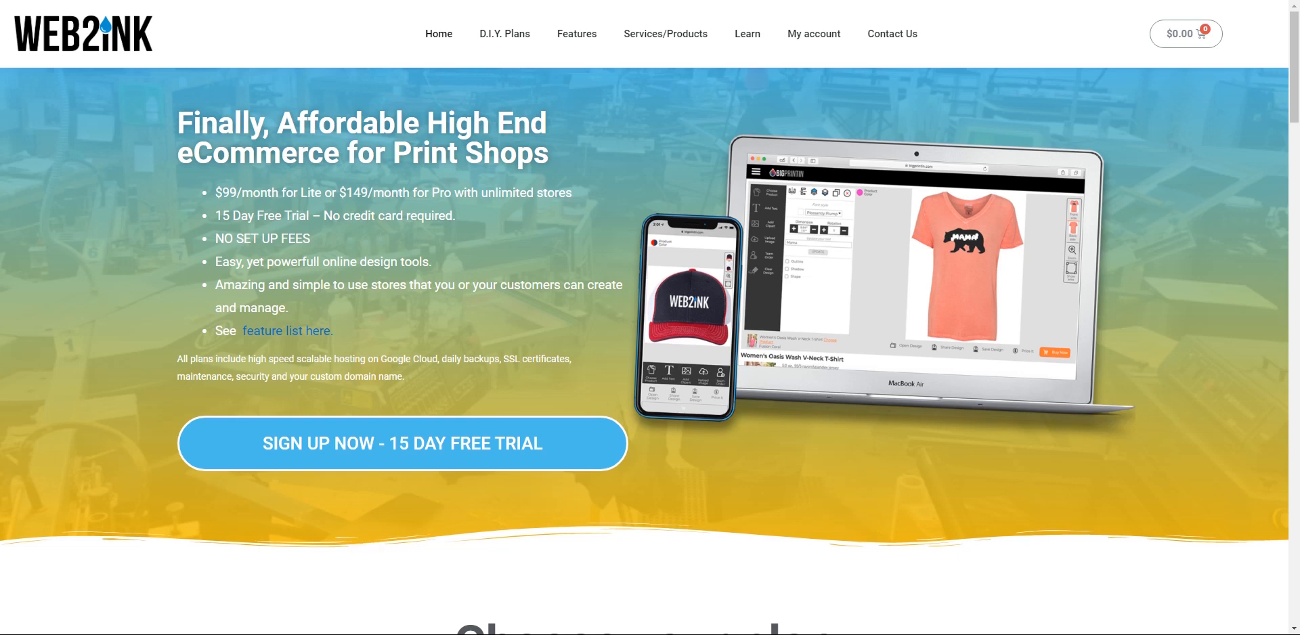
# - Open the demo site build video folder and move its window to the top of the screen
pyautogui.moveTo(301, 629)
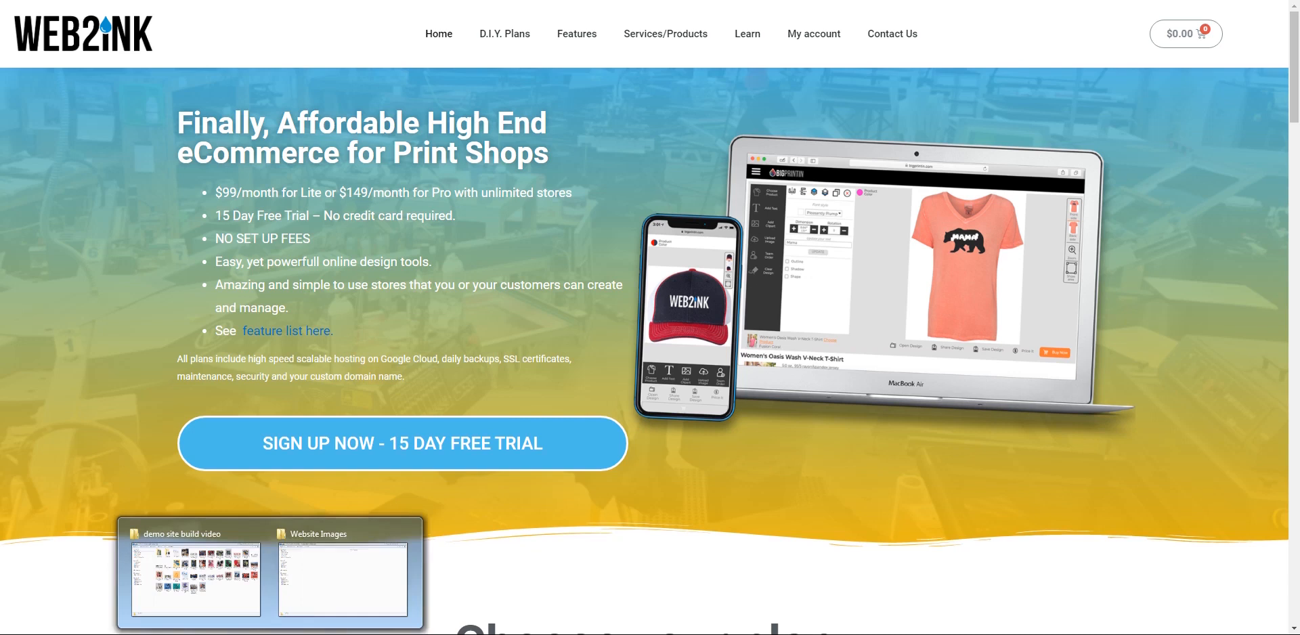
pyautogui.click(195, 530)
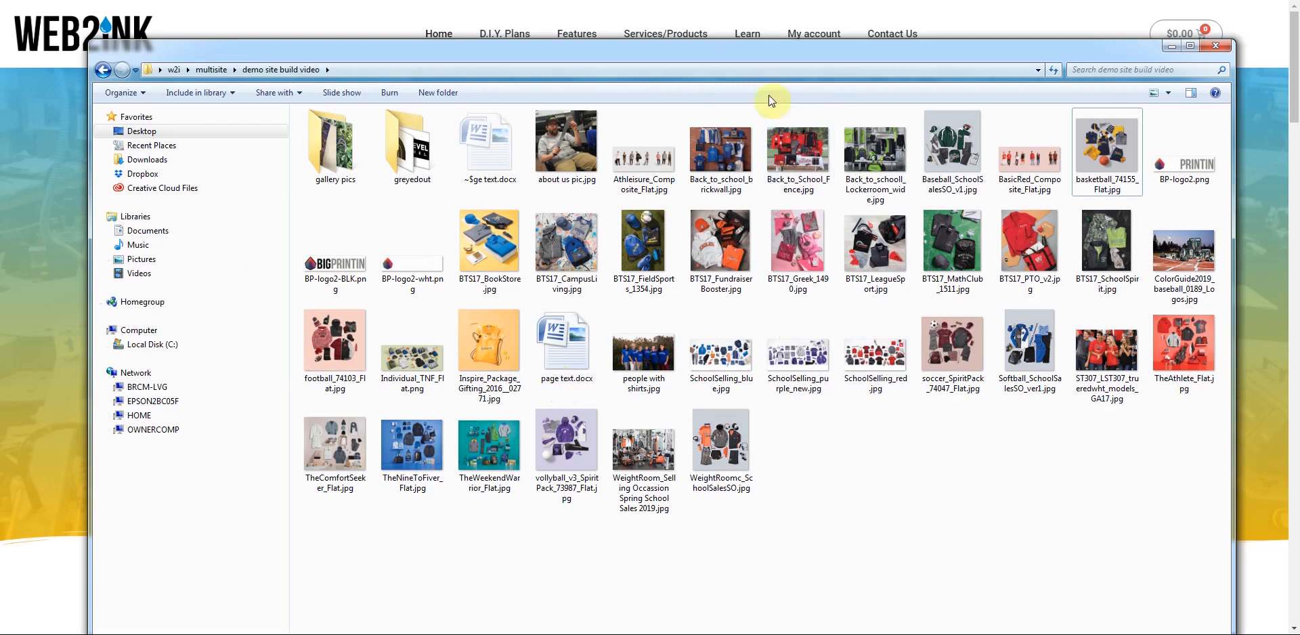
pyautogui.moveTo(741, 54); pyautogui.dragTo(727, 17)
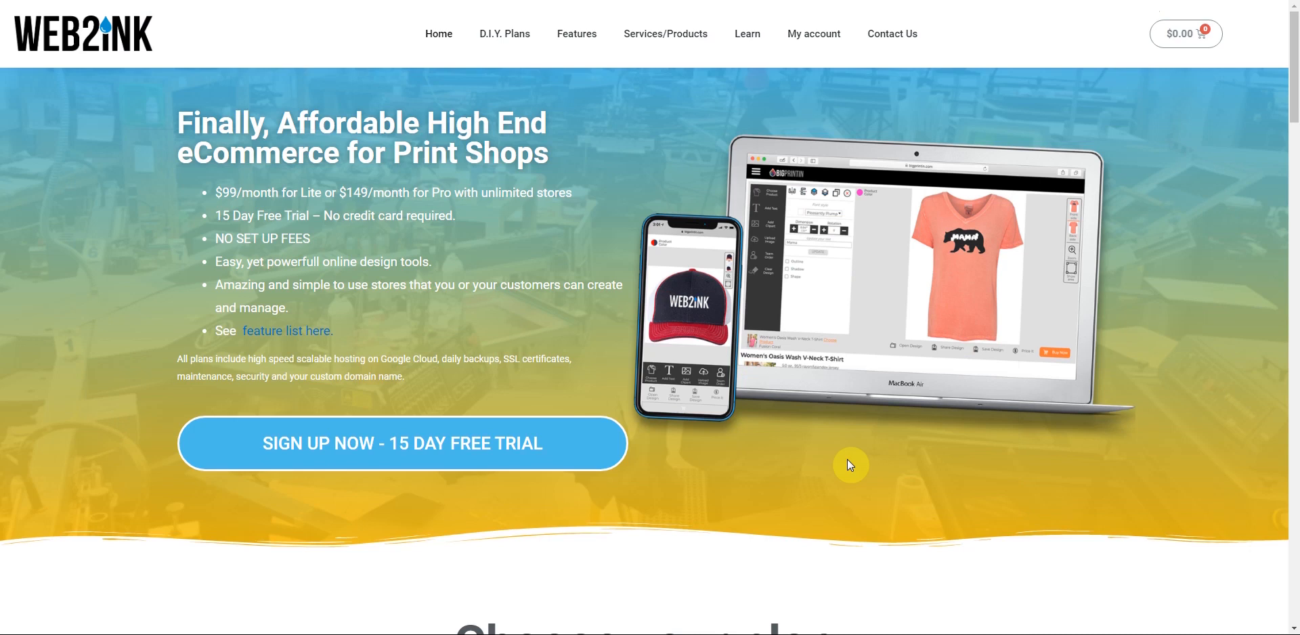
# - Sign up with the D.I.Y. Base Plan and pick the Constructor template
pyautogui.click(409, 458)
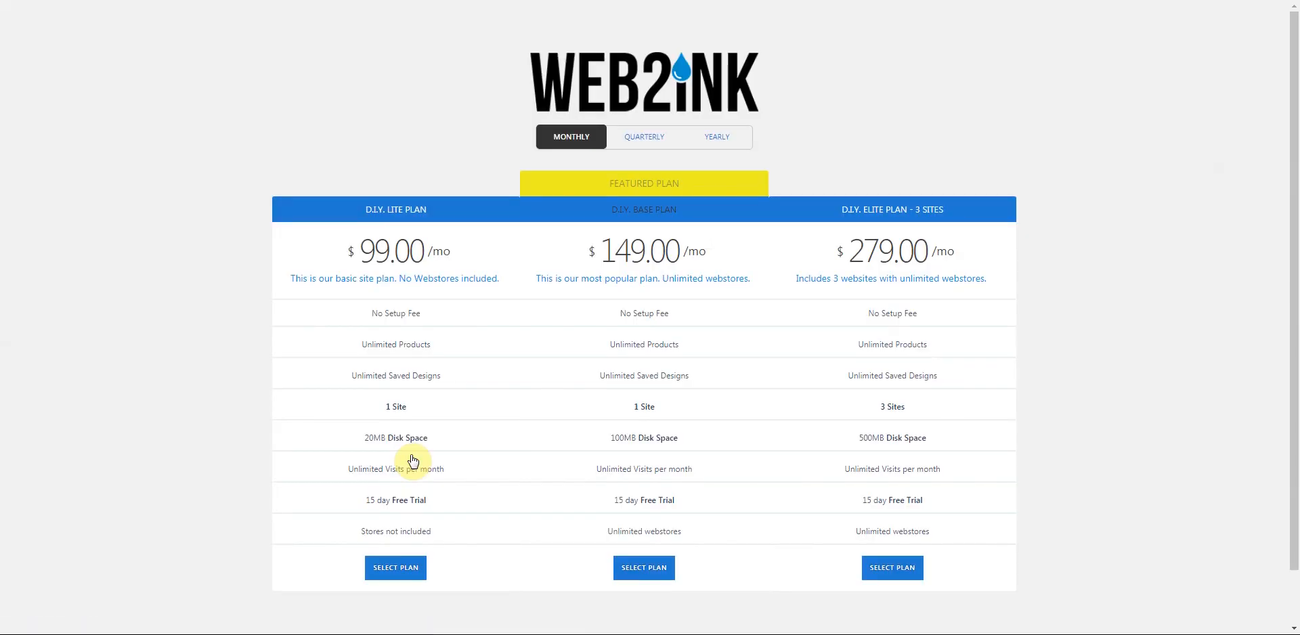
pyautogui.click(628, 568)
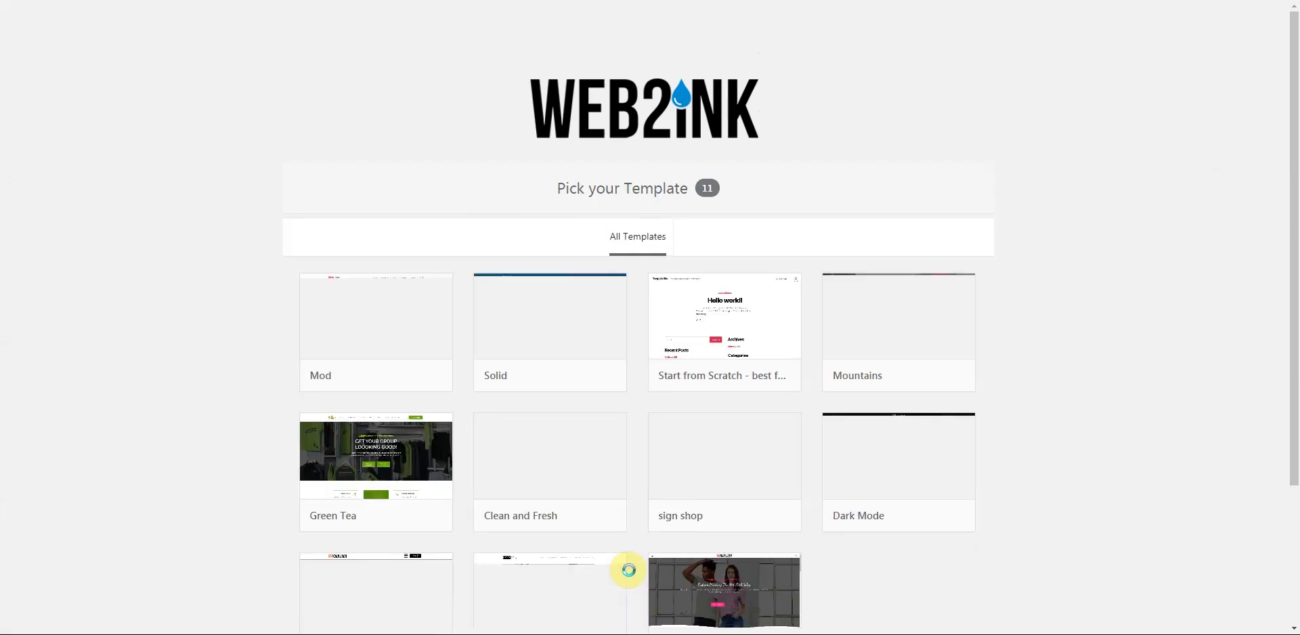
pyautogui.scroll(-2, 634, 525)
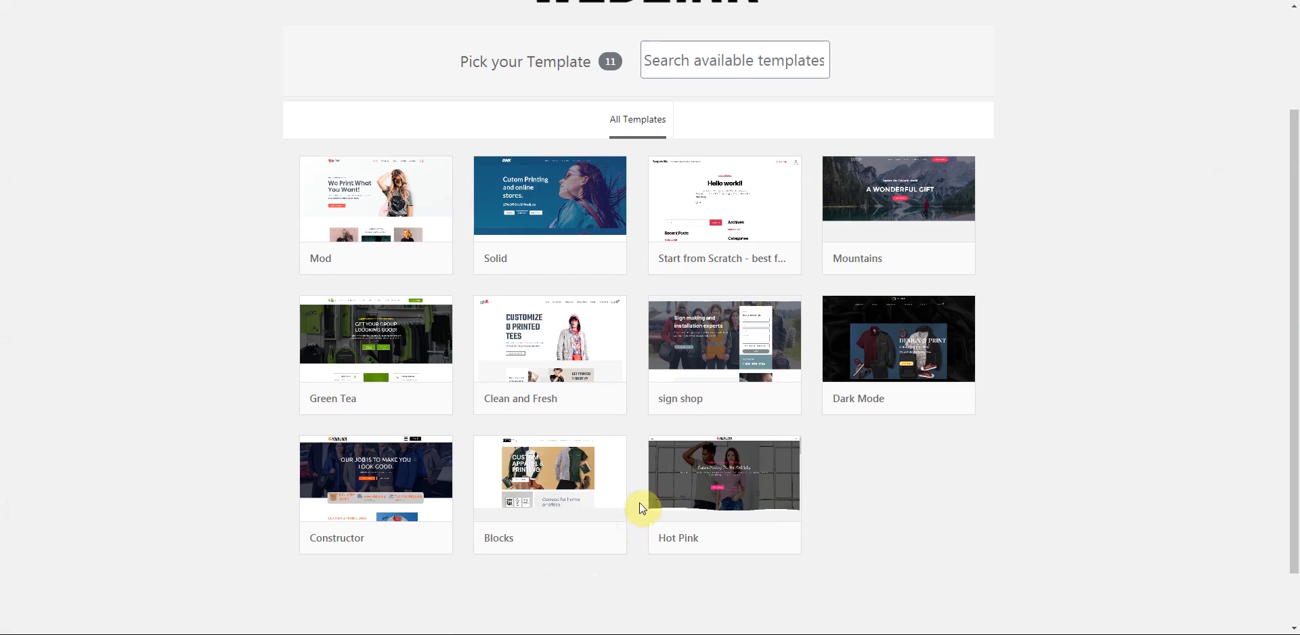
pyautogui.moveTo(389, 550)
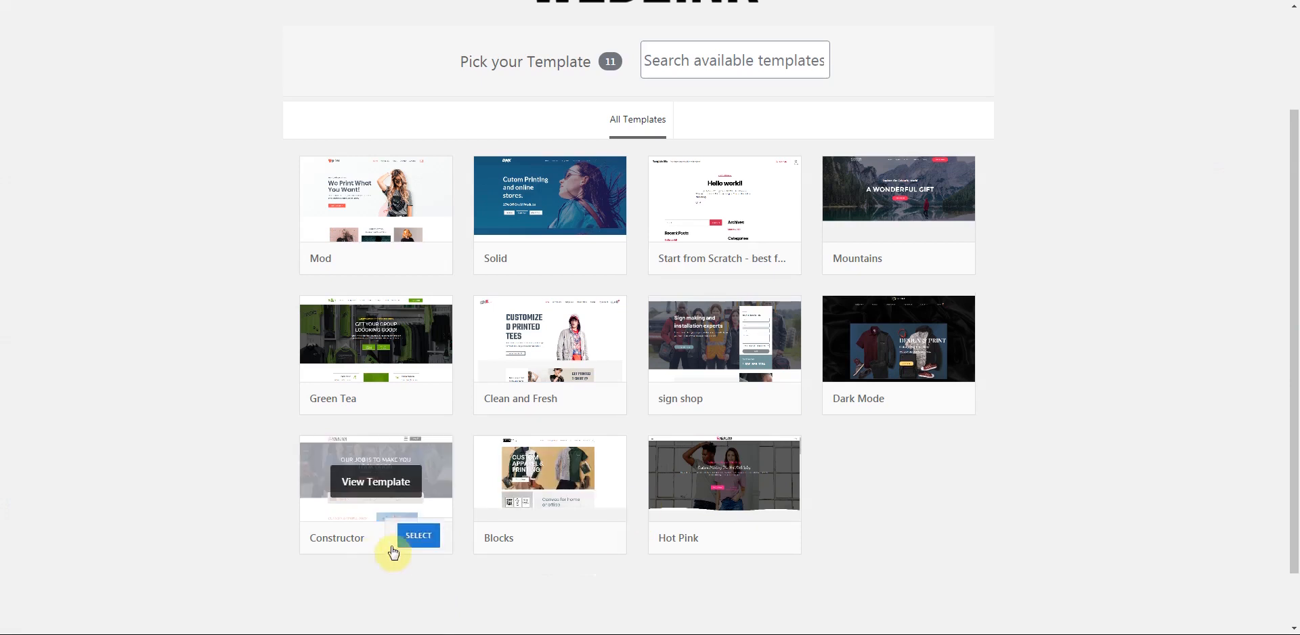
pyautogui.click(418, 537)
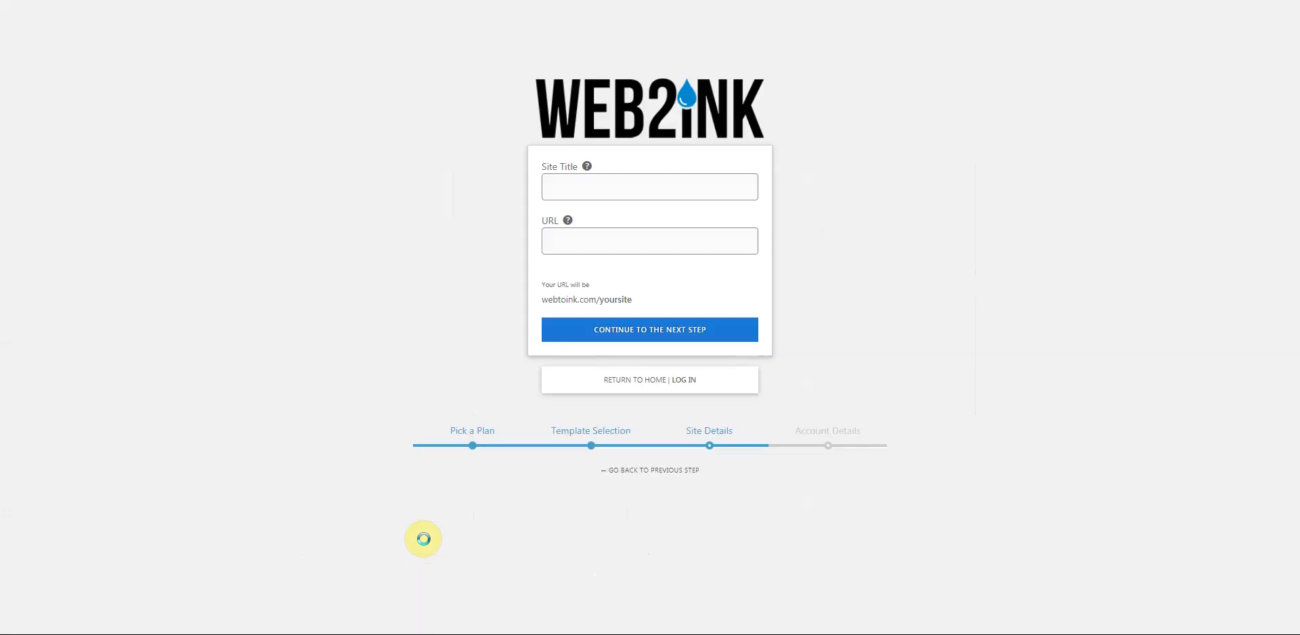
# - Enter 'bigprintin' as both the site title and URL, then continue to account details
pyautogui.click(599, 185)
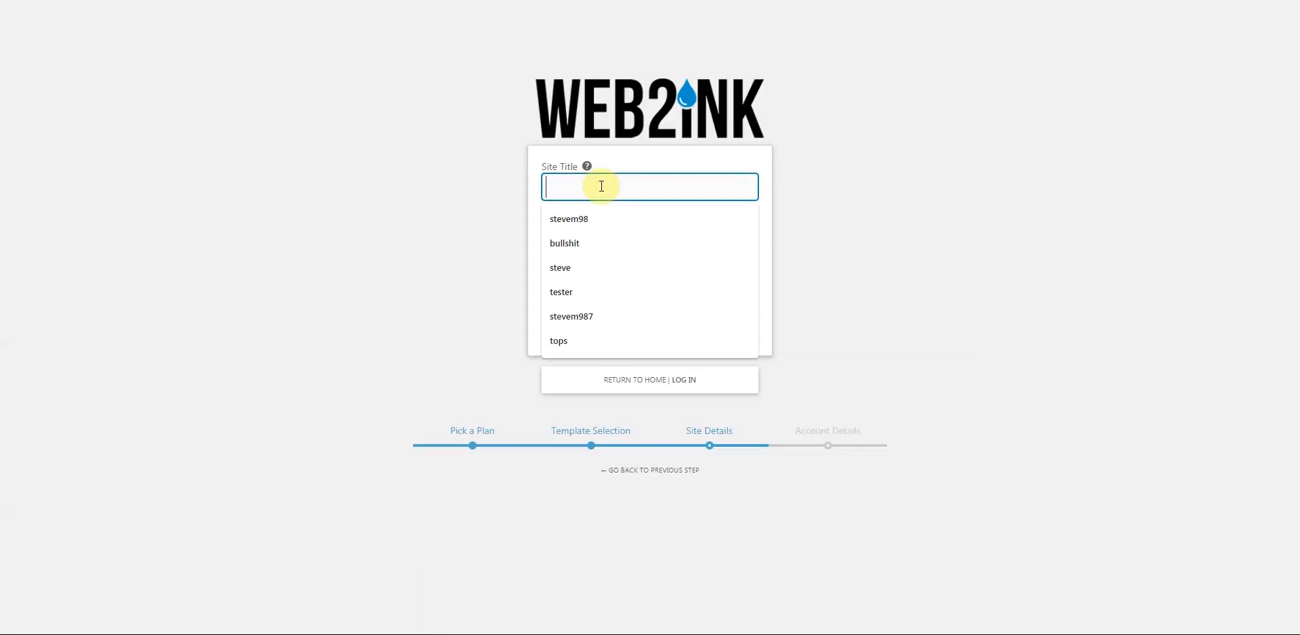
pyautogui.write('bigprintin')
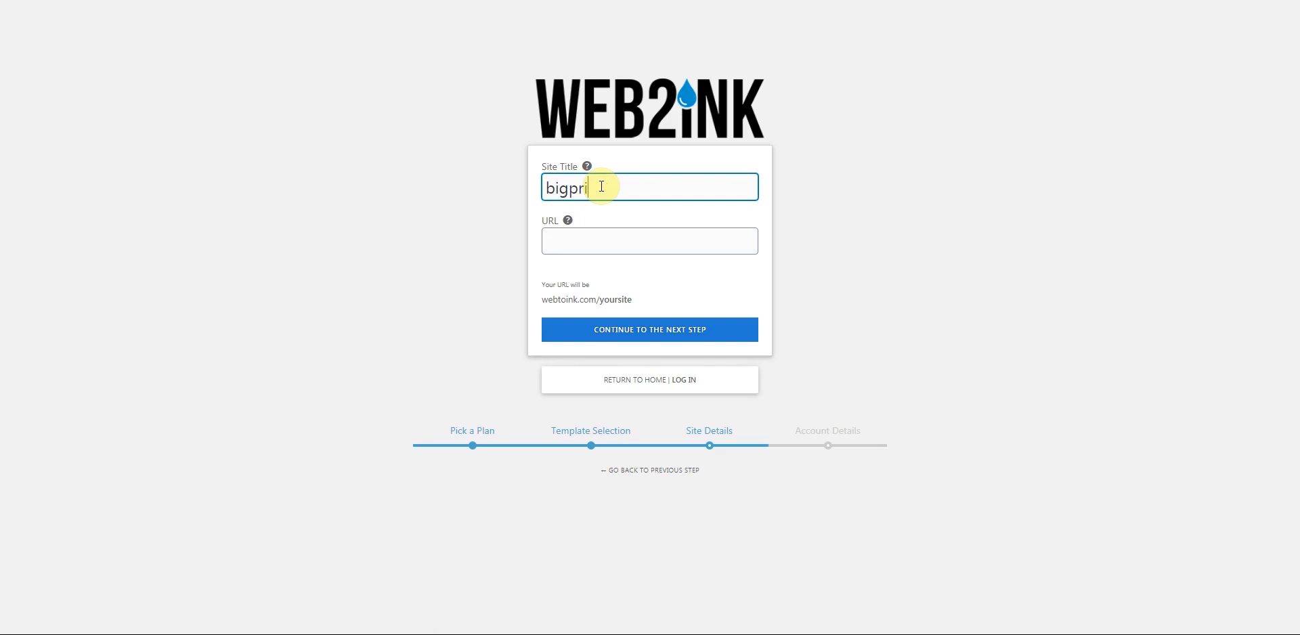
pyautogui.click(602, 248)
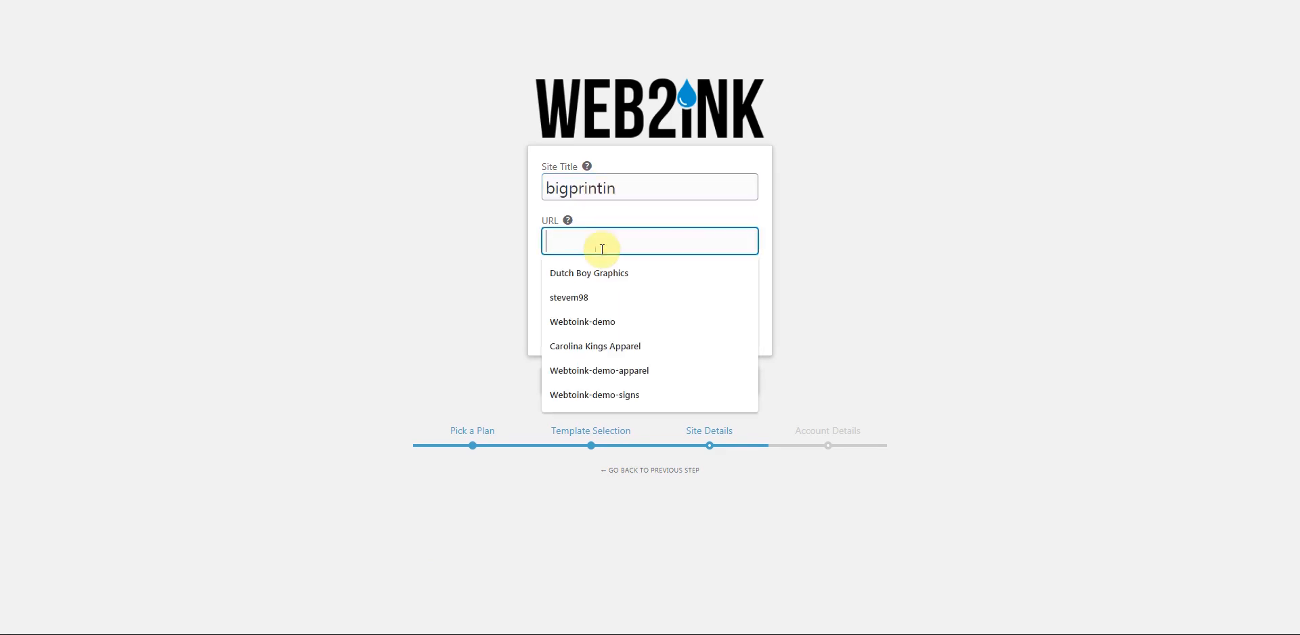
pyautogui.write('bigp')
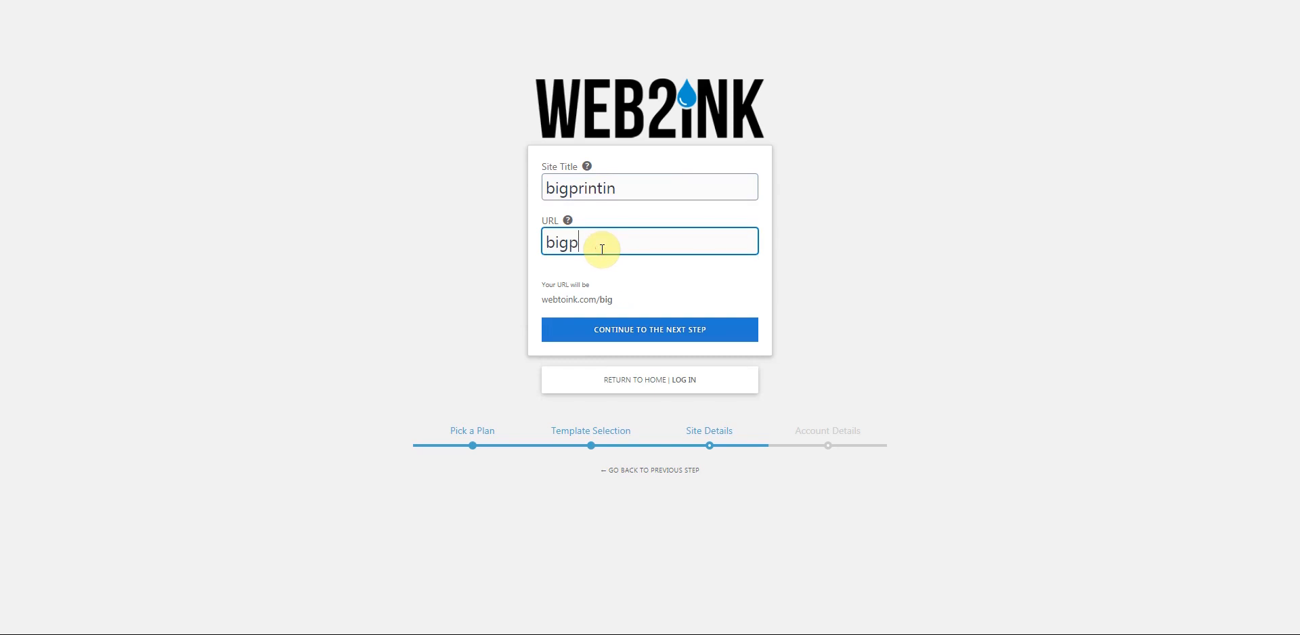
pyautogui.write('rintin')
pyautogui.click(651, 337)
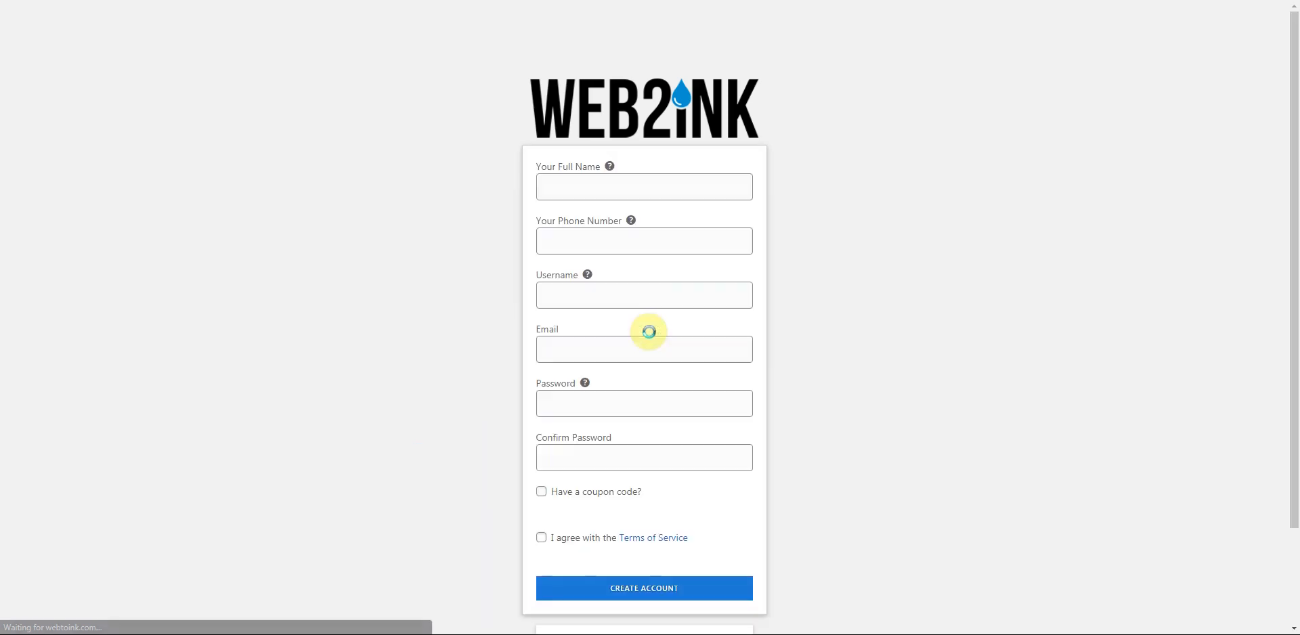
# - Fill in the account holder's full name and contact details
pyautogui.click(593, 192)
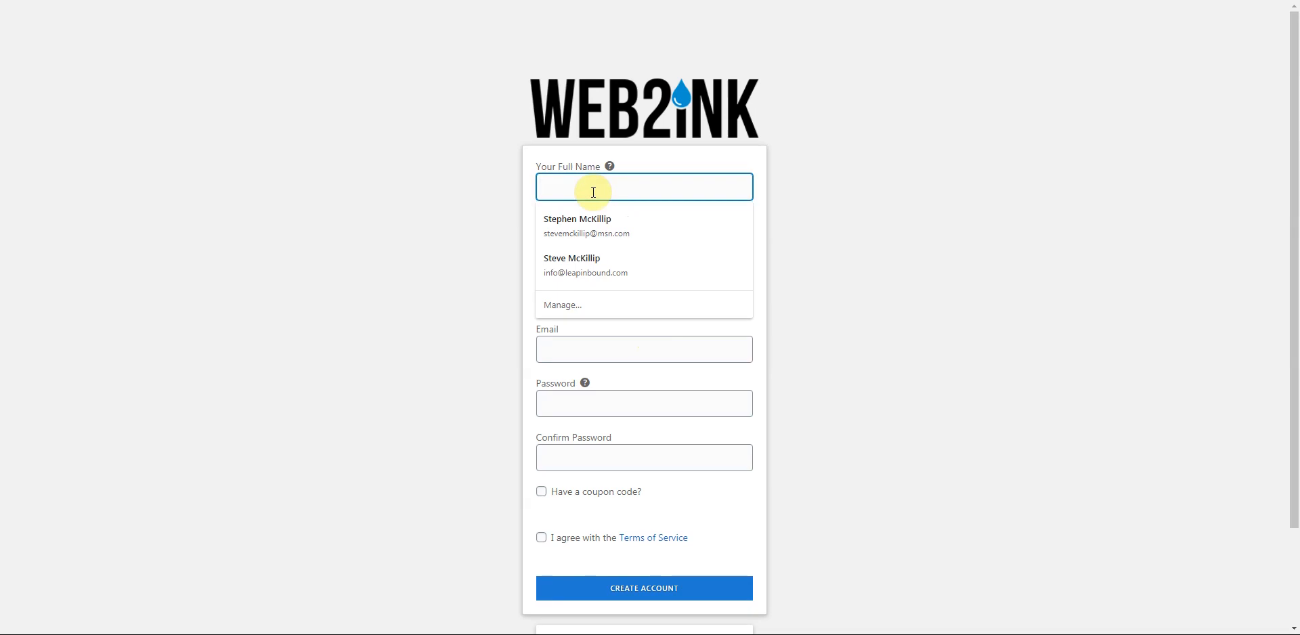
pyautogui.click(478, 190)
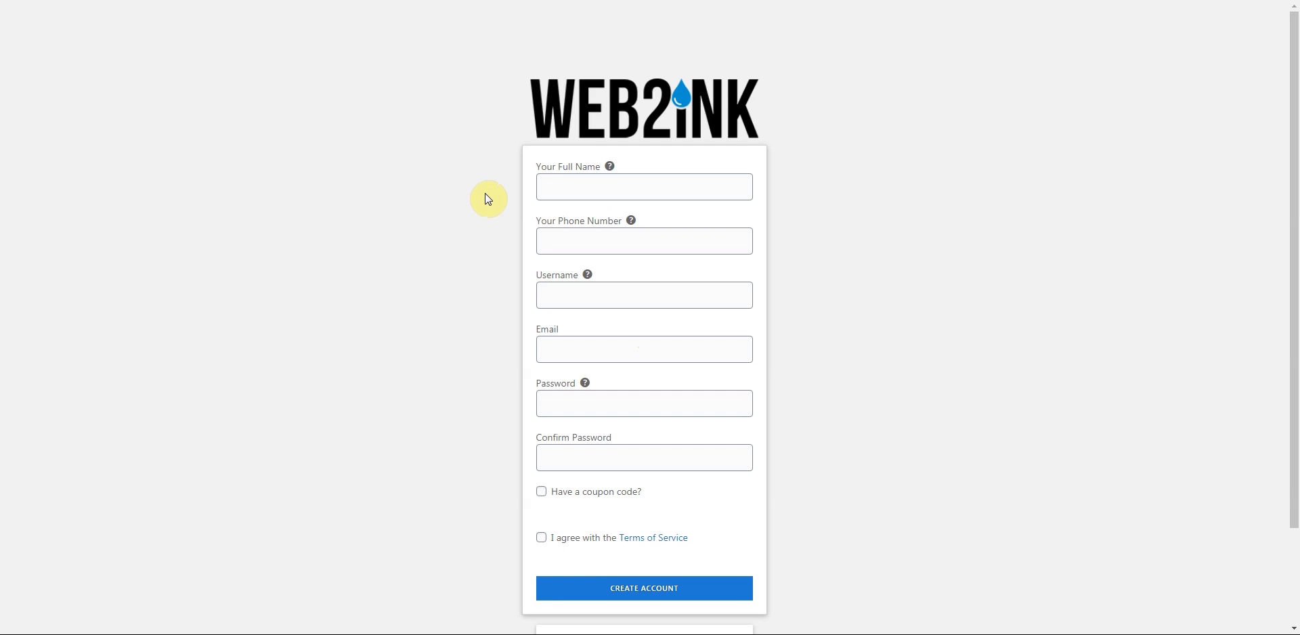
pyautogui.click(565, 182)
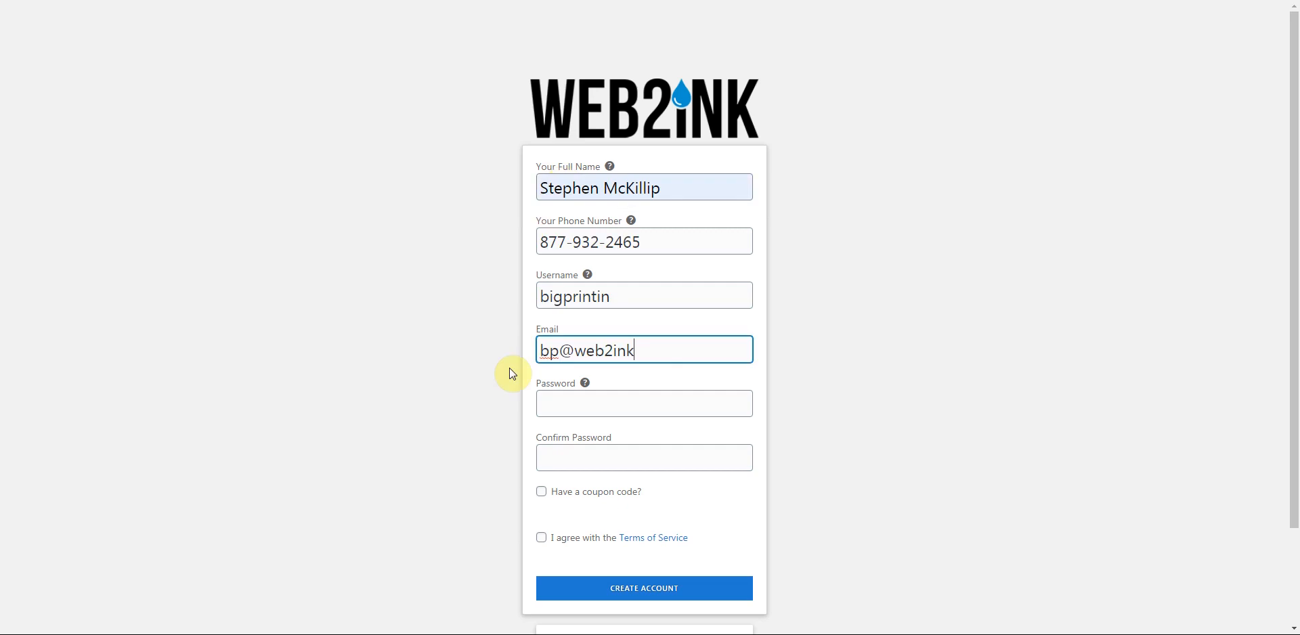
pyautogui.write('.com')
# - Enter and confirm the account password, accept the Terms of Service, and create the account
pyautogui.click(565, 407)
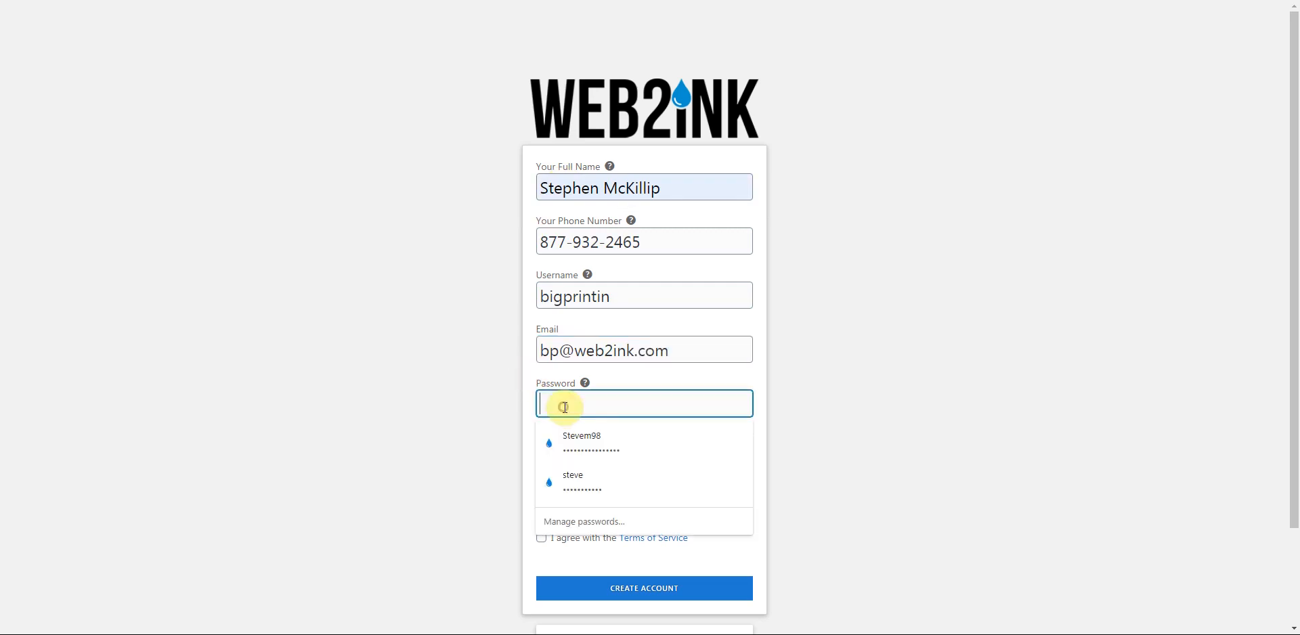
pyautogui.write('•••••••••••')
pyautogui.press('Tab')
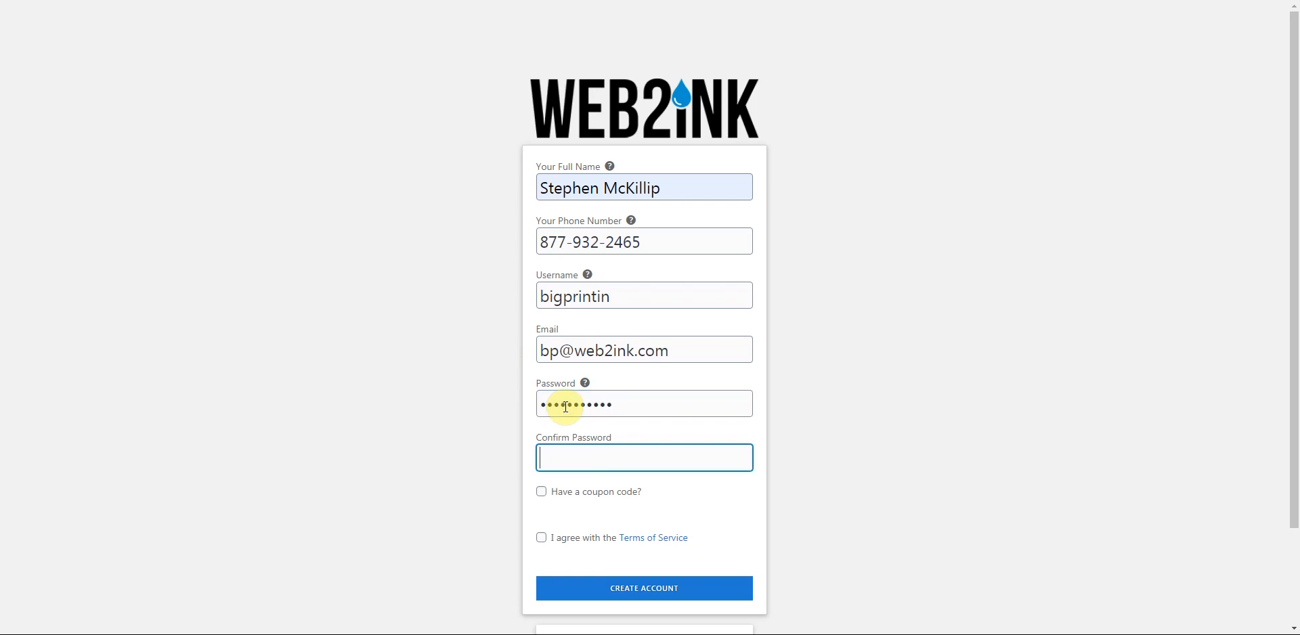
pyautogui.click(571, 457)
pyautogui.write('••••••••••••')
pyautogui.click(541, 538)
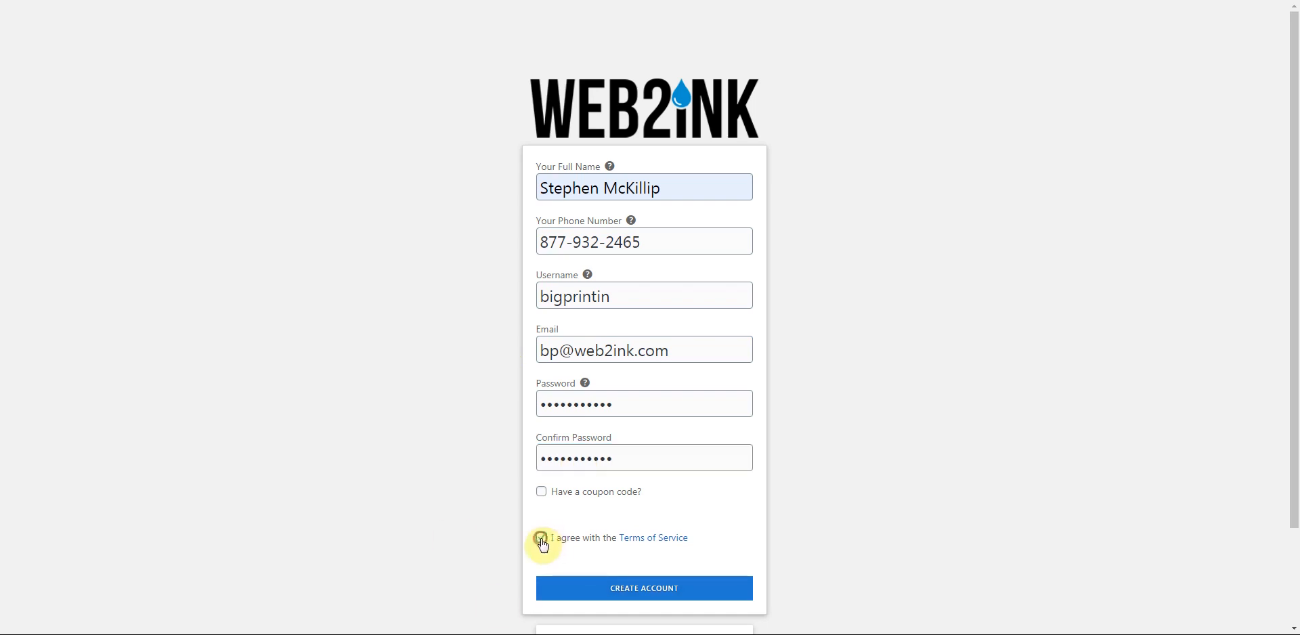
pyautogui.scroll(-1, 494, 522)
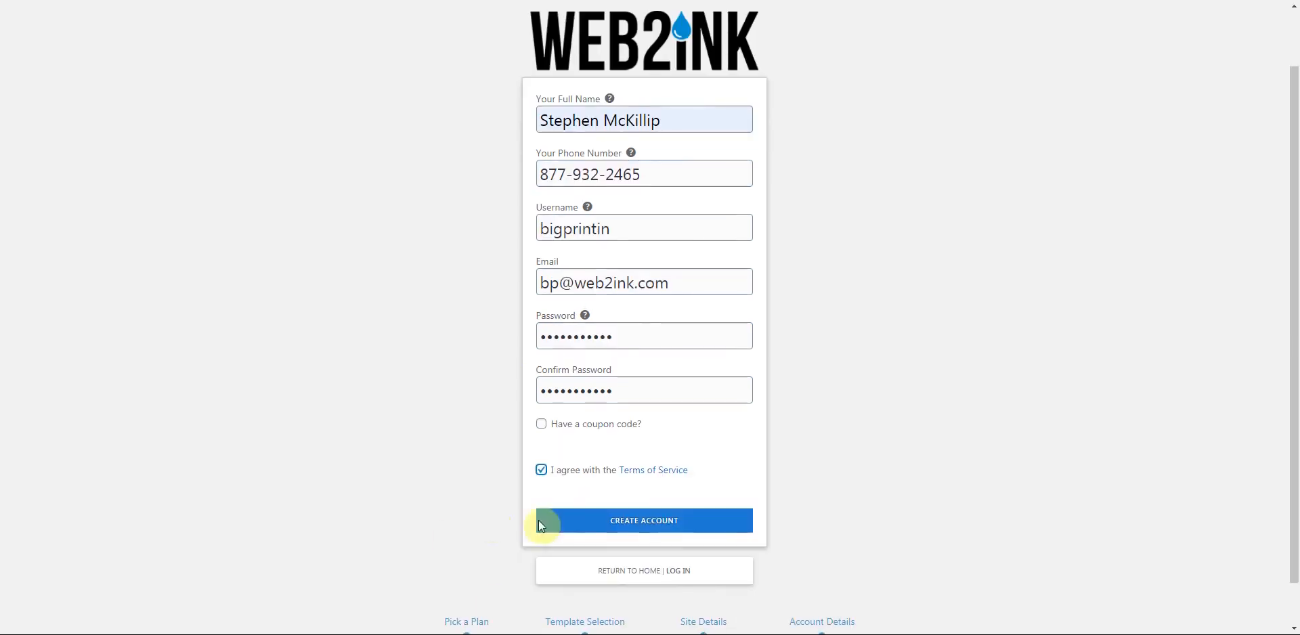
pyautogui.click(643, 521)
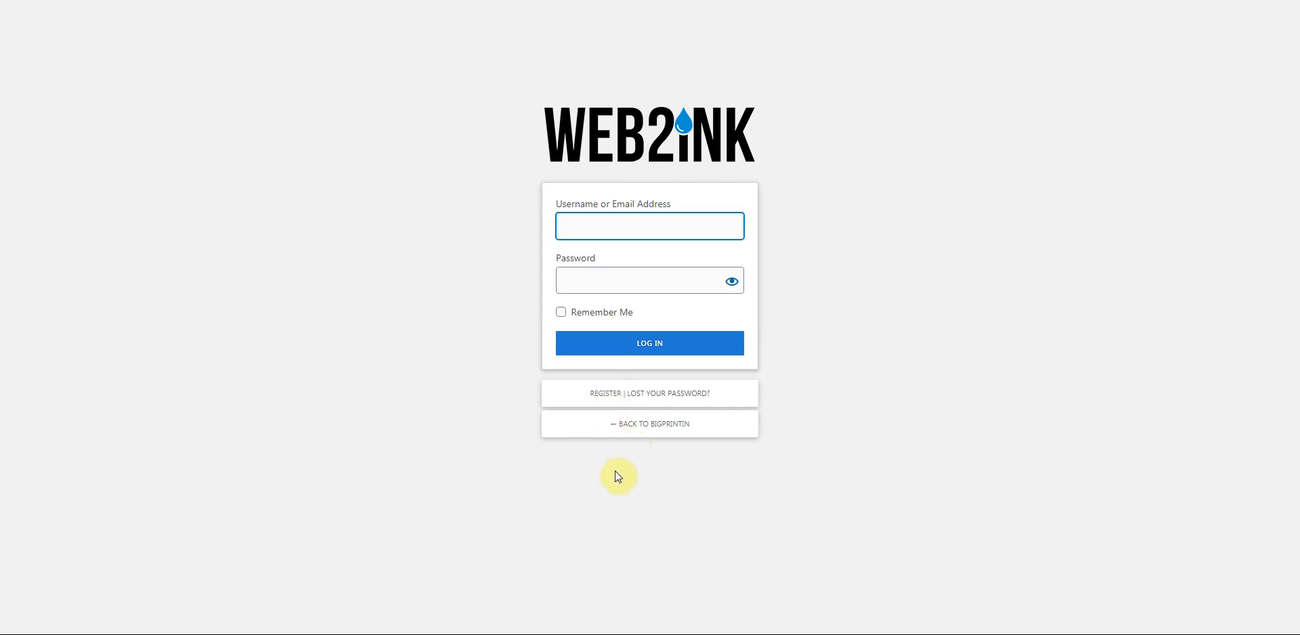
# - Log in to the new bigprintin site with the account username and password
pyautogui.write('bigprintin')
pyautogui.click(597, 280)
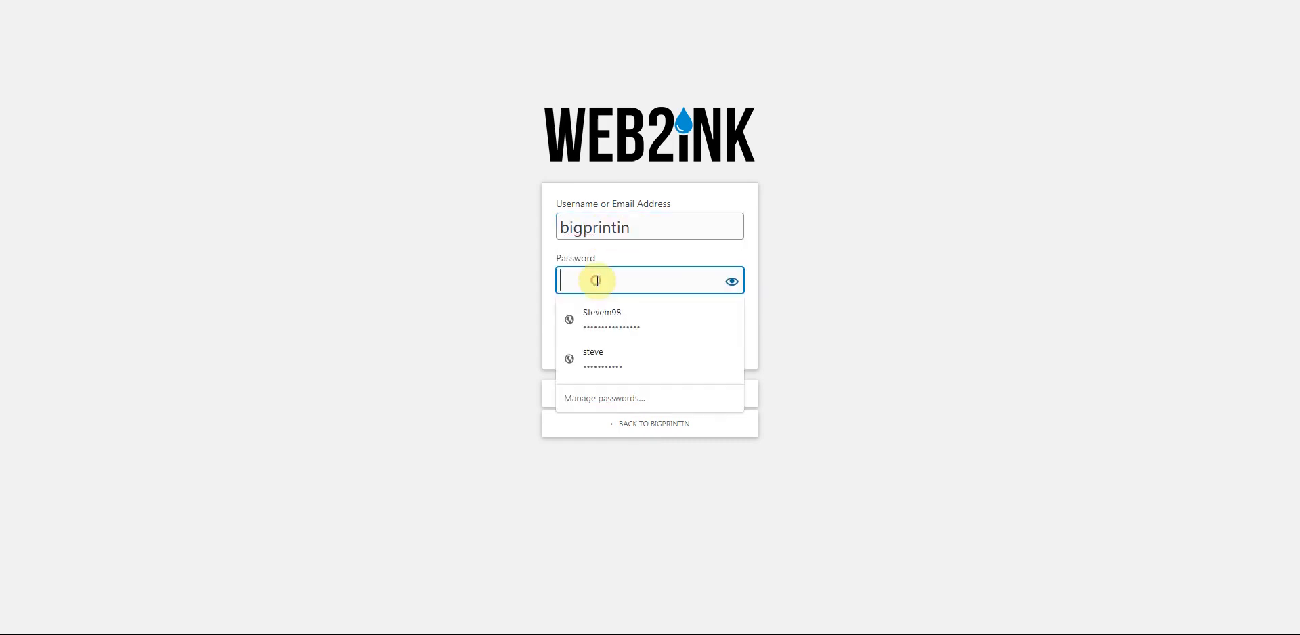
pyautogui.write('•••••••••')
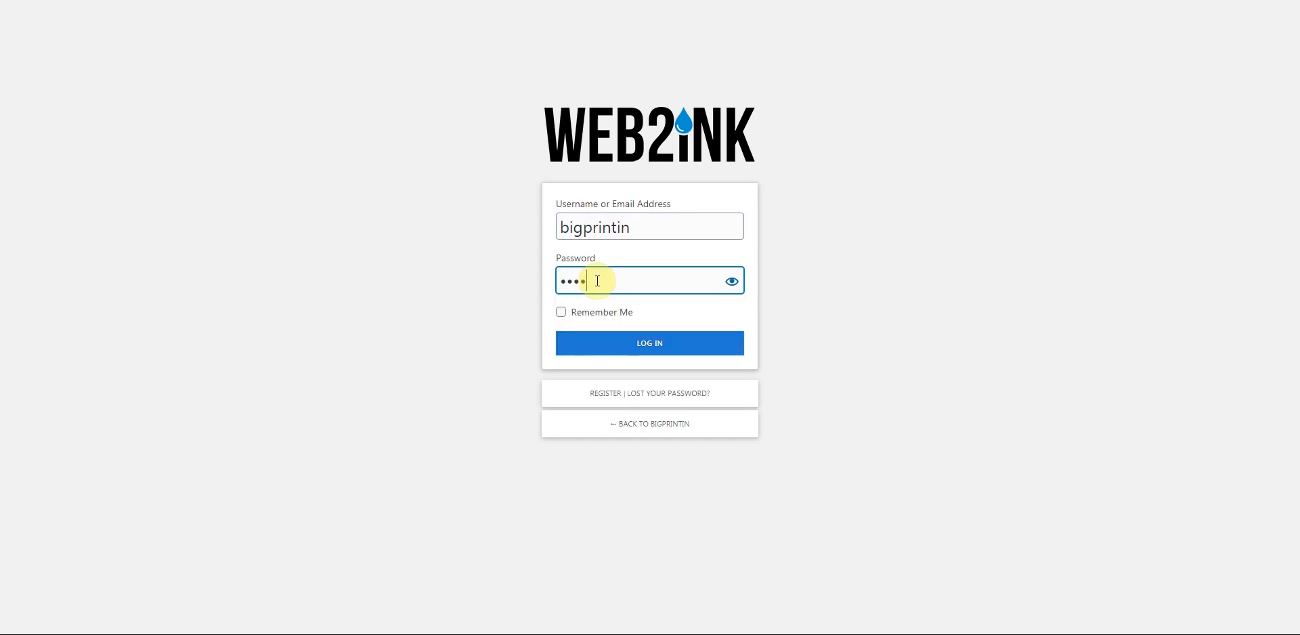
pyautogui.write('•••')
pyautogui.click(652, 350)
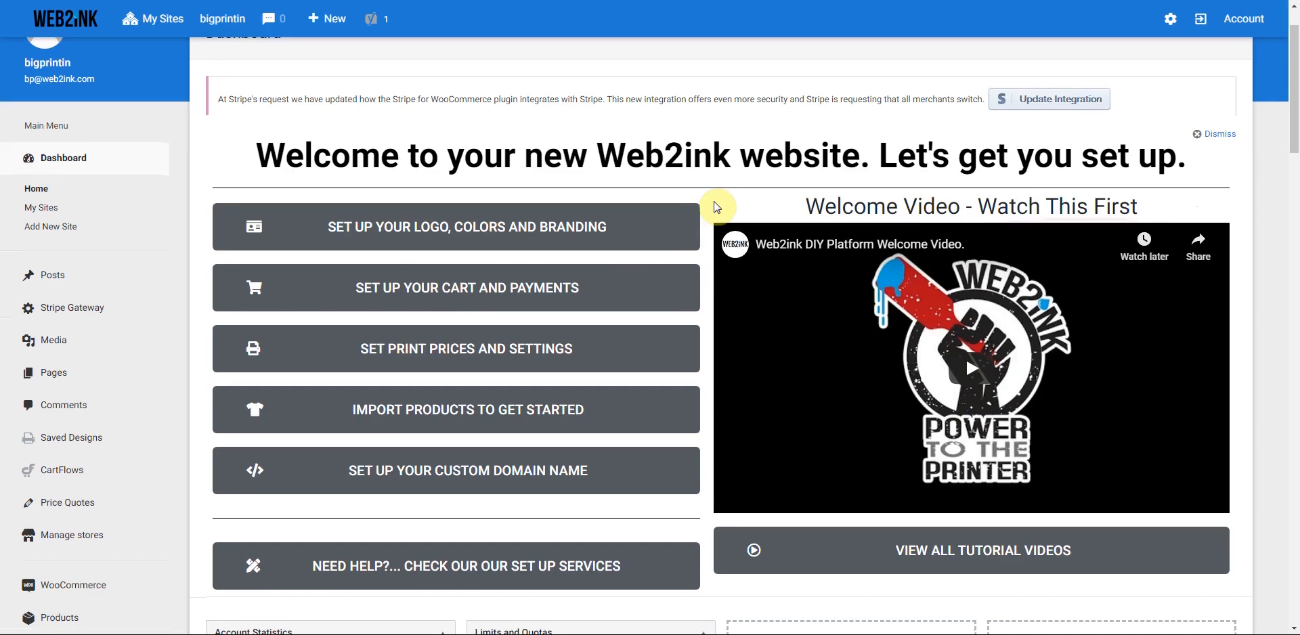
# - Launch the logo, colors and branding setup from the dashboard
pyautogui.click(478, 234)
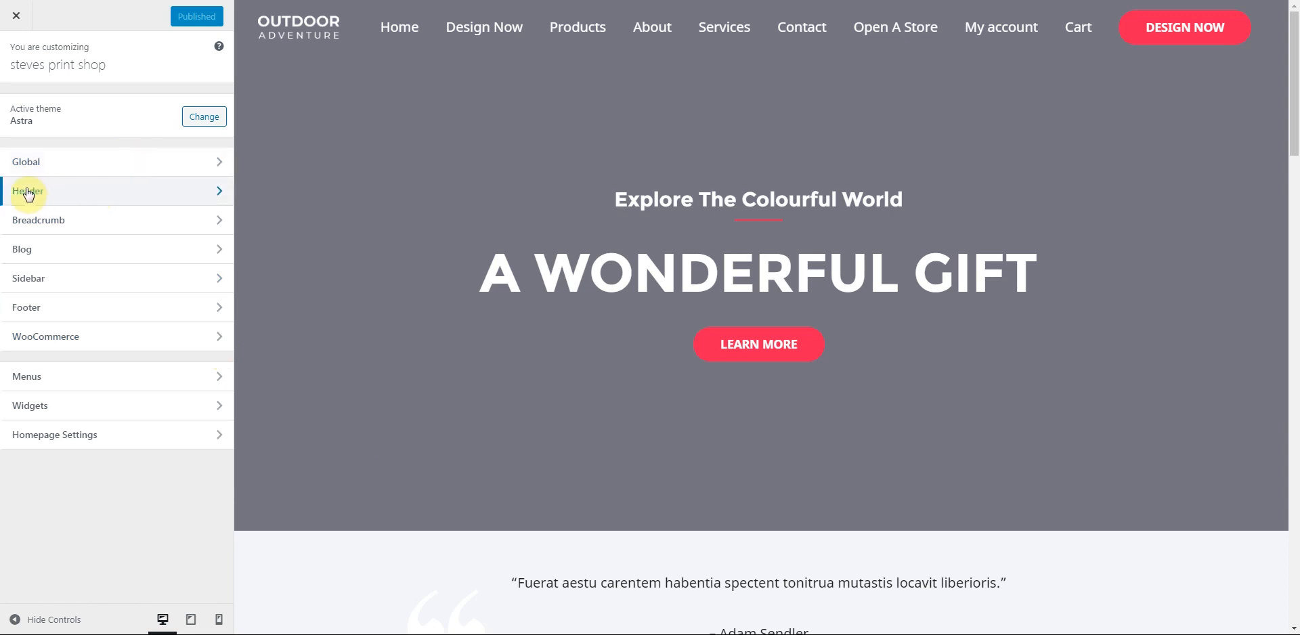
# - Remove the OUTDOOR ADVENTURE logo under Header > Site Identity and bring up logo selection
pyautogui.click(194, 195)
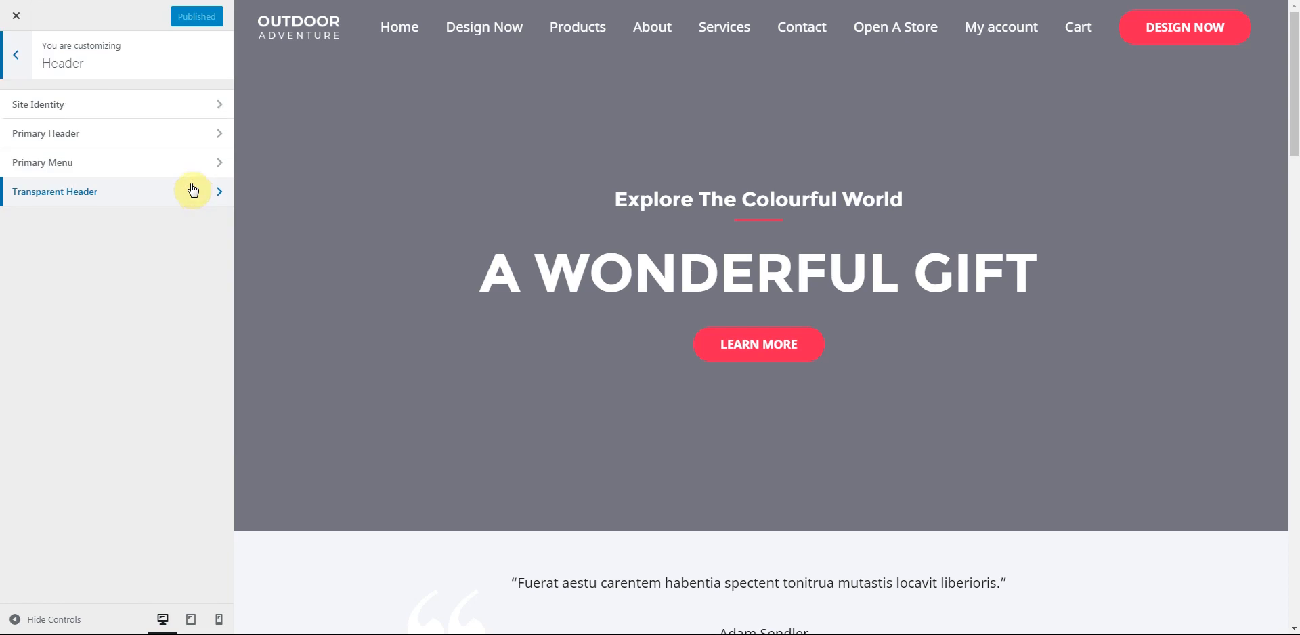
pyautogui.click(103, 110)
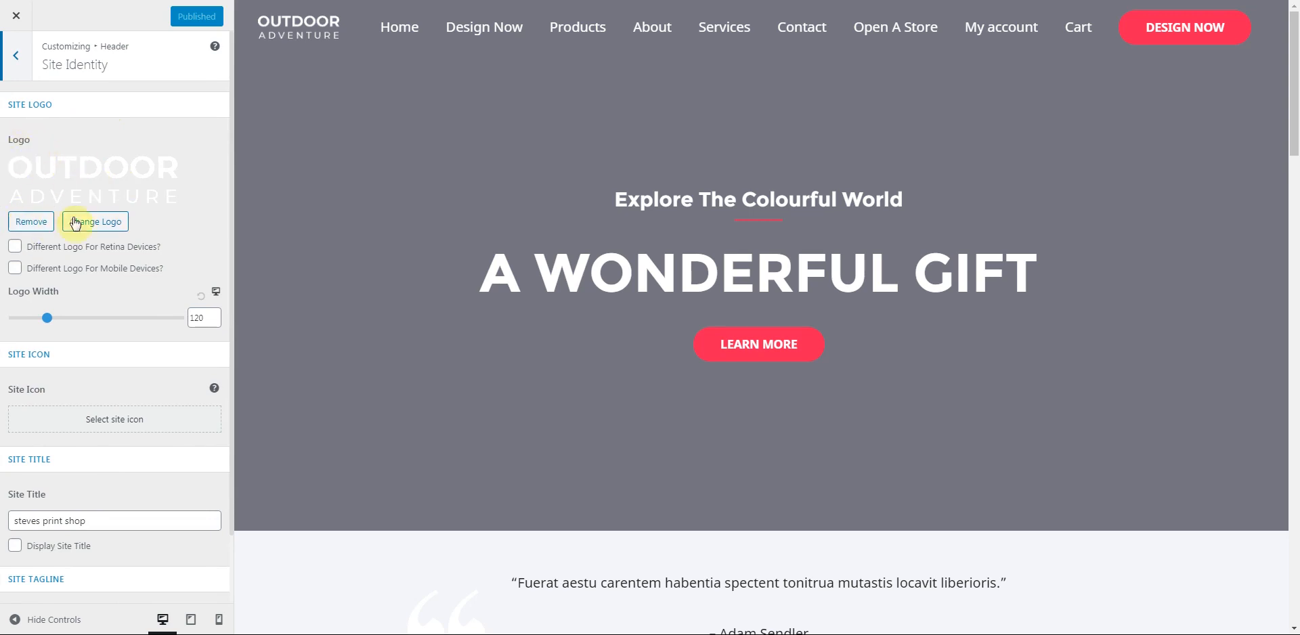
pyautogui.click(39, 226)
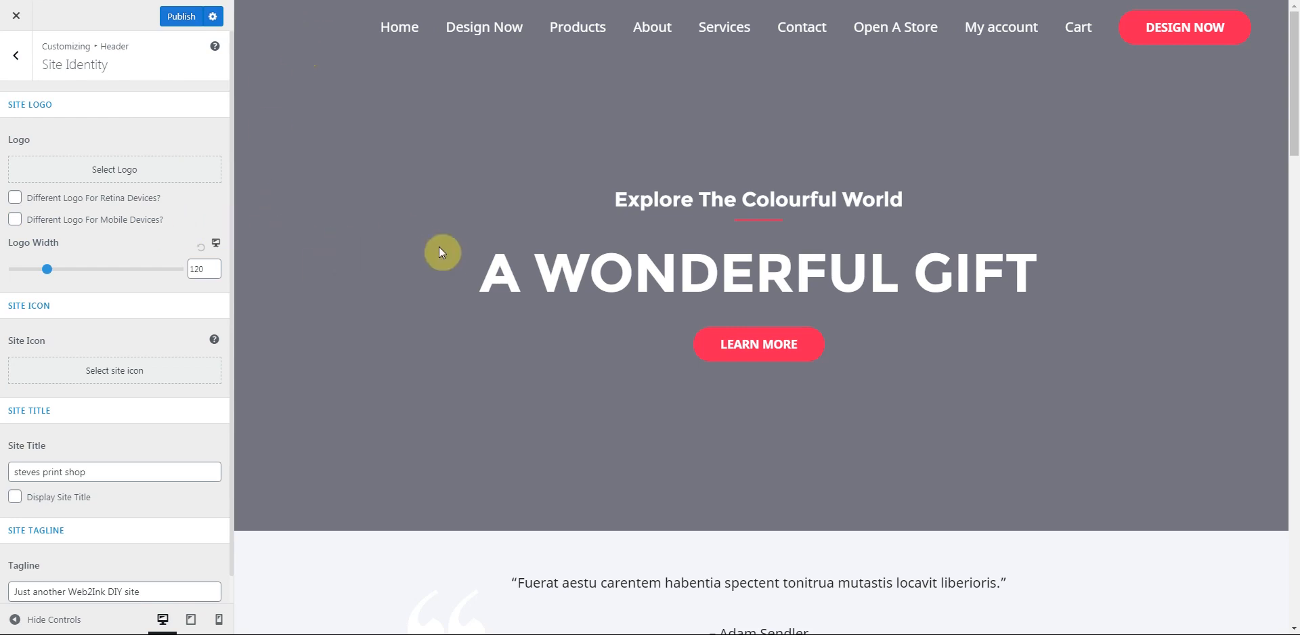
pyautogui.click(110, 172)
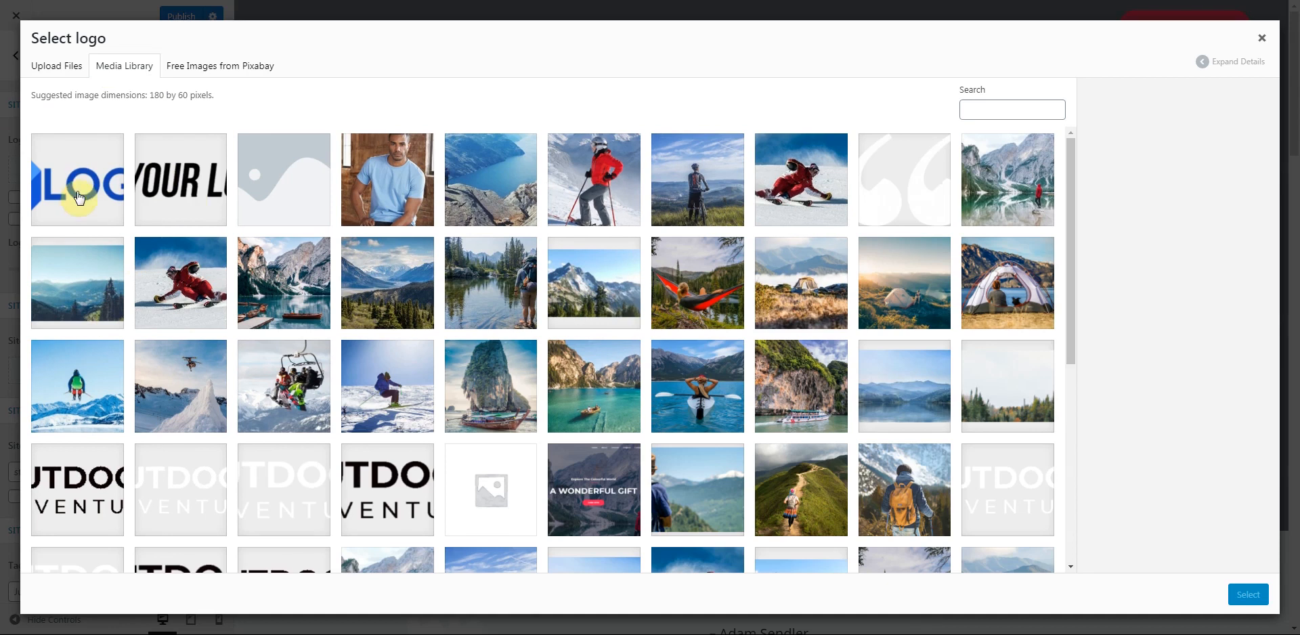
# - Set fakelogo.png as the site logo, extending the crop box to cover the whole logo
pyautogui.click(79, 198)
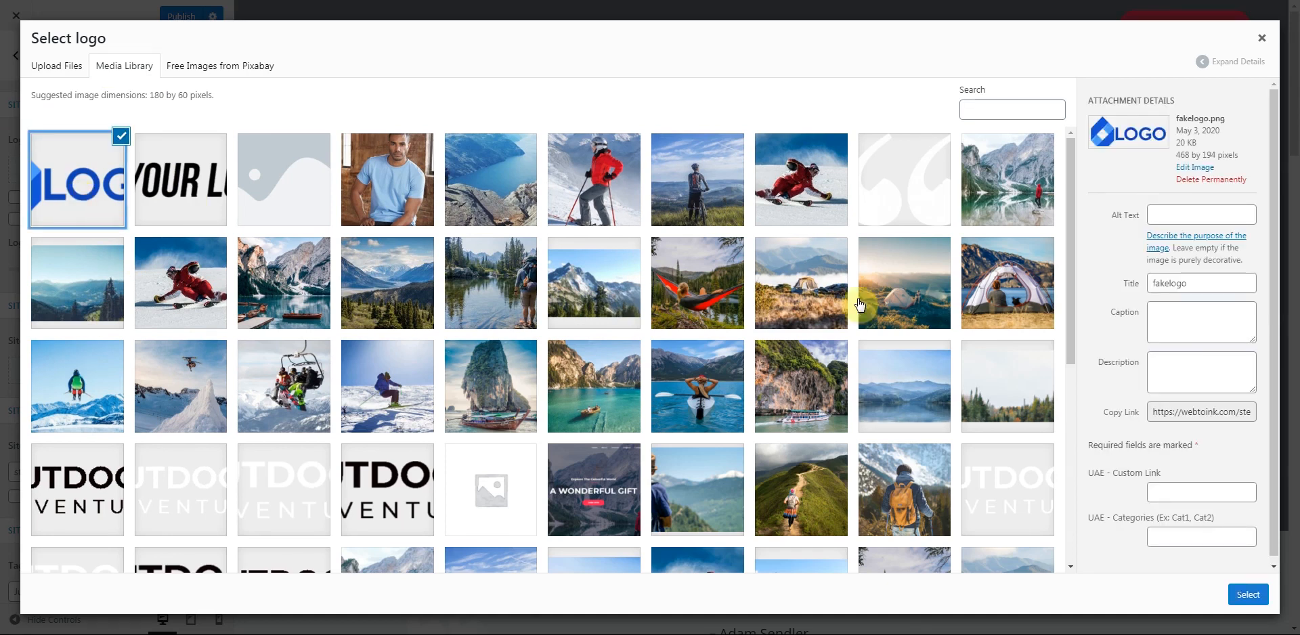
pyautogui.click(1249, 597)
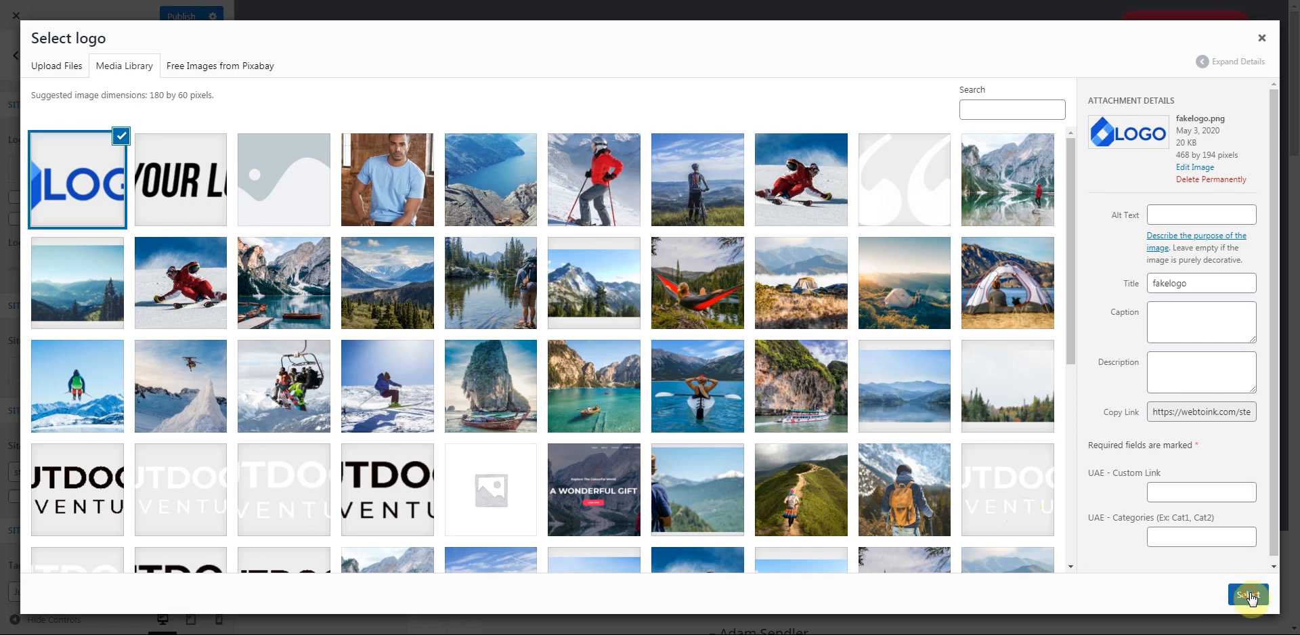
pyautogui.moveTo(654, 171); pyautogui.dragTo(652, 177)
pyautogui.moveTo(650, 69); pyautogui.dragTo(649, 60)
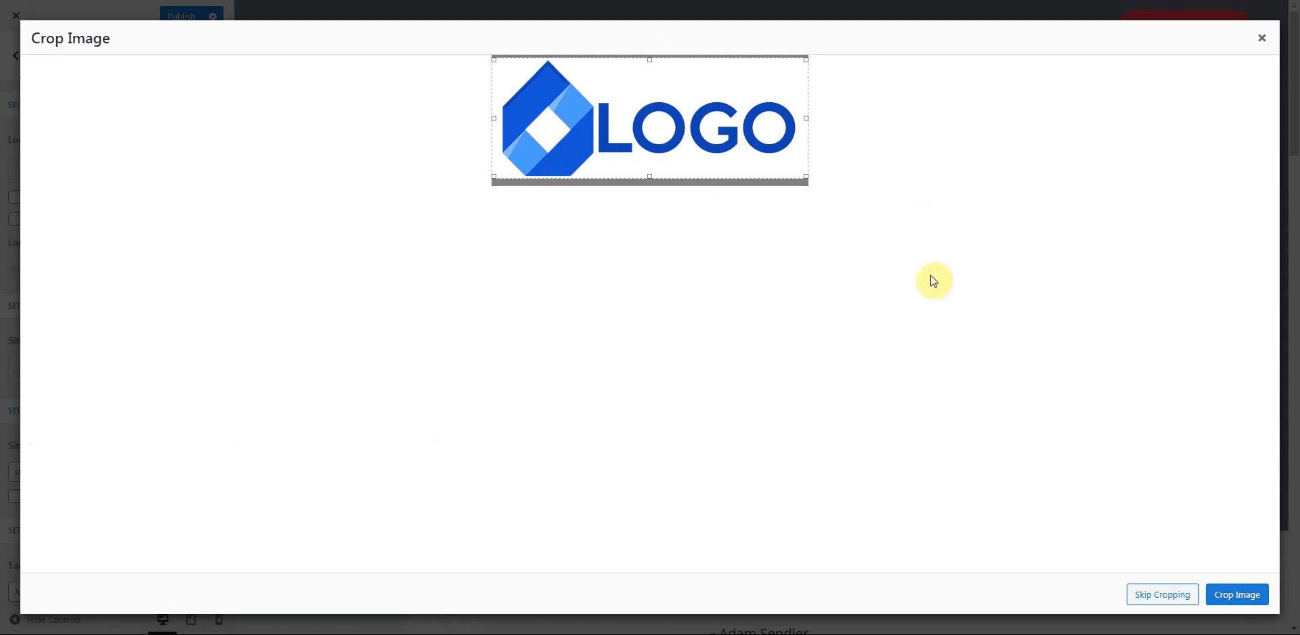
pyautogui.click(1250, 604)
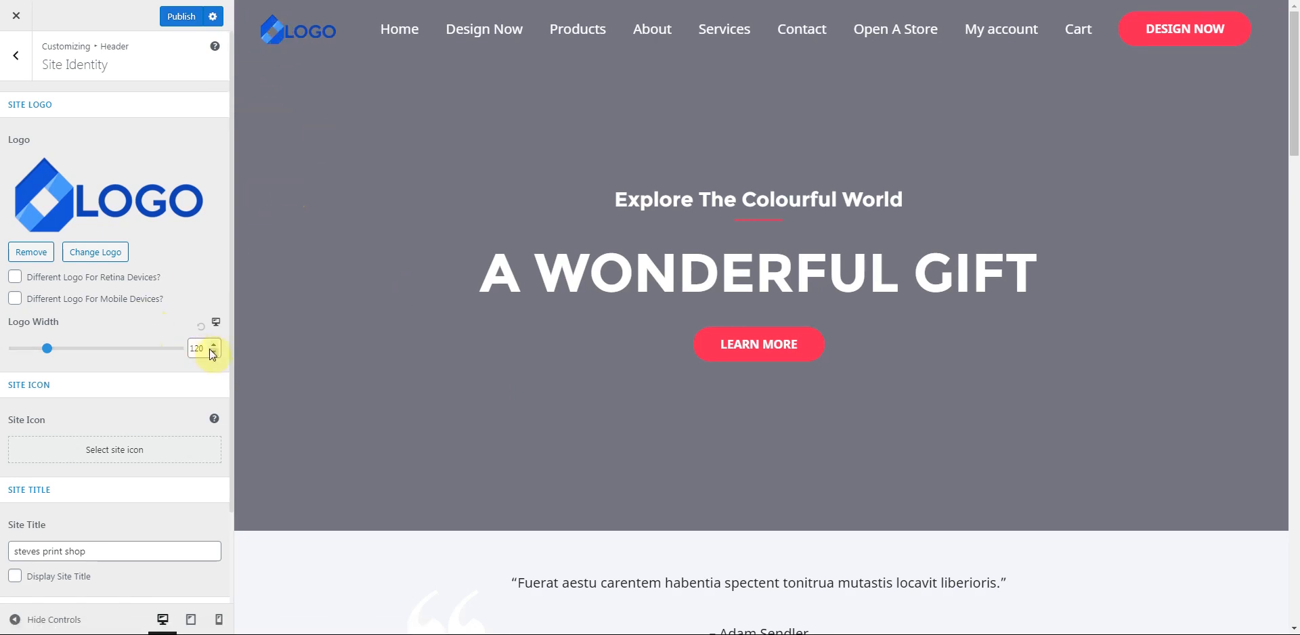
# - Adjust the Logo Width to 160
pyautogui.moveTo(204, 348); pyautogui.dragTo(188, 352)
pyautogui.click(169, 330)
pyautogui.click(214, 346)
pyautogui.click(214, 346)
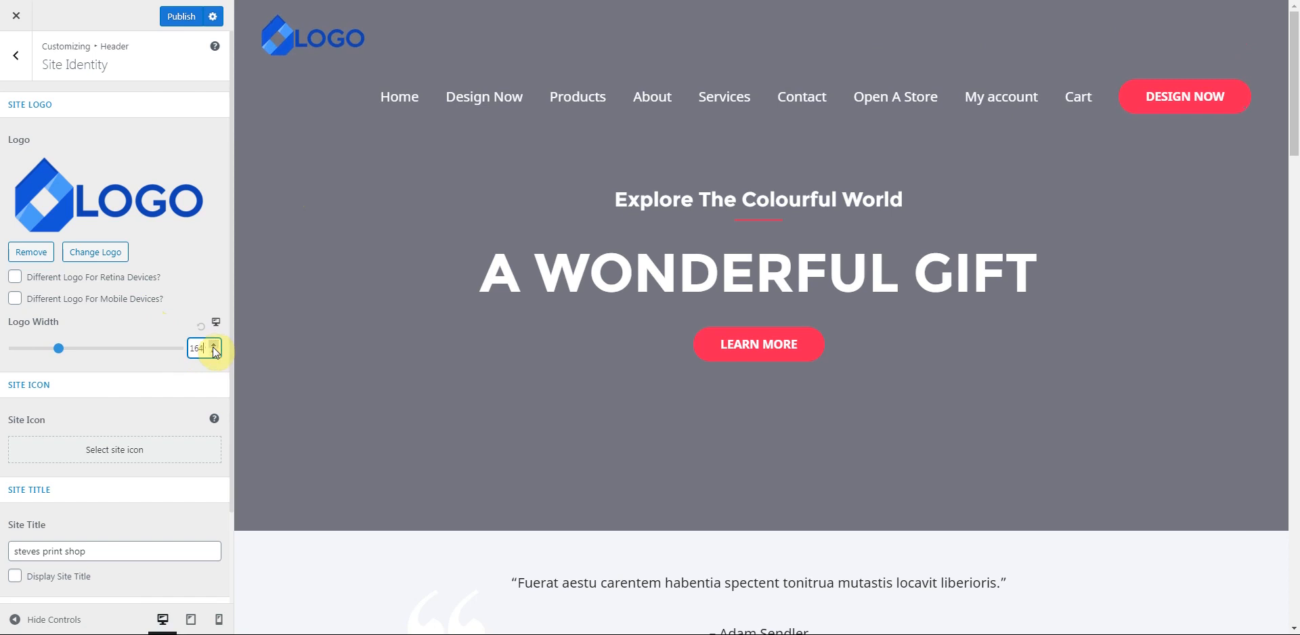
pyautogui.click(213, 351)
pyautogui.click(213, 351)
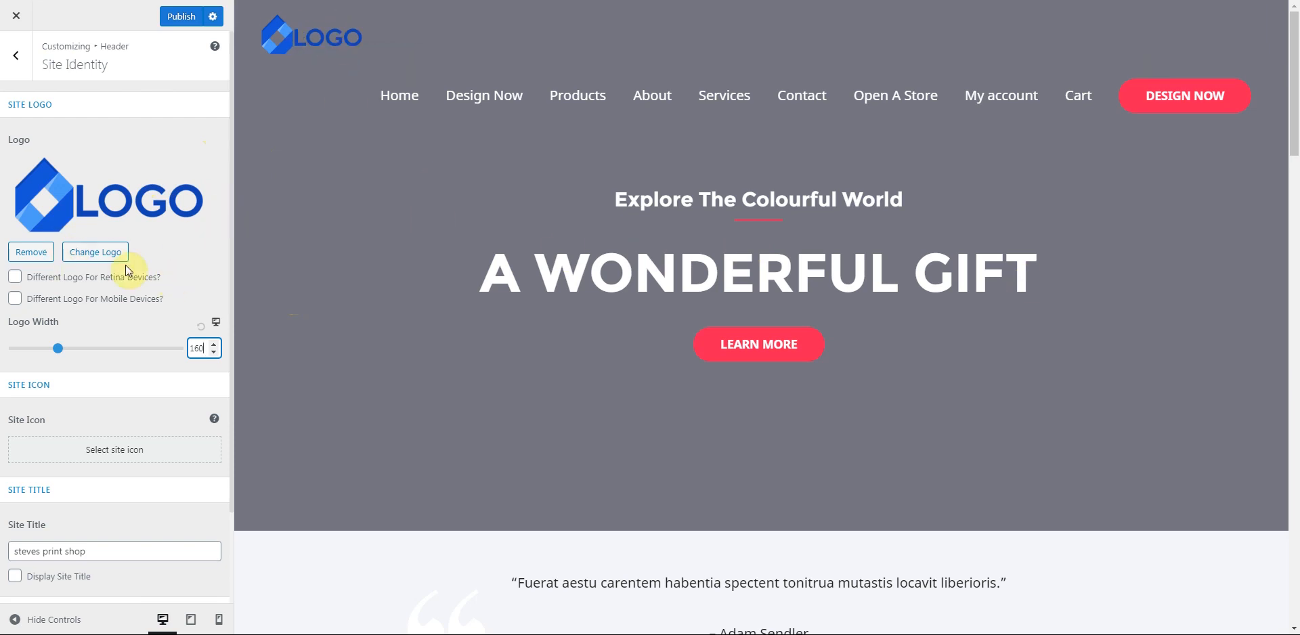
# - Try the Retina and Mobile logo options, leaving both disabled
pyautogui.click(15, 279)
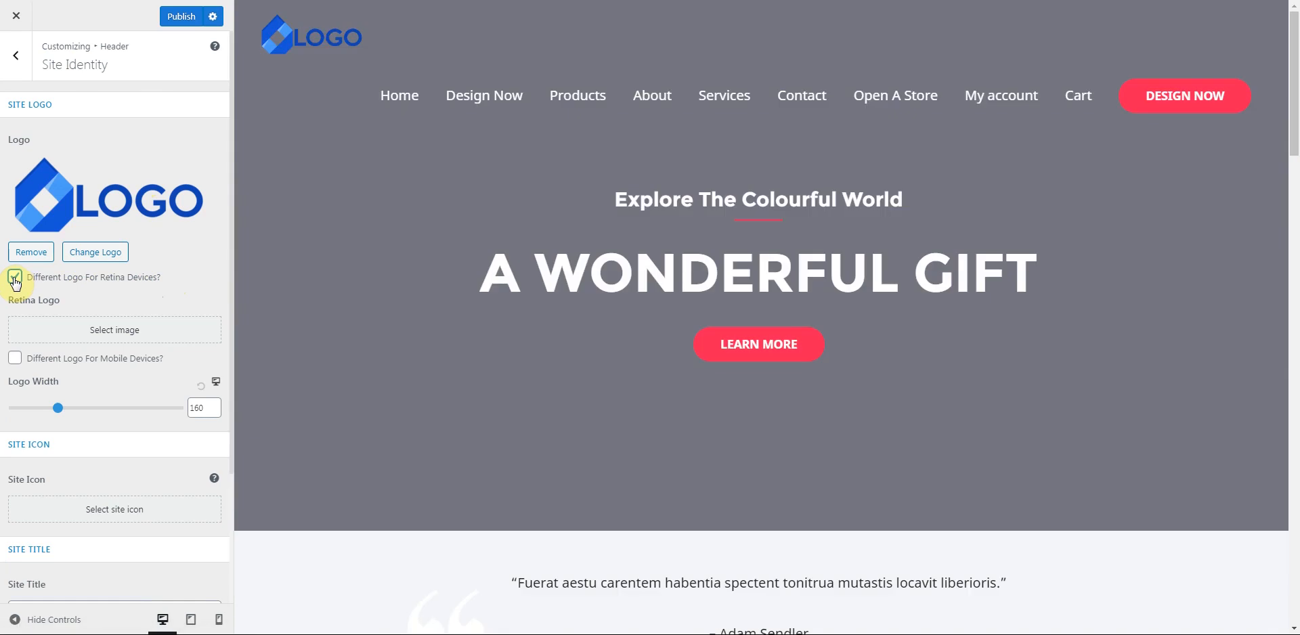
pyautogui.click(15, 279)
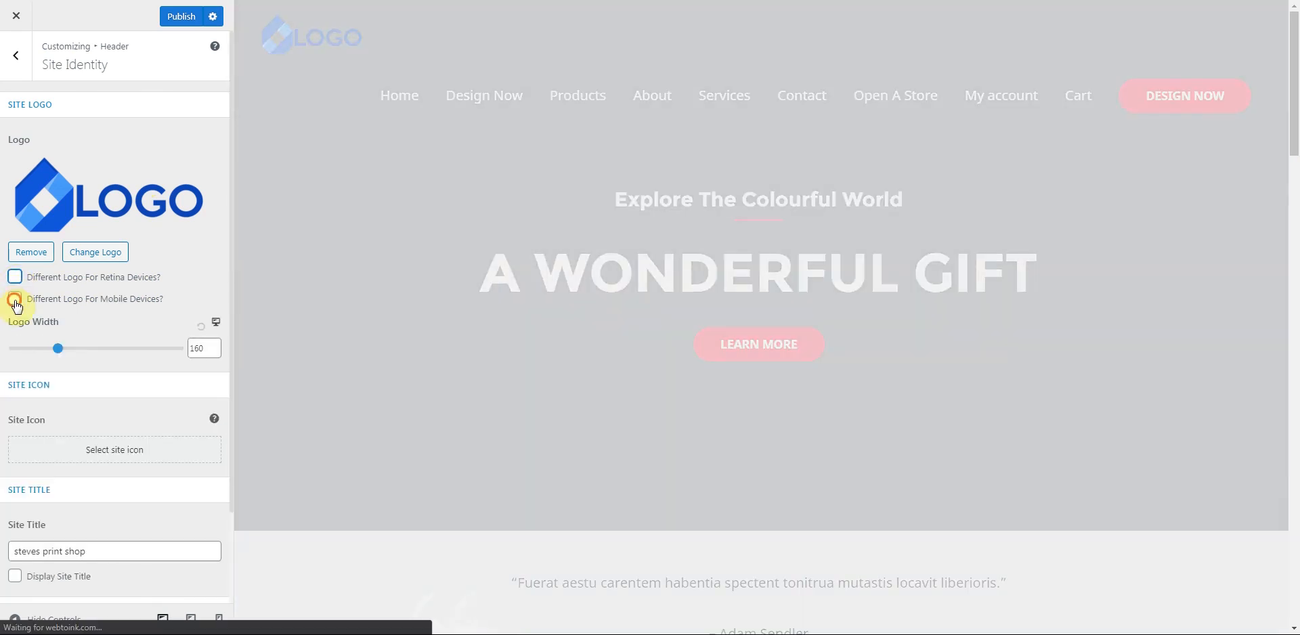
pyautogui.click(15, 299)
pyautogui.click(15, 299)
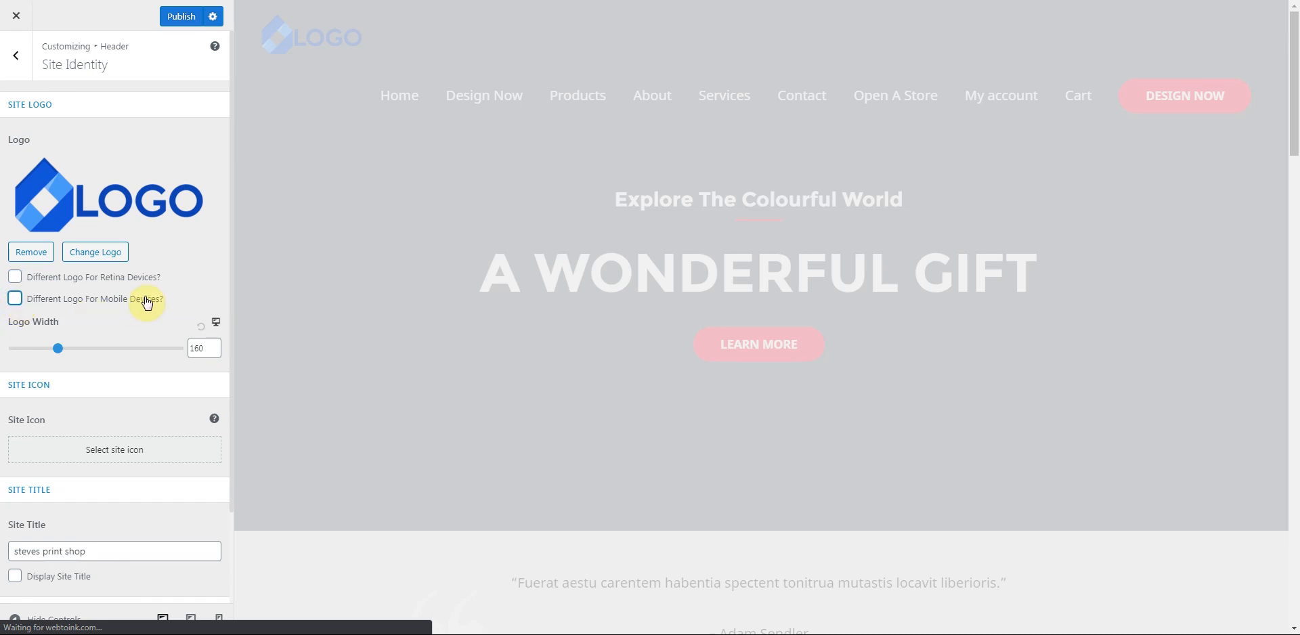
pyautogui.scroll(-1, 143, 302)
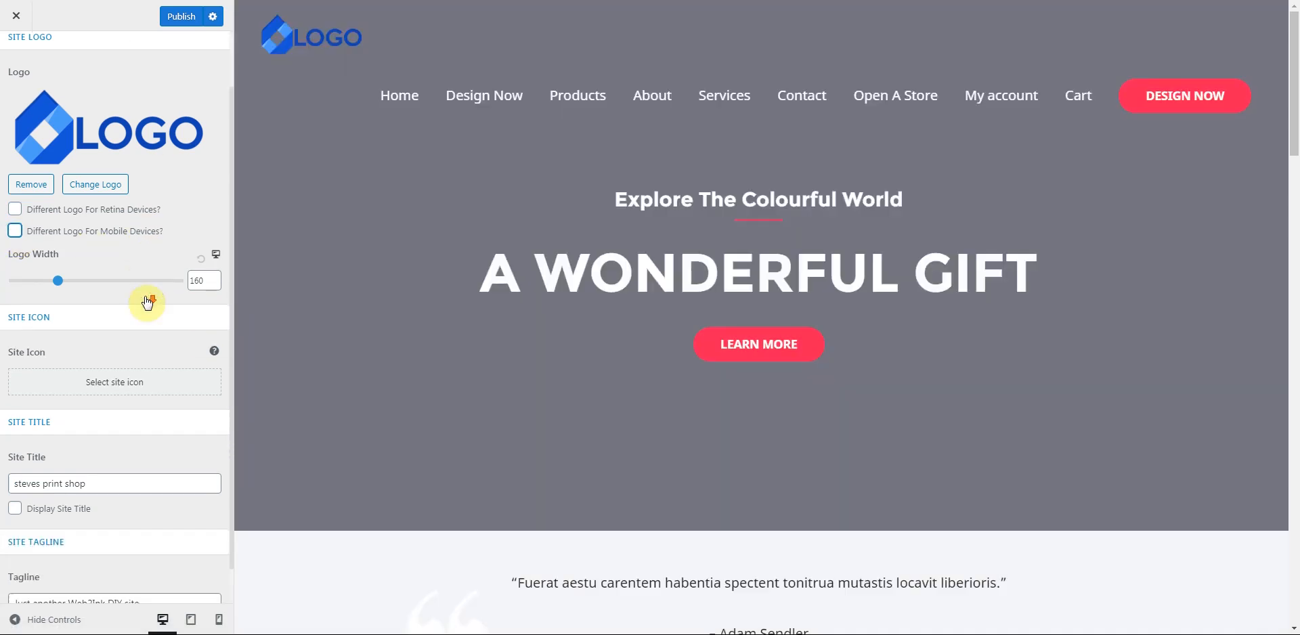
# - Set quote-1.png as the site icon
pyautogui.click(105, 392)
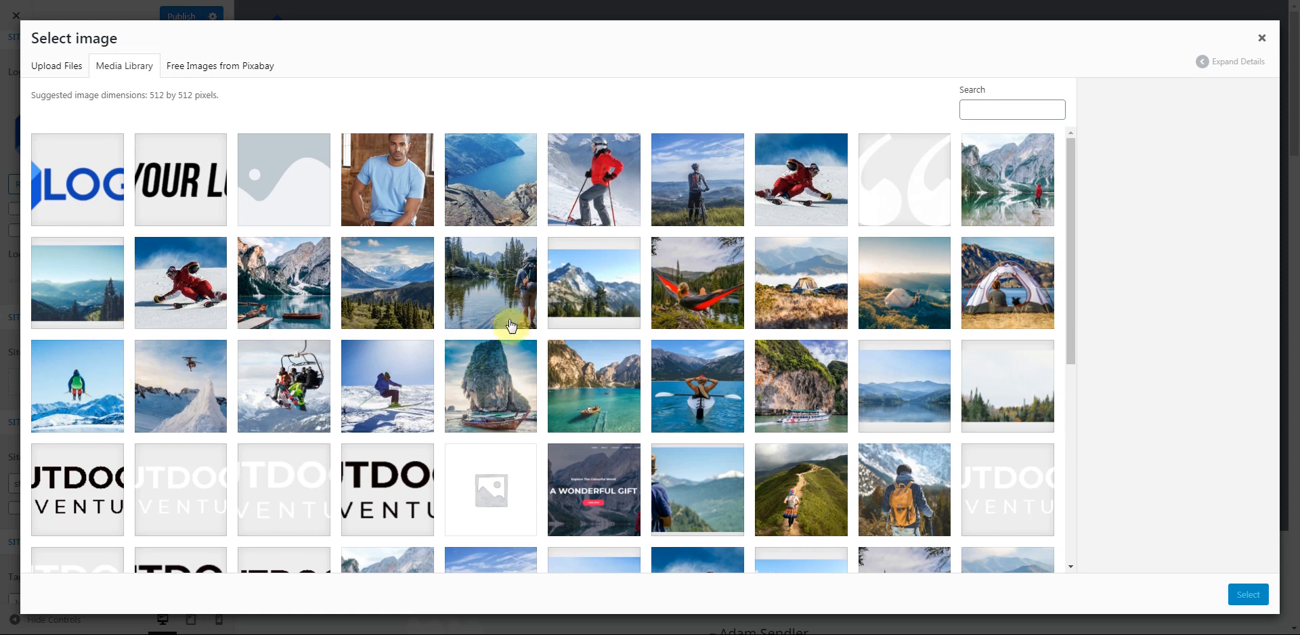
pyautogui.moveTo(1069, 211); pyautogui.dragTo(1065, 245)
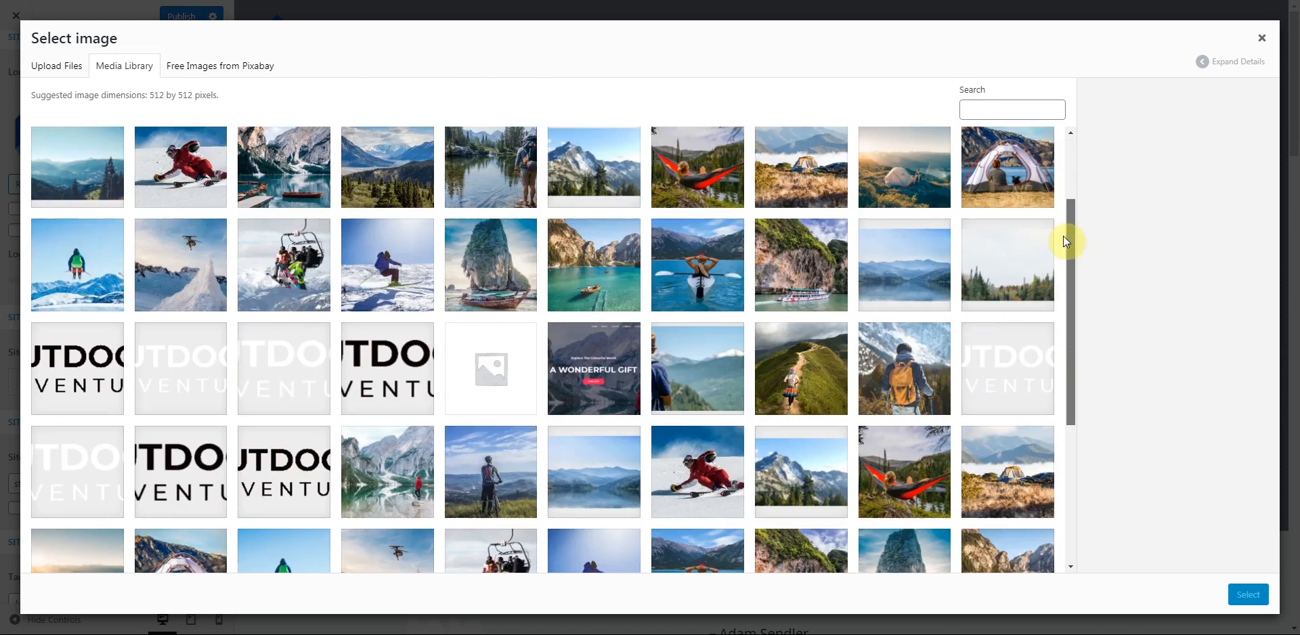
pyautogui.moveTo(1062, 195); pyautogui.dragTo(1067, 322)
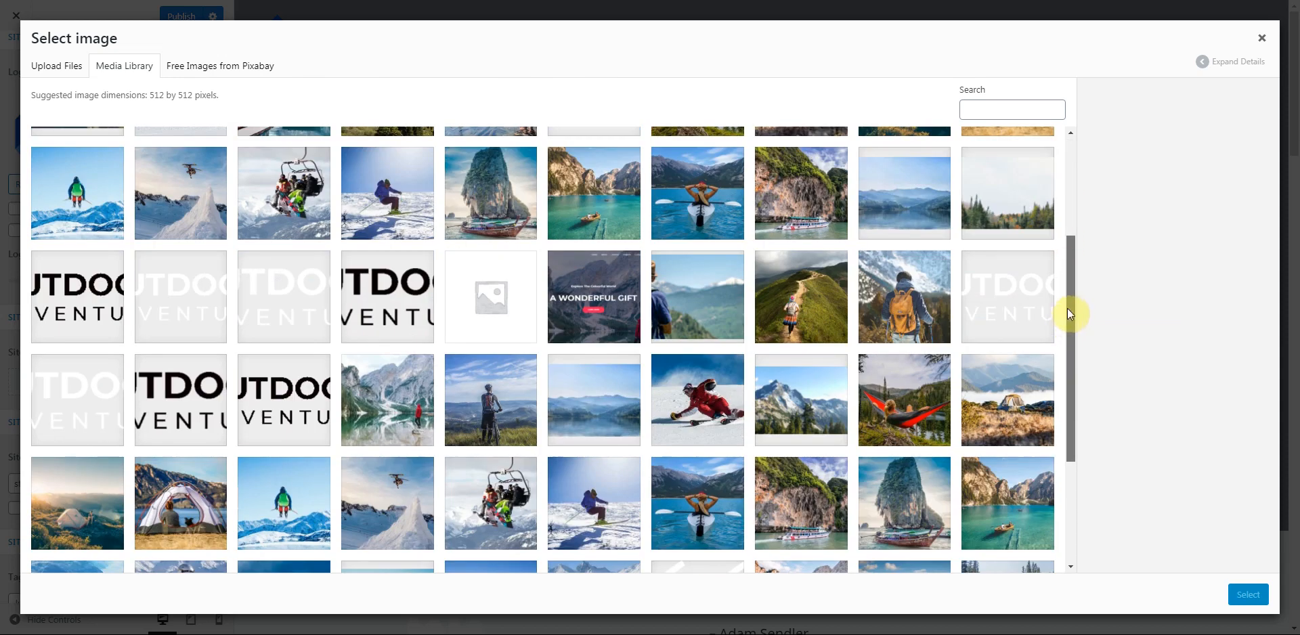
pyautogui.click(702, 499)
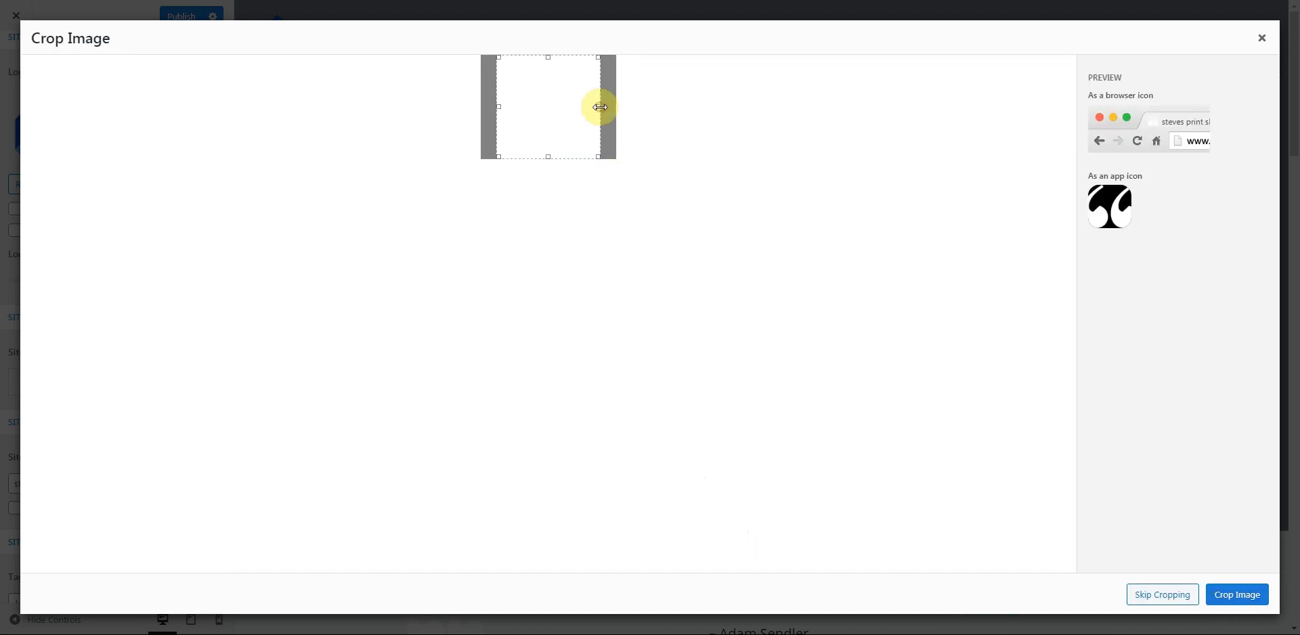
pyautogui.click(1236, 594)
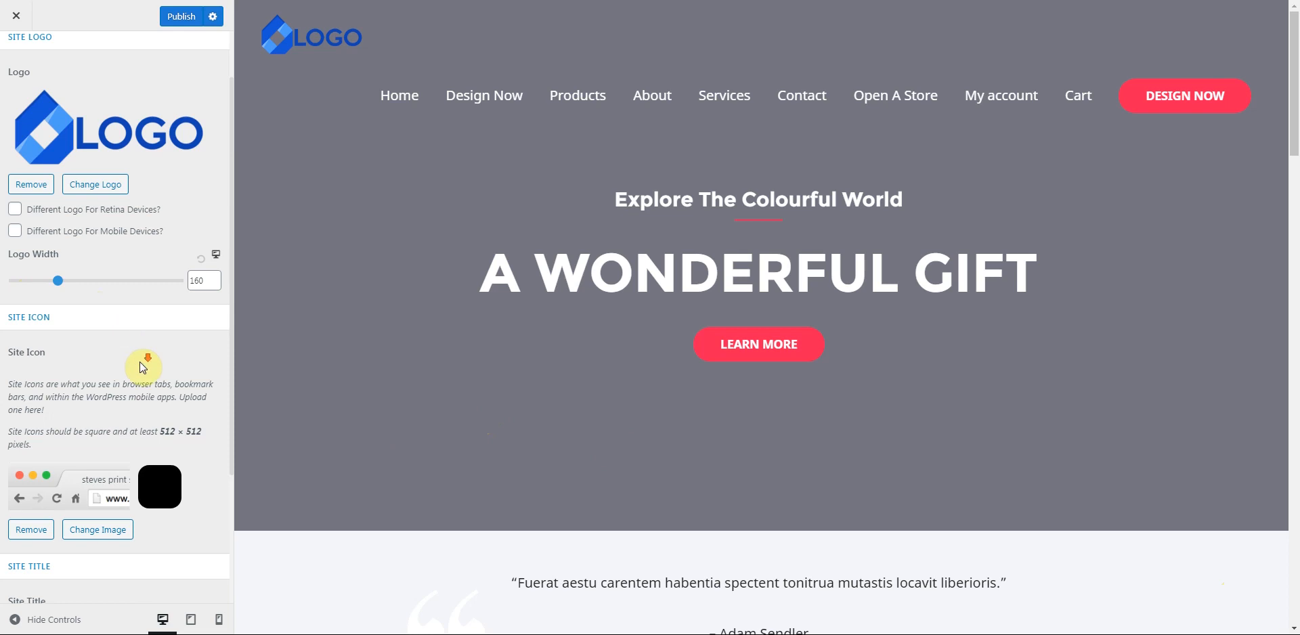
# - Publish the site identity changes and return to the Header settings list
pyautogui.scroll(-1, 141, 362)
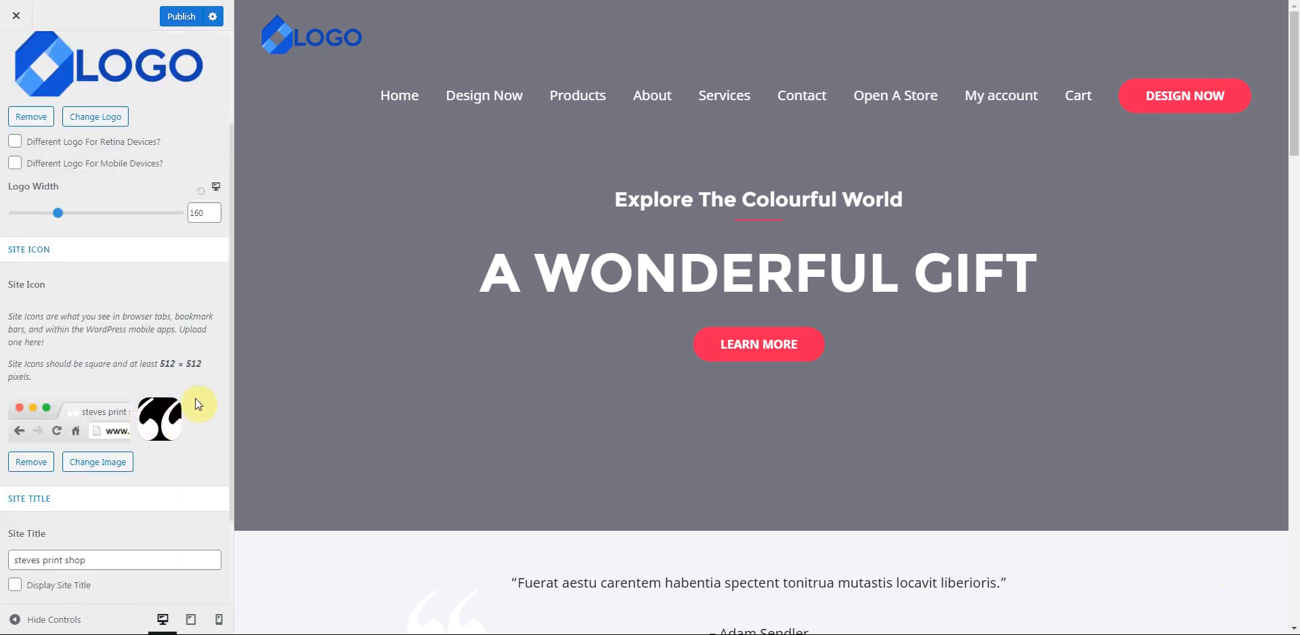
pyautogui.scroll(-2, 168, 365)
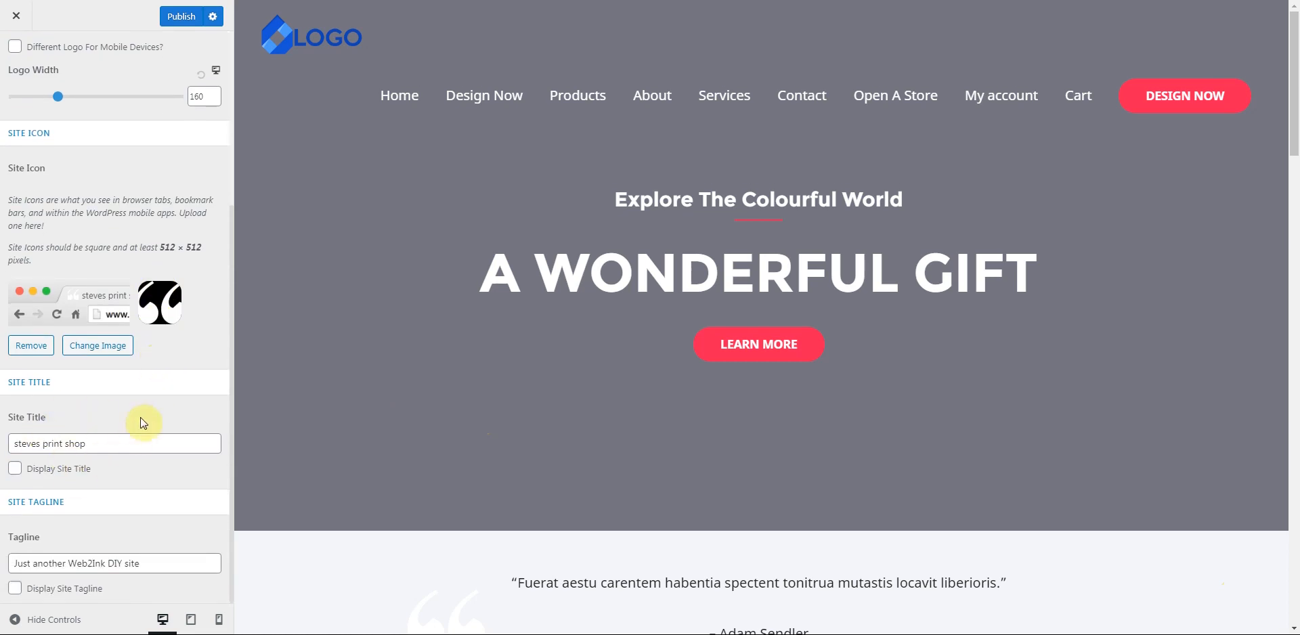
pyautogui.scroll(4, 136, 508)
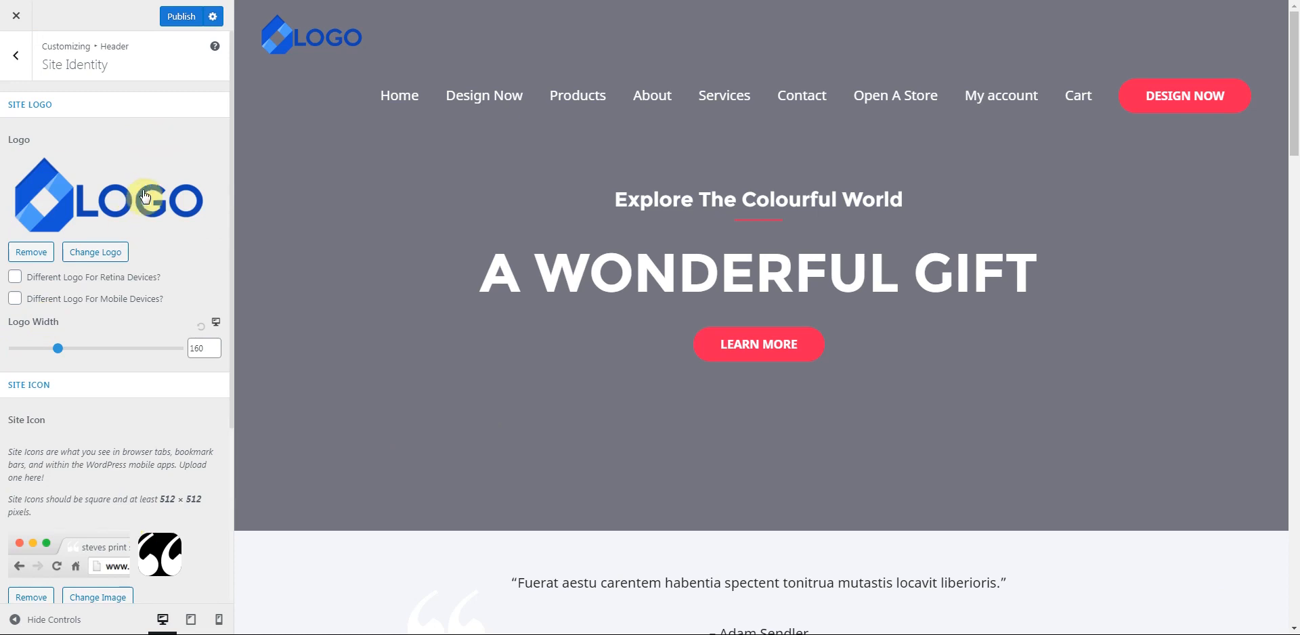
pyautogui.click(178, 25)
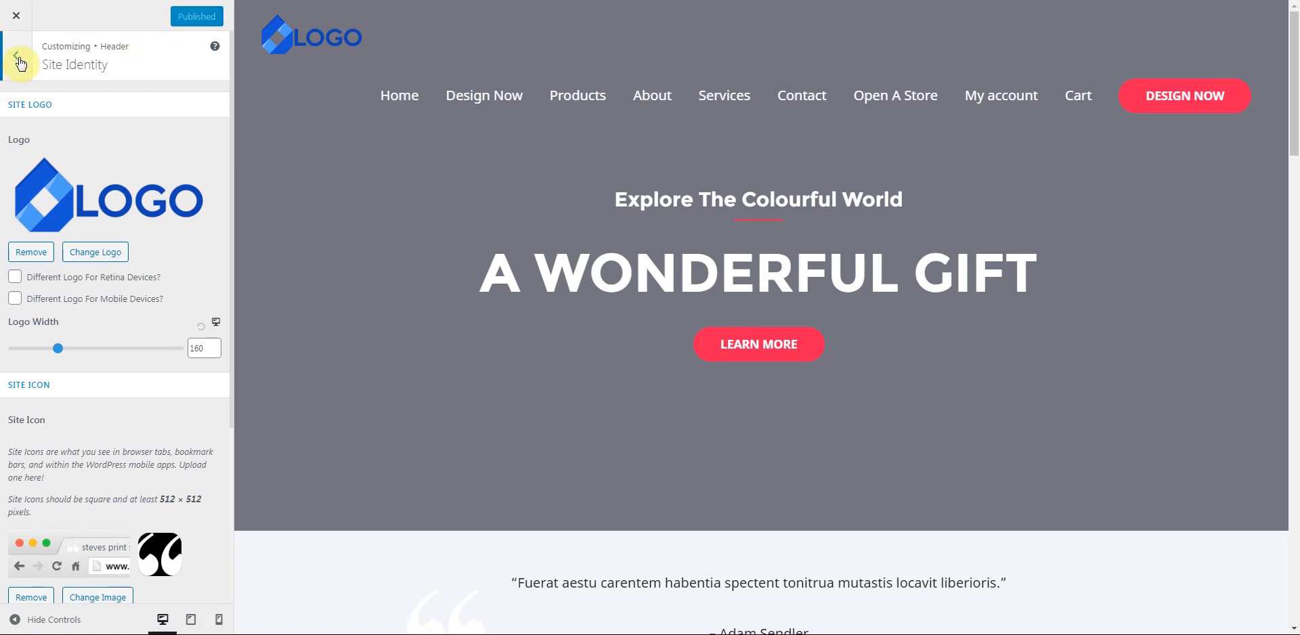
pyautogui.click(17, 56)
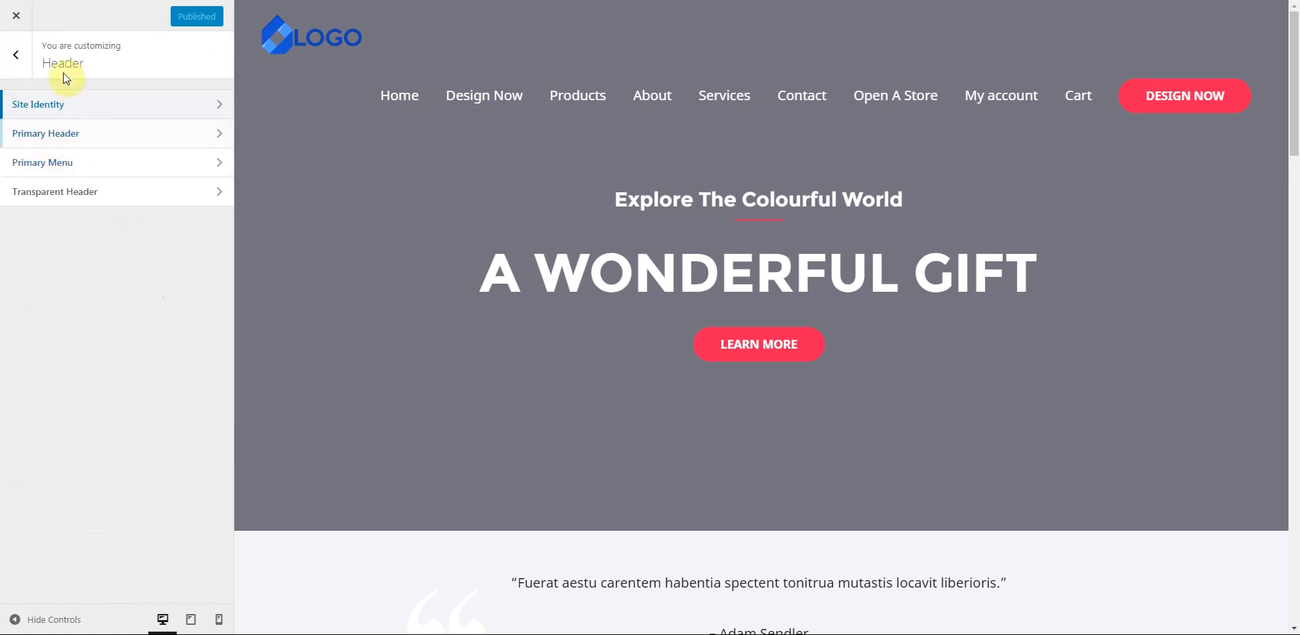
pyautogui.click(107, 140)
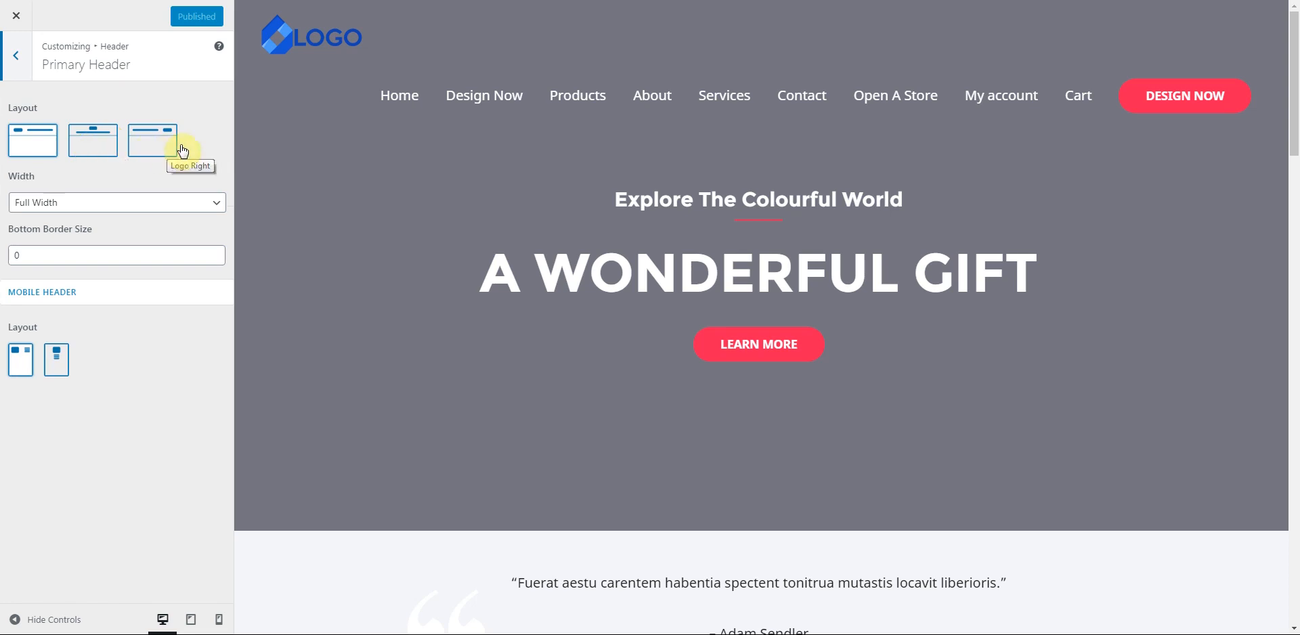
pyautogui.click(94, 147)
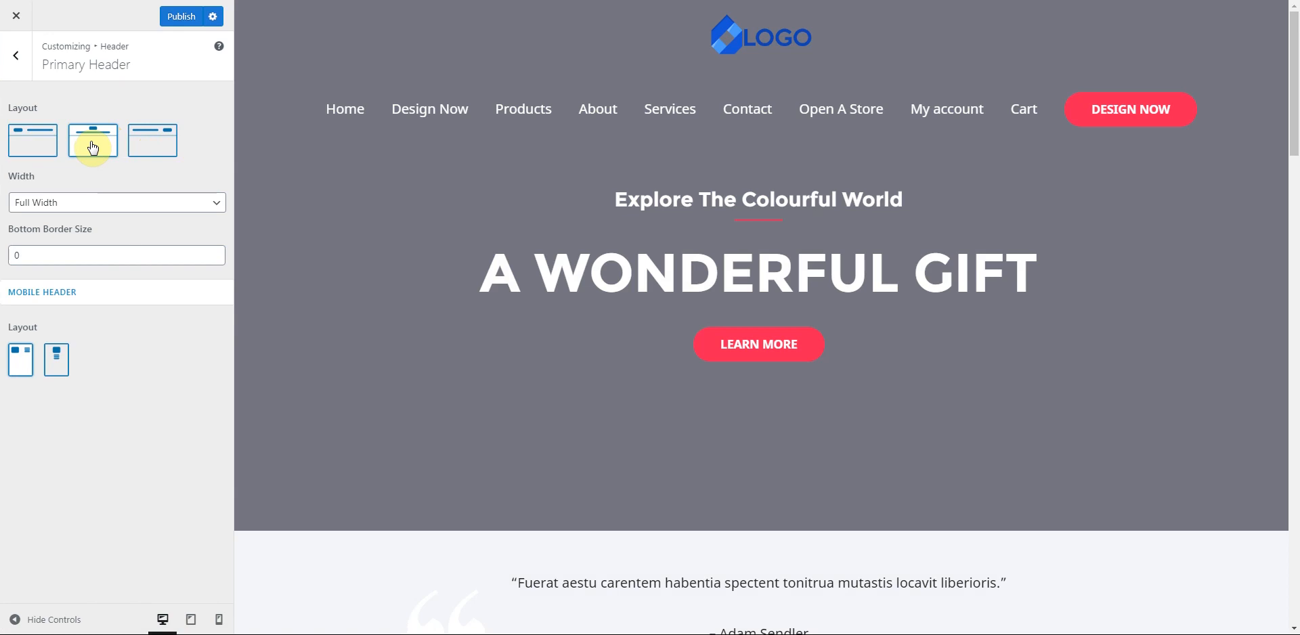
pyautogui.click(152, 146)
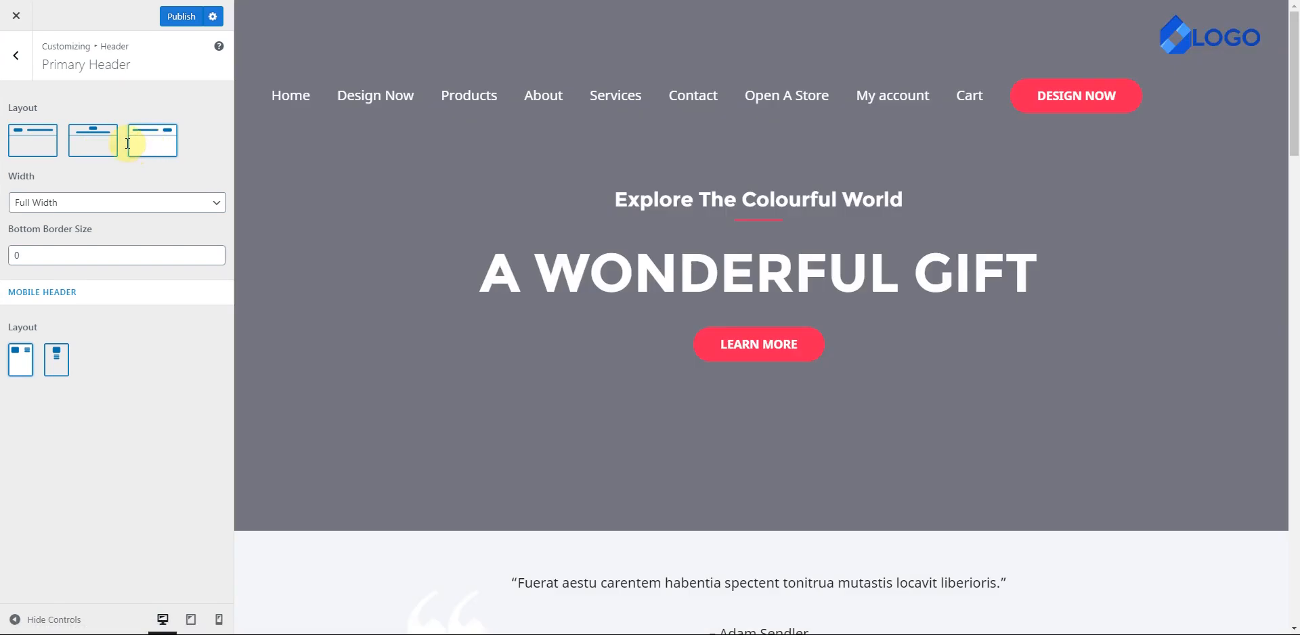
pyautogui.click(32, 144)
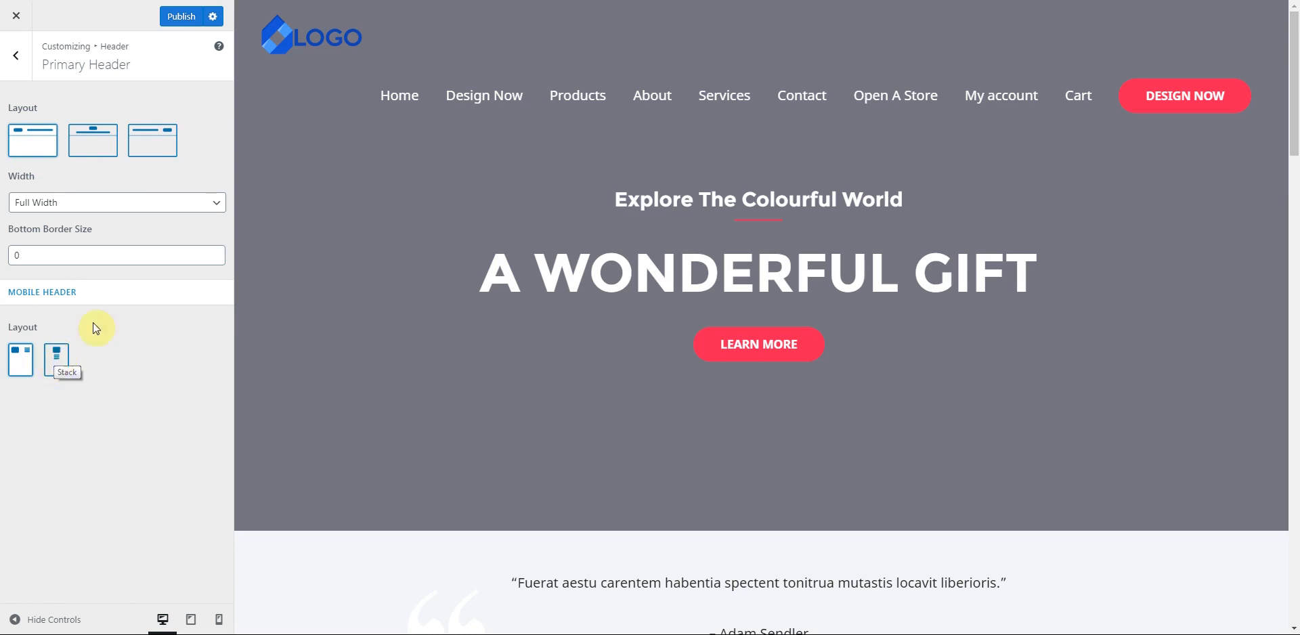
pyautogui.click(17, 60)
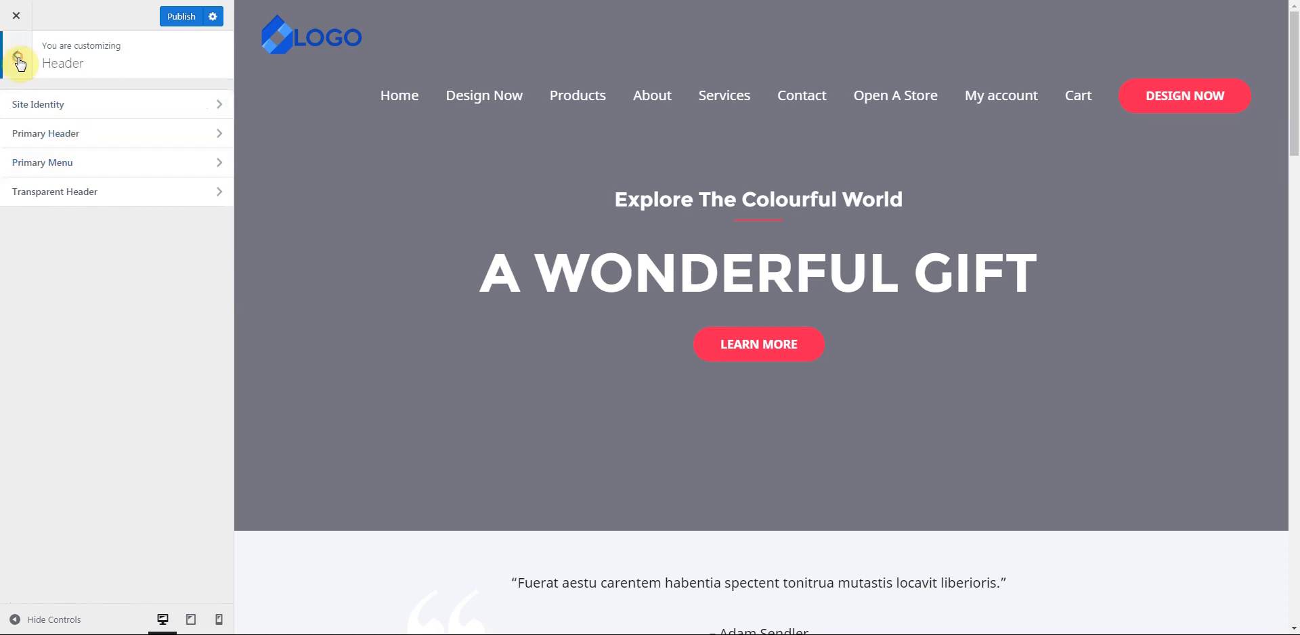
# - Navigate to Global > Typography > Headings to view the Montserrat heading settings
pyautogui.click(19, 61)
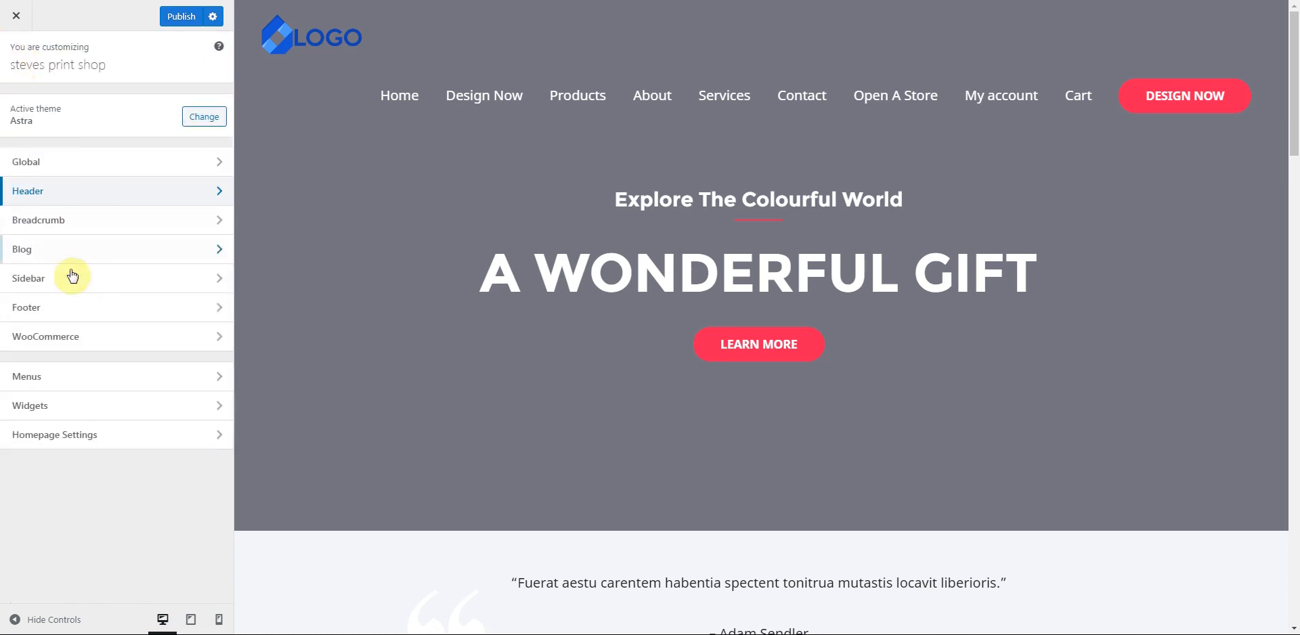
pyautogui.click(85, 164)
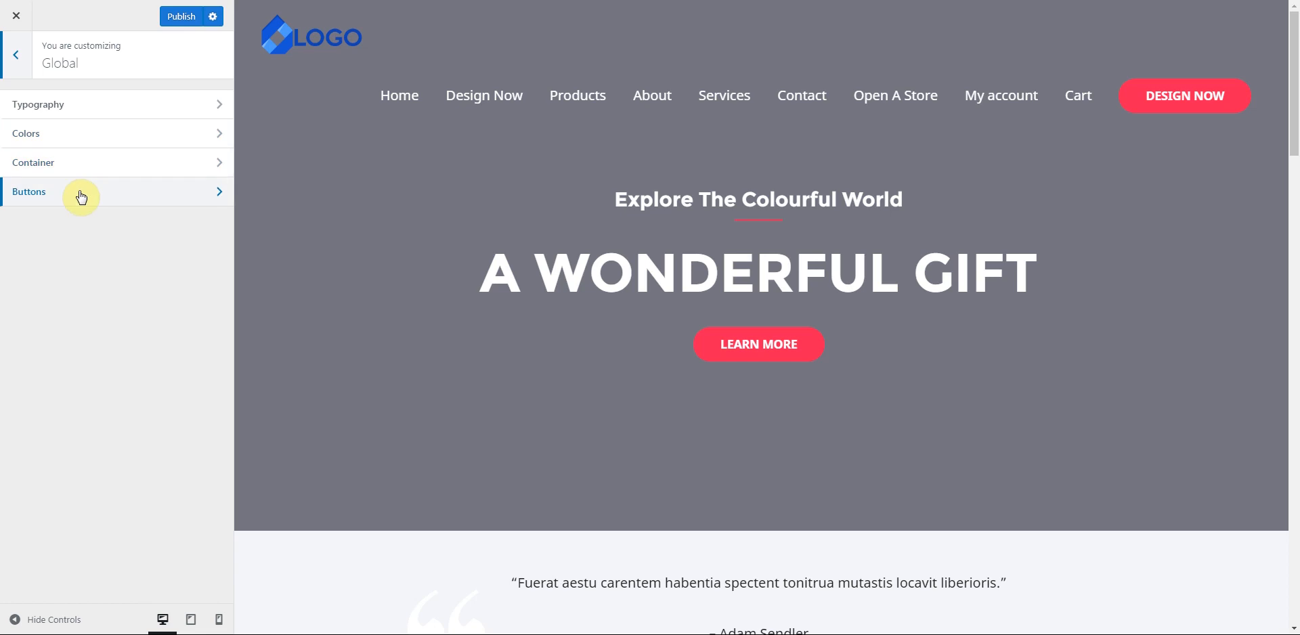
pyautogui.click(105, 102)
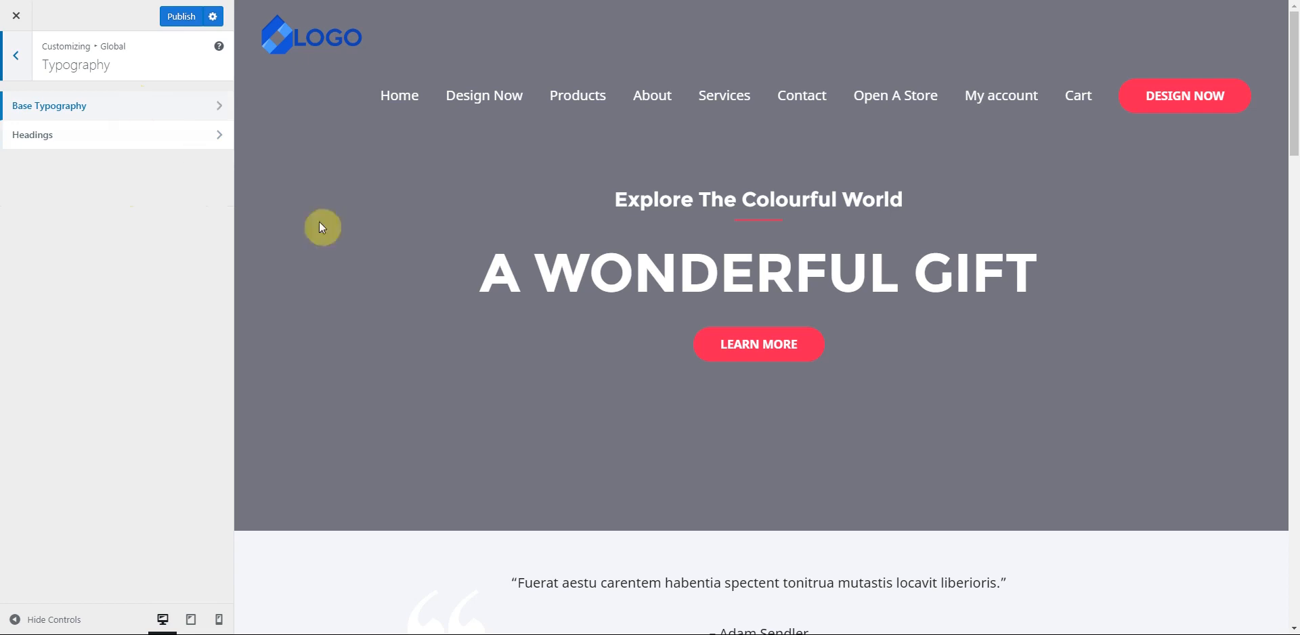
pyautogui.scroll(-3, 354, 275)
pyautogui.scroll(3, 354, 275)
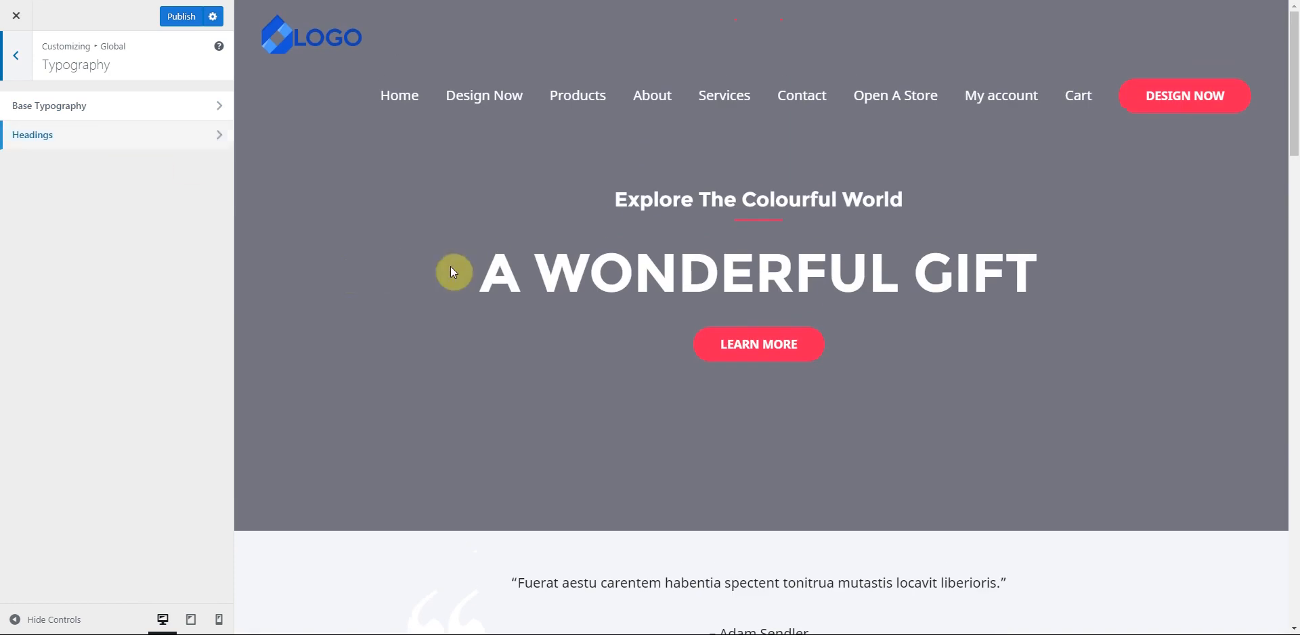
pyautogui.moveTo(496, 271); pyautogui.dragTo(1033, 276)
pyautogui.click(478, 288)
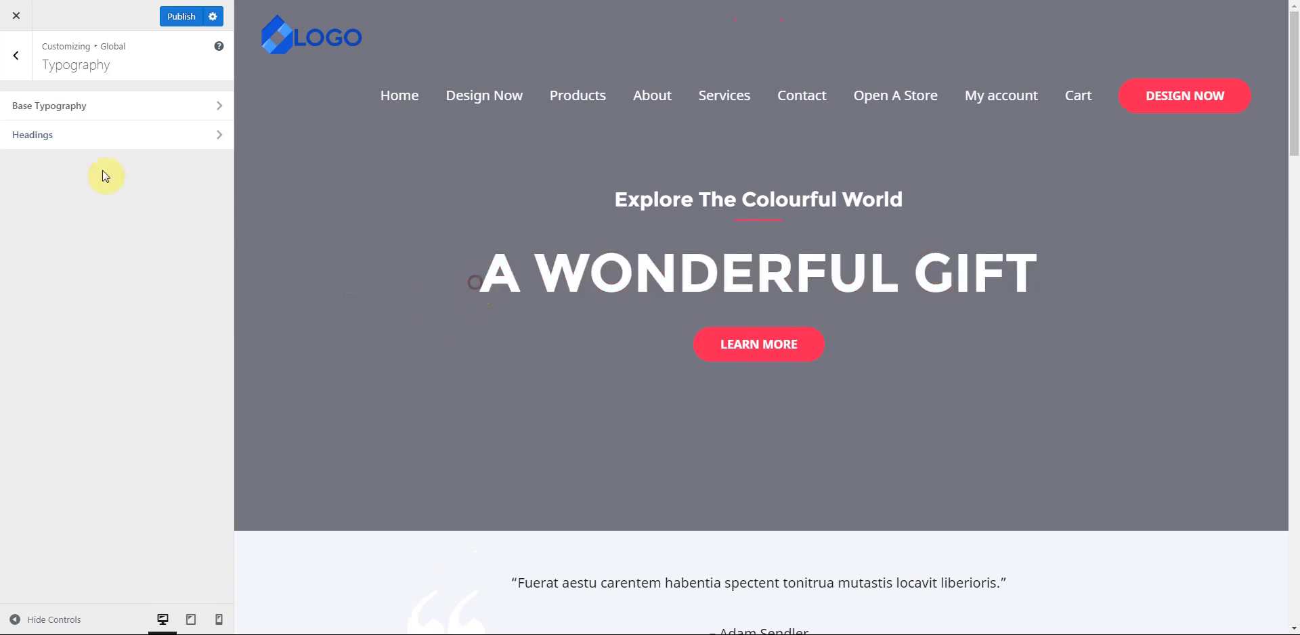
pyautogui.click(61, 149)
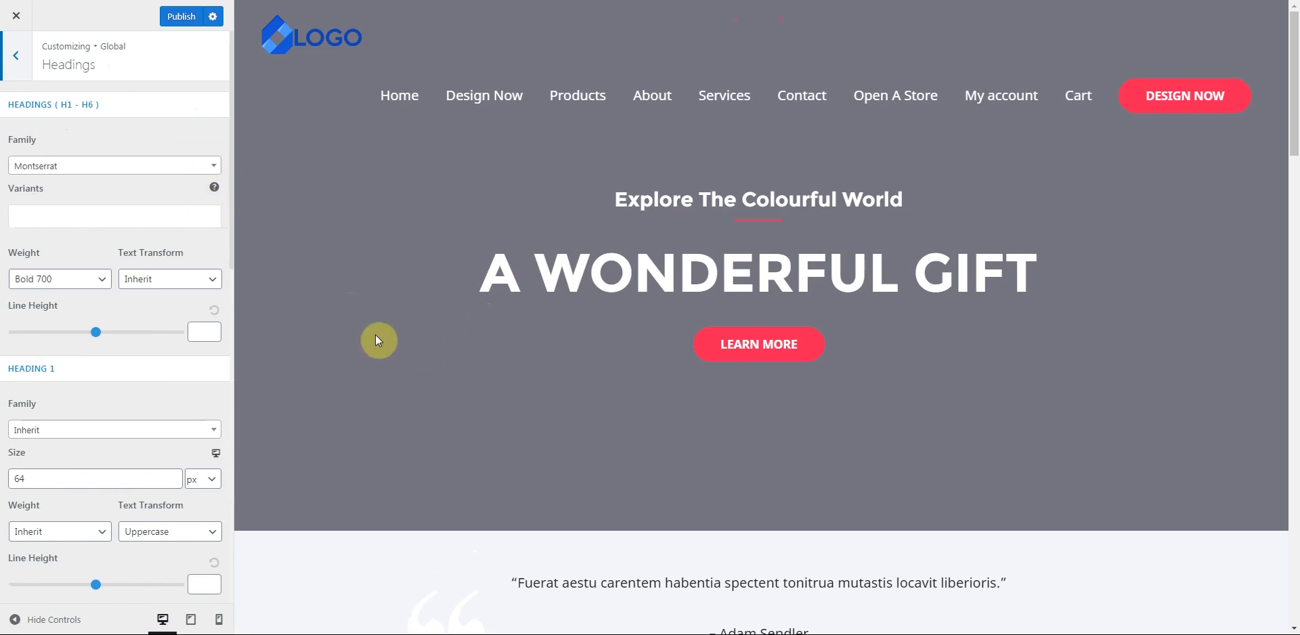
# - Set the heading font family to Mukta after trying Mr De Haviland
pyautogui.click(168, 177)
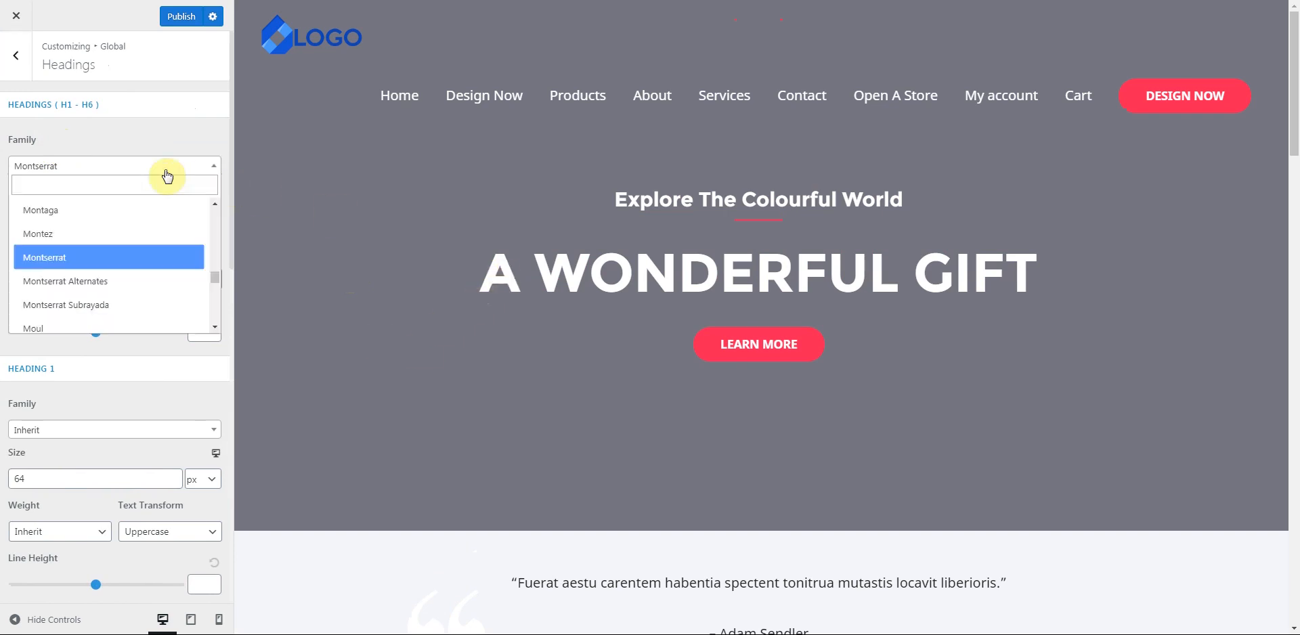
pyautogui.scroll(-3, 75, 290)
pyautogui.click(48, 271)
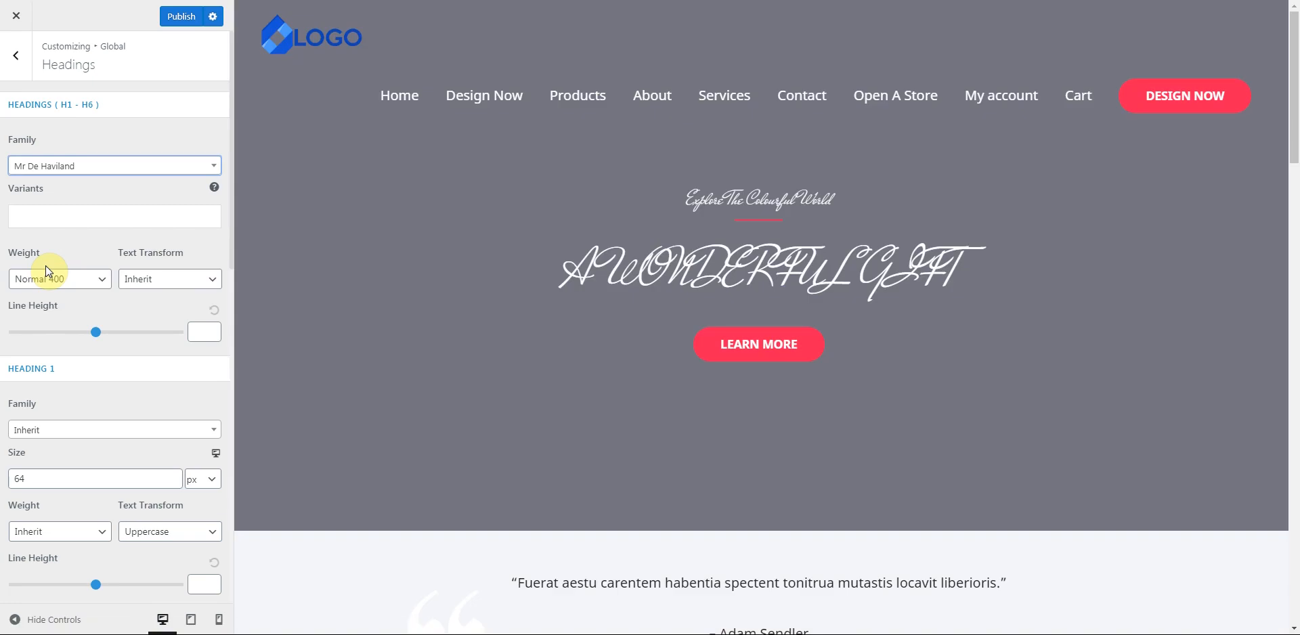
pyautogui.moveTo(566, 270); pyautogui.dragTo(1090, 266)
pyautogui.moveTo(992, 266); pyautogui.dragTo(568, 261)
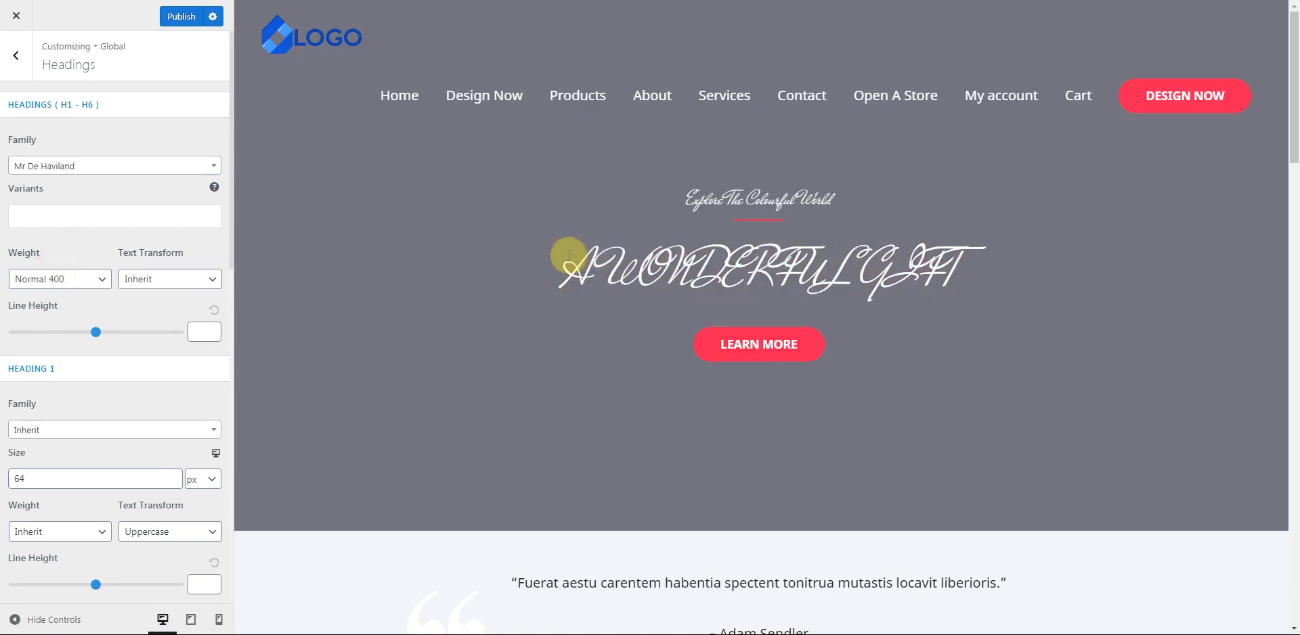
pyautogui.click(119, 169)
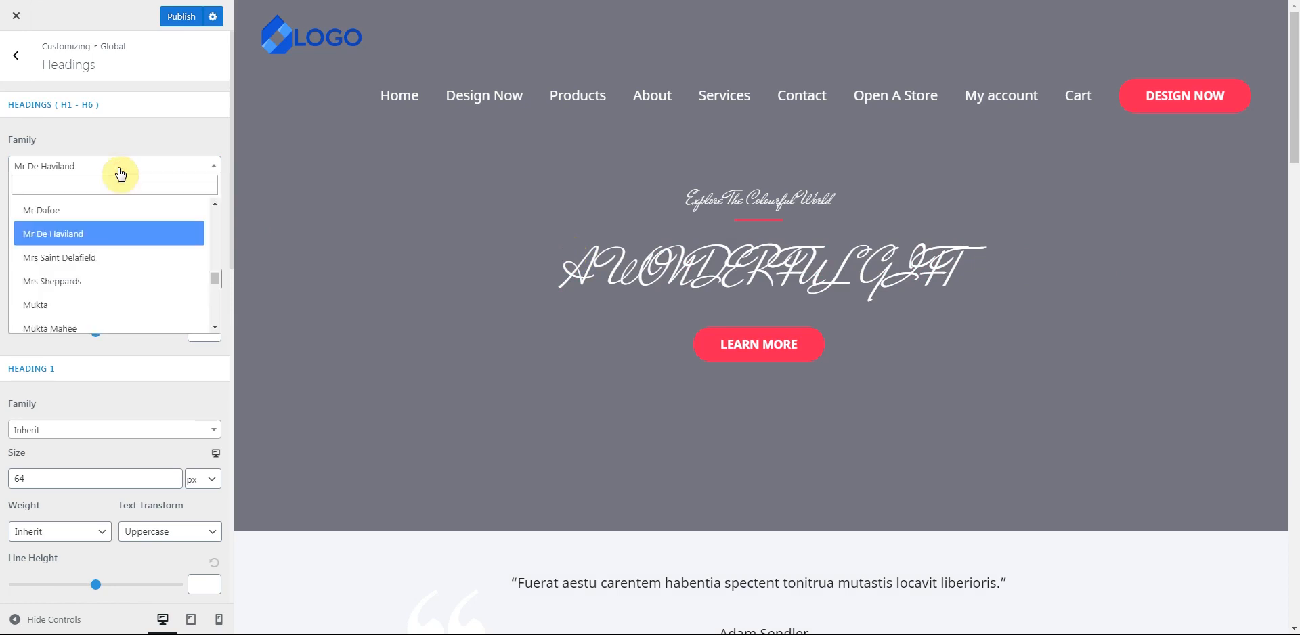
pyautogui.click(66, 306)
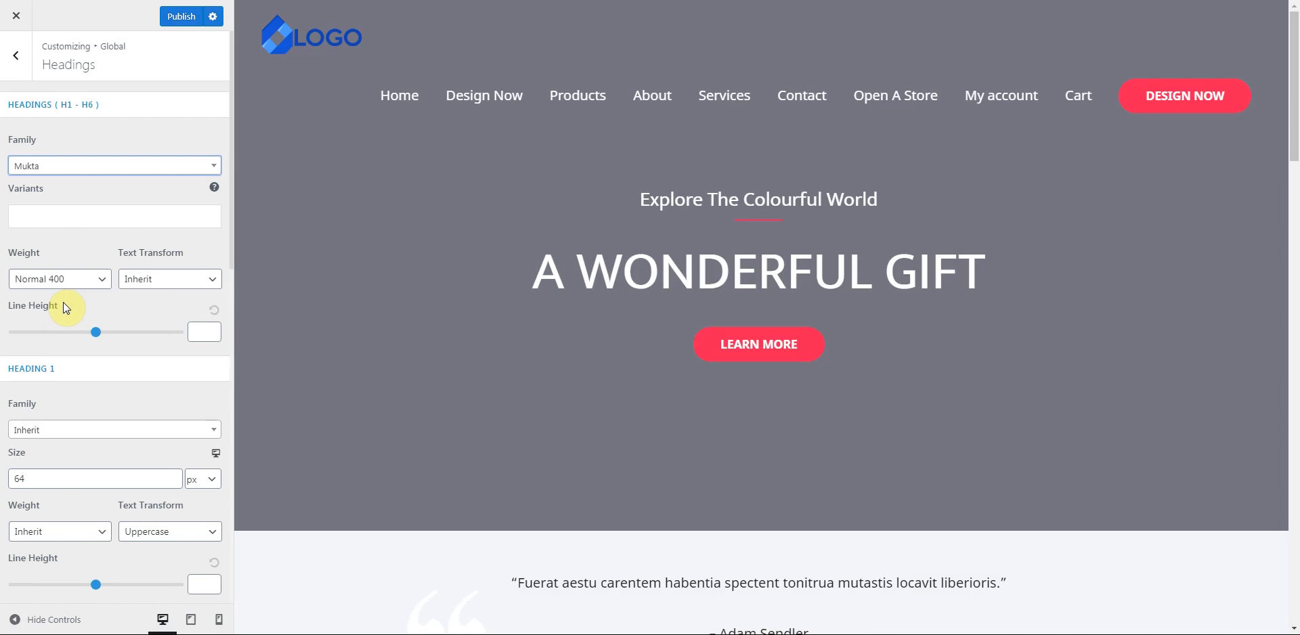
# - Set the heading weight to Extra-Bold 800
pyautogui.click(108, 284)
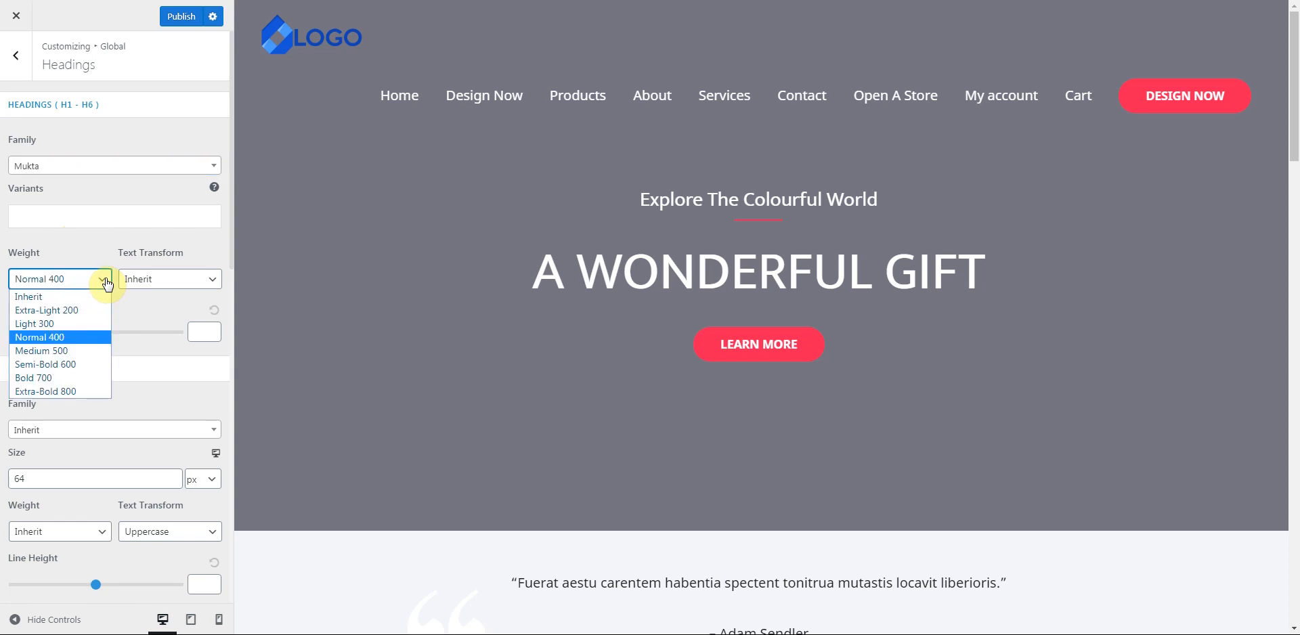
pyautogui.click(75, 310)
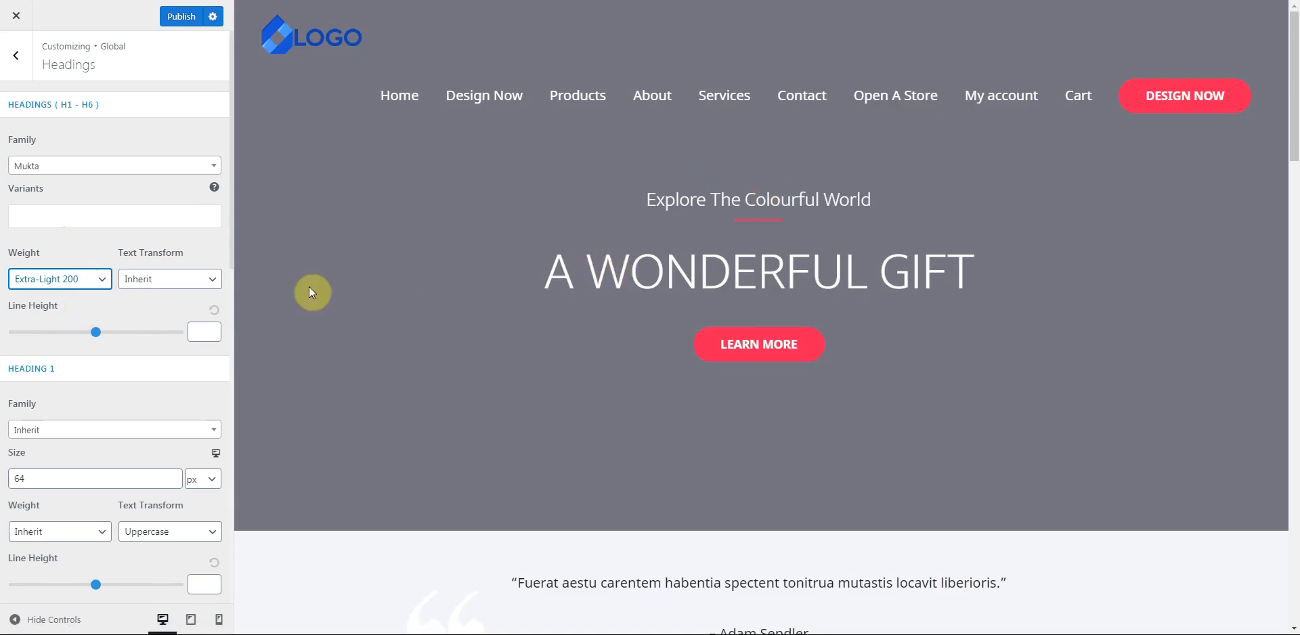
pyautogui.click(100, 296)
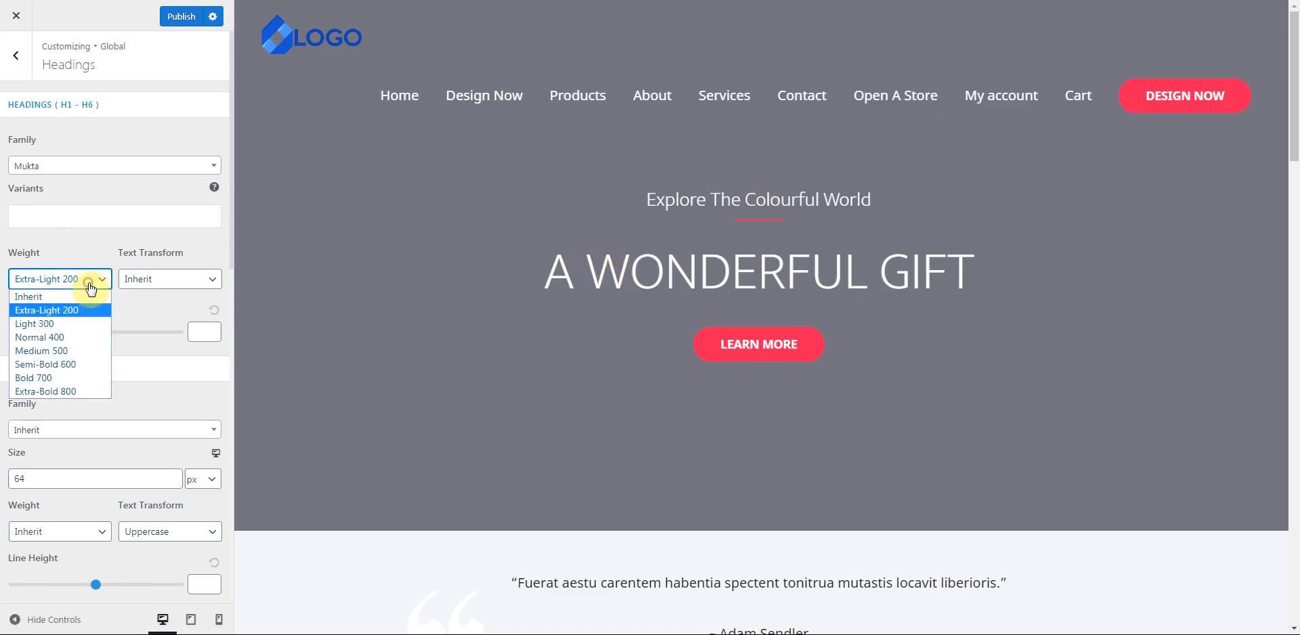
pyautogui.click(47, 393)
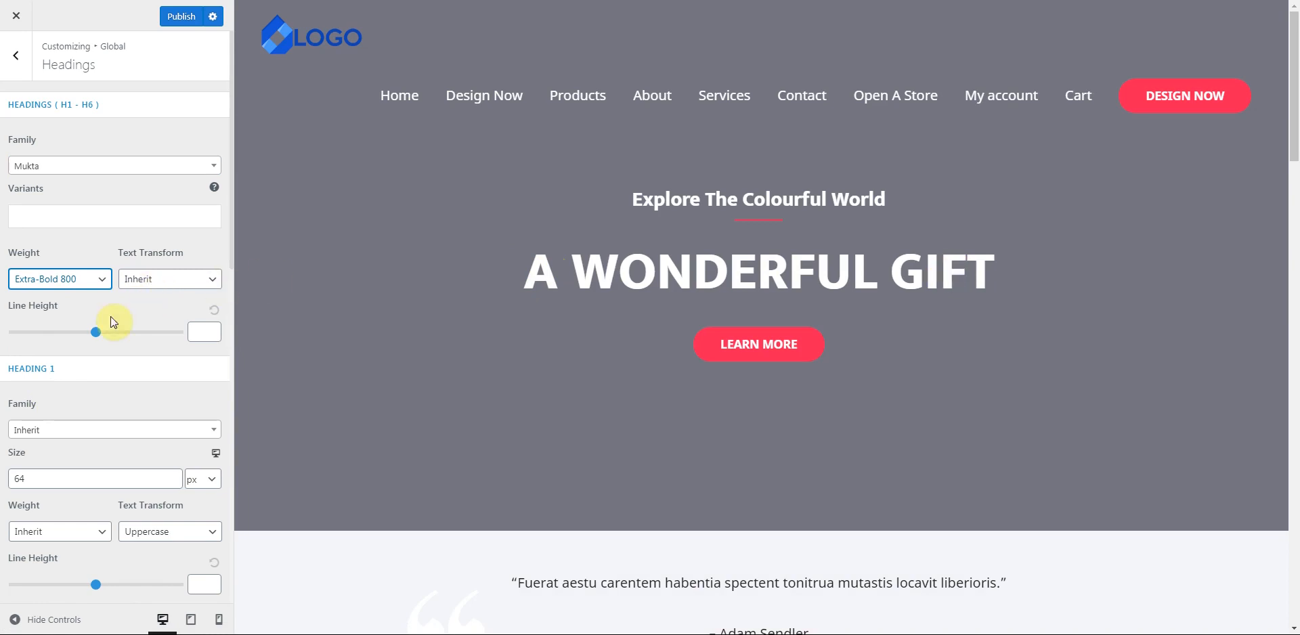
# - Raise the heading line height to 3.09 and go back to the Typography list
pyautogui.scroll(-5, 111, 317)
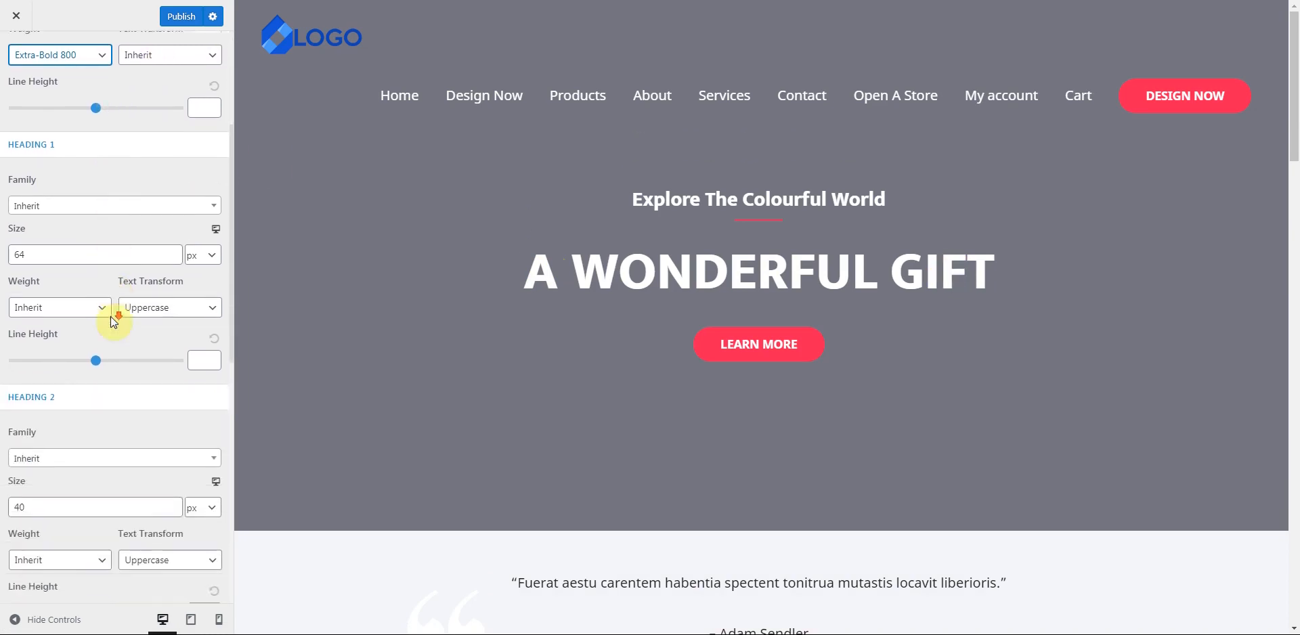
pyautogui.scroll(5, 111, 315)
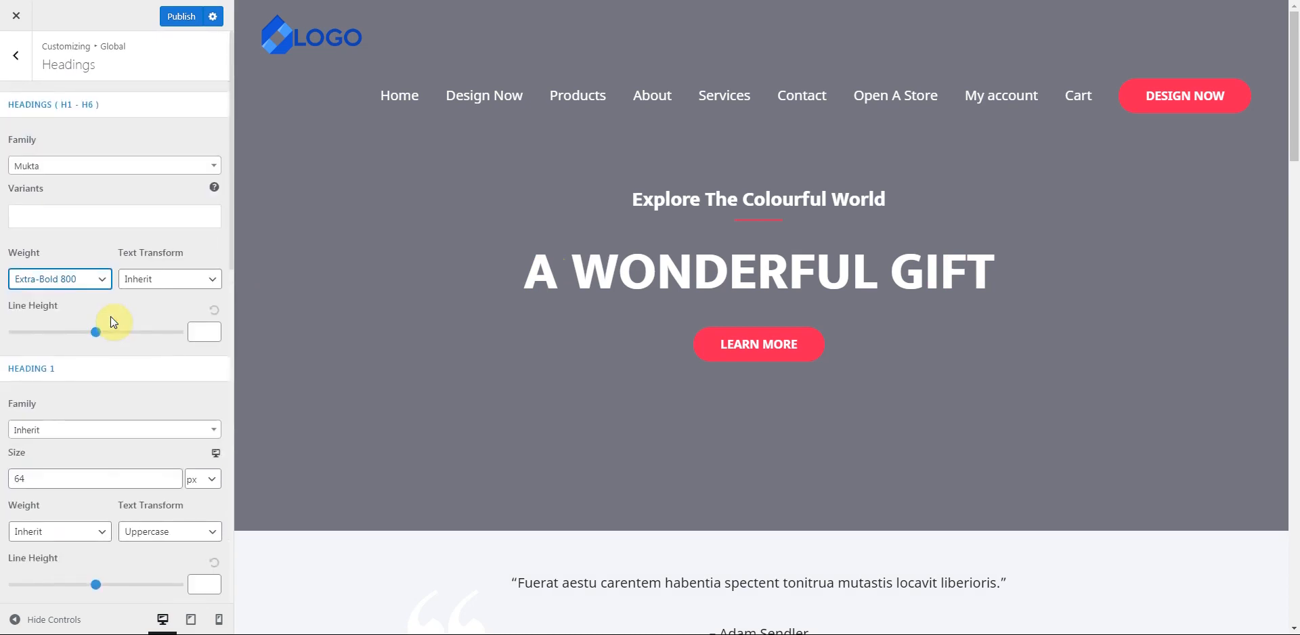
pyautogui.moveTo(98, 335)
pyautogui.mouseDown()
pyautogui.moveTo(129, 335)
pyautogui.moveTo(102, 341)
pyautogui.mouseUp()
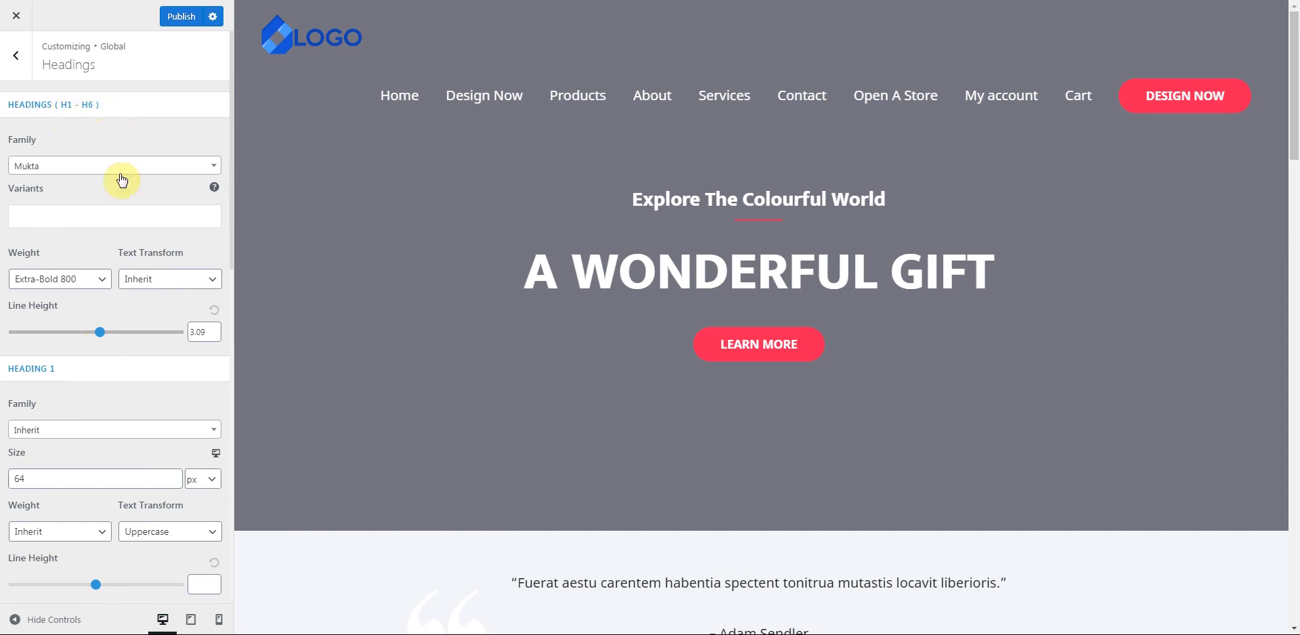
pyautogui.scroll(-3, 139, 289)
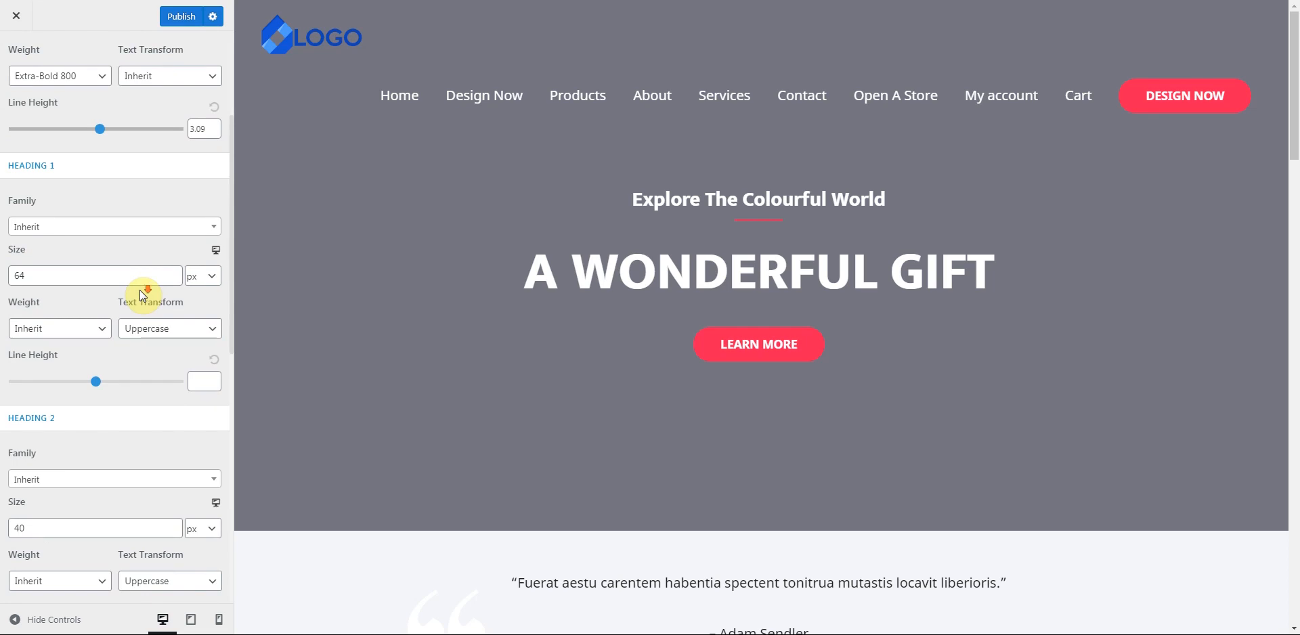
pyautogui.scroll(-3, 140, 291)
pyautogui.scroll(-6, 139, 290)
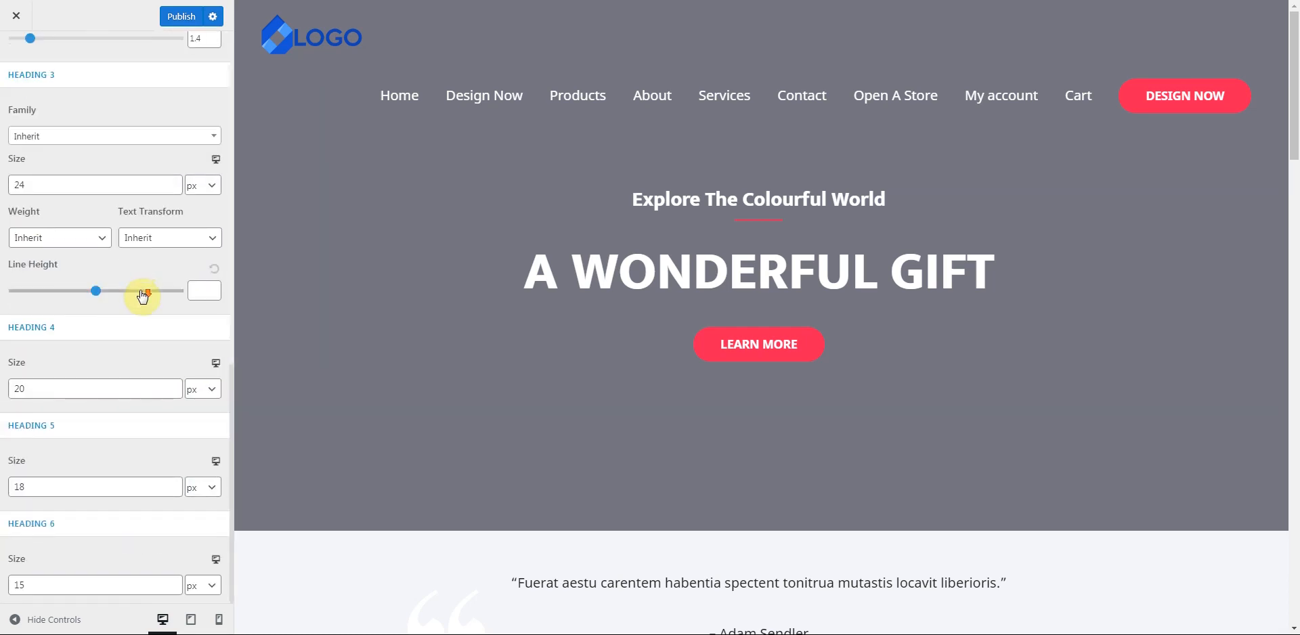
pyautogui.scroll(10, 132, 372)
pyautogui.scroll(1, 129, 367)
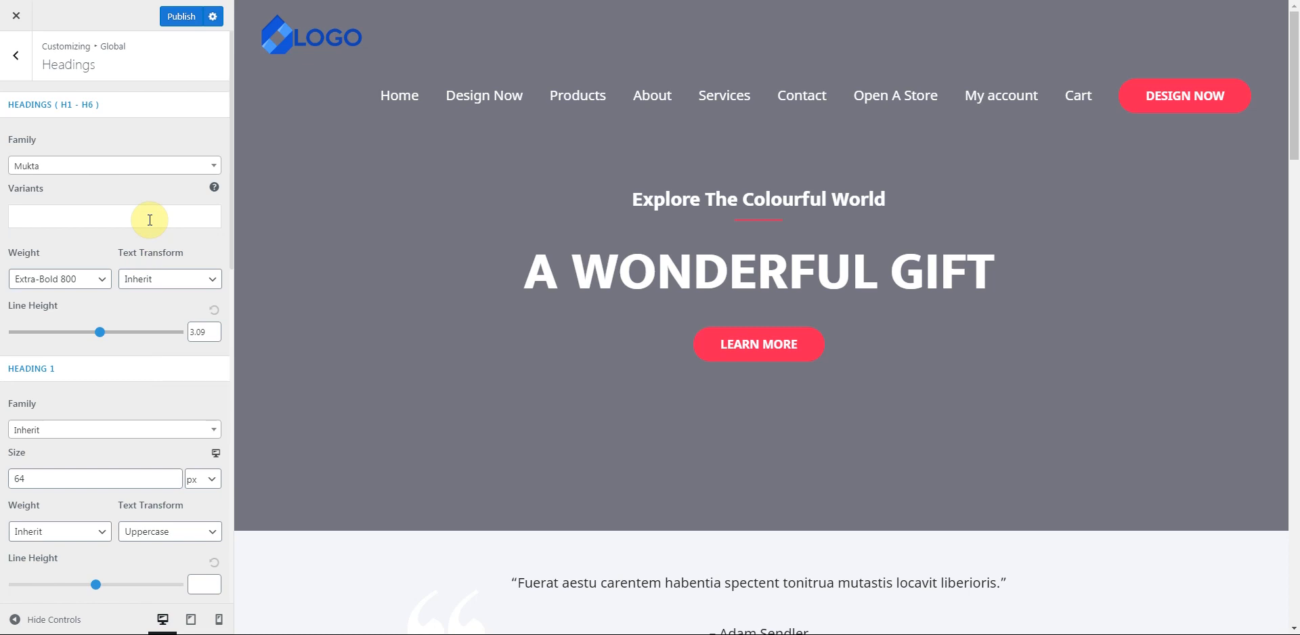
pyautogui.click(15, 53)
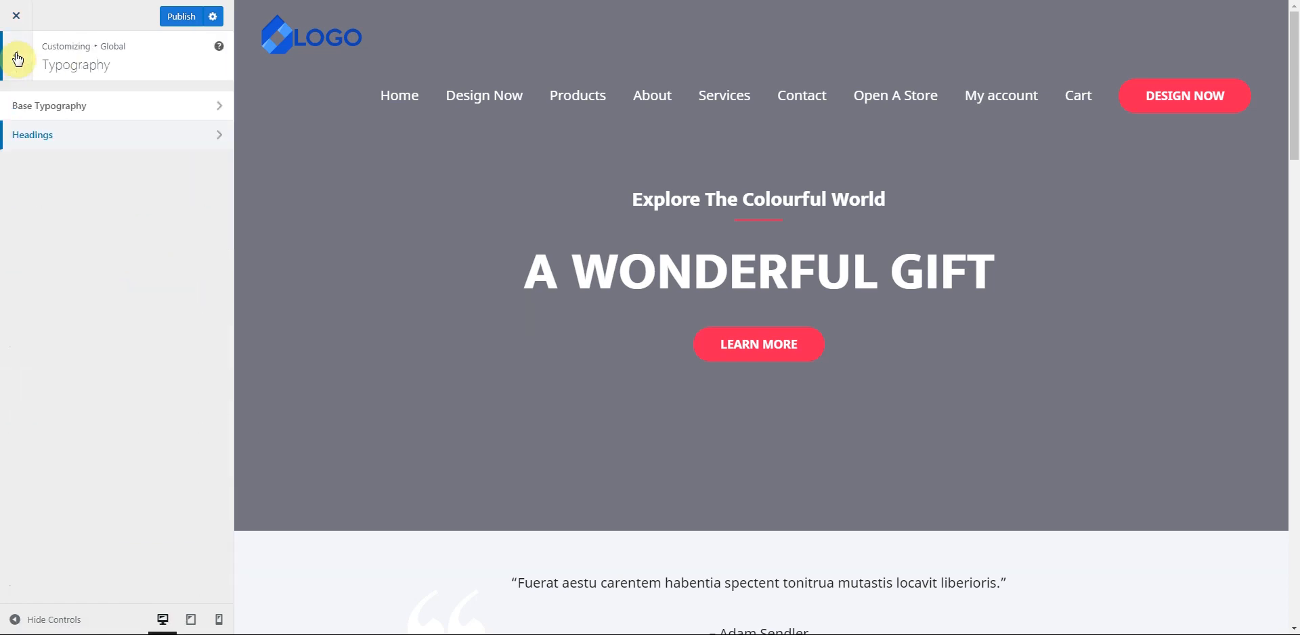
# - Review the pink-red theme and link Base Colors, then return to the Global categories
pyautogui.click(18, 59)
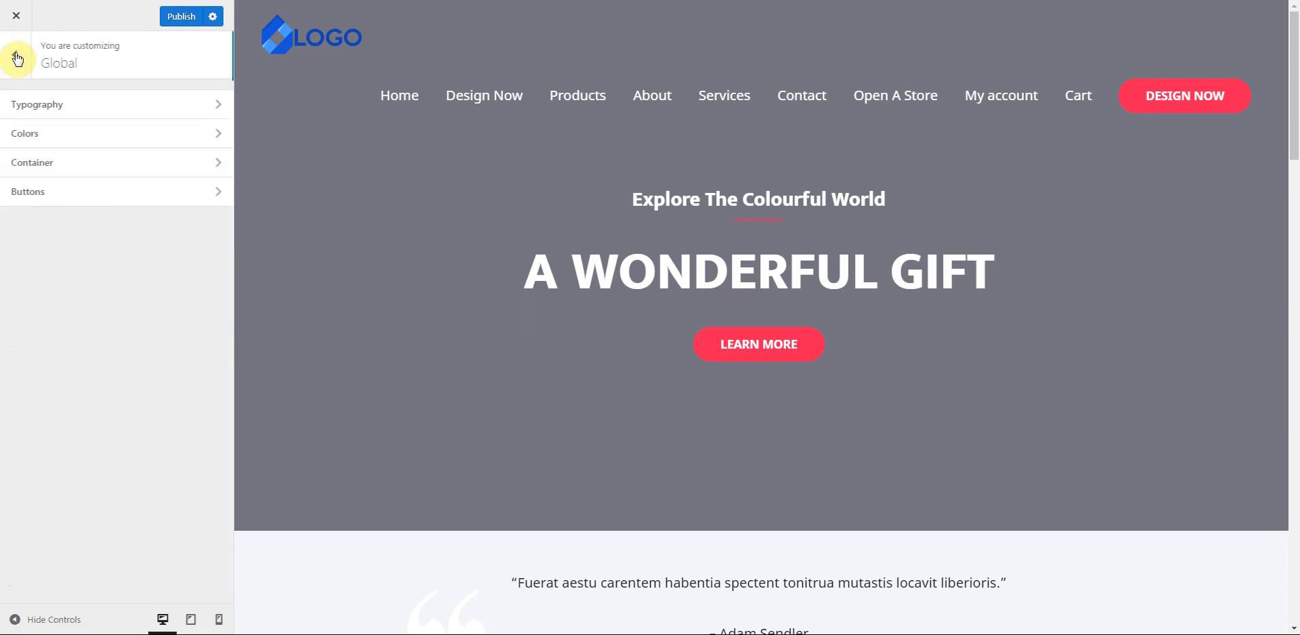
pyautogui.click(80, 134)
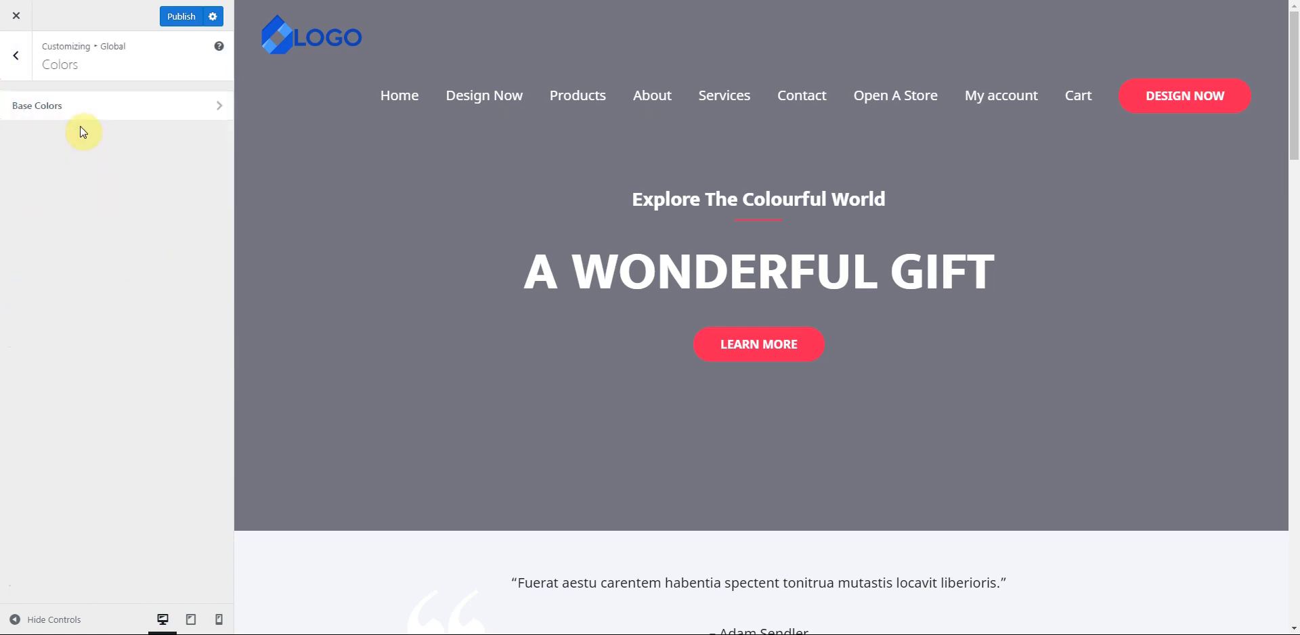
pyautogui.click(86, 112)
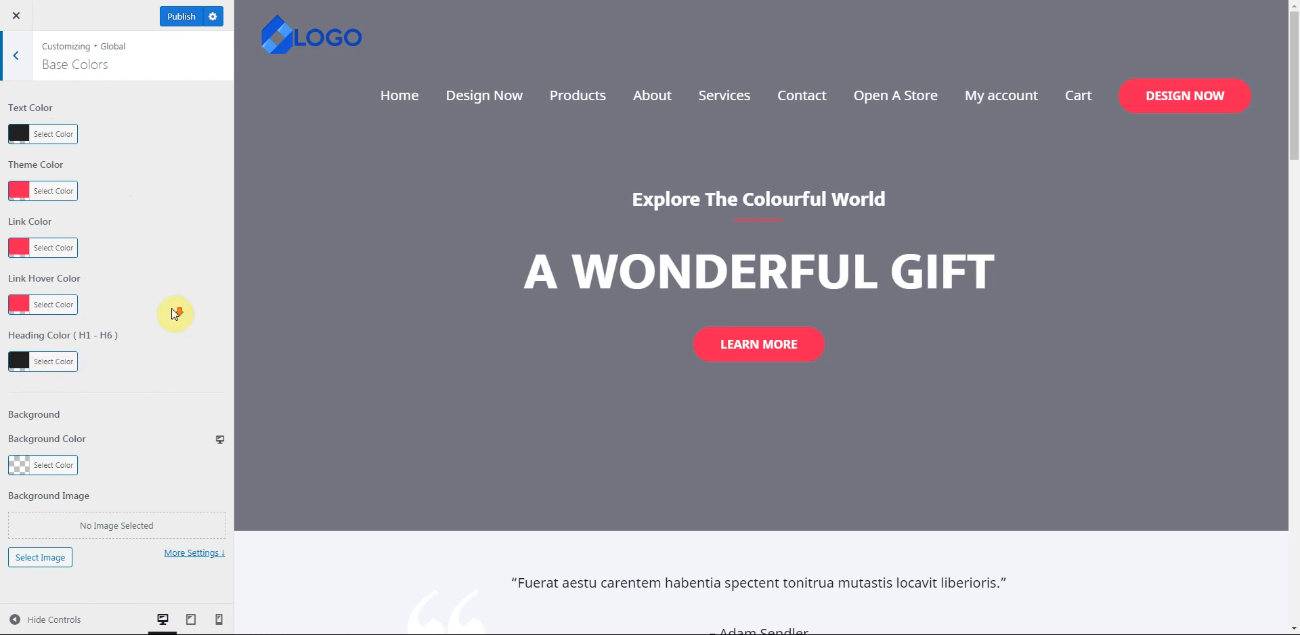
pyautogui.click(18, 54)
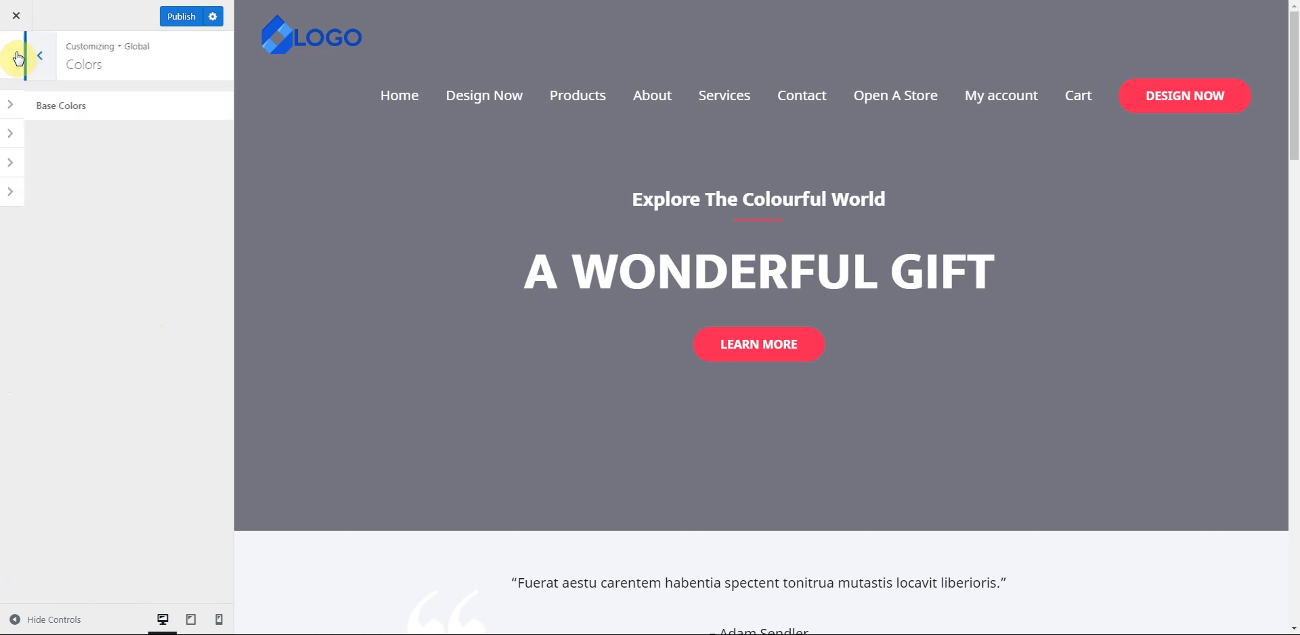
pyautogui.click(18, 57)
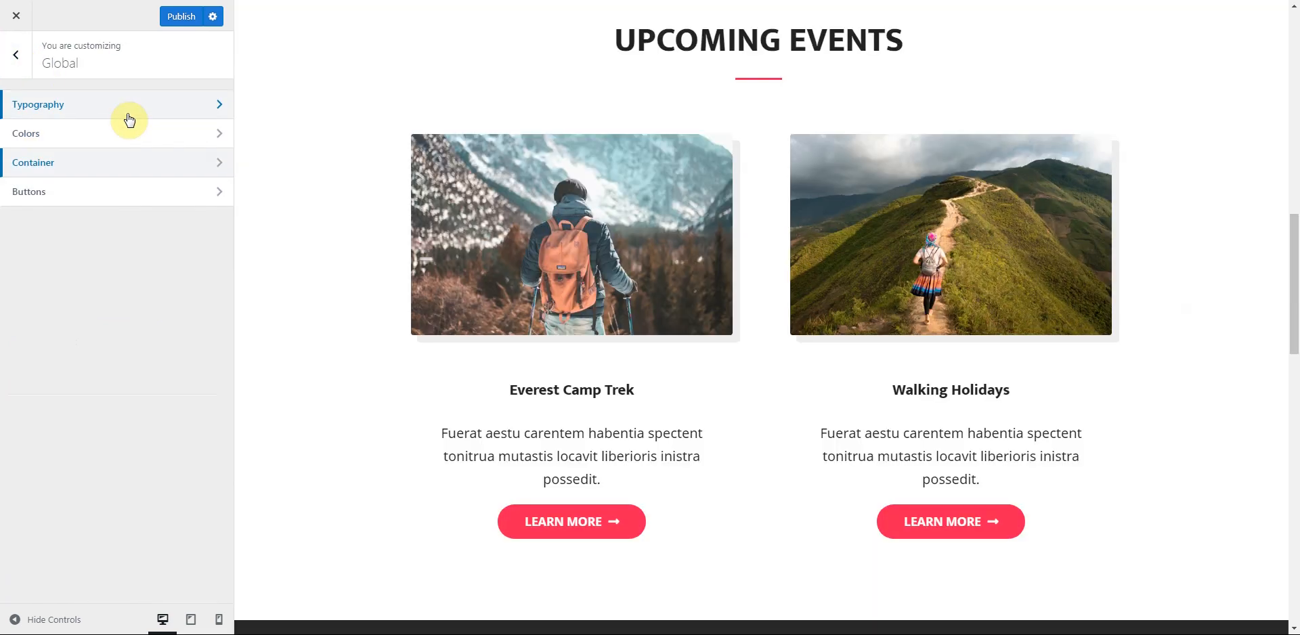
# - Try green, blue and red swatches for the button background colour
pyautogui.click(88, 201)
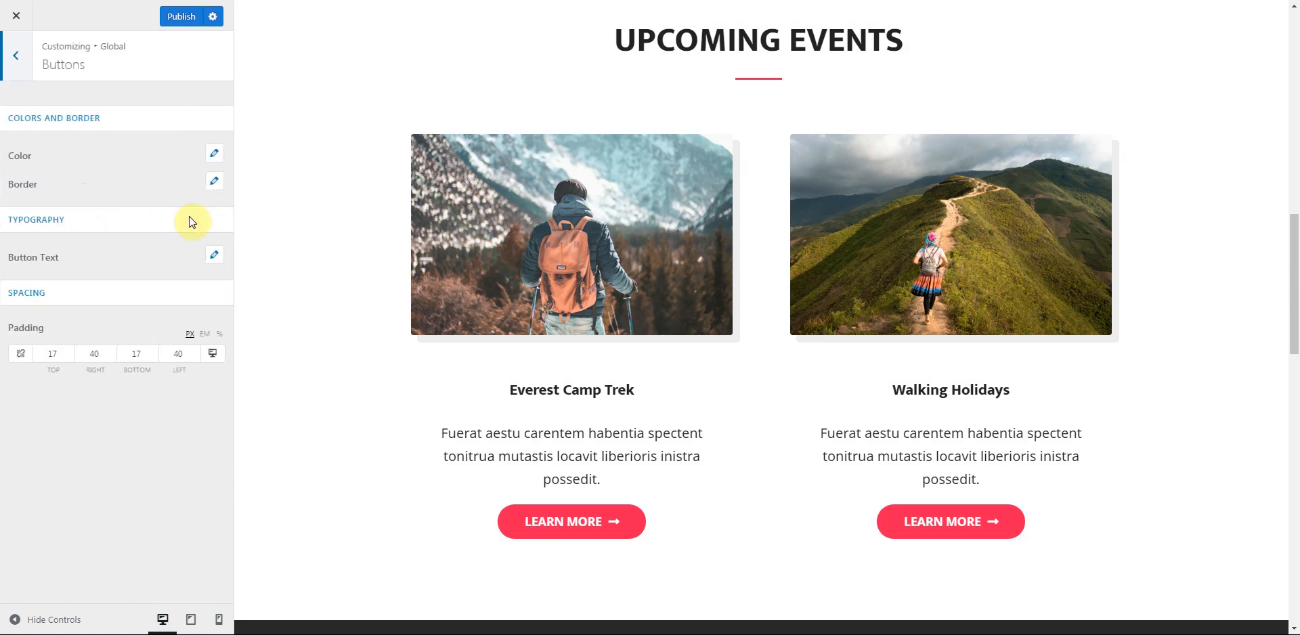
pyautogui.middleClick(319, 254)
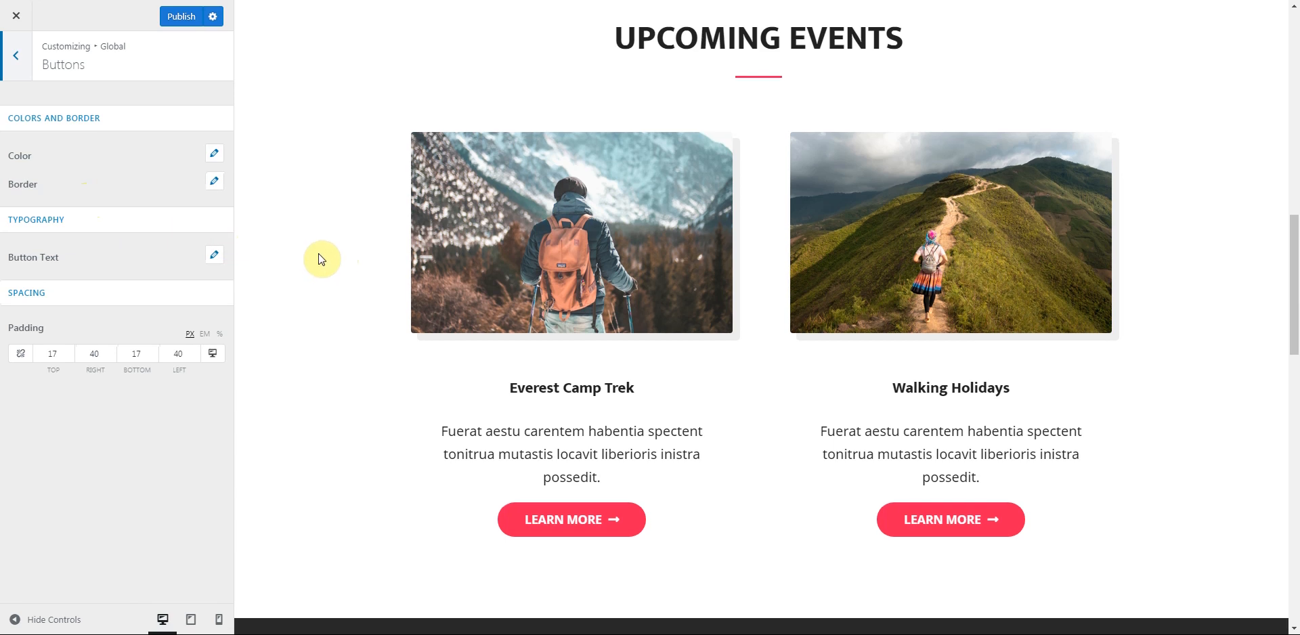
pyautogui.scroll(-2, 319, 261)
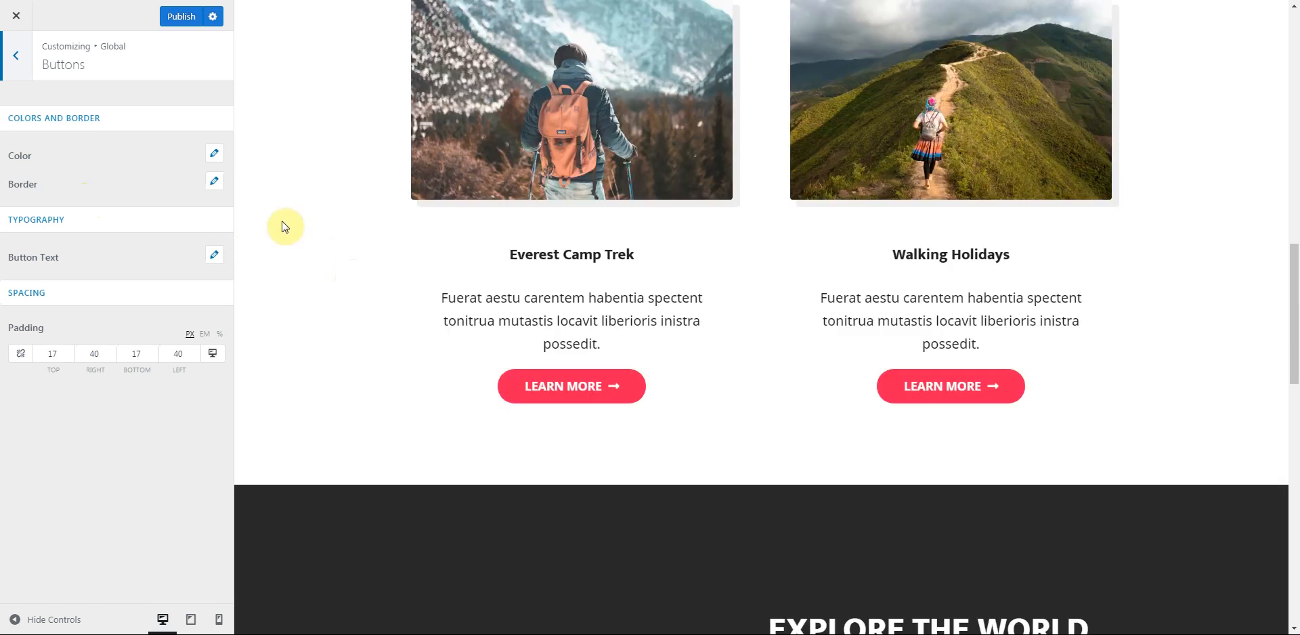
pyautogui.click(216, 156)
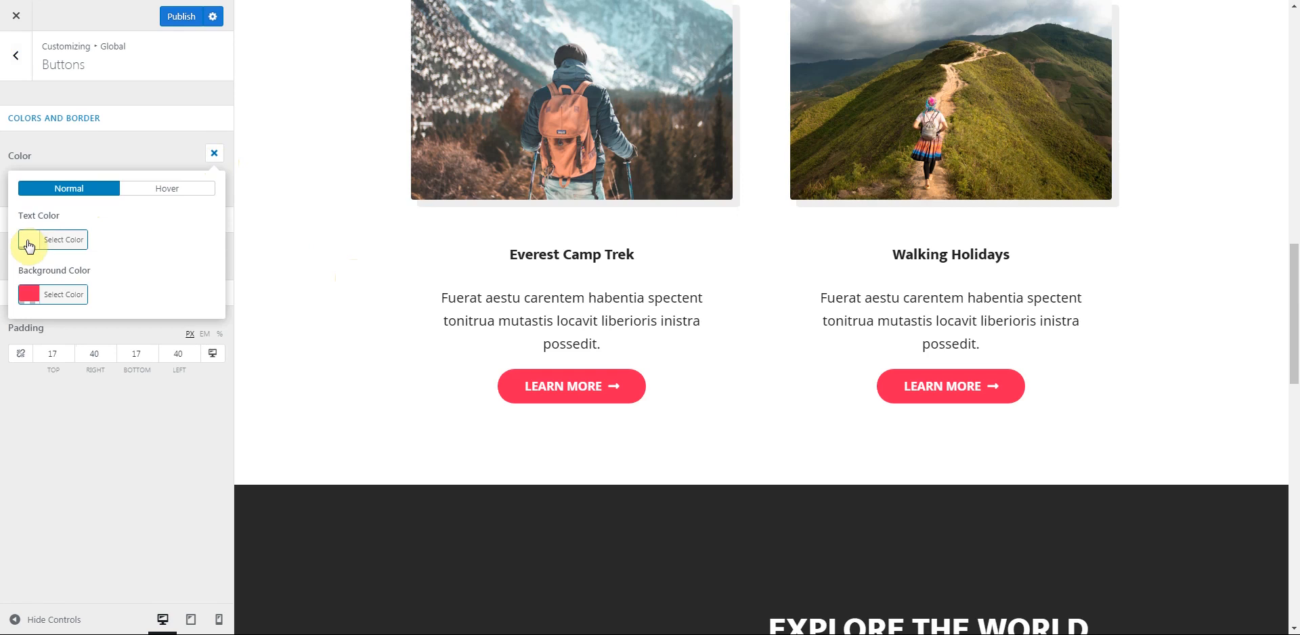
pyautogui.click(32, 298)
pyautogui.click(69, 343)
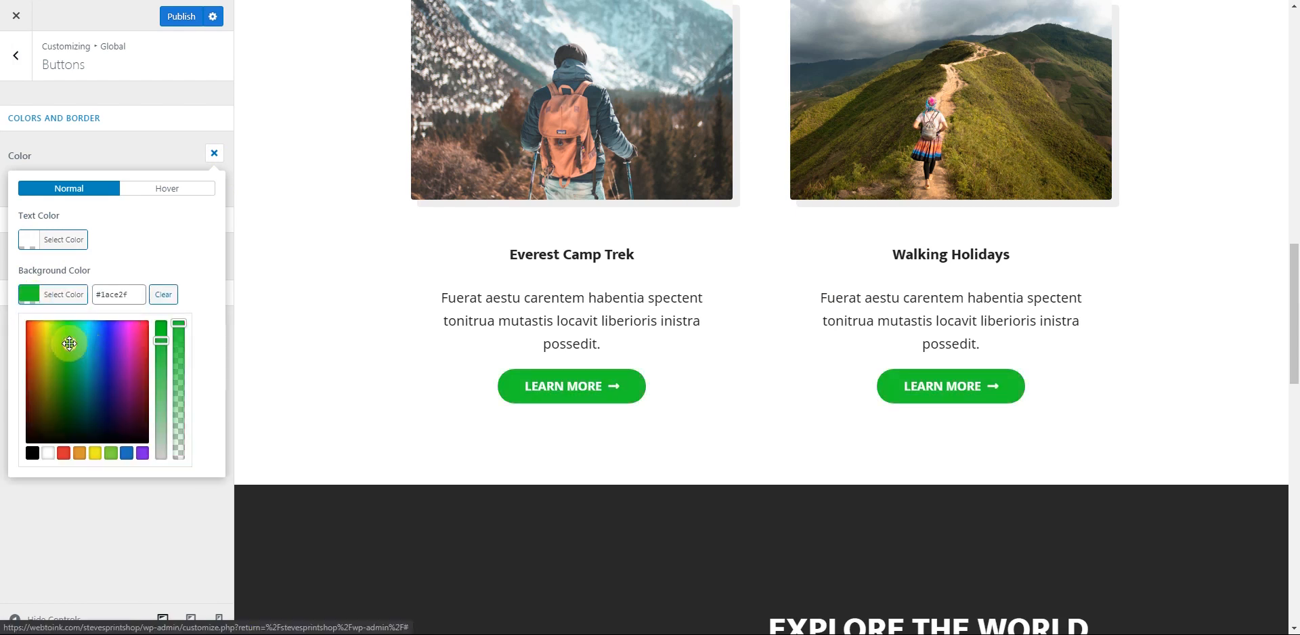
pyautogui.click(127, 454)
pyautogui.click(64, 454)
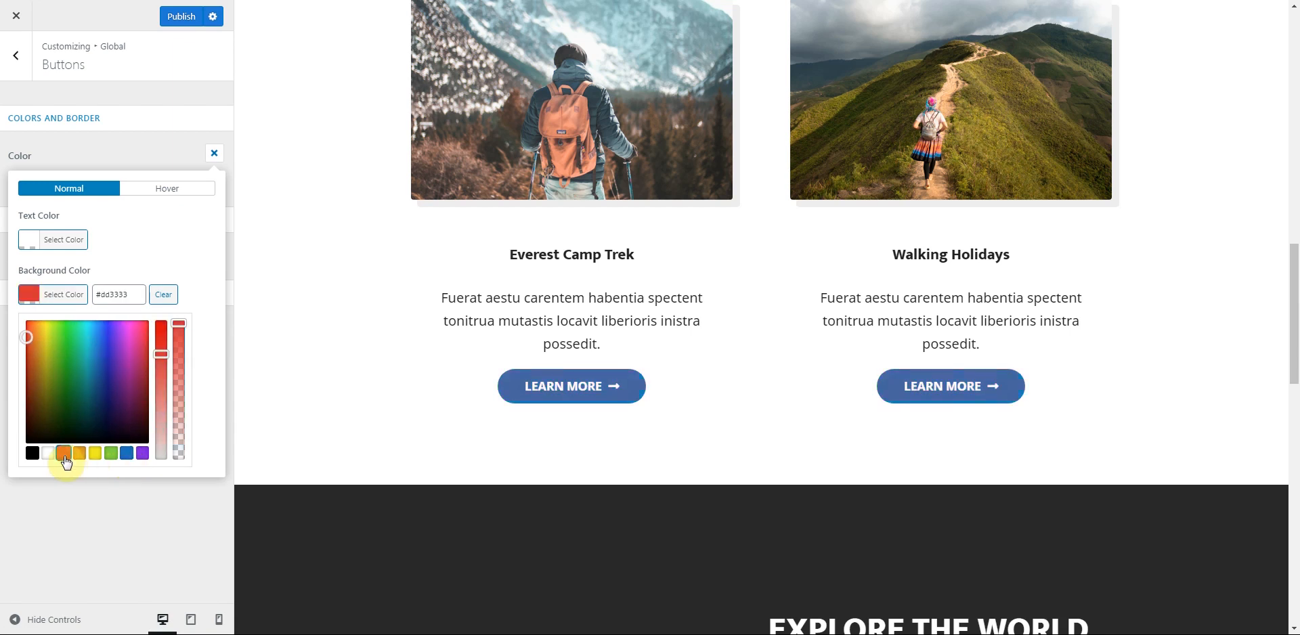
# - Settle the button background on green, tuned in saturation and shade to #3eb200
pyautogui.scroll(5, 416, 447)
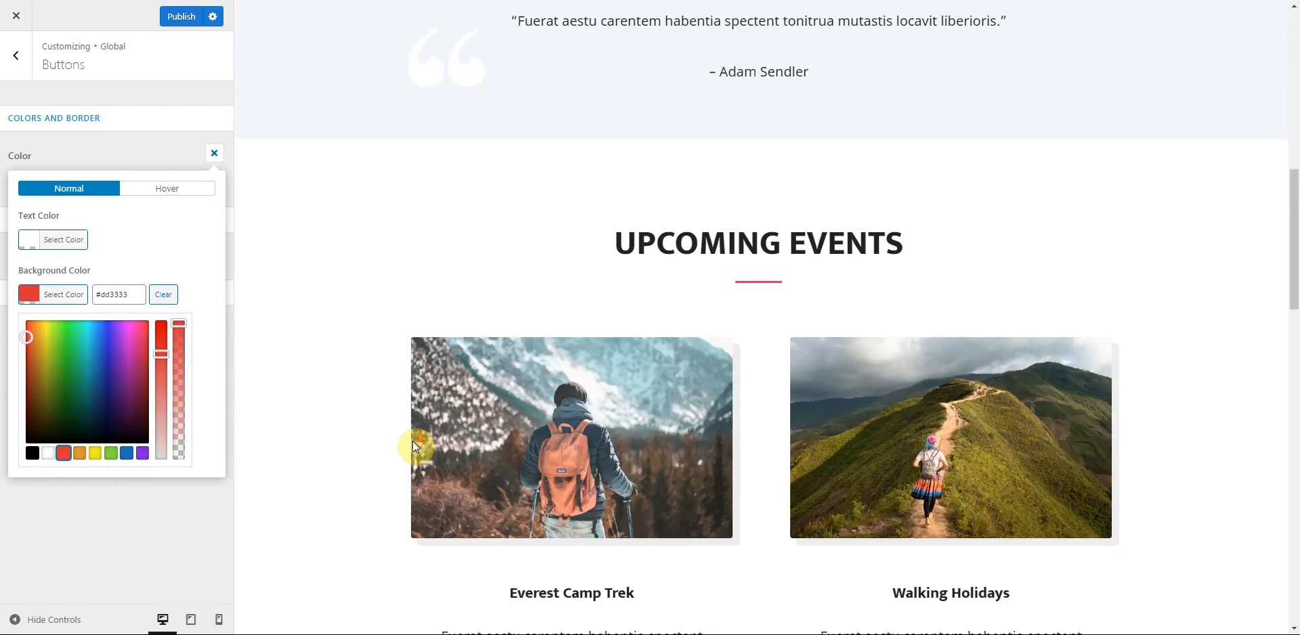
pyautogui.scroll(8, 413, 441)
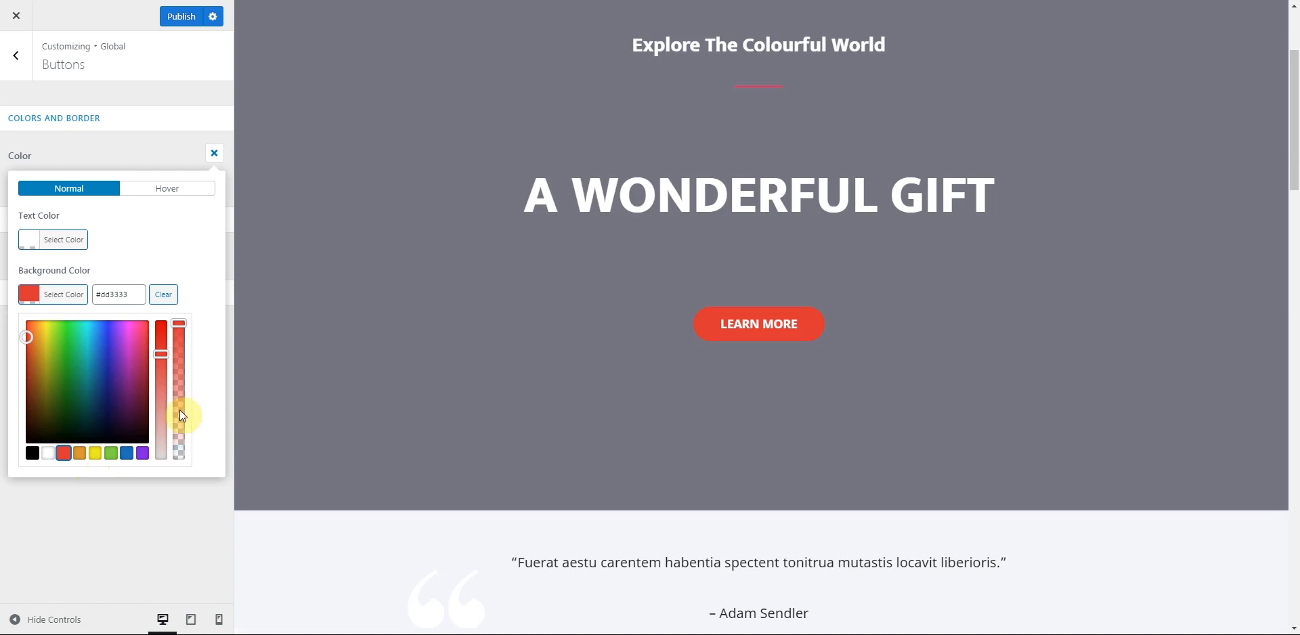
pyautogui.click(71, 354)
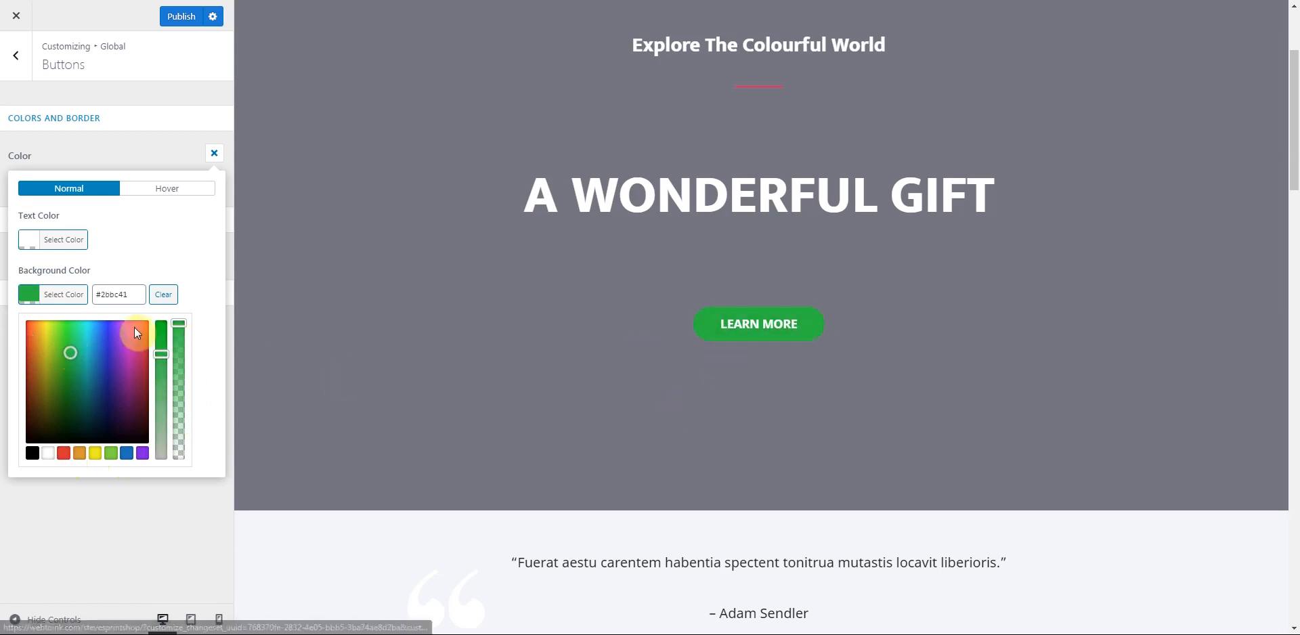
pyautogui.click(63, 458)
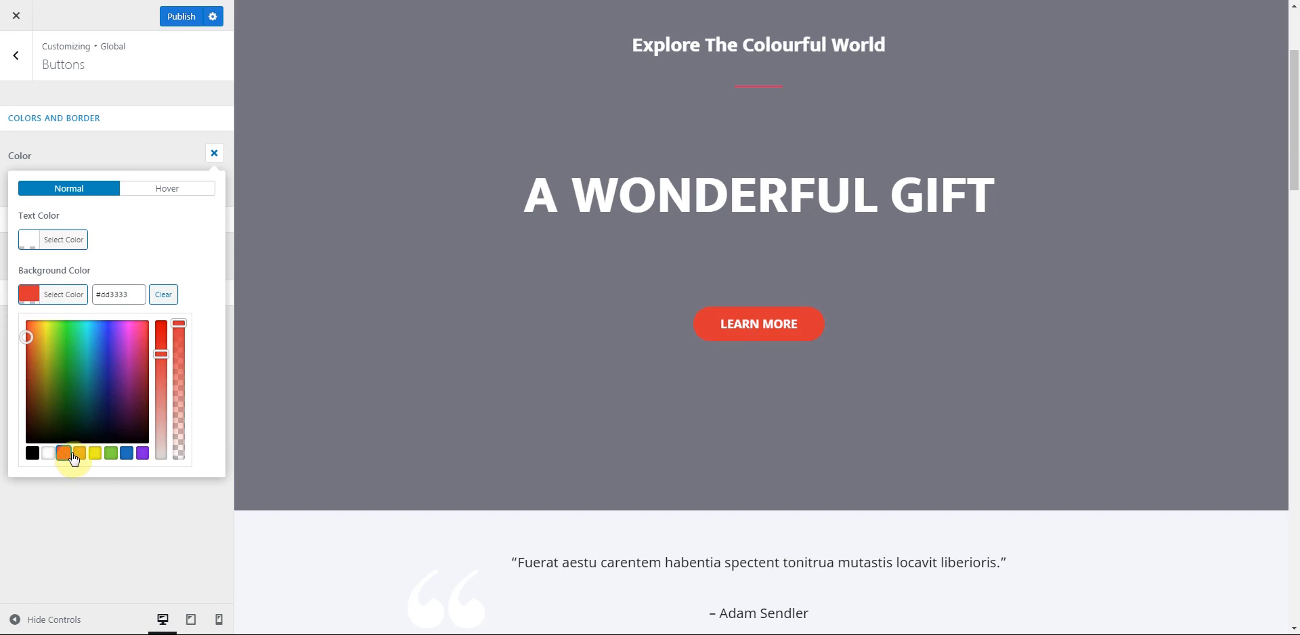
pyautogui.click(112, 456)
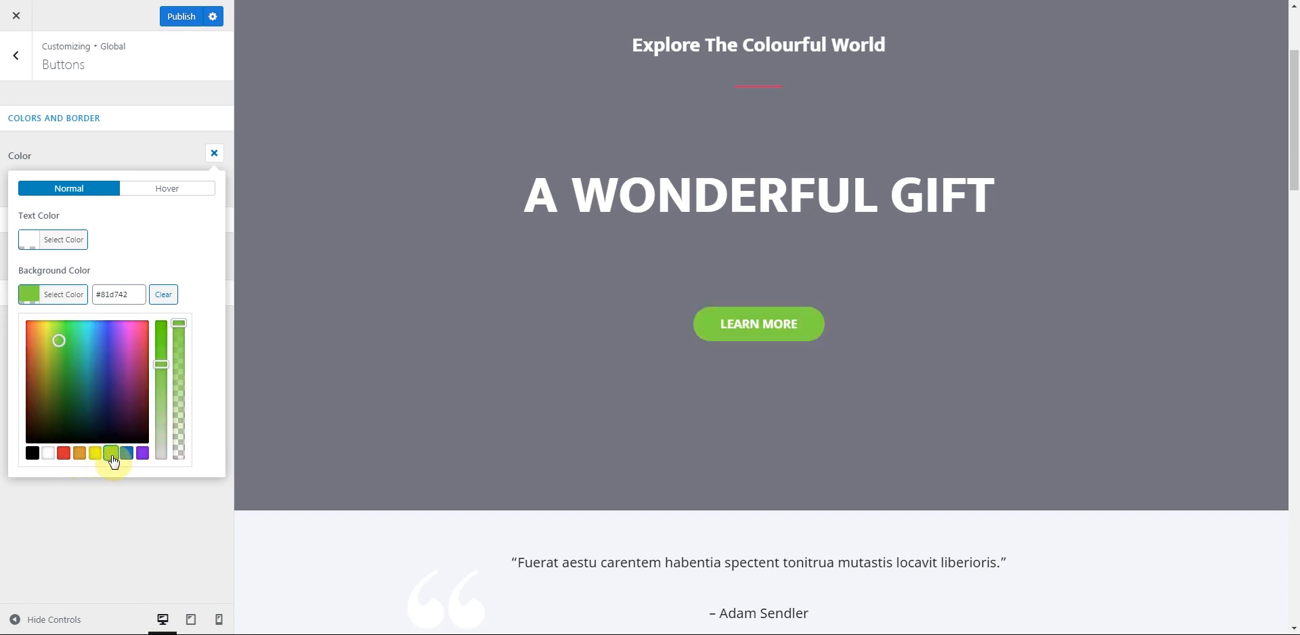
pyautogui.moveTo(161, 364); pyautogui.dragTo(169, 318)
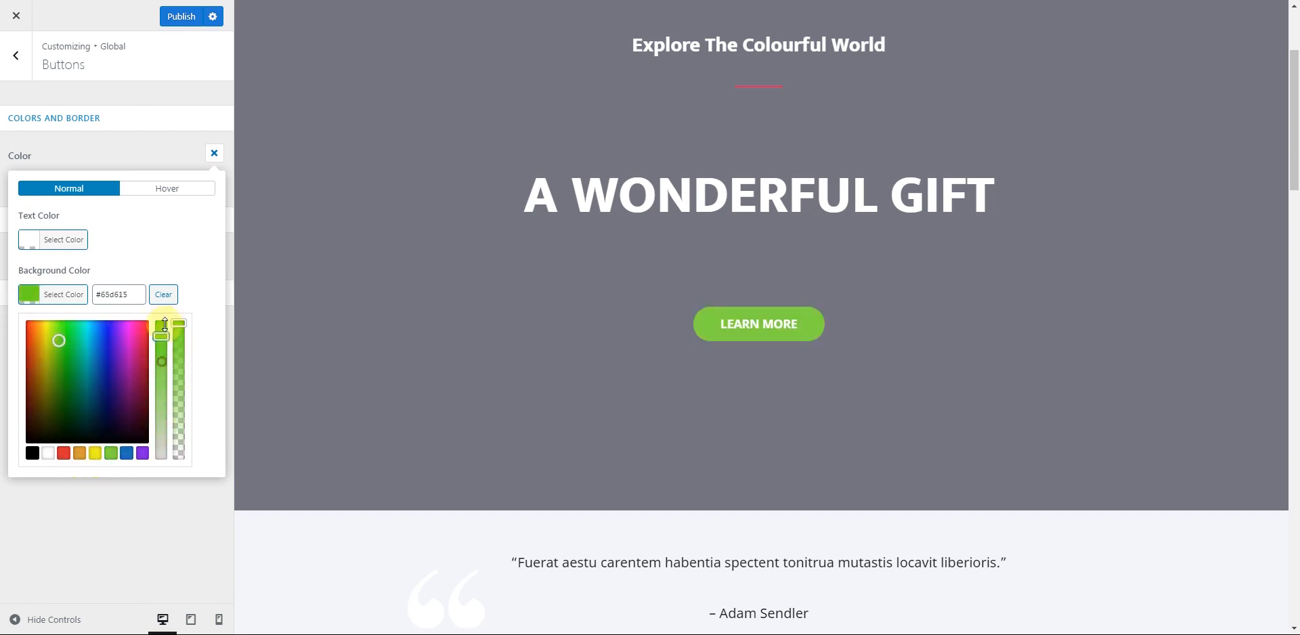
pyautogui.click(60, 356)
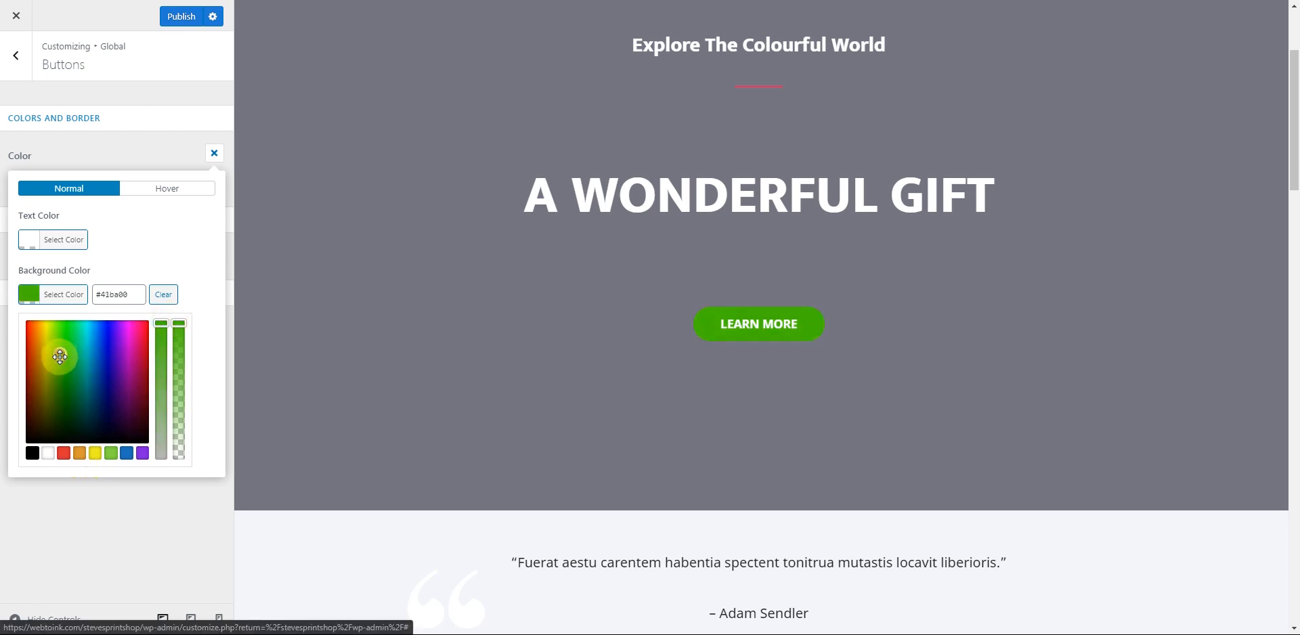
pyautogui.click(144, 233)
pyautogui.click(148, 150)
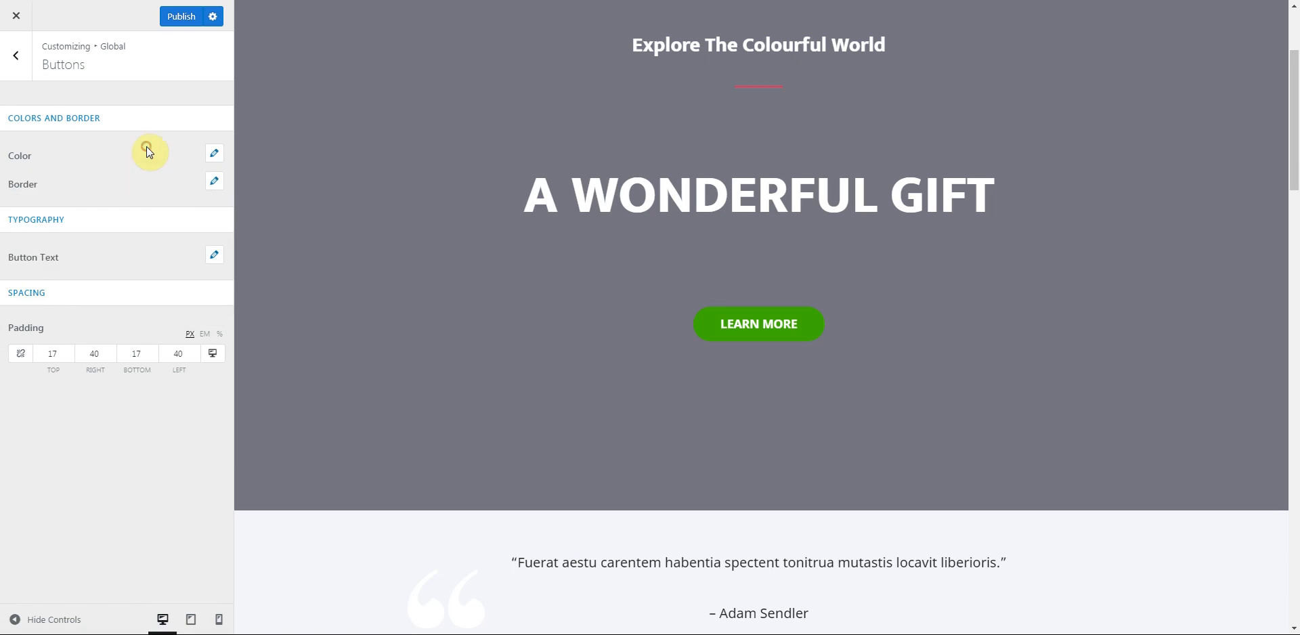
pyautogui.click(214, 180)
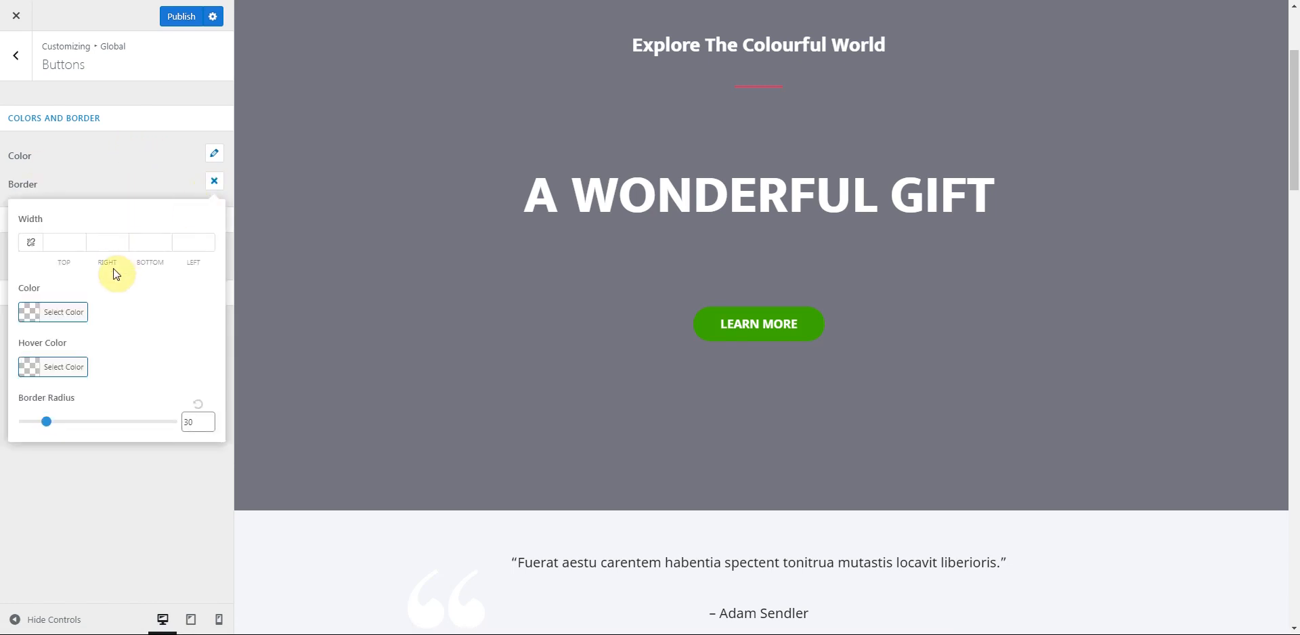
# - Link all four button border widths and set them to 3 px
pyautogui.click(78, 239)
pyautogui.click(78, 239)
pyautogui.click(78, 239)
pyautogui.click(79, 239)
pyautogui.click(78, 239)
pyautogui.click(78, 239)
pyautogui.click(78, 239)
pyautogui.click(79, 239)
pyautogui.click(78, 239)
pyautogui.click(78, 239)
pyautogui.click(78, 238)
pyautogui.click(79, 239)
pyautogui.click(79, 239)
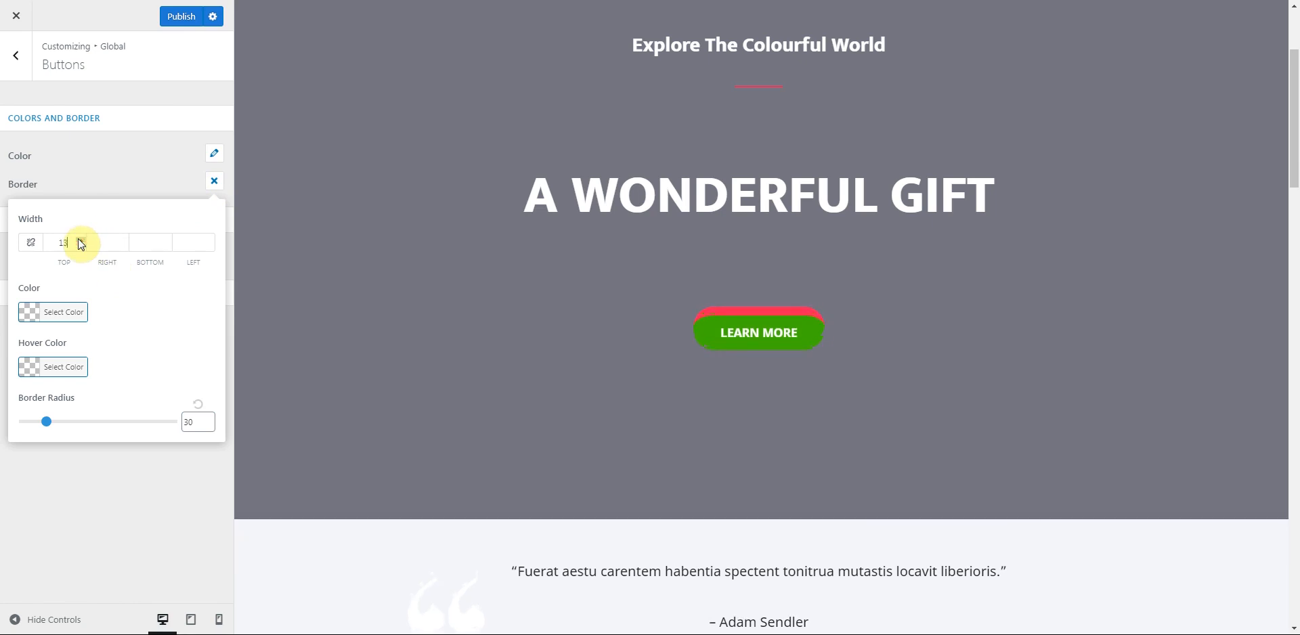
pyautogui.click(80, 245)
pyautogui.click(80, 246)
pyautogui.click(80, 246)
pyautogui.click(80, 246)
pyautogui.click(80, 245)
pyautogui.click(80, 245)
pyautogui.click(32, 244)
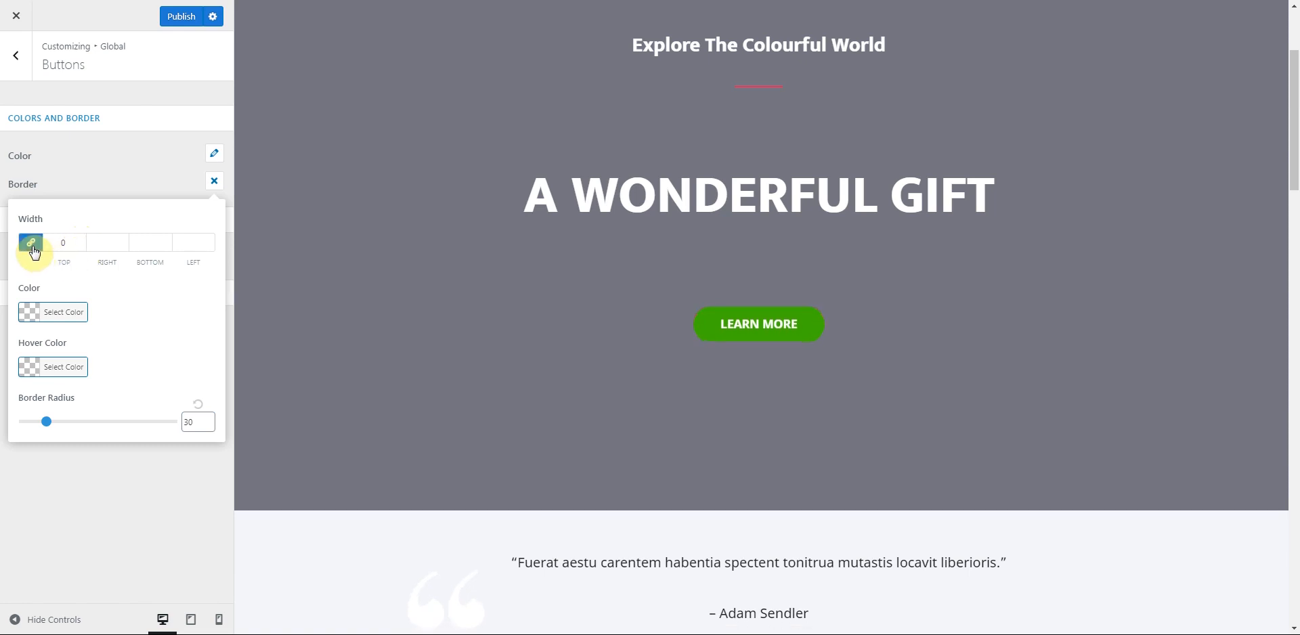
pyautogui.click(82, 240)
pyautogui.click(82, 239)
pyautogui.click(82, 240)
pyautogui.click(82, 240)
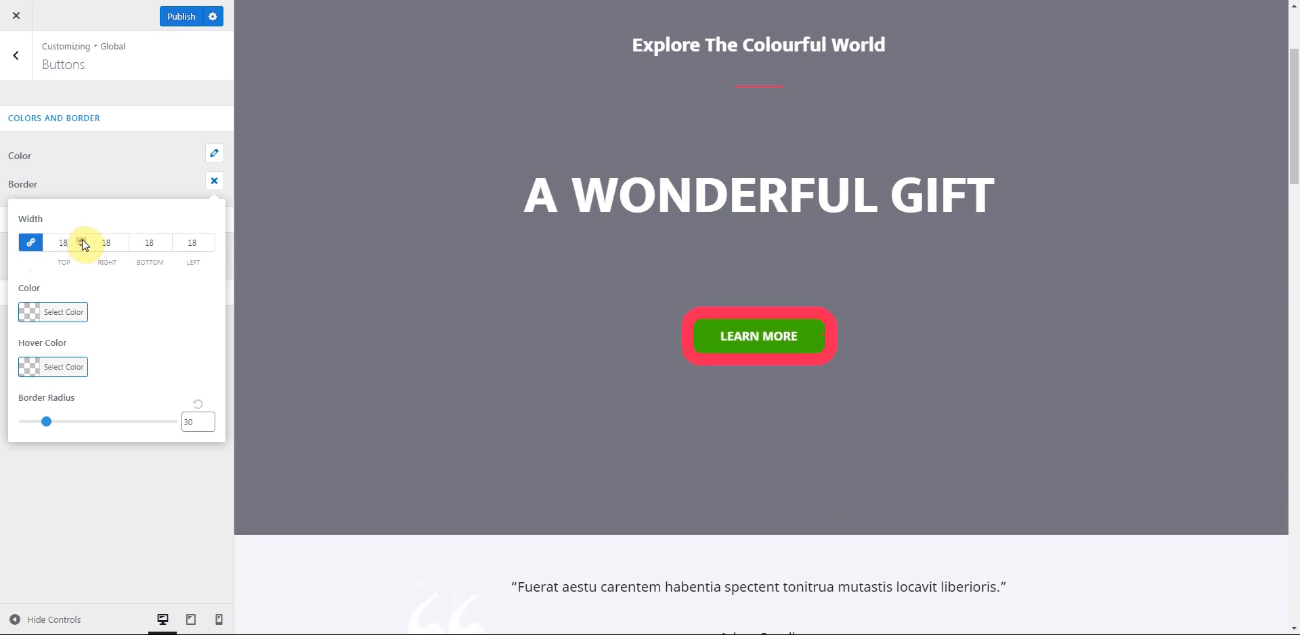
pyautogui.click(79, 245)
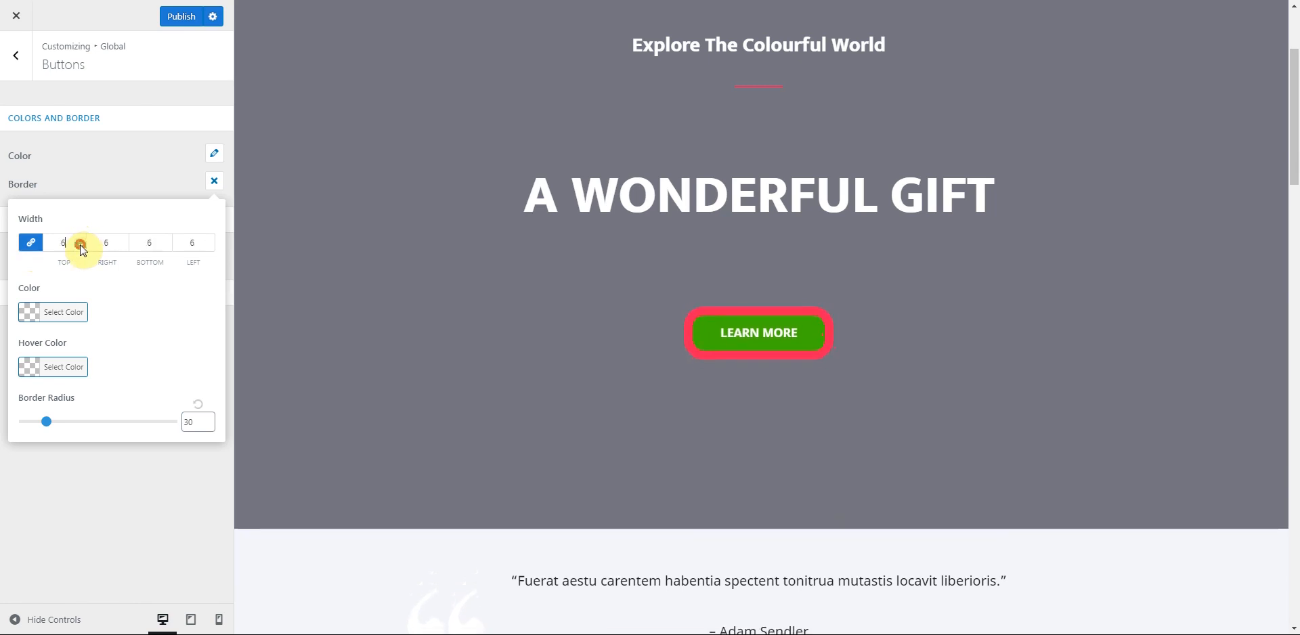
pyautogui.click(80, 245)
pyautogui.click(80, 245)
pyautogui.click(80, 245)
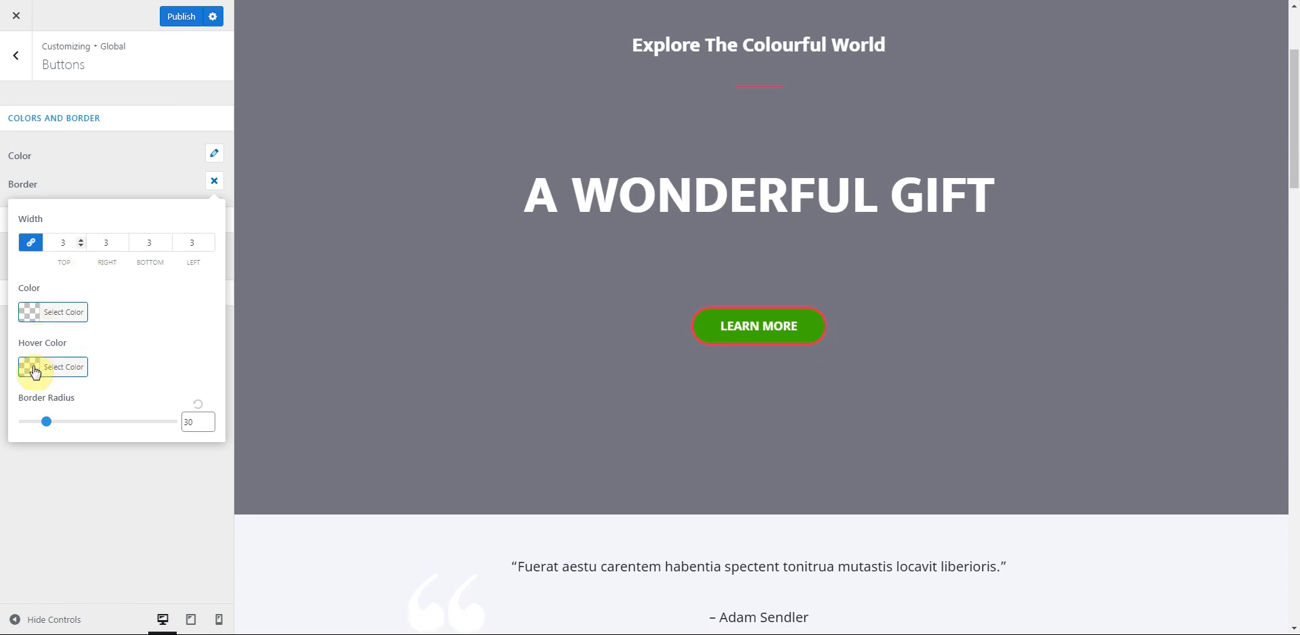
# - Make the button border white, turning black #000000 on hover
pyautogui.click(31, 313)
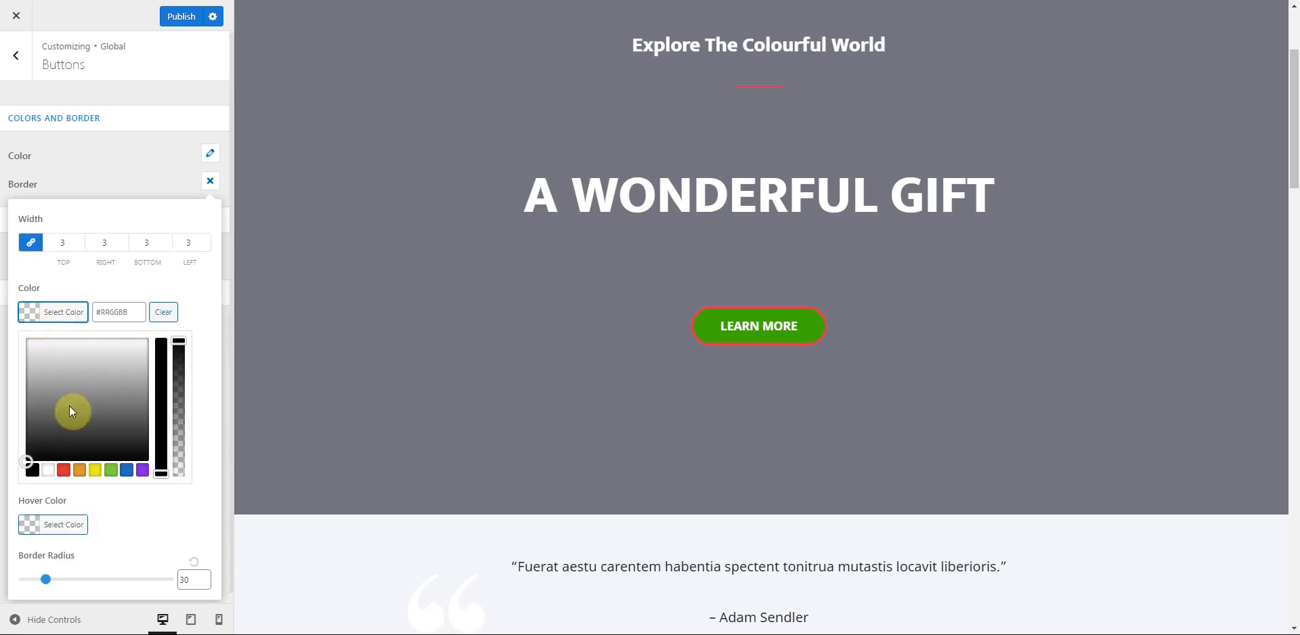
pyautogui.click(52, 471)
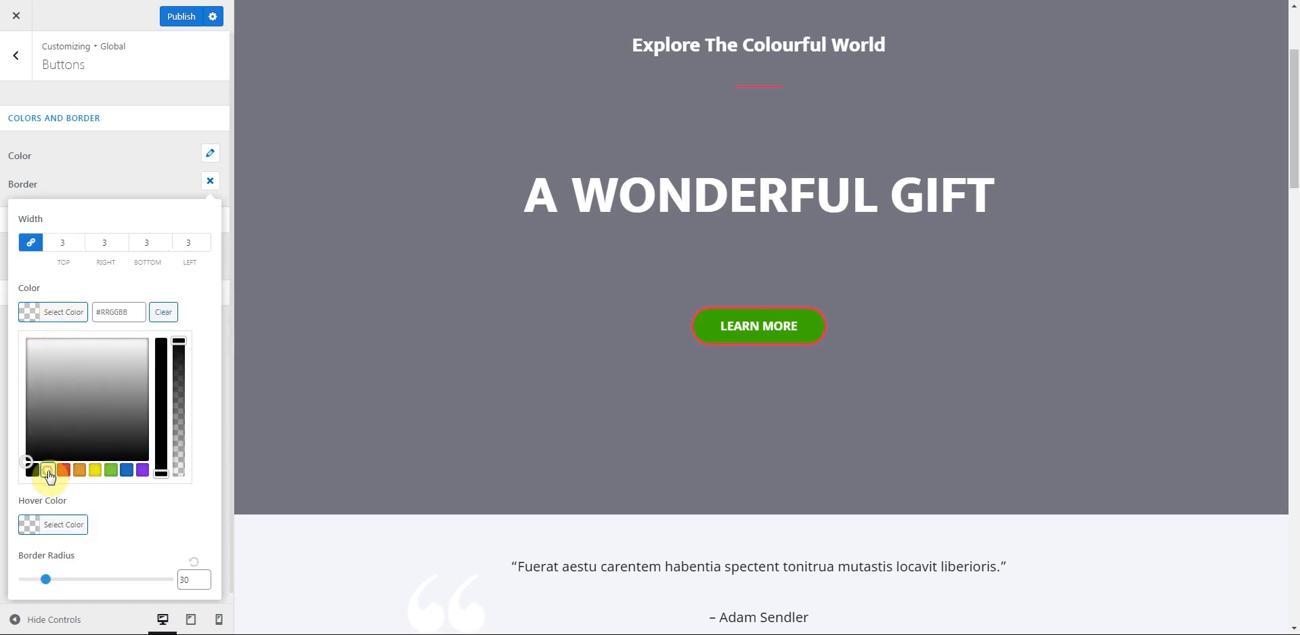
pyautogui.click(96, 270)
pyautogui.click(30, 366)
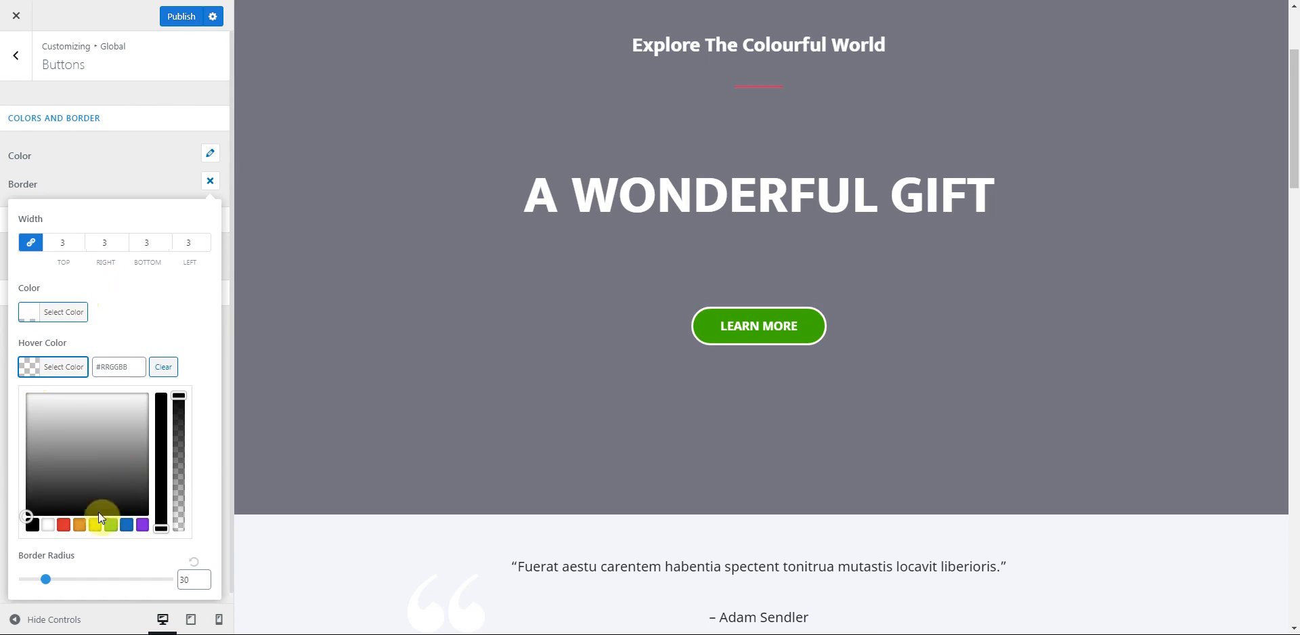
pyautogui.click(31, 525)
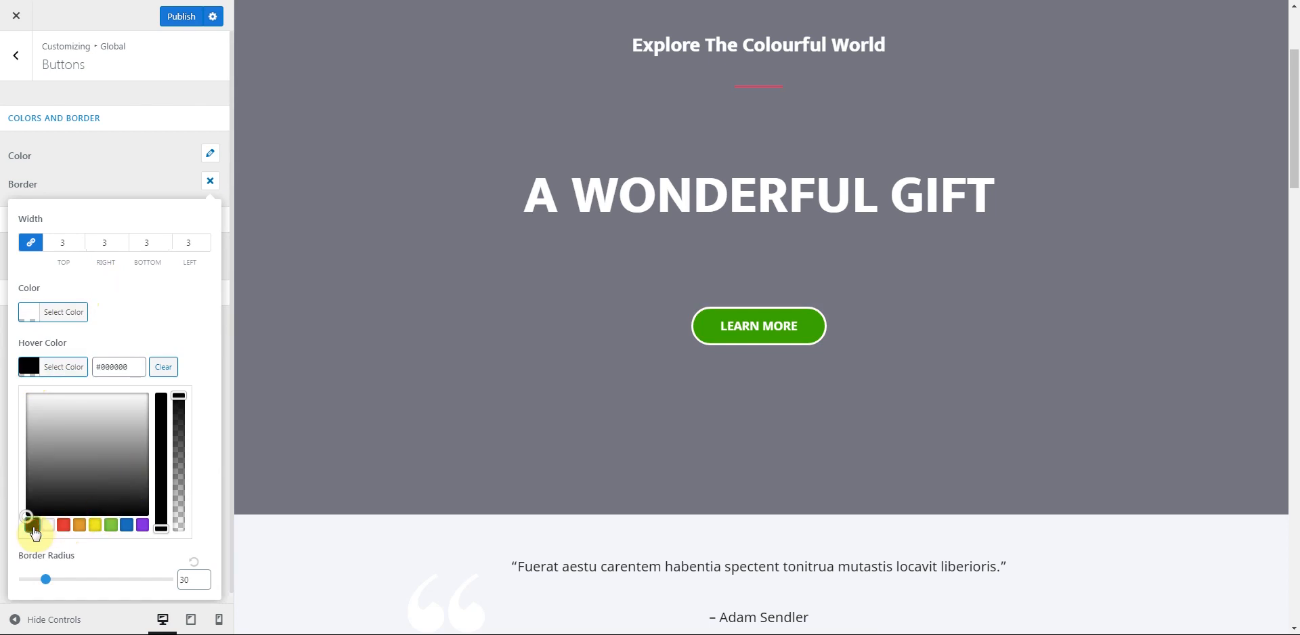
pyautogui.click(166, 327)
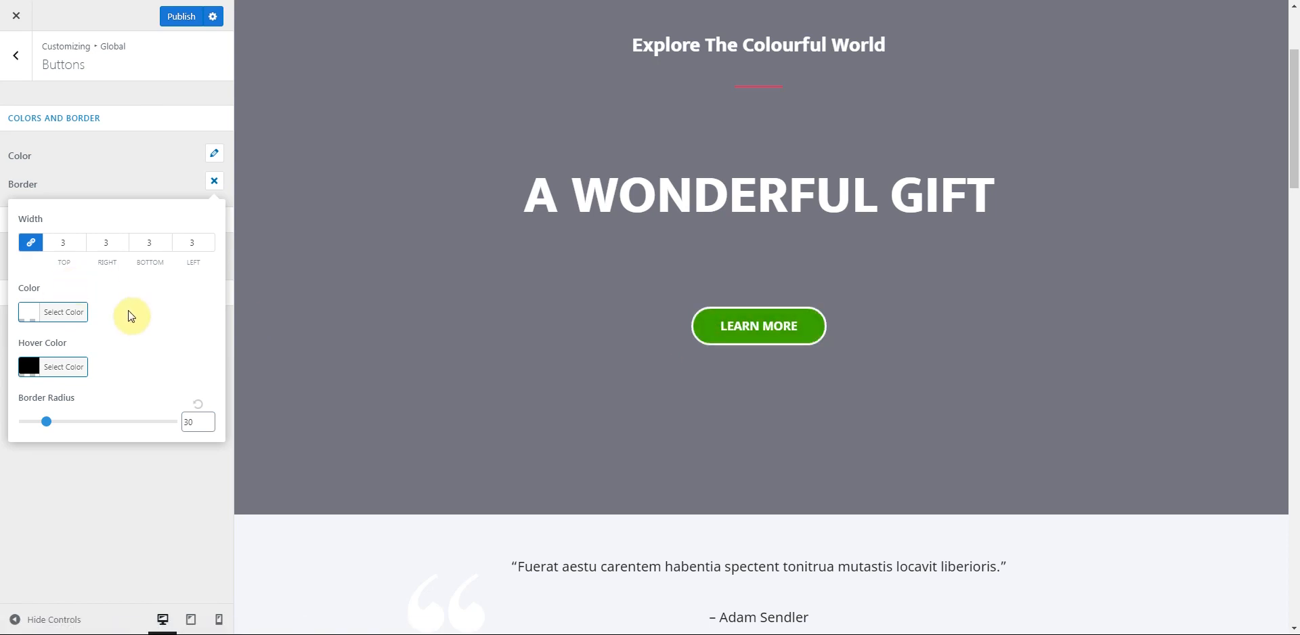
pyautogui.click(123, 177)
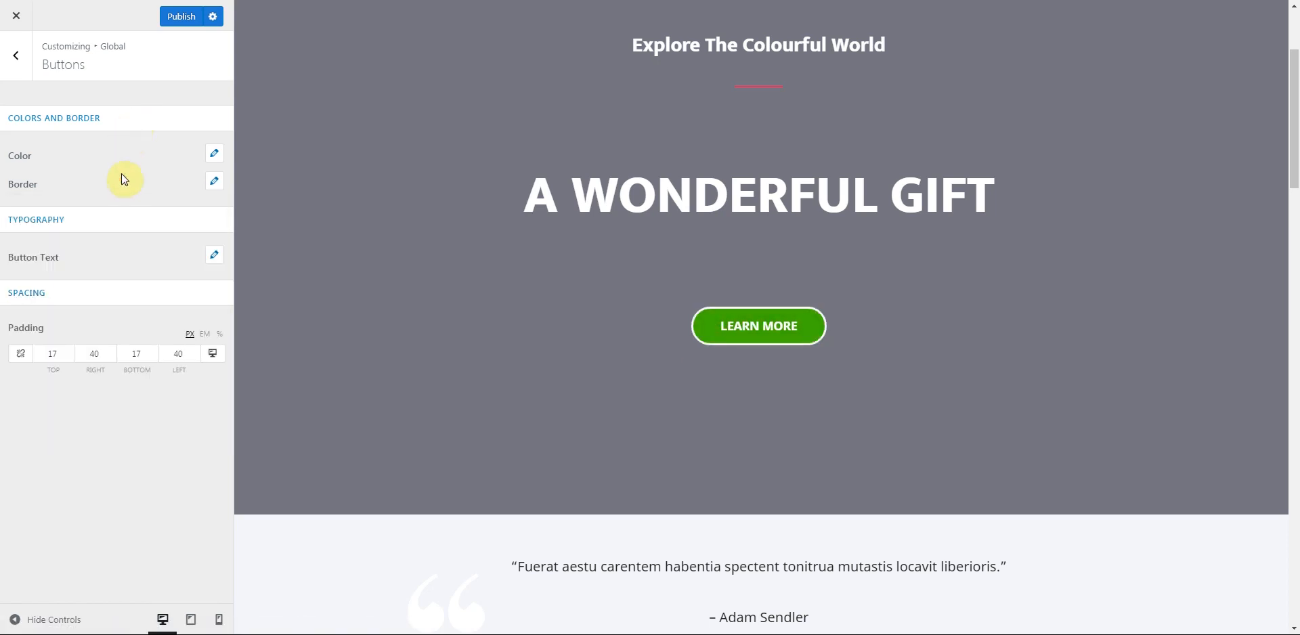
pyautogui.click(215, 259)
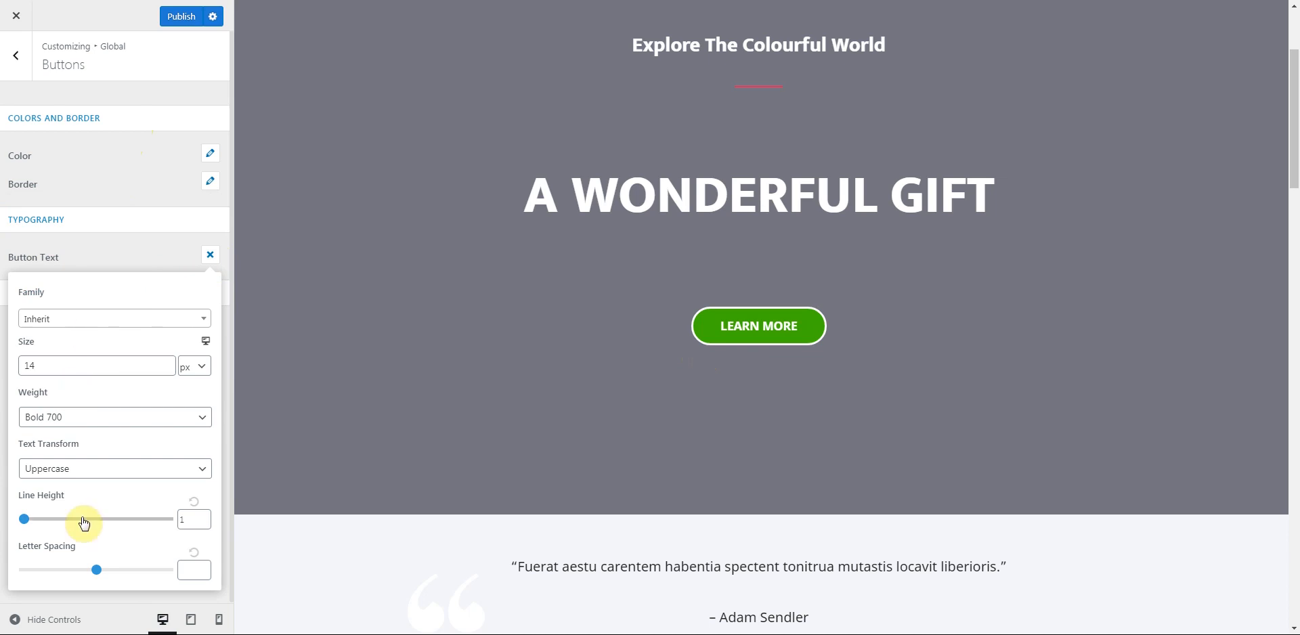
pyautogui.click(149, 259)
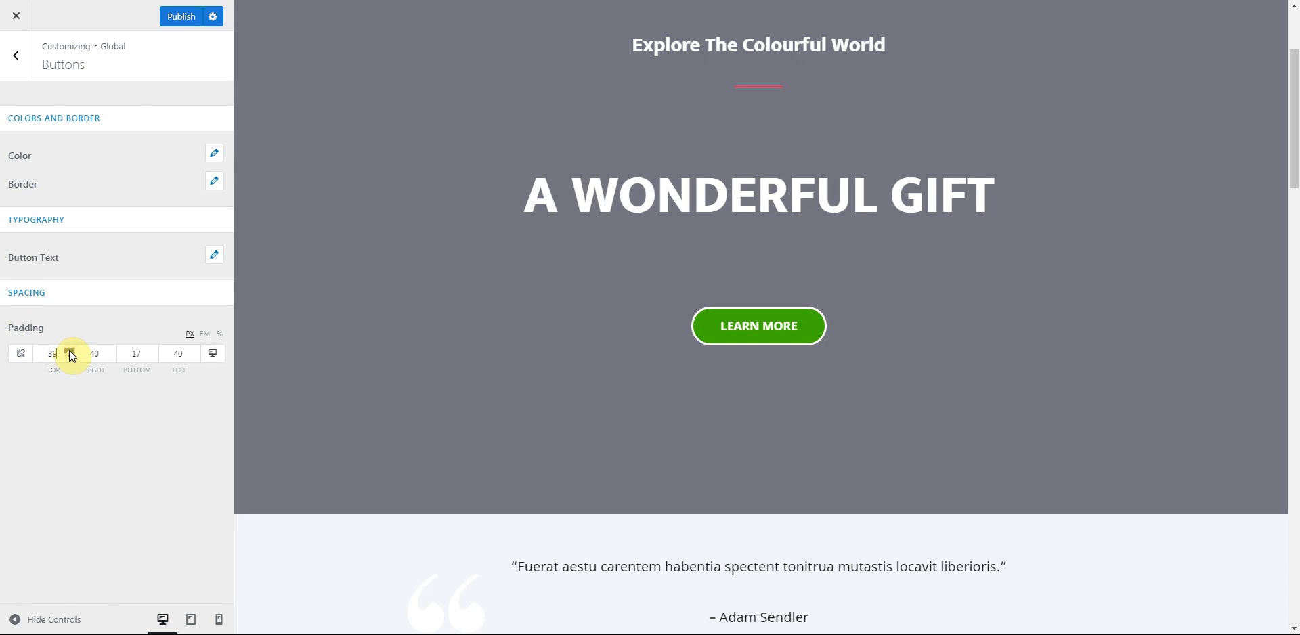
# - Keep the button top padding at 17 and set the right padding to 60
pyautogui.click(69, 350)
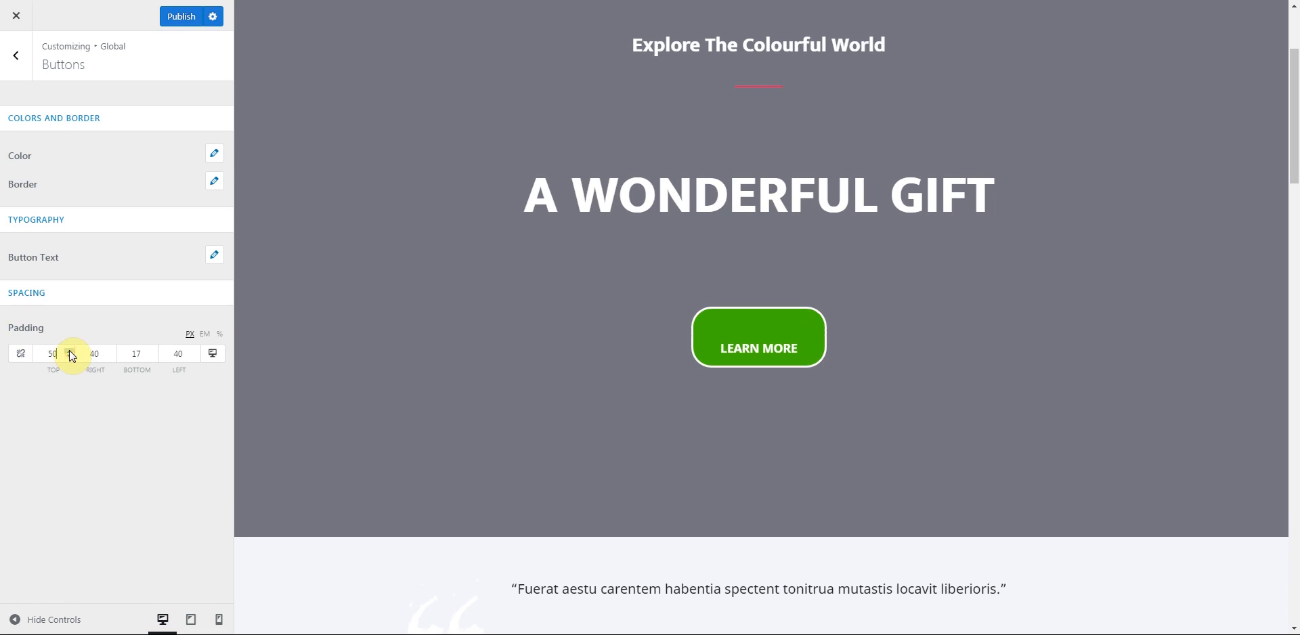
pyautogui.click(69, 357)
pyautogui.click(67, 356)
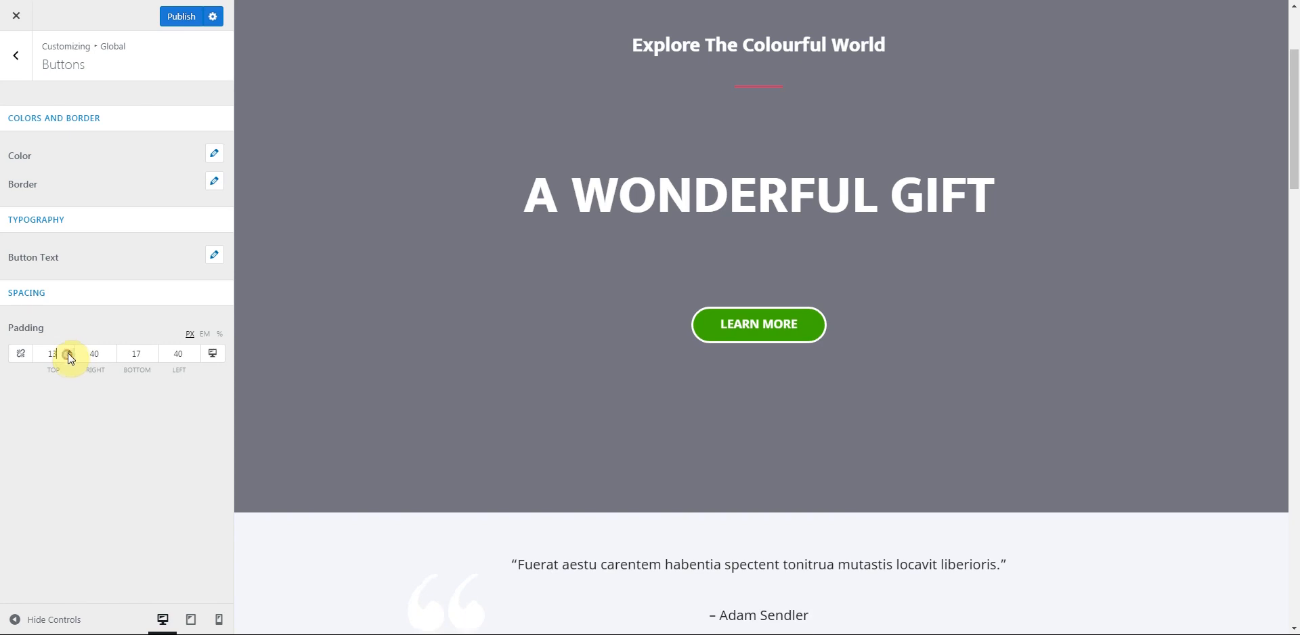
pyautogui.click(69, 351)
pyautogui.click(69, 351)
pyautogui.click(69, 351)
pyautogui.click(69, 350)
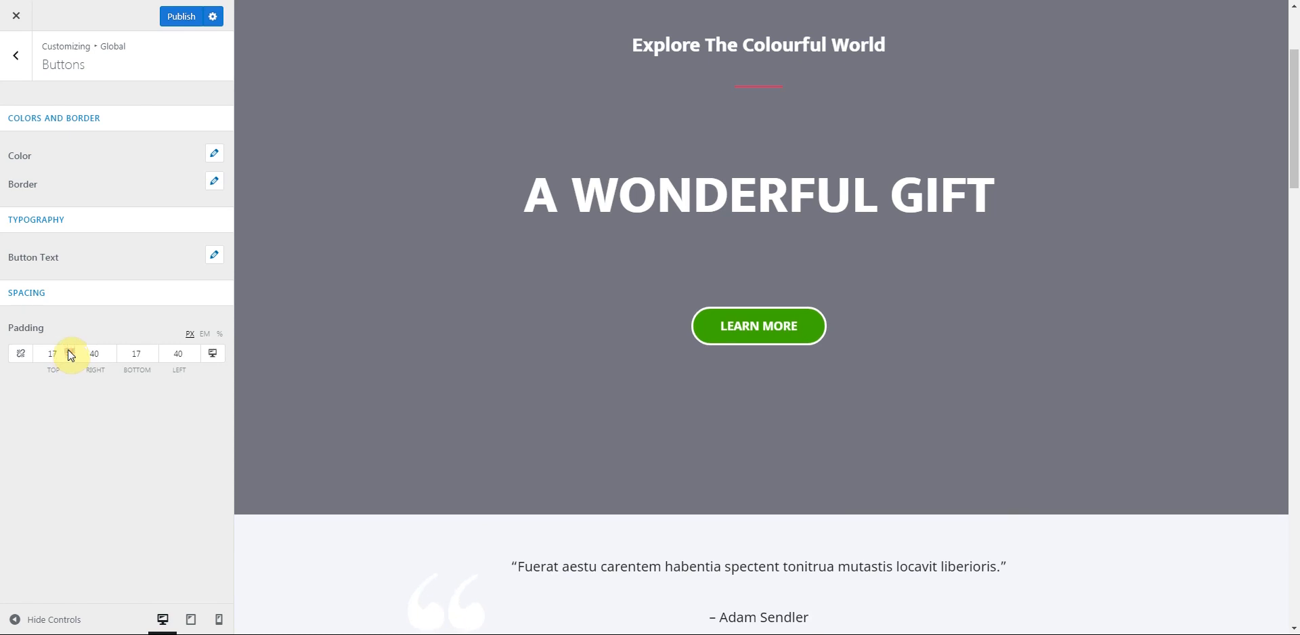
pyautogui.click(110, 351)
pyautogui.click(111, 351)
pyautogui.click(110, 351)
pyautogui.click(110, 351)
pyautogui.click(110, 351)
# - Raise the button left padding to 60 px and return to Global
pyautogui.click(195, 350)
pyautogui.click(194, 350)
pyautogui.click(195, 351)
pyautogui.click(195, 350)
pyautogui.click(195, 350)
pyautogui.click(194, 351)
pyautogui.click(195, 351)
pyautogui.click(194, 352)
pyautogui.click(194, 351)
pyautogui.click(195, 352)
pyautogui.click(195, 351)
pyautogui.click(195, 352)
pyautogui.click(194, 352)
pyautogui.click(194, 351)
pyautogui.click(194, 351)
pyautogui.click(194, 351)
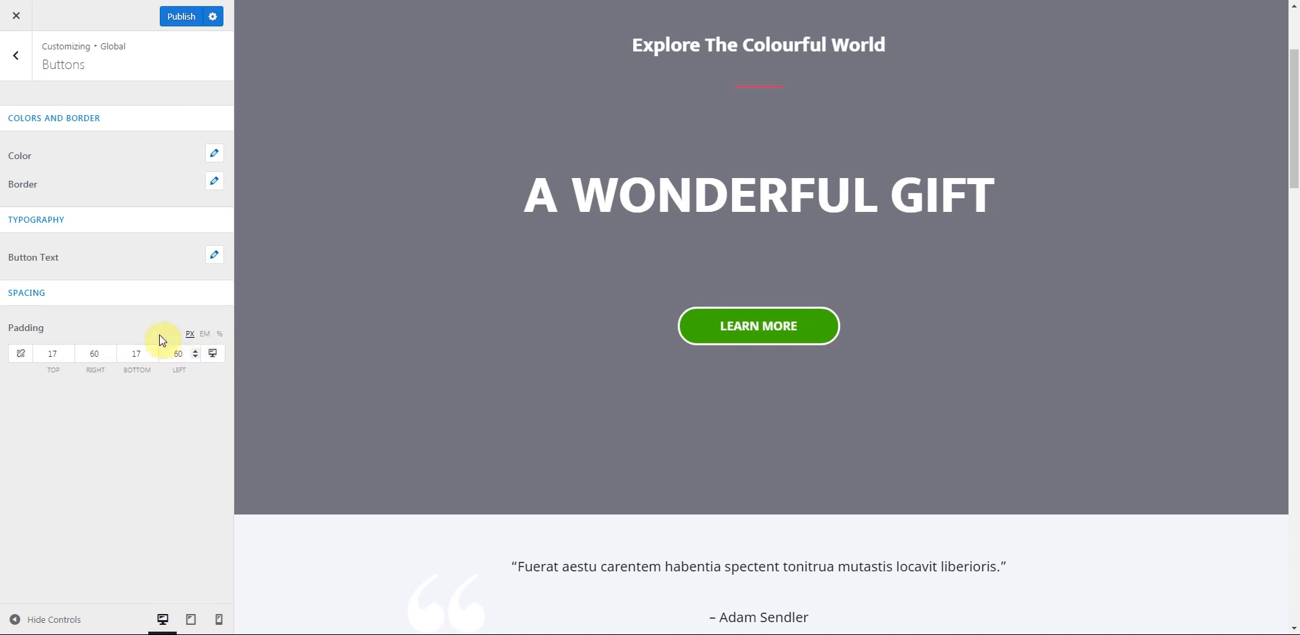
pyautogui.click(17, 63)
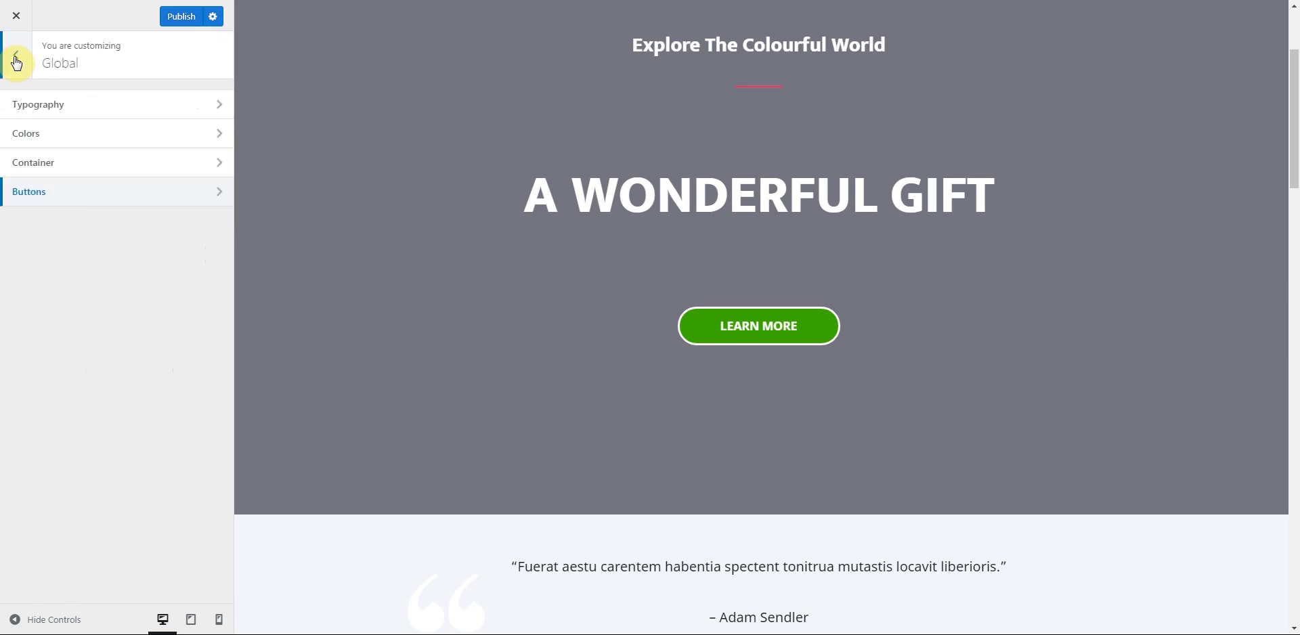
# - Exit the customizer, decline the WooCommerce welcome, and head to print prices settings
pyautogui.click(17, 63)
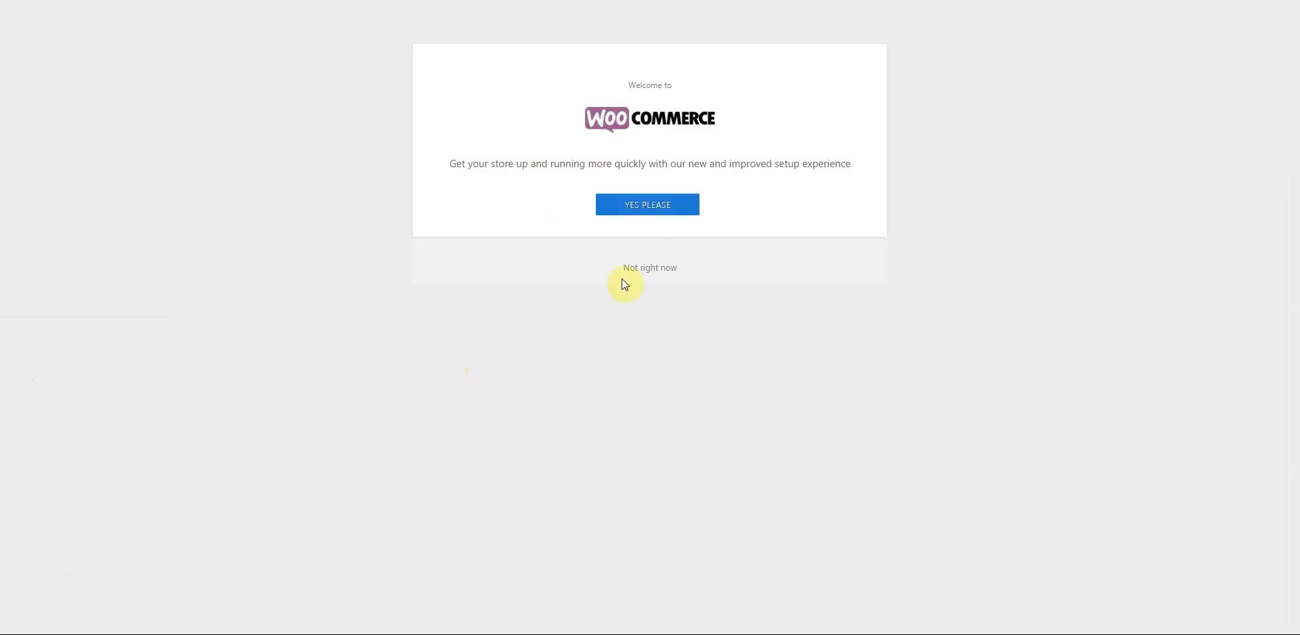
pyautogui.click(649, 200)
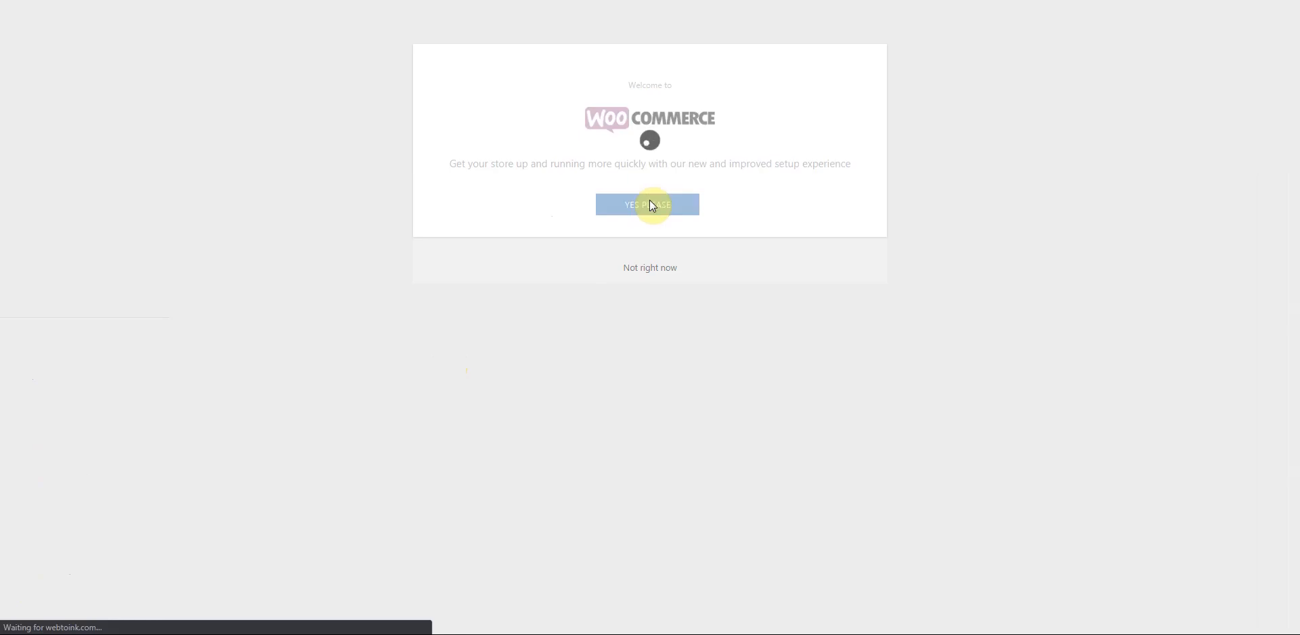
pyautogui.click(648, 268)
# - Open the Page setup tab and set the maximum upload file size to 5
pyautogui.click(455, 293)
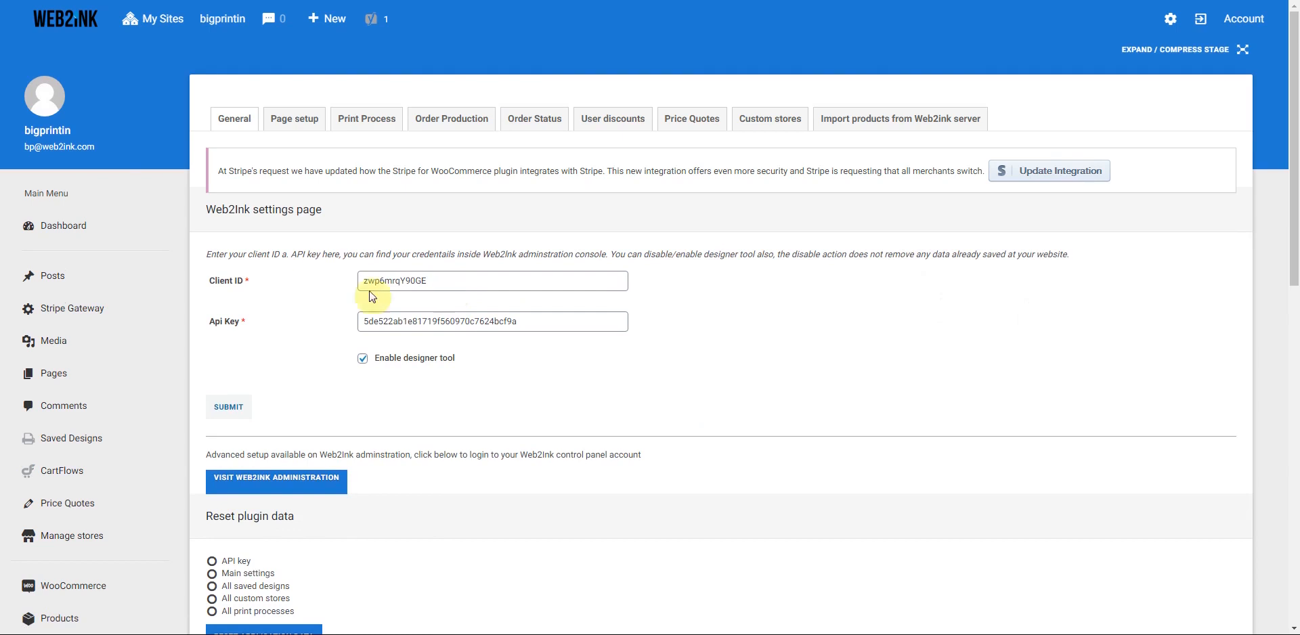
pyautogui.scroll(-1, 292, 136)
pyautogui.click(295, 55)
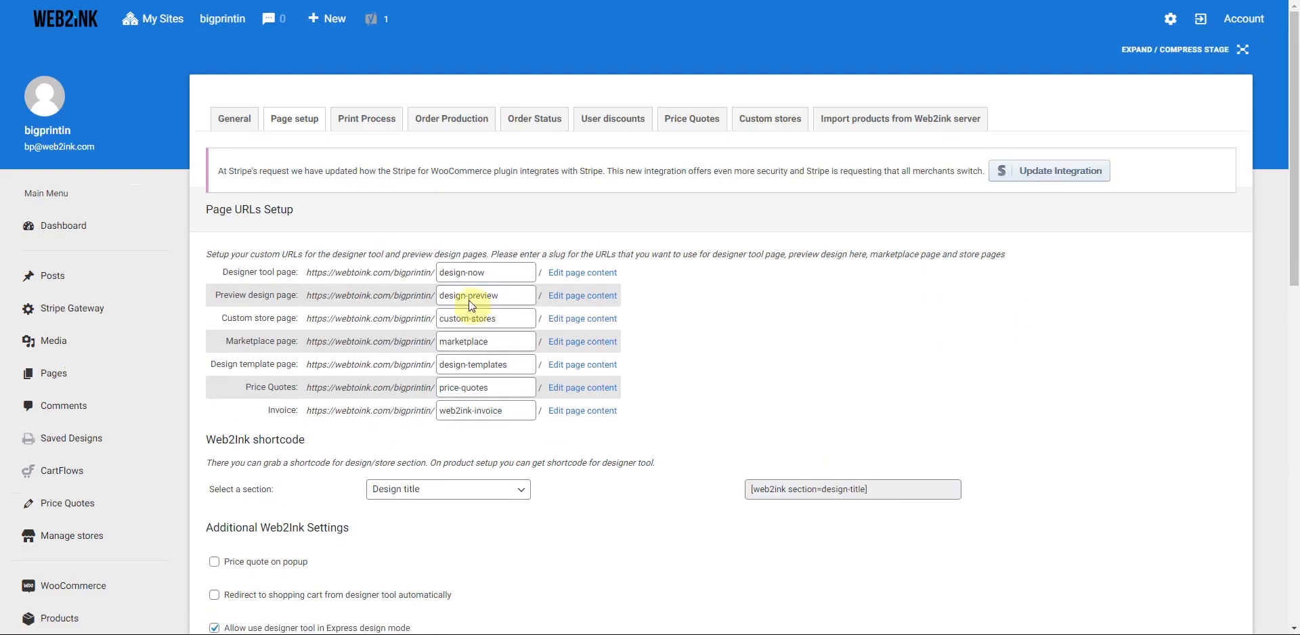
pyautogui.scroll(-2, 692, 337)
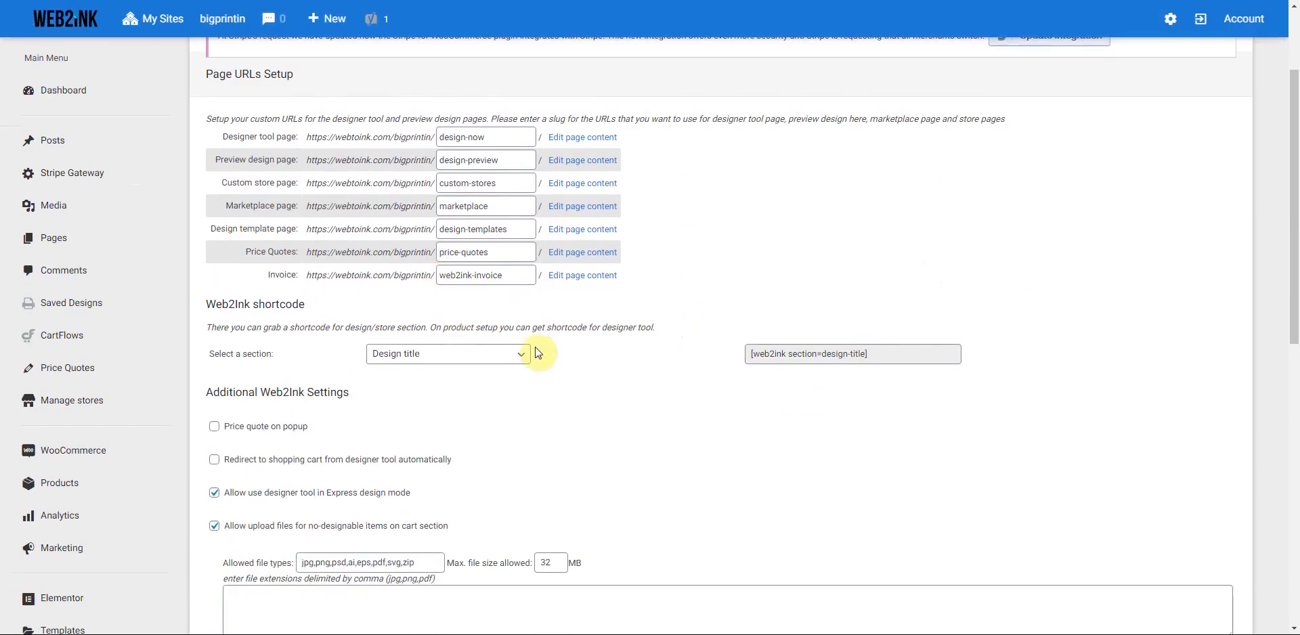
pyautogui.scroll(-1, 539, 351)
pyautogui.scroll(-2, 538, 351)
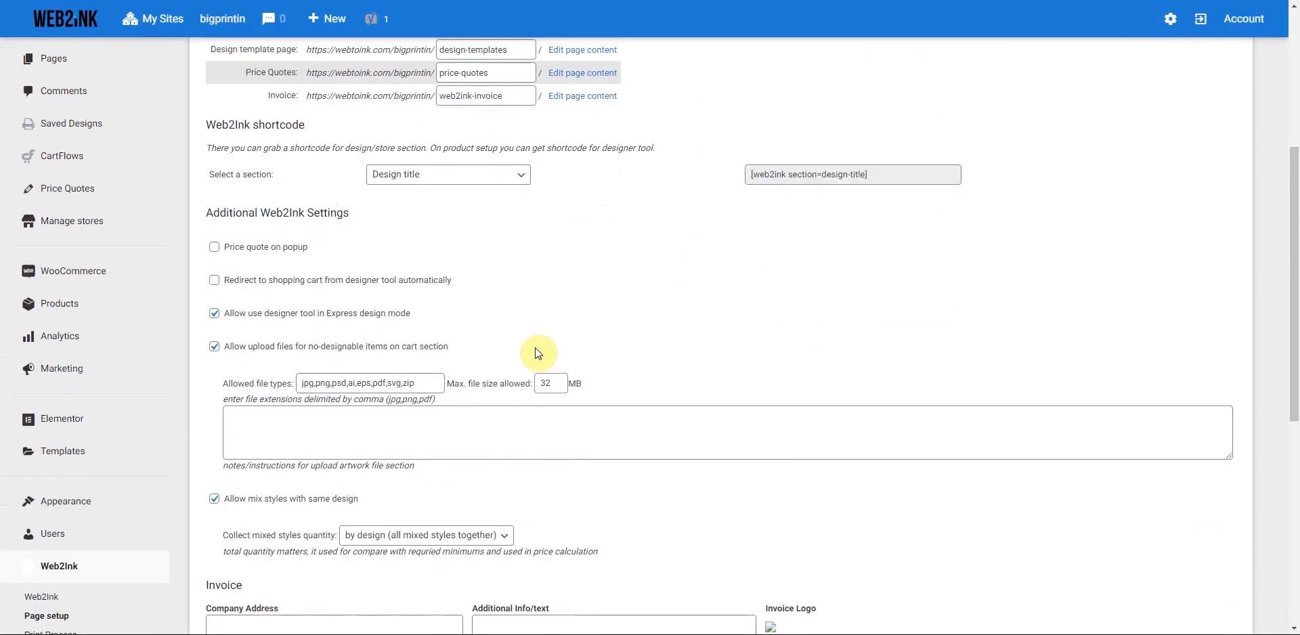
pyautogui.click(553, 359)
pyautogui.press('BackSpace')
pyautogui.press('BackSpace')
pyautogui.write('5')
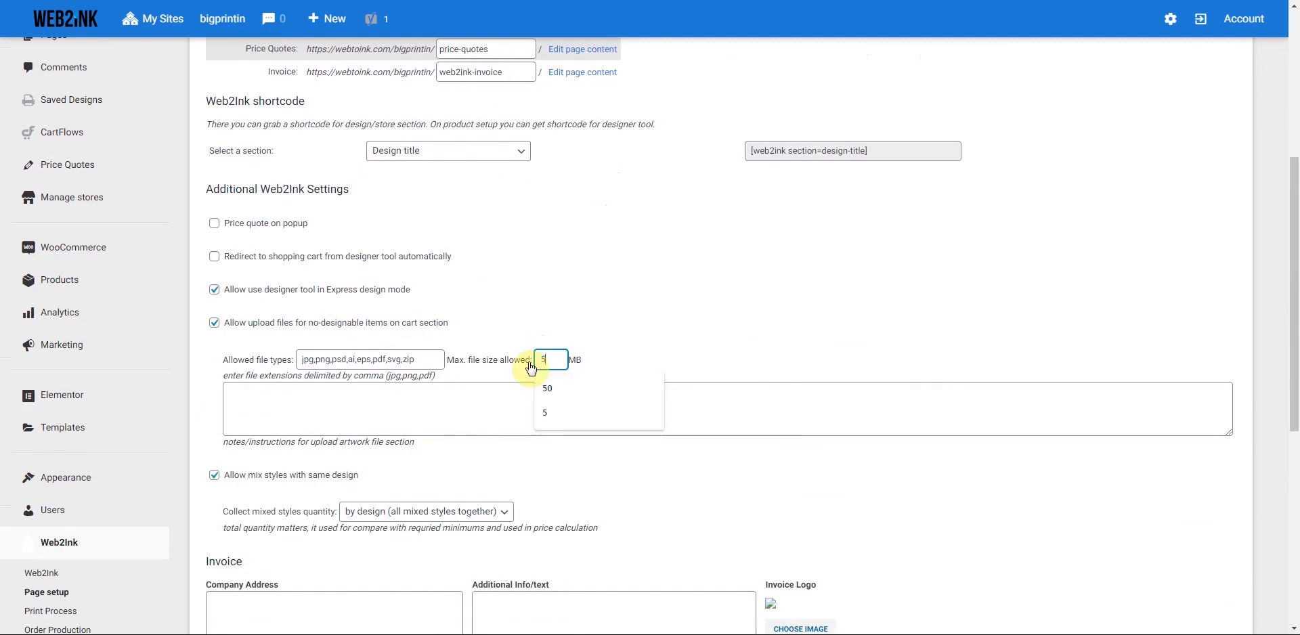
pyautogui.click(579, 306)
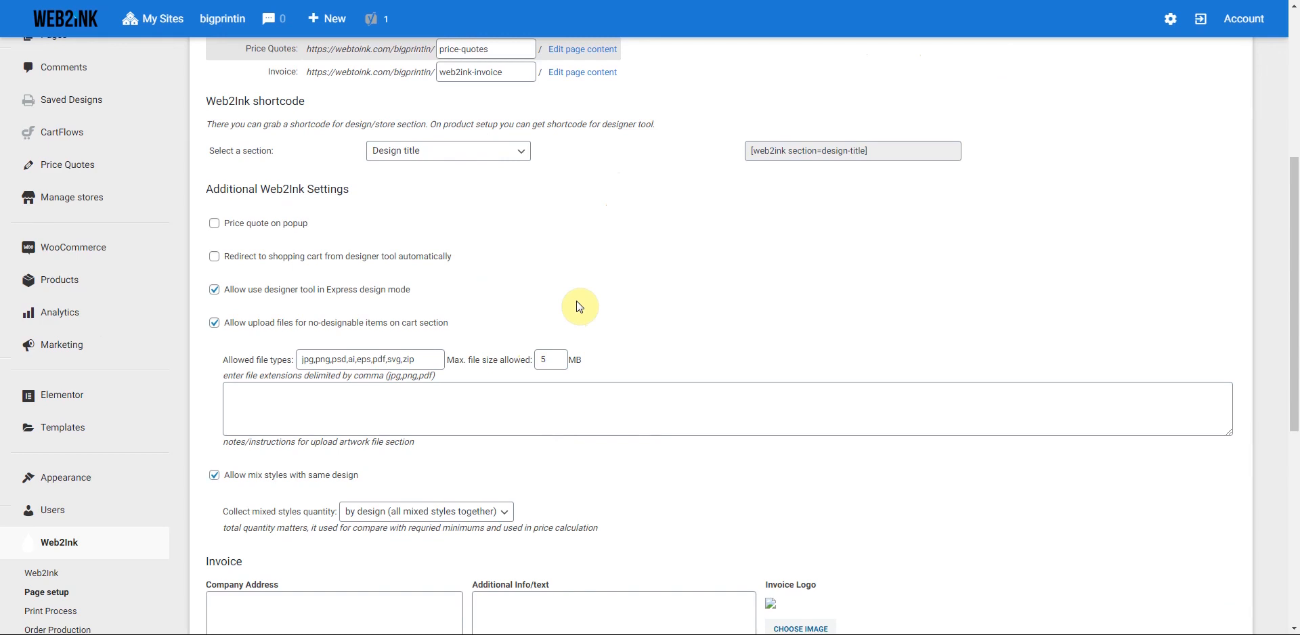
# - Open the media library to choose the Invoice Logo image
pyautogui.scroll(-1, 603, 299)
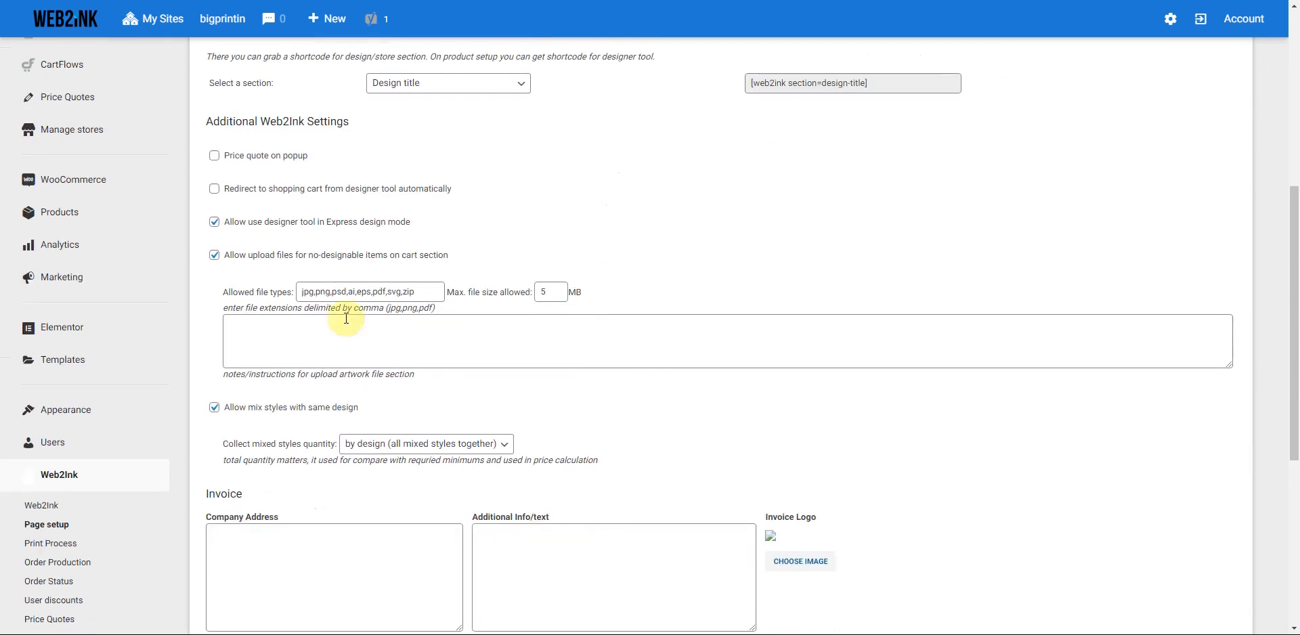
pyautogui.scroll(-3, 609, 362)
pyautogui.click(801, 358)
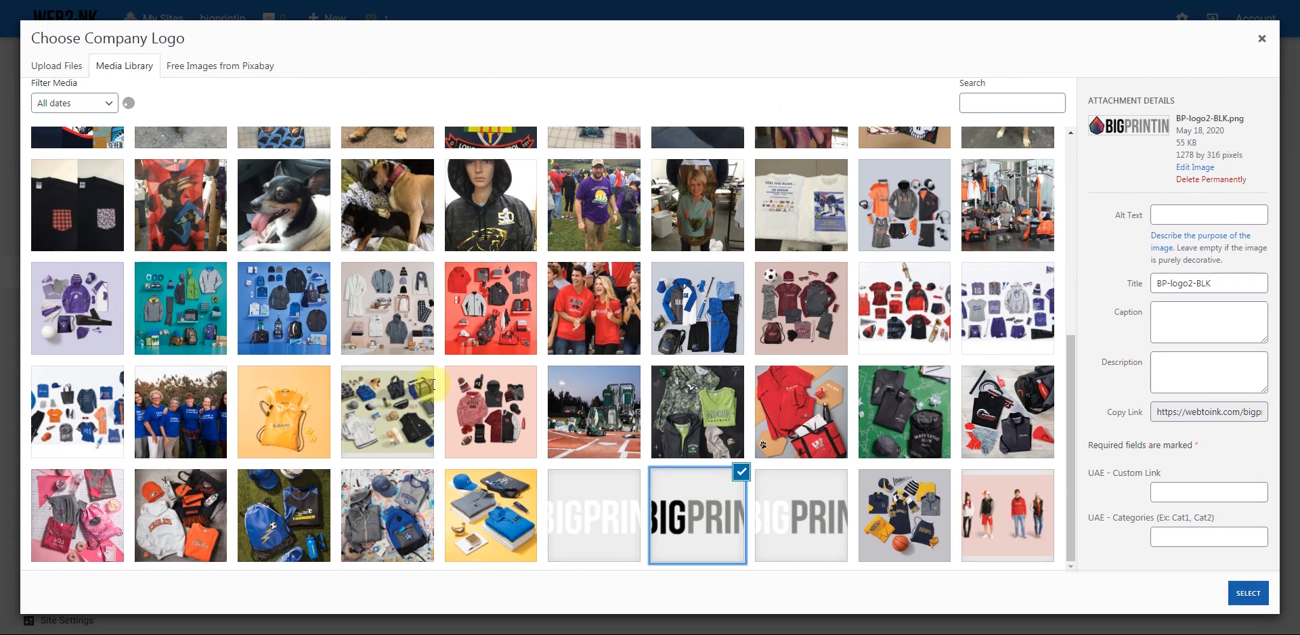
# - Use the BIGPRINTIN image as invoice logo, enter the company address, and submit
pyautogui.click(285, 345)
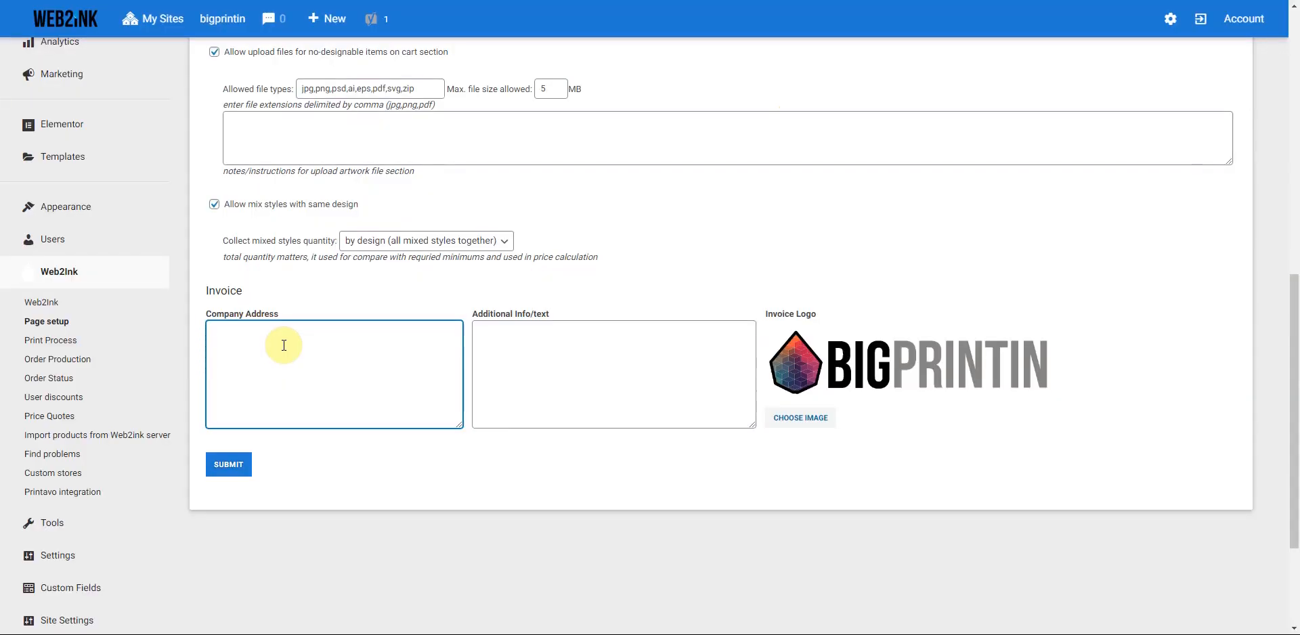
pyautogui.write('9')
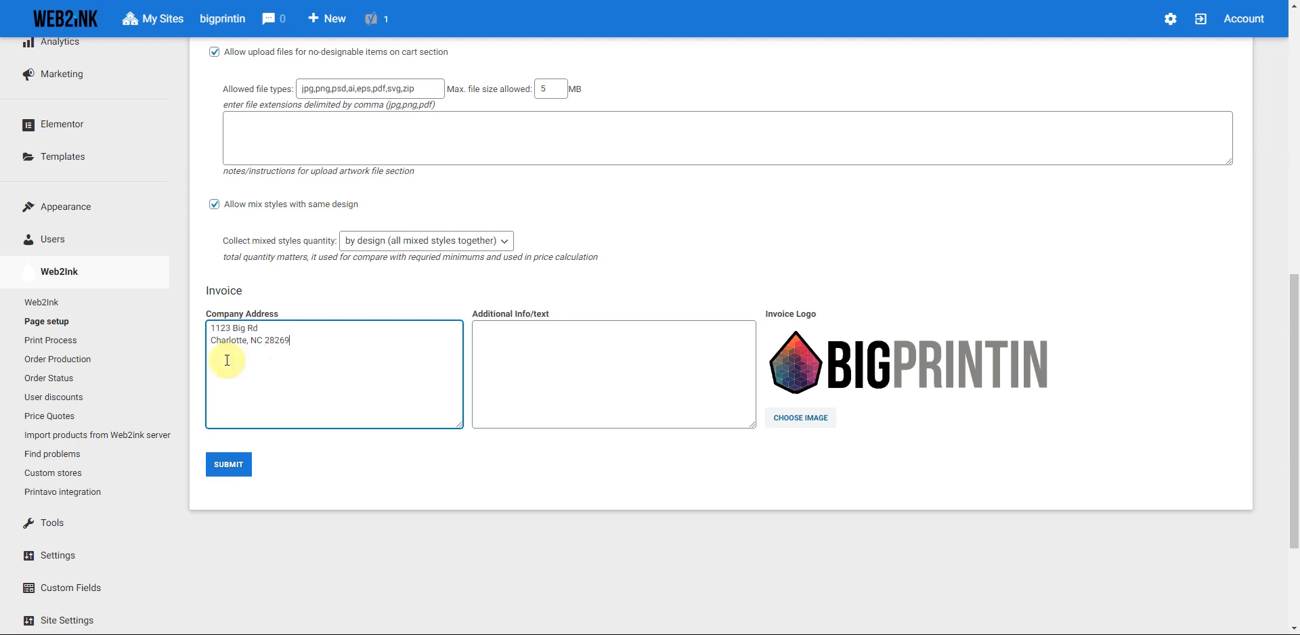
pyautogui.click(229, 466)
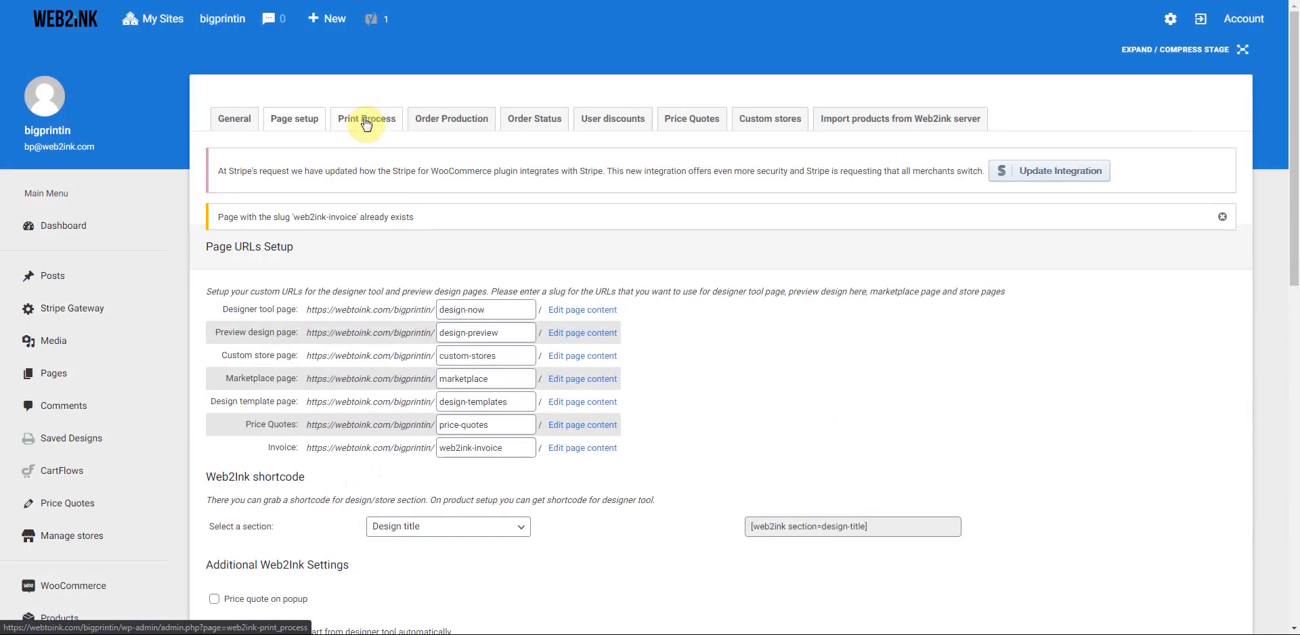
# - Add a new print process named Screen Printing
pyautogui.click(367, 124)
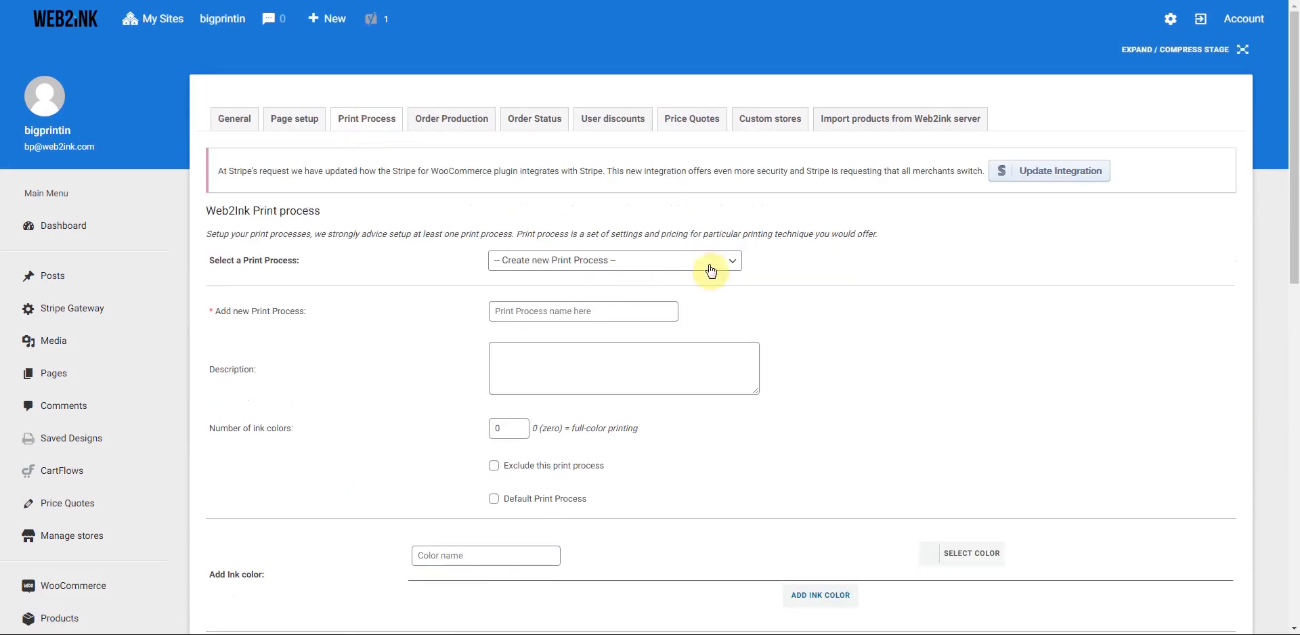
pyautogui.click(557, 313)
pyautogui.write('Screen Printing')
# - Describe it as better for orders of 12+ items with fewer colours, using 8 ink colors
pyautogui.scroll(-1, 568, 338)
pyautogui.click(512, 300)
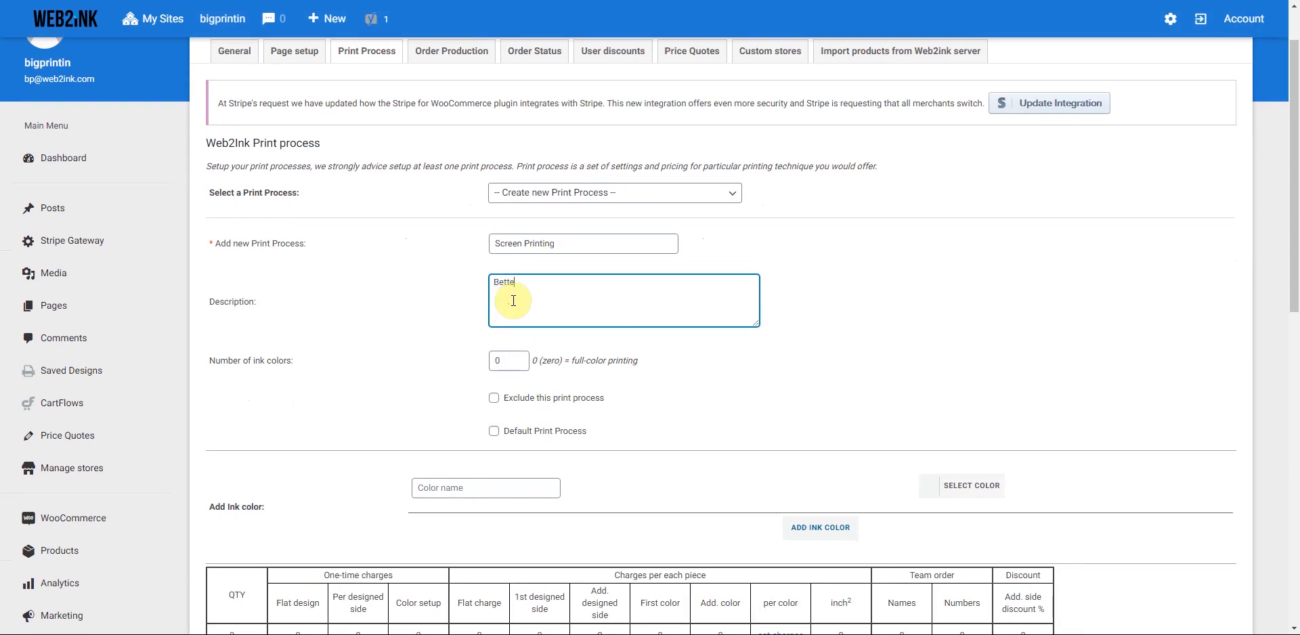
pyautogui.write('Better for order of 12 or more items and less colors.')
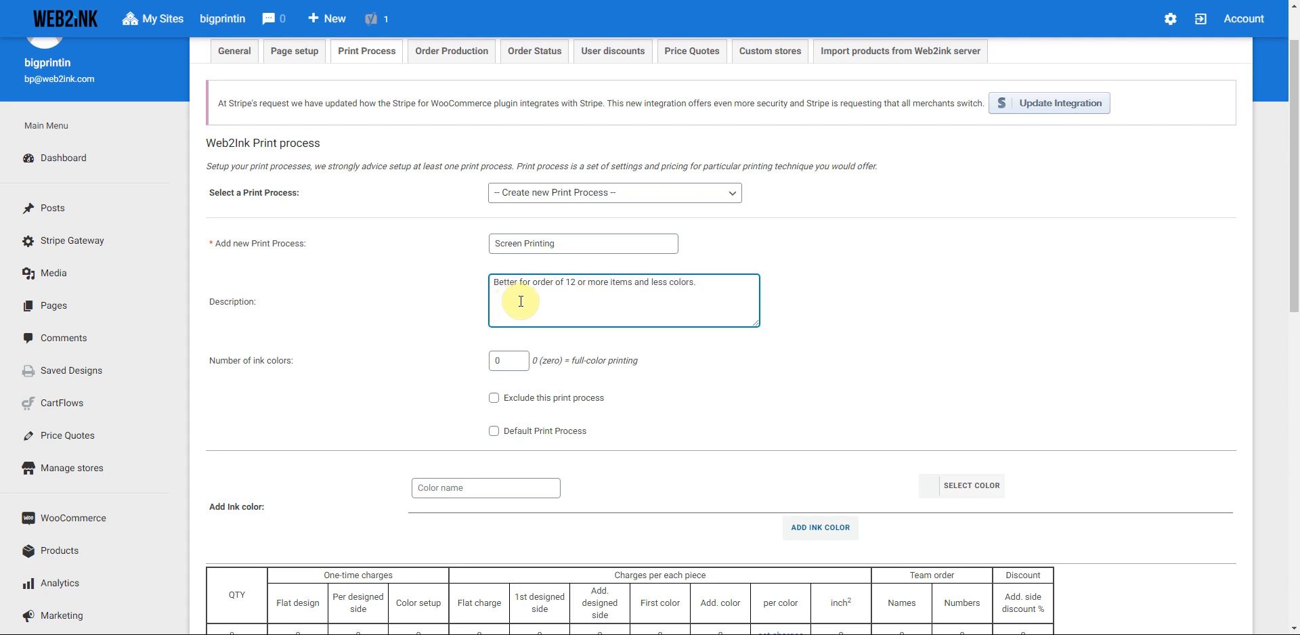
pyautogui.doubleClick(498, 360)
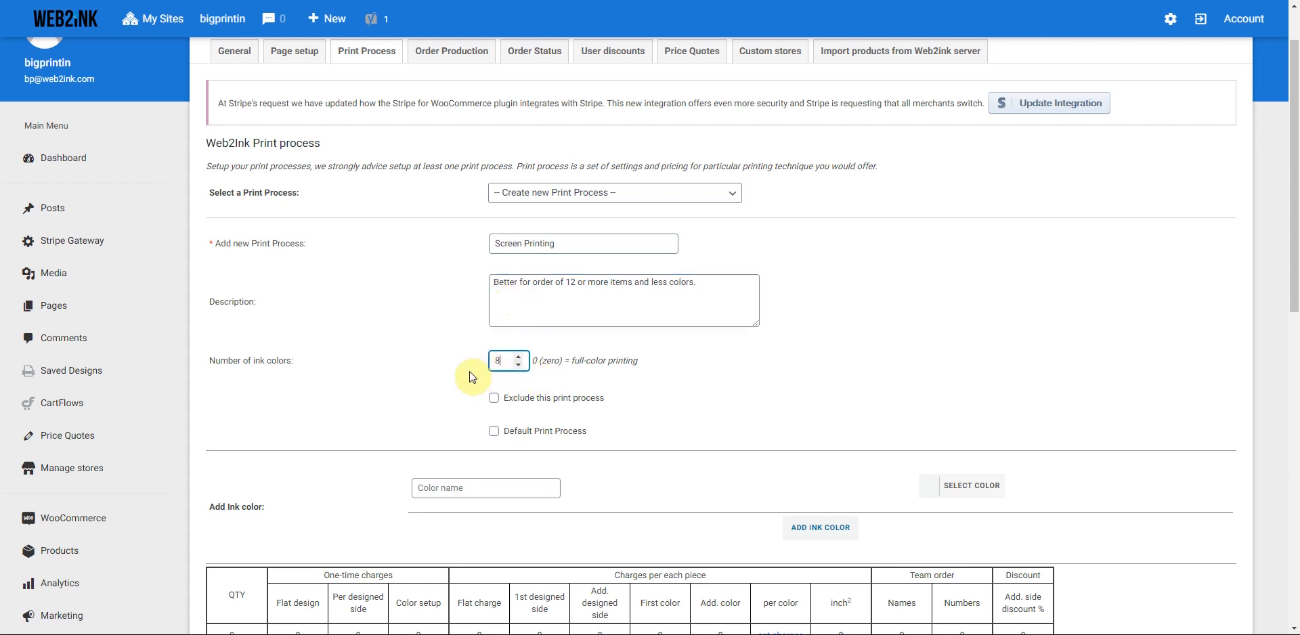
pyautogui.scroll(-3, 406, 369)
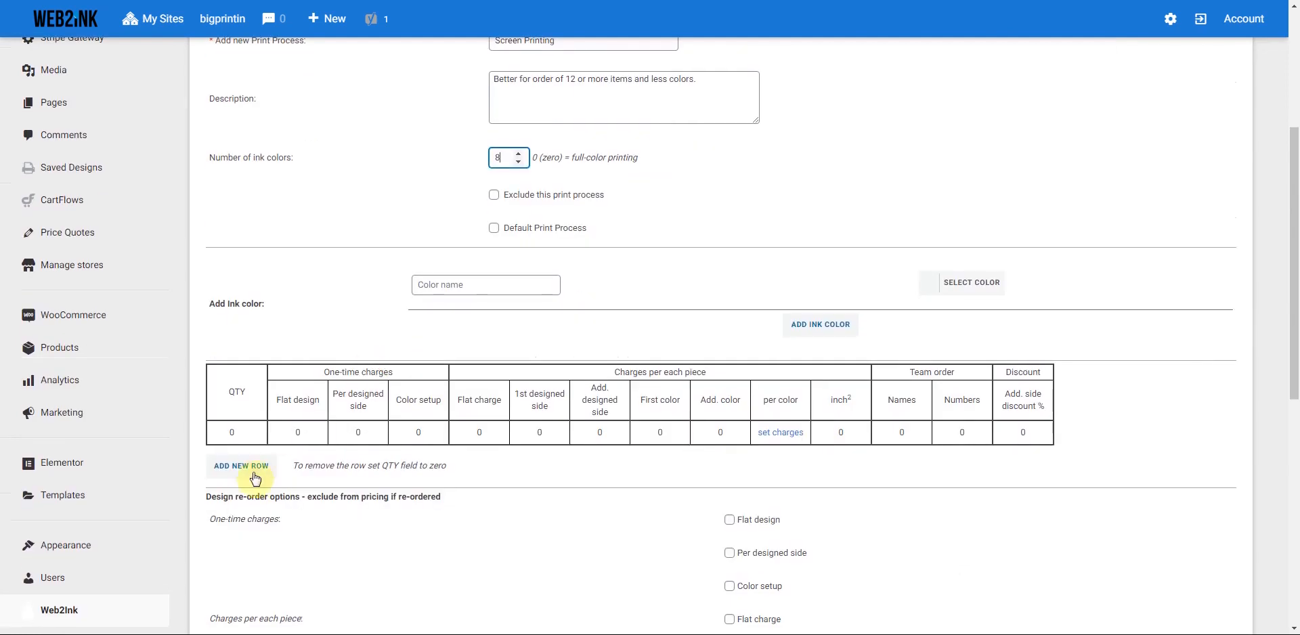
# - Add extra rows to the Screen Printing pricing table
pyautogui.click(255, 479)
pyautogui.click(232, 497)
pyautogui.click(233, 514)
pyautogui.click(236, 541)
pyautogui.click(235, 566)
# - Set the quantity tiers to 12, 25, 50, 100, 250, 500 and 1000
pyautogui.click(218, 434)
pyautogui.doubleClick(218, 434)
pyautogui.click(218, 458)
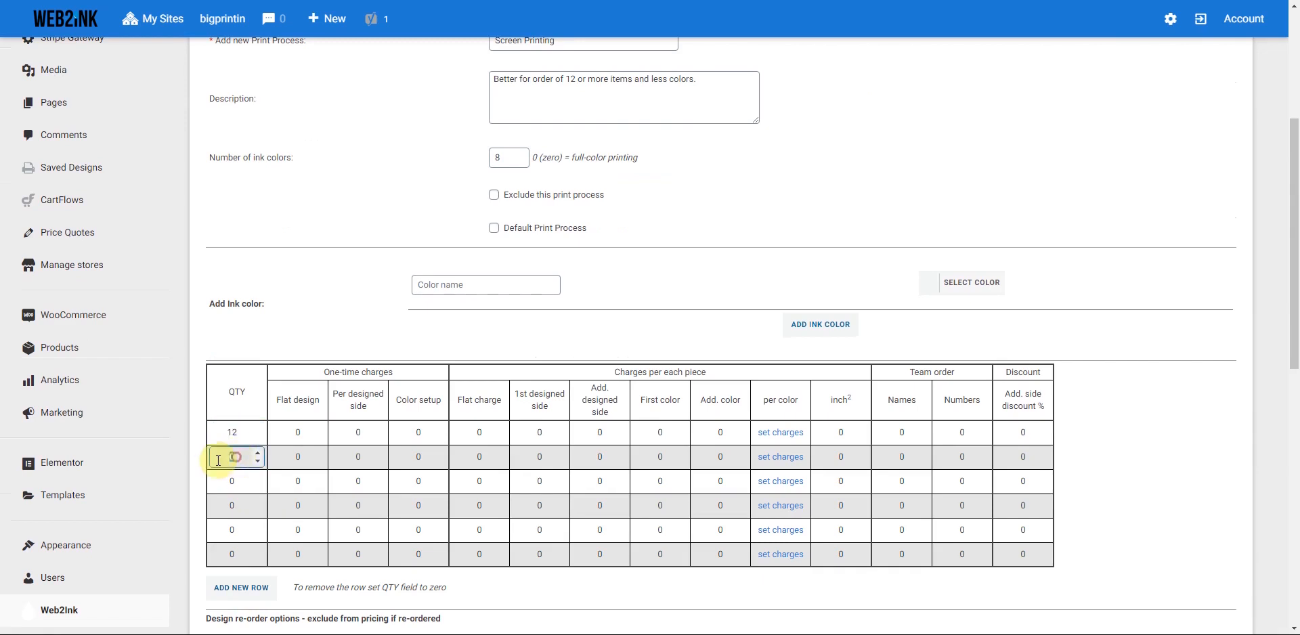
pyautogui.click(228, 482)
pyautogui.click(231, 501)
pyautogui.doubleClick(225, 511)
pyautogui.click(221, 537)
pyautogui.write('250')
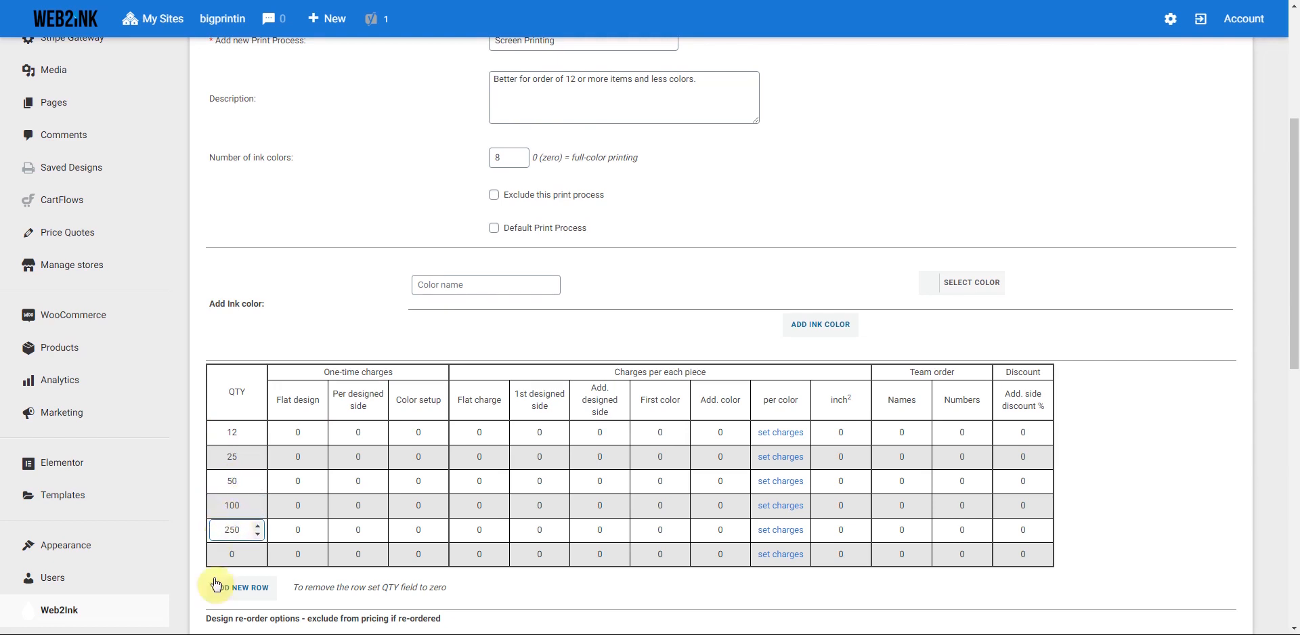
pyautogui.click(233, 555)
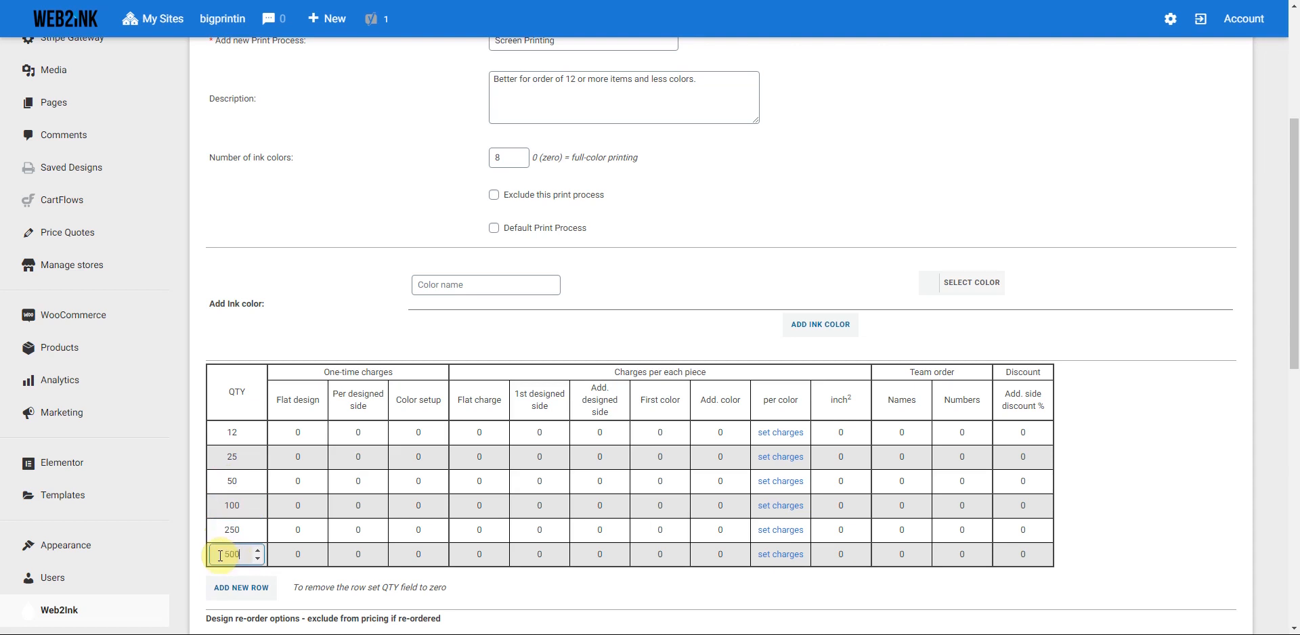
pyautogui.click(234, 588)
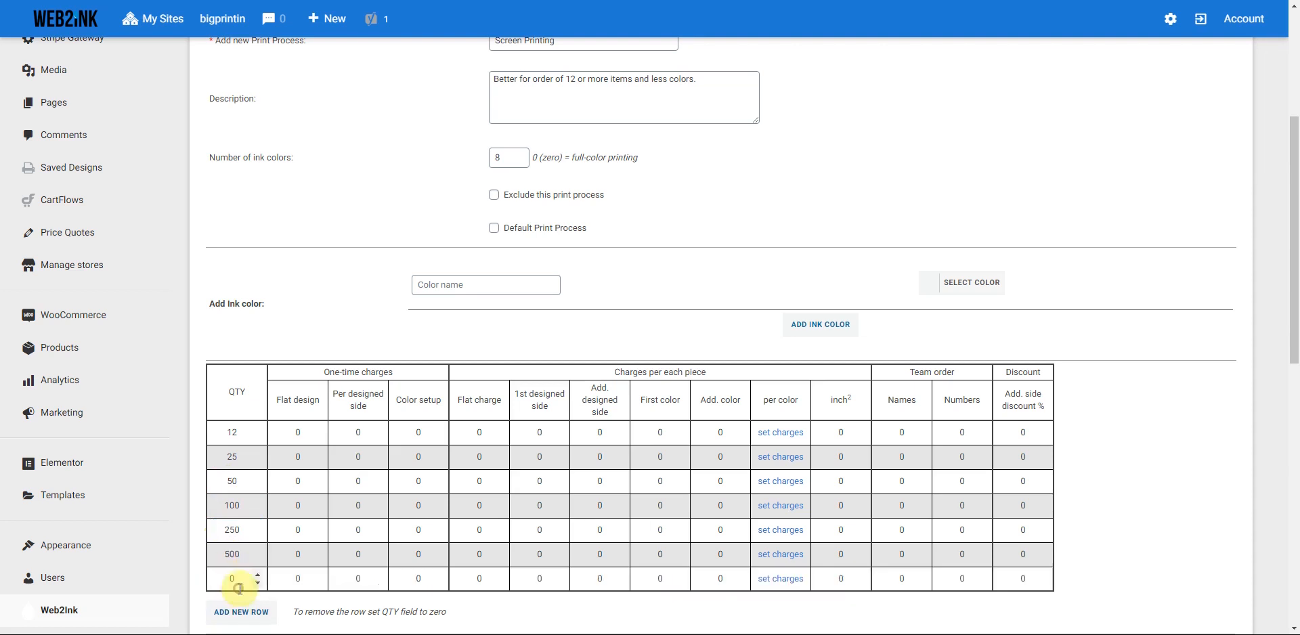
pyautogui.write('1000')
# - Enter a Color setup charge of 20 for every quantity tier
pyautogui.click(418, 431)
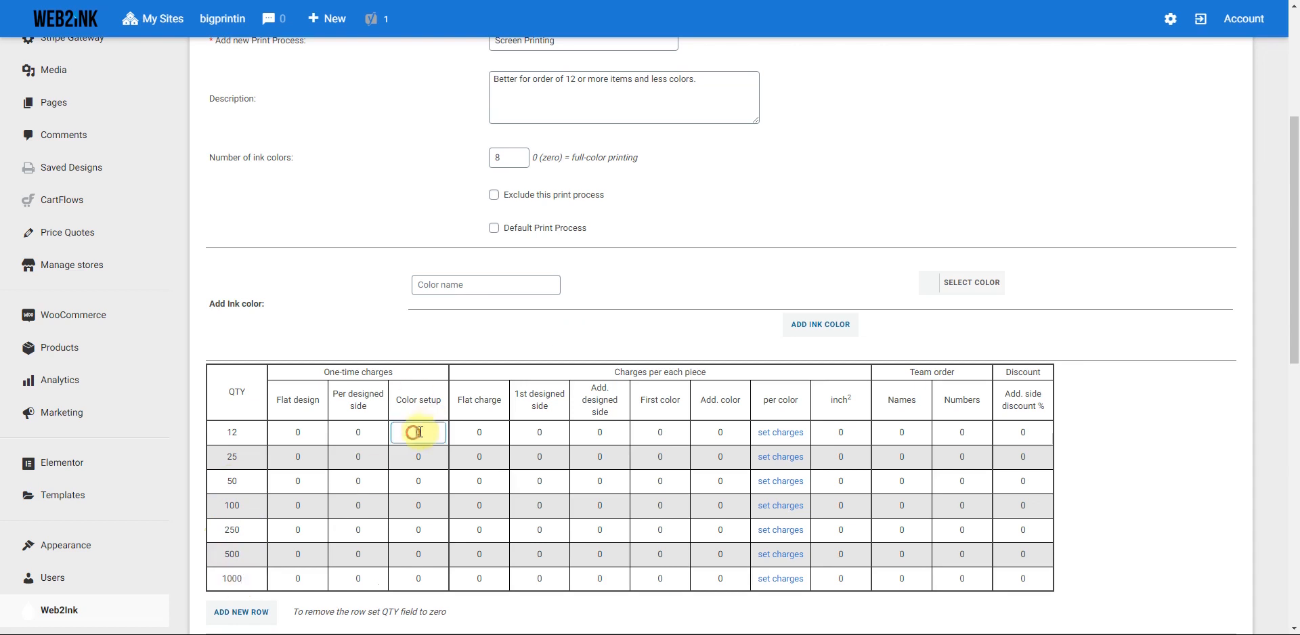
pyautogui.write('20')
pyautogui.click(432, 457)
pyautogui.write('20')
pyautogui.click(444, 481)
pyautogui.click(433, 505)
pyautogui.write('20')
pyautogui.click(437, 531)
pyautogui.write('20')
pyautogui.click(433, 553)
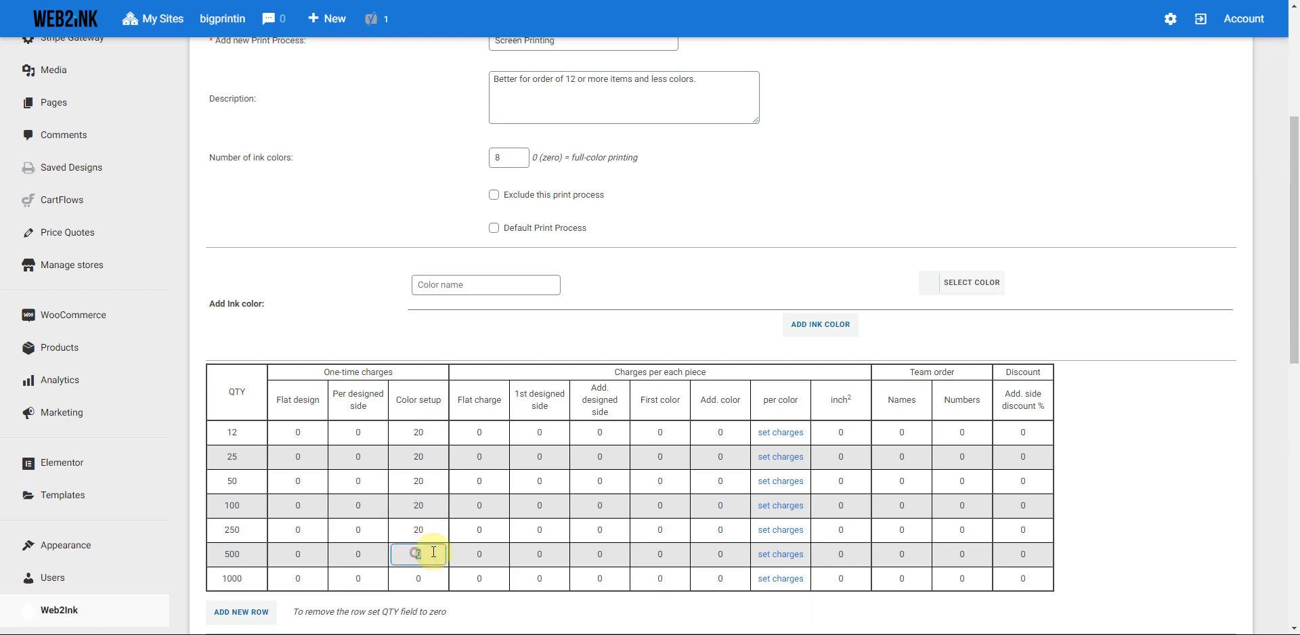
pyautogui.click(426, 577)
pyautogui.write('20')
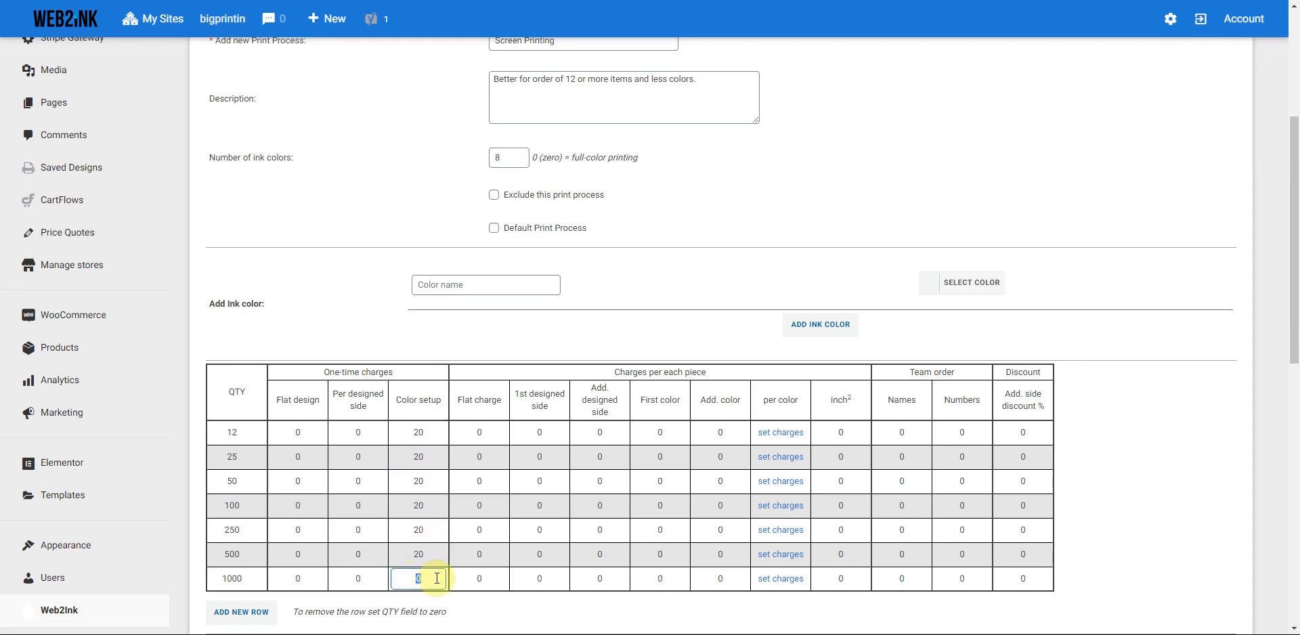
pyautogui.click(649, 335)
pyautogui.scroll(-1, 734, 291)
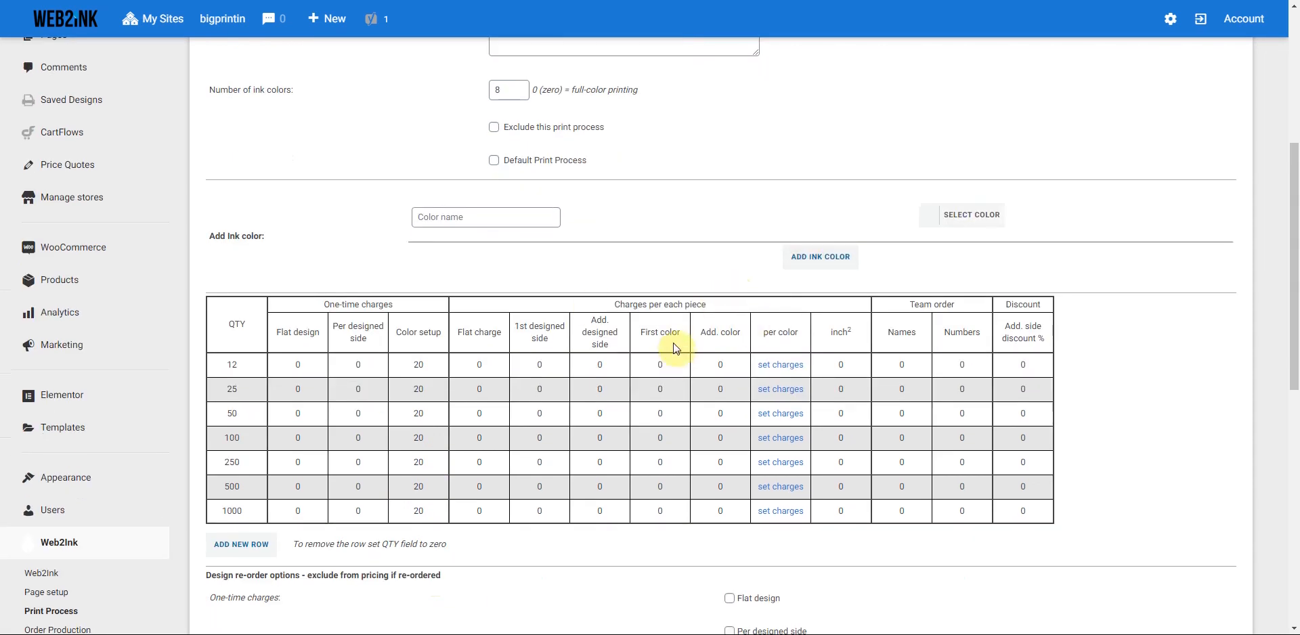
# - Set First/Add. color charges to 5.00/3.00, 4.00/2.50 and 3.50/2.25 for 12, 25, 50 pieces
pyautogui.click(658, 366)
pyautogui.write('5.00')
pyautogui.click(714, 368)
pyautogui.write('3.00')
pyautogui.click(667, 391)
pyautogui.write('4.00')
pyautogui.click(722, 390)
pyautogui.write('2.50')
pyautogui.click(686, 414)
pyautogui.write('3.50')
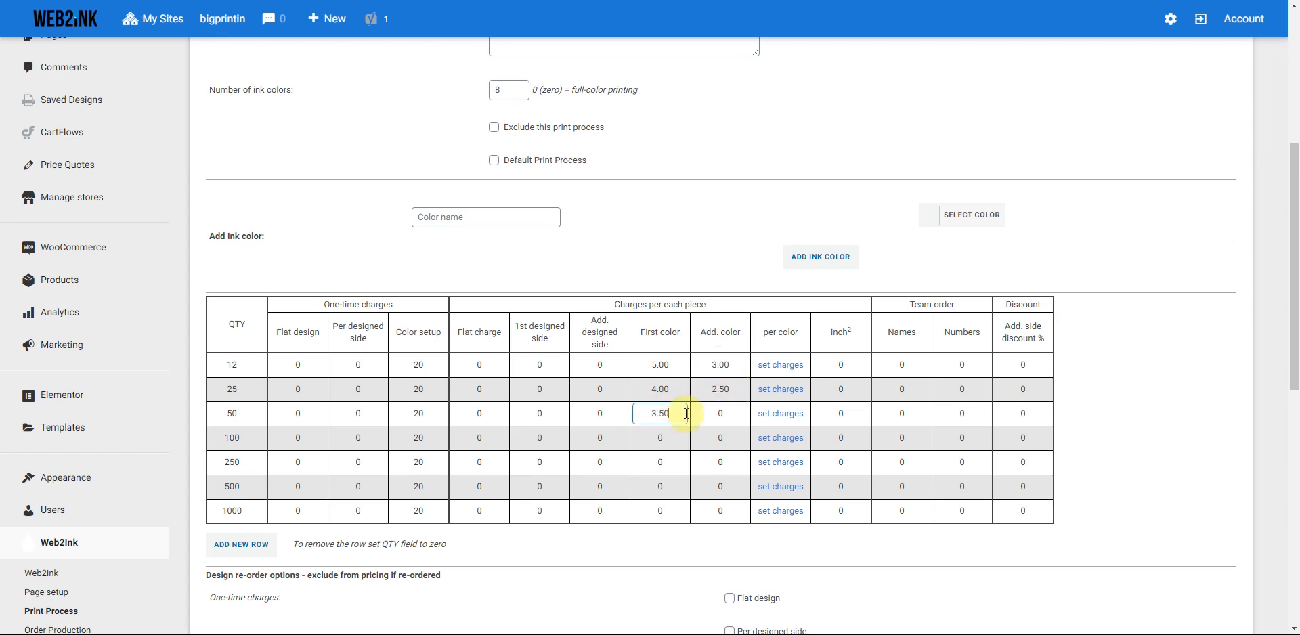
pyautogui.click(742, 413)
pyautogui.write('2.25')
# - Set First/Add. color charges to 3.00/2.00, 2.75/1.75, 2.5/1.5, 2.00/1.00 for 100 to 1000 pieces
pyautogui.click(660, 436)
pyautogui.write('3.00')
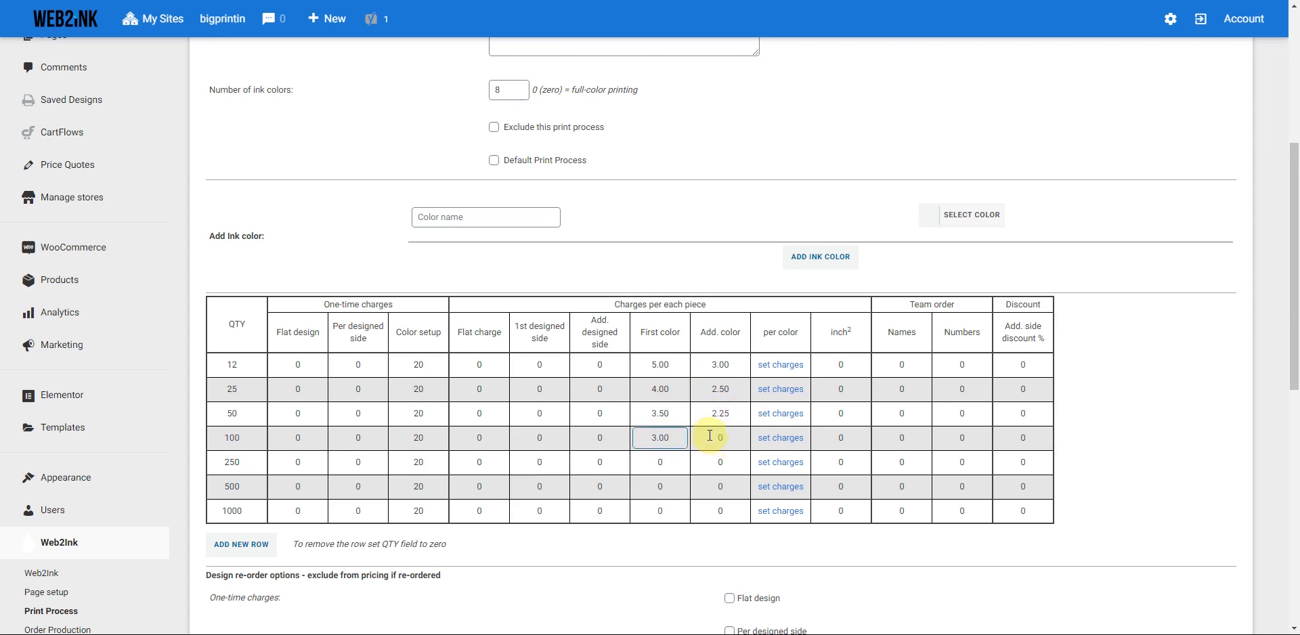
pyautogui.click(718, 438)
pyautogui.write('2.00')
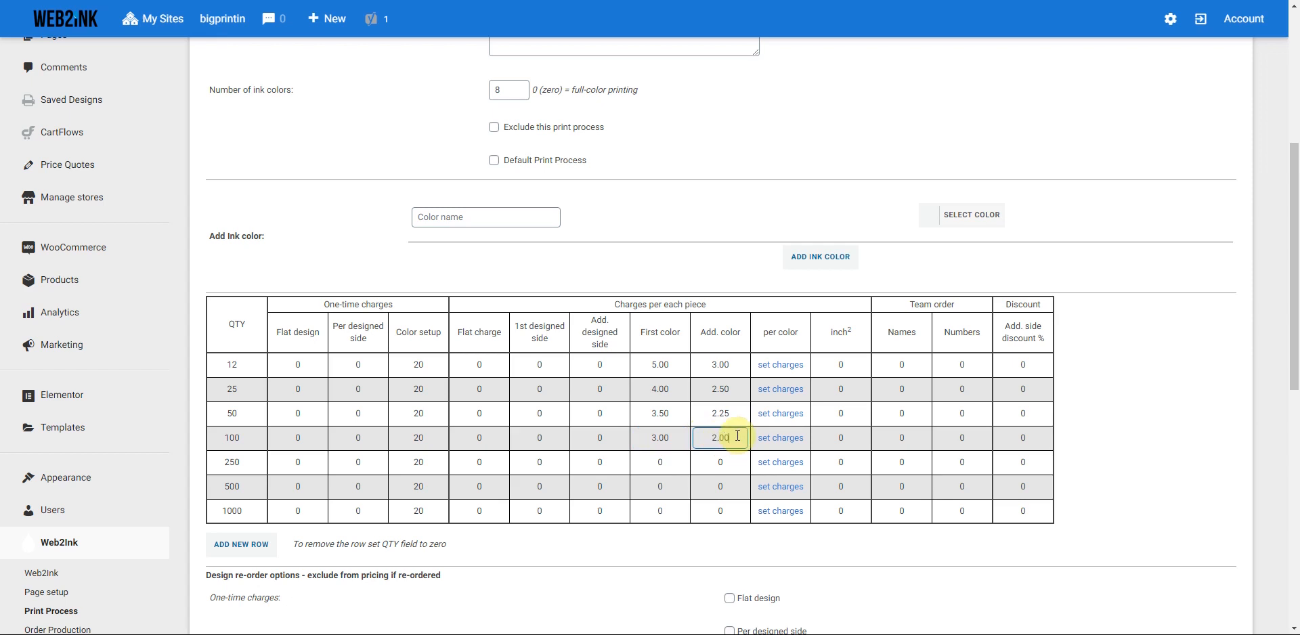
pyautogui.click(657, 462)
pyautogui.write('2.75')
pyautogui.click(738, 463)
pyautogui.write('1.75')
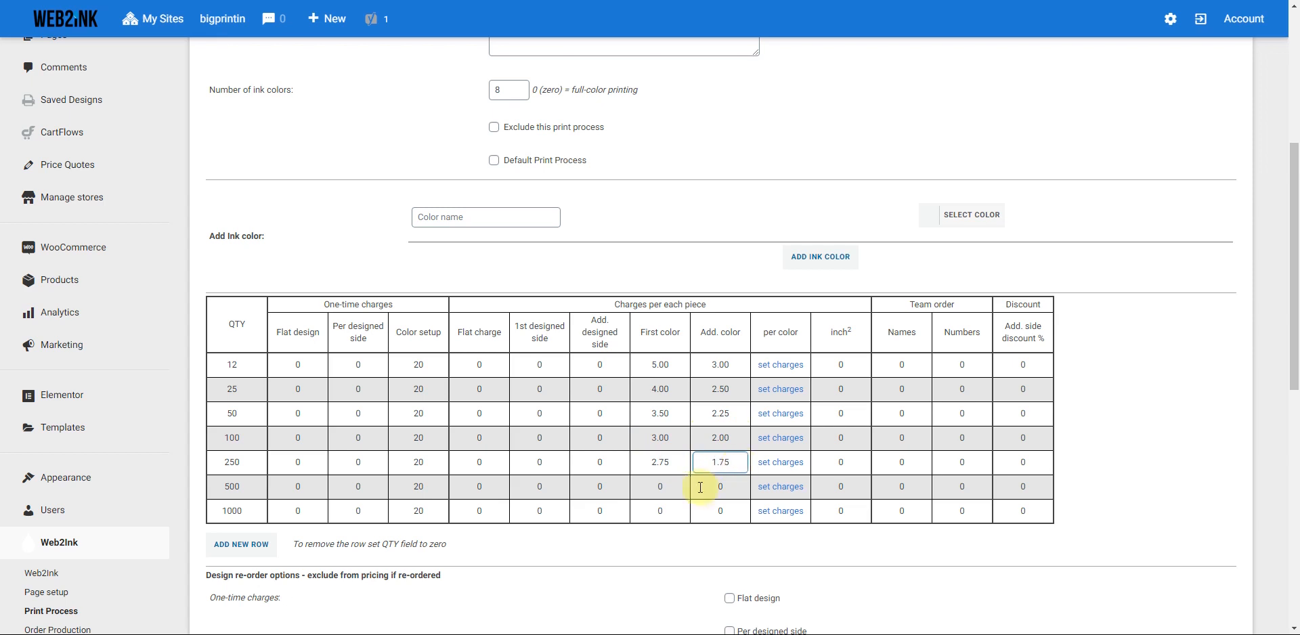
pyautogui.click(660, 488)
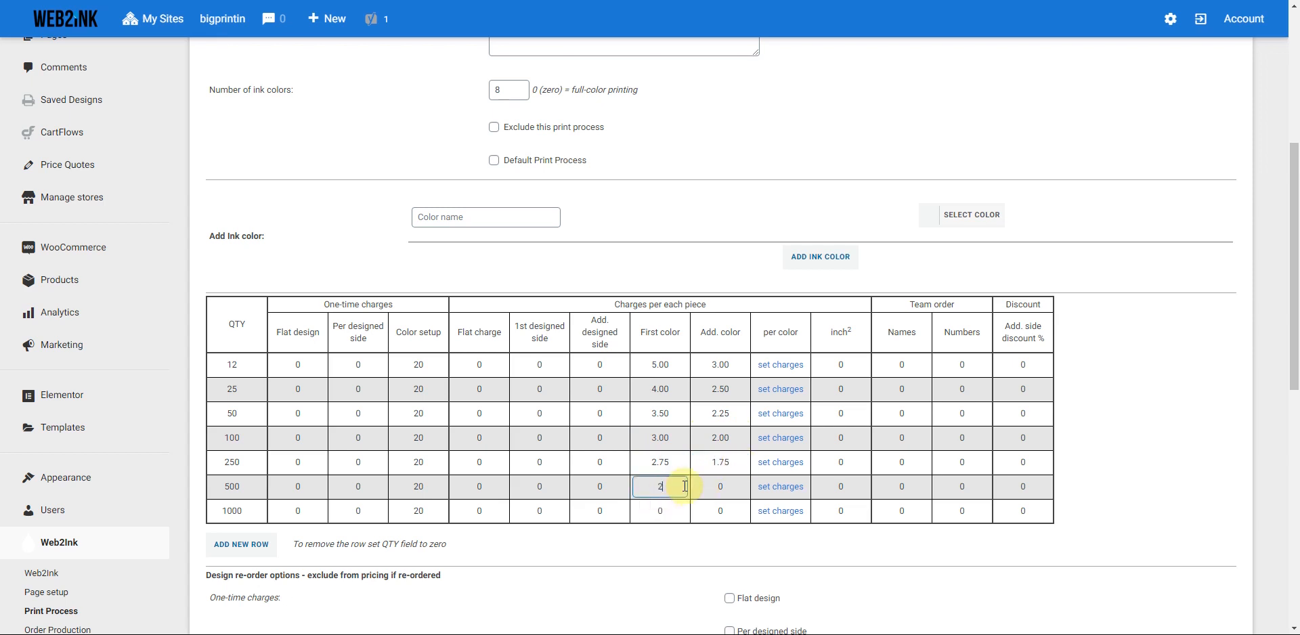
pyautogui.write('2.5')
pyautogui.click(717, 487)
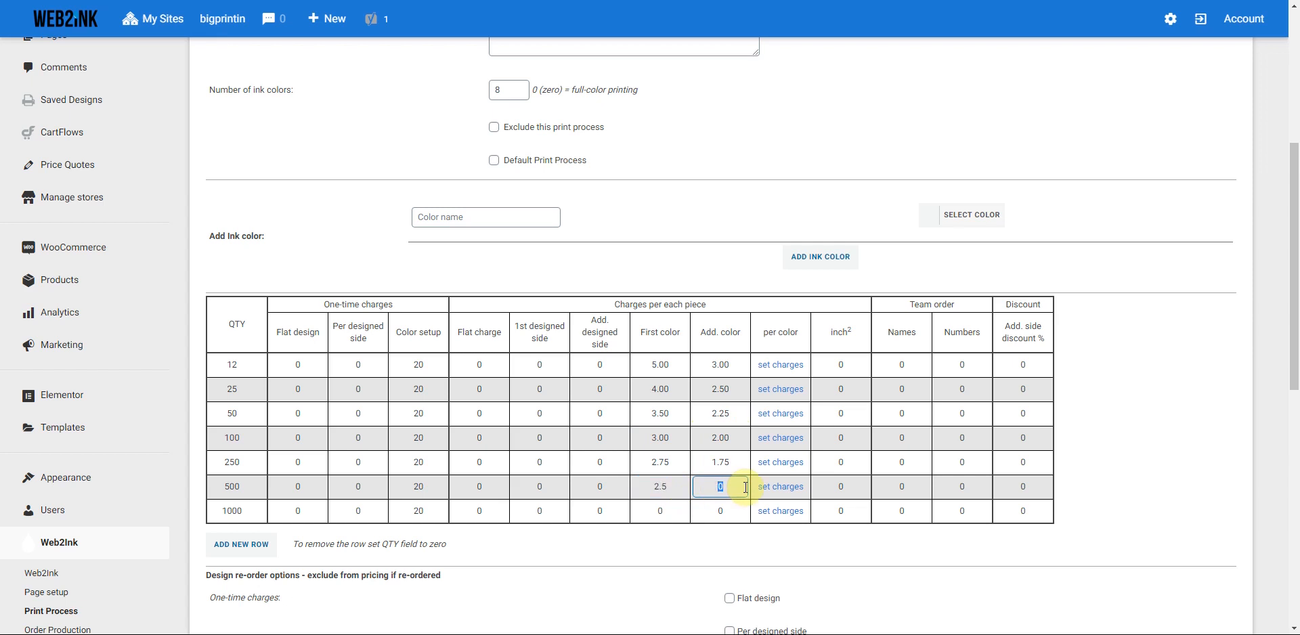
pyautogui.click(661, 512)
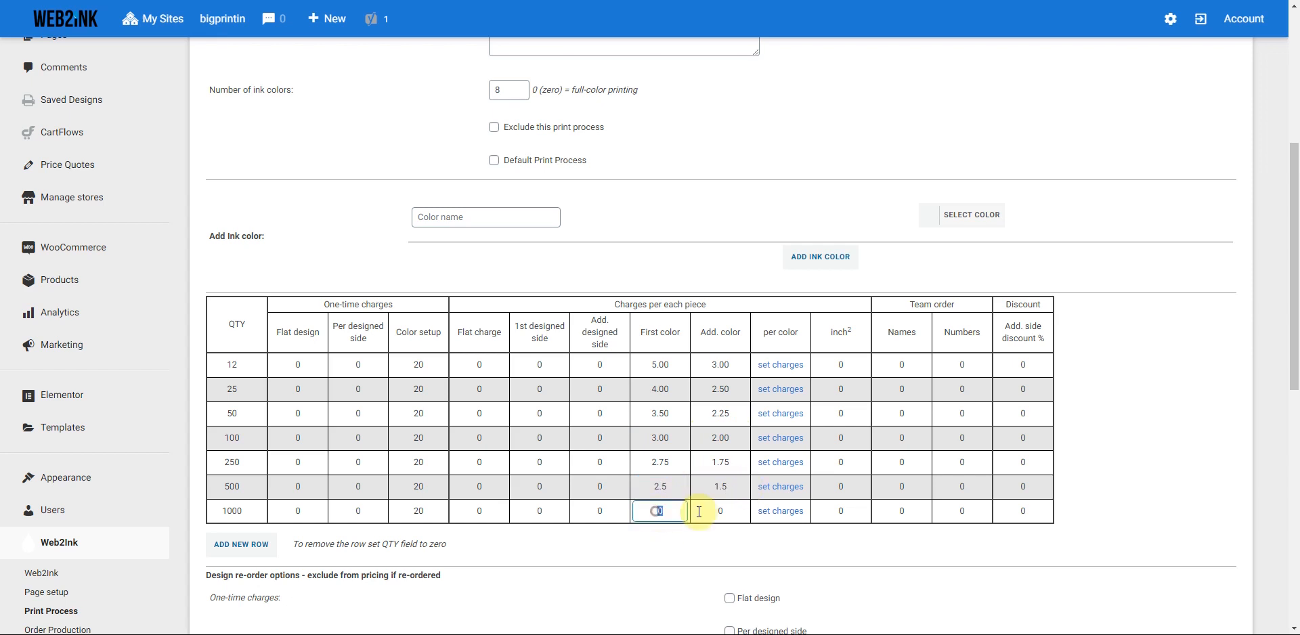
pyautogui.write('2.00')
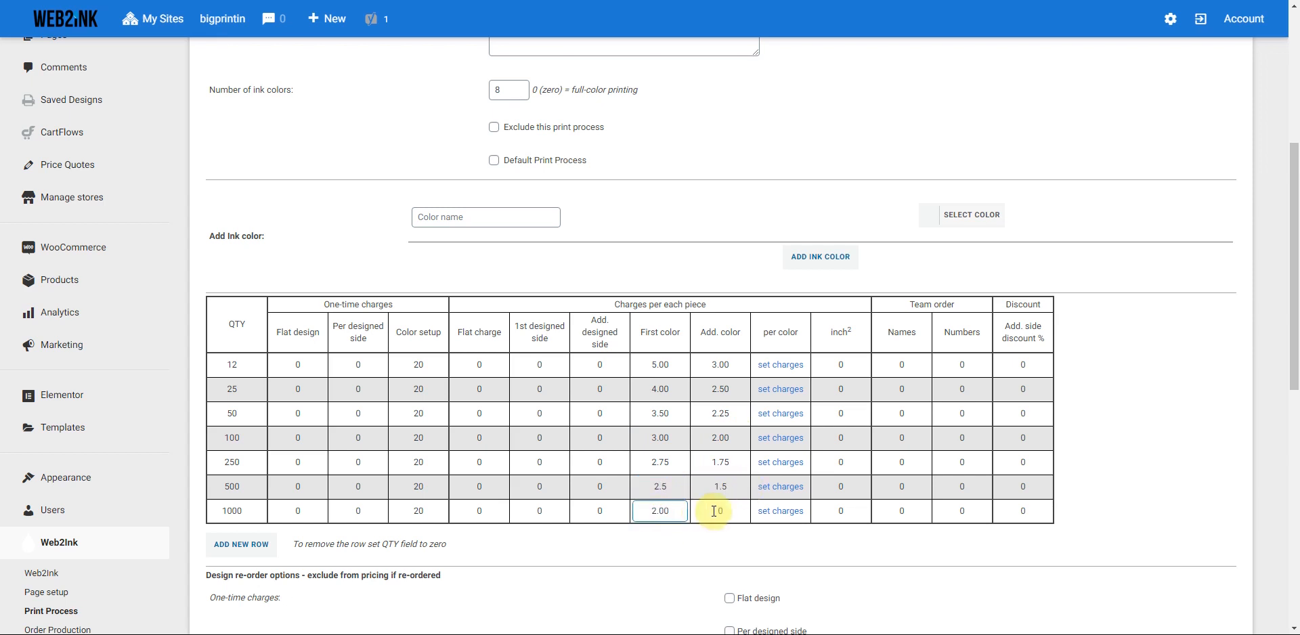
pyautogui.click(717, 511)
pyautogui.write('1.00')
pyautogui.click(719, 271)
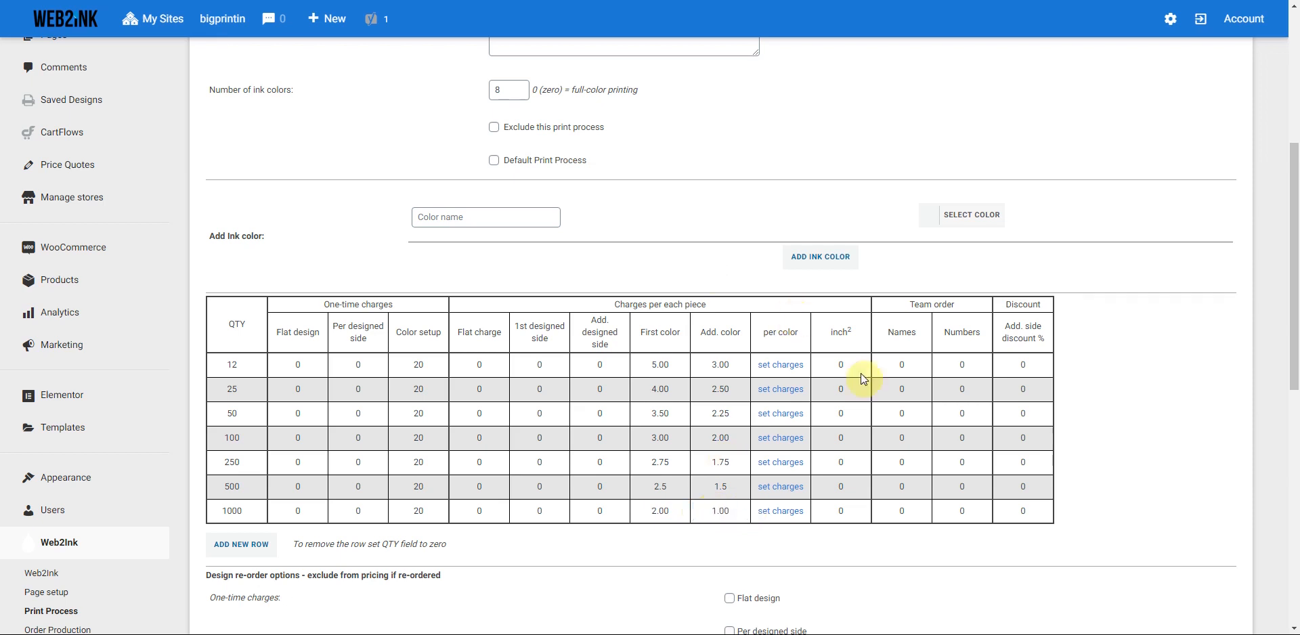
# - Enter 6.00 team-order Names and Numbers charges for the 12- and 25-piece tiers
pyautogui.click(914, 366)
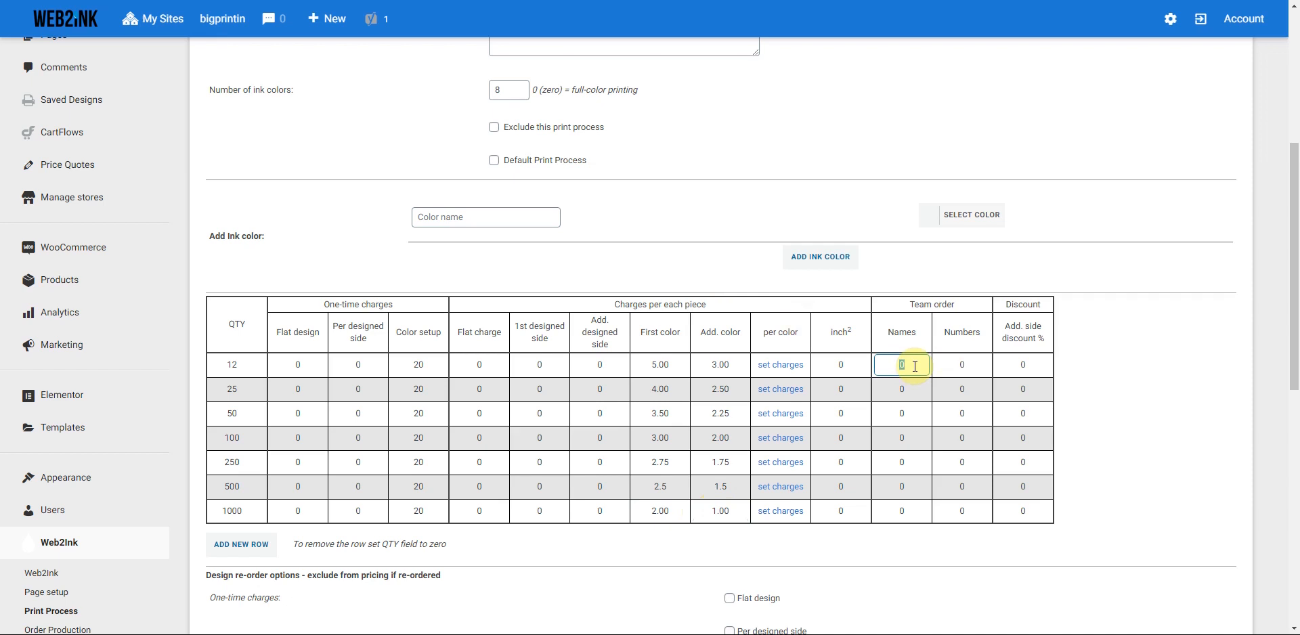
pyautogui.write('6.00')
pyautogui.click(972, 366)
pyautogui.write('6.00')
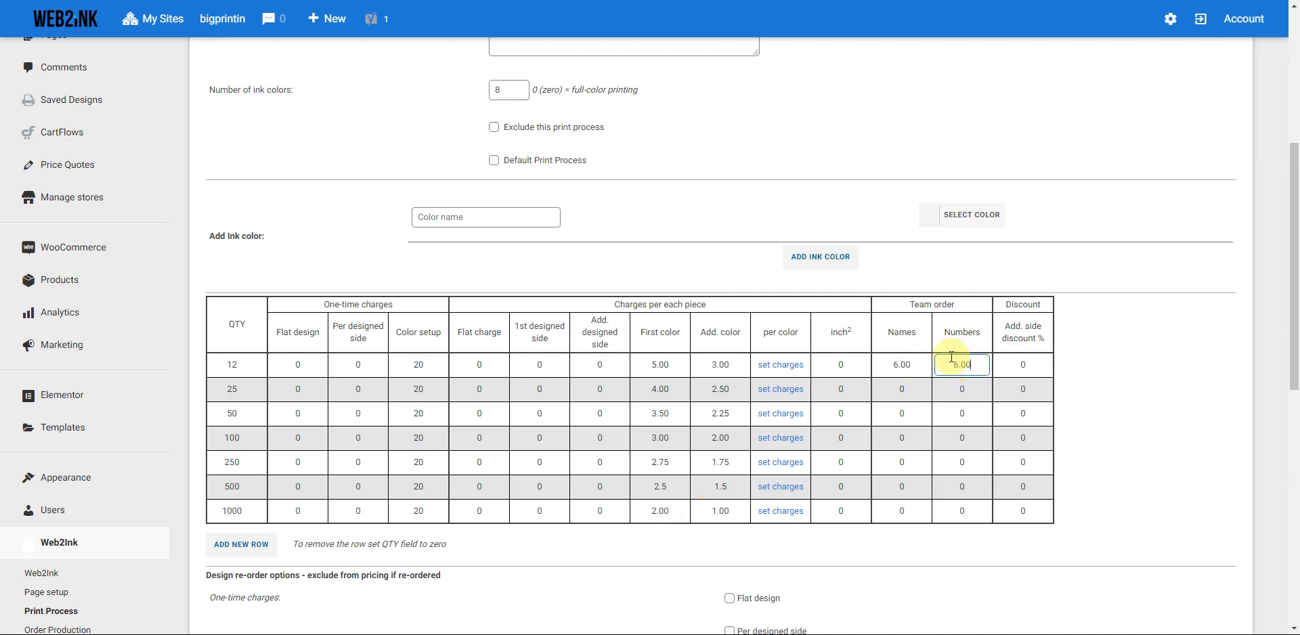
pyautogui.click(901, 389)
pyautogui.write('6.00')
pyautogui.click(961, 390)
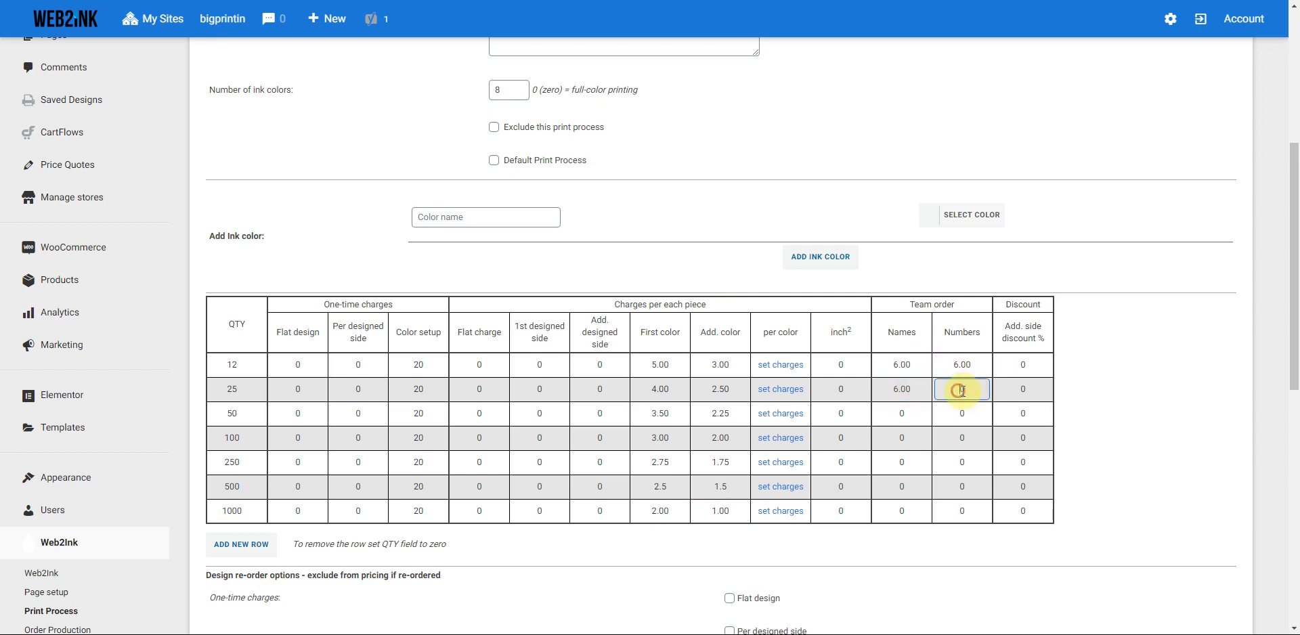
# - Enter a 6.00 Names charge for the 50, 100, 250, 500 and 1000 tiers
pyautogui.click(907, 413)
pyautogui.write('6.00')
pyautogui.click(909, 438)
pyautogui.write('6.00')
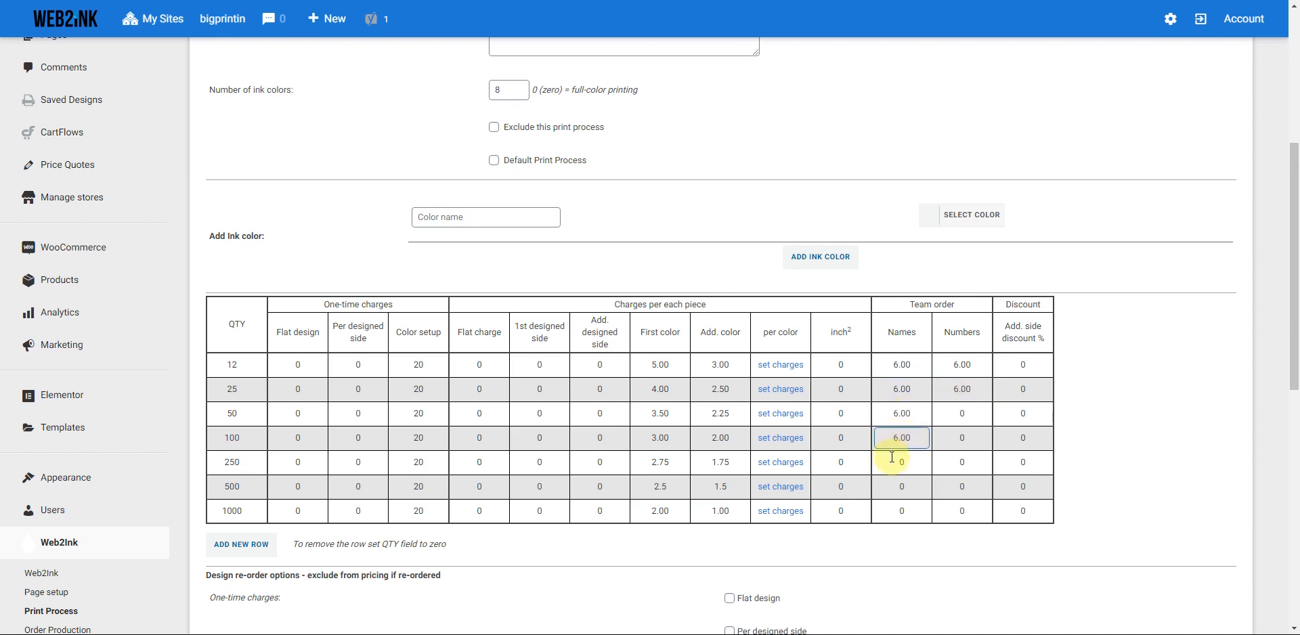
pyautogui.click(914, 467)
pyautogui.write('6.00')
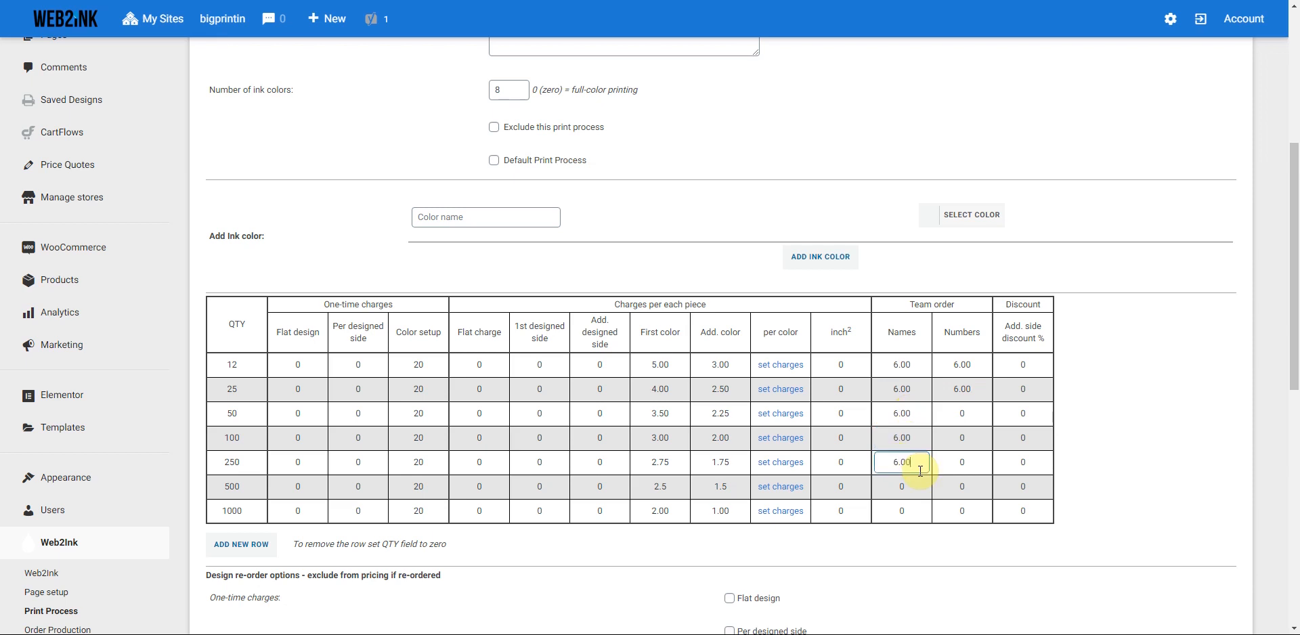
pyautogui.click(916, 488)
pyautogui.write('6.00')
pyautogui.click(918, 513)
pyautogui.write('6.00')
# - Enter a 6.00 Numbers charge for the 50, 100, 250, 500 and 1000 tiers
pyautogui.click(973, 415)
pyautogui.write('6.00')
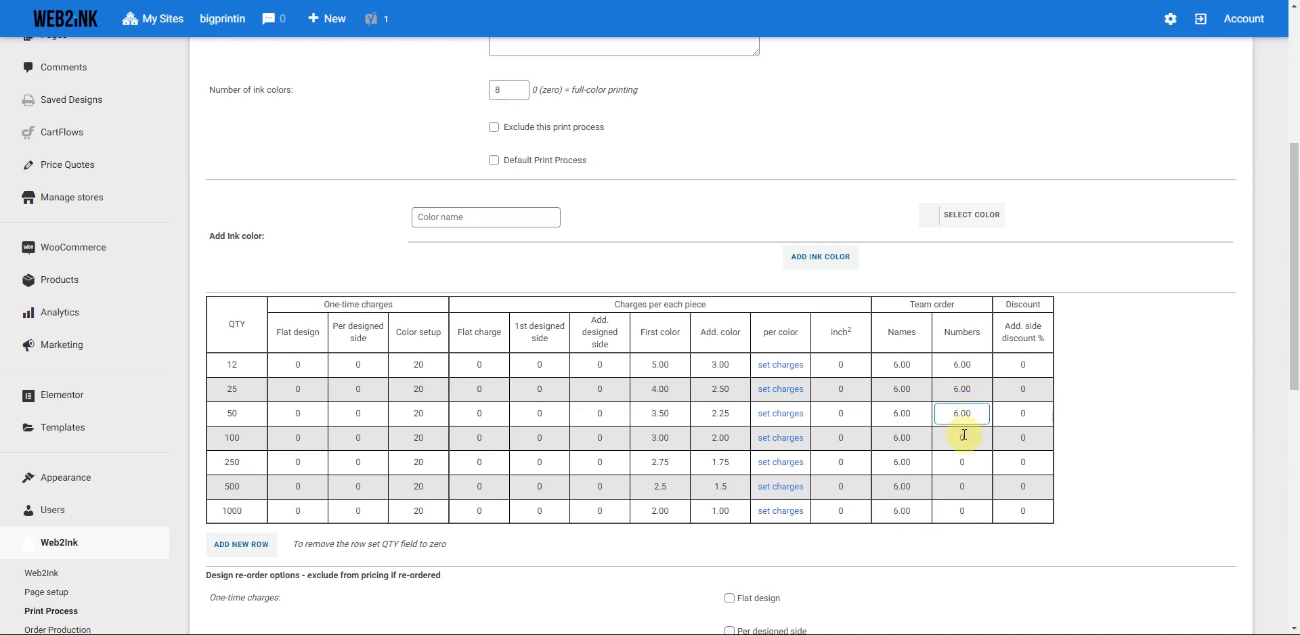
pyautogui.click(958, 438)
pyautogui.write('6.00')
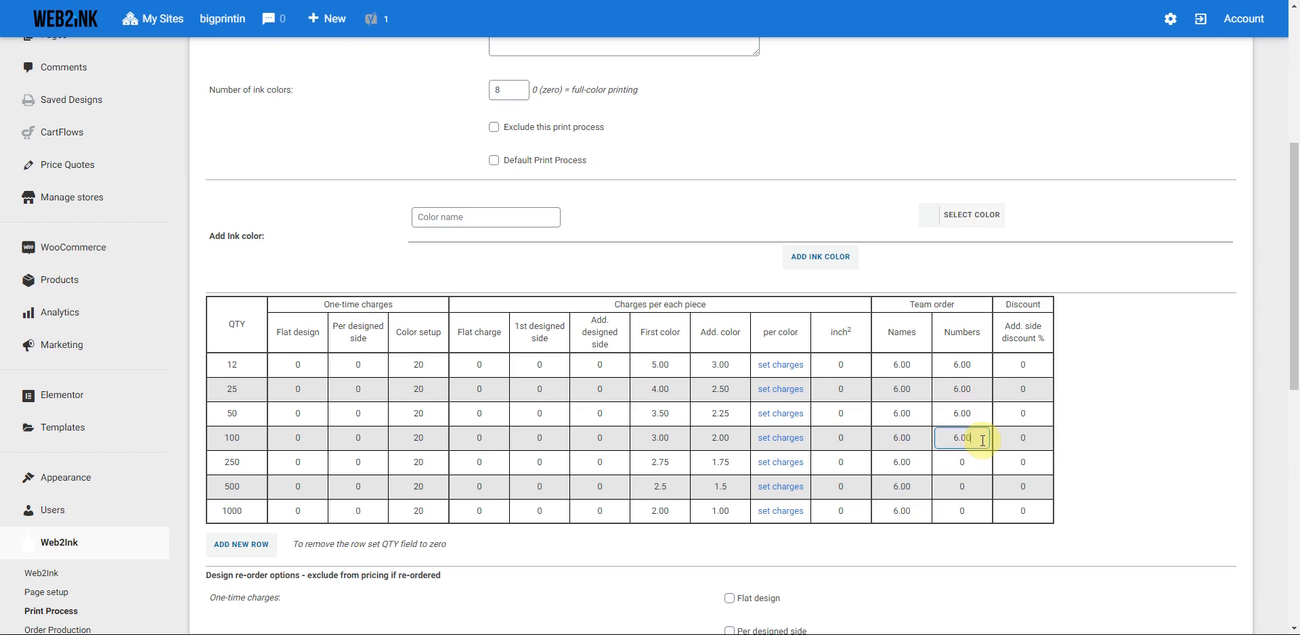
pyautogui.click(979, 462)
pyautogui.write('6.00')
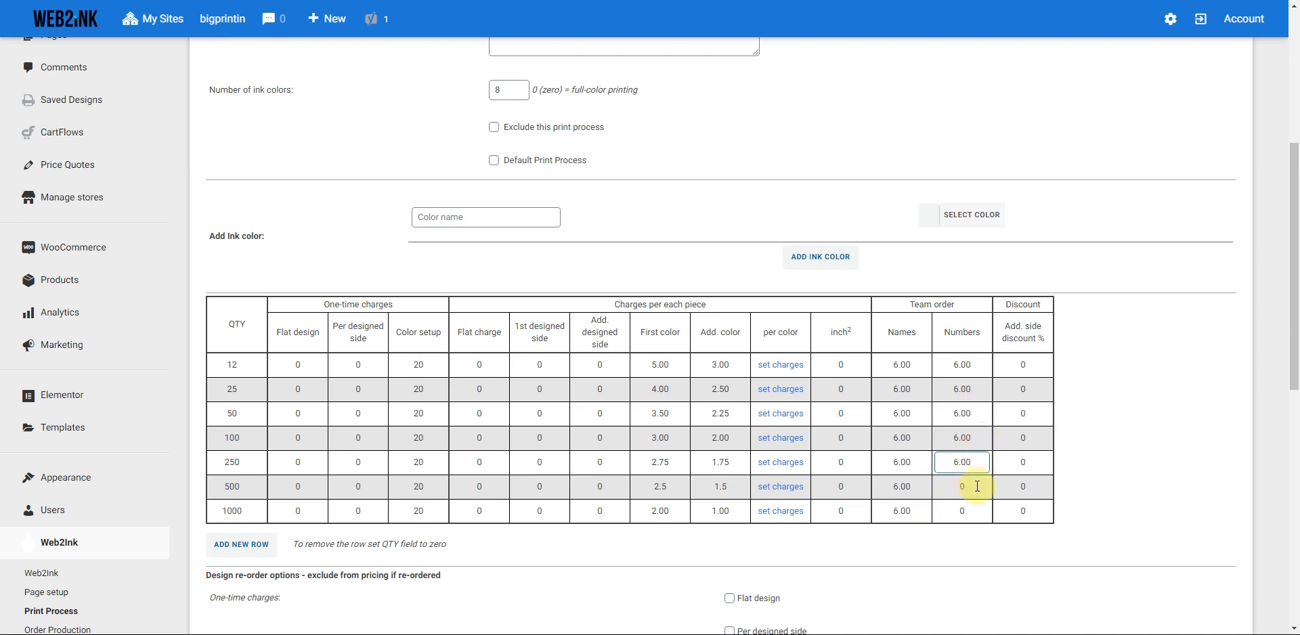
pyautogui.click(977, 486)
pyautogui.write('6.00')
pyautogui.click(983, 511)
pyautogui.write('6.00')
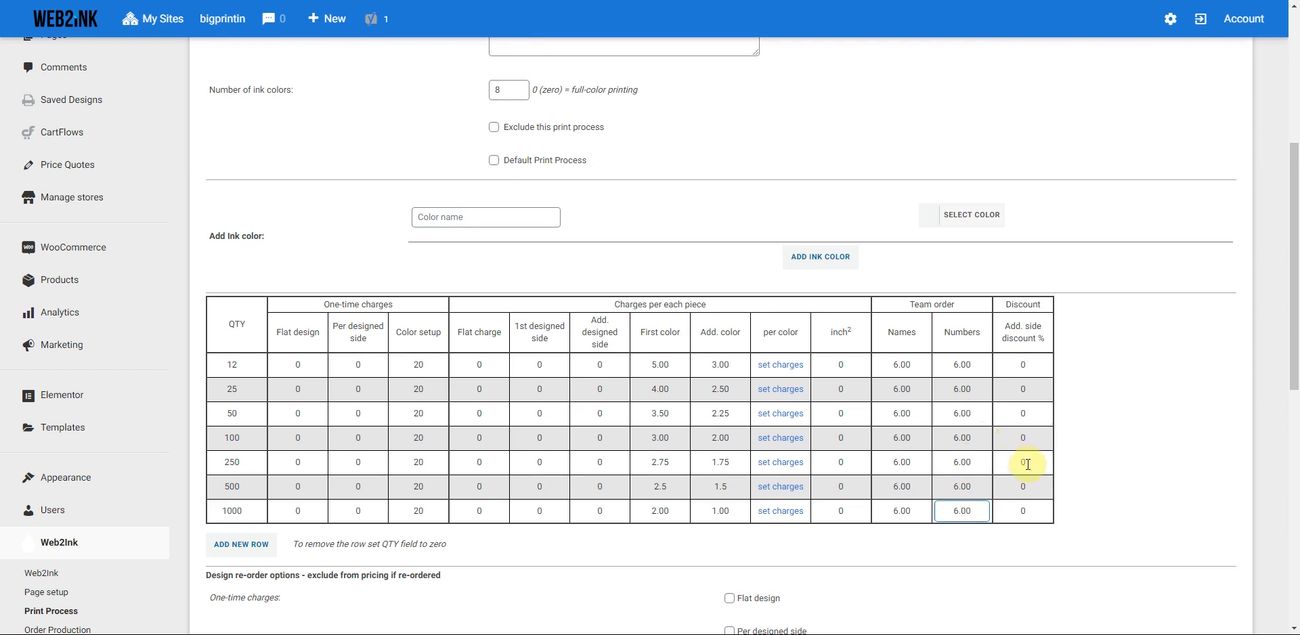
# - Submit the Screen Printing print process with its completed pricing table
pyautogui.click(1098, 453)
pyautogui.scroll(-2, 1099, 452)
pyautogui.scroll(6, 1098, 453)
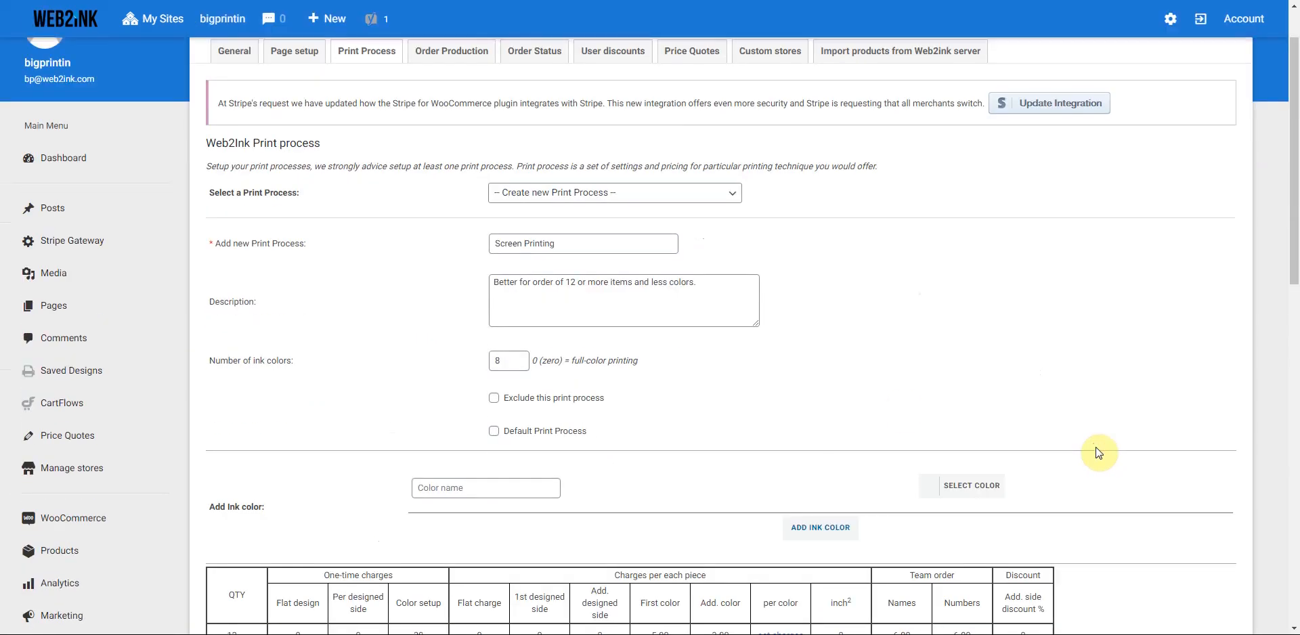
pyautogui.scroll(-8, 415, 343)
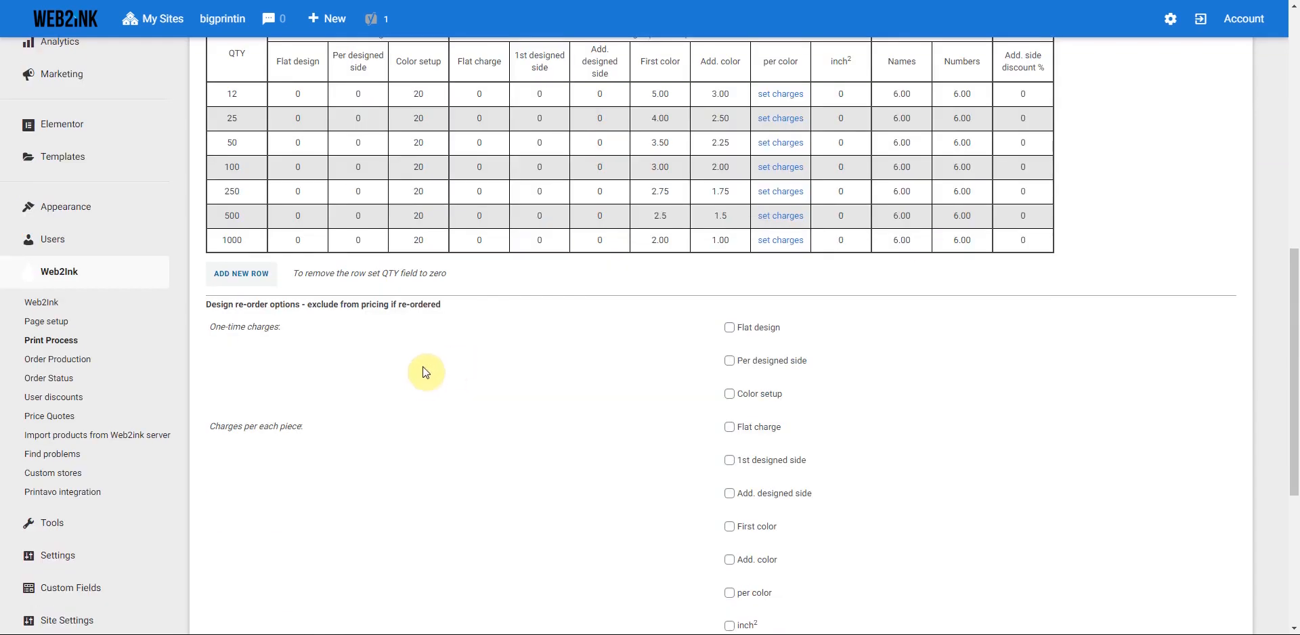
pyautogui.scroll(3, 424, 372)
pyautogui.scroll(-5, 406, 403)
pyautogui.scroll(-2, 224, 467)
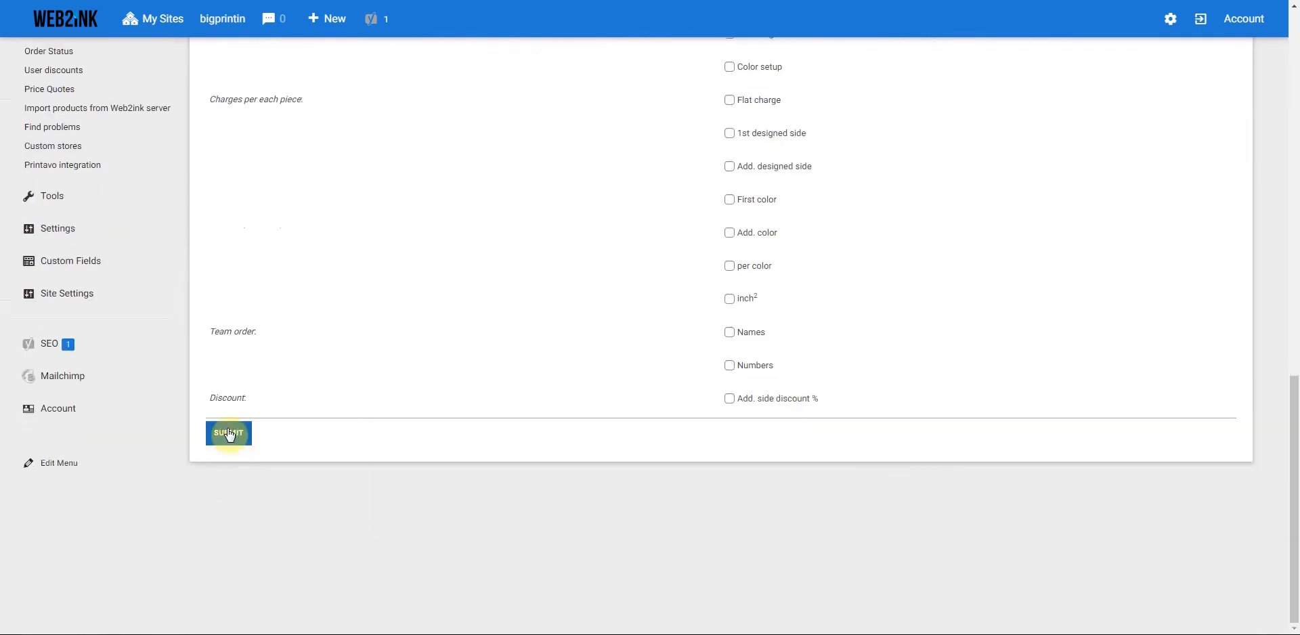
pyautogui.click(227, 429)
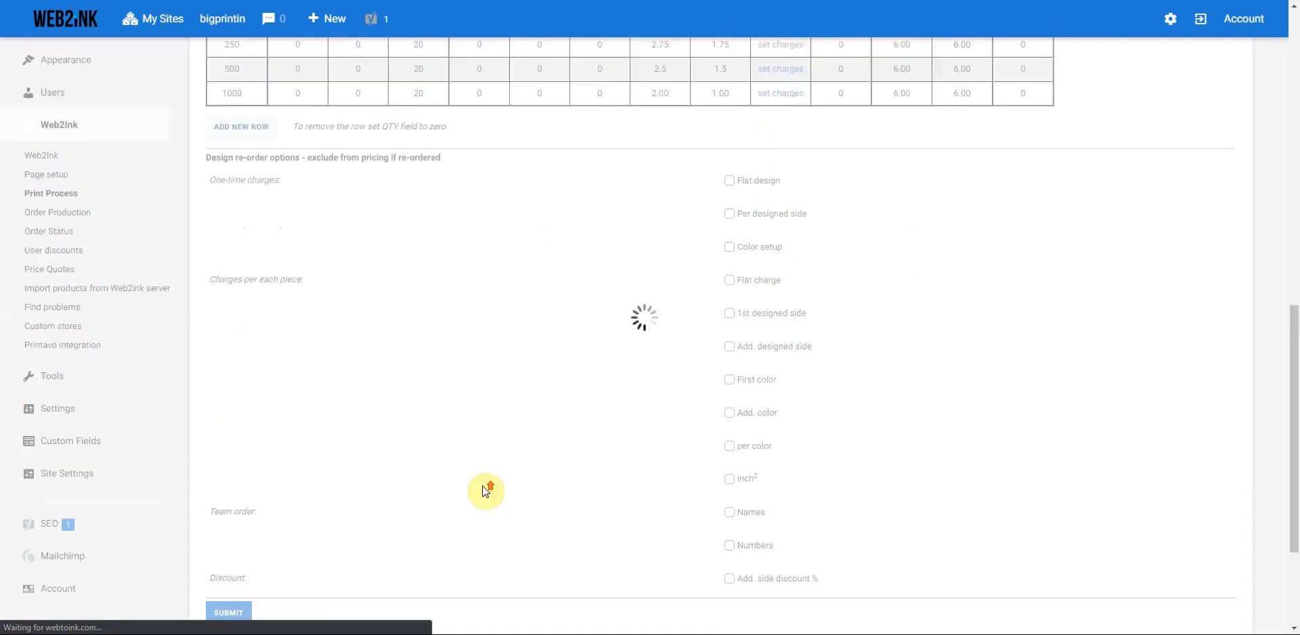
pyautogui.scroll(5, 482, 486)
pyautogui.scroll(10, 485, 491)
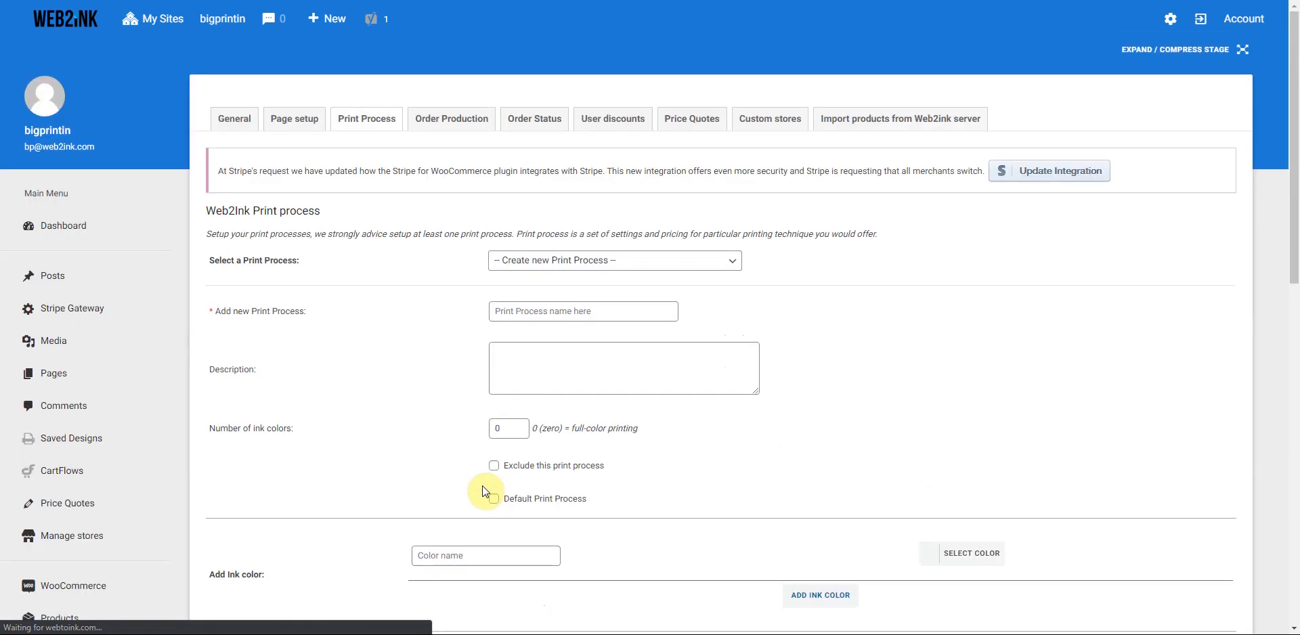
# - Create and submit a new print process named 'product price only'
pyautogui.click(732, 264)
pyautogui.click(702, 278)
pyautogui.click(545, 312)
pyautogui.write('pr')
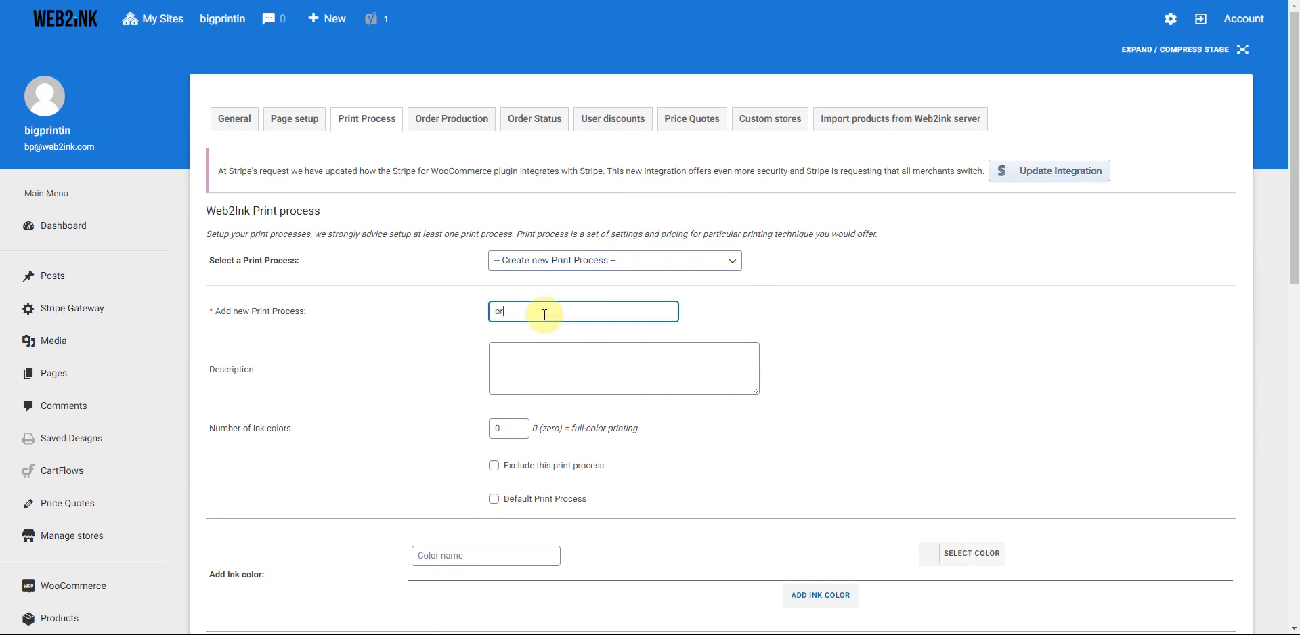
pyautogui.write('oduct price onl')
pyautogui.click(466, 352)
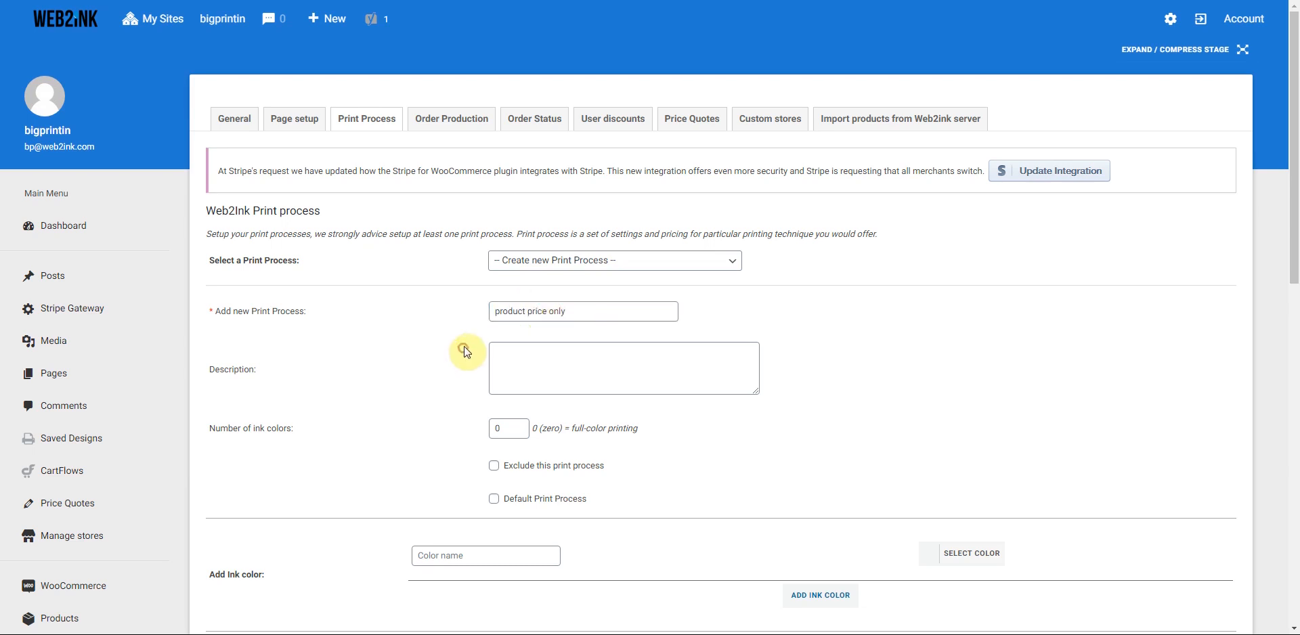
pyautogui.scroll(-2, 467, 352)
pyautogui.scroll(-9, 349, 440)
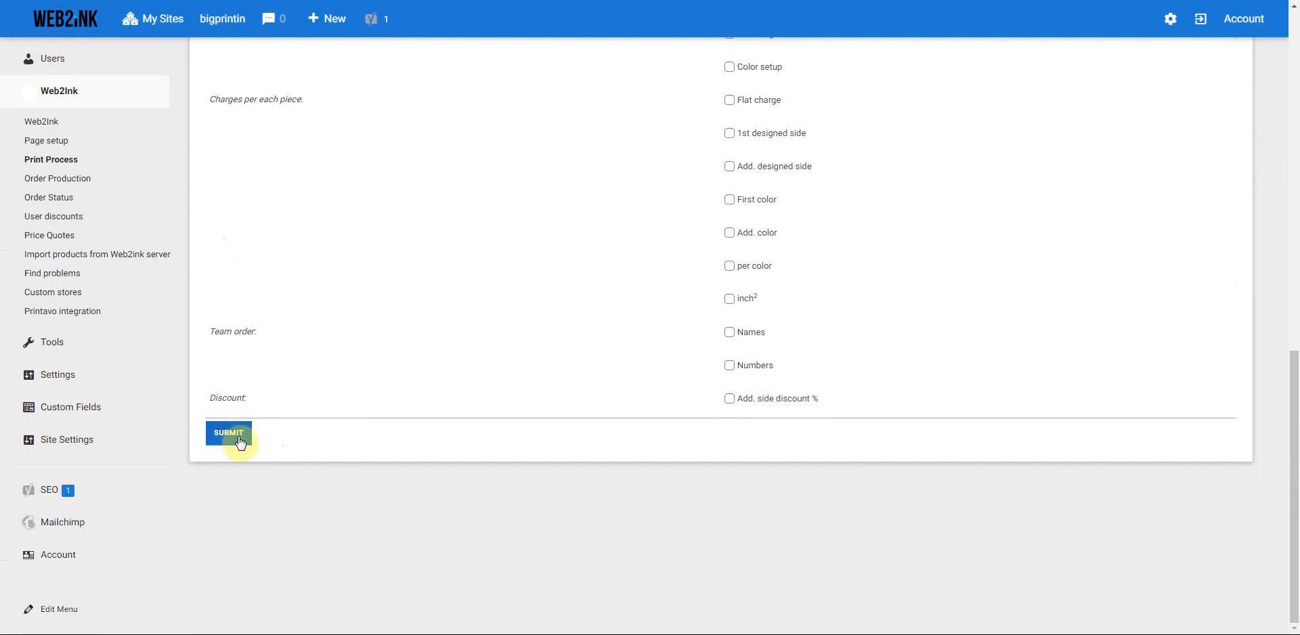
pyautogui.click(231, 438)
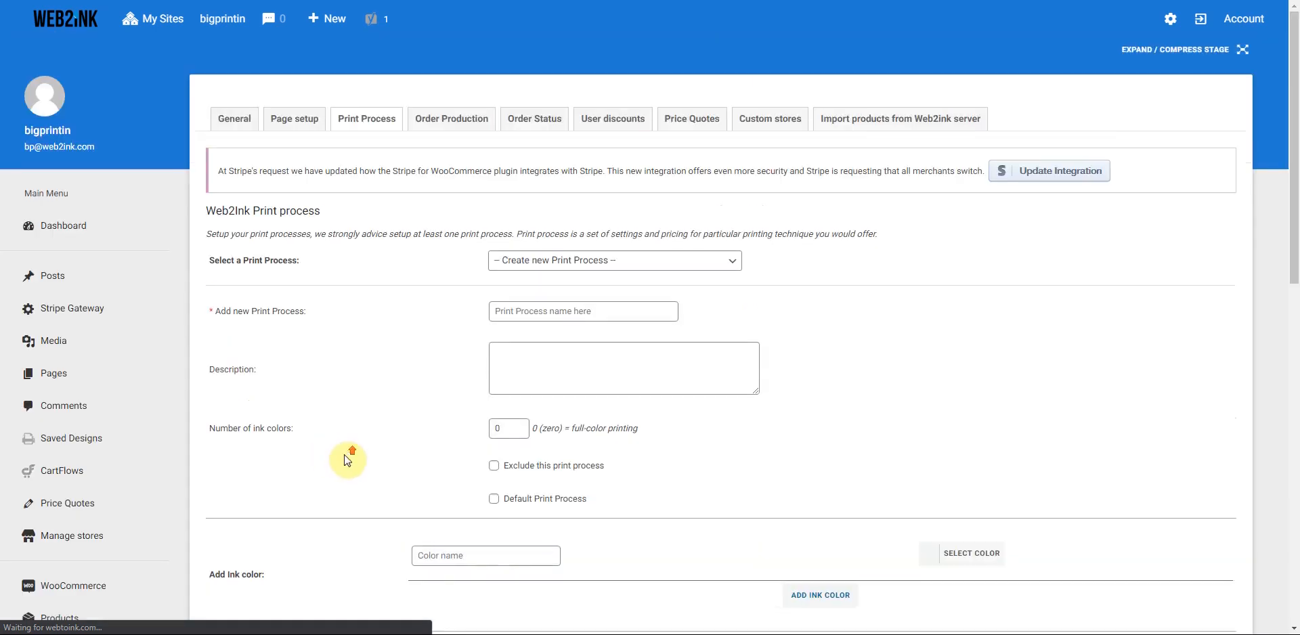
# - Name the process DTG, describe it 'Best for small order and colorfull designs', keeping 0 ink colors
pyautogui.click(517, 313)
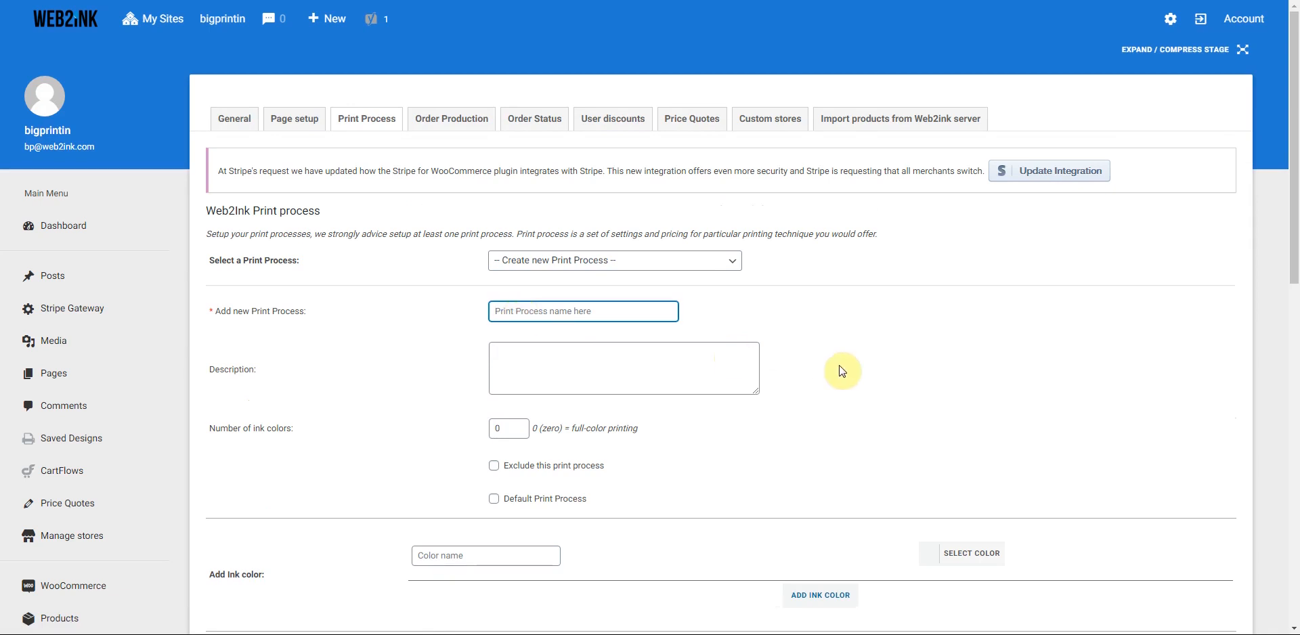
pyautogui.write('DTG')
pyautogui.scroll(-1, 839, 372)
pyautogui.click(513, 290)
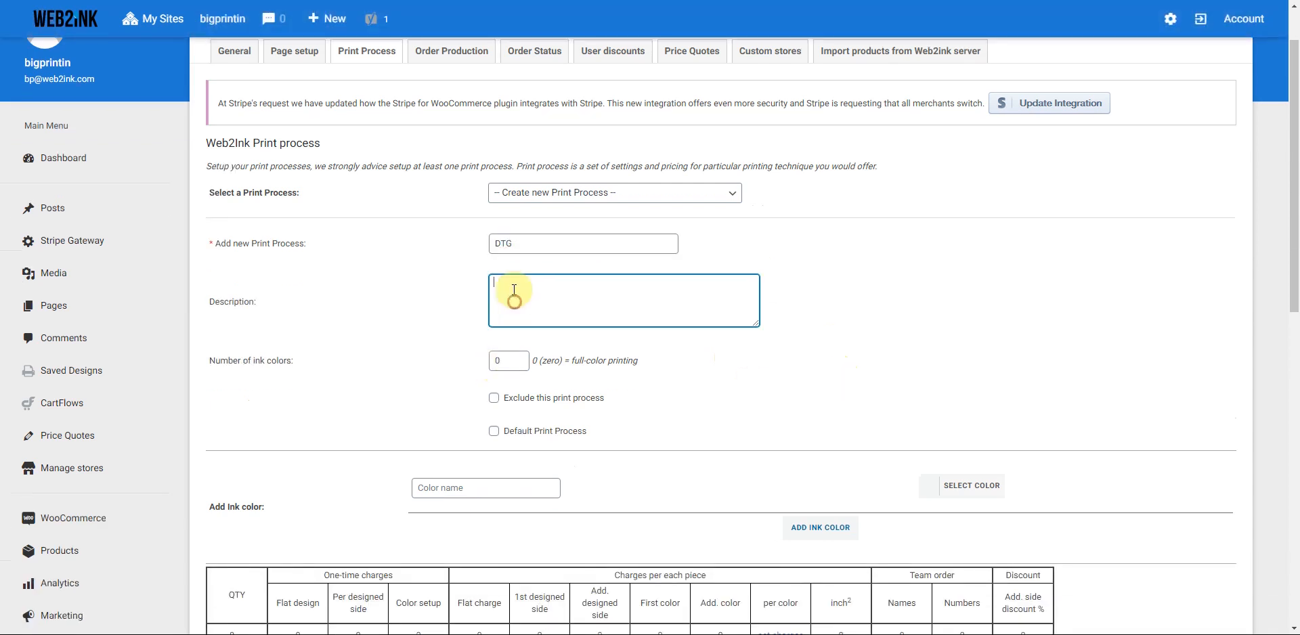
pyautogui.write('Best for small order and colorfull designs.')
pyautogui.click(444, 362)
pyautogui.click(499, 360)
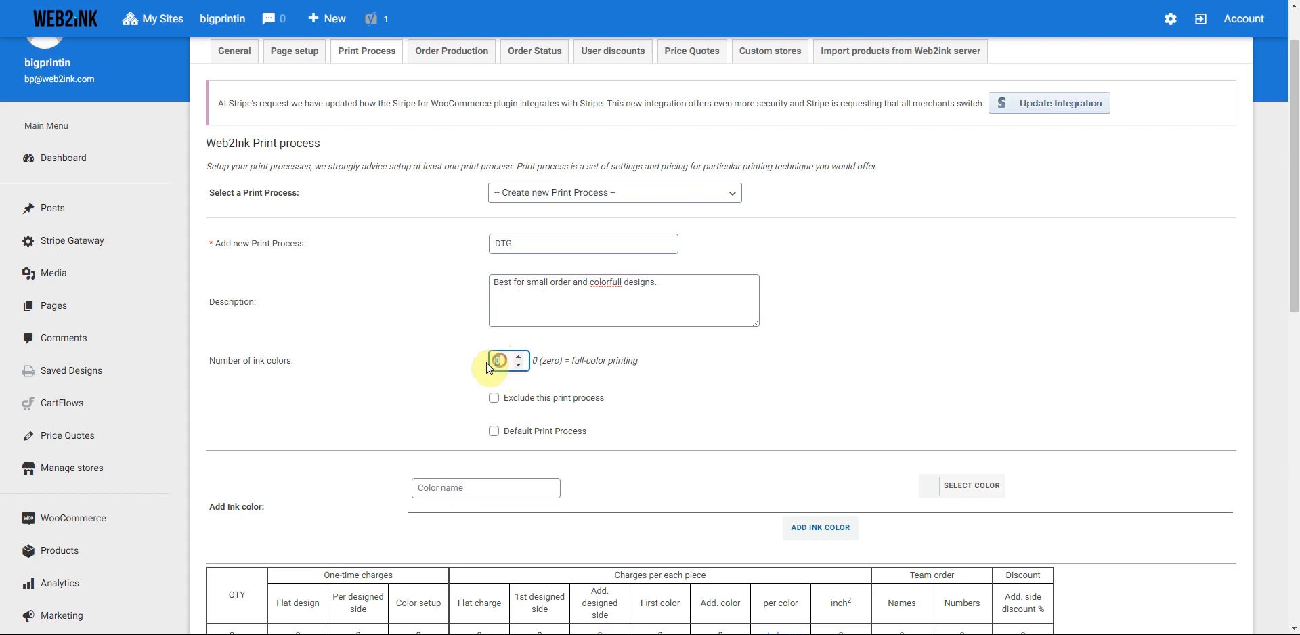
pyautogui.click(466, 376)
pyautogui.scroll(-4, 429, 406)
# - Add two pricing rows and set the DTG quantity tiers to 1, 12 and 50
pyautogui.click(235, 366)
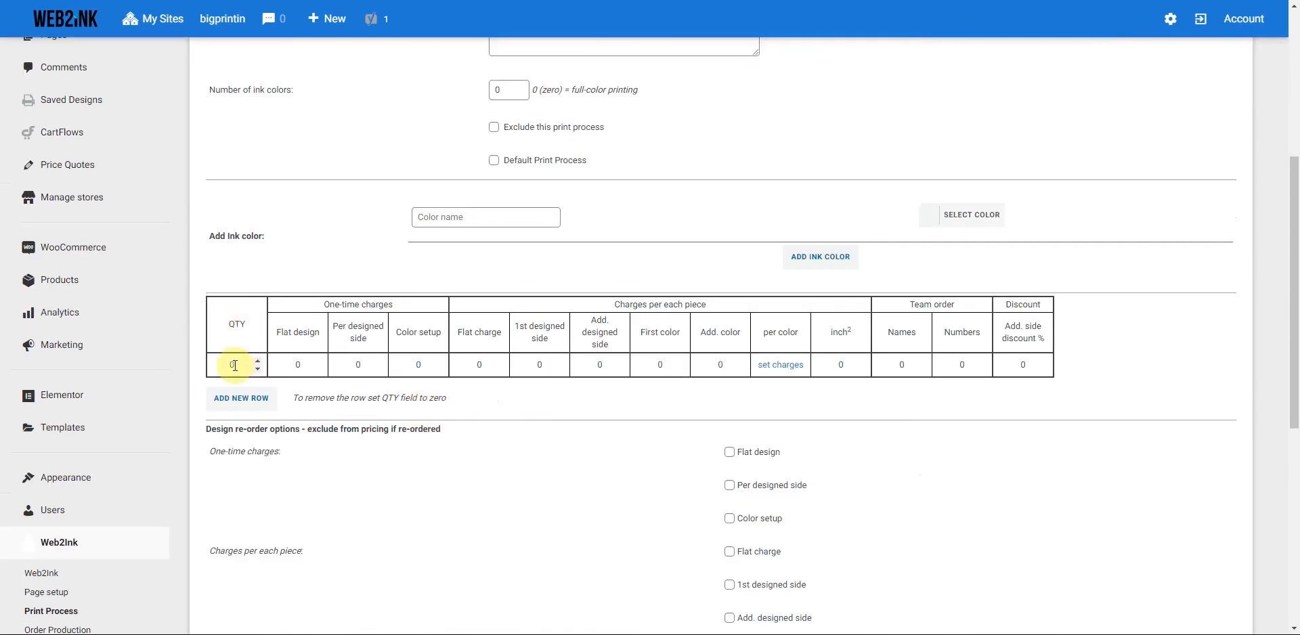
pyautogui.click(240, 398)
pyautogui.click(241, 427)
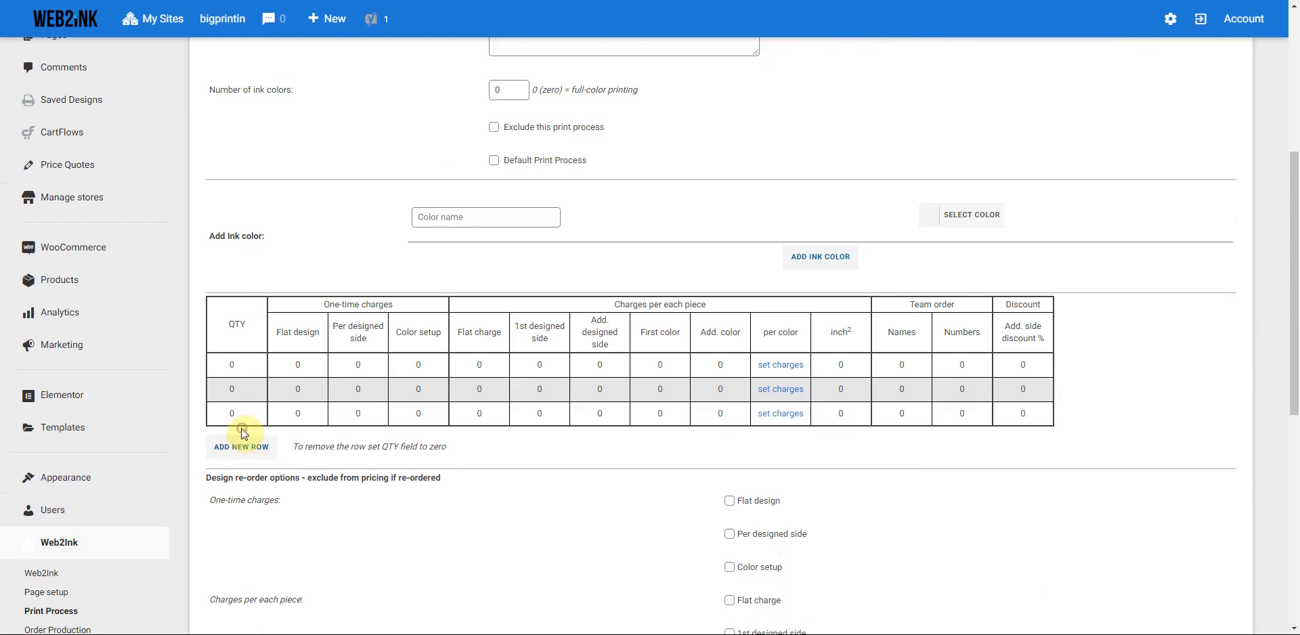
pyautogui.doubleClick(224, 366)
pyautogui.write('1')
pyautogui.doubleClick(220, 392)
pyautogui.write('12')
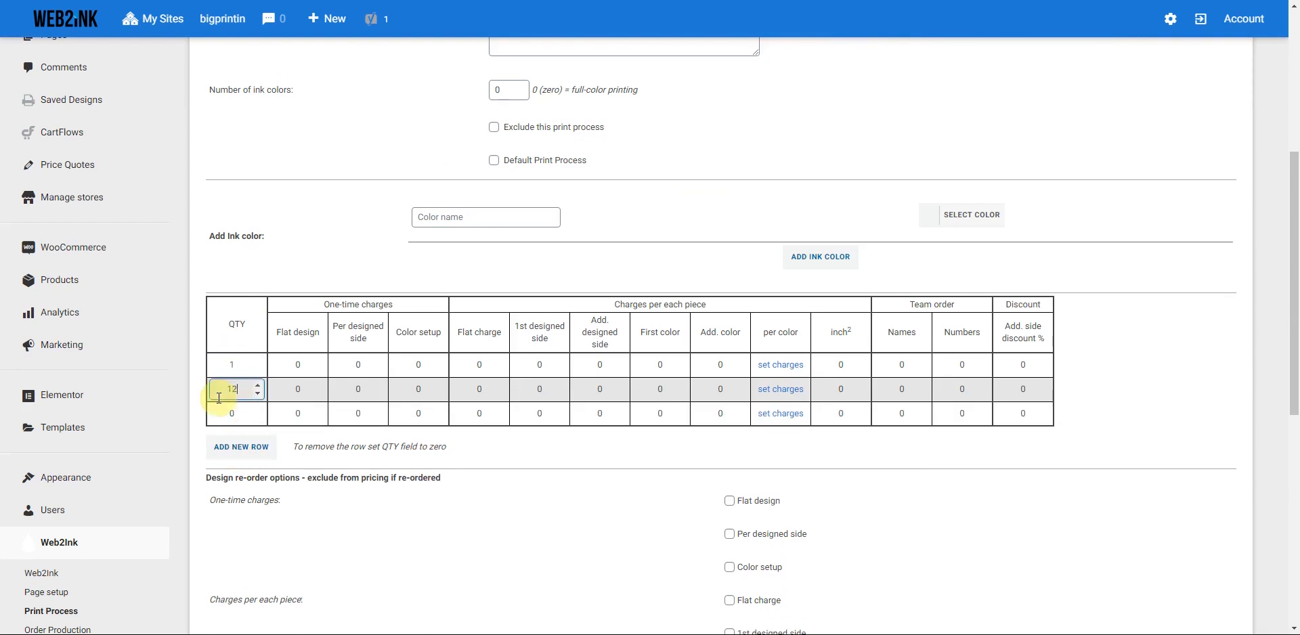
pyautogui.doubleClick(238, 414)
pyautogui.write('50')
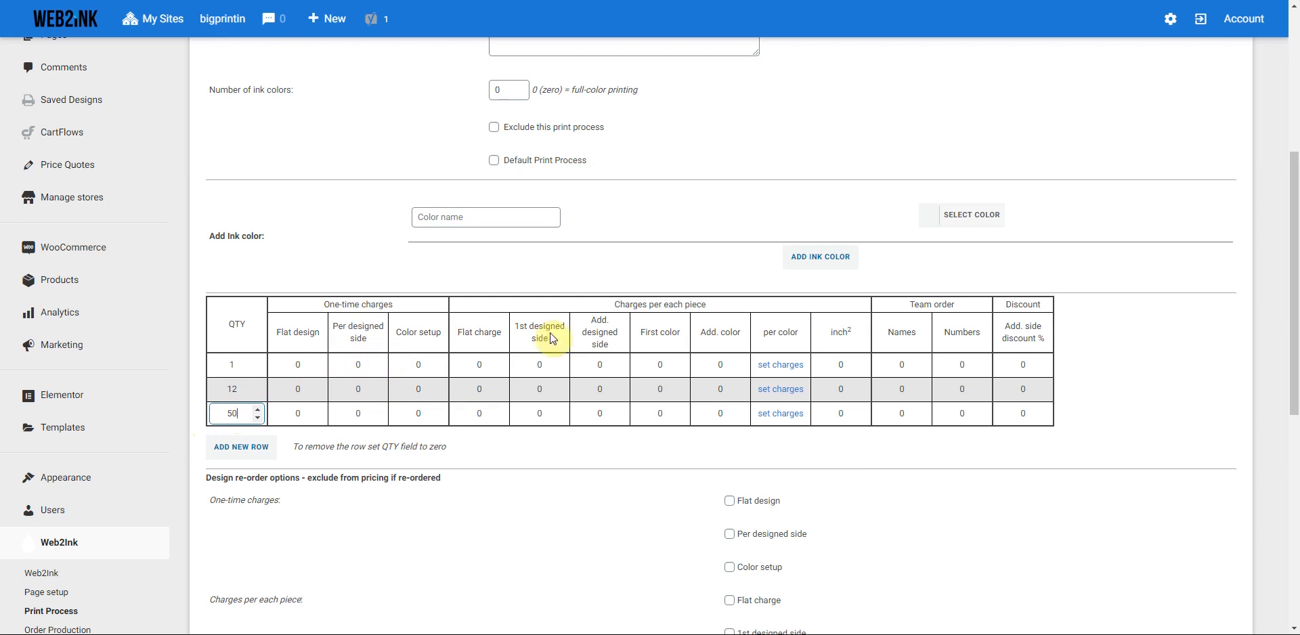
# - Set the 1st designed side charges to 7.00, 6.00 and 5.00
pyautogui.click(536, 367)
pyautogui.doubleClick(536, 367)
pyautogui.write('7.00')
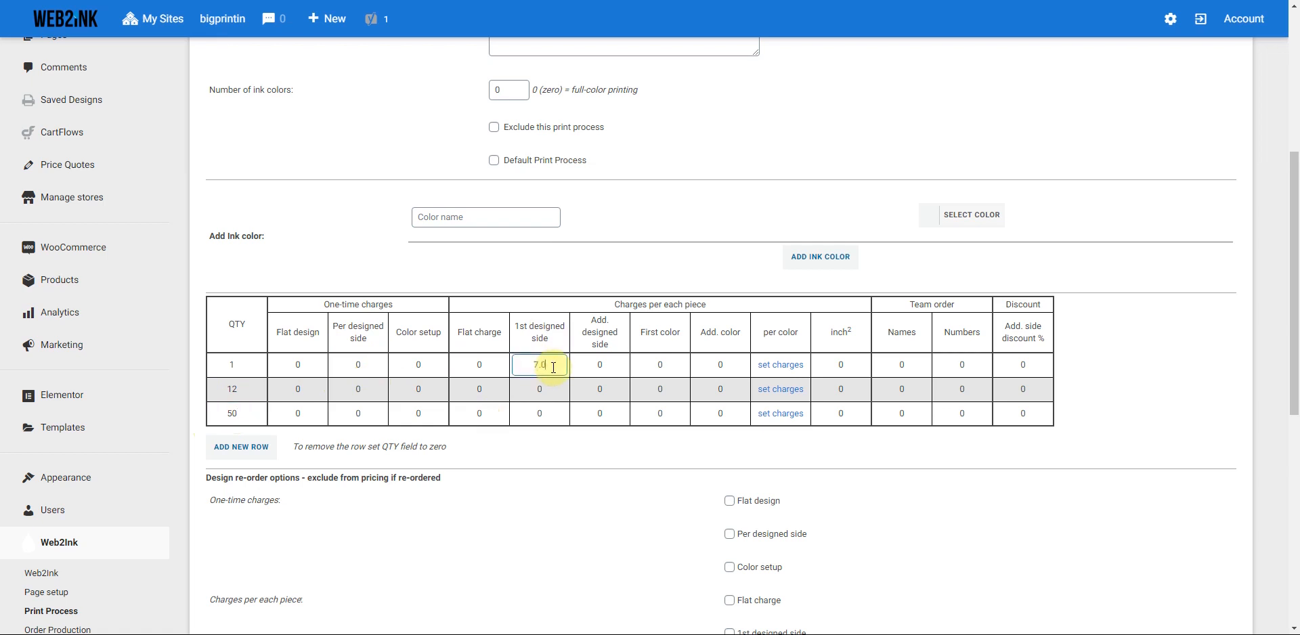
pyautogui.click(555, 390)
pyautogui.doubleClick(559, 393)
pyautogui.write('6.00')
pyautogui.click(536, 413)
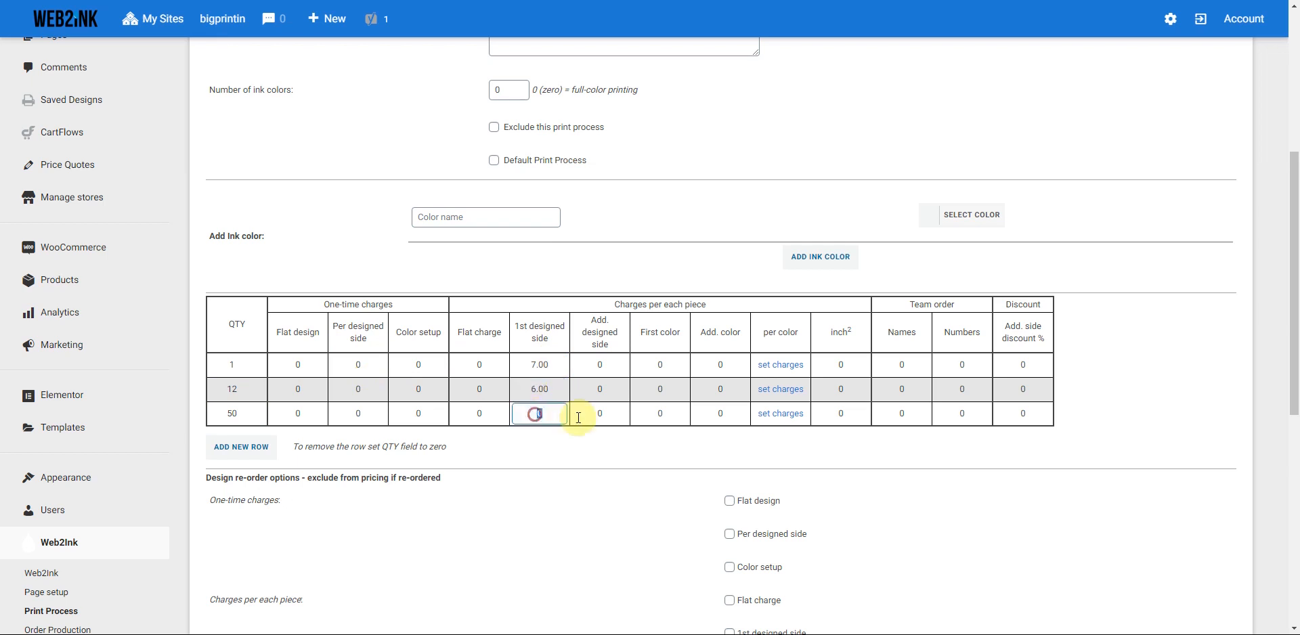
pyautogui.write('5.00')
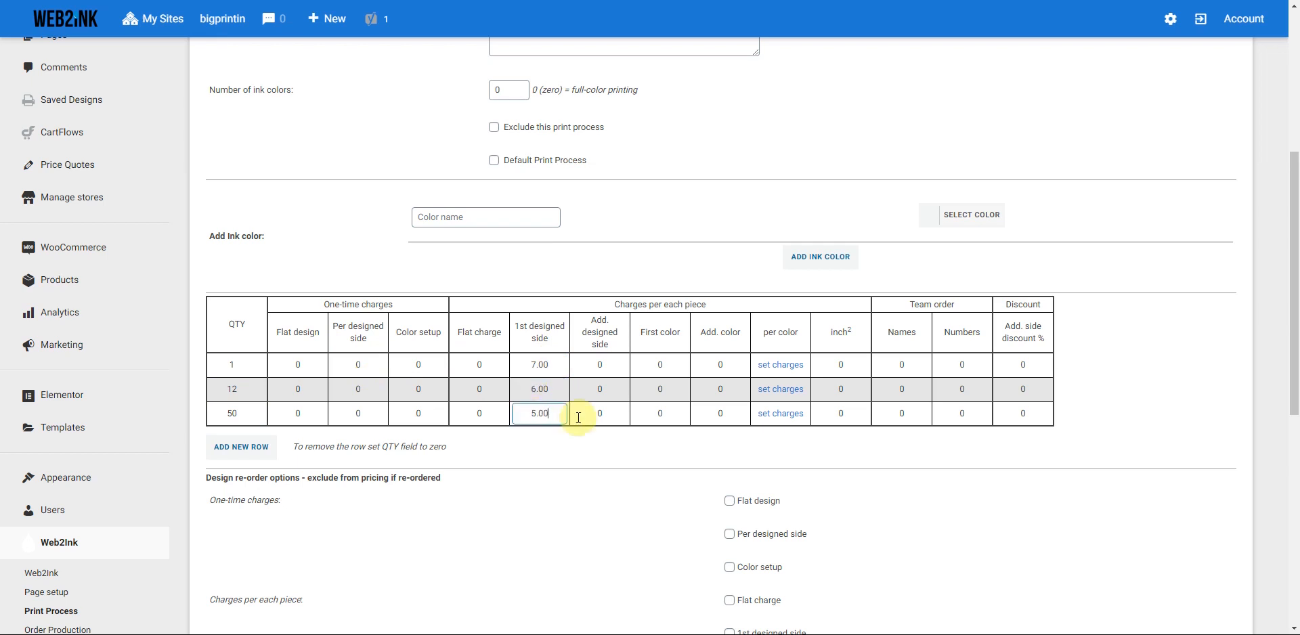
# - Set the additional designed side charges to 5.00, 4.00 and 3.00
pyautogui.click(594, 365)
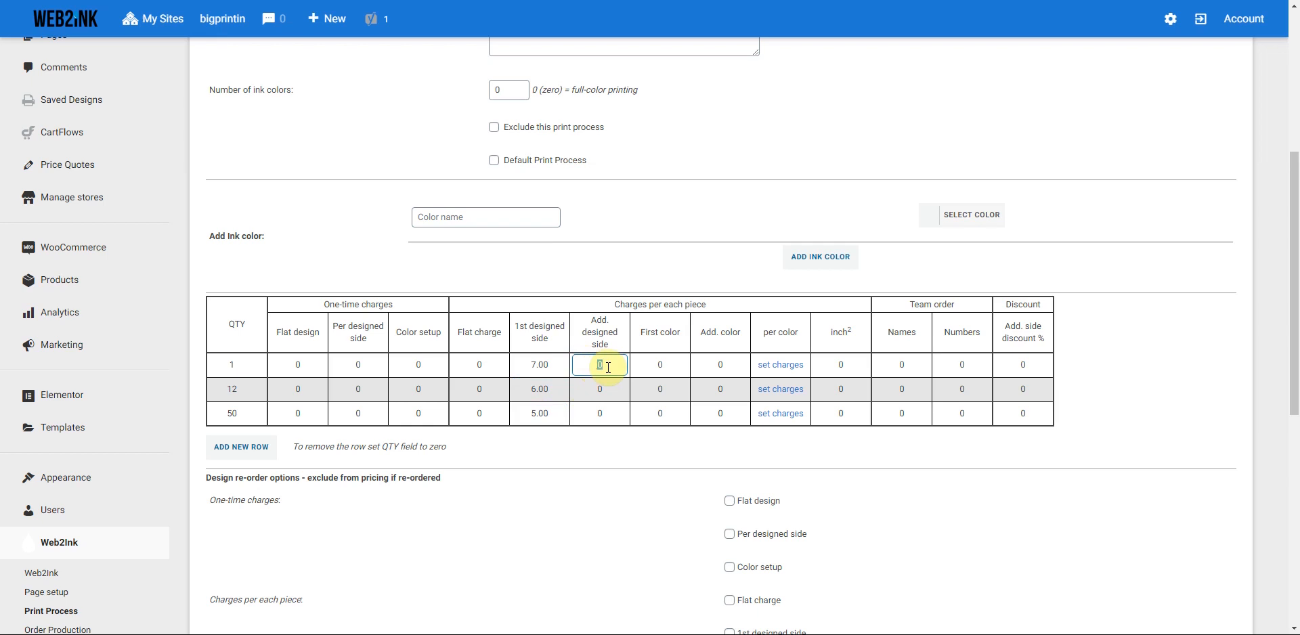
pyautogui.write('5.00')
pyautogui.click(609, 389)
pyautogui.write('4.00')
pyautogui.click(599, 412)
pyautogui.write('3')
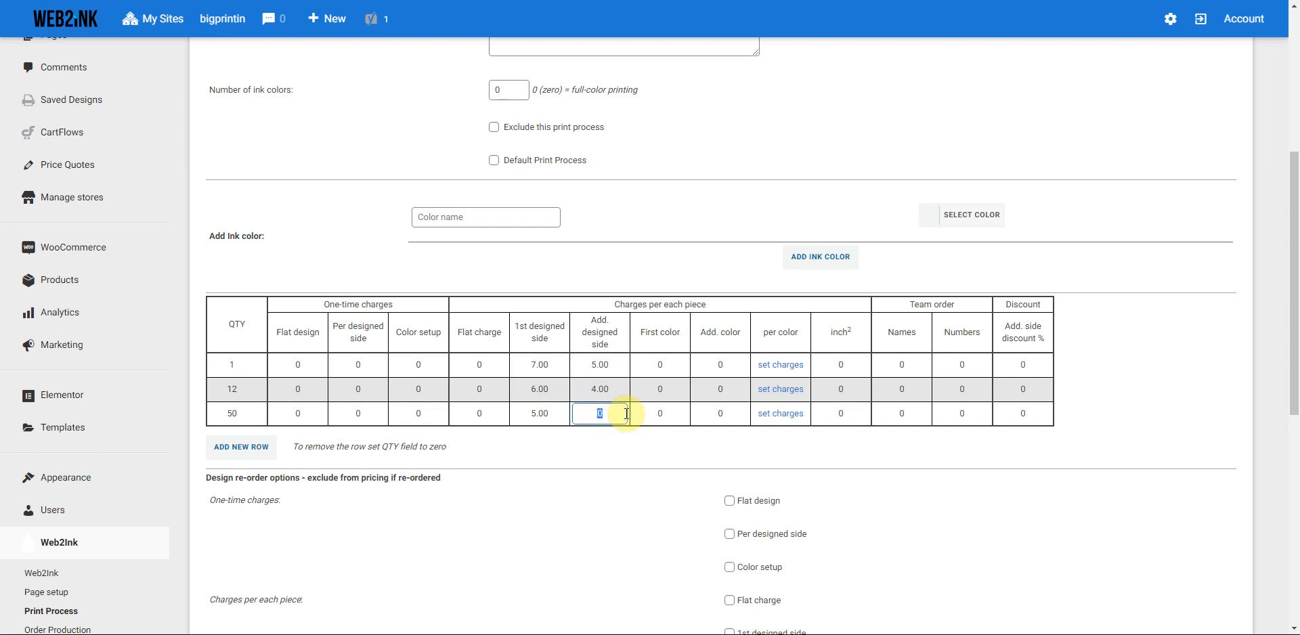
pyautogui.write('.00')
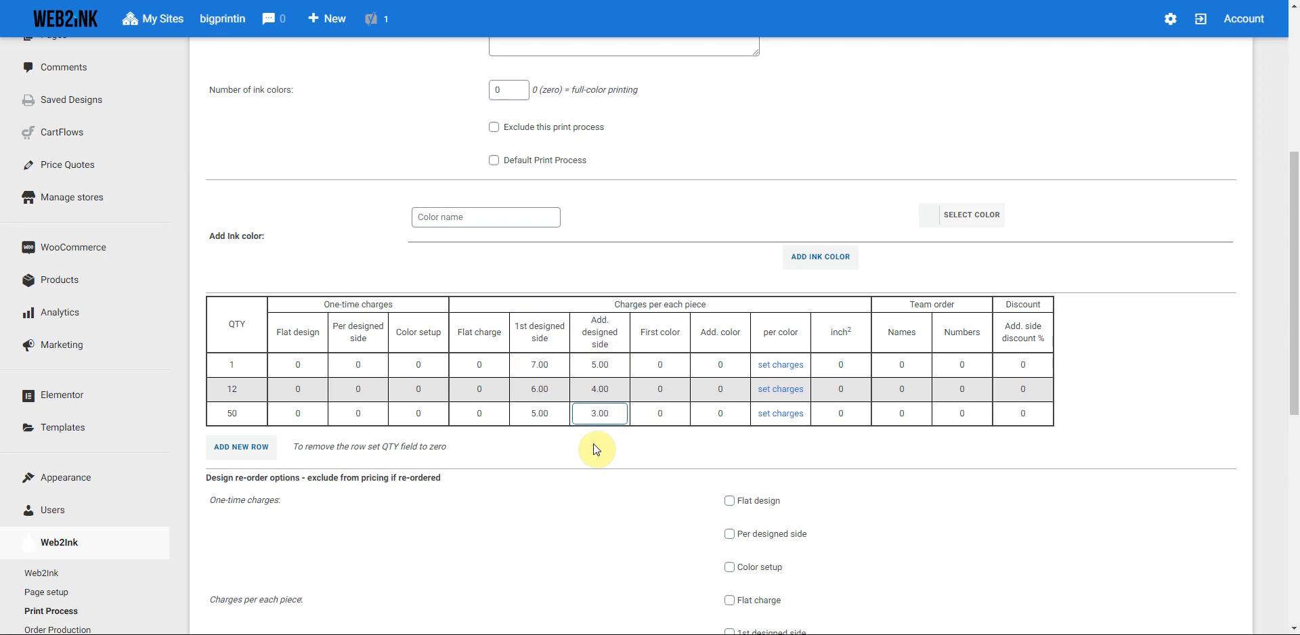
pyautogui.click(548, 366)
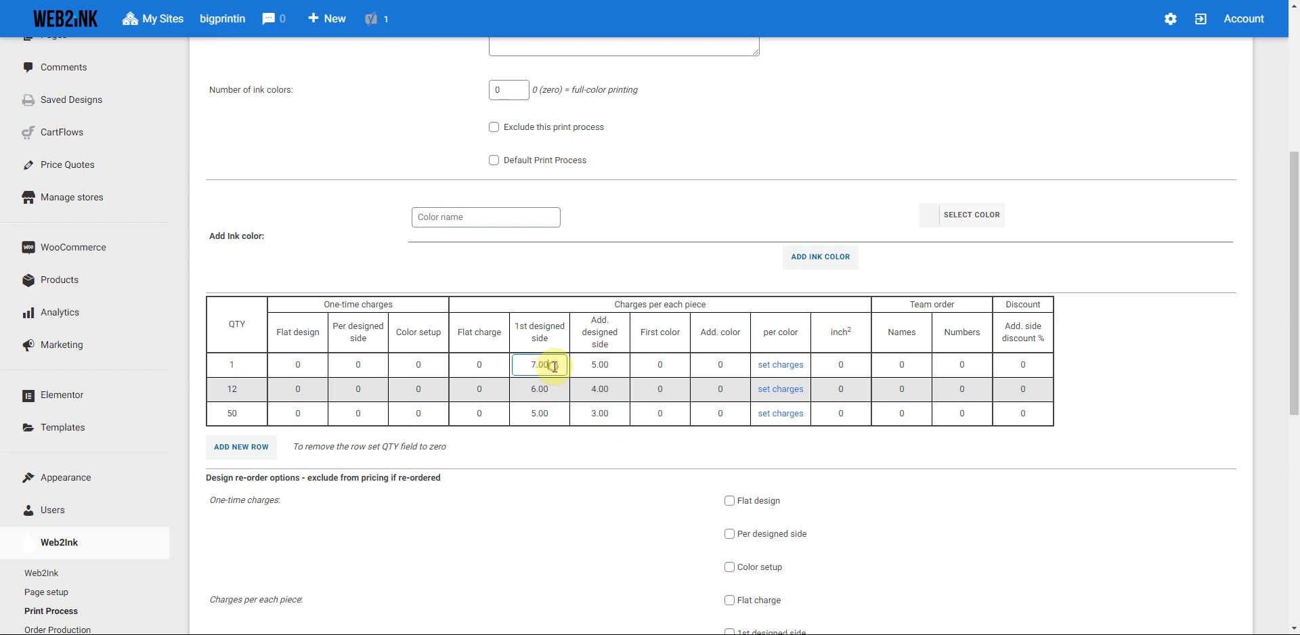
pyautogui.moveTo(530, 366); pyautogui.dragTo(551, 364)
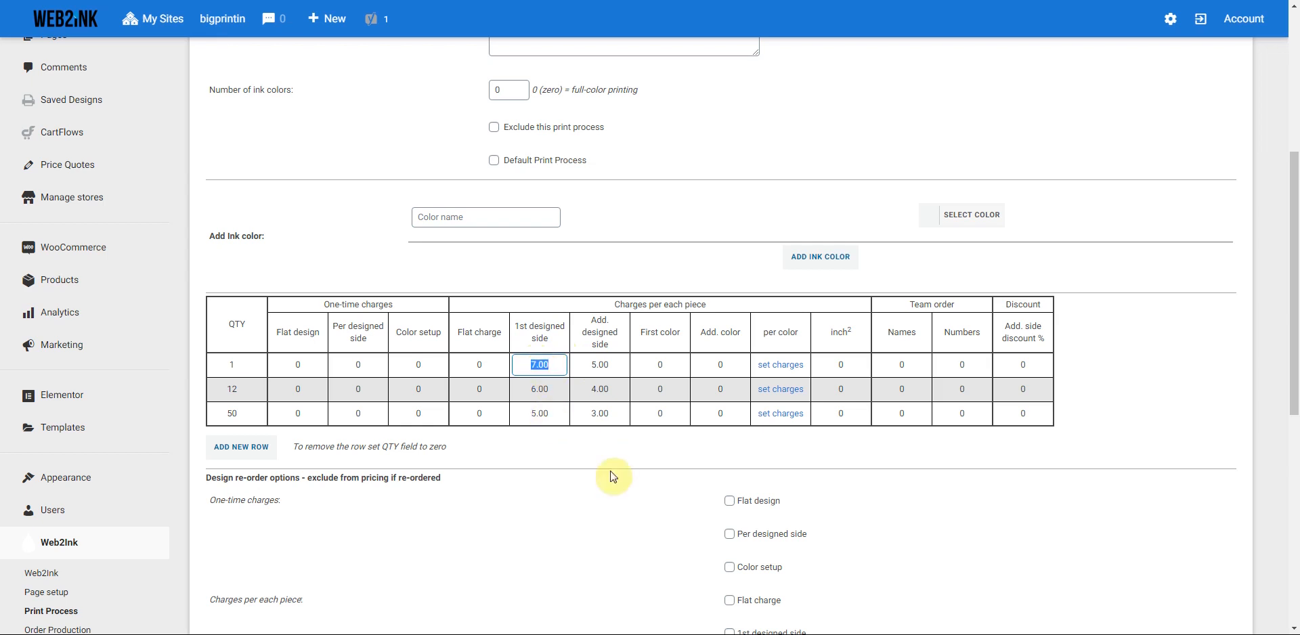
# - Submit the print process re-order pricing exclusions and move on to the Order Production settings
pyautogui.scroll(-5, 574, 451)
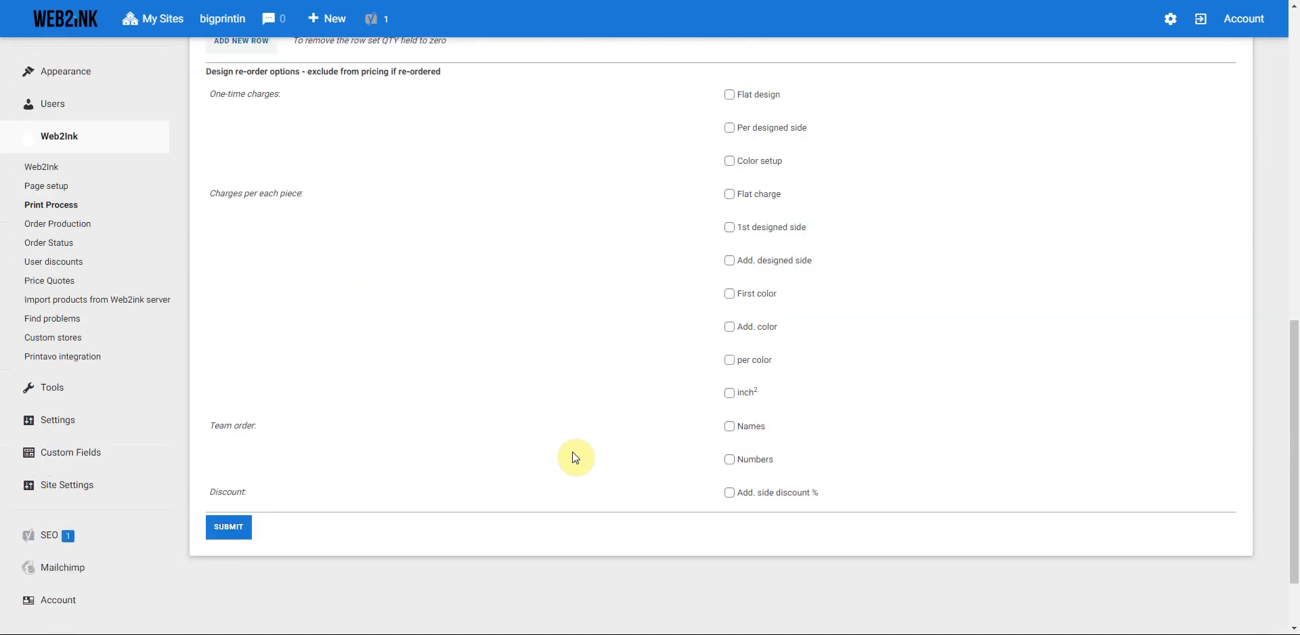
pyautogui.click(227, 528)
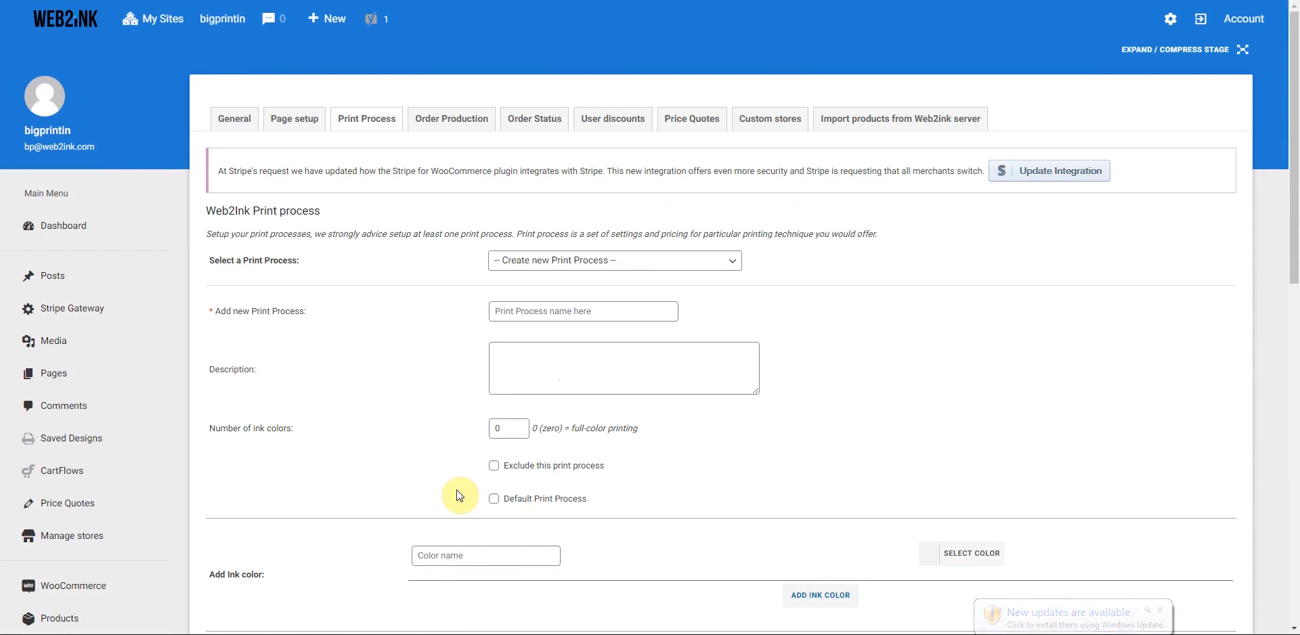
pyautogui.click(733, 261)
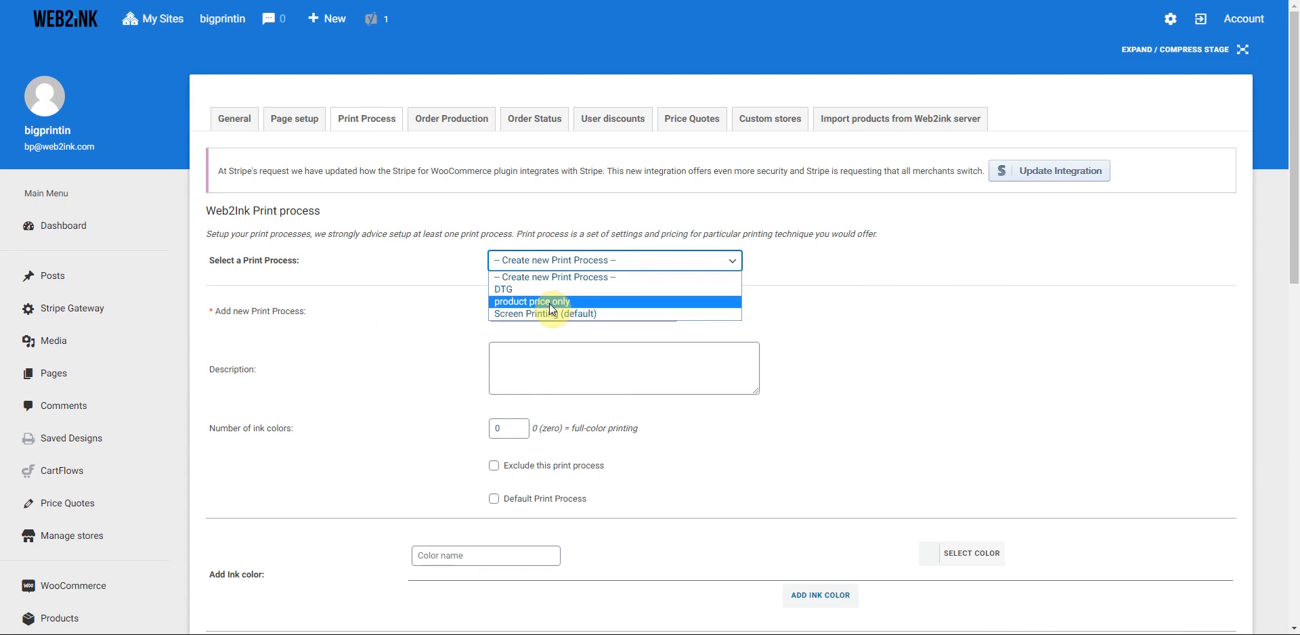
pyautogui.click(440, 320)
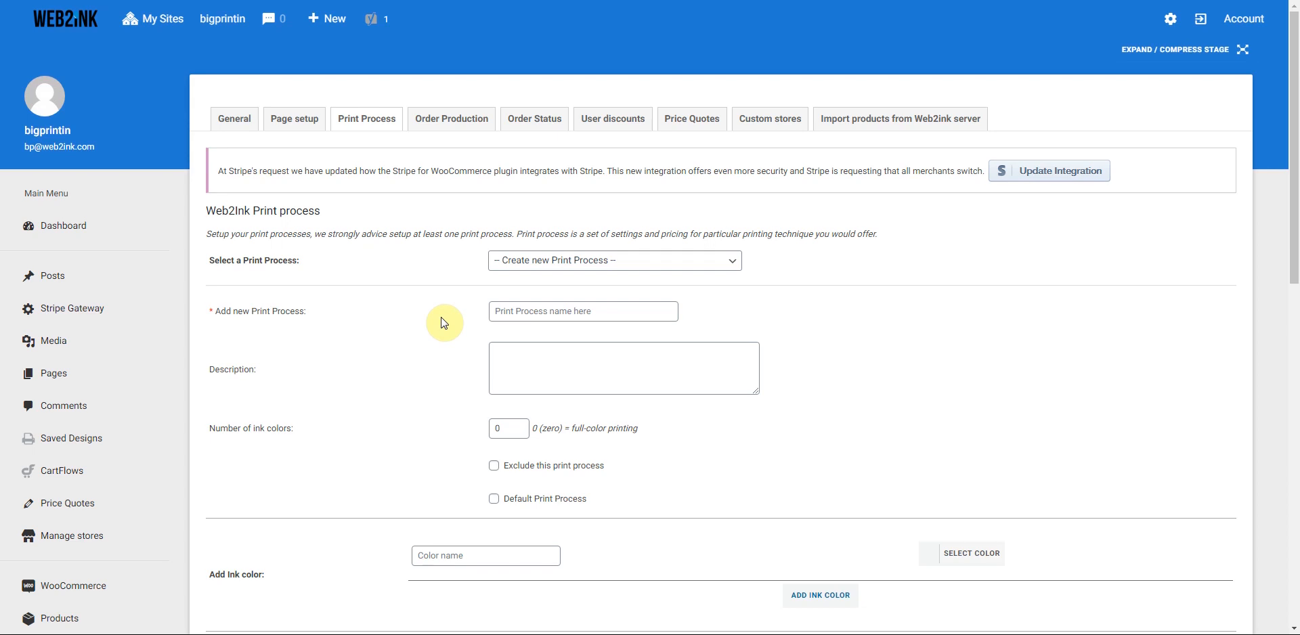
pyautogui.click(450, 122)
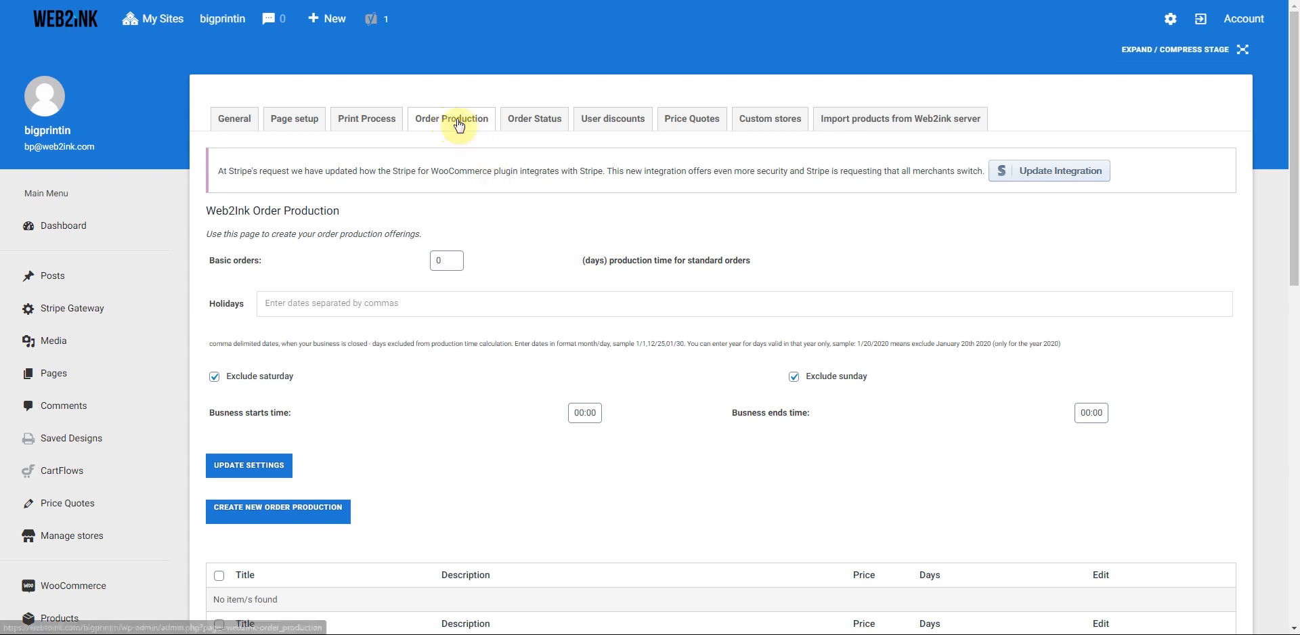
# - Set basic orders to 7 production days
pyautogui.scroll(-1, 504, 233)
pyautogui.doubleClick(434, 192)
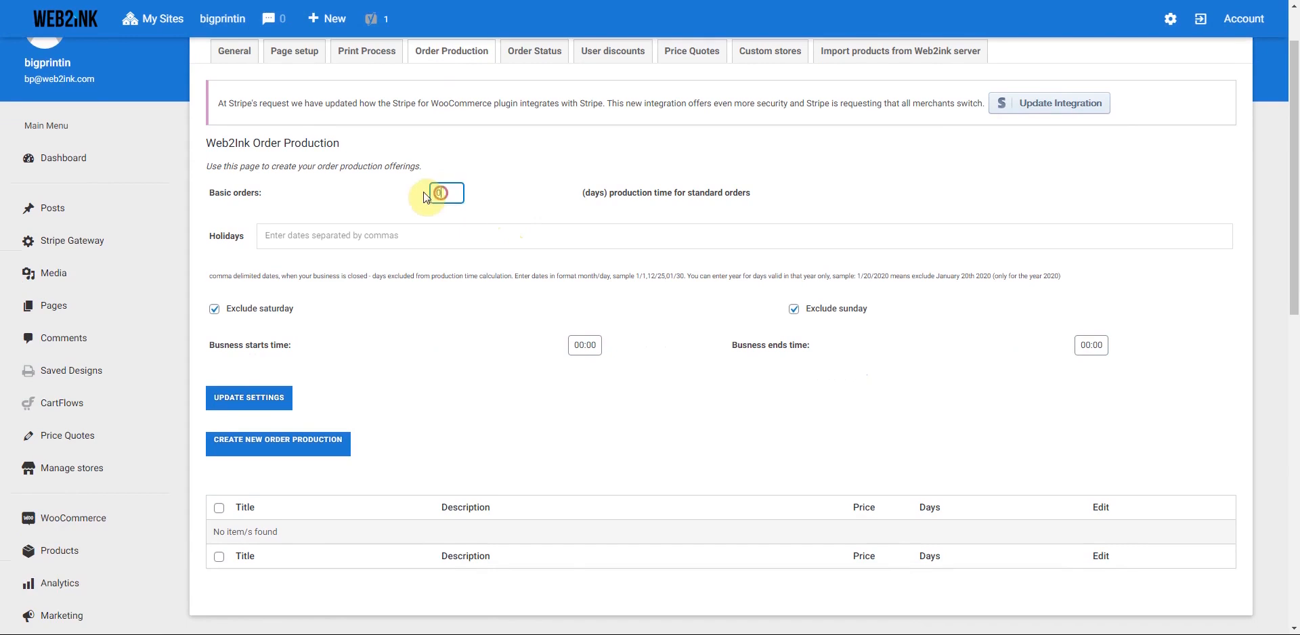
pyautogui.write('7')
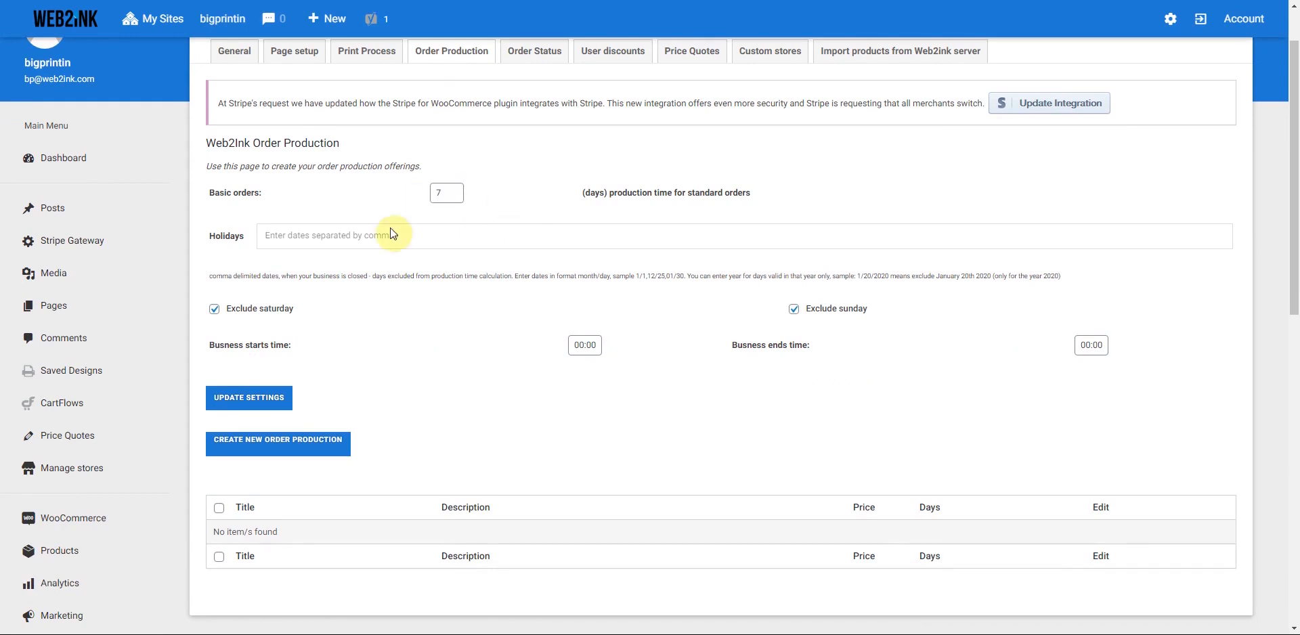
# - Add the holidays 12/25, 01/01 and 07/04 as excluded dates
pyautogui.click(291, 237)
pyautogui.write('1')
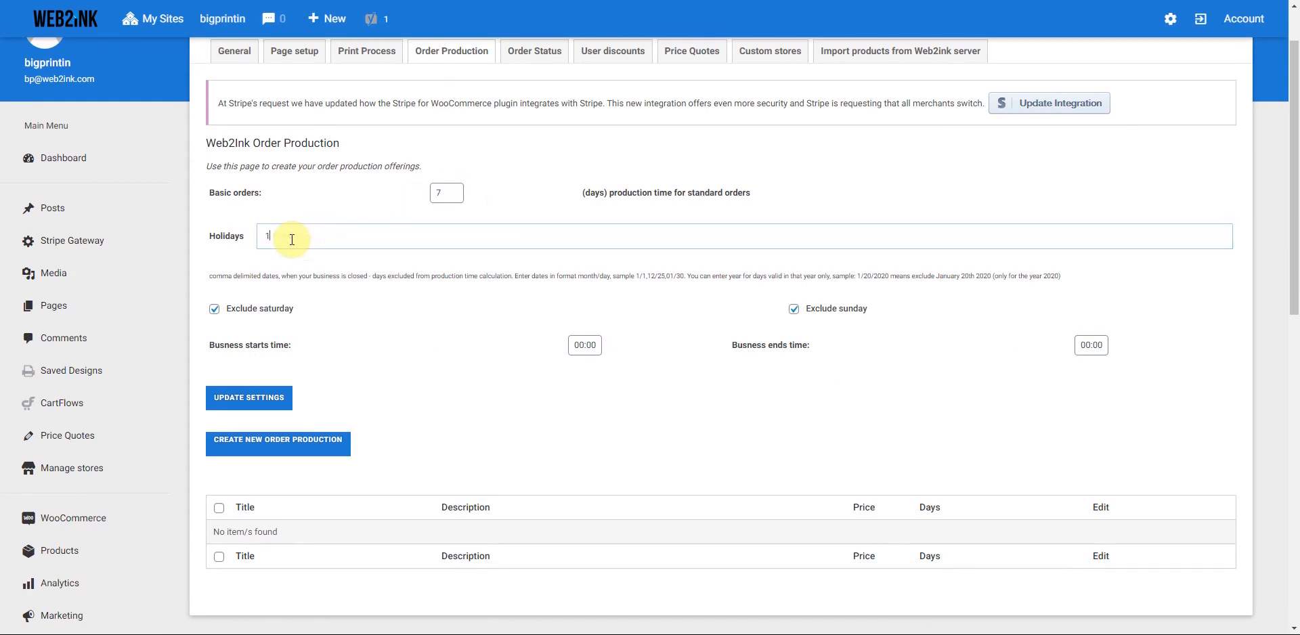
pyautogui.write('2/25,1/1,')
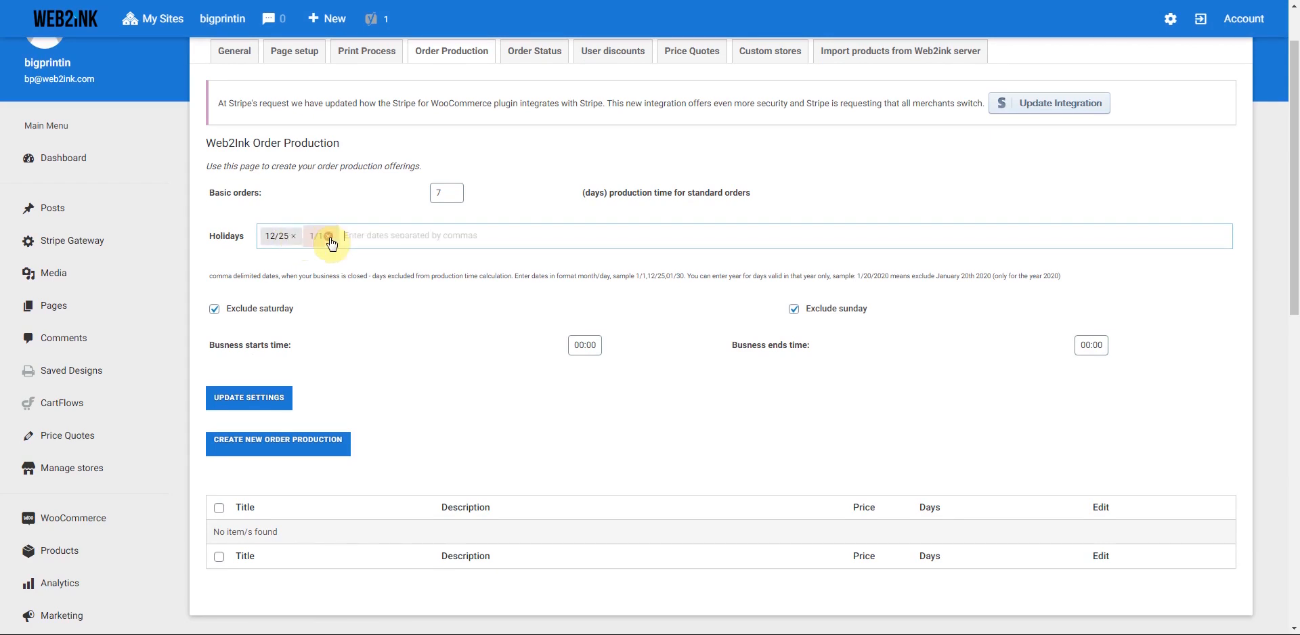
pyautogui.click(330, 236)
pyautogui.write('01/')
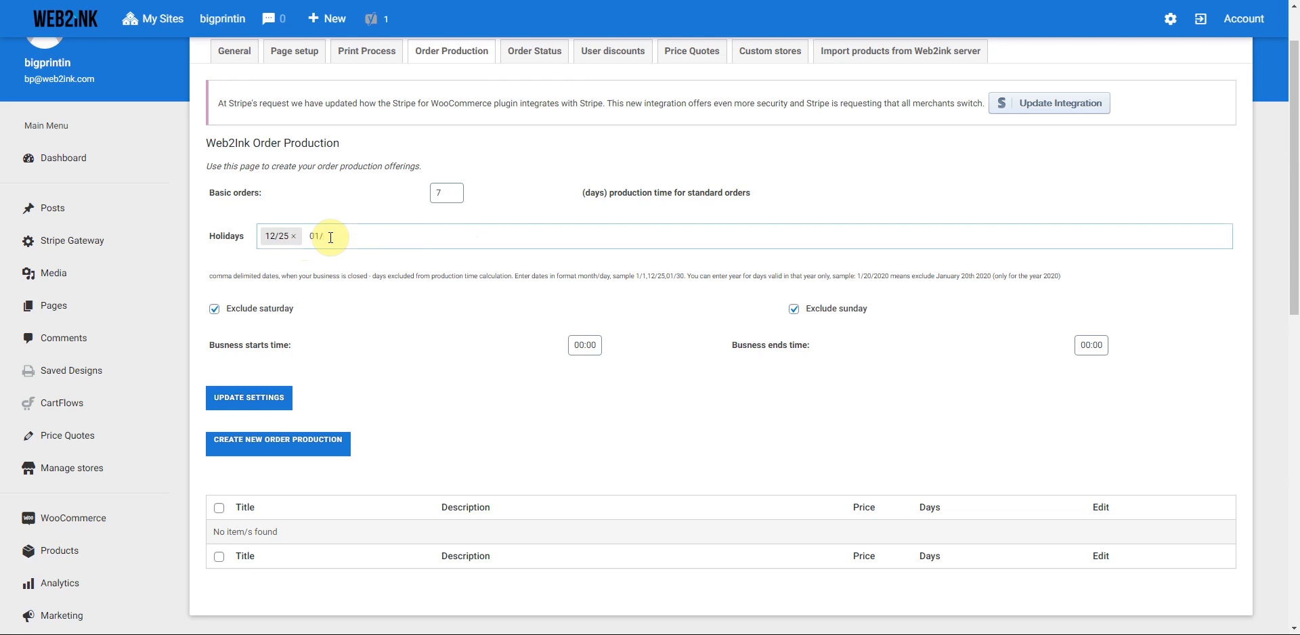
pyautogui.write(',')
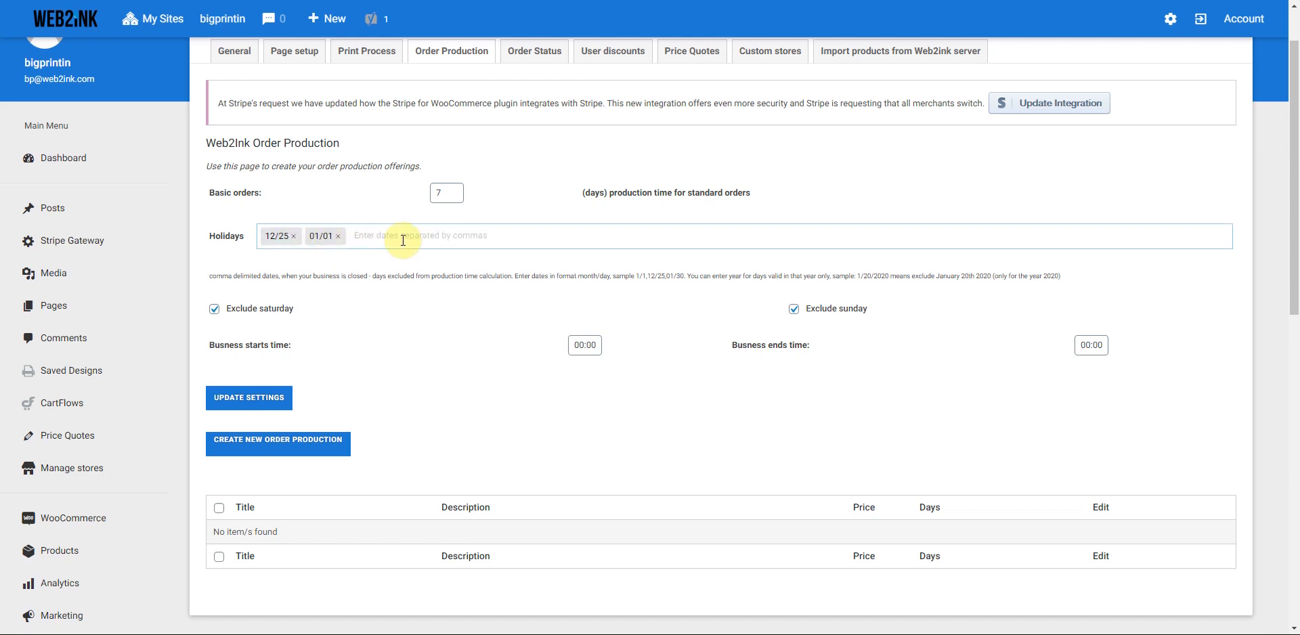
pyautogui.write('7/4')
pyautogui.press('BackSpace')
pyautogui.write('0/04')
pyautogui.press('BackSpace')
pyautogui.press('BackSpace')
pyautogui.write('7/04')
pyautogui.press('Return')
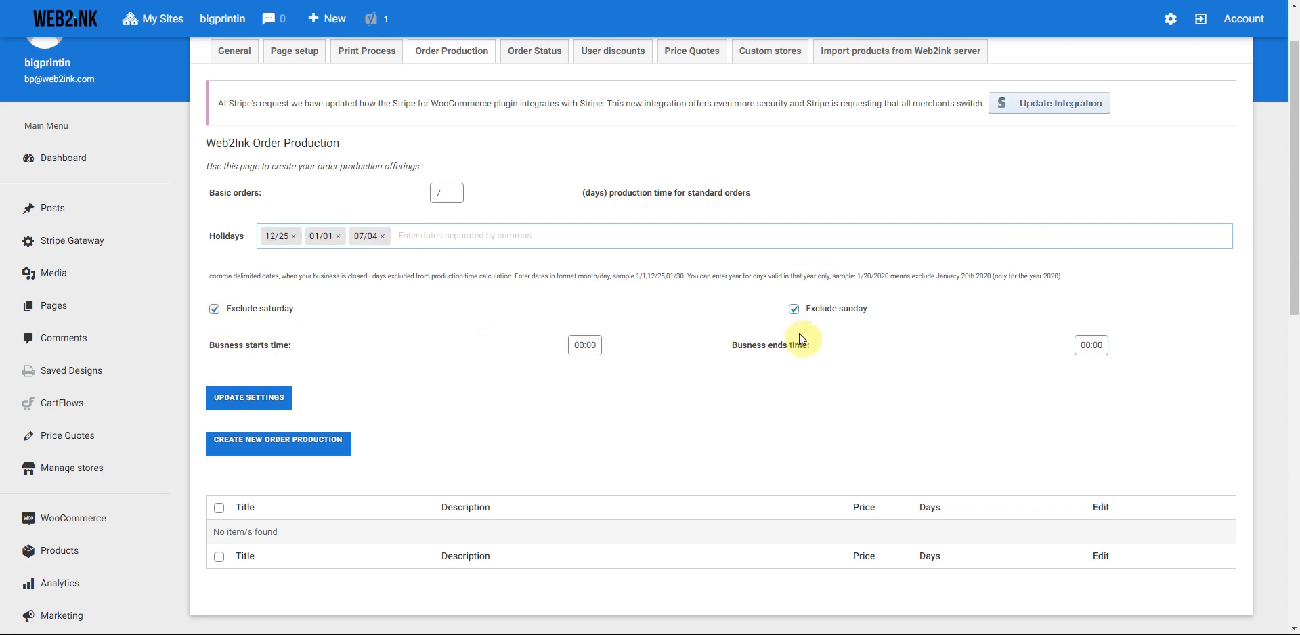
# - Set business hours to start at 09:00 and end at 14:00
pyautogui.moveTo(586, 346); pyautogui.dragTo(571, 348)
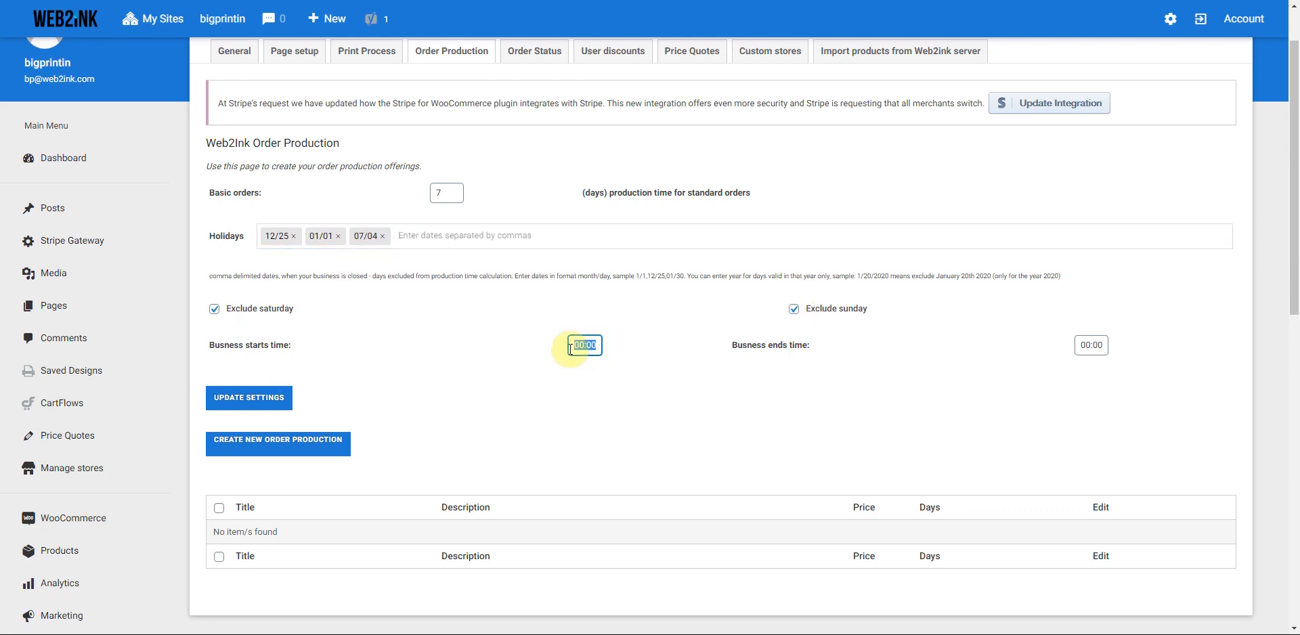
pyautogui.write('90:0')
pyautogui.press('BackSpace')
pyautogui.write('09:00')
pyautogui.click(1088, 345)
pyautogui.write('14:00')
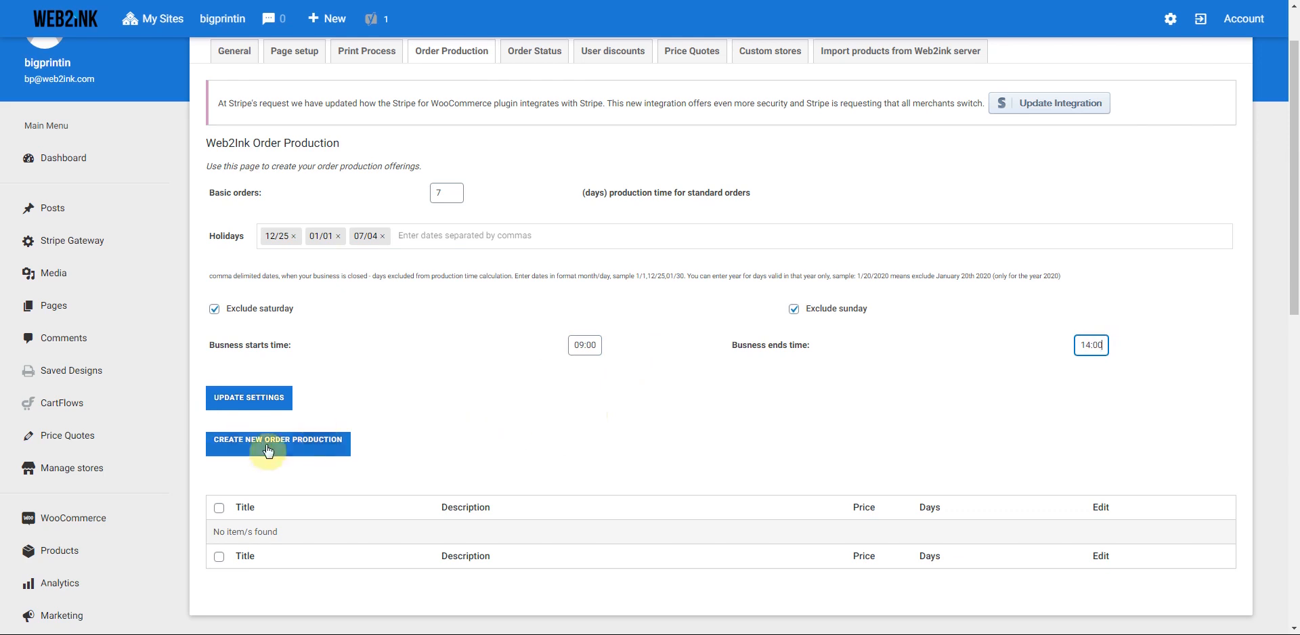
pyautogui.click(260, 446)
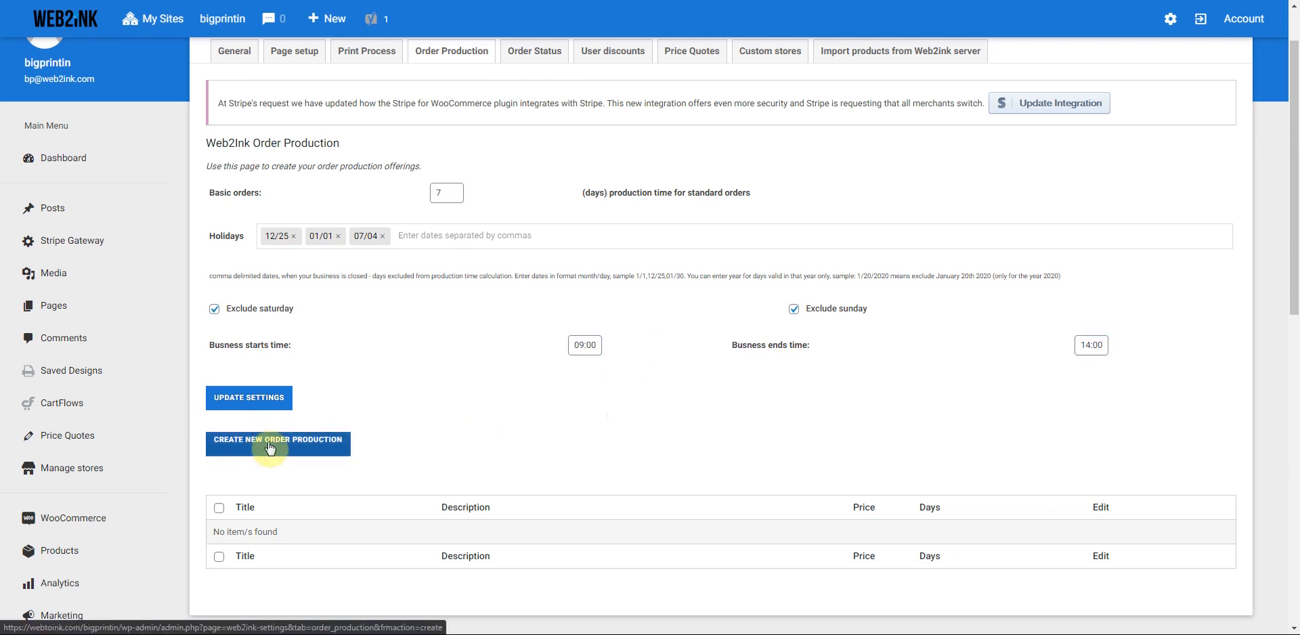
# - Start a new order production option titled 'Standard', described as shipping in 7 business days
pyautogui.click(245, 400)
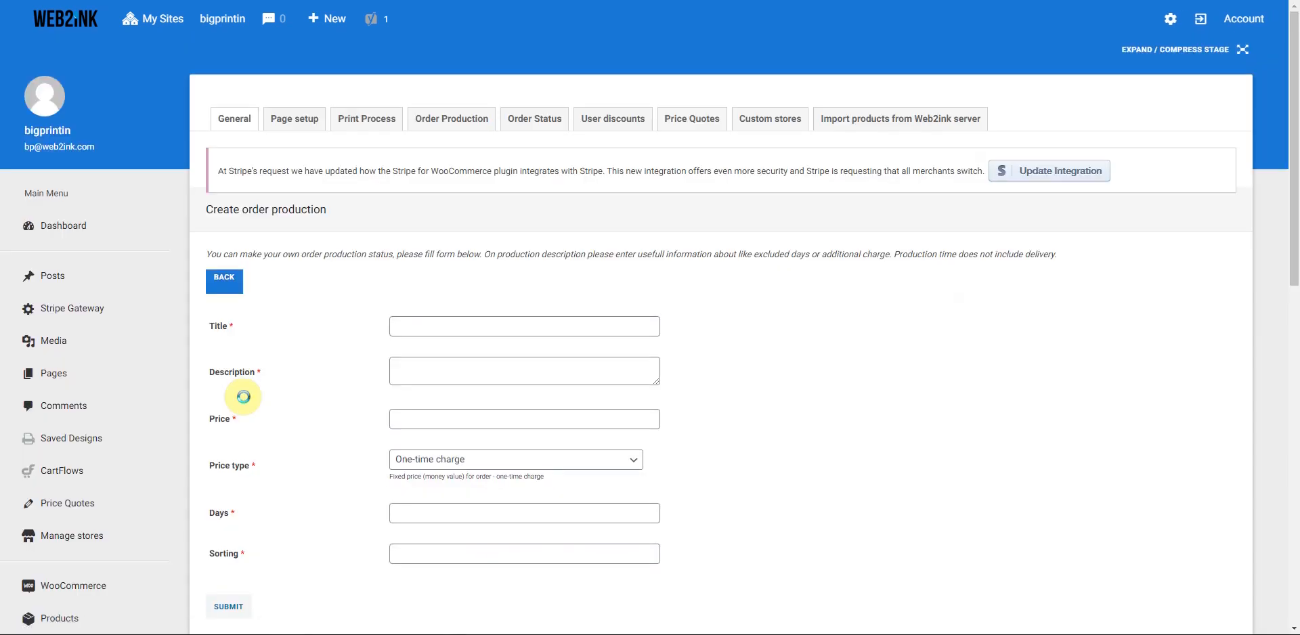
pyautogui.click(424, 325)
pyautogui.write('Stabdard')
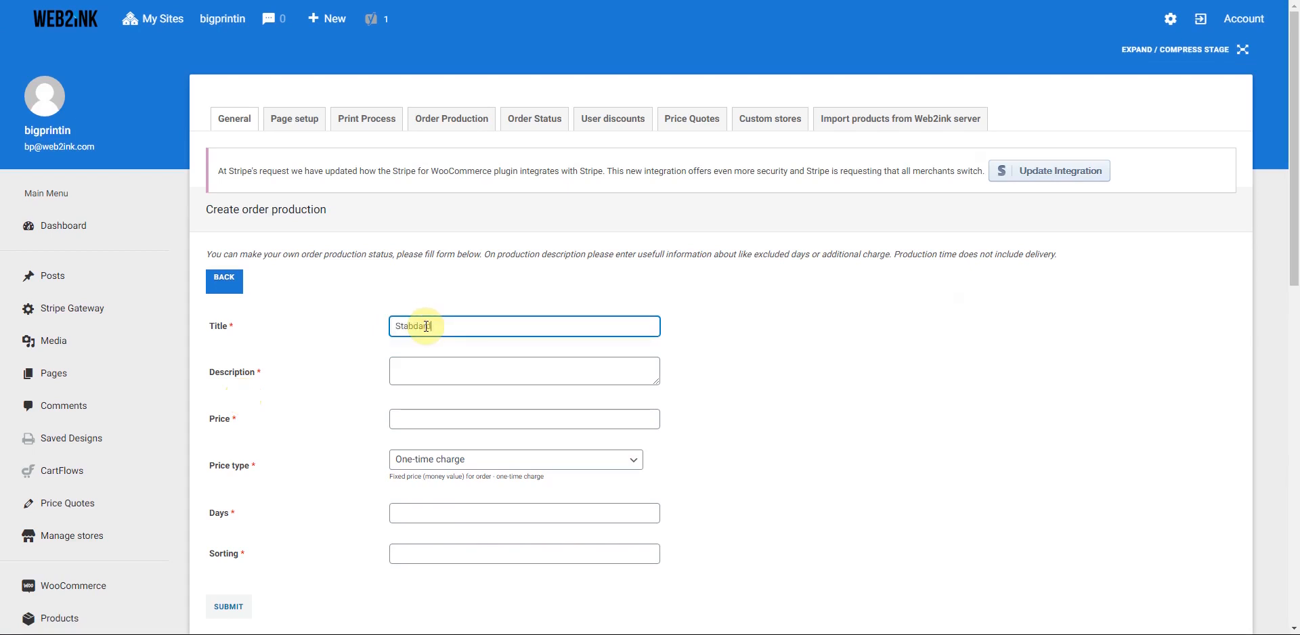
pyautogui.press('BackSpace')
pyautogui.press('BackSpace')
pyautogui.press('BackSpace')
pyautogui.press('BackSpace')
pyautogui.write('ndard')
pyautogui.click(414, 367)
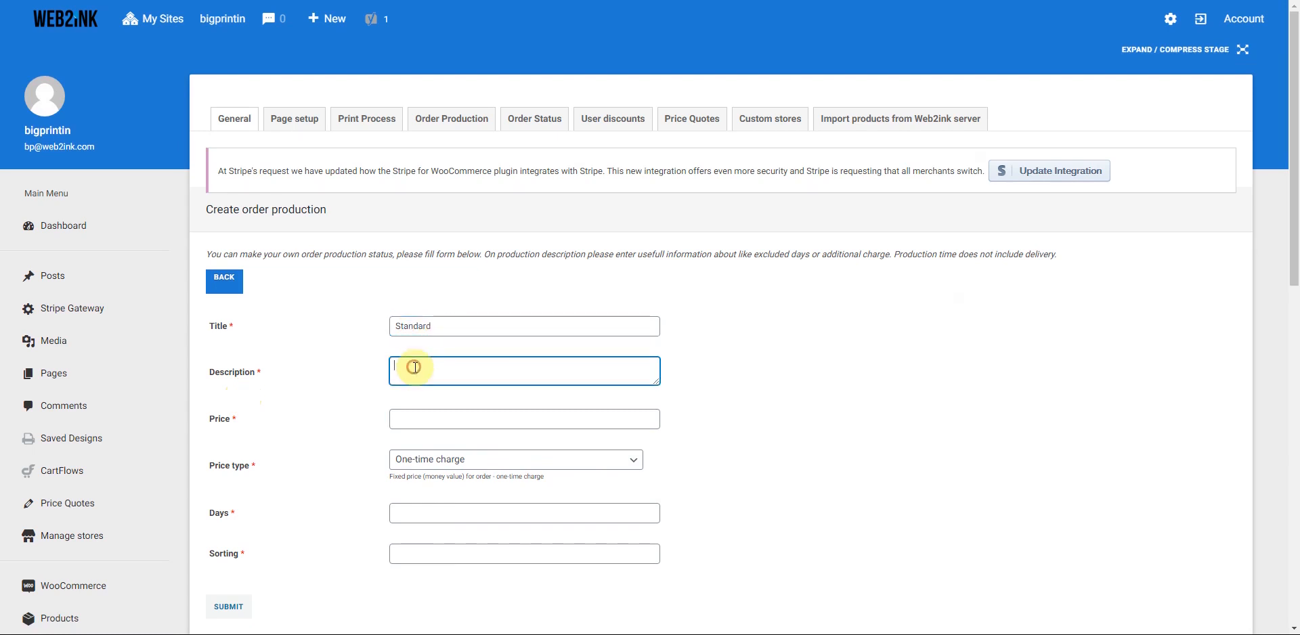
pyautogui.write('Shippin')
pyautogui.write(' 7 business days')
# - Give Standard price 0, 7 production days and sorting 1, then submit it
pyautogui.click(423, 419)
pyautogui.write('0')
pyautogui.scroll(-2, 362, 464)
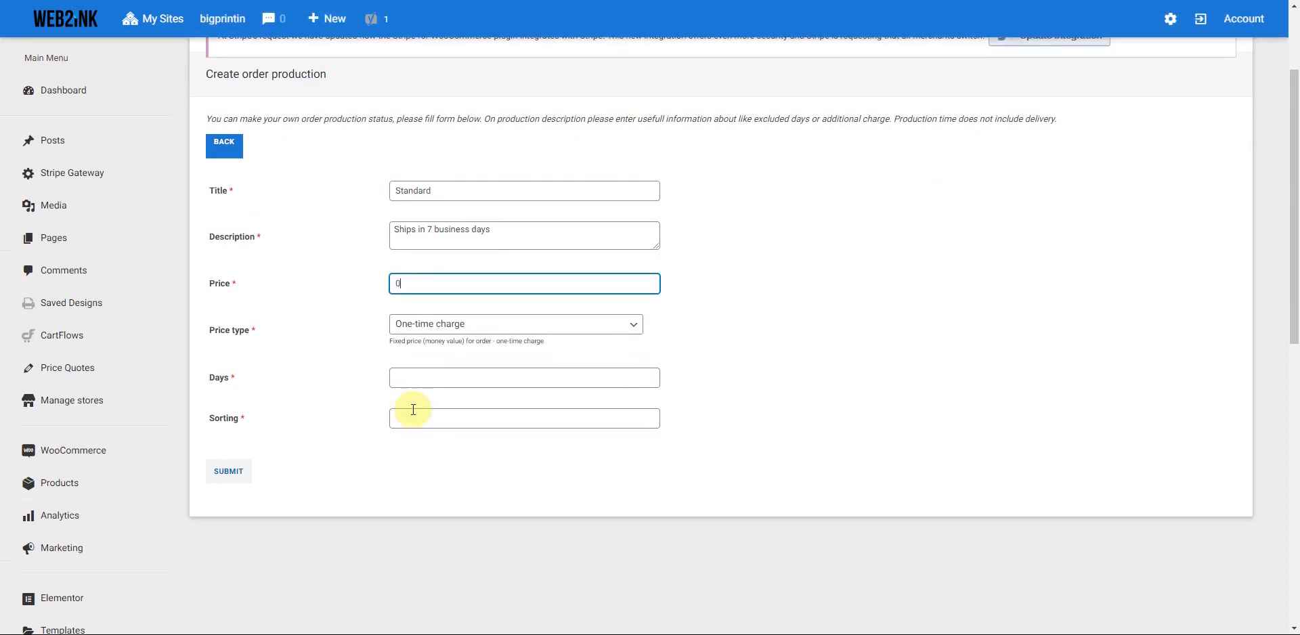
pyautogui.click(409, 384)
pyautogui.write('7')
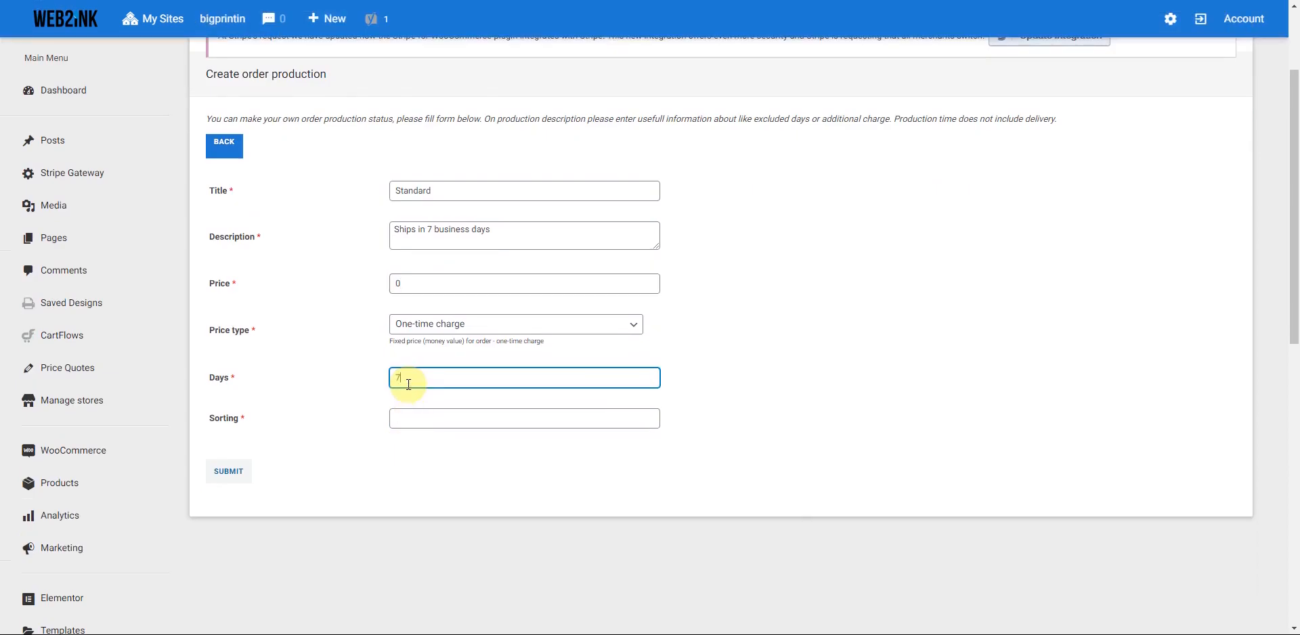
pyautogui.click(402, 417)
pyautogui.write('1')
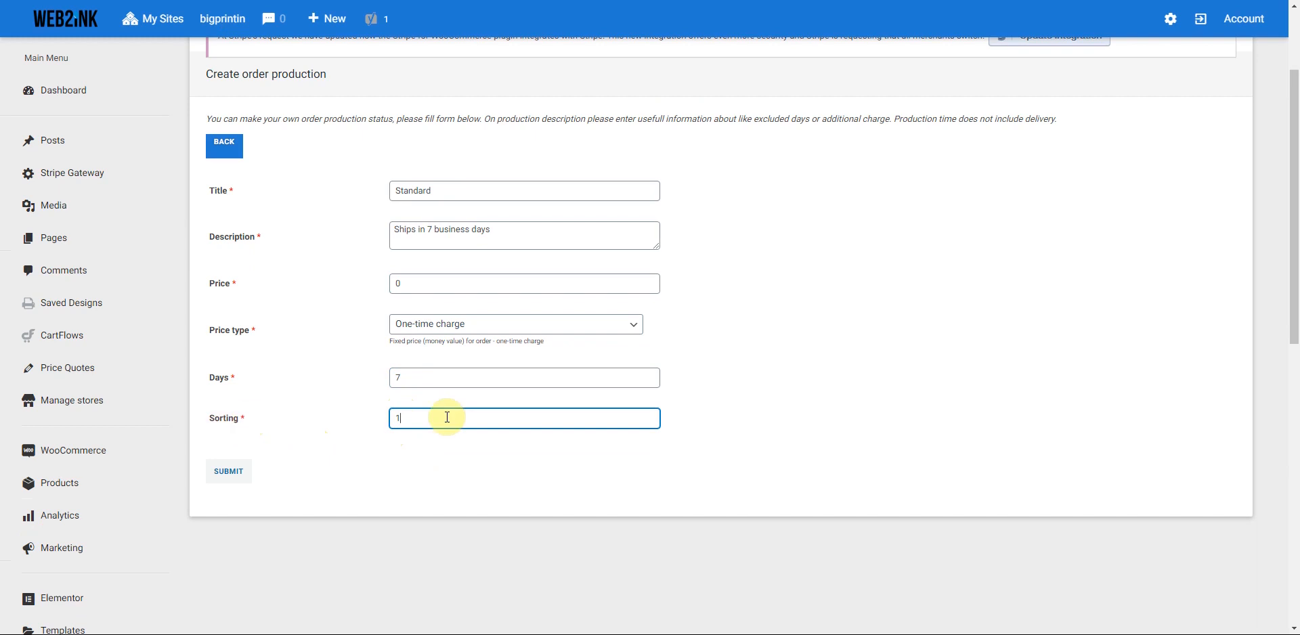
pyautogui.click(228, 473)
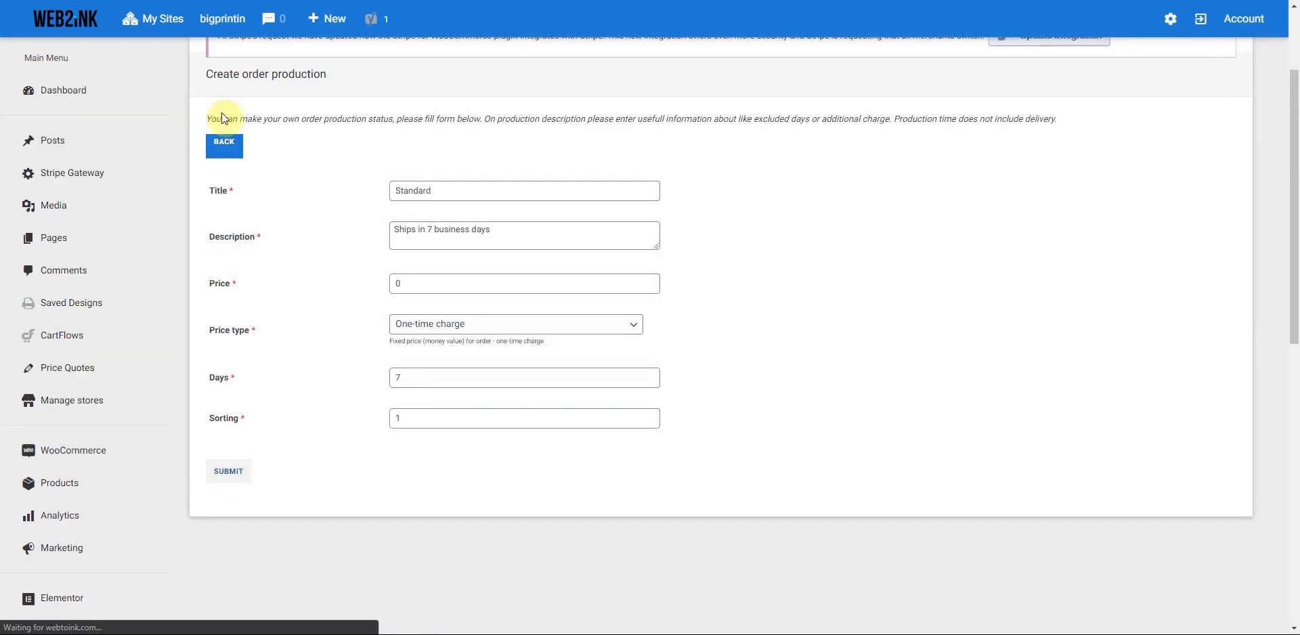
pyautogui.click(227, 151)
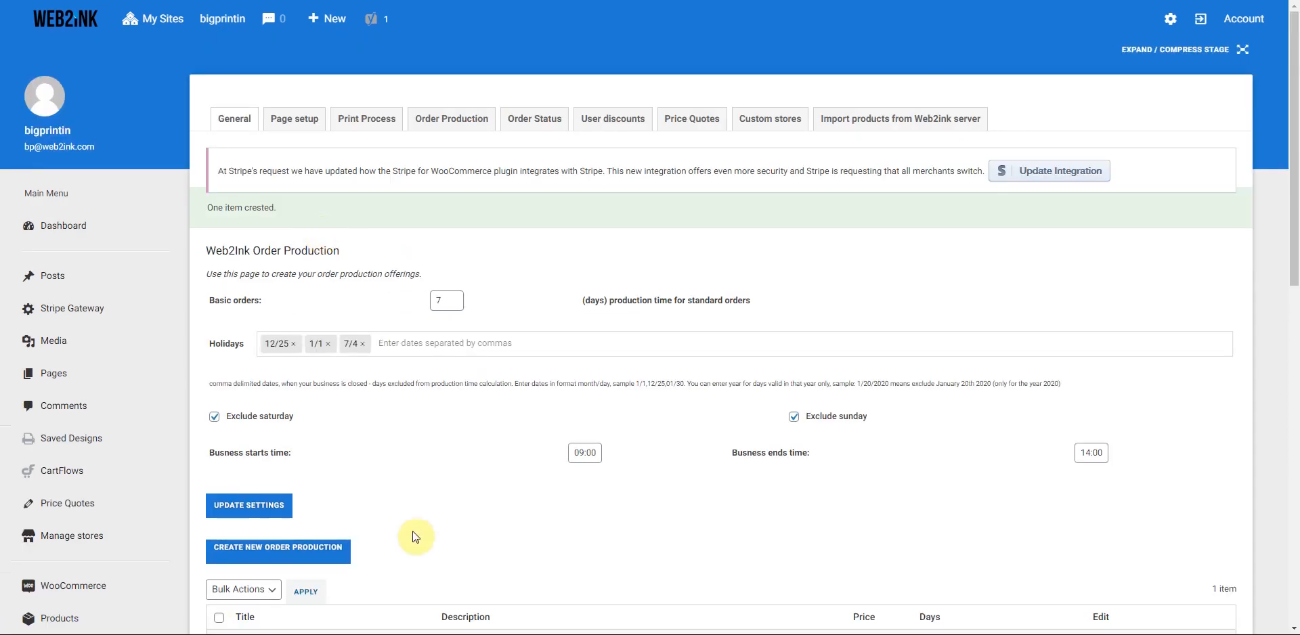
pyautogui.scroll(-3, 415, 529)
# - Start a new order production option titled 'Rush', described as 'ships in 3 business days'
pyautogui.click(259, 348)
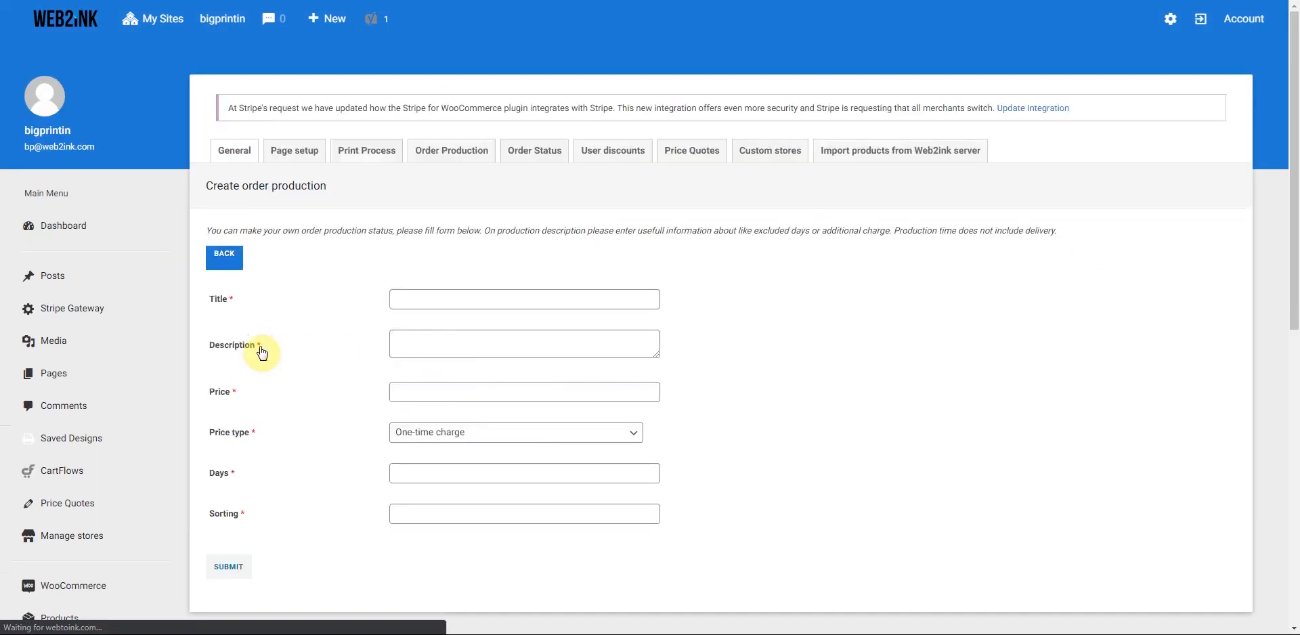
pyautogui.click(427, 327)
pyautogui.write('Rus')
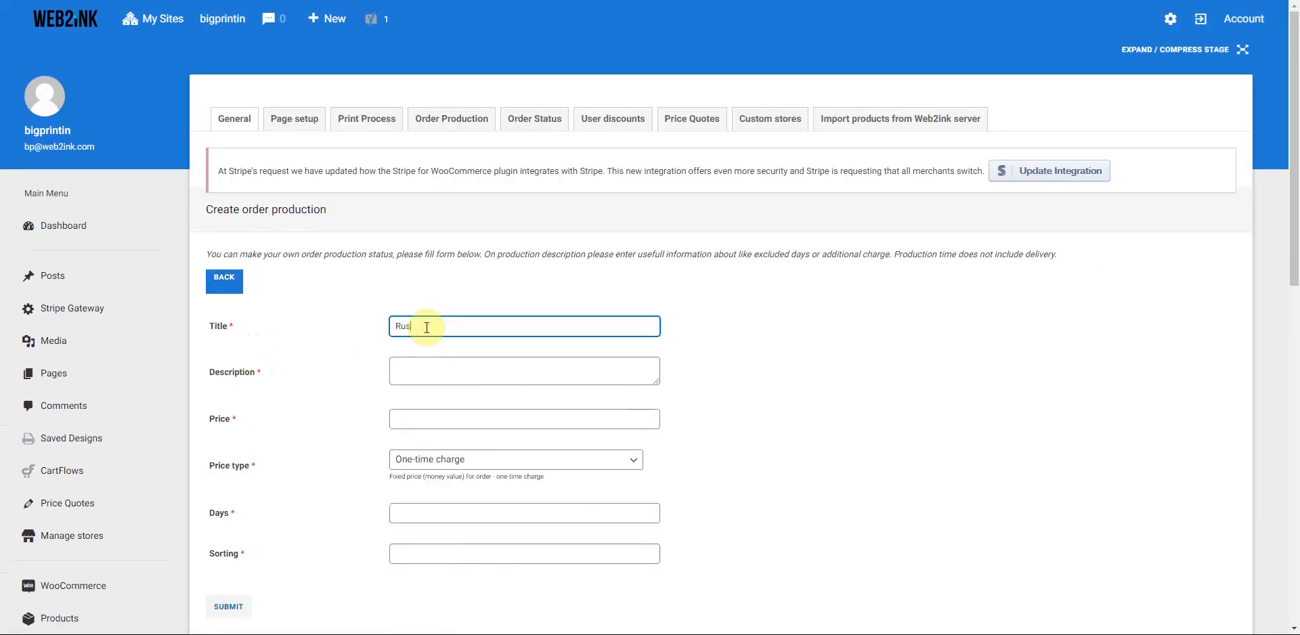
pyautogui.write('h')
pyautogui.click(414, 369)
pyautogui.write('ships in')
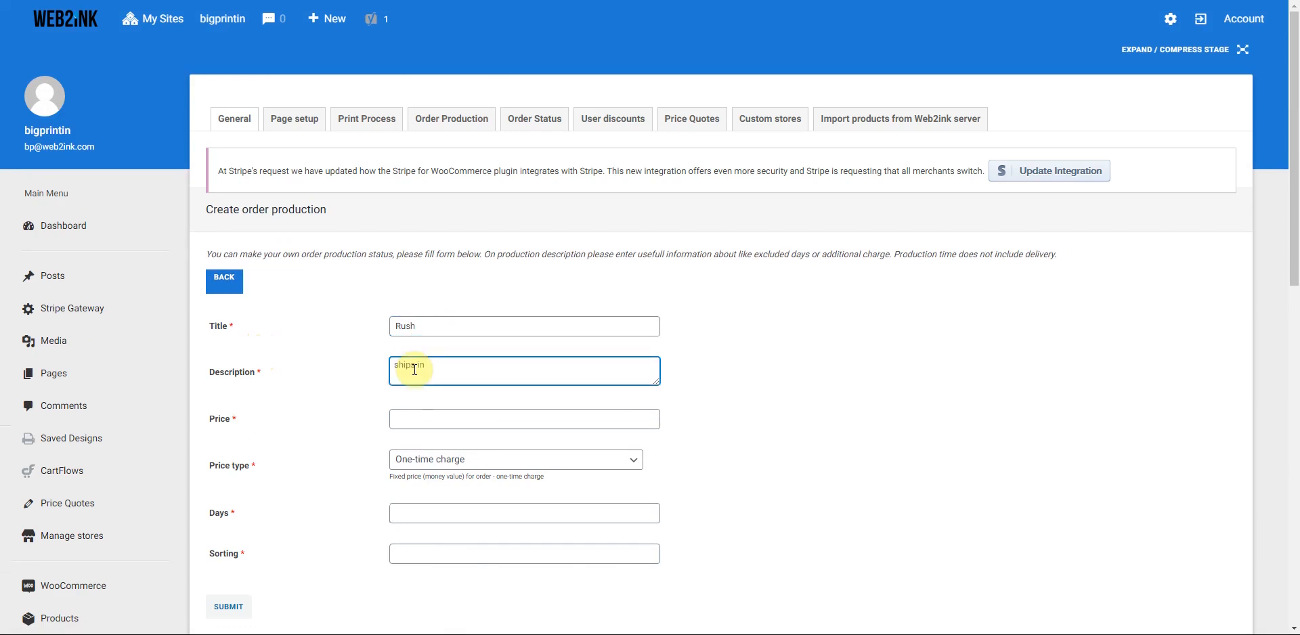
pyautogui.write(' 3 business days')
# - Price Rush at 25 Percent of cart, 3 days, sort order 2, and submit it
pyautogui.click(416, 420)
pyautogui.write('25')
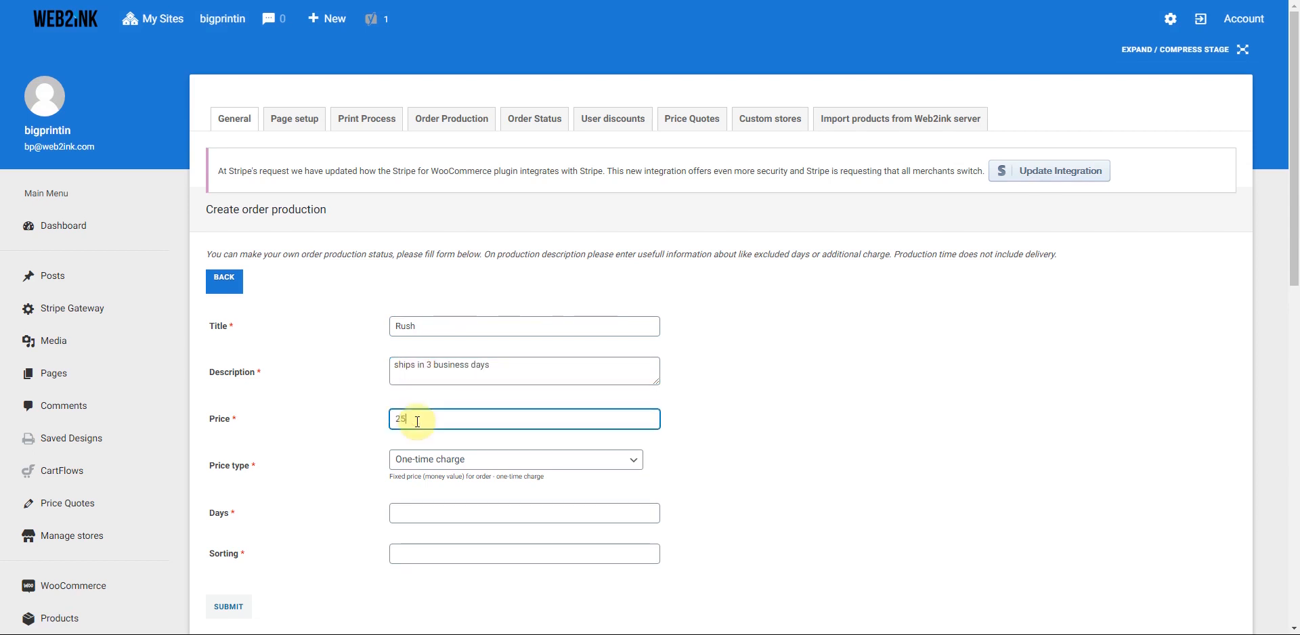
pyautogui.click(479, 461)
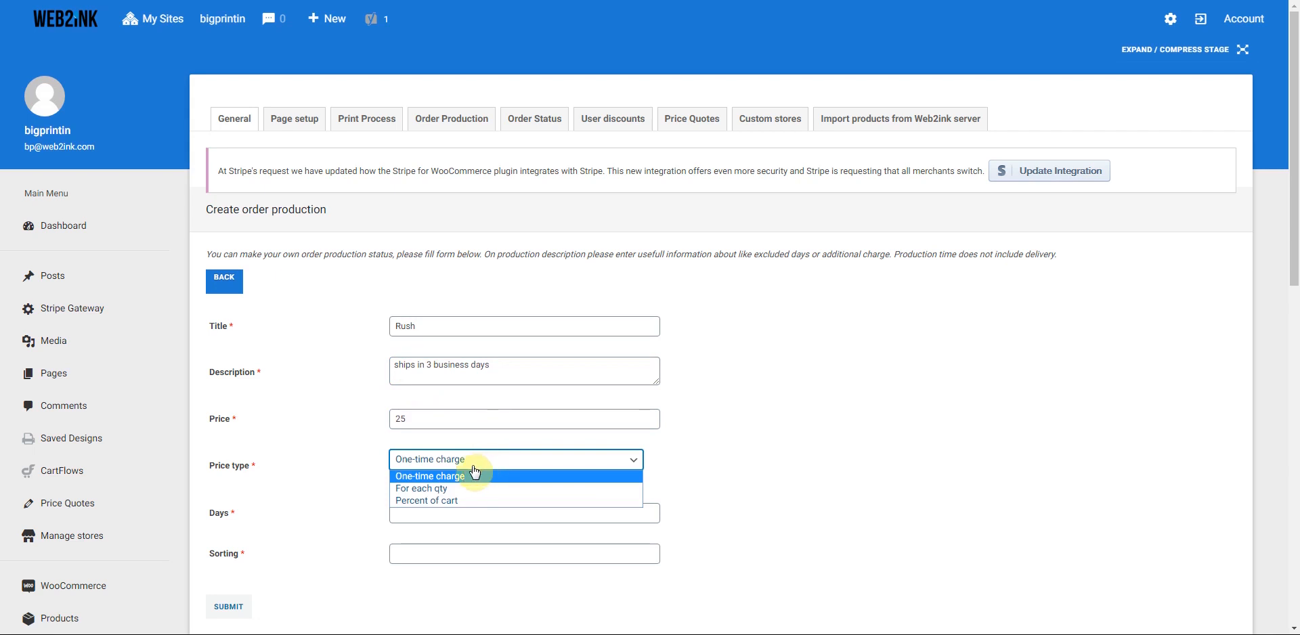
pyautogui.click(456, 500)
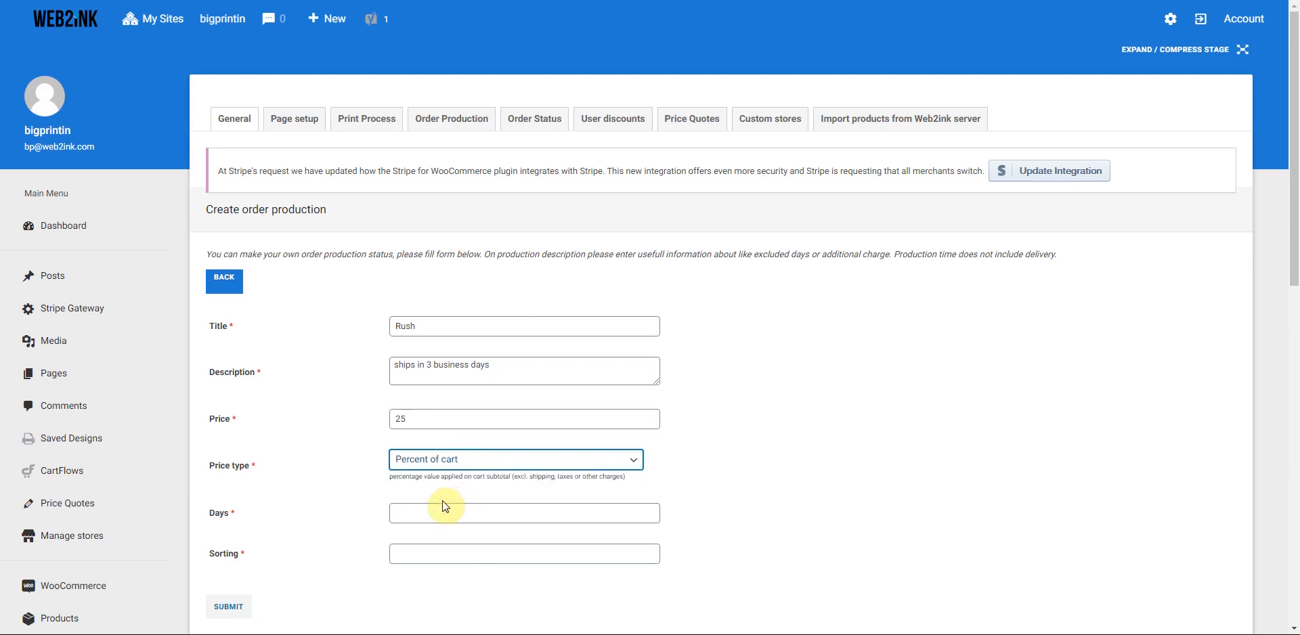
pyautogui.click(427, 513)
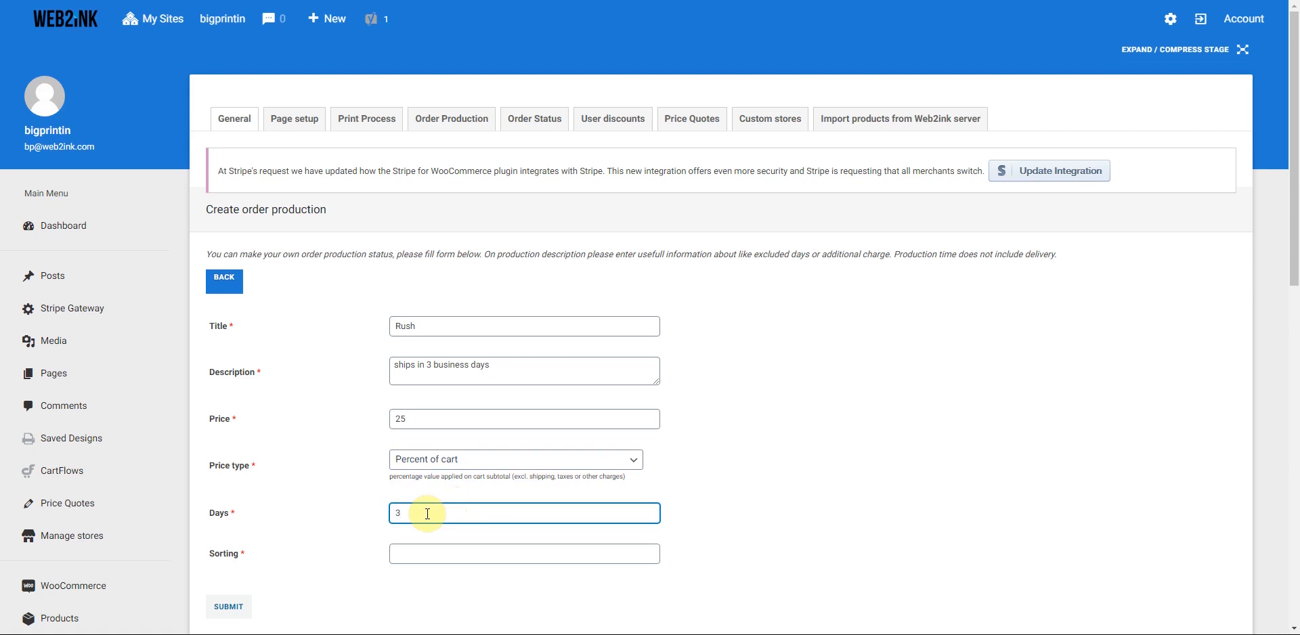
pyautogui.click(413, 554)
pyautogui.write('2')
pyautogui.click(229, 607)
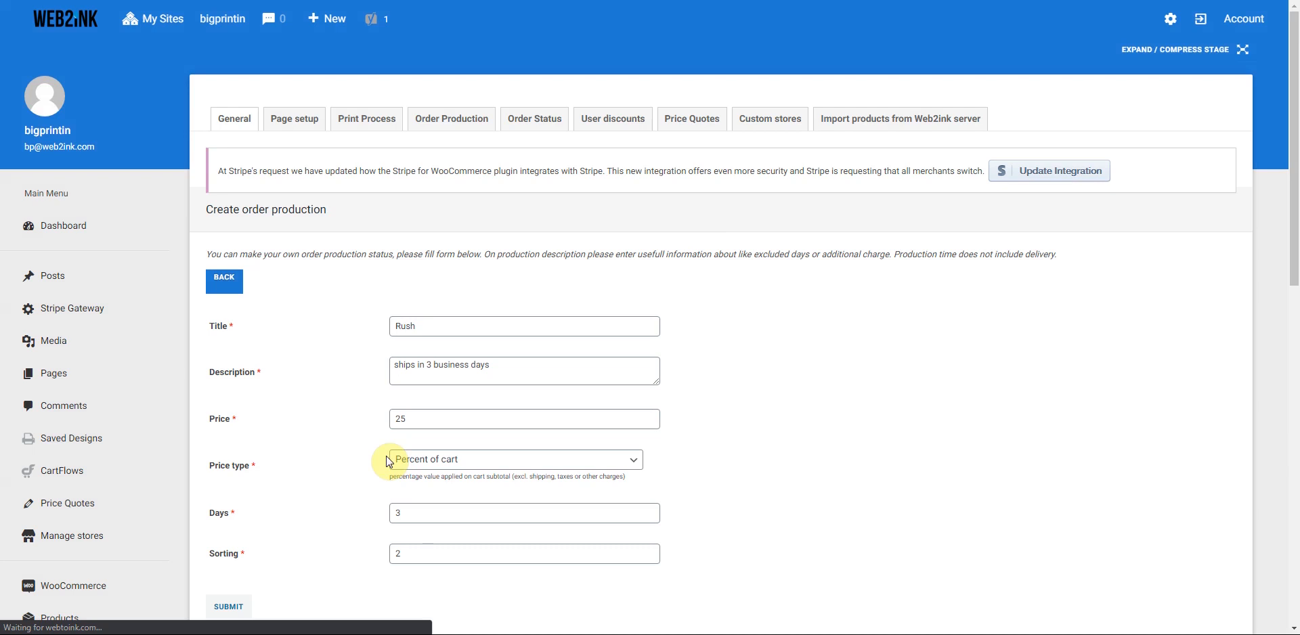
pyautogui.click(540, 120)
# - Go to the User discounts page with its single blank discount group row
pyautogui.scroll(-2, 518, 359)
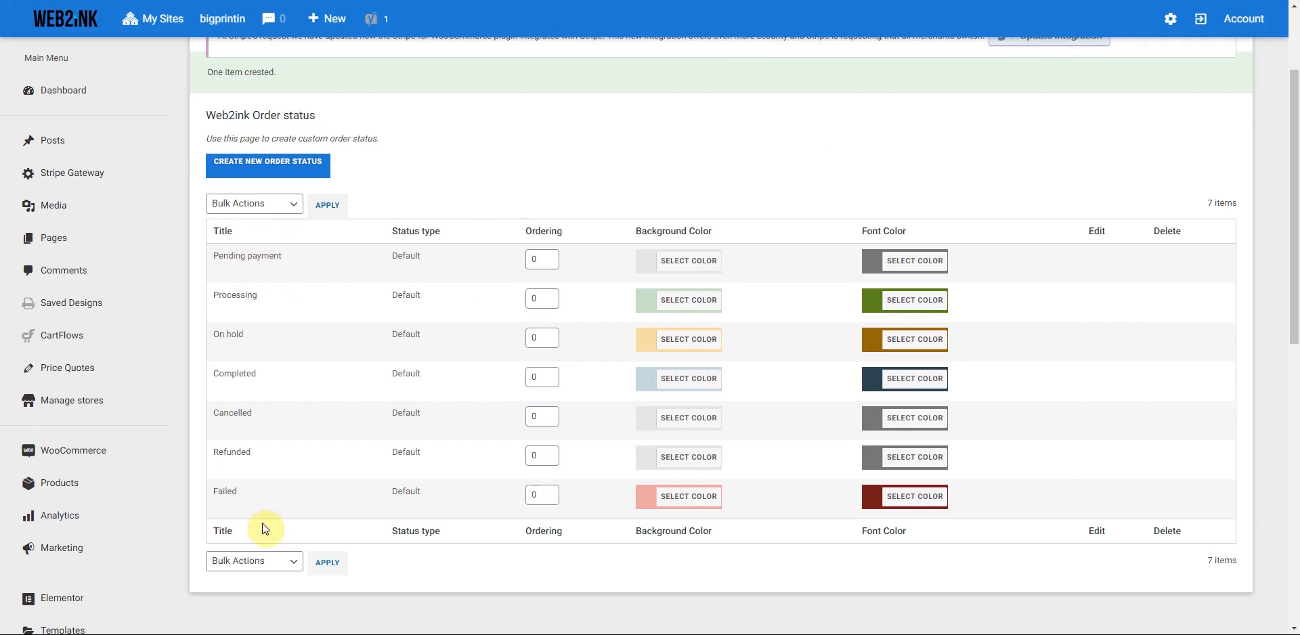
pyautogui.scroll(3, 267, 505)
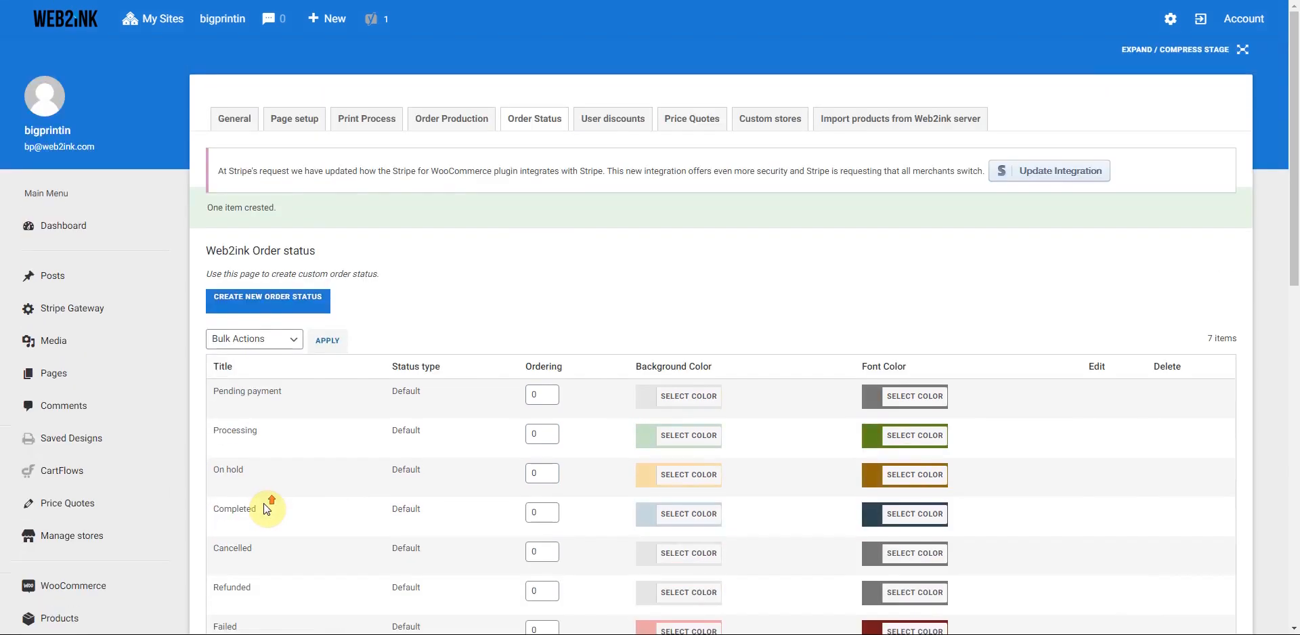
pyautogui.click(599, 128)
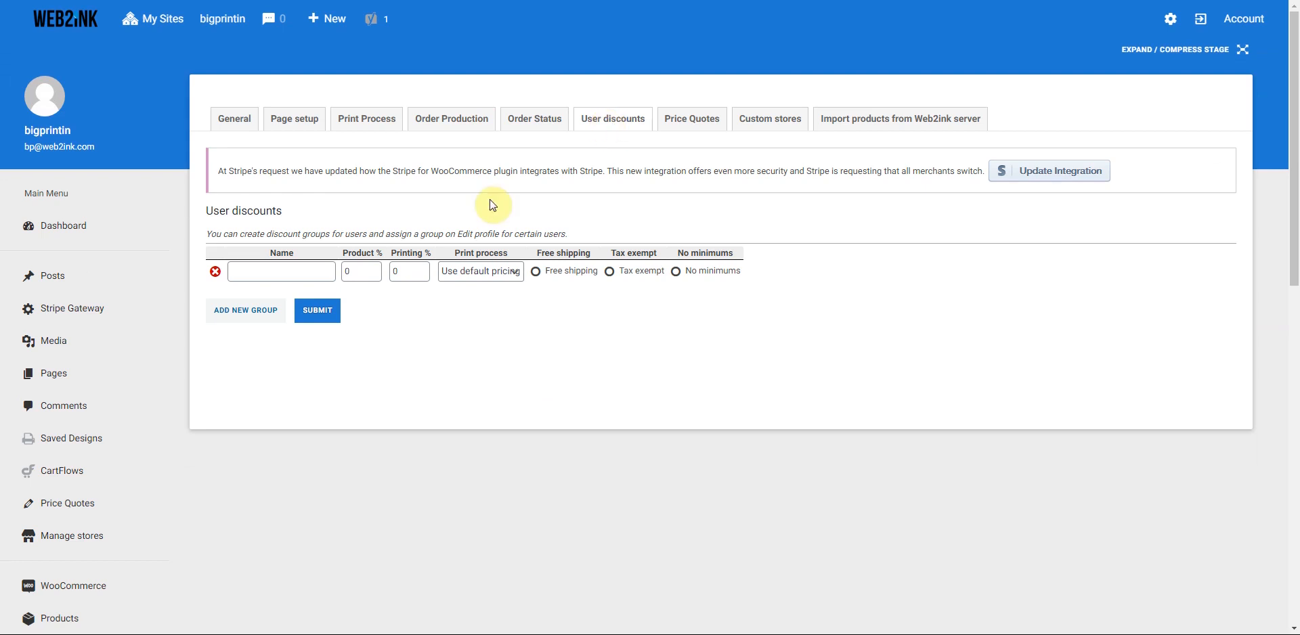
# - Create a tax-exempt 'wholesale' group: 15% product, 15% printing, Screen Printing
pyautogui.click(262, 273)
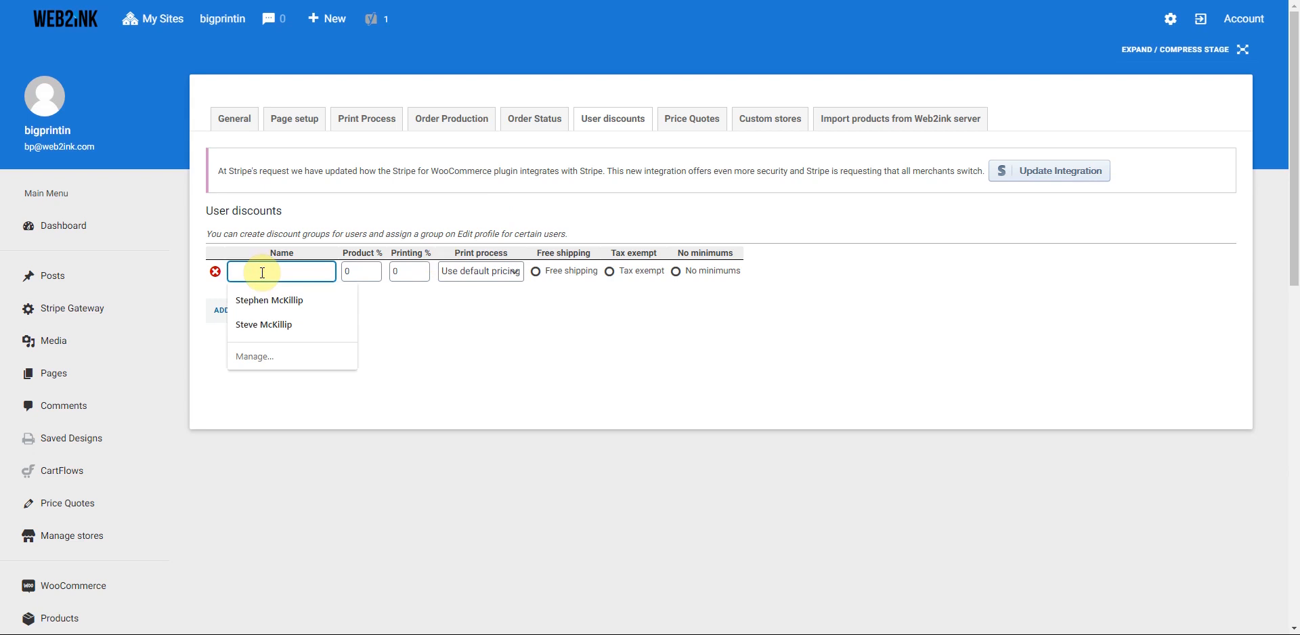
pyautogui.write('wholesale')
pyautogui.click(352, 273)
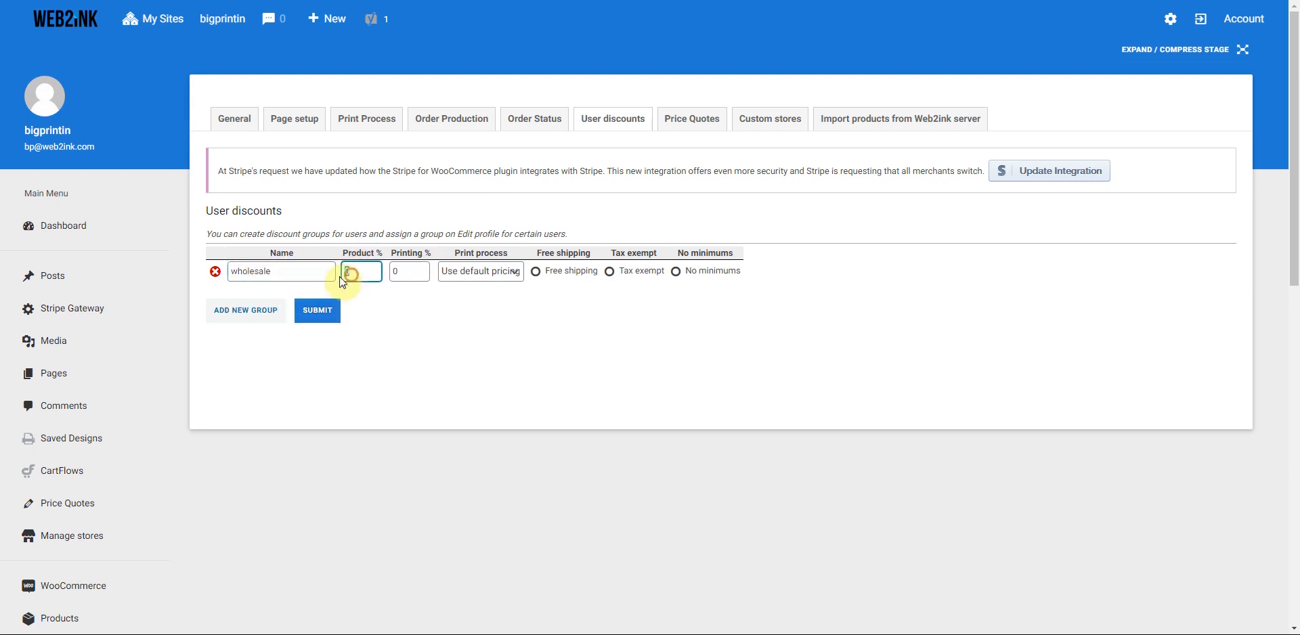
pyautogui.write('15')
pyautogui.click(400, 272)
pyautogui.write('15')
pyautogui.click(504, 272)
pyautogui.click(489, 301)
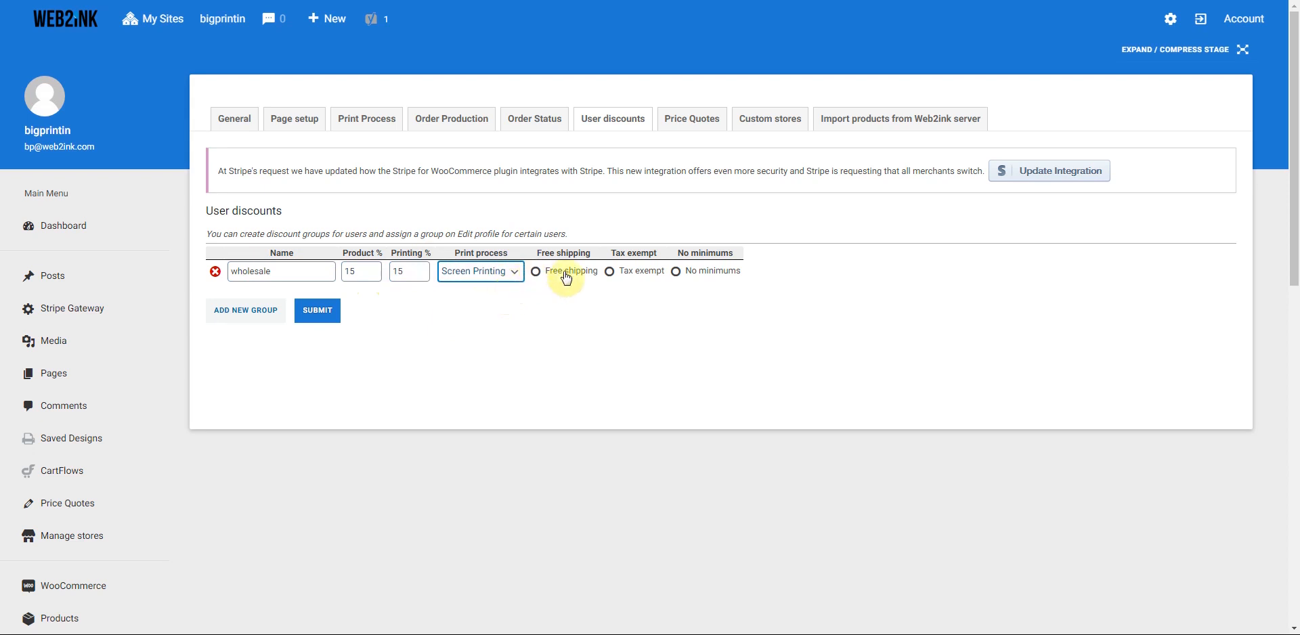
pyautogui.click(610, 272)
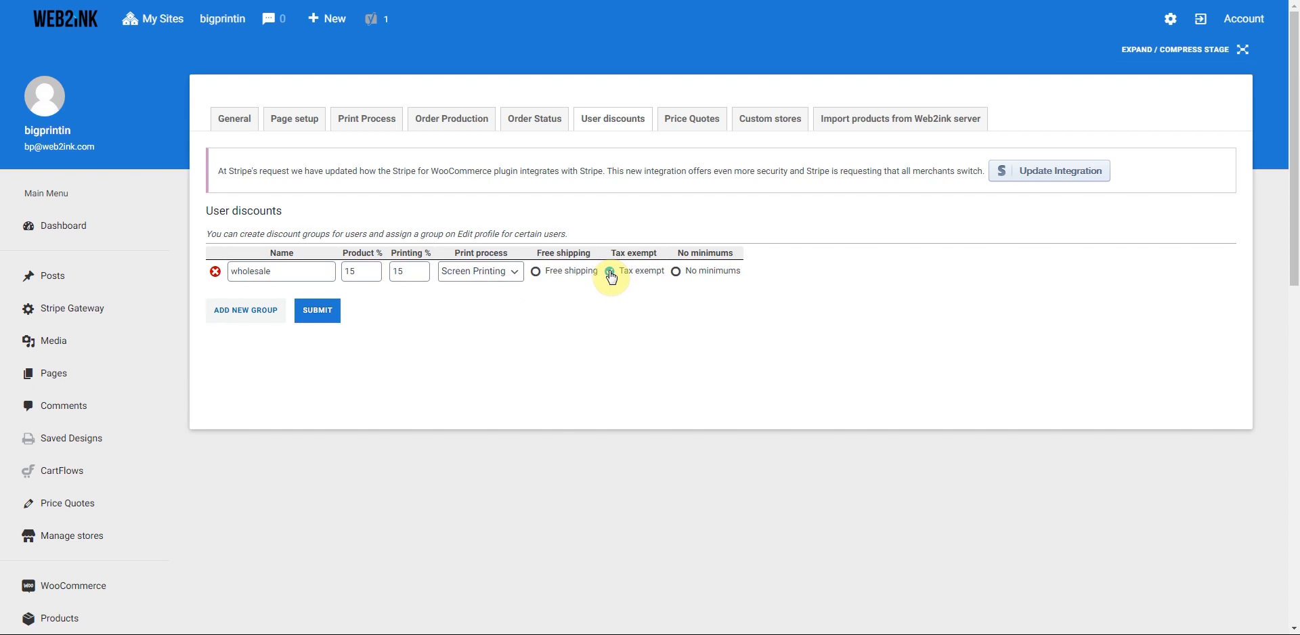
# - Add a tax-exempt 'Wholesale-dtg' group: 15% product, 15% printing, DTG
pyautogui.click(232, 316)
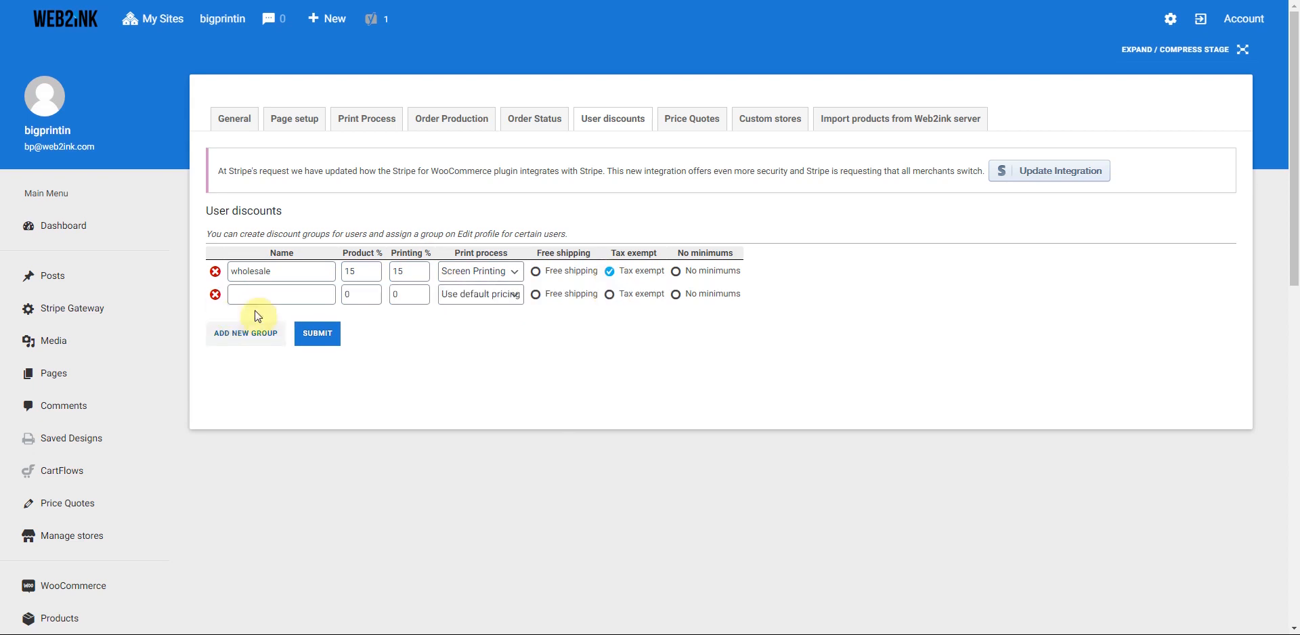
pyautogui.click(267, 294)
pyautogui.write('Wholesale')
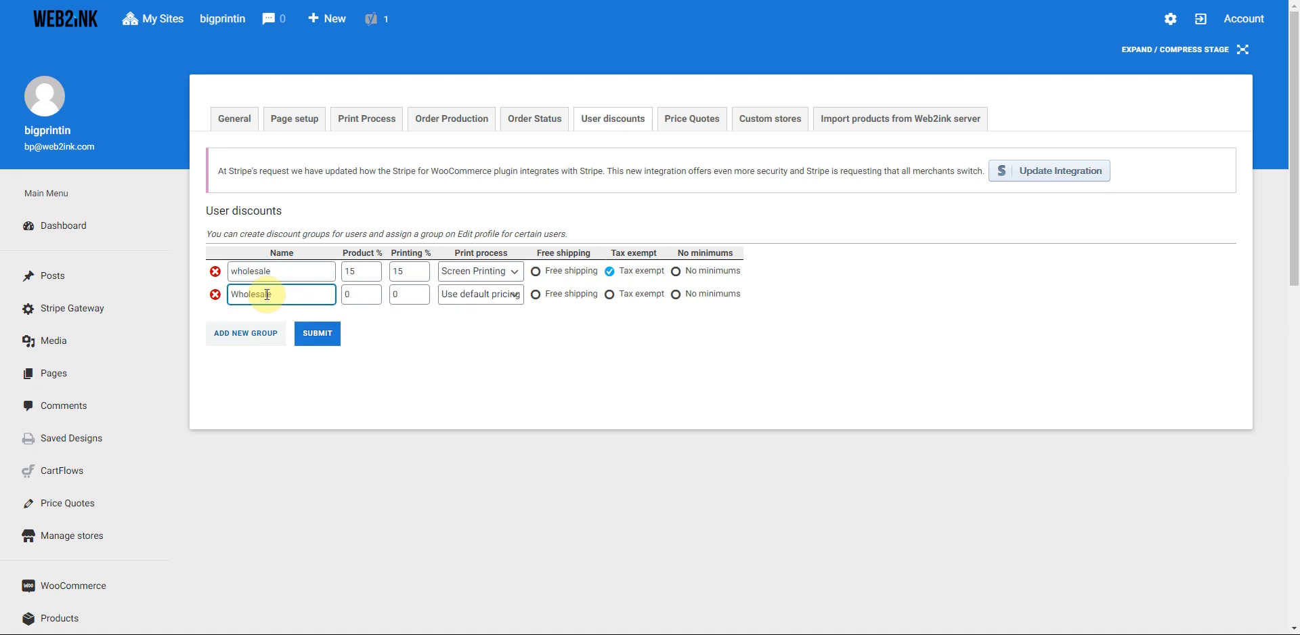
pyautogui.write('-dtg')
pyautogui.press('Tab')
pyautogui.write('15')
pyautogui.press('Tab')
pyautogui.write('15')
pyautogui.click(513, 294)
pyautogui.click(459, 347)
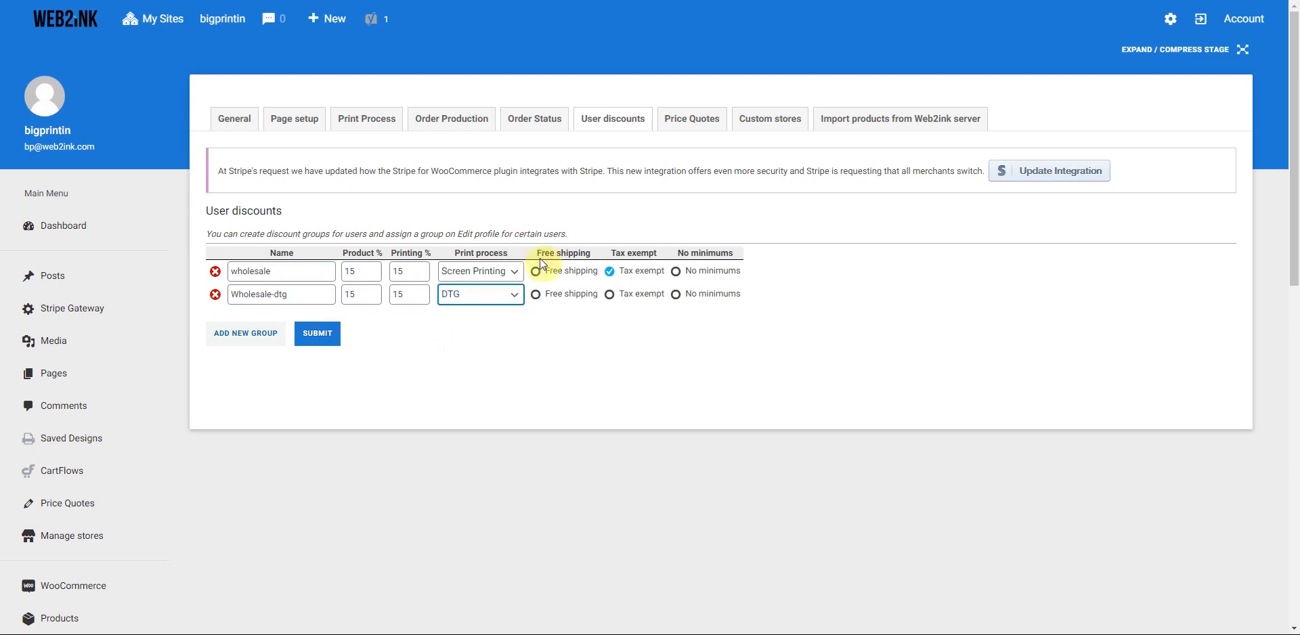
pyautogui.click(610, 296)
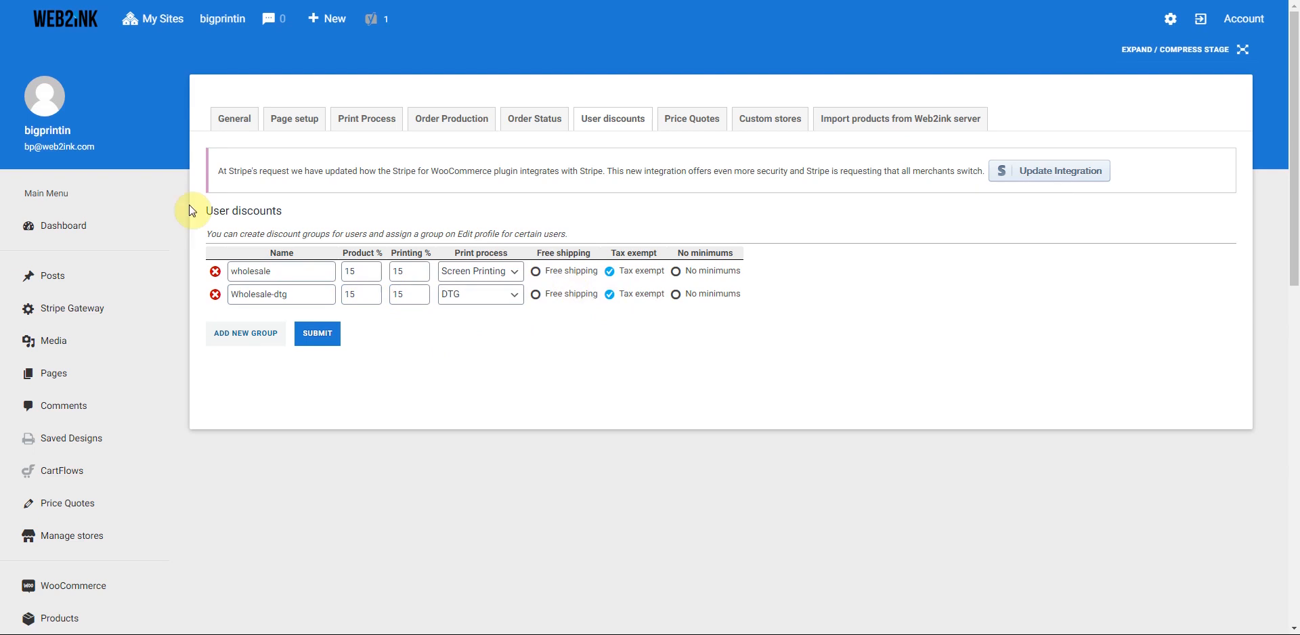
# - Add tax-exempt 'wholesale - product only' with 15% product discount, product price only, and save all groups
pyautogui.click(241, 334)
pyautogui.click(242, 316)
pyautogui.write('wholesale - product only')
pyautogui.doubleClick(352, 316)
pyautogui.write('15')
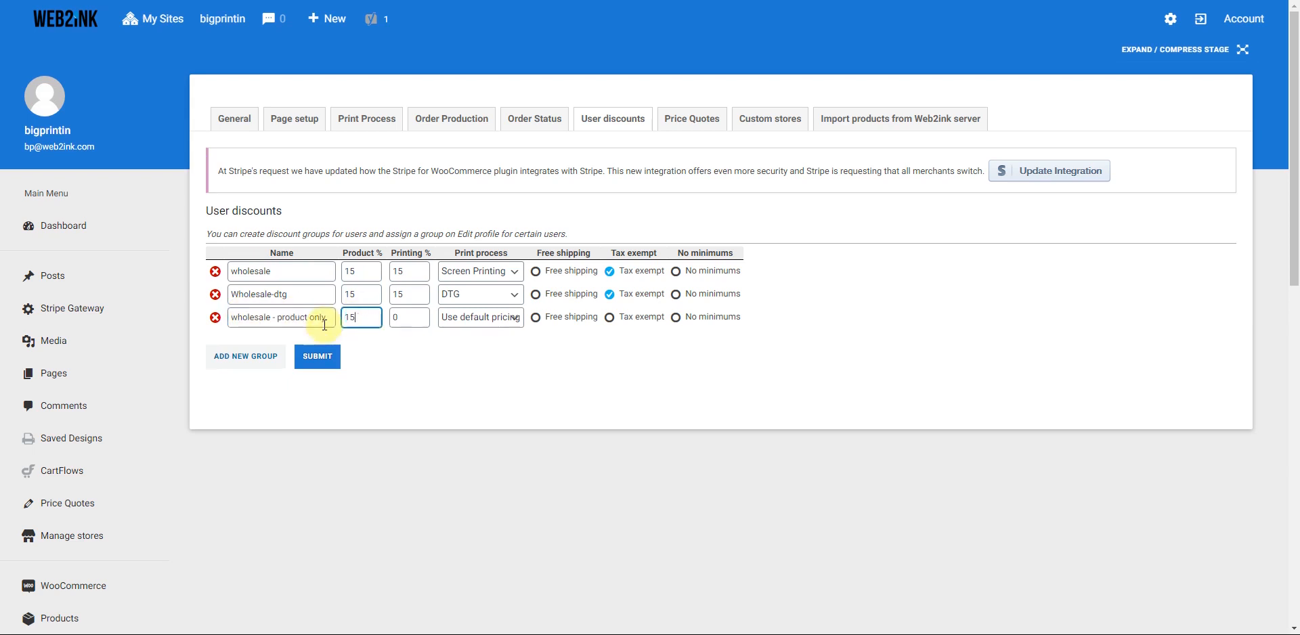
pyautogui.click(513, 317)
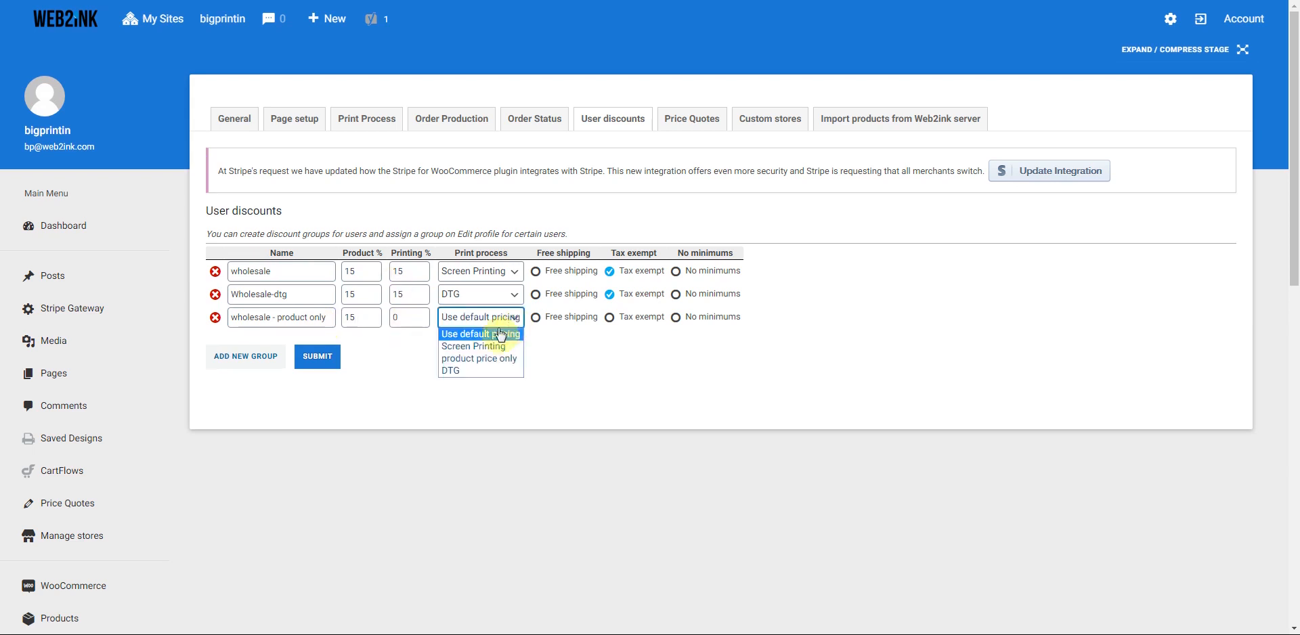
pyautogui.click(470, 361)
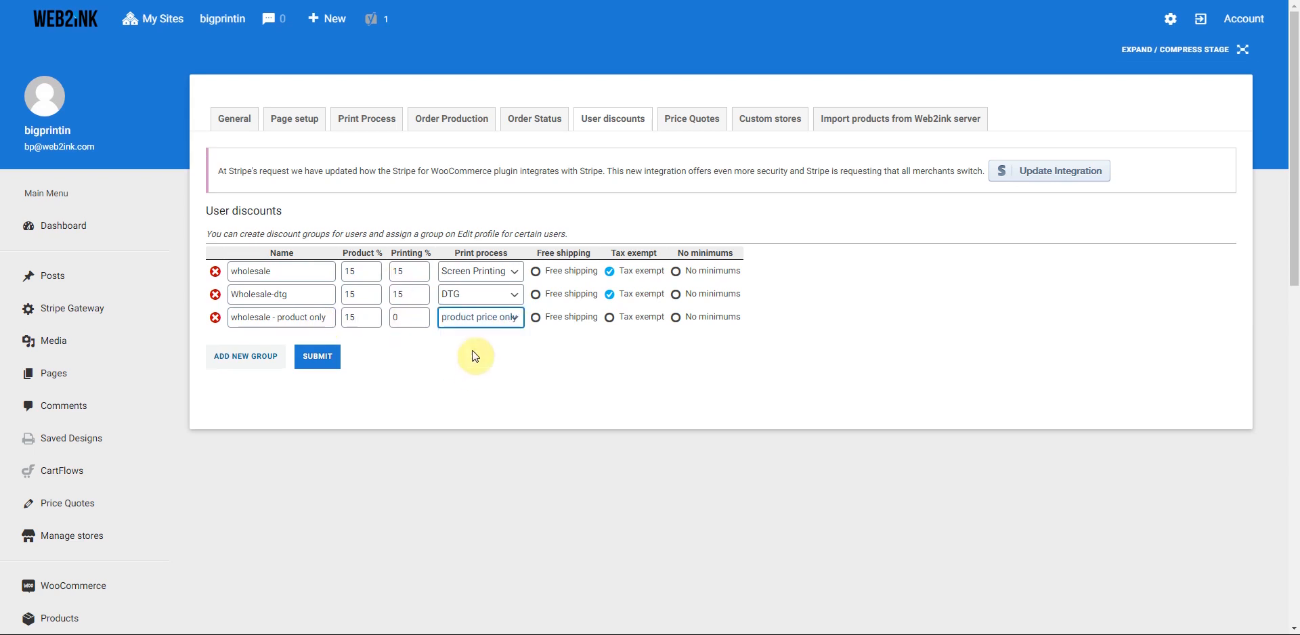
pyautogui.click(609, 317)
pyautogui.click(314, 356)
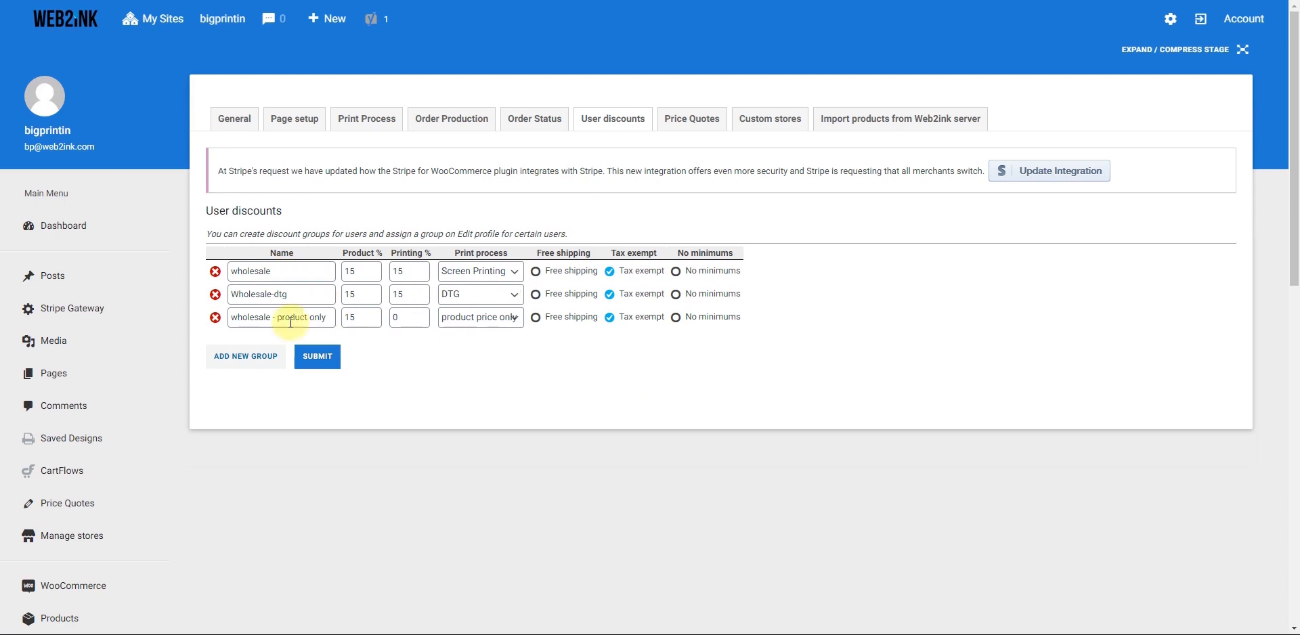
pyautogui.click(694, 125)
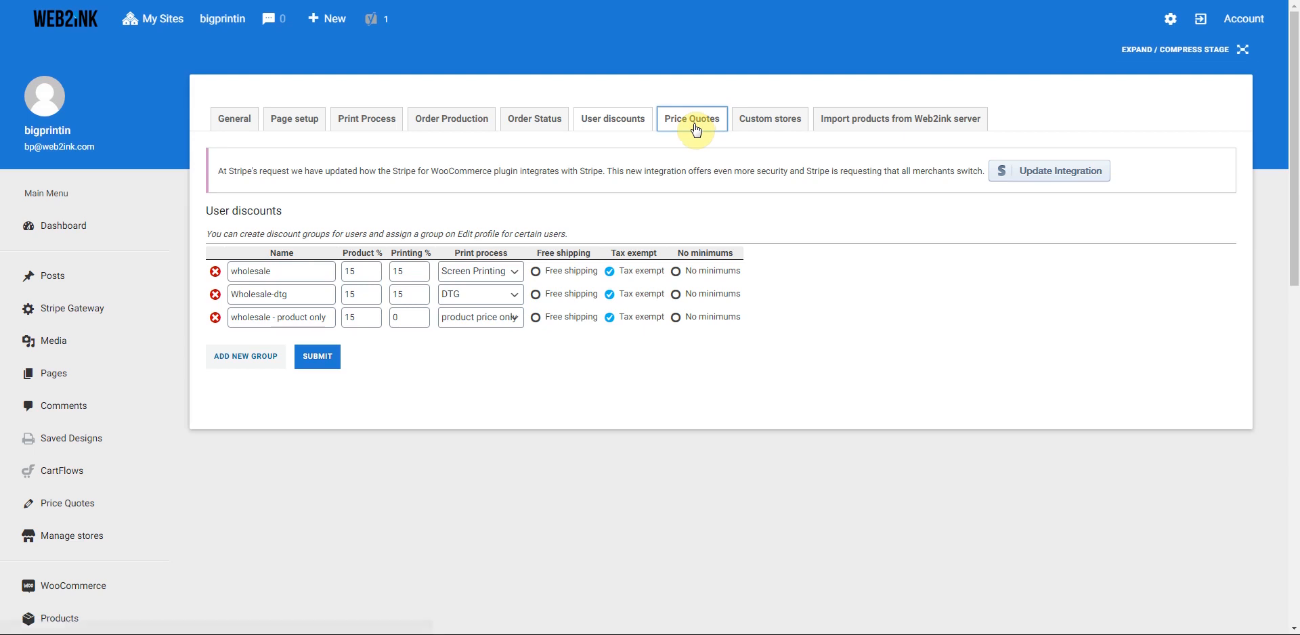
# - Look over the Price Quotes settings, then go to the Custom stores page
pyautogui.scroll(-3, 637, 230)
pyautogui.scroll(3, 638, 232)
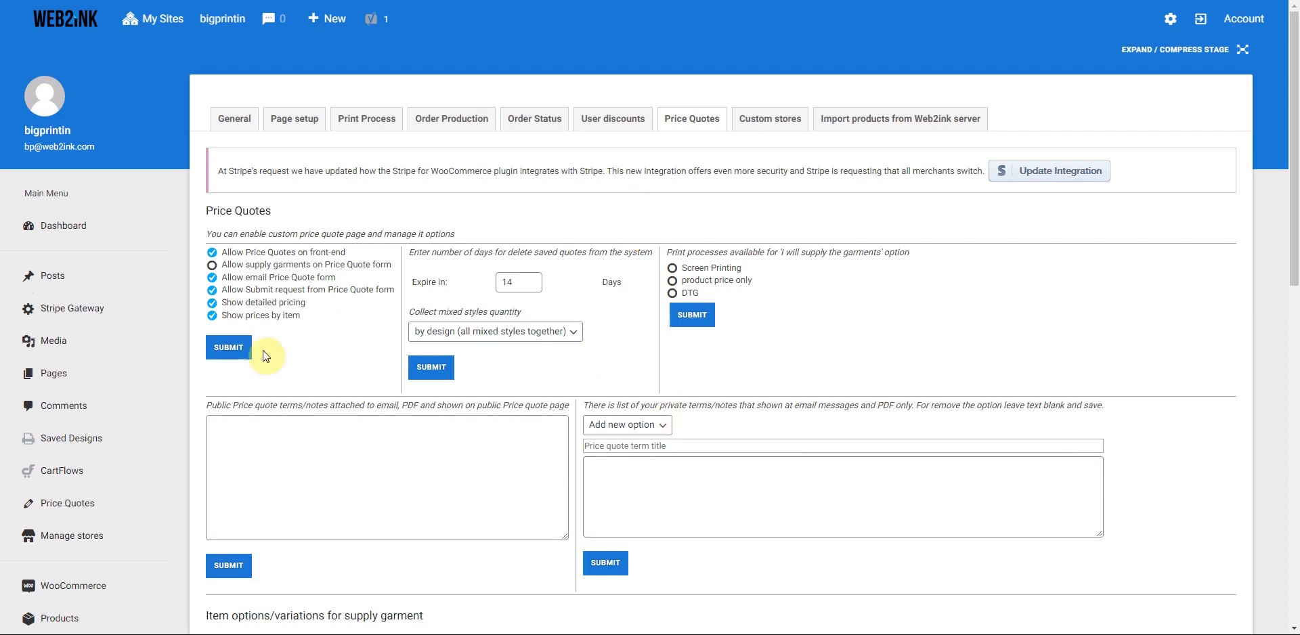
pyautogui.click(769, 122)
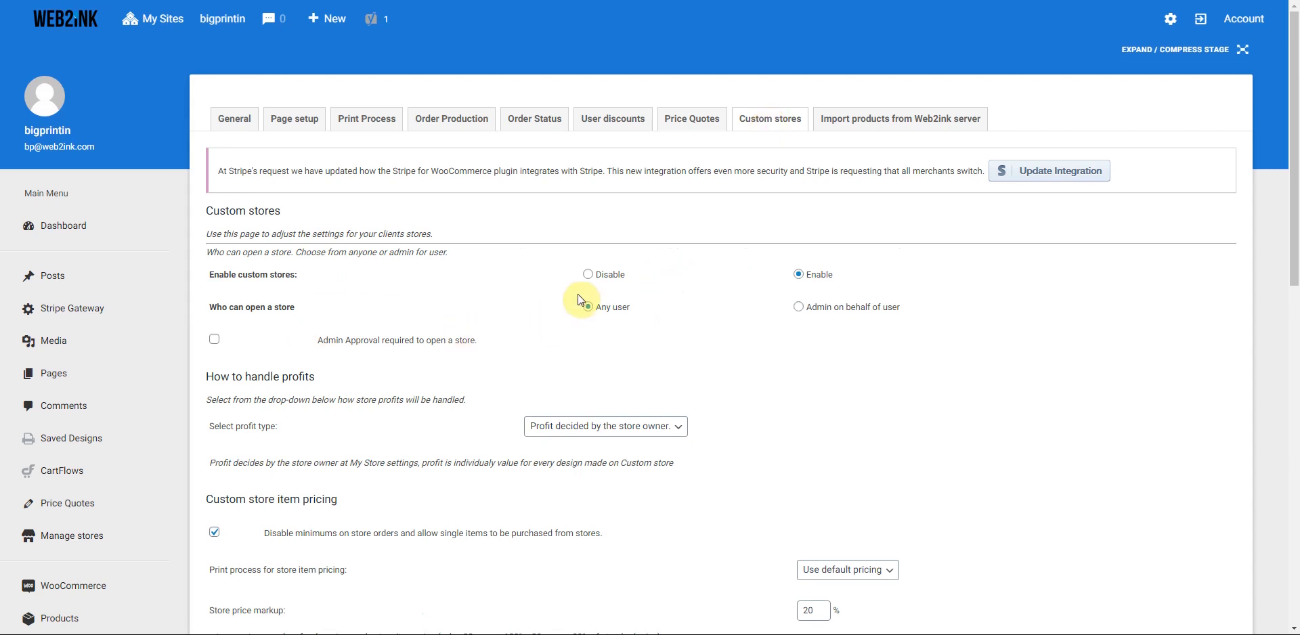
# - Keep custom stores enabled for any user without requiring admin approval
pyautogui.click(799, 274)
pyautogui.click(588, 308)
pyautogui.click(215, 339)
pyautogui.click(215, 339)
pyautogui.scroll(-1, 770, 386)
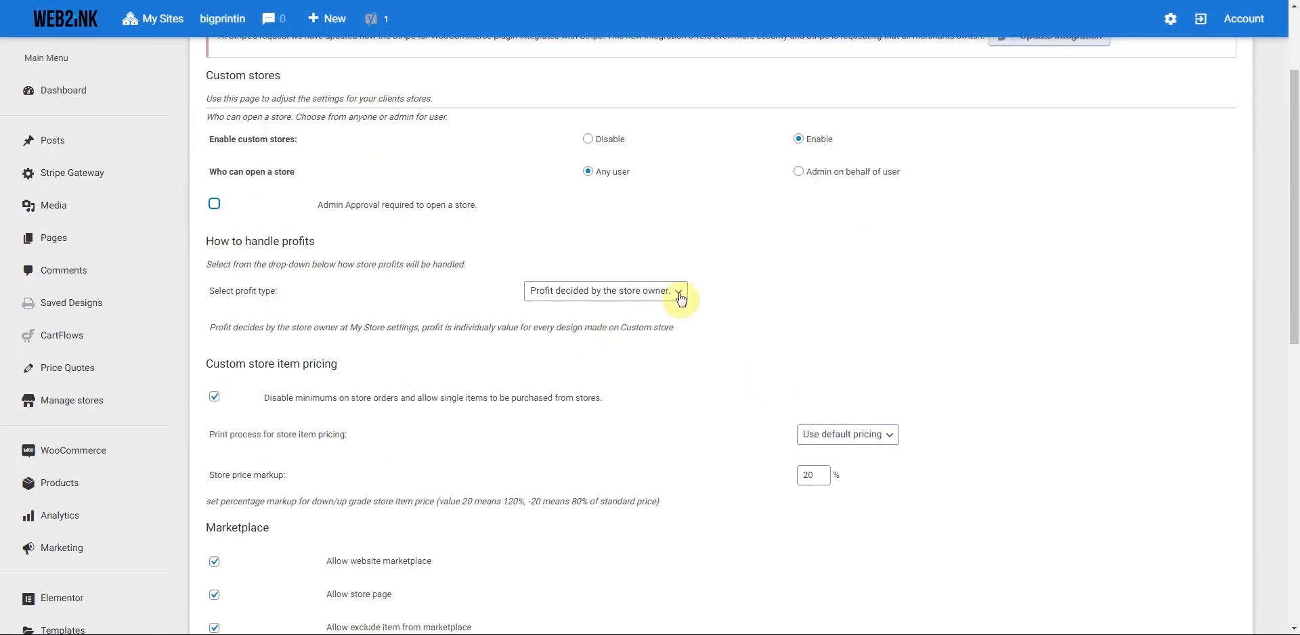
# - Set the store profit type to General up-charge with items upcharged by 20
pyautogui.click(678, 293)
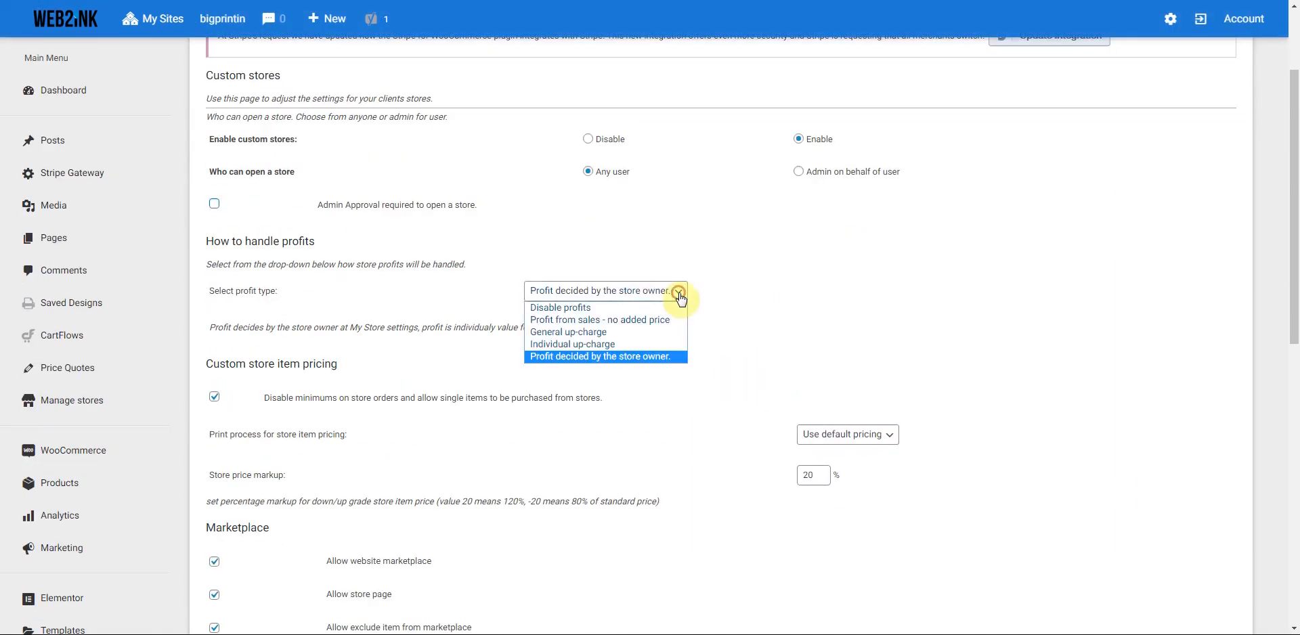
pyautogui.click(588, 332)
pyautogui.doubleClick(965, 364)
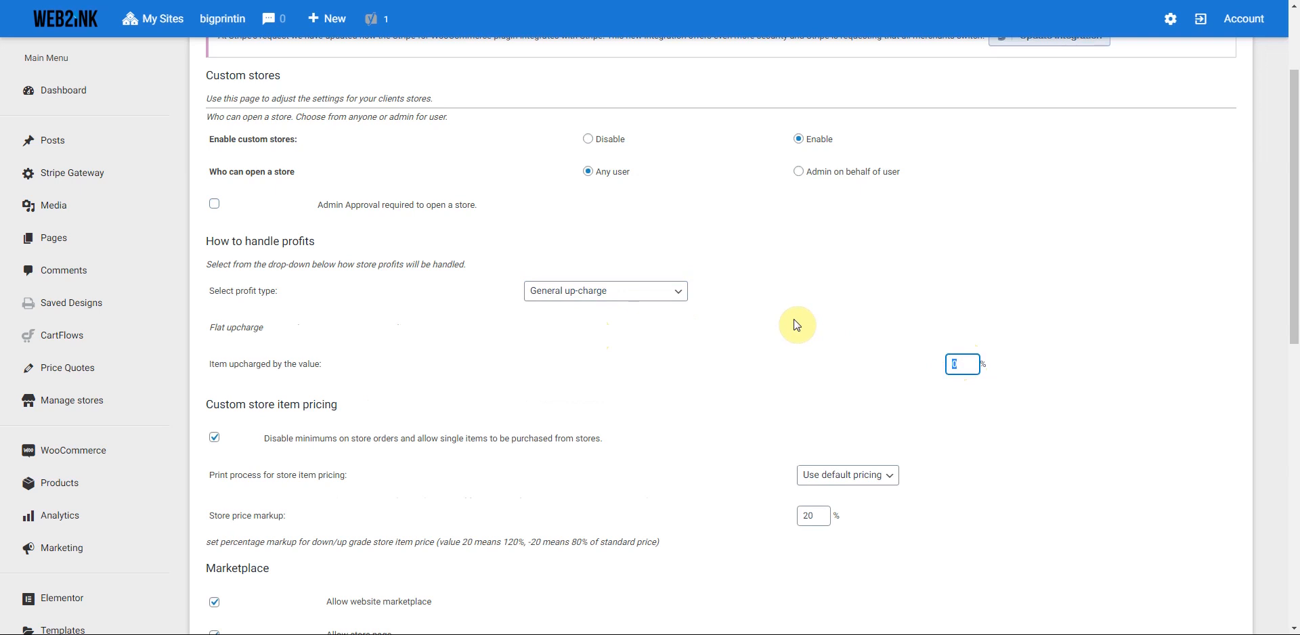
pyautogui.write('20')
pyautogui.click(470, 391)
pyautogui.scroll(-3, 469, 392)
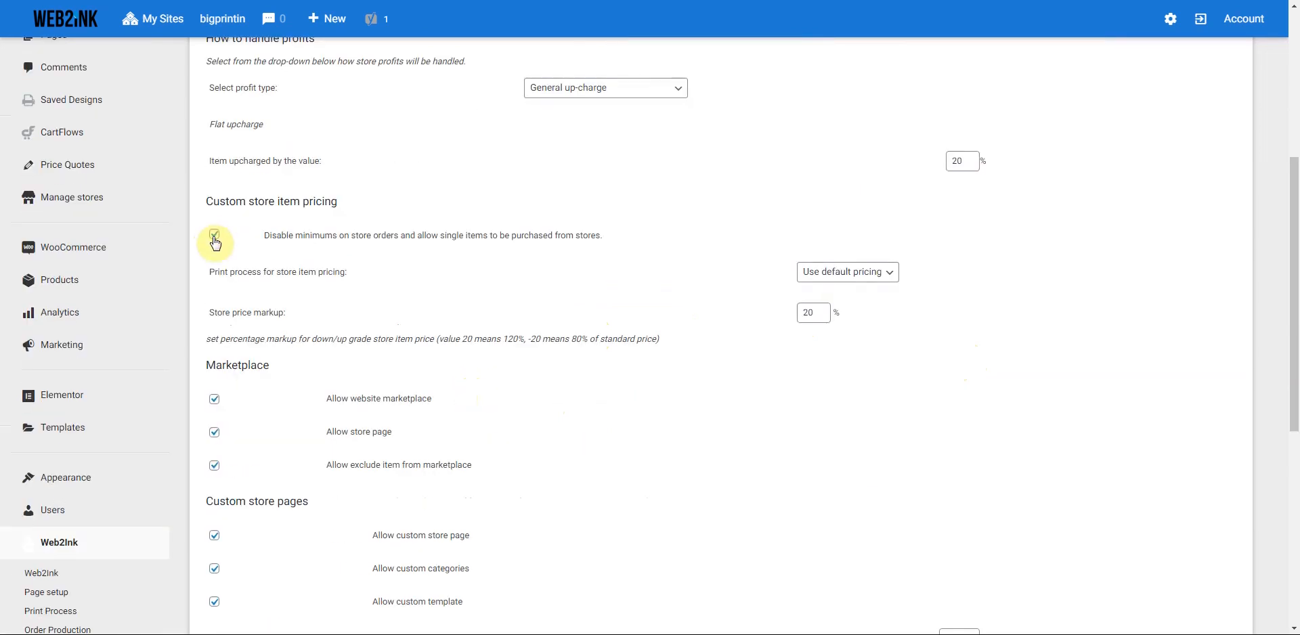
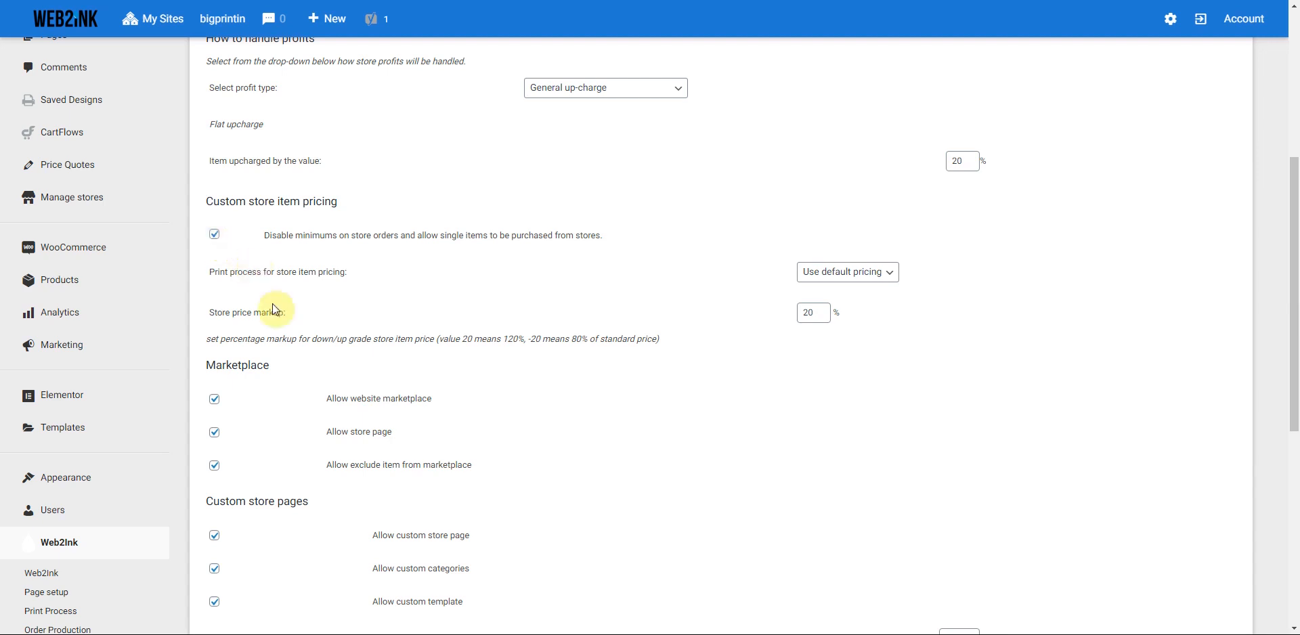
# - Turn off website marketplace, store page and item exclusion from marketplace, then save the custom store settings
pyautogui.scroll(-2, 290, 322)
pyautogui.click(214, 265)
pyautogui.click(215, 300)
pyautogui.click(215, 330)
pyautogui.scroll(-3, 281, 313)
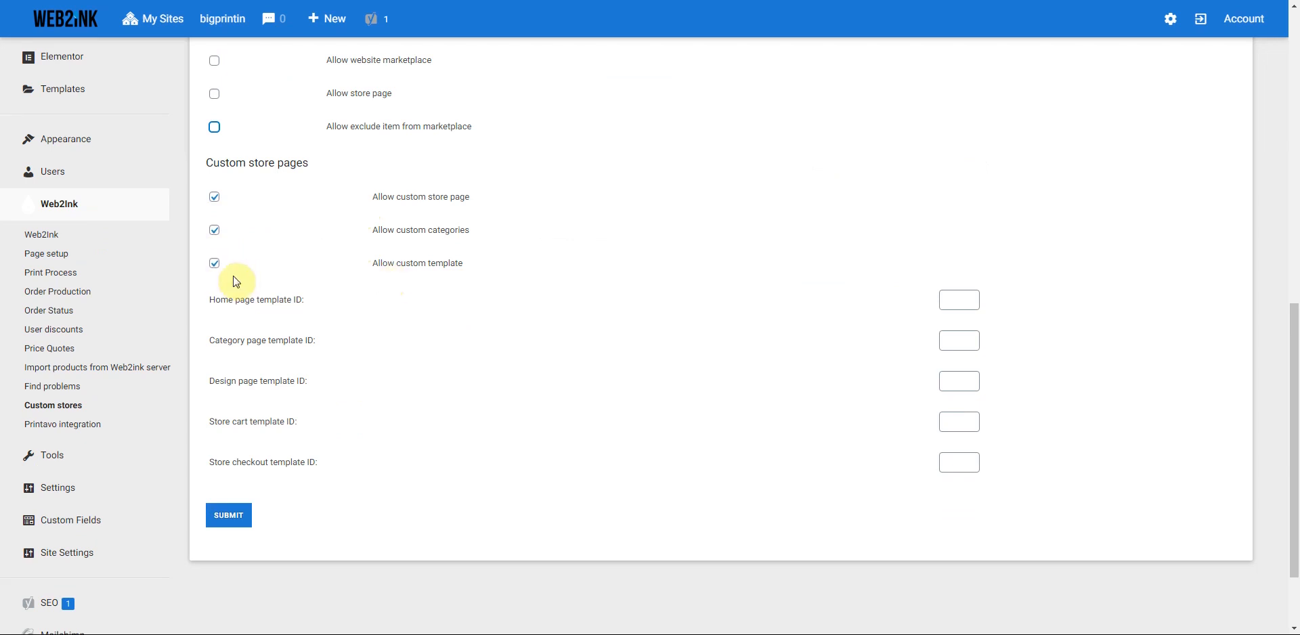
pyautogui.click(228, 514)
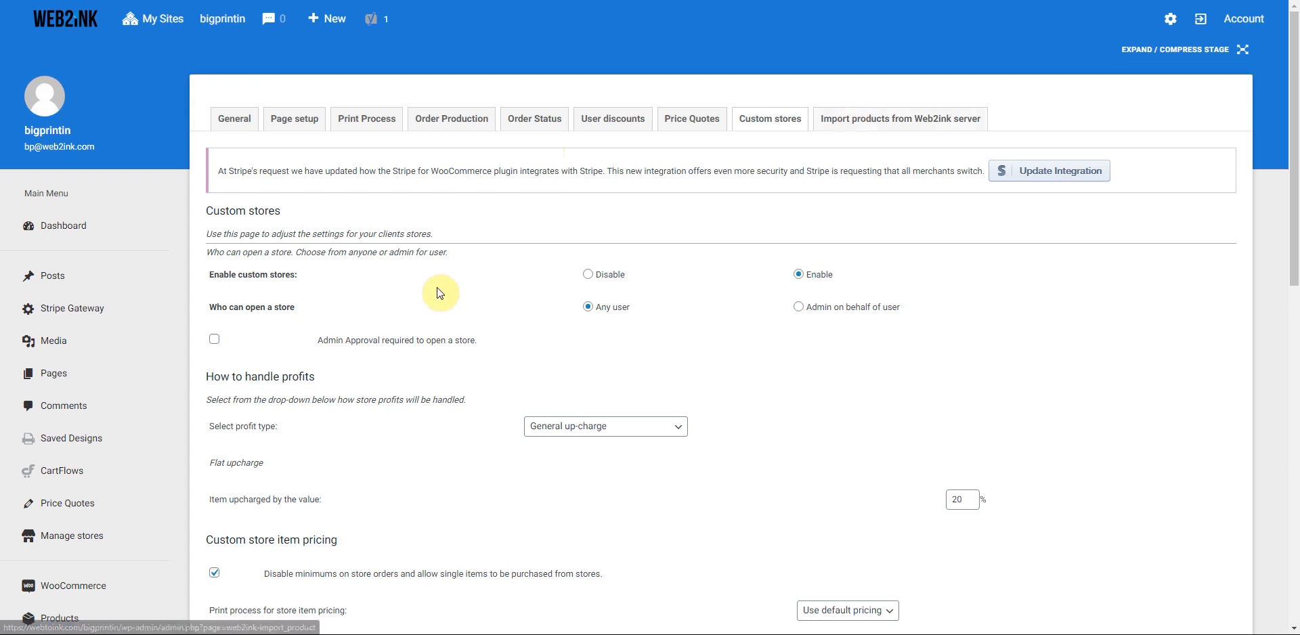
pyautogui.scroll(-3, 173, 303)
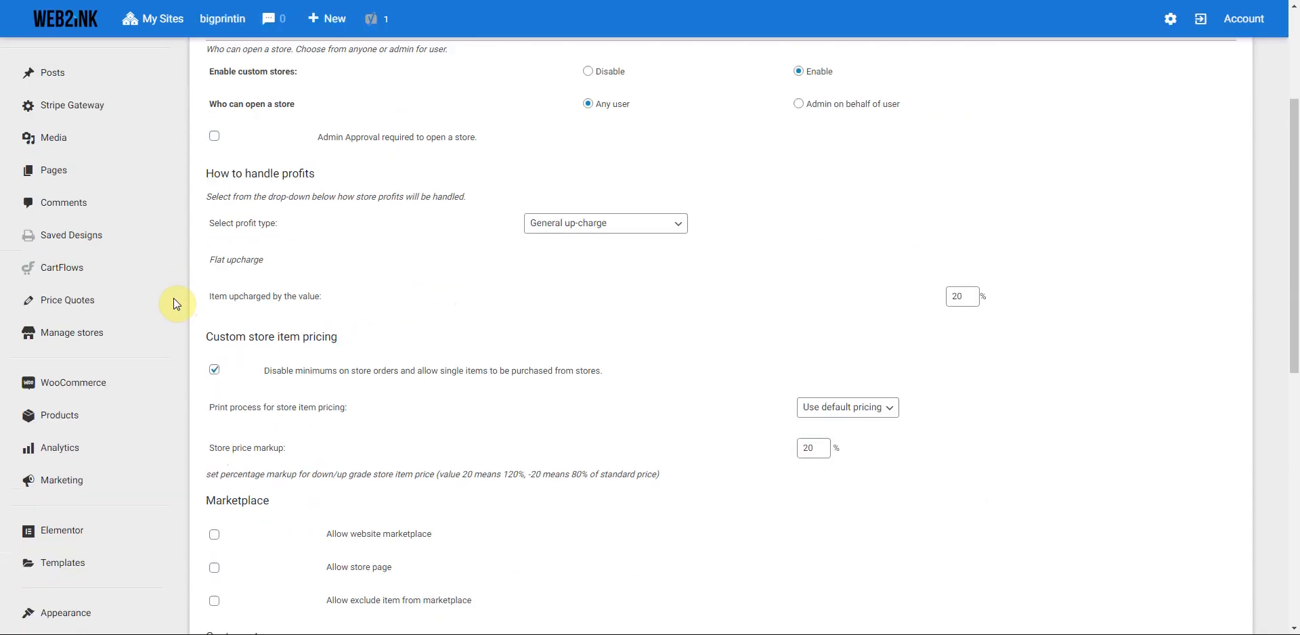
# - Open All Products and scroll through the 13 published Gildan tees
pyautogui.moveTo(55, 421)
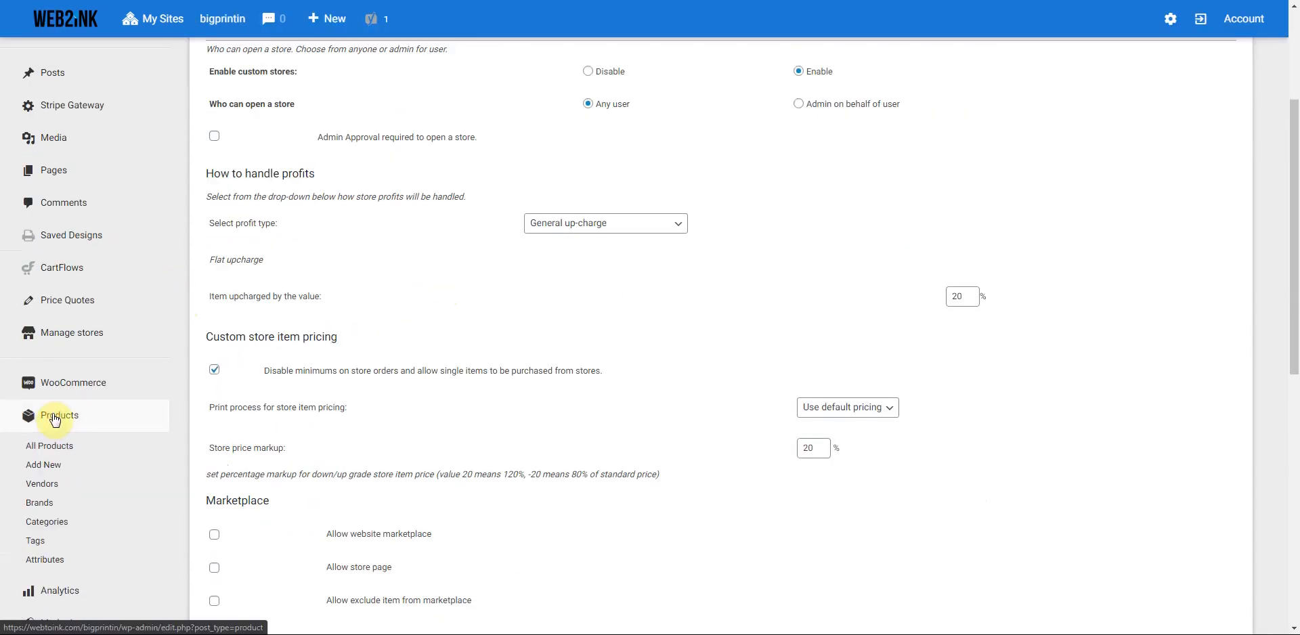
pyautogui.click(55, 449)
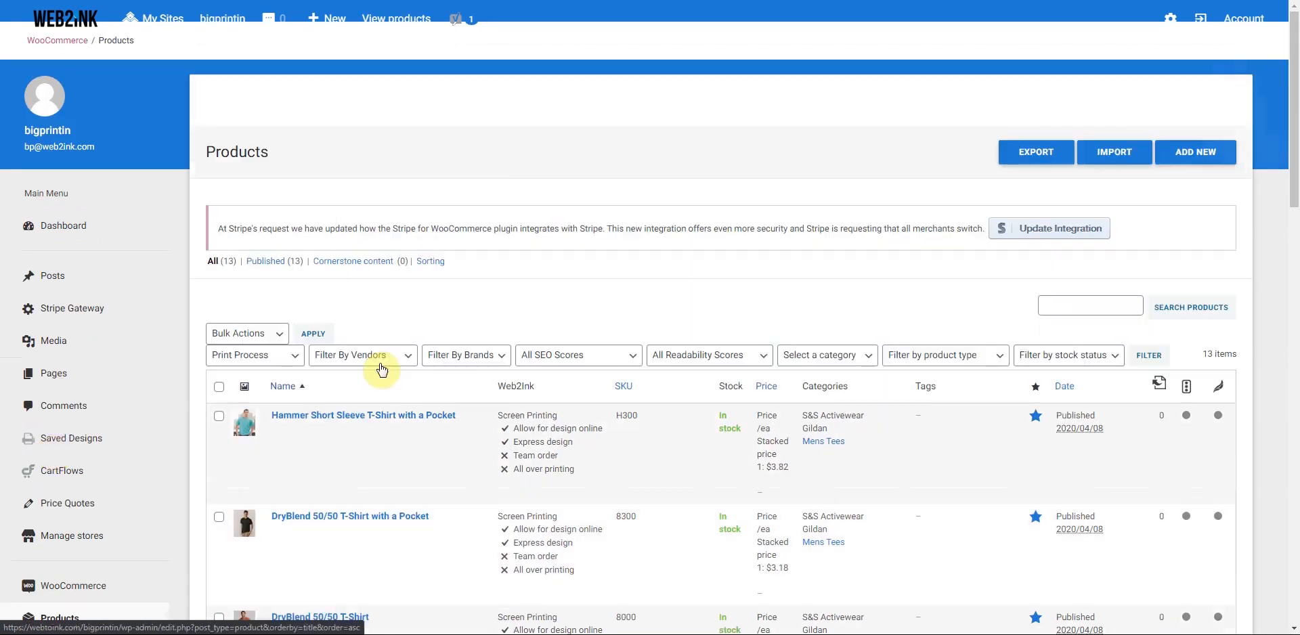
pyautogui.scroll(-10, 400, 453)
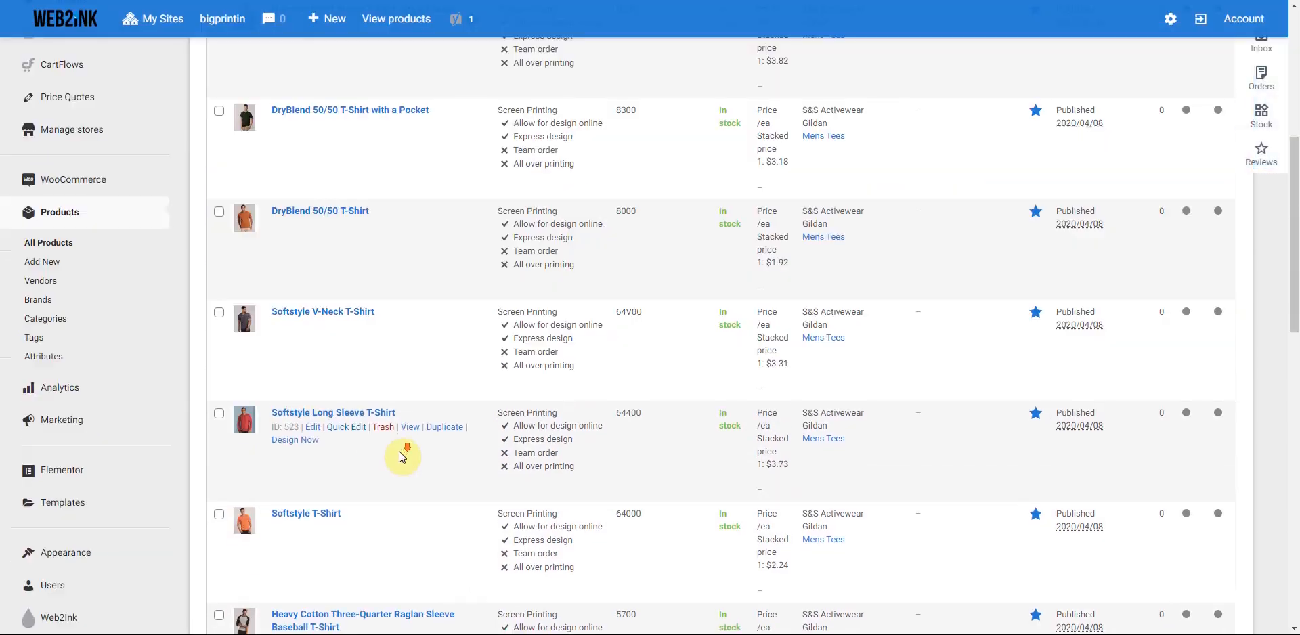
pyautogui.scroll(-5, 401, 456)
pyautogui.scroll(15, 401, 455)
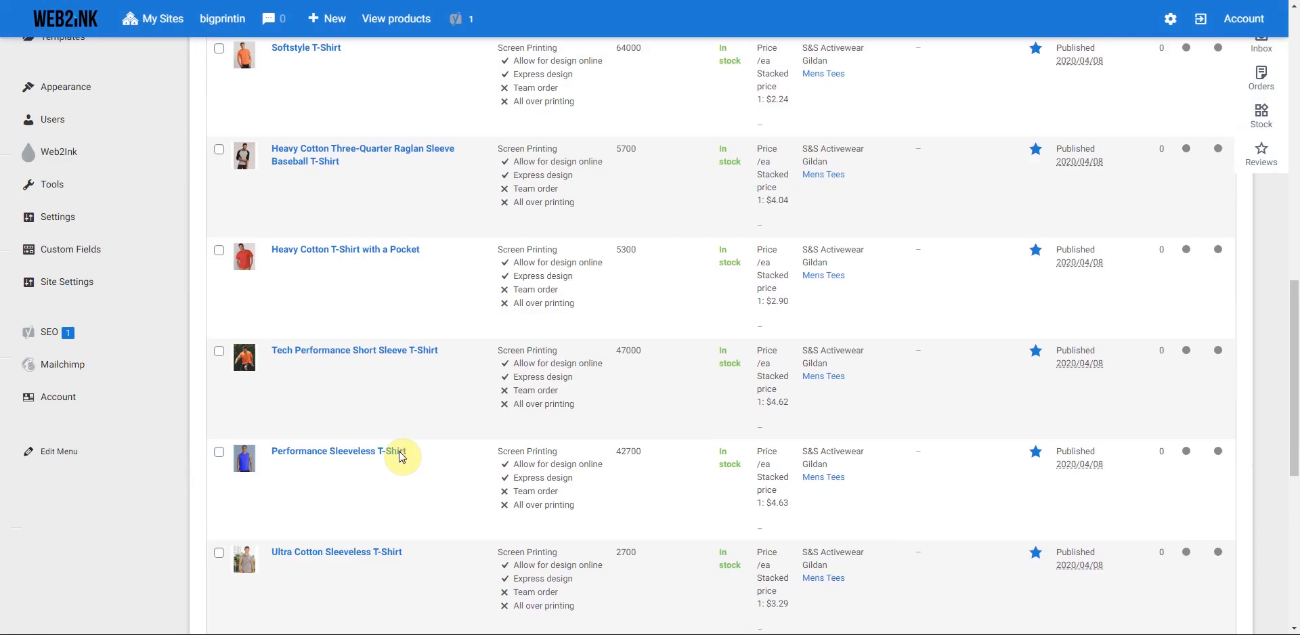
pyautogui.moveTo(399, 451)
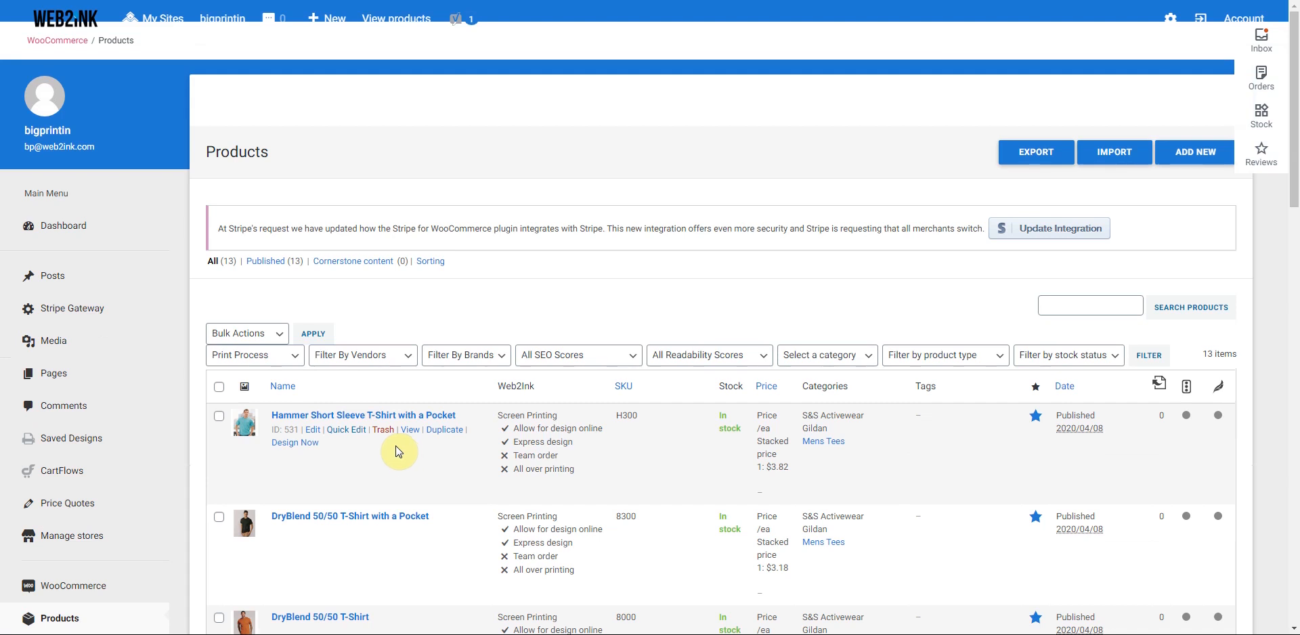
pyautogui.scroll(-8, 399, 450)
pyautogui.scroll(10, 384, 451)
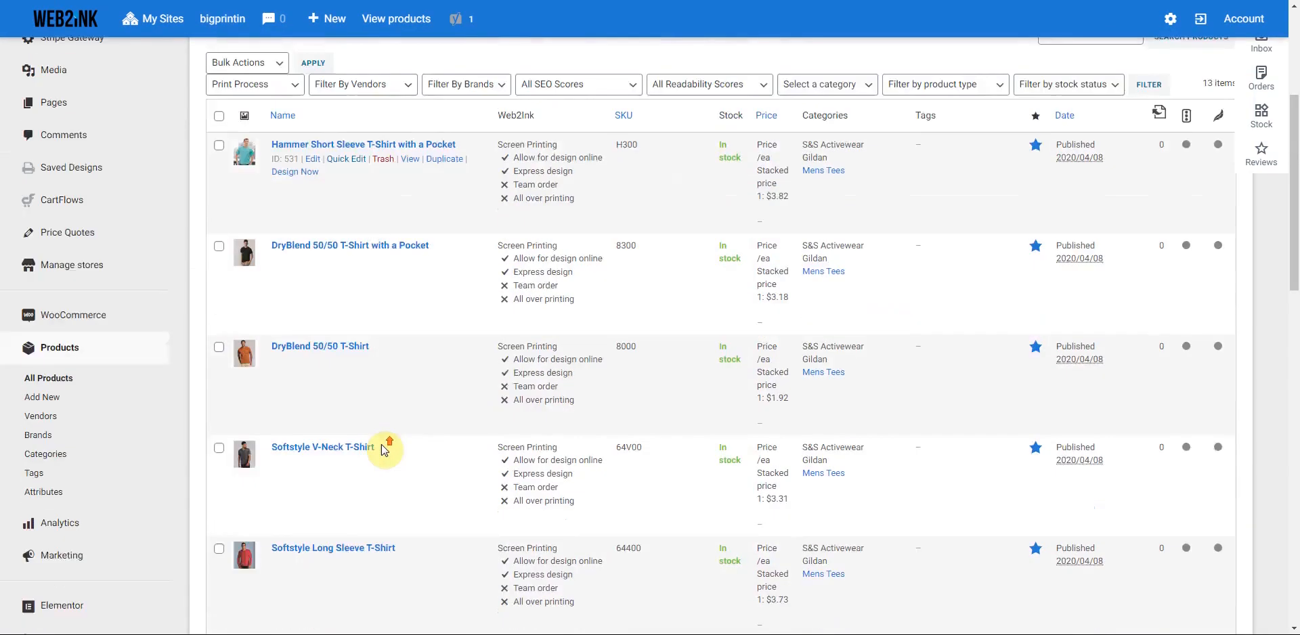
pyautogui.click(70, 230)
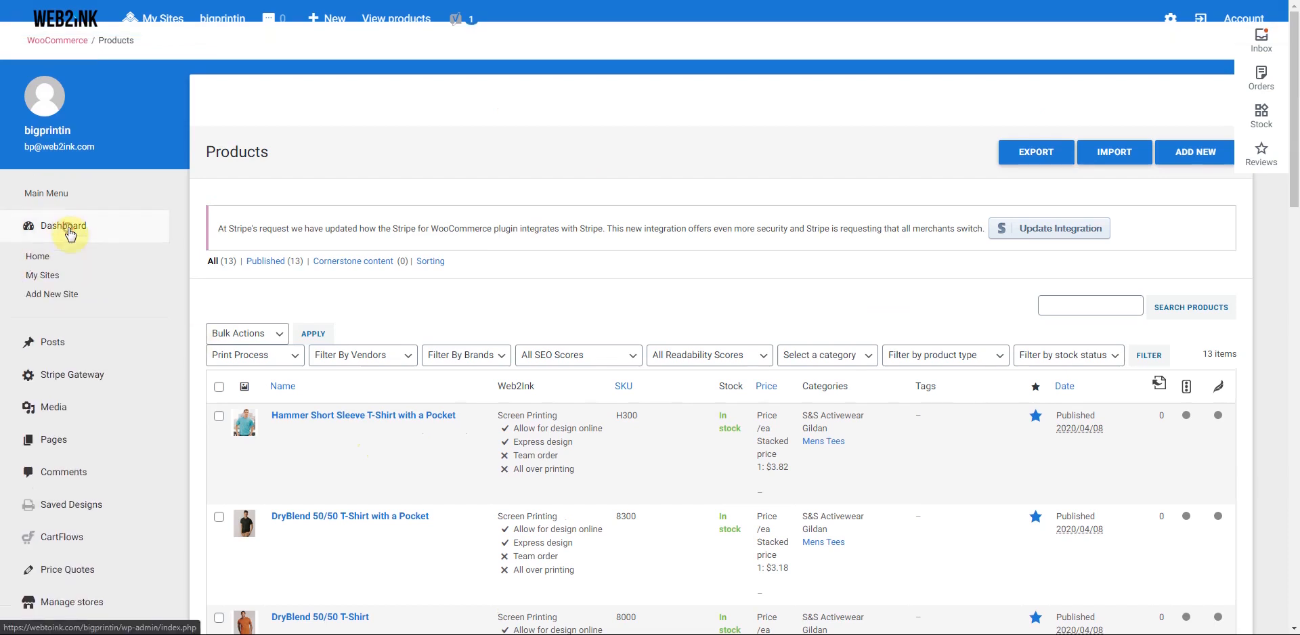
# - From Dashboard Home, open the custom domain setup on the Account page
pyautogui.click(37, 260)
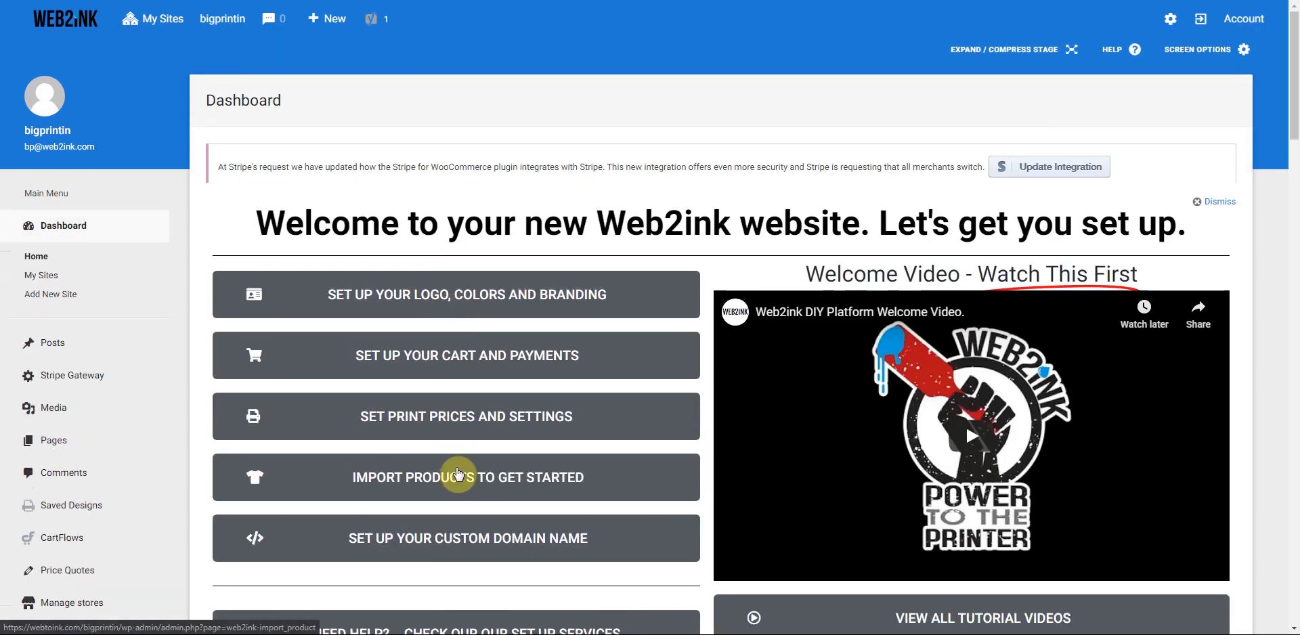
pyautogui.scroll(-1, 464, 467)
pyautogui.scroll(-2, 470, 477)
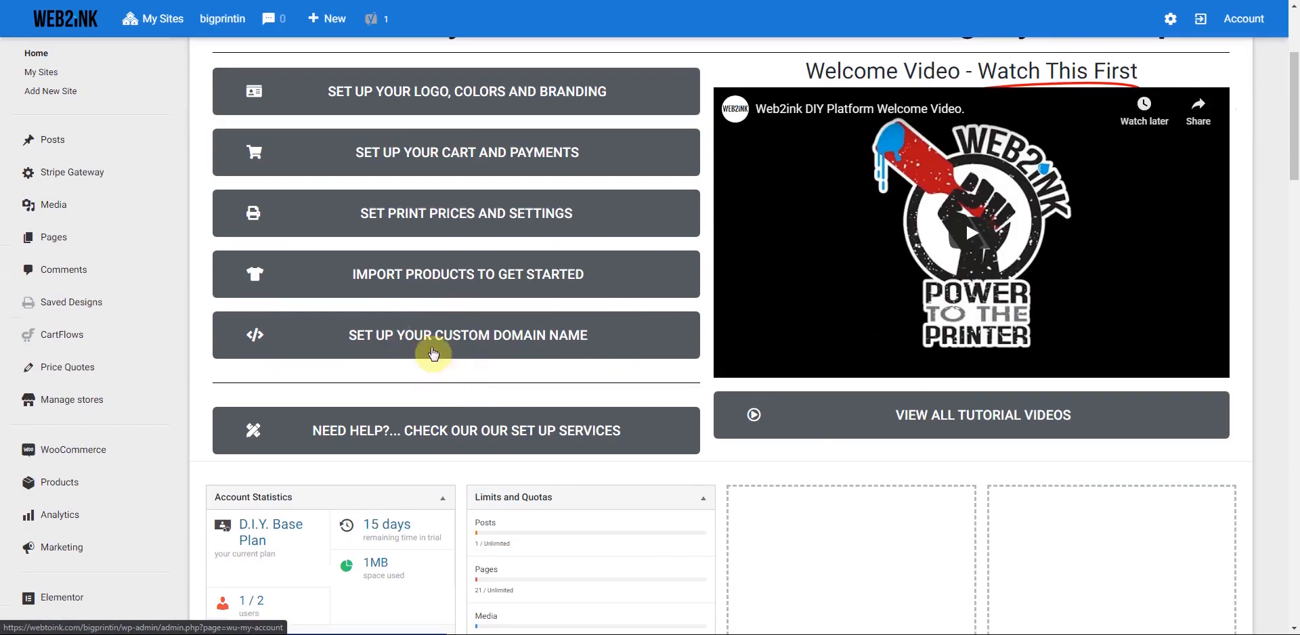
pyautogui.click(428, 340)
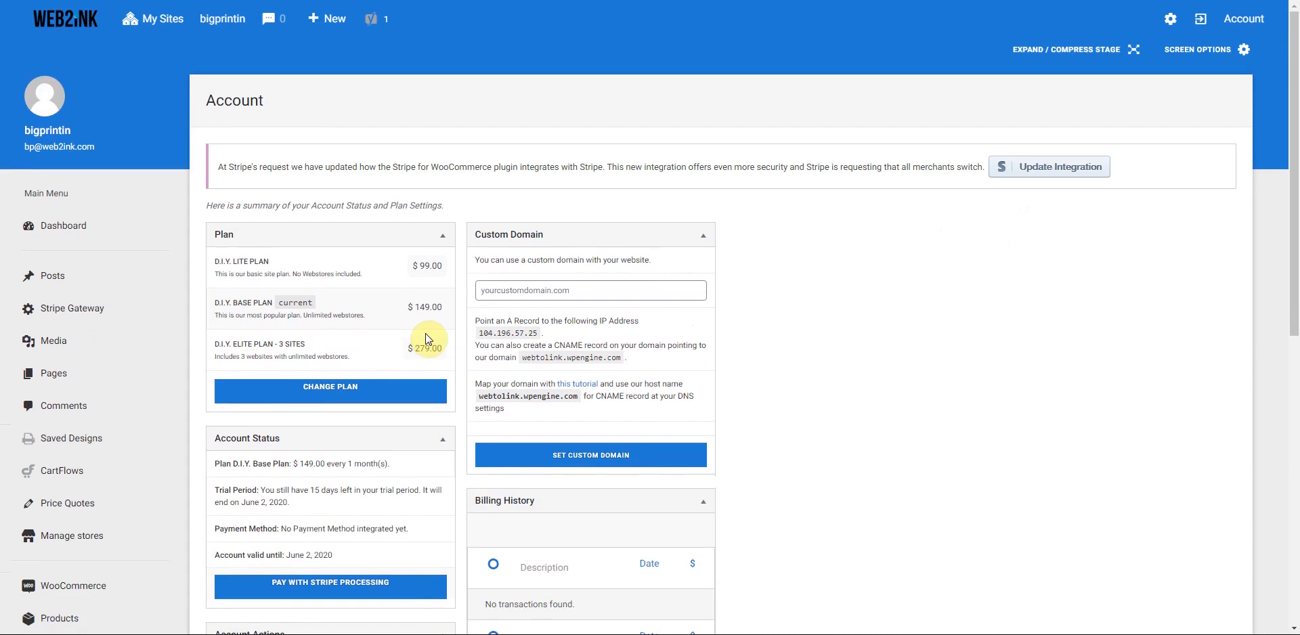
# - Enter bigprintin.com as the custom domain, review the DNS records, and confirm the change
pyautogui.click(568, 290)
pyautogui.write('bigprin')
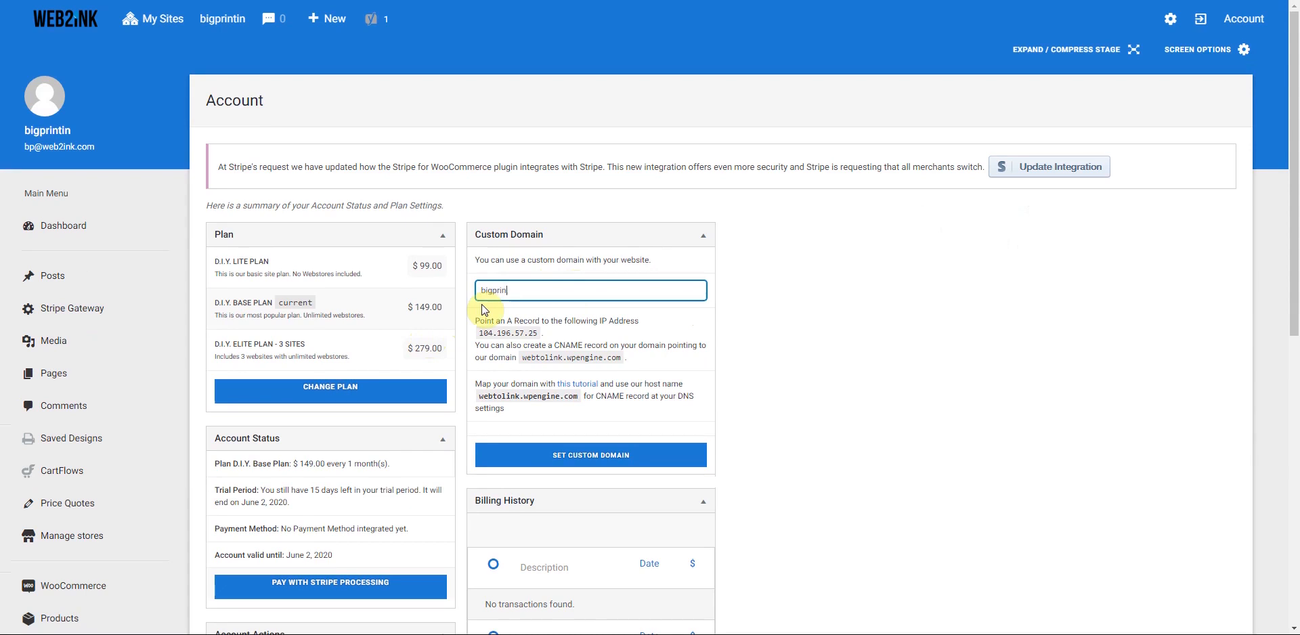
pyautogui.write('tin.com')
pyautogui.moveTo(479, 333); pyautogui.dragTo(539, 336)
pyautogui.click(539, 336)
pyautogui.moveTo(522, 361); pyautogui.dragTo(622, 362)
pyautogui.click(660, 366)
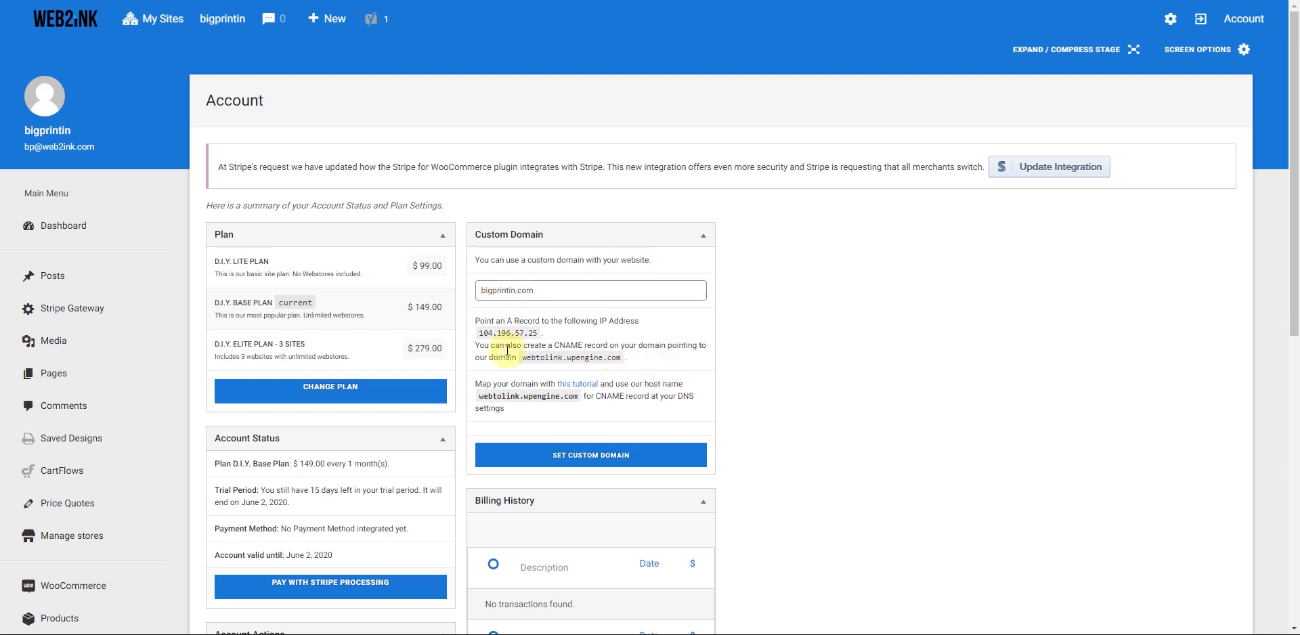
pyautogui.click(622, 459)
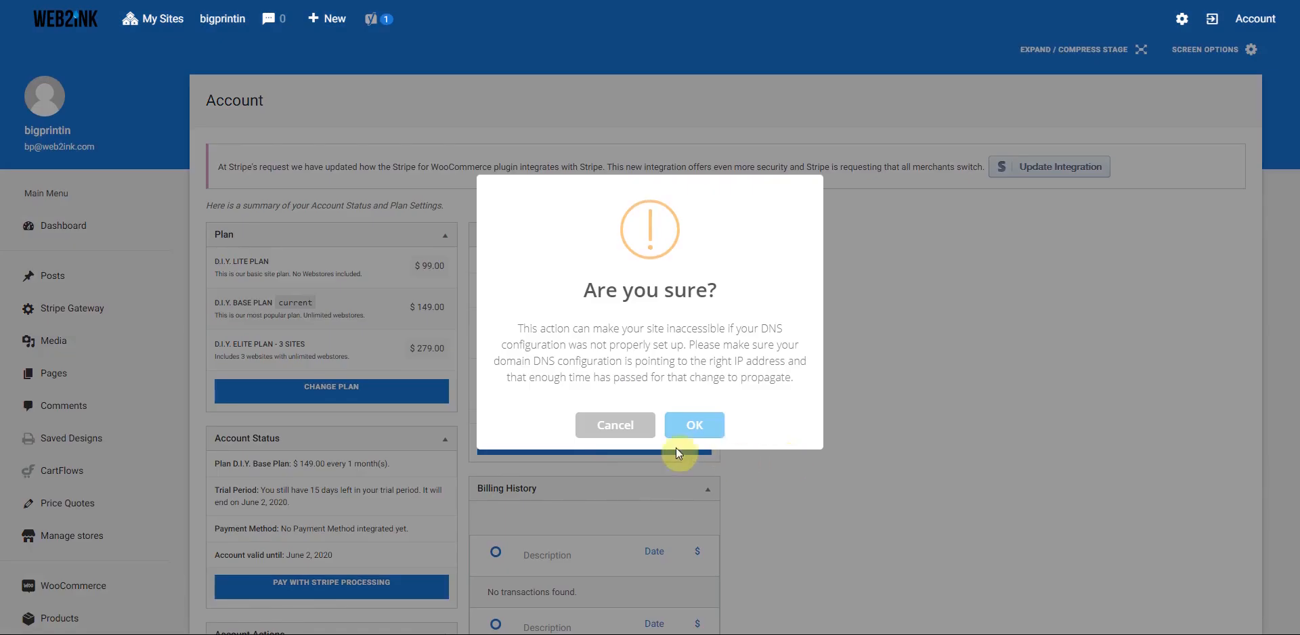
pyautogui.click(700, 425)
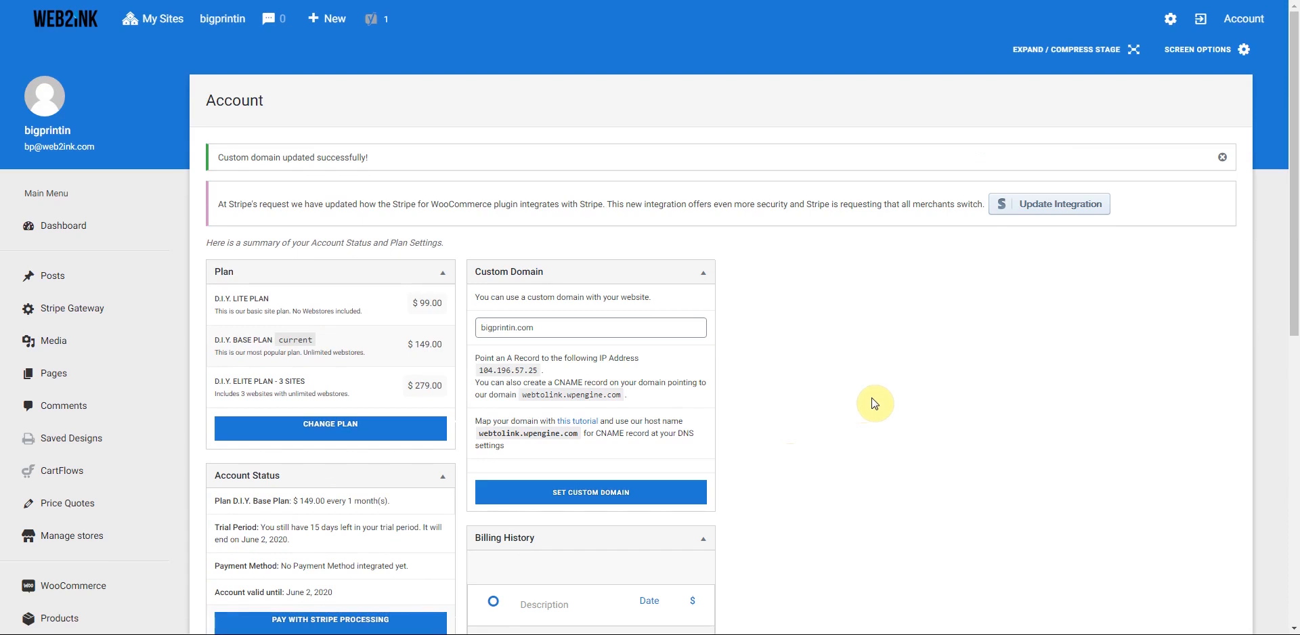
# - Return to Dashboard Home and open Pages > All Pages
pyautogui.moveTo(60, 231)
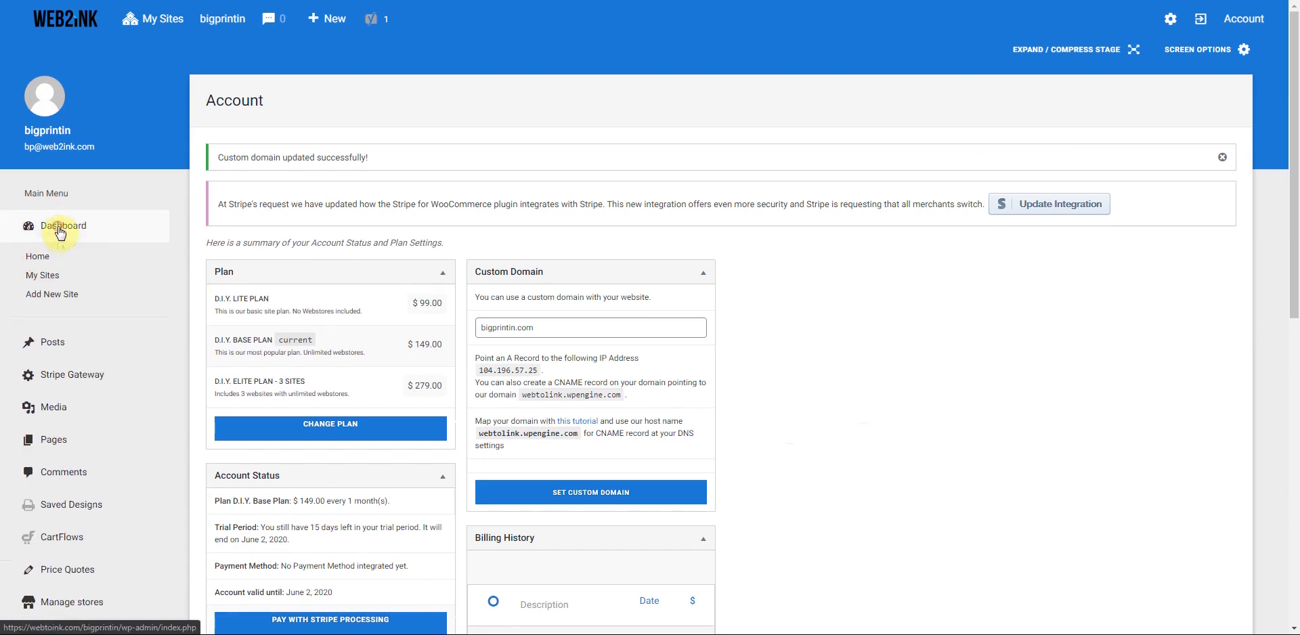
pyautogui.click(38, 261)
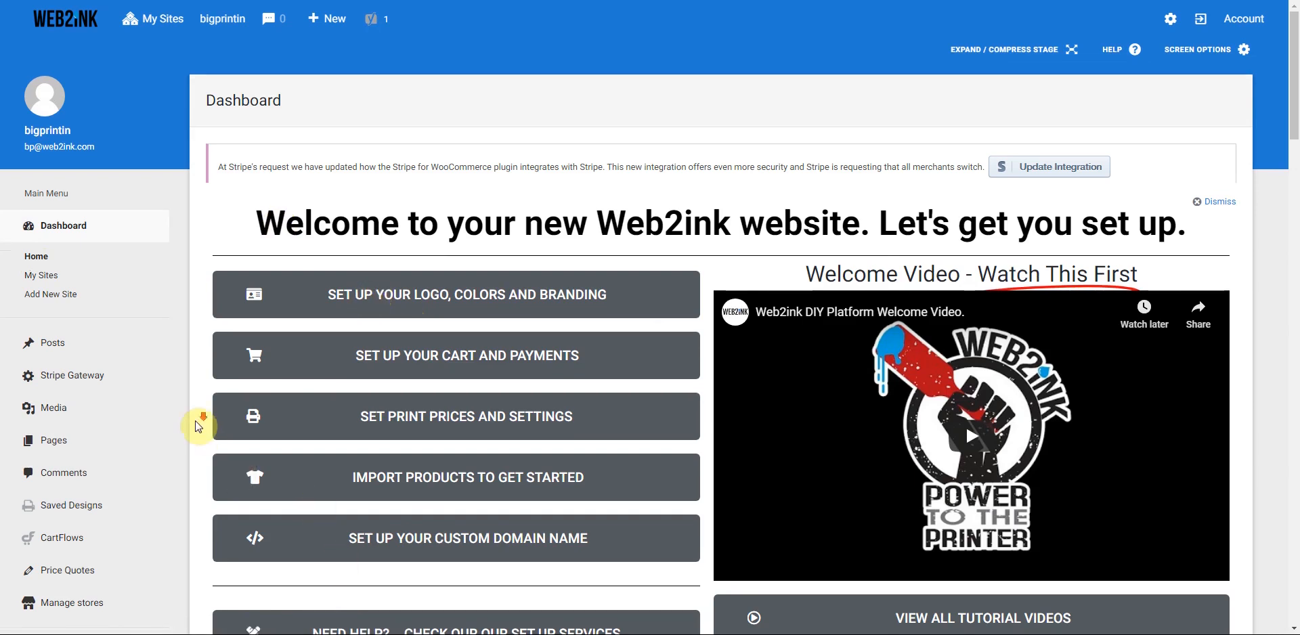
pyautogui.scroll(-2, 198, 425)
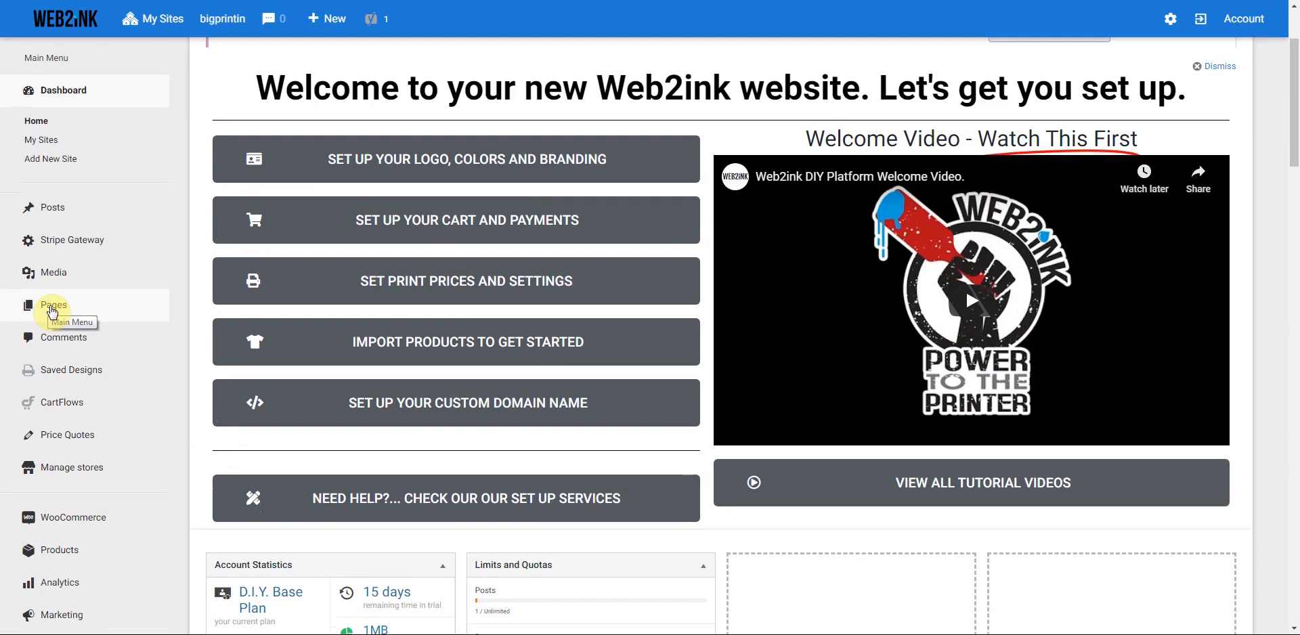
pyautogui.click(64, 307)
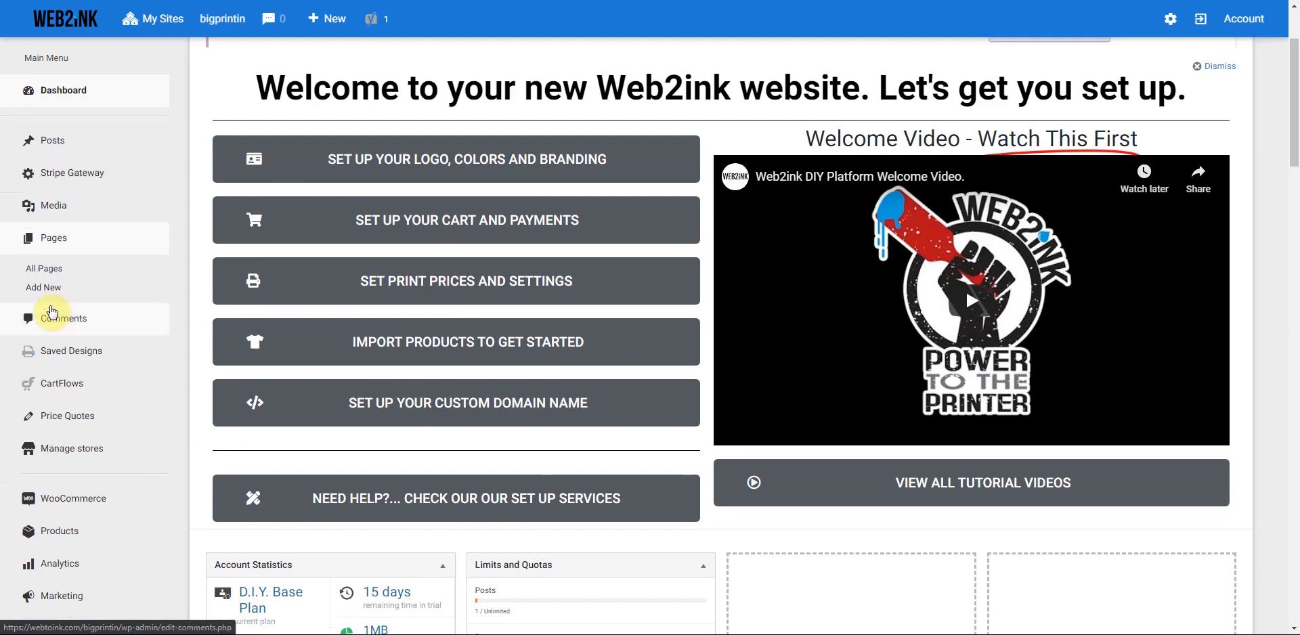
pyautogui.click(44, 269)
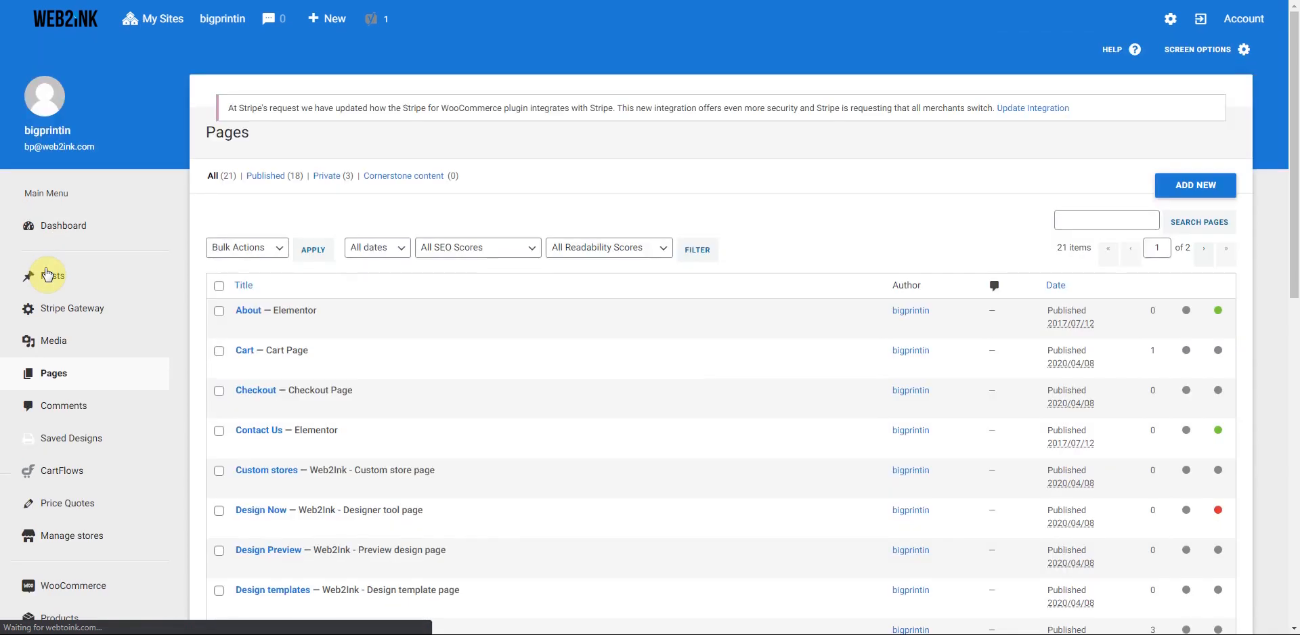
# - Scroll through the 21 site pages, 18 published and 3 private
pyautogui.scroll(-3, 389, 334)
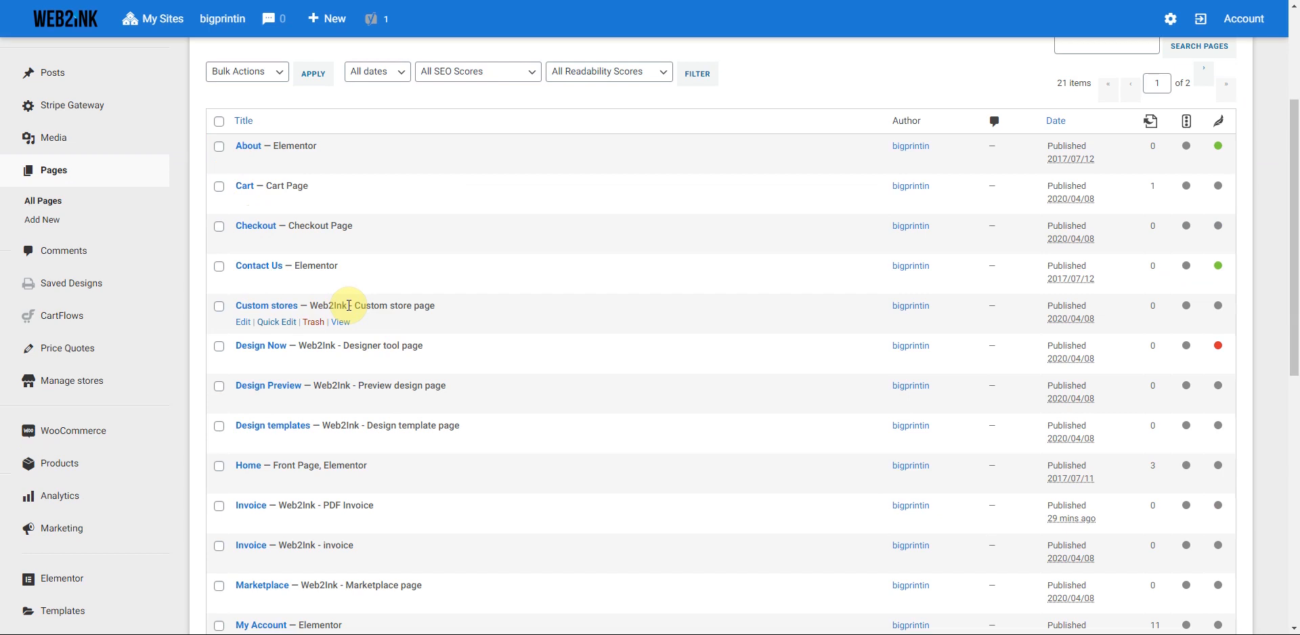
pyautogui.scroll(-2, 350, 306)
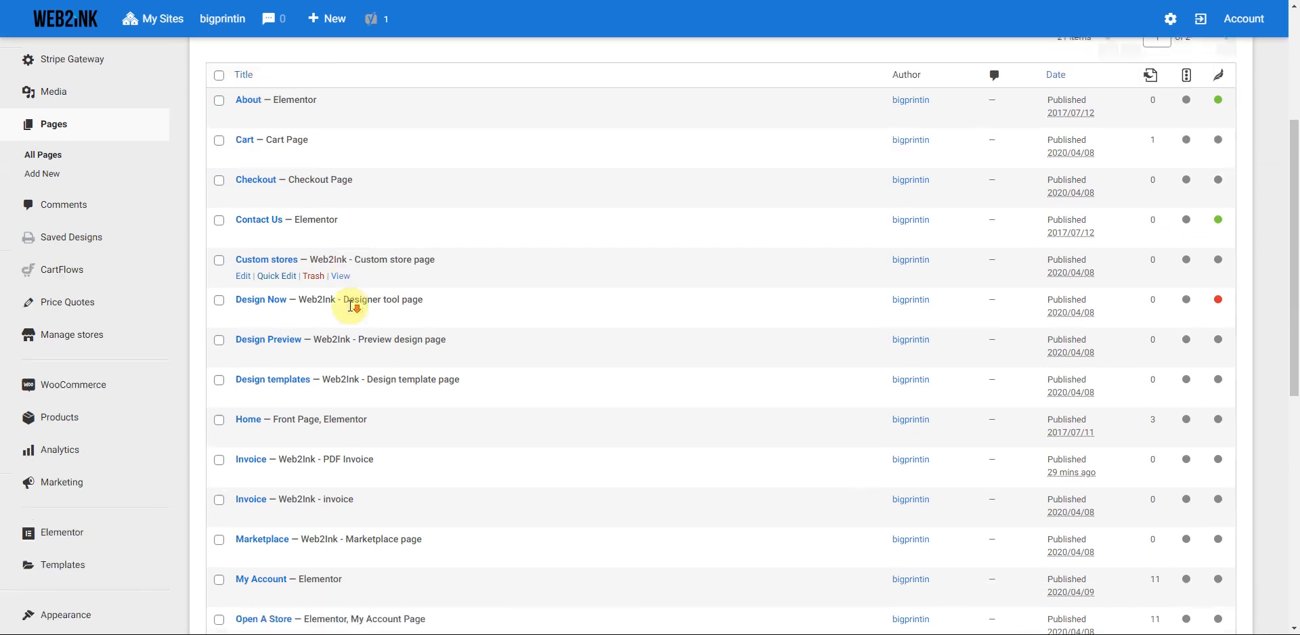
pyautogui.scroll(-2, 382, 351)
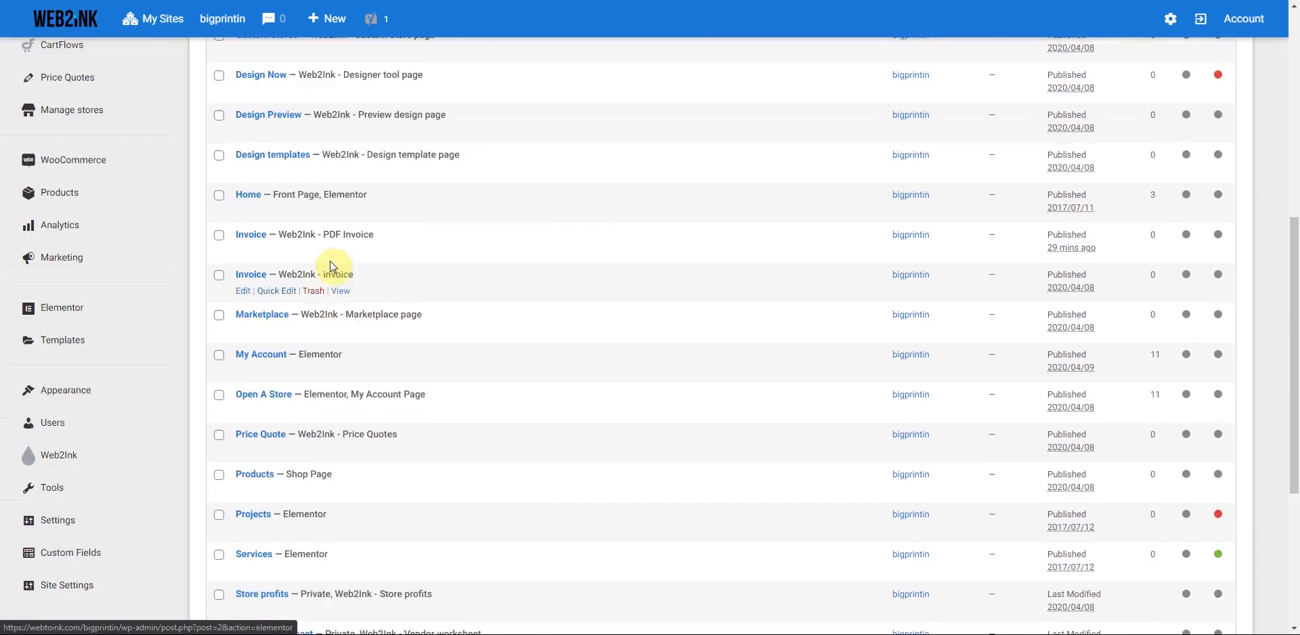
pyautogui.scroll(-2, 267, 361)
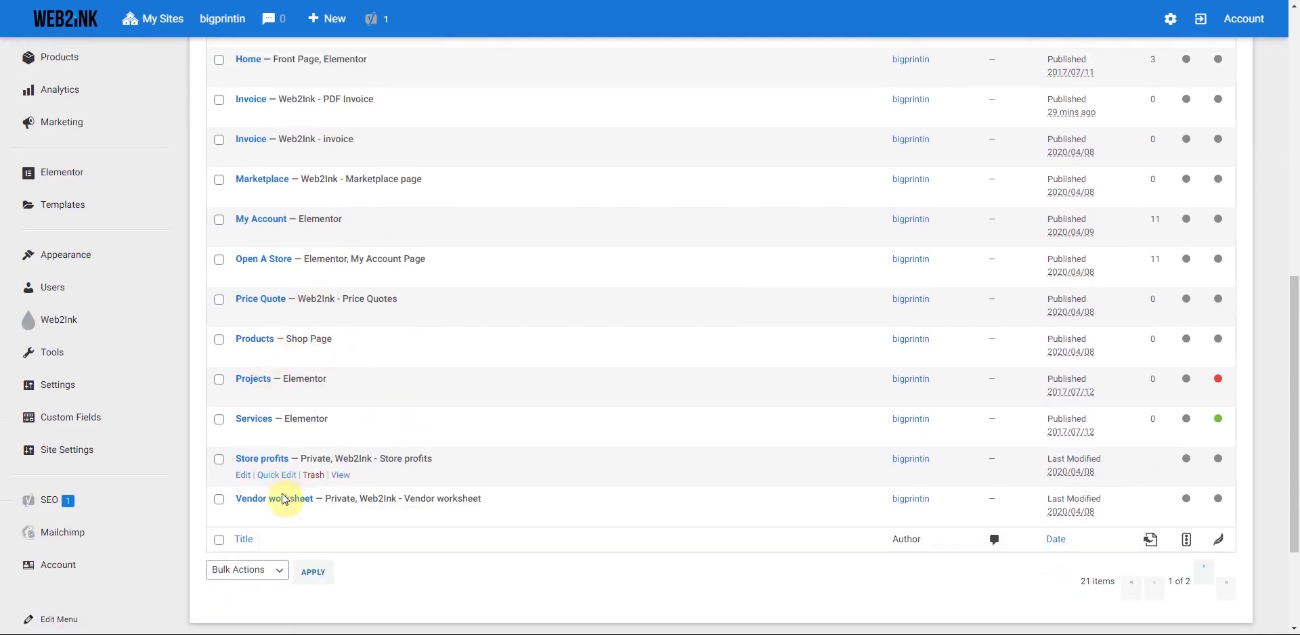
pyautogui.scroll(9, 347, 493)
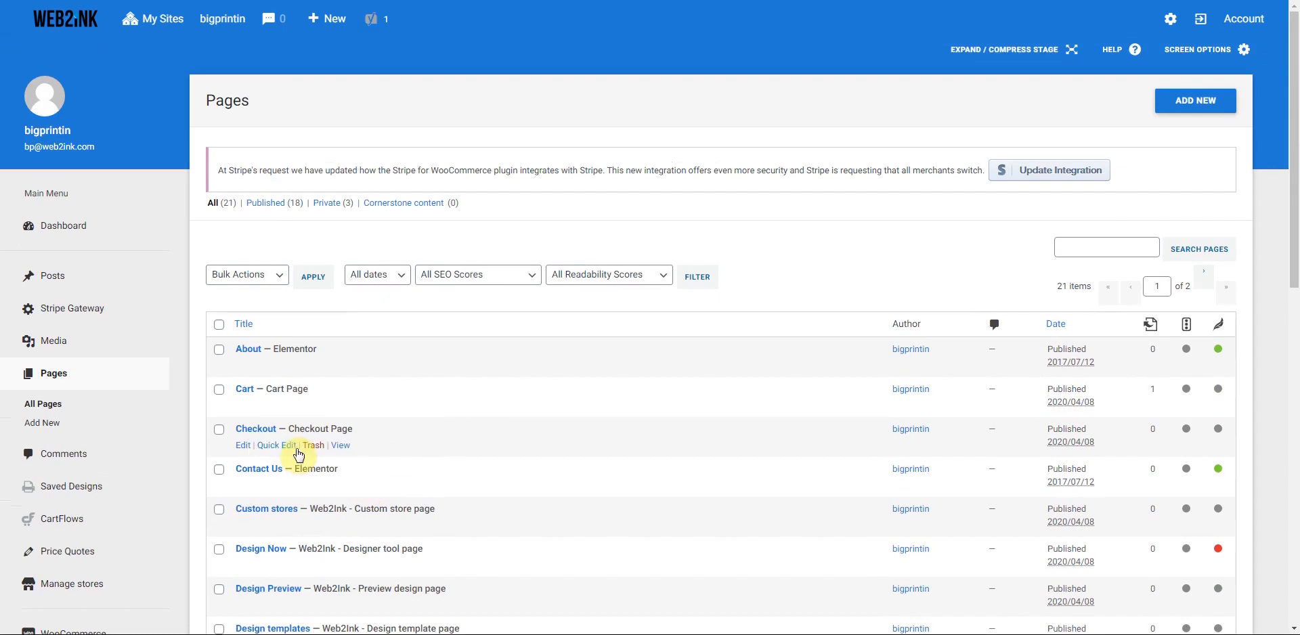
pyautogui.scroll(-3, 298, 455)
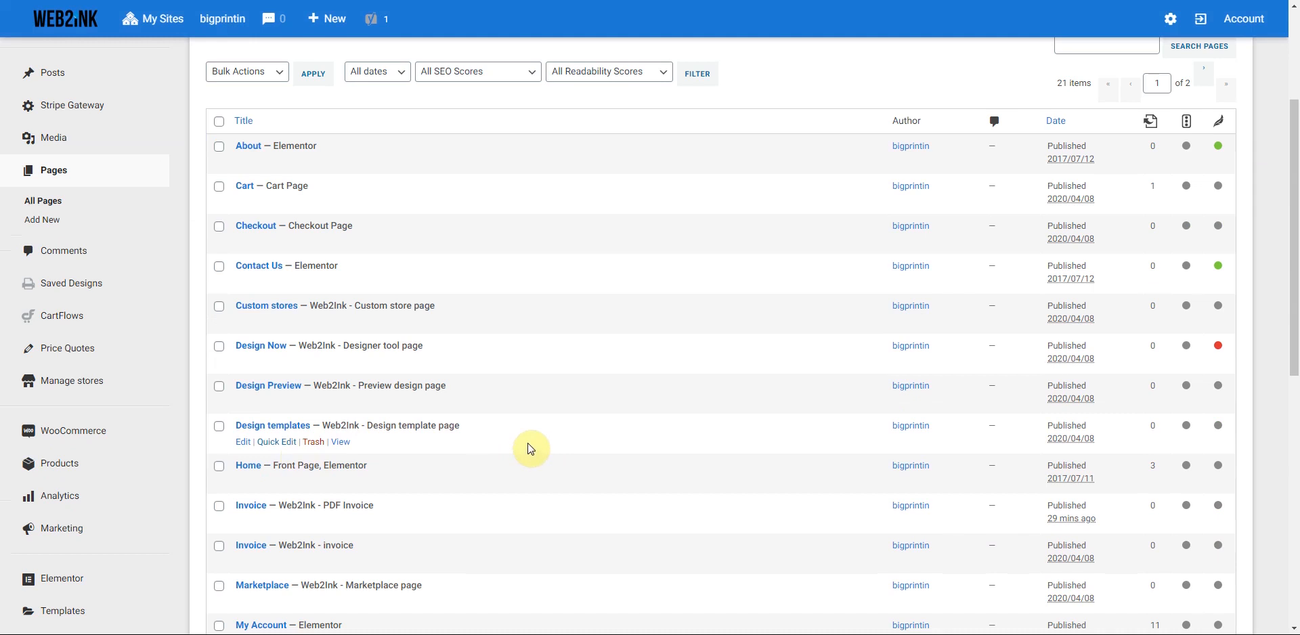
pyautogui.scroll(-6, 530, 449)
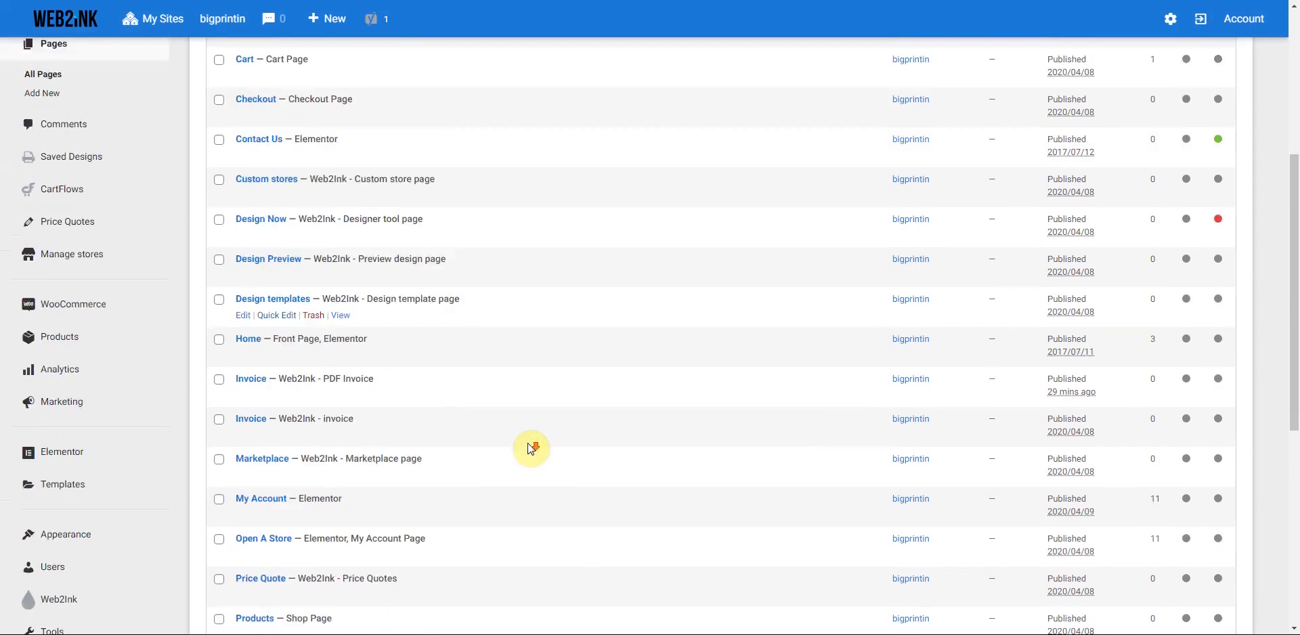
pyautogui.scroll(9, 531, 448)
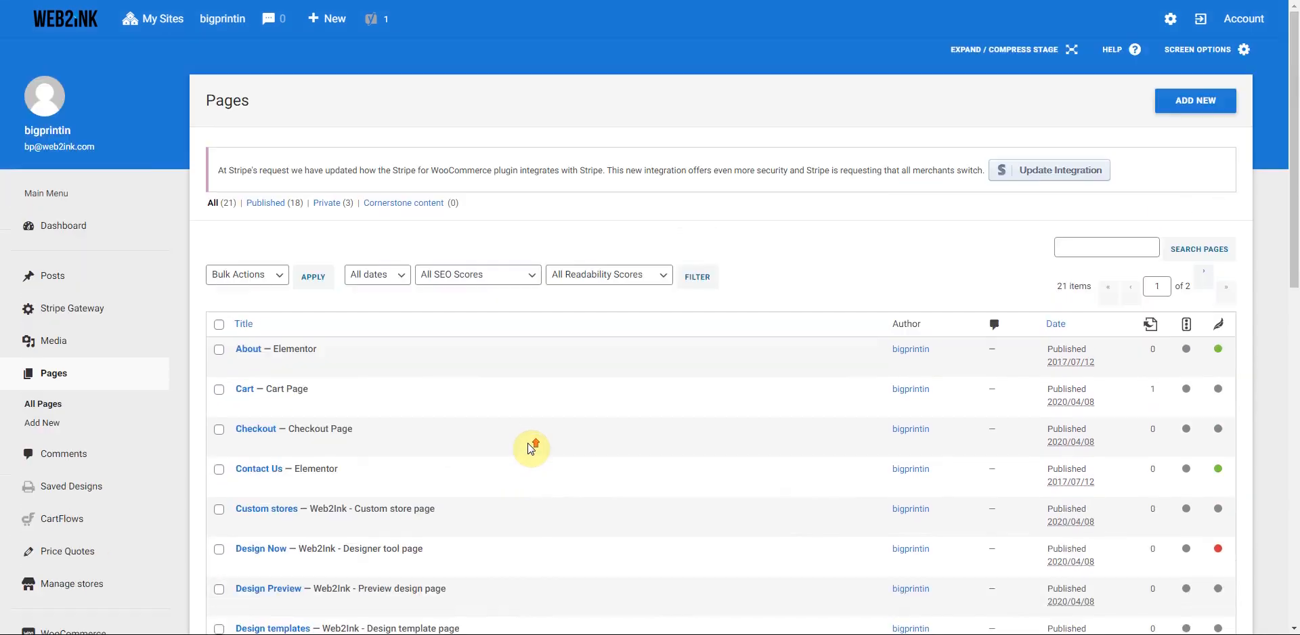
# - Create and publish a 'Gallery' page using the Elementor Full Width template
pyautogui.click(1196, 102)
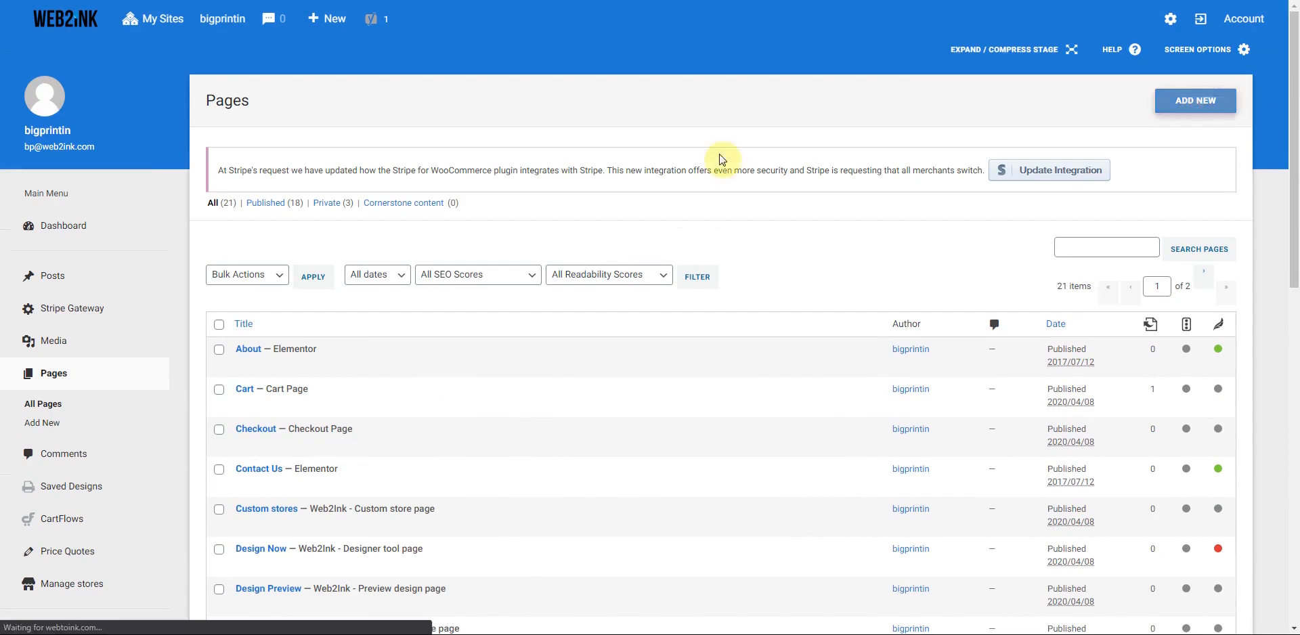
pyautogui.write('Gallery')
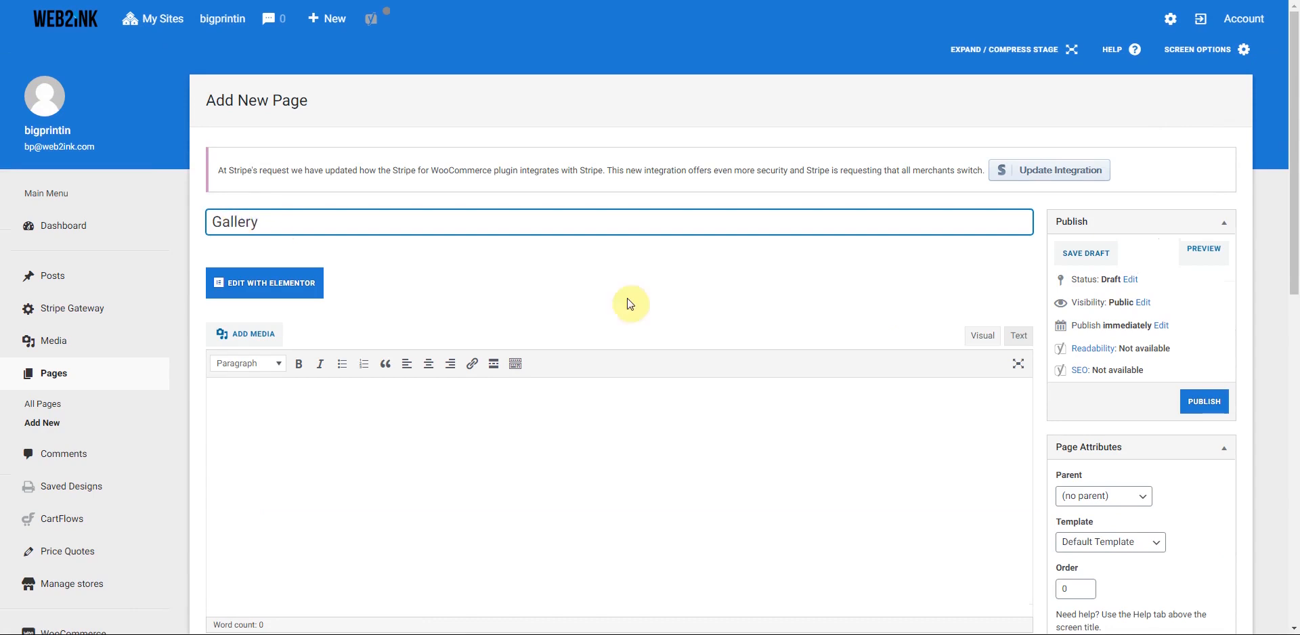
pyautogui.click(1156, 546)
pyautogui.click(1155, 546)
pyautogui.click(1155, 545)
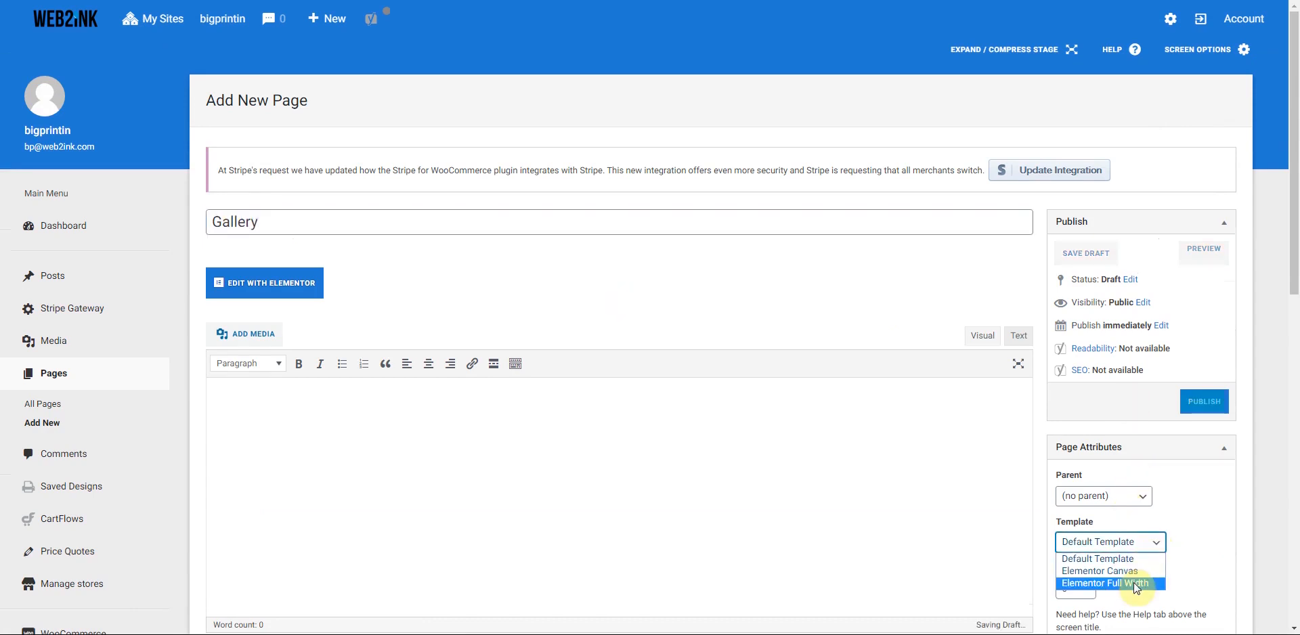
pyautogui.click(1136, 584)
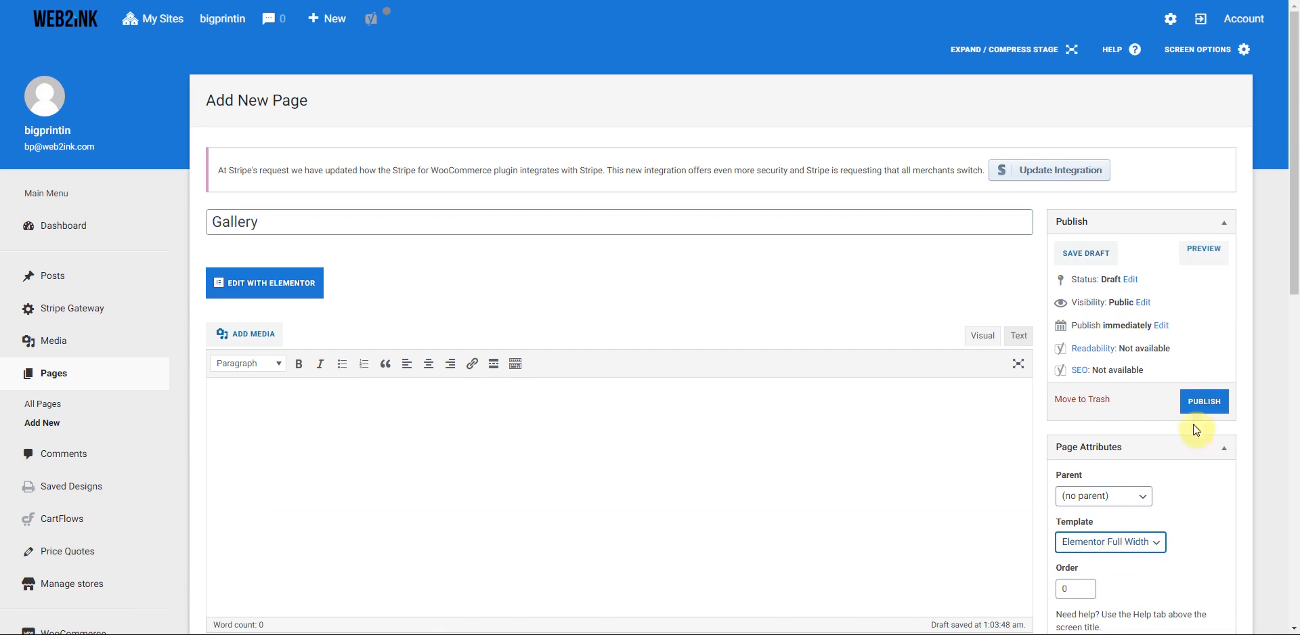
pyautogui.click(1203, 403)
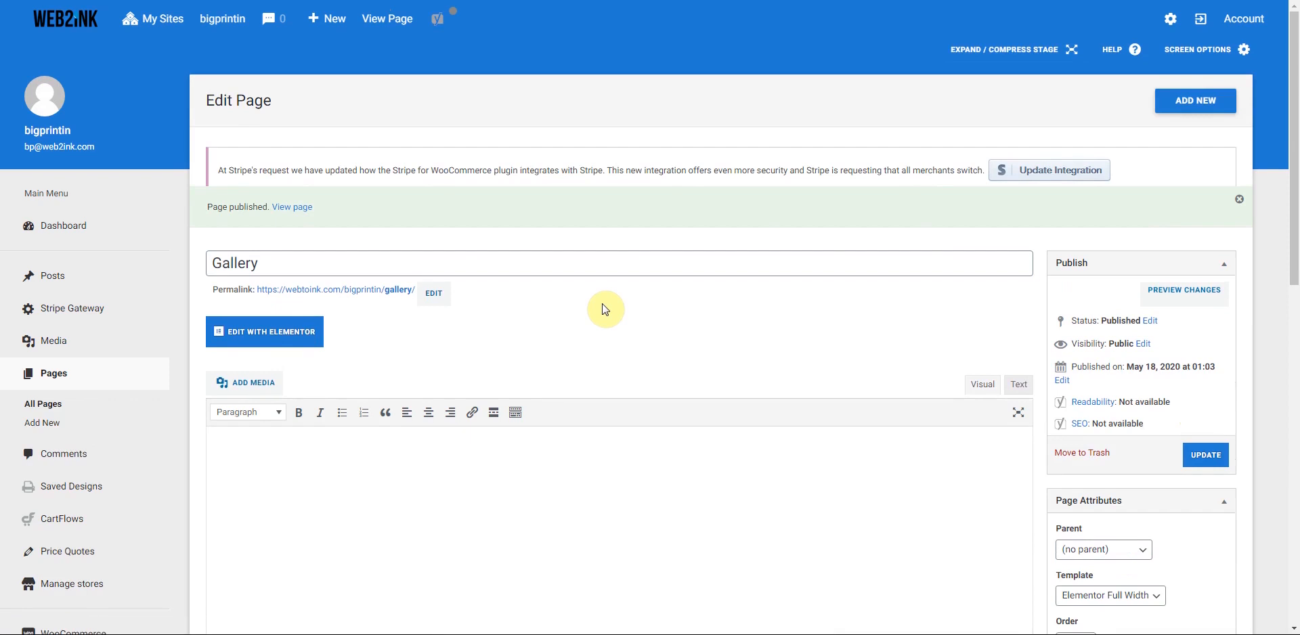
pyautogui.click(1195, 107)
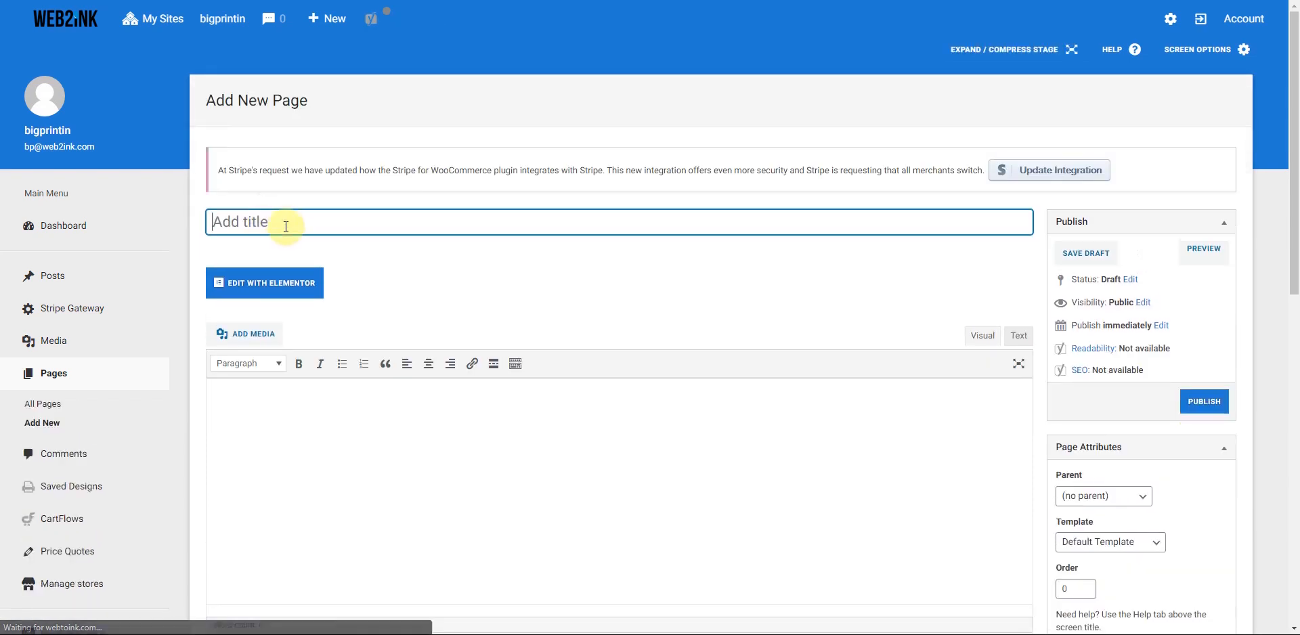
# - Title the new page 'Open a store', apply Elementor Full Width, and publish it
pyautogui.write('Open')
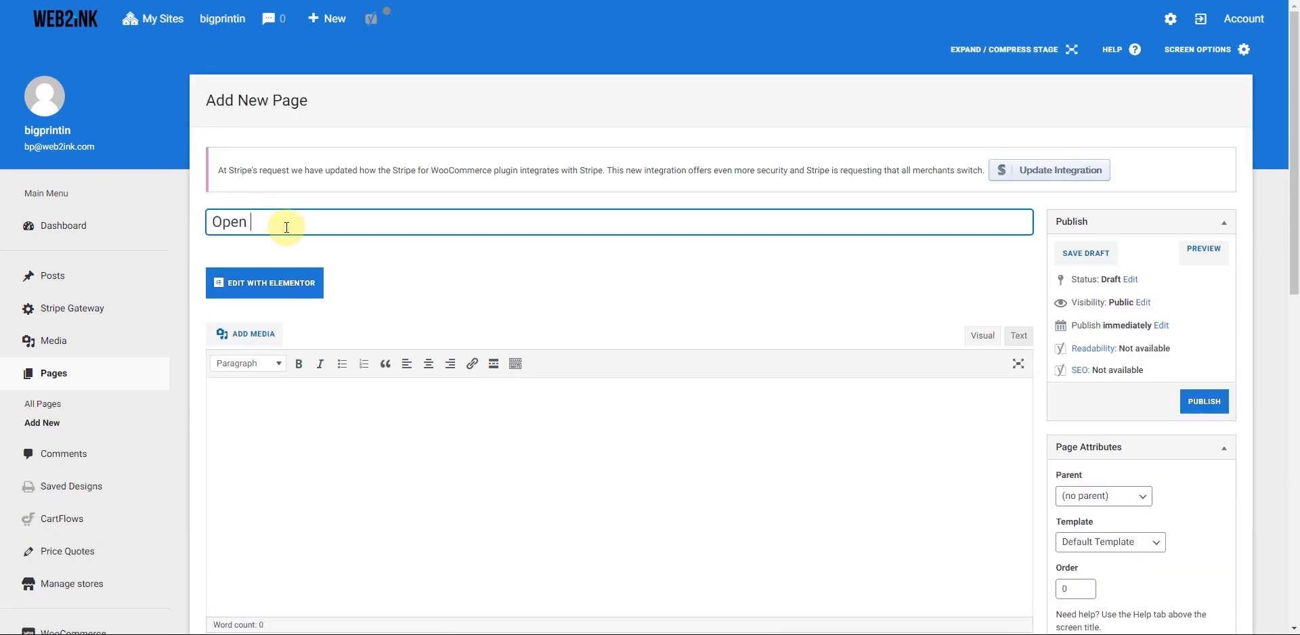
pyautogui.write(' a store')
pyautogui.scroll(-2, 1001, 405)
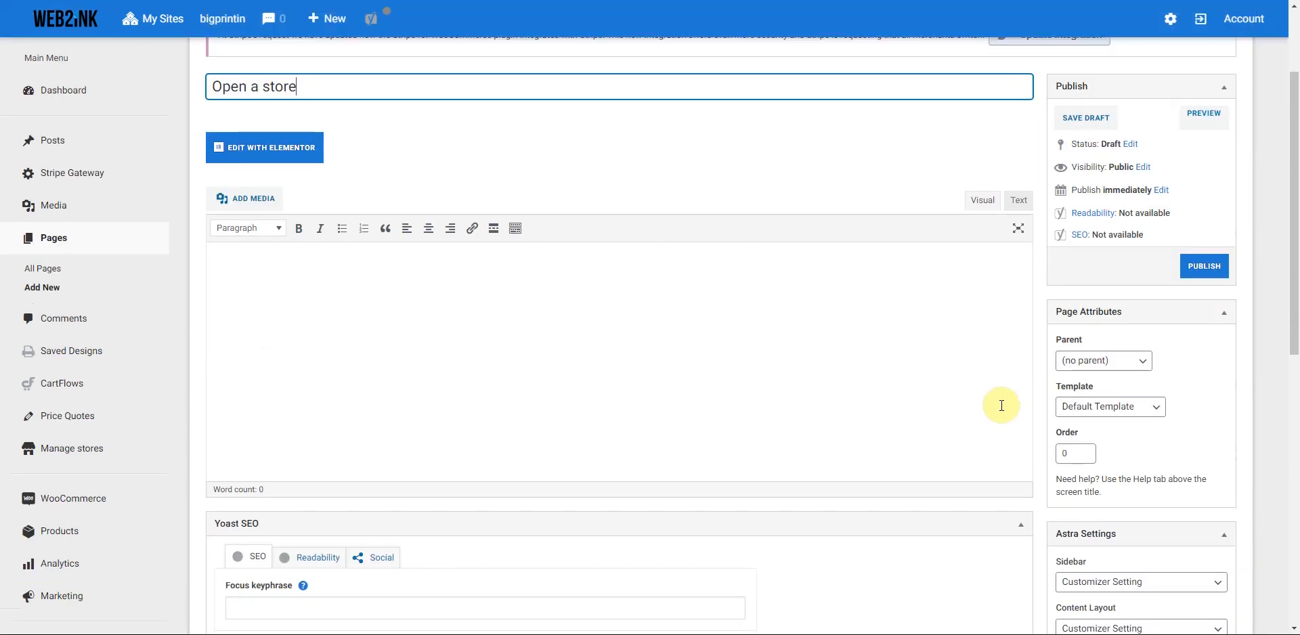
pyautogui.click(1153, 408)
pyautogui.click(1131, 448)
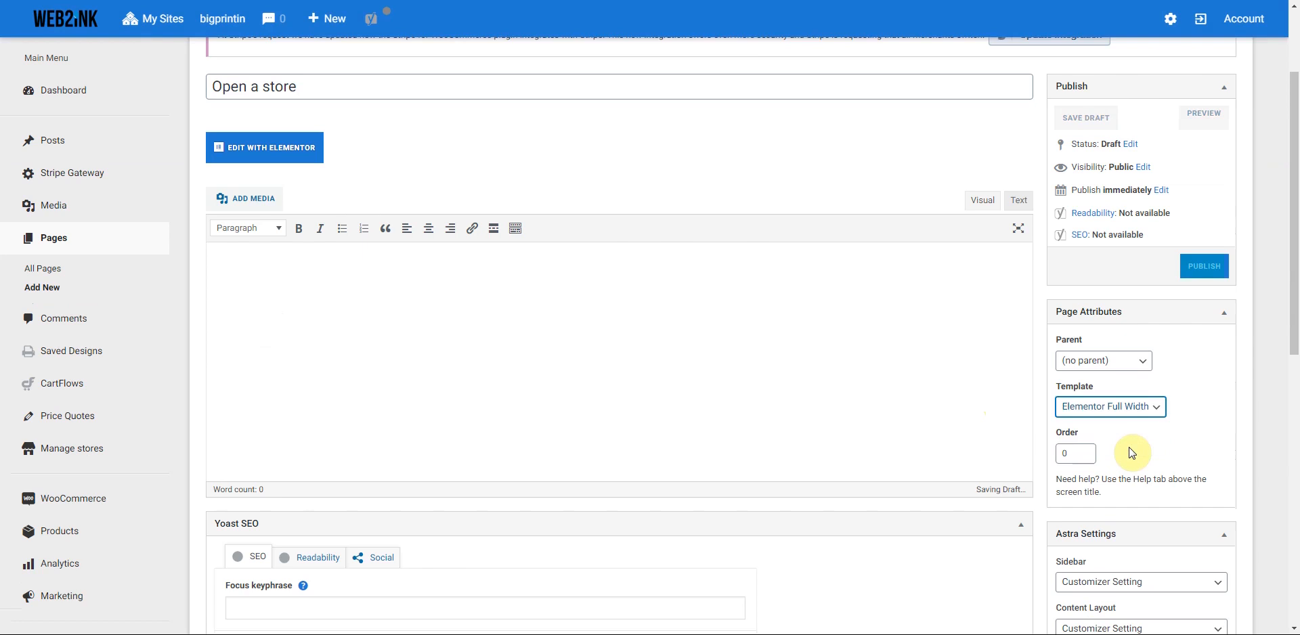
pyautogui.click(1205, 268)
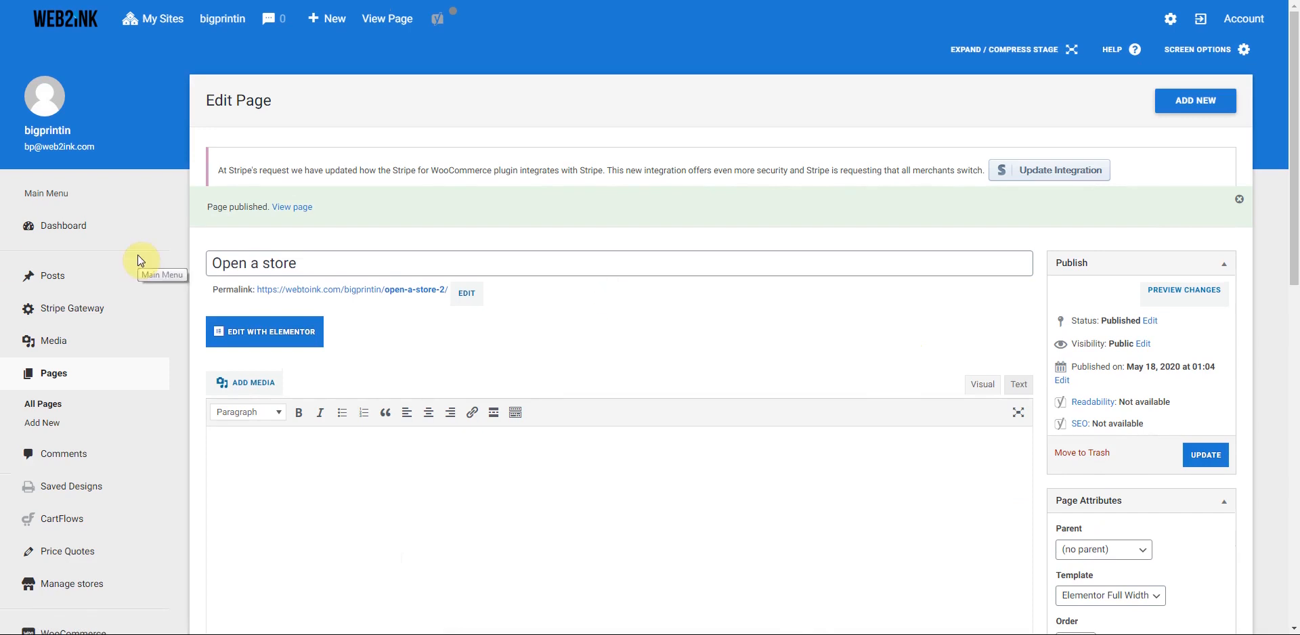
pyautogui.scroll(-2, 150, 299)
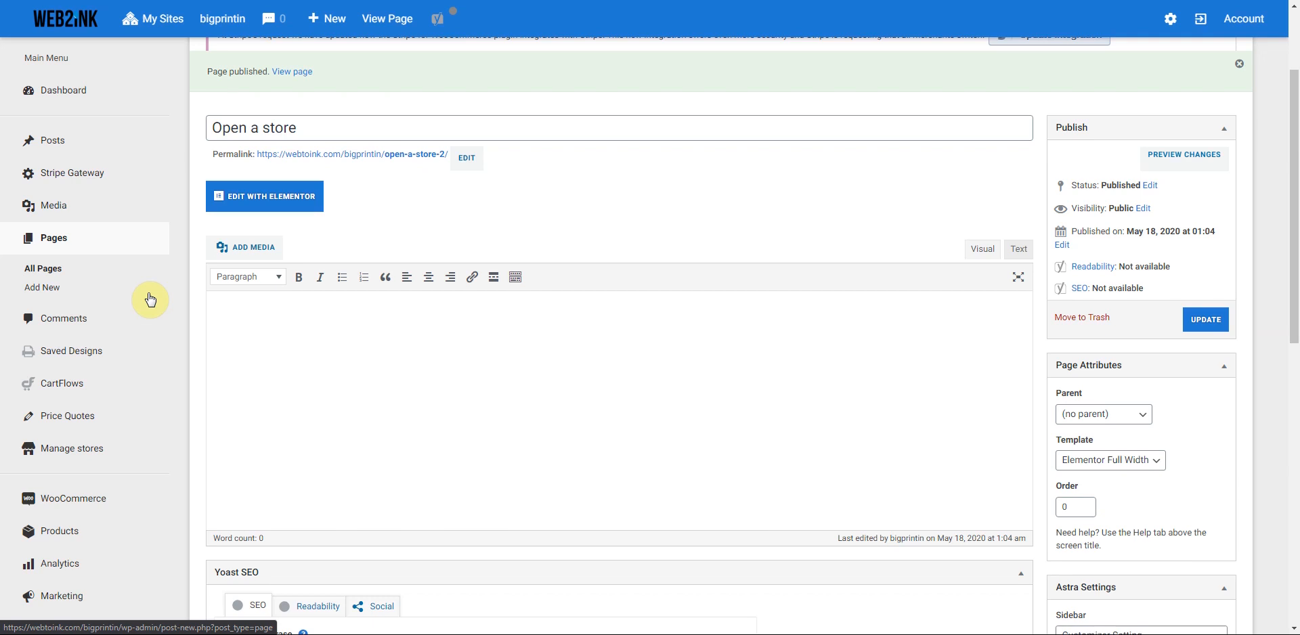
pyautogui.scroll(-3, 151, 302)
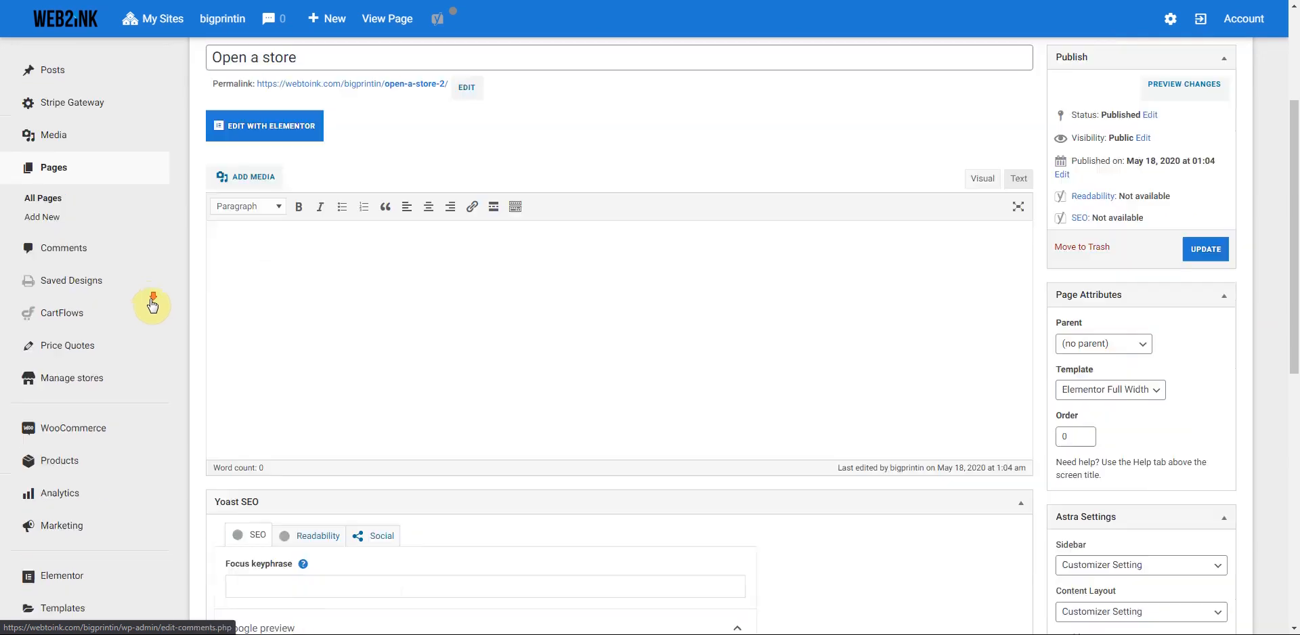
pyautogui.scroll(4, 270, 328)
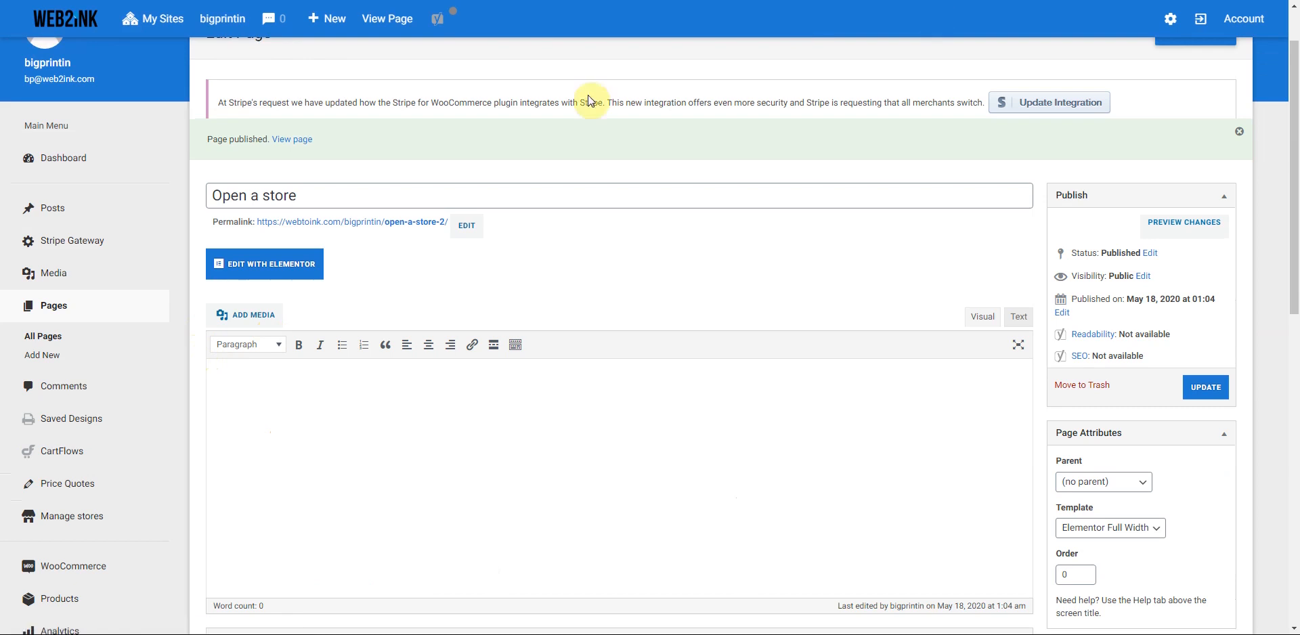
pyautogui.moveTo(220, 25)
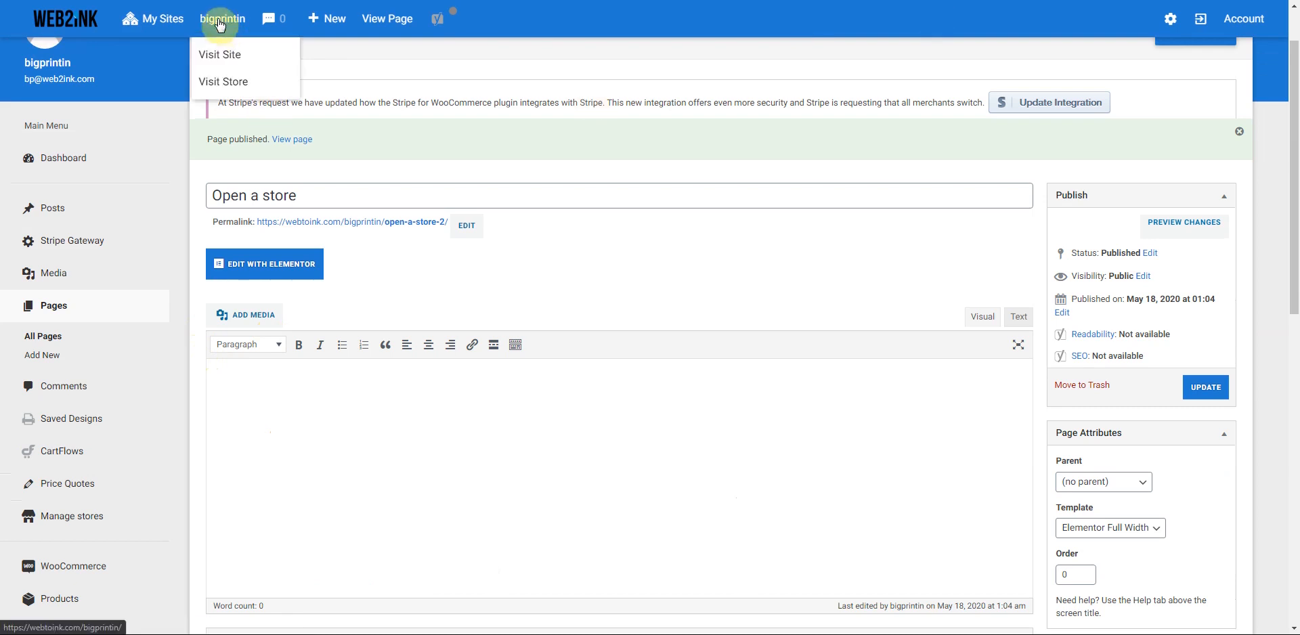
# - Open the live site in a new tab, try its slide-in menu, and scroll the storefront
pyautogui.rightClick(220, 56)
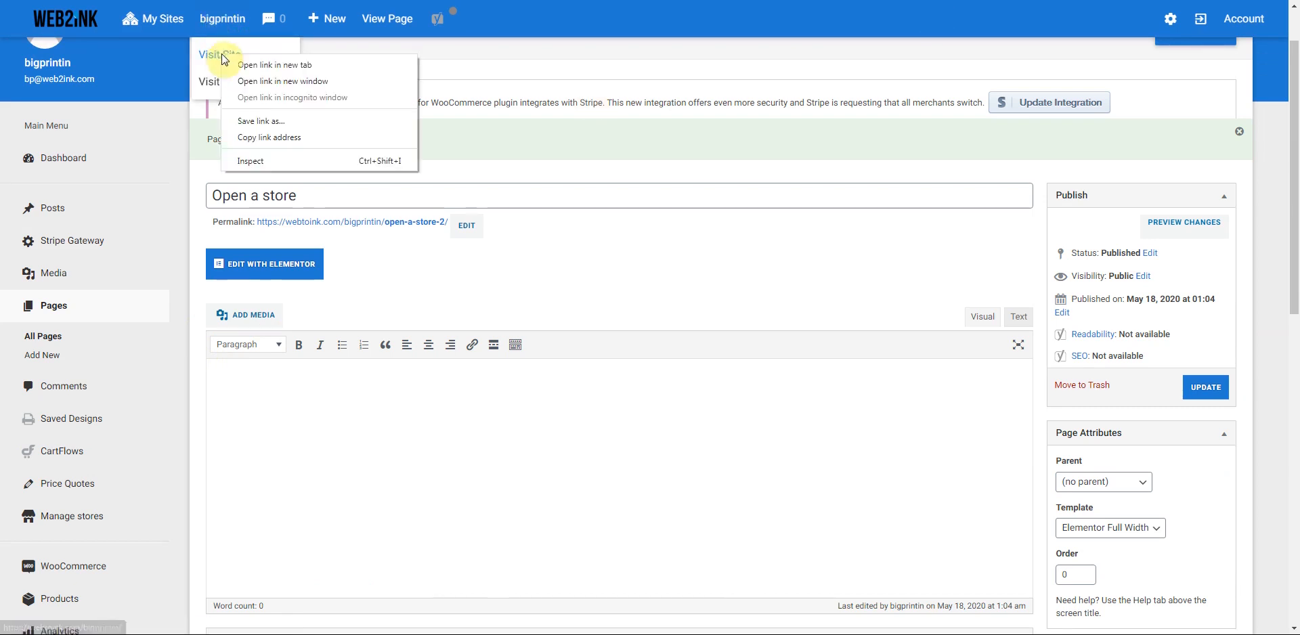
pyautogui.click(262, 63)
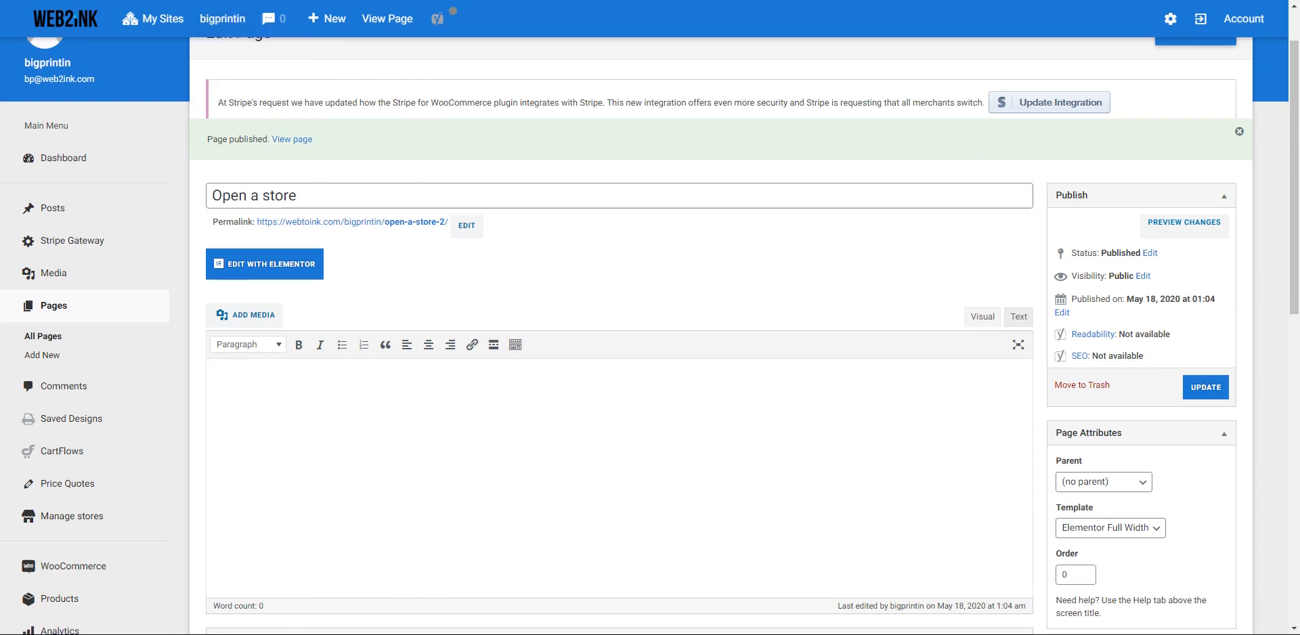
pyautogui.hotkey('ctrl', 'Tab')
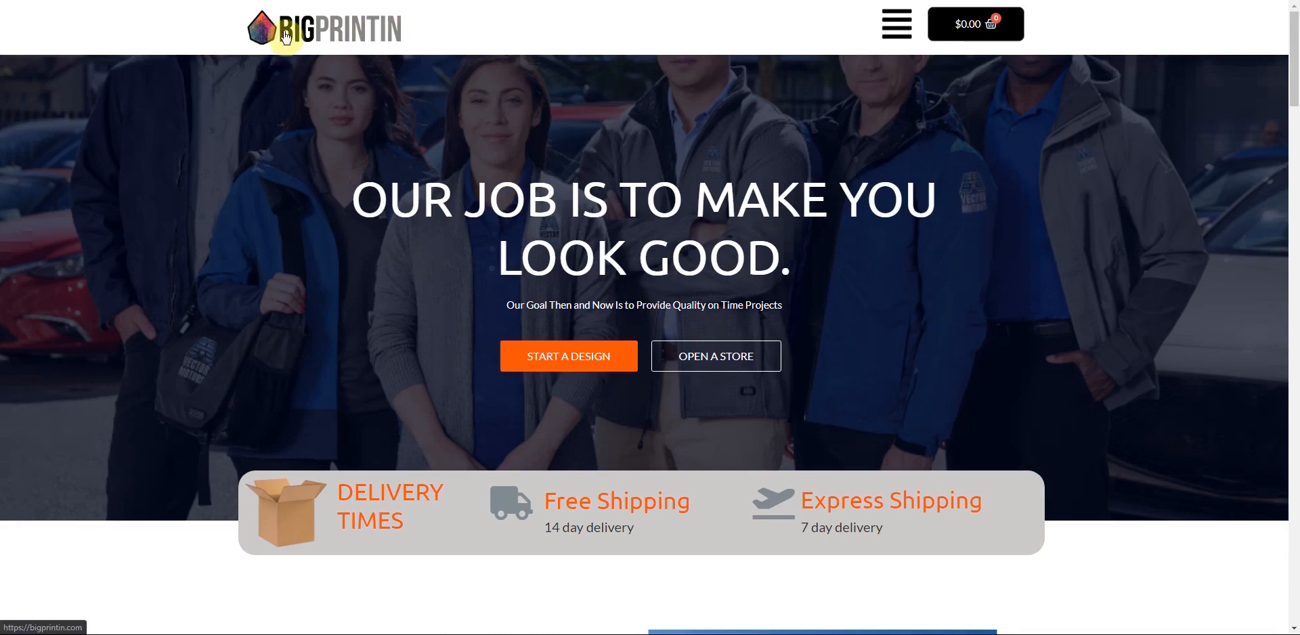
pyautogui.click(901, 28)
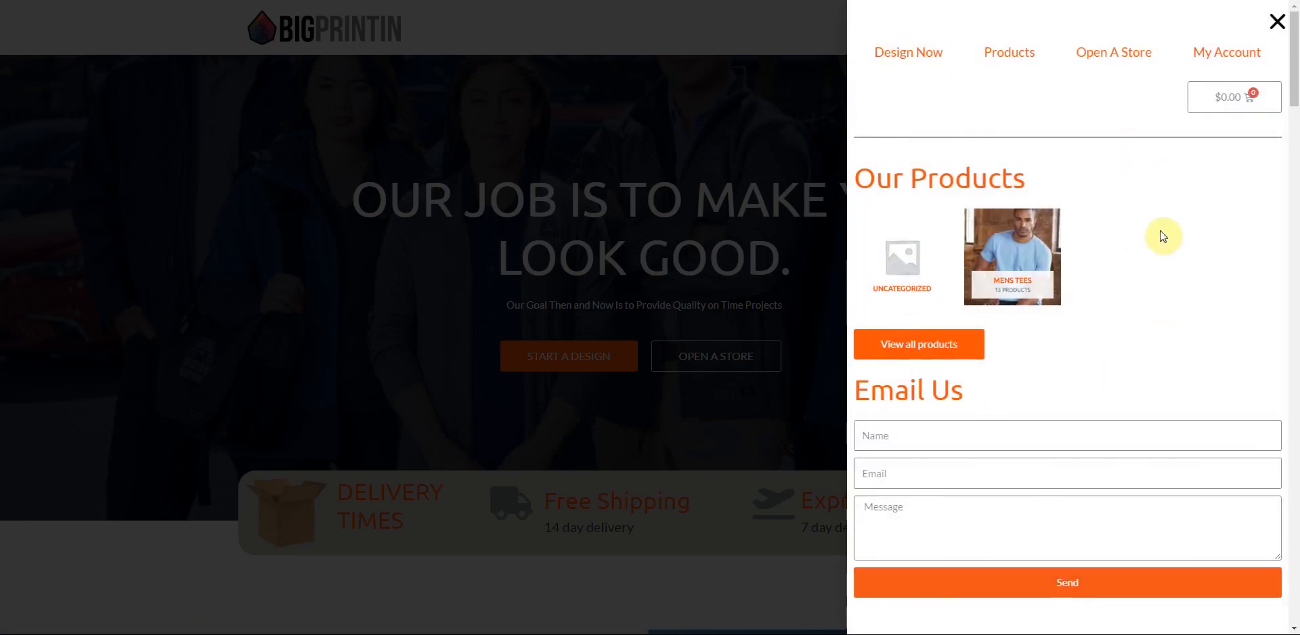
pyautogui.click(1277, 23)
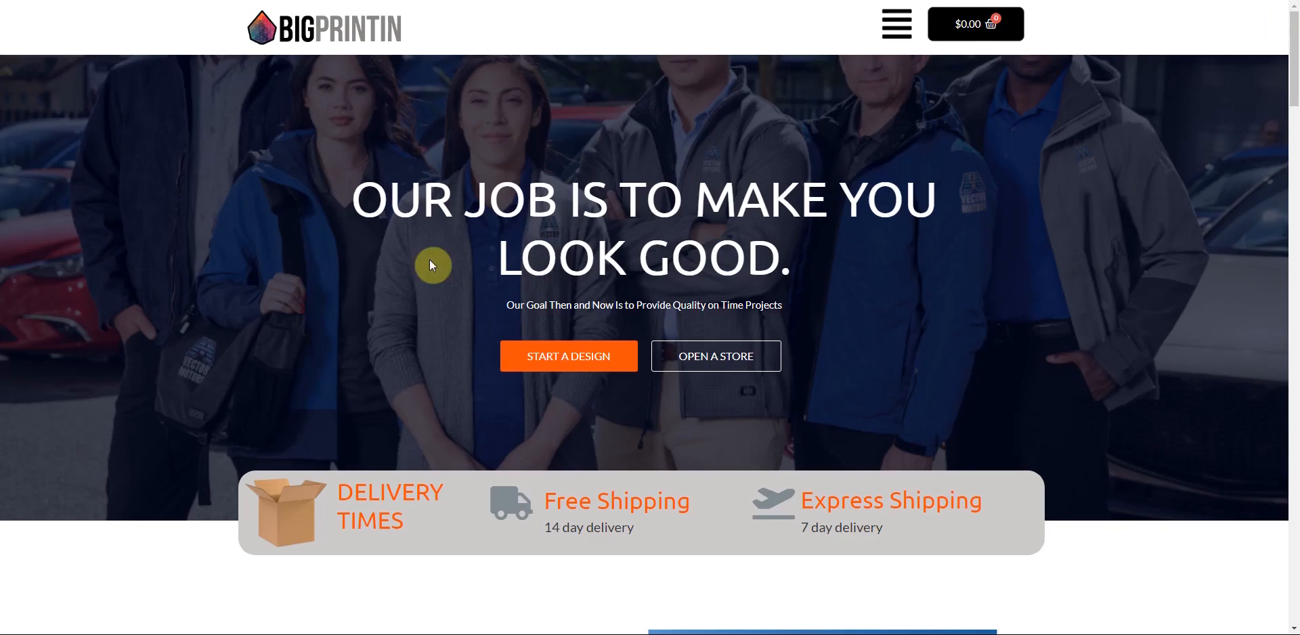
pyautogui.scroll(-1, 433, 265)
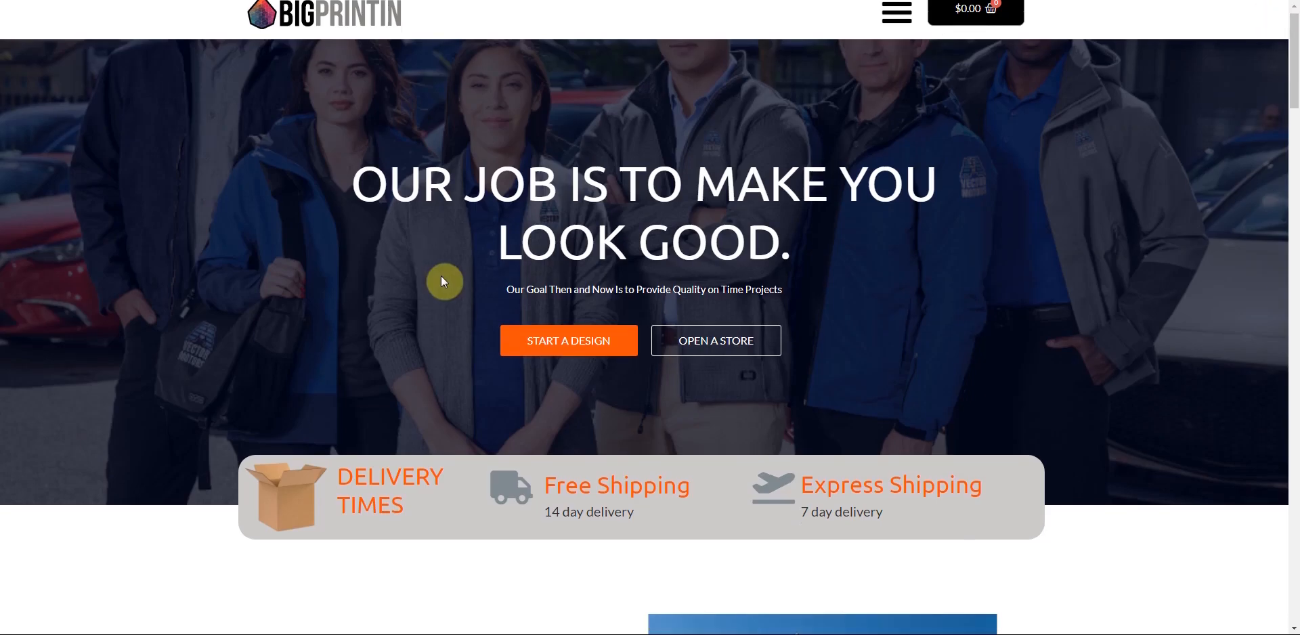
pyautogui.scroll(-8, 443, 283)
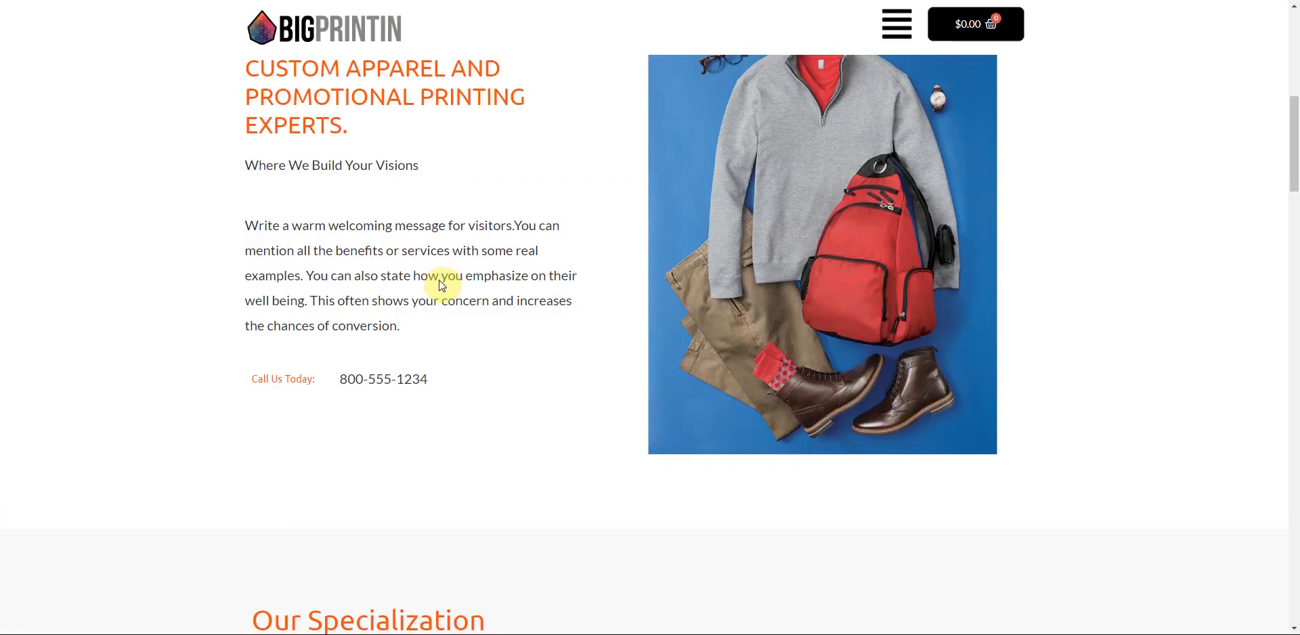
pyautogui.scroll(8, 443, 284)
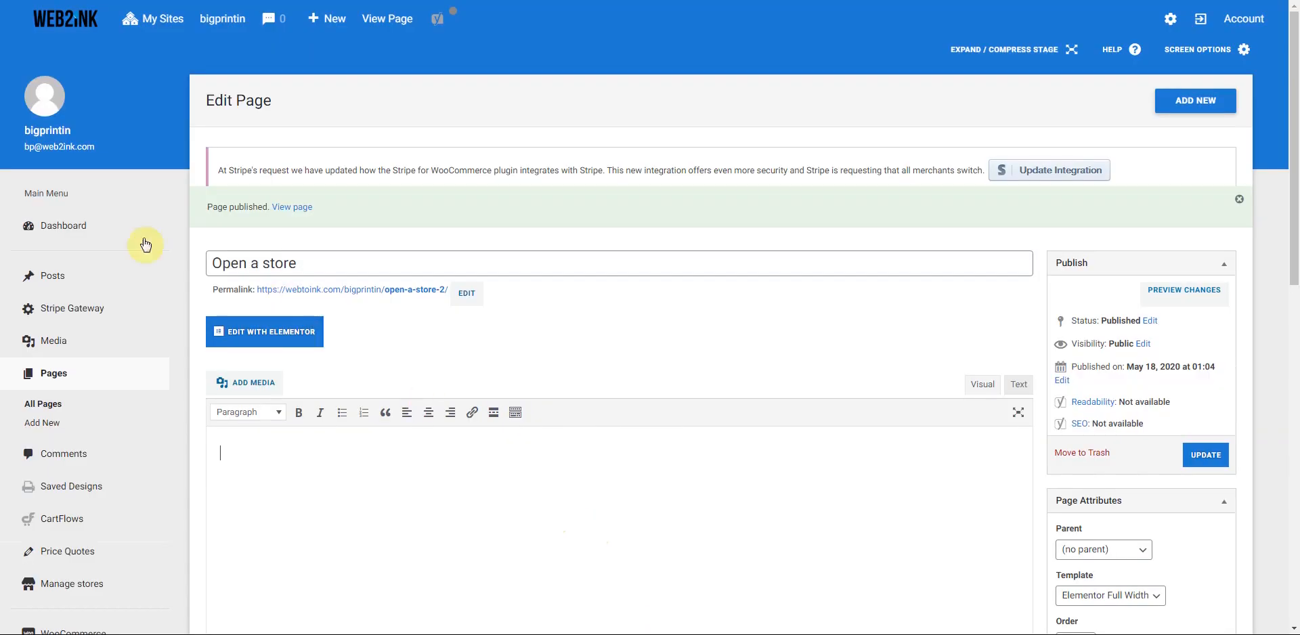
# - Review the storefront home page, testing its side menu and shopping cart, and list its Elementor templates
pyautogui.click(240, 20)
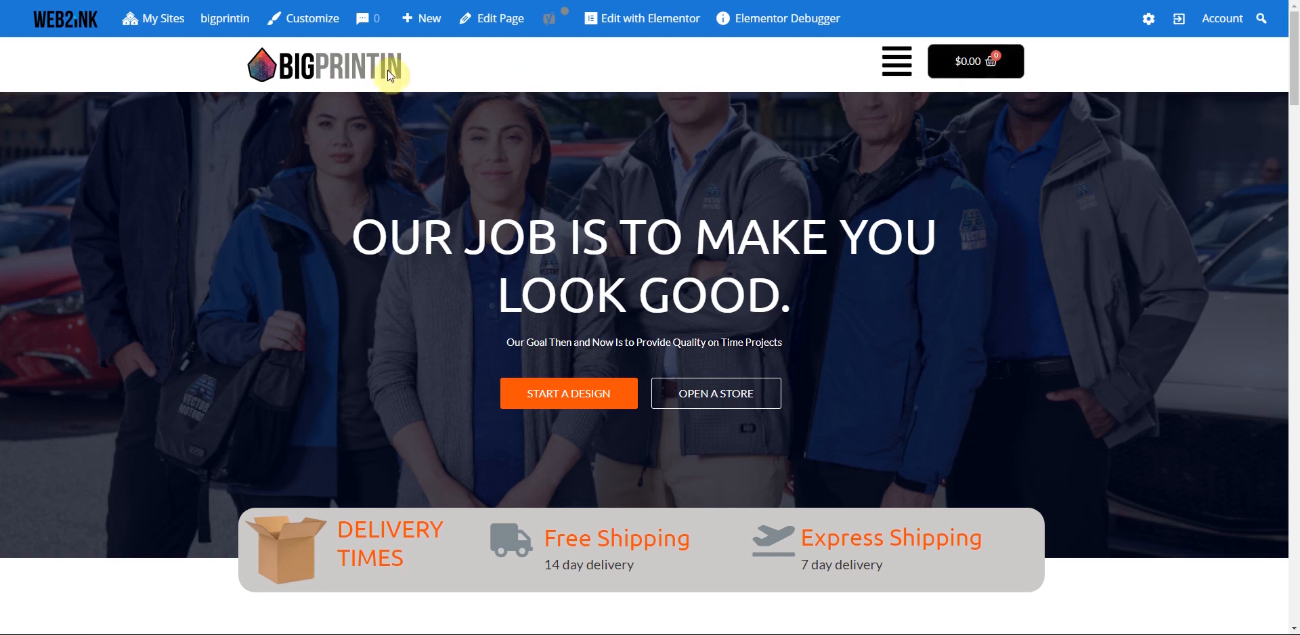
pyautogui.click(900, 67)
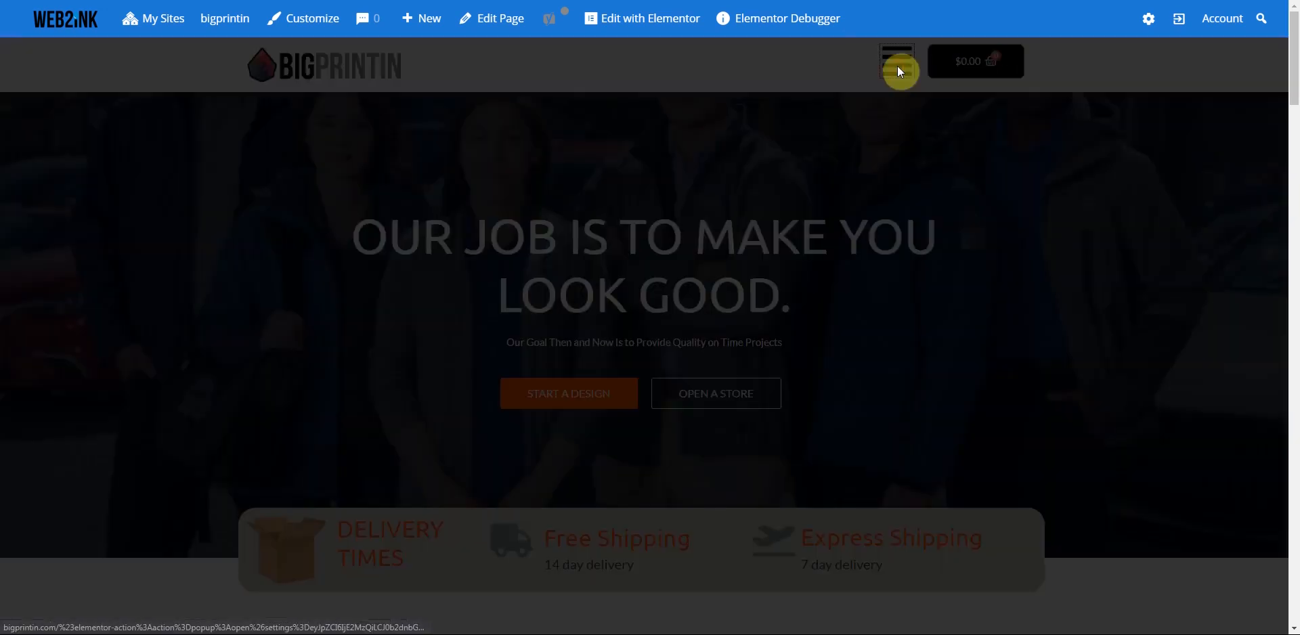
pyautogui.click(1276, 43)
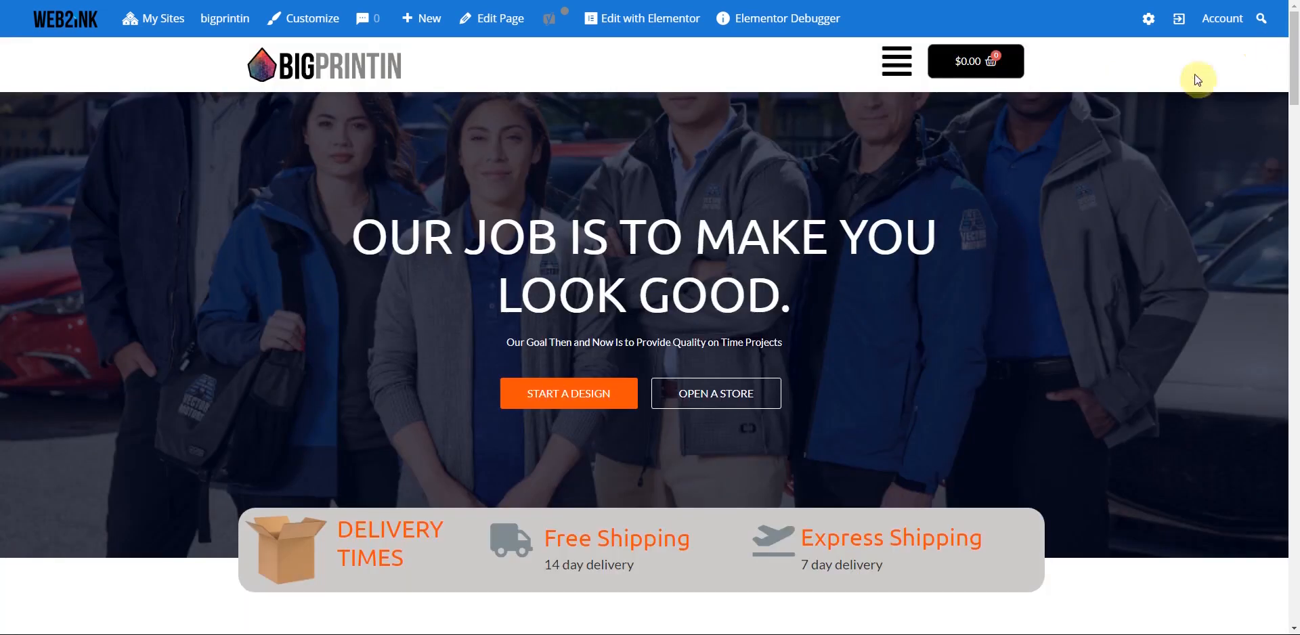
pyautogui.click(973, 59)
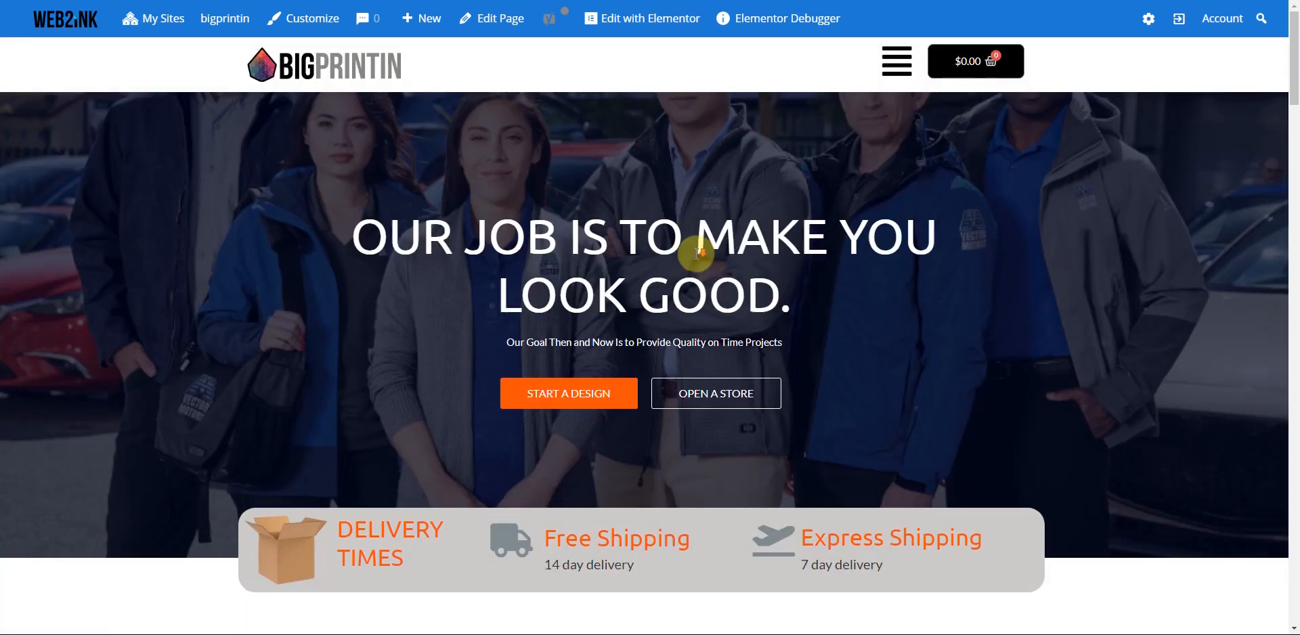
pyautogui.scroll(-20, 693, 254)
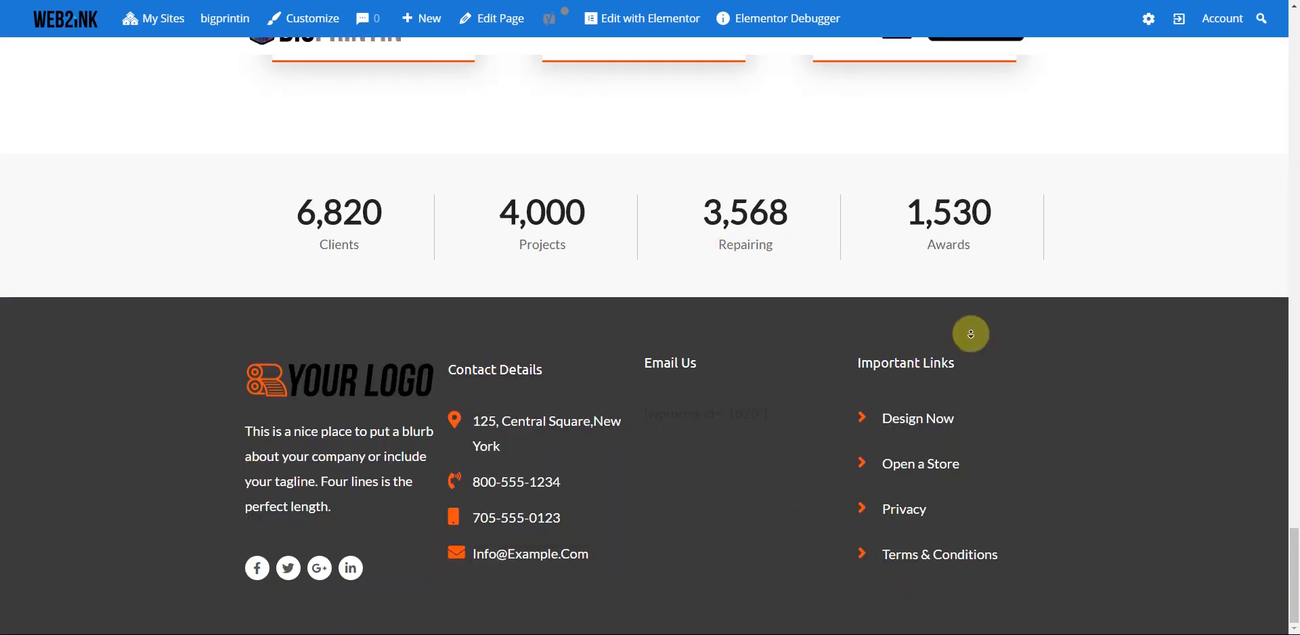
pyautogui.click(1295, 592)
pyautogui.scroll(15, 1288, 461)
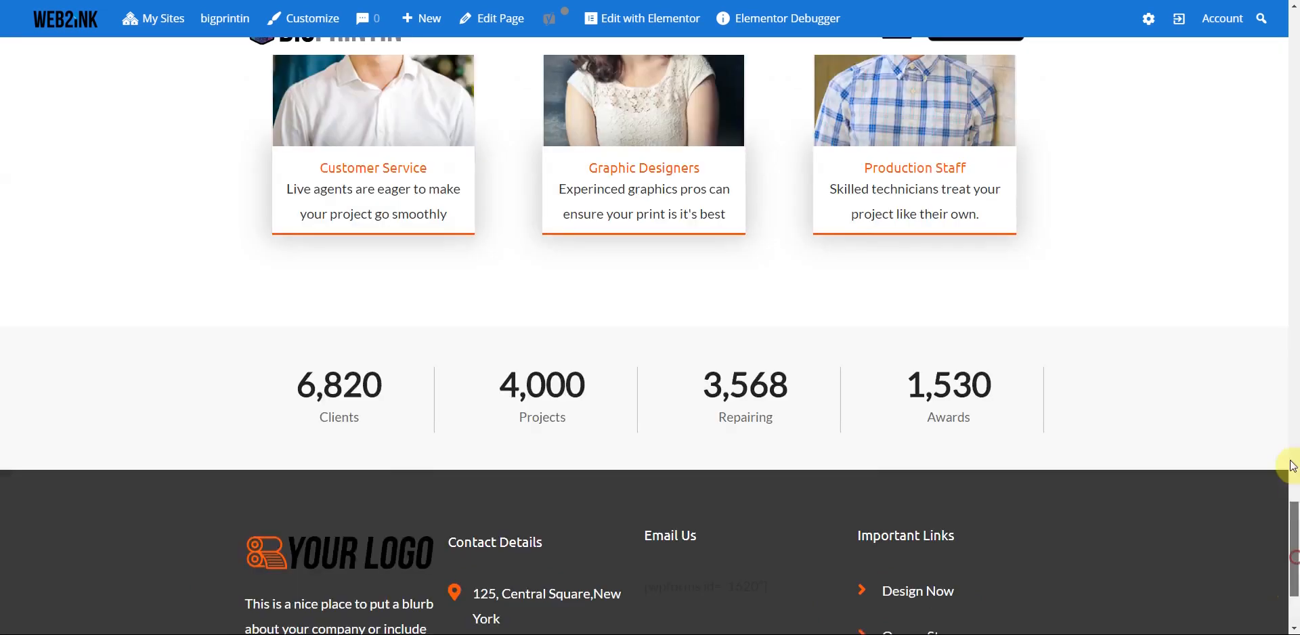
pyautogui.moveTo(1275, 39)
pyautogui.mouseDown()
pyautogui.moveTo(1293, 17)
pyautogui.moveTo(1270, 51)
pyautogui.mouseUp()
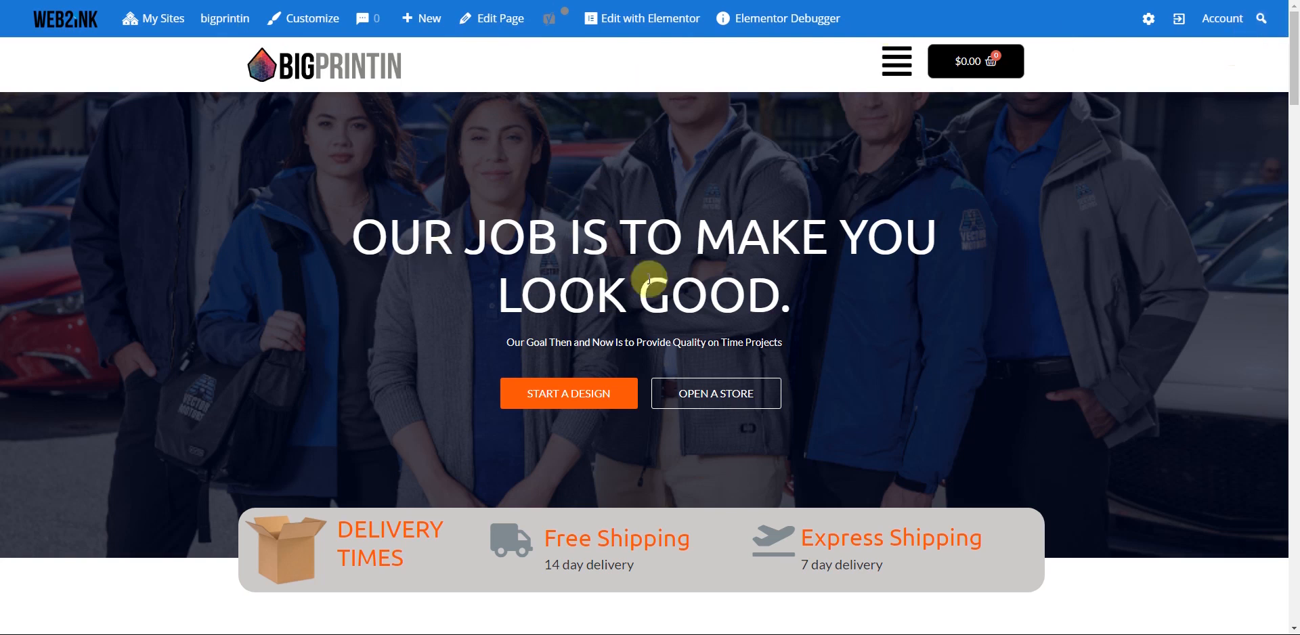
pyautogui.click(637, 19)
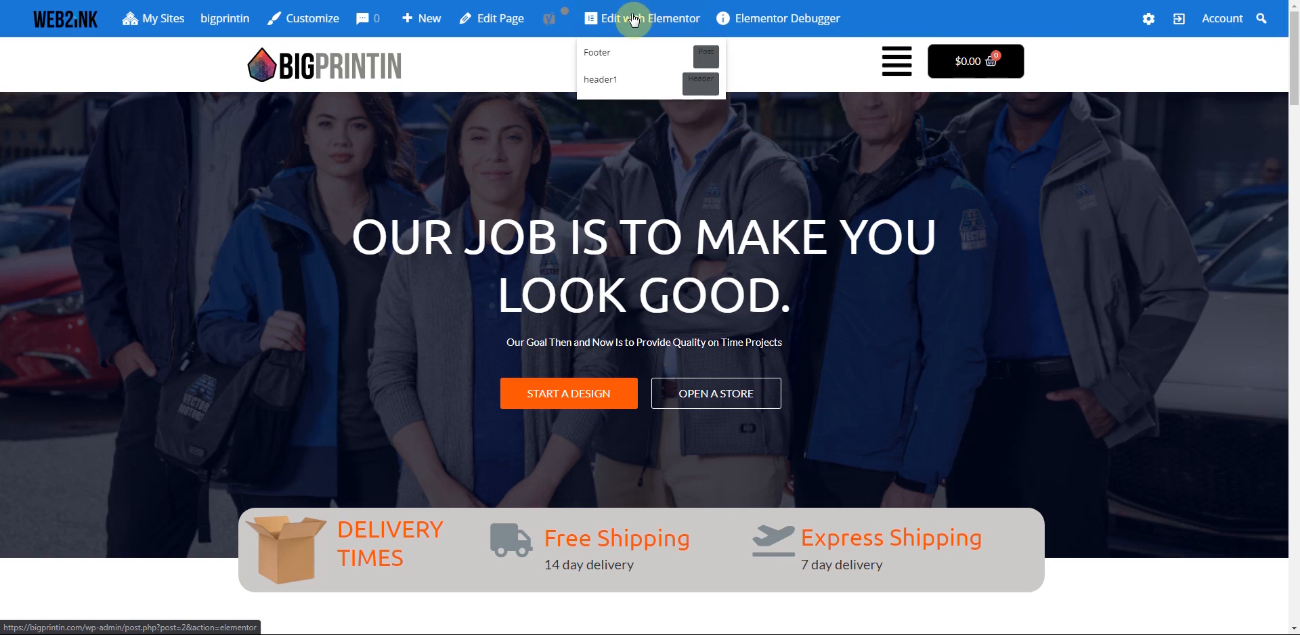
# - Open the header1 template in Elementor and select its menu icon
pyautogui.click(603, 86)
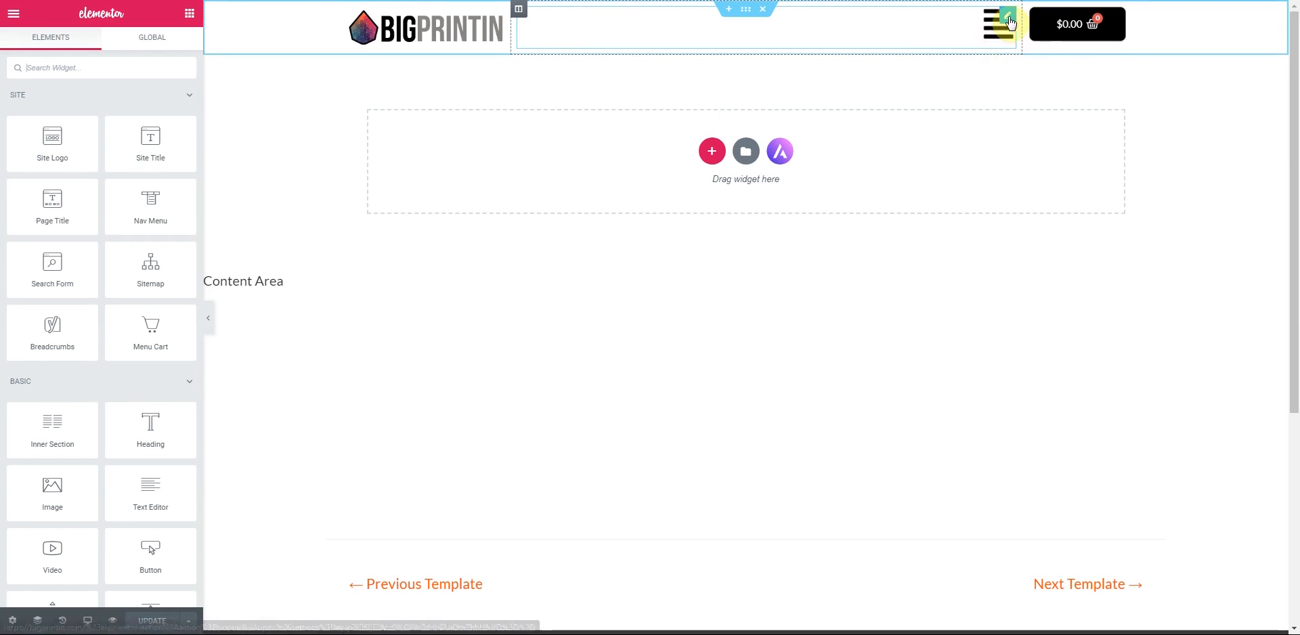
pyautogui.click(997, 37)
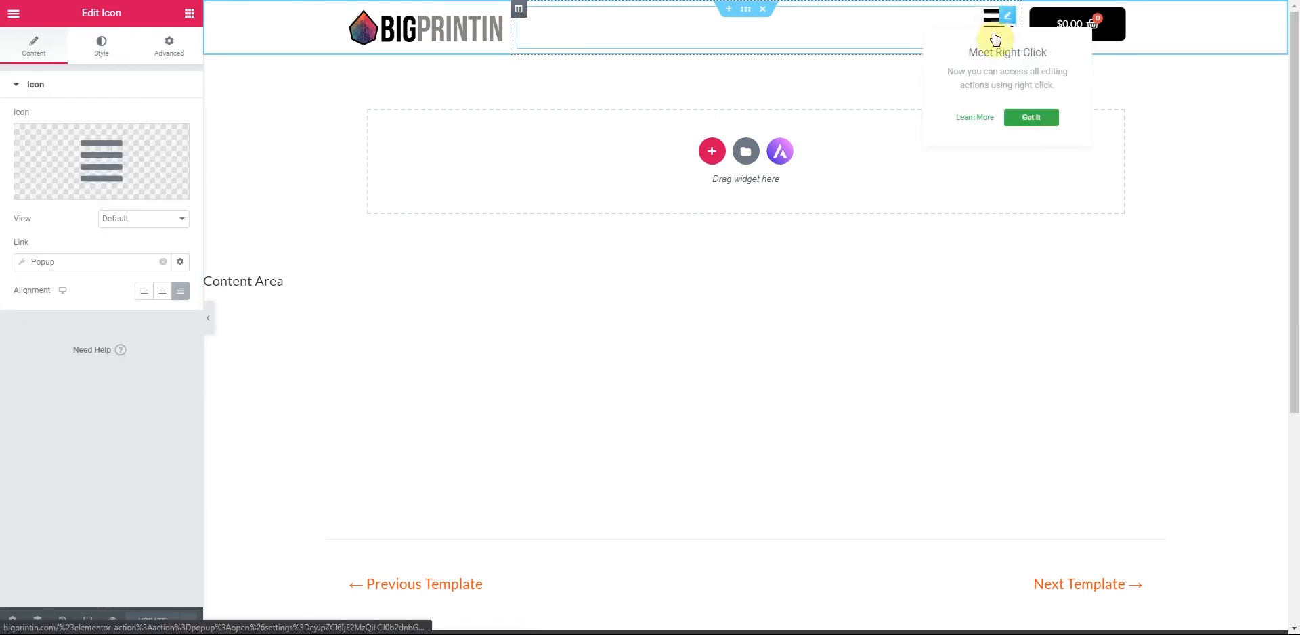
pyautogui.click(1031, 117)
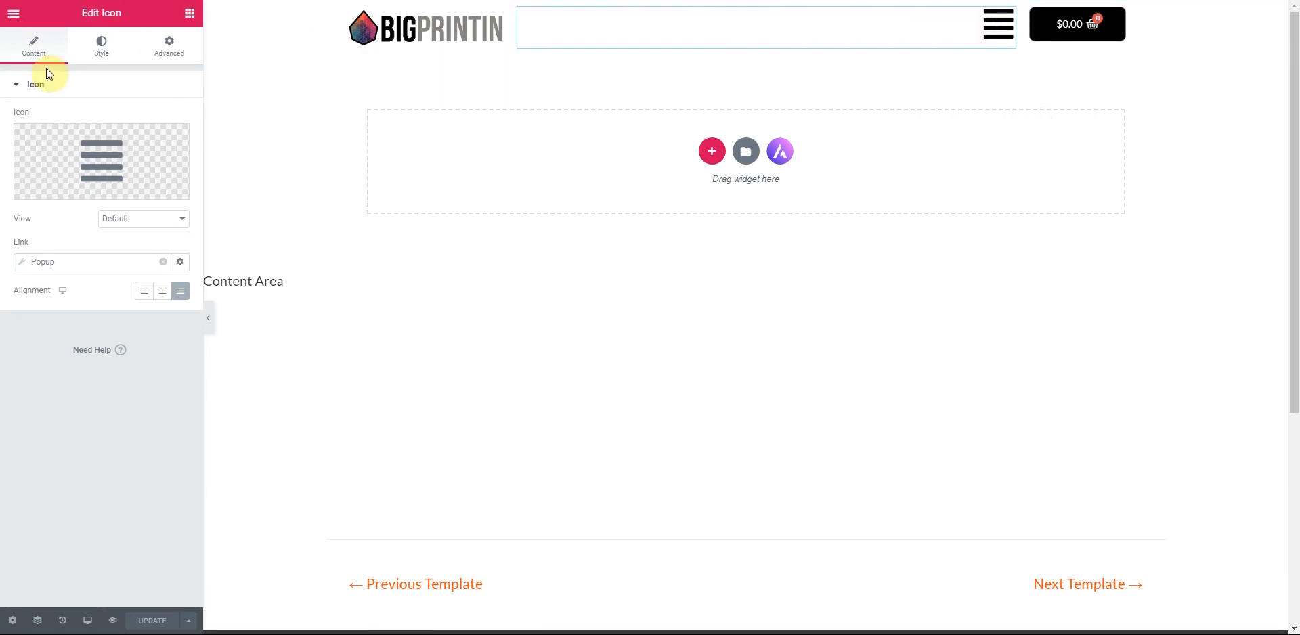
pyautogui.click(12, 621)
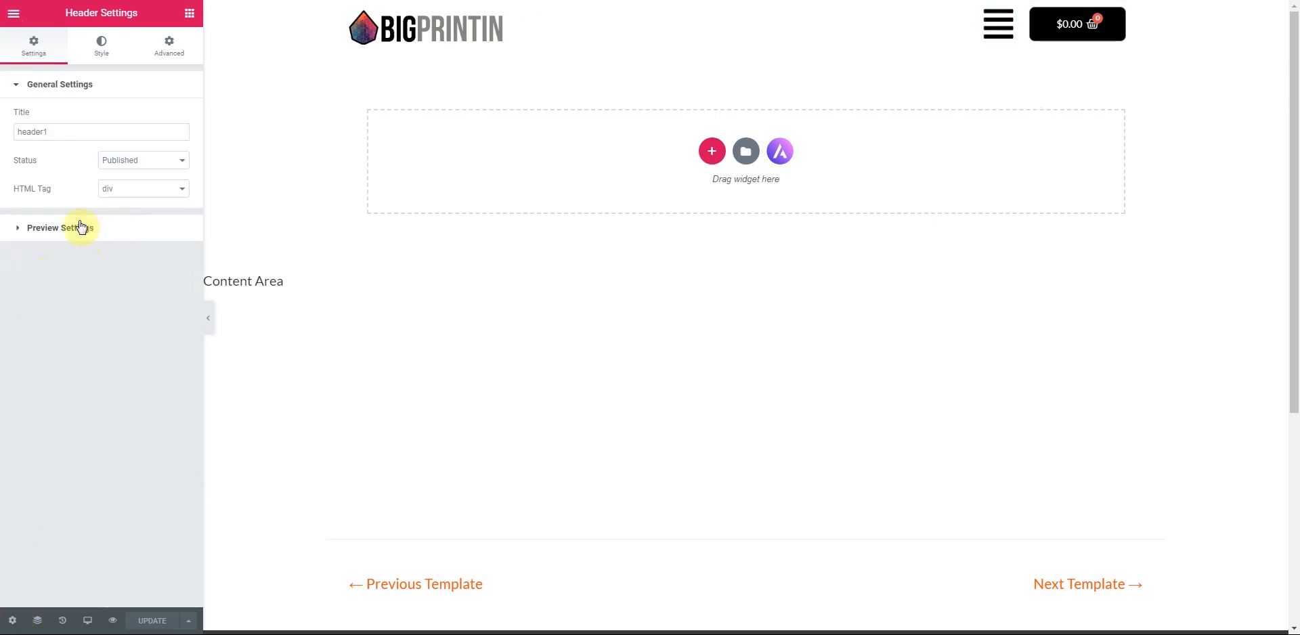
# - Switch Editing Handles on in editor preferences and return to the Elements list
pyautogui.click(17, 24)
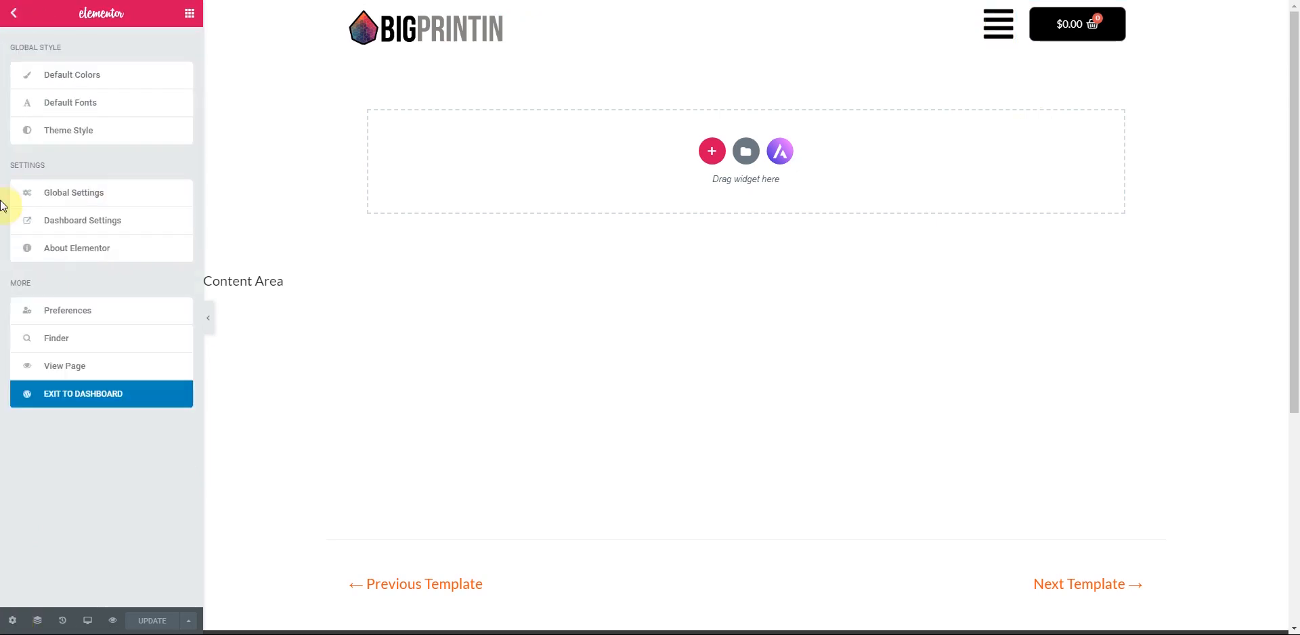
pyautogui.click(85, 308)
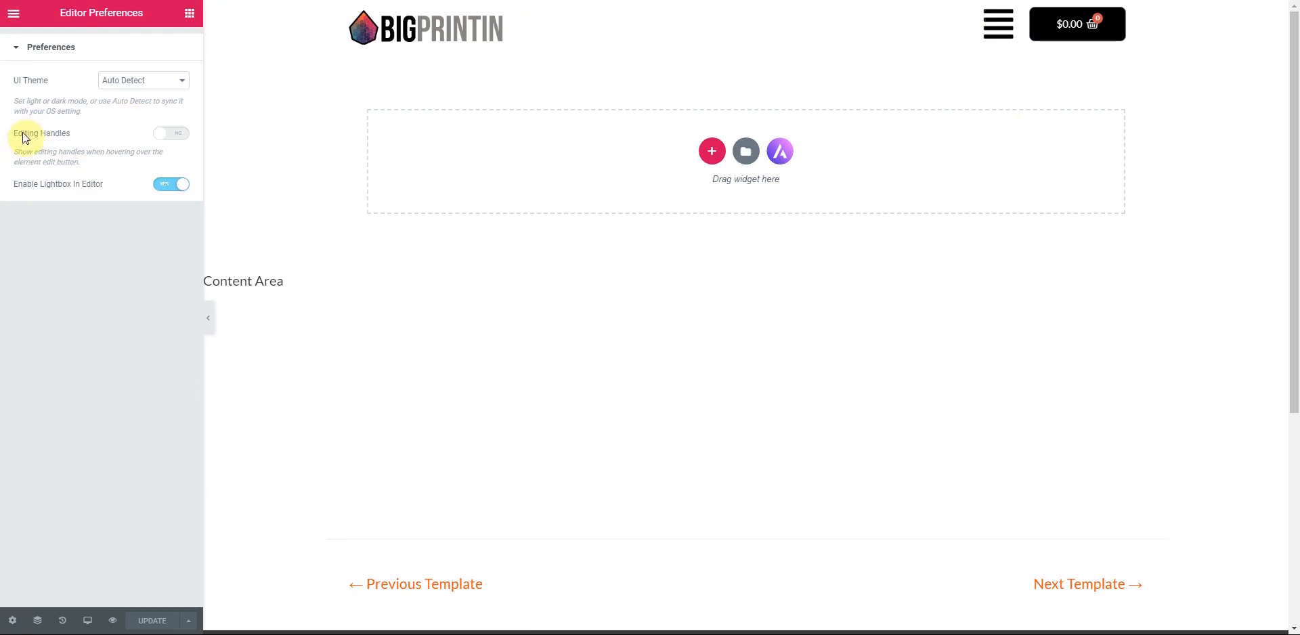
pyautogui.click(174, 140)
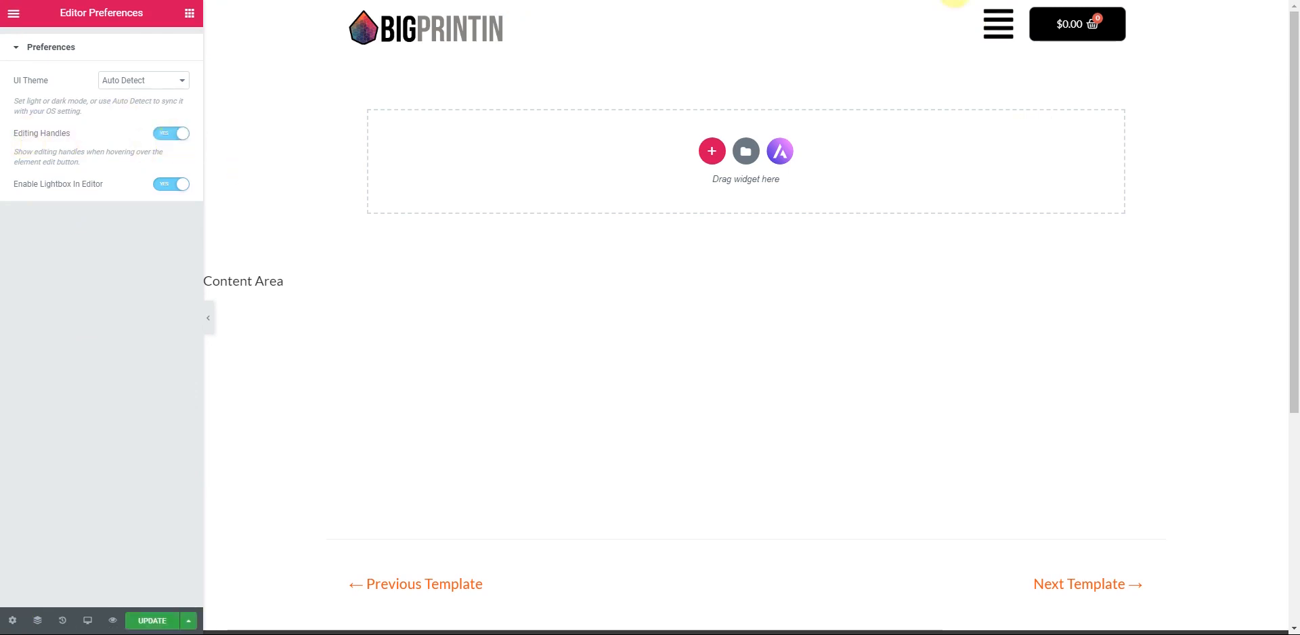
pyautogui.moveTo(995, 23)
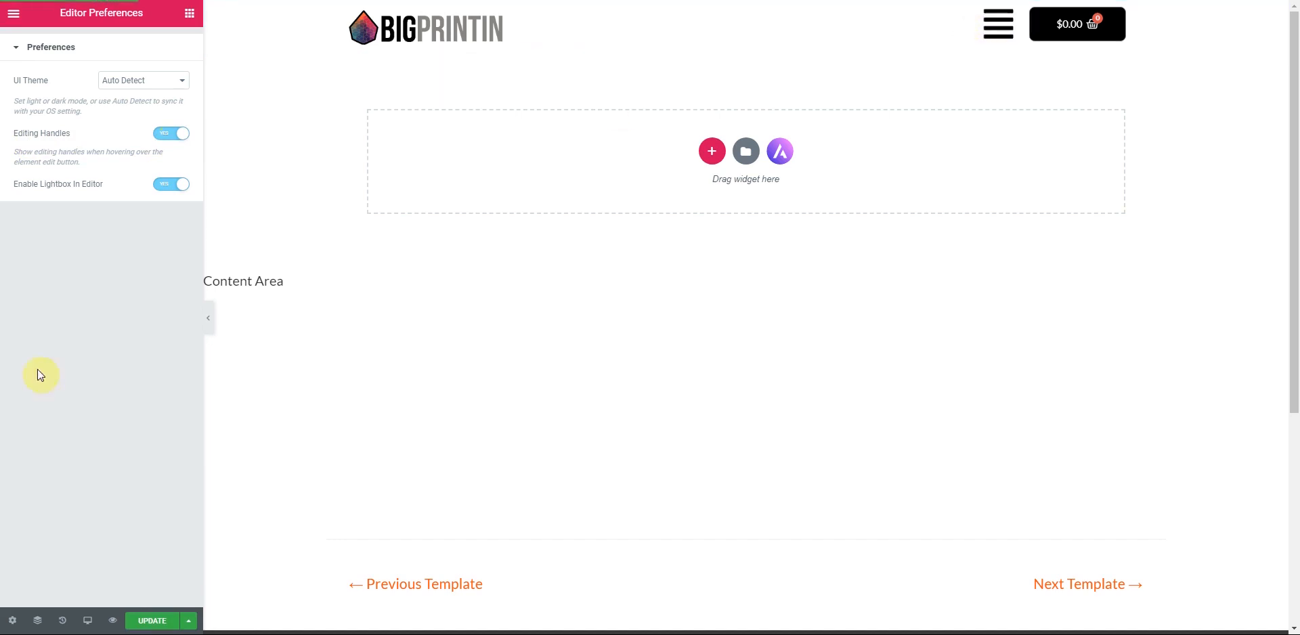
pyautogui.click(190, 13)
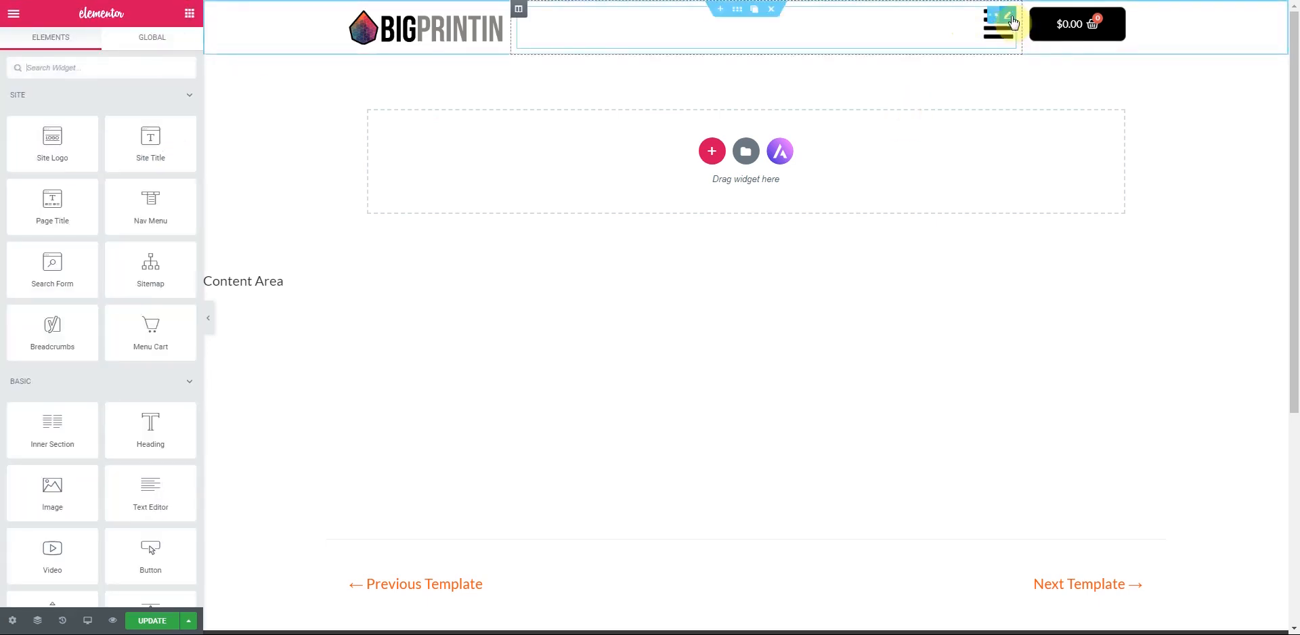
# - Delete the header's hamburger icon and drop a Nav Menu widget into the empty middle column
pyautogui.click(971, 17)
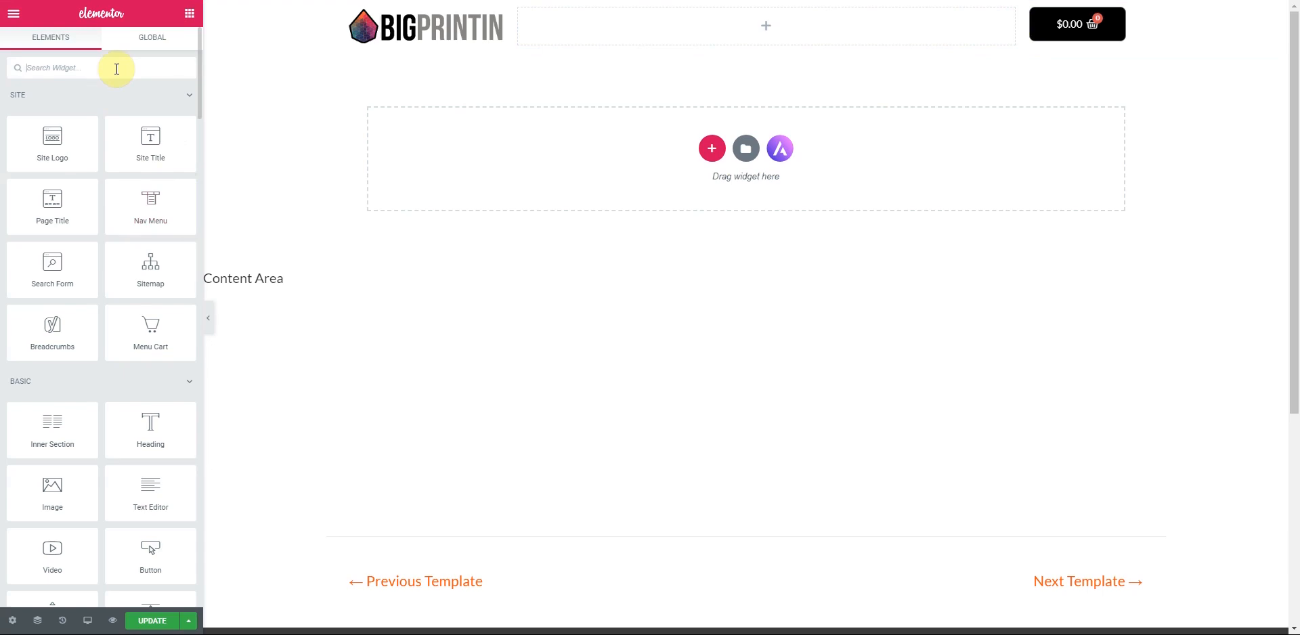
pyautogui.write('nav')
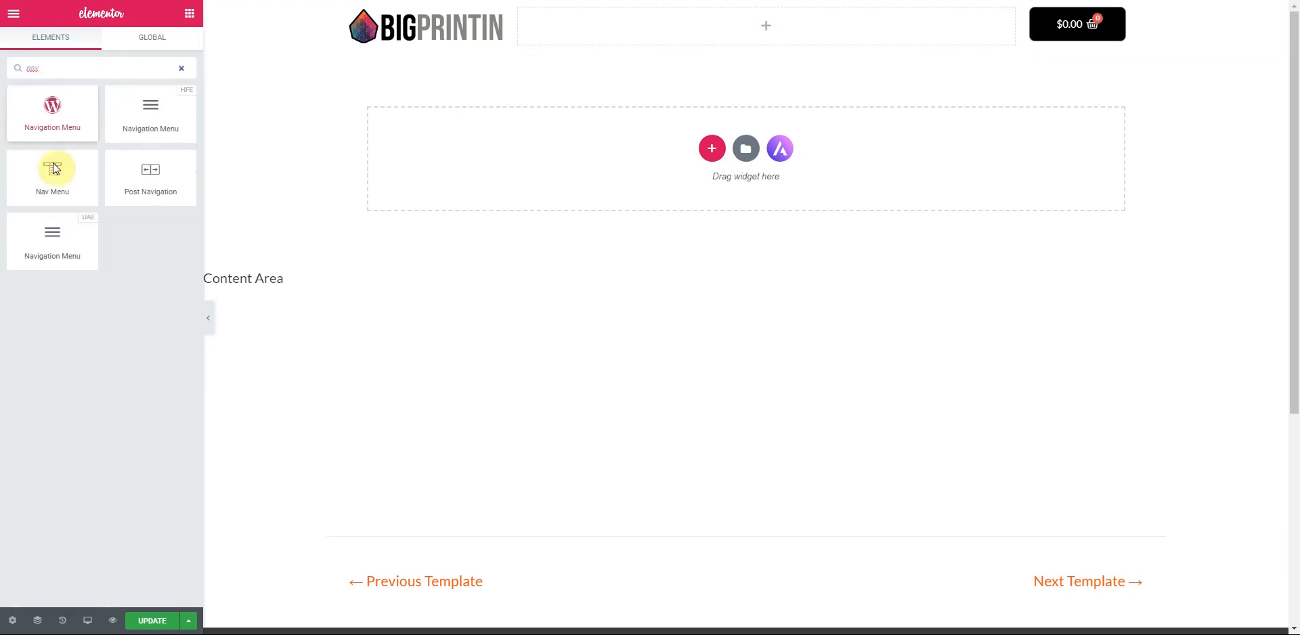
pyautogui.moveTo(55, 178); pyautogui.dragTo(774, 27)
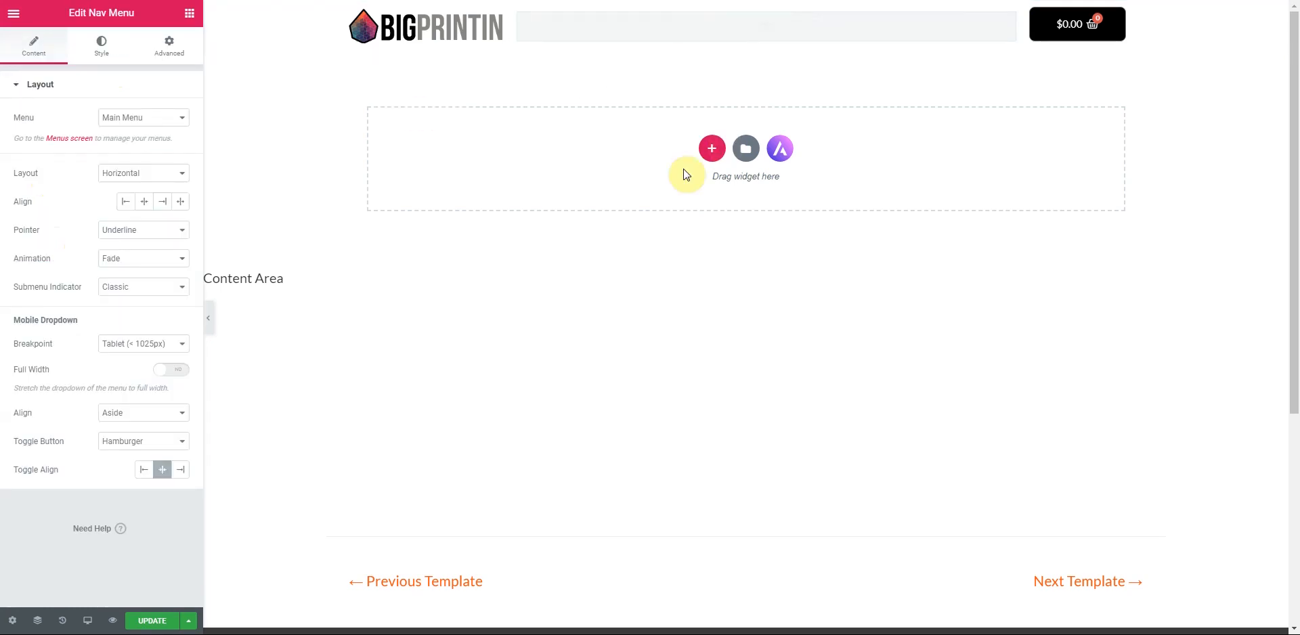
# - Keep Main Menu as the displayed menu and centre-align its items
pyautogui.click(182, 118)
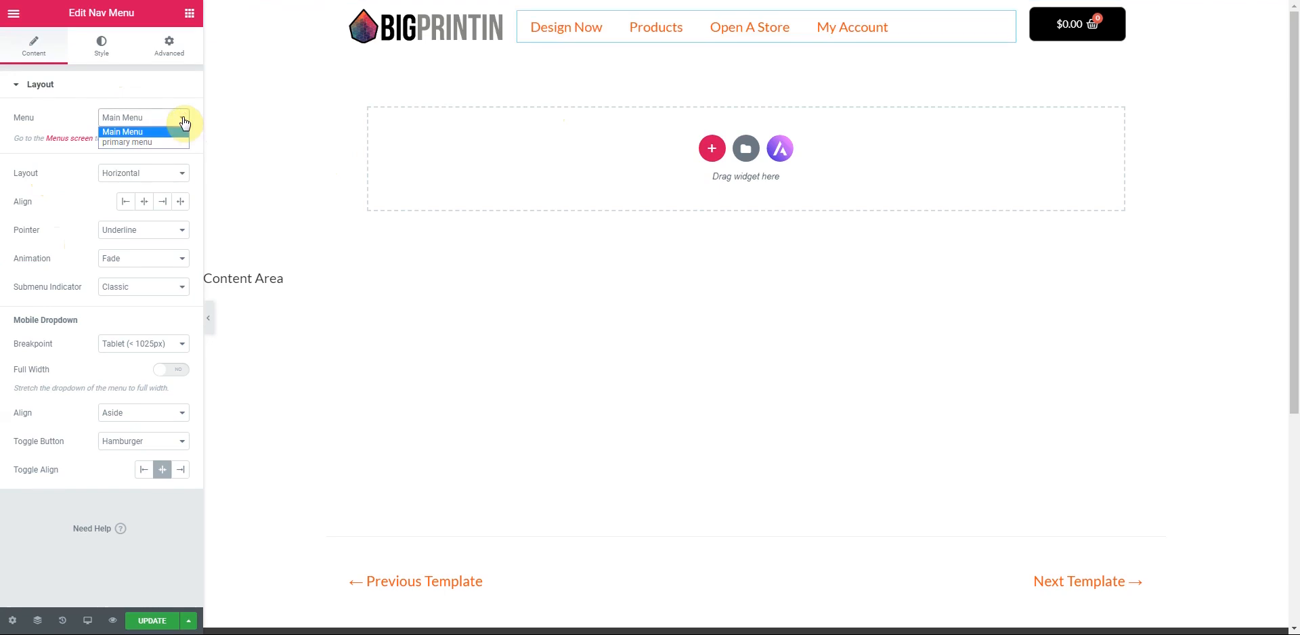
pyautogui.click(183, 118)
pyautogui.click(183, 119)
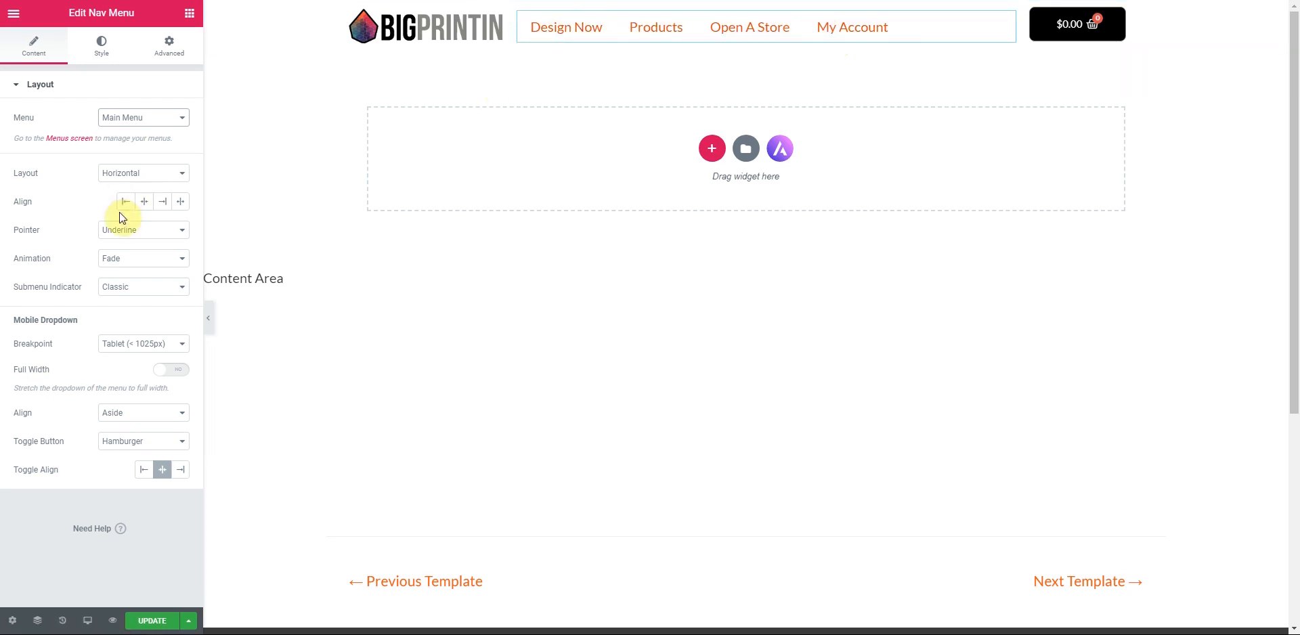
pyautogui.click(145, 203)
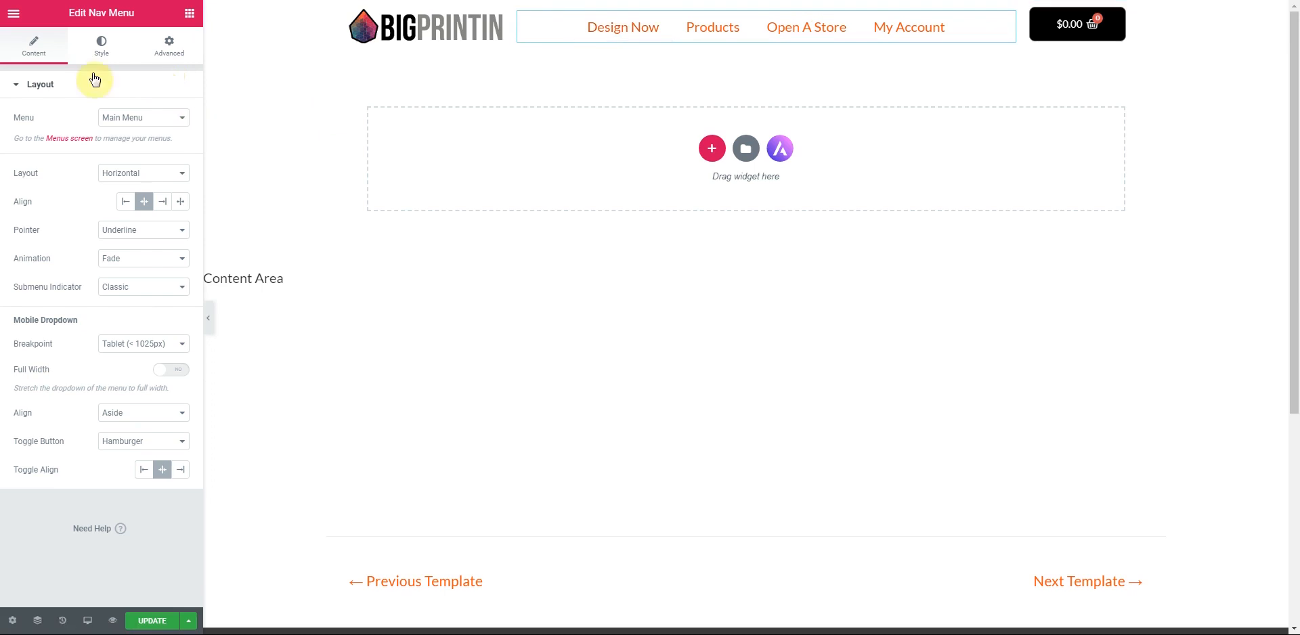
# - Make the nav menu text black, turning orange #EC531A on hover
pyautogui.click(99, 49)
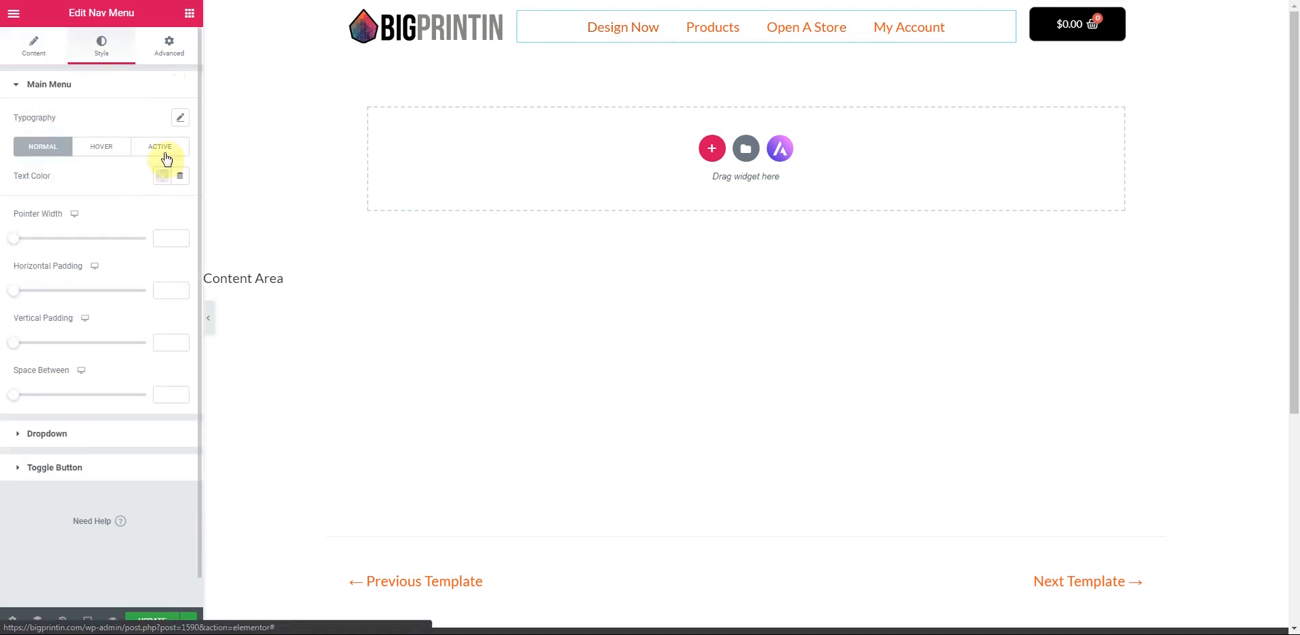
pyautogui.click(159, 177)
pyautogui.click(169, 212)
pyautogui.click(206, 215)
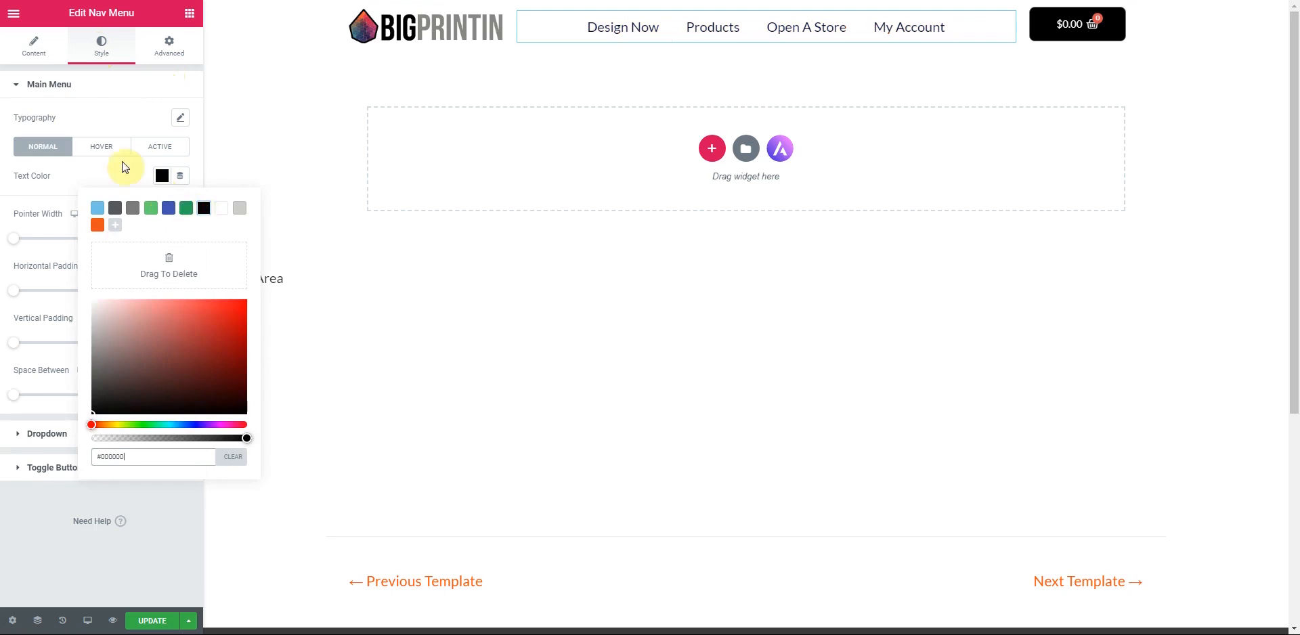
pyautogui.click(101, 149)
pyautogui.click(102, 147)
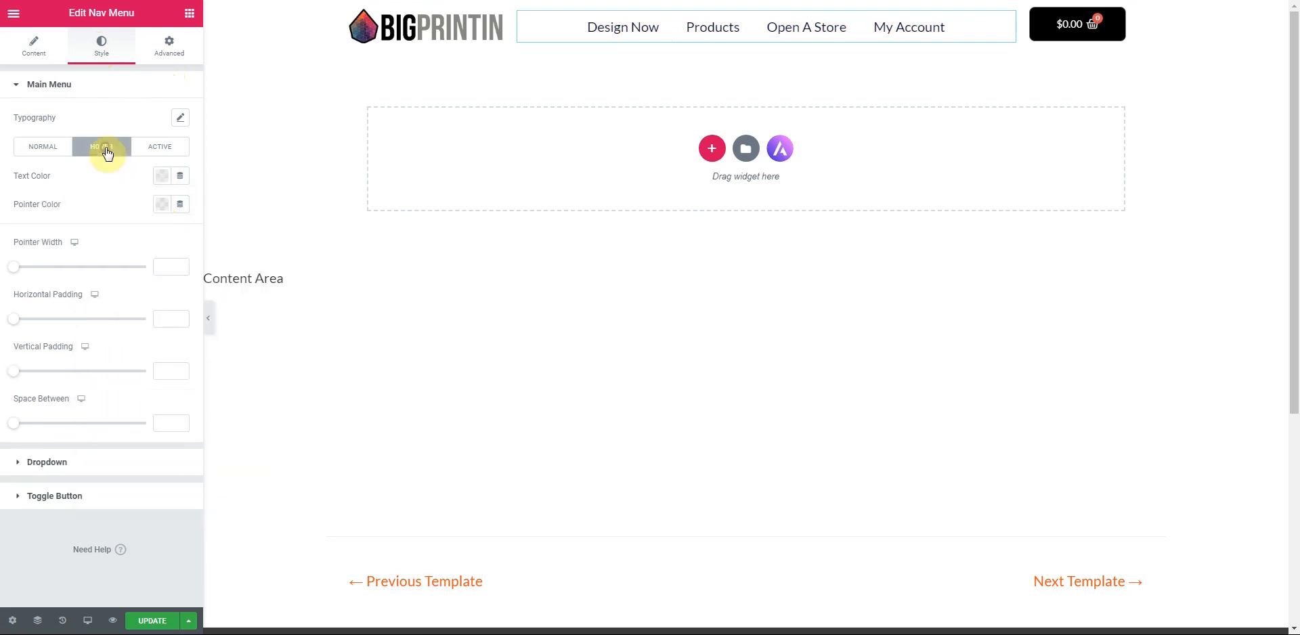
pyautogui.click(162, 177)
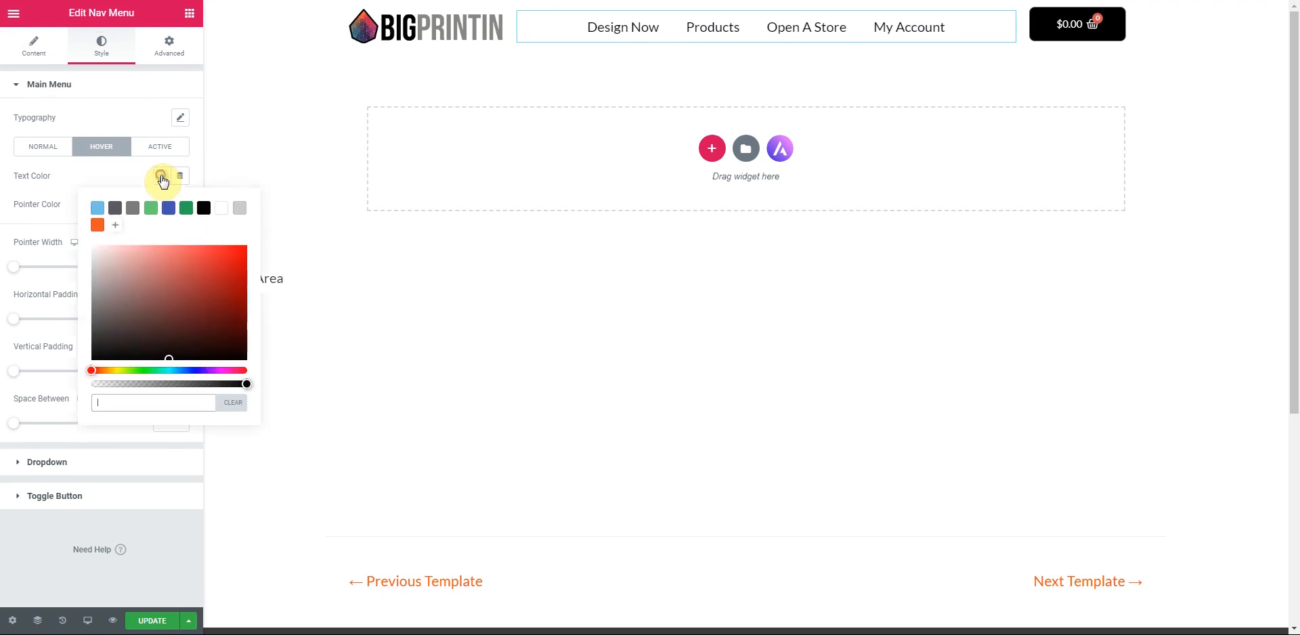
pyautogui.click(96, 230)
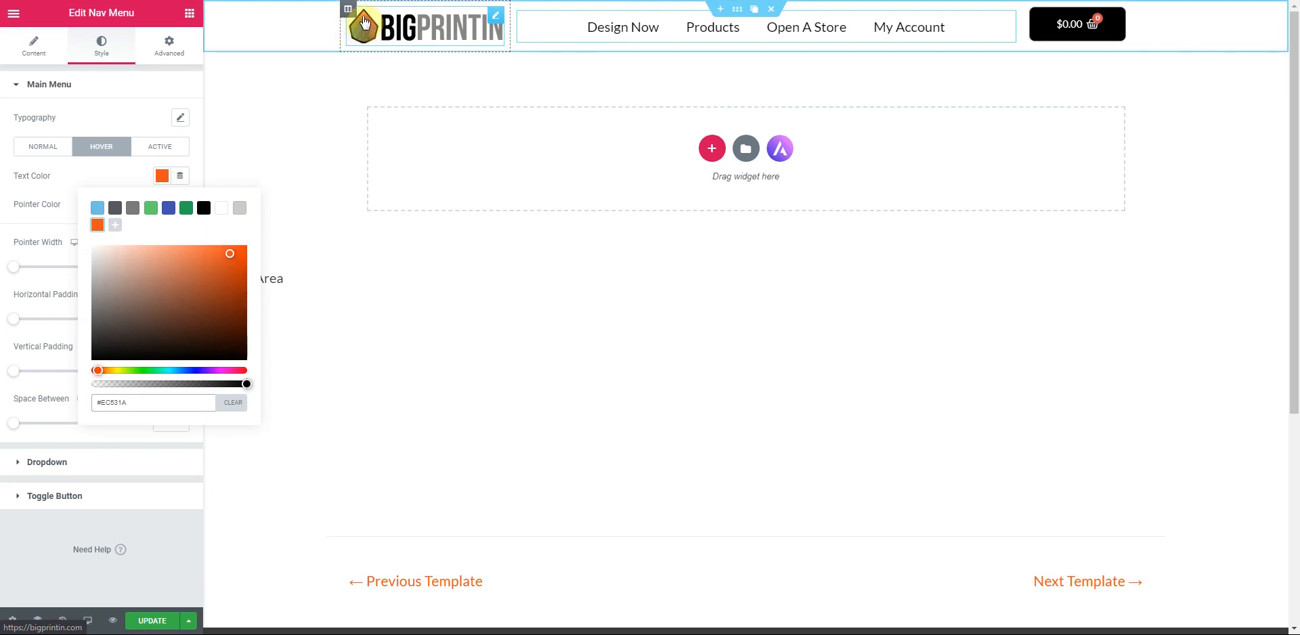
pyautogui.click(134, 112)
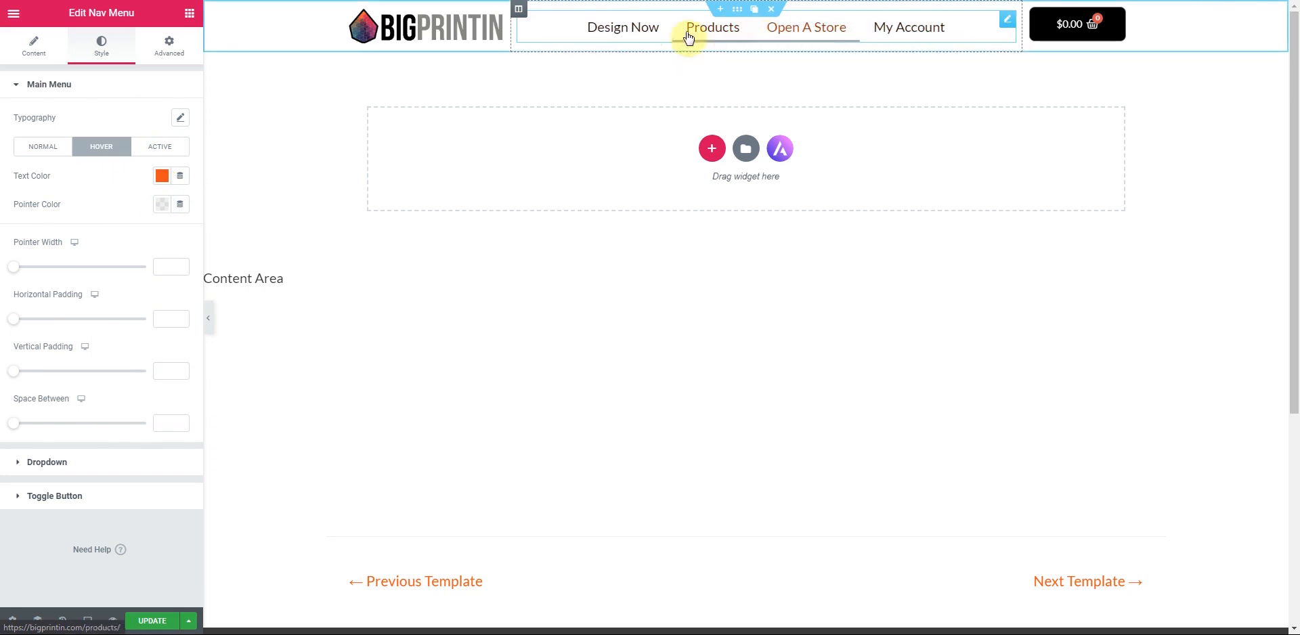
pyautogui.click(32, 48)
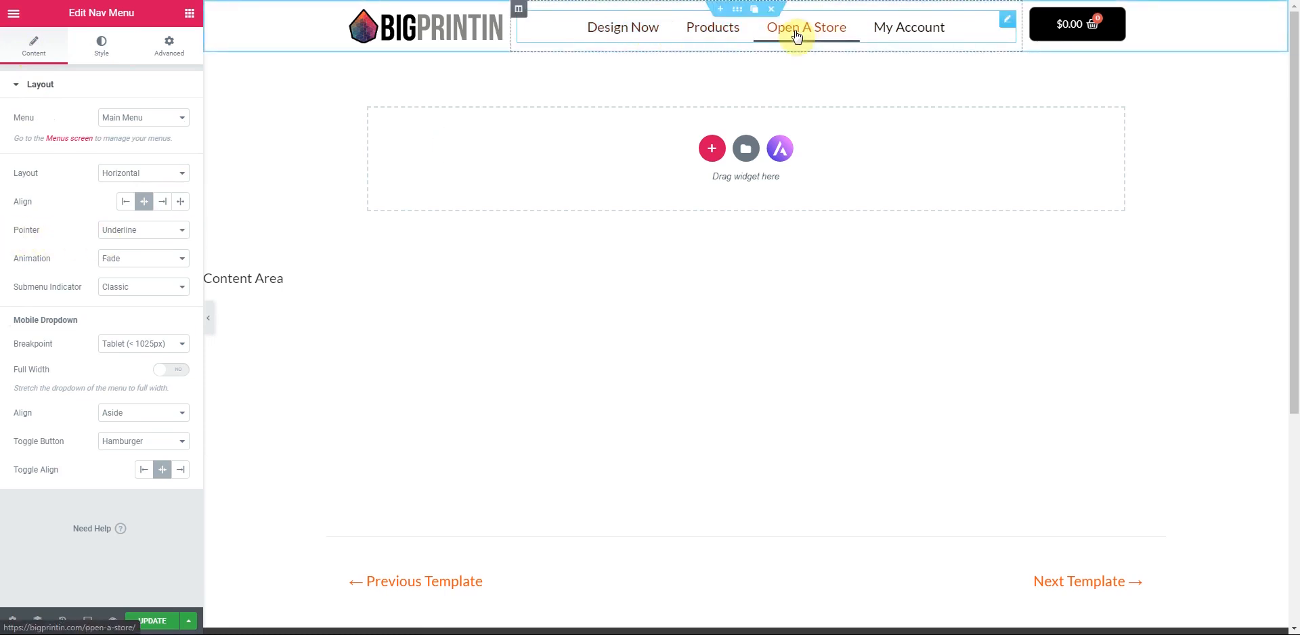
# - Give the menu links the Text pointer hover effect and centre the menu items
pyautogui.click(176, 232)
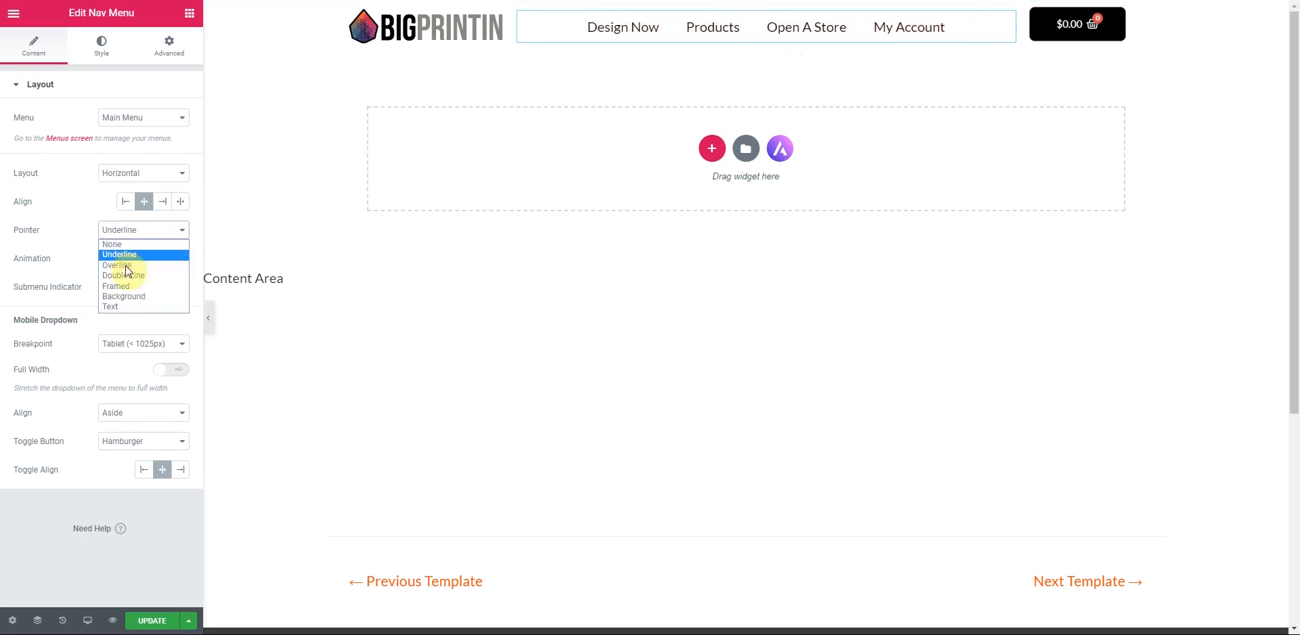
pyautogui.click(114, 306)
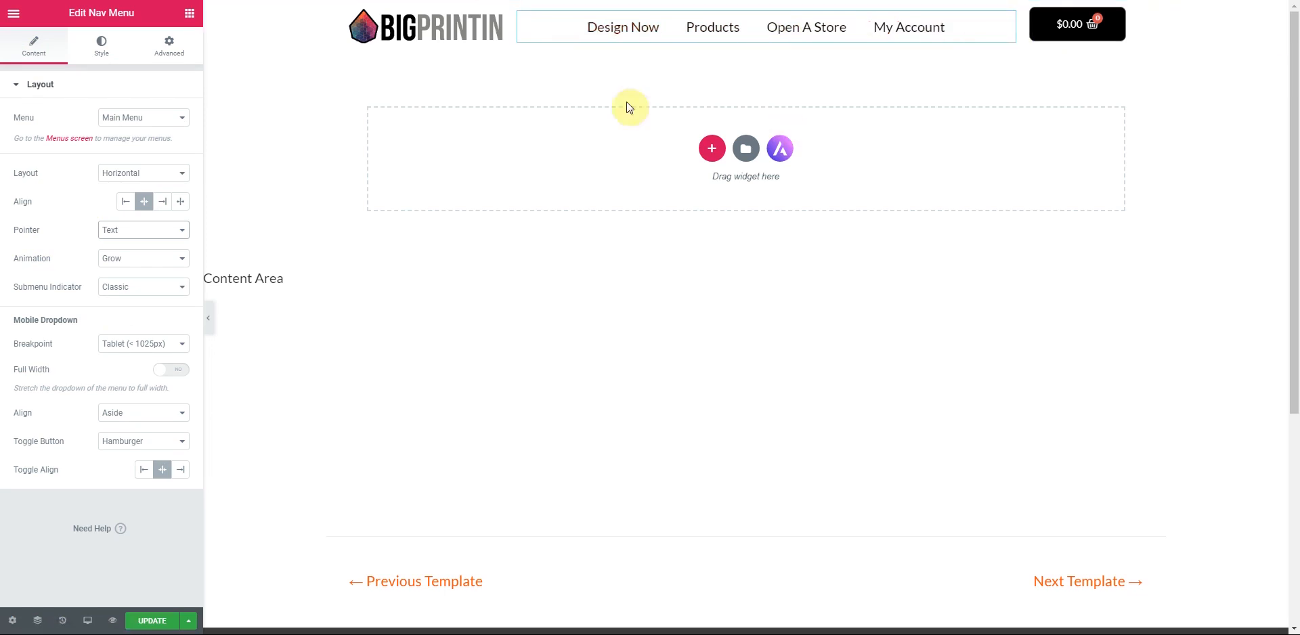
pyautogui.click(128, 203)
pyautogui.click(145, 203)
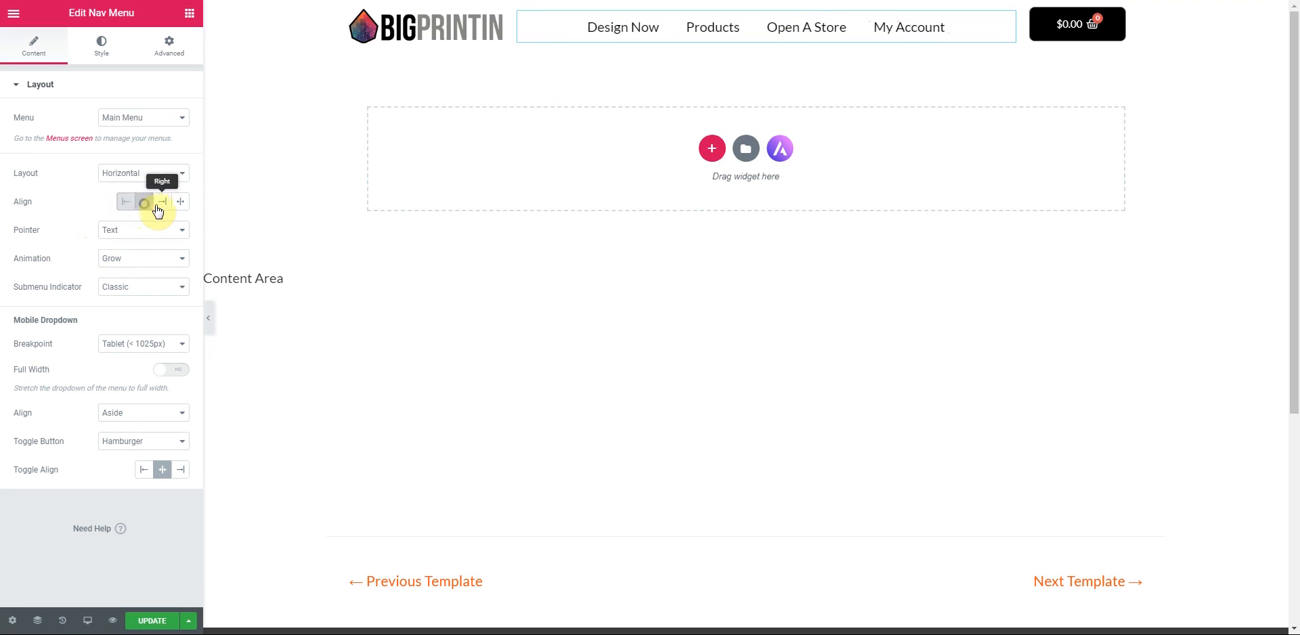
pyautogui.click(162, 202)
pyautogui.click(180, 203)
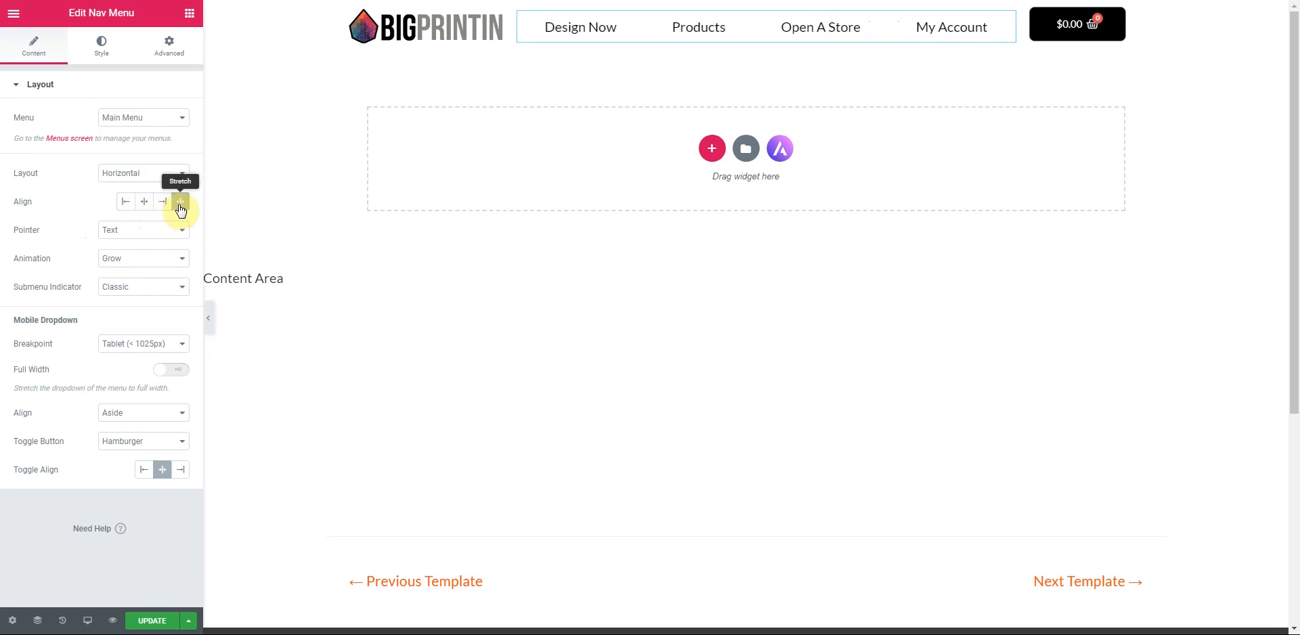
pyautogui.click(145, 205)
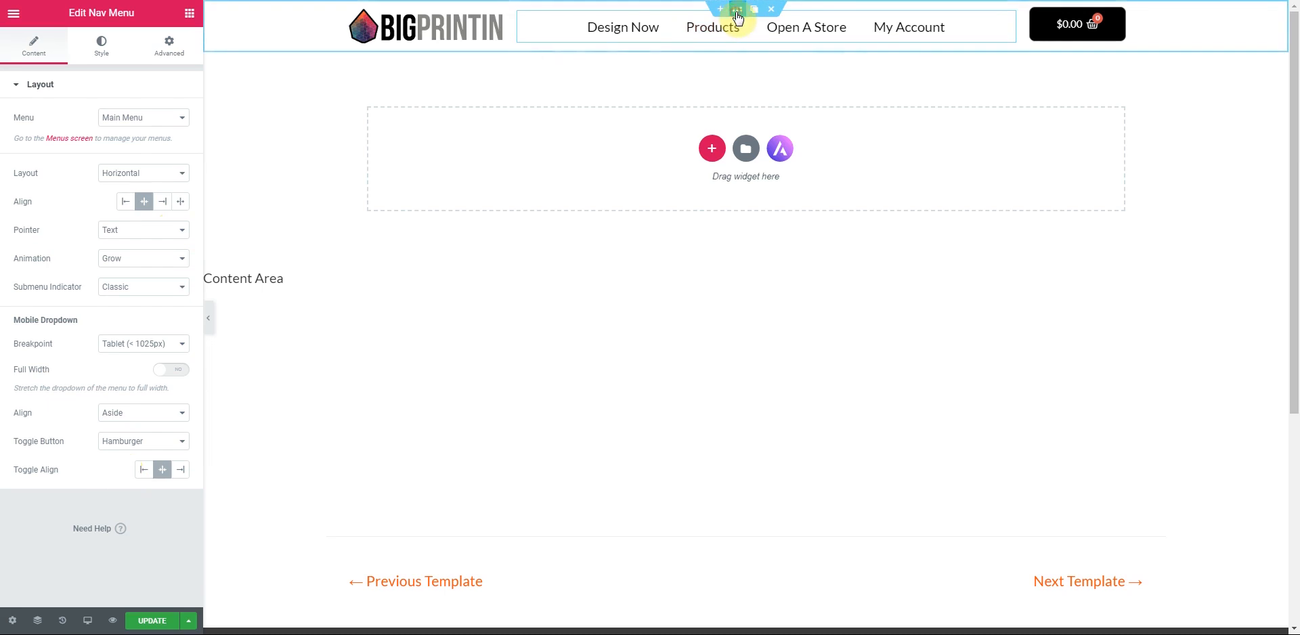
# - Make the header section full width, vertically centre the cart column, and load the live site
pyautogui.click(738, 13)
pyautogui.click(179, 169)
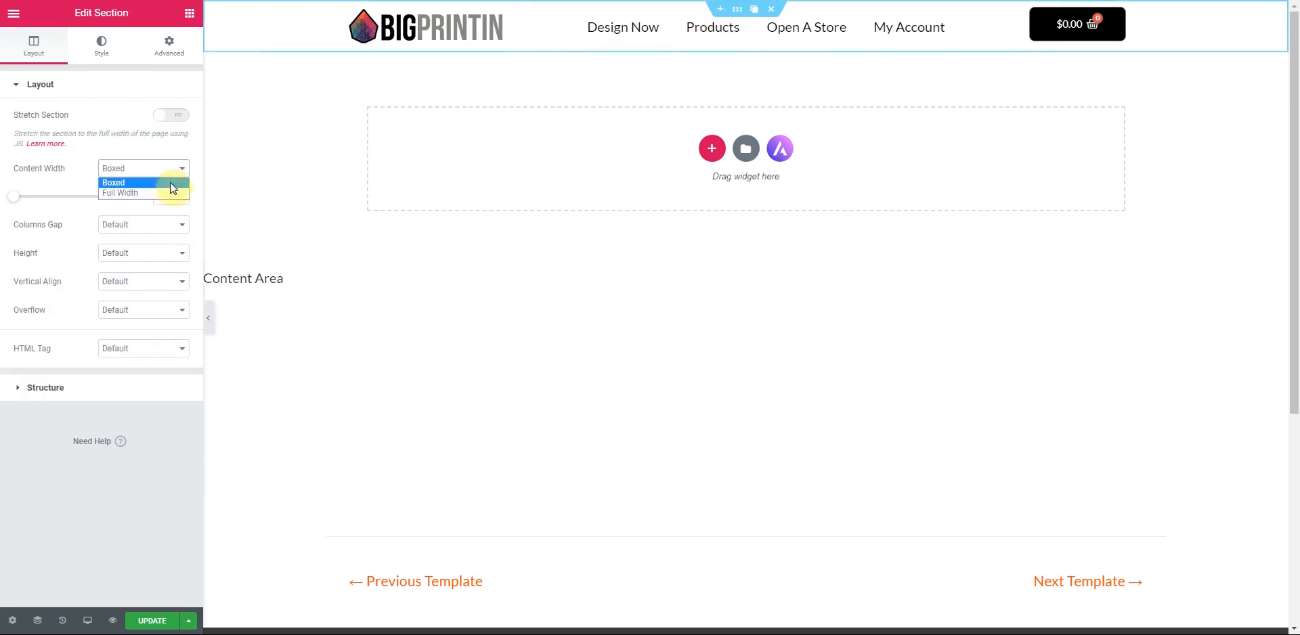
pyautogui.click(166, 195)
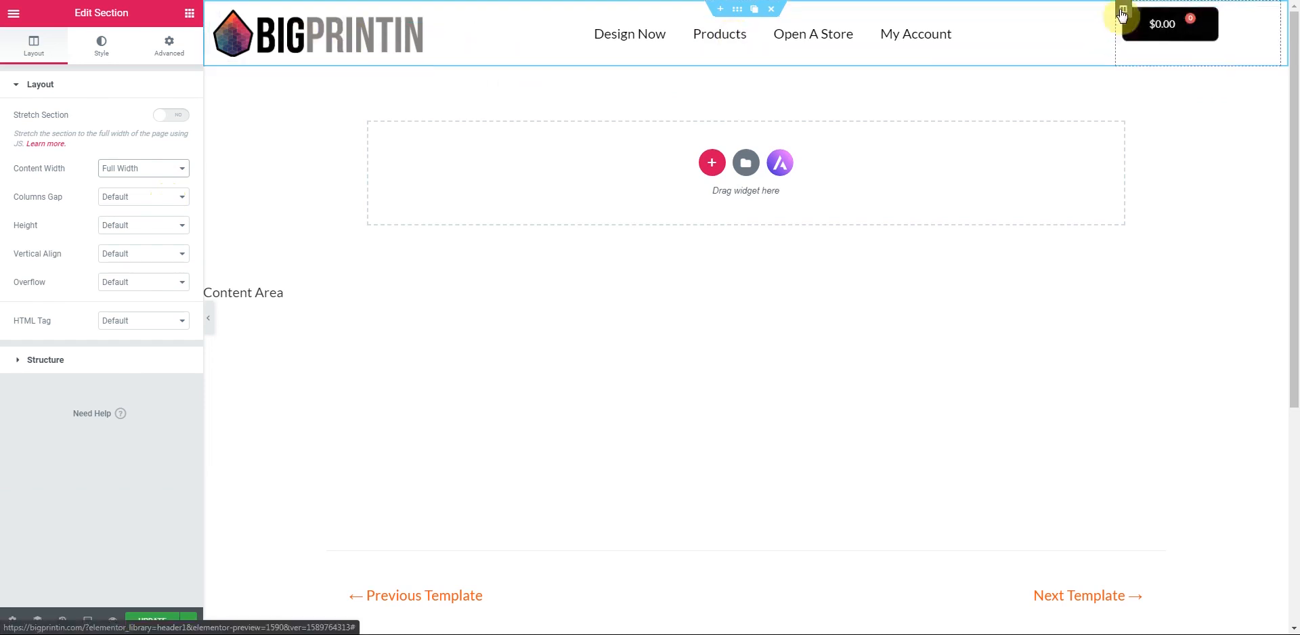
pyautogui.click(1123, 9)
pyautogui.click(161, 146)
pyautogui.click(128, 181)
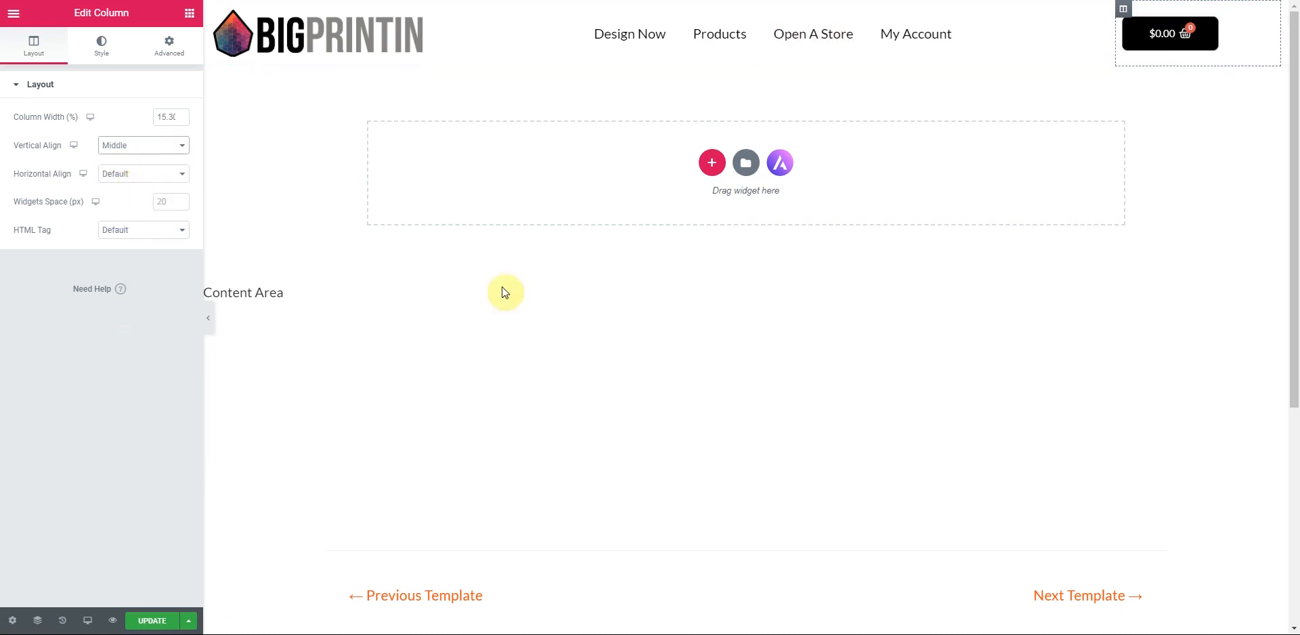
pyautogui.click(145, 624)
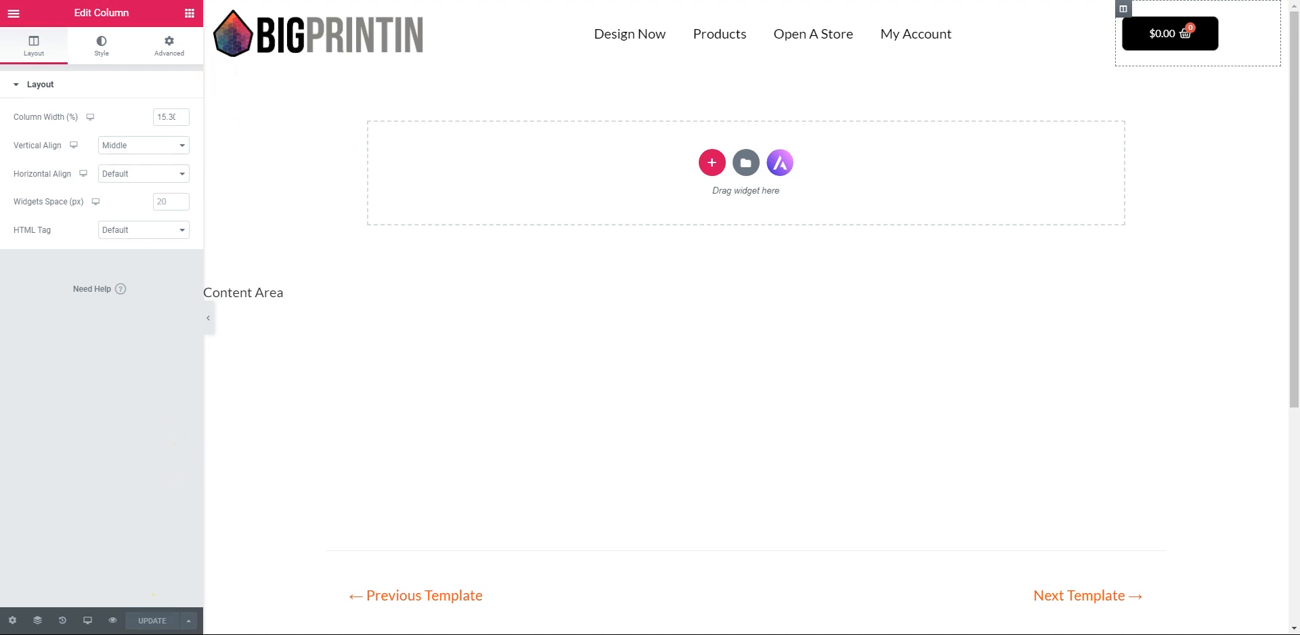
pyautogui.press('BackSpace')
pyautogui.press('Return')
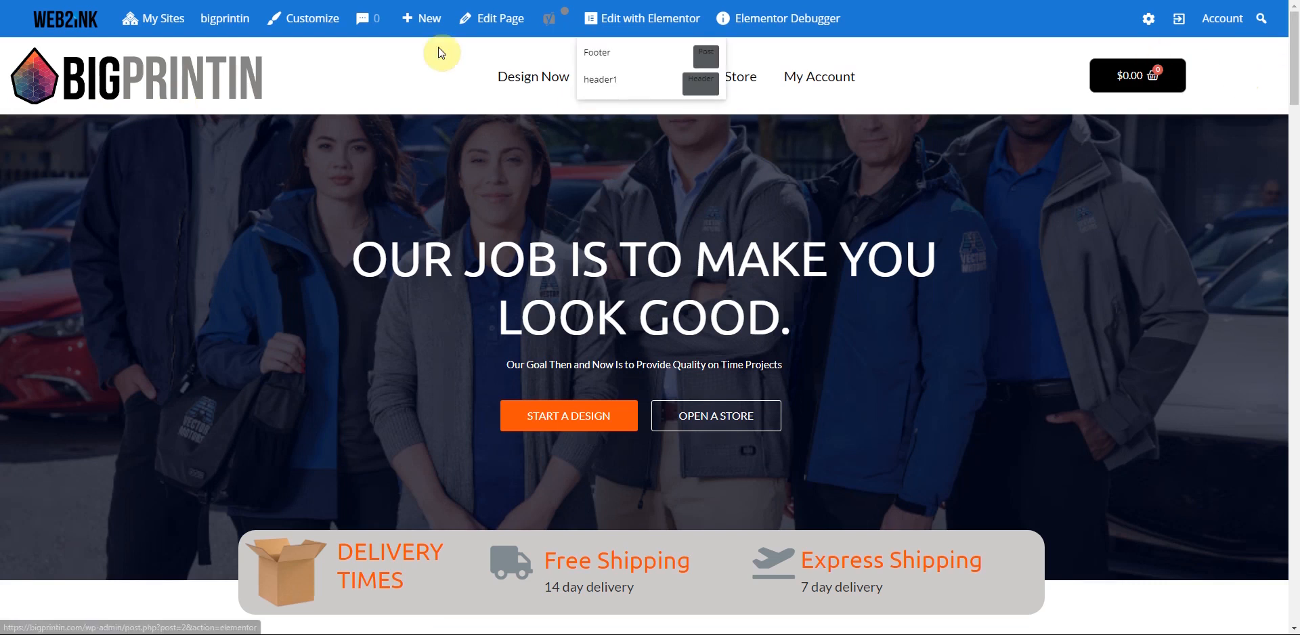
# - Open the header1 template and set the site logo width to about 62
pyautogui.click(607, 82)
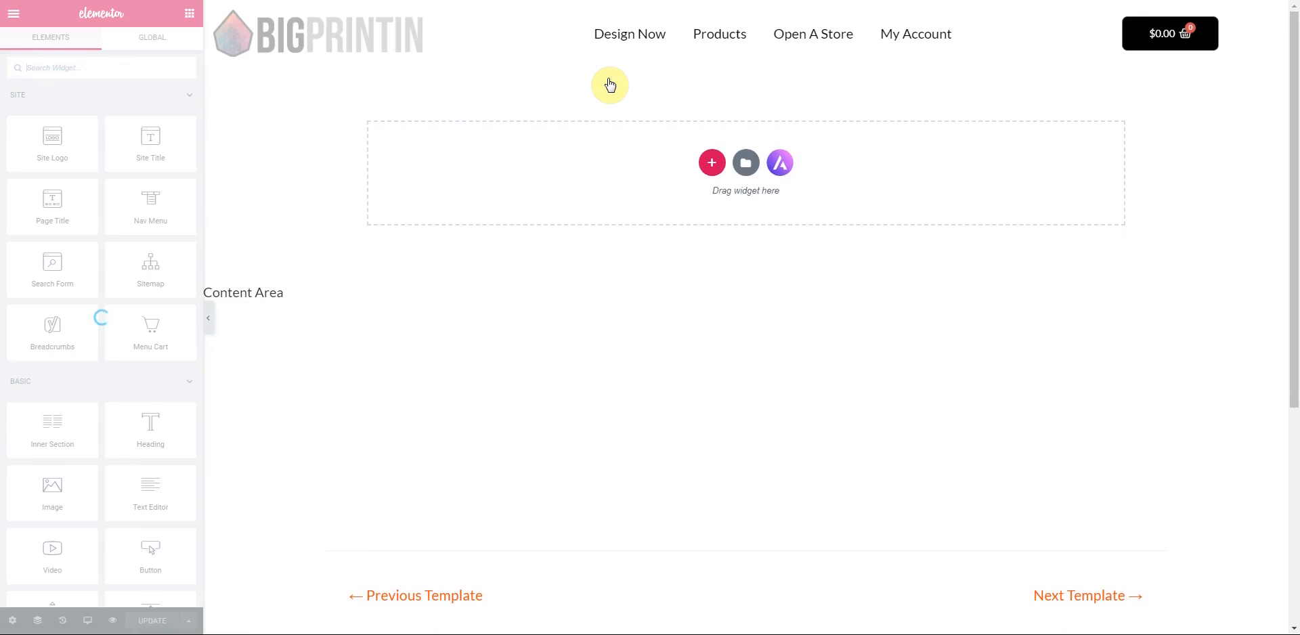
pyautogui.click(210, 324)
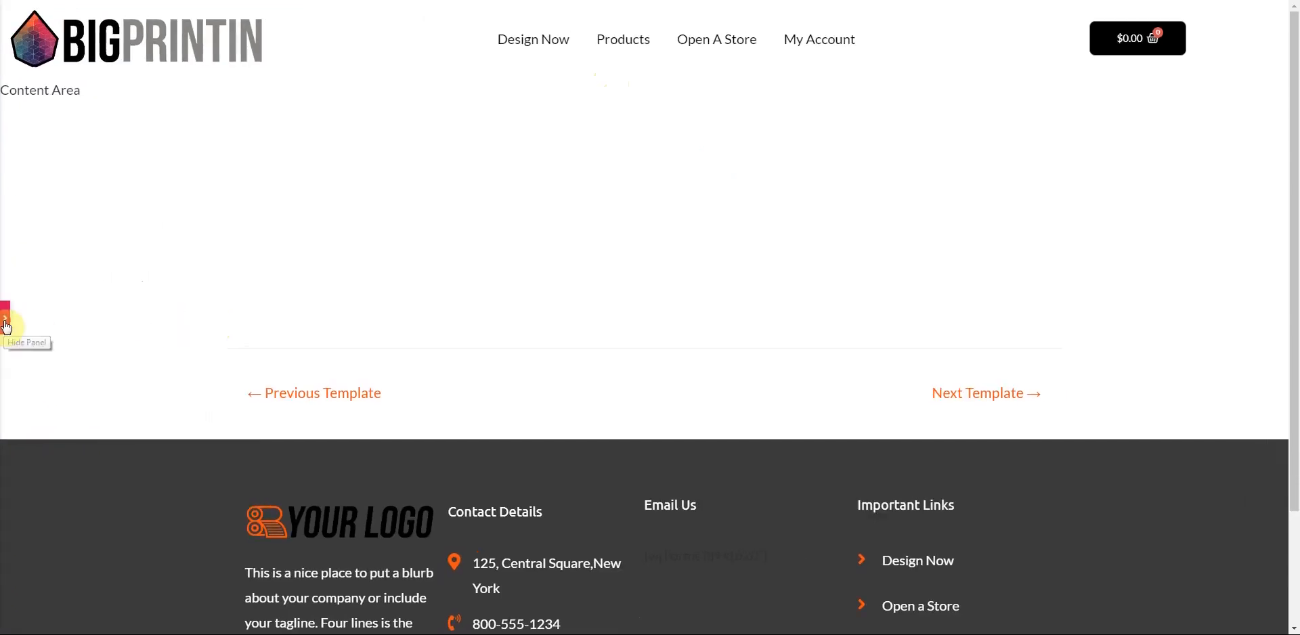
pyautogui.click(6, 327)
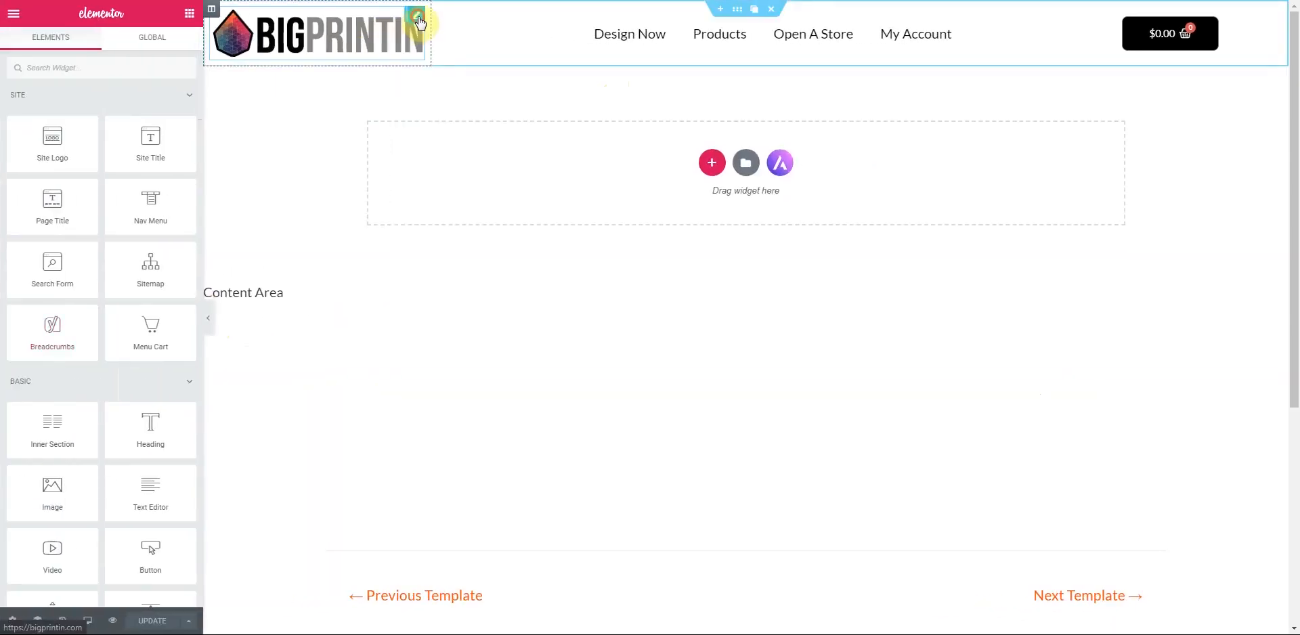
pyautogui.click(420, 22)
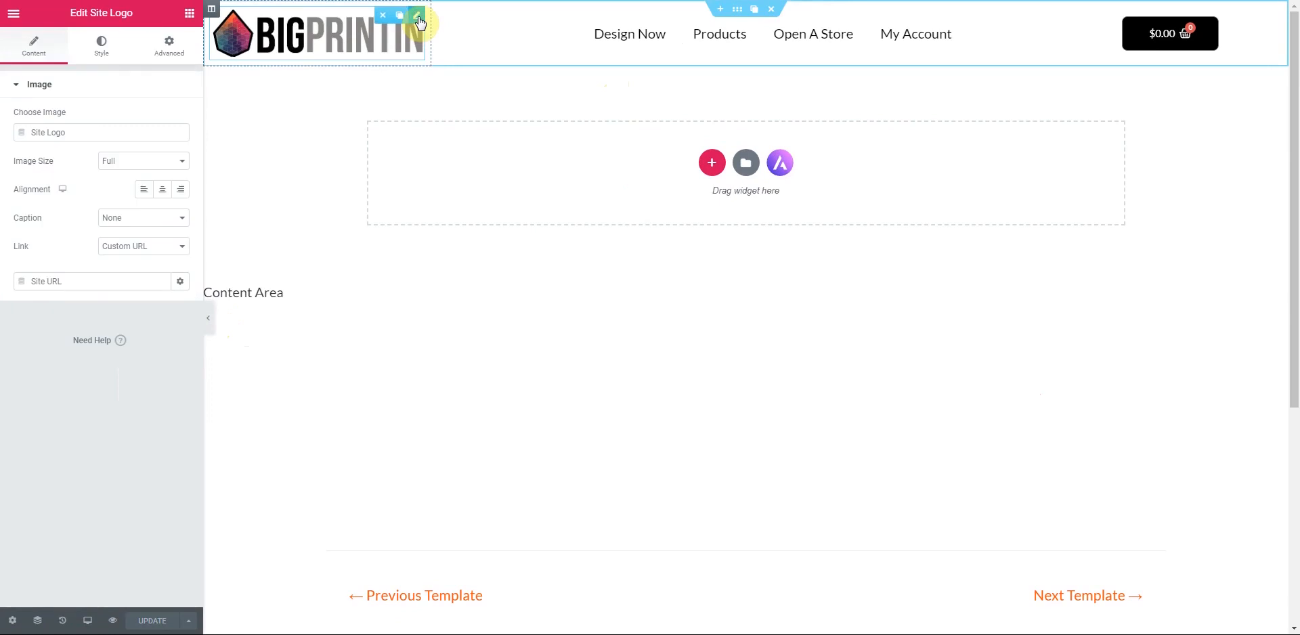
pyautogui.click(101, 46)
pyautogui.click(17, 142)
pyautogui.moveTo(38, 148); pyautogui.dragTo(100, 151)
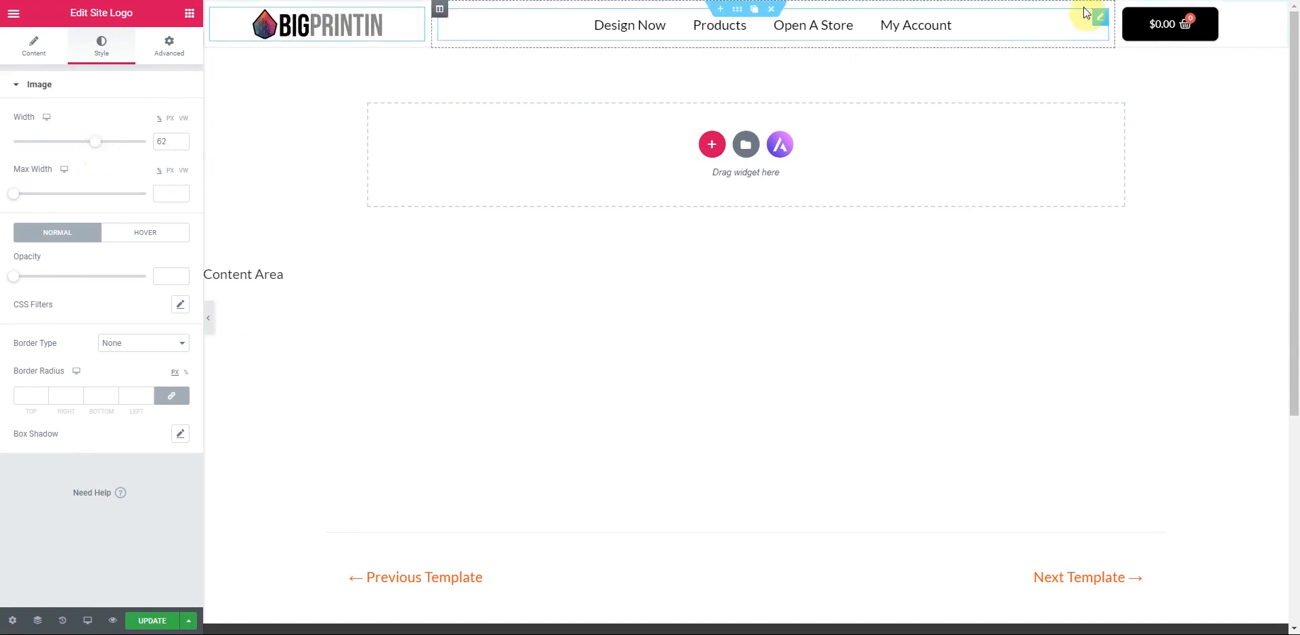
# - Right-align the cart widget and save the header template changes
pyautogui.click(1265, 17)
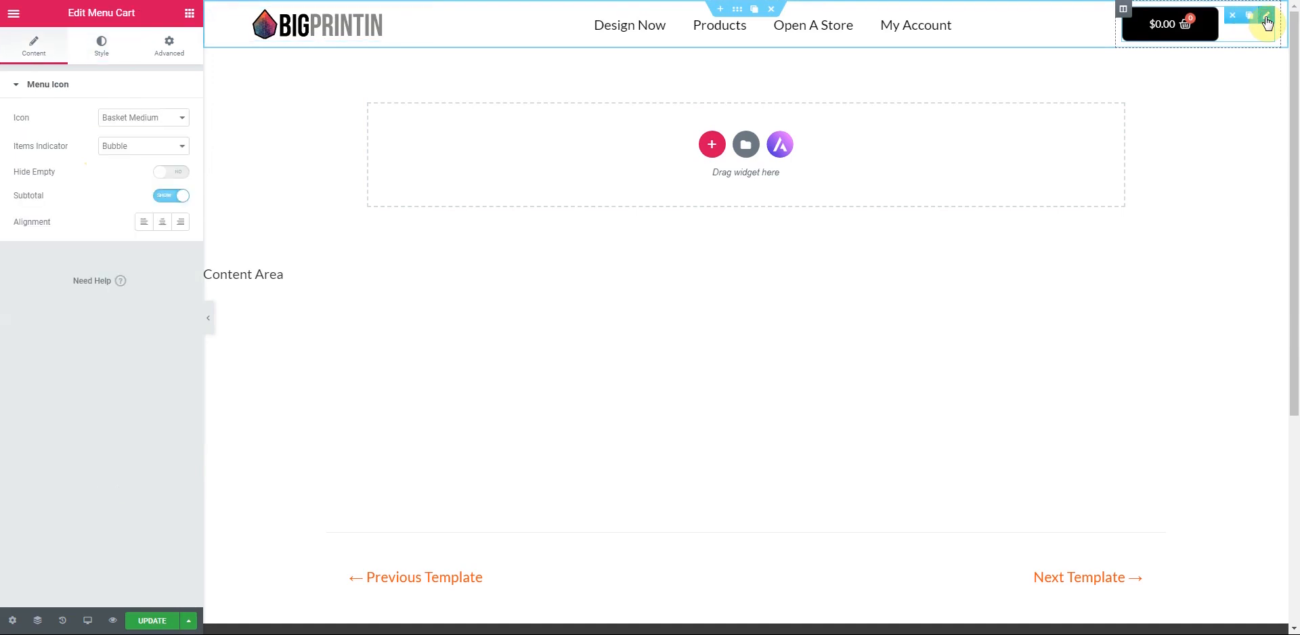
pyautogui.click(180, 221)
pyautogui.click(151, 619)
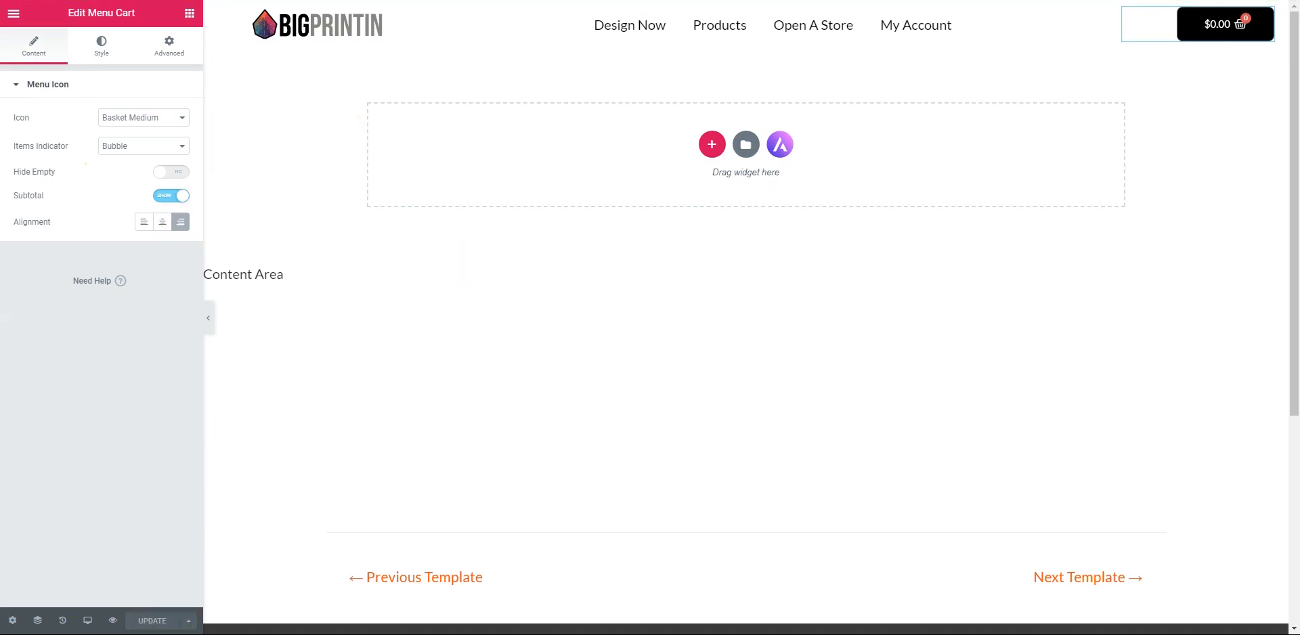
pyautogui.press('BackSpace')
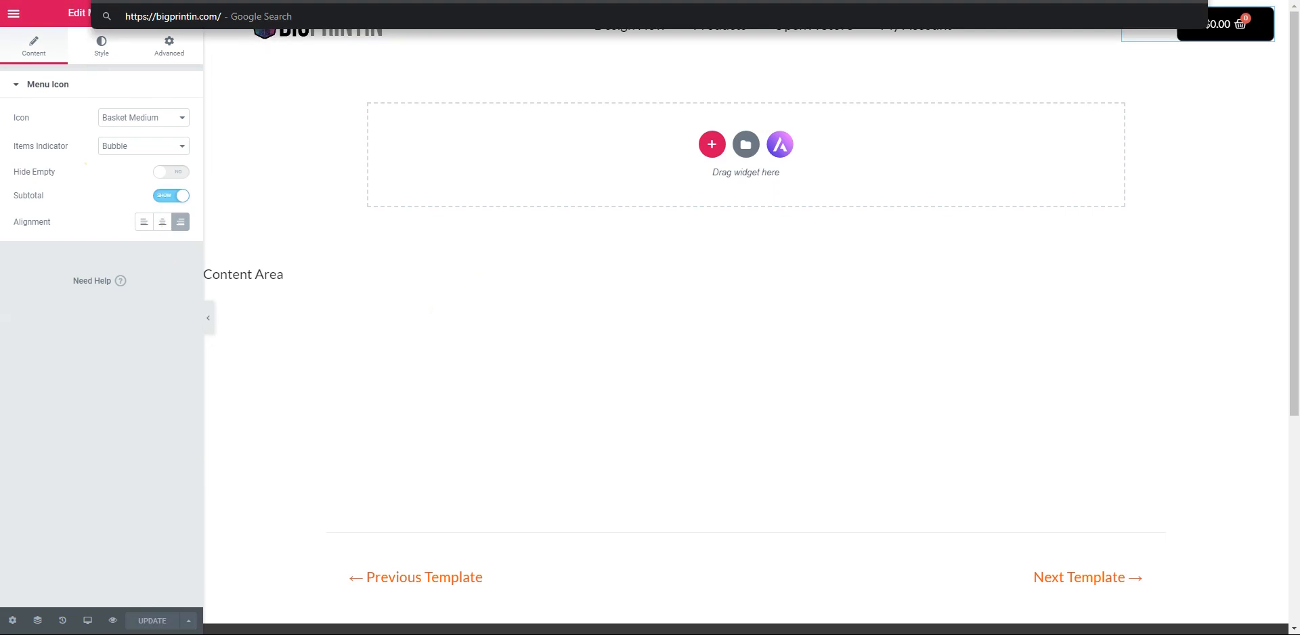
# - Load bigprintin.com and check the empty cart side panel, then close it
pyautogui.press('BackSpace')
pyautogui.press('Return')
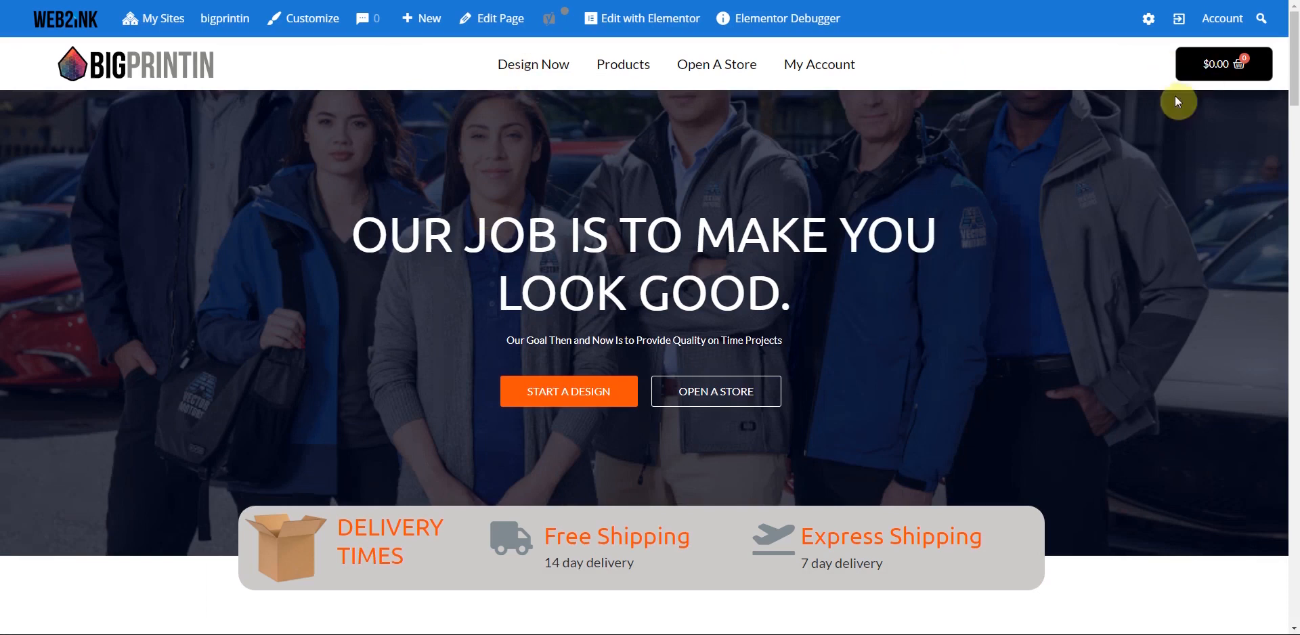
pyautogui.click(1209, 66)
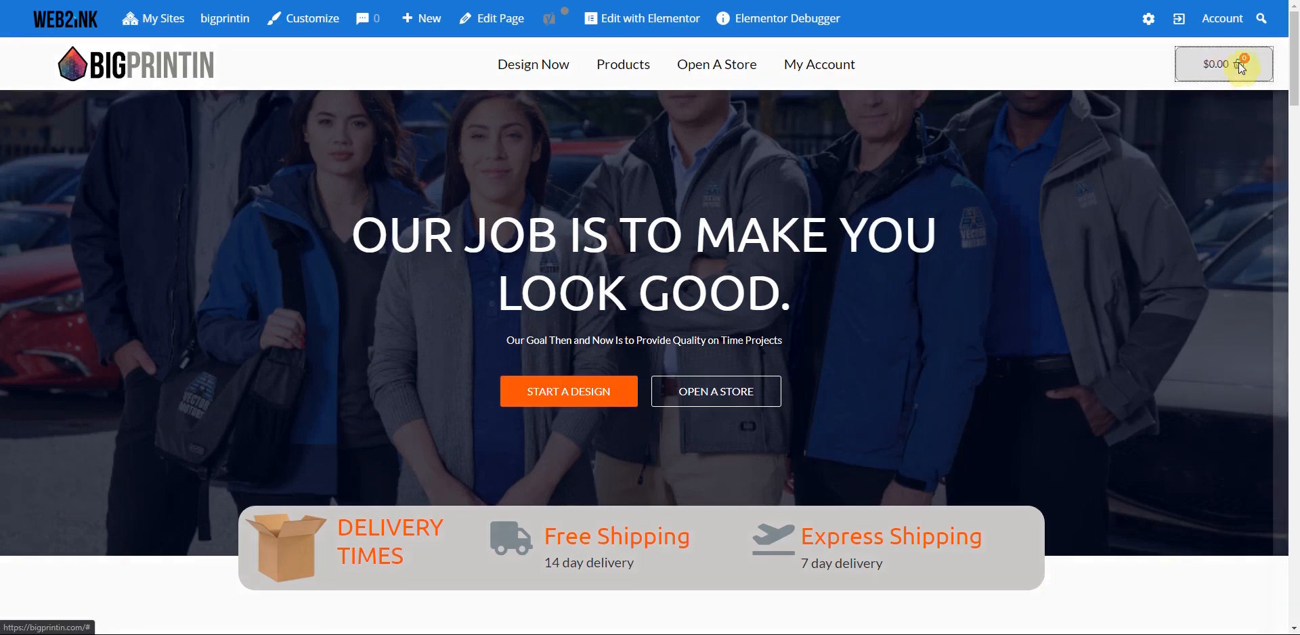
pyautogui.click(1217, 76)
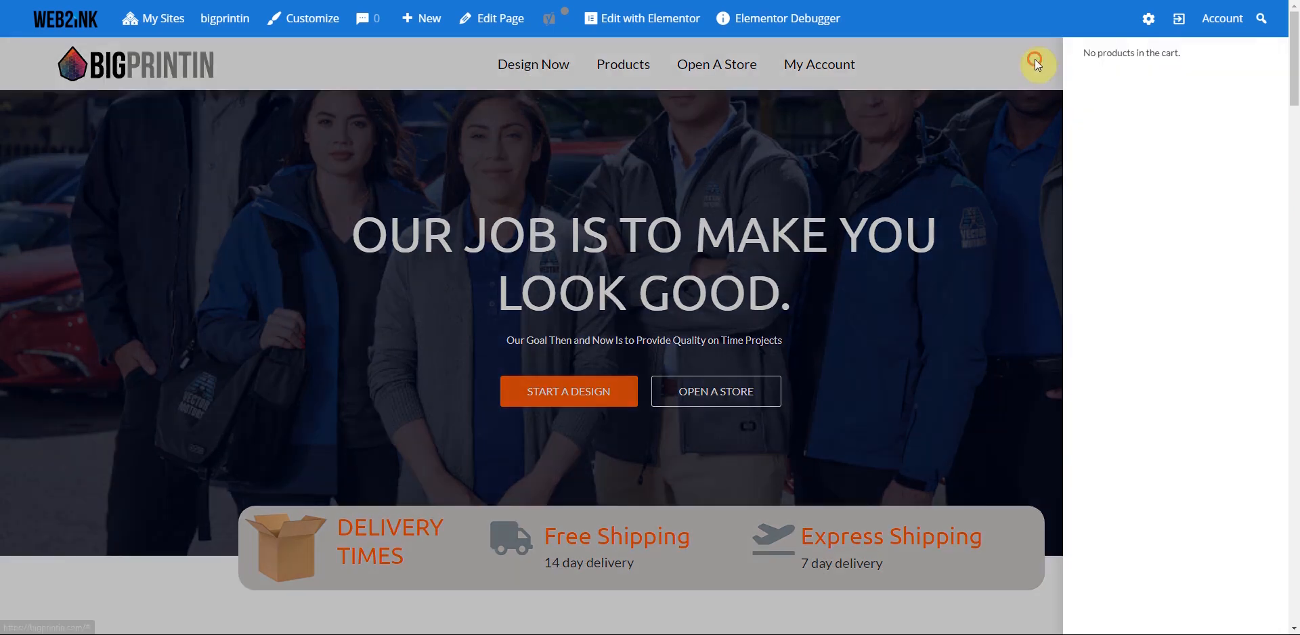
pyautogui.click(829, 78)
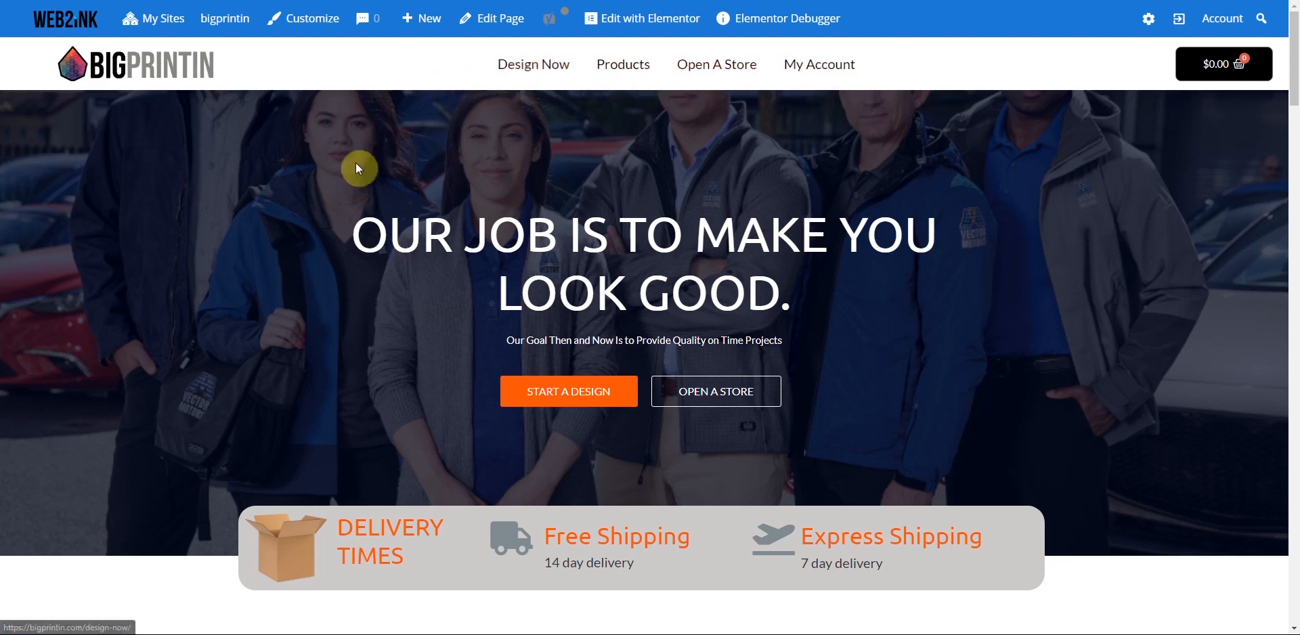
# - Scroll down through the live homepage and back to the top
pyautogui.scroll(-1, 240, 273)
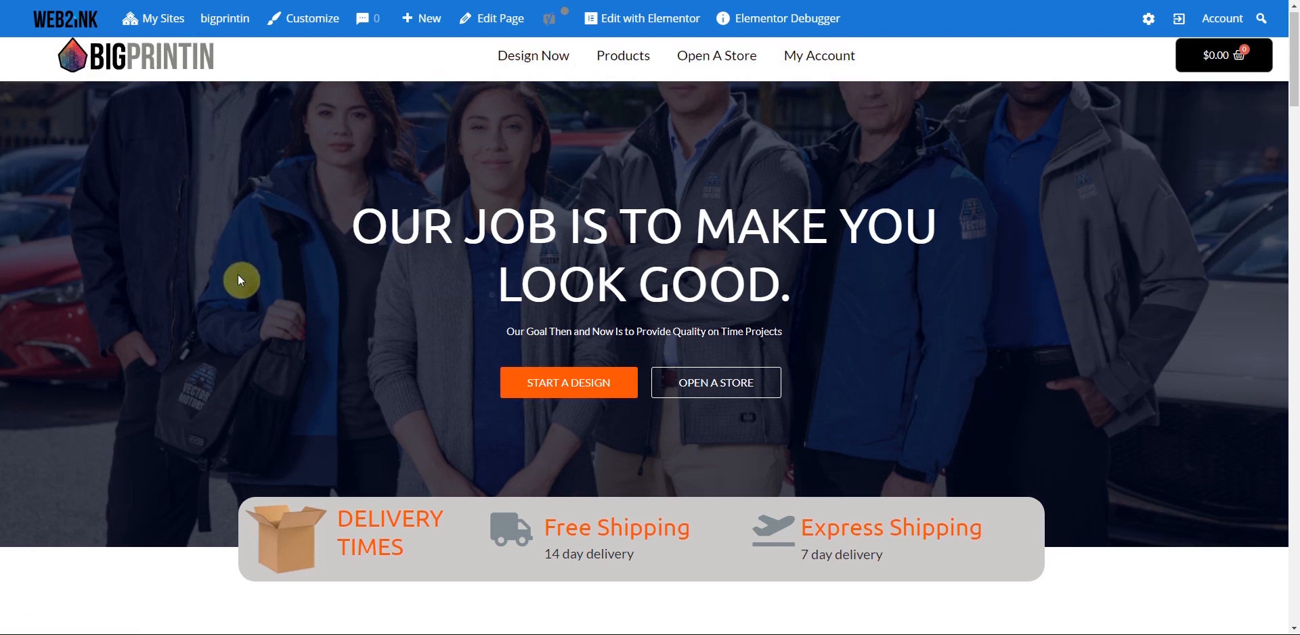
pyautogui.scroll(-15, 242, 280)
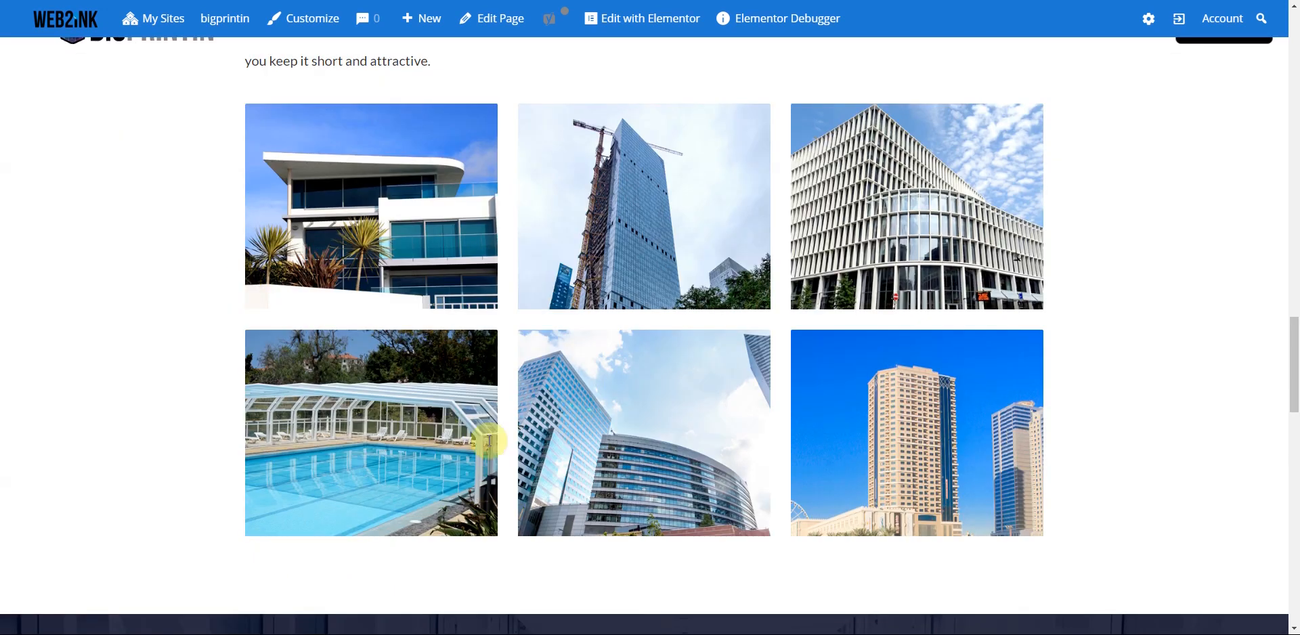
pyautogui.scroll(-12, 550, 559)
pyautogui.scroll(6, 880, 501)
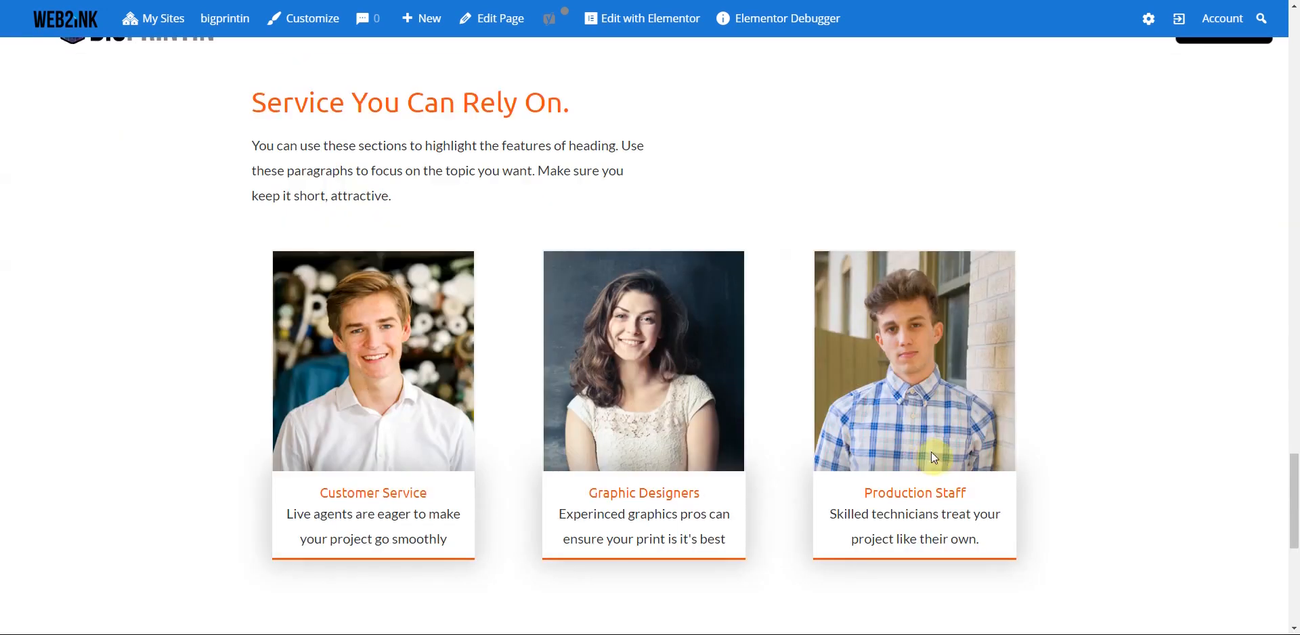
pyautogui.scroll(6, 880, 407)
pyautogui.scroll(5, 895, 329)
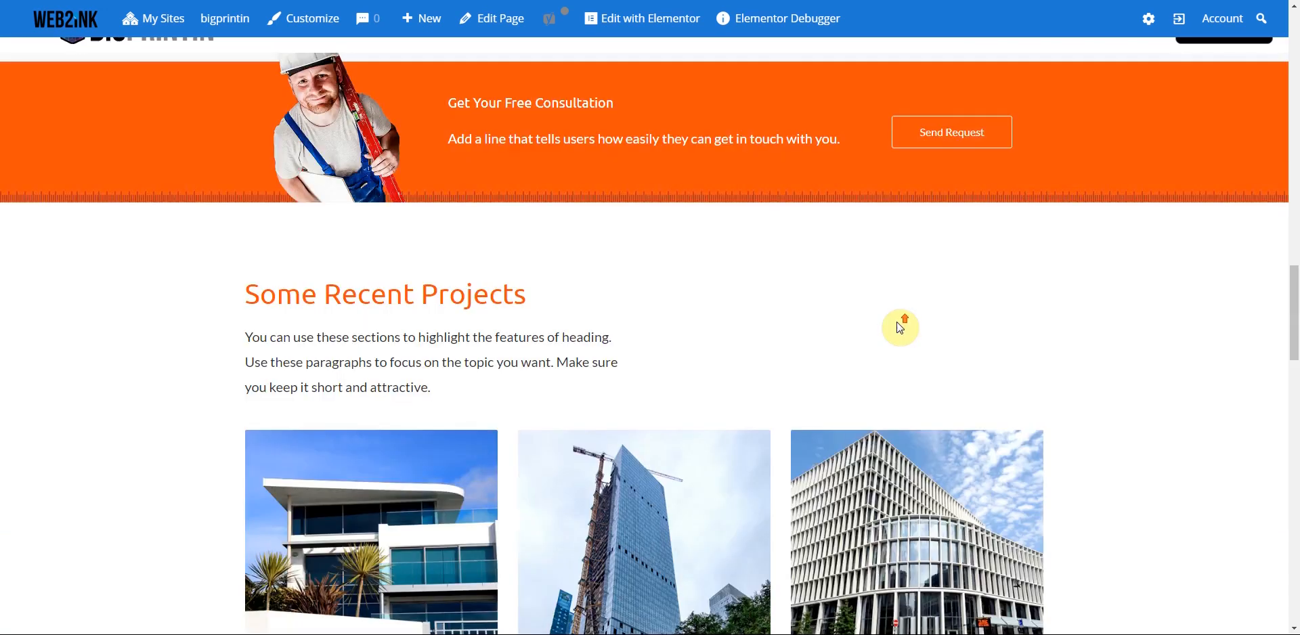
pyautogui.scroll(5, 887, 319)
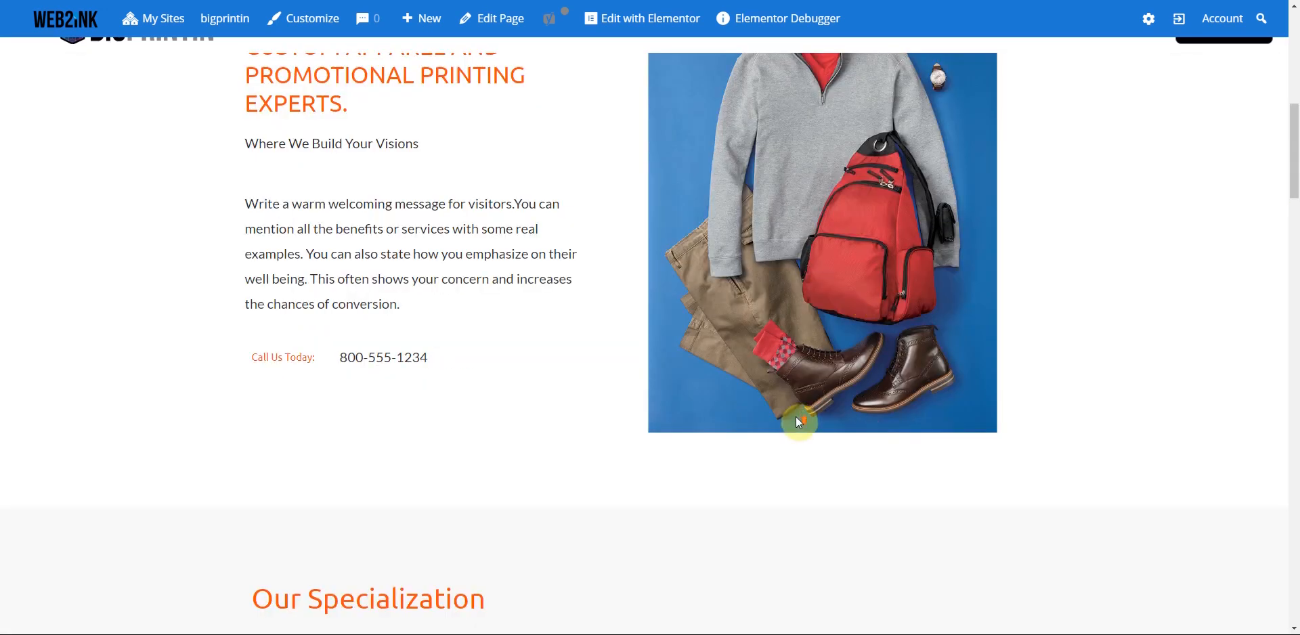
pyautogui.scroll(7, 797, 403)
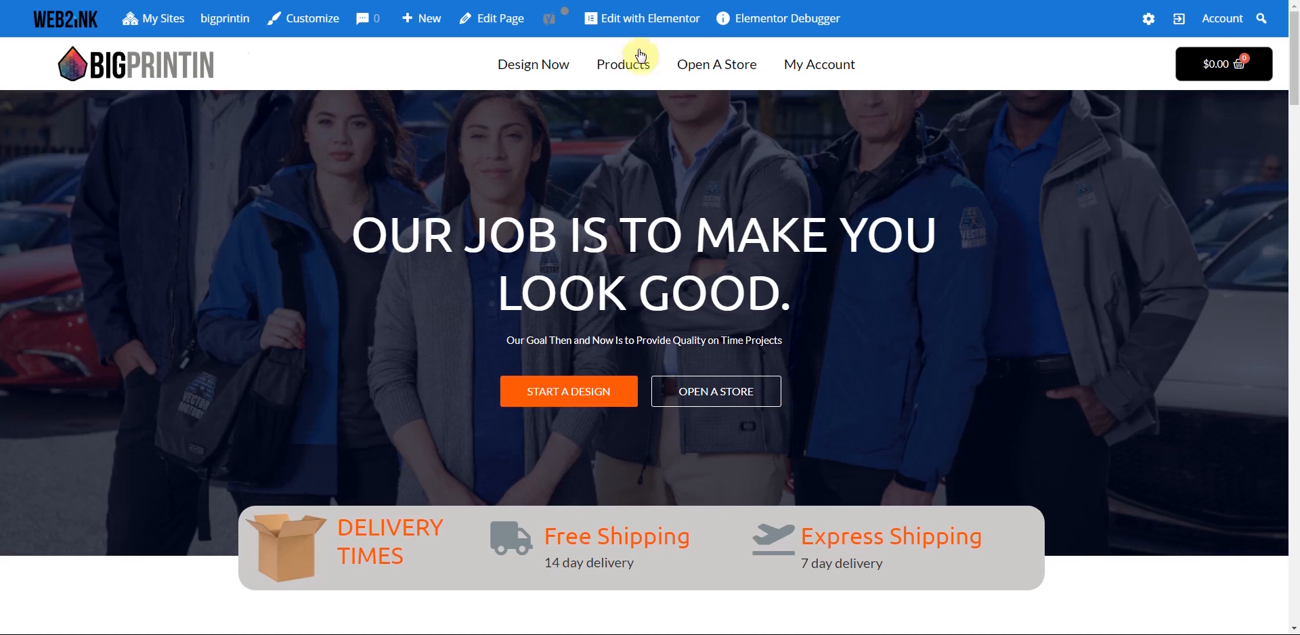
pyautogui.moveTo(644, 22)
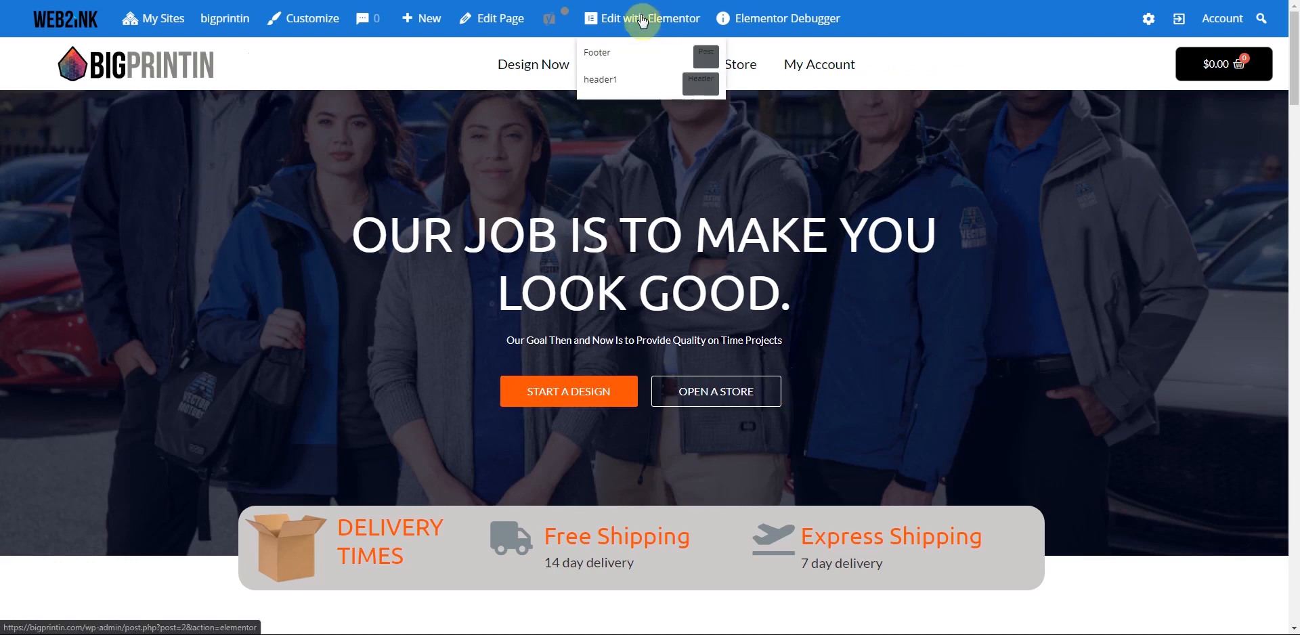
# - Open the Footer template in Elementor and delete its old dark footer section
pyautogui.click(602, 60)
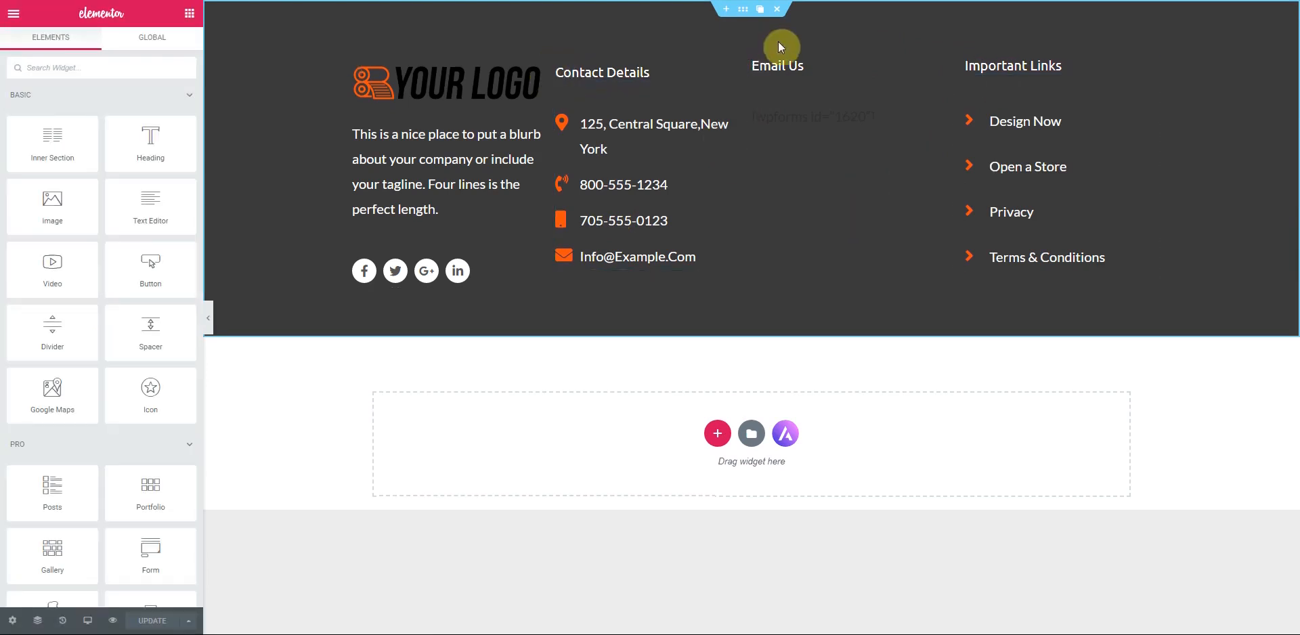
pyautogui.click(778, 13)
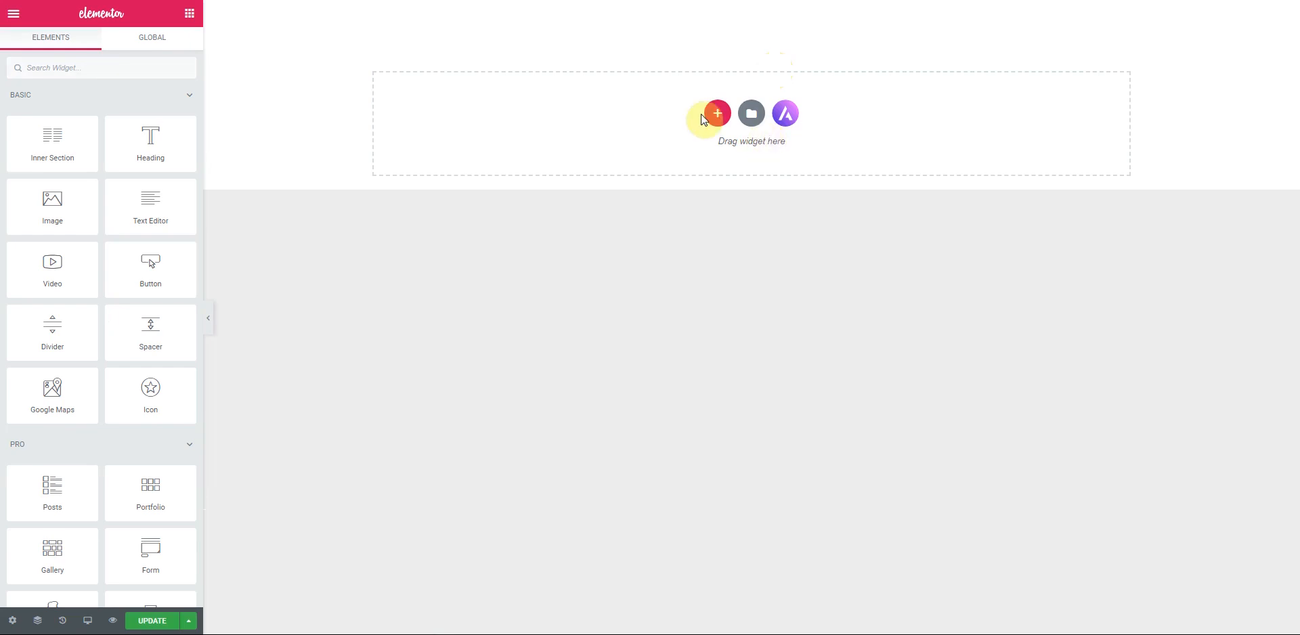
# - Insert the metro footer block from the library's Footer block category
pyautogui.click(751, 116)
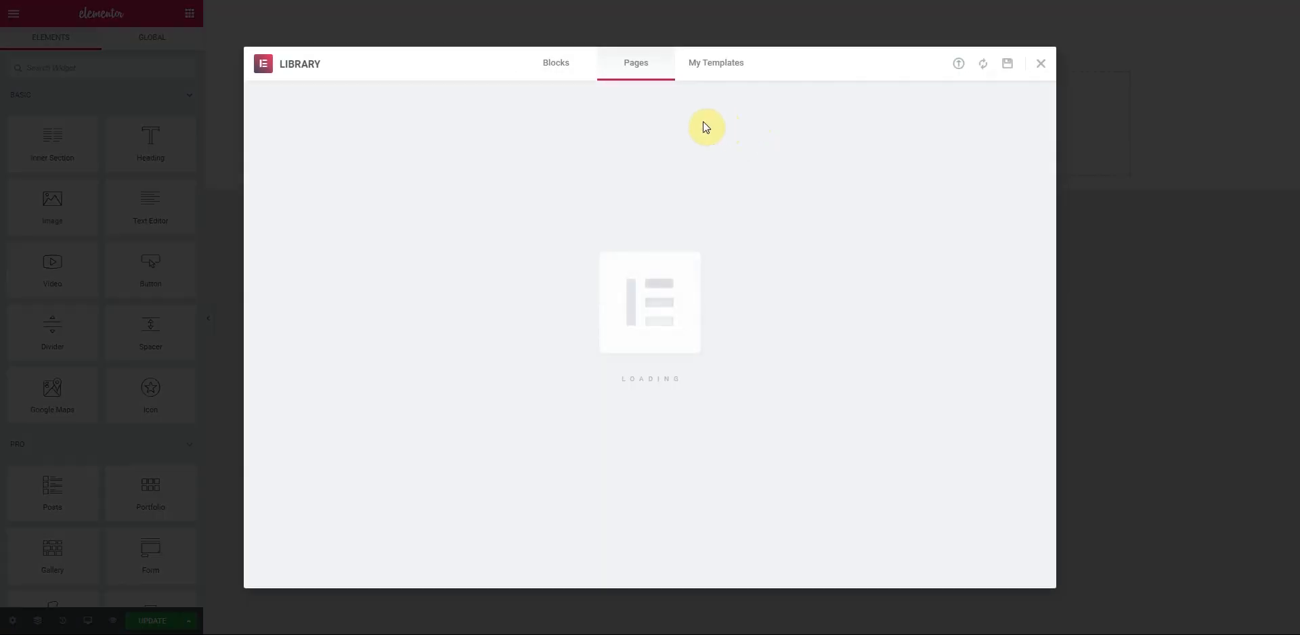
pyautogui.click(557, 64)
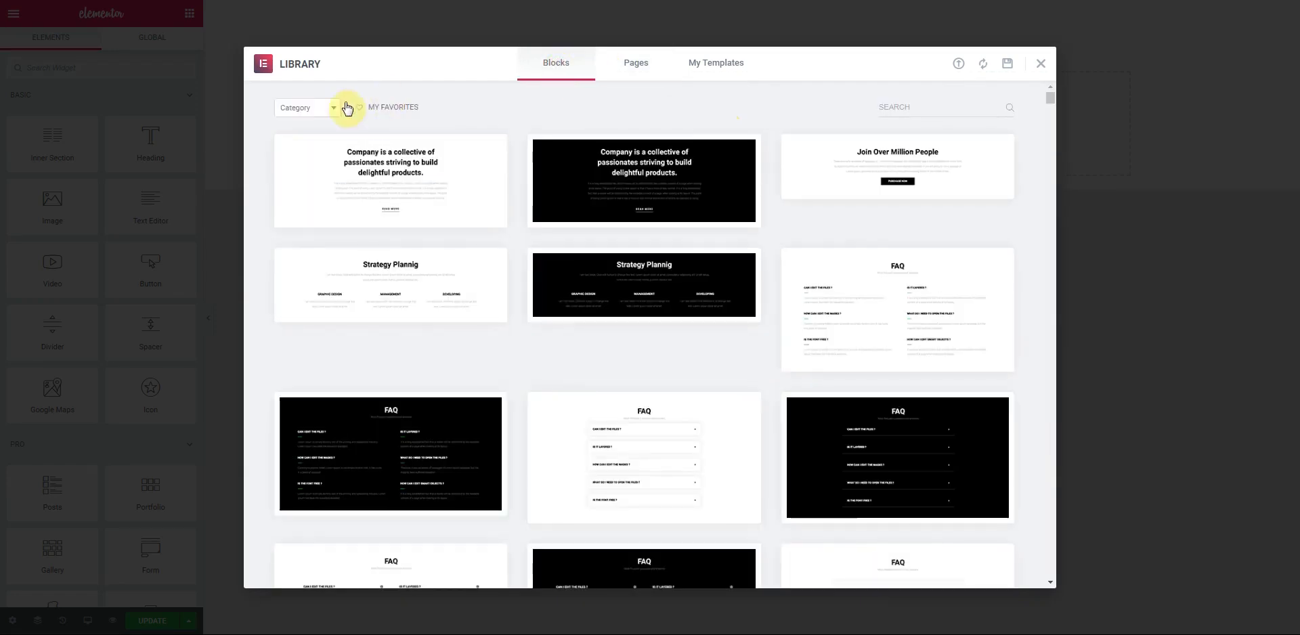
pyautogui.click(328, 108)
pyautogui.scroll(-2, 304, 179)
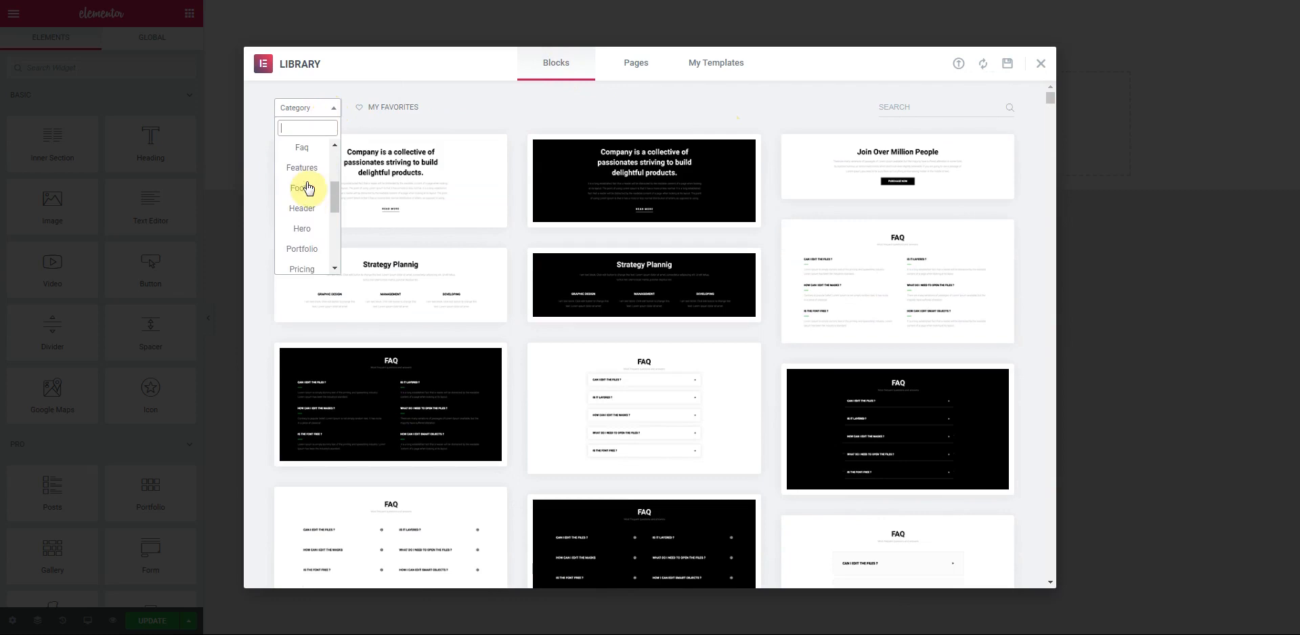
pyautogui.click(304, 191)
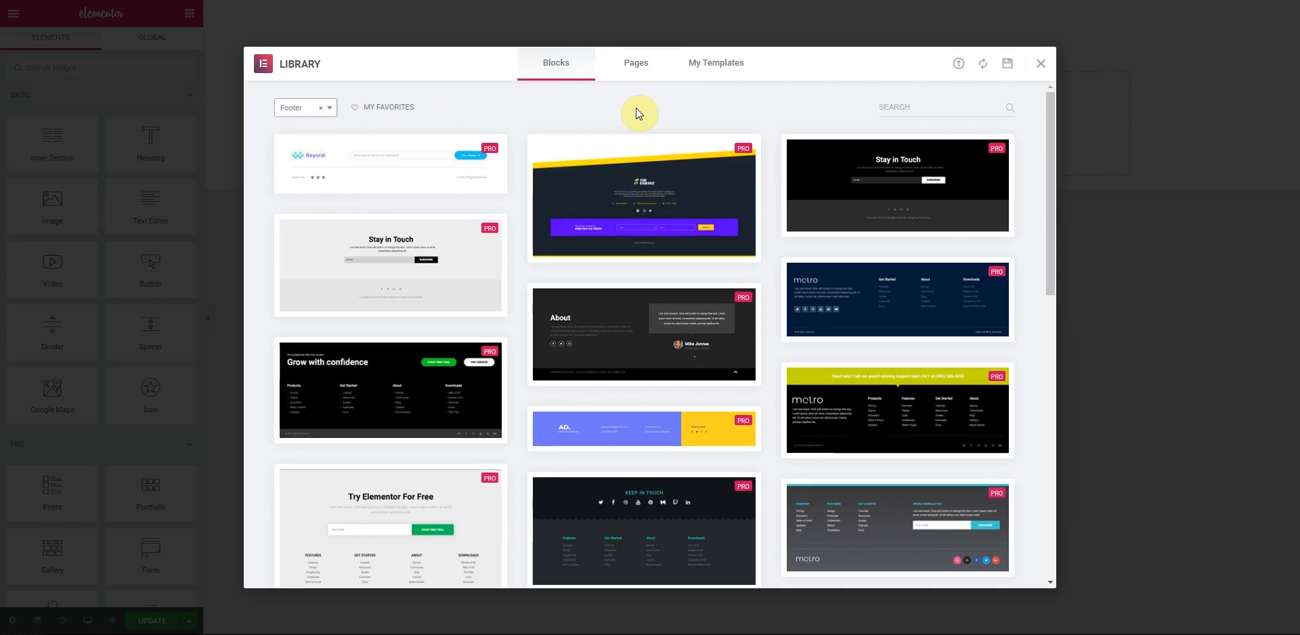
pyautogui.scroll(-1, 635, 110)
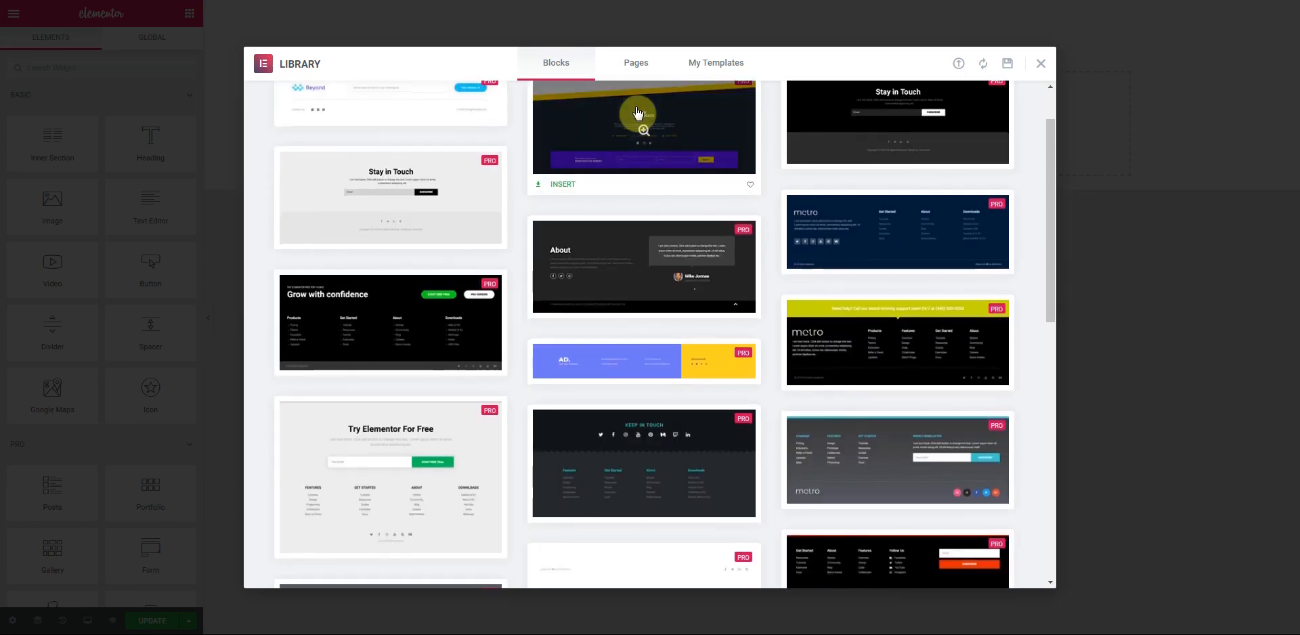
pyautogui.scroll(-1, 692, 196)
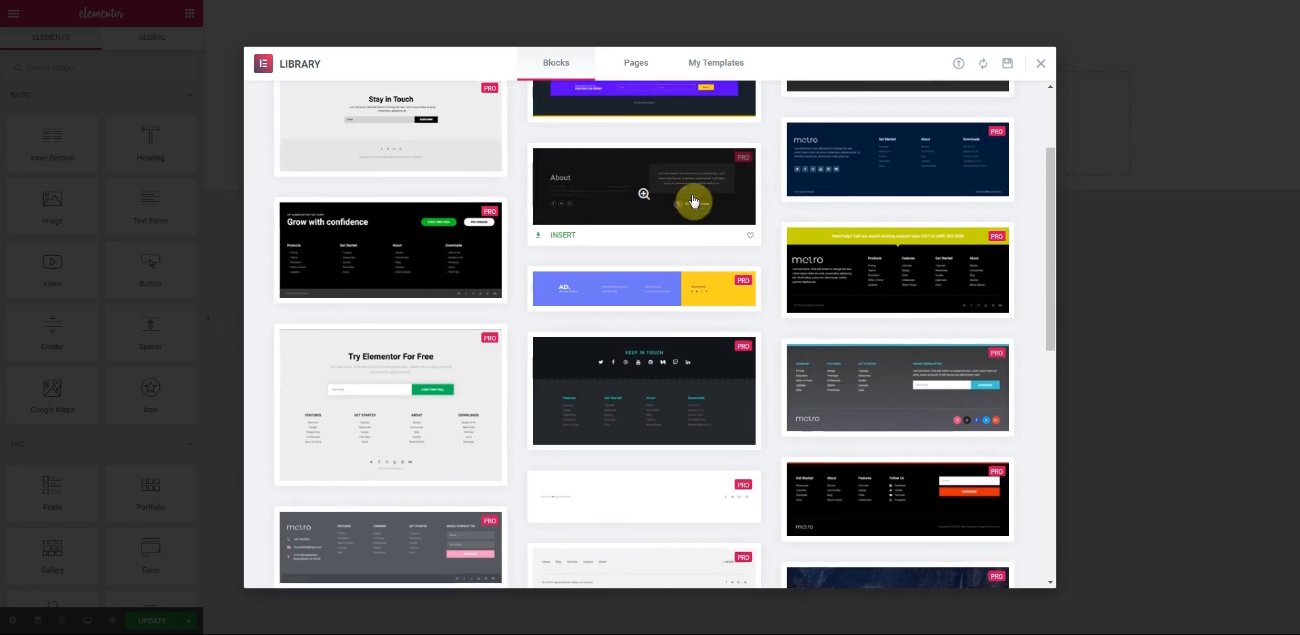
pyautogui.scroll(-3, 693, 200)
pyautogui.moveTo(693, 200)
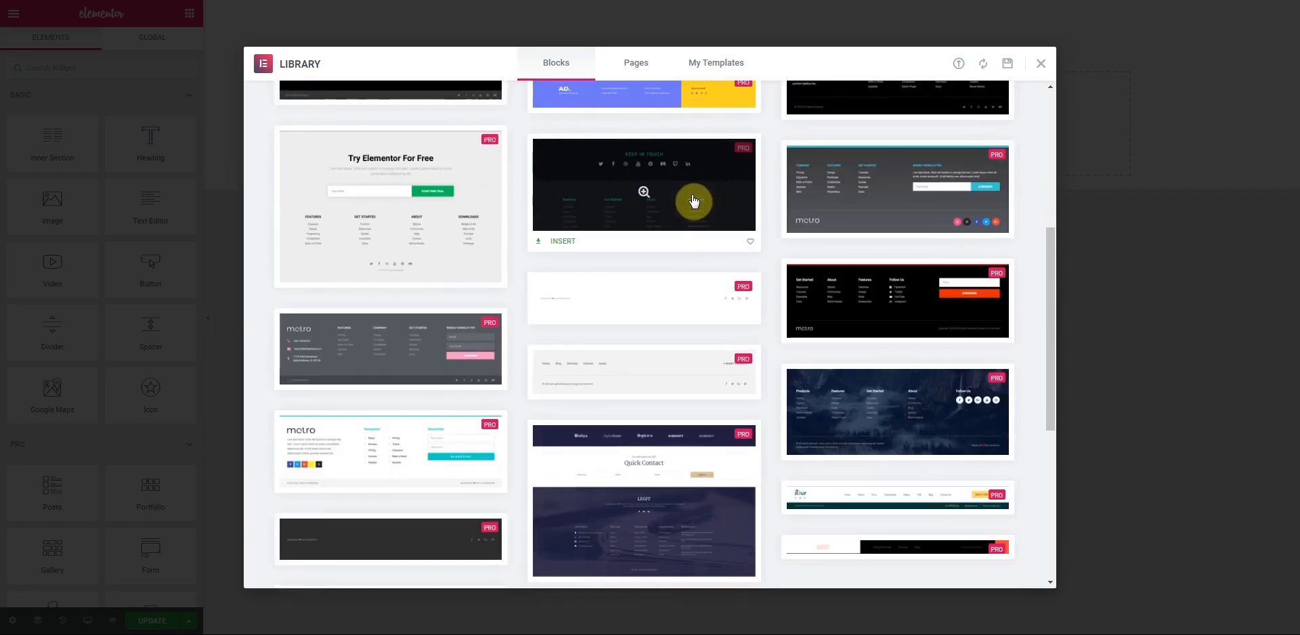
pyautogui.scroll(-2, 693, 198)
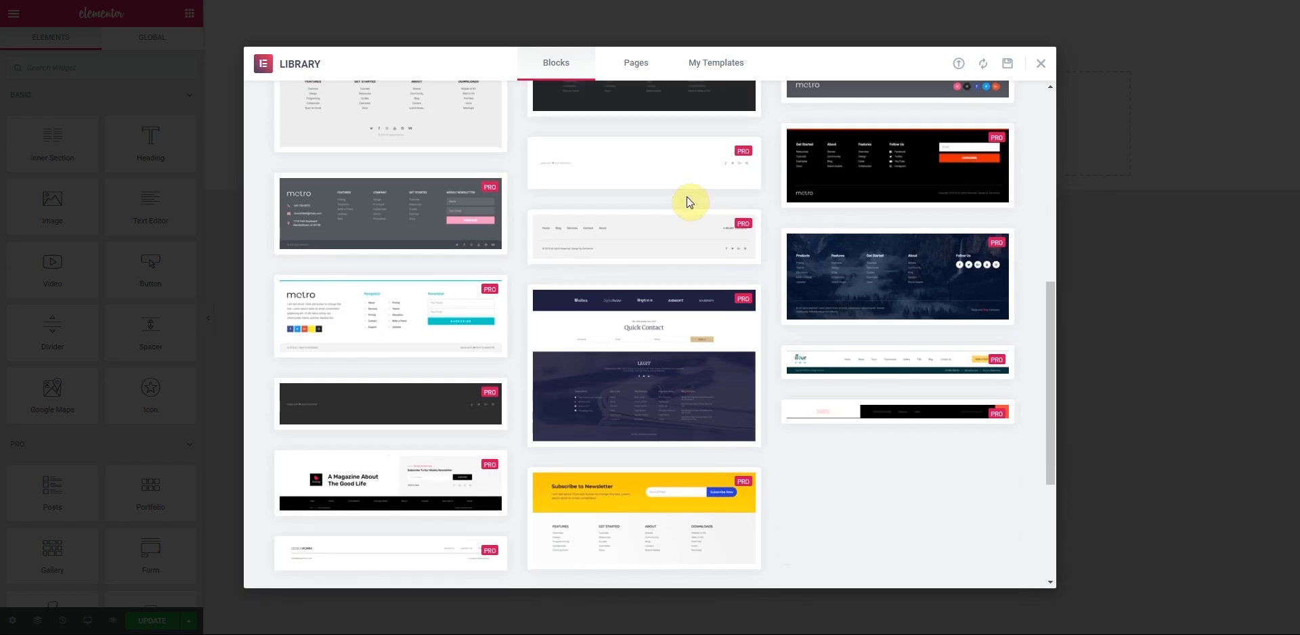
pyautogui.moveTo(376, 214)
pyautogui.moveTo(348, 301)
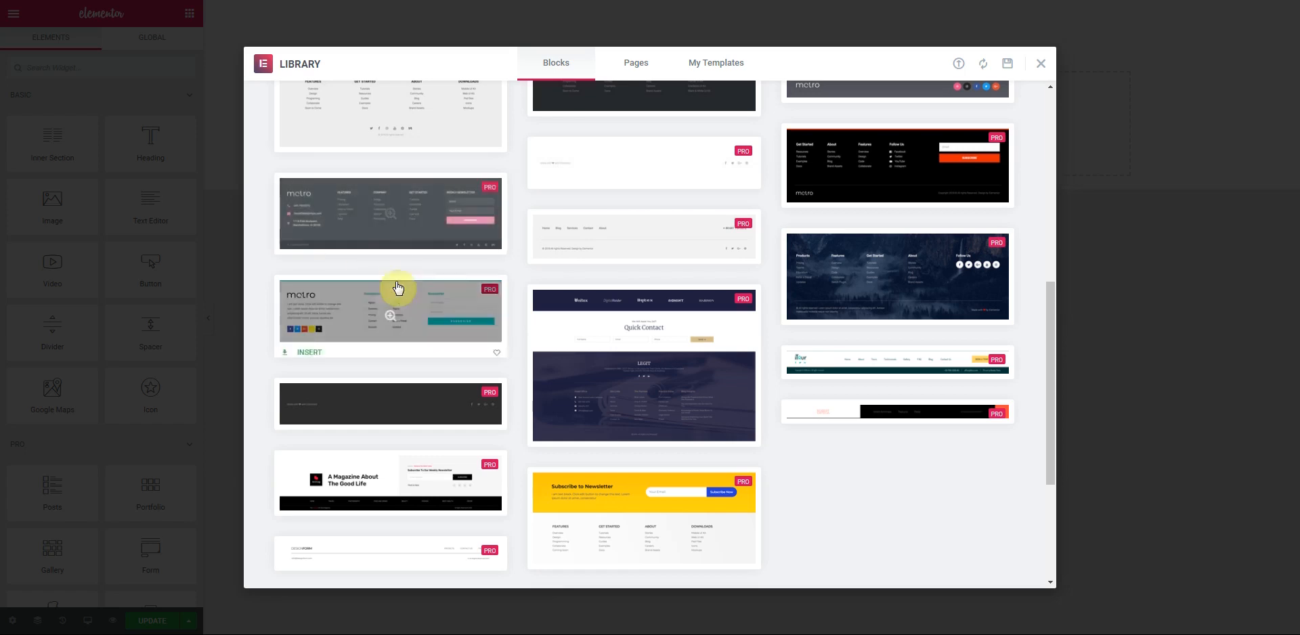
pyautogui.click(308, 250)
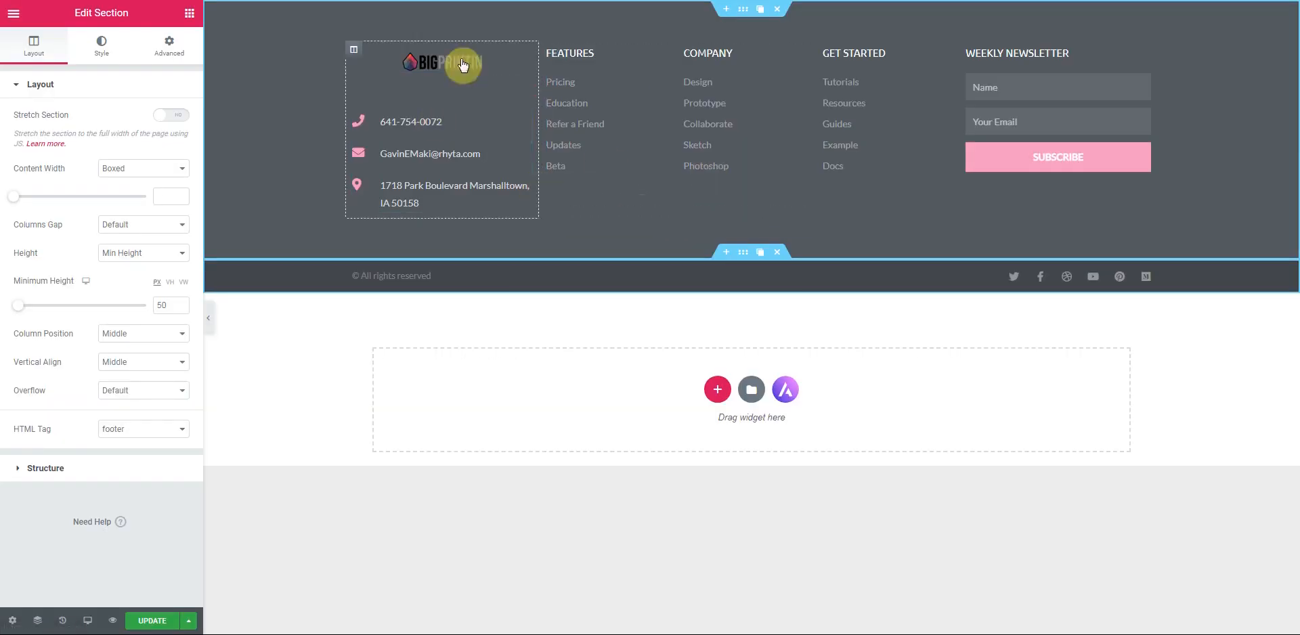
# - Left-align the footer logo and enlarge it to width 247
pyautogui.click(526, 59)
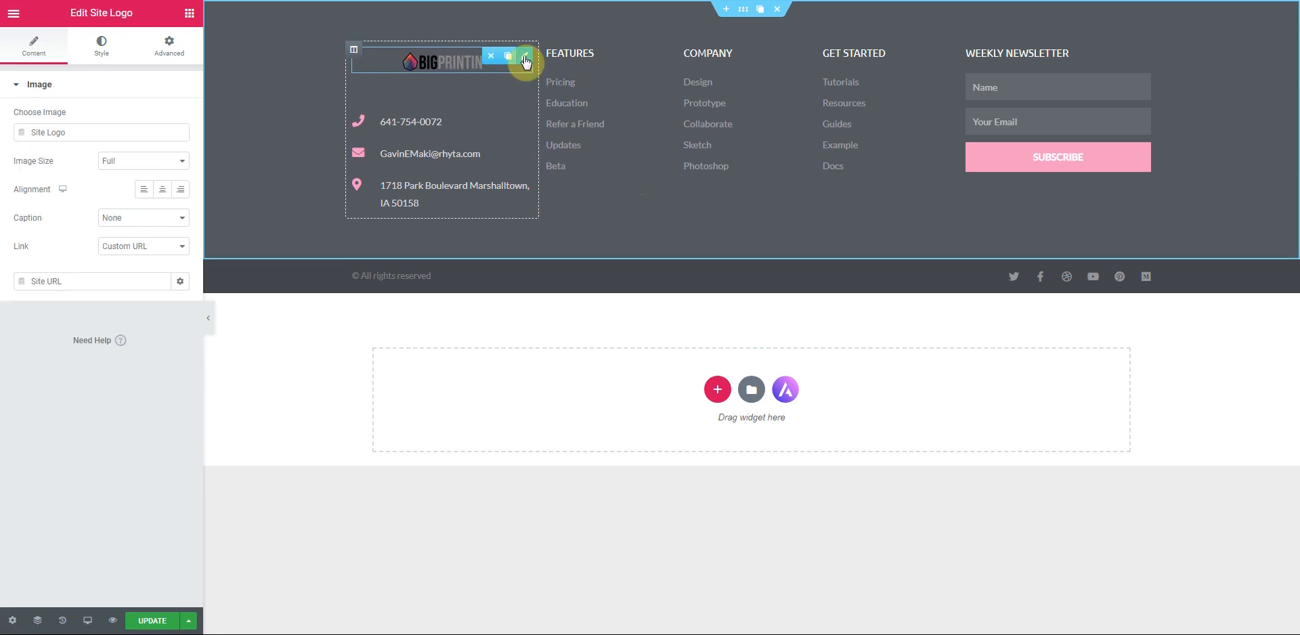
pyautogui.click(142, 190)
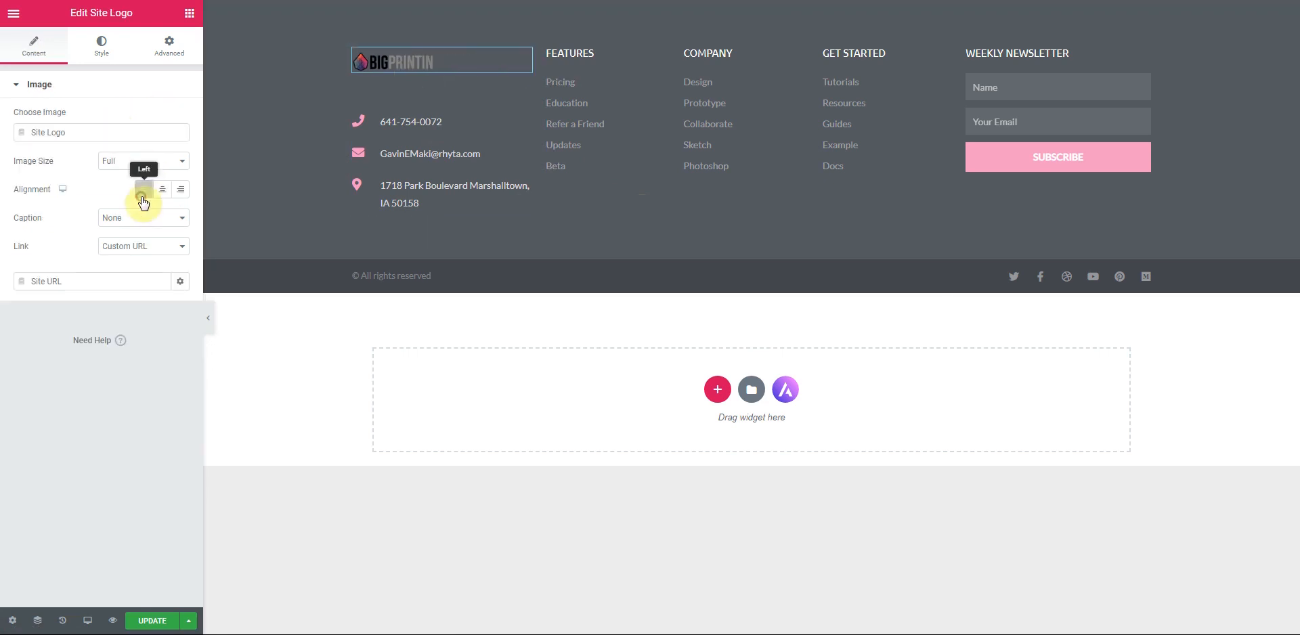
pyautogui.click(102, 46)
pyautogui.moveTo(29, 147); pyautogui.dragTo(47, 149)
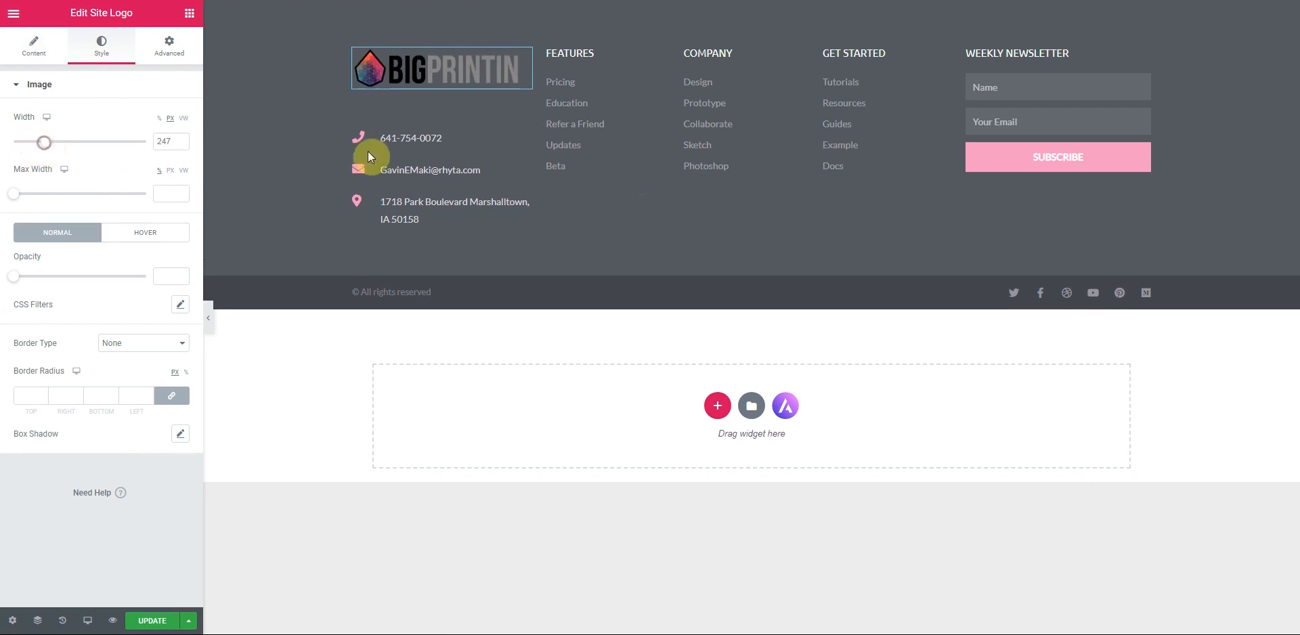
# - Make the footer contact list icons orange
pyautogui.click(526, 112)
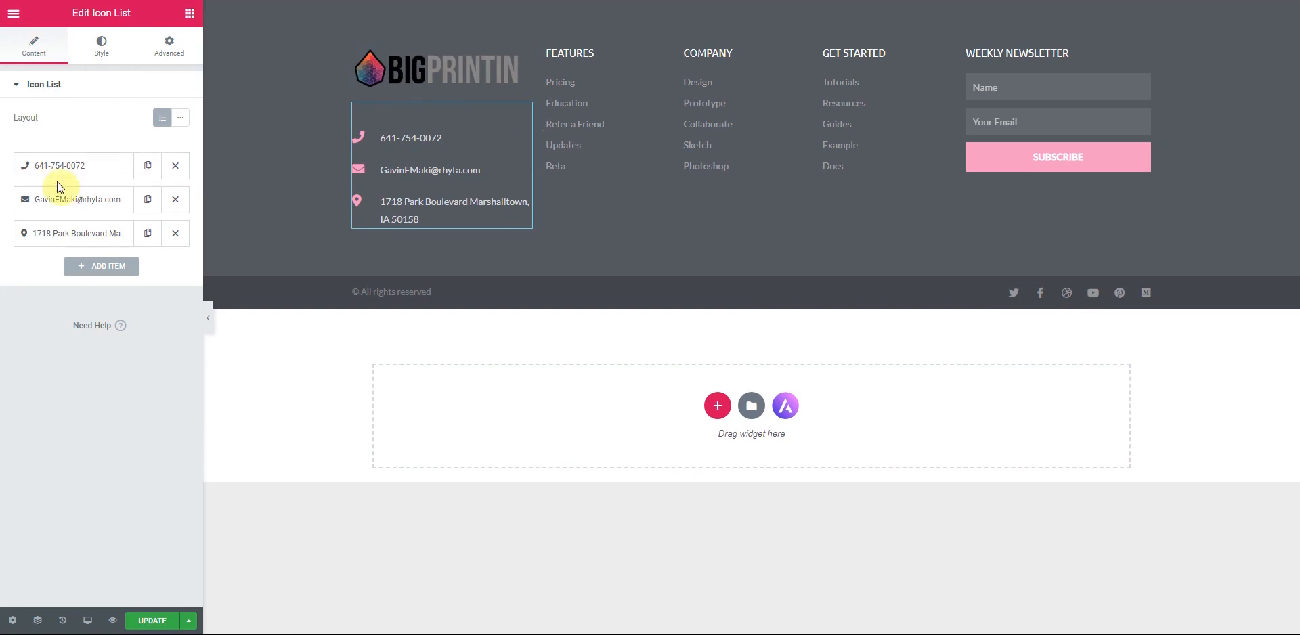
pyautogui.click(105, 56)
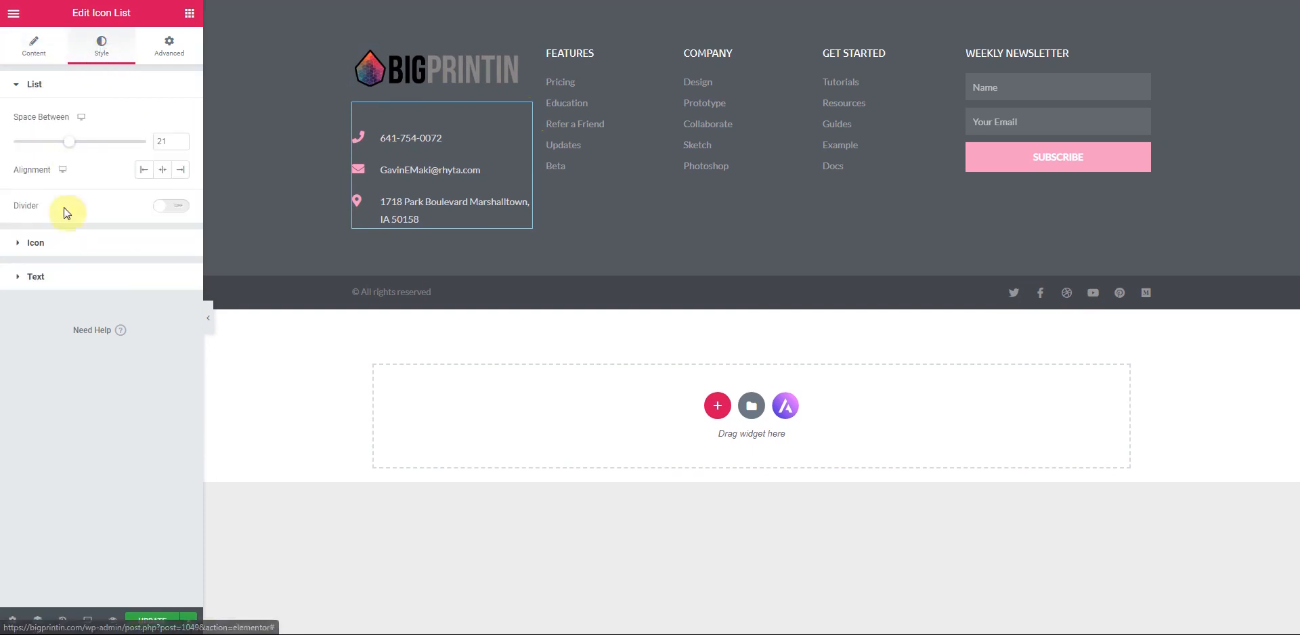
pyautogui.click(65, 247)
pyautogui.click(162, 151)
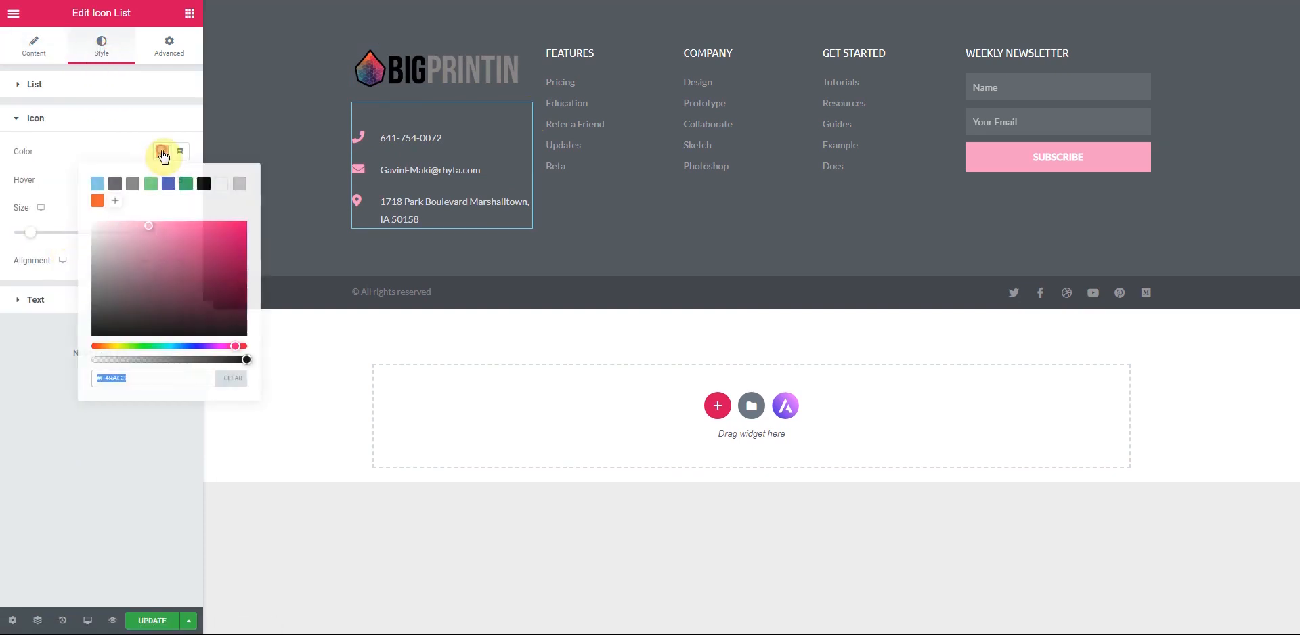
pyautogui.click(97, 201)
pyautogui.click(91, 123)
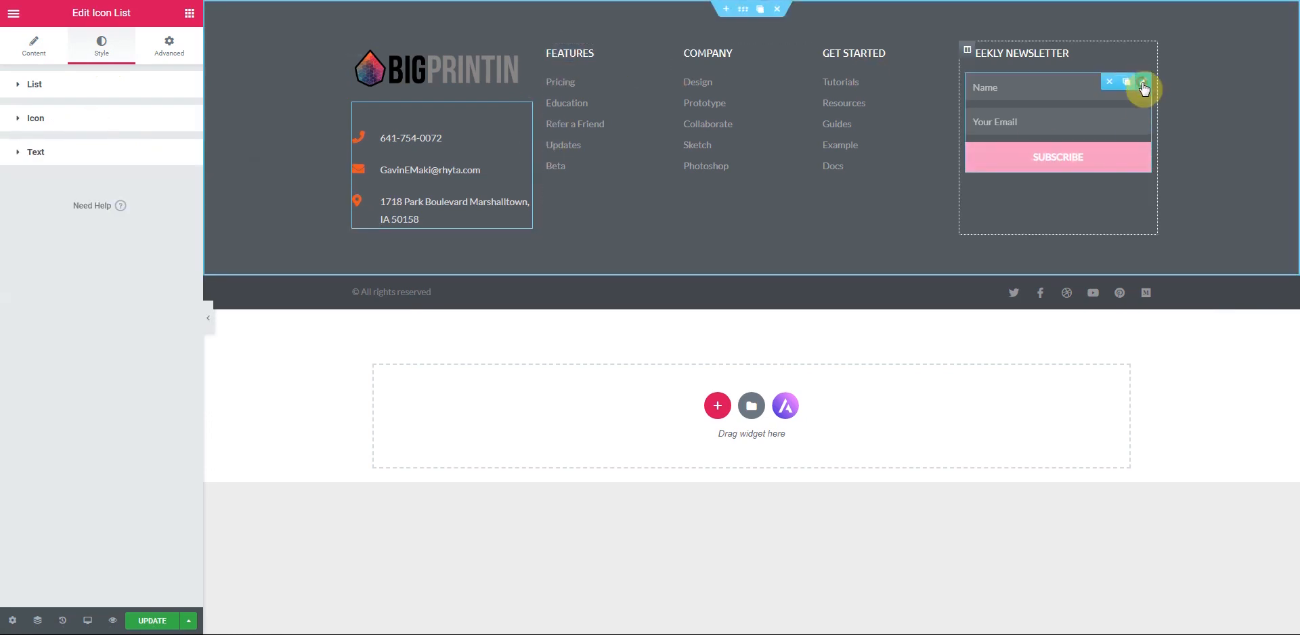
# - Give the newsletter form's Subscribe button an orange background
pyautogui.click(1143, 84)
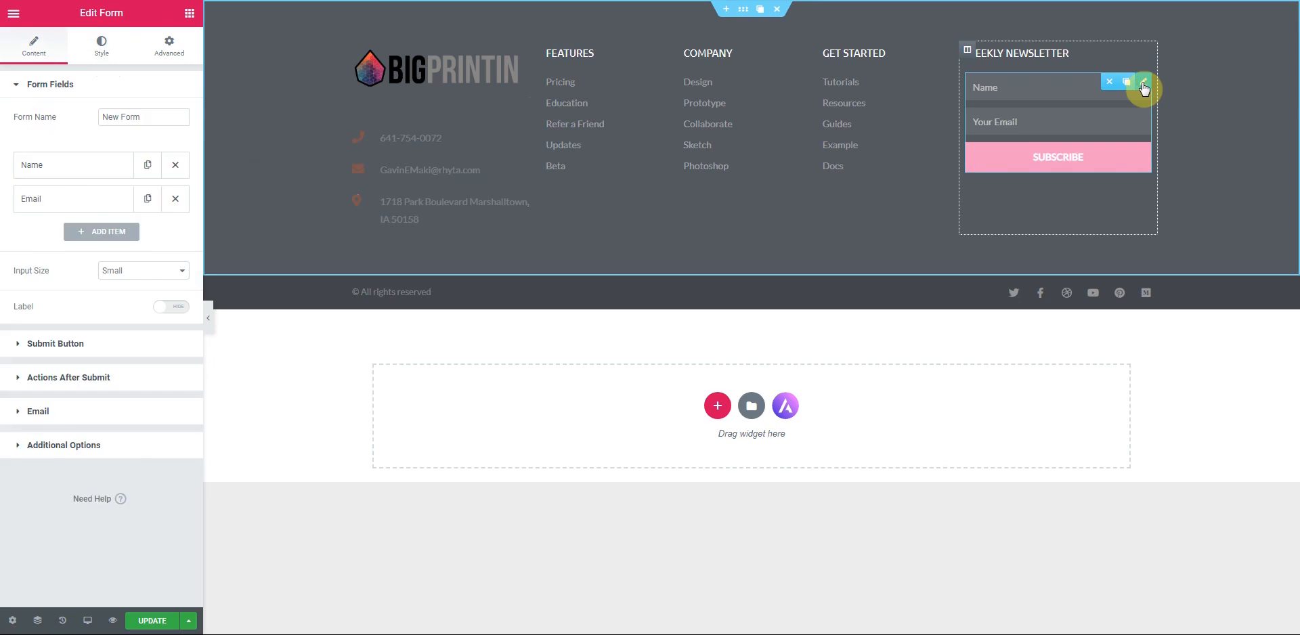
pyautogui.click(103, 37)
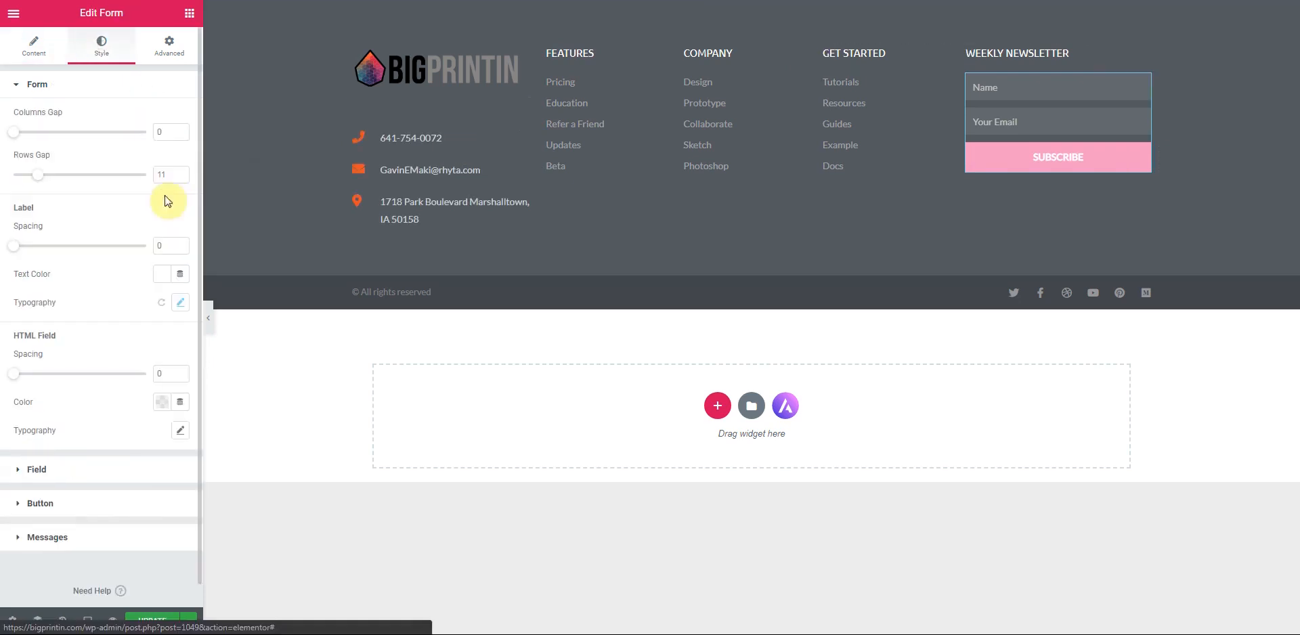
pyautogui.click(51, 504)
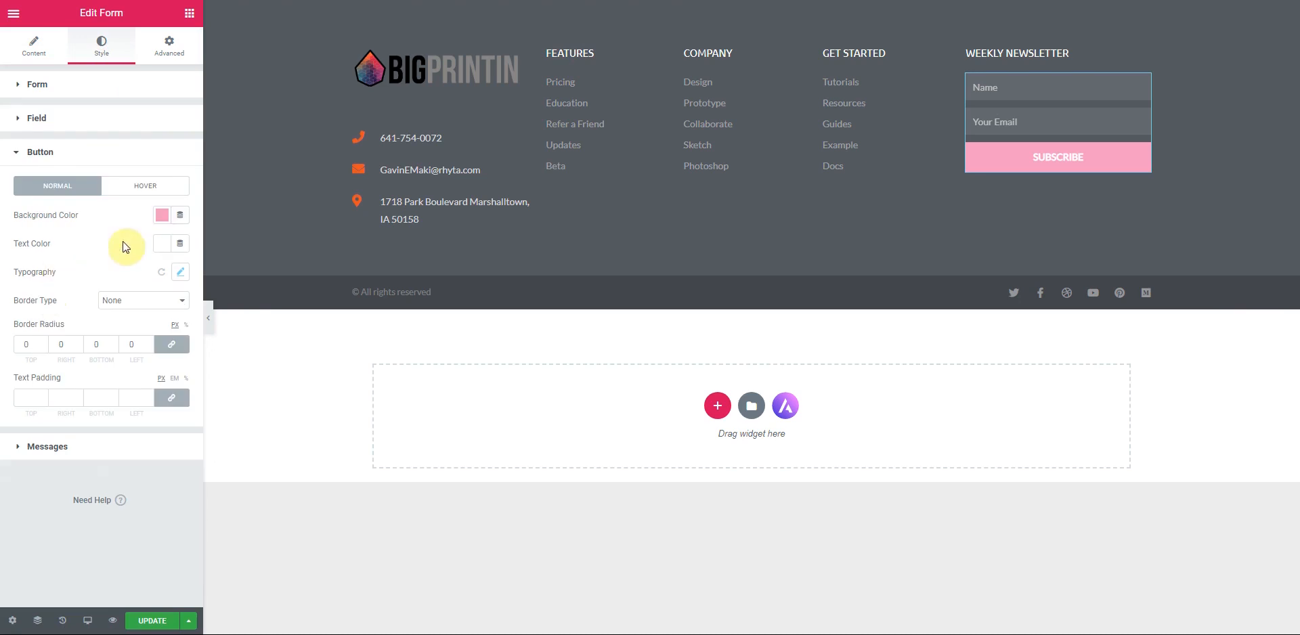
pyautogui.click(158, 215)
pyautogui.click(98, 264)
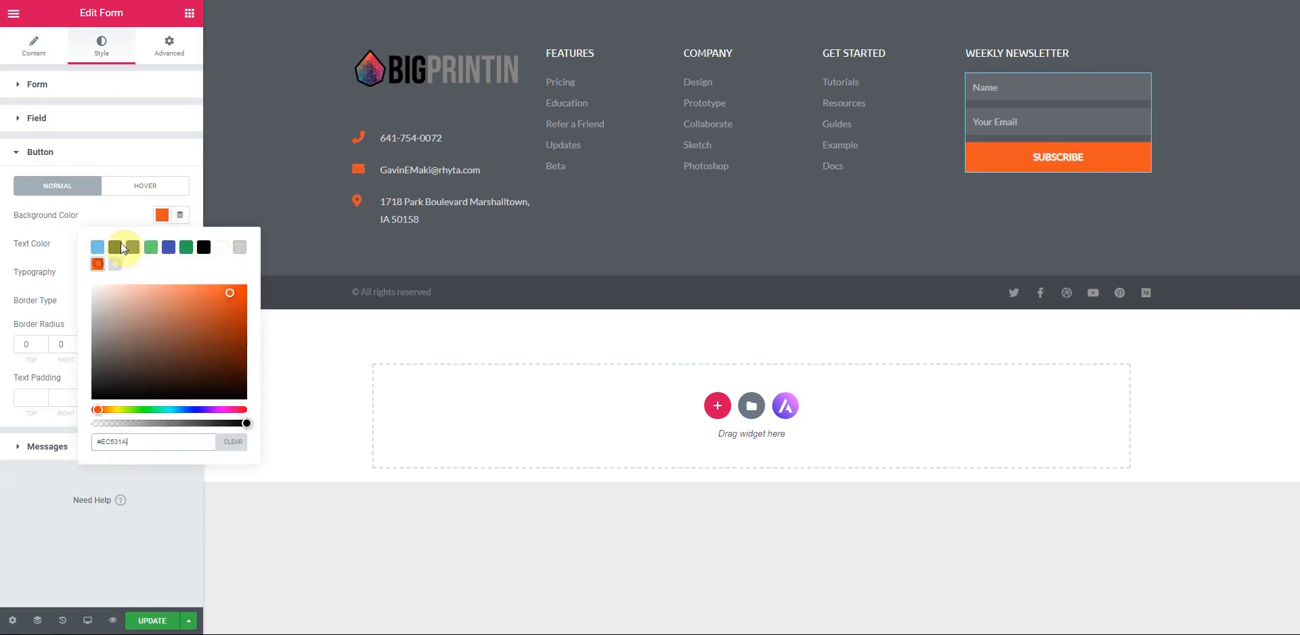
pyautogui.click(116, 217)
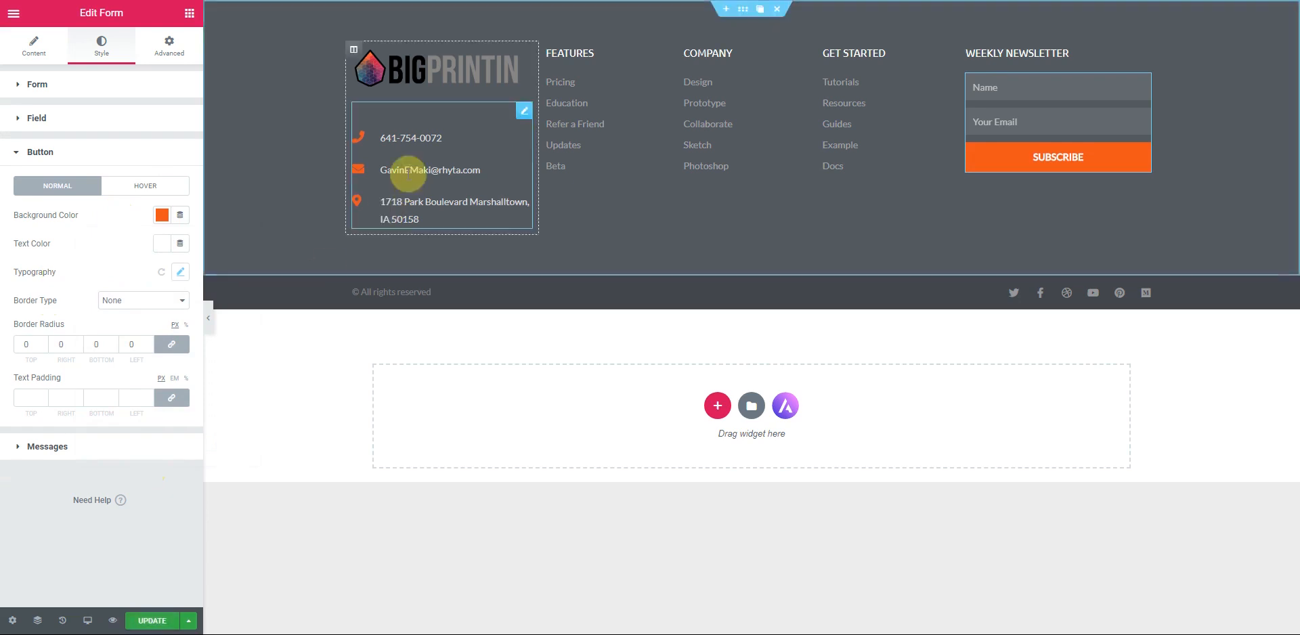
# - Set the contact list's top margin to -3 and row spacing to 3
pyautogui.click(525, 114)
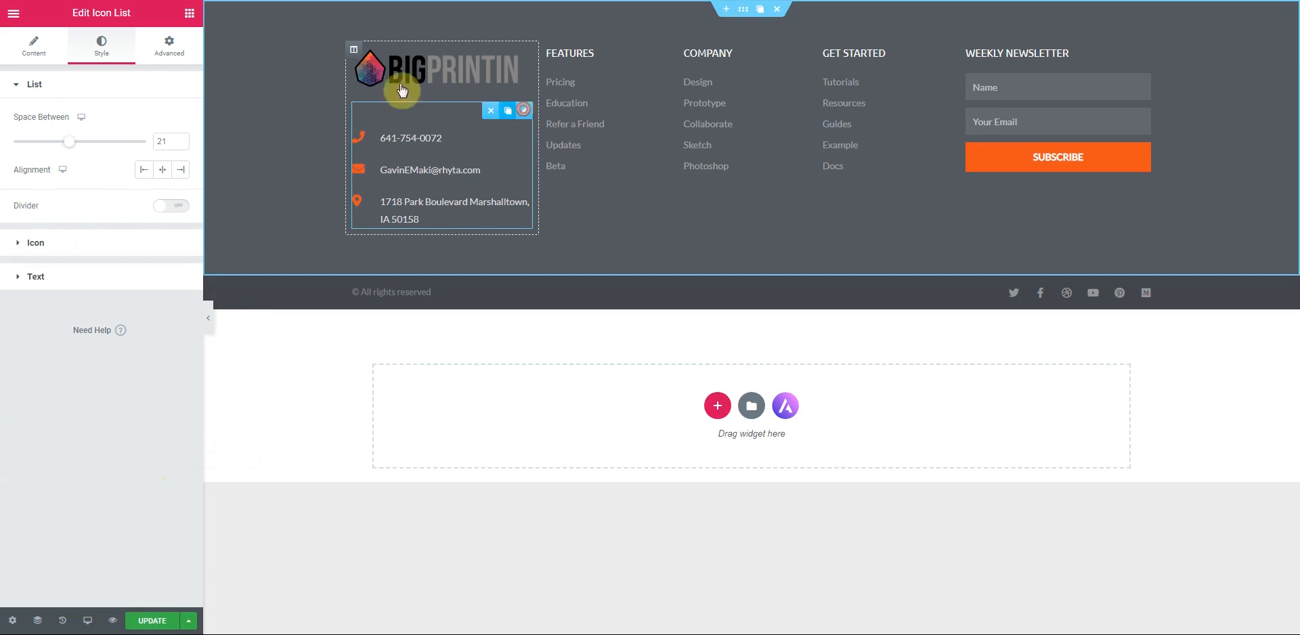
pyautogui.click(169, 44)
pyautogui.click(173, 148)
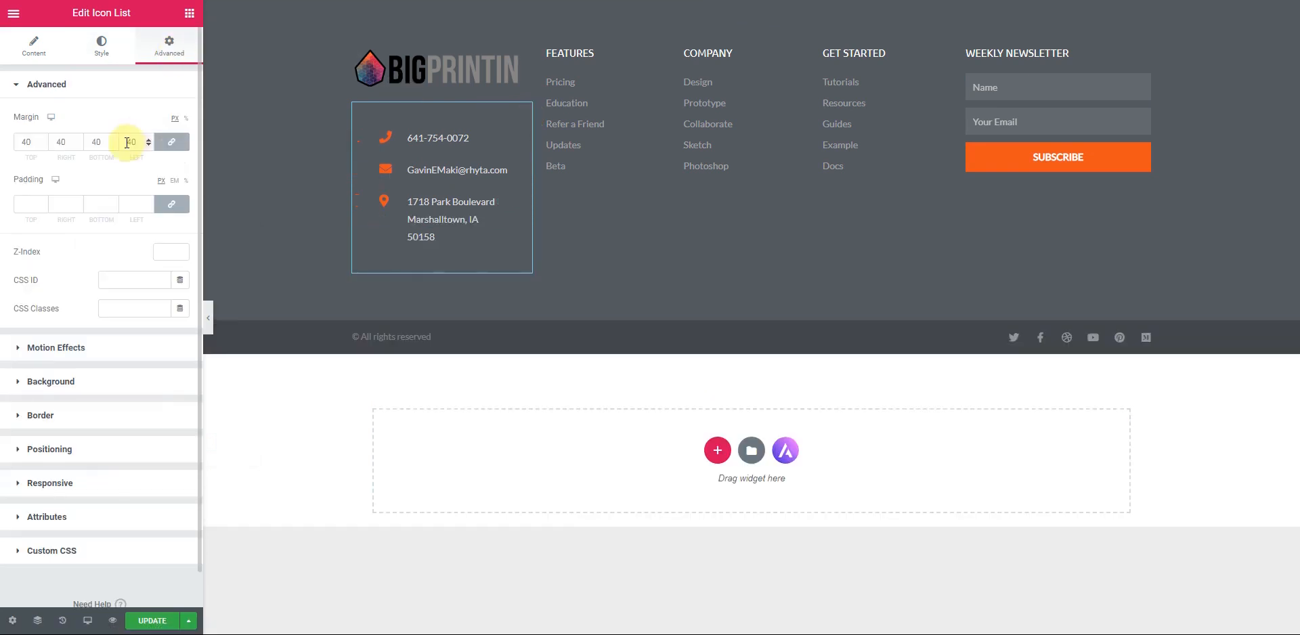
pyautogui.click(43, 145)
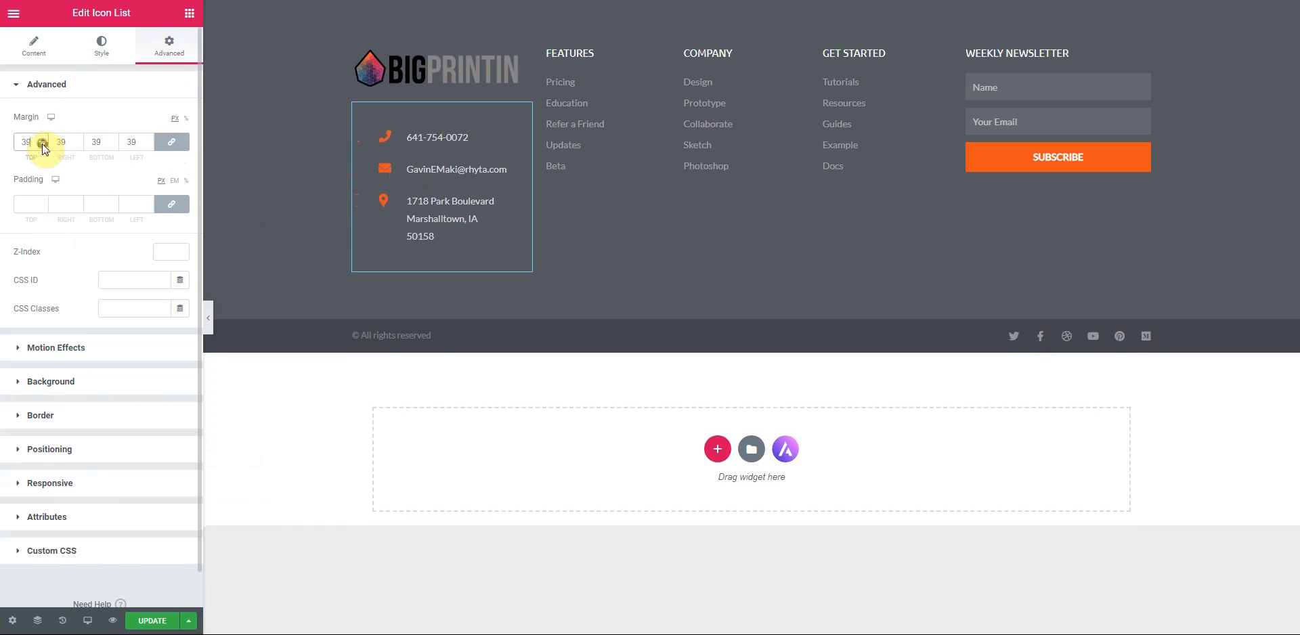
pyautogui.doubleClick(134, 143)
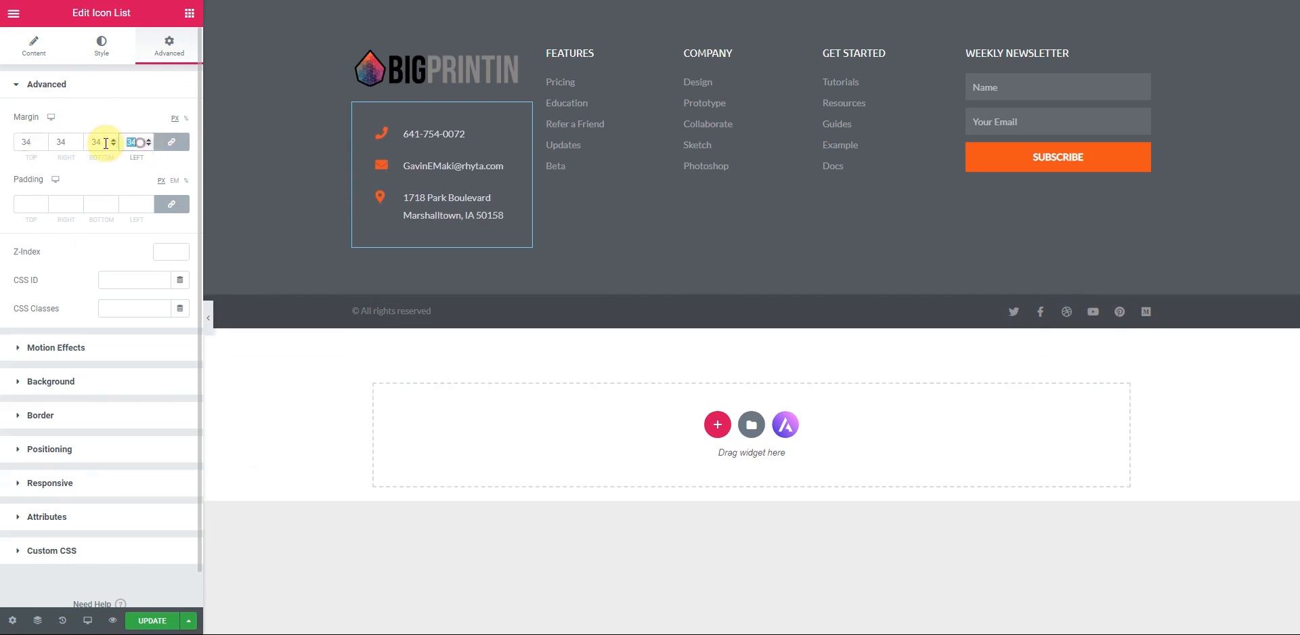
pyautogui.press('BackSpace')
pyautogui.click(172, 142)
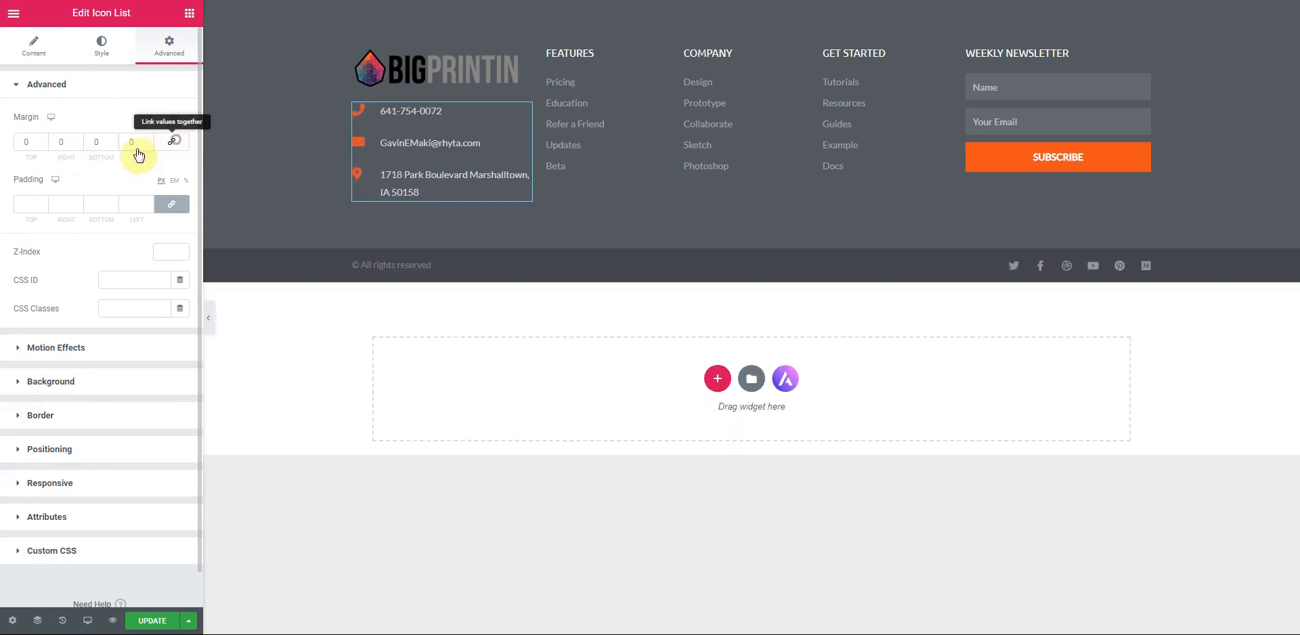
pyautogui.click(43, 145)
pyautogui.click(42, 144)
pyautogui.click(43, 145)
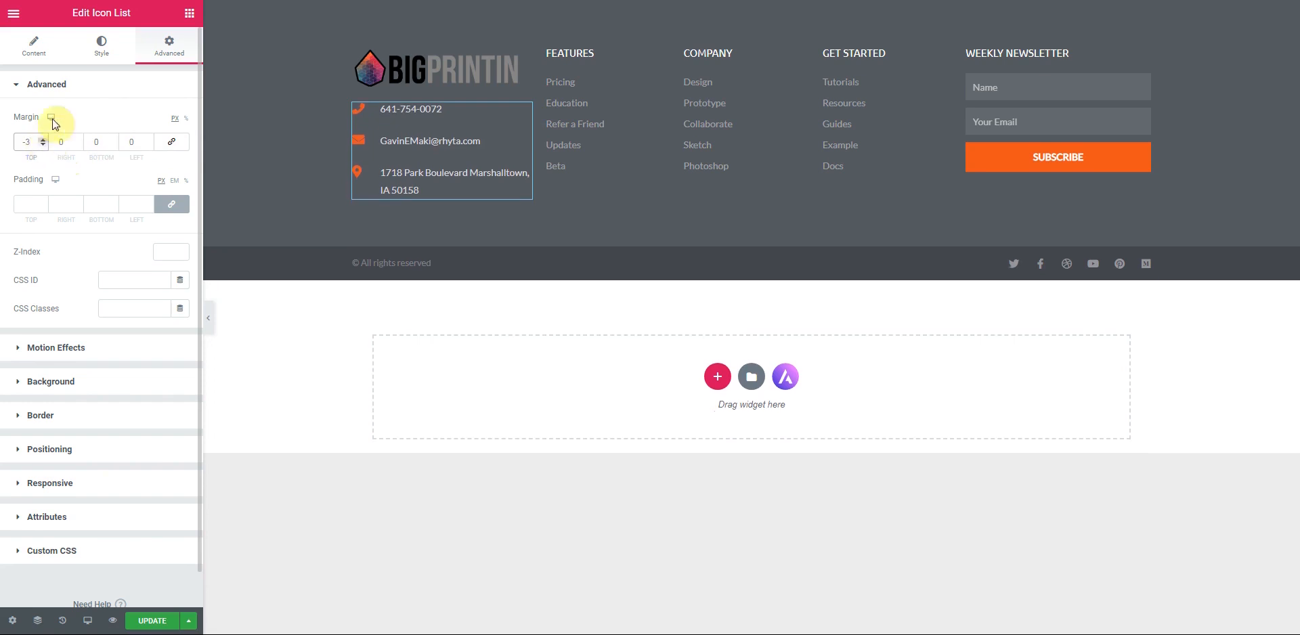
pyautogui.click(102, 51)
pyautogui.moveTo(68, 141); pyautogui.dragTo(20, 155)
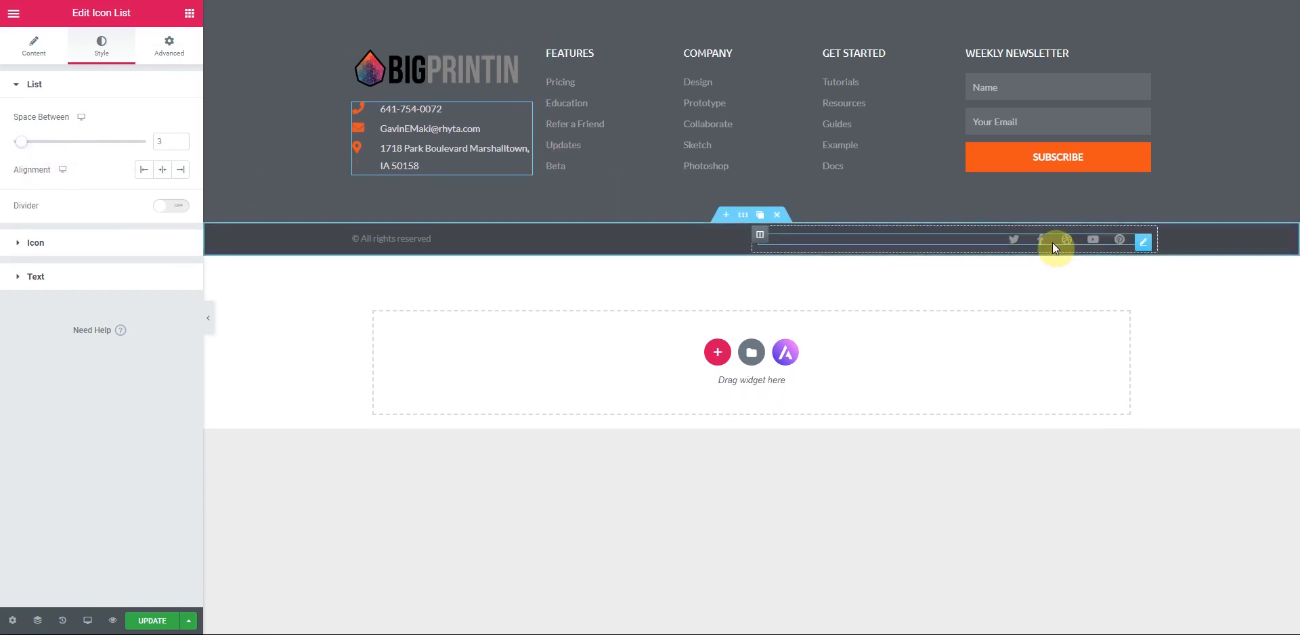
# - Remove the Dribbble, Youtube and Pinterest footer social icons
pyautogui.click(1143, 244)
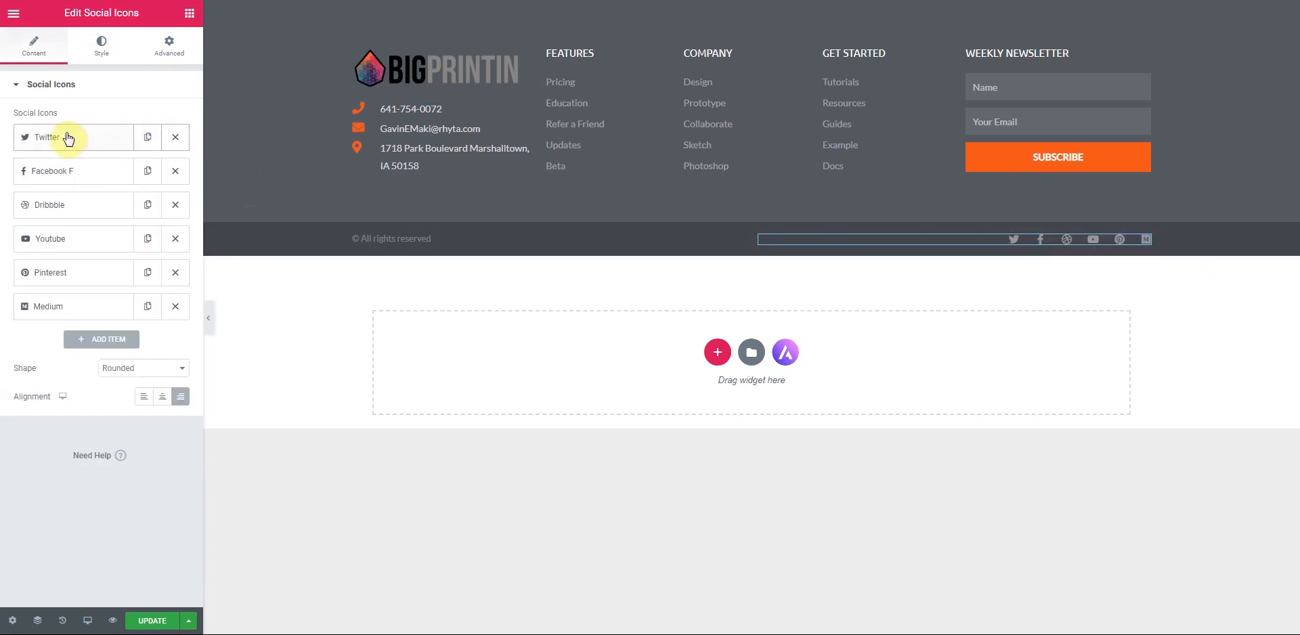
pyautogui.click(174, 208)
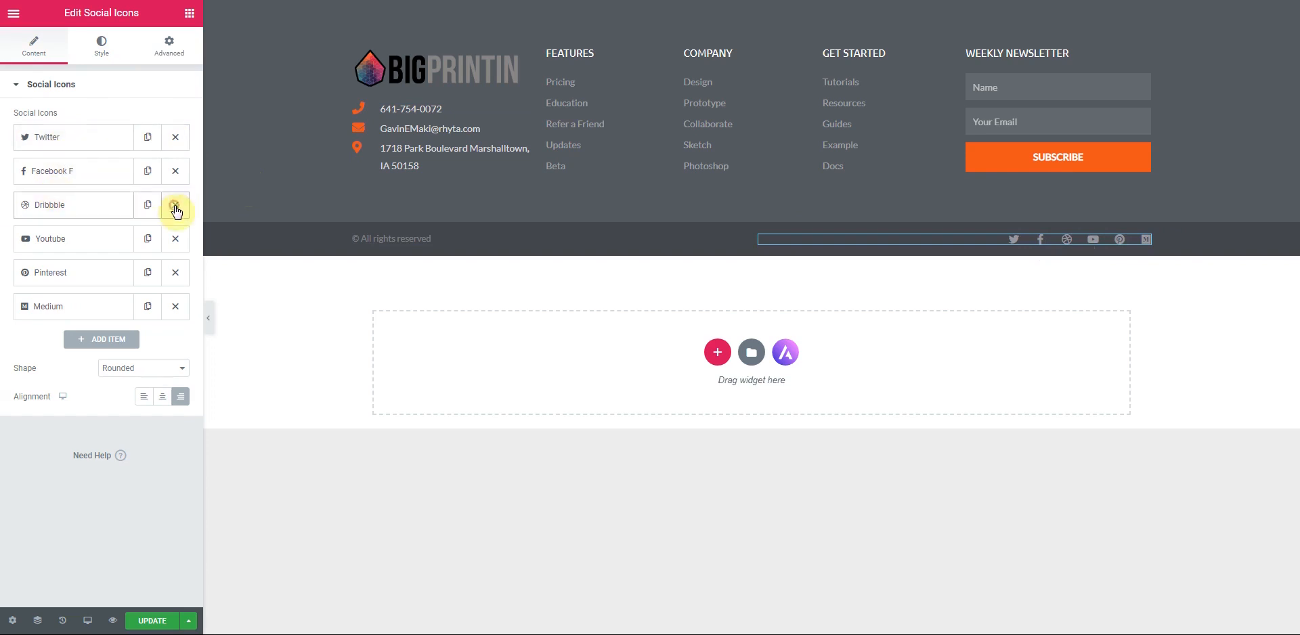
pyautogui.click(175, 206)
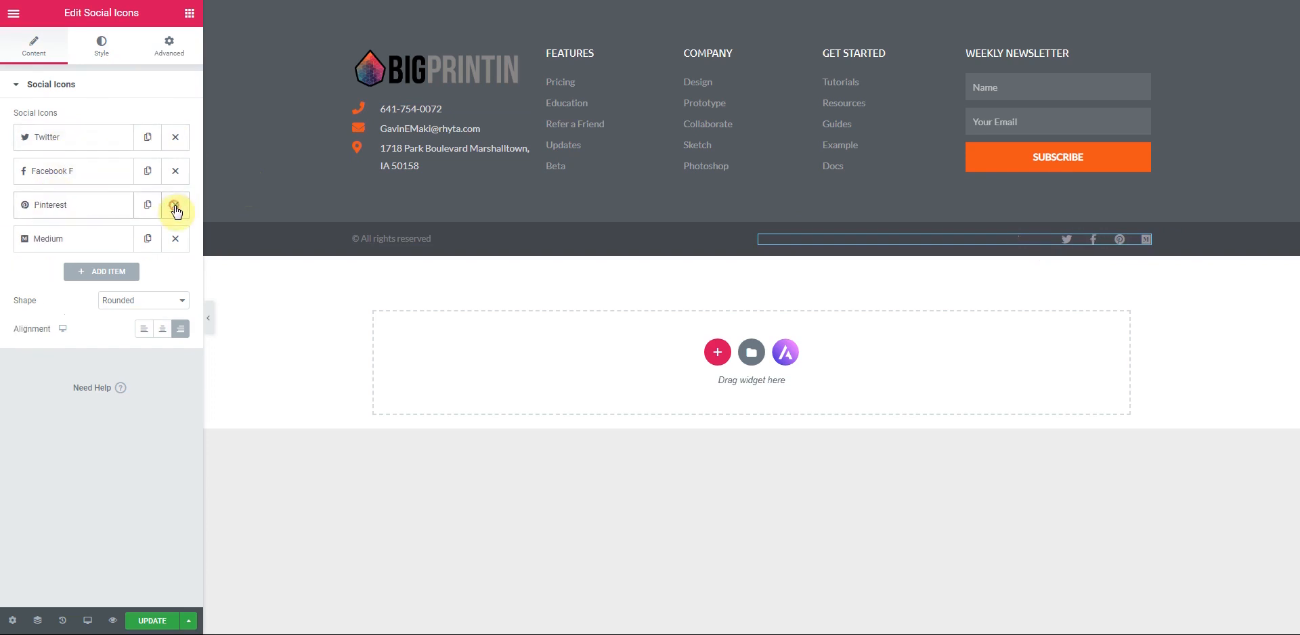
pyautogui.click(175, 206)
# - Replace the Medium social icon with Instagram and save the page changes
pyautogui.click(80, 204)
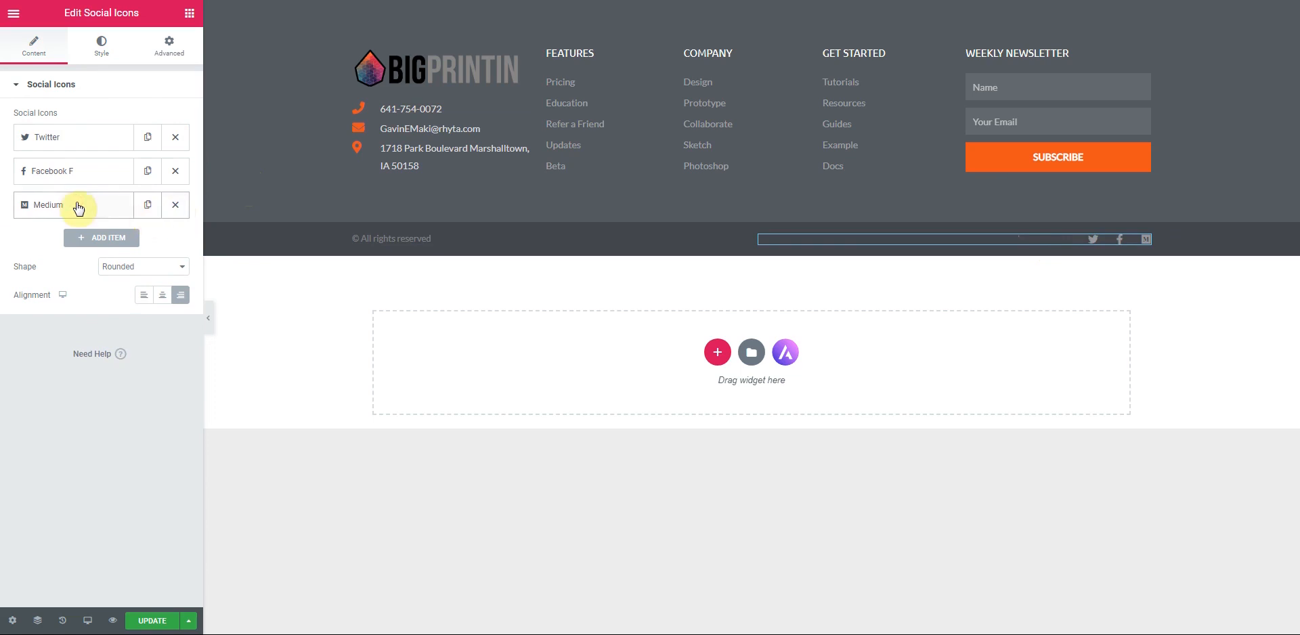
pyautogui.click(102, 278)
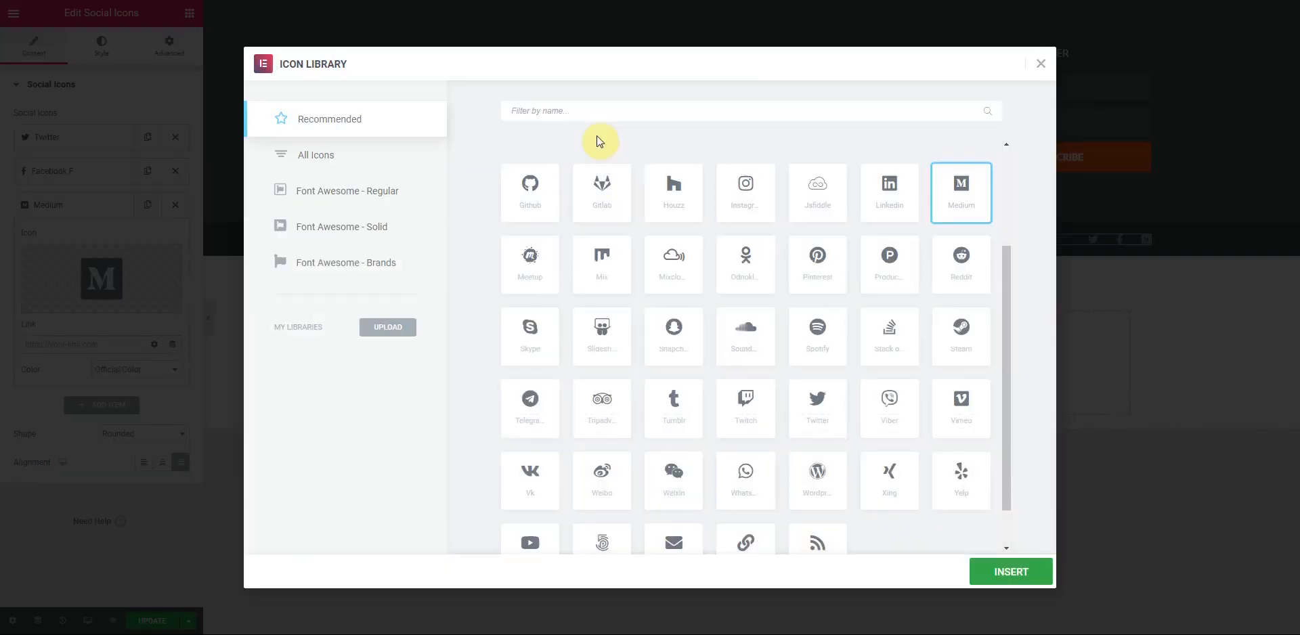
pyautogui.click(594, 113)
pyautogui.write('insta')
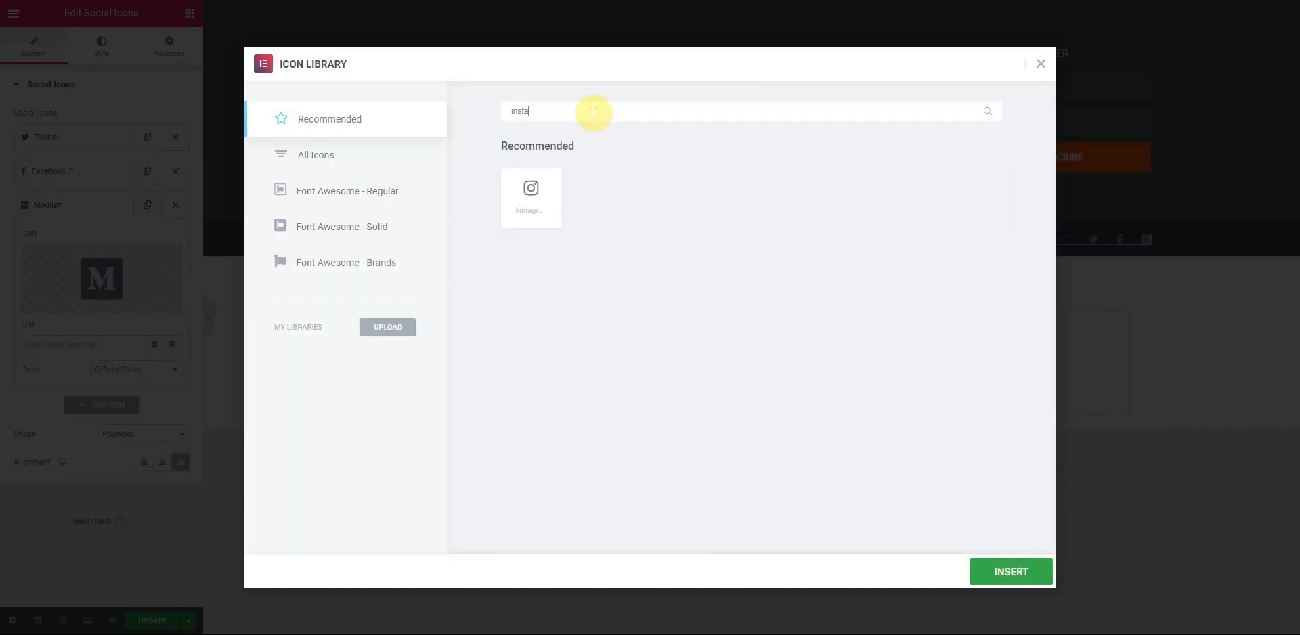
pyautogui.click(531, 194)
pyautogui.click(999, 579)
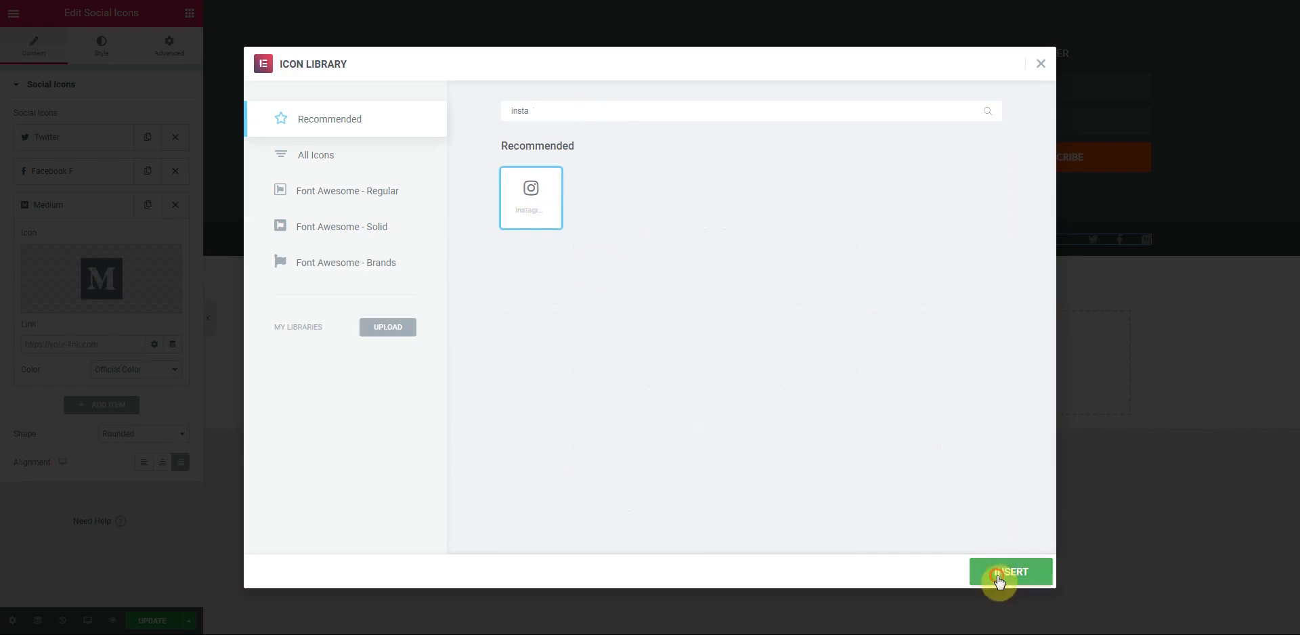
pyautogui.click(69, 201)
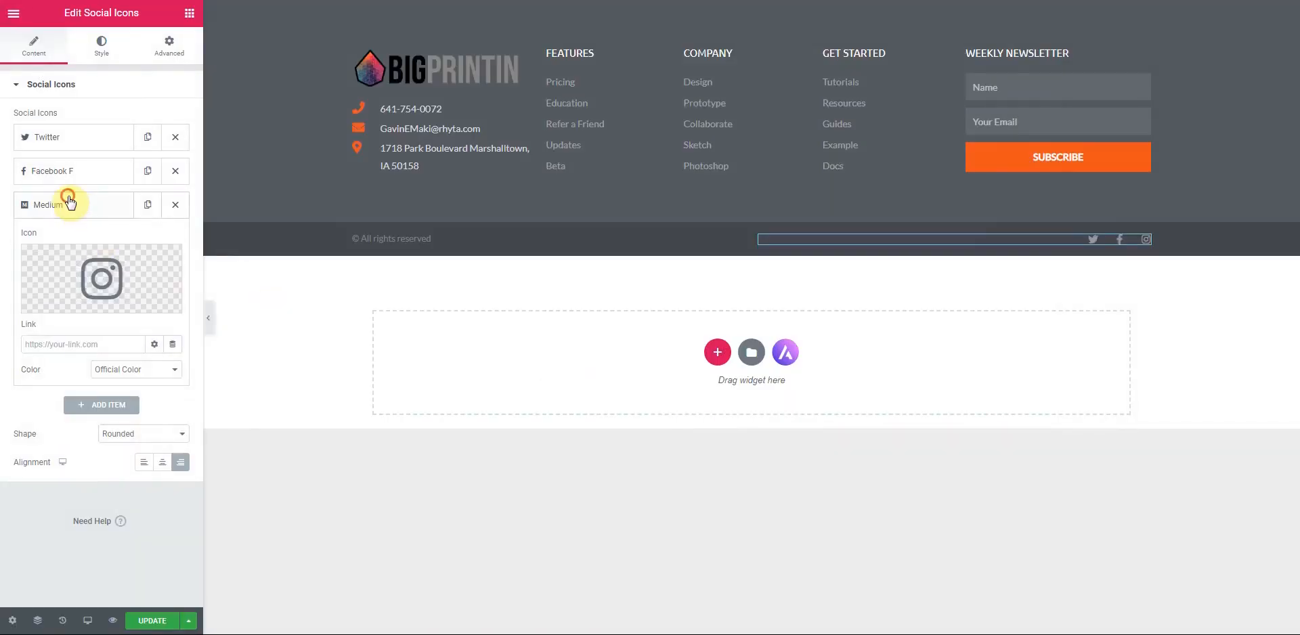
pyautogui.click(68, 135)
pyautogui.click(71, 279)
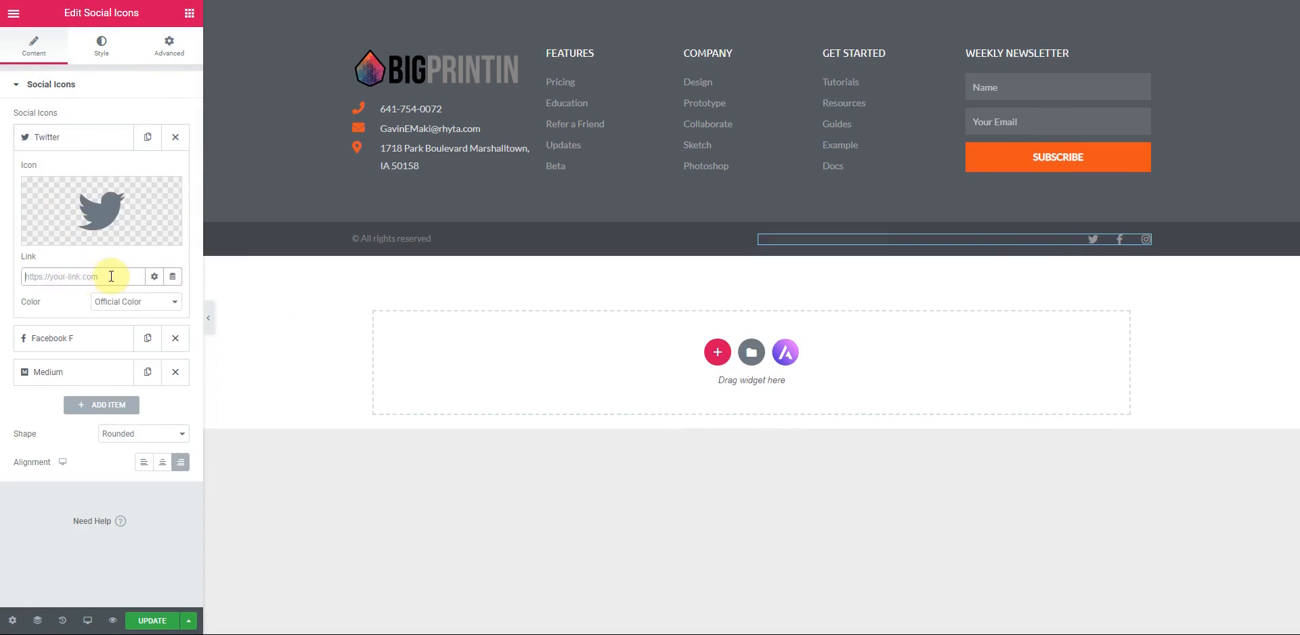
pyautogui.click(70, 137)
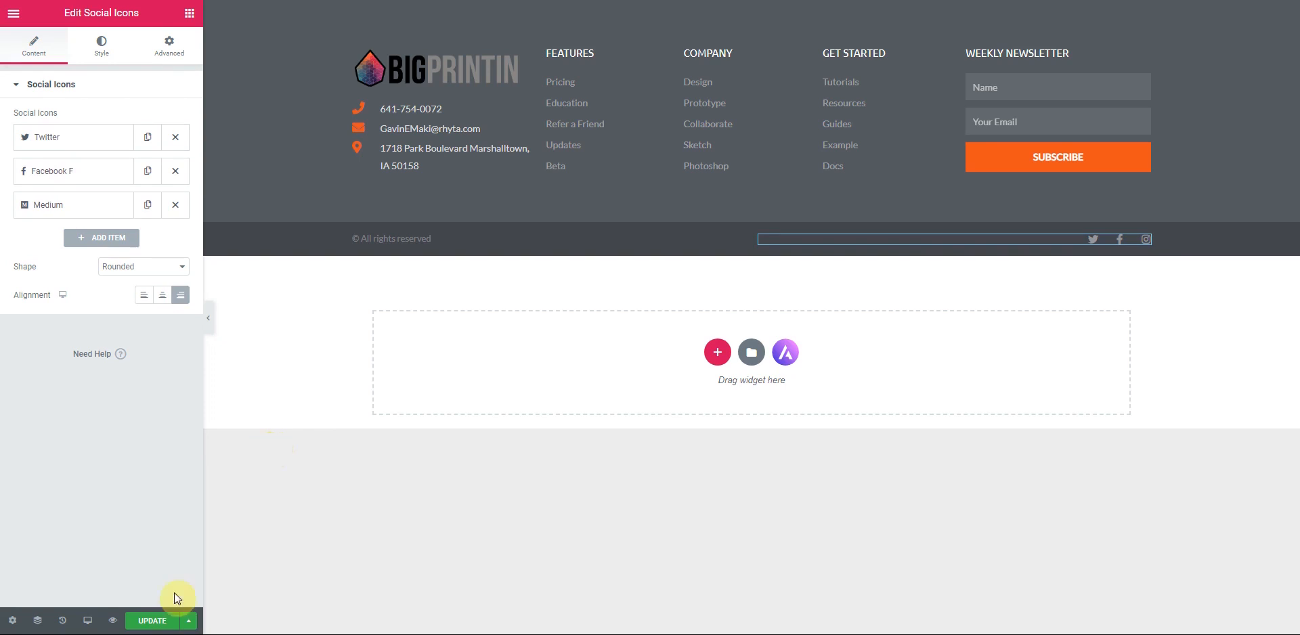
pyautogui.click(153, 622)
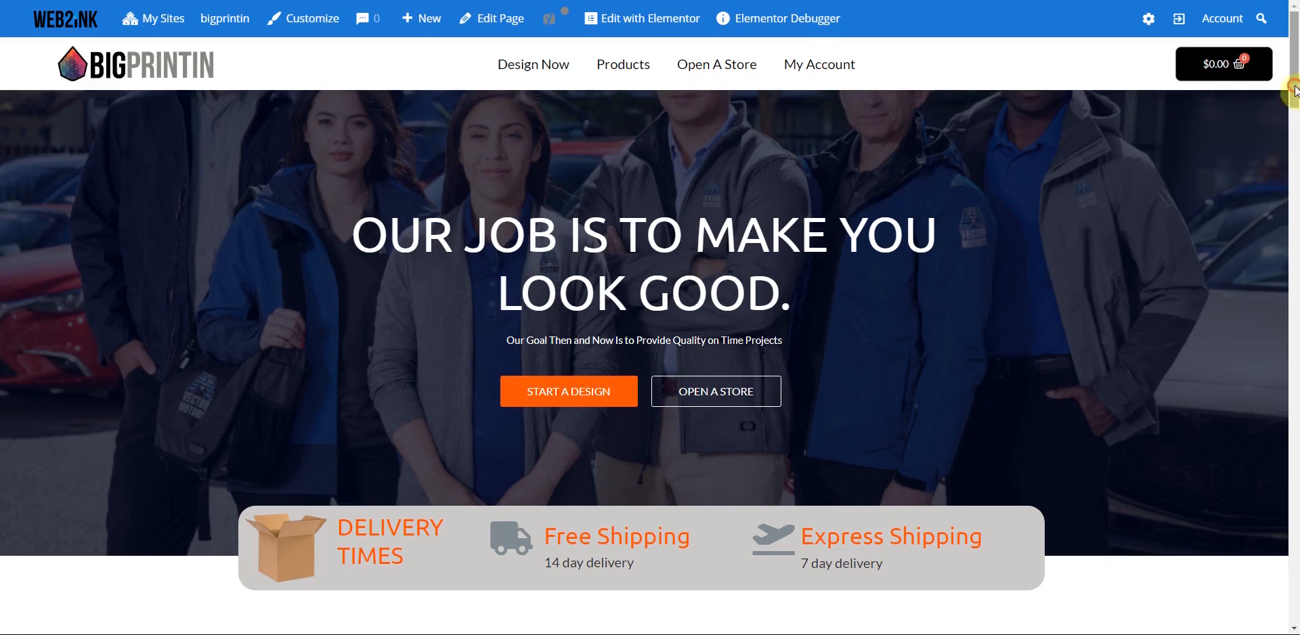
# - Review the saved live homepage top to bottom, then reopen it in the Elementor editor
pyautogui.scroll(-2, 1290, 271)
pyautogui.moveTo(1291, 347); pyautogui.dragTo(1297, 634)
pyautogui.click(1294, 433)
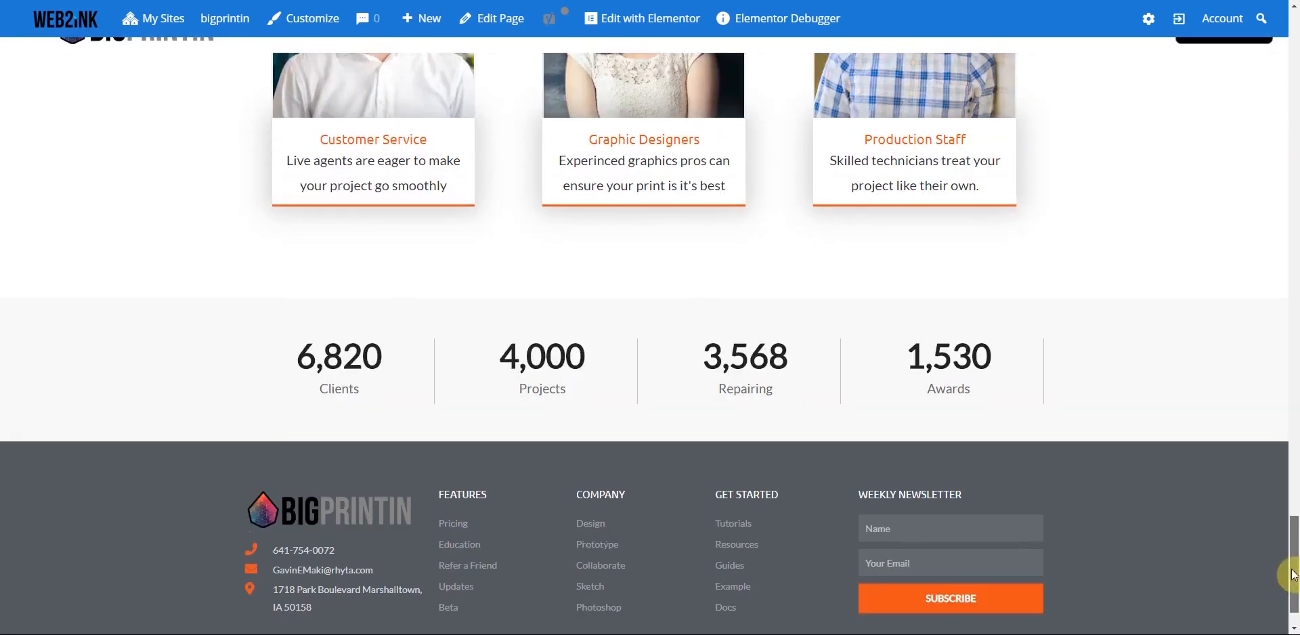
pyautogui.click(1289, 101)
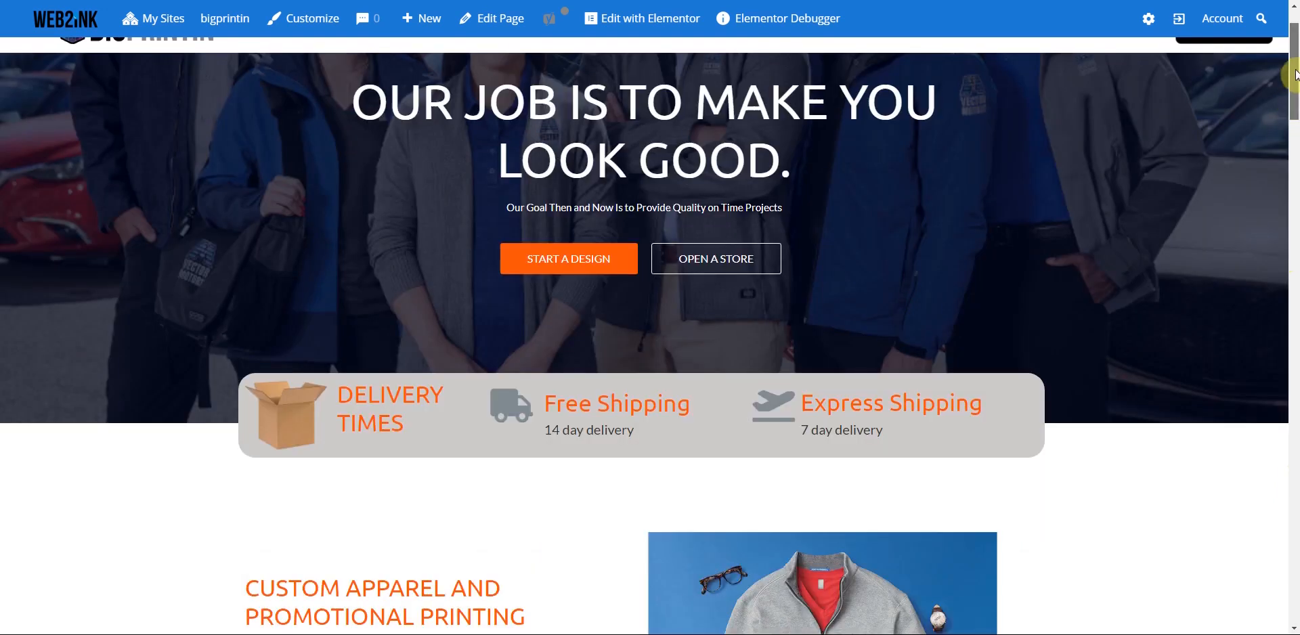
pyautogui.scroll(2, 717, 330)
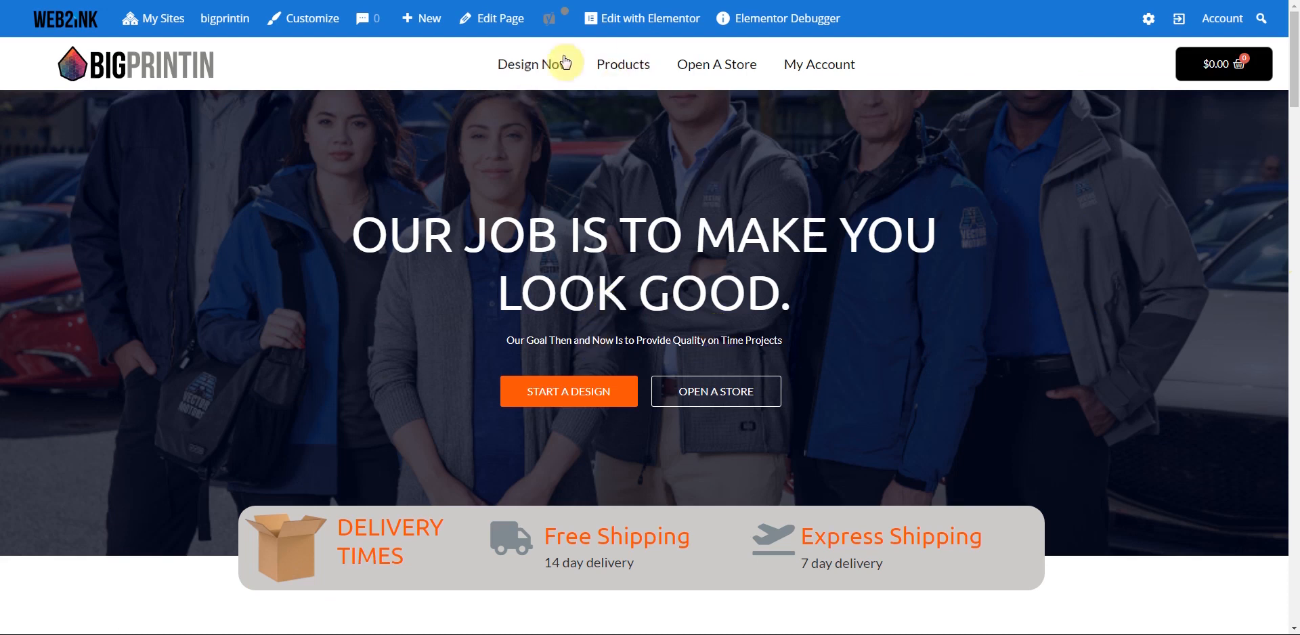
pyautogui.click(641, 22)
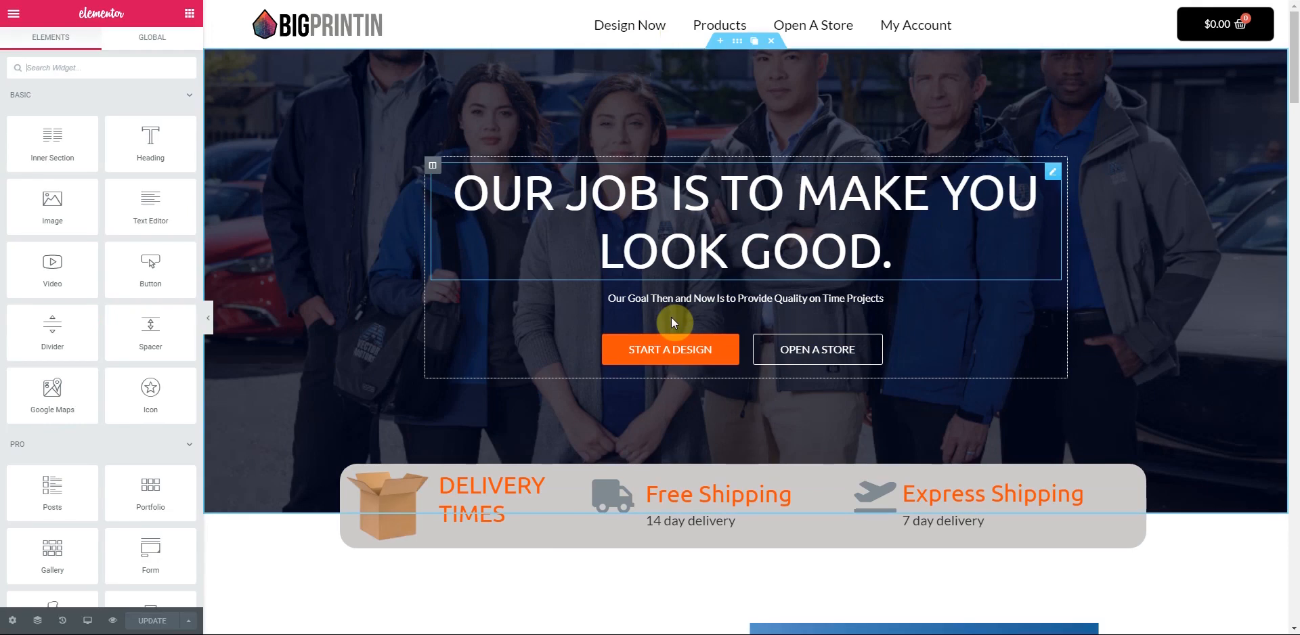
# - Replace the hero section's background image with the SchoolSelling_blue apparel photo from the Media Library
pyautogui.click(741, 45)
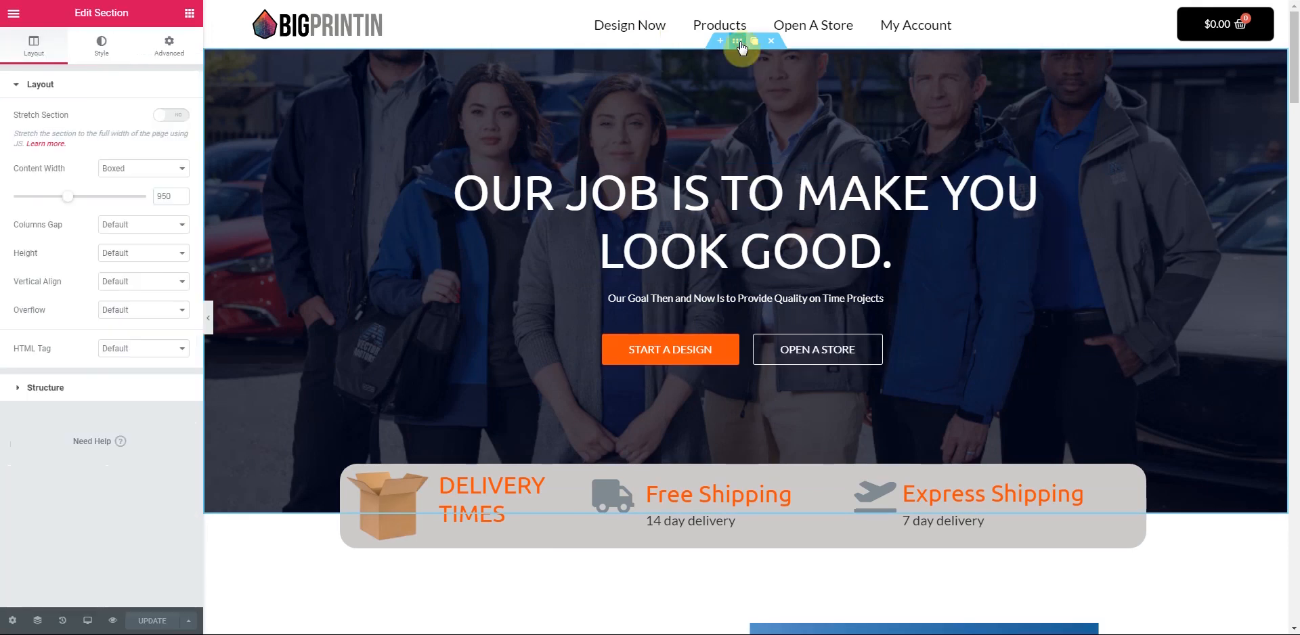
pyautogui.click(100, 53)
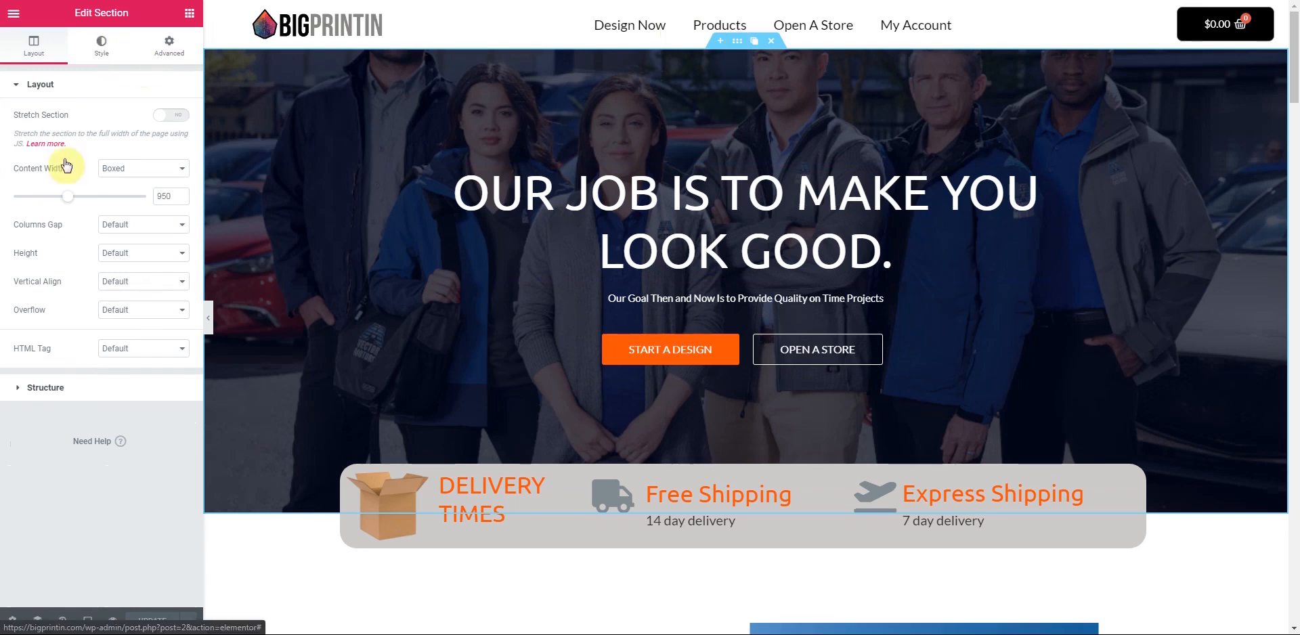
pyautogui.click(175, 240)
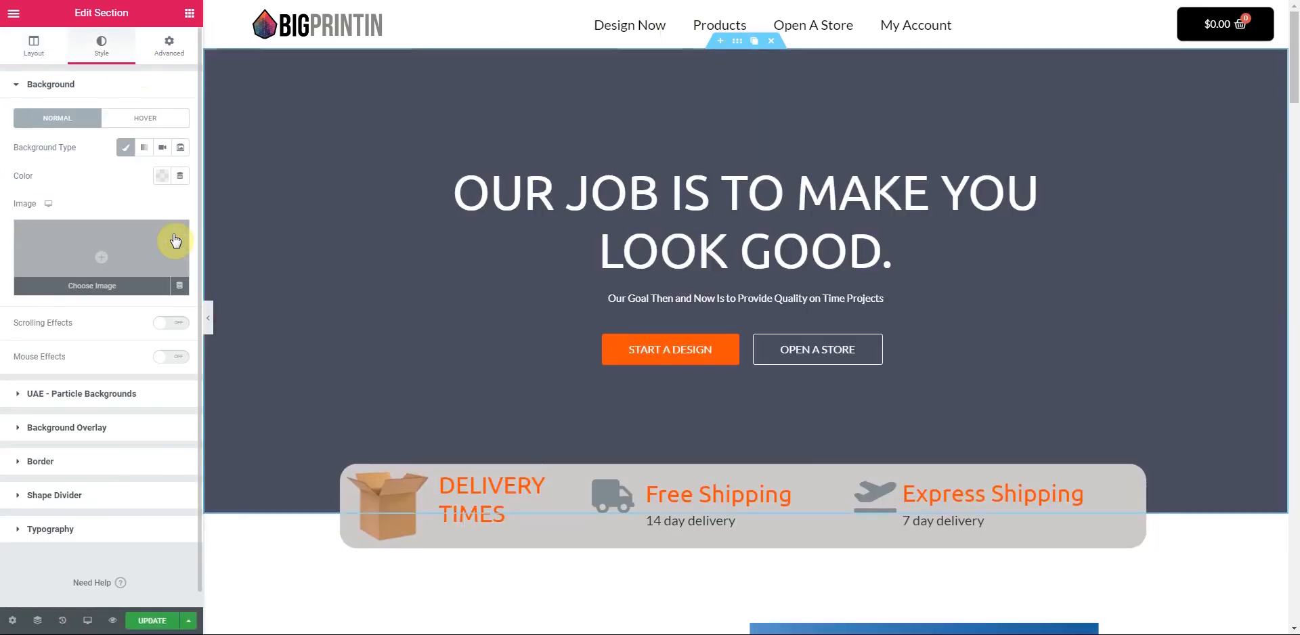
pyautogui.click(97, 262)
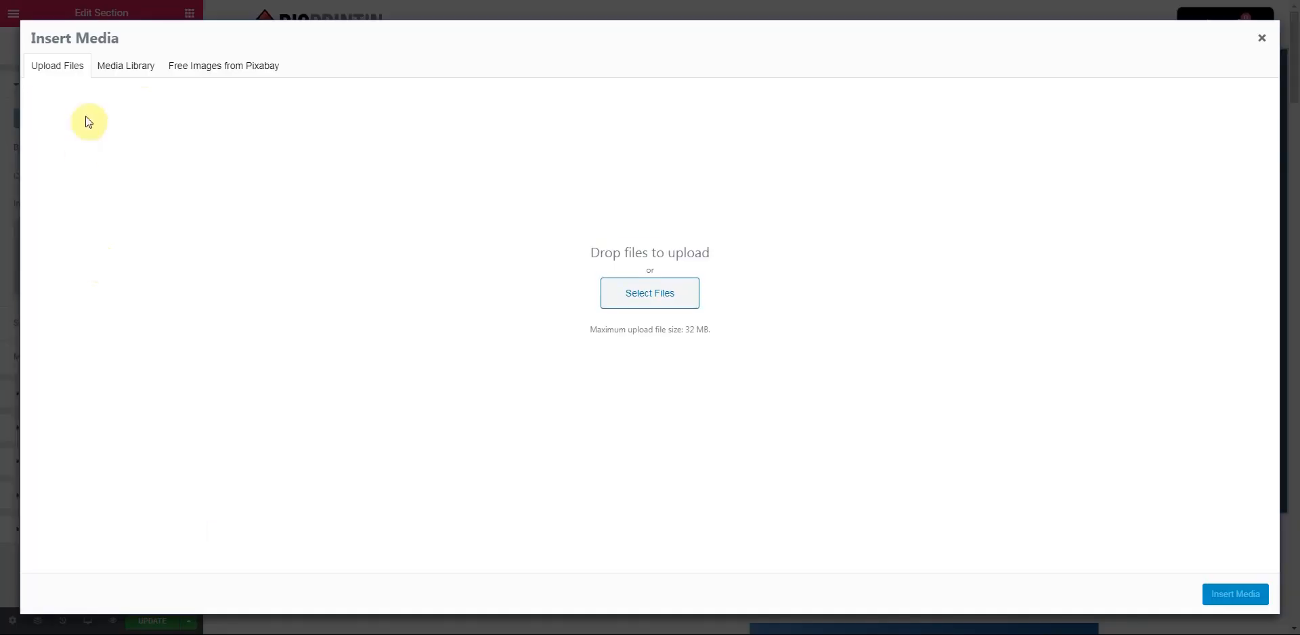
pyautogui.click(127, 67)
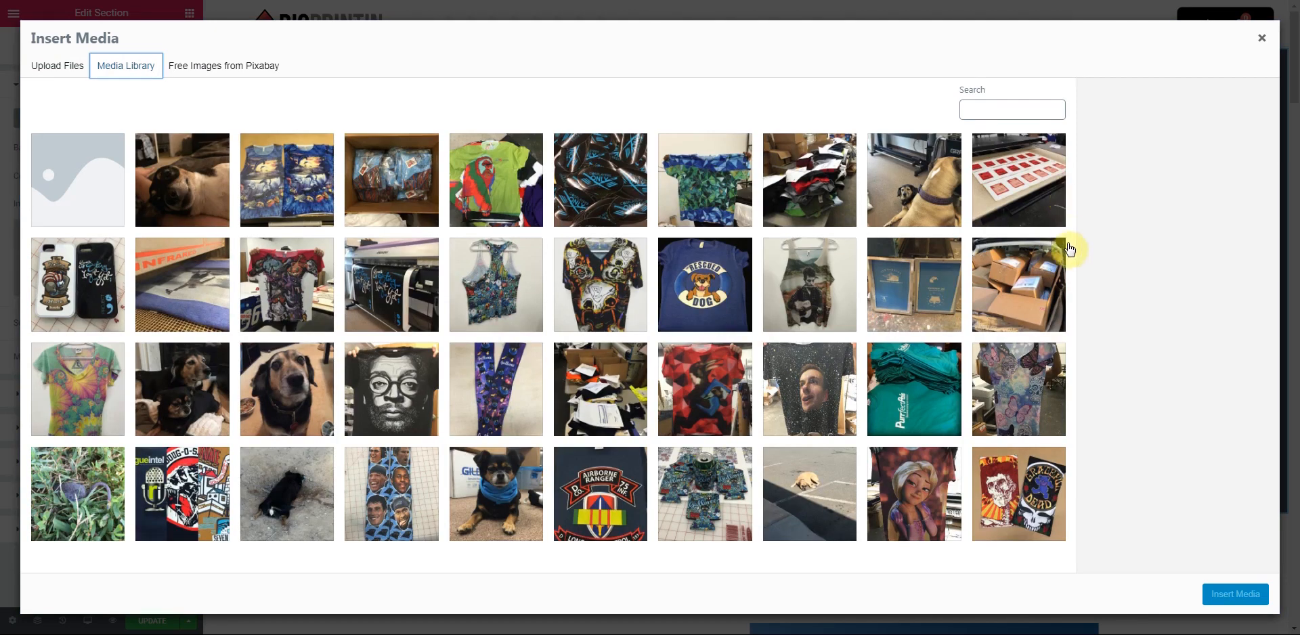
pyautogui.scroll(-5, 1044, 272)
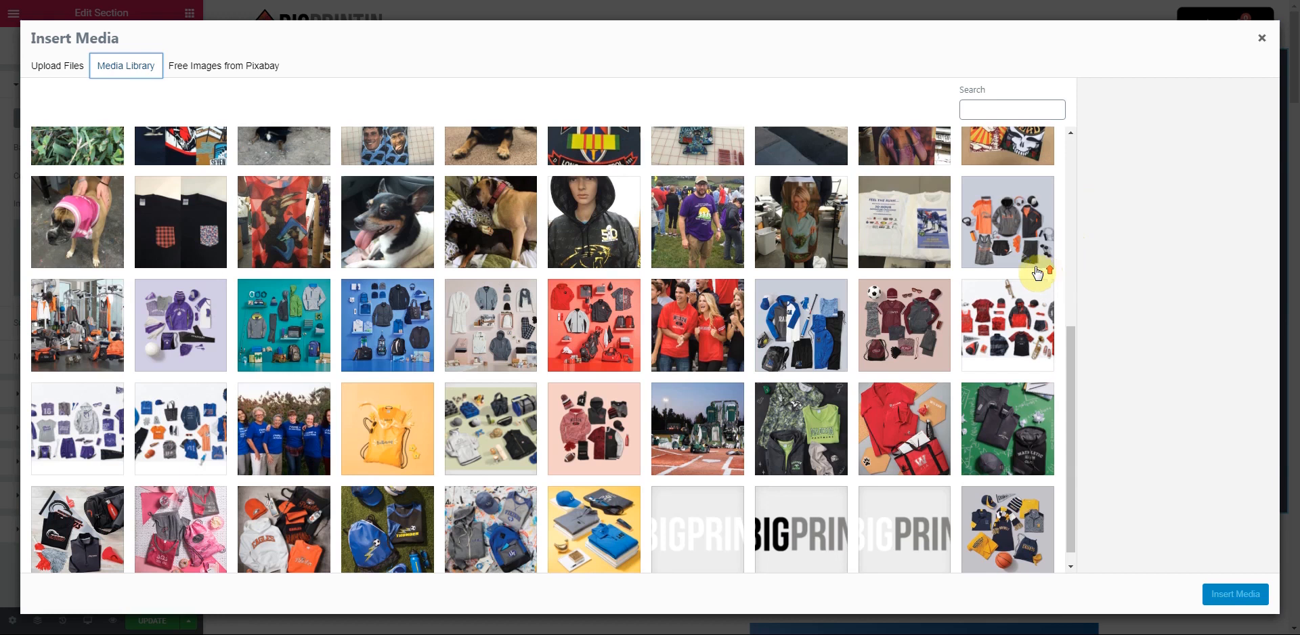
pyautogui.scroll(-1, 474, 298)
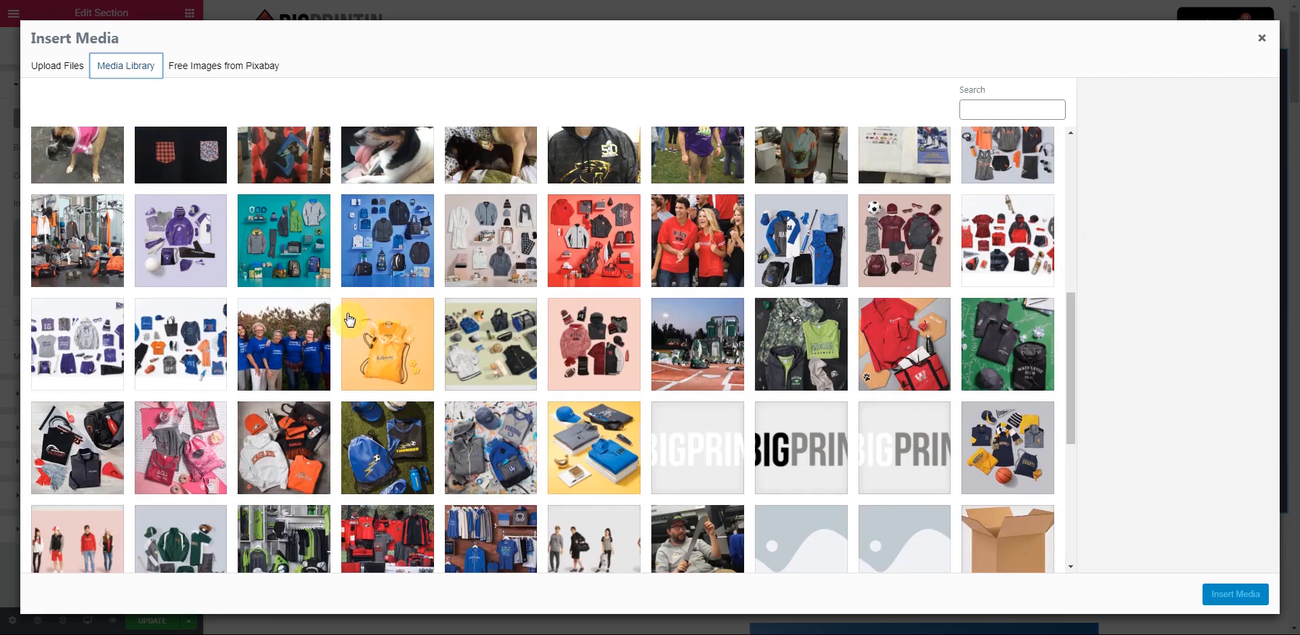
pyautogui.click(157, 349)
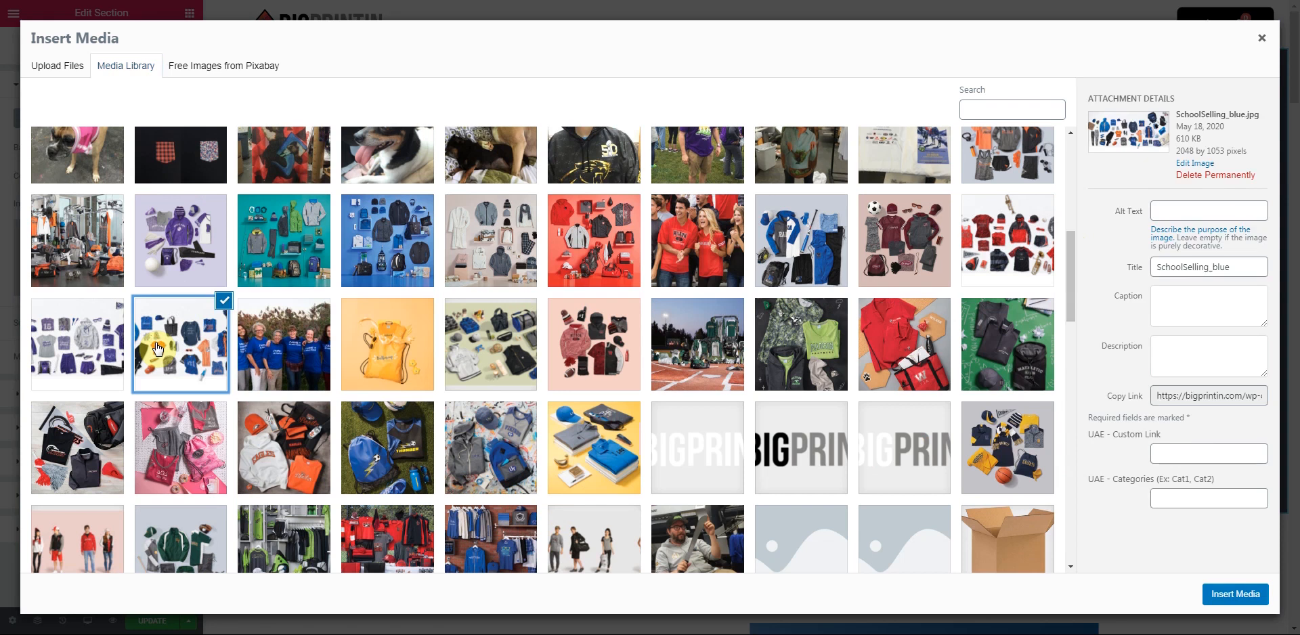
pyautogui.click(157, 349)
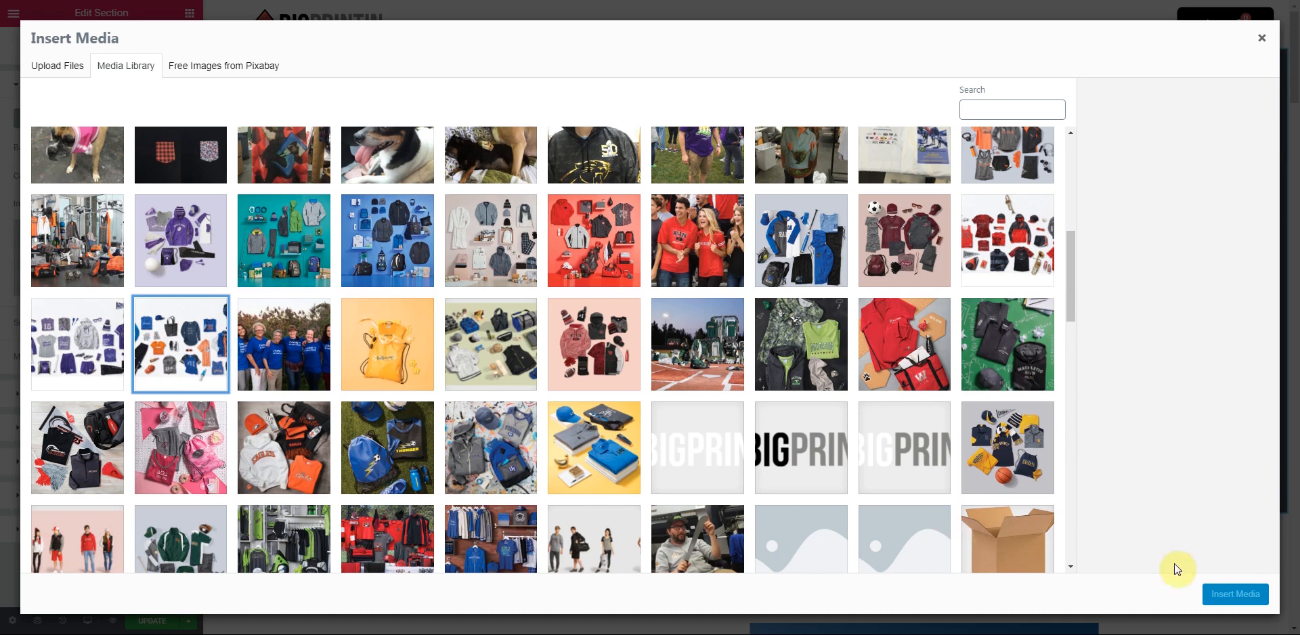
pyautogui.click(203, 369)
pyautogui.click(1235, 593)
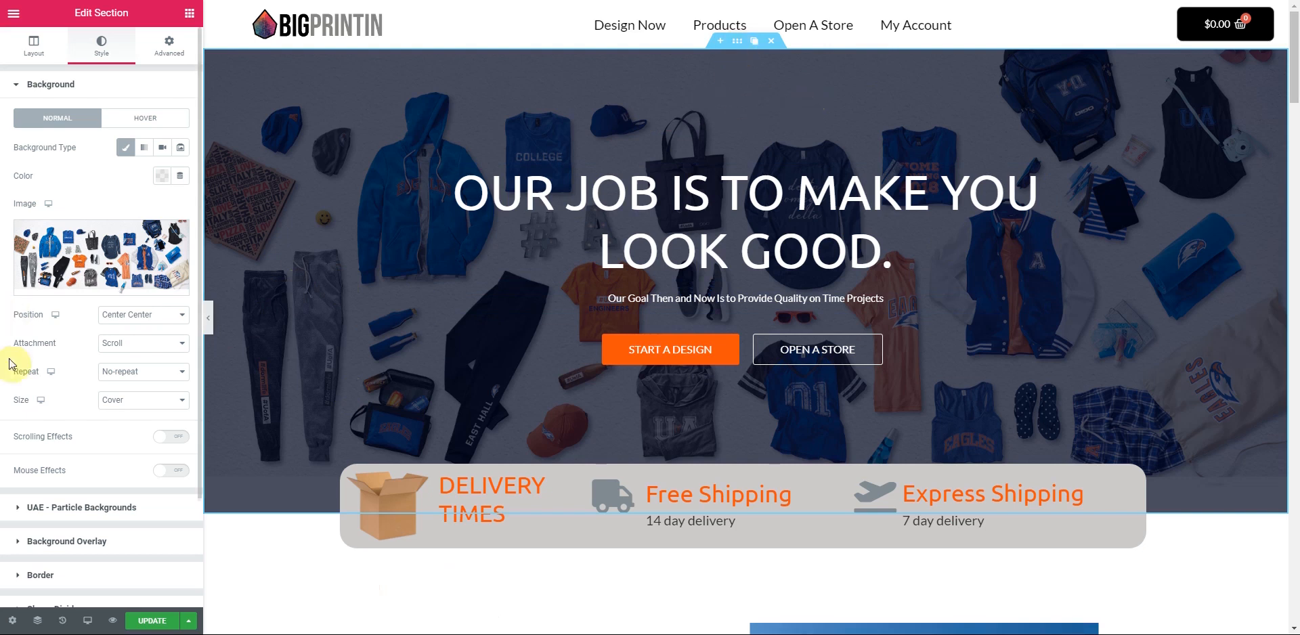
# - Set the hero background overlay opacity to 0.32
pyautogui.click(27, 535)
pyautogui.moveTo(112, 391); pyautogui.dragTo(61, 410)
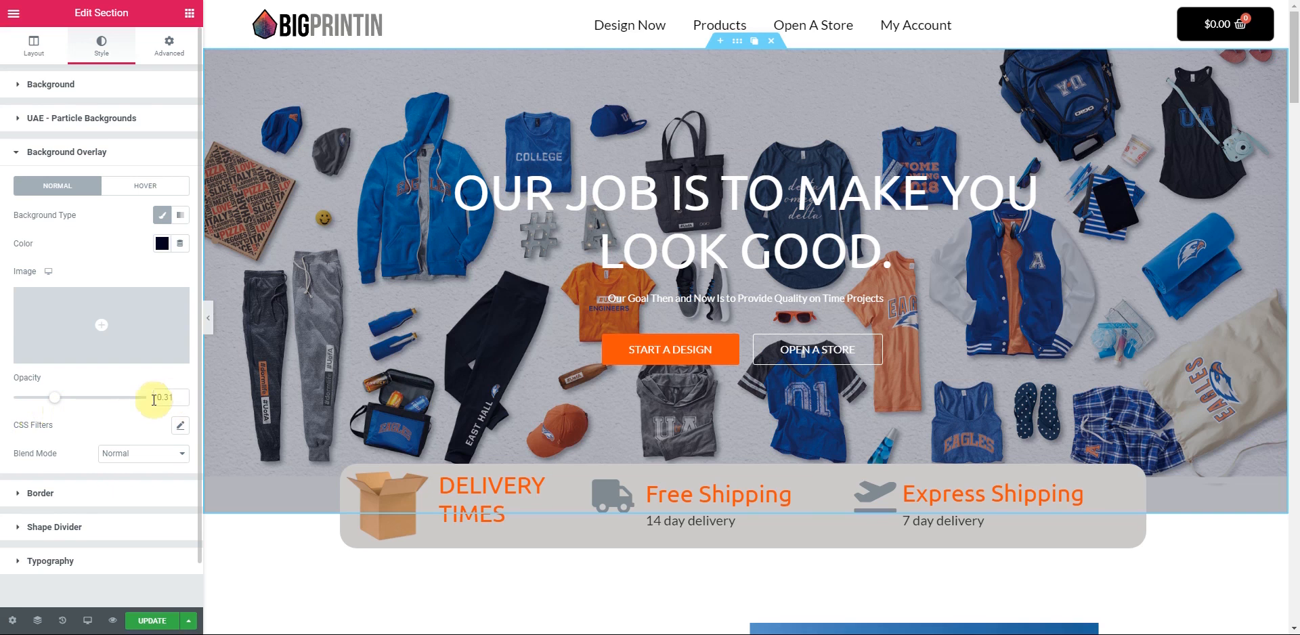
pyautogui.moveTo(126, 412); pyautogui.dragTo(59, 414)
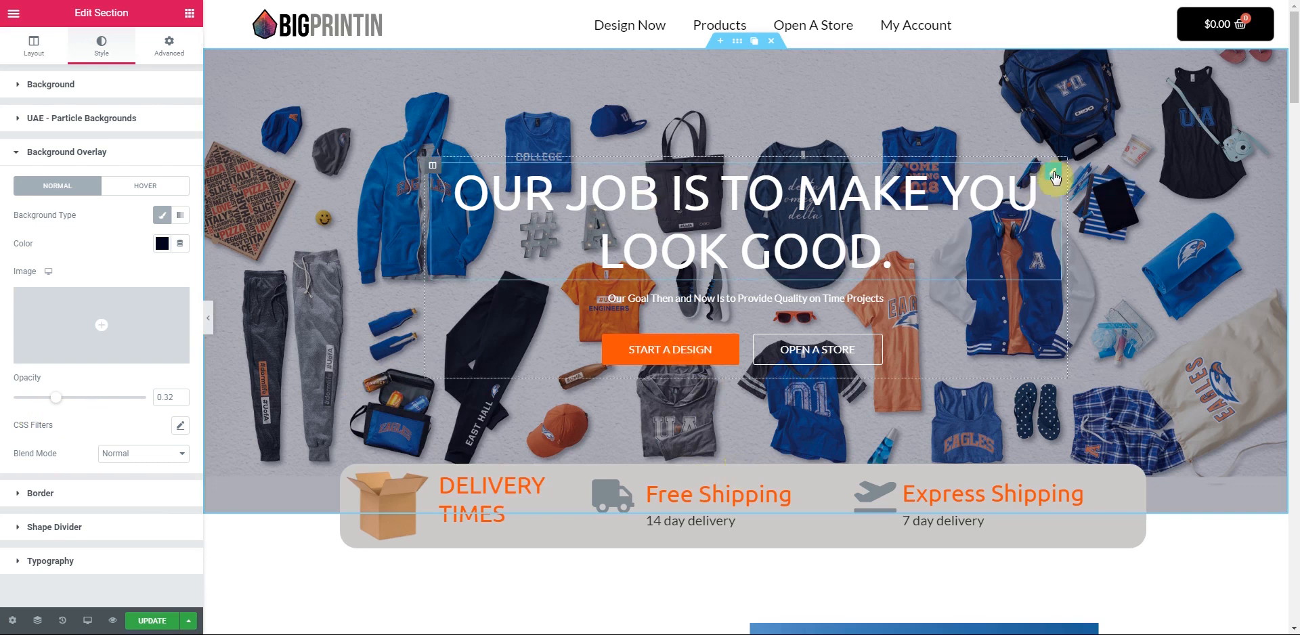
pyautogui.click(1053, 177)
# - Replace the headline title with 'Your one stop shop for your apparel and printing needs'
pyautogui.click(20, 132)
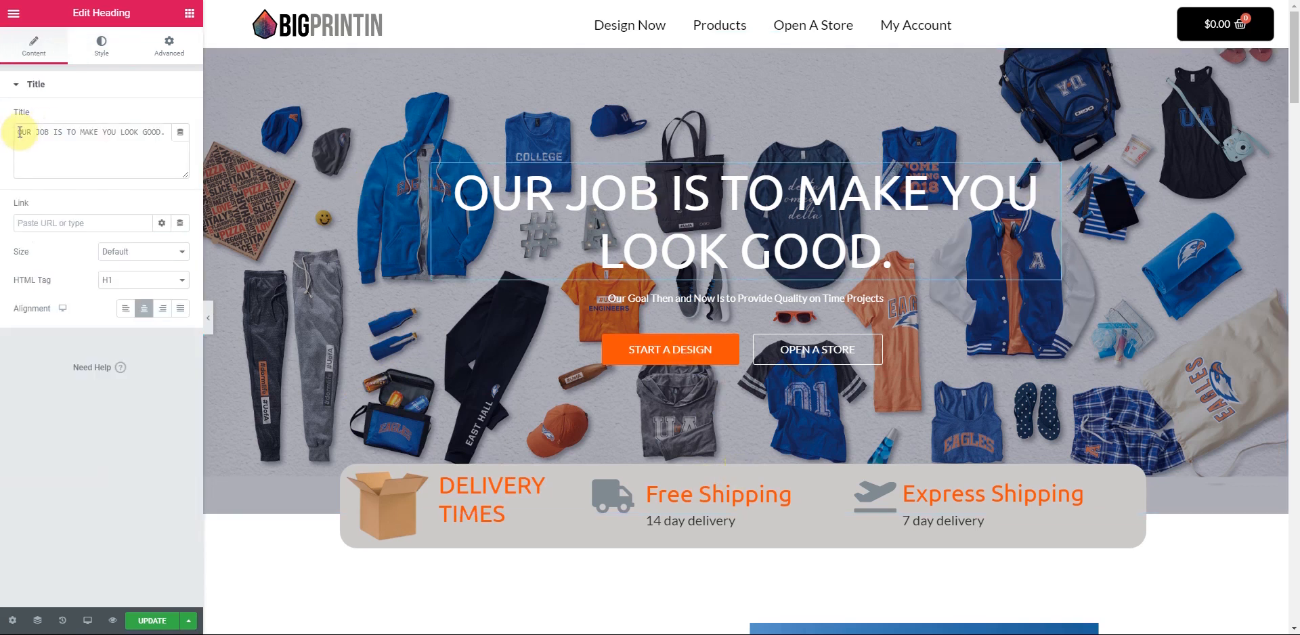
pyautogui.moveTo(16, 132); pyautogui.dragTo(183, 138)
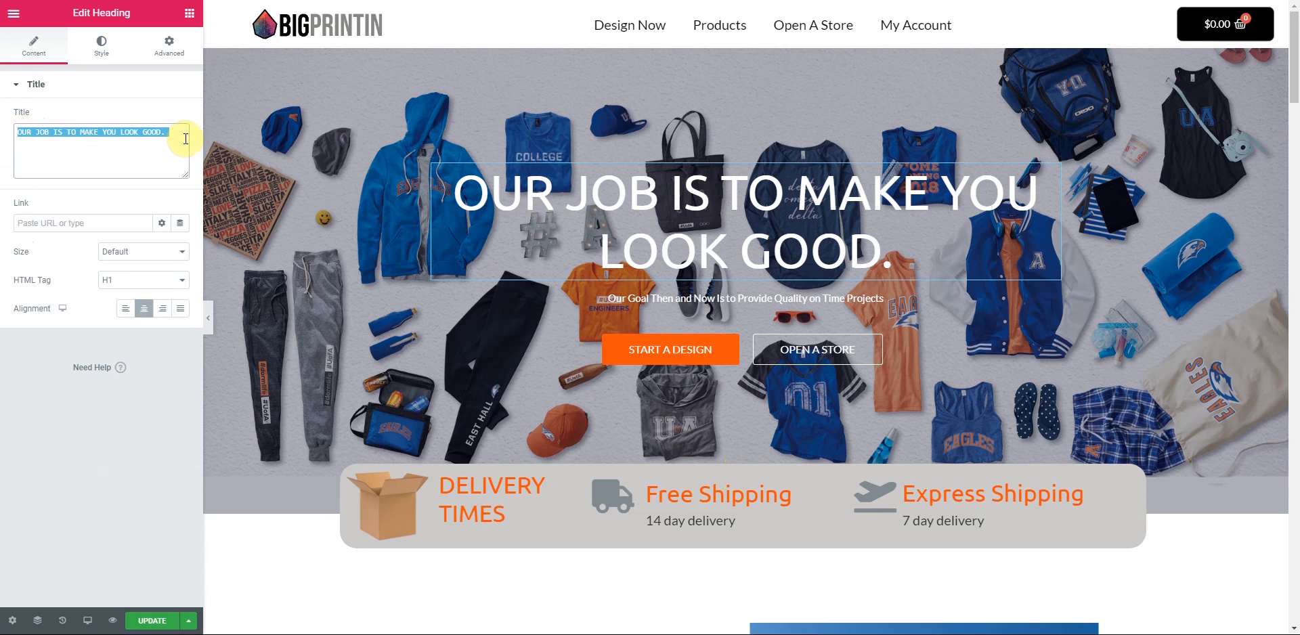
pyautogui.press('BackSpace')
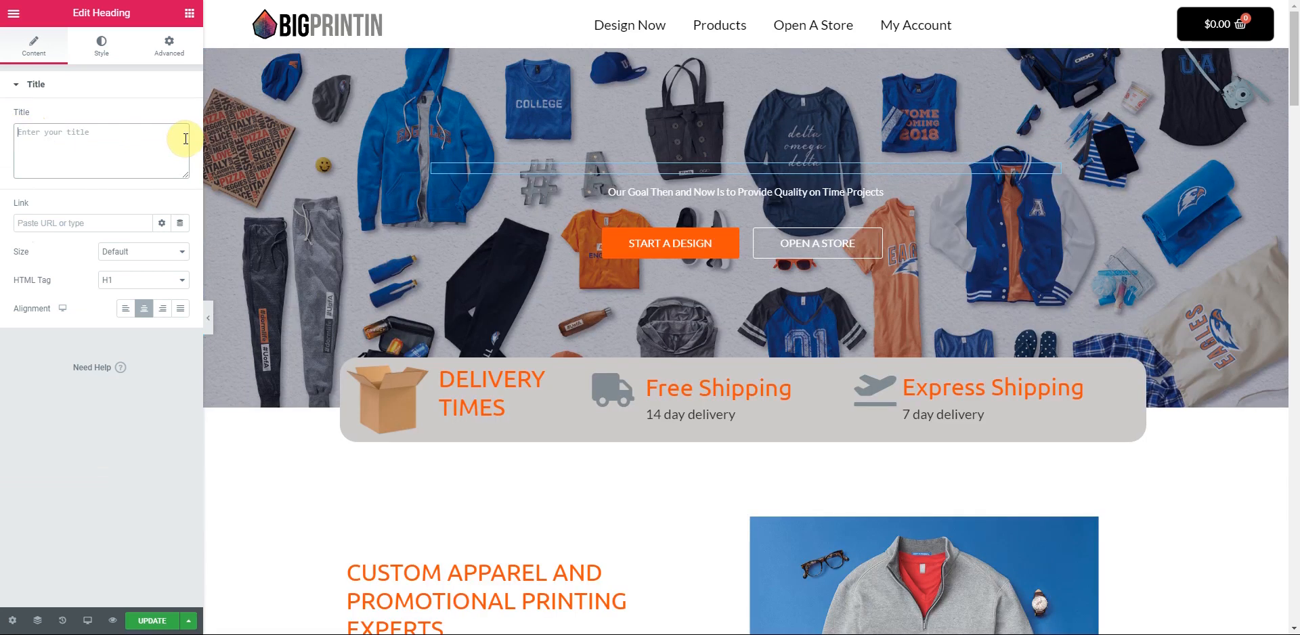
pyautogui.write('Y')
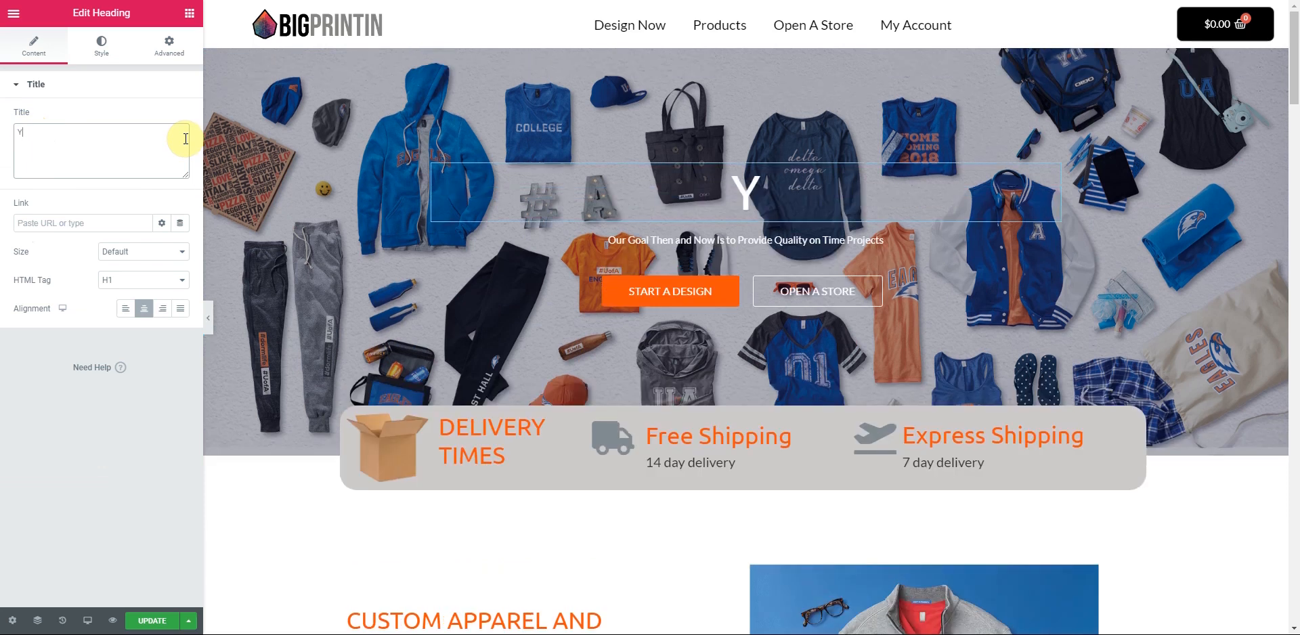
pyautogui.write('our one stop shop for your')
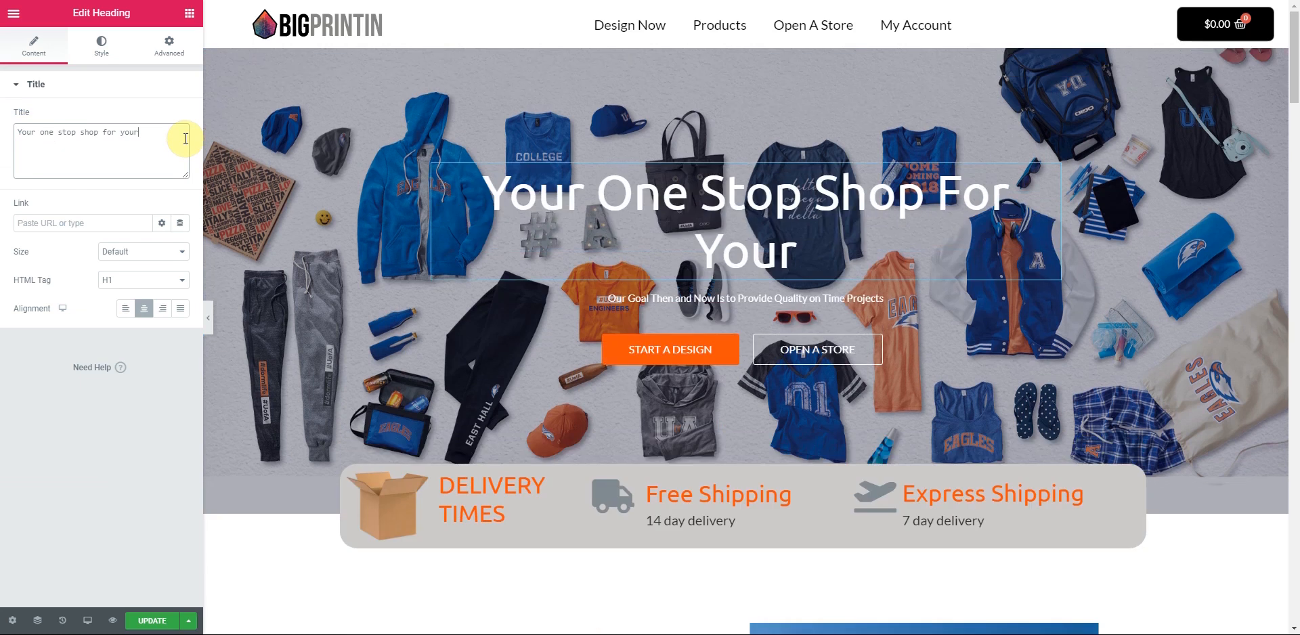
pyautogui.write(' apparel and printing need')
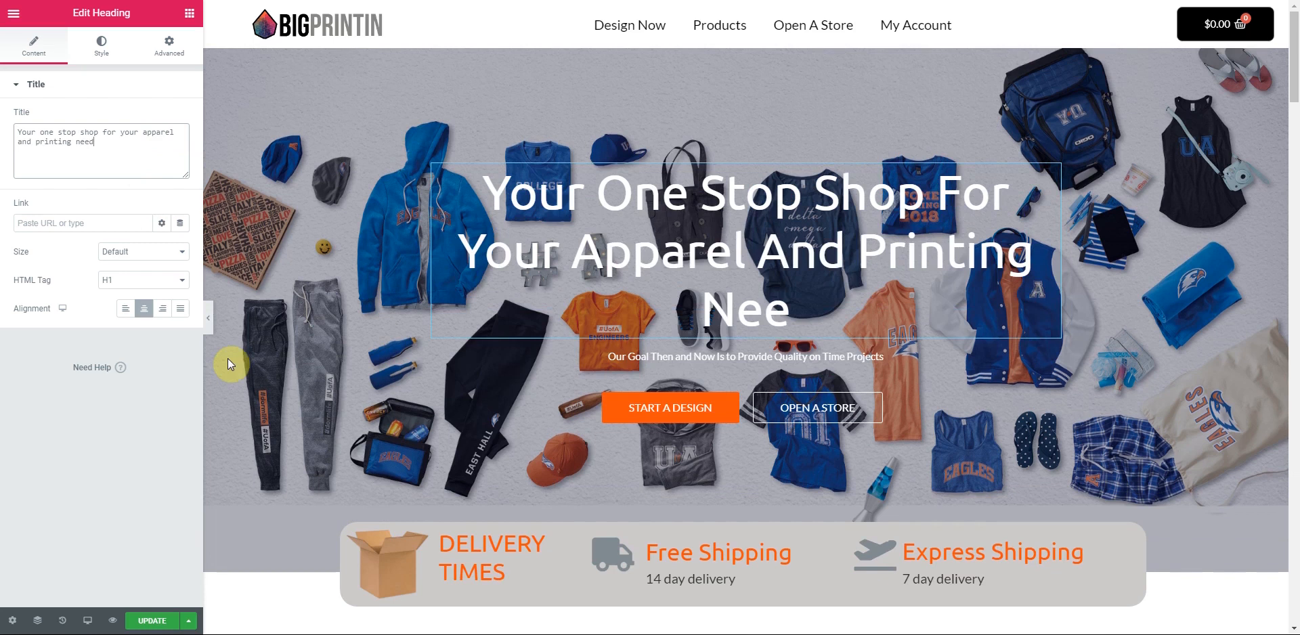
pyautogui.write('s')
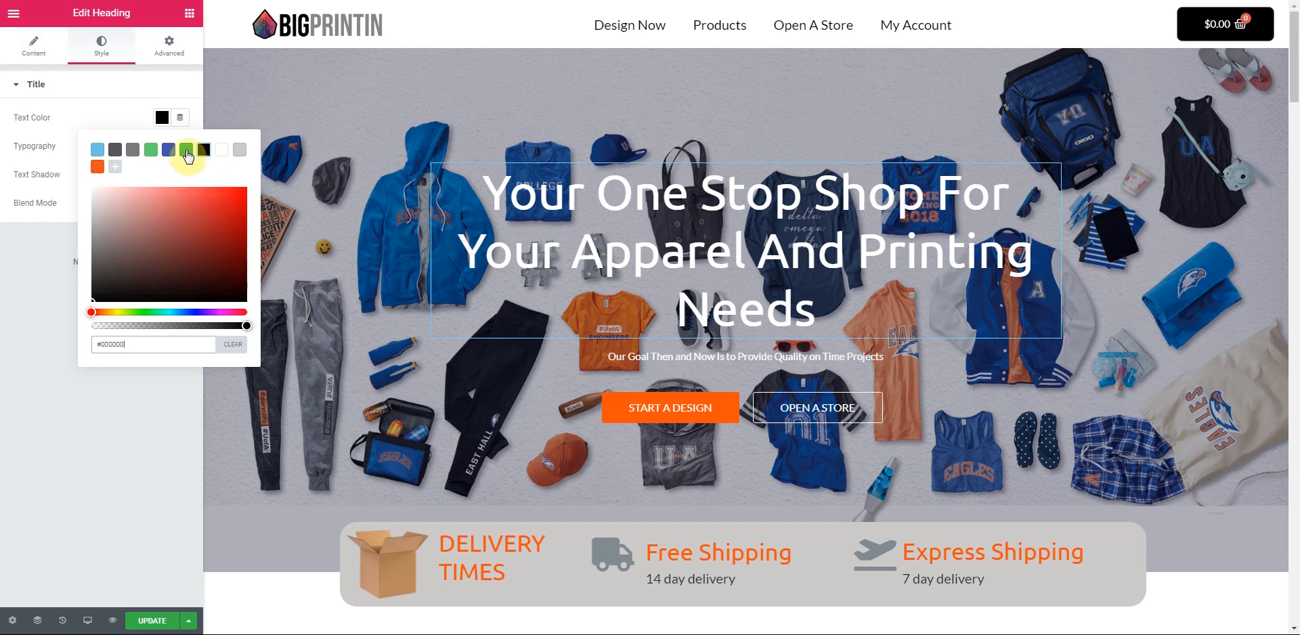
# - Set the headline text colour to white #FFFFFF
pyautogui.click(185, 153)
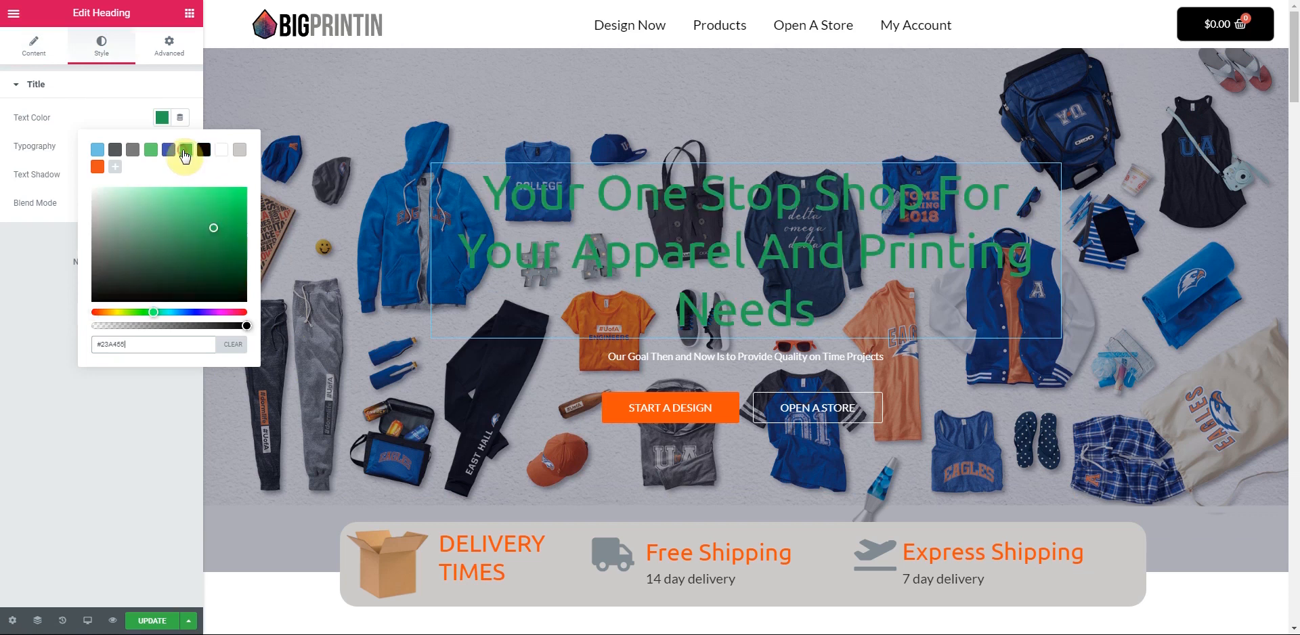
pyautogui.click(203, 153)
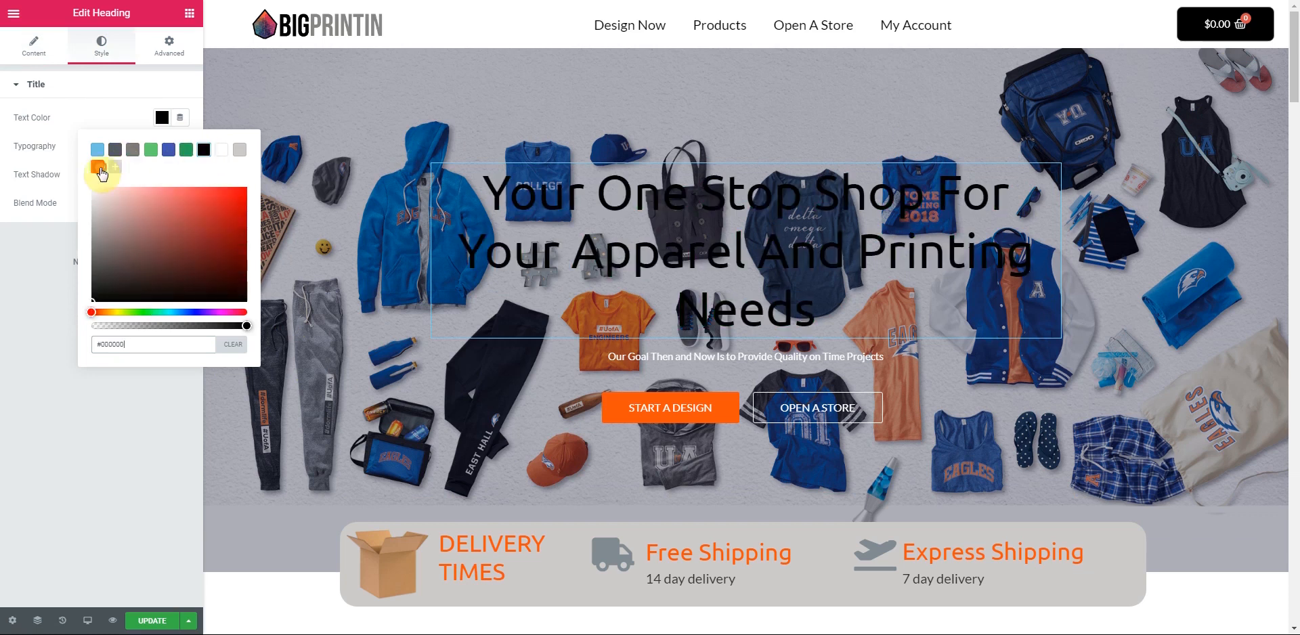
pyautogui.click(98, 168)
pyautogui.click(222, 153)
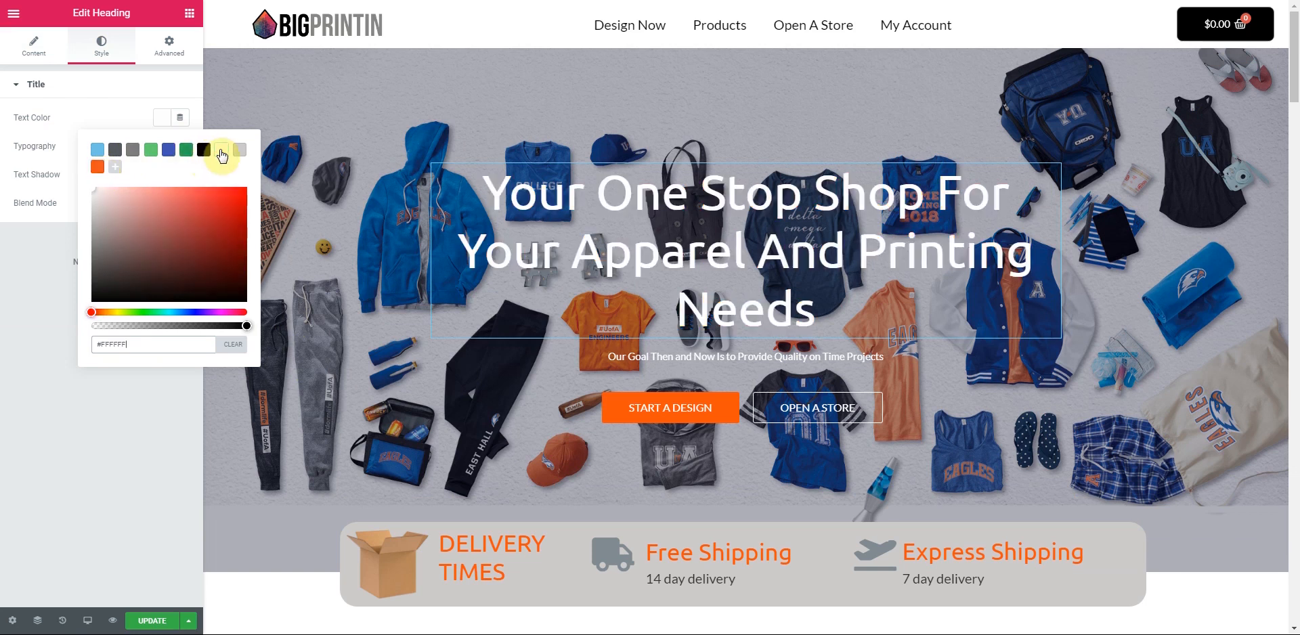
# - Give the headline a fully opaque black text shadow and try rough offsets
pyautogui.click(130, 112)
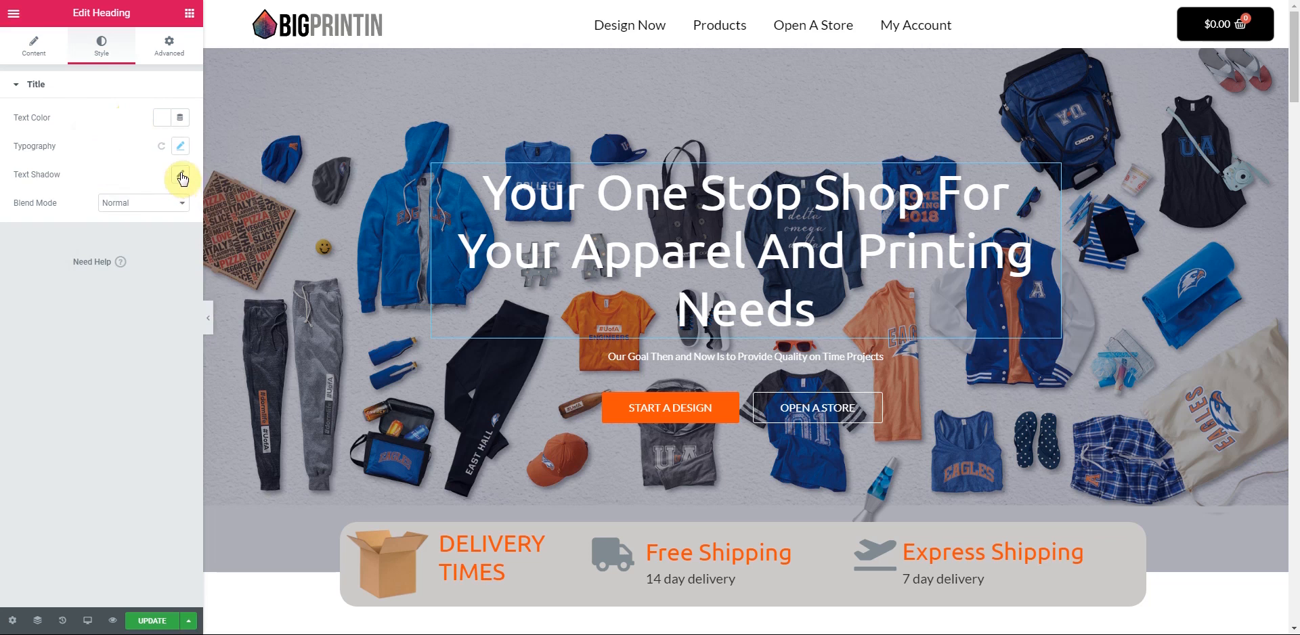
pyautogui.click(181, 175)
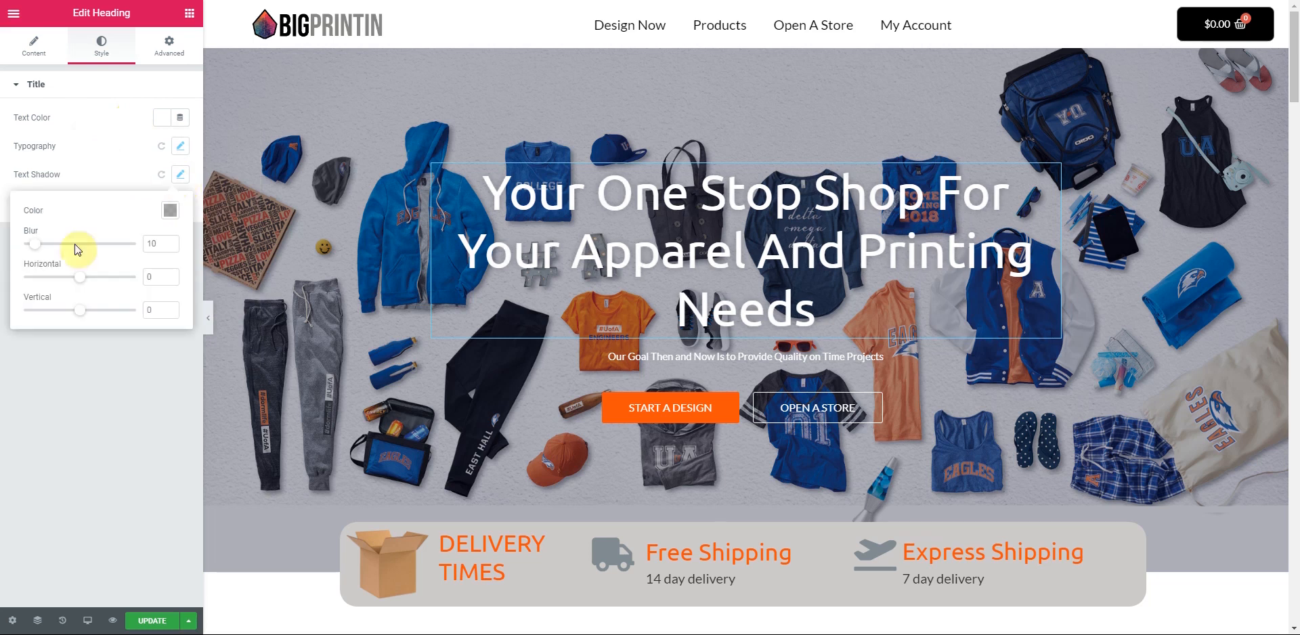
pyautogui.click(170, 209)
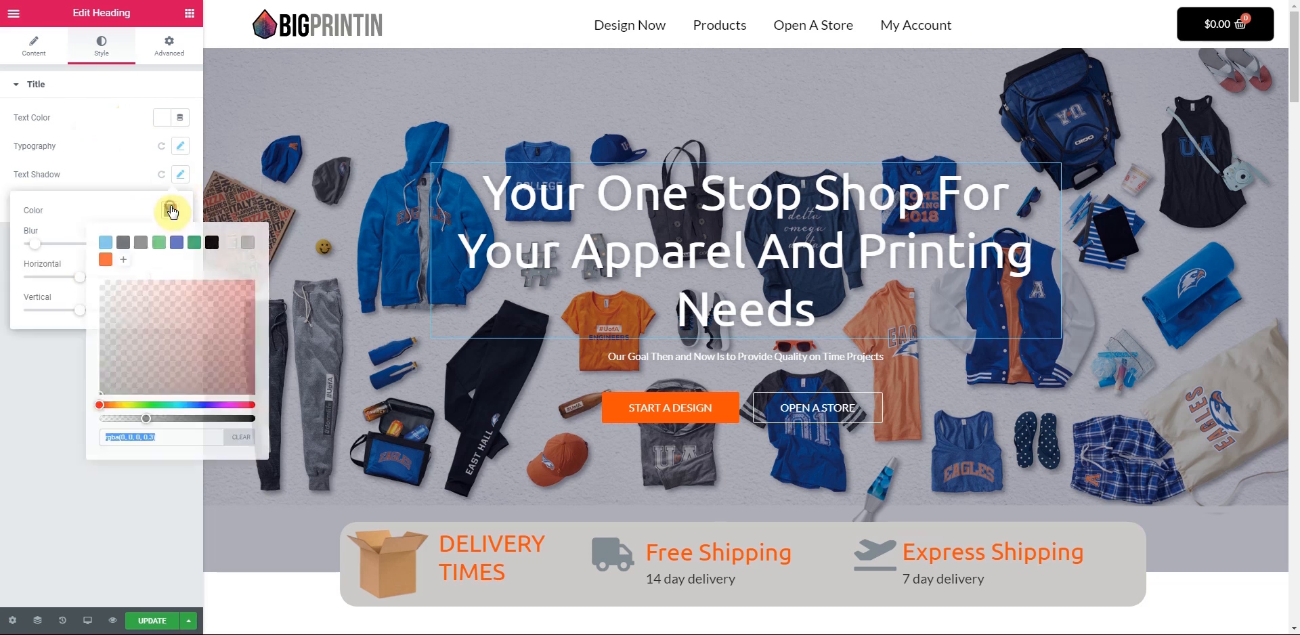
pyautogui.click(211, 244)
pyautogui.click(93, 163)
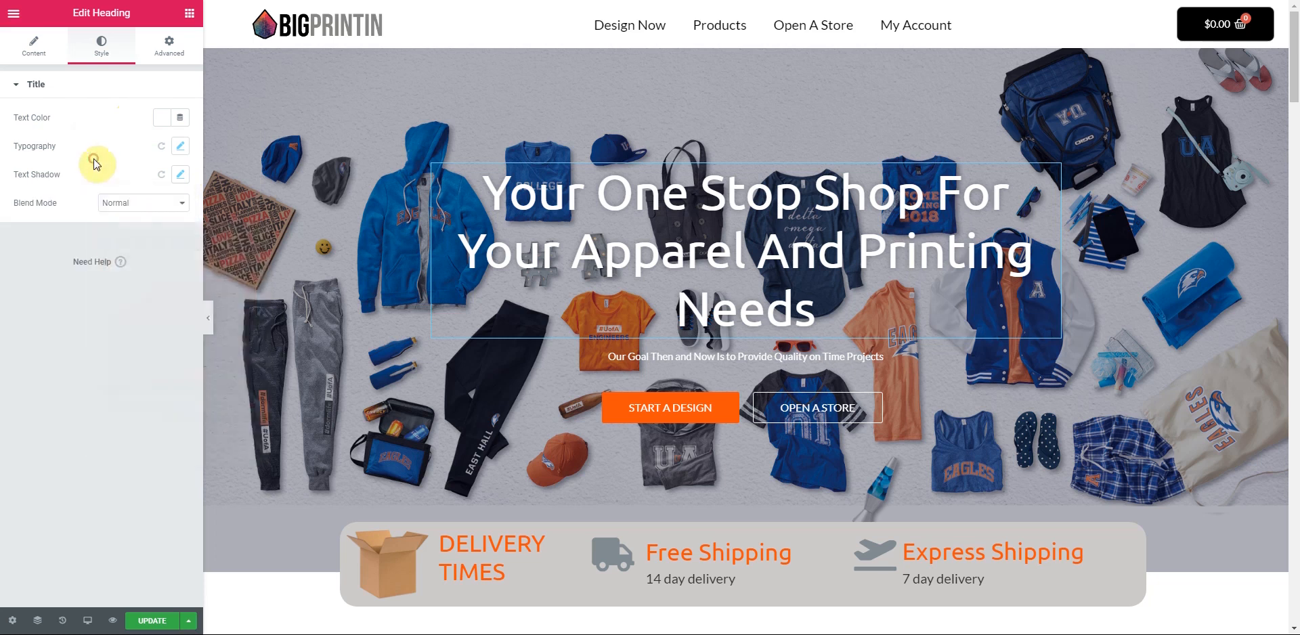
pyautogui.click(181, 174)
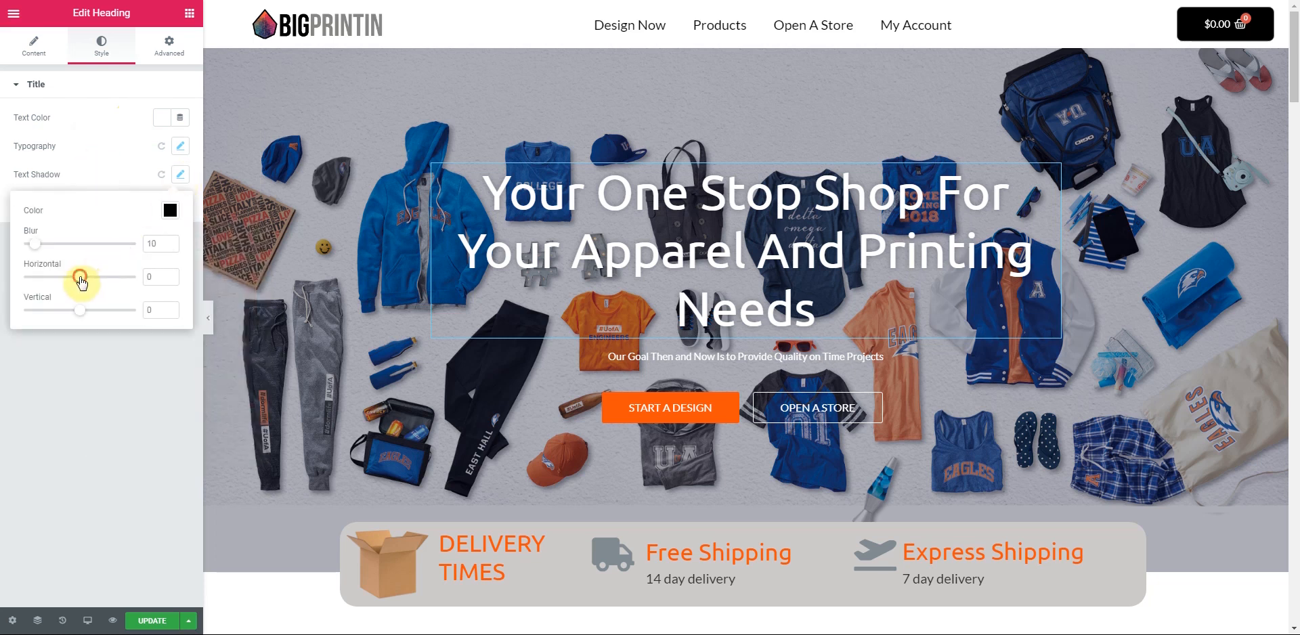
pyautogui.moveTo(22, 284); pyautogui.dragTo(85, 313)
pyautogui.moveTo(36, 245); pyautogui.dragTo(14, 255)
pyautogui.moveTo(87, 283); pyautogui.dragTo(84, 317)
pyautogui.click(169, 210)
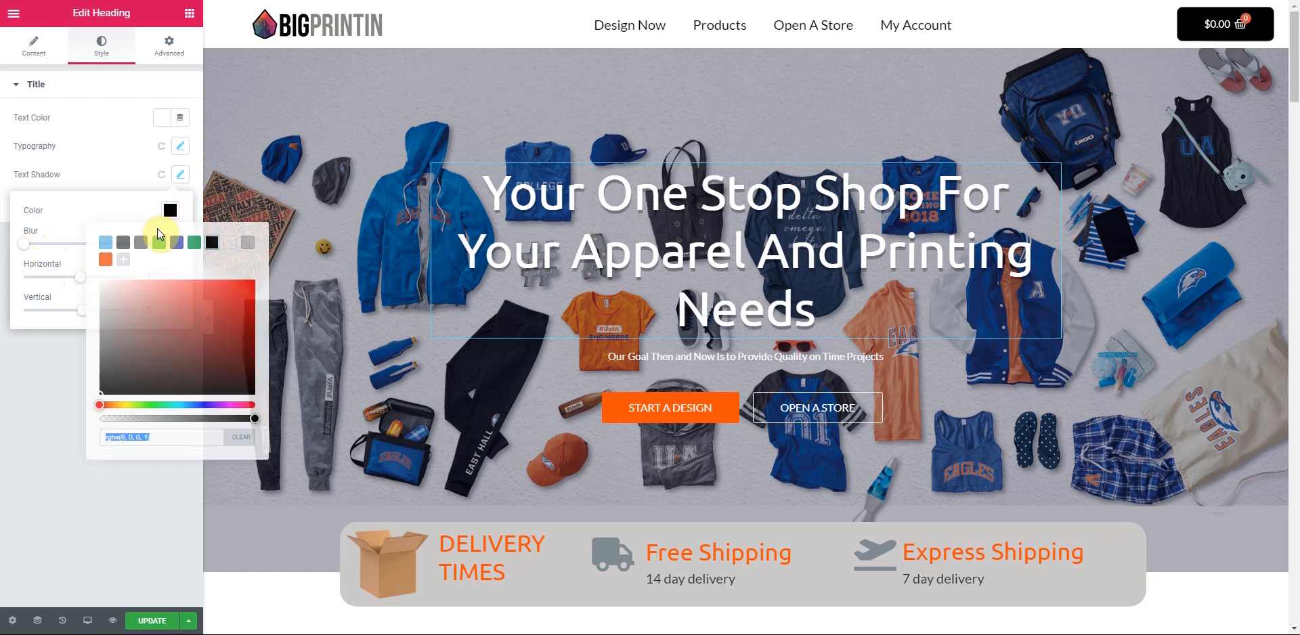
pyautogui.click(256, 422)
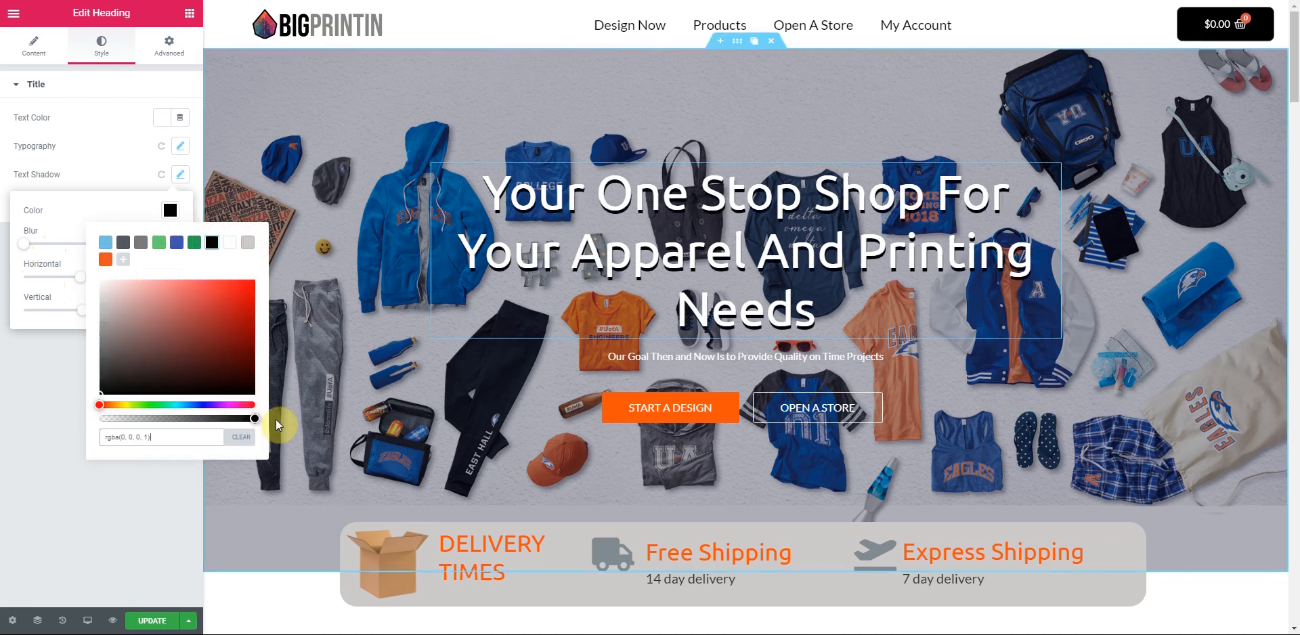
pyautogui.click(114, 203)
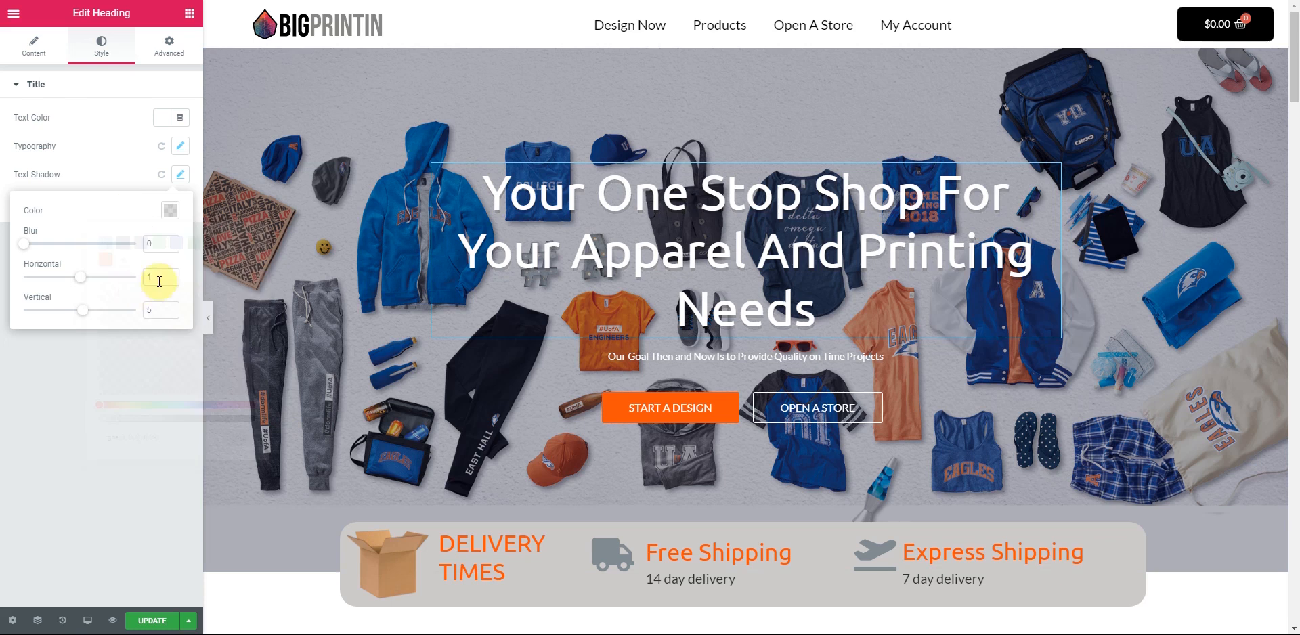
# - Fine-tune the text shadow offsets to horizontal 2 and vertical 3 with blur 0
pyautogui.click(171, 280)
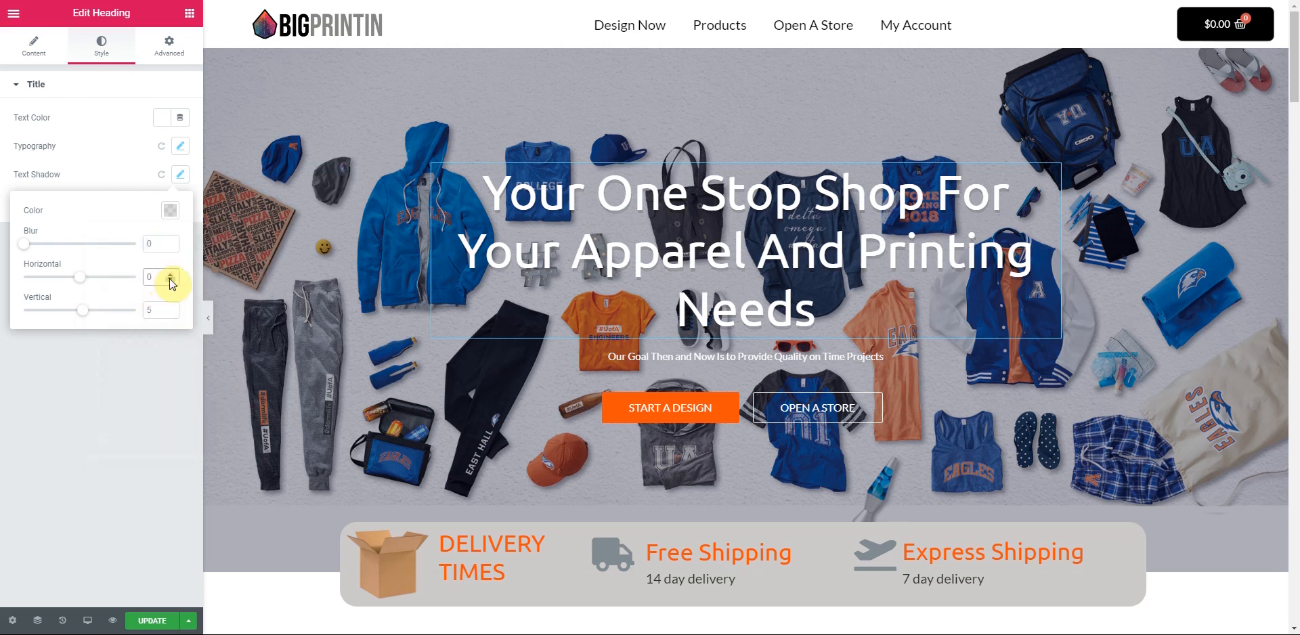
pyautogui.click(170, 210)
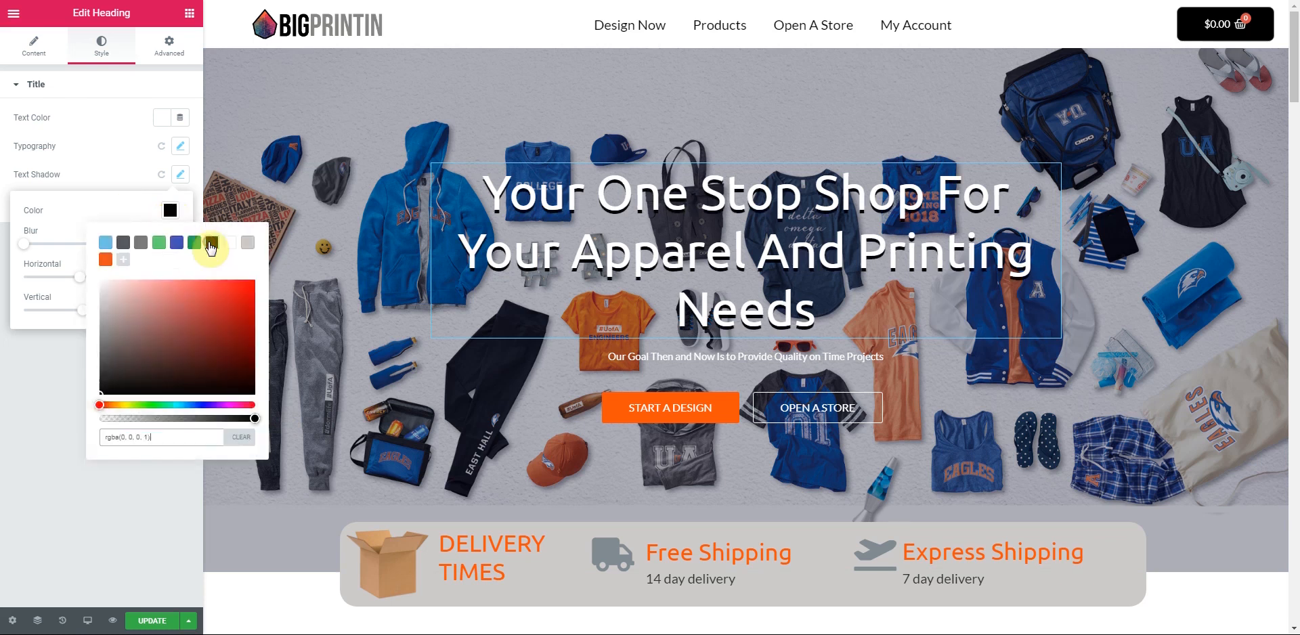
pyautogui.click(107, 211)
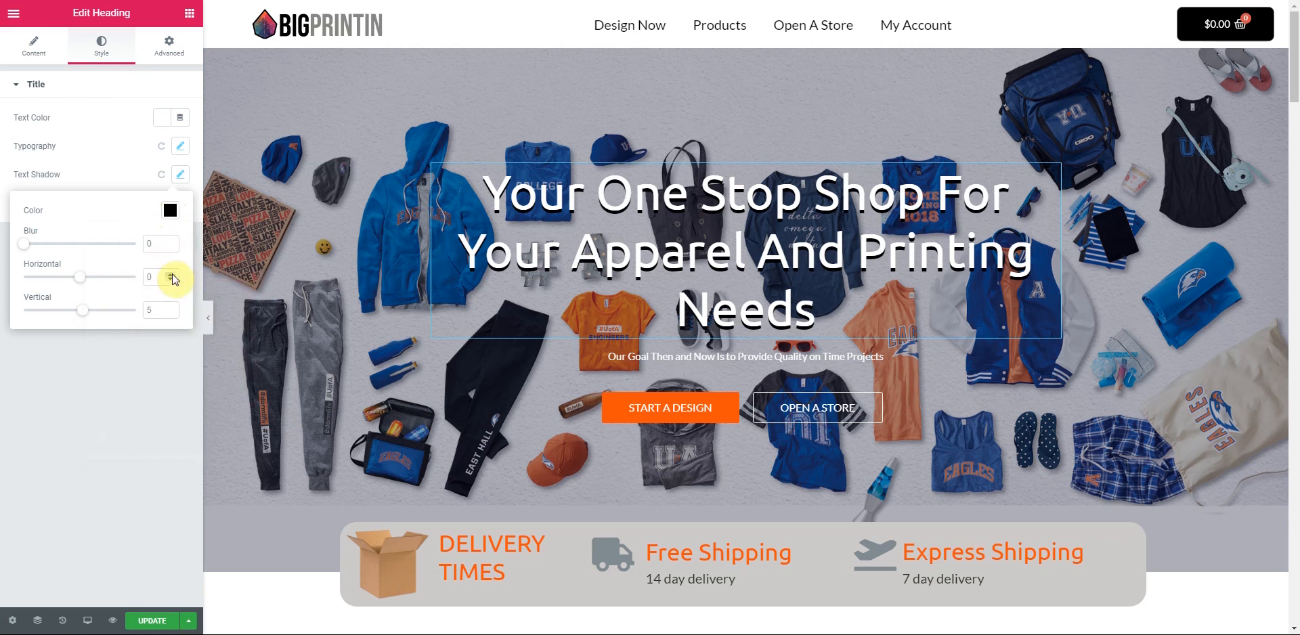
pyautogui.click(172, 276)
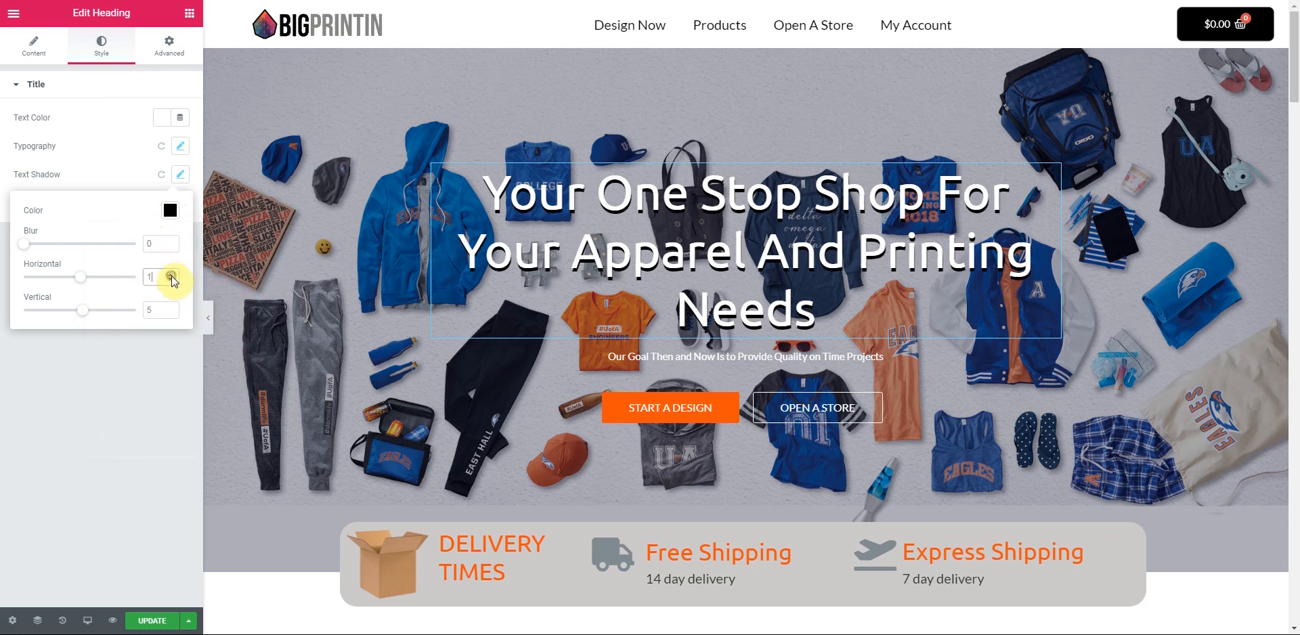
pyautogui.click(172, 276)
pyautogui.click(171, 275)
pyautogui.click(171, 276)
pyautogui.click(170, 280)
pyautogui.click(171, 313)
pyautogui.click(171, 313)
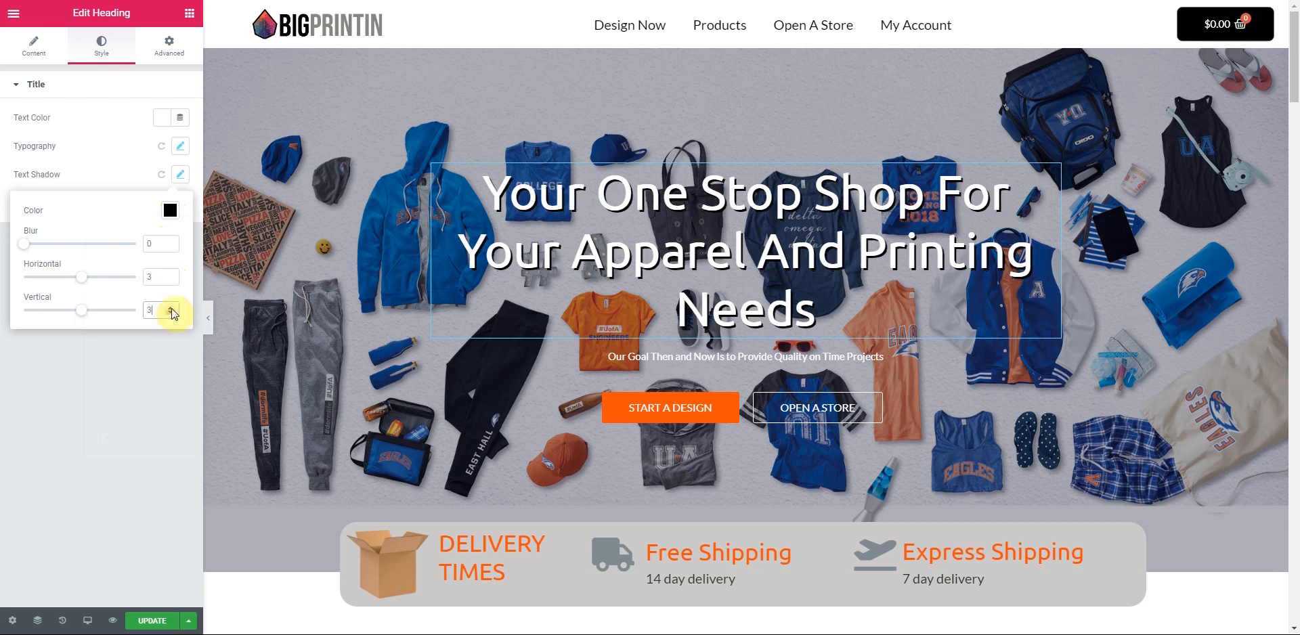
pyautogui.click(171, 280)
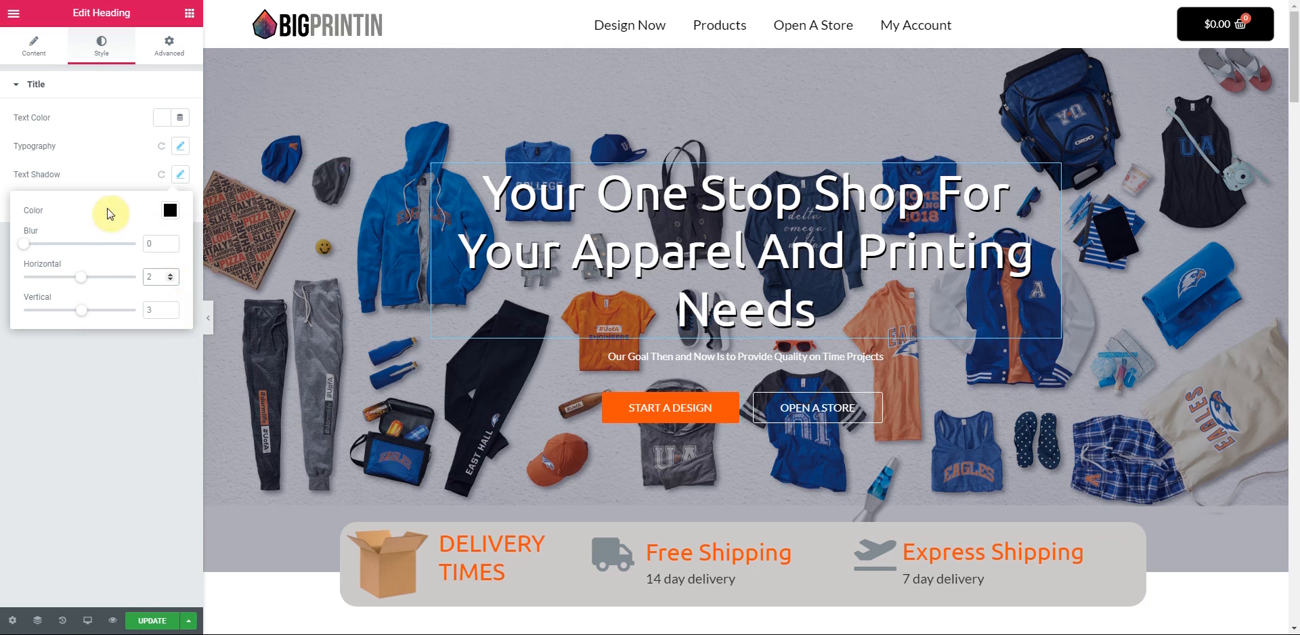
pyautogui.click(108, 184)
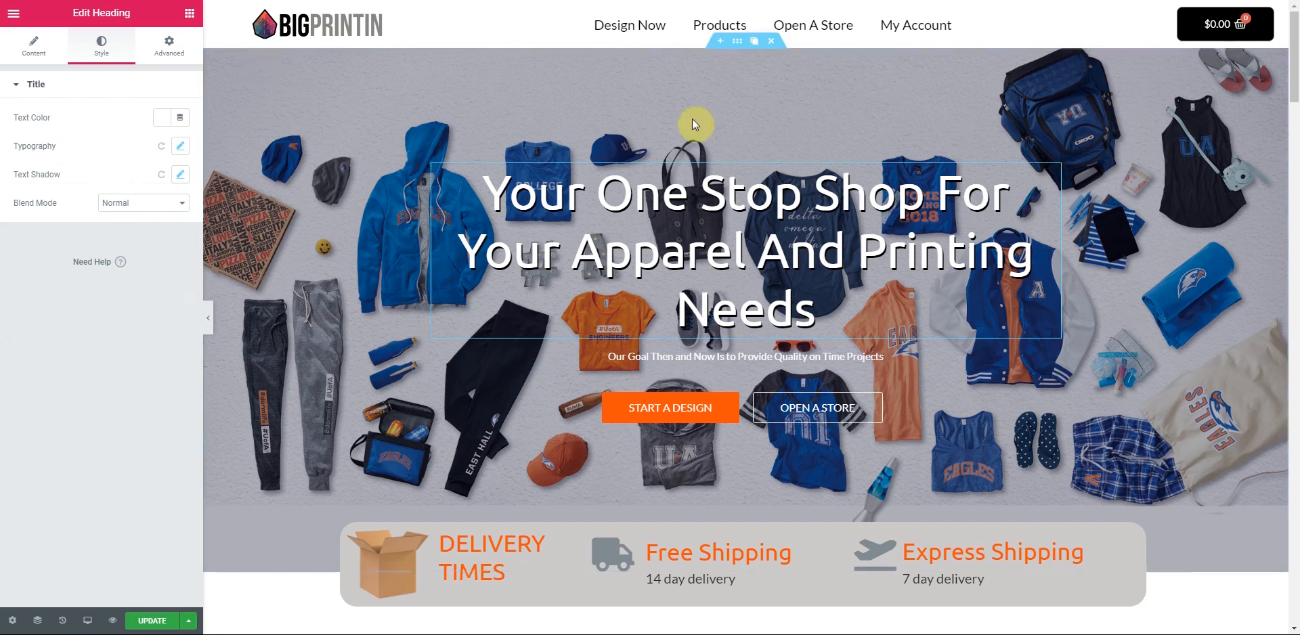
# - Raise the hero section's overlay opacity above 0.32 to darken the background
pyautogui.click(737, 45)
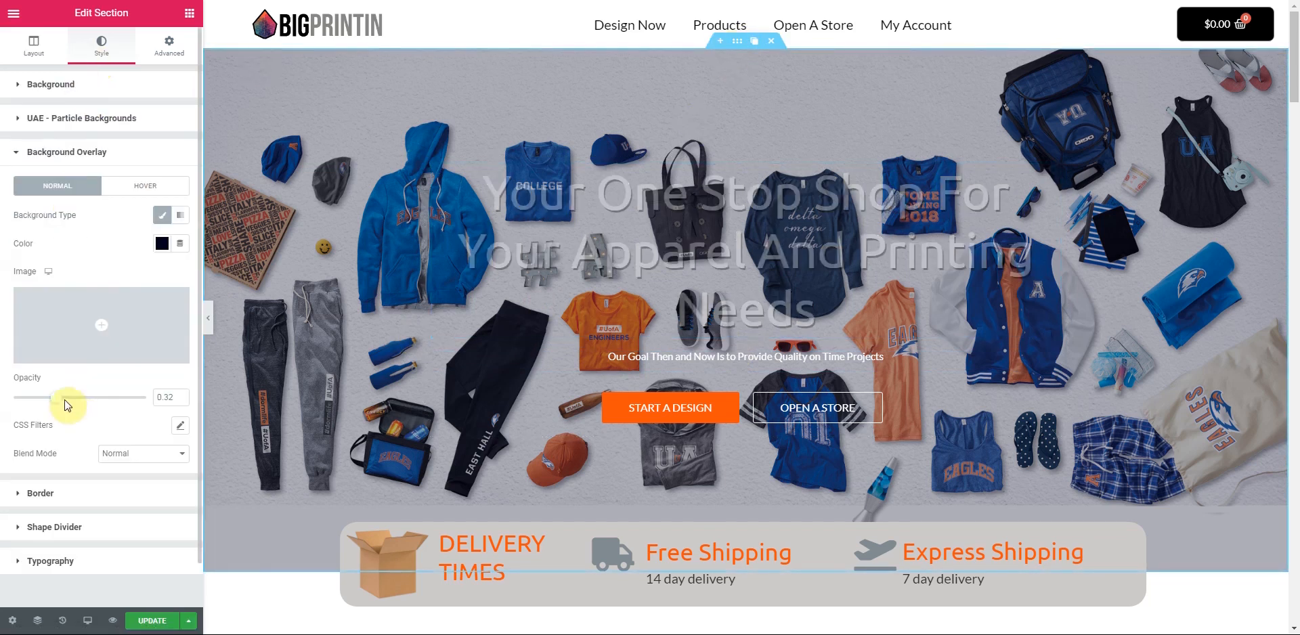
pyautogui.moveTo(60, 404); pyautogui.dragTo(66, 404)
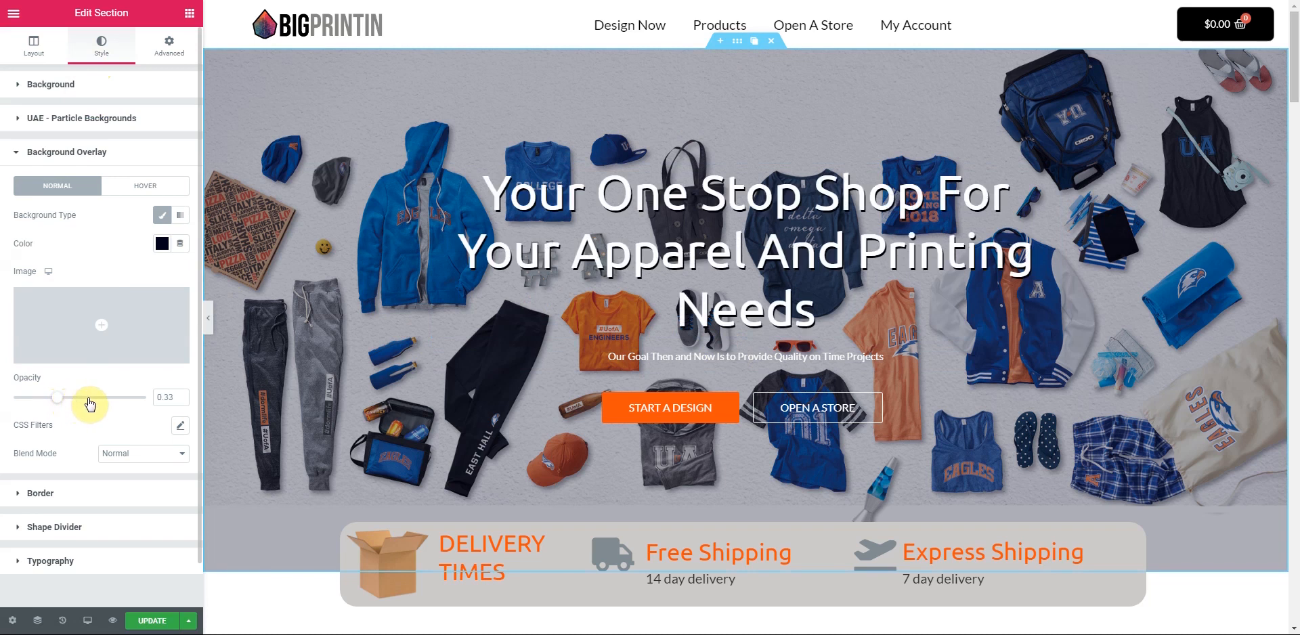
pyautogui.click(95, 404)
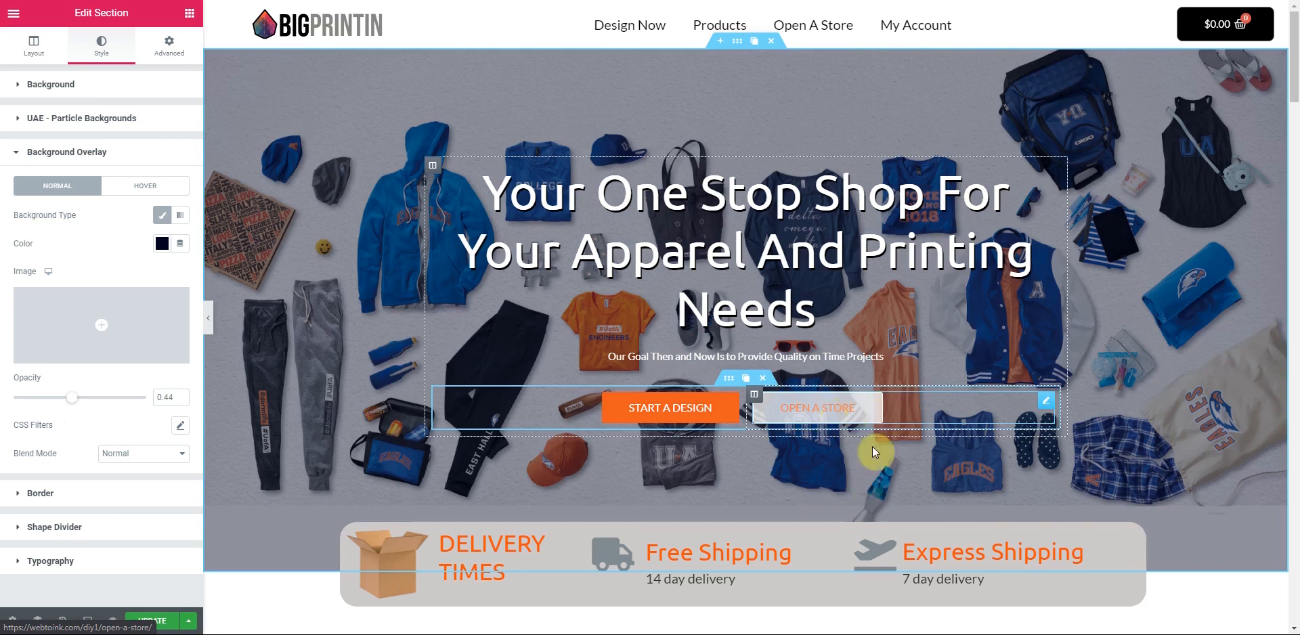
# - Make the OPEN A STORE button white with orange #EC531A text
pyautogui.click(1041, 404)
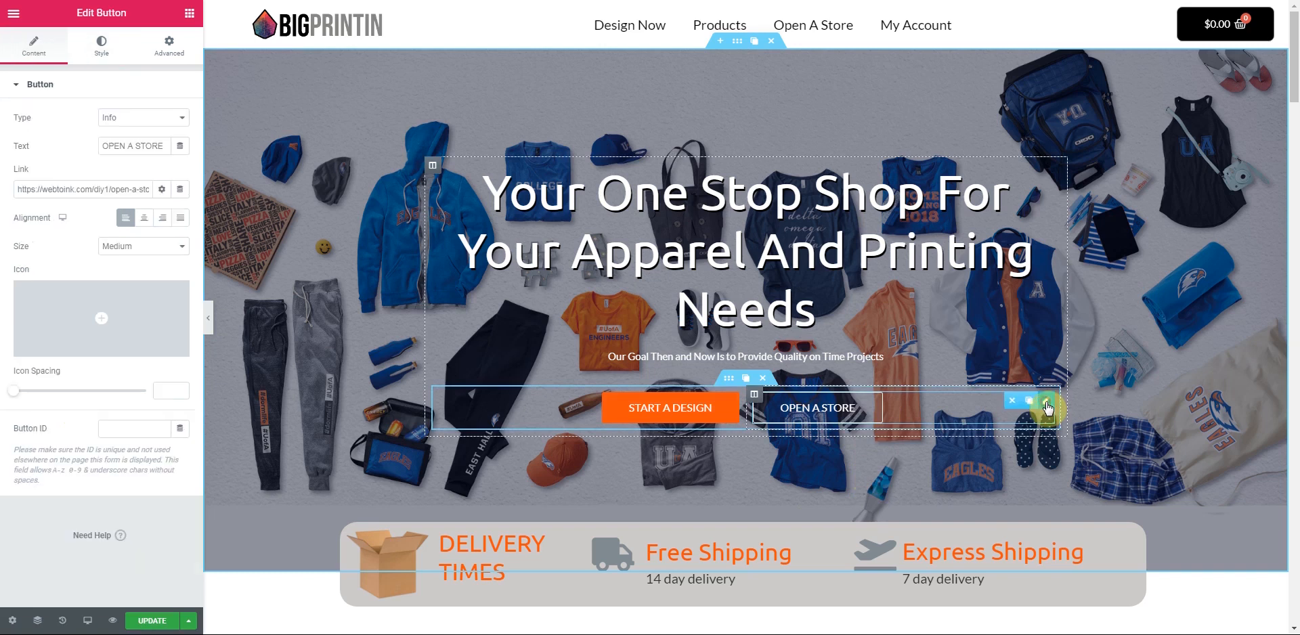
pyautogui.click(105, 48)
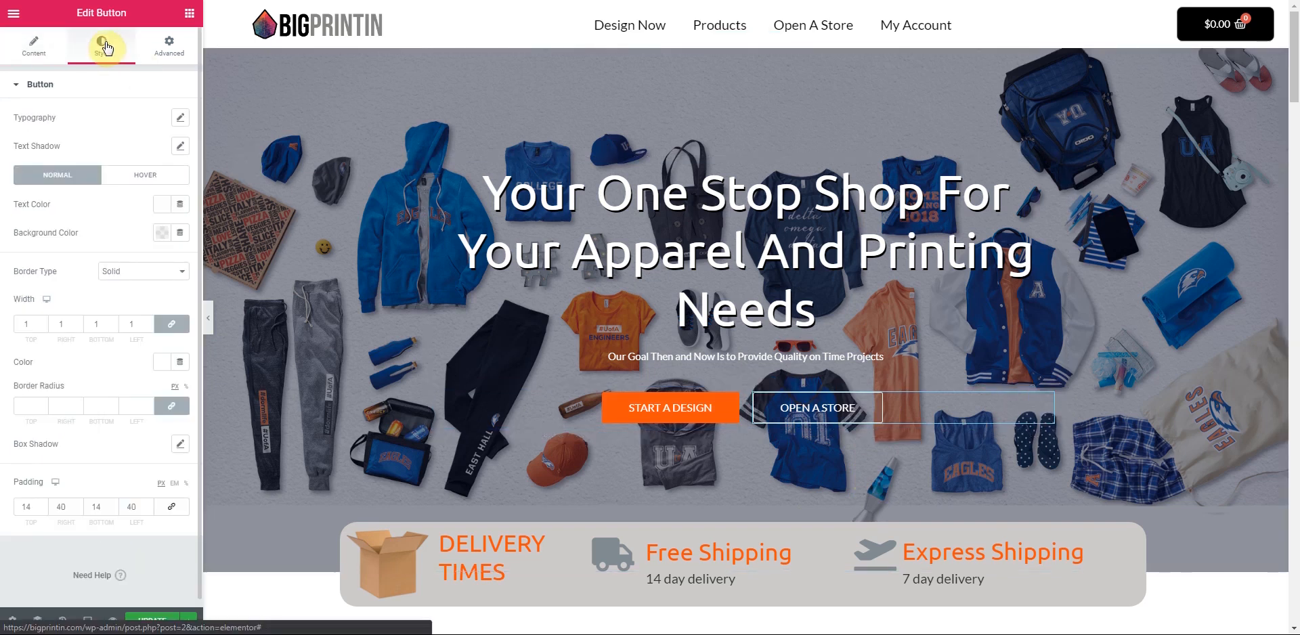
pyautogui.click(161, 233)
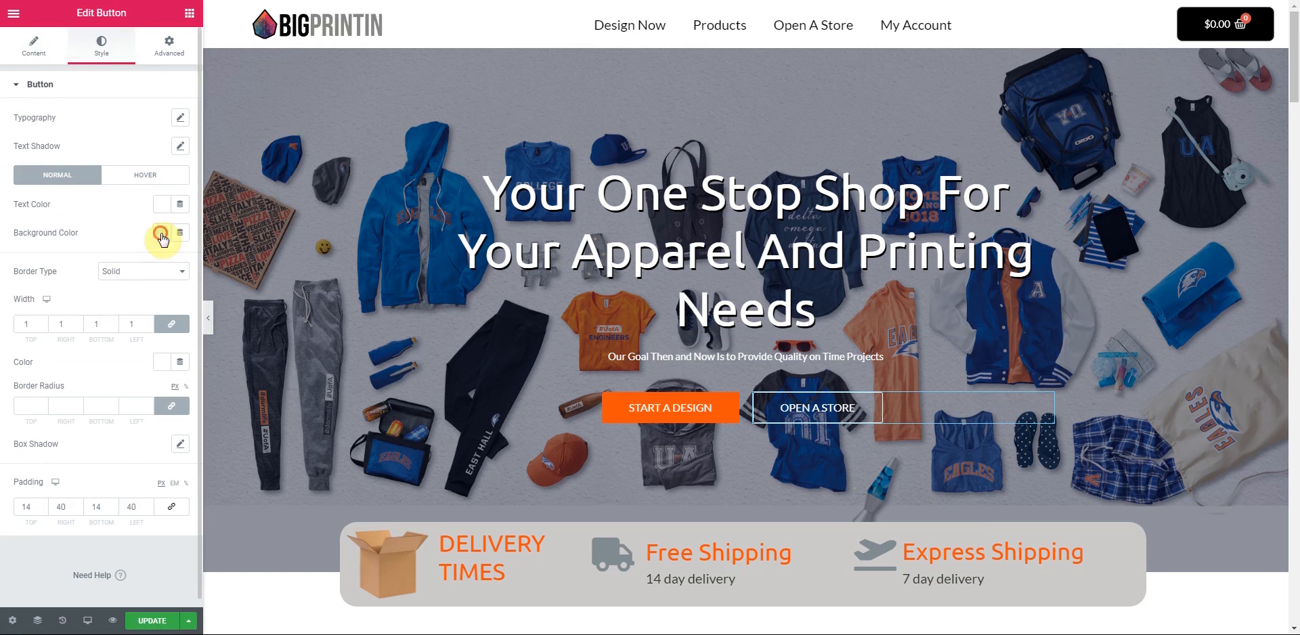
pyautogui.click(220, 267)
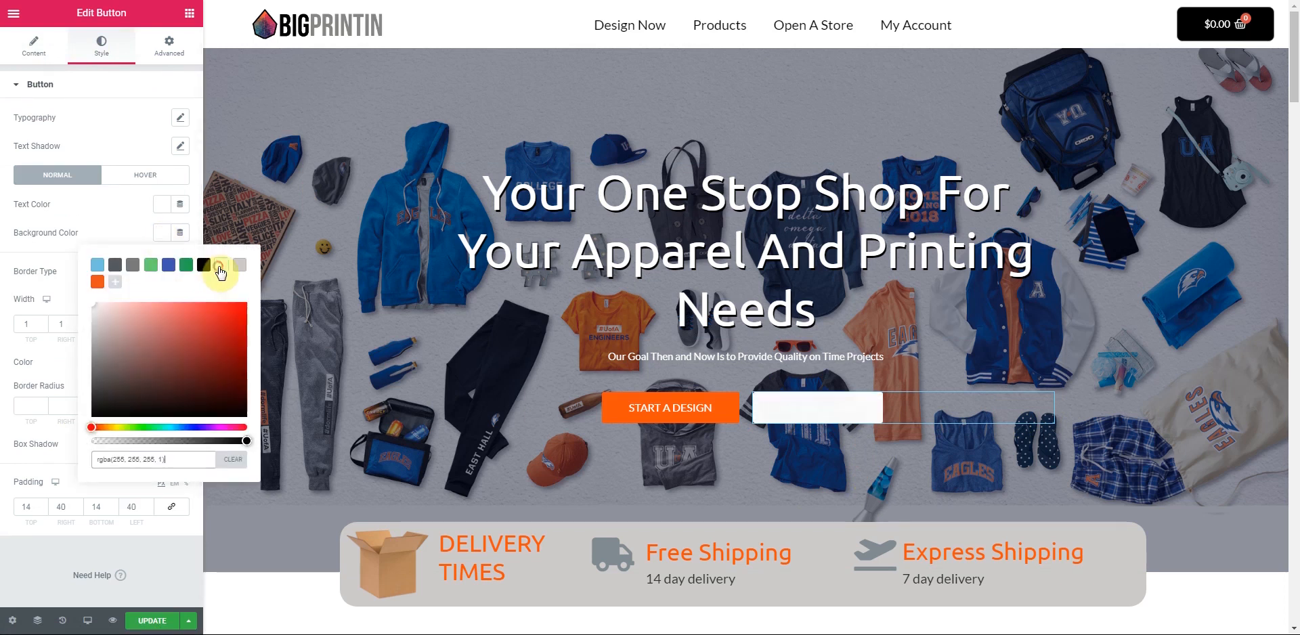
pyautogui.click(127, 220)
pyautogui.click(164, 205)
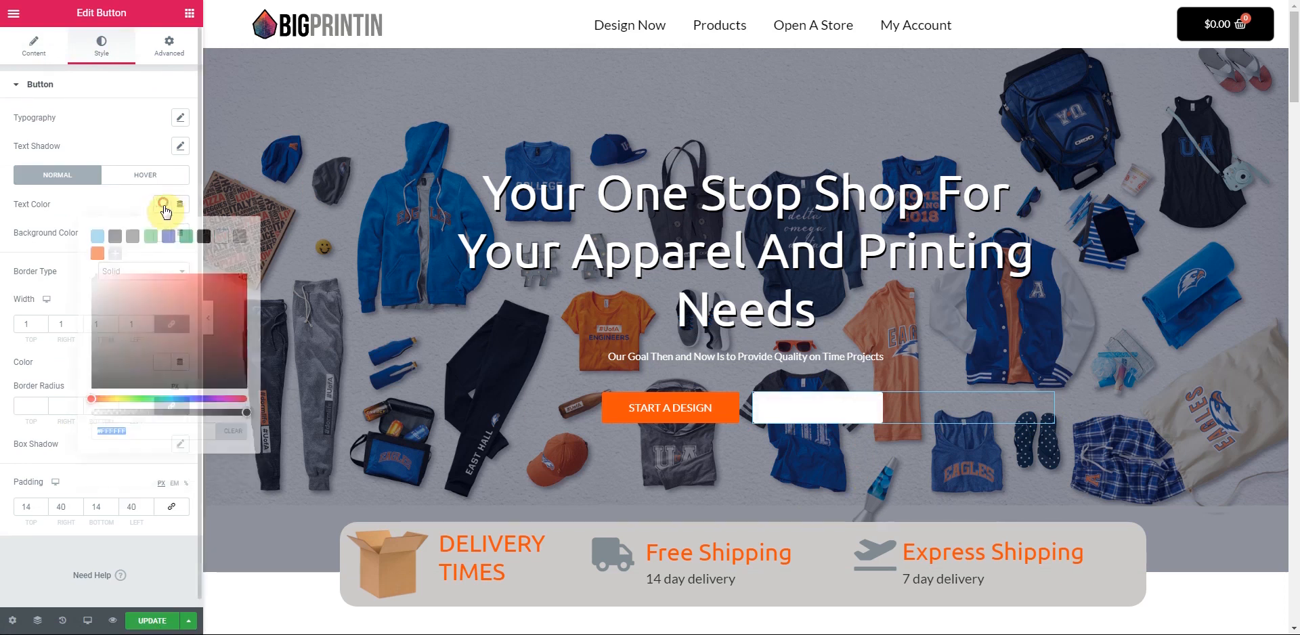
pyautogui.click(96, 253)
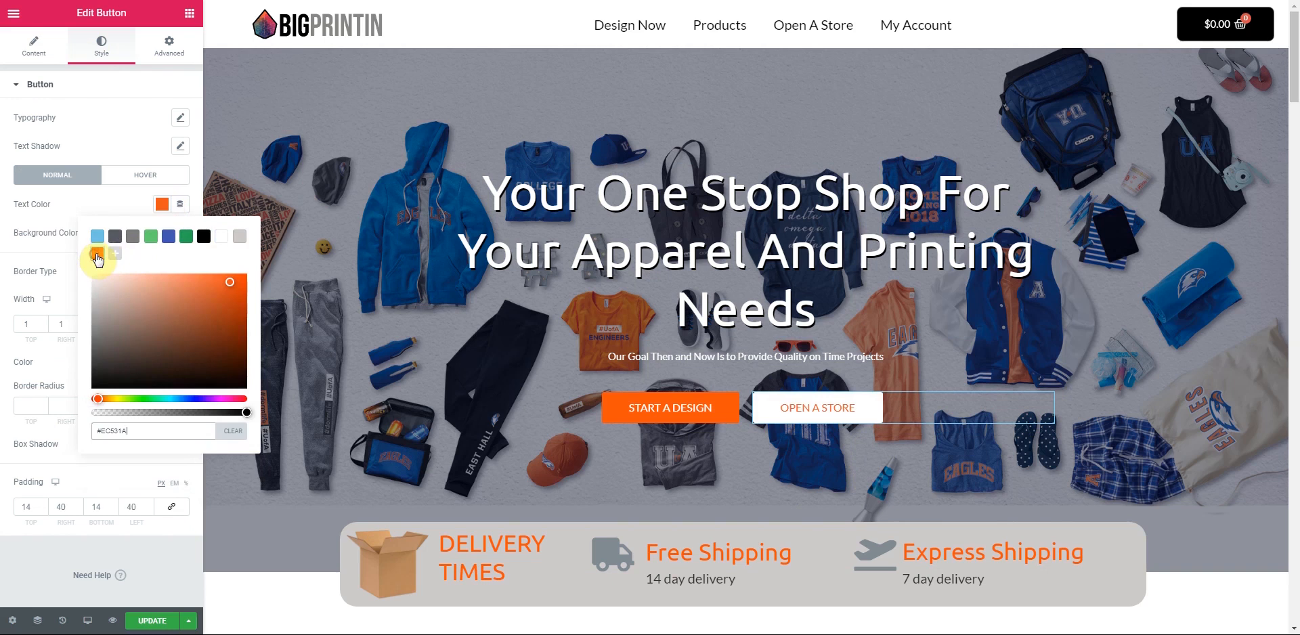
pyautogui.click(92, 197)
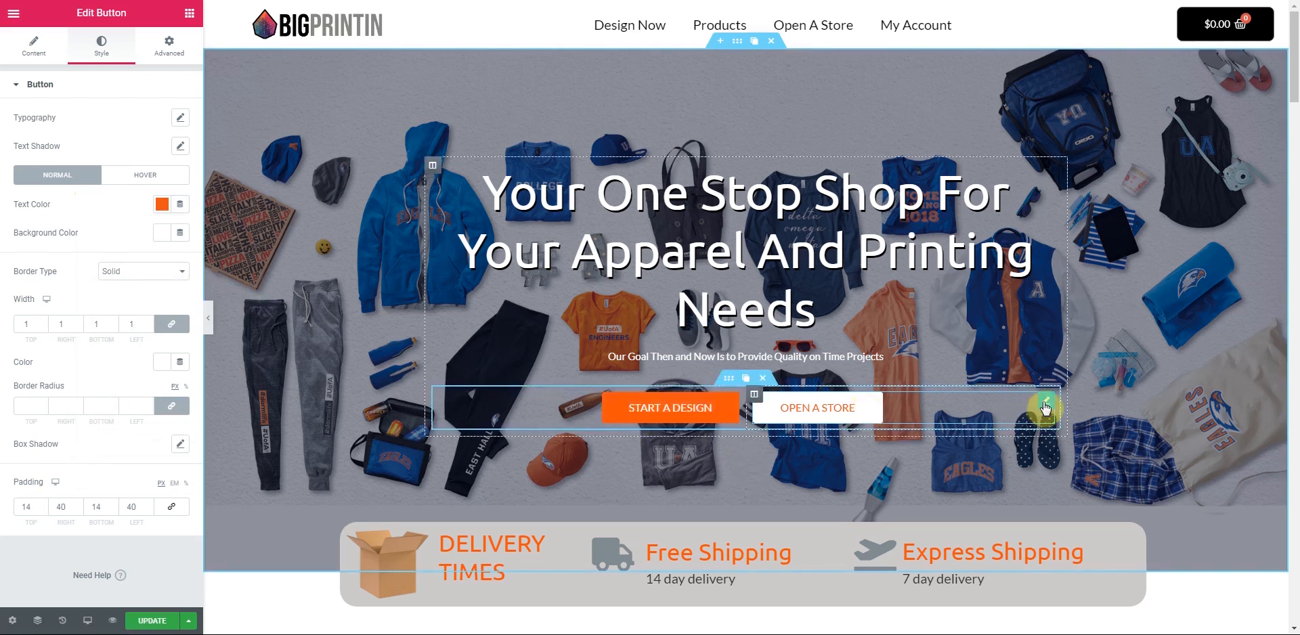
# - Set the OPEN A STORE hover colours to white text on an orange #EC531A background
pyautogui.click(139, 175)
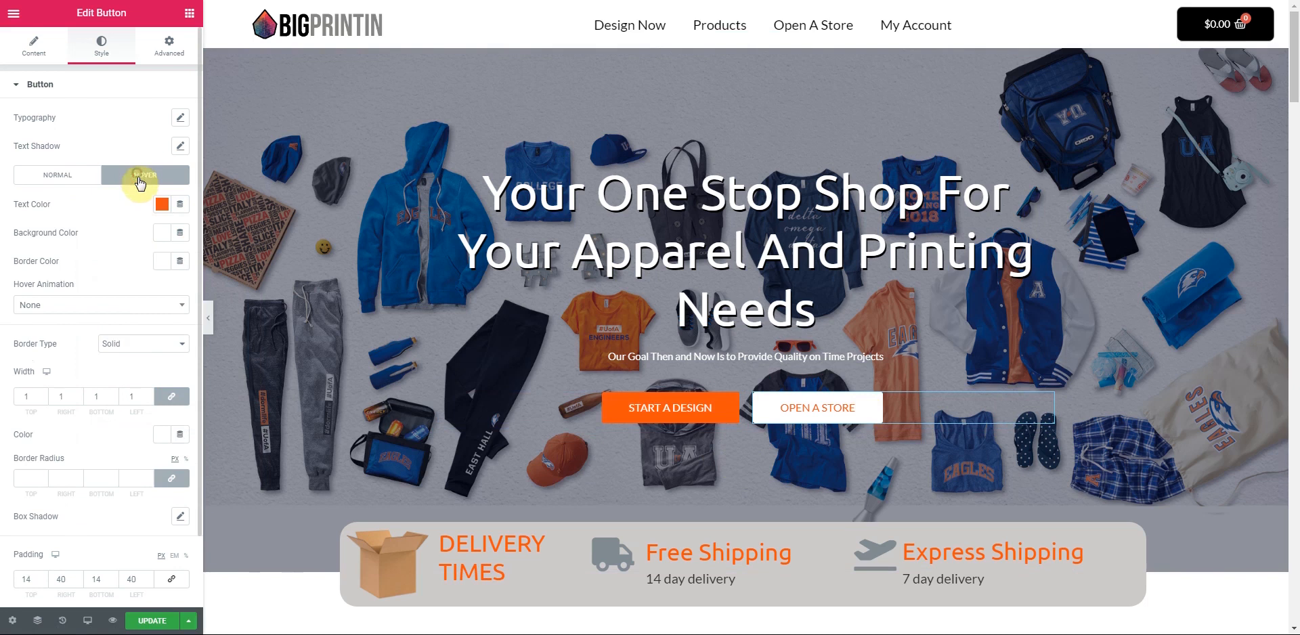
pyautogui.click(161, 204)
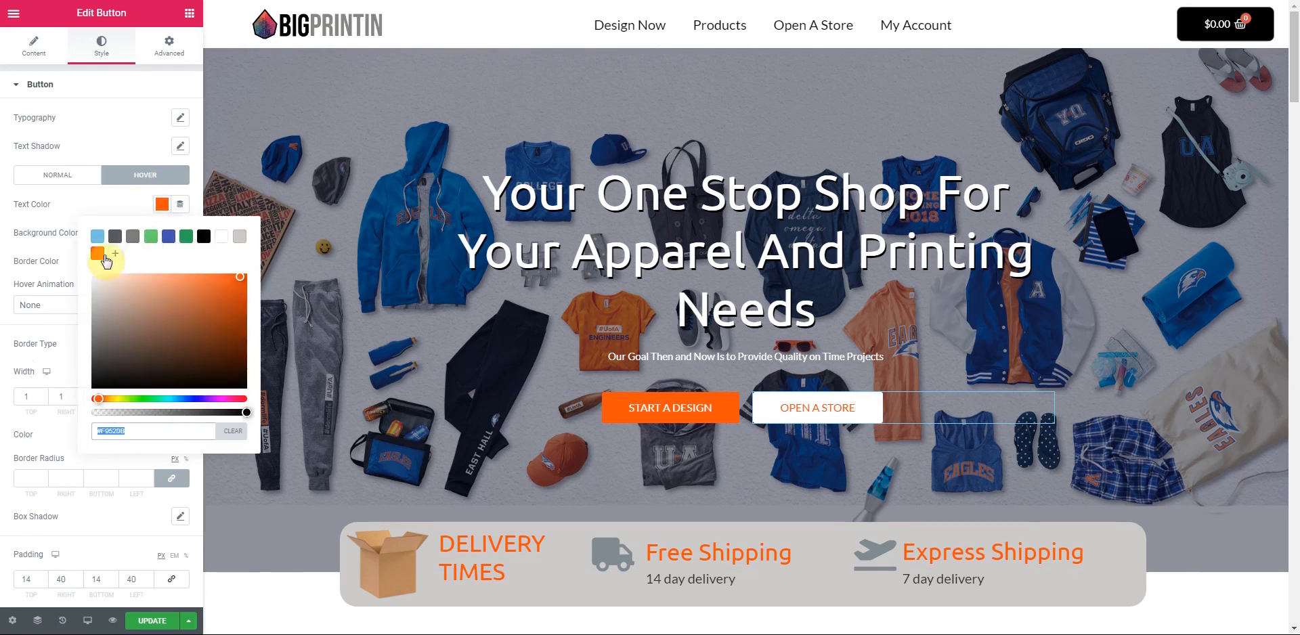
pyautogui.click(222, 235)
pyautogui.click(96, 202)
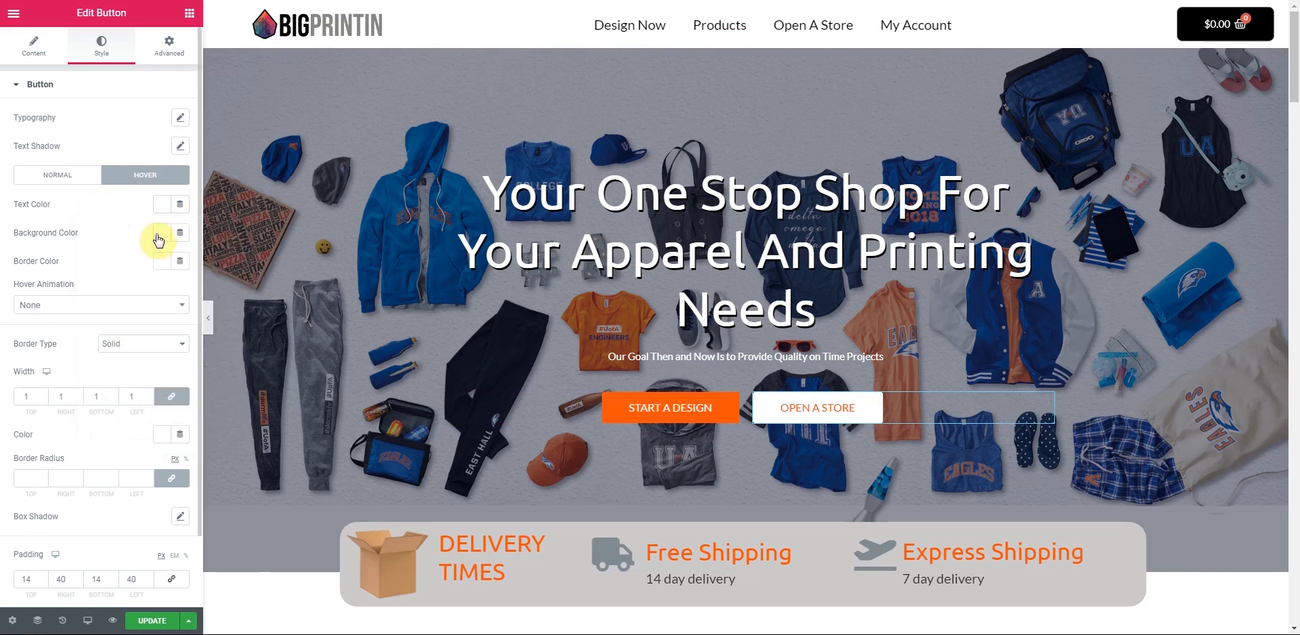
pyautogui.click(162, 233)
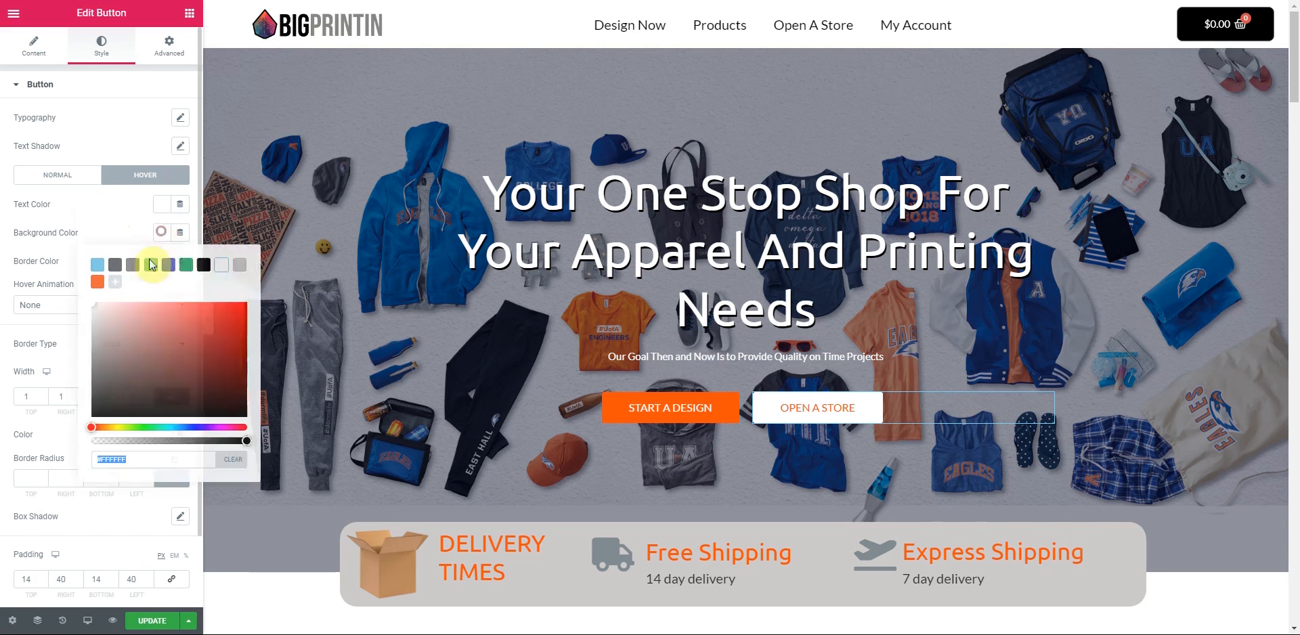
pyautogui.click(98, 283)
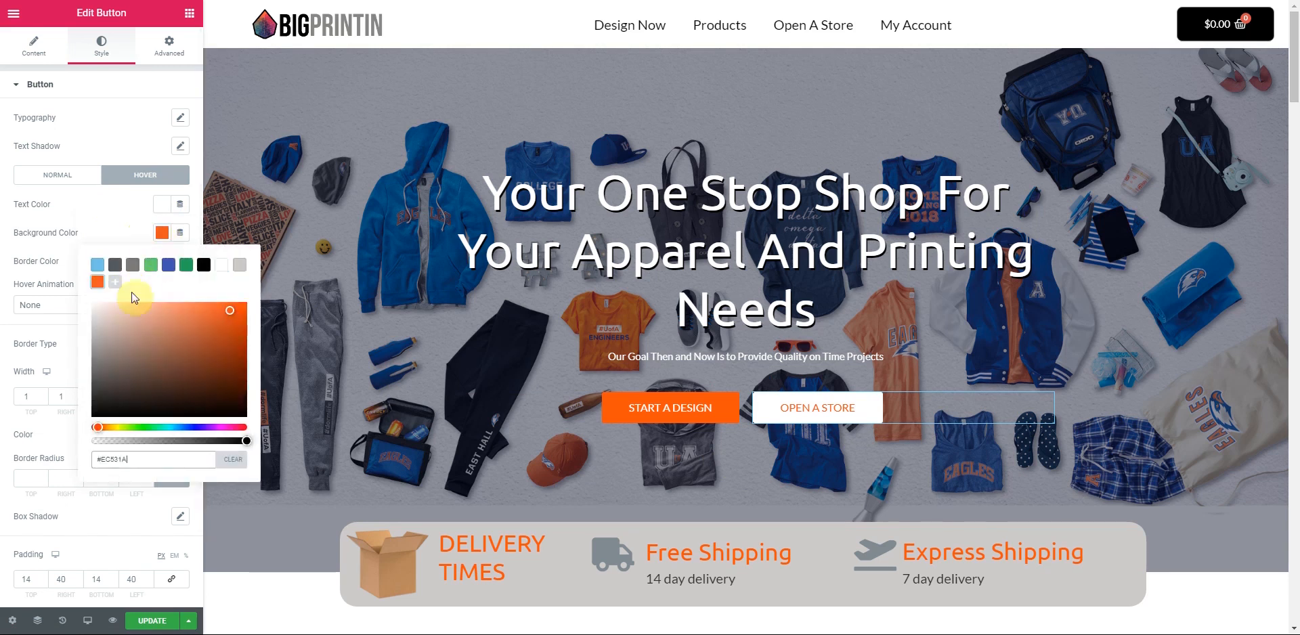
pyautogui.click(814, 419)
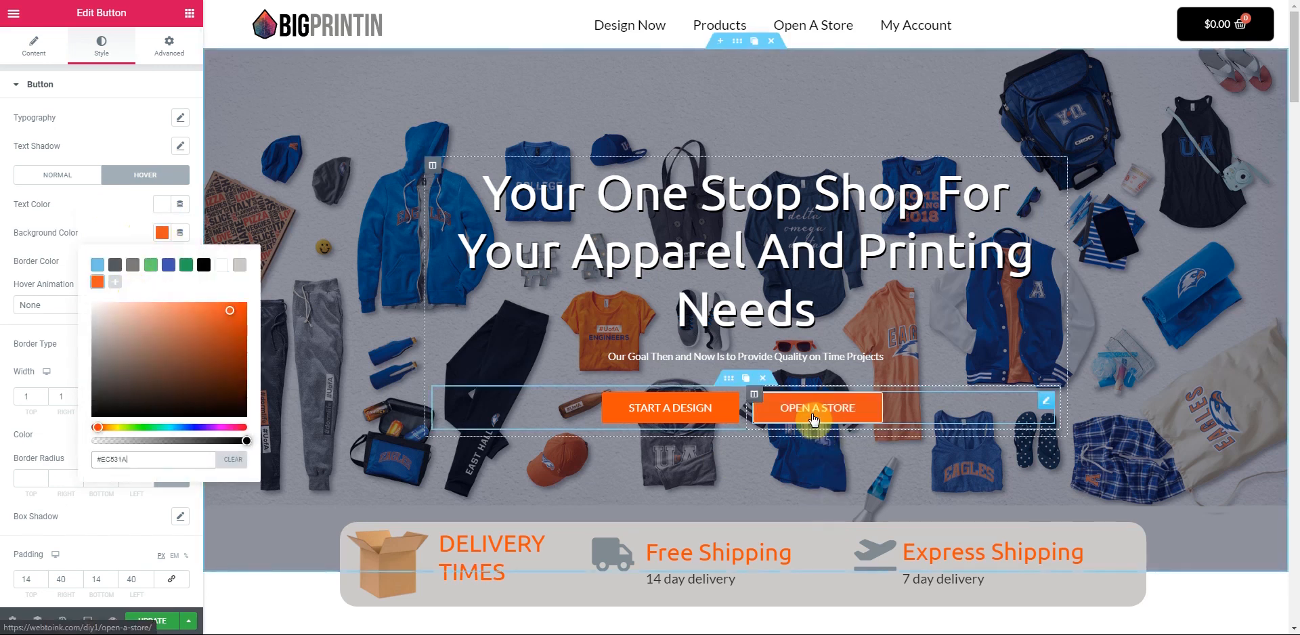
pyautogui.click(318, 320)
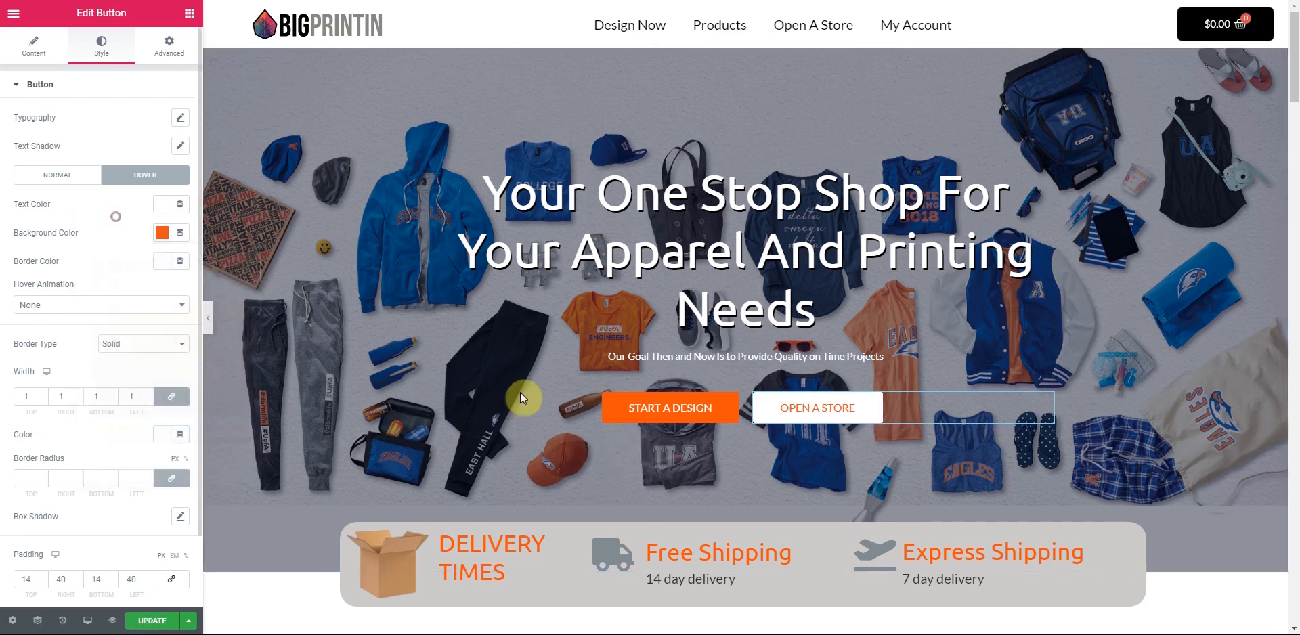
pyautogui.click(731, 405)
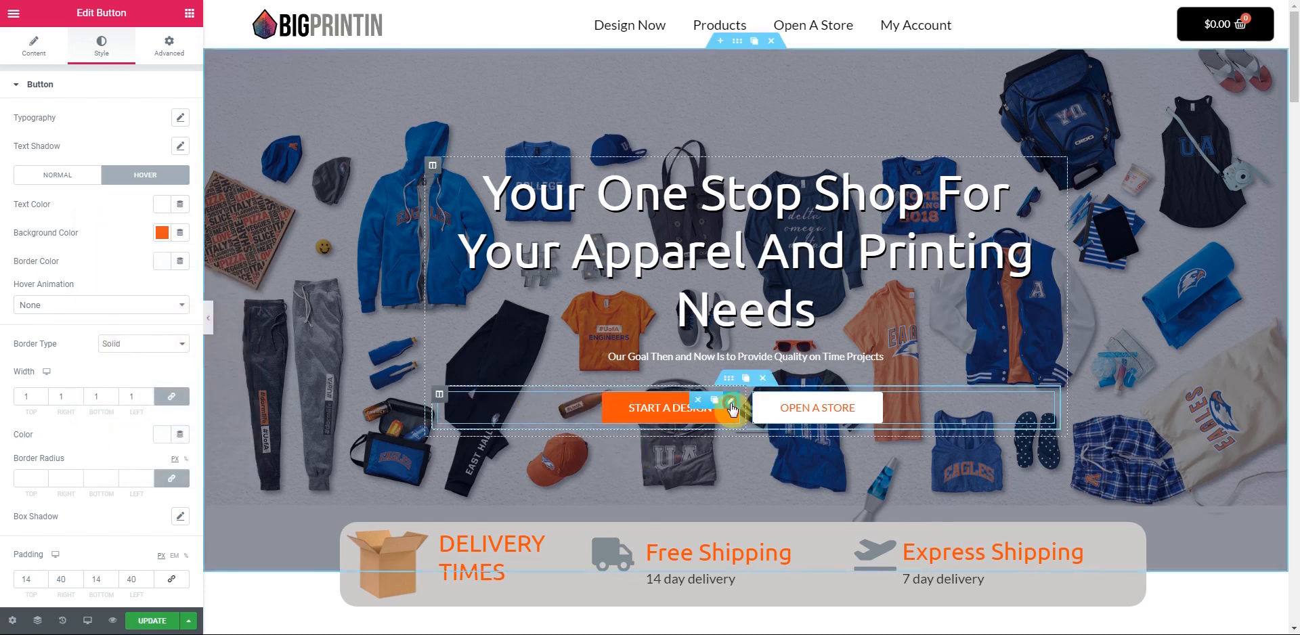
# - Give the START A DESIGN button an orange #EC531A background
pyautogui.click(99, 56)
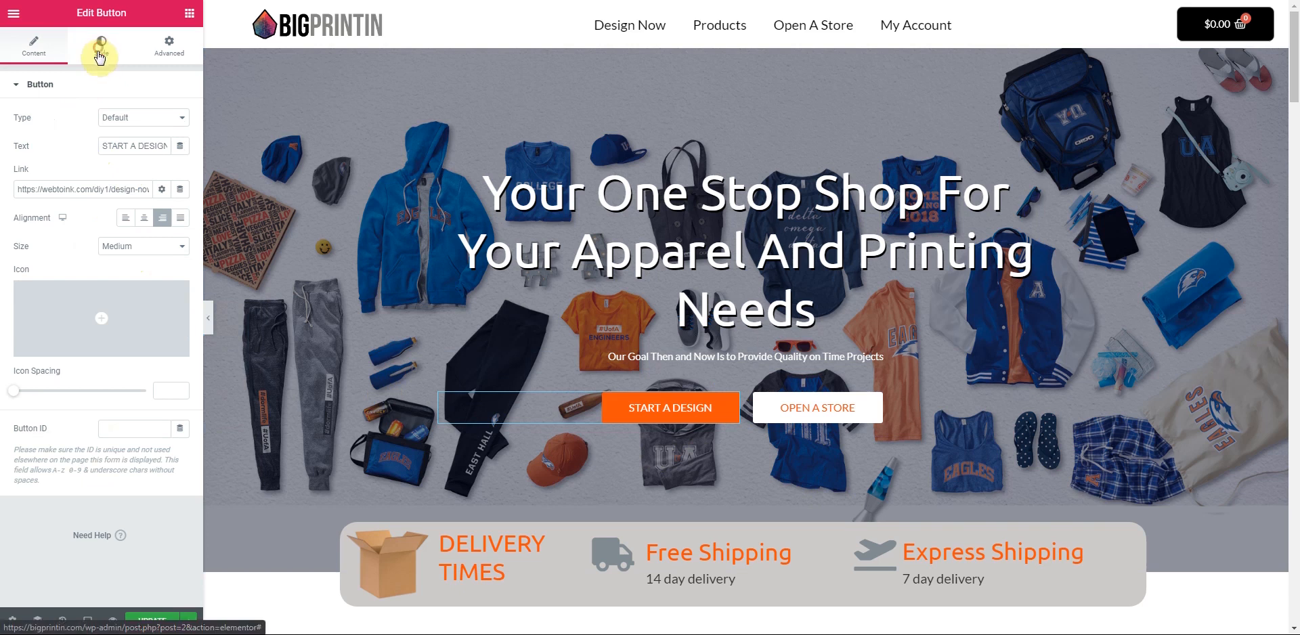
pyautogui.click(131, 177)
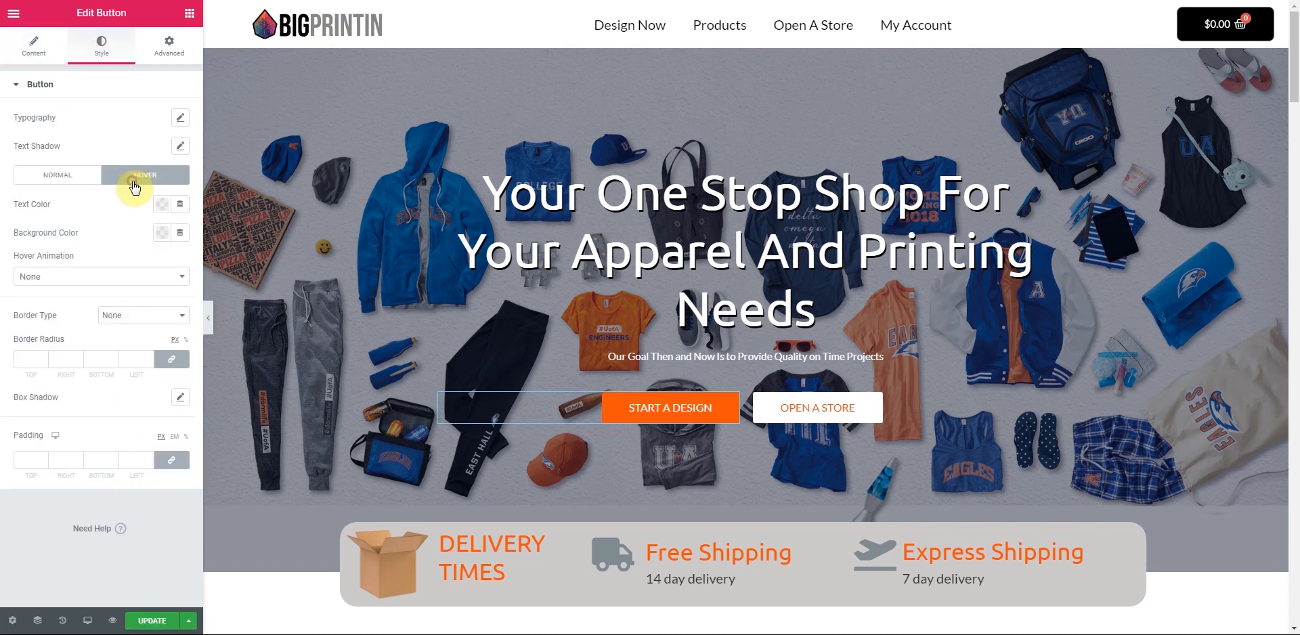
pyautogui.click(72, 177)
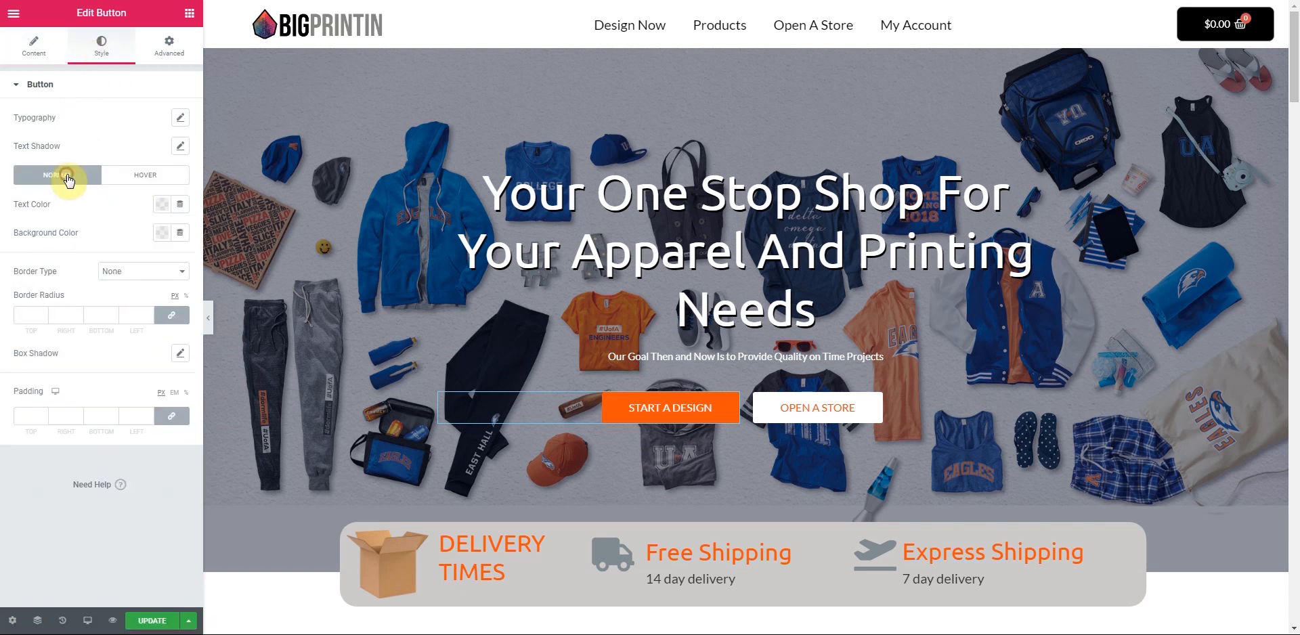
pyautogui.click(163, 211)
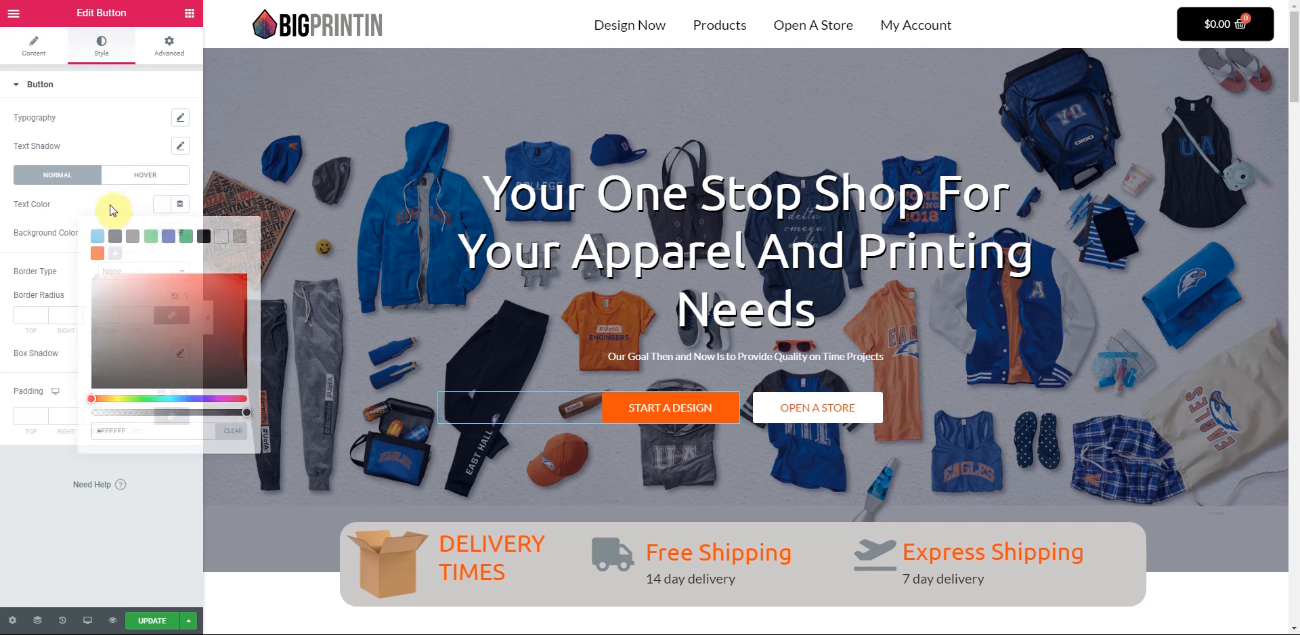
pyautogui.click(161, 232)
pyautogui.click(98, 282)
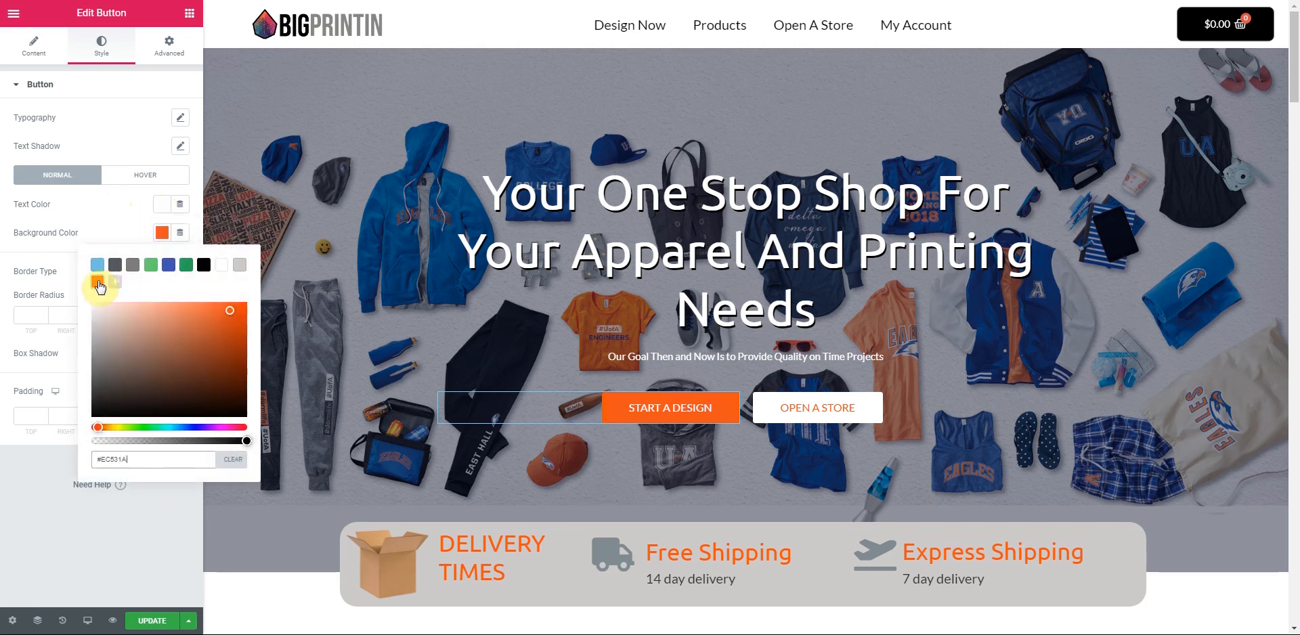
pyautogui.click(99, 214)
# - Set the START A DESIGN hover colours to orange #EC531A text on a white background
pyautogui.click(129, 176)
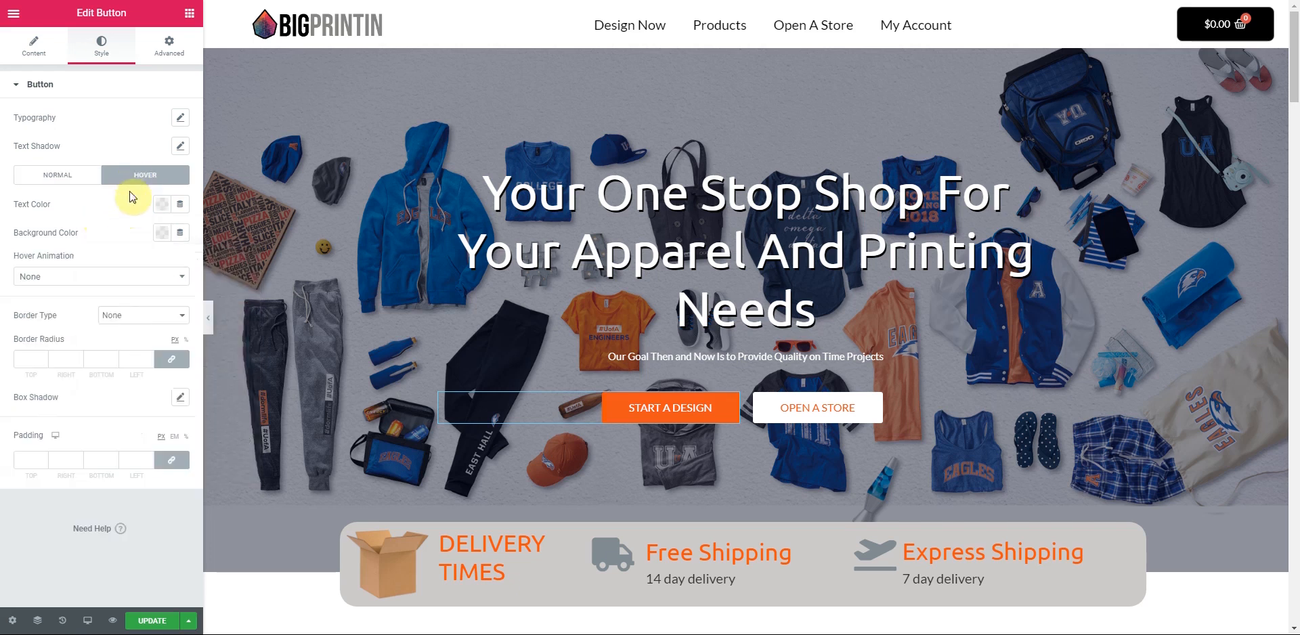
pyautogui.click(160, 209)
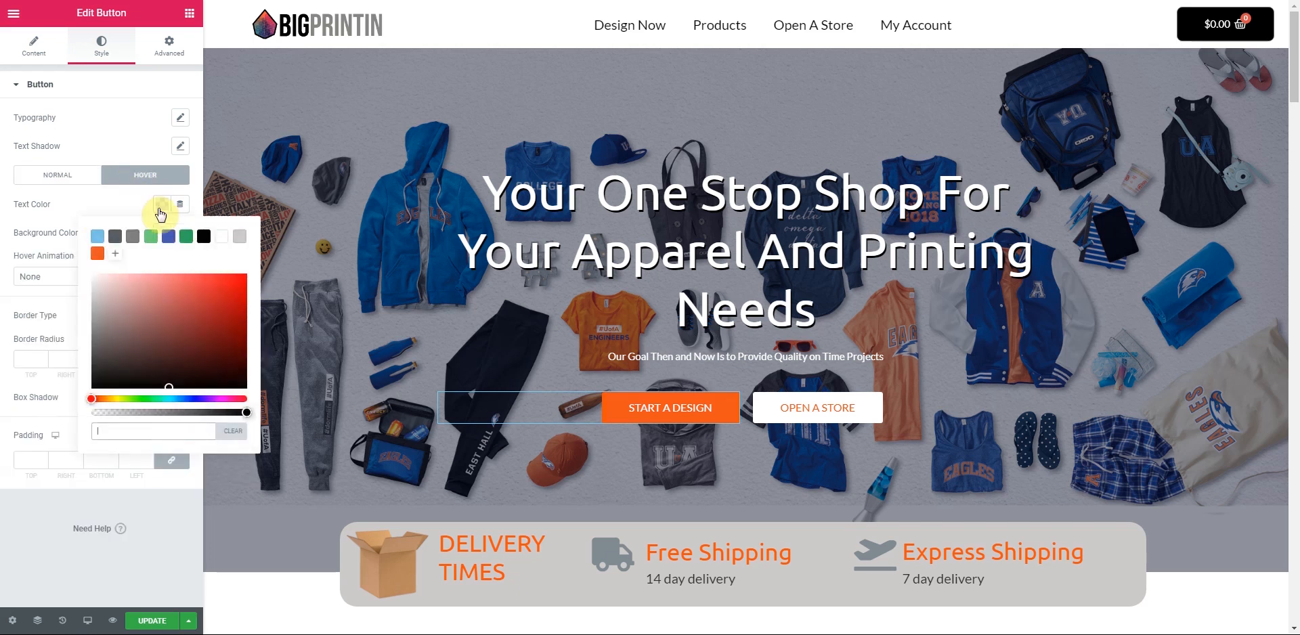
pyautogui.click(97, 253)
pyautogui.click(122, 196)
pyautogui.click(162, 234)
pyautogui.click(222, 267)
pyautogui.click(109, 223)
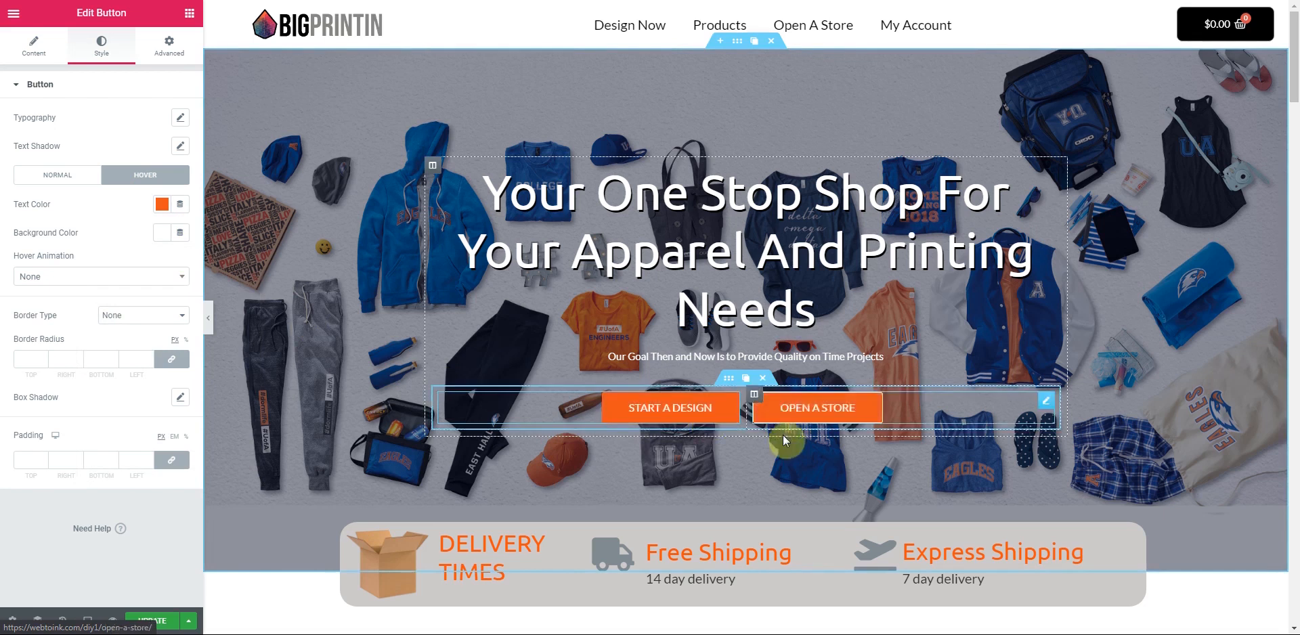
pyautogui.scroll(-1, 627, 464)
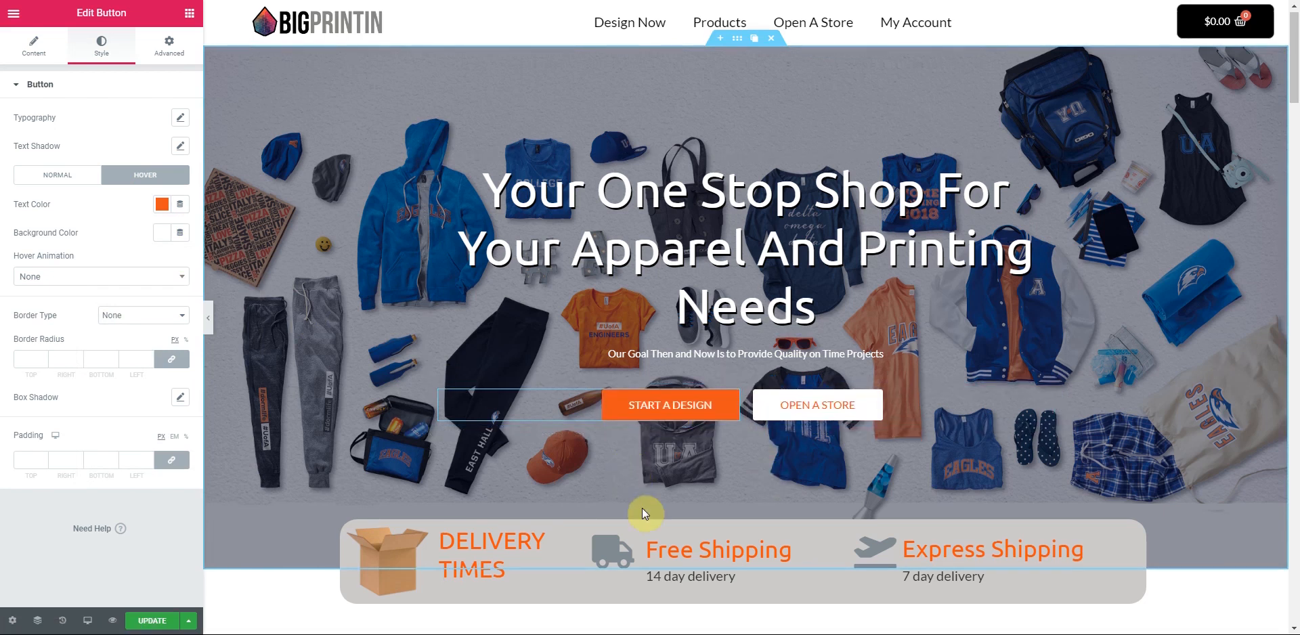
pyautogui.scroll(-2, 1203, 397)
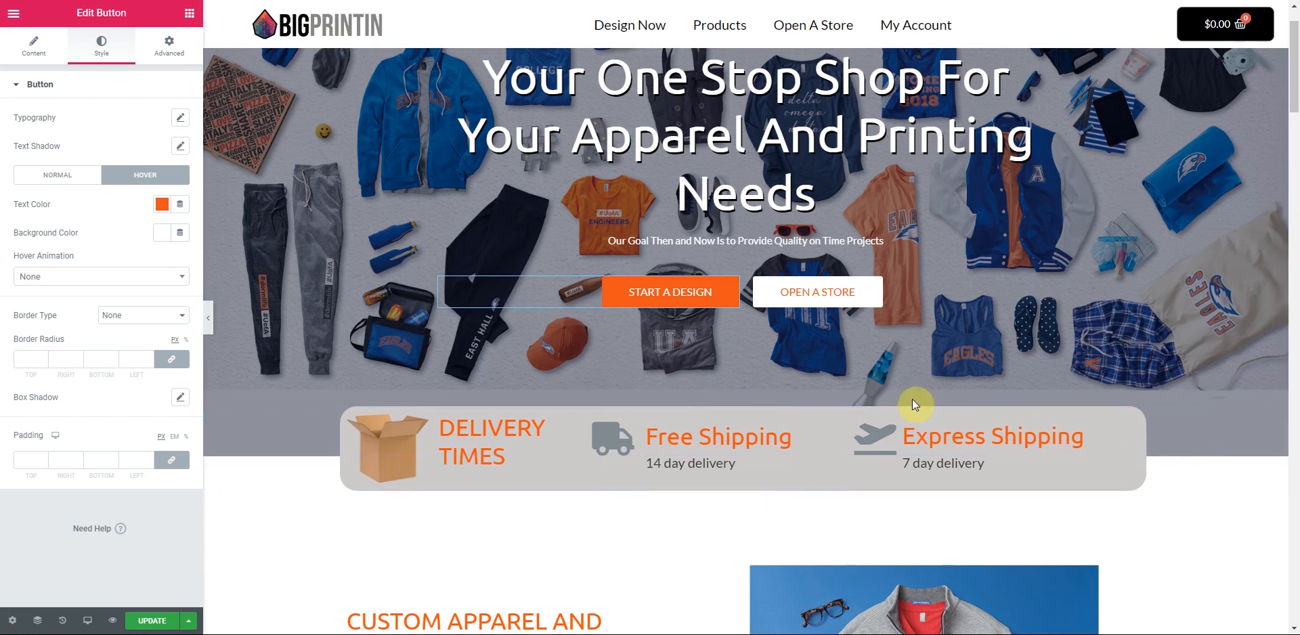
pyautogui.scroll(1, 635, 445)
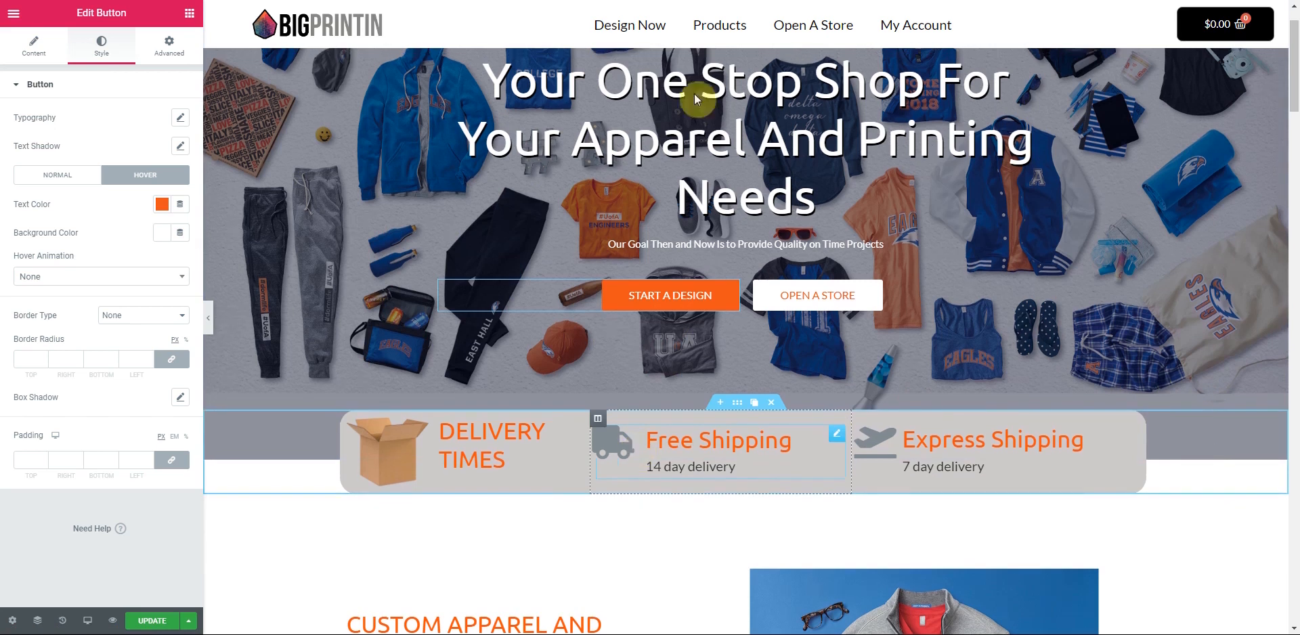
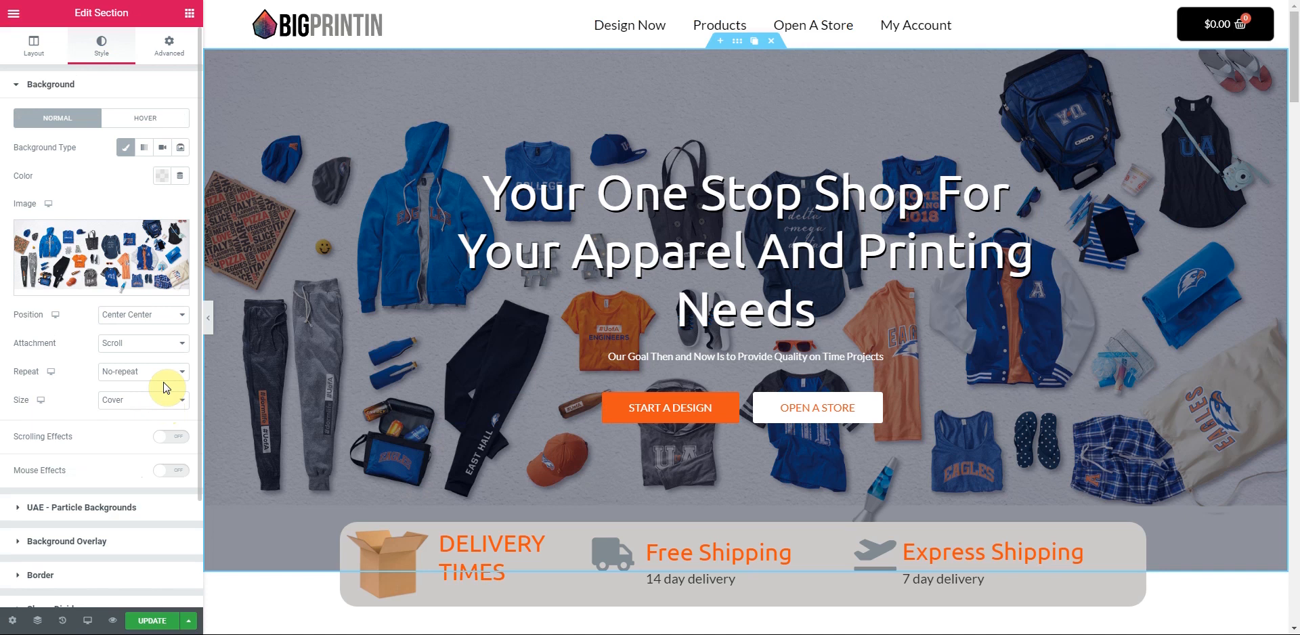
# - Set the hero background position to Top Center, after briefly trying Bottom Center
pyautogui.click(133, 403)
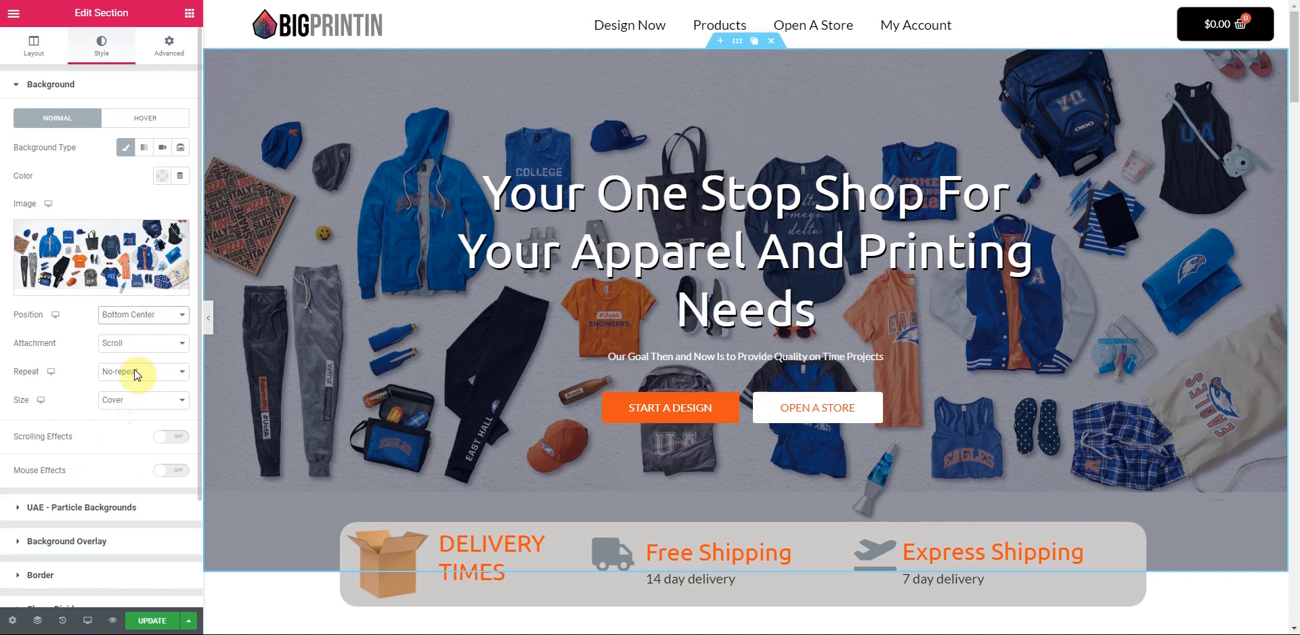
pyautogui.click(135, 371)
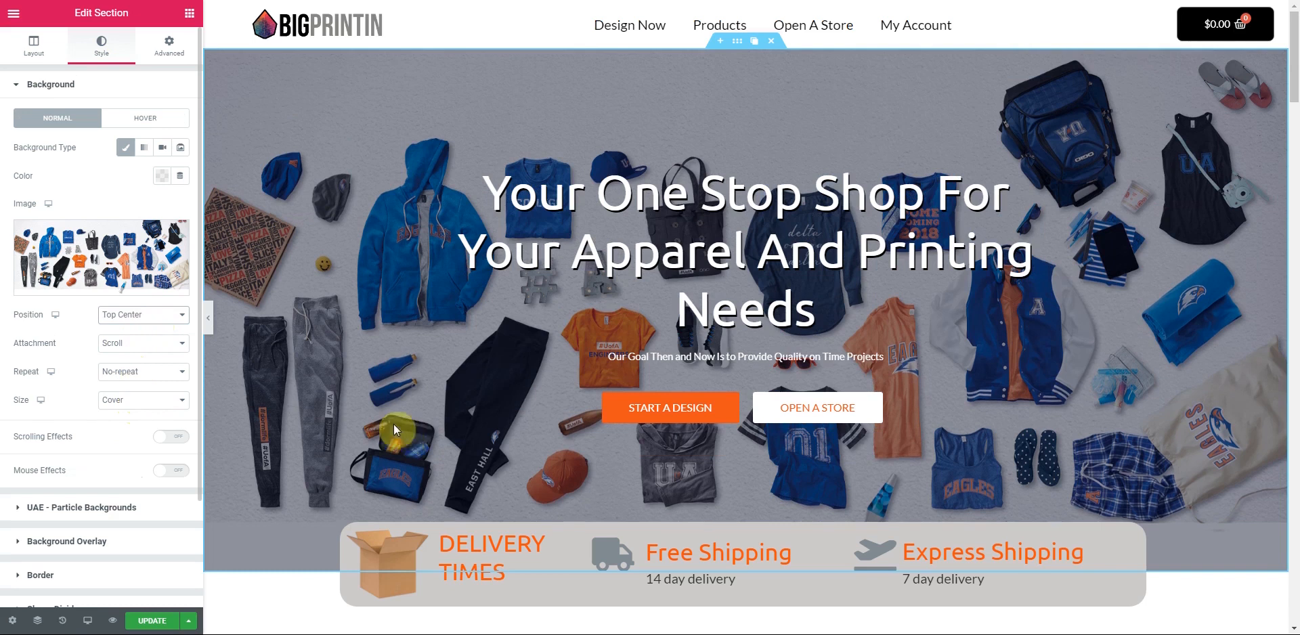
pyautogui.scroll(-3, 285, 384)
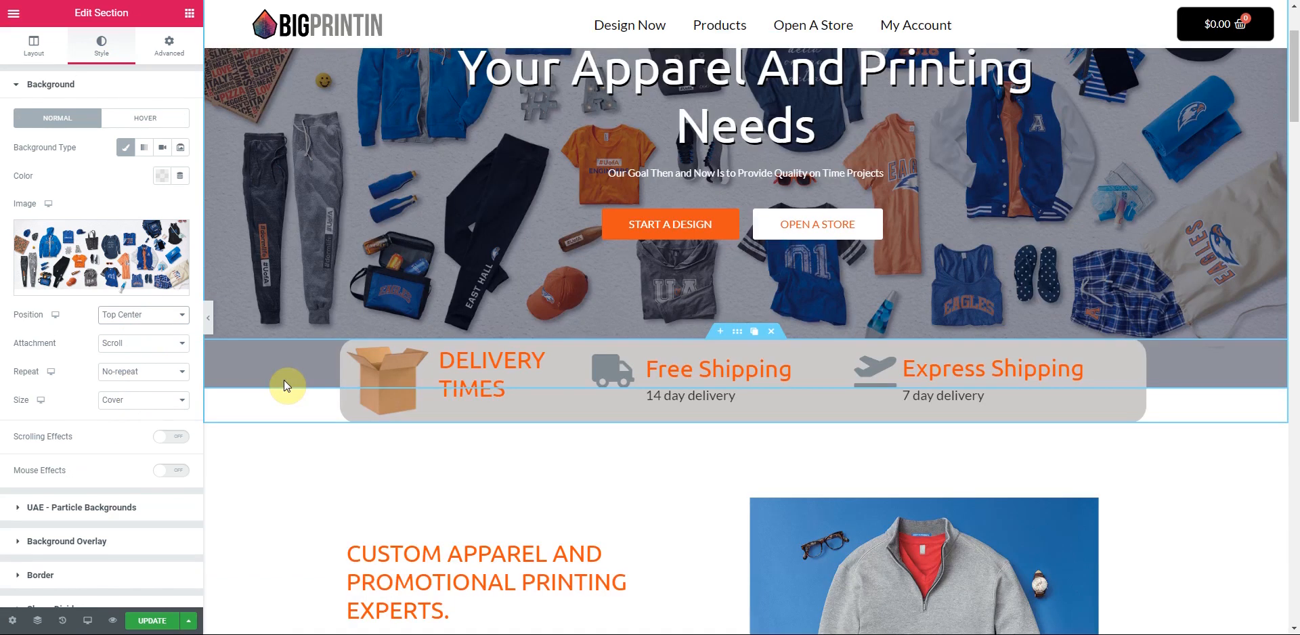
pyautogui.scroll(3, 288, 381)
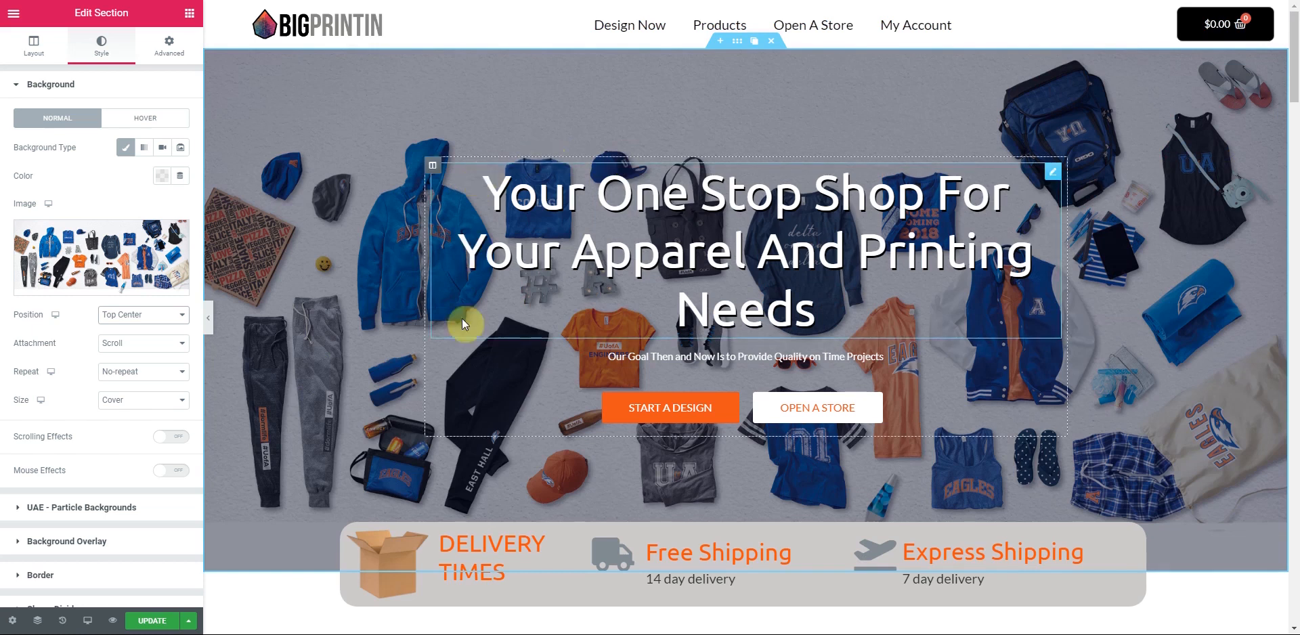
# - Select the Delivery Times section below the hero for editing
pyautogui.scroll(-1, 659, 327)
pyautogui.scroll(-3, 731, 339)
pyautogui.click(739, 337)
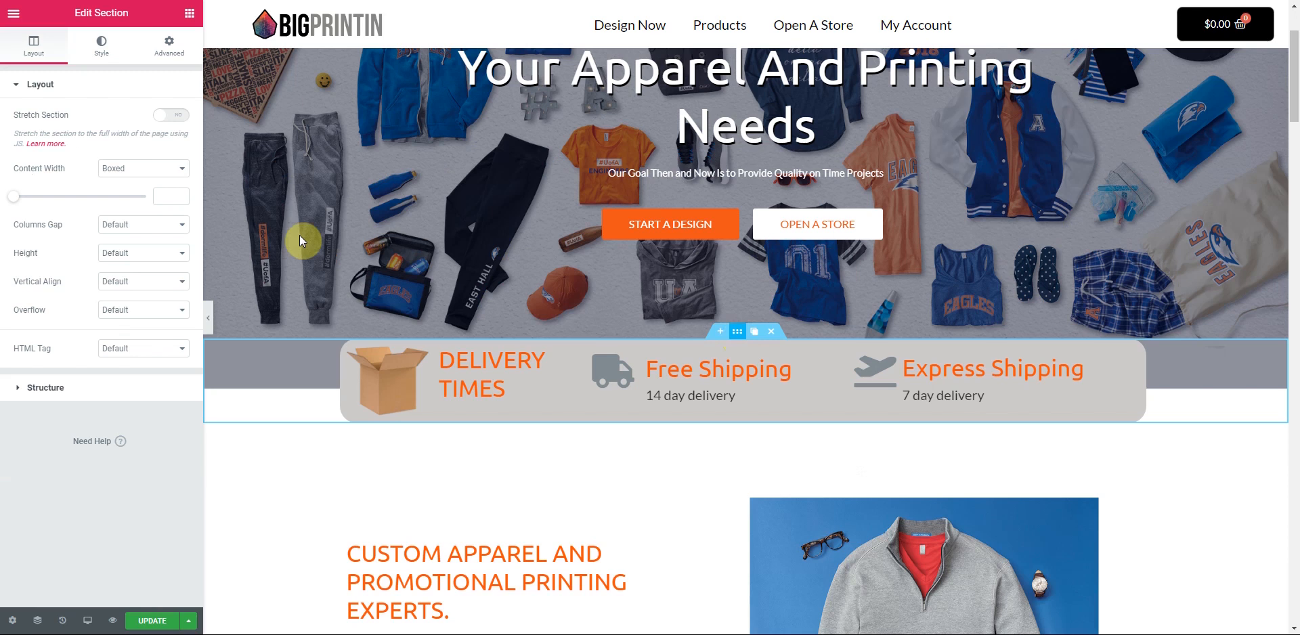
# - Lower the delivery section's top margin from -74 toward -179, then set it to 0
pyautogui.click(43, 146)
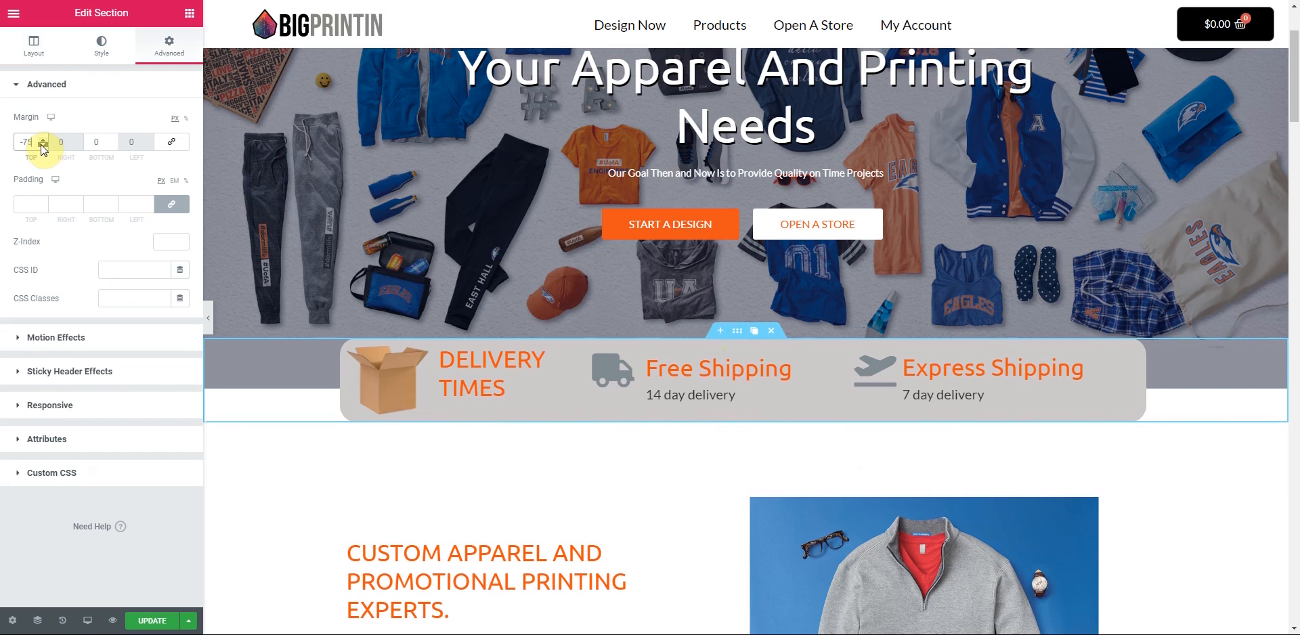
pyautogui.click(43, 146)
pyautogui.click(43, 148)
pyautogui.click(43, 146)
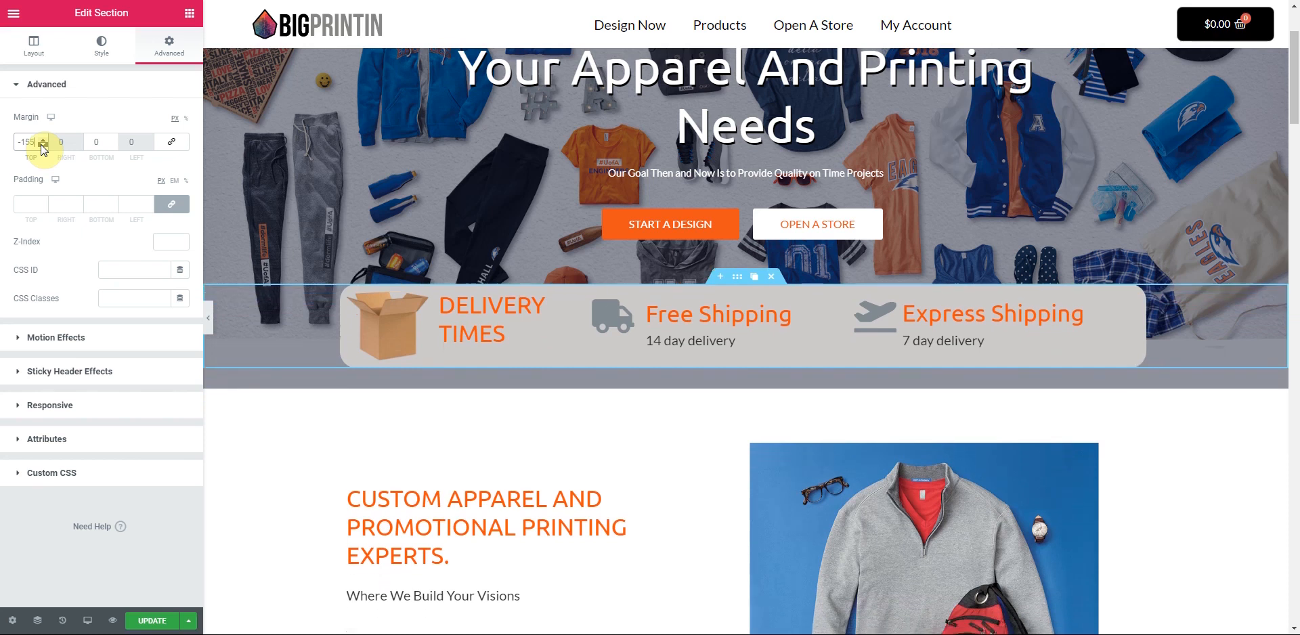
pyautogui.click(42, 145)
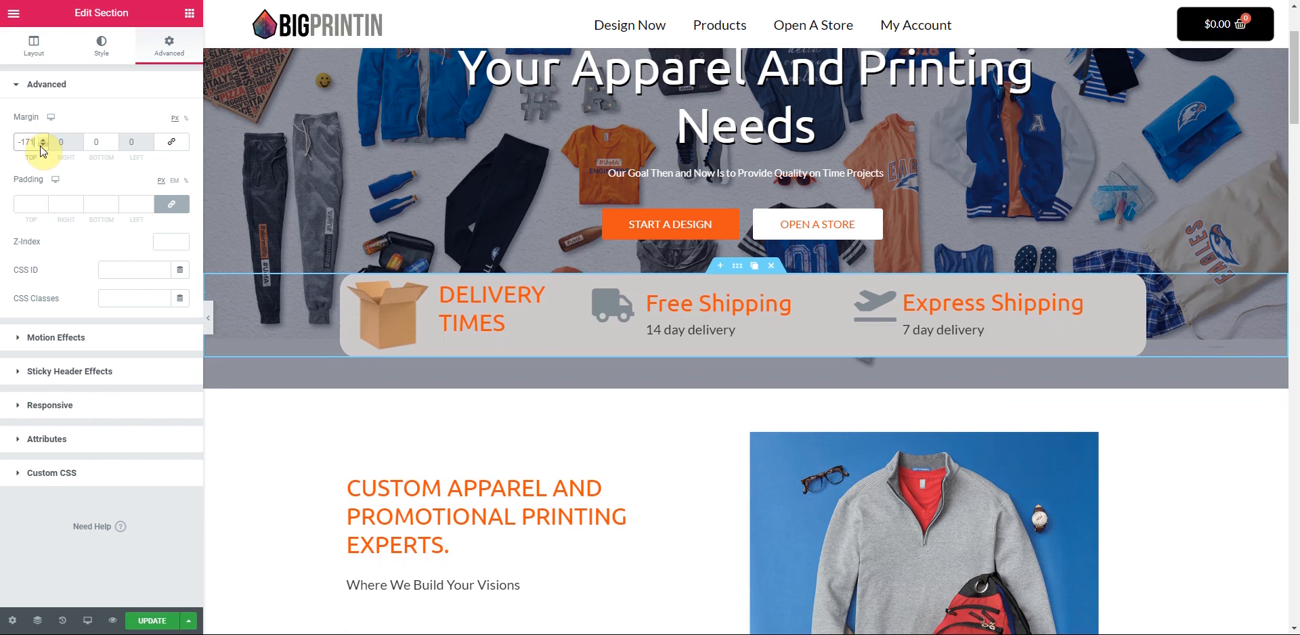
pyautogui.moveTo(39, 146); pyautogui.dragTo(11, 143)
pyautogui.write('0')
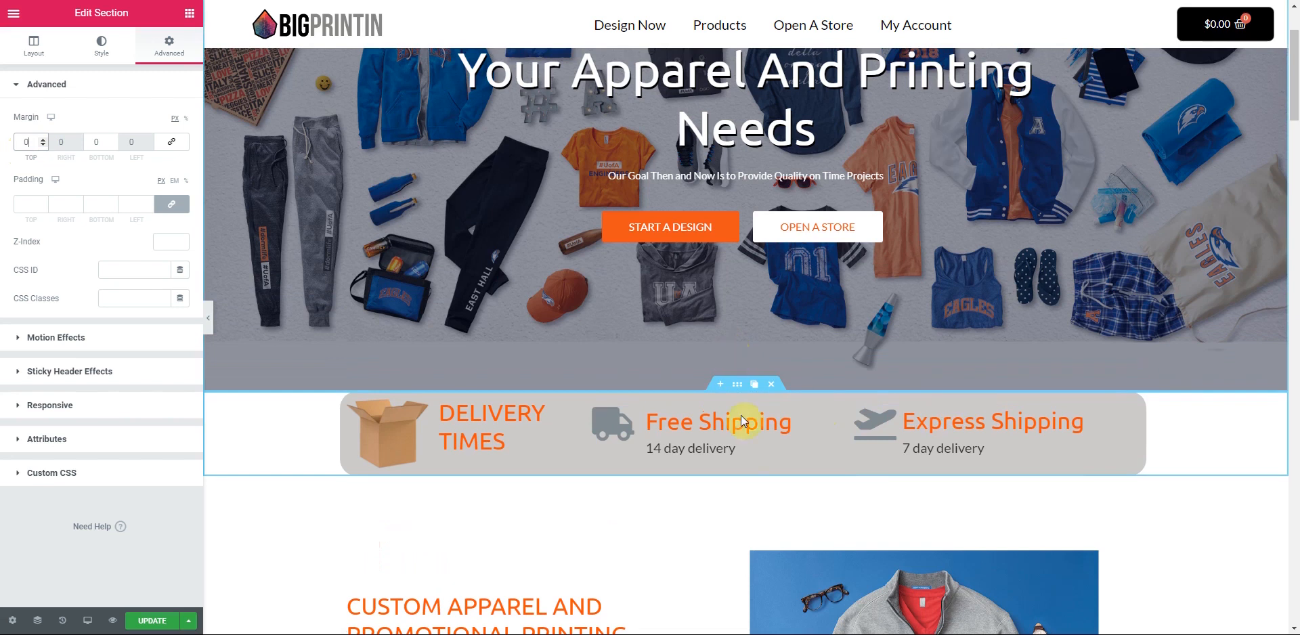
pyautogui.scroll(3, 1178, 542)
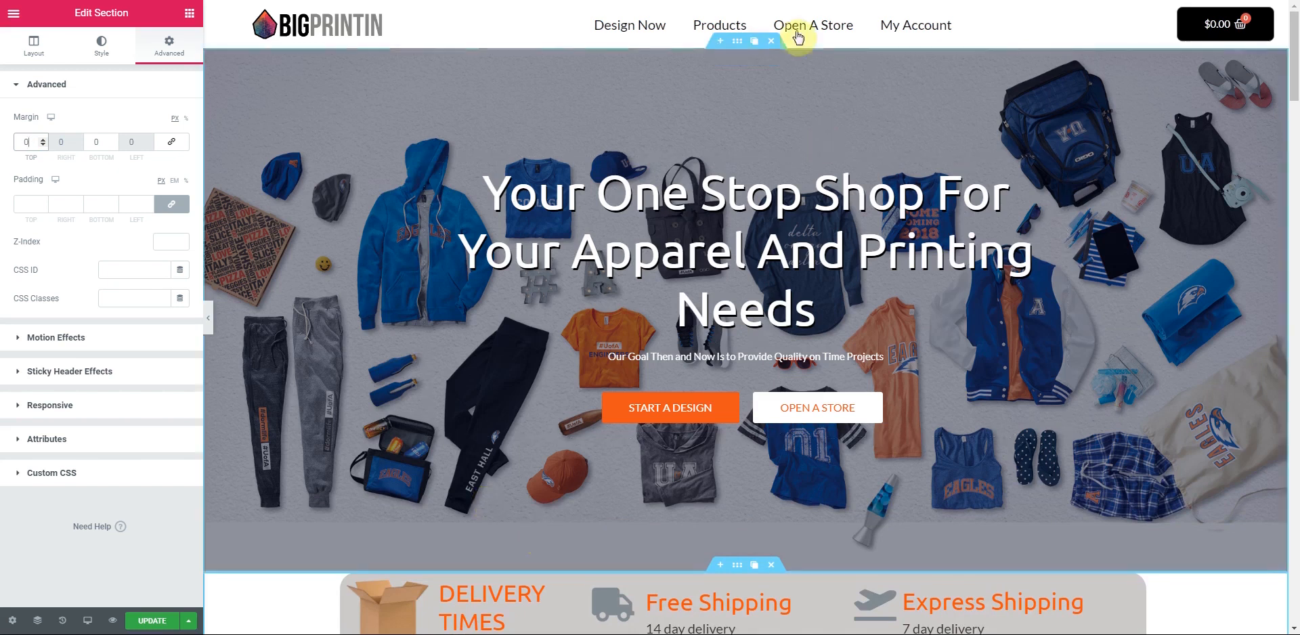
# - Set the hero background to Fixed attachment with Cover size
pyautogui.click(738, 45)
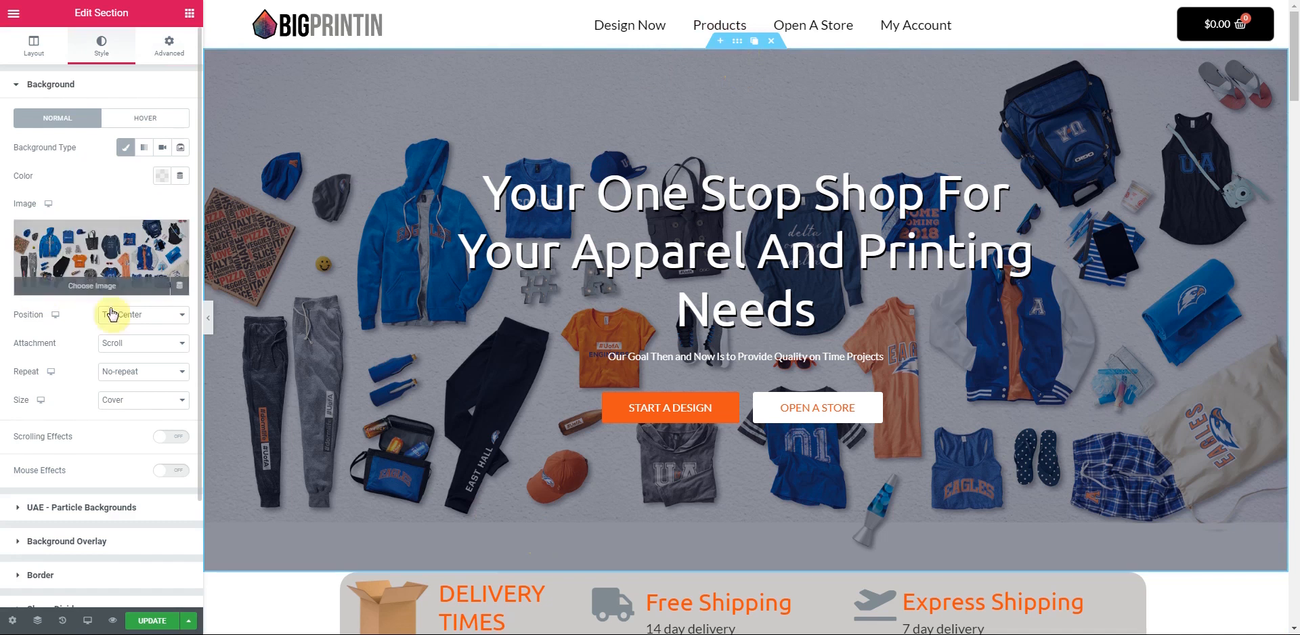
pyautogui.click(170, 352)
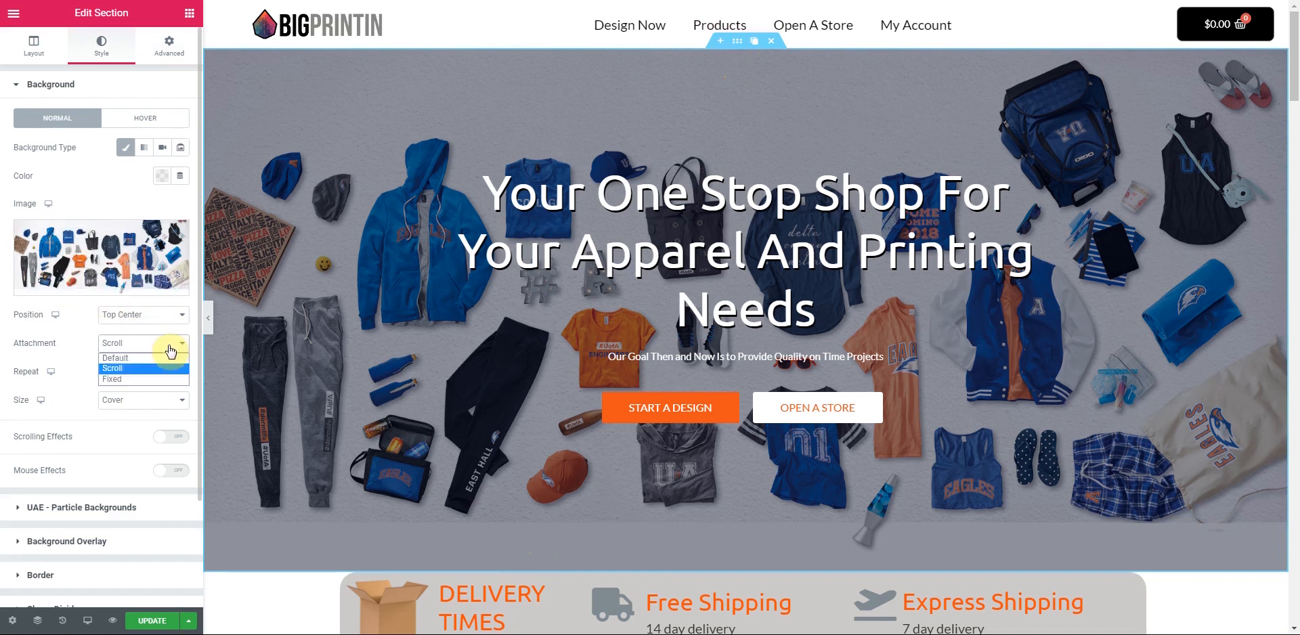
pyautogui.click(144, 378)
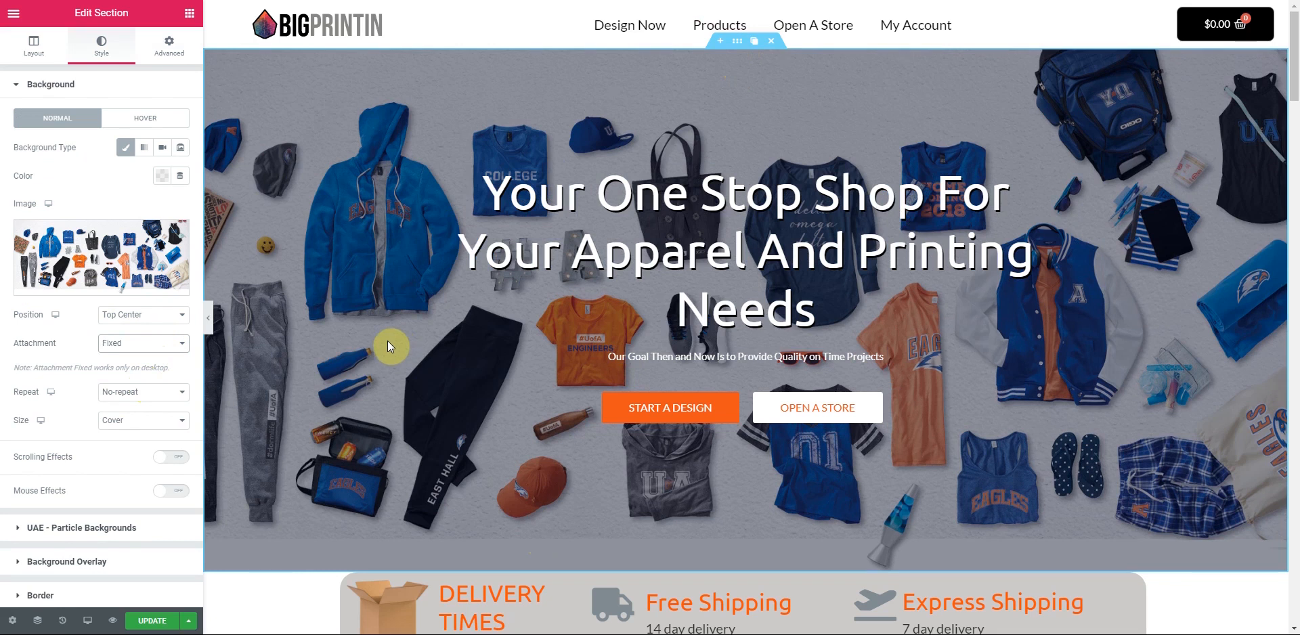
pyautogui.click(143, 420)
pyautogui.click(124, 466)
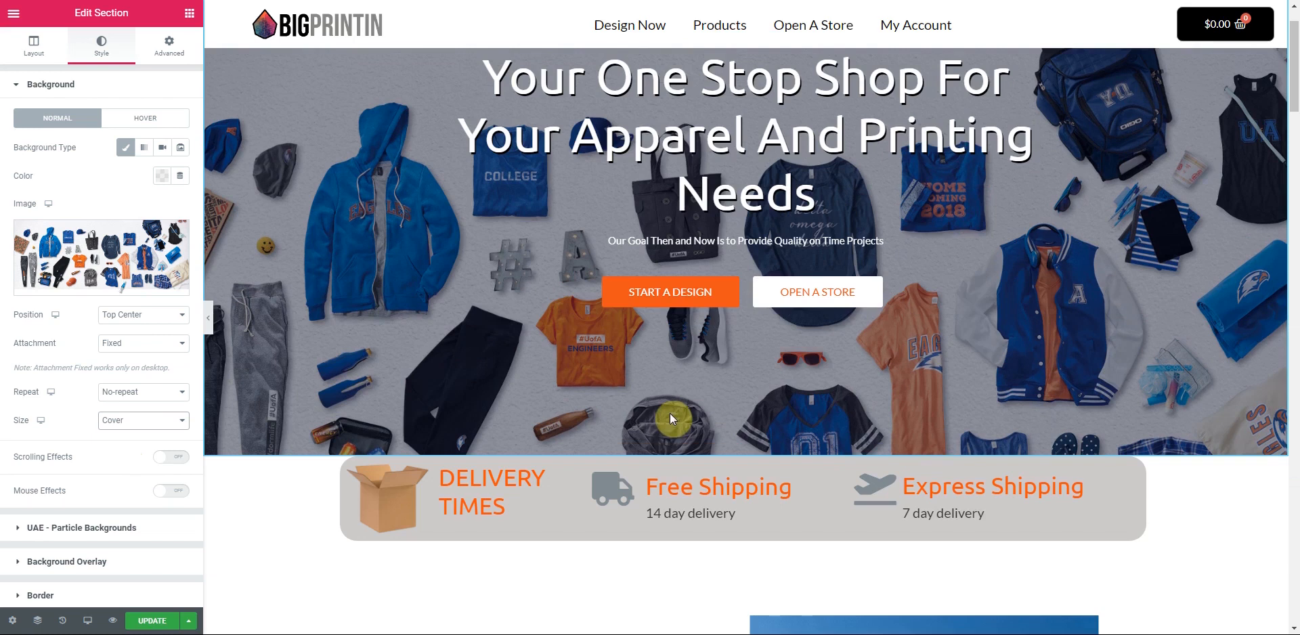
# - Select the delivery section and retype its top margin, trying 075 before clearing it
pyautogui.scroll(2, 669, 413)
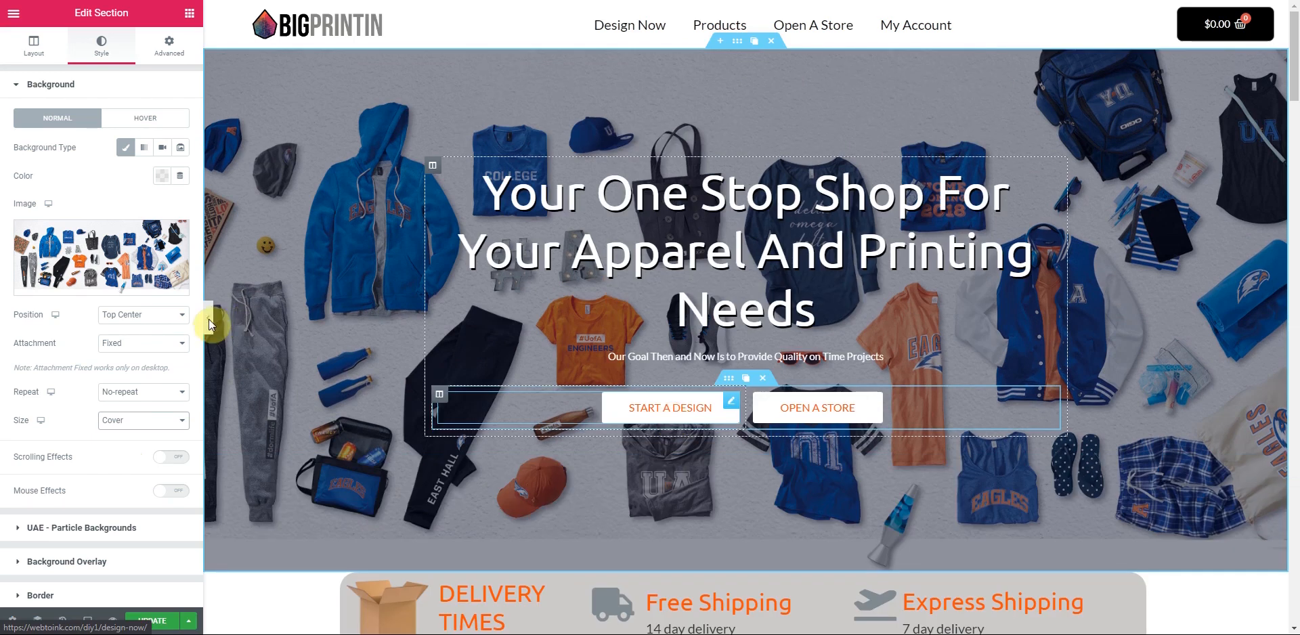
pyautogui.click(209, 318)
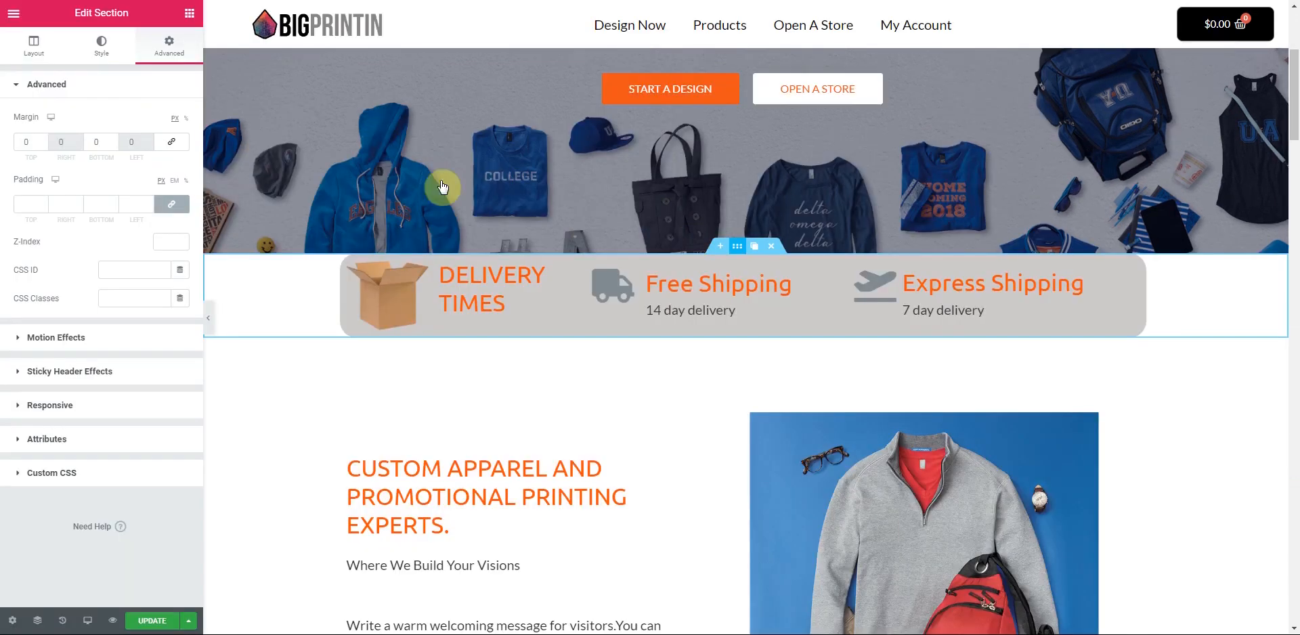
pyautogui.moveTo(31, 142); pyautogui.dragTo(12, 143)
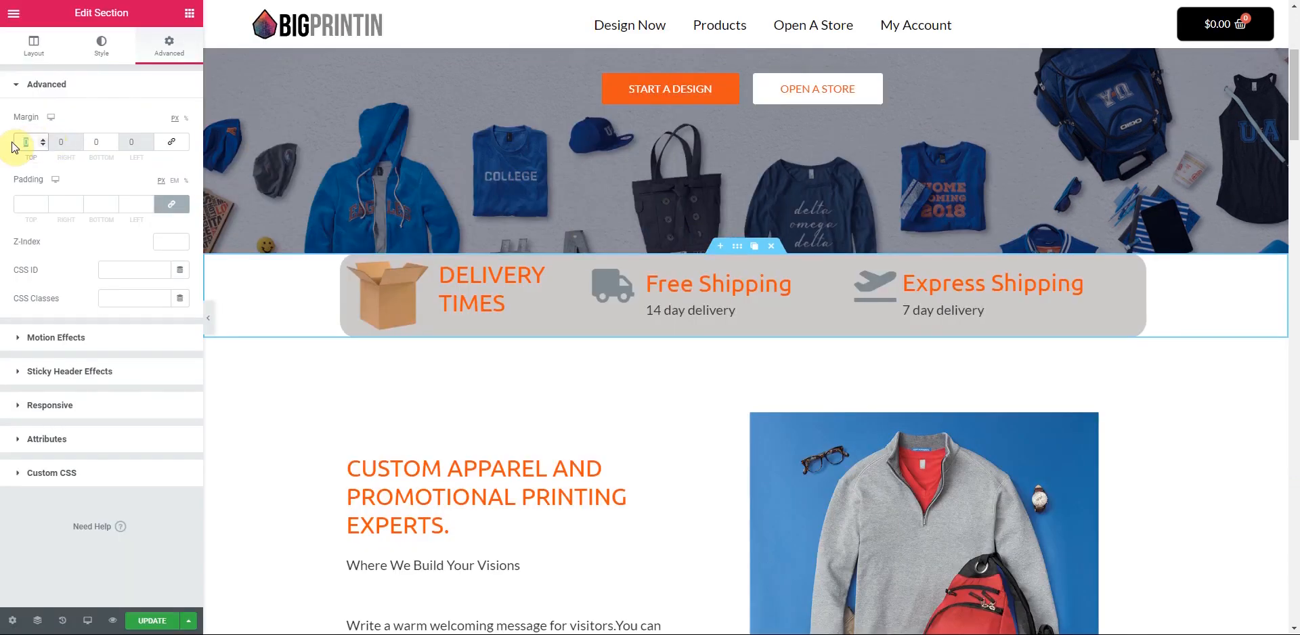
pyautogui.write('075')
pyautogui.moveTo(31, 142); pyautogui.dragTo(5, 143)
pyautogui.write('075')
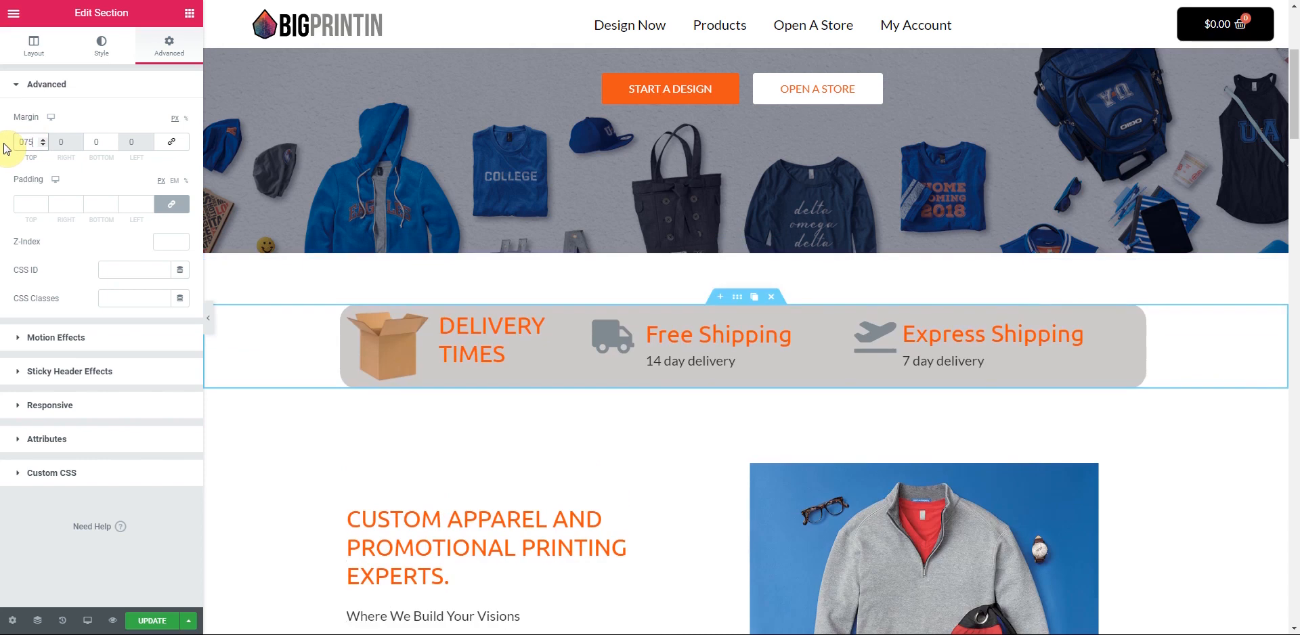
pyautogui.press('BackSpace')
pyautogui.press('BackSpace')
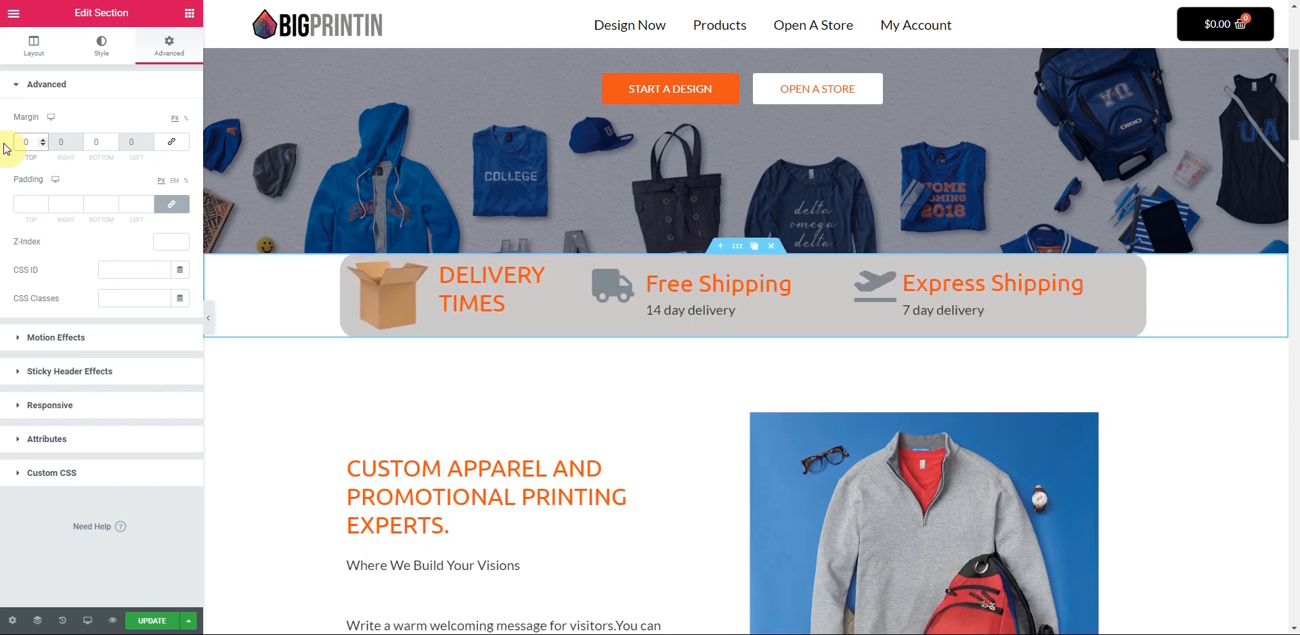
# - Step the delivery section's top margin down to -70 so it overlaps the hero
pyautogui.click(43, 144)
pyautogui.click(43, 145)
pyautogui.click(43, 144)
pyautogui.click(43, 144)
pyautogui.click(43, 144)
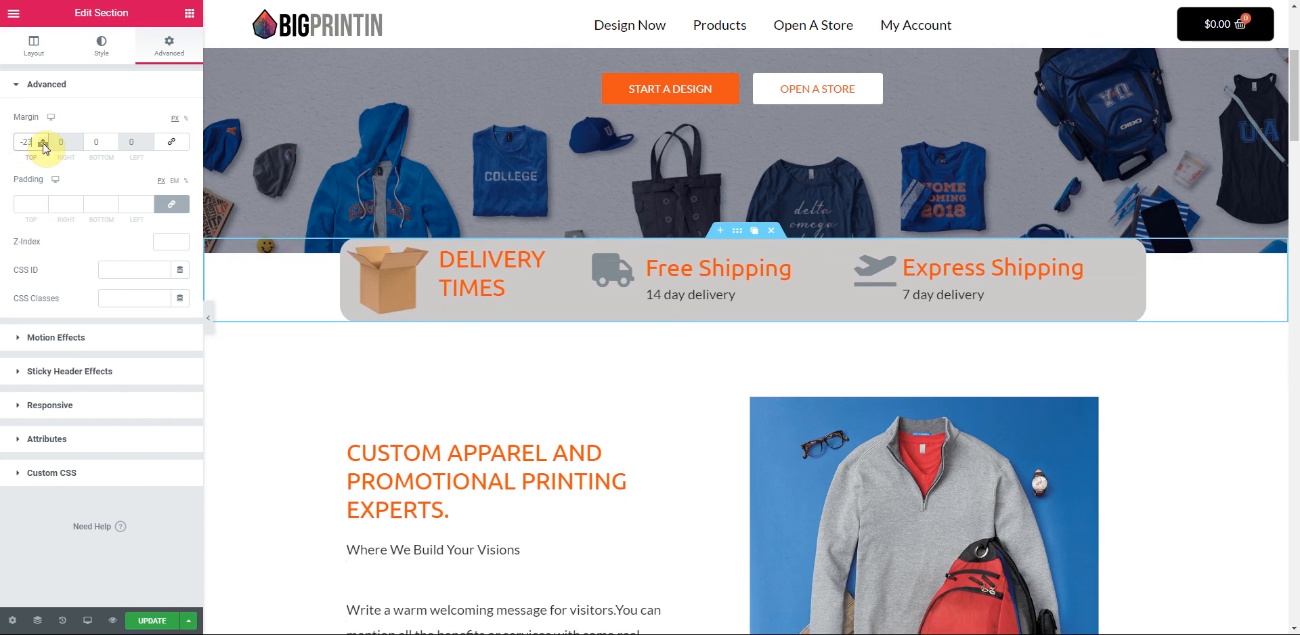
pyautogui.moveTo(42, 144); pyautogui.dragTo(43, 144)
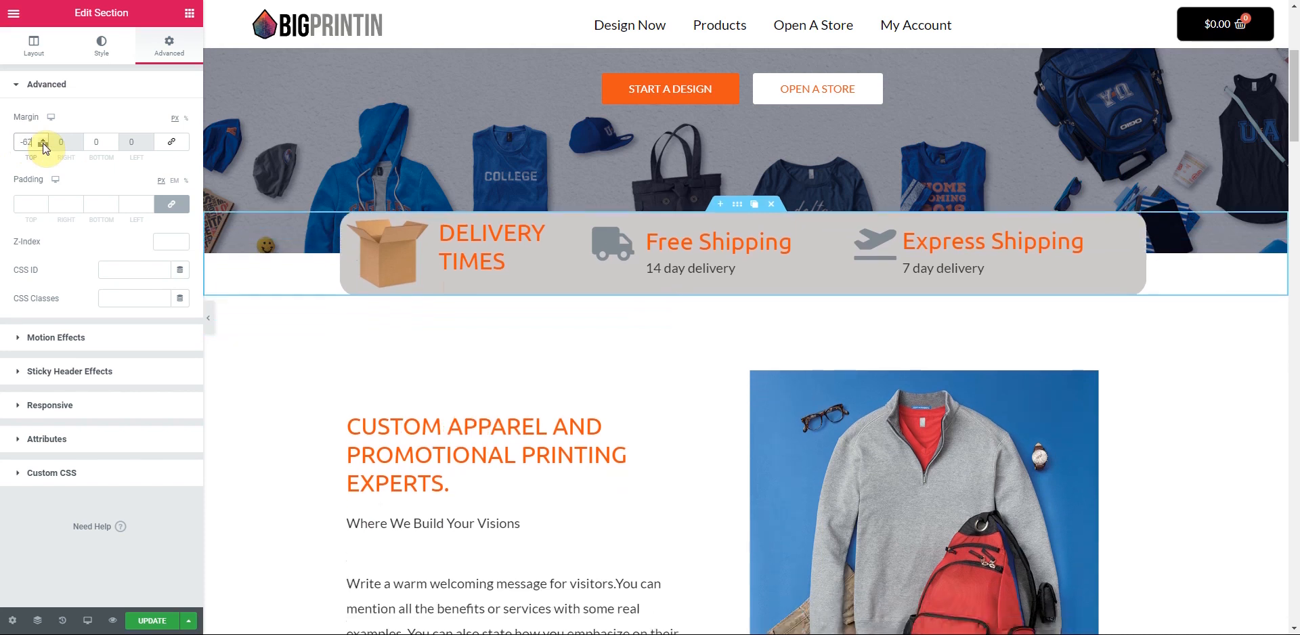
pyautogui.moveTo(42, 144); pyautogui.dragTo(42, 144)
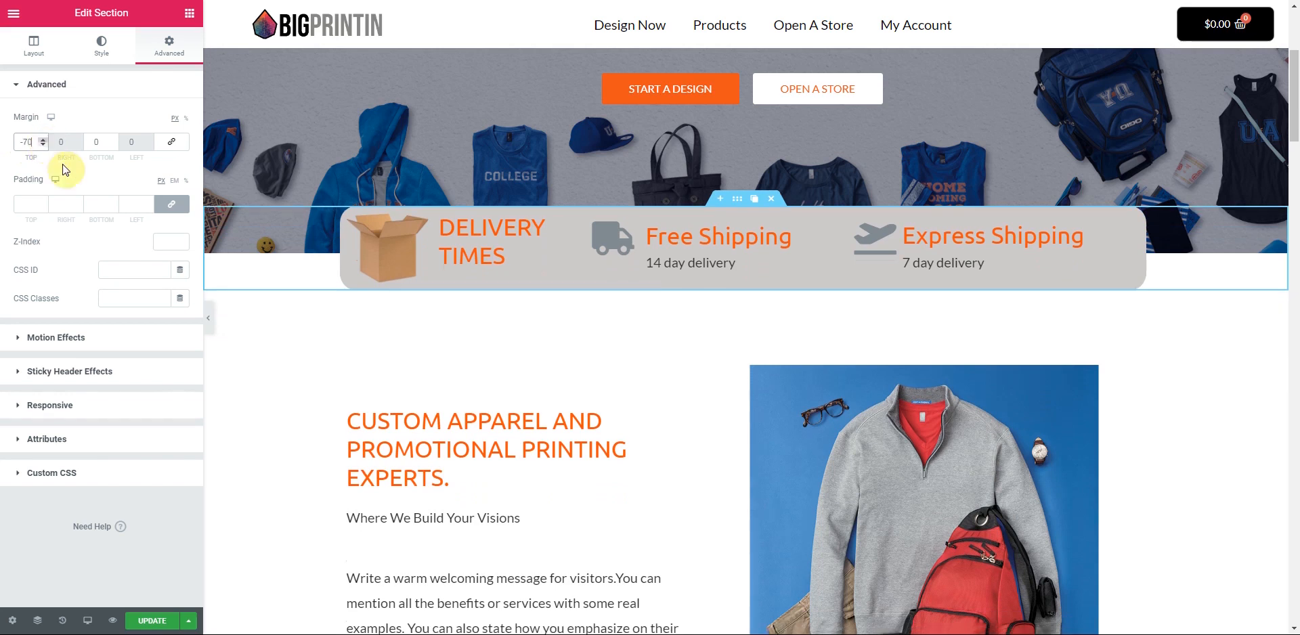
pyautogui.click(209, 318)
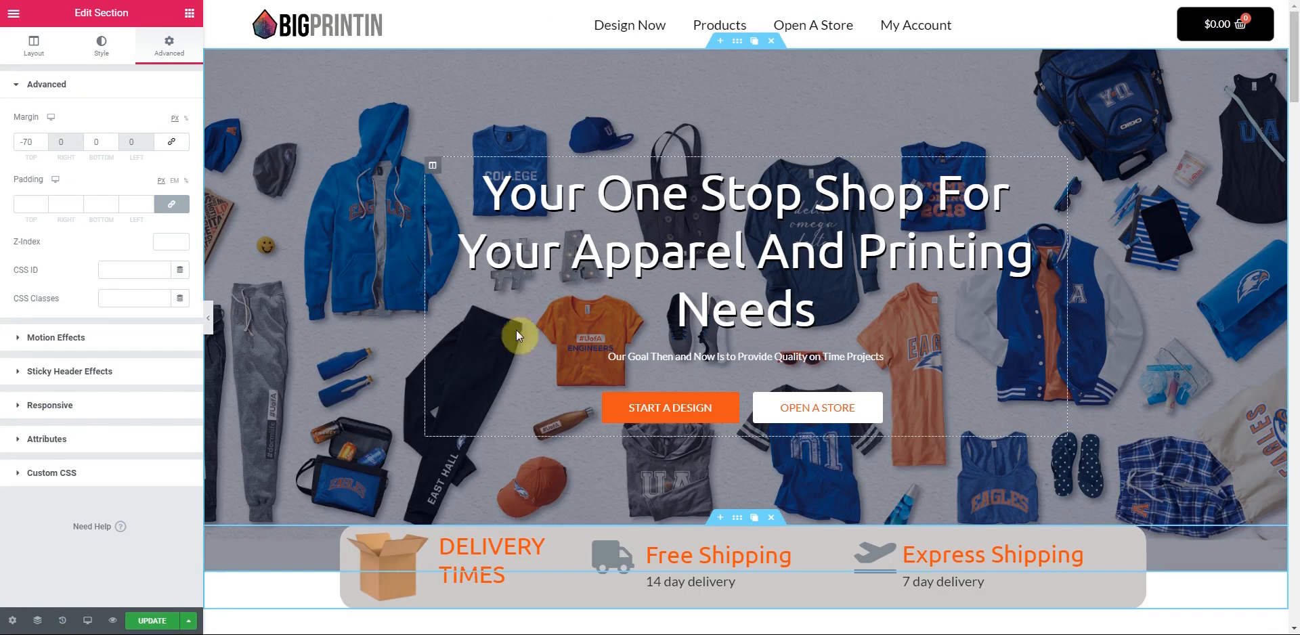
# - Give the delivery section a fully transparent green background colour (#61CE7000)
pyautogui.scroll(-2, 644, 429)
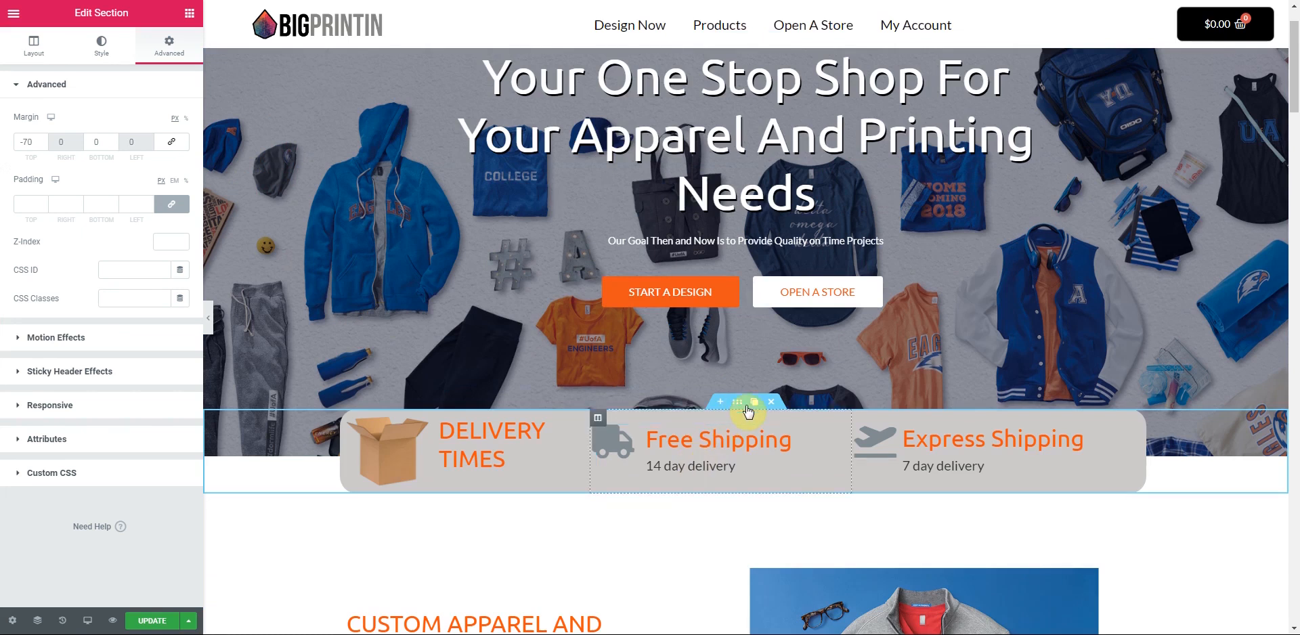
pyautogui.click(102, 46)
pyautogui.click(125, 147)
pyautogui.click(161, 177)
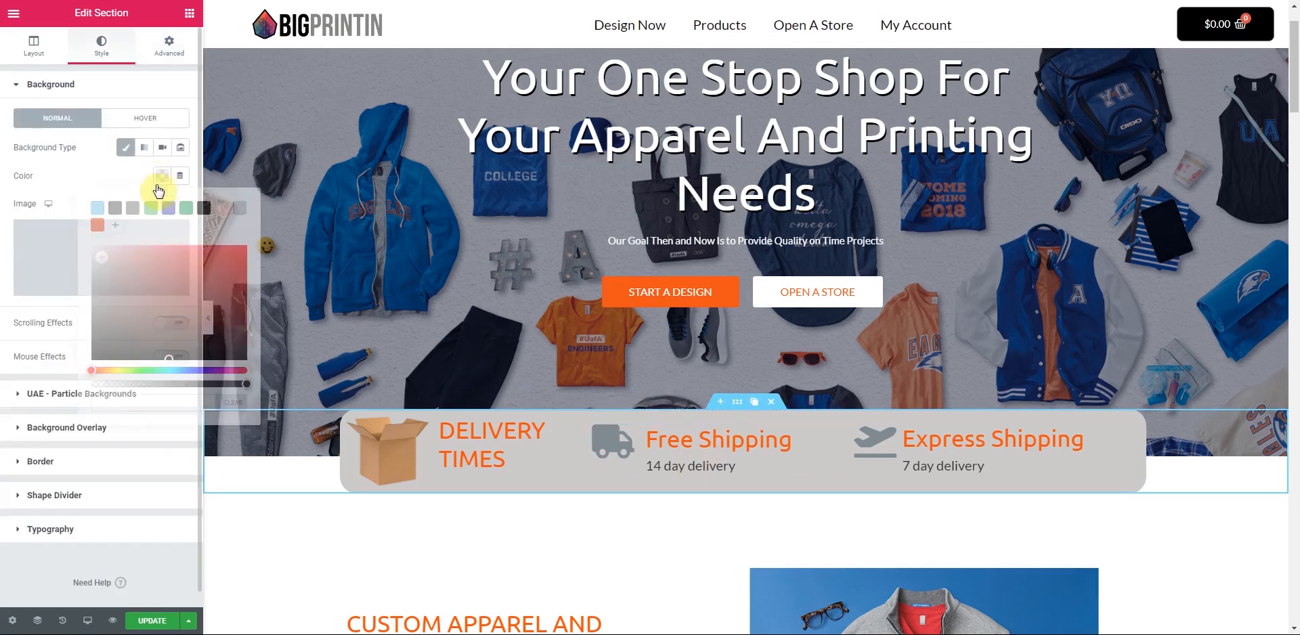
pyautogui.click(151, 214)
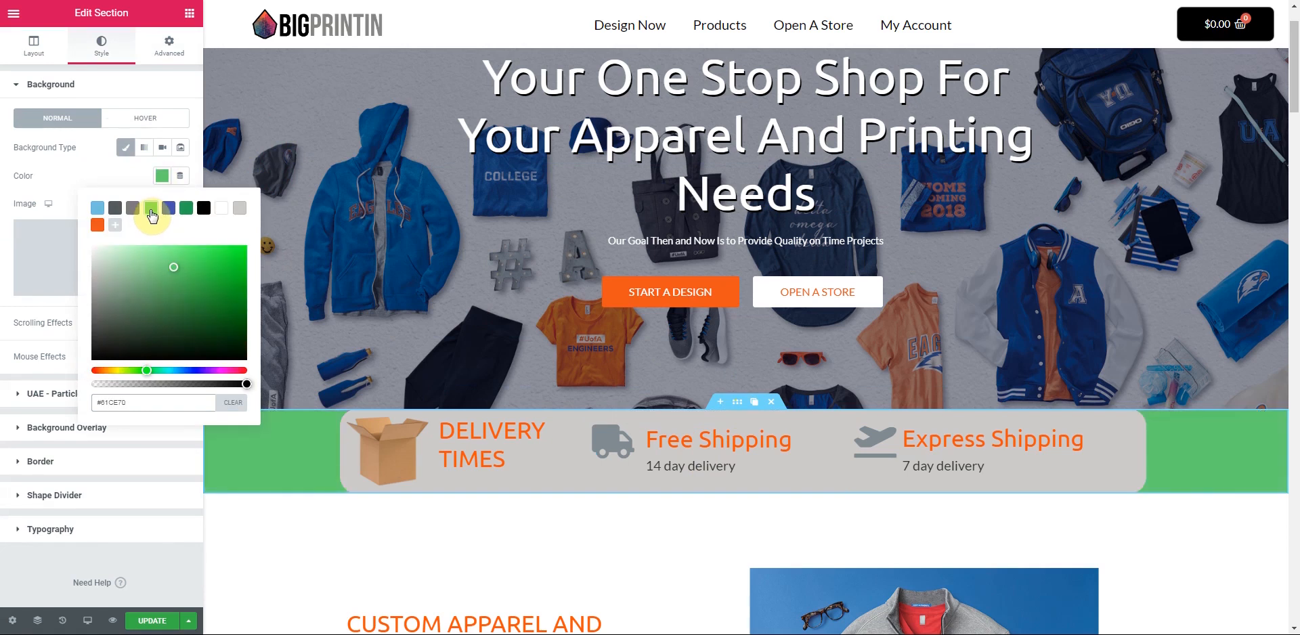
pyautogui.moveTo(246, 383); pyautogui.dragTo(91, 383)
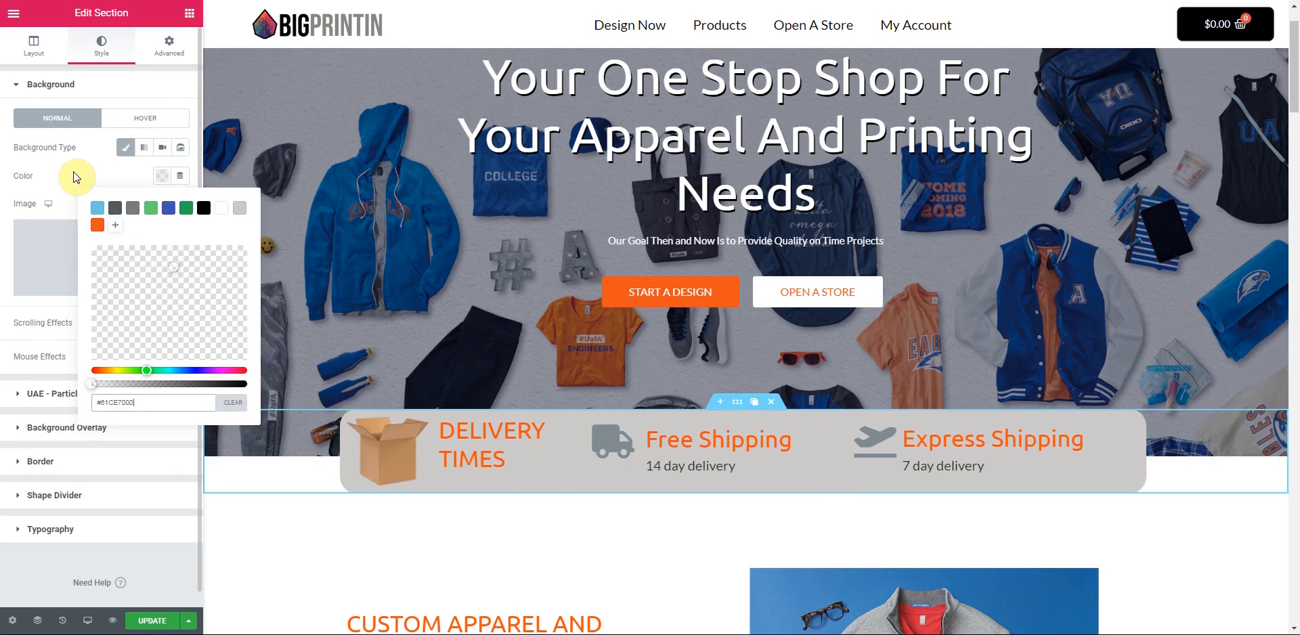
pyautogui.click(317, 490)
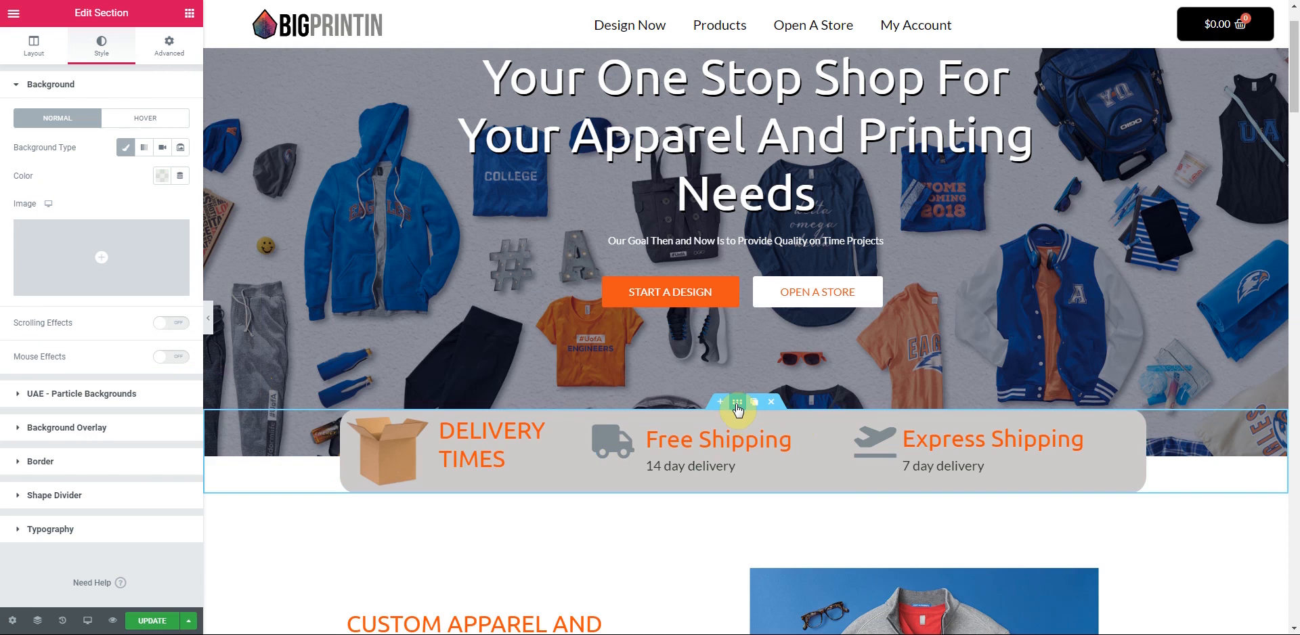
pyautogui.click(171, 48)
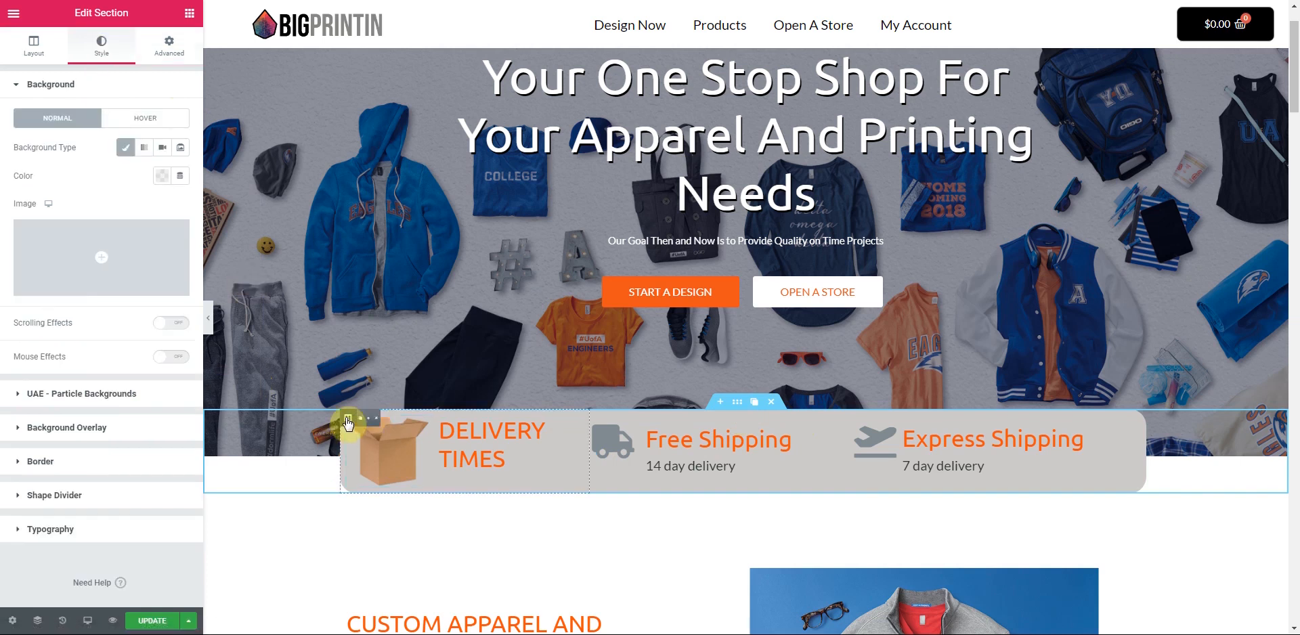
# - Give the Free Shipping column a white #FFFFFF background
pyautogui.click(347, 420)
pyautogui.click(101, 47)
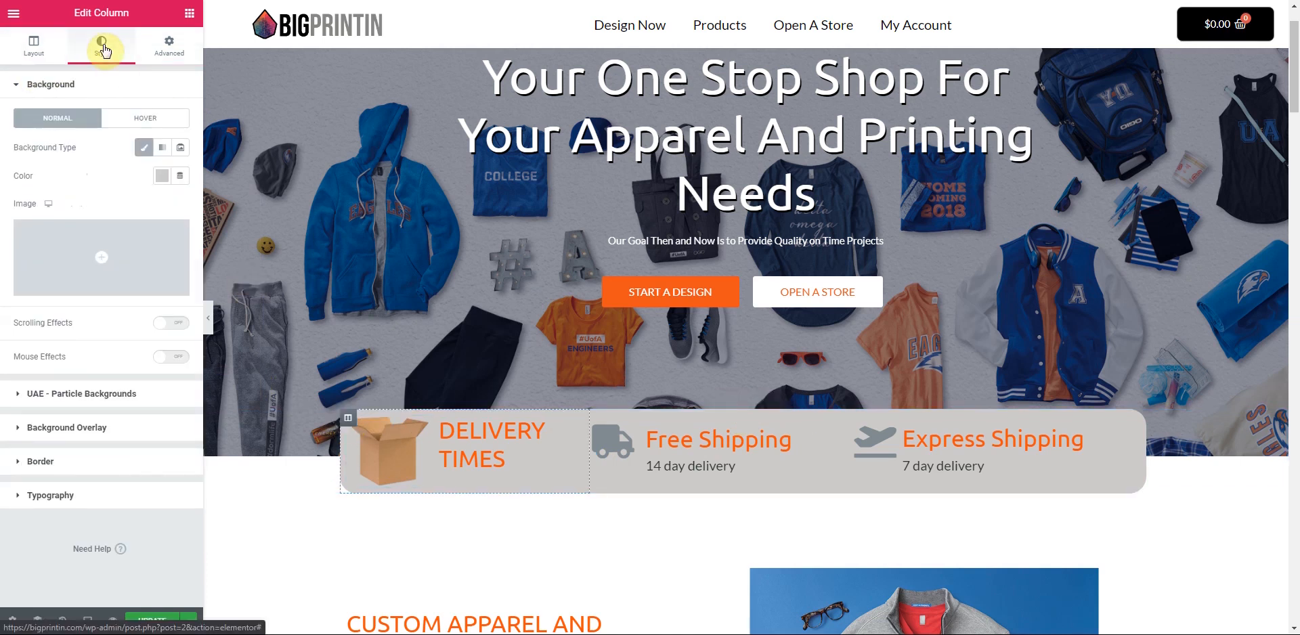
pyautogui.click(161, 175)
pyautogui.click(221, 210)
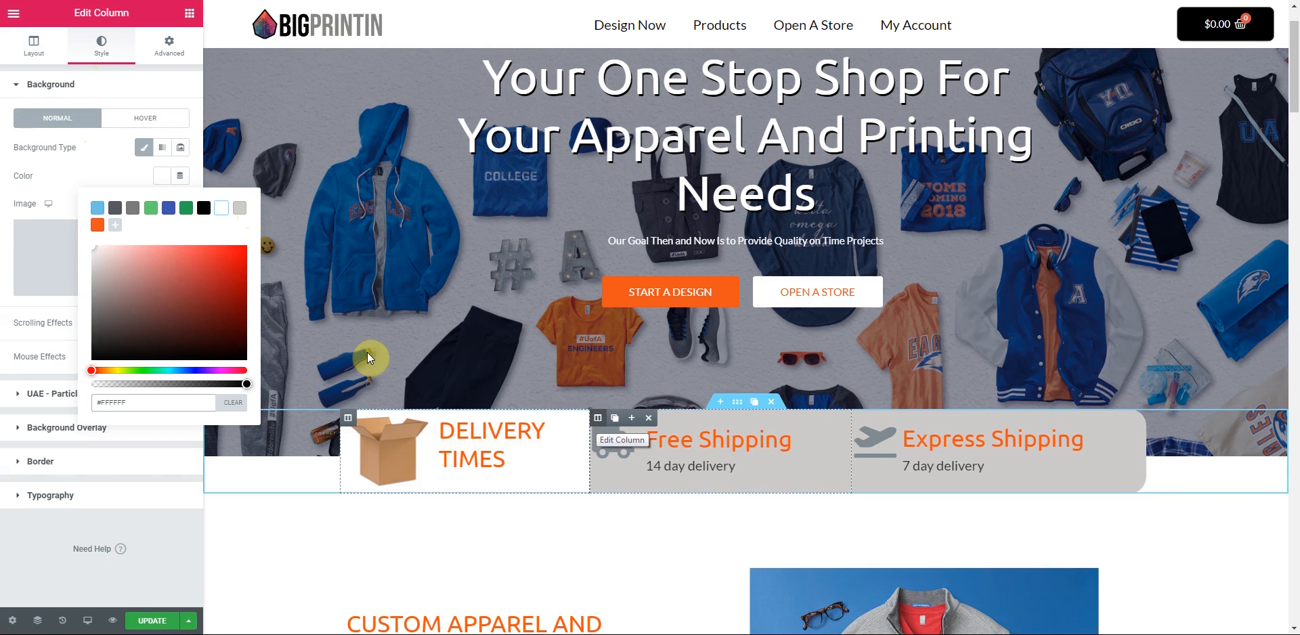
pyautogui.click(101, 46)
pyautogui.click(162, 176)
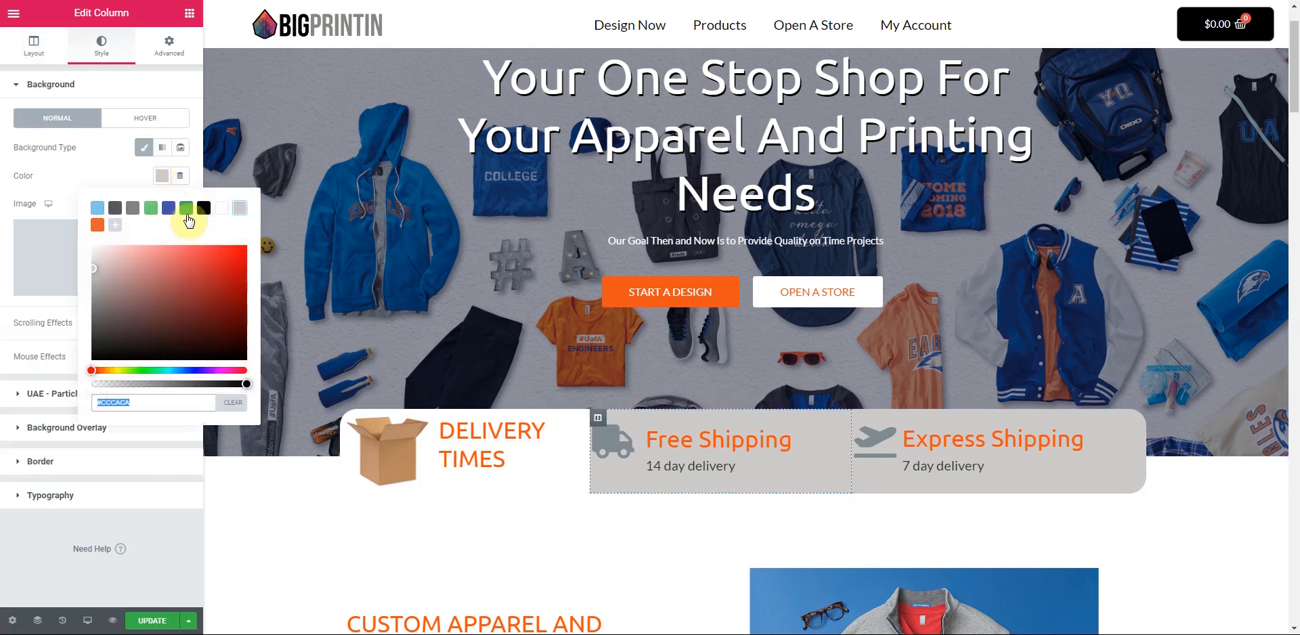
pyautogui.click(223, 208)
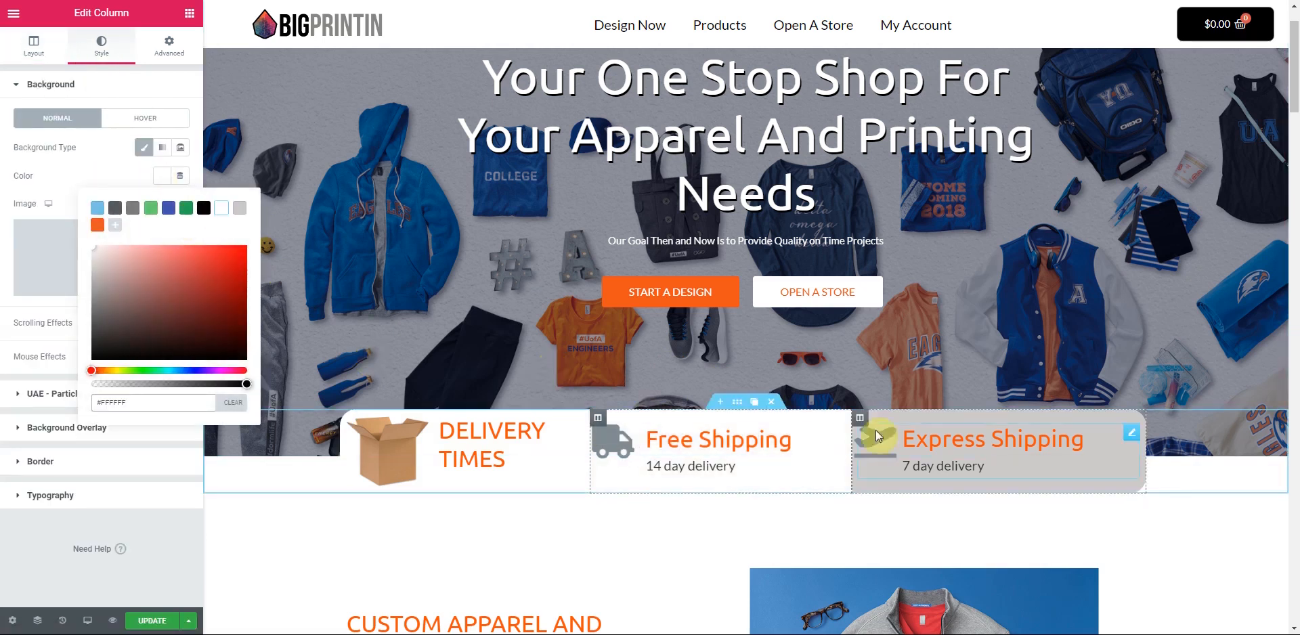
# - Make the Express Shipping column's background white as well
pyautogui.click(861, 418)
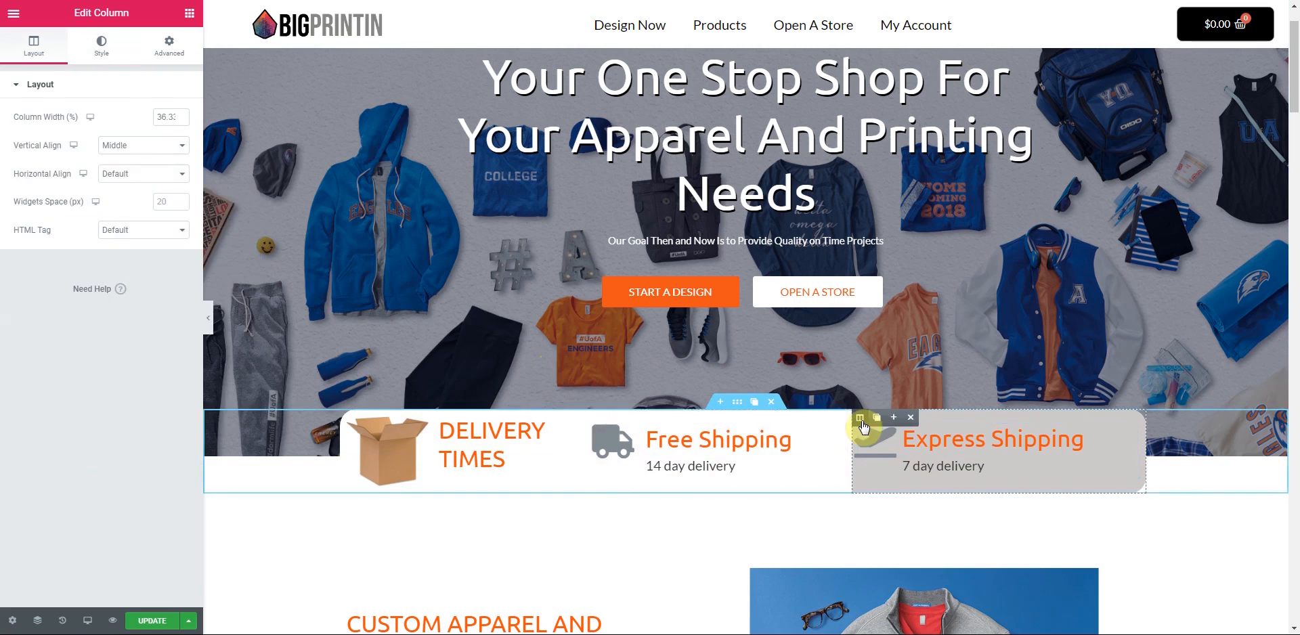
pyautogui.click(99, 47)
pyautogui.click(163, 180)
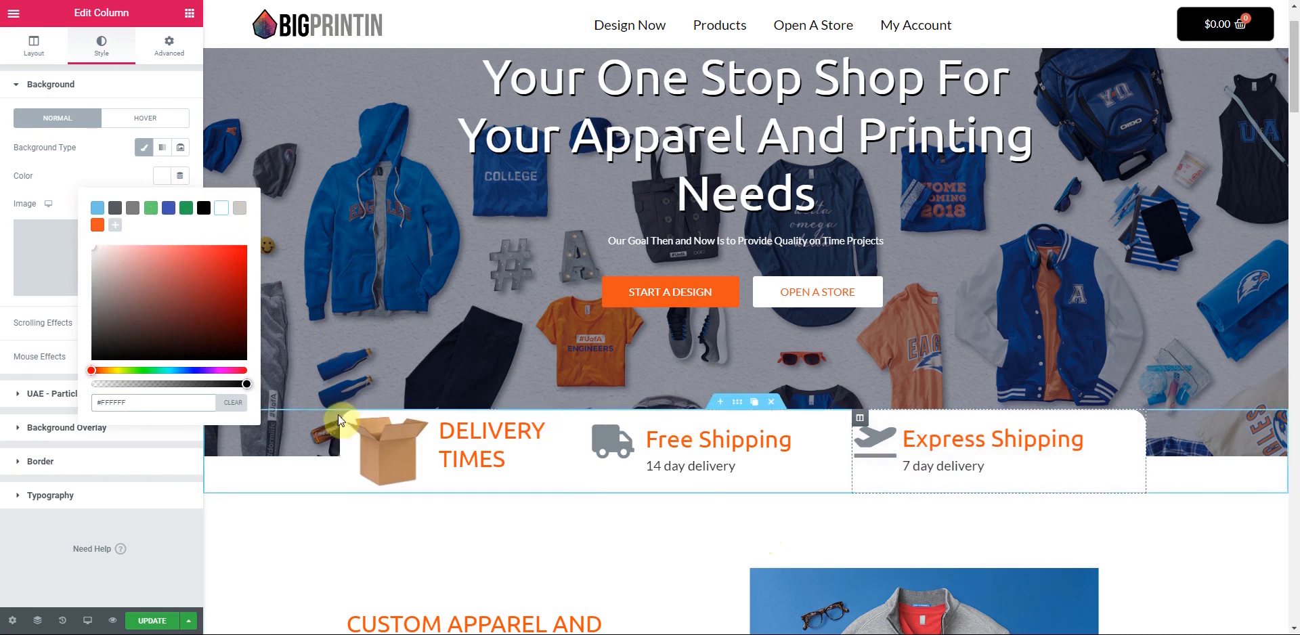
pyautogui.click(458, 563)
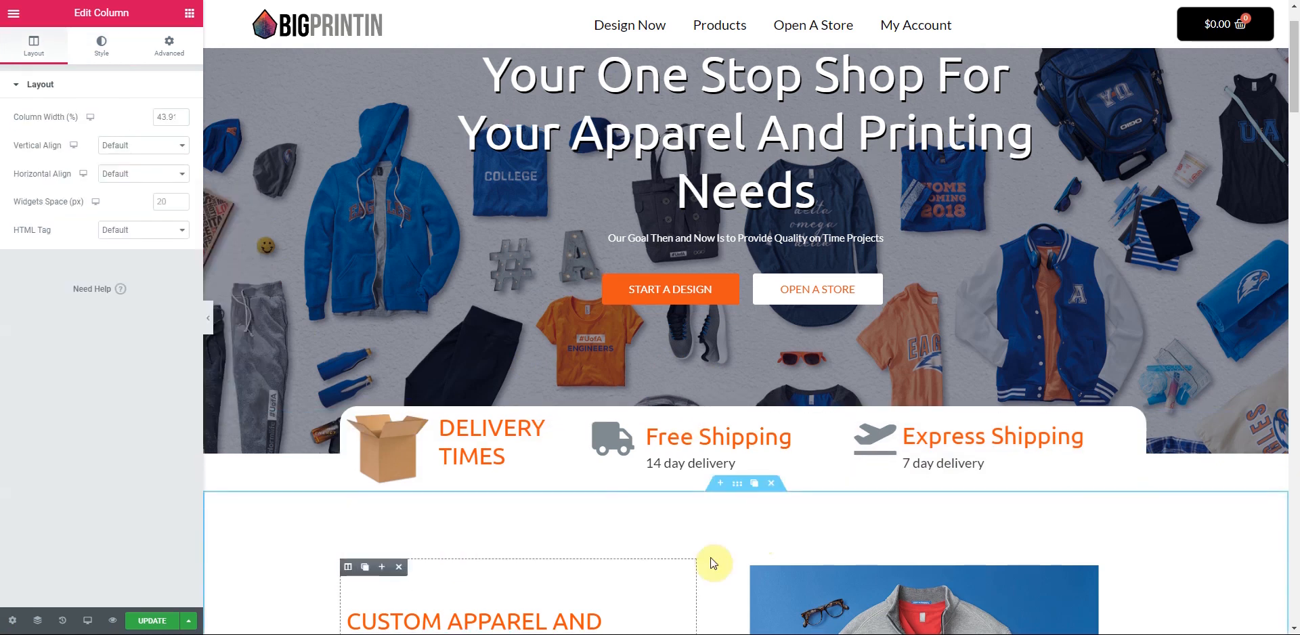
pyautogui.scroll(-4, 751, 546)
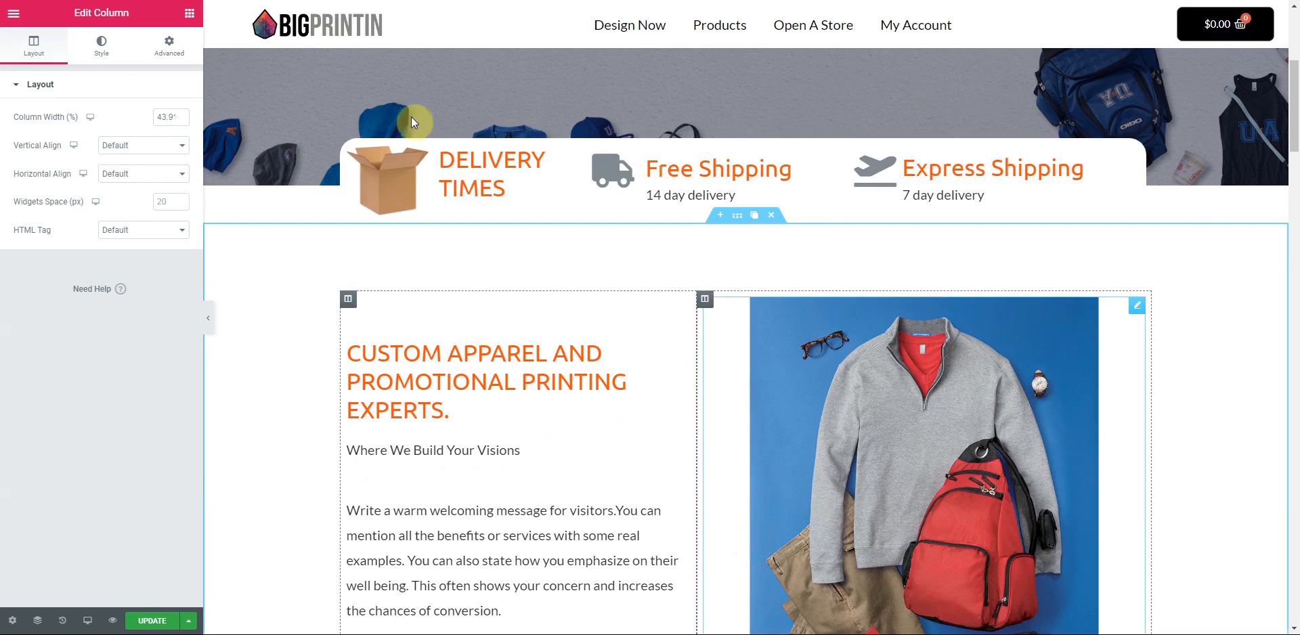
pyautogui.scroll(6, 1265, 280)
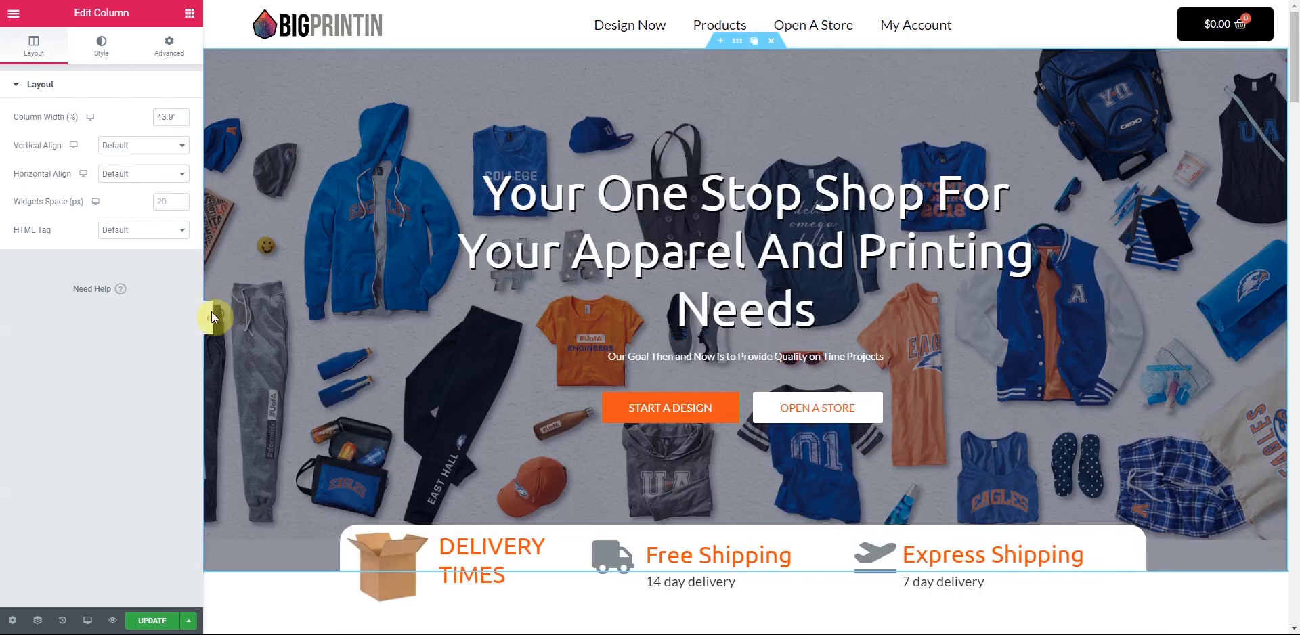
# - Hide the editor panel and scroll through the full-width page preview
pyautogui.click(215, 317)
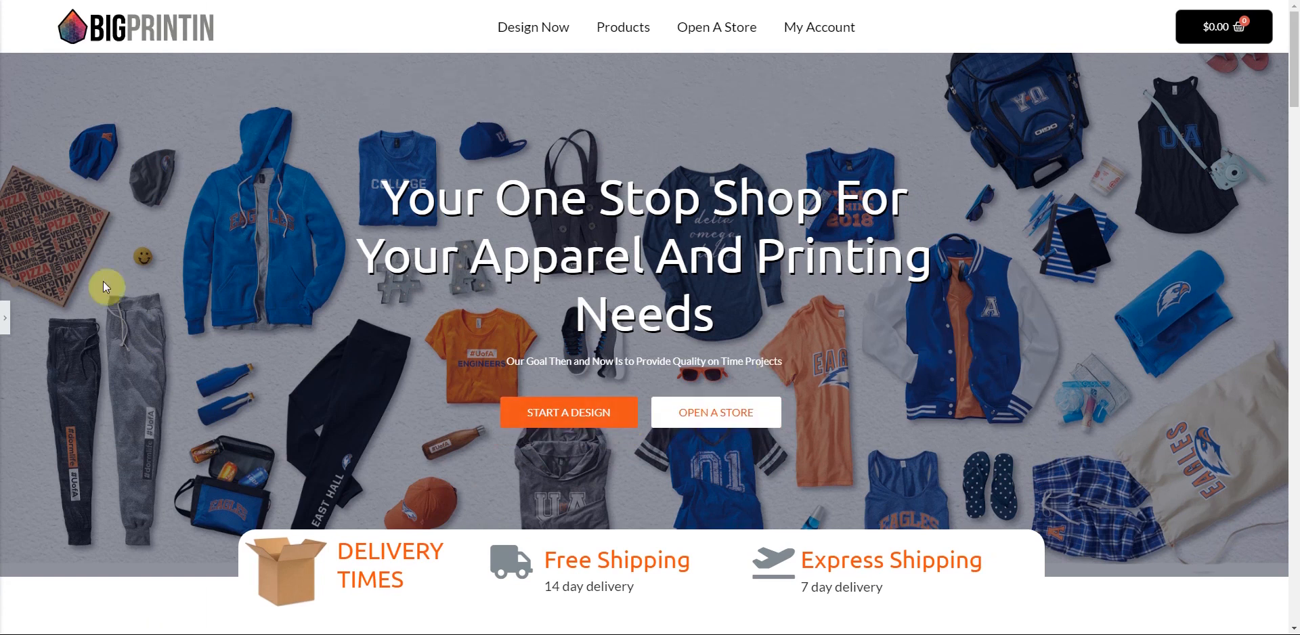
pyautogui.scroll(-1, 229, 431)
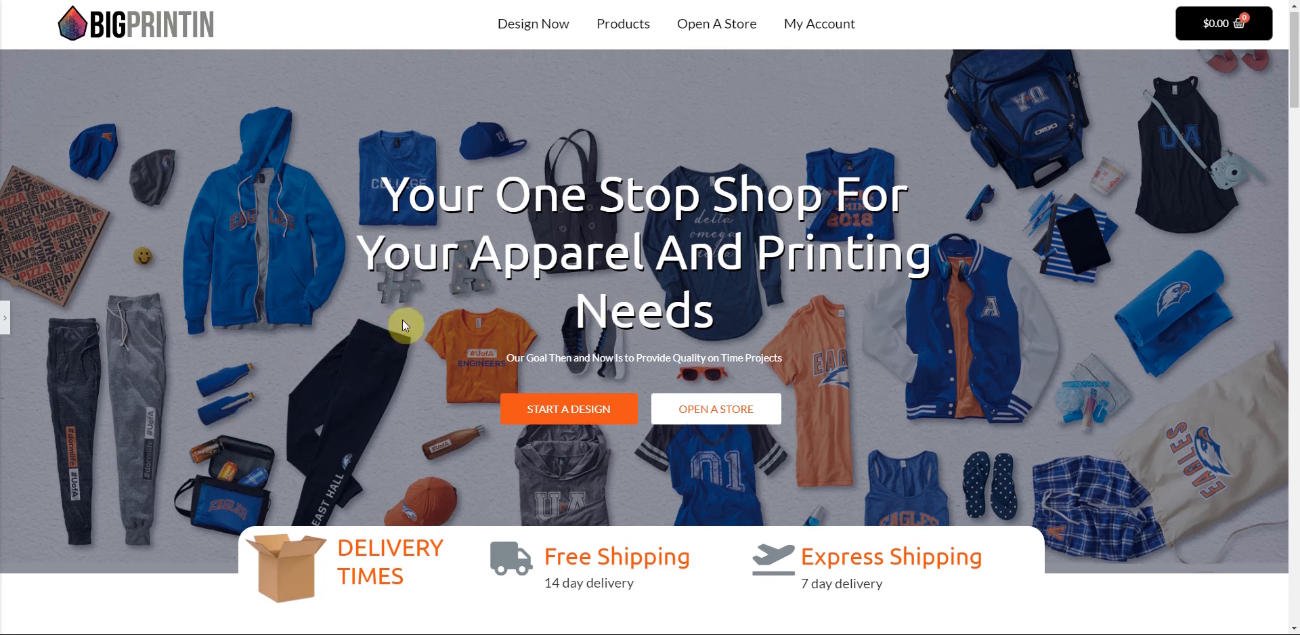
pyautogui.scroll(-3, 513, 327)
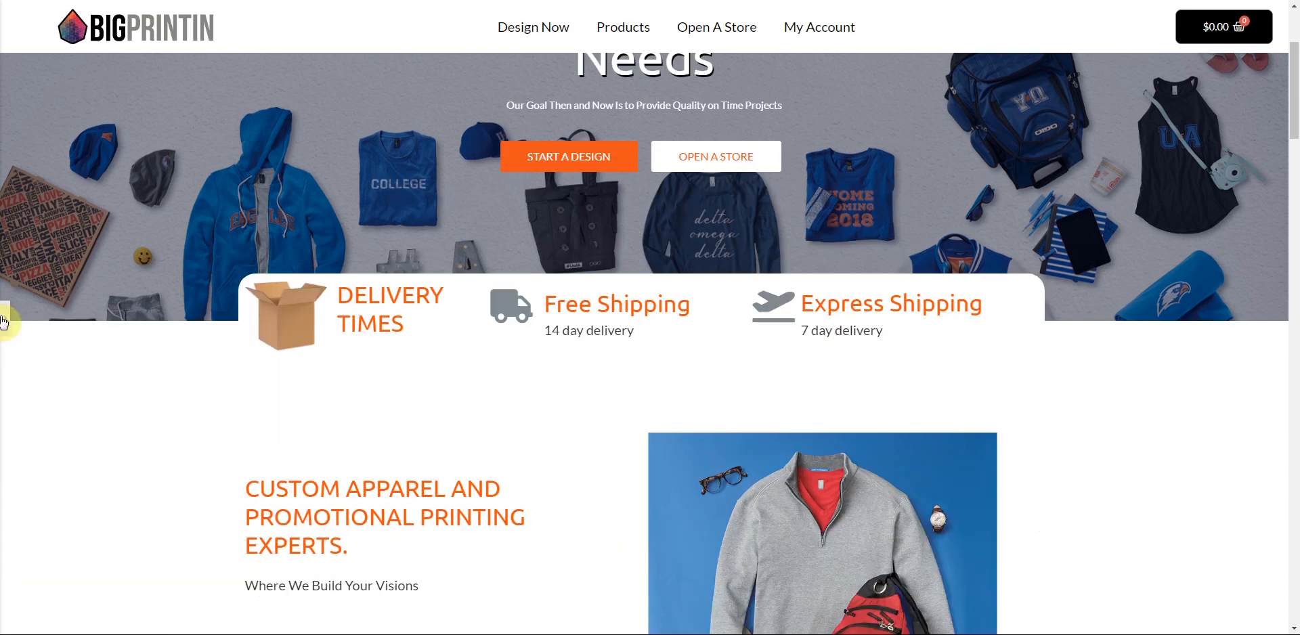
# - Bring the editor back and add a new section above the Custom Apparel block
pyautogui.click(279, 350)
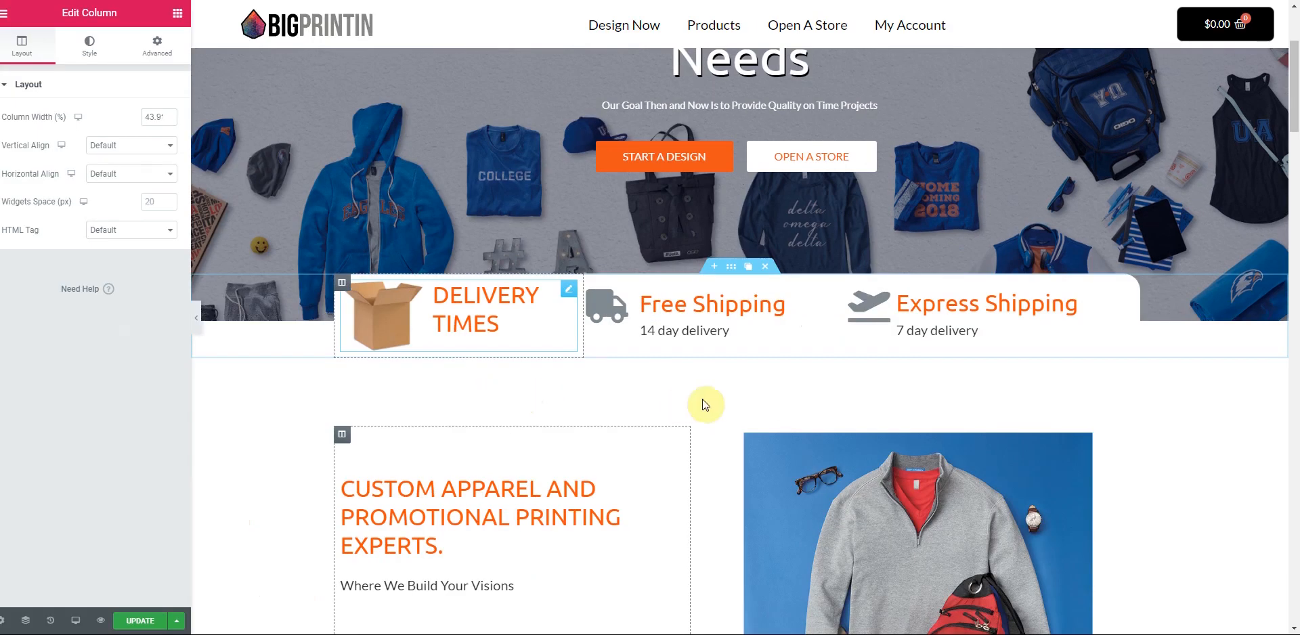
pyautogui.scroll(-3, 704, 404)
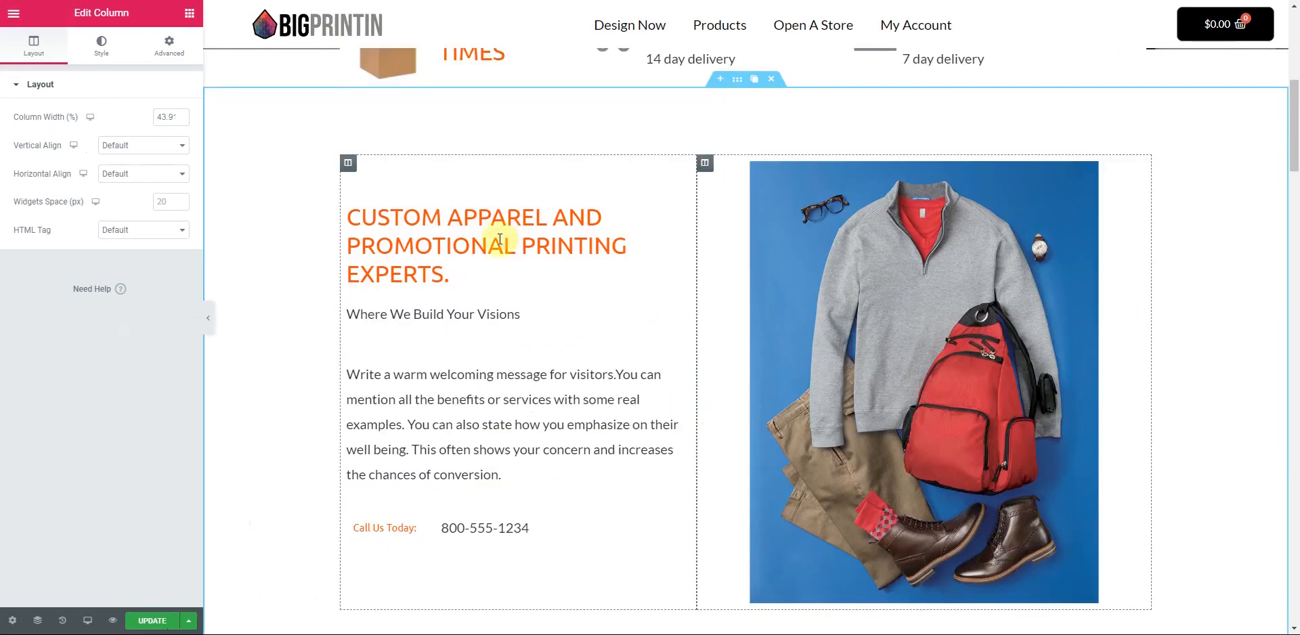
pyautogui.scroll(-1, 704, 404)
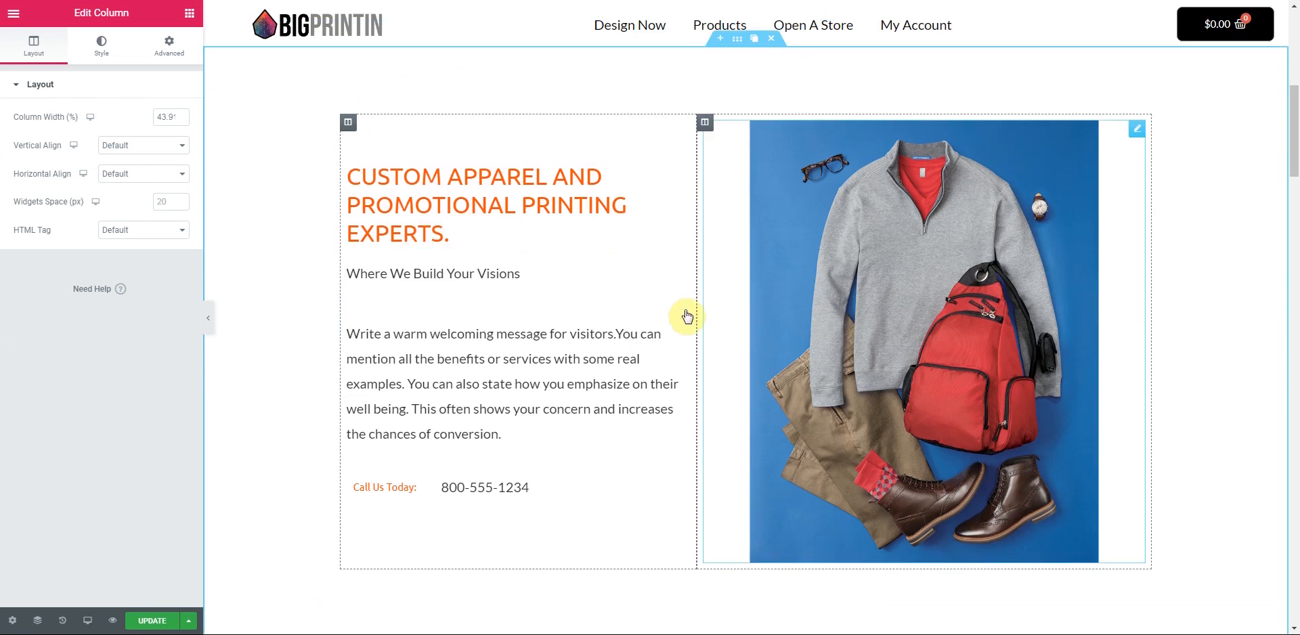
pyautogui.scroll(-1, 686, 316)
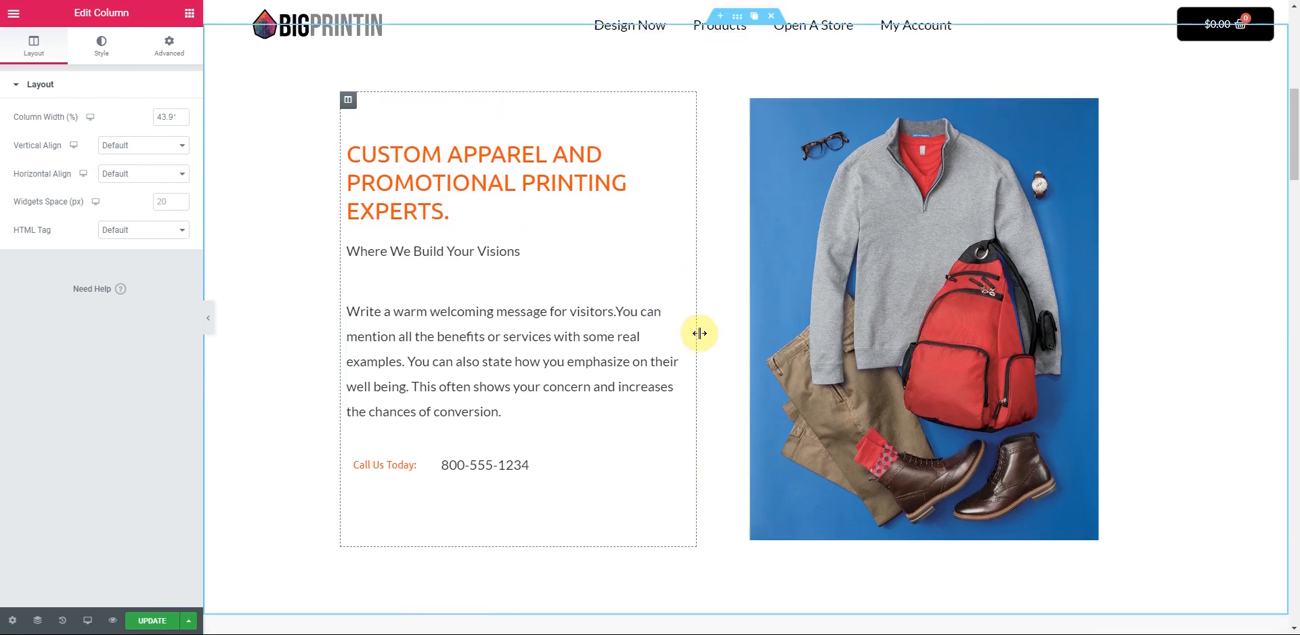
pyautogui.scroll(3, 700, 333)
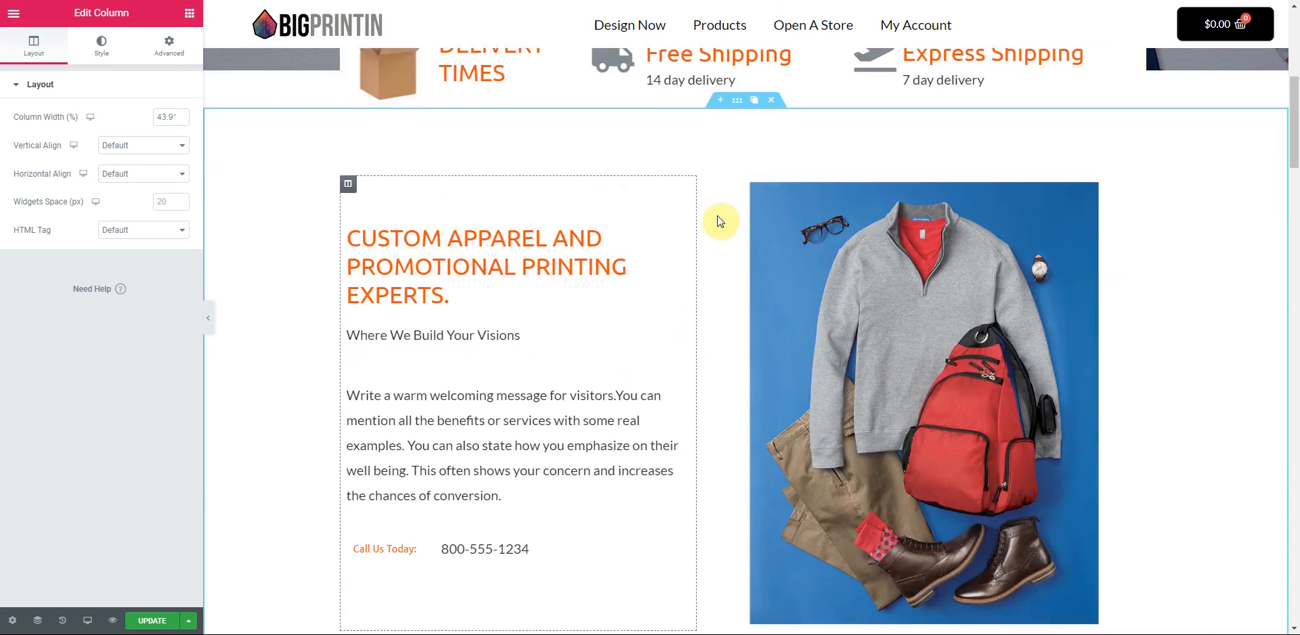
pyautogui.click(718, 215)
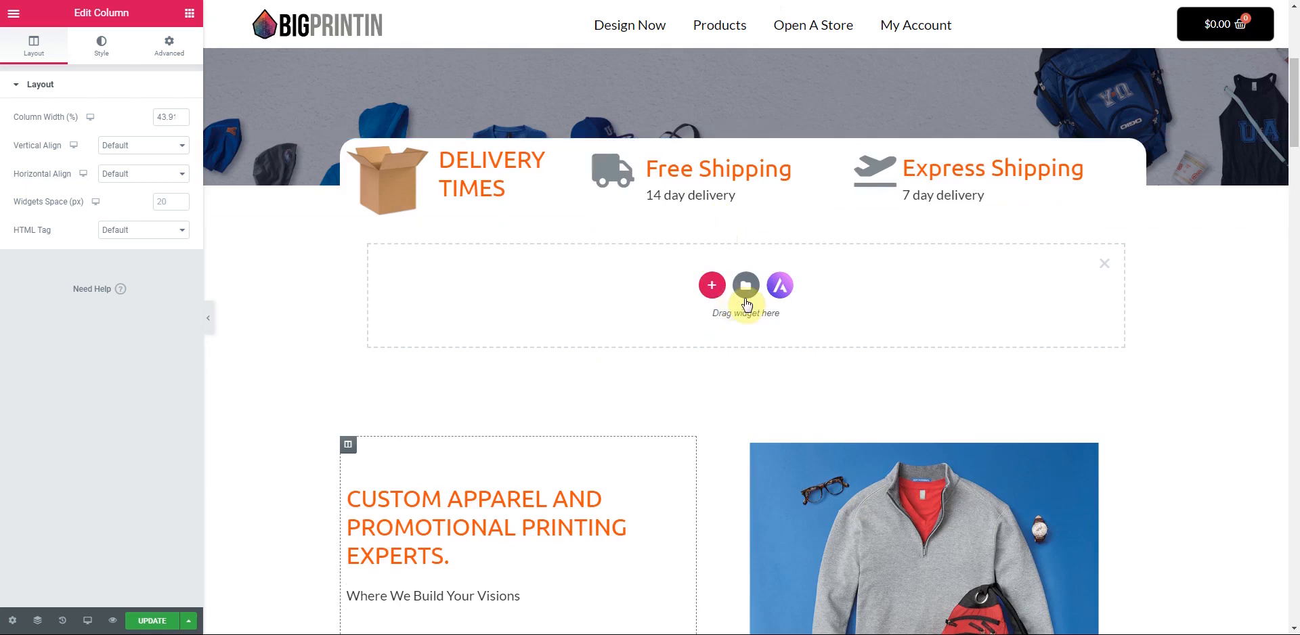
# - Give the new section a single-column structure
pyautogui.click(715, 293)
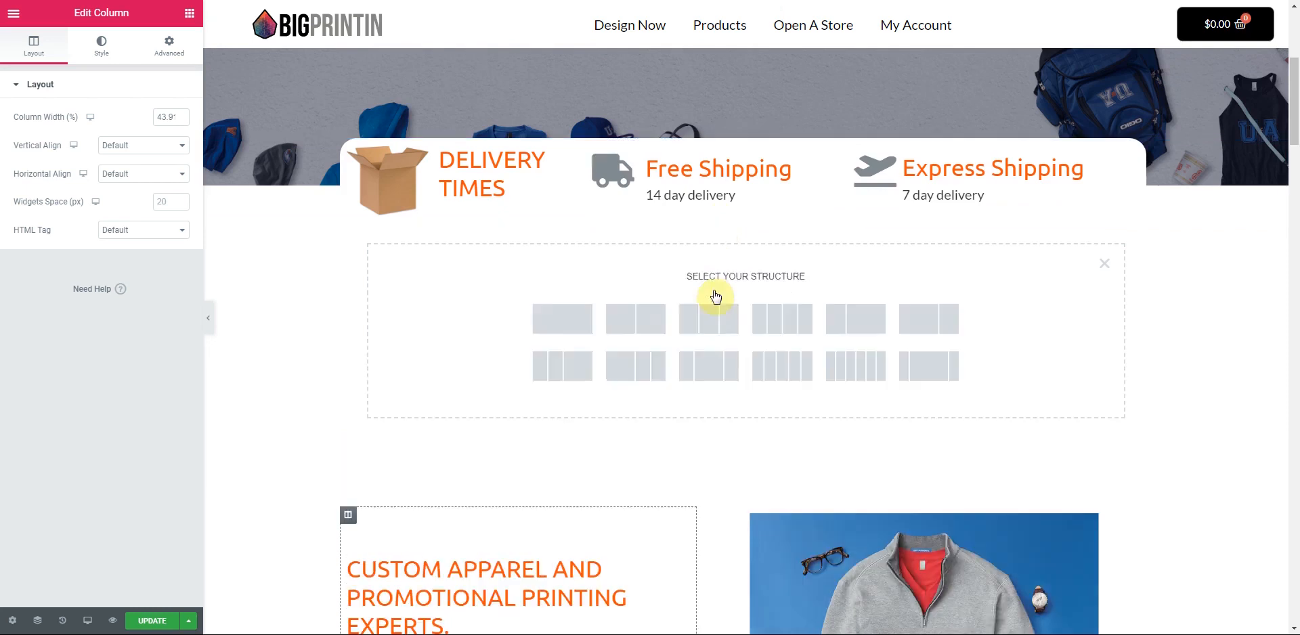
pyautogui.click(561, 324)
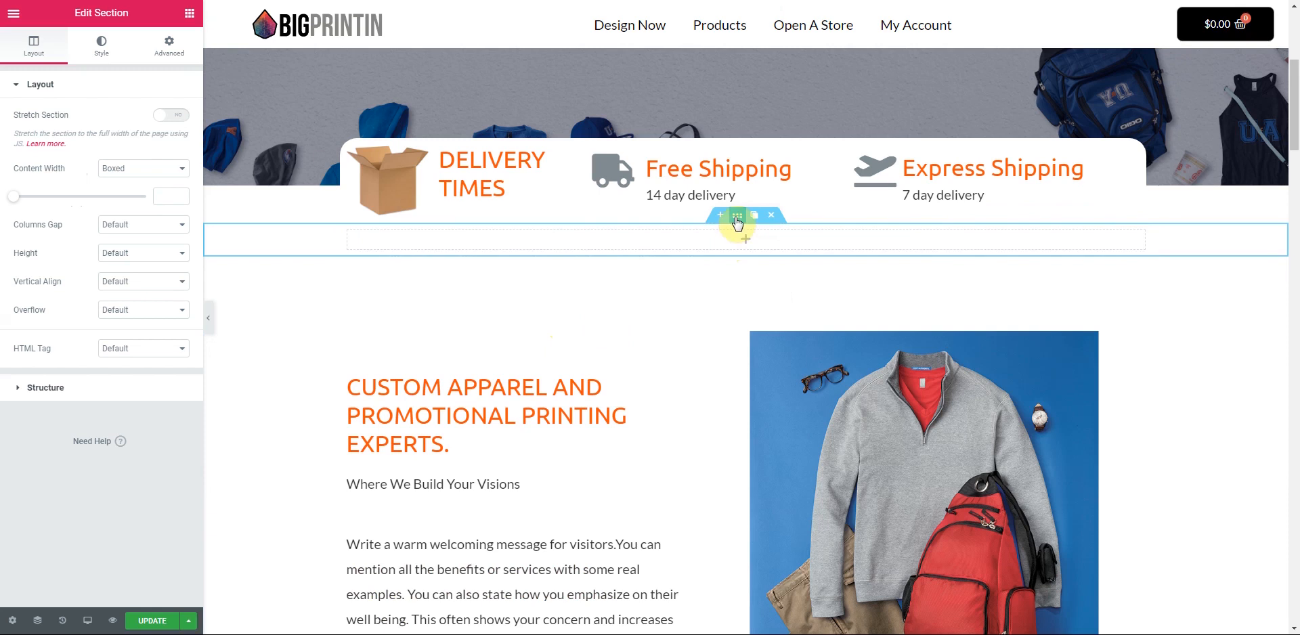
pyautogui.click(170, 45)
# - Unlink the section's margins and set its top margin to 60 px
pyautogui.click(173, 143)
pyautogui.click(43, 141)
pyautogui.write('1')
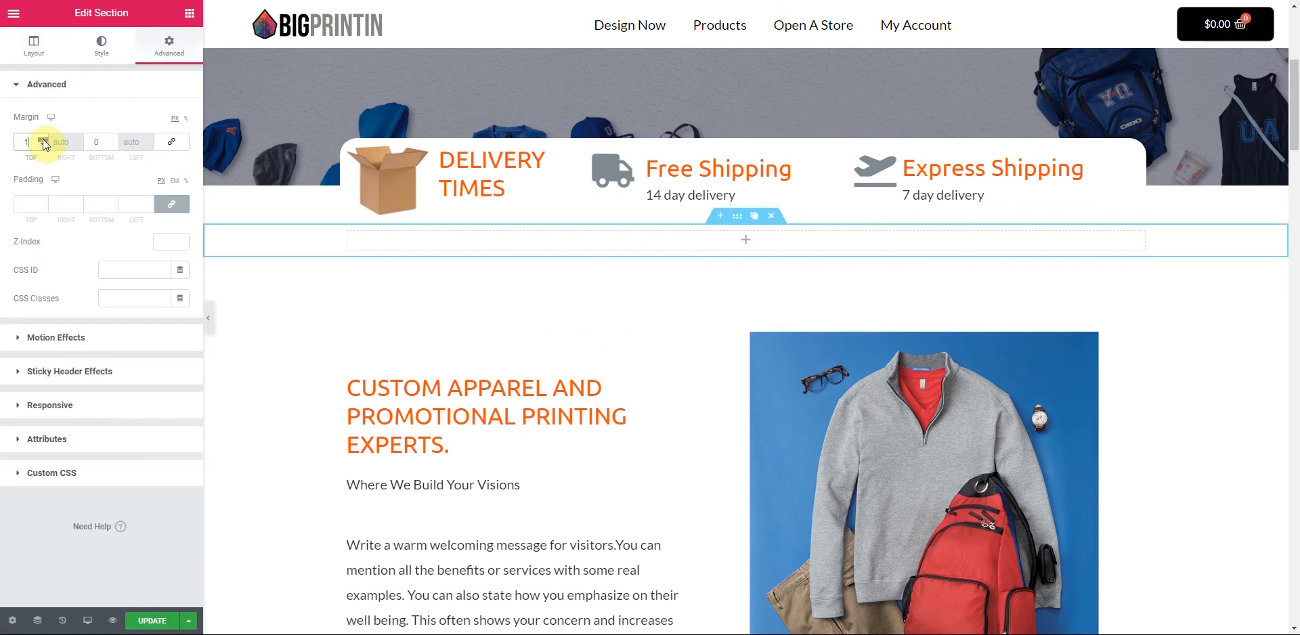
pyautogui.click(43, 139)
pyautogui.click(42, 140)
pyautogui.click(43, 139)
pyautogui.click(43, 139)
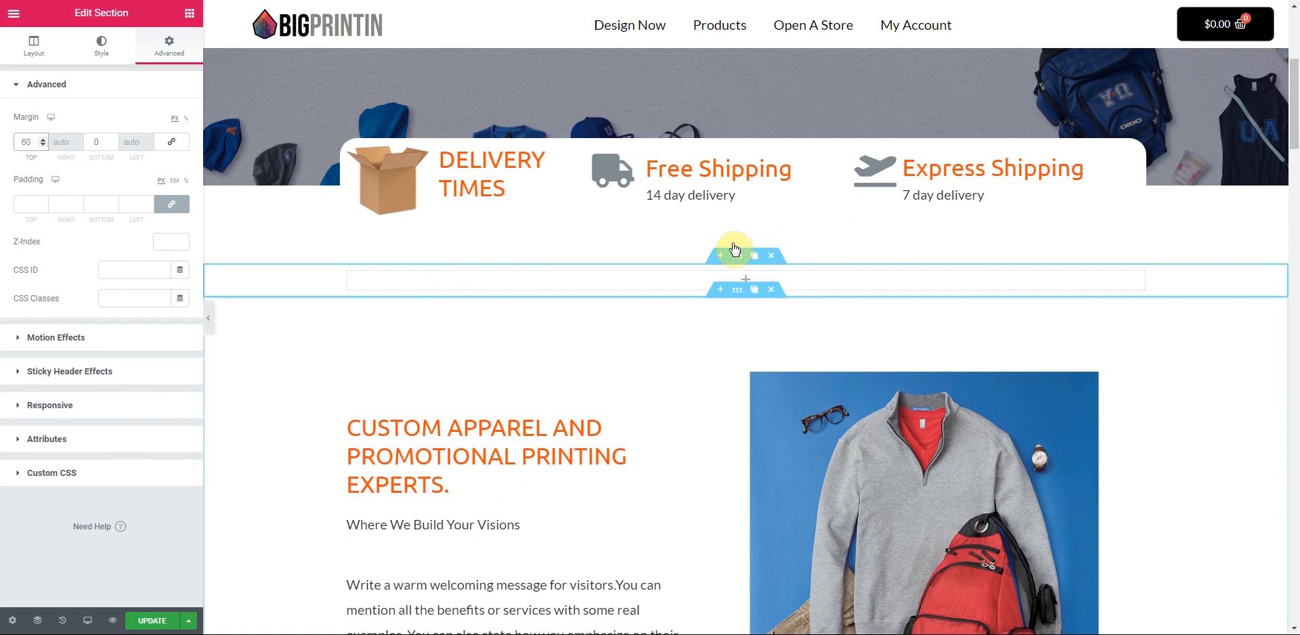
pyautogui.click(641, 286)
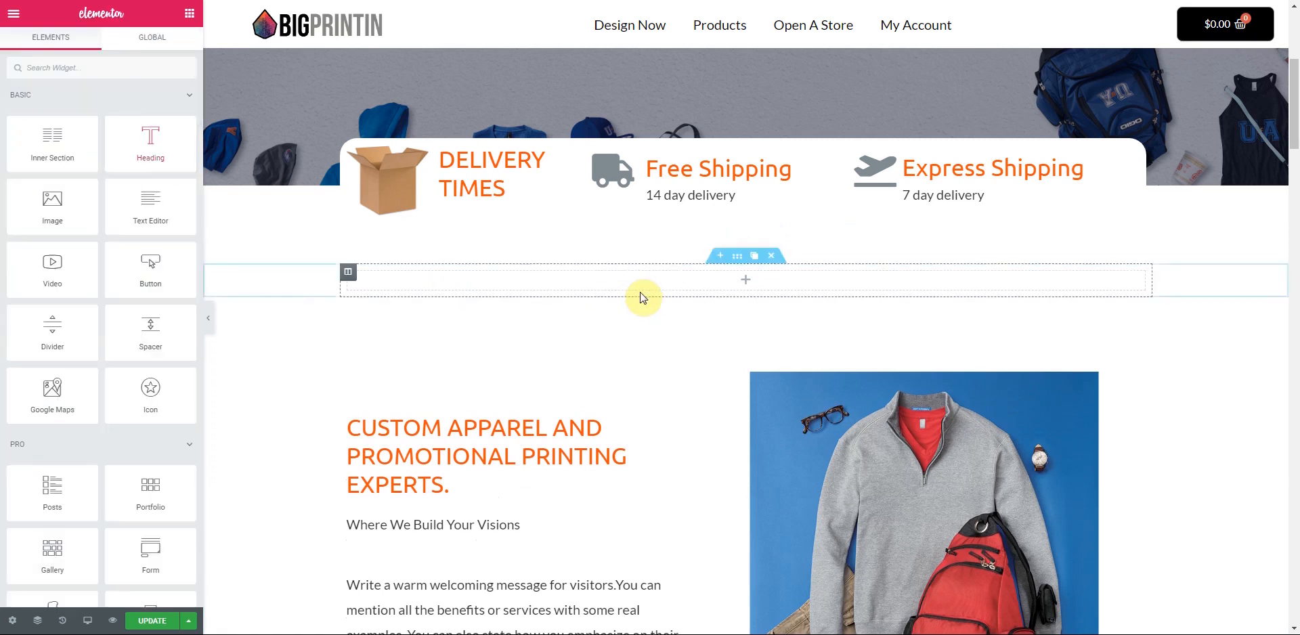
# - Add a Heading widget reading 'Our Products' to the new section
pyautogui.moveTo(145, 144); pyautogui.dragTo(511, 281)
pyautogui.moveTo(136, 133); pyautogui.dragTo(3, 138)
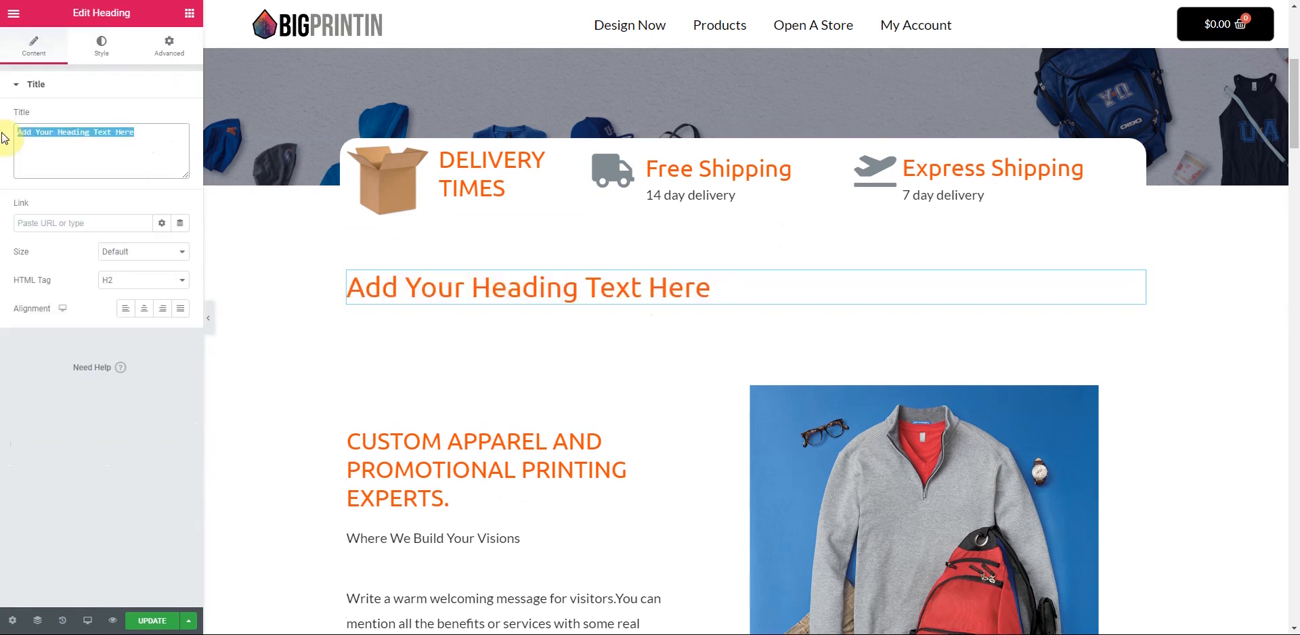
pyautogui.write('Our Pr')
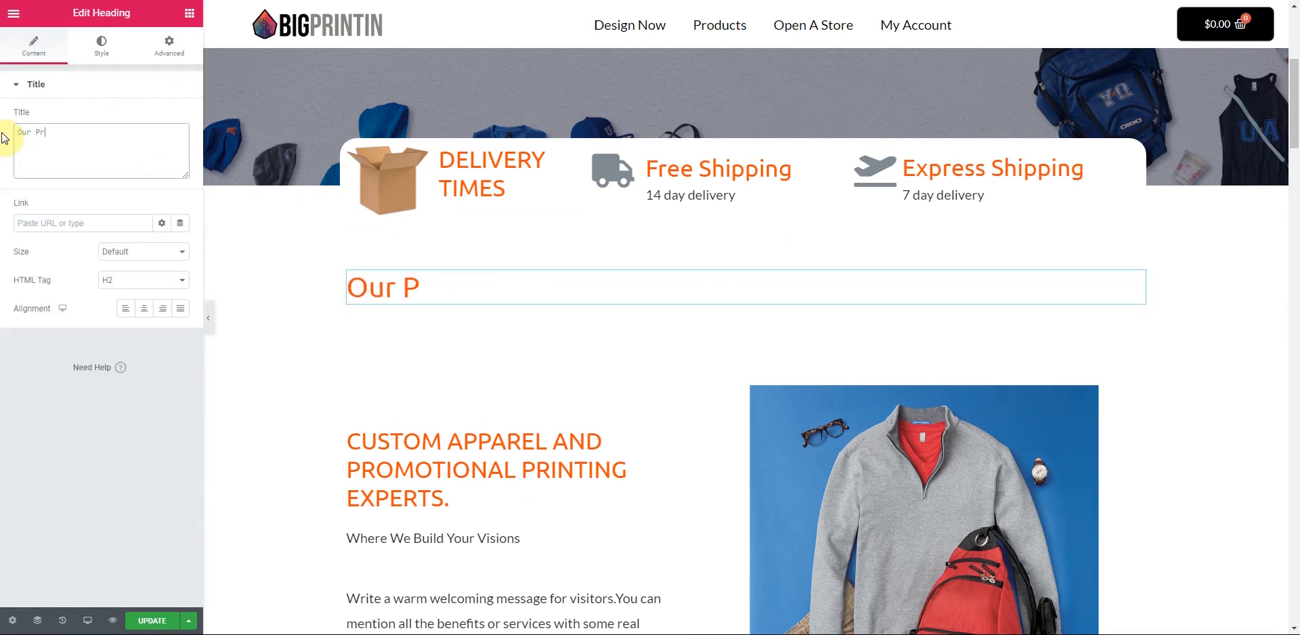
pyautogui.write('oducts')
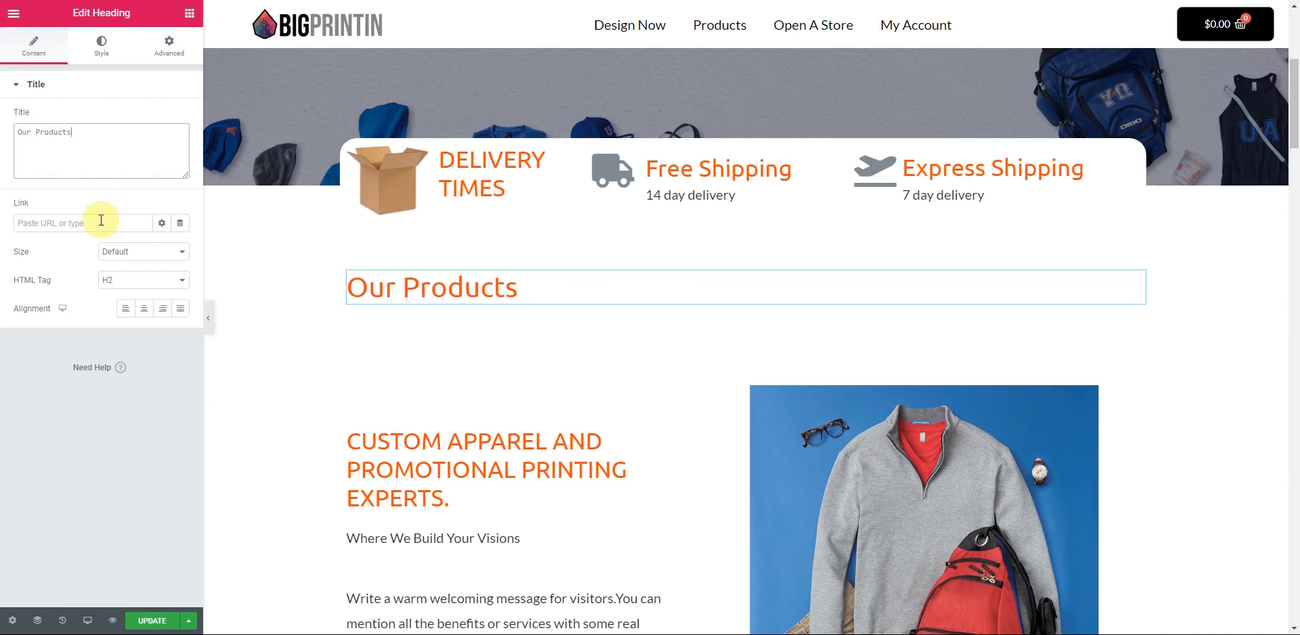
# - Style the Our Products heading bold at about 83 px
pyautogui.click(101, 47)
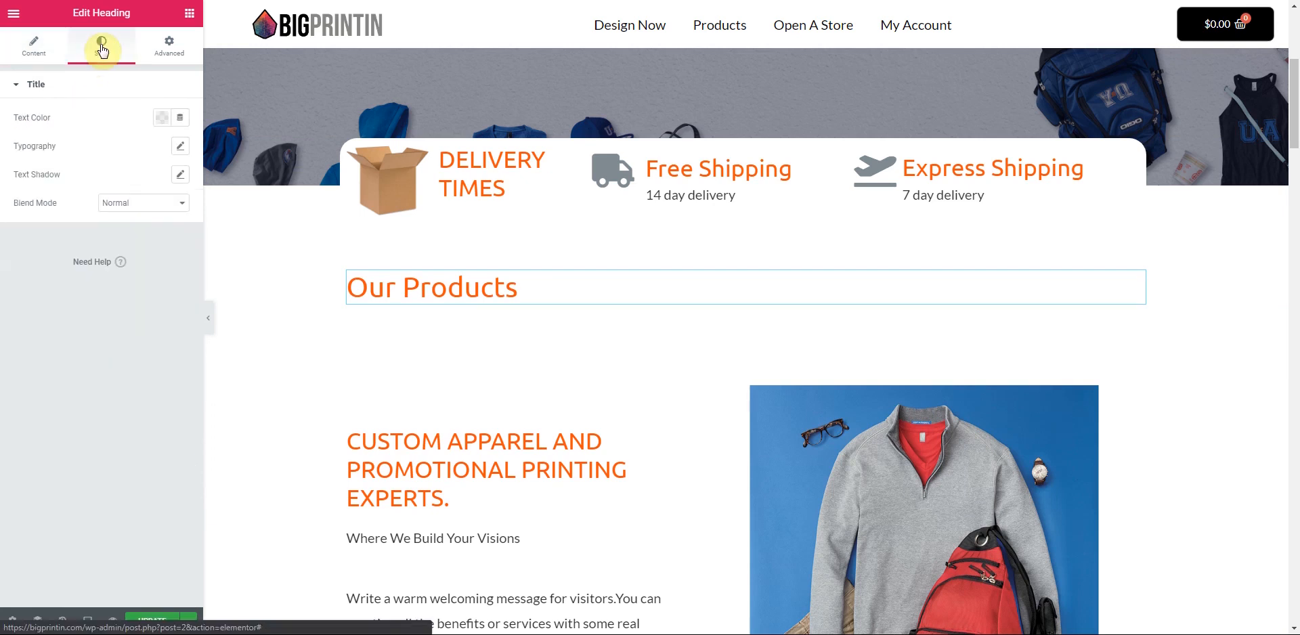
pyautogui.click(180, 146)
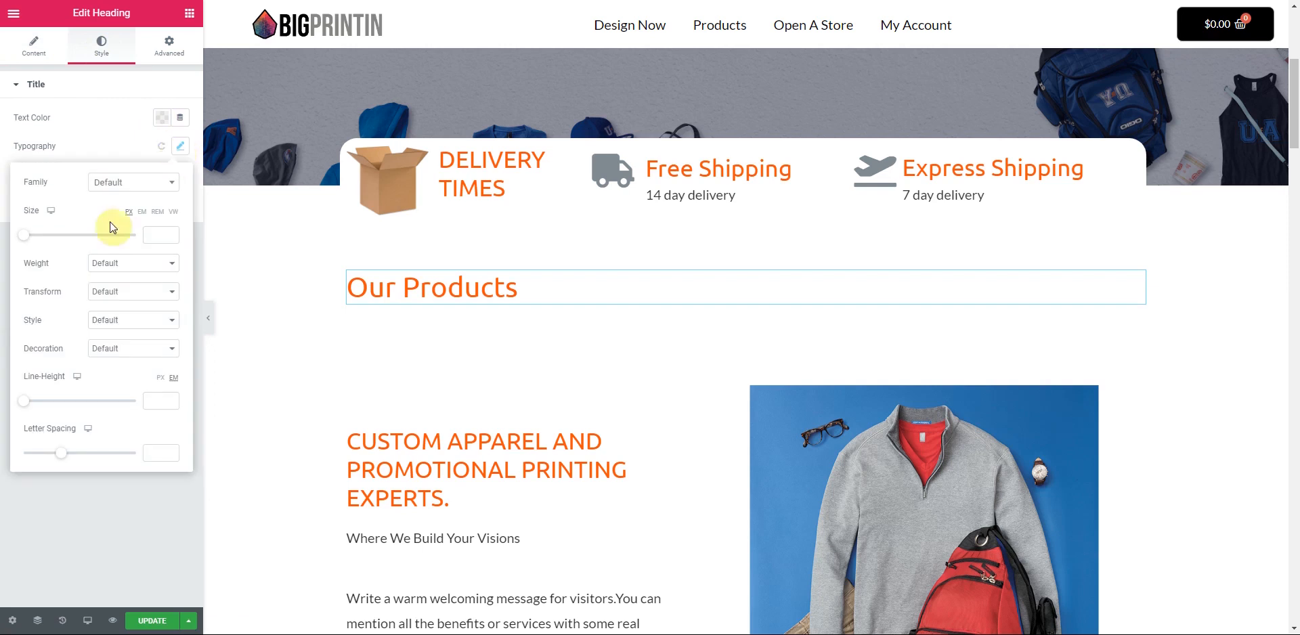
pyautogui.click(172, 263)
pyautogui.click(105, 392)
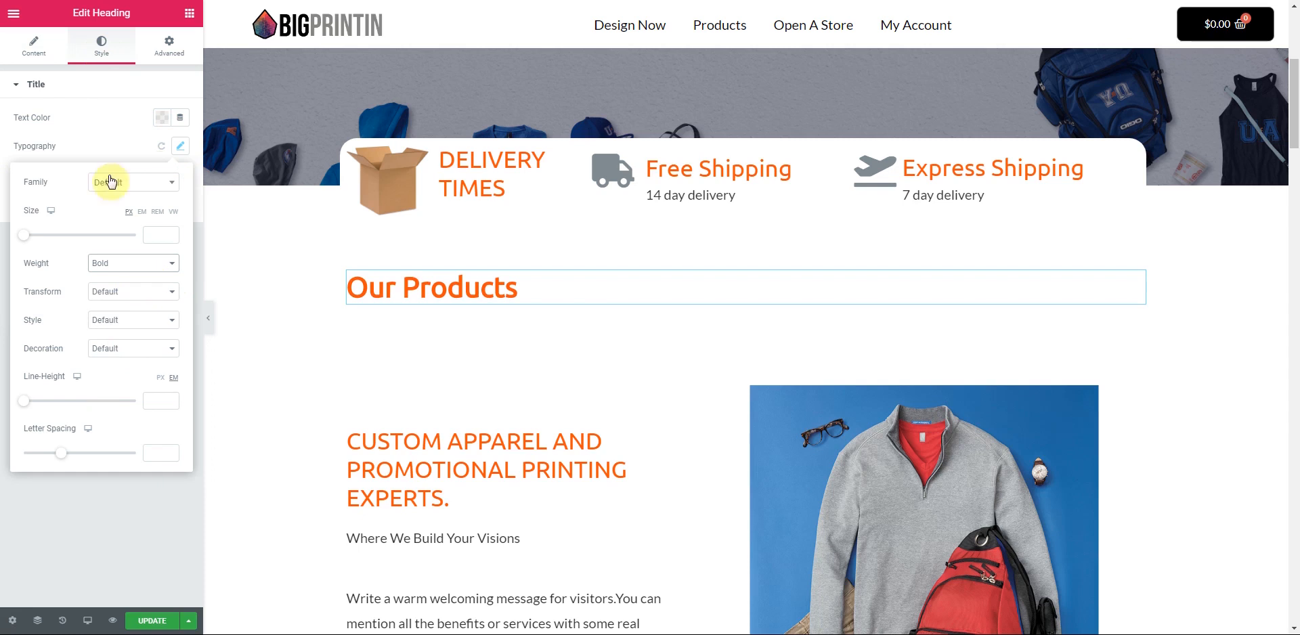
pyautogui.moveTo(22, 240); pyautogui.dragTo(69, 245)
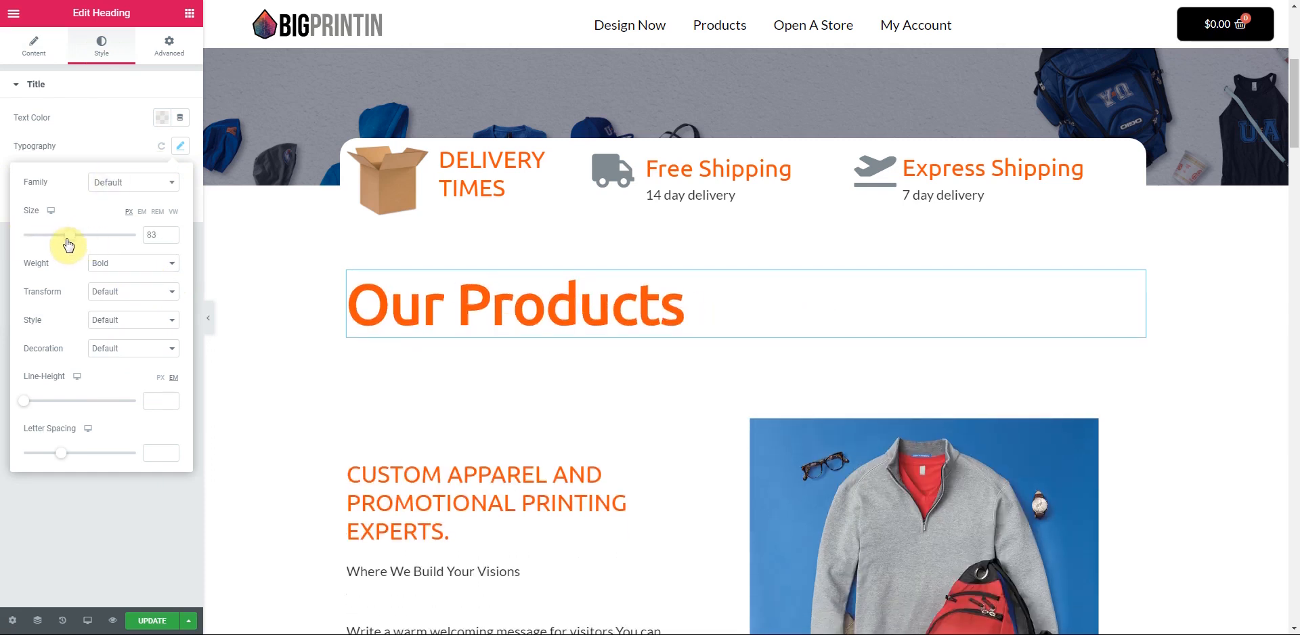
pyautogui.click(82, 151)
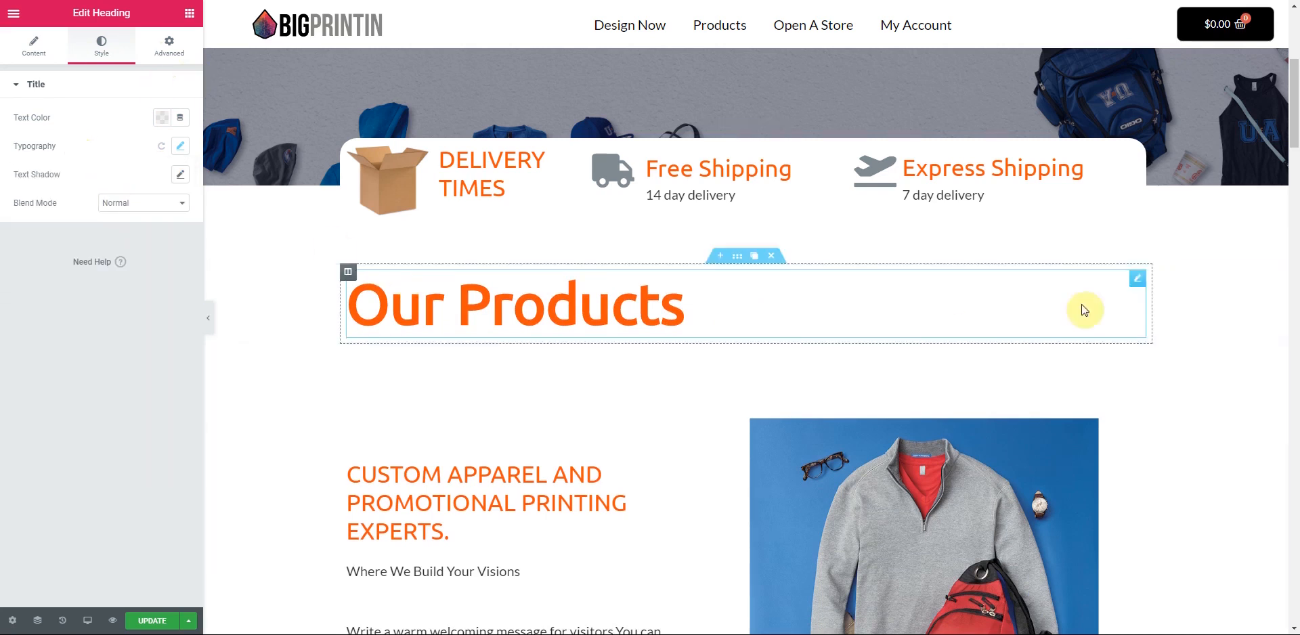
# - Set the Our Products section's Content Width to Full Width in its Layout settings
pyautogui.click(737, 257)
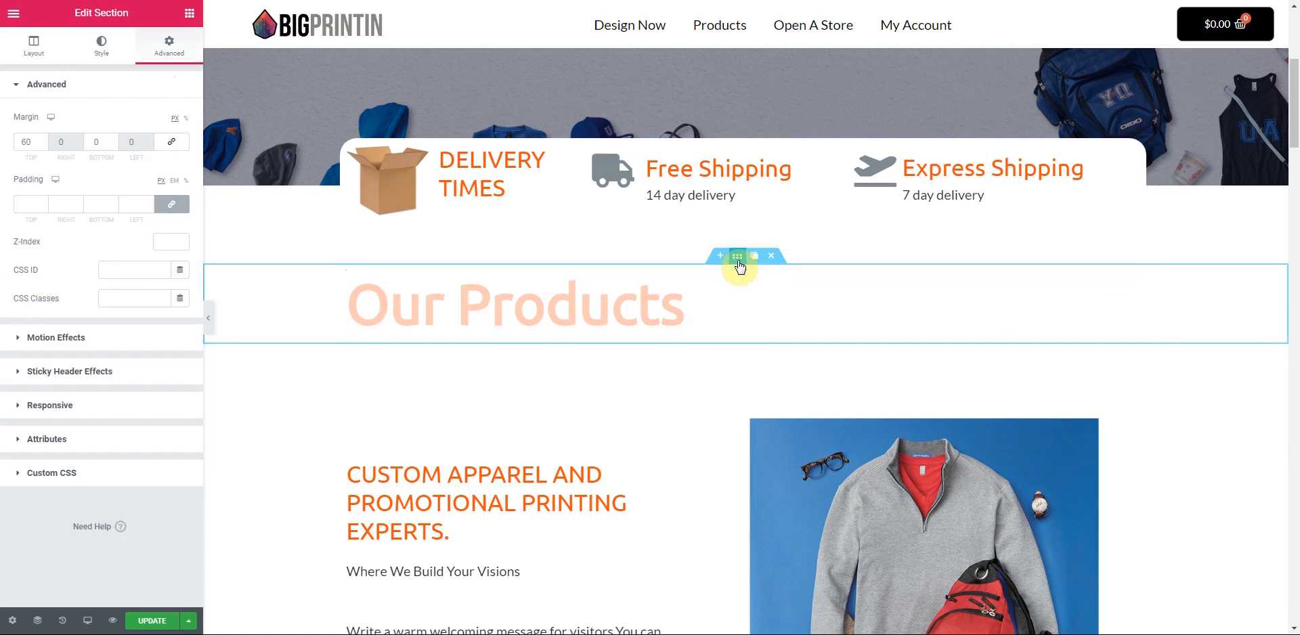
pyautogui.click(34, 42)
pyautogui.click(181, 173)
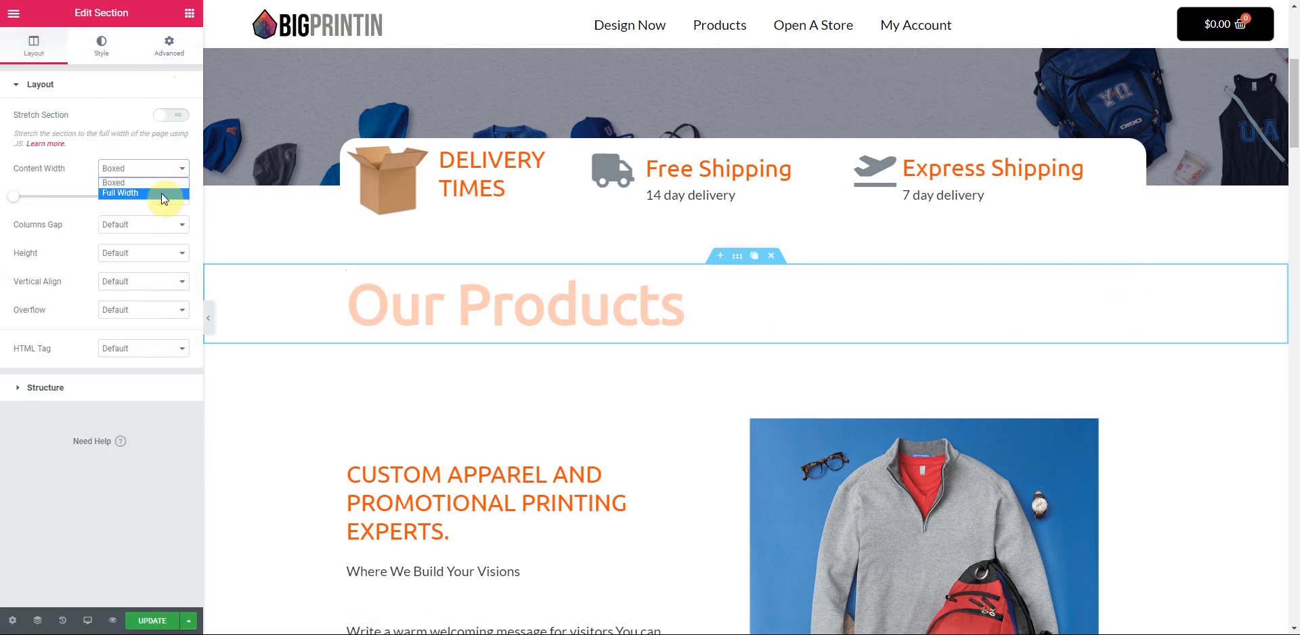
pyautogui.click(161, 192)
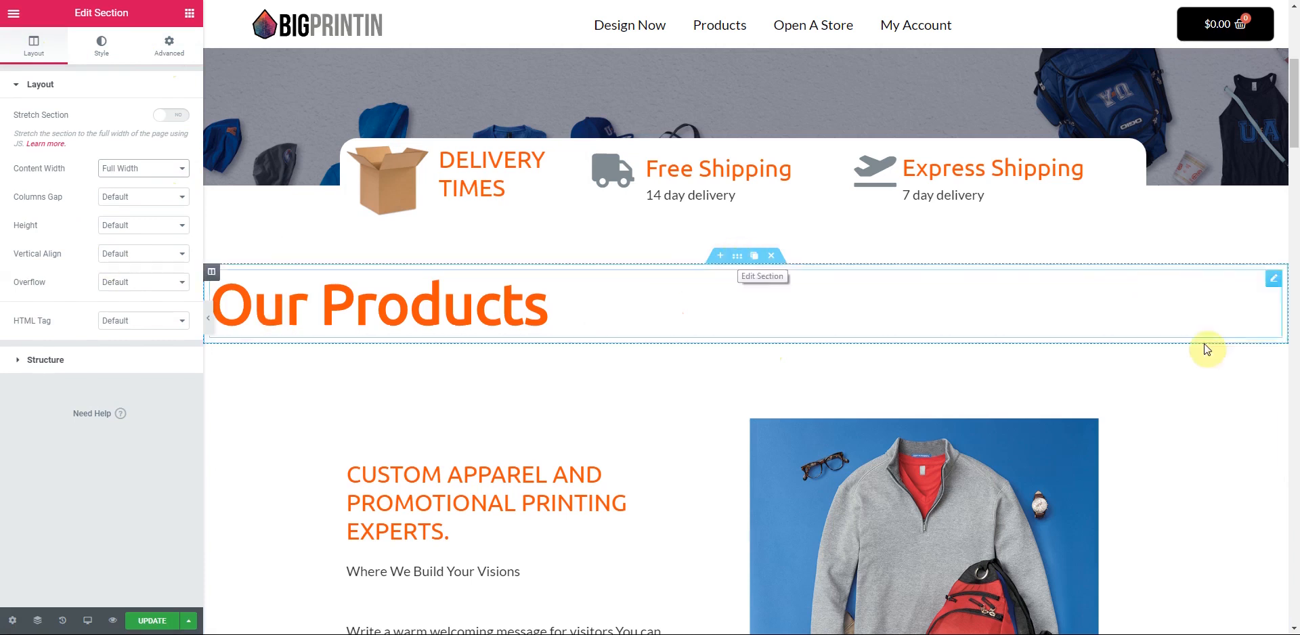
pyautogui.click(161, 62)
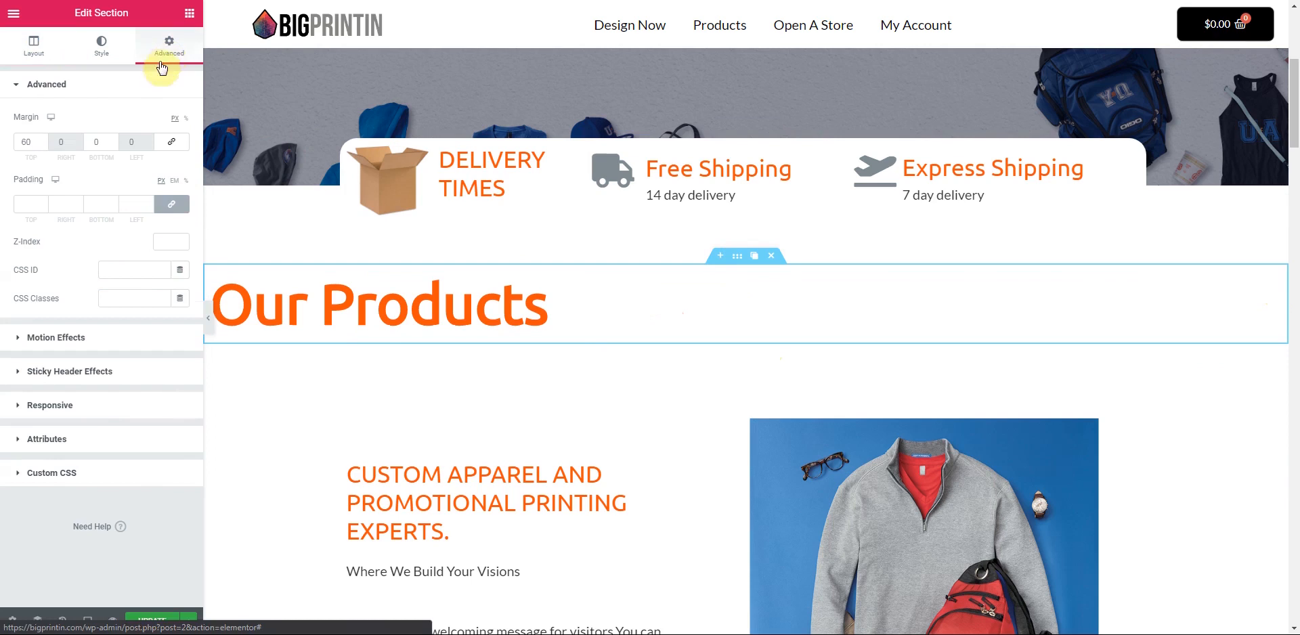
# - Turn on the section's Scrolling Effects and set Horizontal Scroll direction to To Right
pyautogui.click(54, 337)
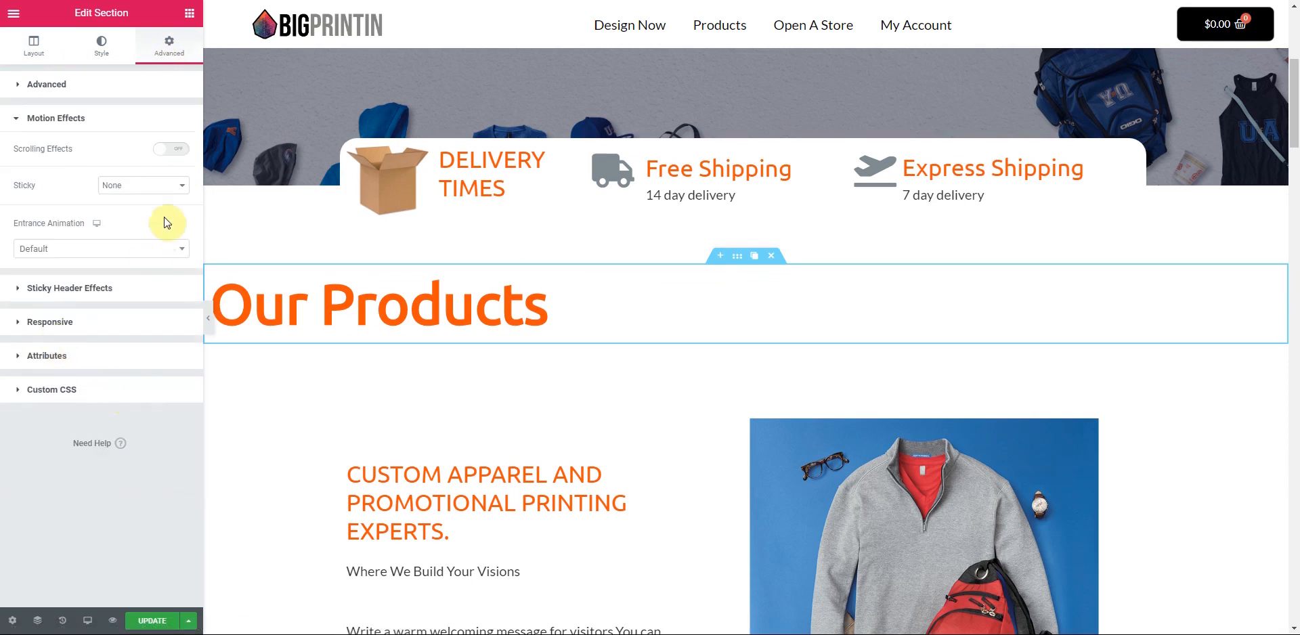
pyautogui.click(174, 162)
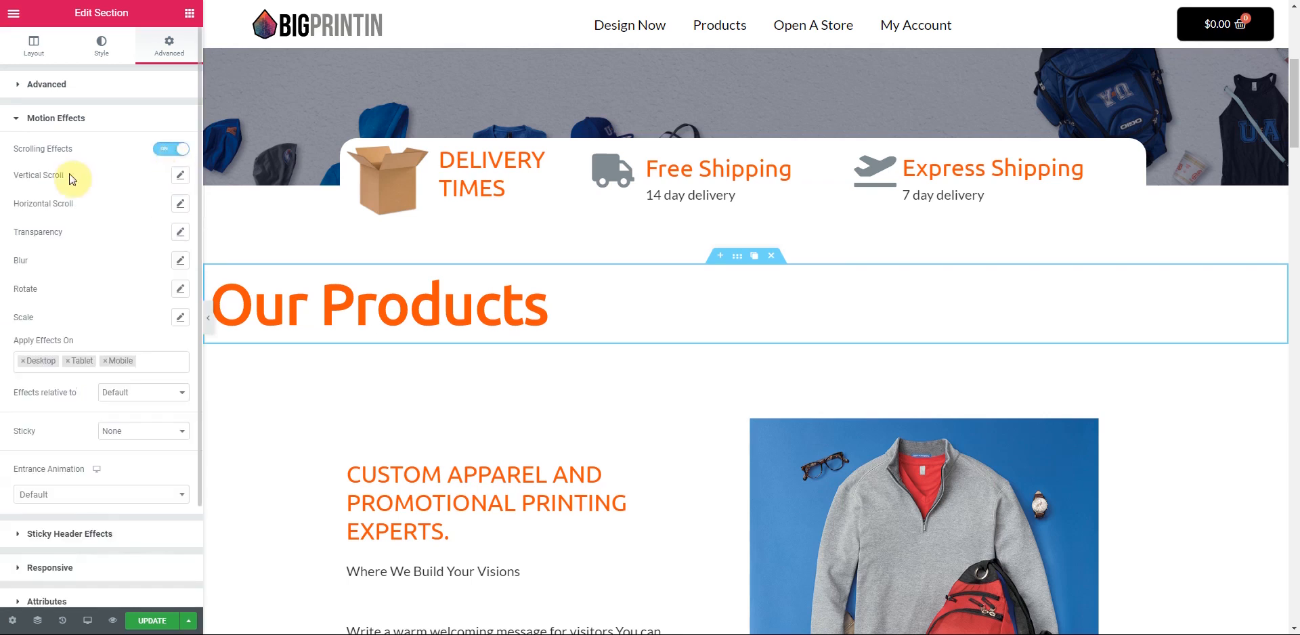
pyautogui.click(180, 203)
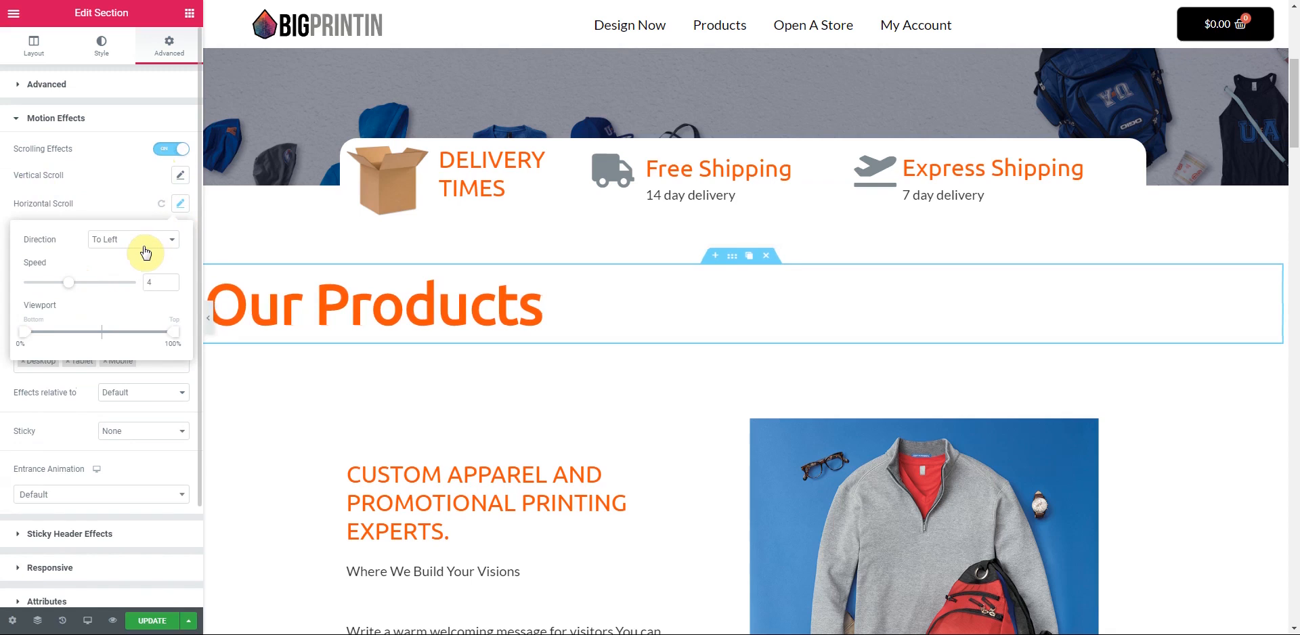
pyautogui.click(164, 244)
pyautogui.click(157, 265)
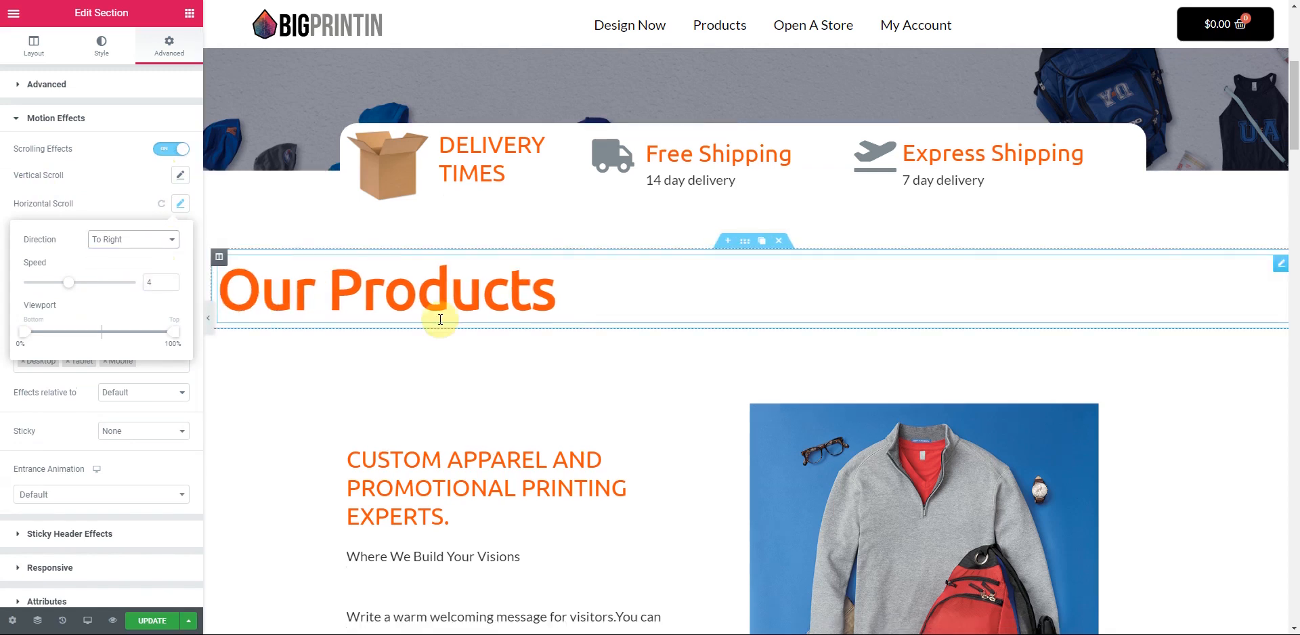
# - Raise the horizontal scroll speed to 7.4 and collapse the editor sidebar
pyautogui.scroll(1, 278, 347)
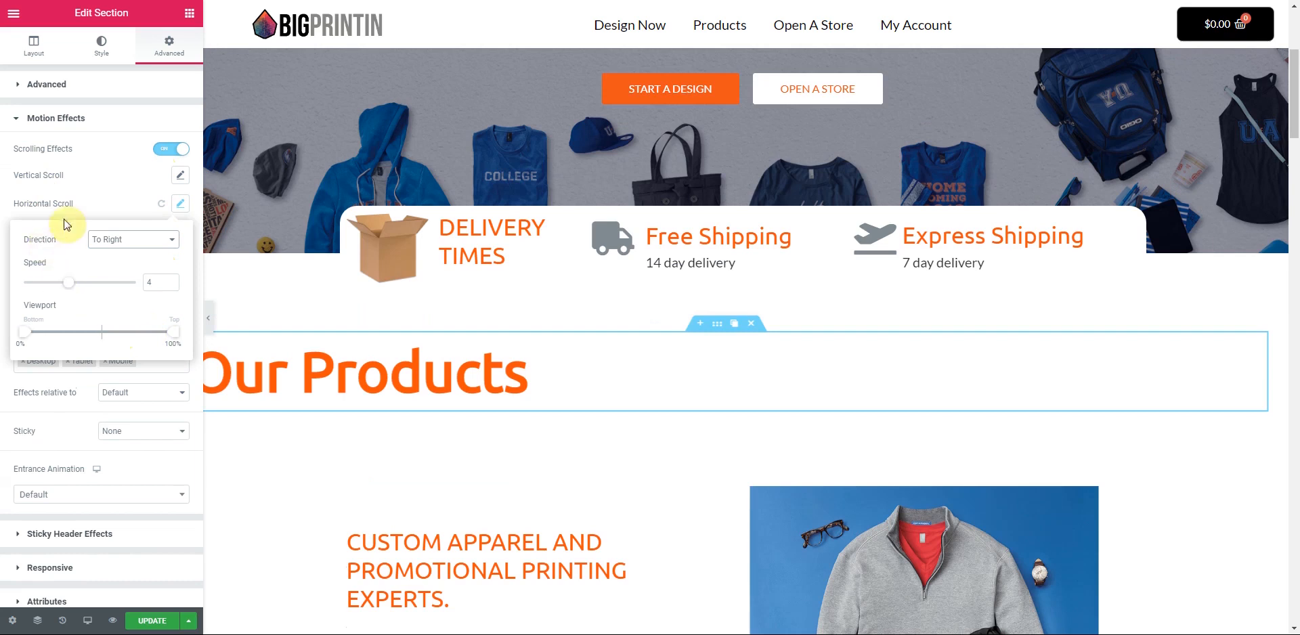
pyautogui.scroll(-1, 66, 224)
pyautogui.moveTo(71, 219); pyautogui.dragTo(106, 224)
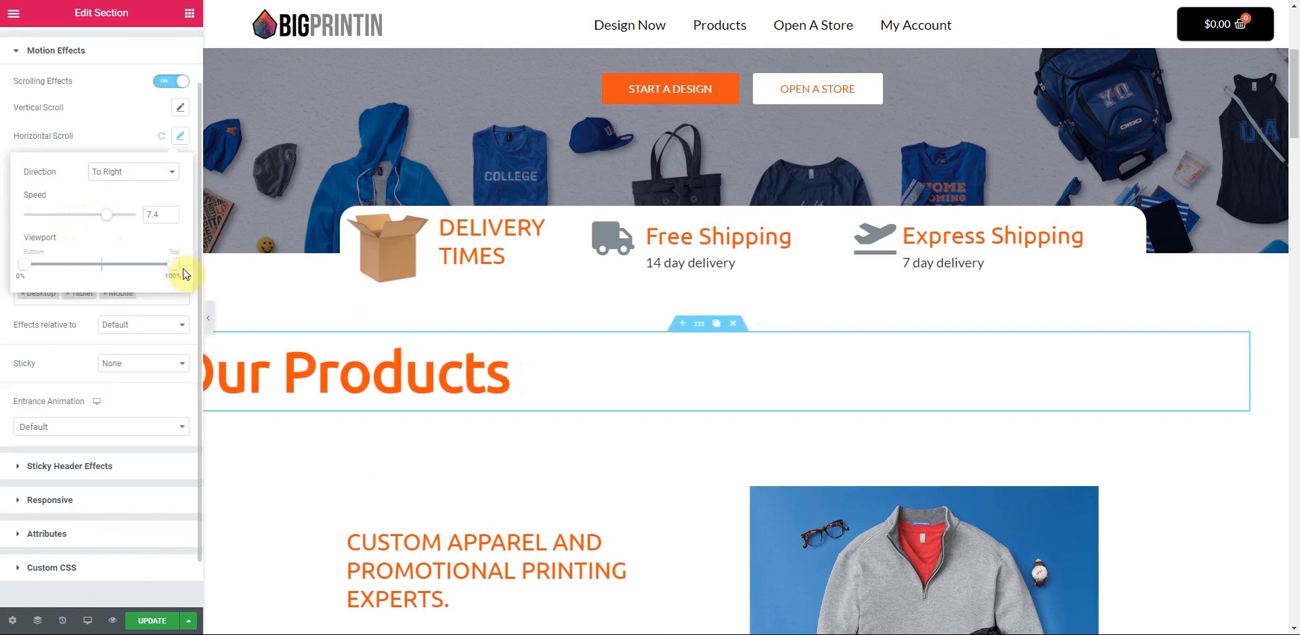
pyautogui.click(210, 318)
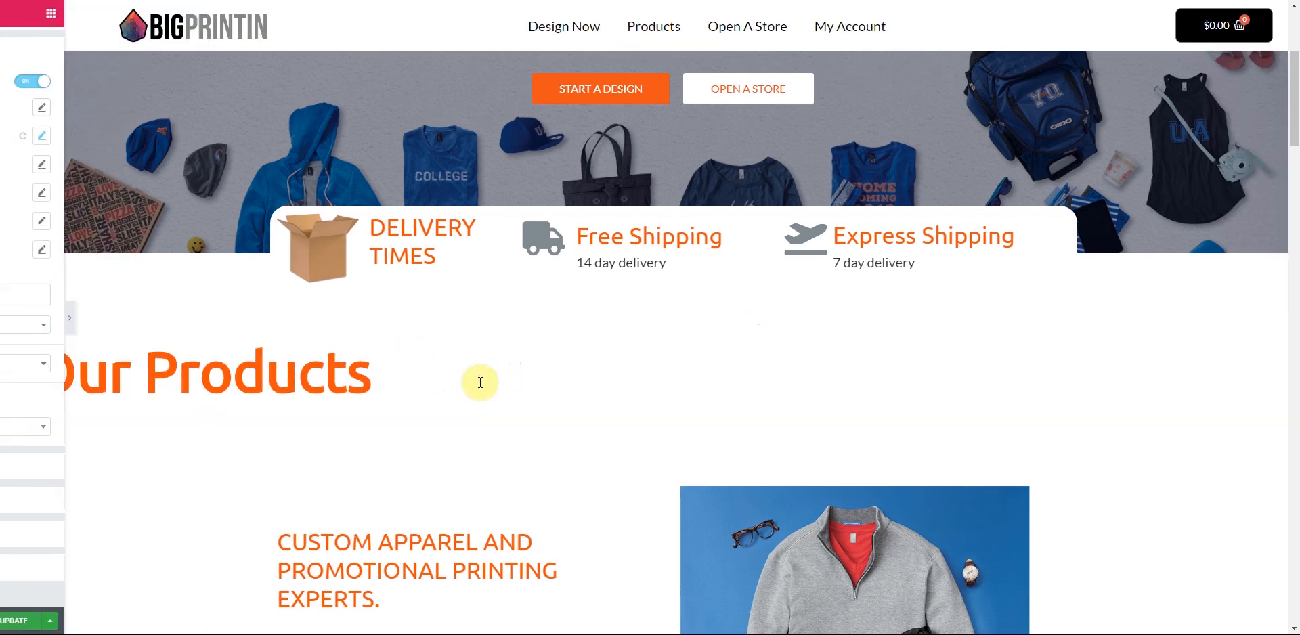
# - Scroll the preview to watch the heading slide sideways, then reopen the Elementor panel
pyautogui.scroll(5, 502, 387)
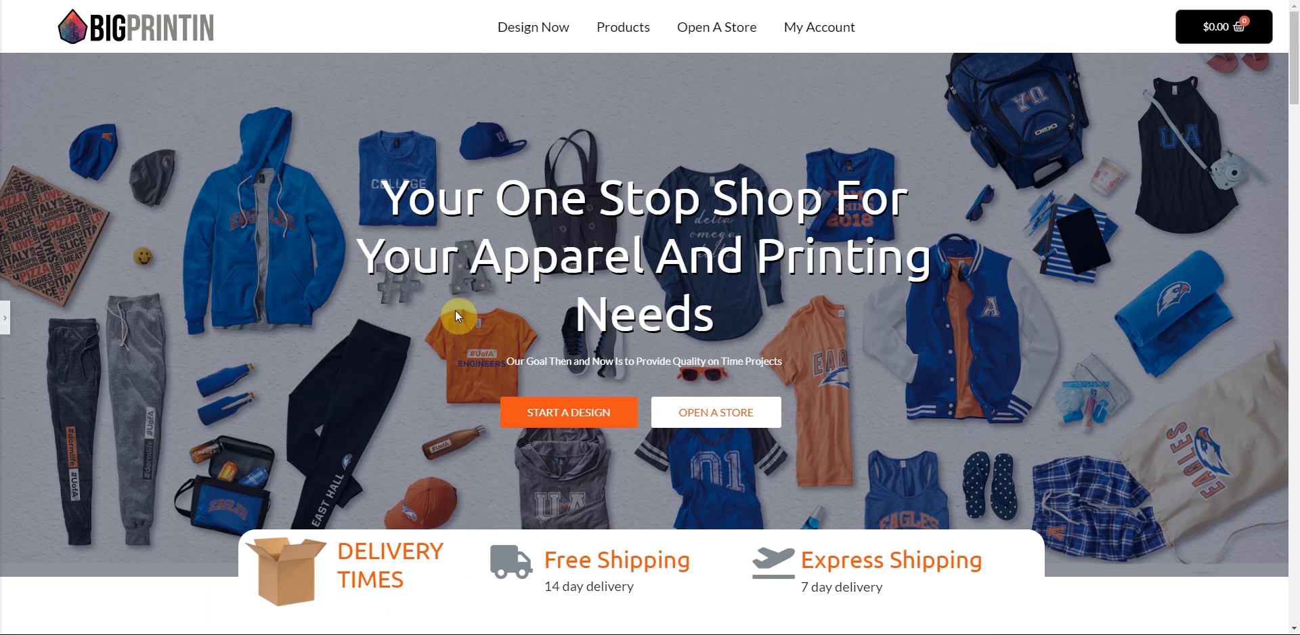
pyautogui.scroll(-8, 456, 312)
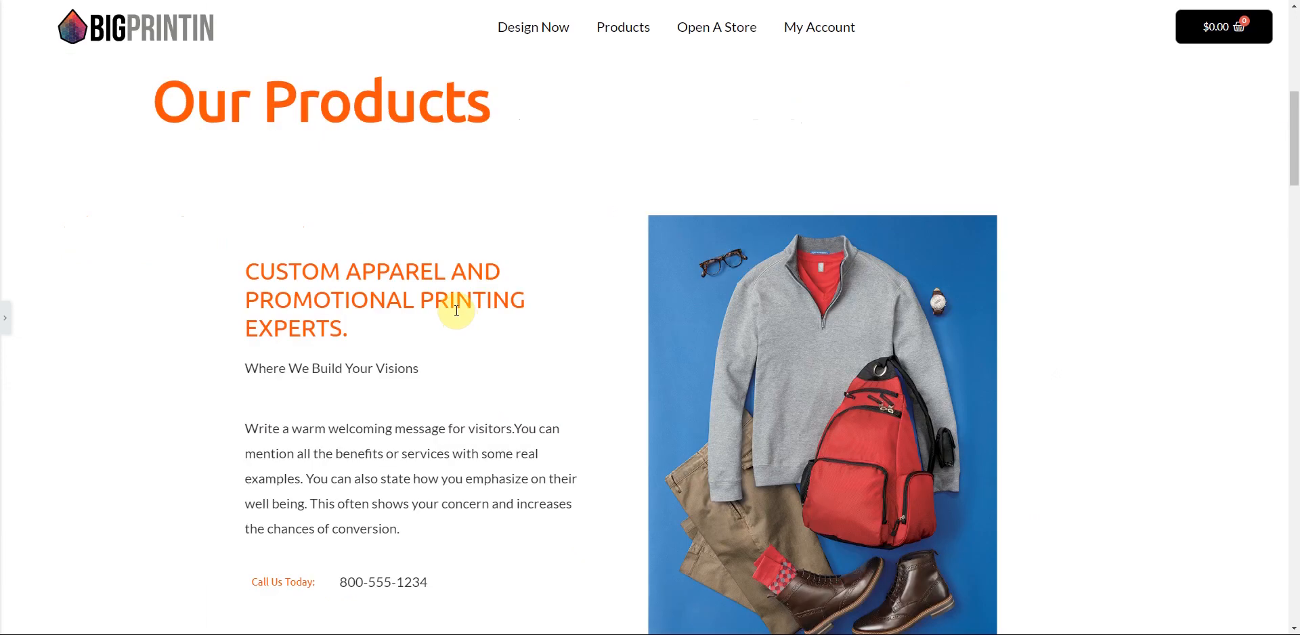
pyautogui.scroll(3, 456, 310)
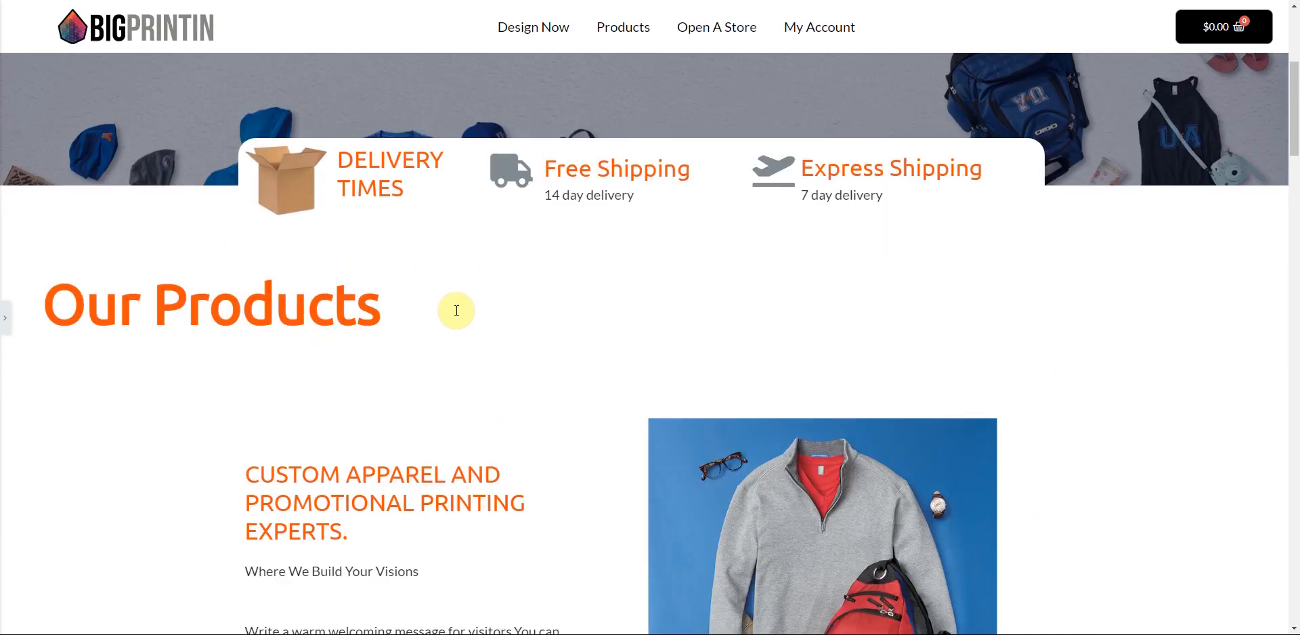
pyautogui.scroll(5, 458, 316)
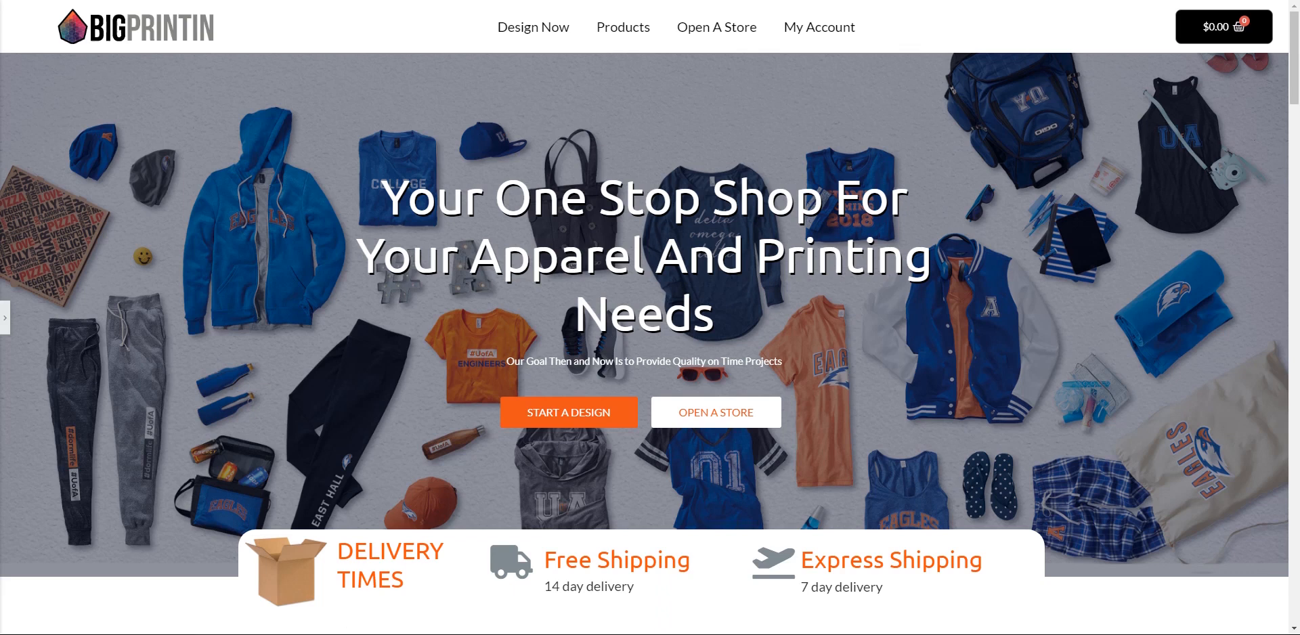
pyautogui.click(4, 326)
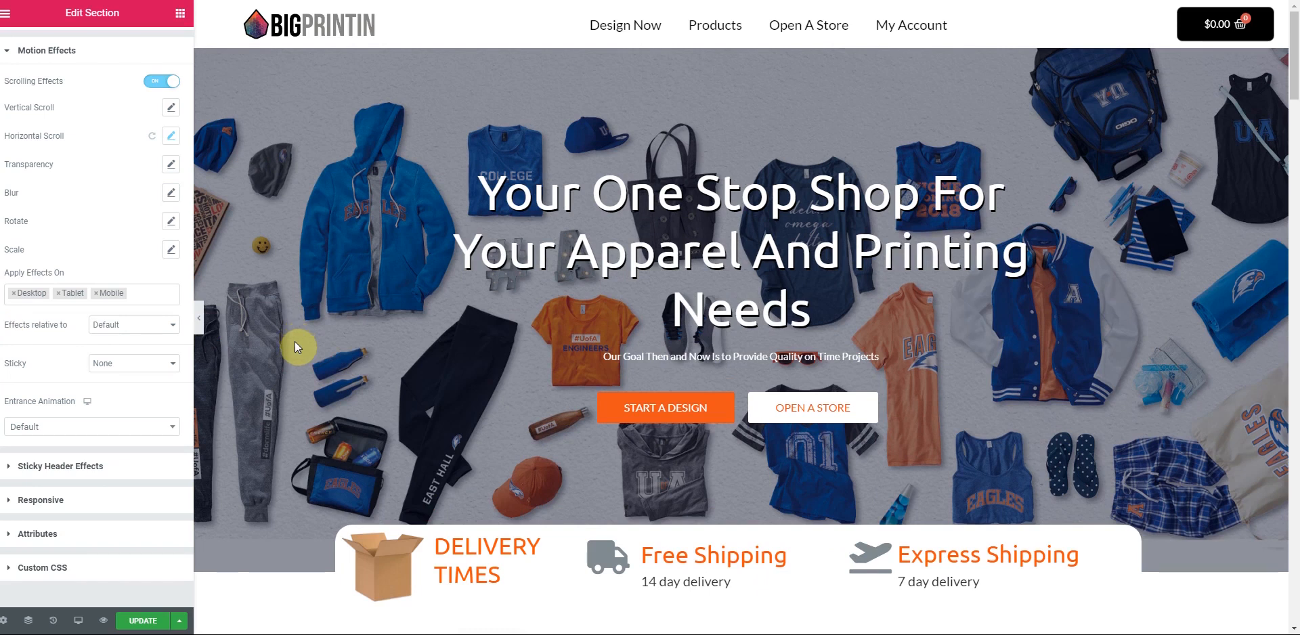
# - Add a single-column section beneath the Our Products heading
pyautogui.scroll(-1, 648, 412)
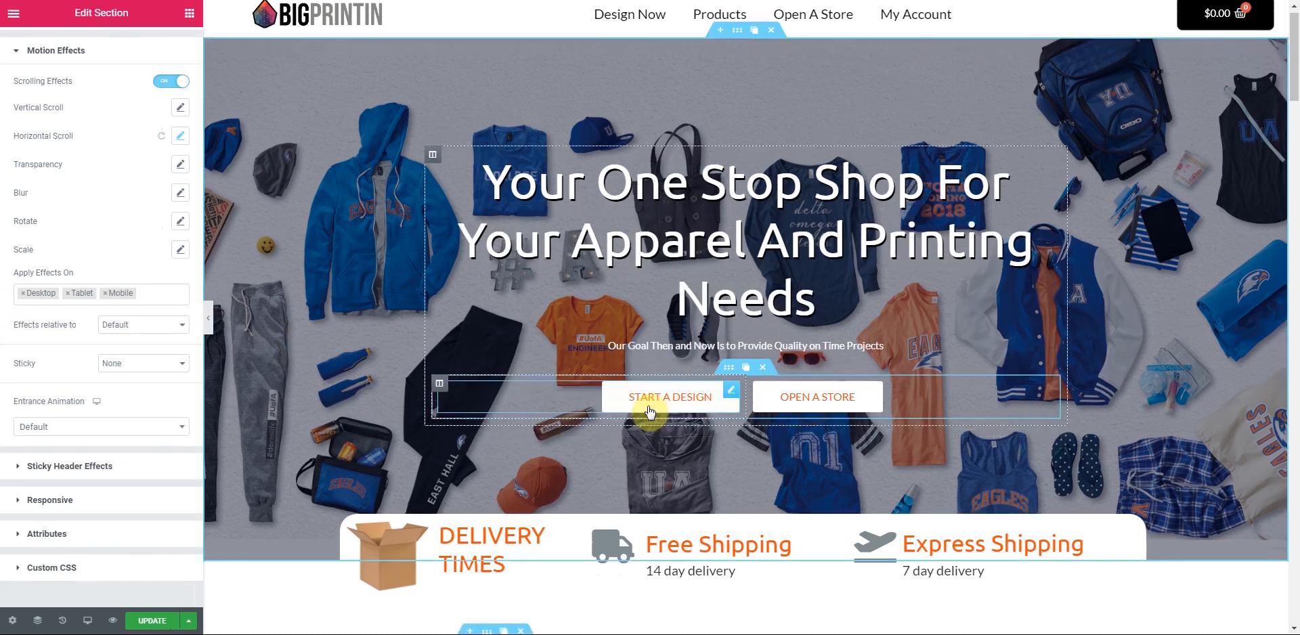
pyautogui.scroll(-8, 708, 203)
pyautogui.click(719, 202)
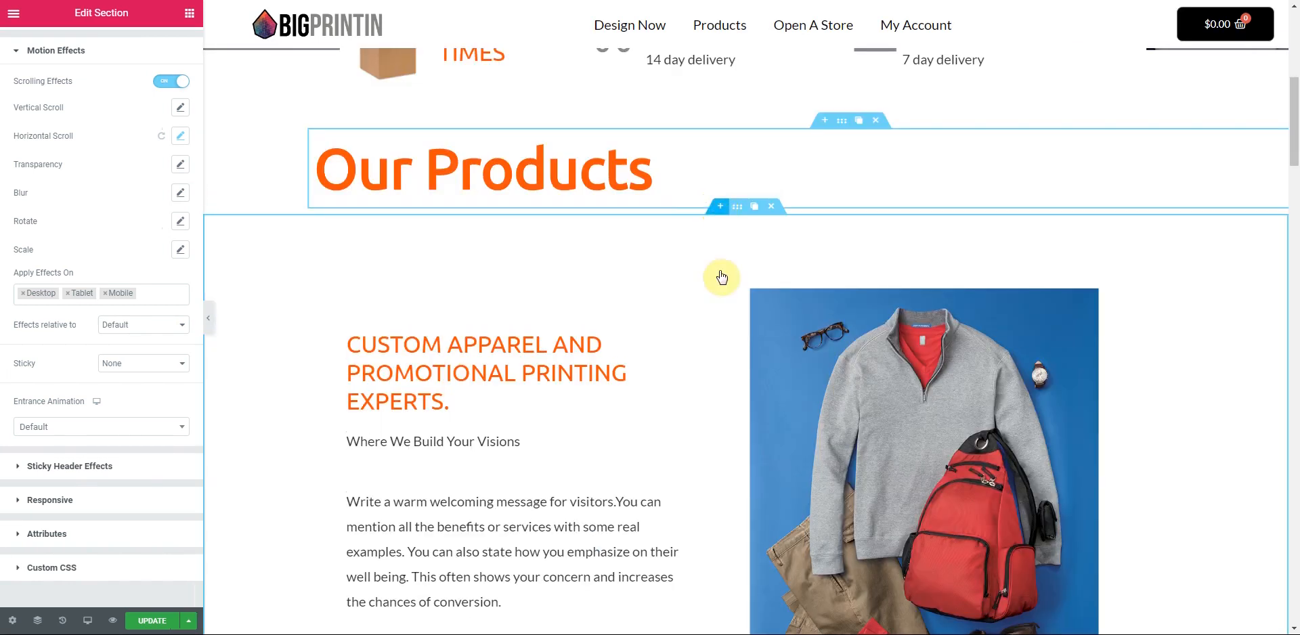
pyautogui.click(552, 313)
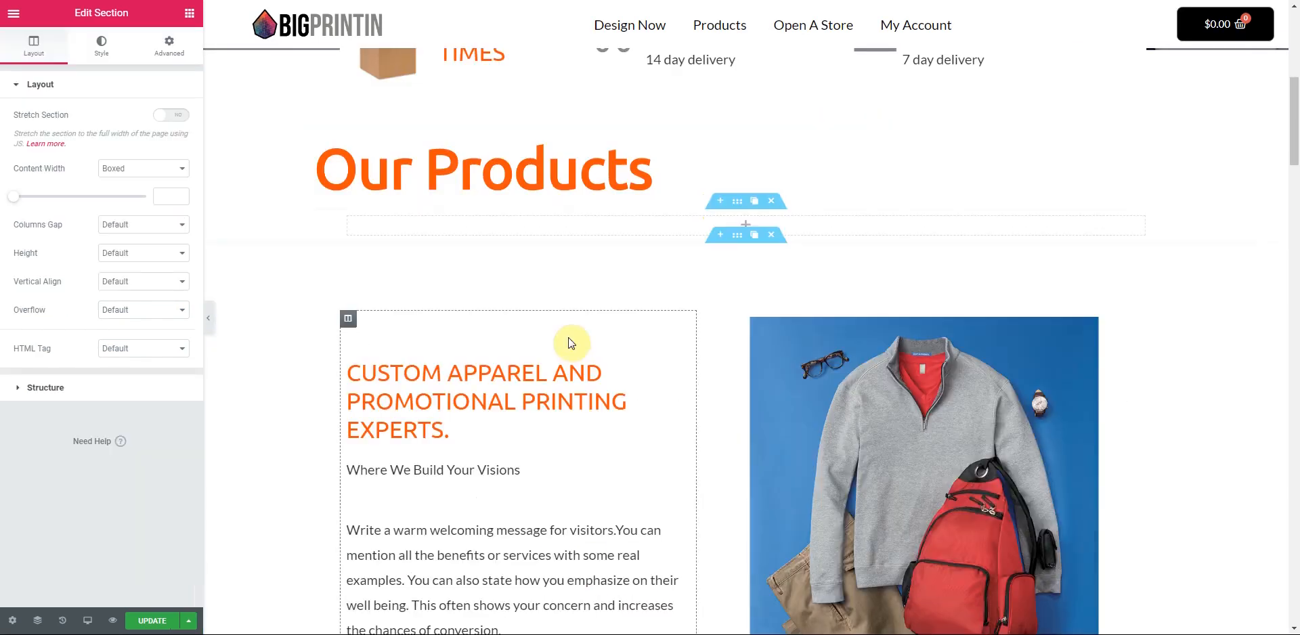
# - Search widgets for 'product cat' and drop Product Categories into the new section
pyautogui.click(190, 13)
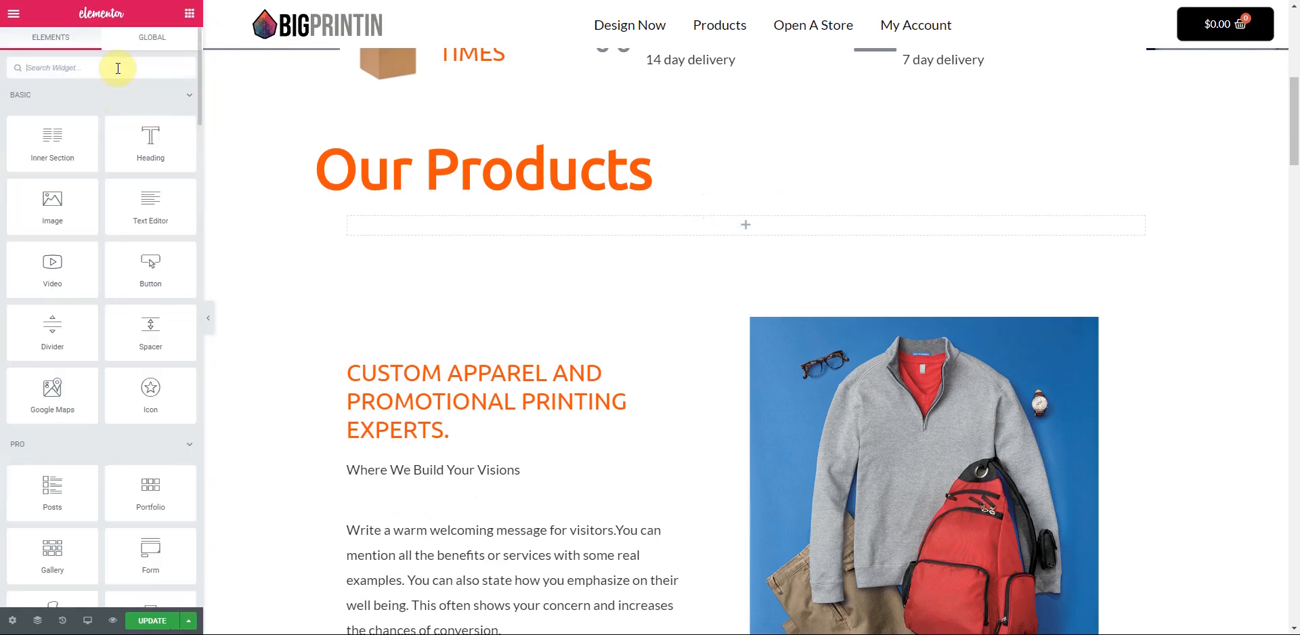
pyautogui.click(118, 68)
pyautogui.write('prod')
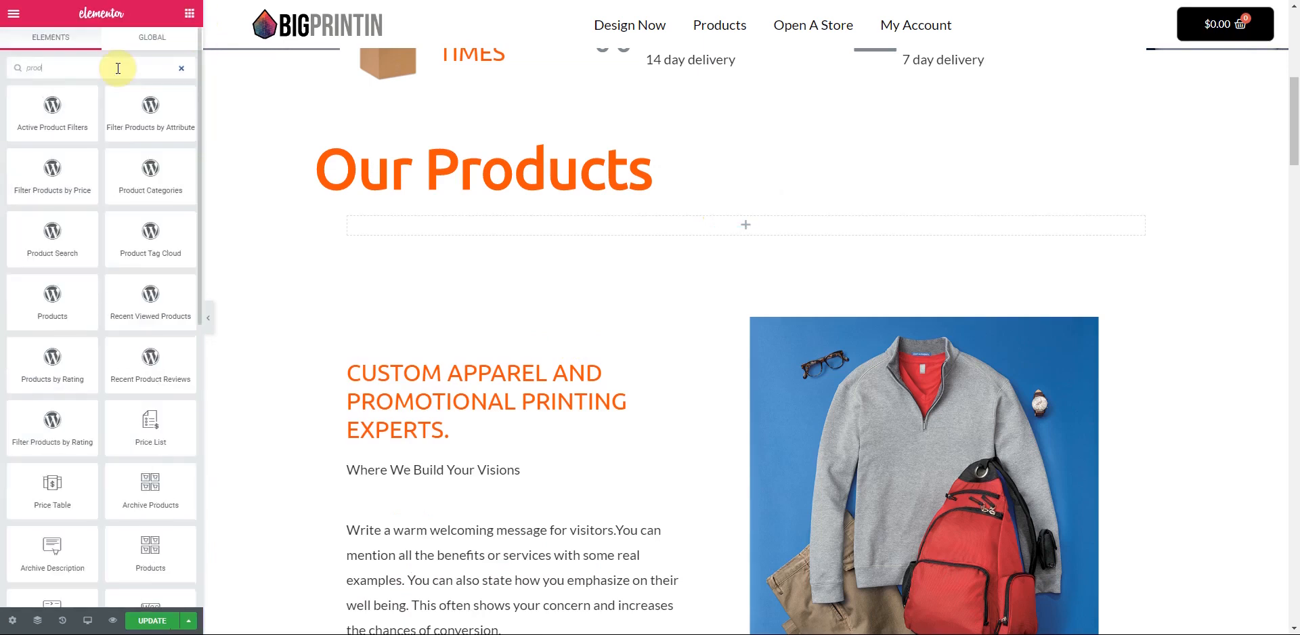
pyautogui.write('uct cat')
pyautogui.moveTo(149, 111); pyautogui.dragTo(525, 228)
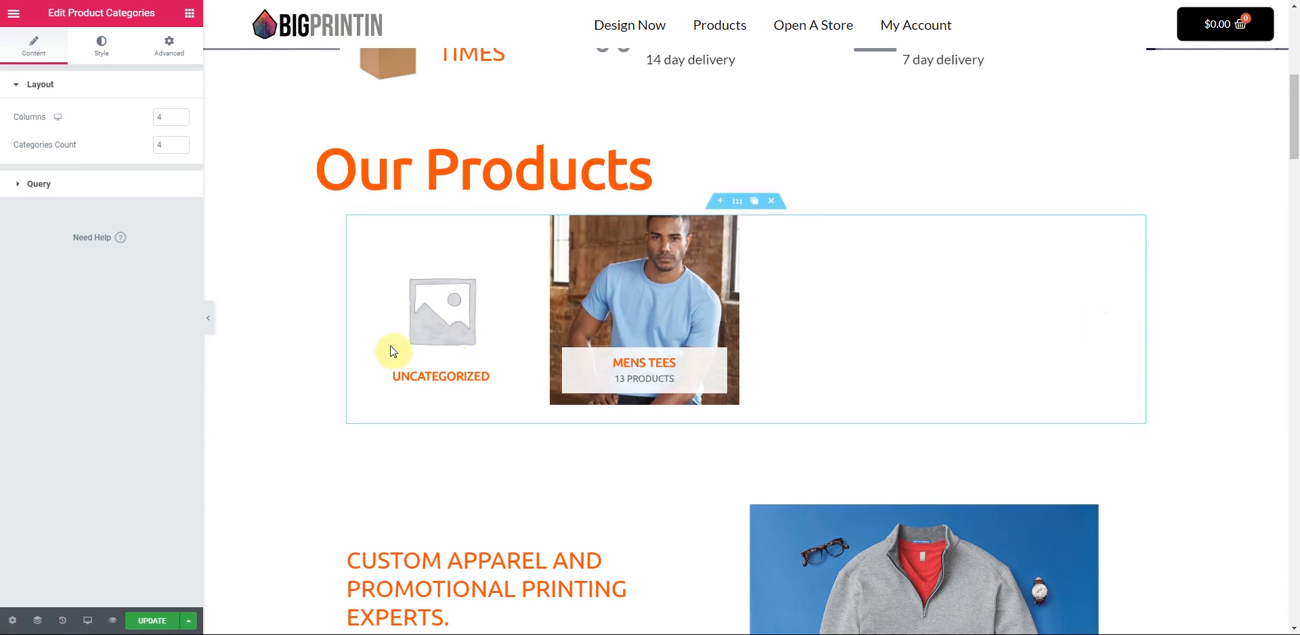
pyautogui.scroll(-3, 436, 347)
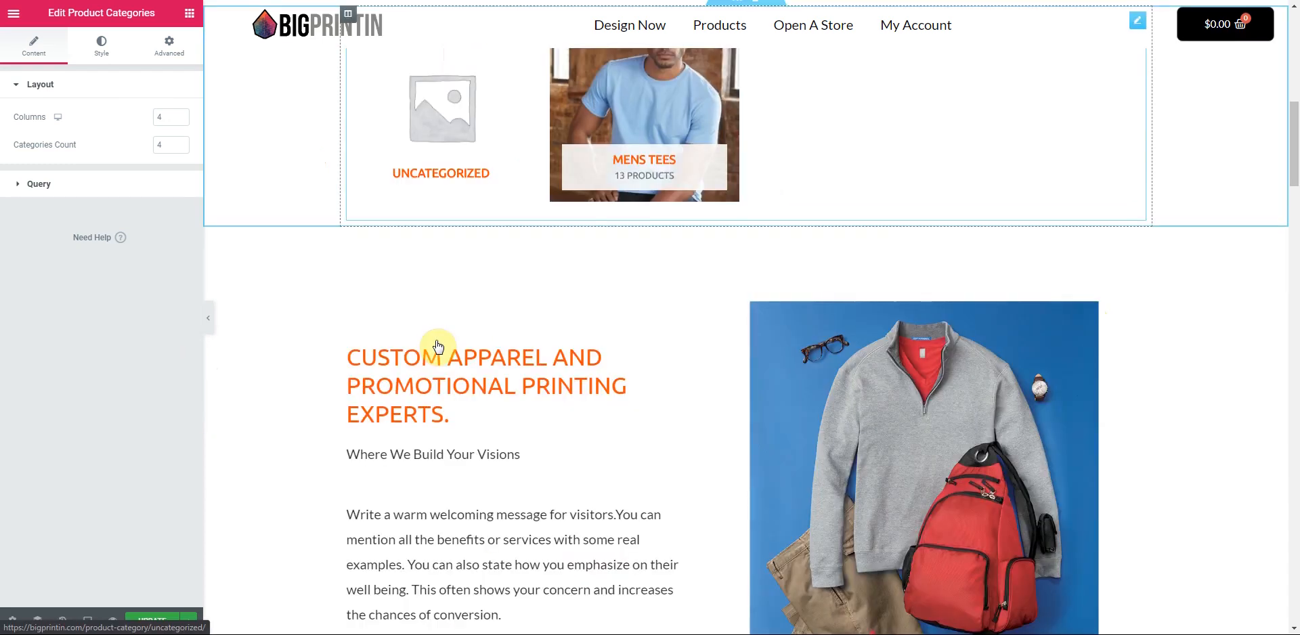
# - Insert a new two-column structure section directly above the Our Specialization block
pyautogui.scroll(-5, 659, 311)
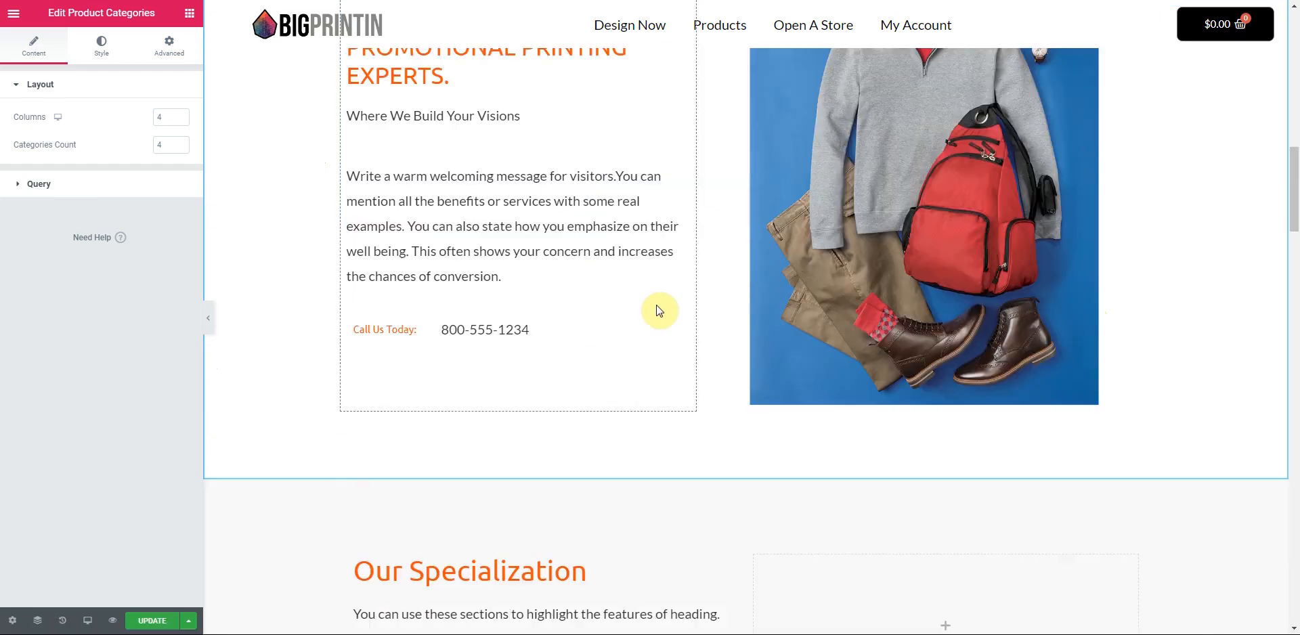
pyautogui.scroll(2, 659, 310)
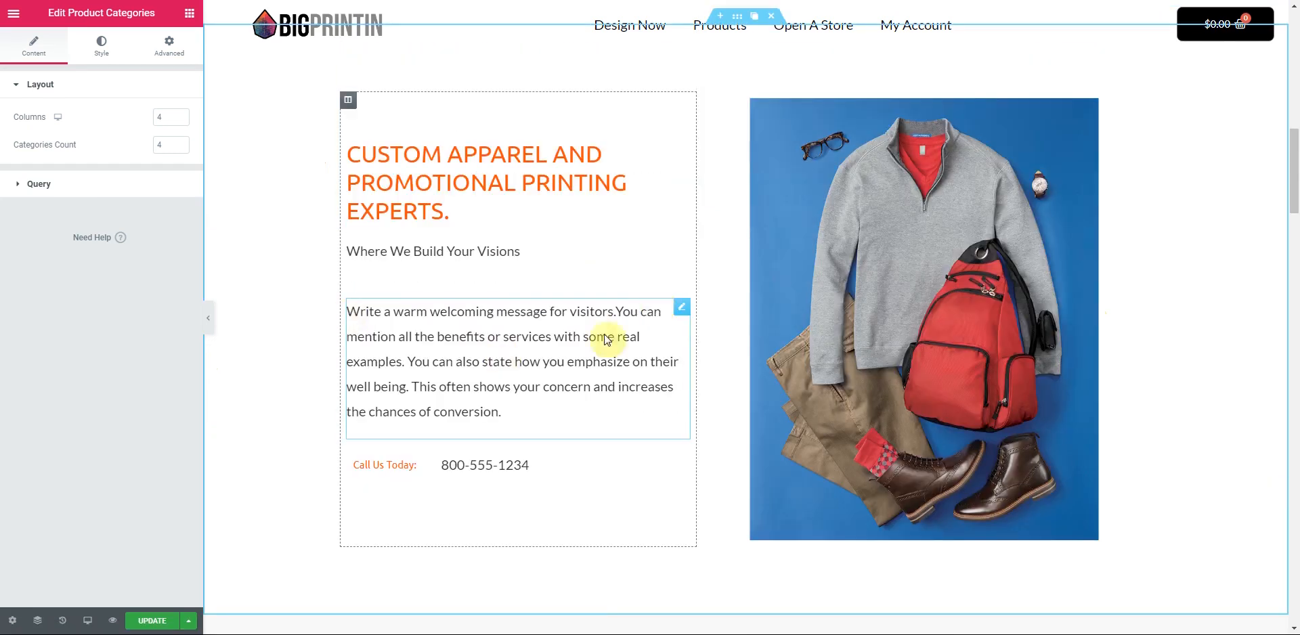
pyautogui.scroll(-5, 668, 371)
pyautogui.scroll(2, 705, 377)
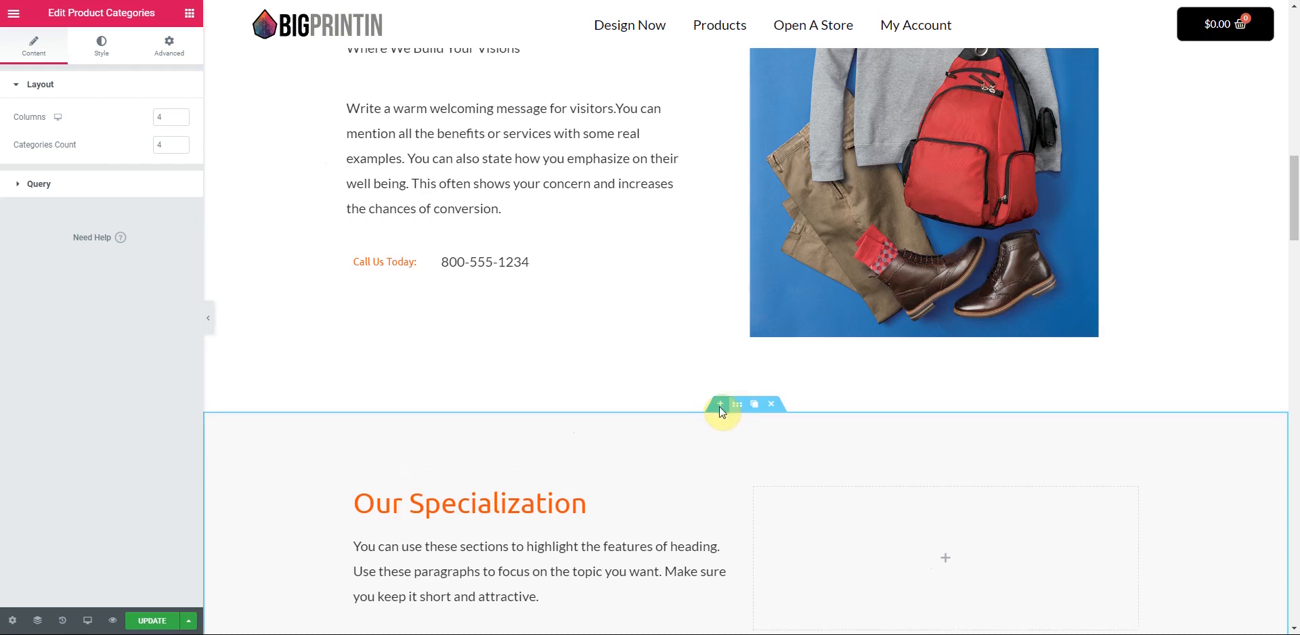
pyautogui.click(720, 405)
pyautogui.click(712, 475)
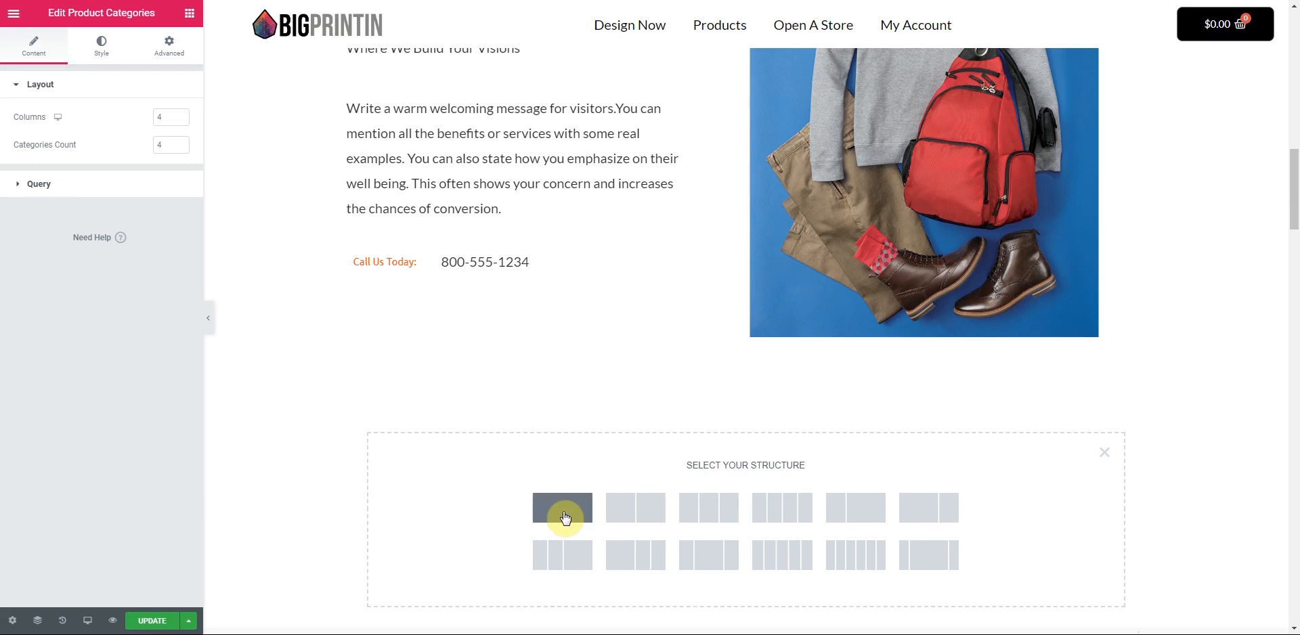
pyautogui.click(630, 519)
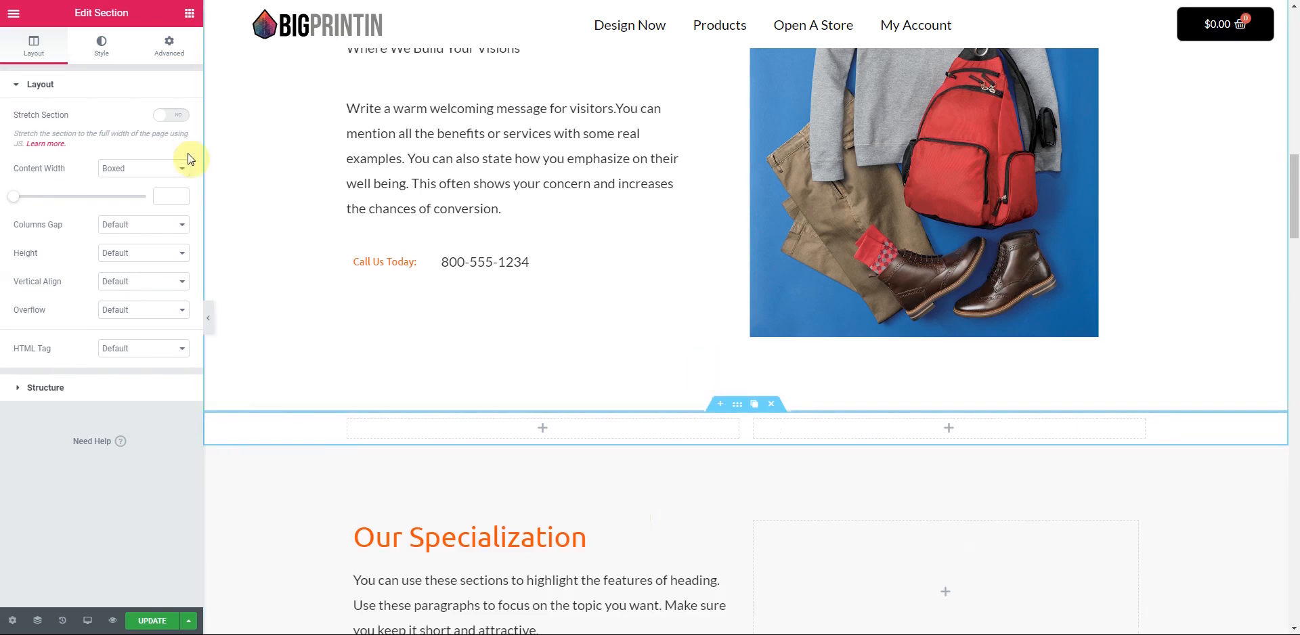
pyautogui.click(192, 23)
# - Place a Heading in the right column and a Testimonial Carousel, found by searching 'test', in the left
pyautogui.moveTo(150, 139); pyautogui.dragTo(822, 403)
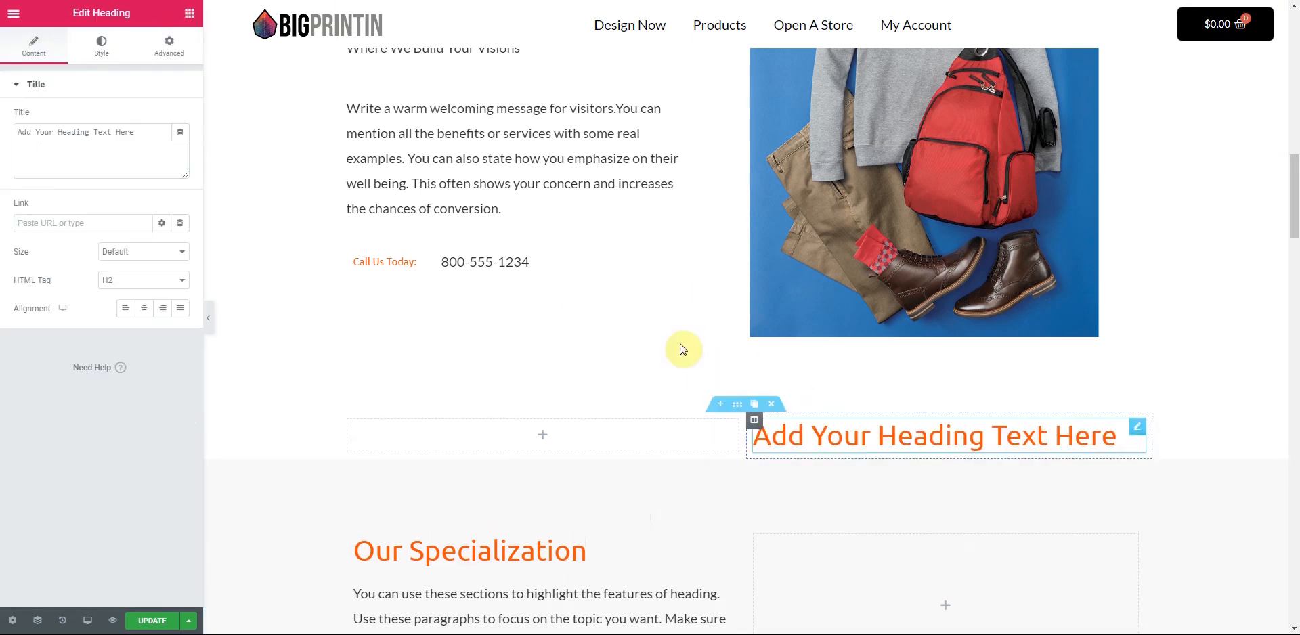
pyautogui.click(193, 23)
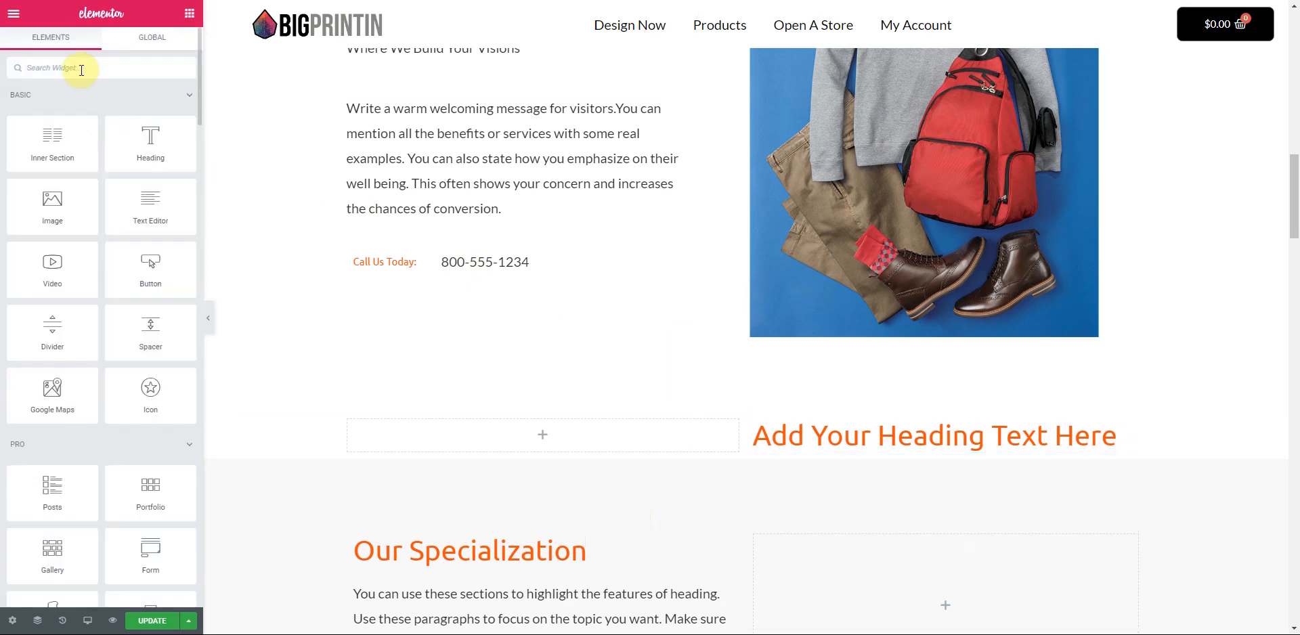
pyautogui.write('revei')
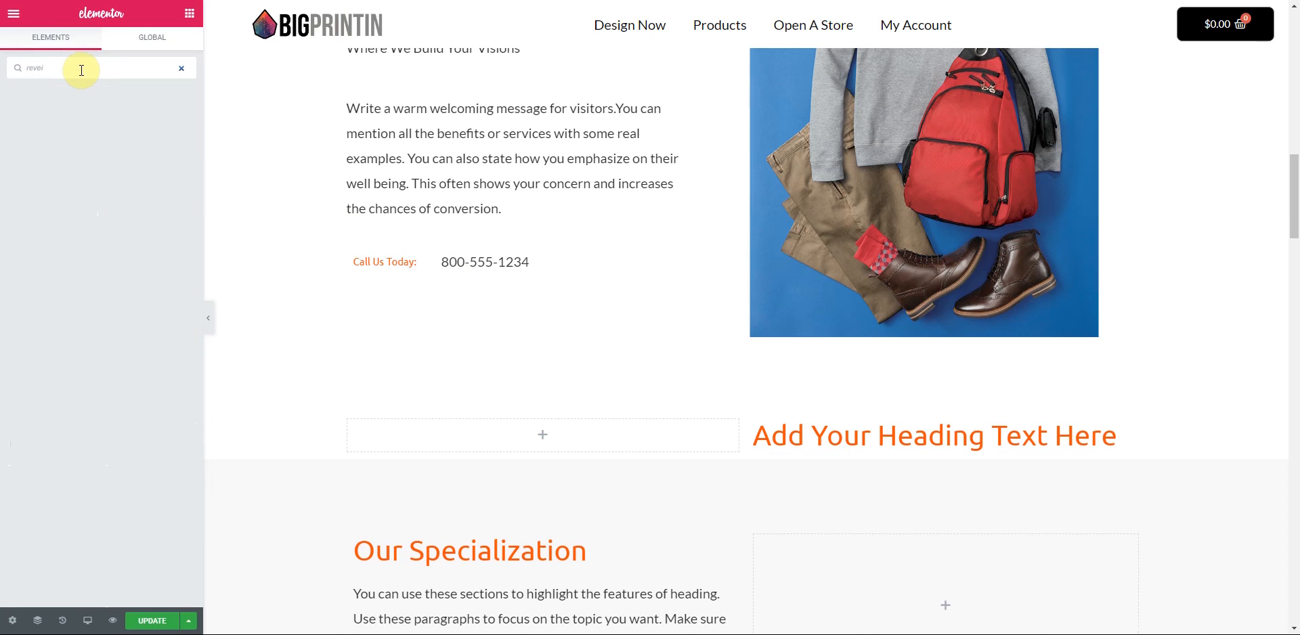
pyautogui.press('BackSpace')
pyautogui.press('BackSpace')
pyautogui.press('BackSpace')
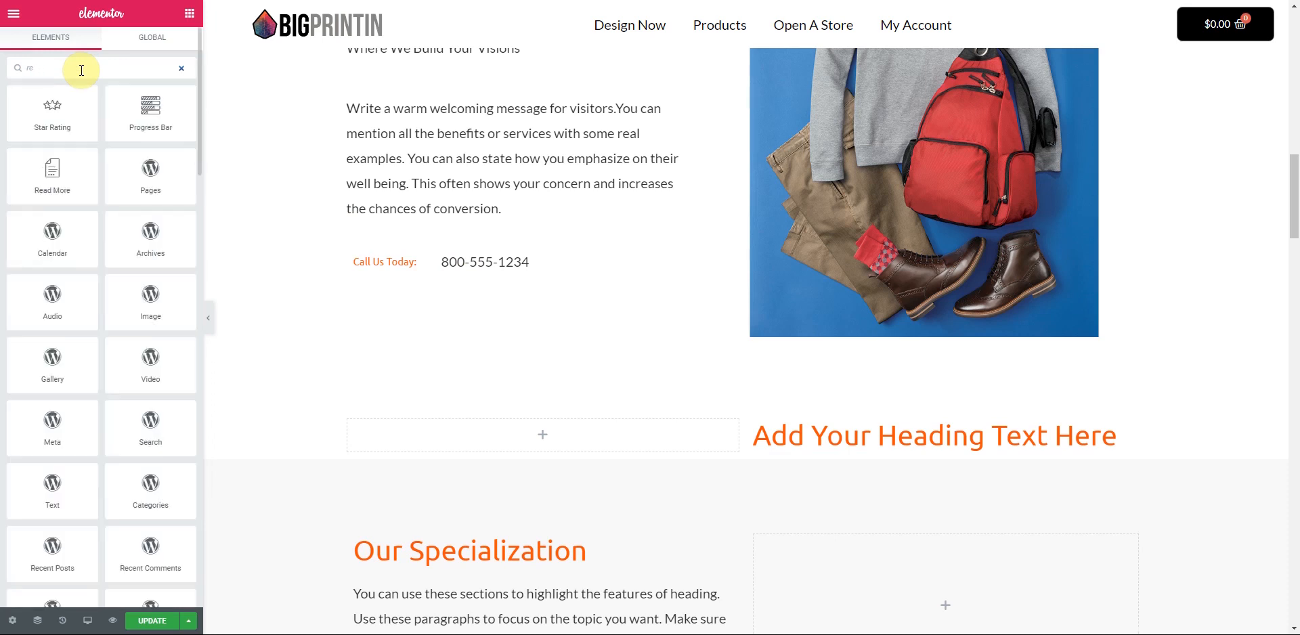
pyautogui.press('BackSpace')
pyautogui.press('BackSpace')
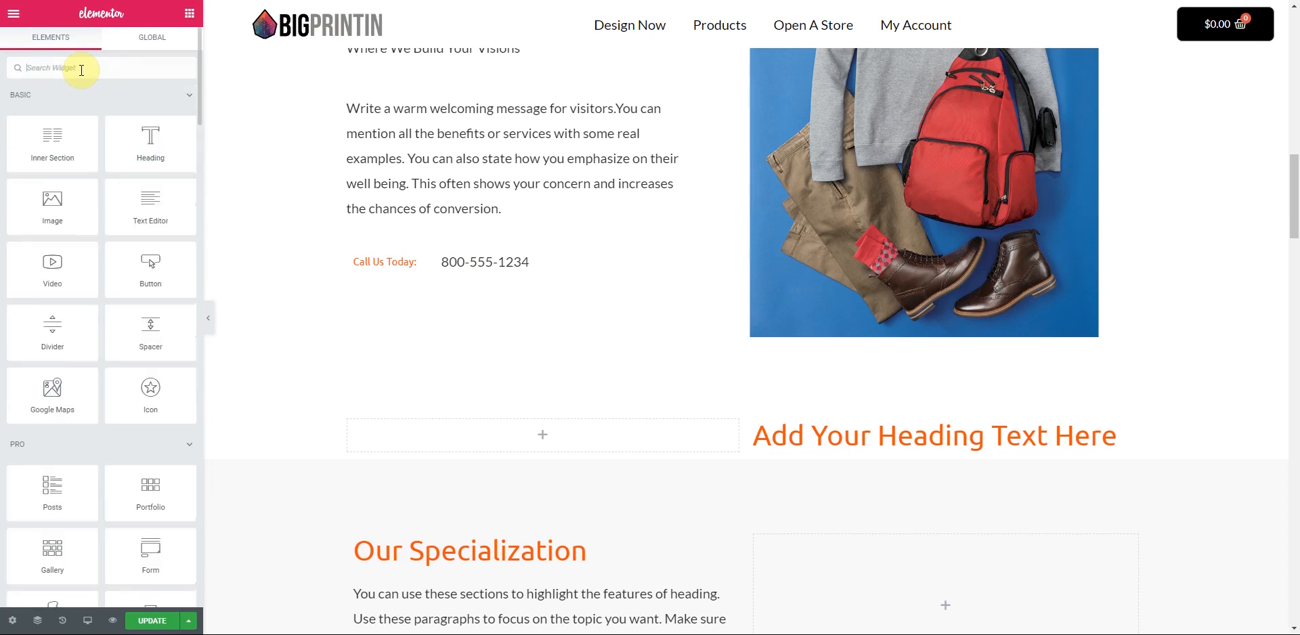
pyautogui.write('test')
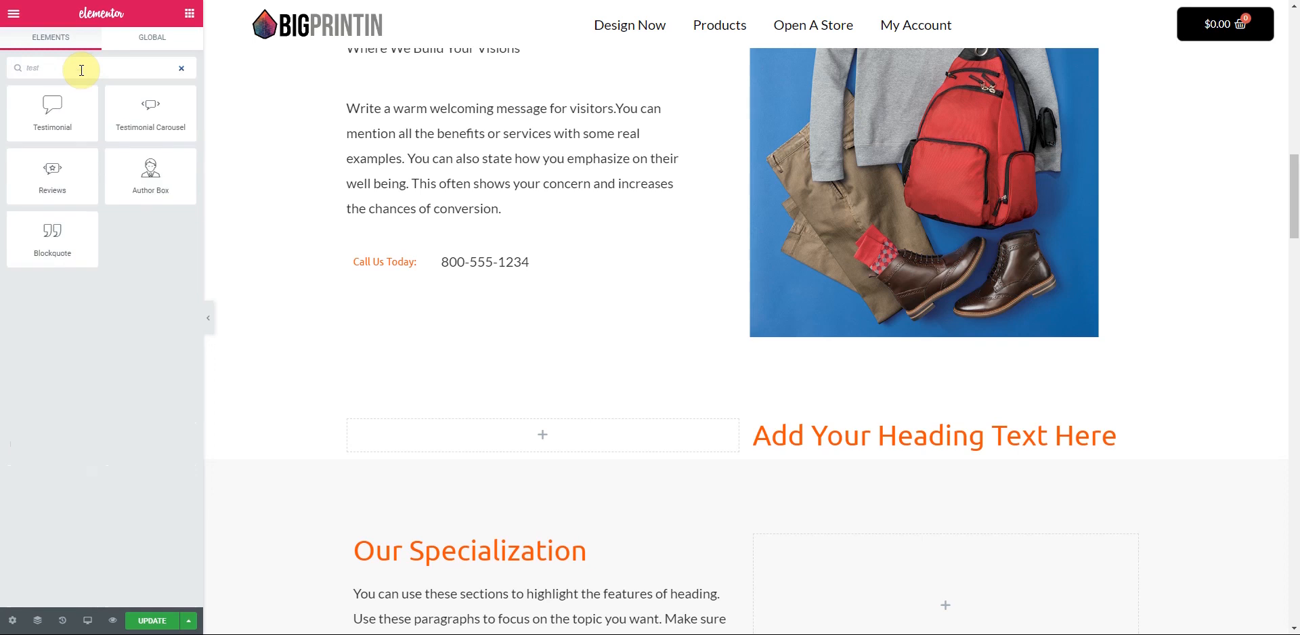
pyautogui.moveTo(143, 98); pyautogui.dragTo(542, 435)
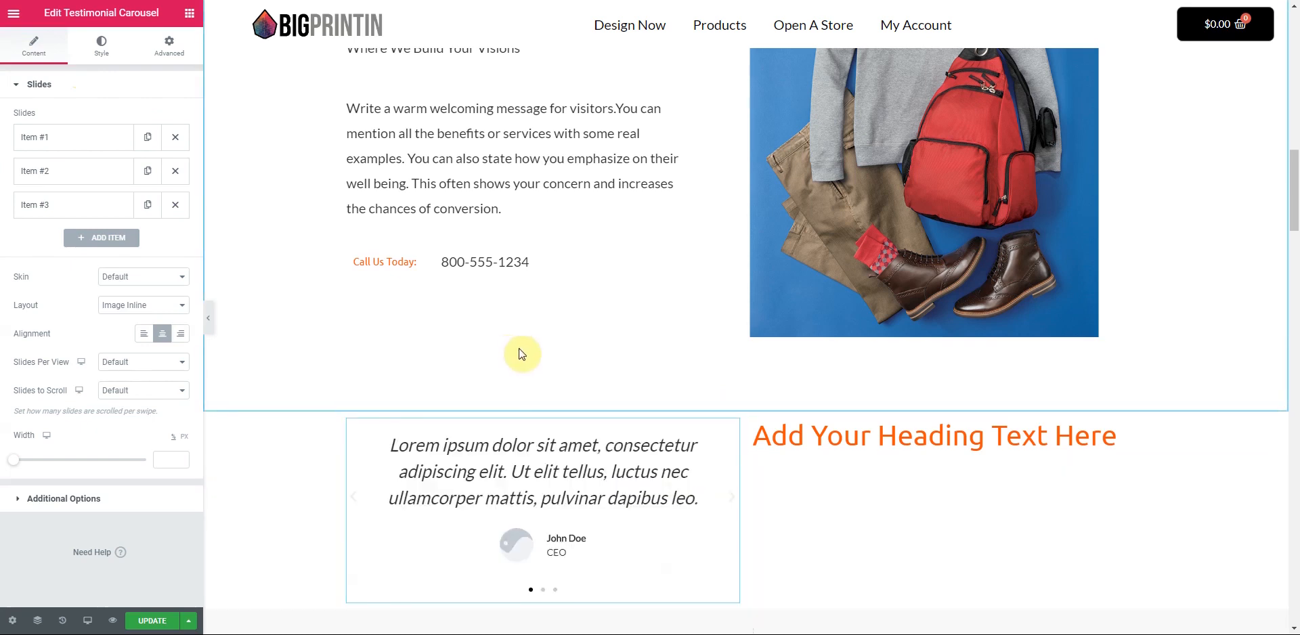
# - Set the testimonial carousel's Skin to Bubble
pyautogui.scroll(-1, 549, 424)
pyautogui.moveTo(746, 457); pyautogui.dragTo(809, 456)
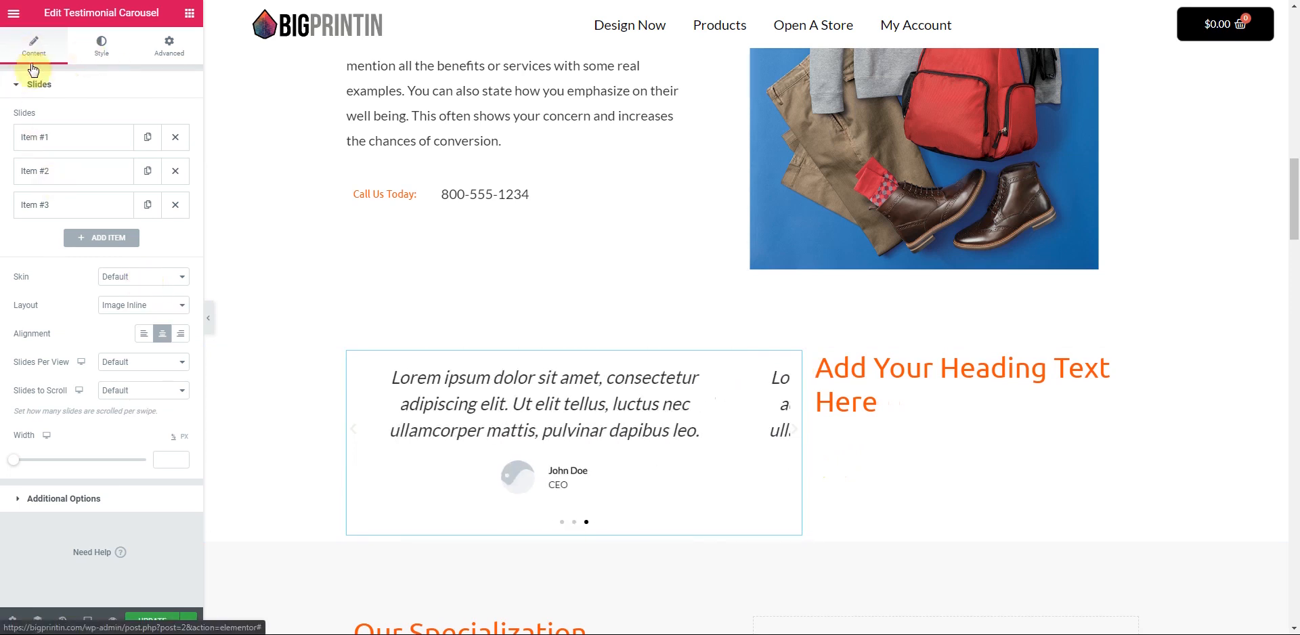
pyautogui.click(178, 278)
pyautogui.click(169, 302)
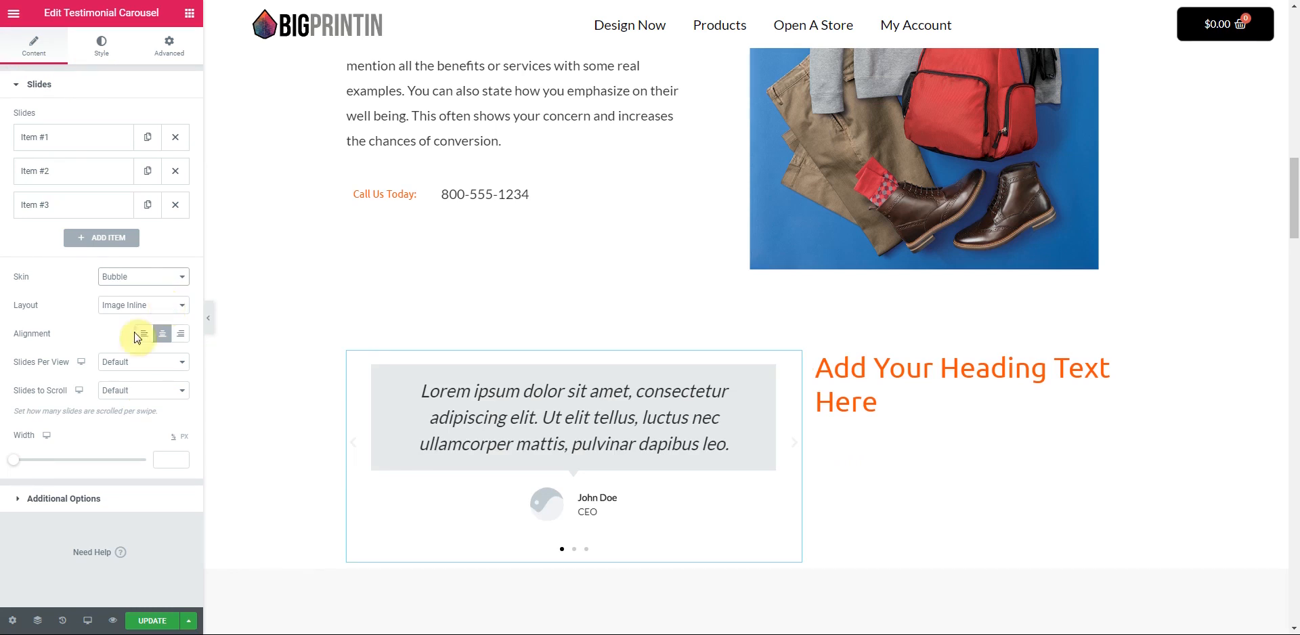
# - Set Slides Per View and Slides to Scroll to 1 and widen the slides
pyautogui.click(165, 362)
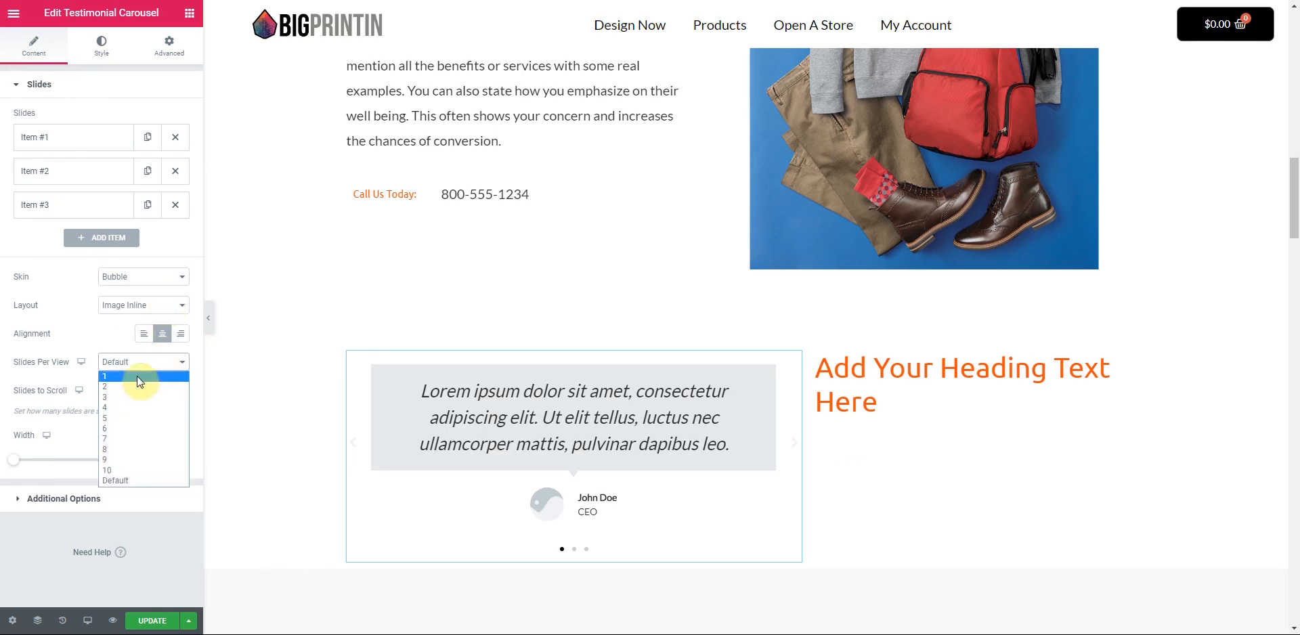
pyautogui.click(137, 377)
pyautogui.click(174, 389)
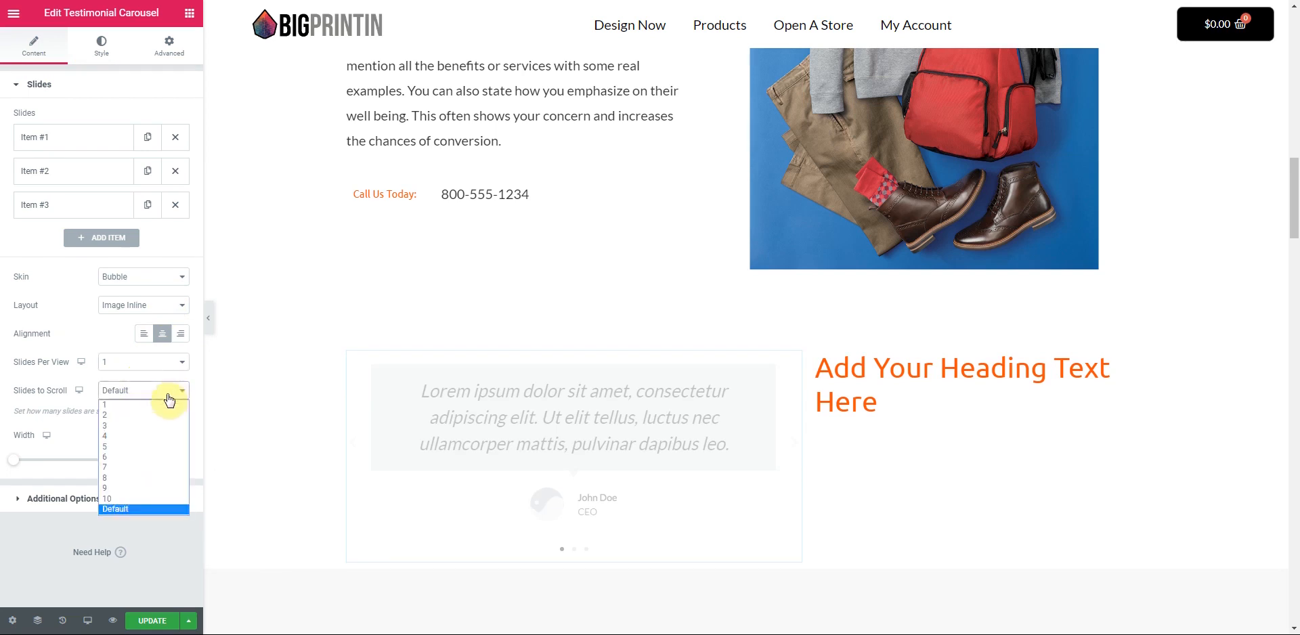
pyautogui.click(156, 404)
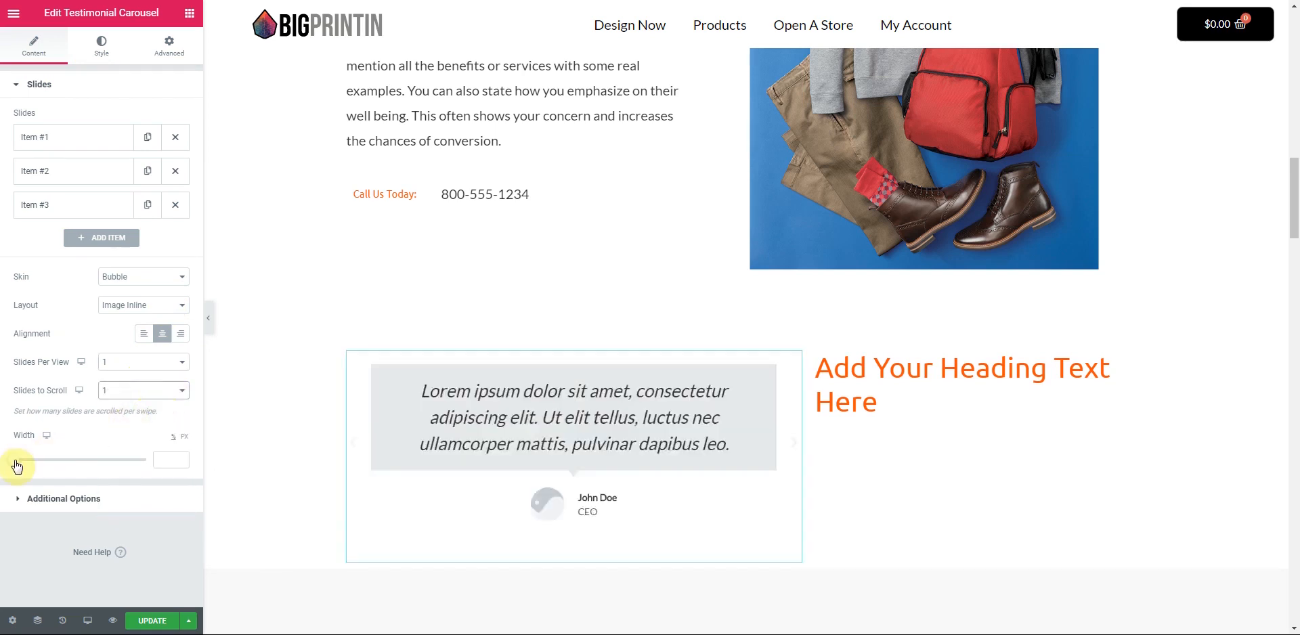
pyautogui.moveTo(17, 465); pyautogui.dragTo(154, 458)
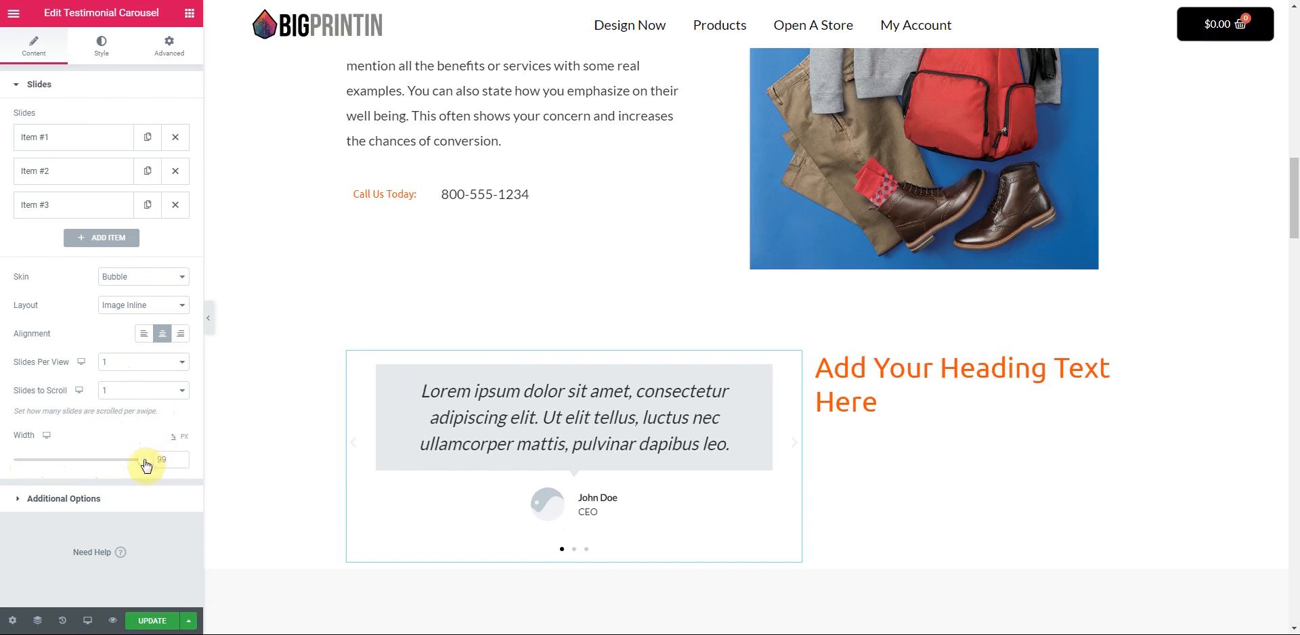
pyautogui.click(39, 501)
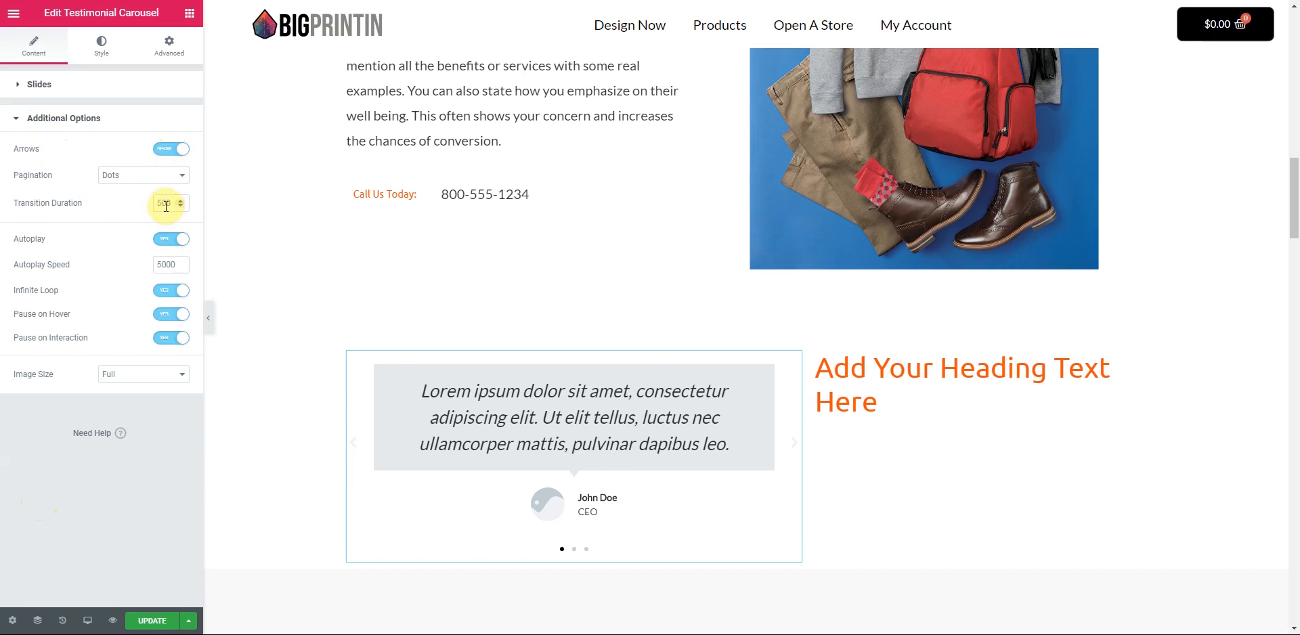
# - Style the carousel slides with Space Between 17 and Border Radius 14
pyautogui.click(105, 48)
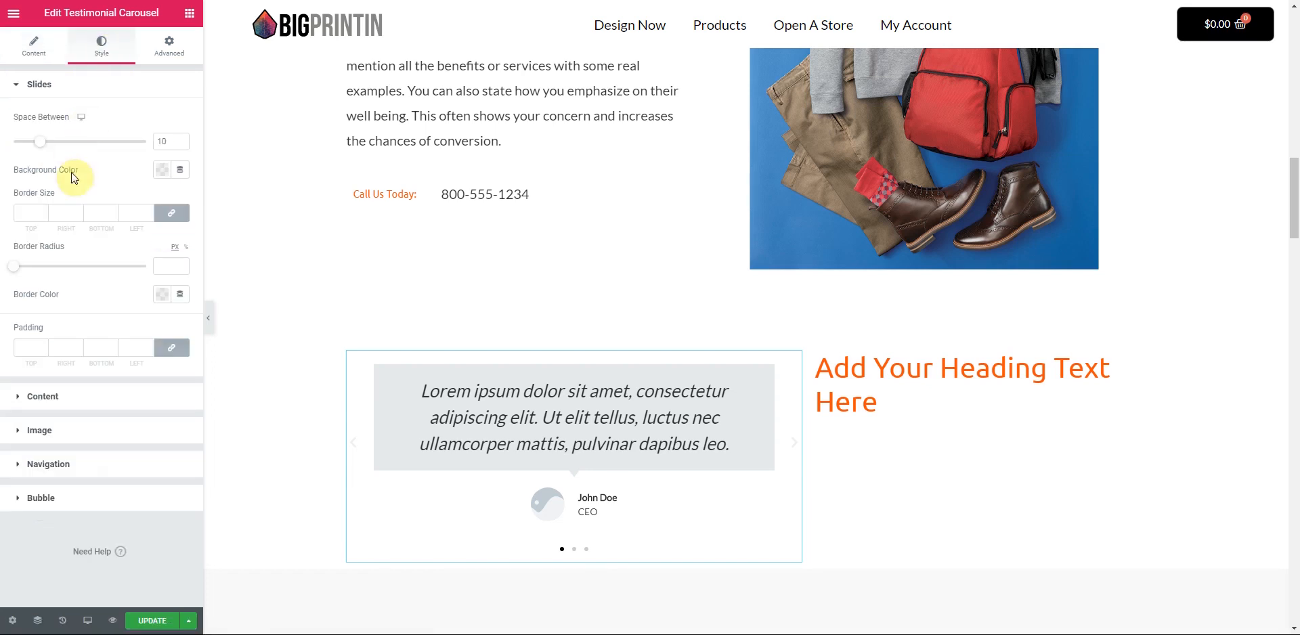
pyautogui.moveTo(44, 145)
pyautogui.mouseDown()
pyautogui.moveTo(73, 142)
pyautogui.moveTo(59, 141)
pyautogui.mouseUp()
pyautogui.moveTo(15, 268)
pyautogui.mouseDown()
pyautogui.moveTo(47, 273)
pyautogui.moveTo(31, 270)
pyautogui.mouseUp()
# - Set the navigation arrows to size 43 and colour #EC531A
pyautogui.click(47, 464)
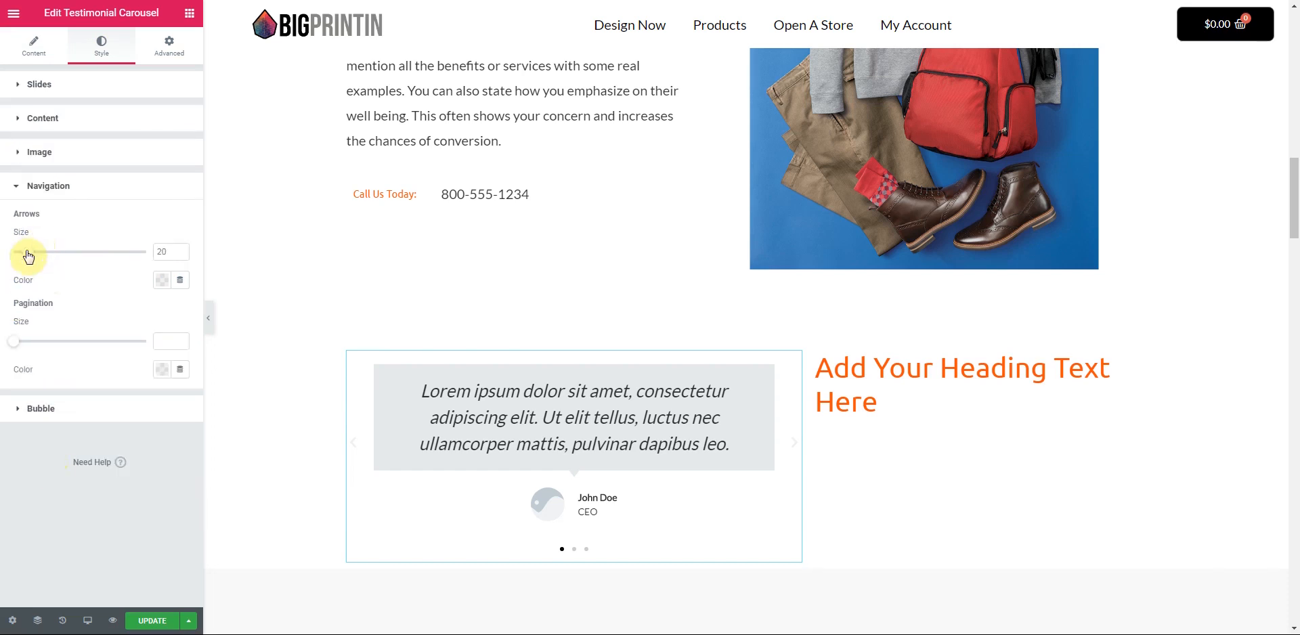
pyautogui.moveTo(37, 256); pyautogui.dragTo(61, 253)
pyautogui.click(162, 280)
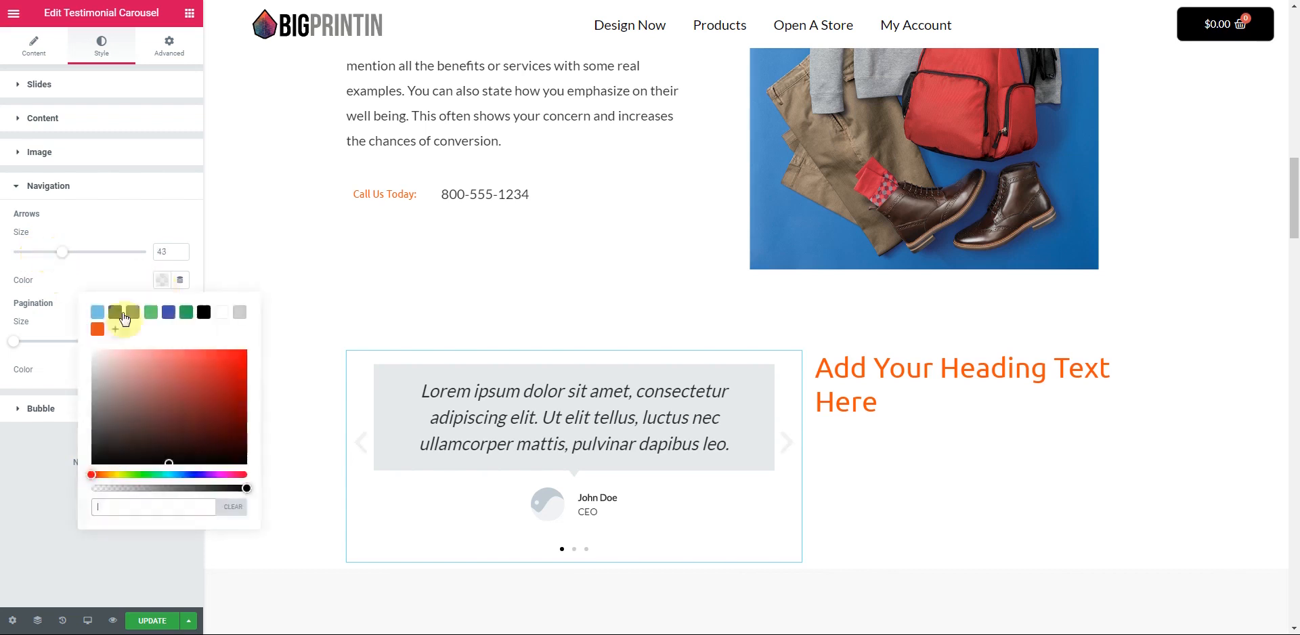
pyautogui.click(97, 329)
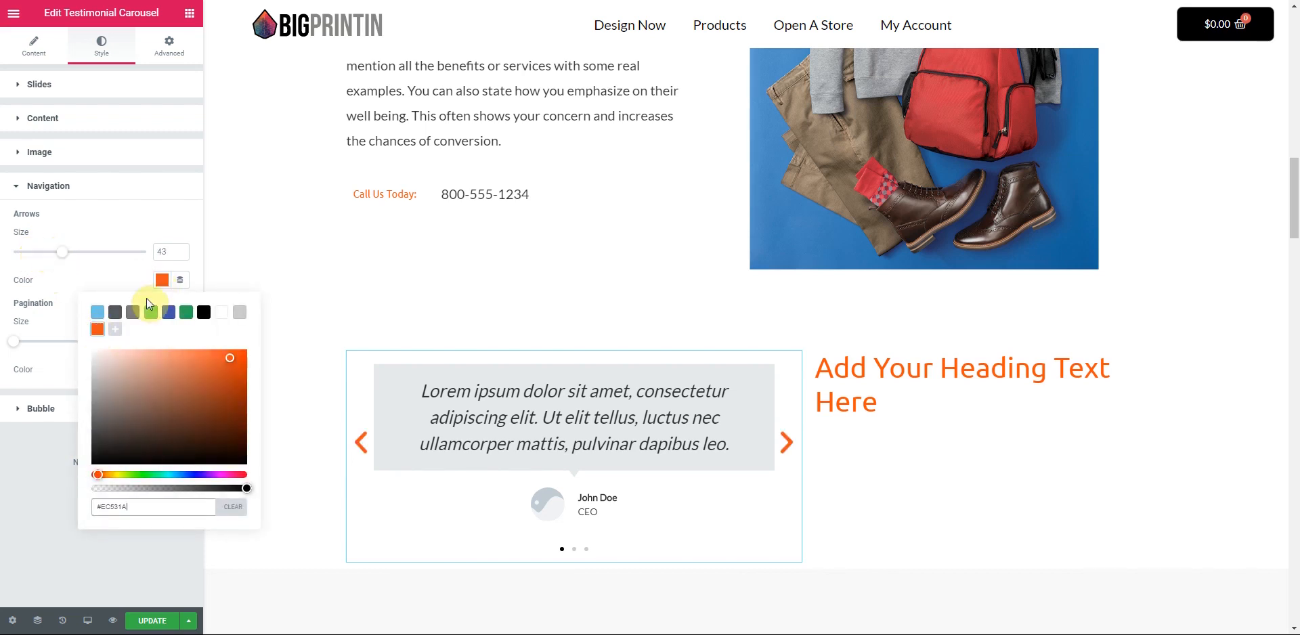
pyautogui.click(162, 282)
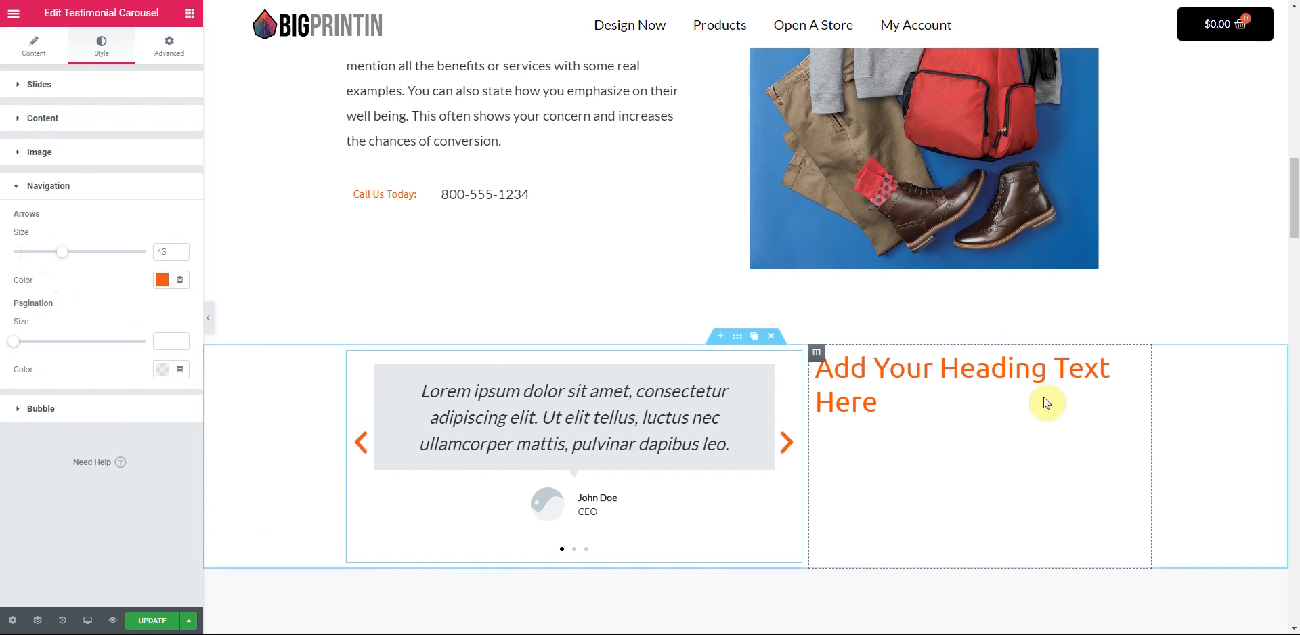
# - Set the heading column's Vertical Align to Middle
pyautogui.click(817, 354)
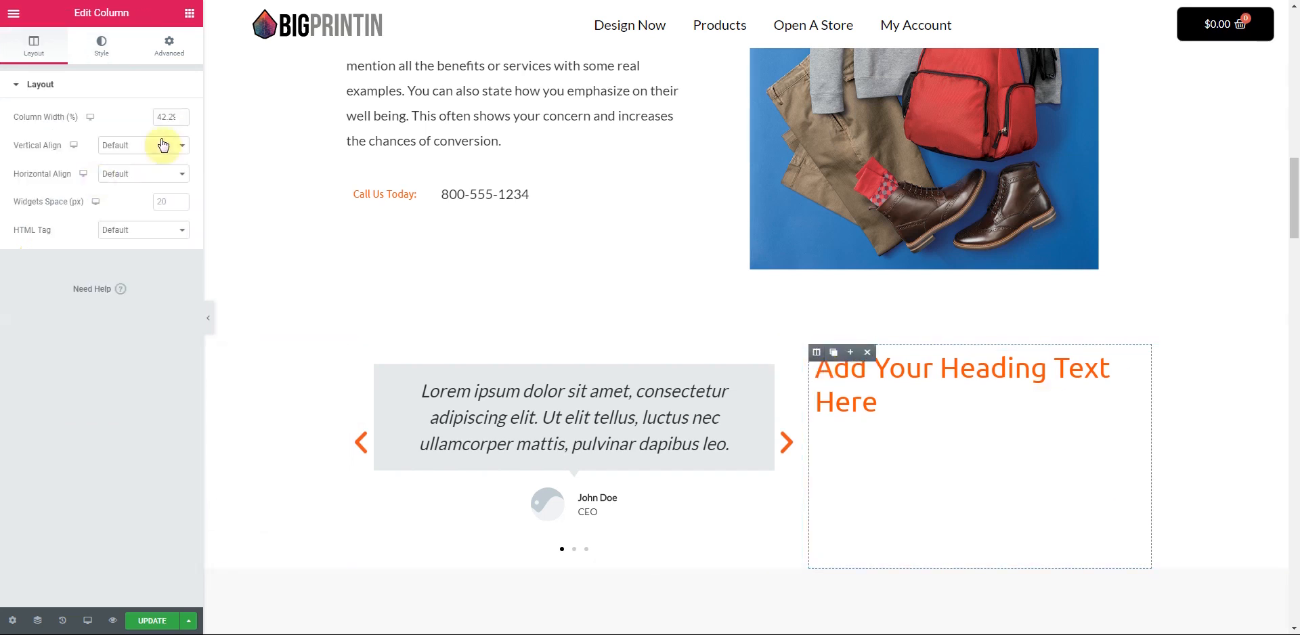
pyautogui.click(164, 146)
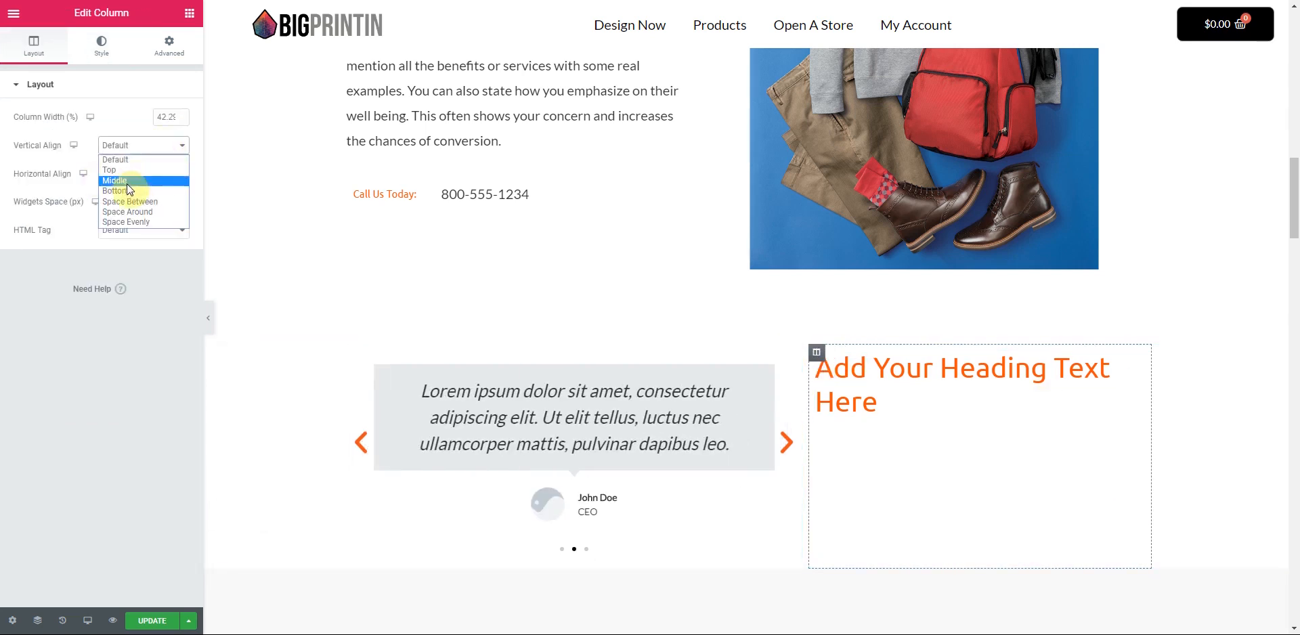
pyautogui.click(129, 180)
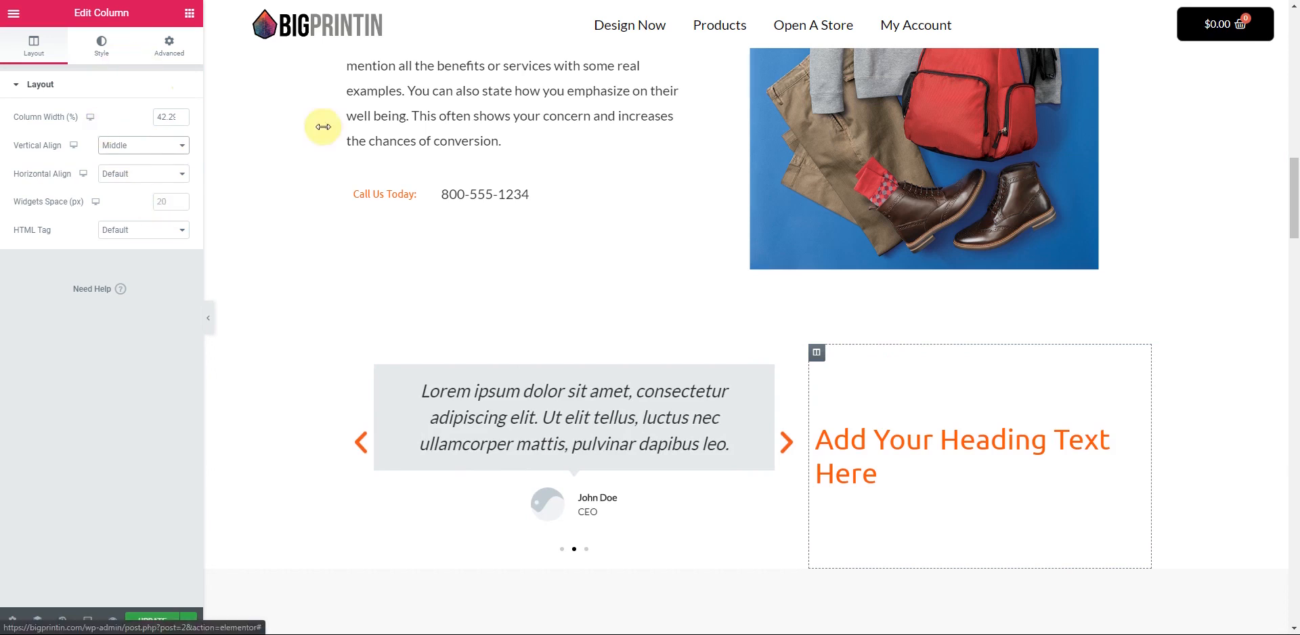
# - Change the heading title to 'Here is what our wonderful customers have to say about us'
pyautogui.click(1137, 431)
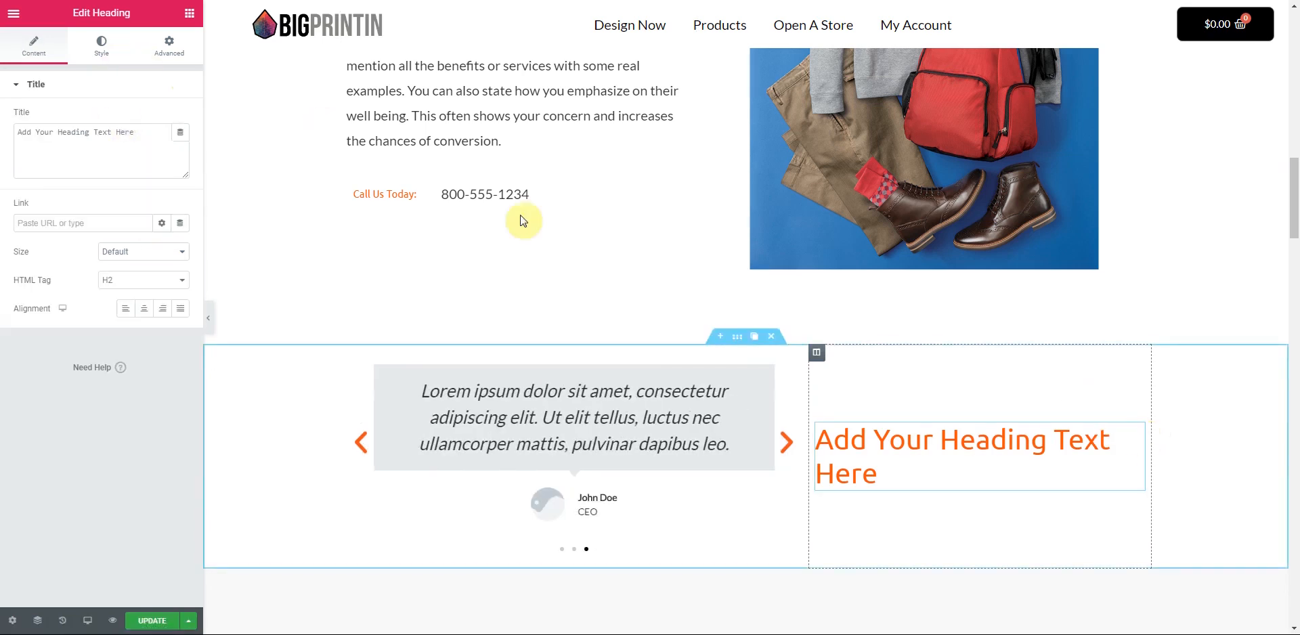
pyautogui.moveTo(137, 137); pyautogui.dragTo(3, 138)
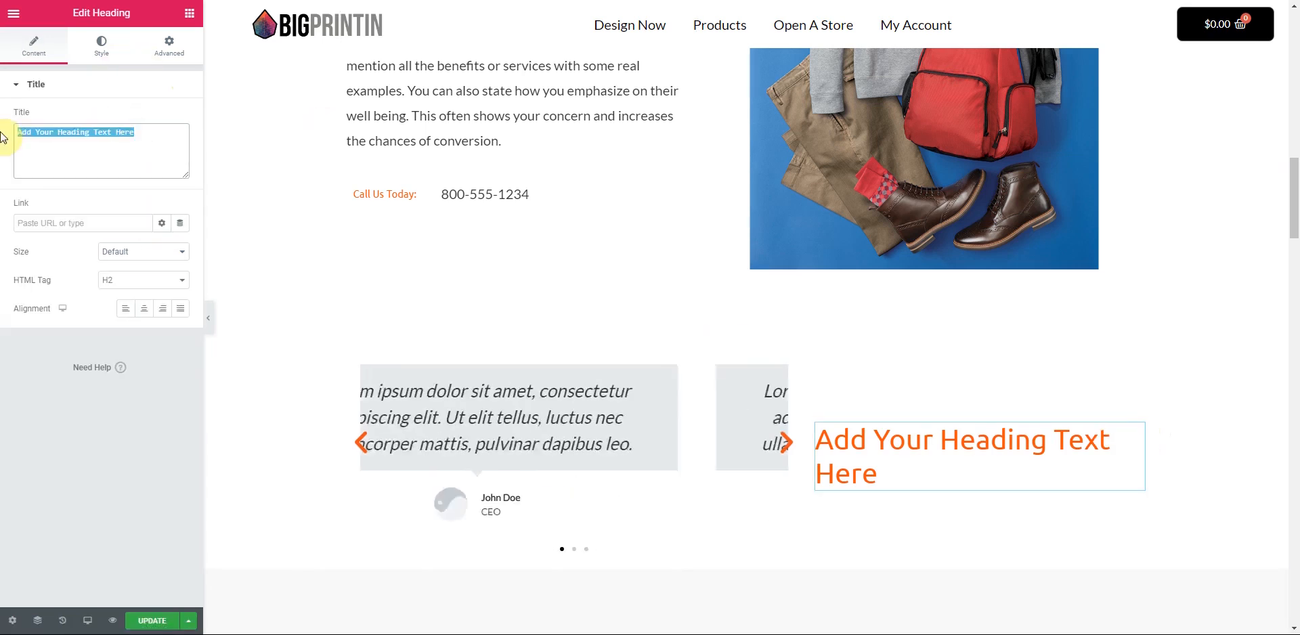
pyautogui.write('Here is what our wonde')
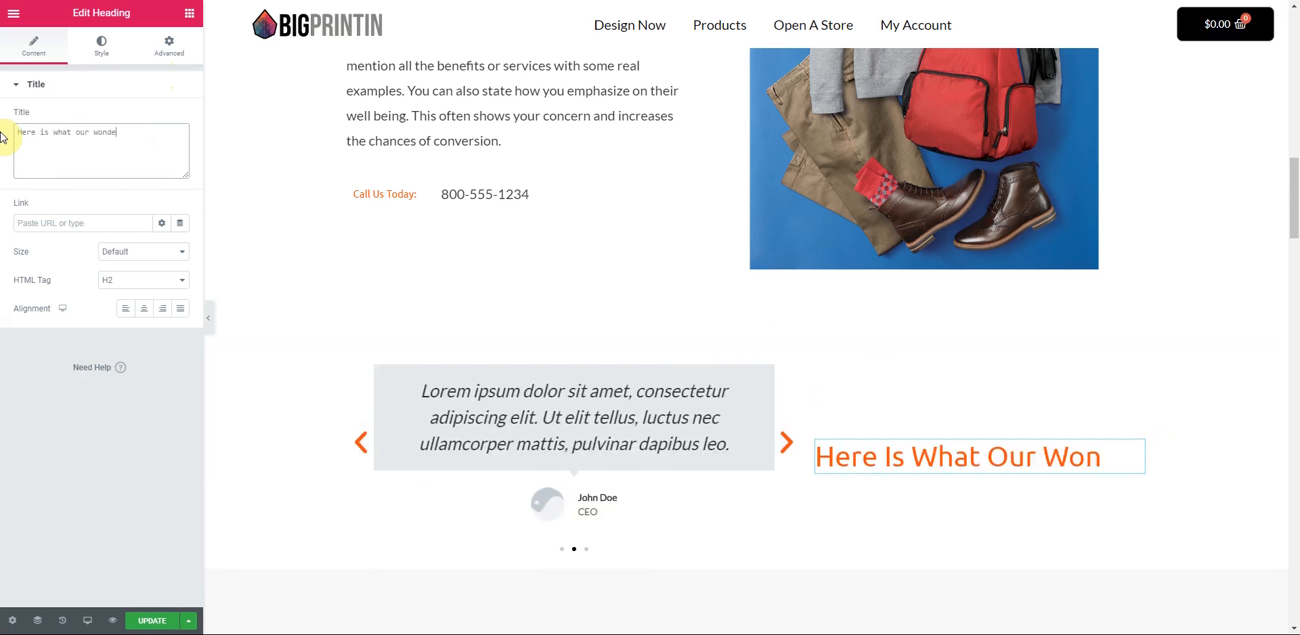
pyautogui.write('rful customers have to say about us.')
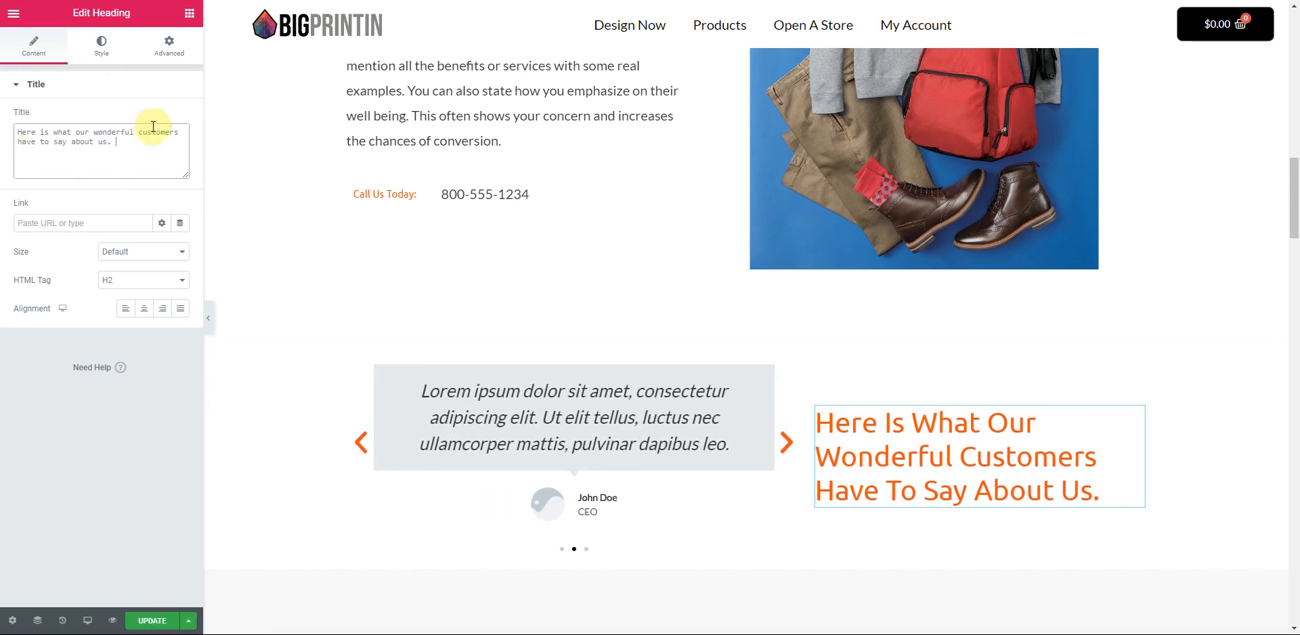
pyautogui.click(192, 17)
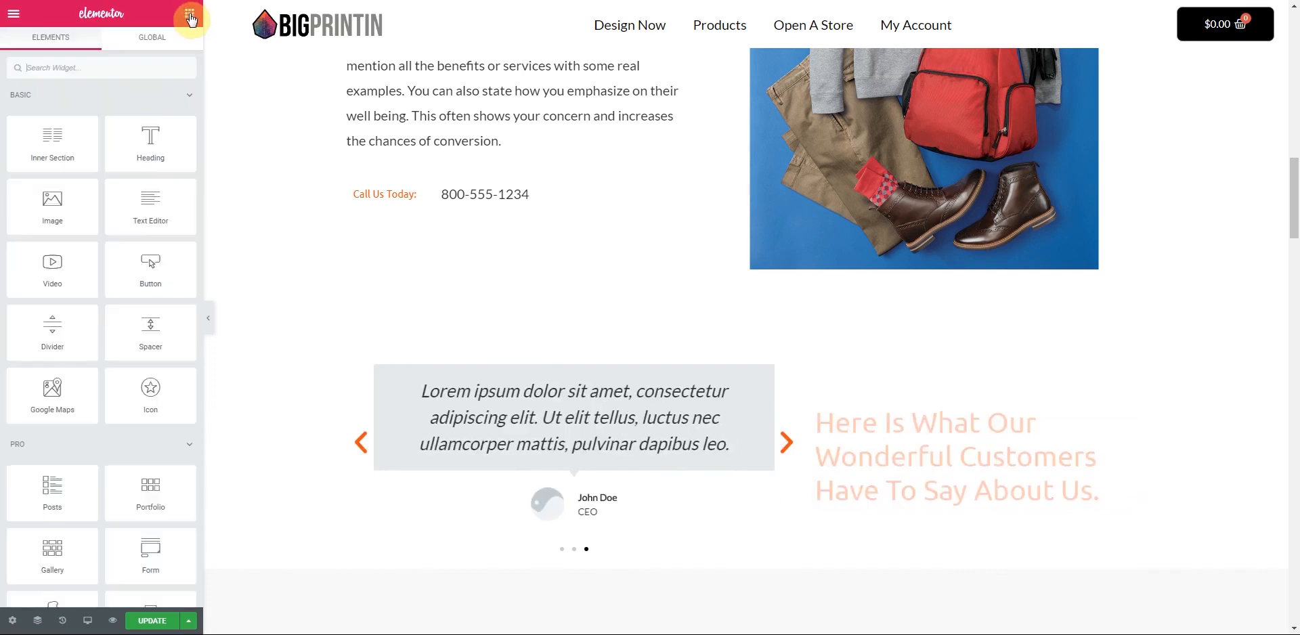
# - Add a shortened Divider under the heading, styled with weight about 6 and gap 9
pyautogui.moveTo(61, 328); pyautogui.dragTo(891, 507)
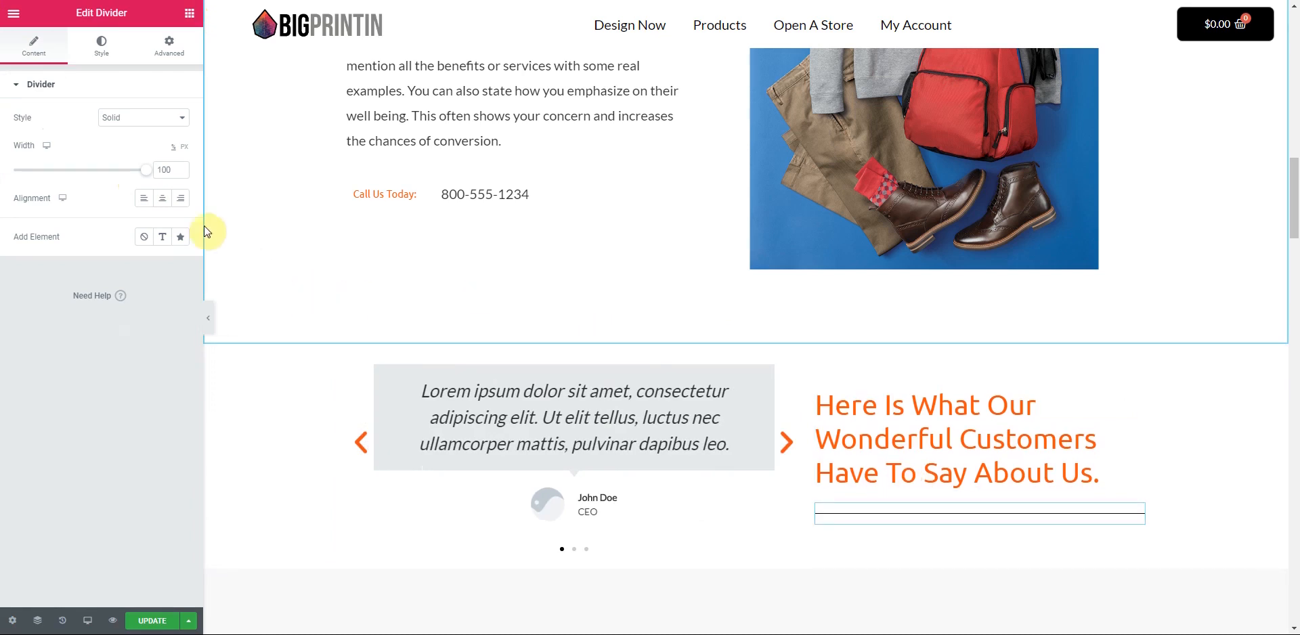
pyautogui.moveTo(130, 171); pyautogui.dragTo(58, 202)
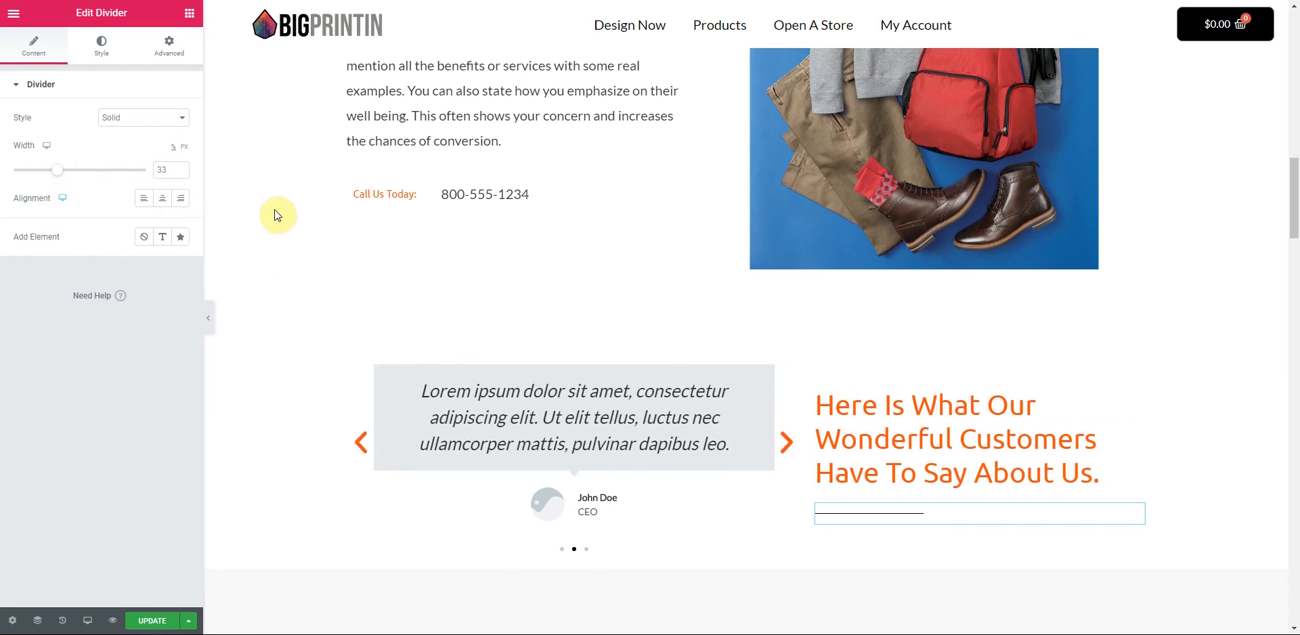
pyautogui.click(102, 48)
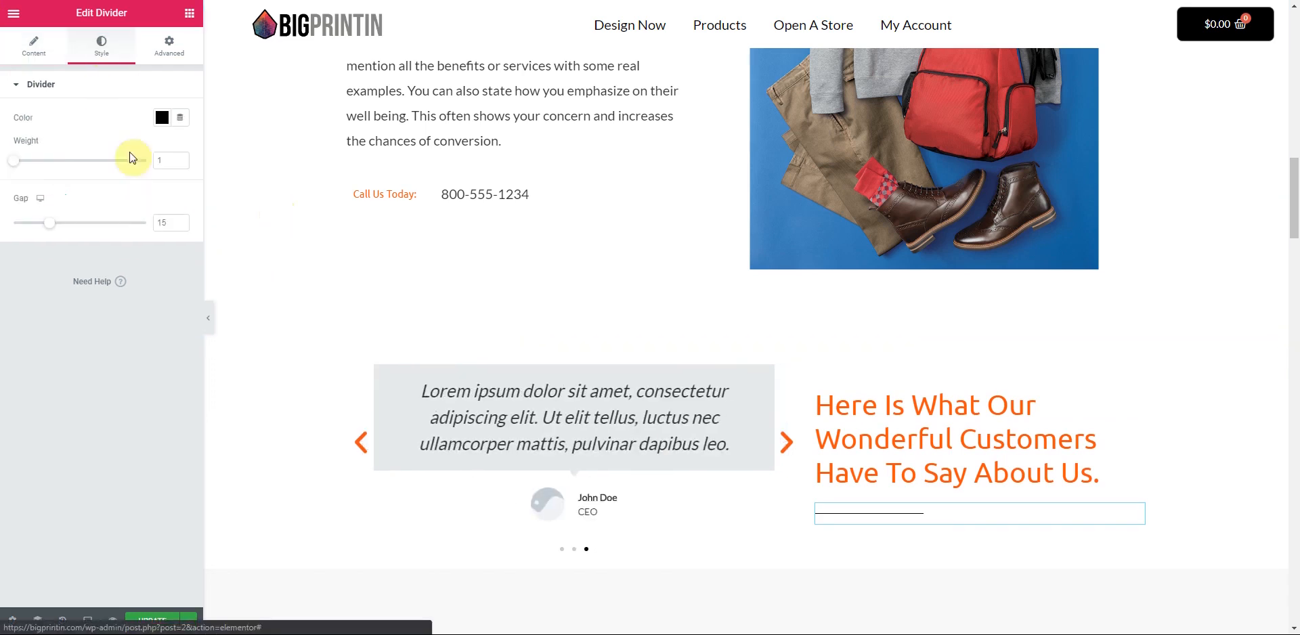
pyautogui.moveTo(23, 165); pyautogui.dragTo(145, 163)
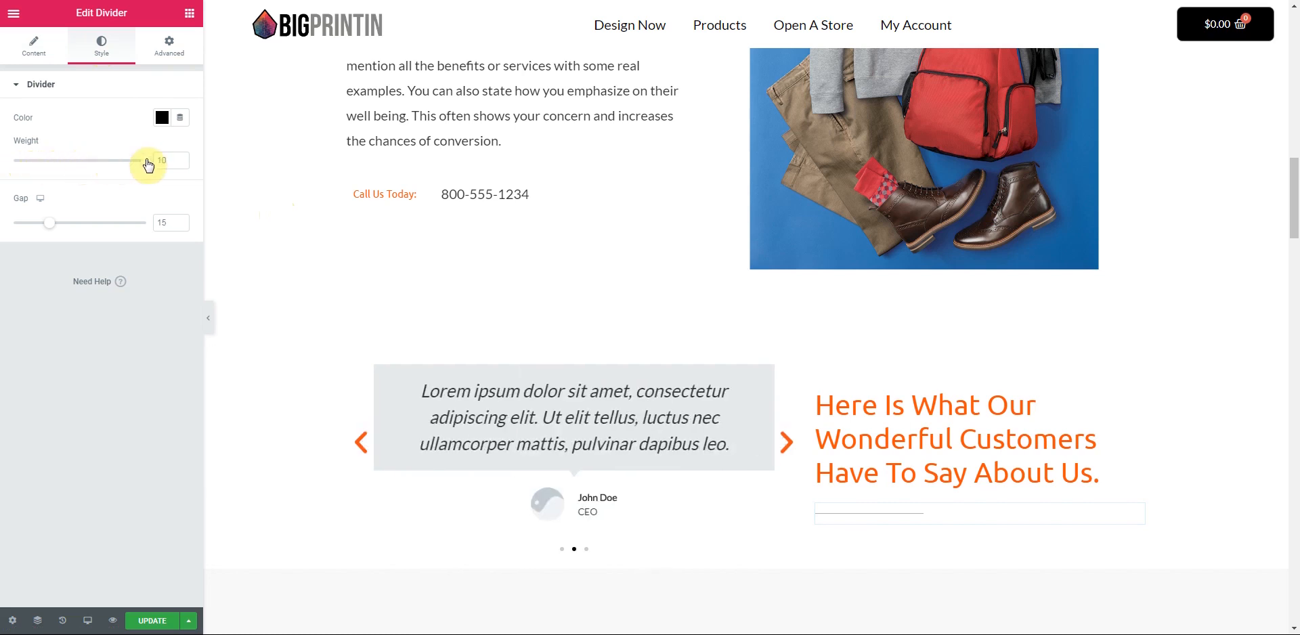
pyautogui.moveTo(49, 223); pyautogui.dragTo(36, 233)
pyautogui.moveTo(145, 161); pyautogui.dragTo(111, 173)
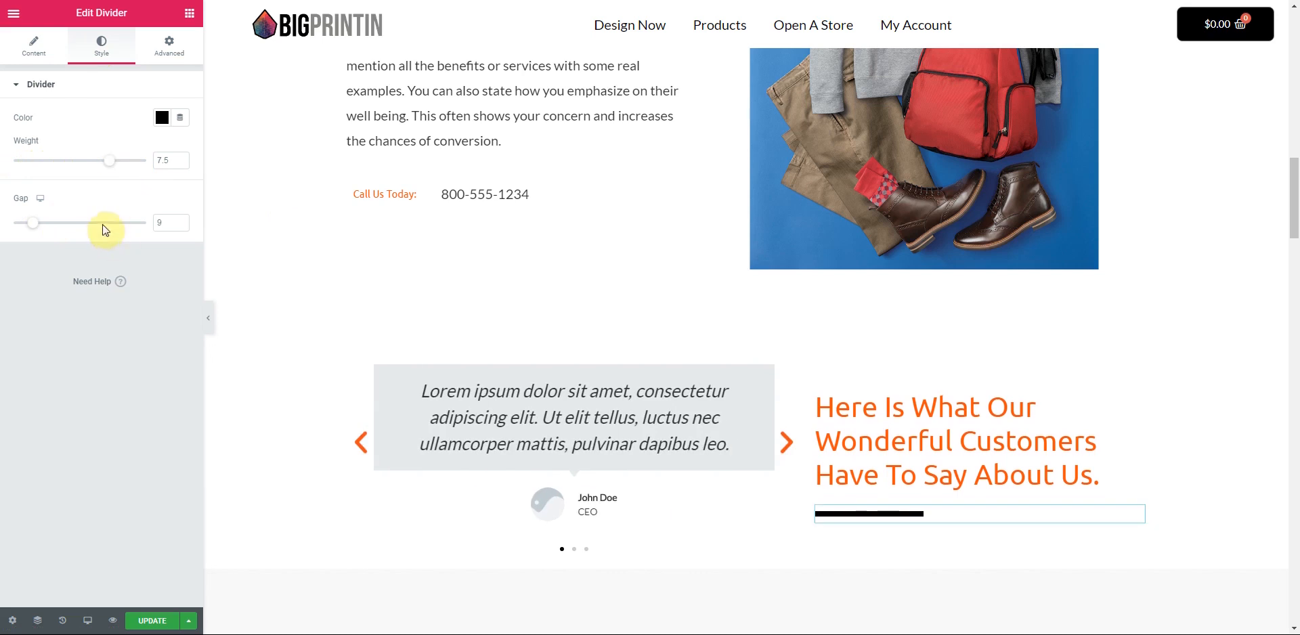
pyautogui.click(181, 165)
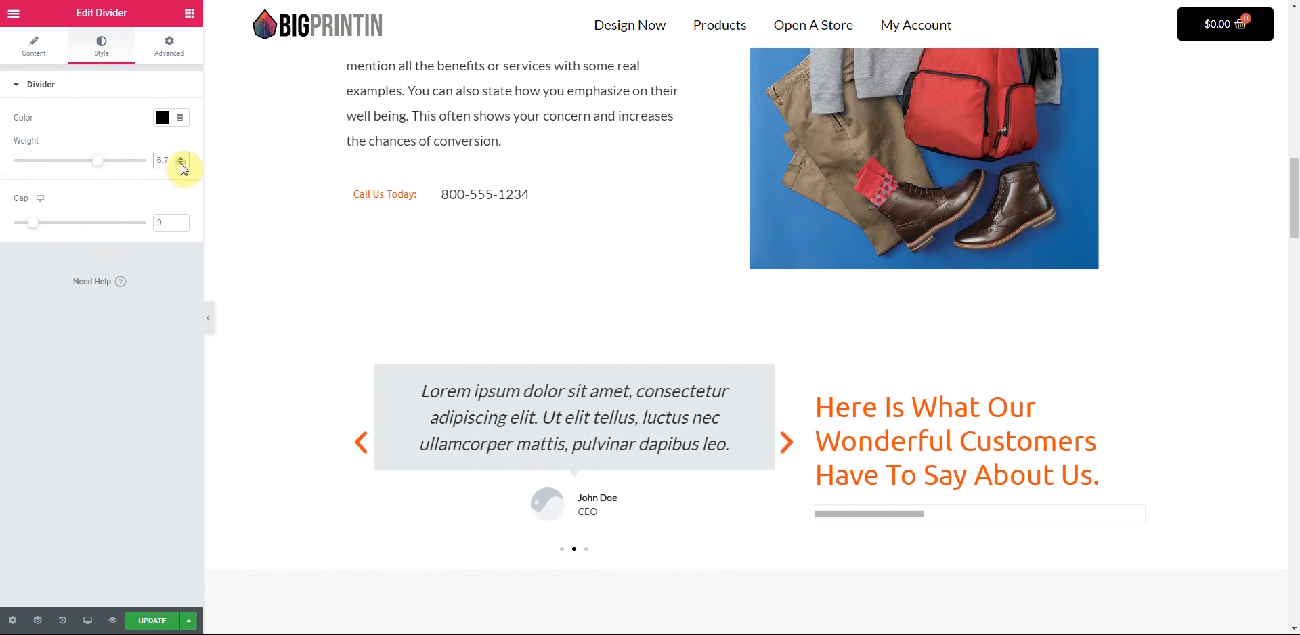
pyautogui.click(180, 165)
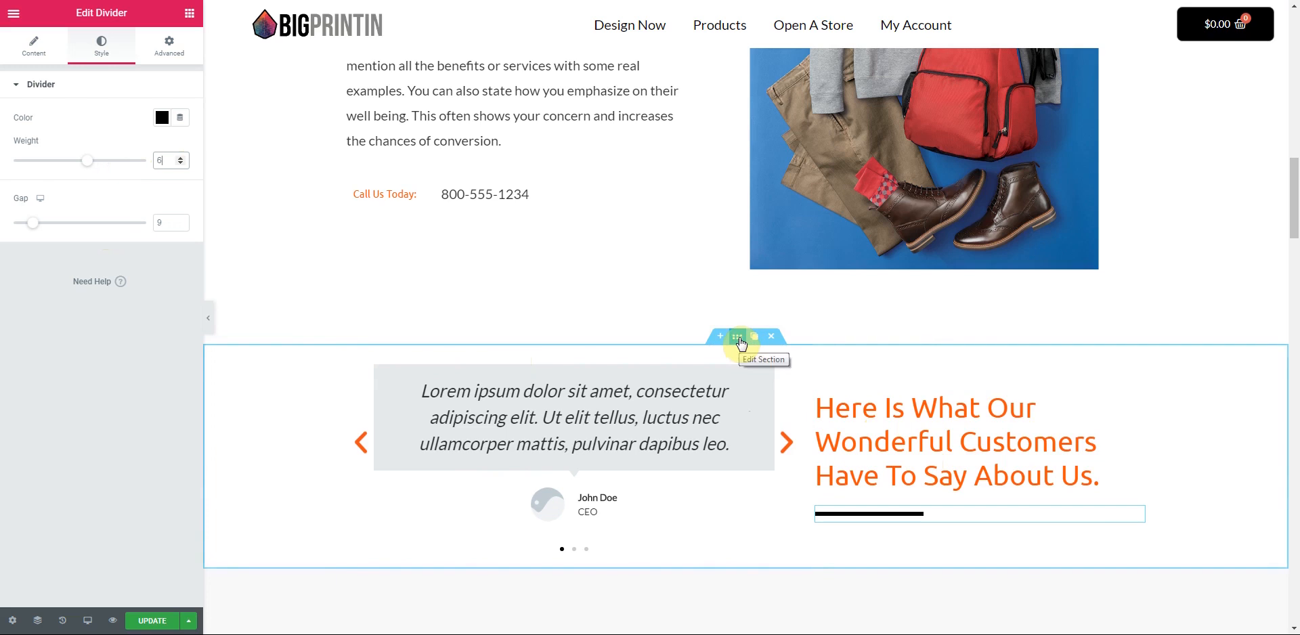
pyautogui.scroll(-5, 778, 406)
pyautogui.scroll(2, 774, 408)
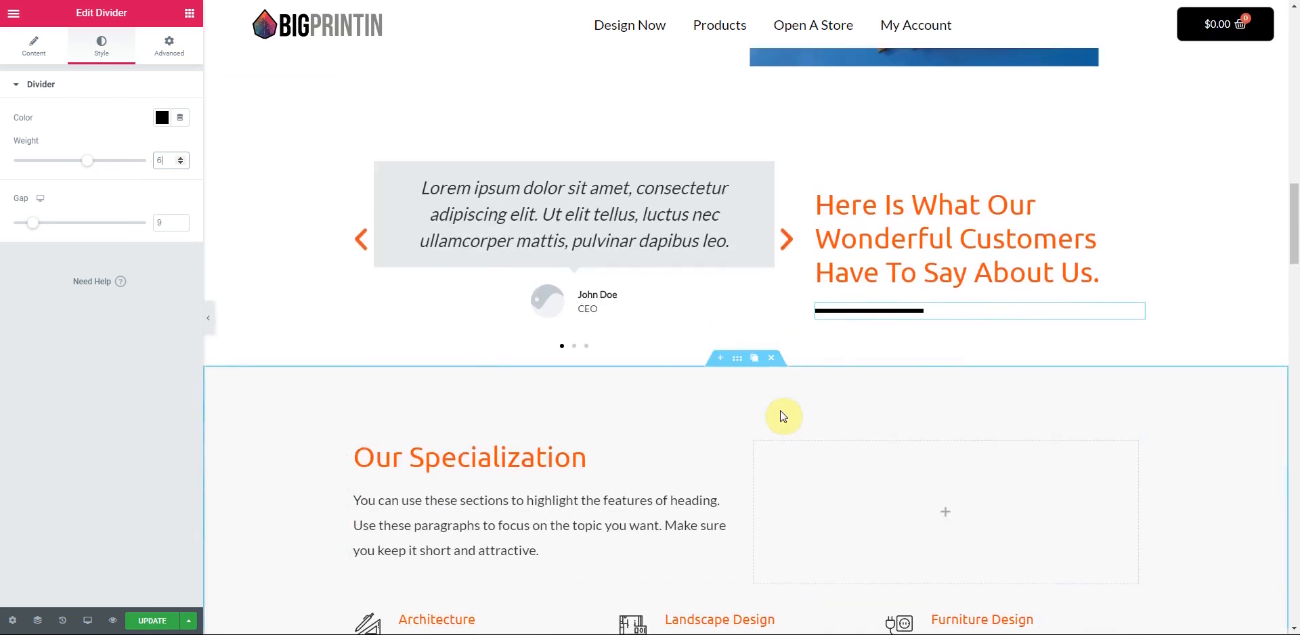
pyautogui.scroll(5, 783, 416)
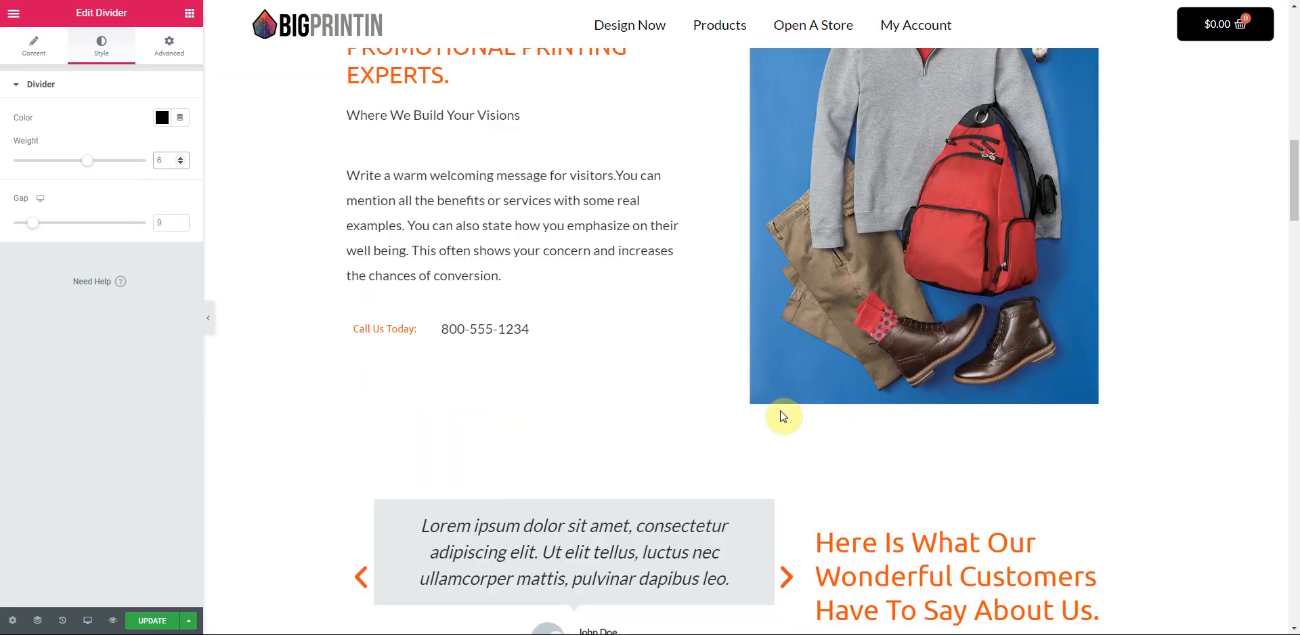
pyautogui.scroll(10, 783, 416)
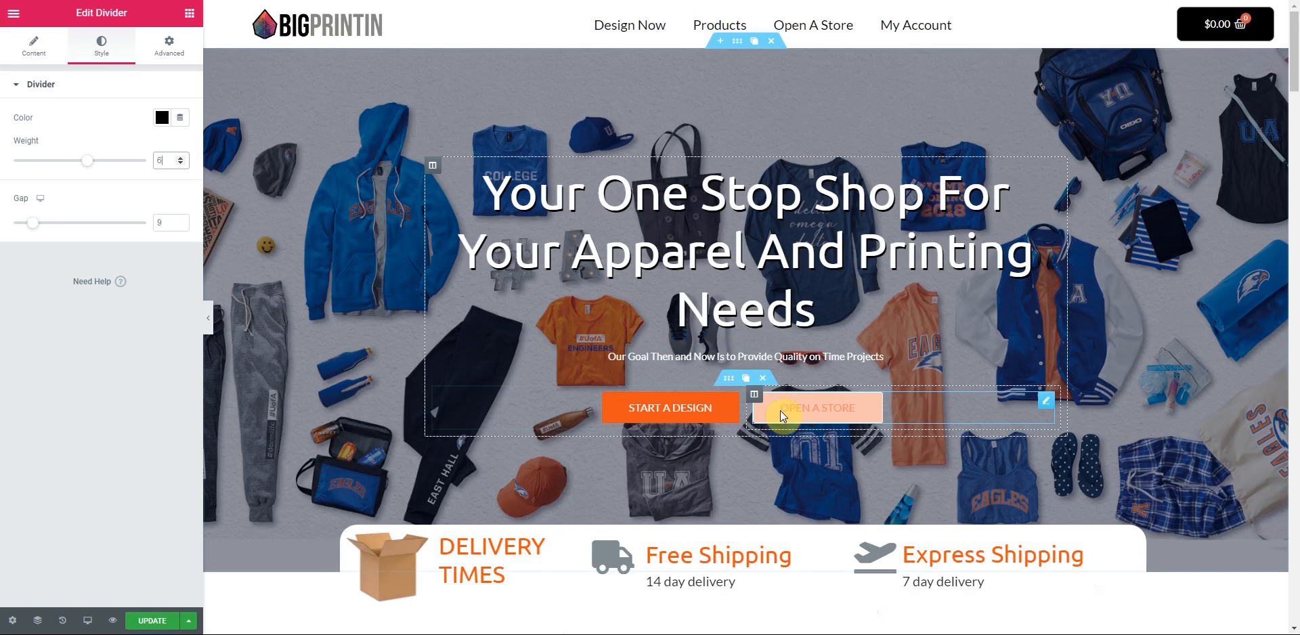
pyautogui.scroll(-15, 783, 415)
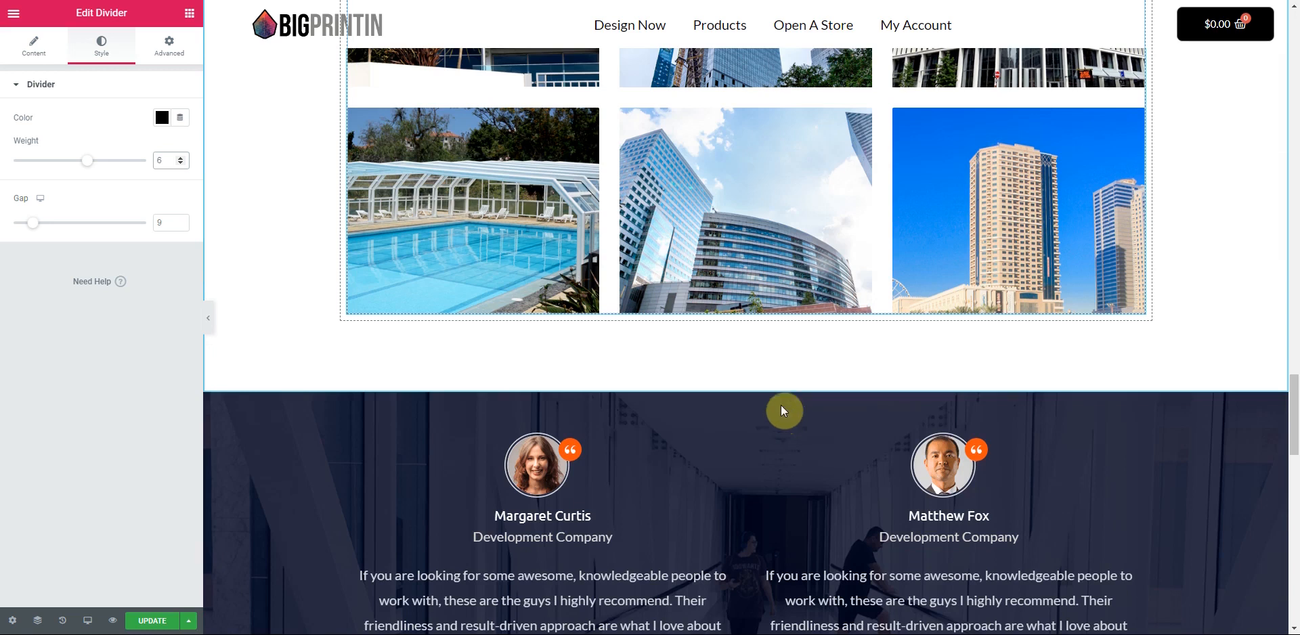
pyautogui.scroll(20, 781, 405)
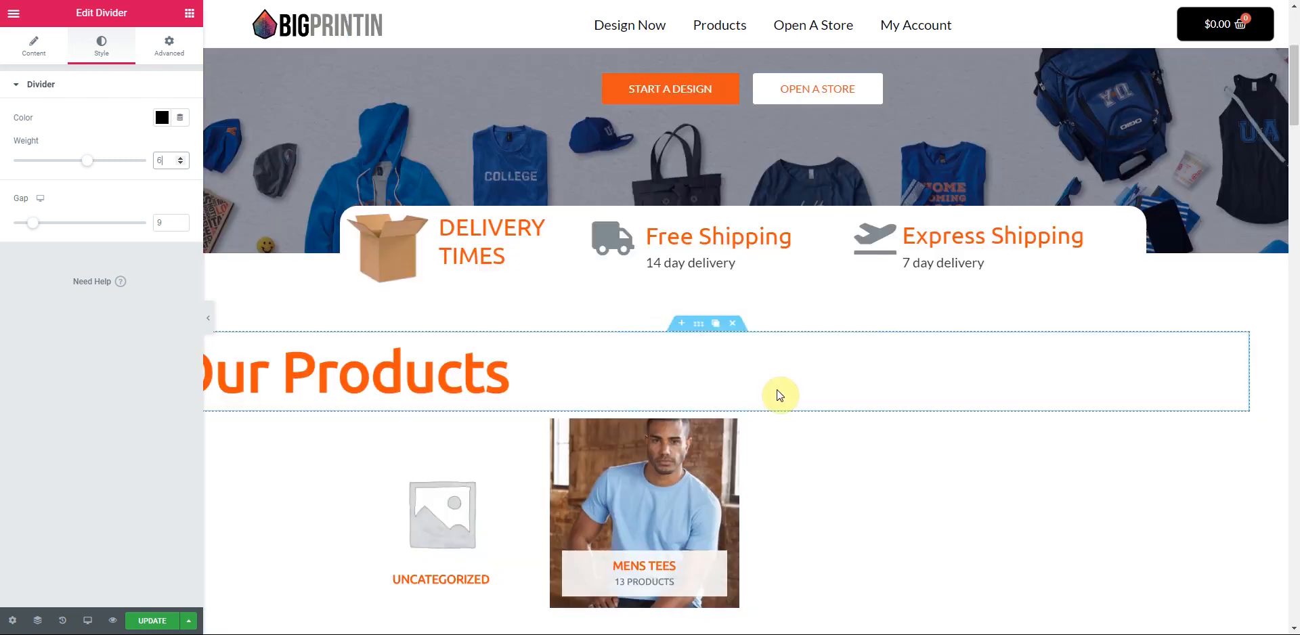
pyautogui.scroll(-4, 777, 389)
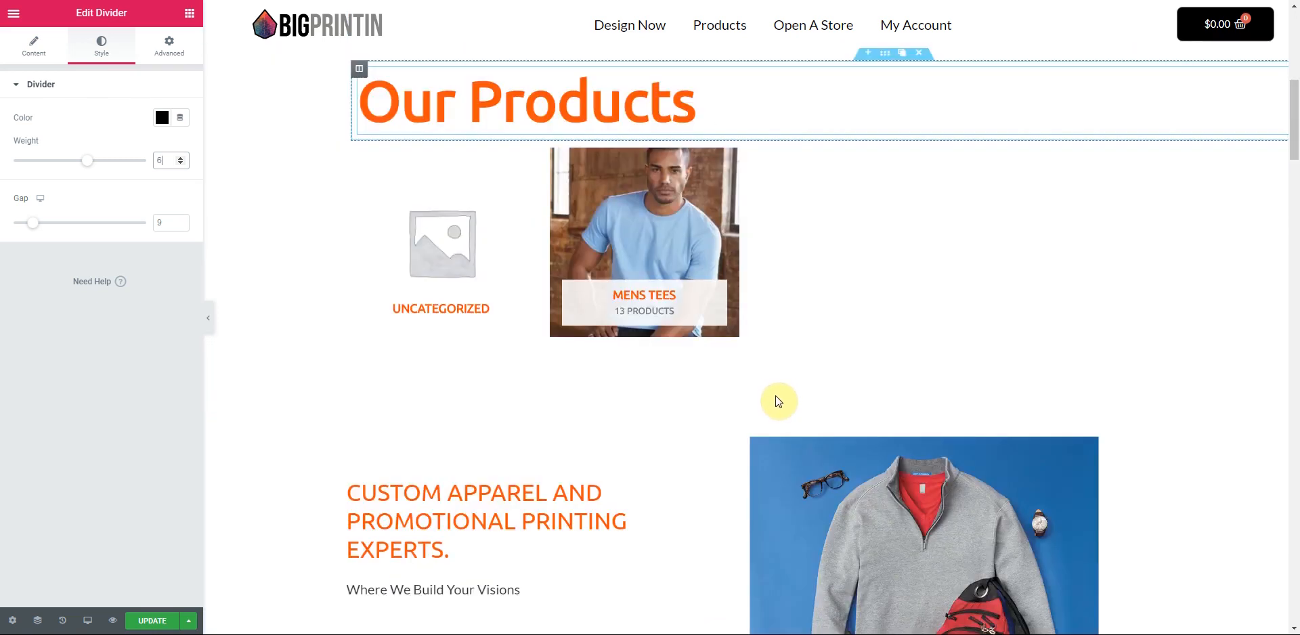
pyautogui.scroll(-2, 778, 398)
pyautogui.scroll(1, 742, 301)
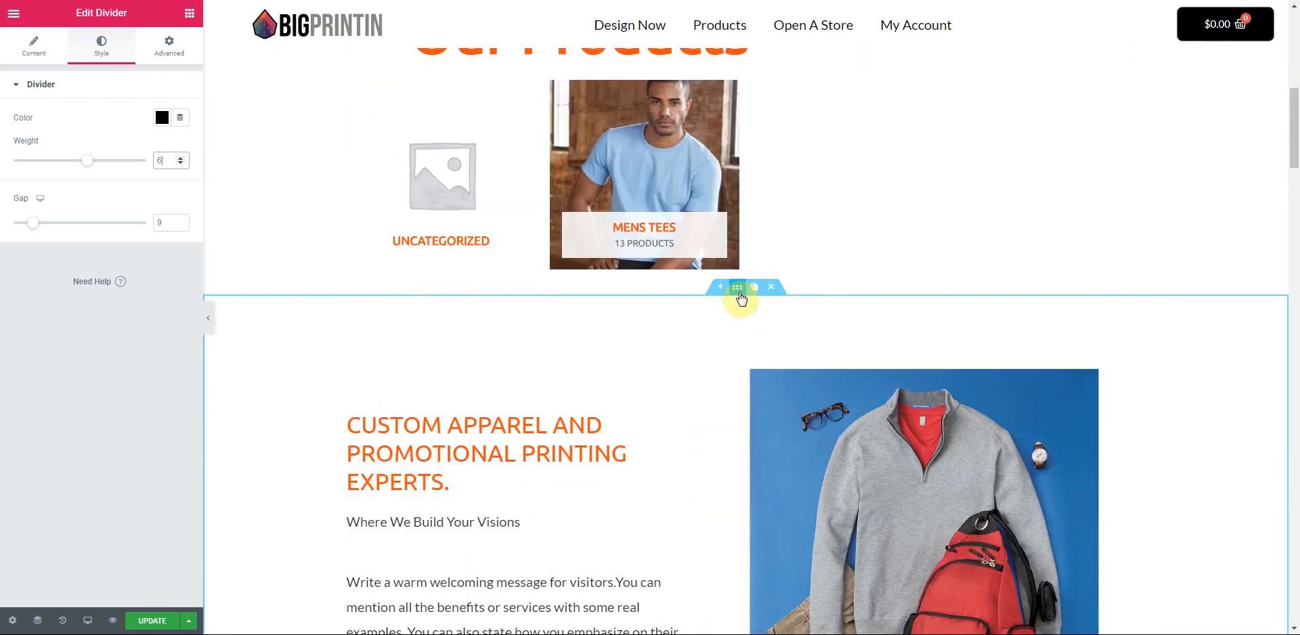
# - Give the Custom Apparel section a Classic colour background, trying light grey before reverting to white
pyautogui.click(737, 288)
pyautogui.click(105, 44)
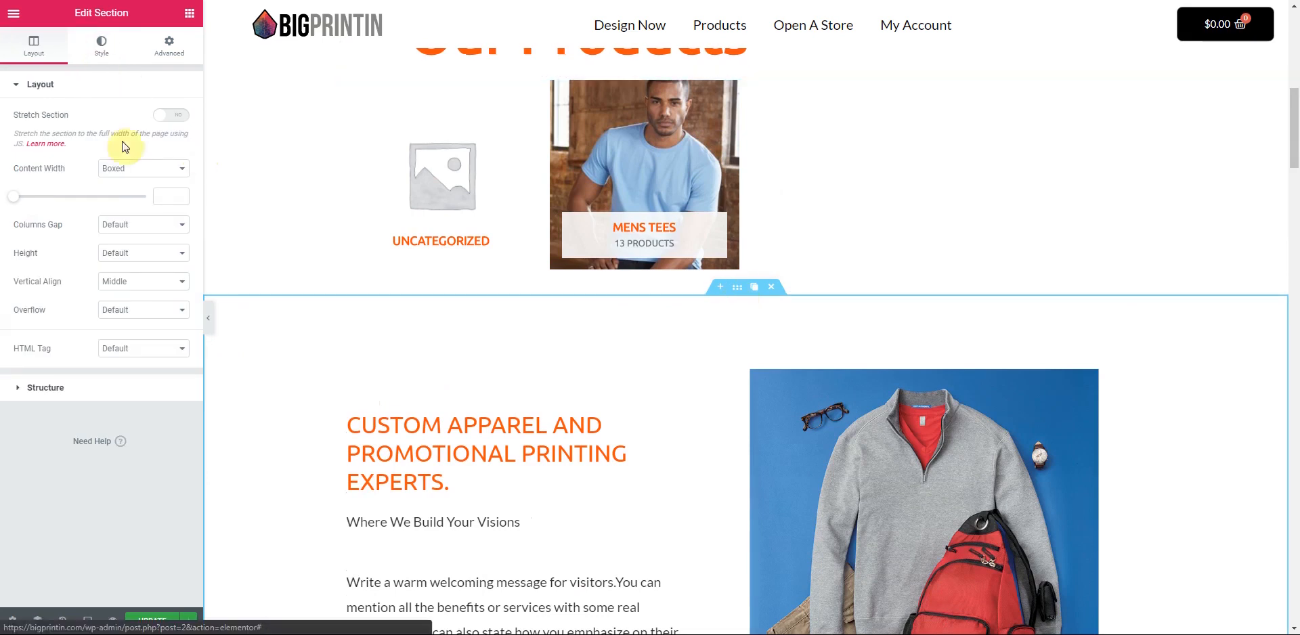
pyautogui.click(126, 147)
pyautogui.click(161, 177)
pyautogui.click(239, 208)
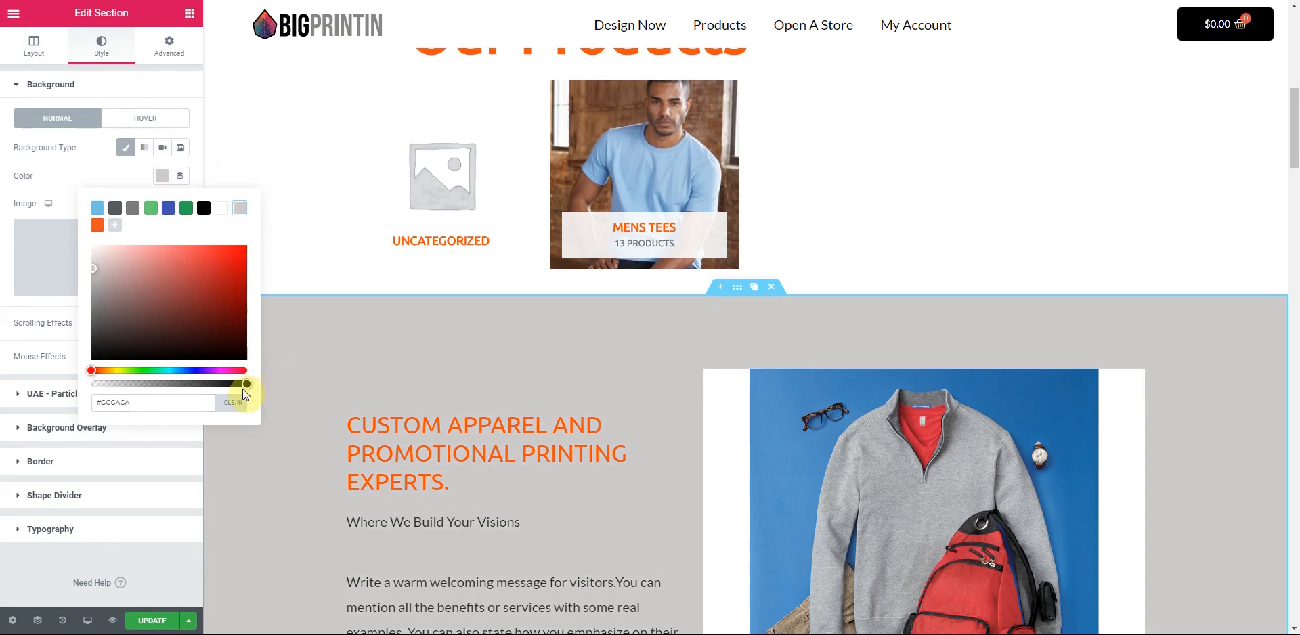
pyautogui.moveTo(246, 384); pyautogui.dragTo(194, 384)
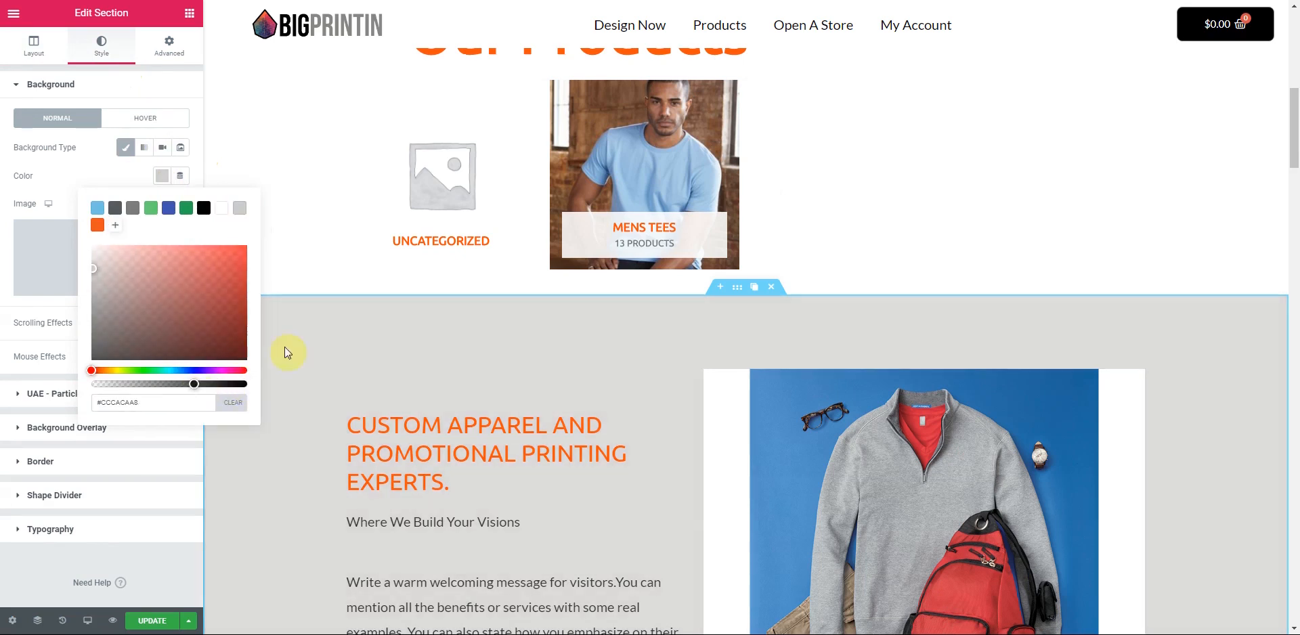
pyautogui.click(221, 208)
pyautogui.scroll(-10, 616, 428)
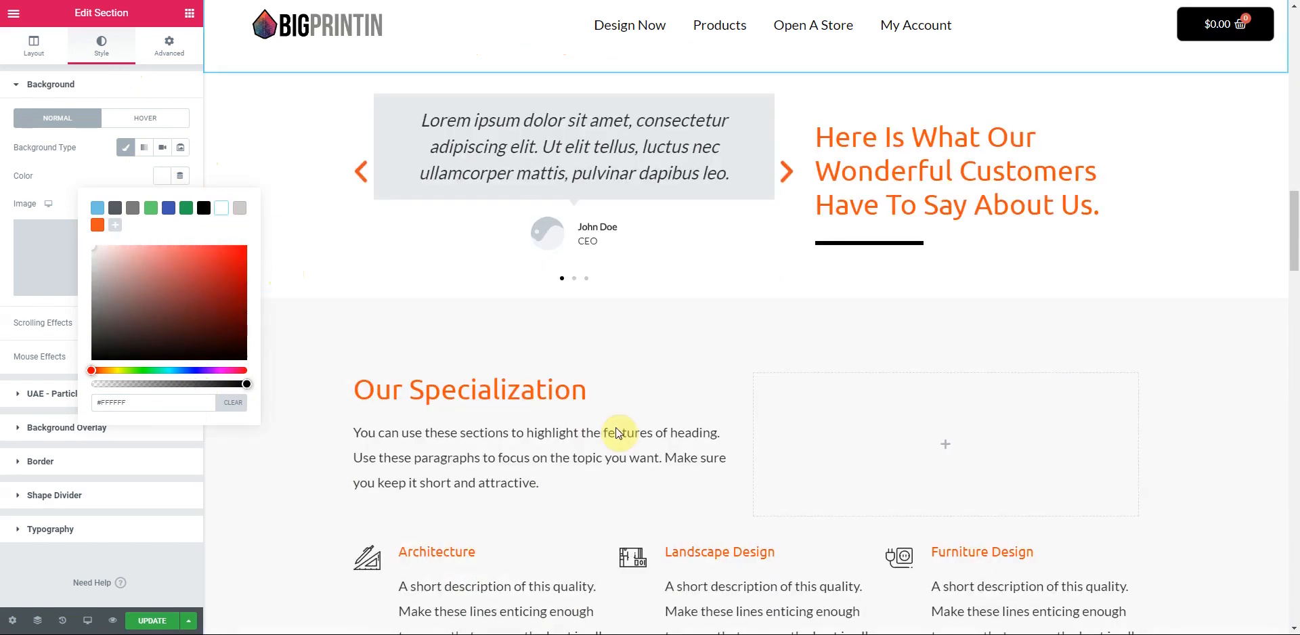
pyautogui.scroll(3, 616, 428)
# - Set the Our Specialization background to a light grey preset and save the grey as a swatch
pyautogui.click(744, 232)
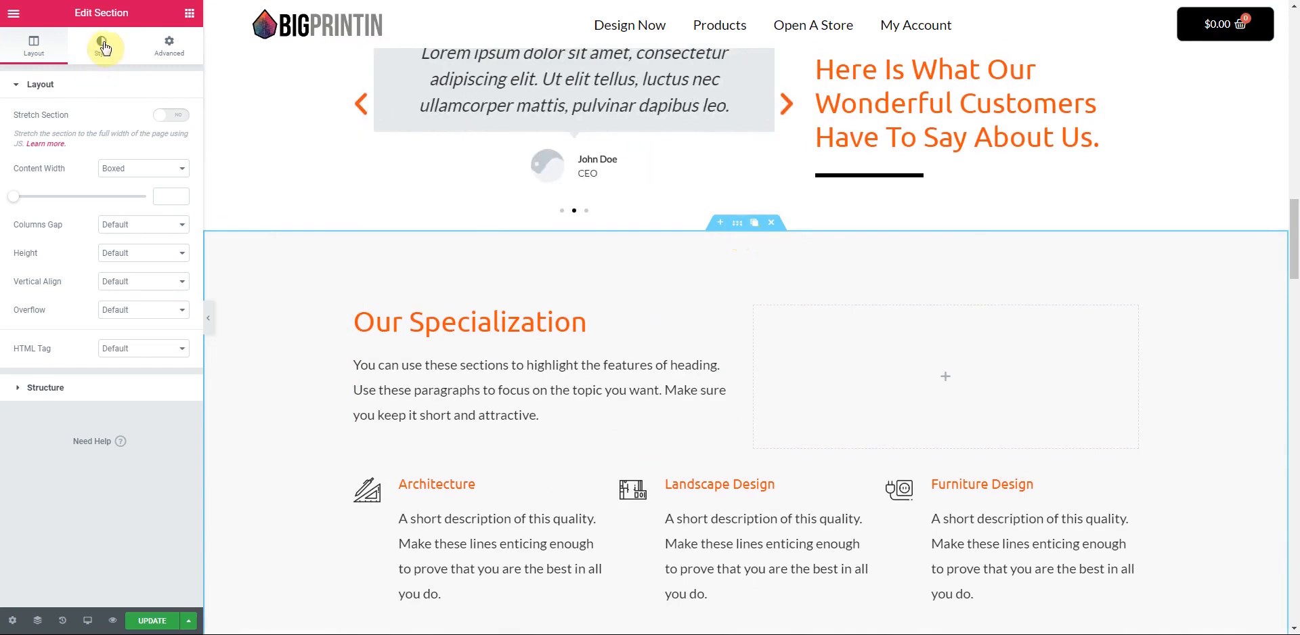
pyautogui.click(103, 46)
pyautogui.click(160, 178)
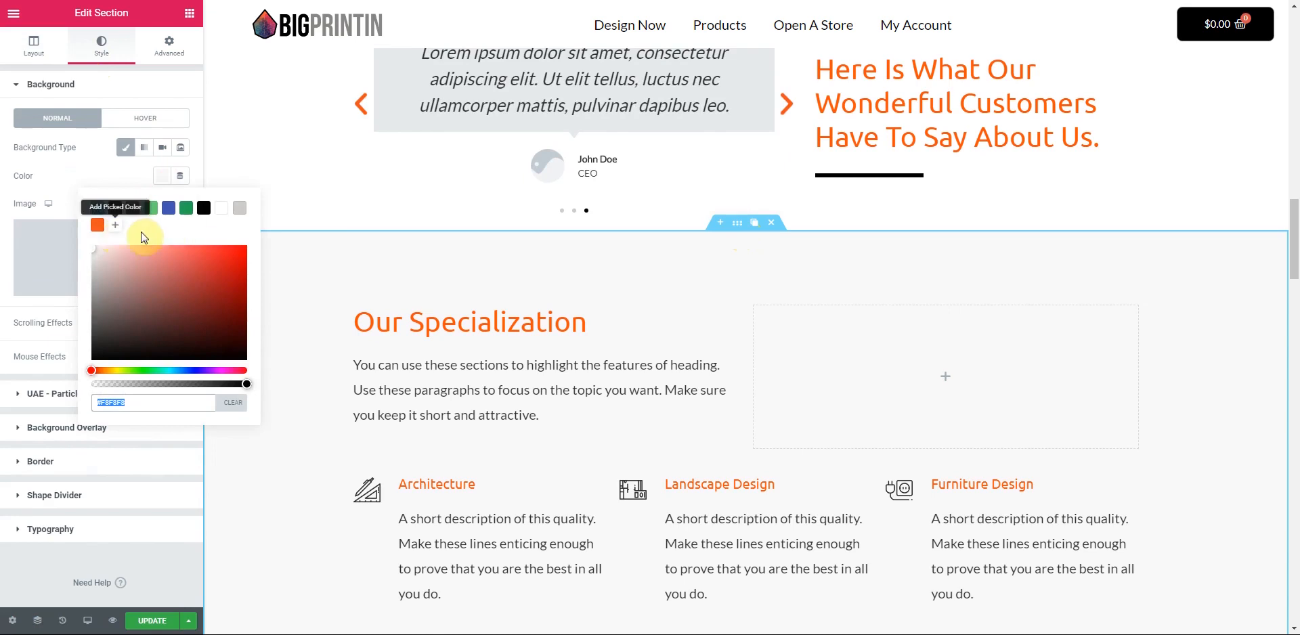
pyautogui.click(115, 225)
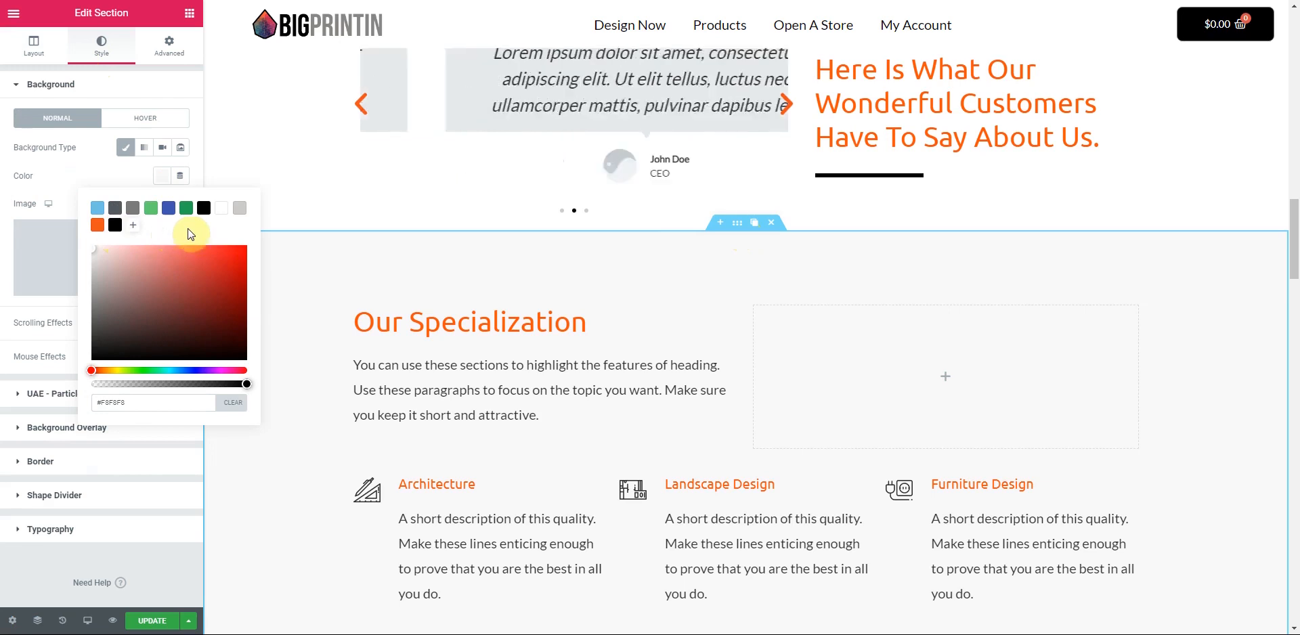
pyautogui.click(241, 209)
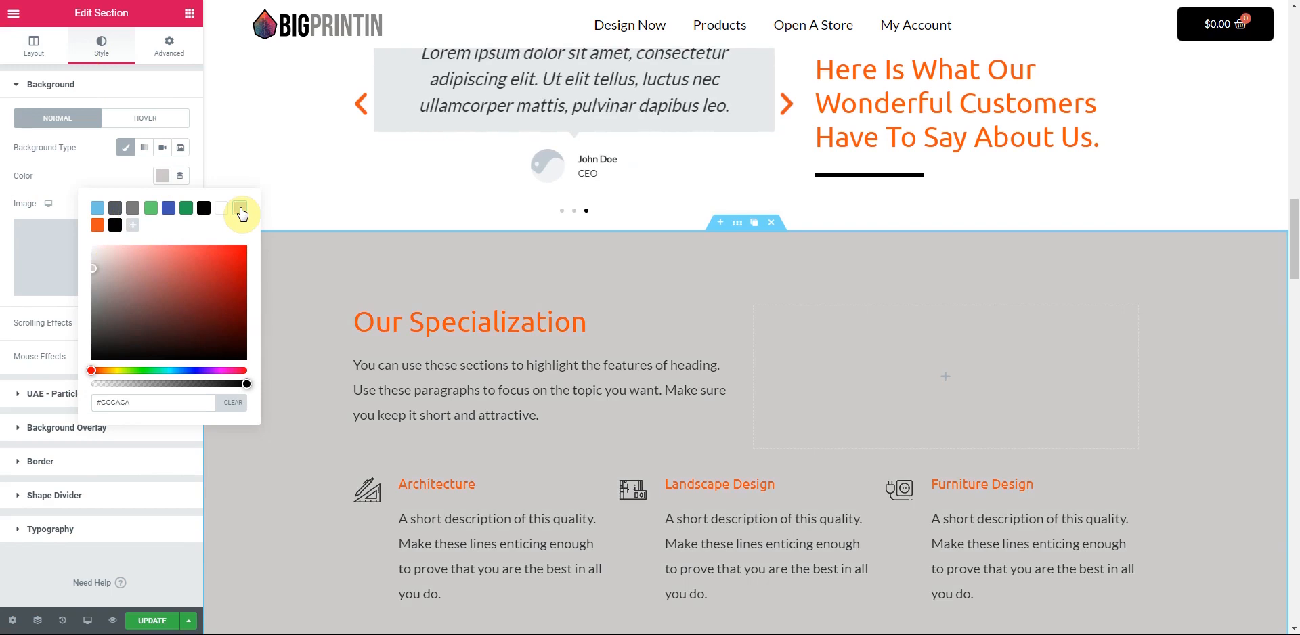
pyautogui.click(242, 213)
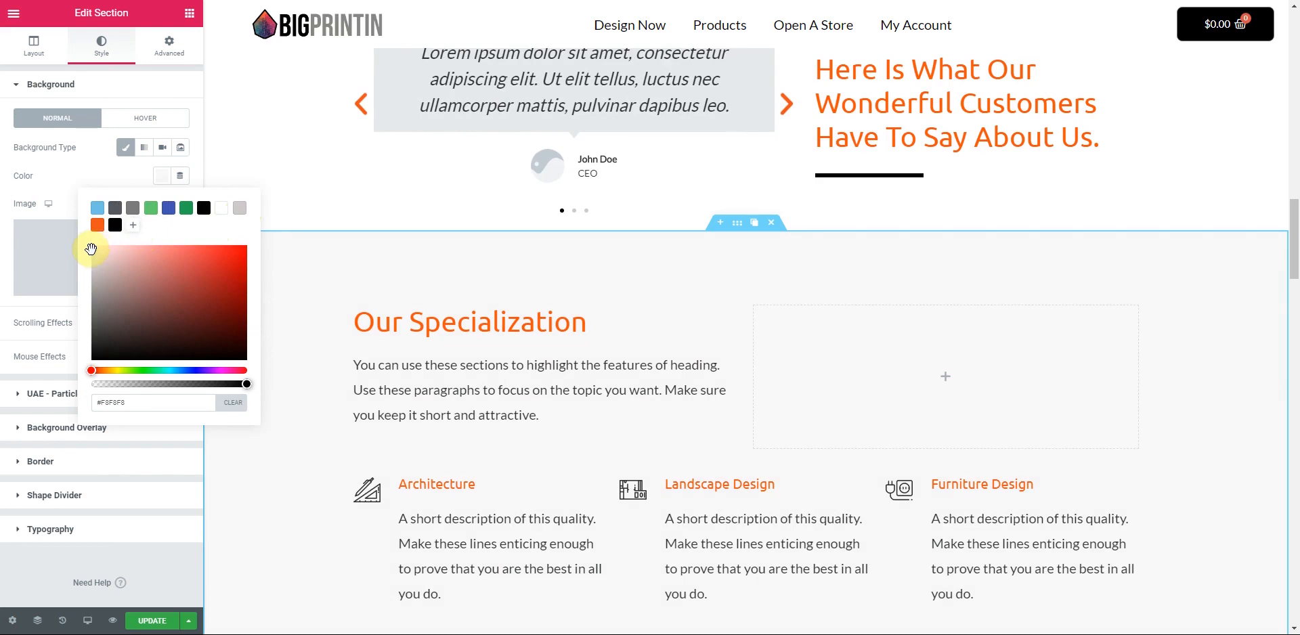
pyautogui.click(133, 225)
pyautogui.click(85, 164)
# - Apply the saved #F4F4F4 light grey swatch to the Custom Apparel section background
pyautogui.scroll(5, 614, 315)
pyautogui.scroll(10, 712, 350)
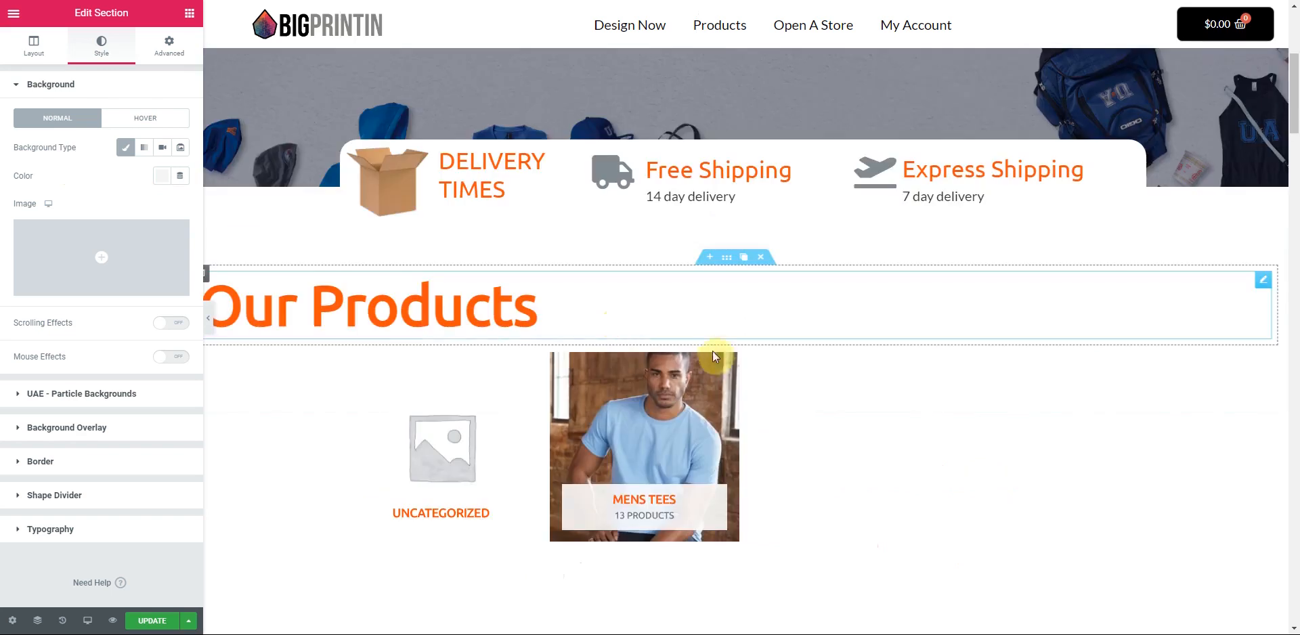
pyautogui.scroll(-3, 722, 381)
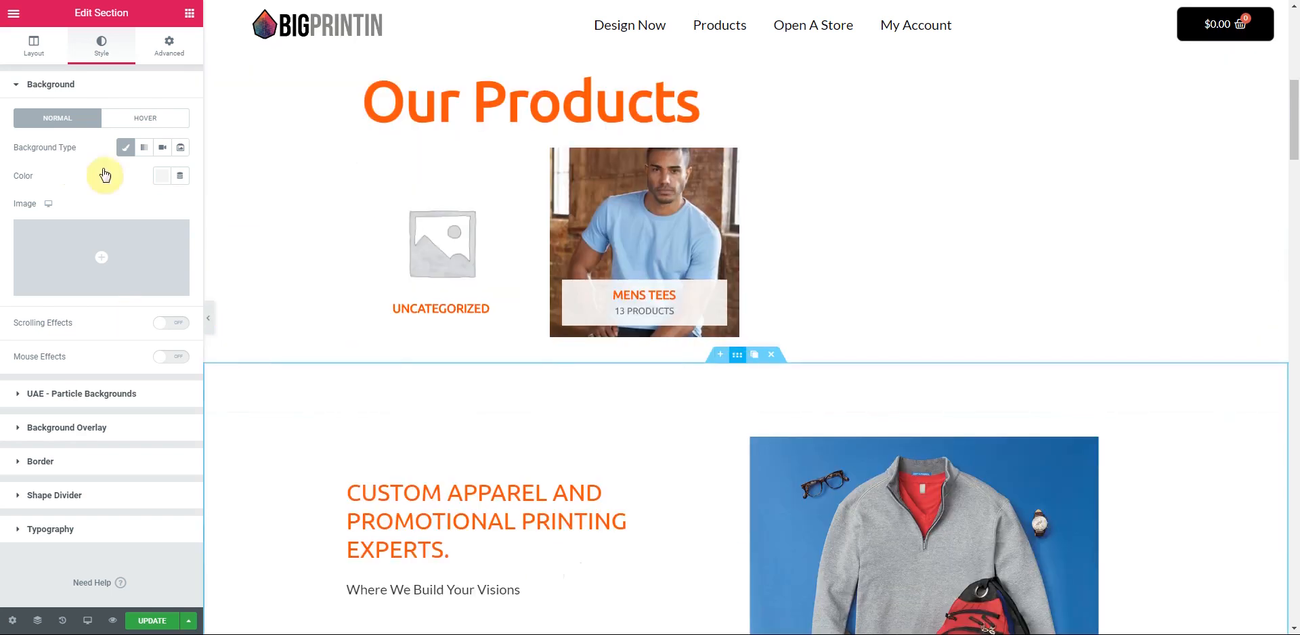
pyautogui.click(163, 179)
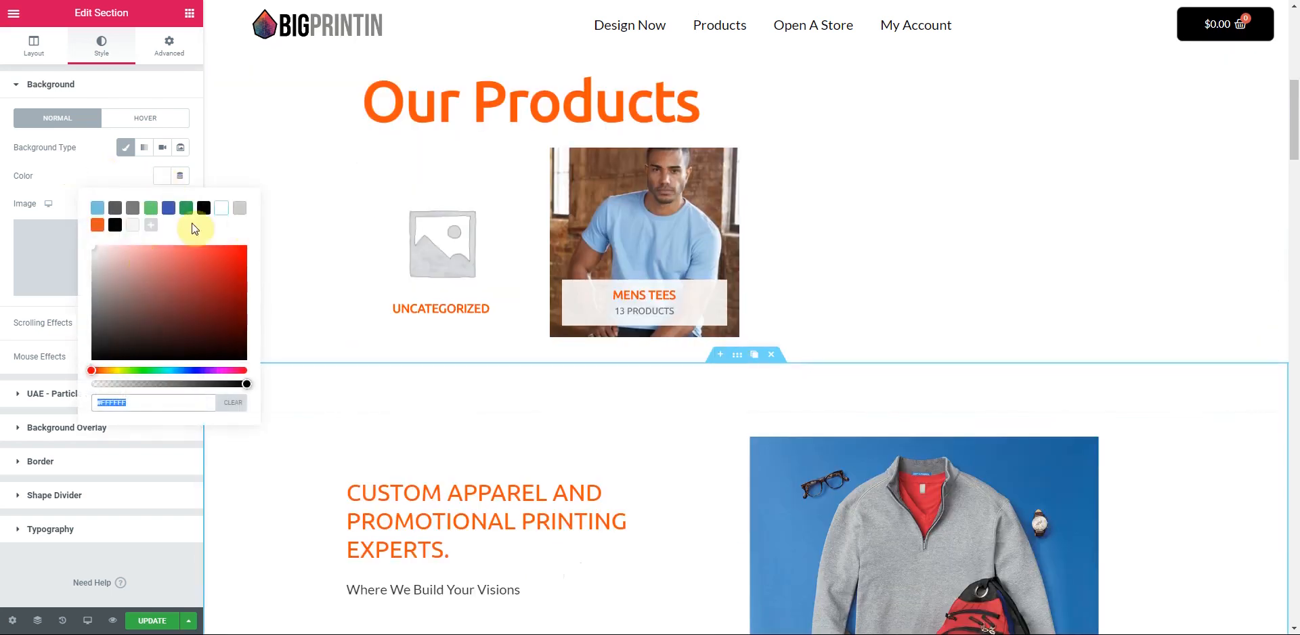
pyautogui.click(132, 229)
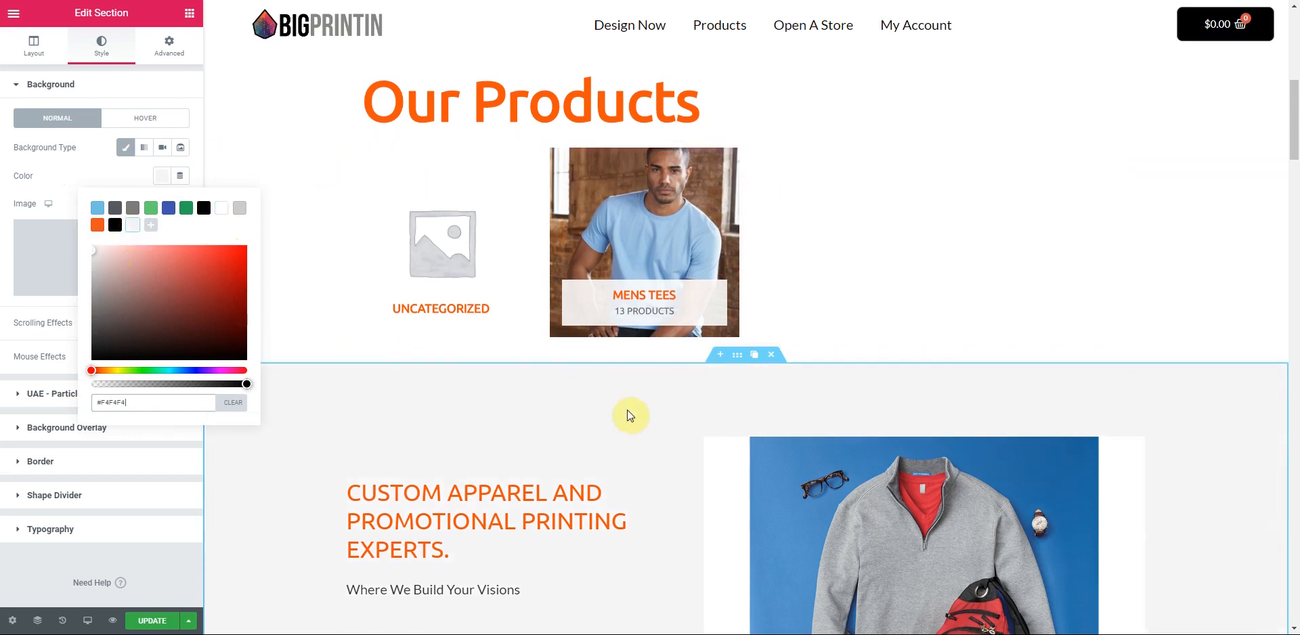
pyautogui.scroll(-1, 643, 413)
pyautogui.scroll(-5, 934, 351)
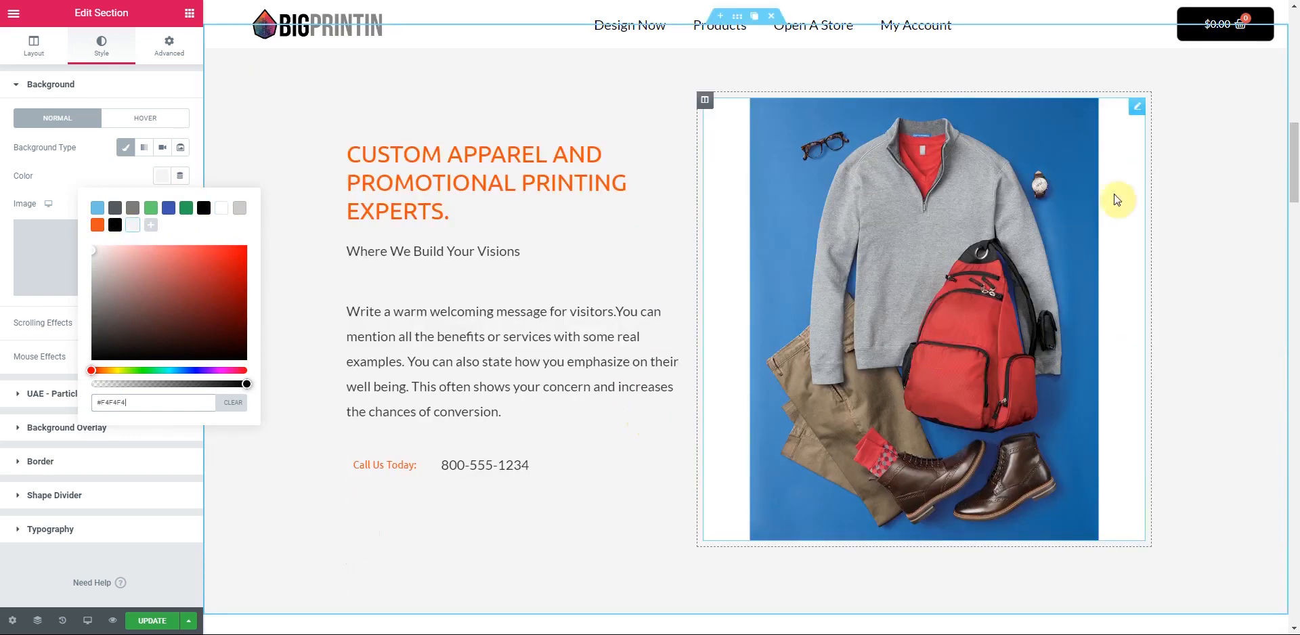
pyautogui.click(1137, 110)
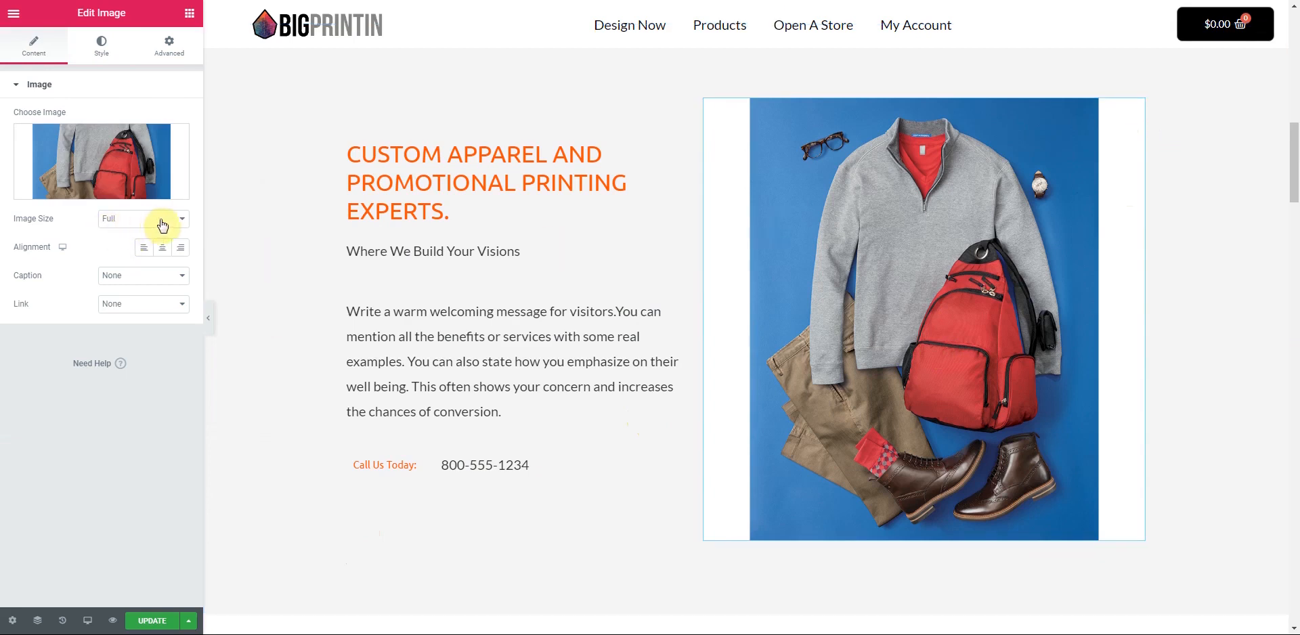
# - Set the apparel image size to Custom and widen the text column to 52.5%
pyautogui.click(182, 228)
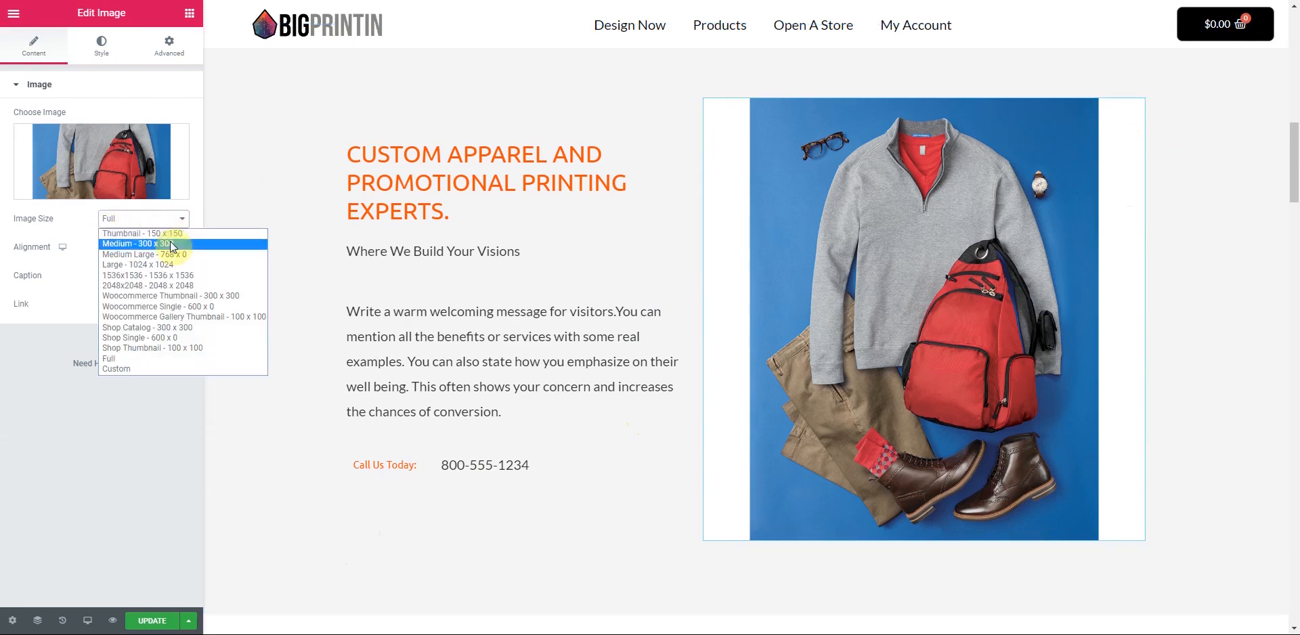
pyautogui.click(178, 227)
pyautogui.click(177, 229)
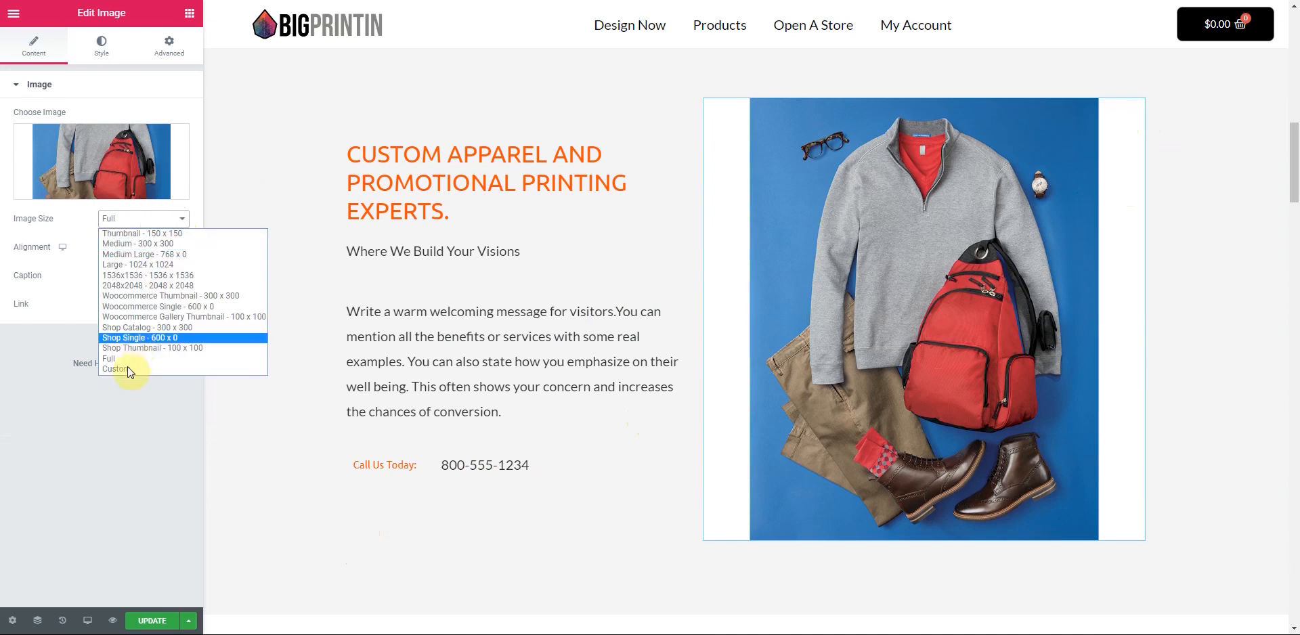
pyautogui.click(117, 369)
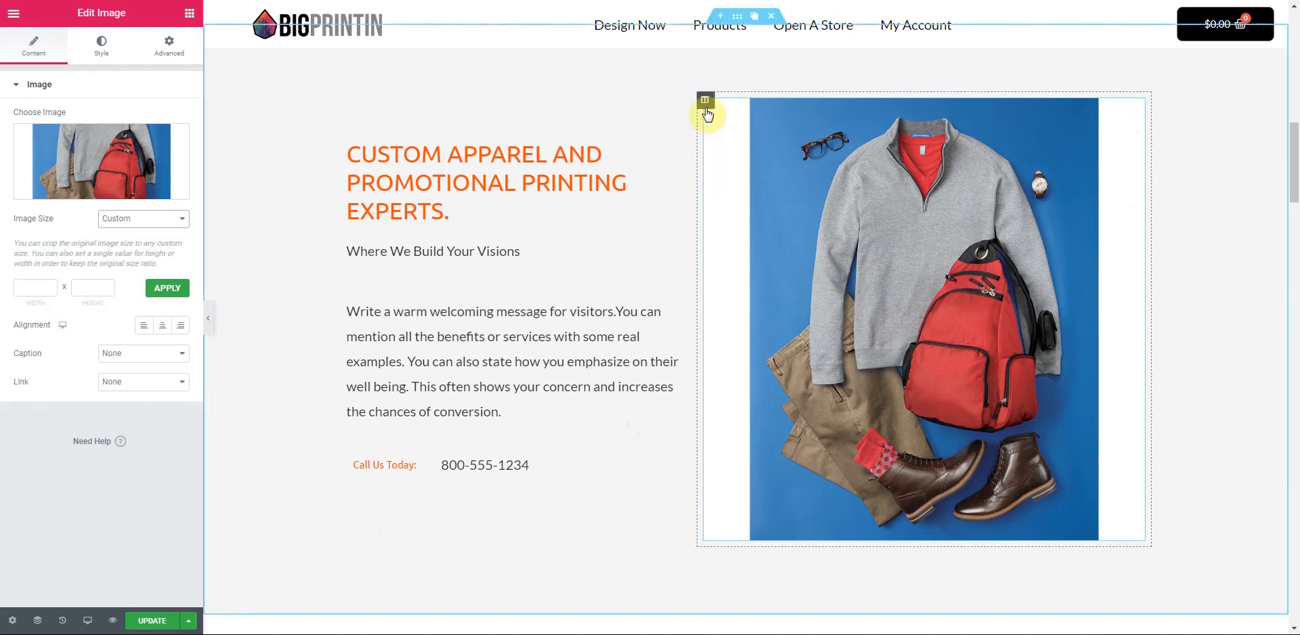
pyautogui.moveTo(702, 209)
pyautogui.mouseDown()
pyautogui.moveTo(769, 209)
pyautogui.moveTo(720, 218)
pyautogui.mouseUp()
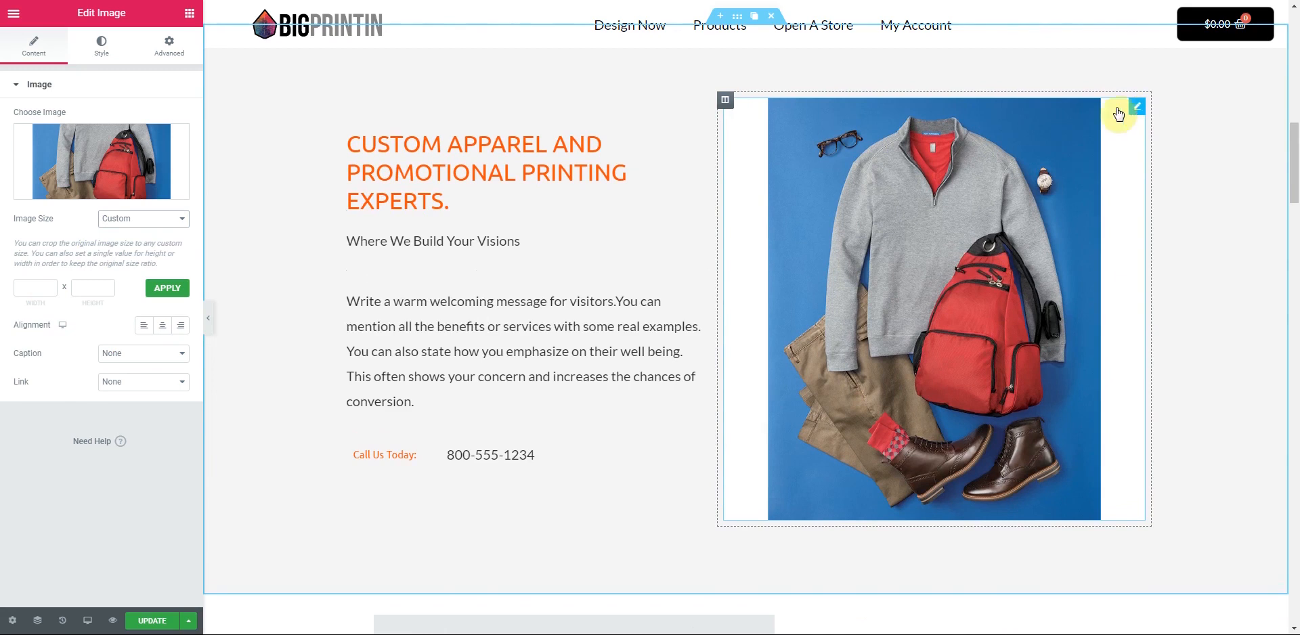
# - Replace the apparel photo with a new Image widget showing BTS17_FundraiserBooster.jpg Eagles merchandise
pyautogui.press('Delete')
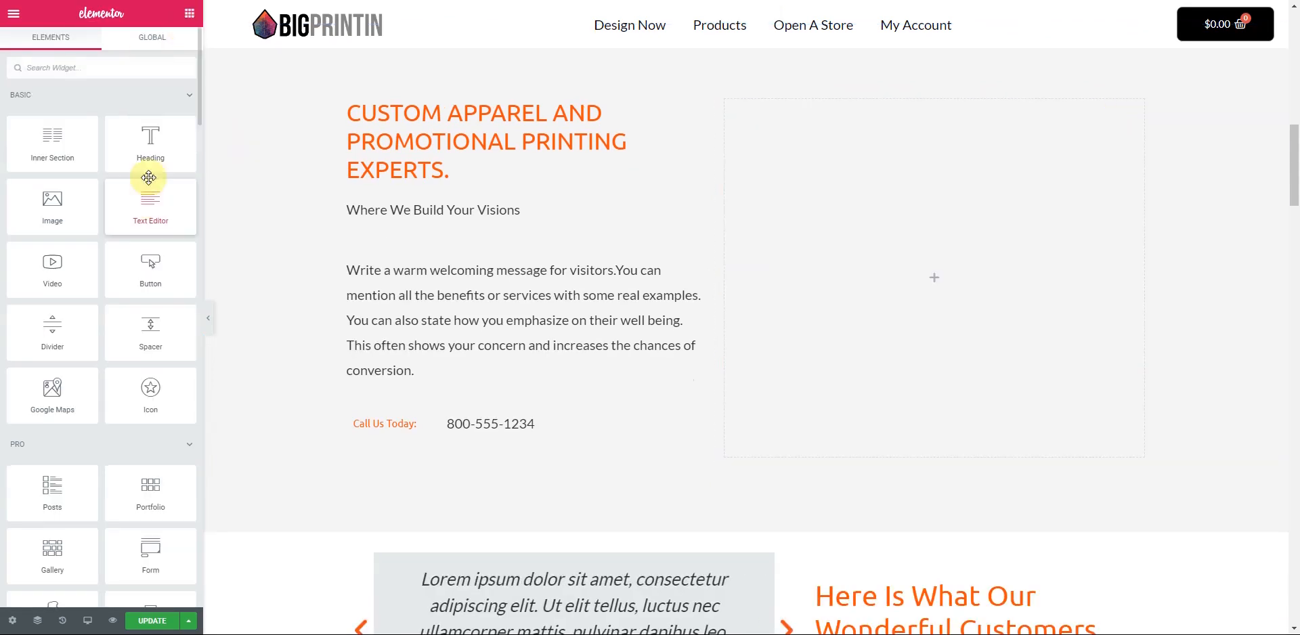
pyautogui.click(144, 99)
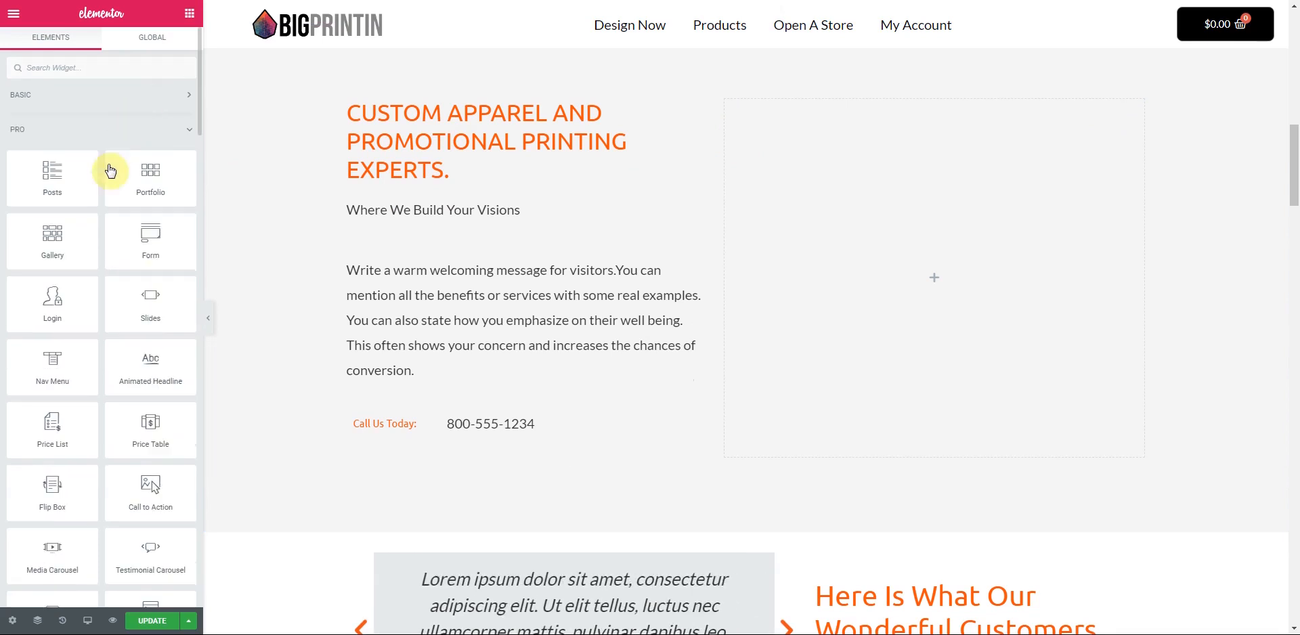
pyautogui.click(190, 133)
pyautogui.click(186, 99)
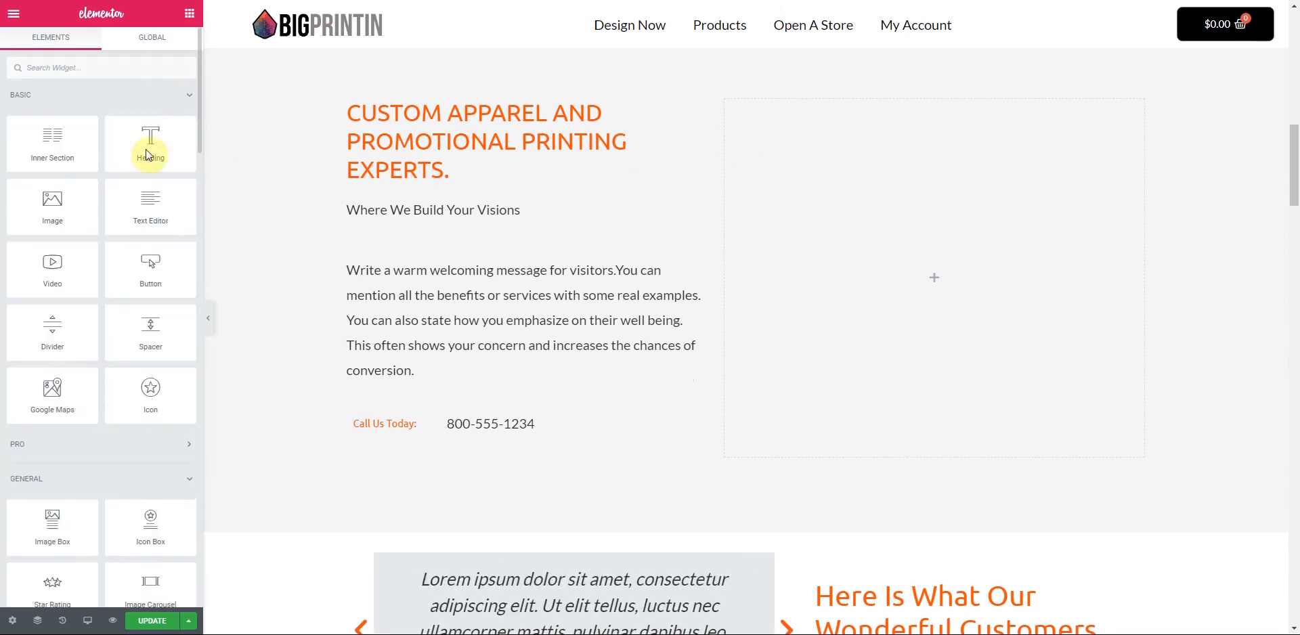
pyautogui.moveTo(47, 203); pyautogui.dragTo(901, 285)
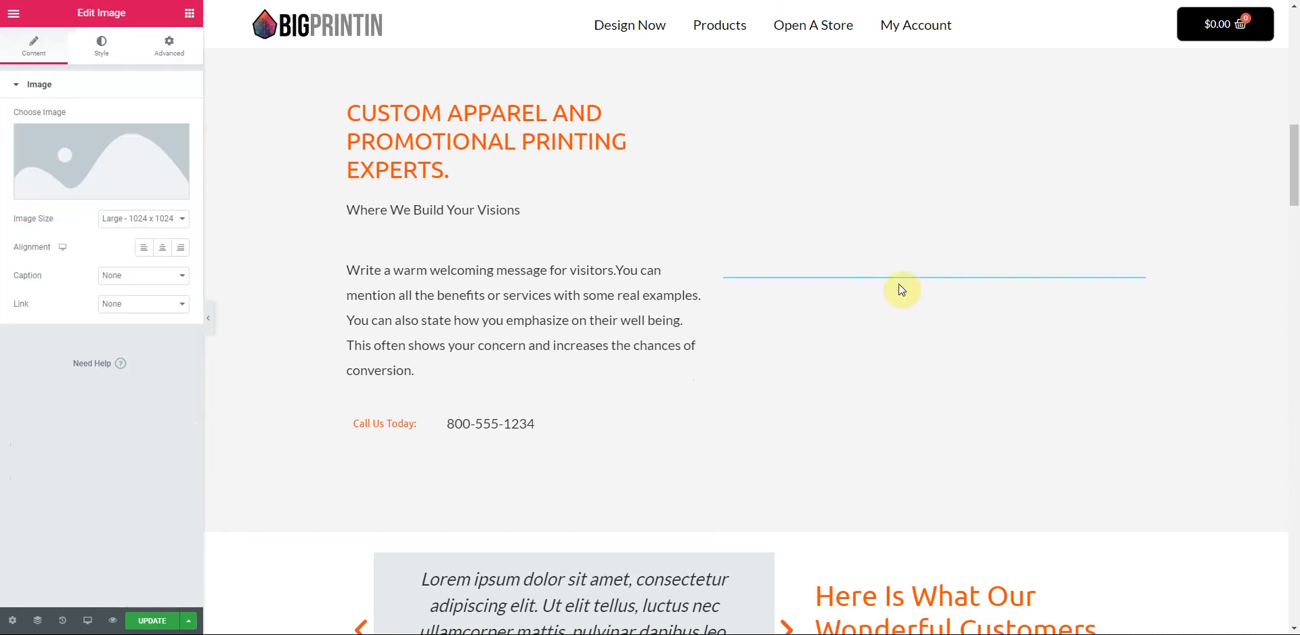
pyautogui.click(88, 145)
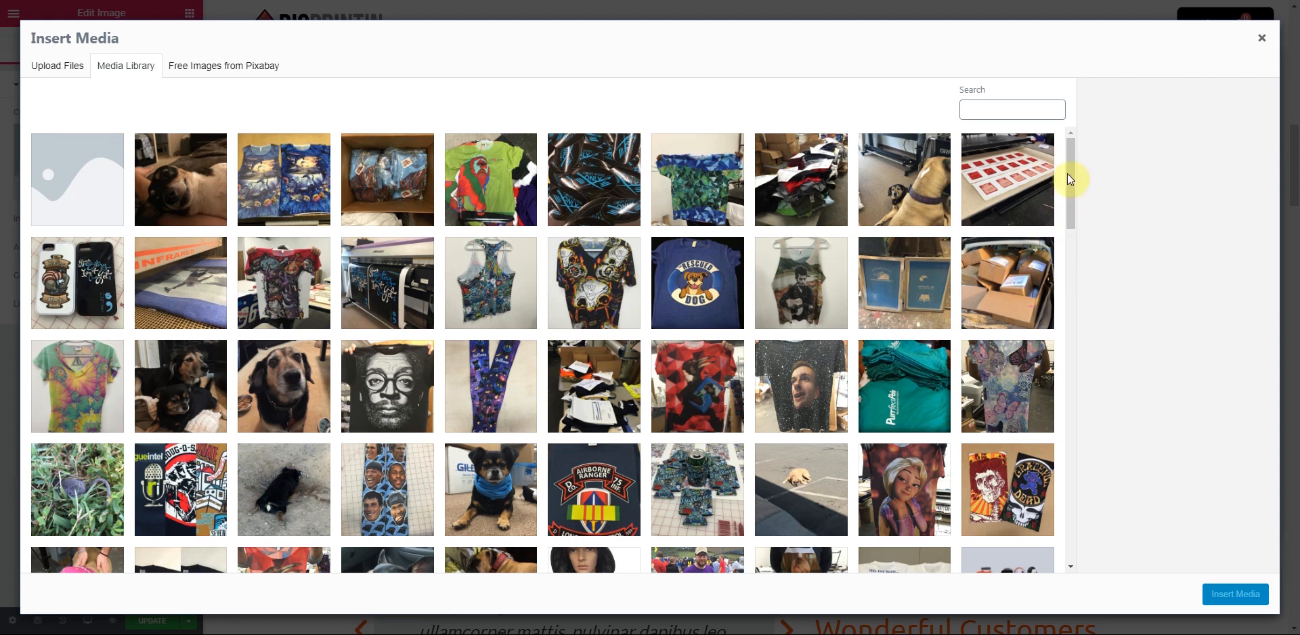
pyautogui.click(1070, 271)
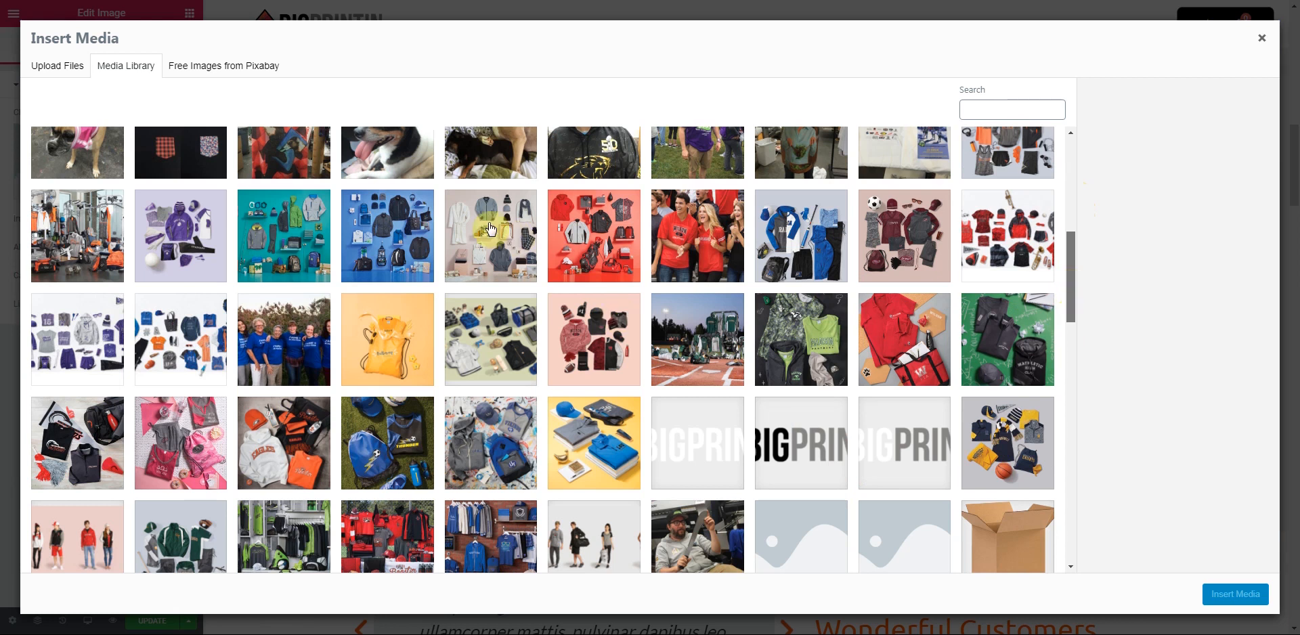
pyautogui.scroll(-3, 491, 230)
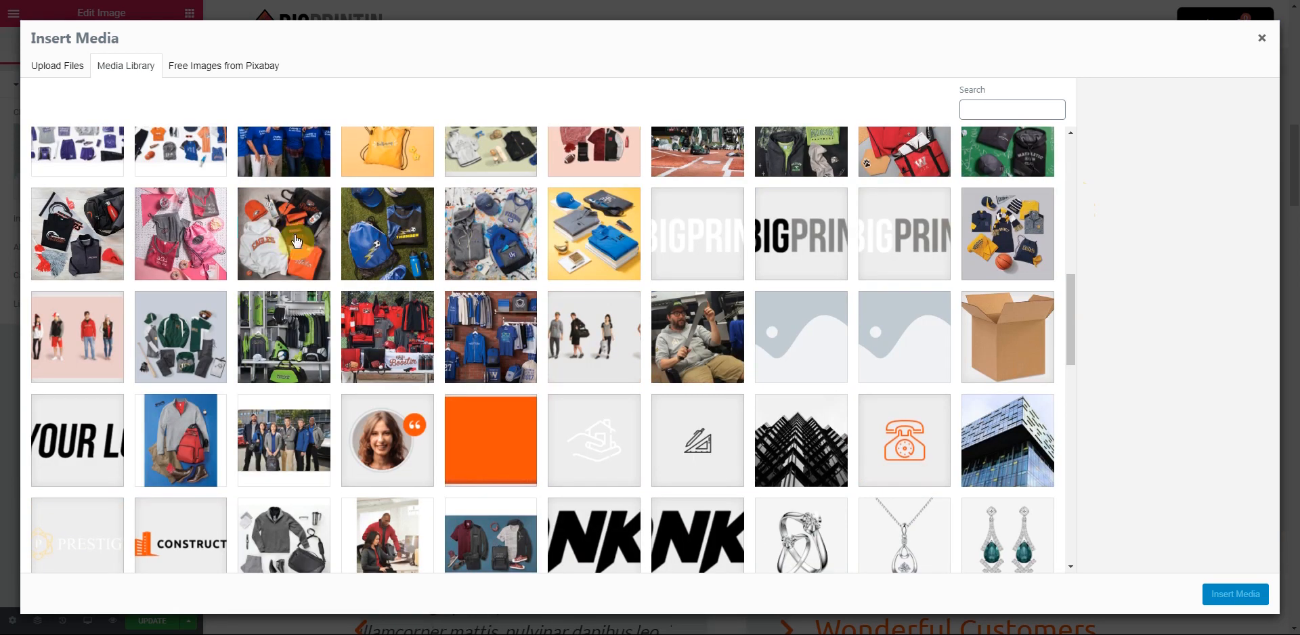
pyautogui.click(1234, 594)
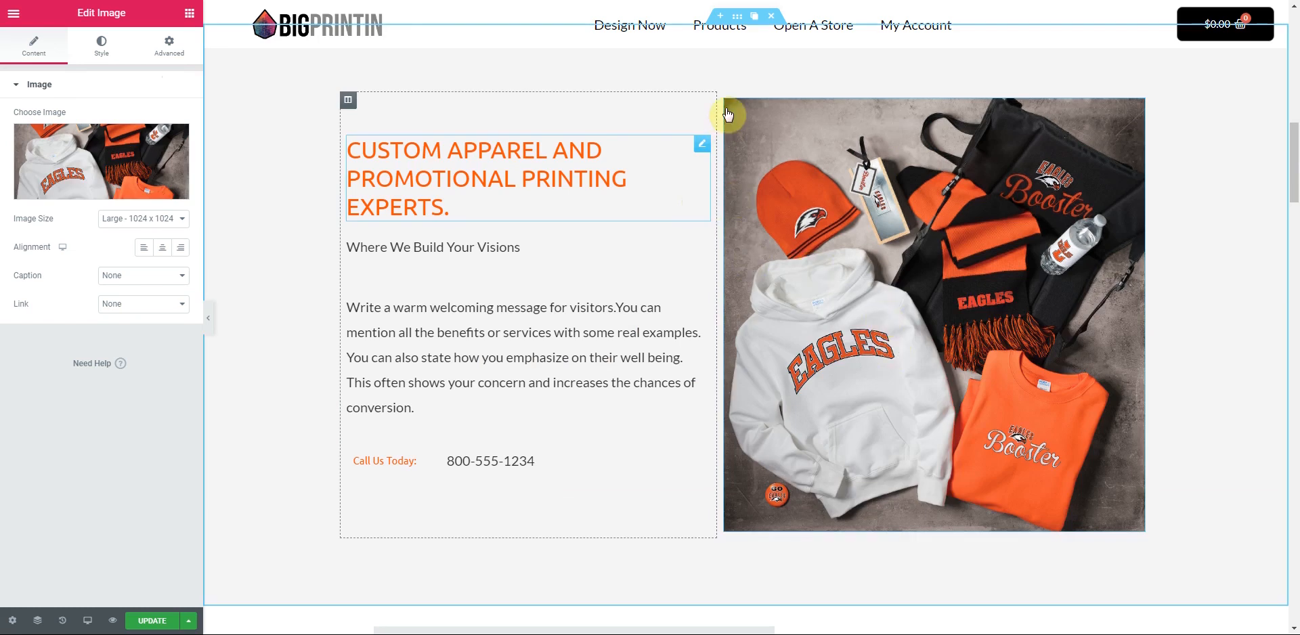
pyautogui.scroll(-1, 650, 407)
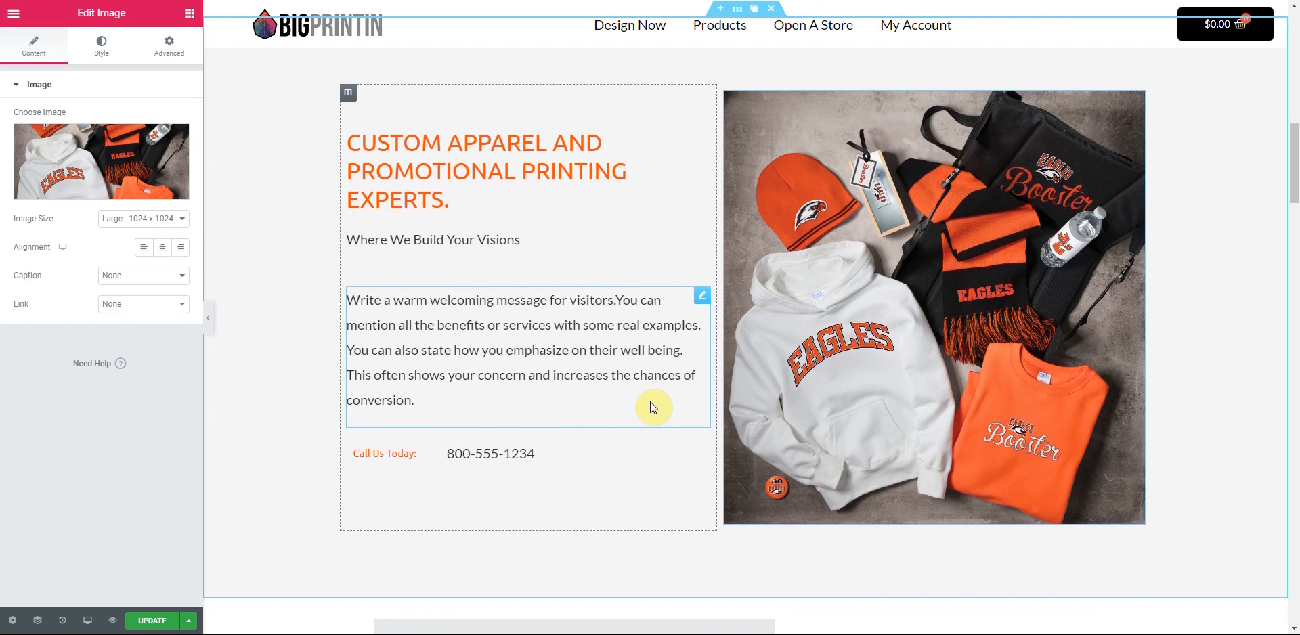
pyautogui.scroll(6, 654, 408)
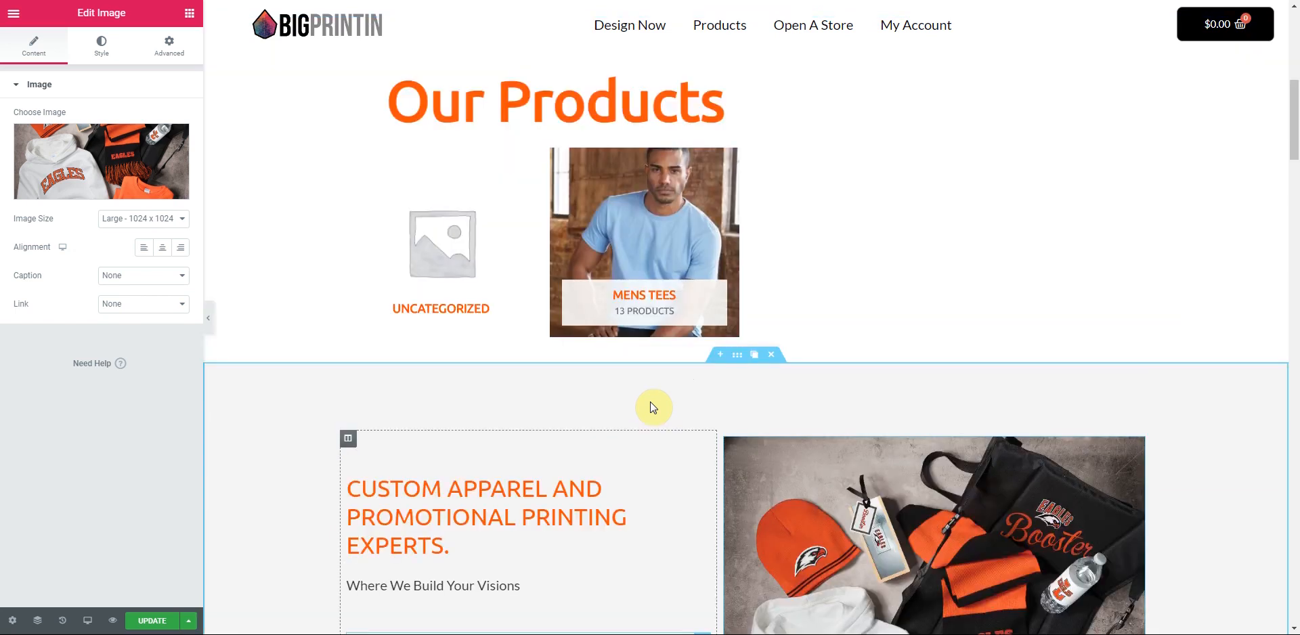
pyautogui.scroll(1, 653, 407)
pyautogui.scroll(5, 650, 402)
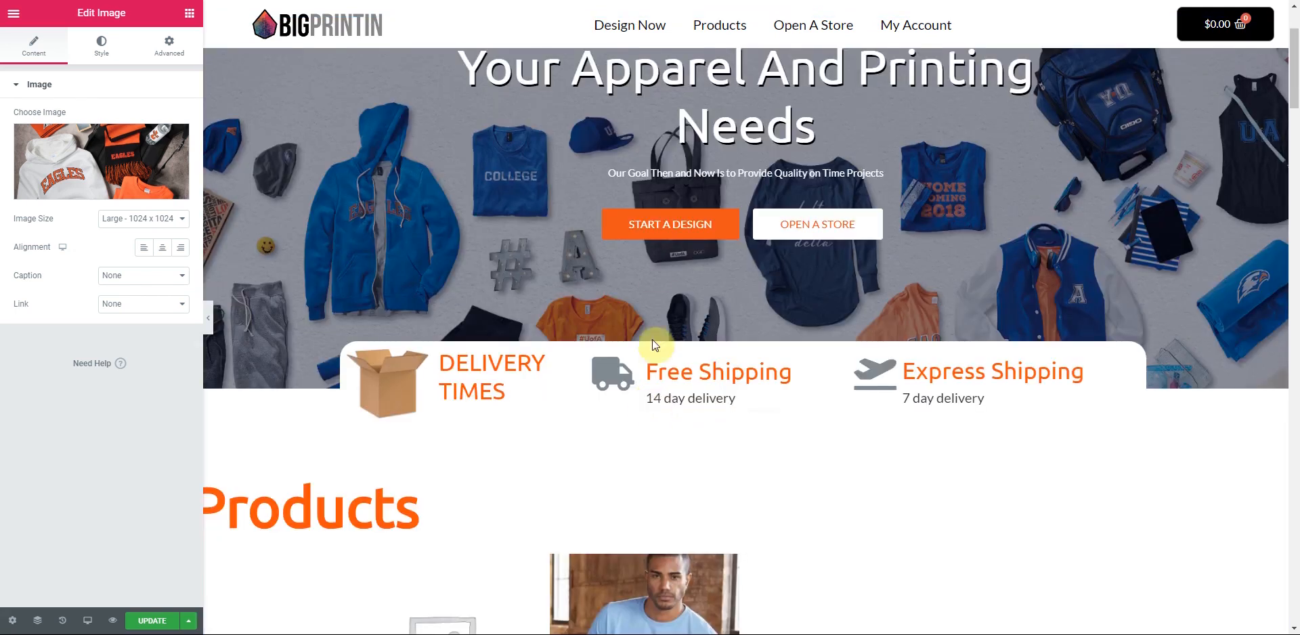
pyautogui.scroll(-6, 660, 277)
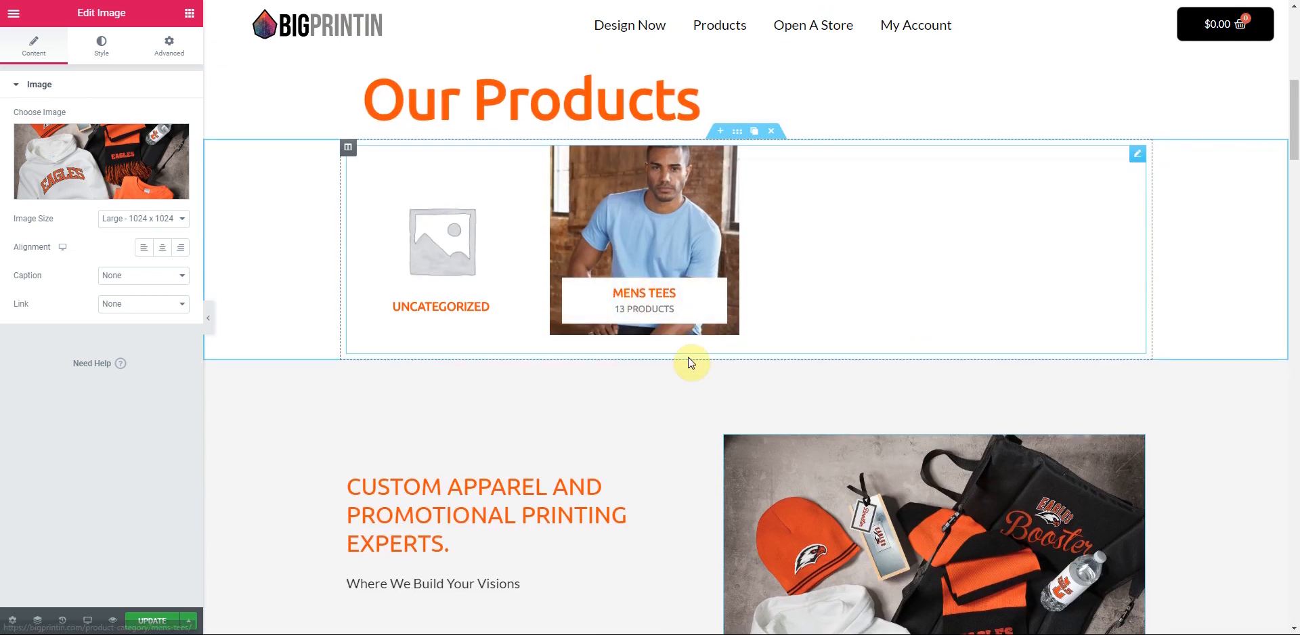
pyautogui.scroll(-6, 690, 363)
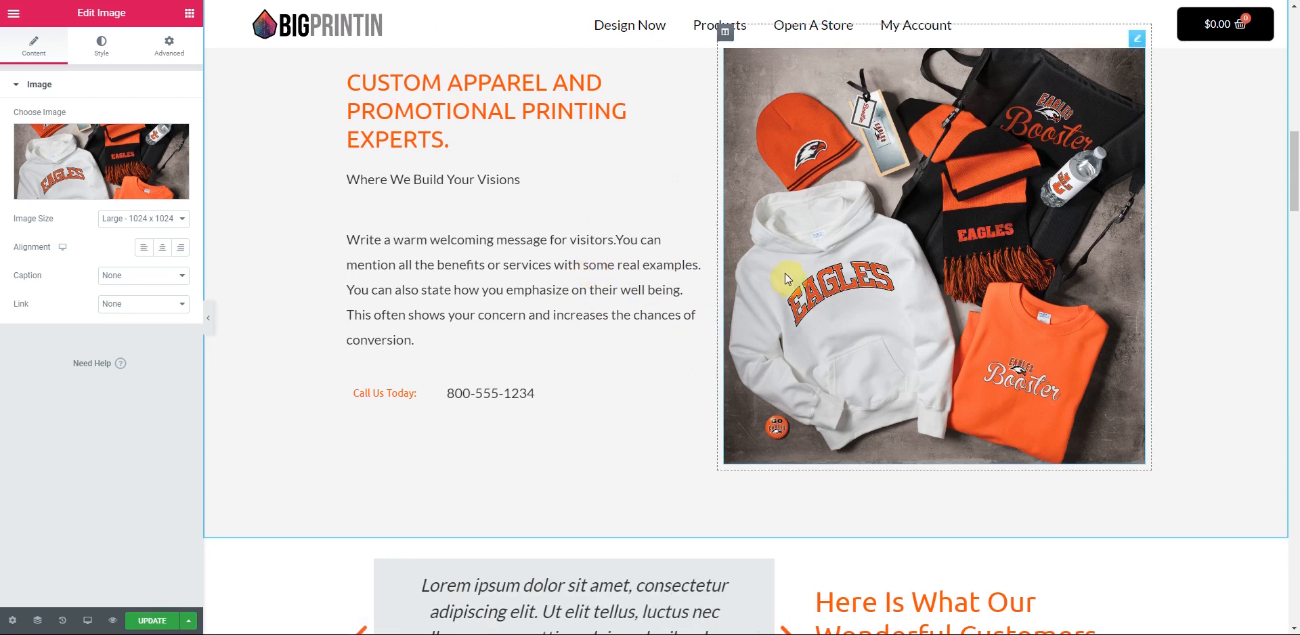
pyautogui.scroll(-5, 739, 200)
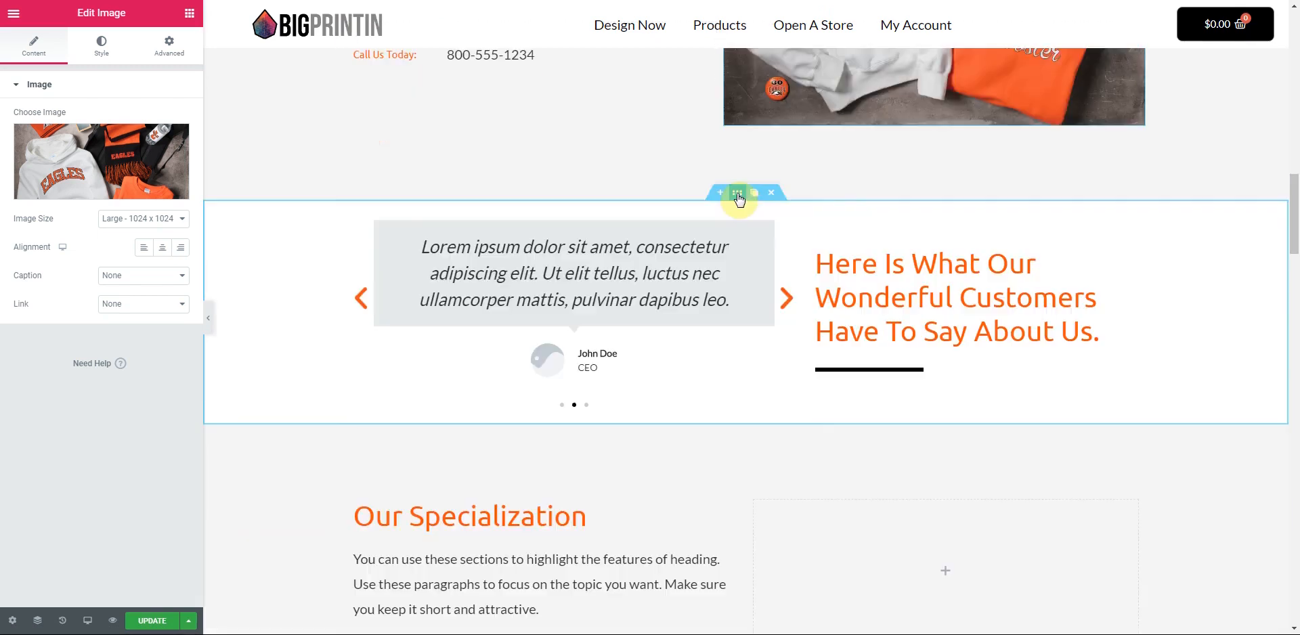
# - Give the testimonial section 70 px top and bottom margins
pyautogui.click(738, 196)
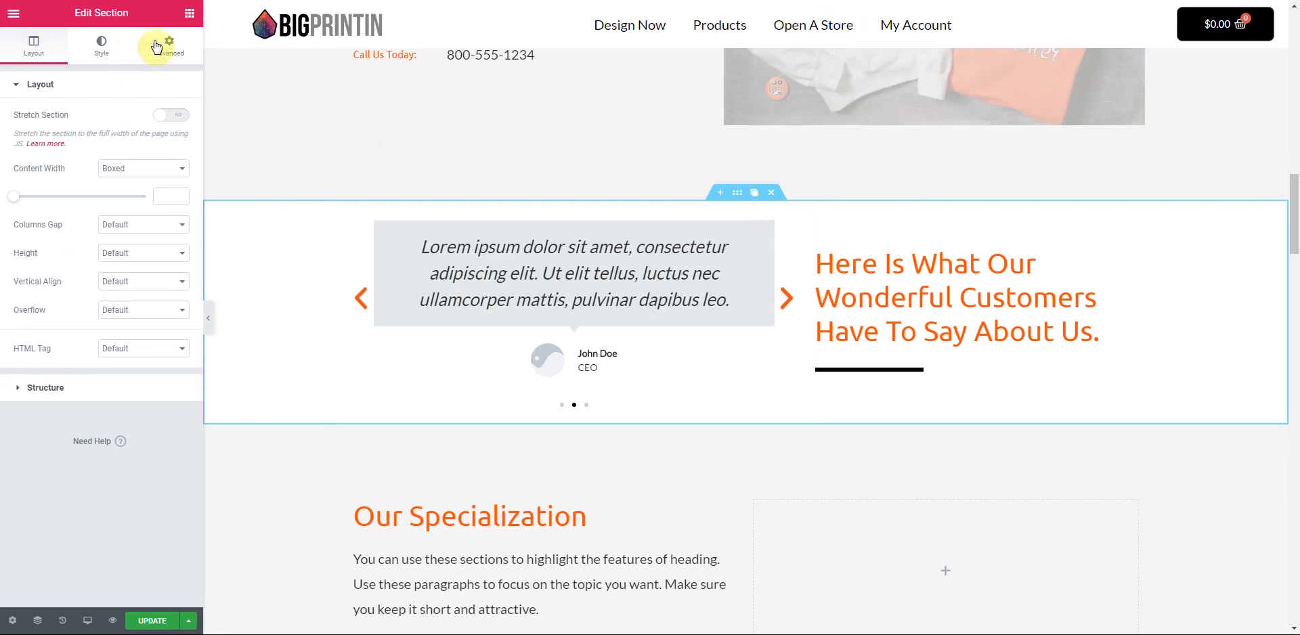
pyautogui.click(174, 54)
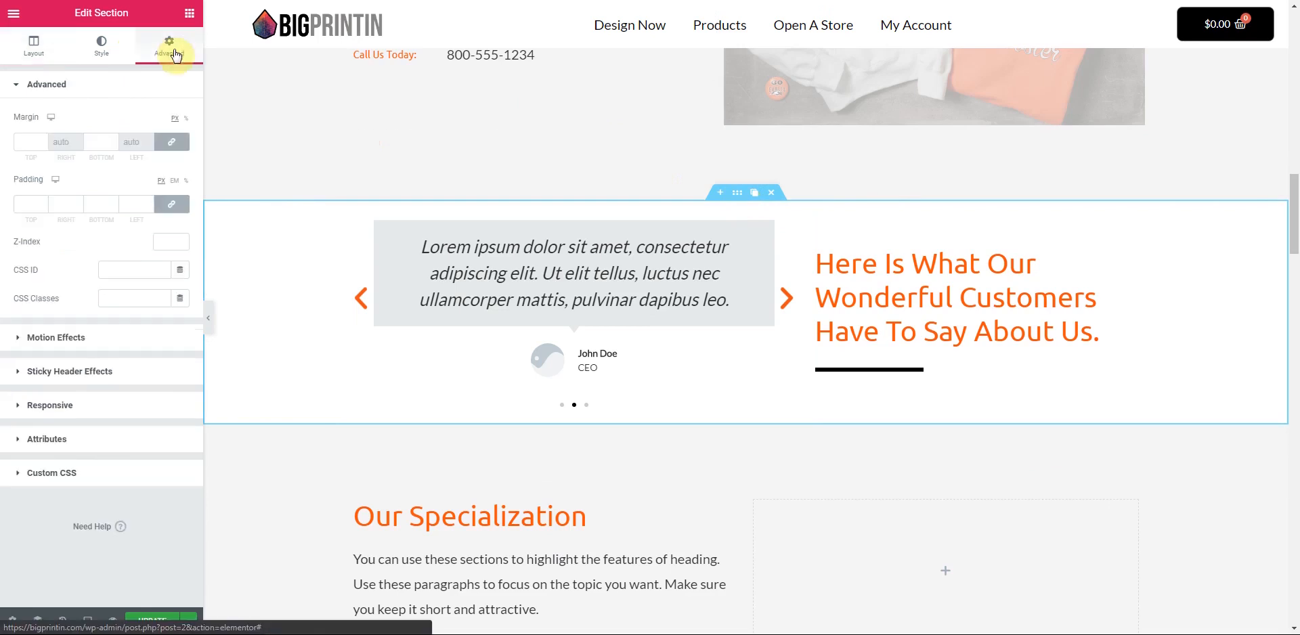
pyautogui.click(43, 141)
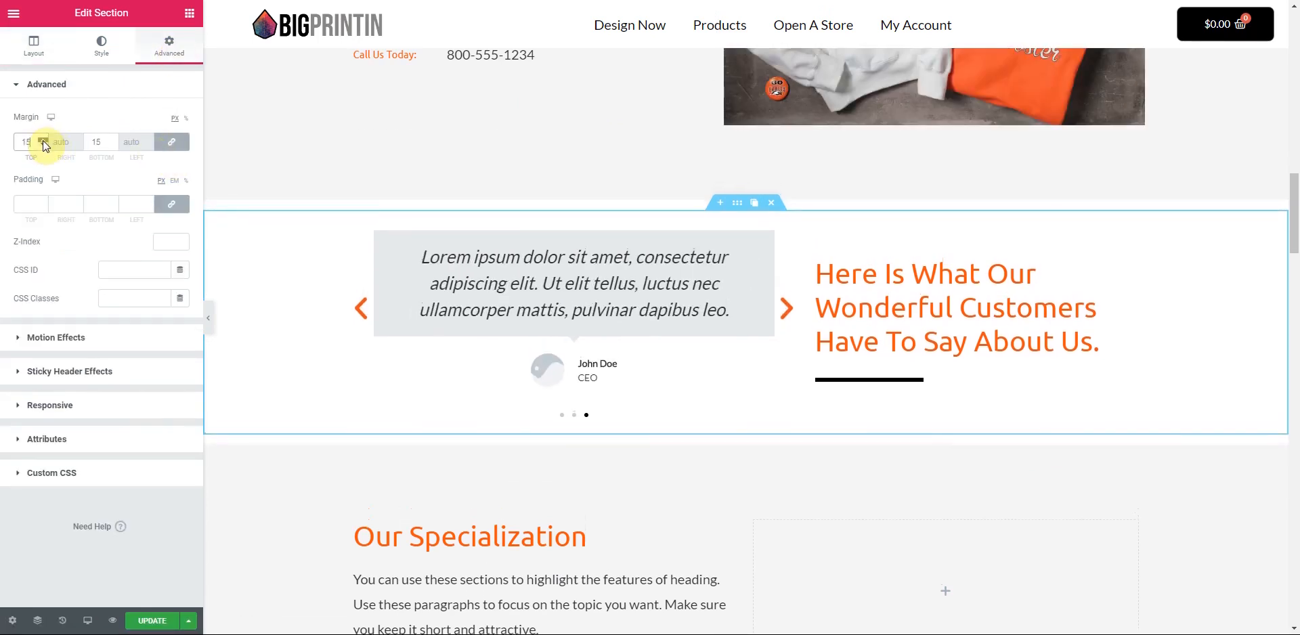
pyautogui.moveTo(42, 140); pyautogui.dragTo(43, 141)
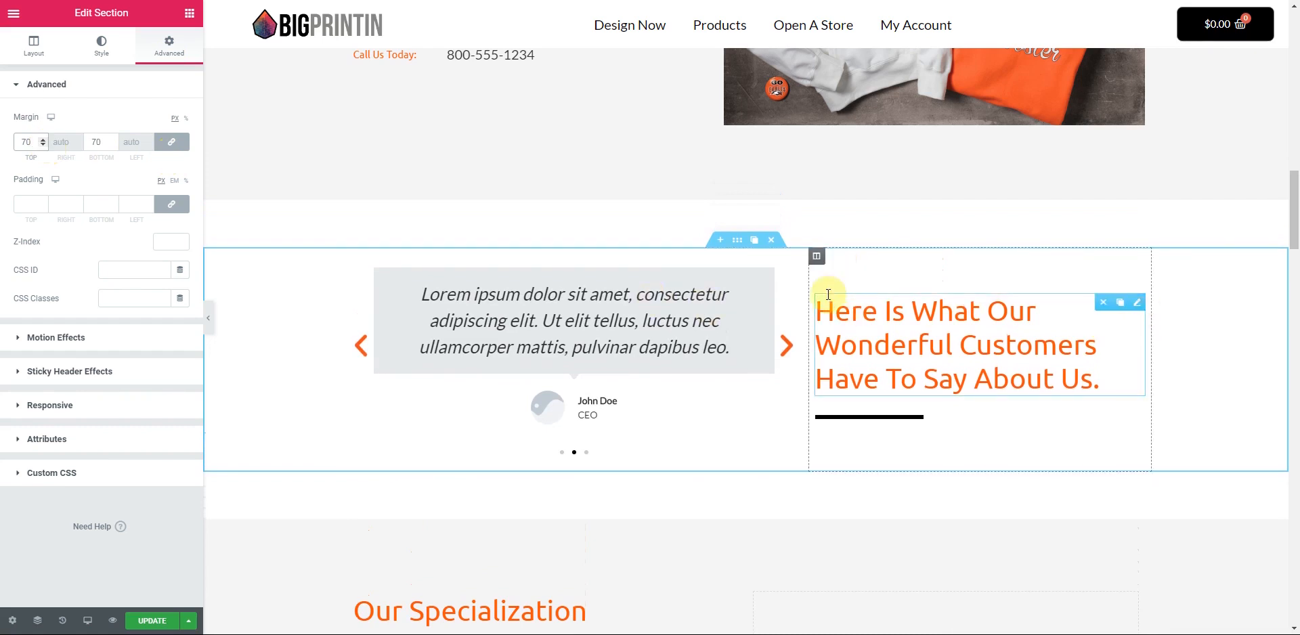
# - Top-align the heading column and give it an unlinked top padding of 21
pyautogui.click(816, 257)
pyautogui.click(190, 144)
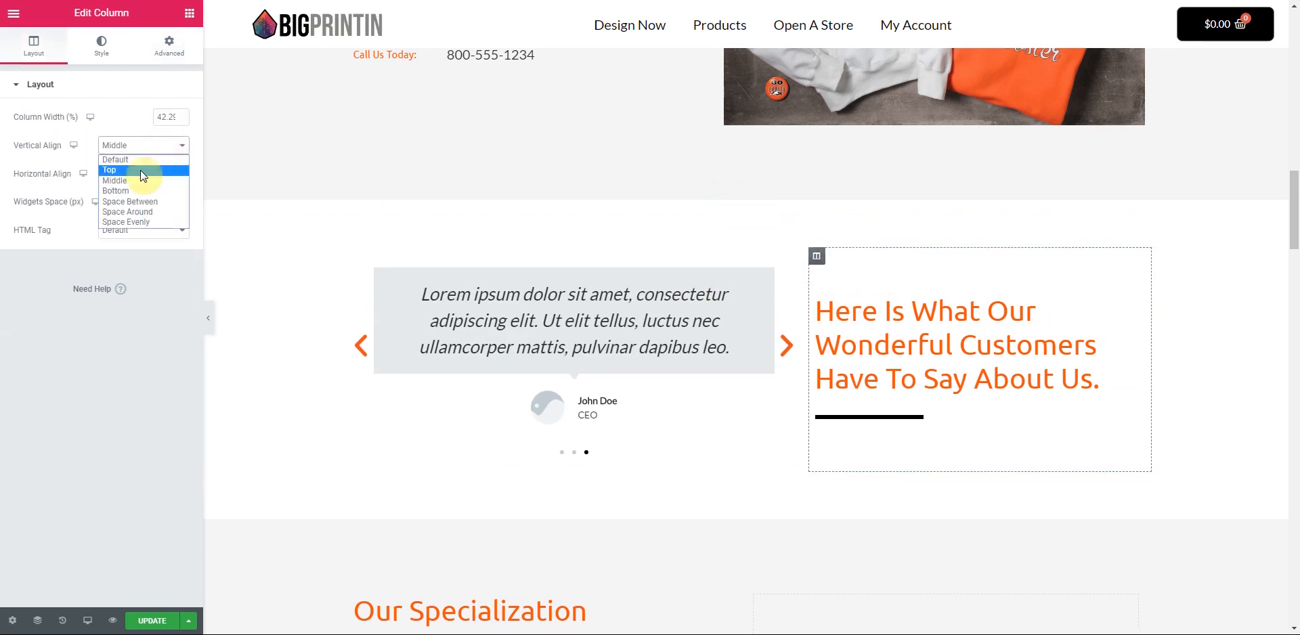
pyautogui.click(142, 169)
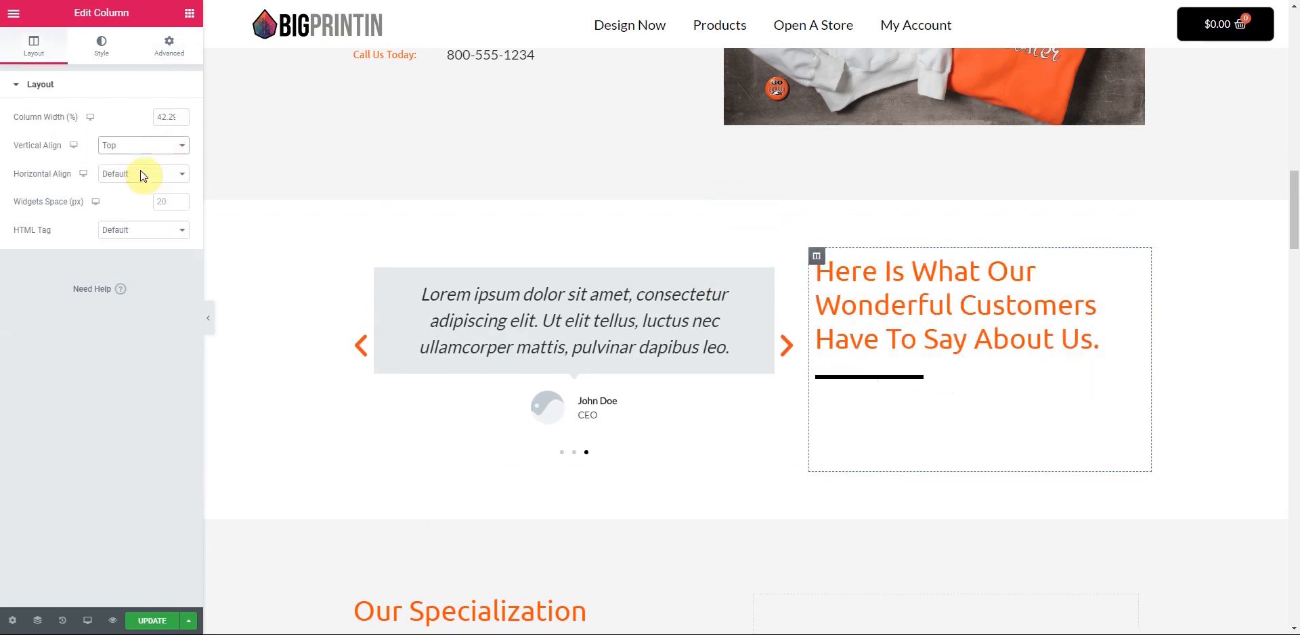
pyautogui.click(171, 47)
pyautogui.click(176, 206)
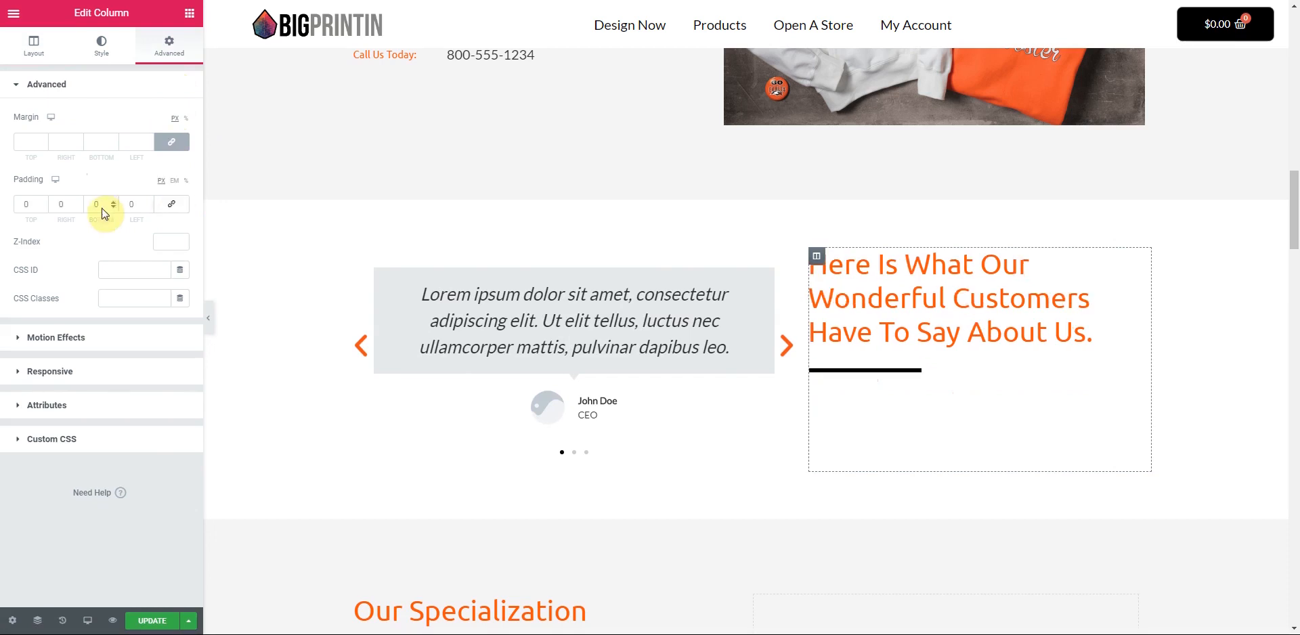
pyautogui.write('16')
pyautogui.click(40, 201)
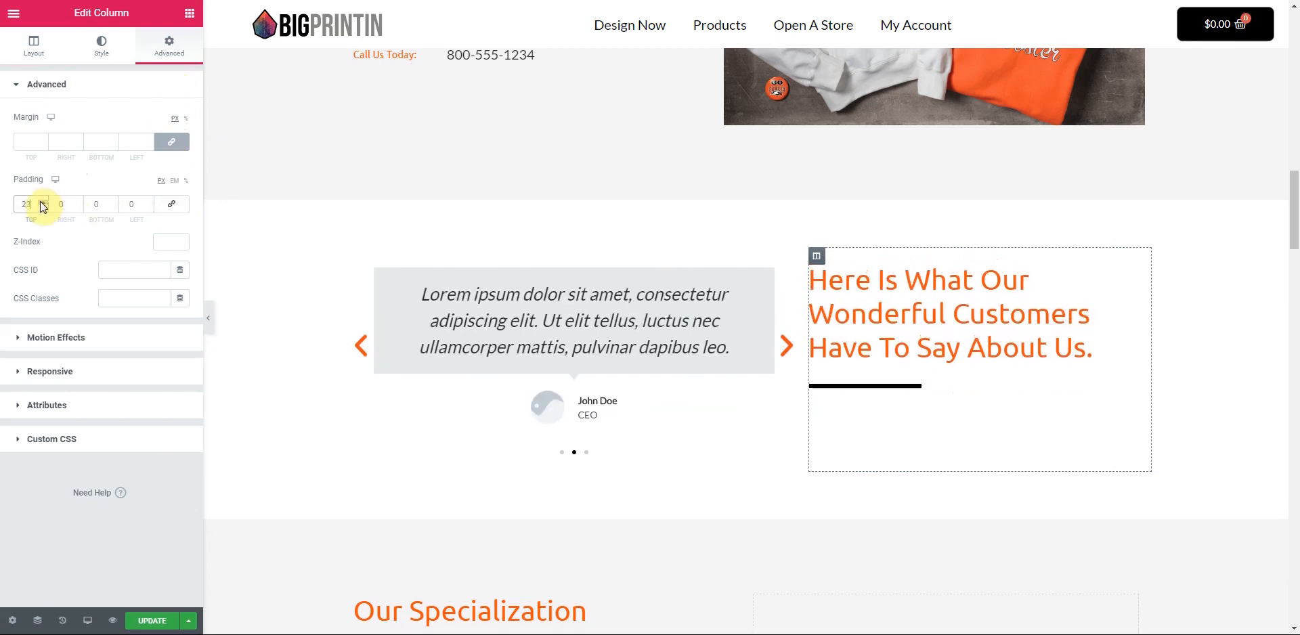
pyautogui.click(42, 207)
pyautogui.click(43, 207)
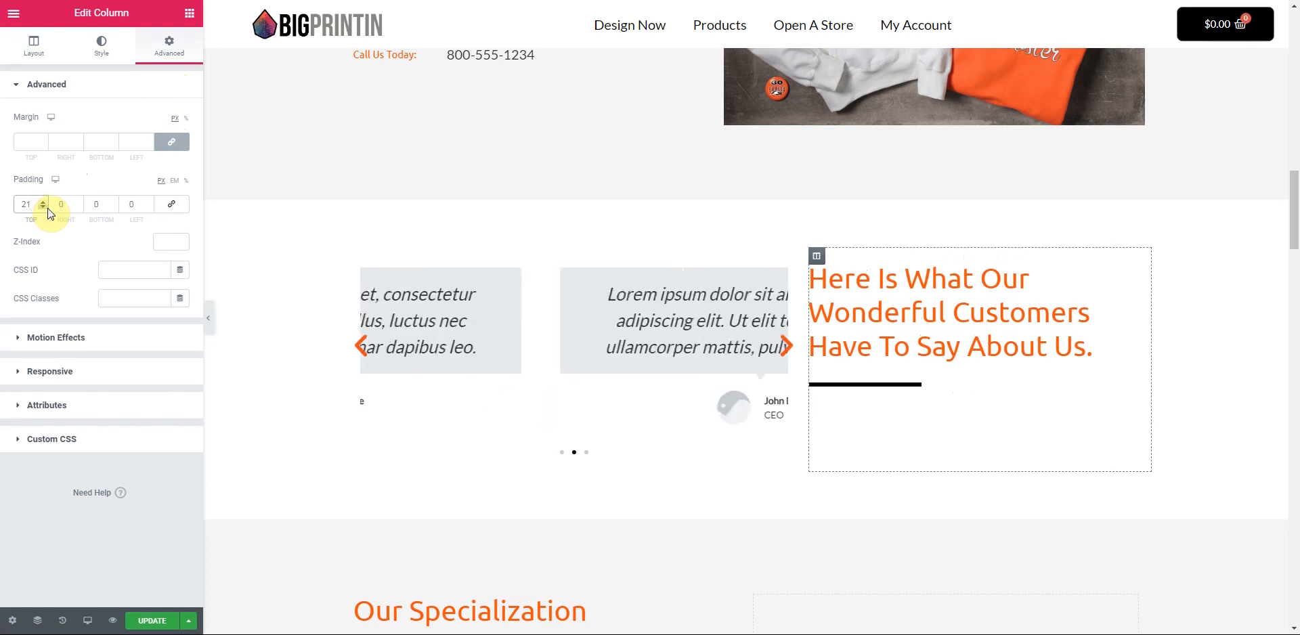
# - Delete the Our Specialization section and the orange Get Your Free Consultation banner
pyautogui.scroll(-7, 669, 400)
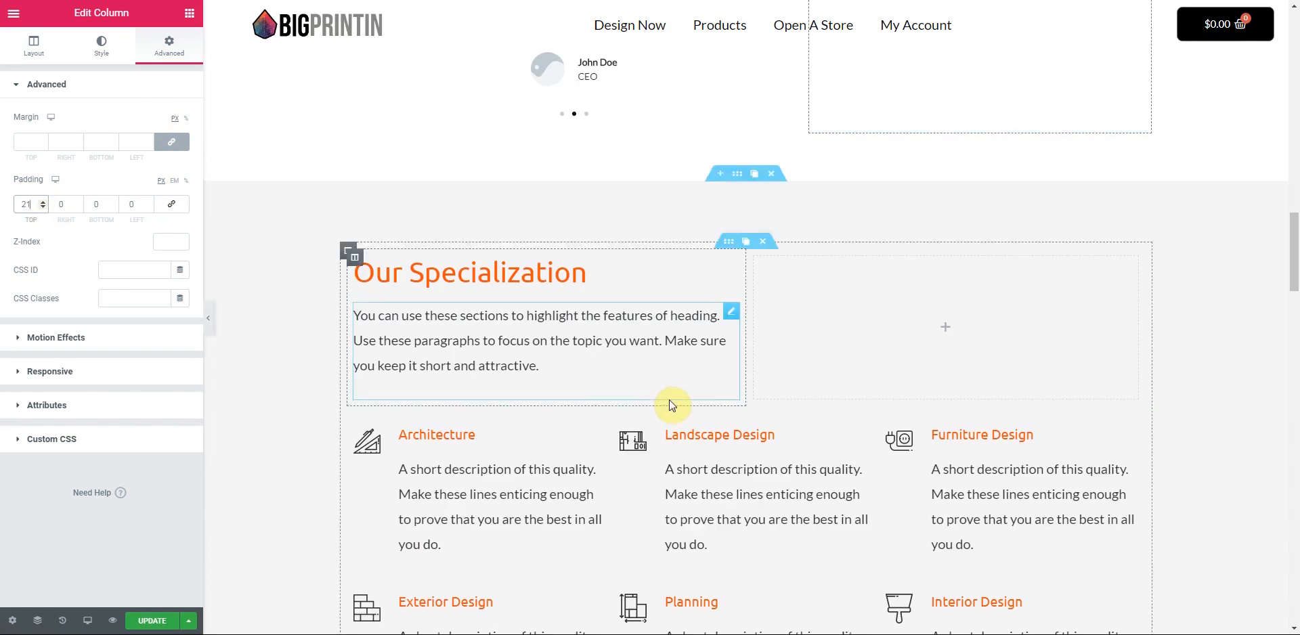
pyautogui.scroll(-1, 672, 404)
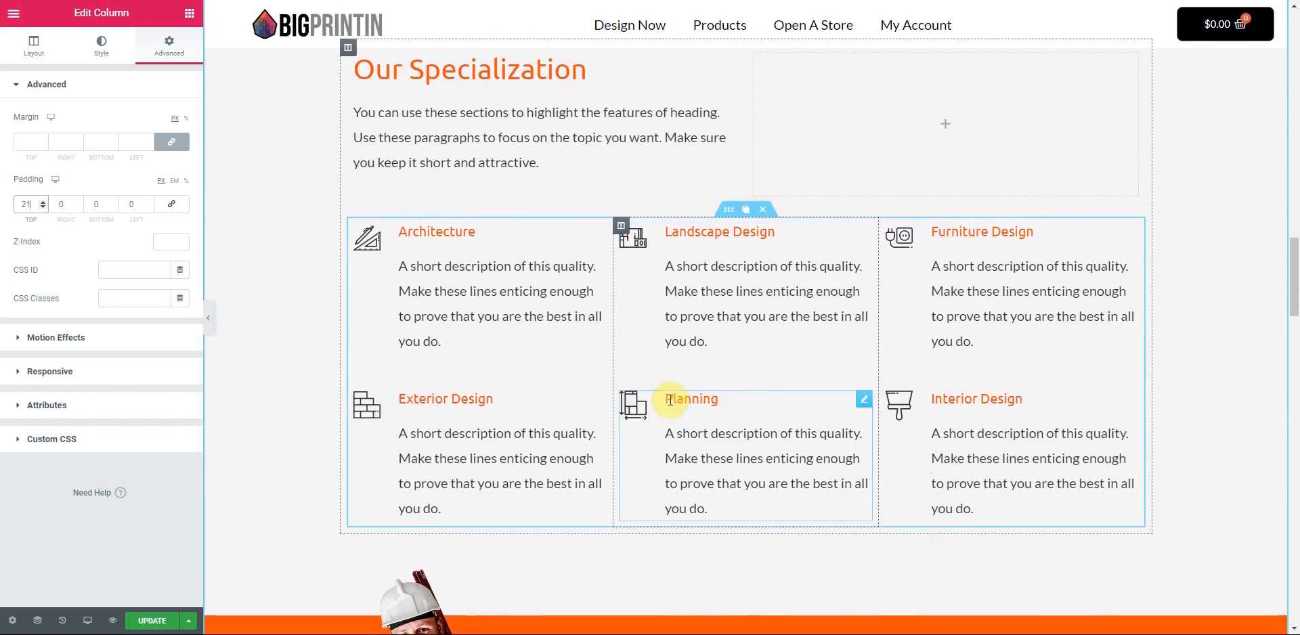
pyautogui.scroll(2, 670, 400)
pyautogui.scroll(-2, 795, 371)
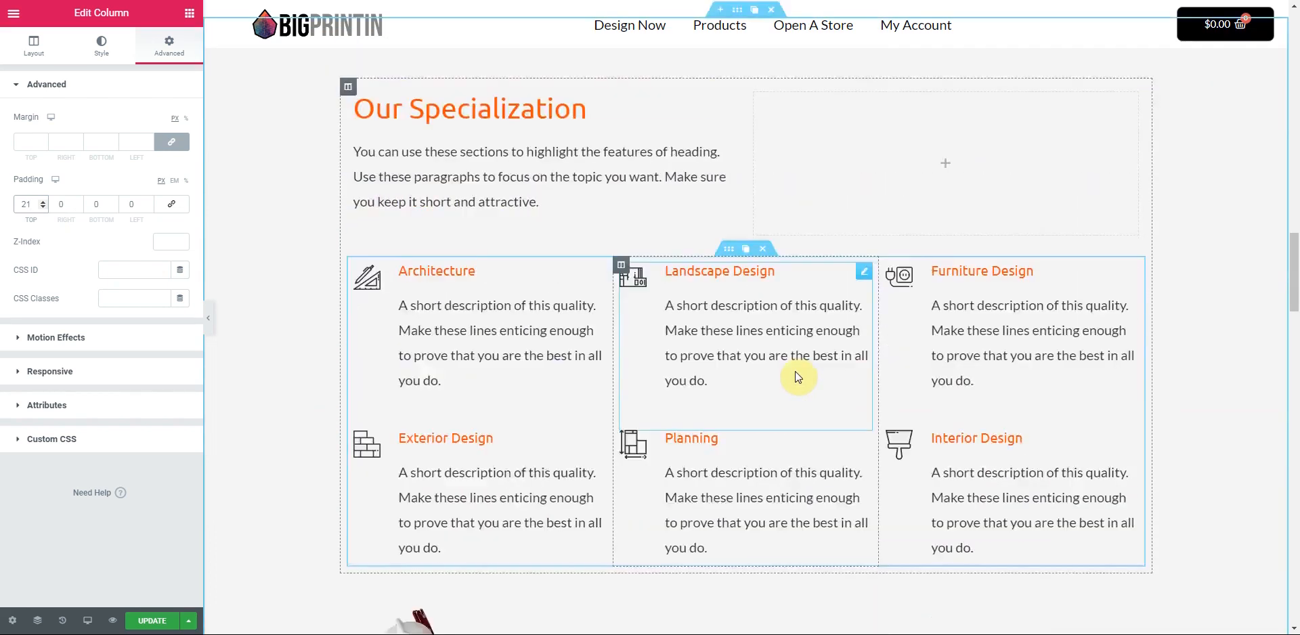
pyautogui.scroll(-4, 794, 371)
pyautogui.scroll(6, 772, 185)
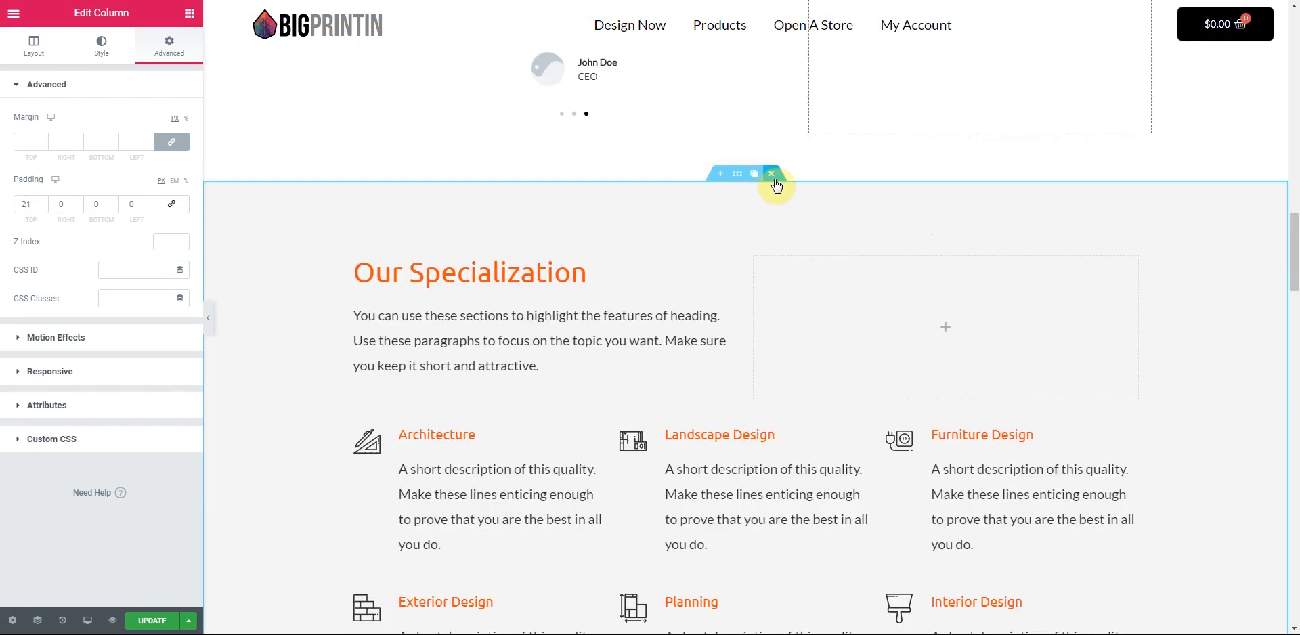
pyautogui.click(772, 177)
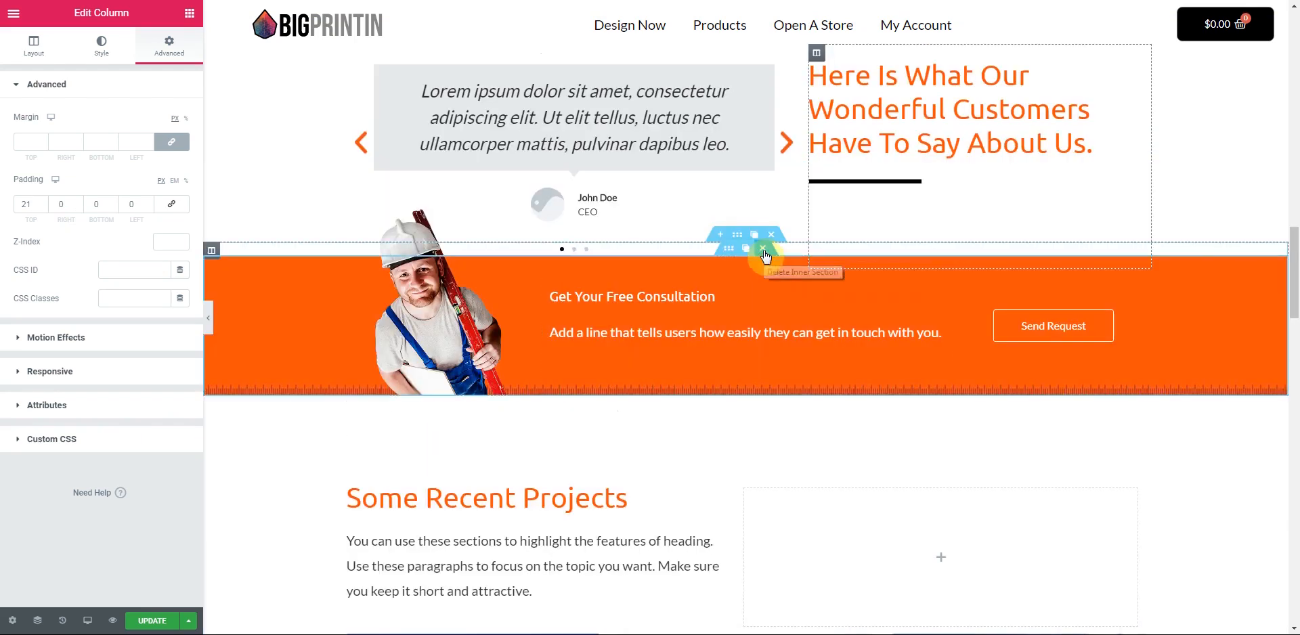
pyautogui.click(764, 254)
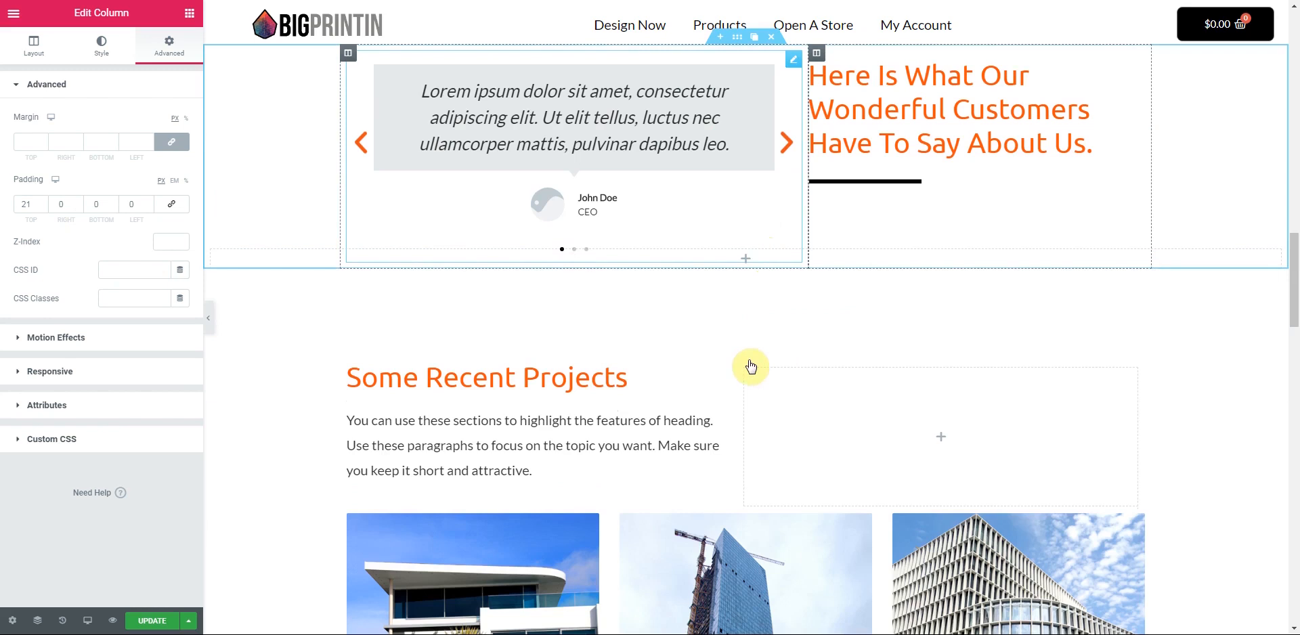
# - Delete the stats counter section, then undo to restore it
pyautogui.scroll(-1, 758, 377)
pyautogui.scroll(-8, 761, 378)
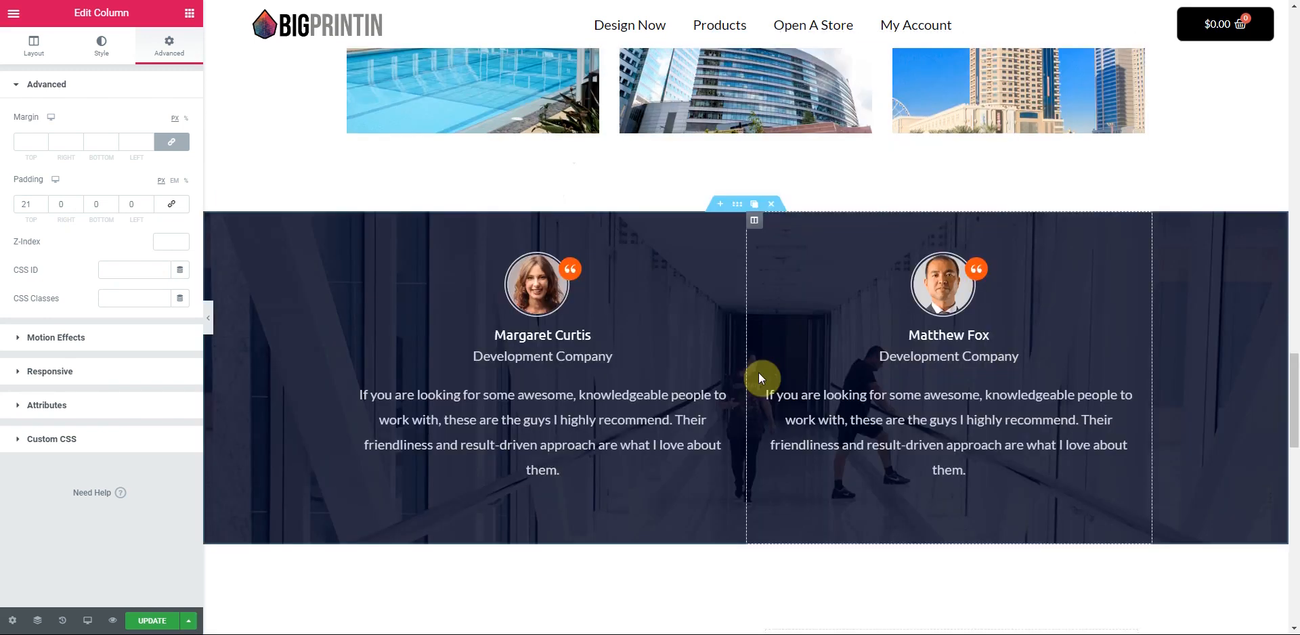
pyautogui.scroll(-2, 761, 378)
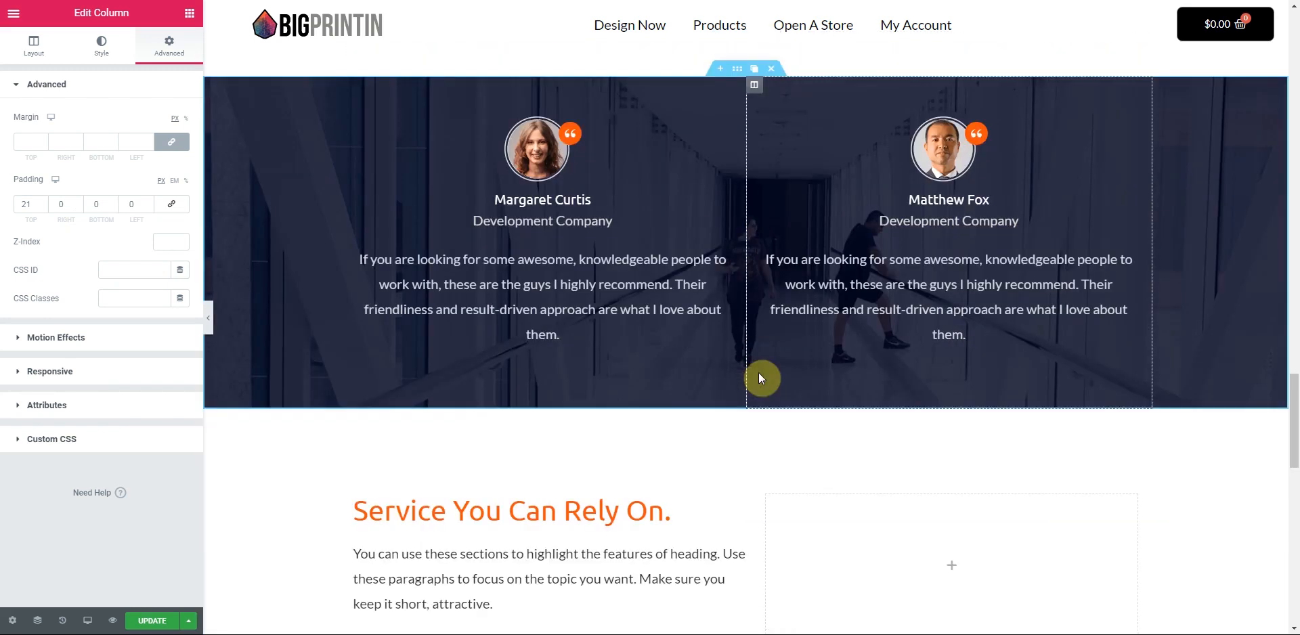
pyautogui.scroll(-5, 759, 372)
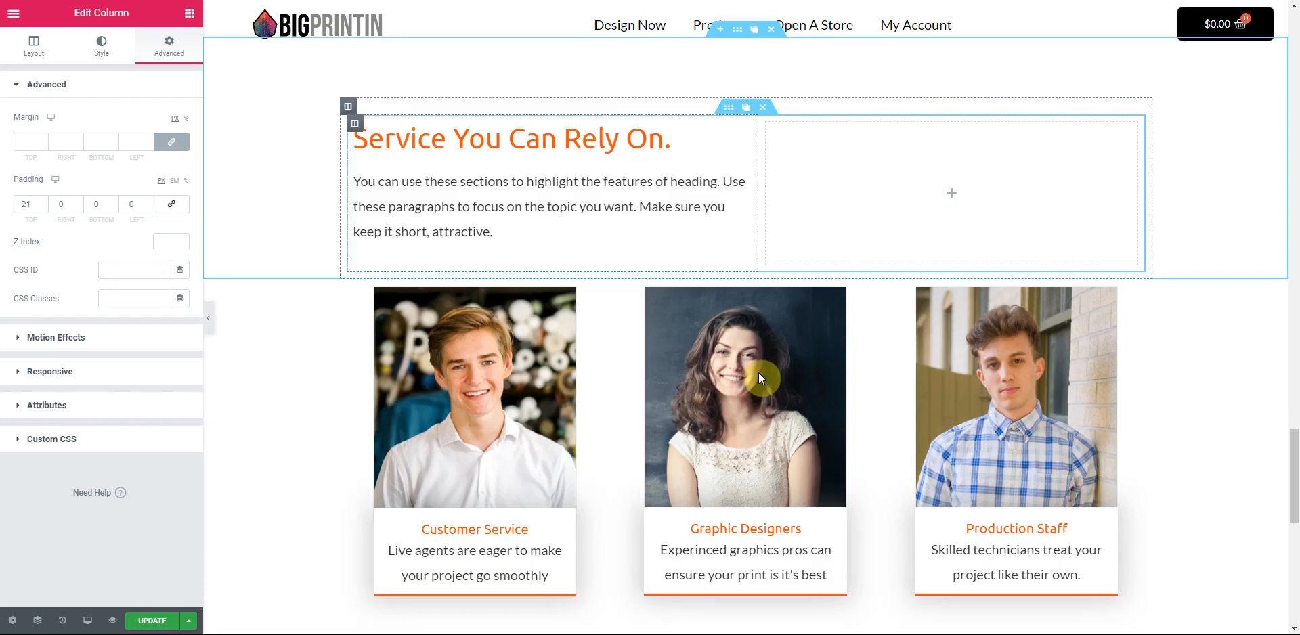
pyautogui.scroll(-7, 761, 327)
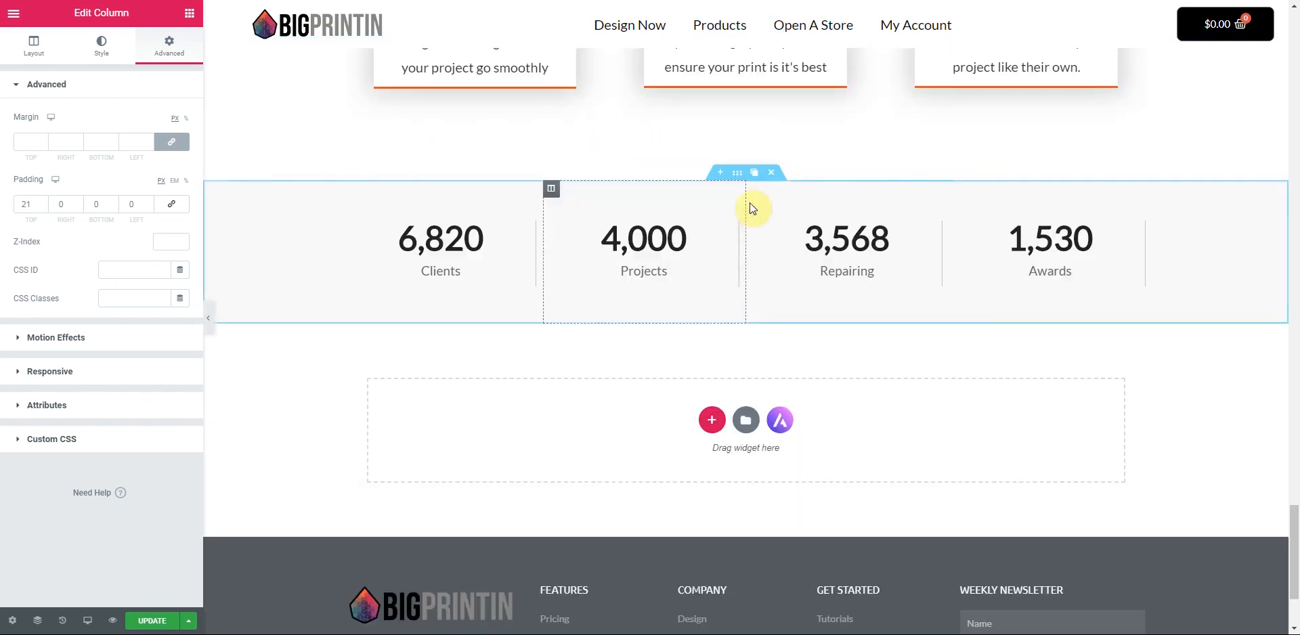
pyautogui.click(772, 174)
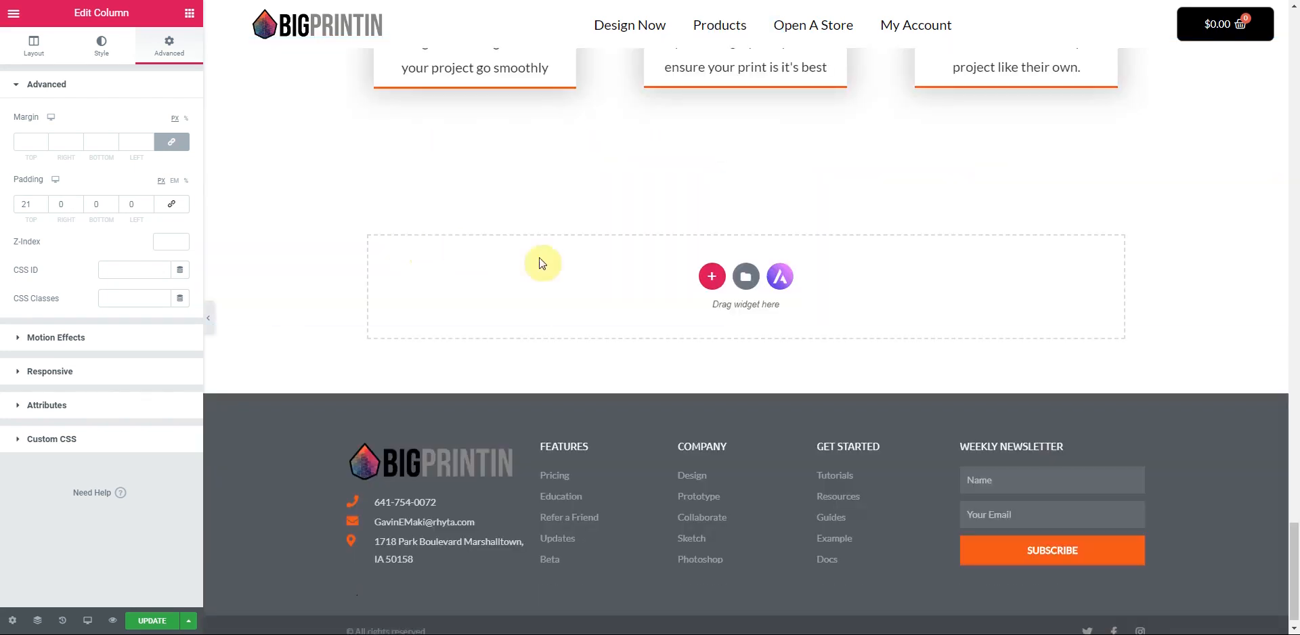
pyautogui.hotkey('ctrl', 'z')
# - Retitle the Clients counter 'Shirt Printed' with an ending number of 957852
pyautogui.scroll(5, 677, 285)
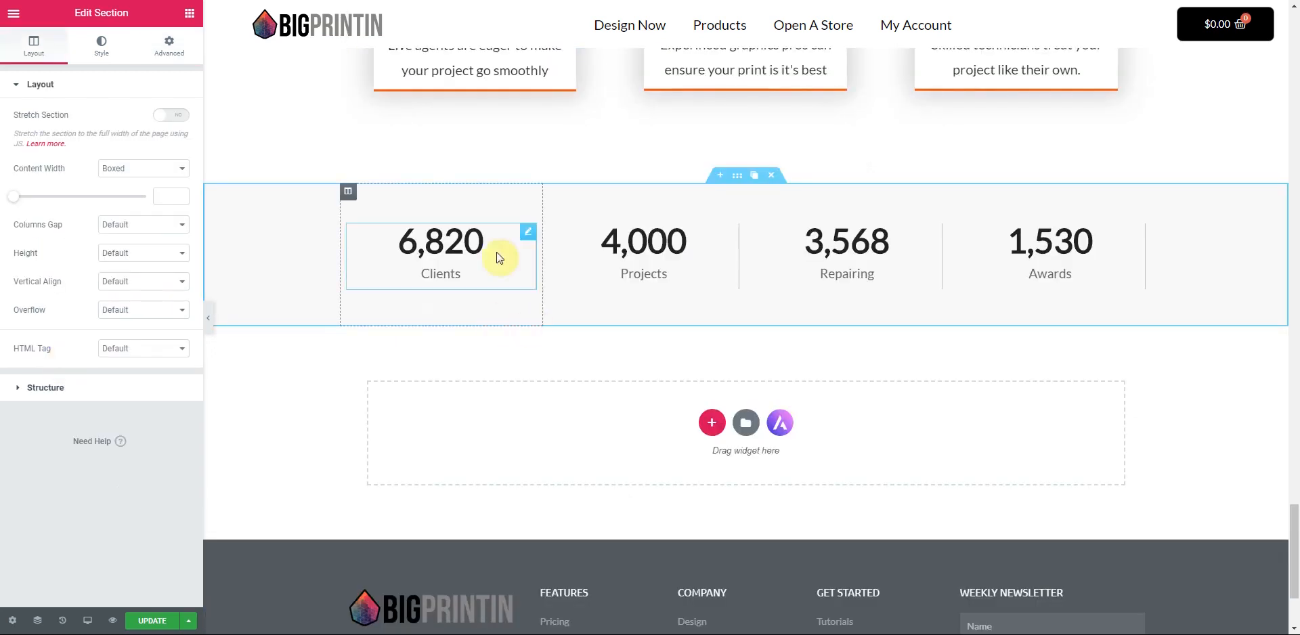
pyautogui.click(525, 231)
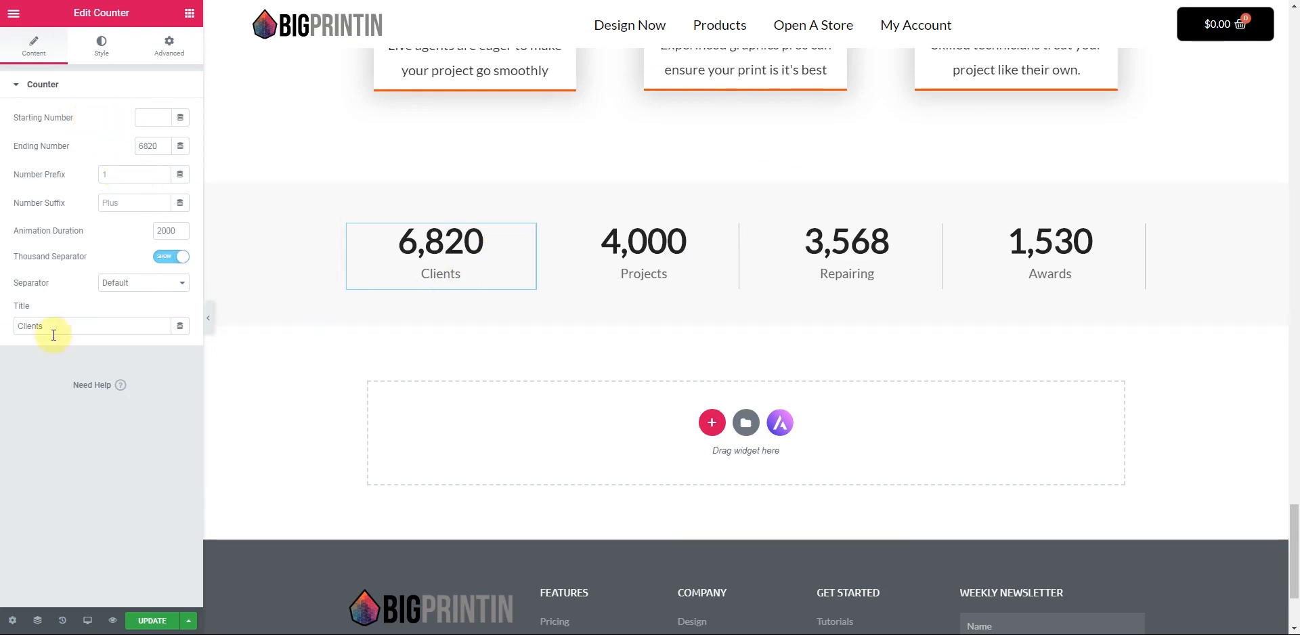
pyautogui.moveTo(47, 325); pyautogui.dragTo(15, 331)
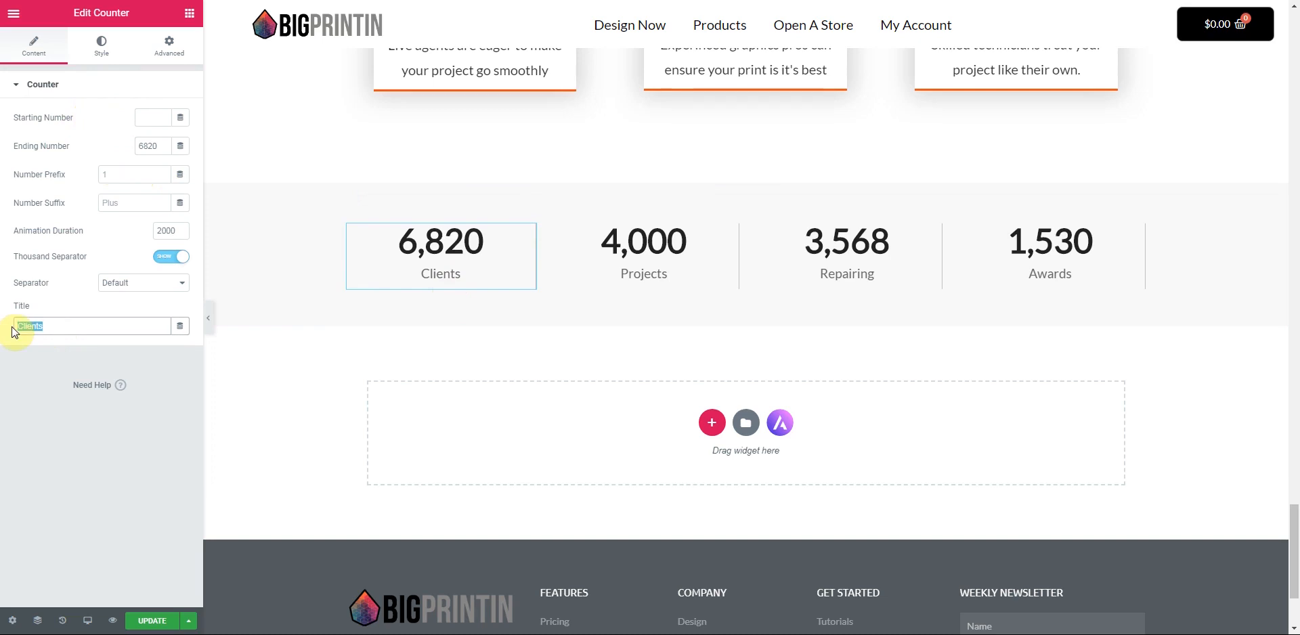
pyautogui.write('Shirt ')
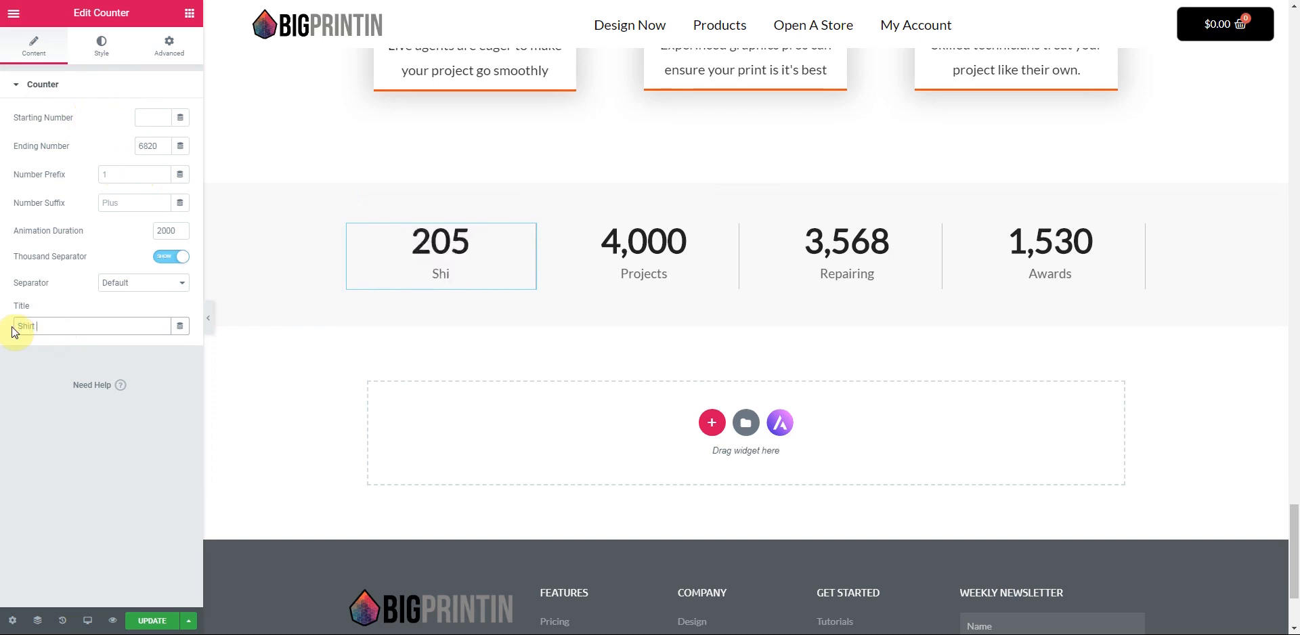
pyautogui.write('Printed')
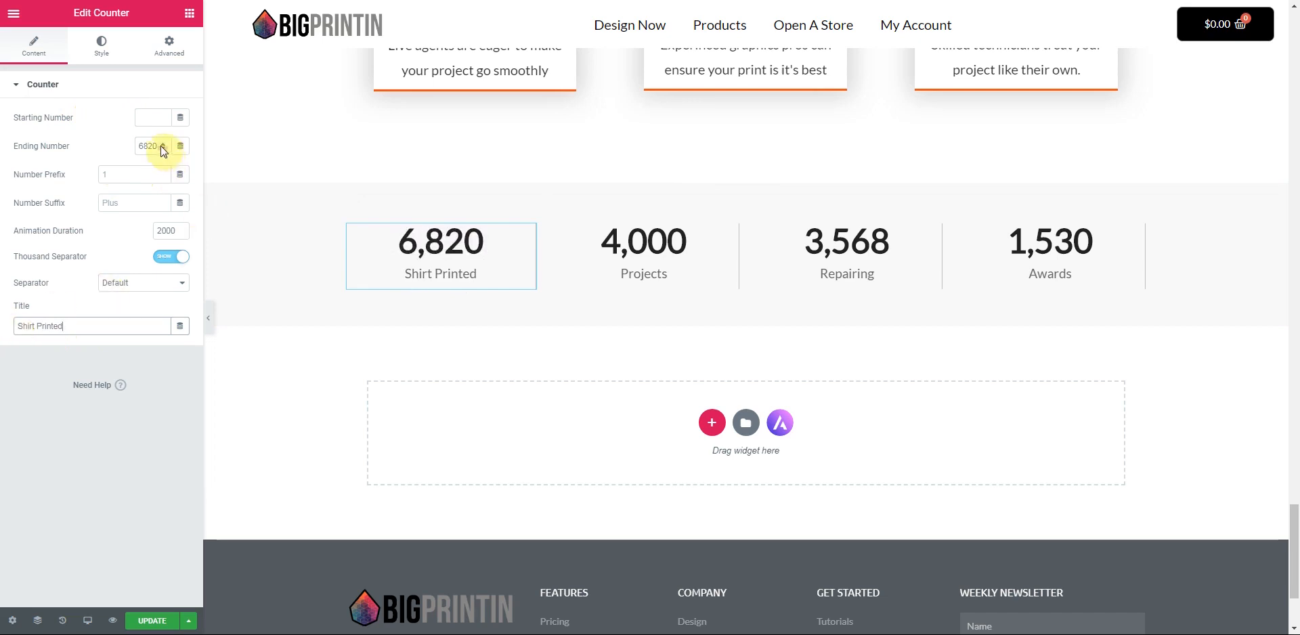
pyautogui.moveTo(158, 145); pyautogui.dragTo(133, 150)
pyautogui.write('957852')
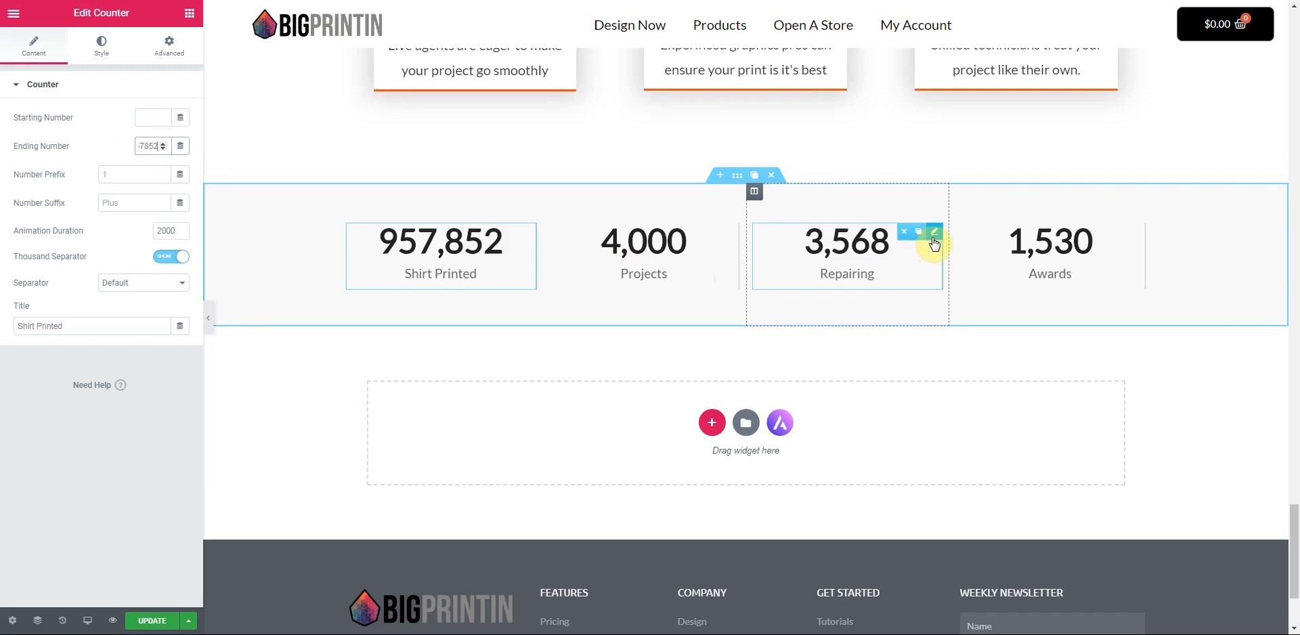
# - Retitle the Repairing counter 'cups of coffee' and delete the Awards counter column
pyautogui.click(934, 237)
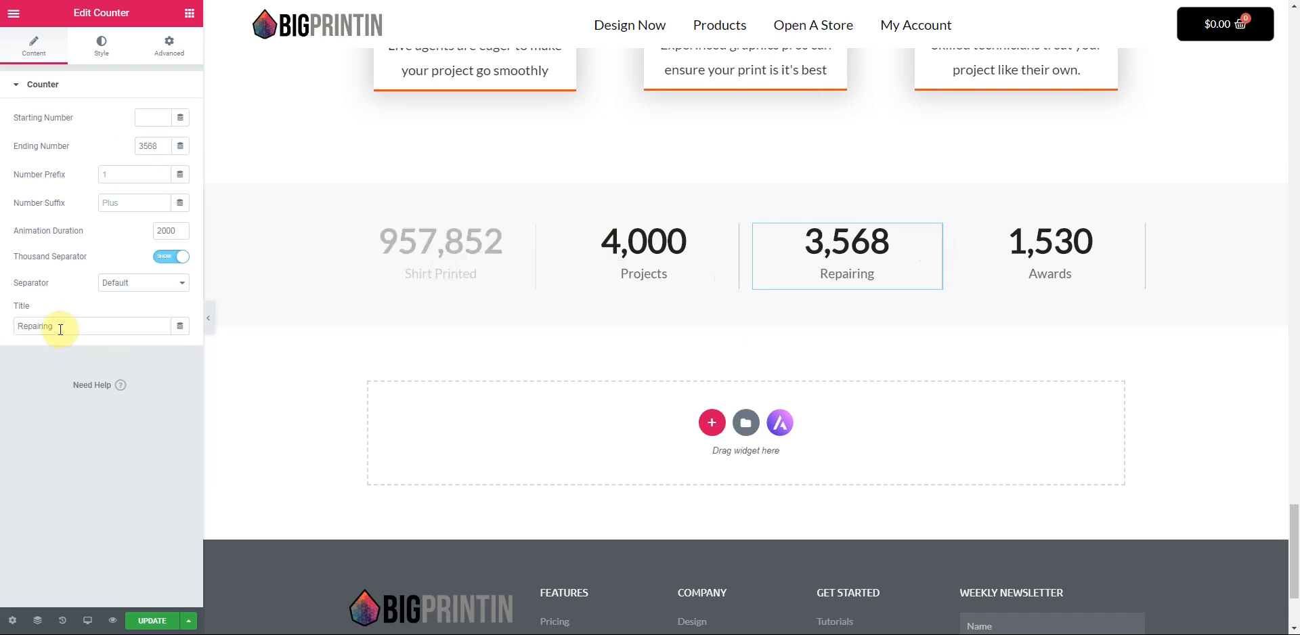
pyautogui.moveTo(59, 330); pyautogui.dragTo(8, 333)
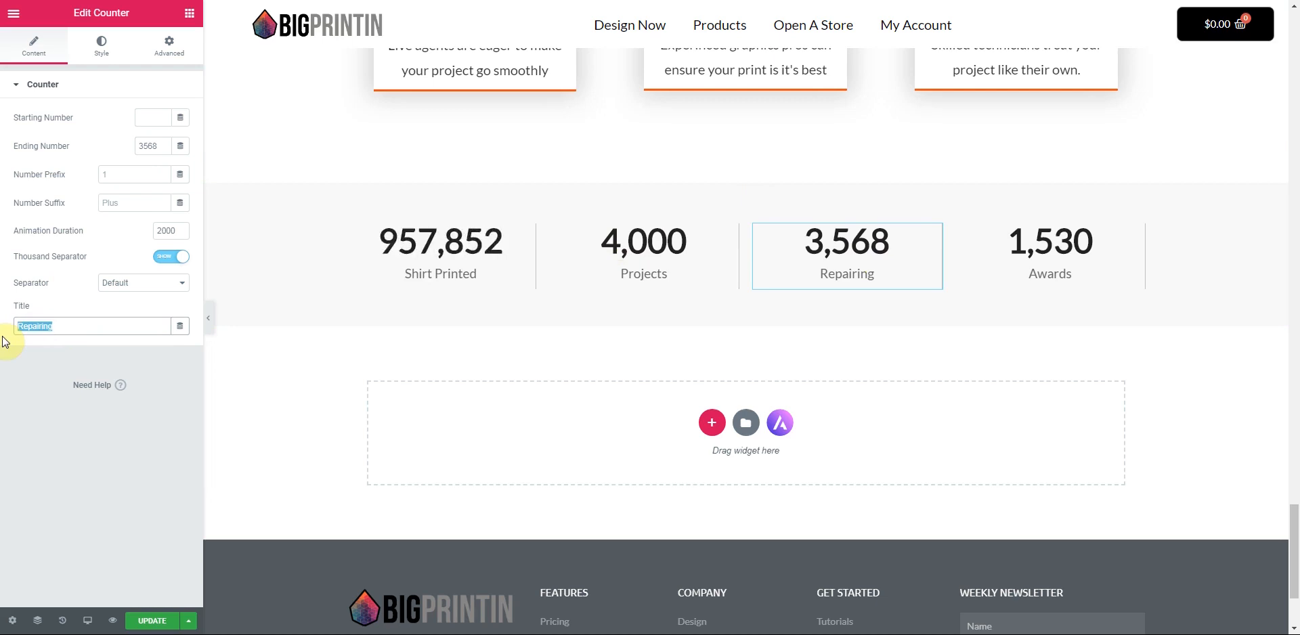
pyautogui.write('4512')
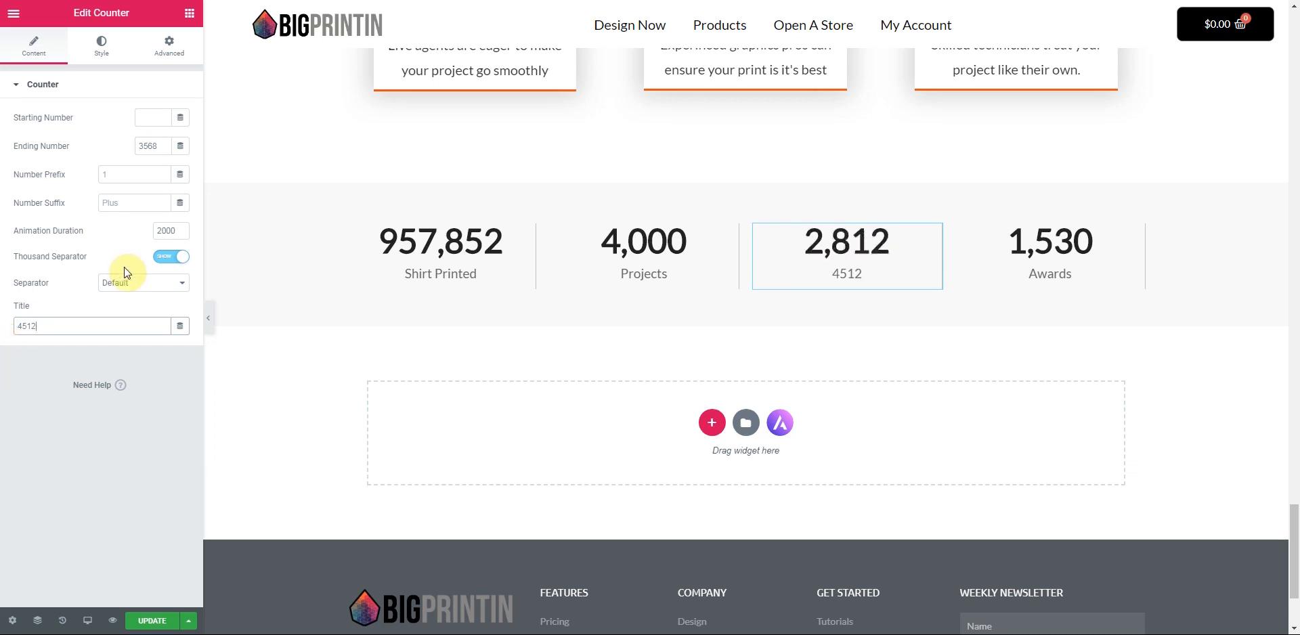
pyautogui.moveTo(49, 327); pyautogui.dragTo(3, 334)
pyautogui.write('ca')
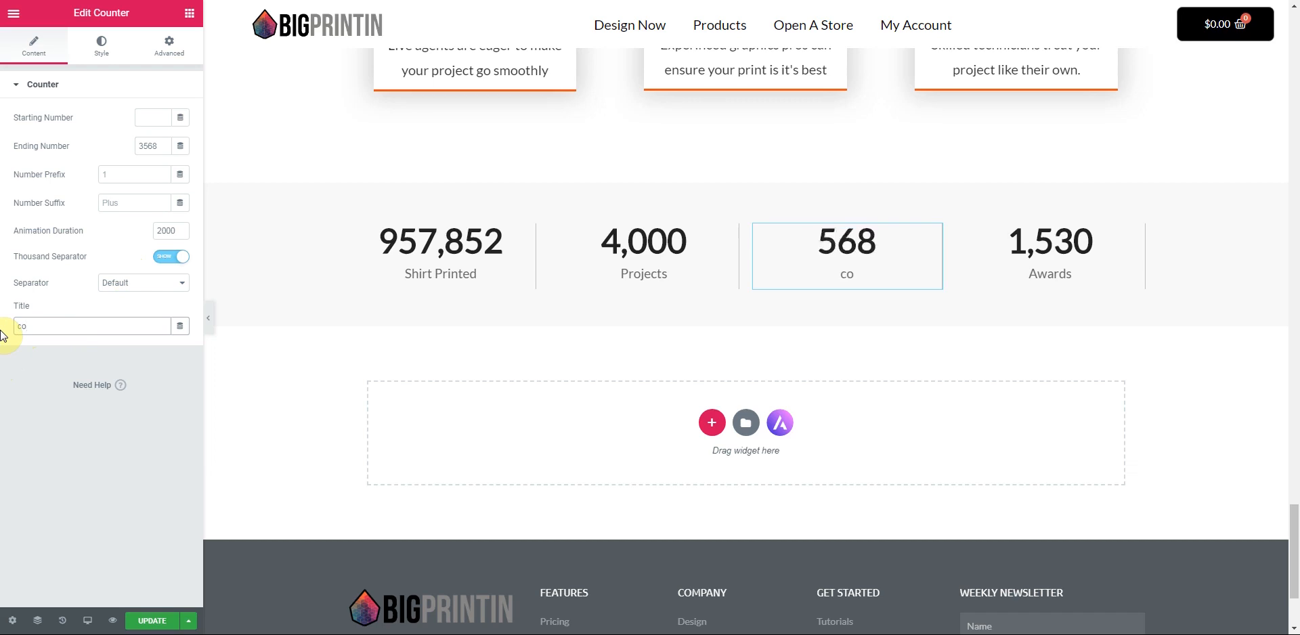
pyautogui.press('BackSpace')
pyautogui.write('ups of')
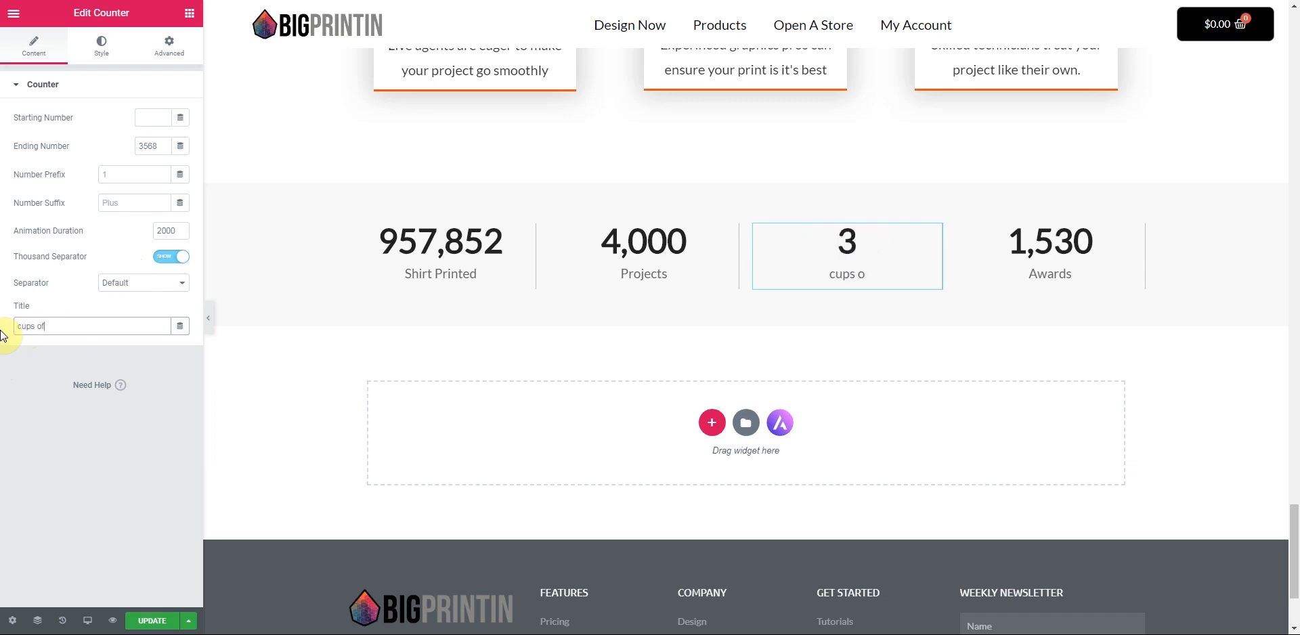
pyautogui.write(' coffee')
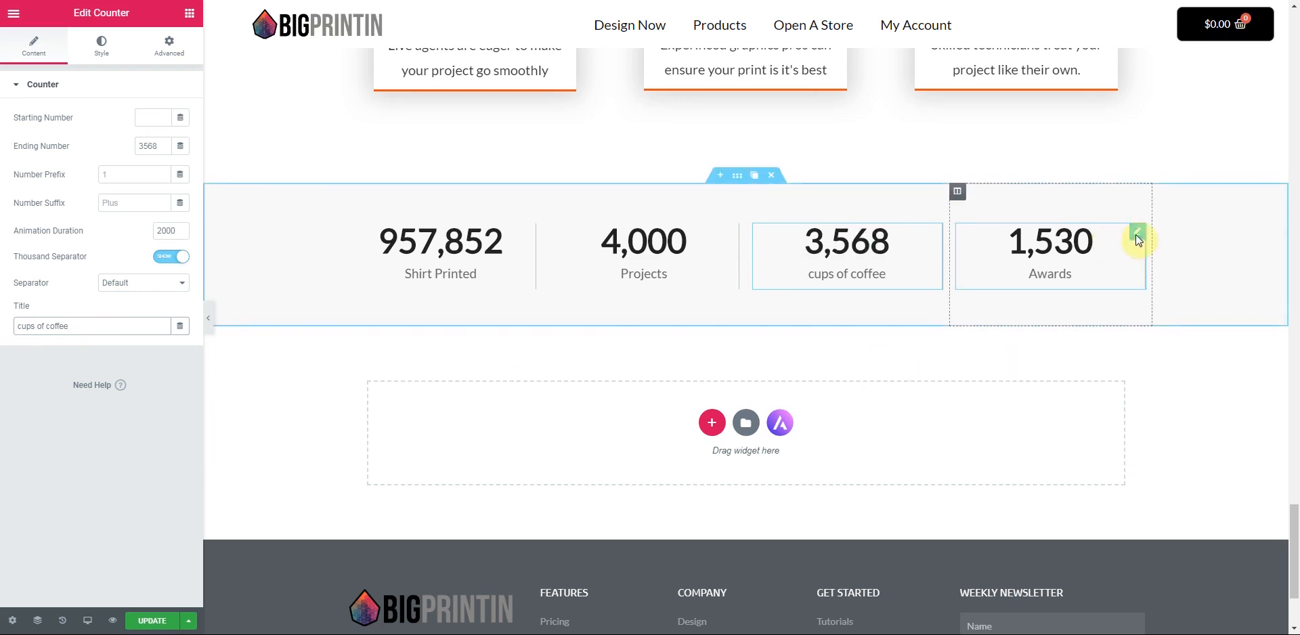
pyautogui.moveTo(958, 195)
pyautogui.click(1010, 193)
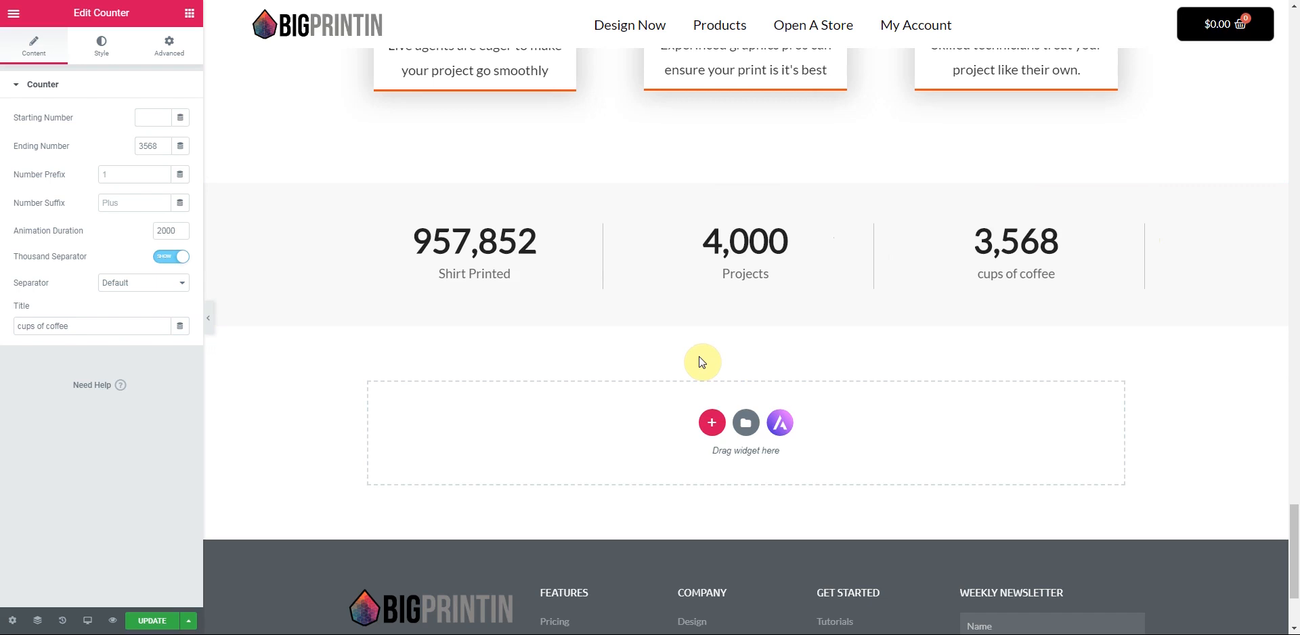
# - Scroll through the whole homepage to review the section and counter edits
pyautogui.scroll(-2, 702, 362)
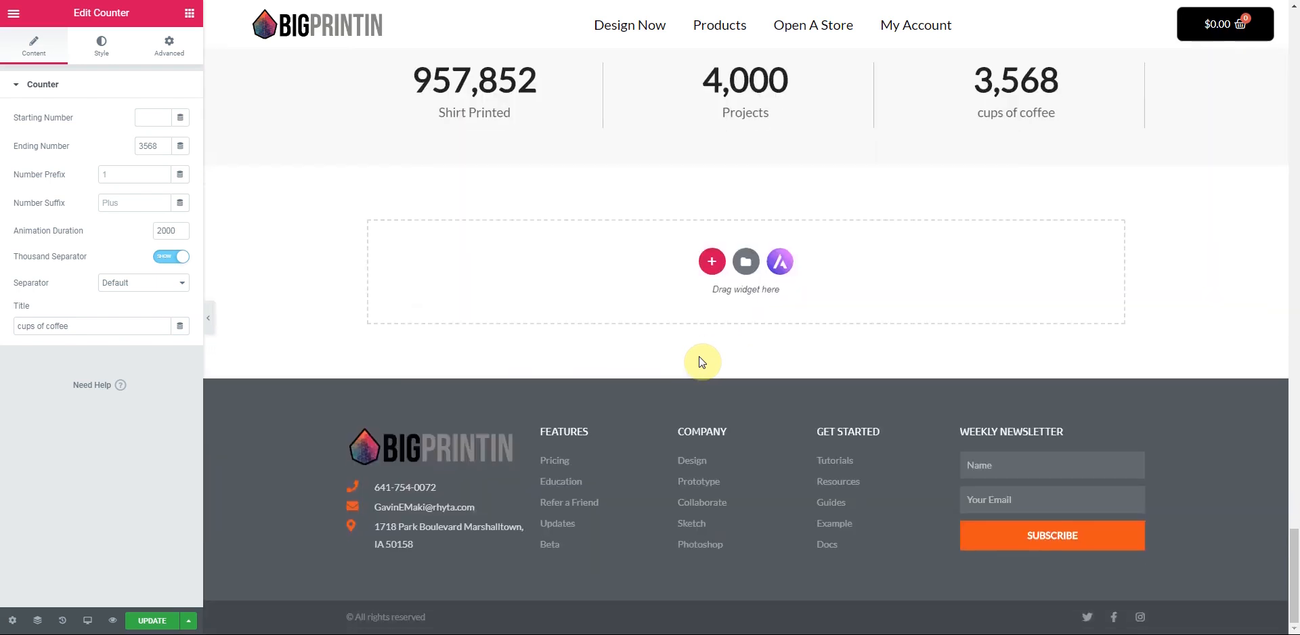
pyautogui.scroll(5, 702, 362)
pyautogui.scroll(2, 697, 363)
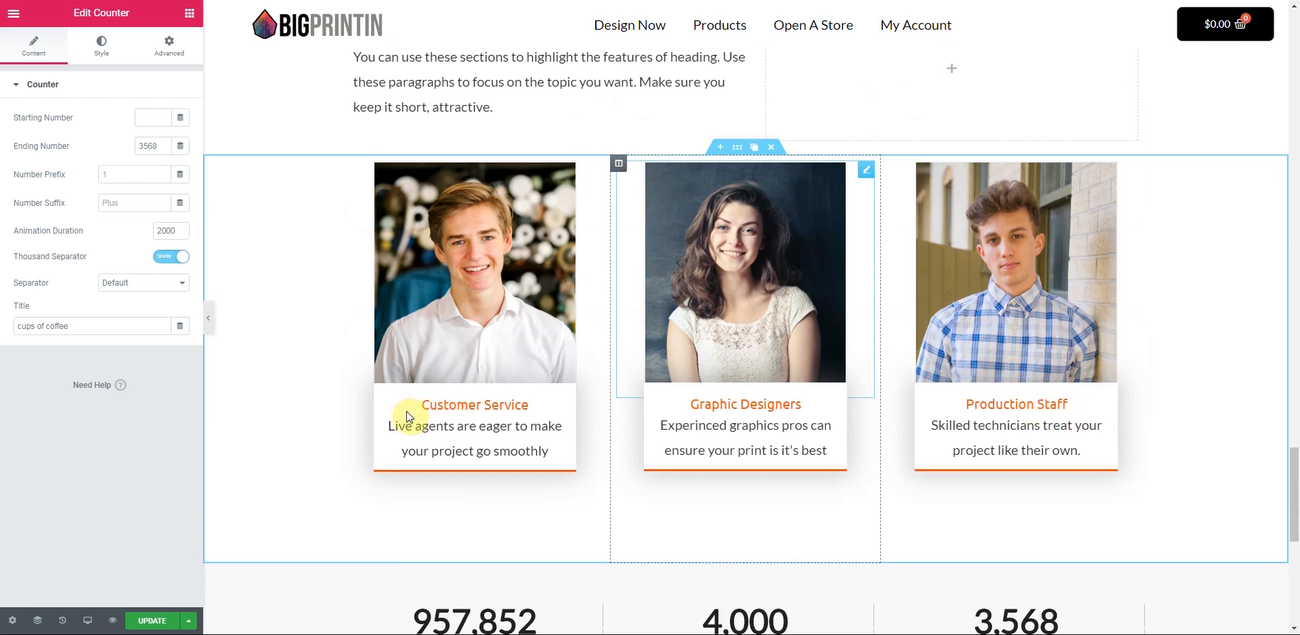
pyautogui.scroll(2, 485, 367)
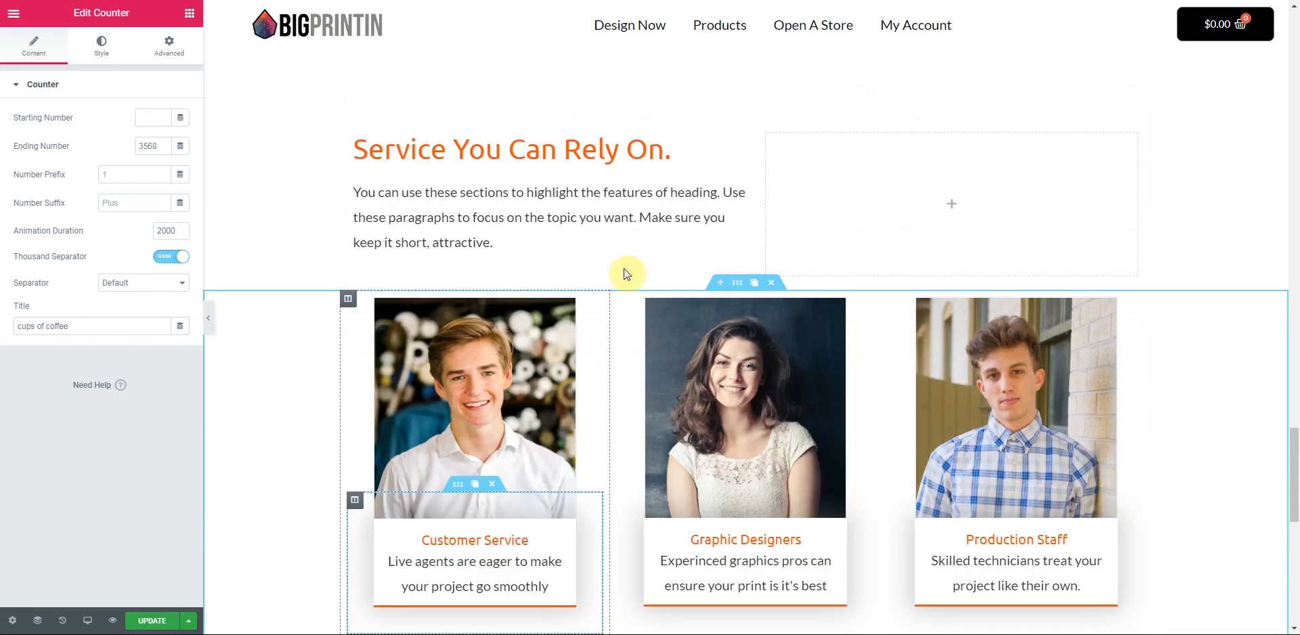
pyautogui.scroll(2, 824, 369)
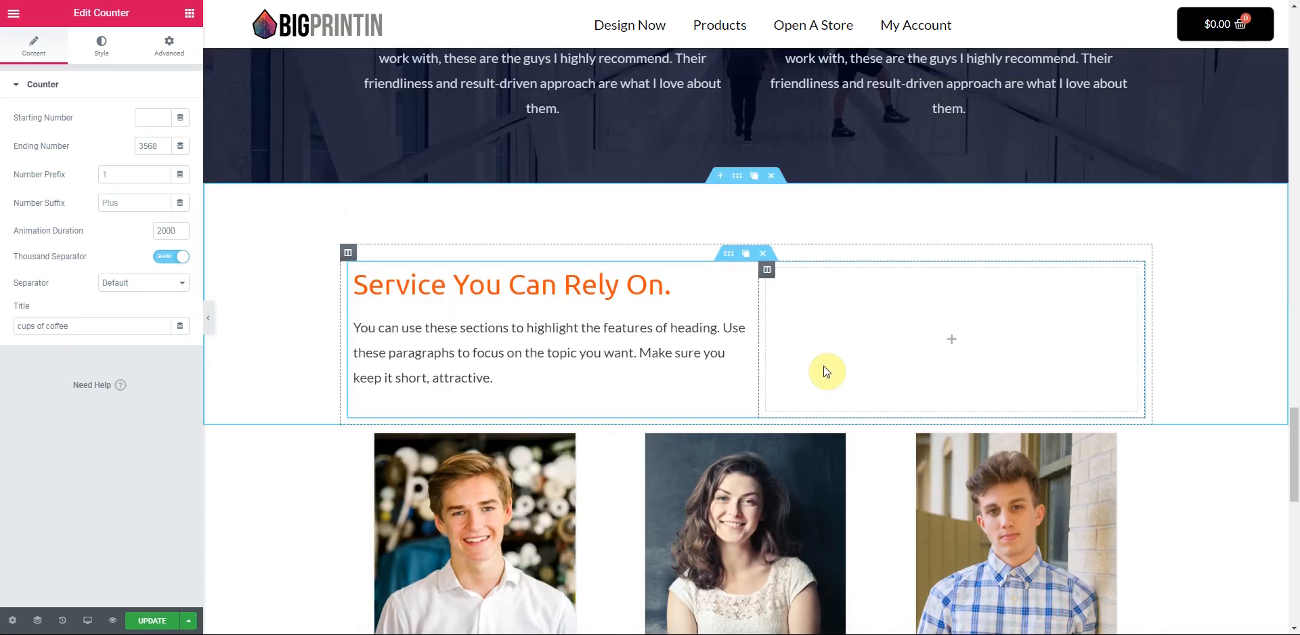
pyautogui.scroll(1, 827, 371)
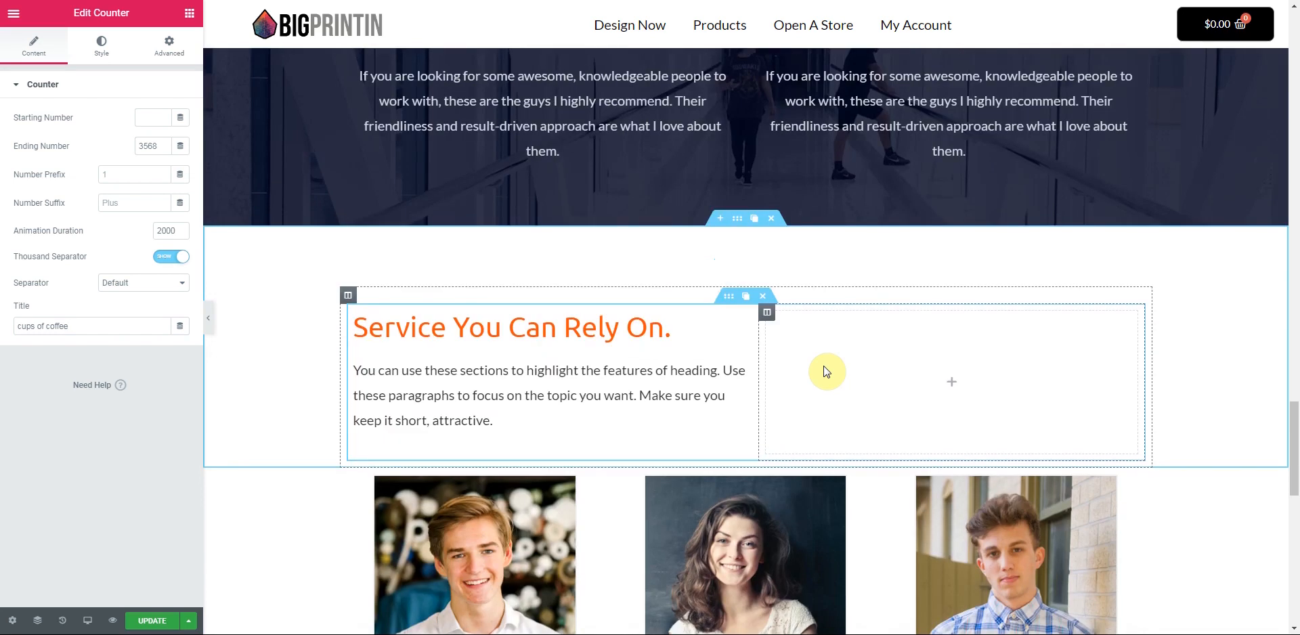
pyautogui.scroll(3, 708, 206)
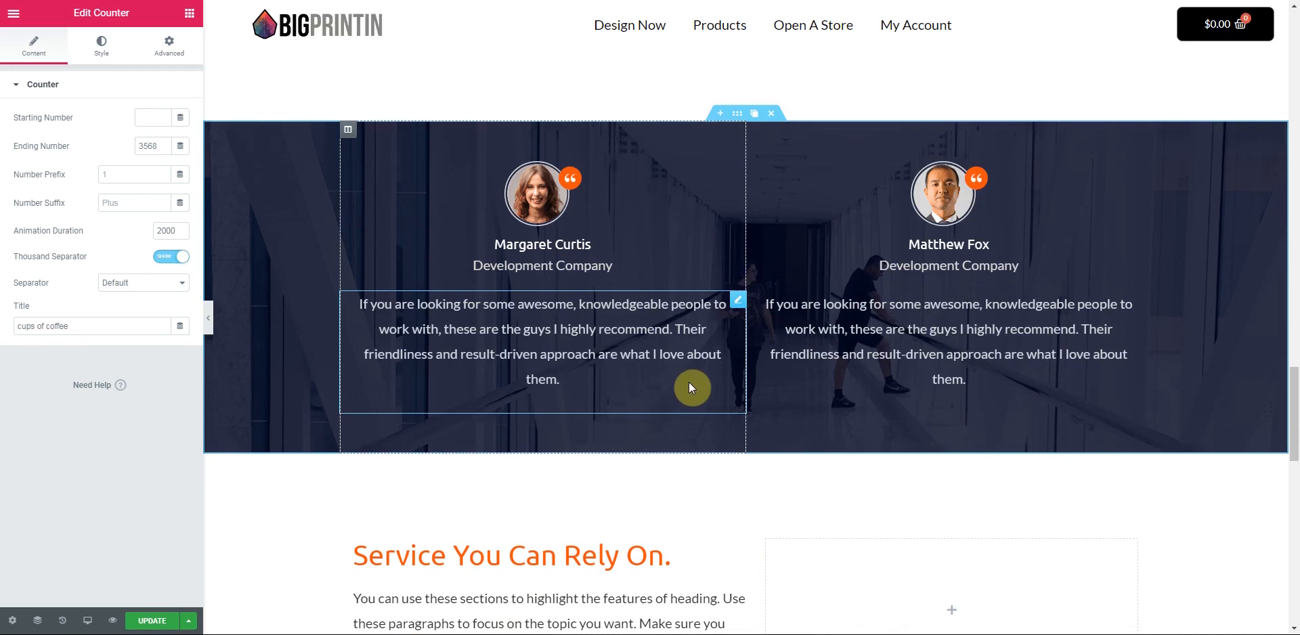
pyautogui.scroll(8, 692, 388)
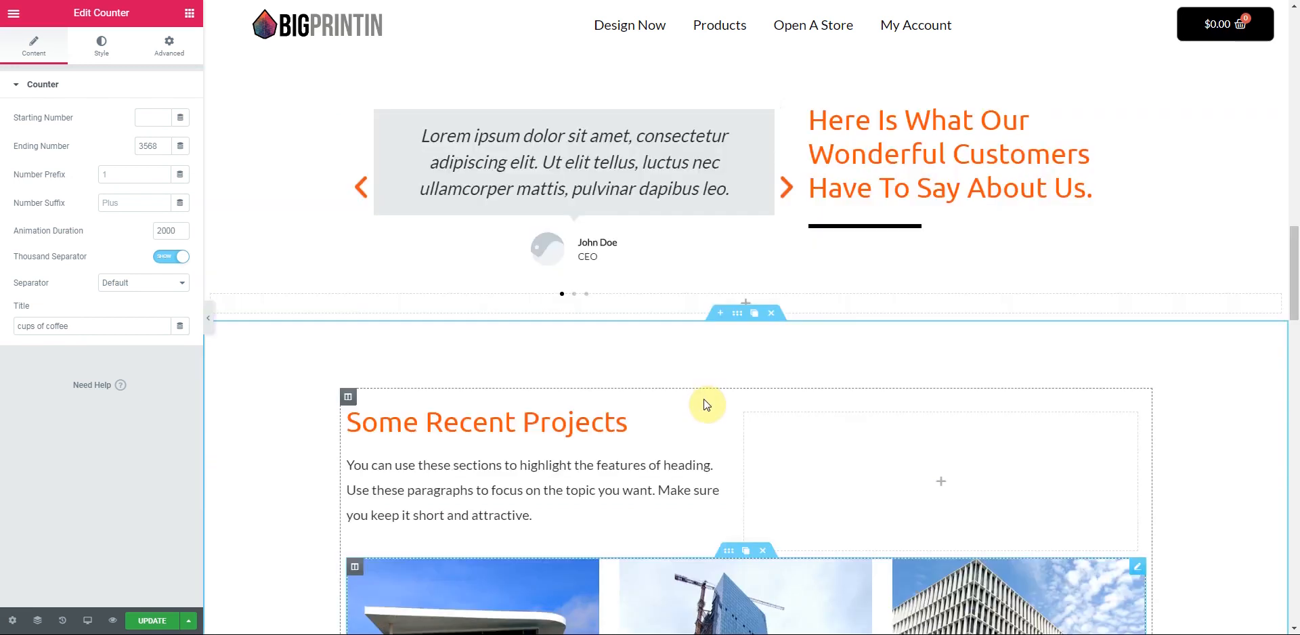
pyautogui.scroll(5, 702, 400)
pyautogui.scroll(-4, 711, 405)
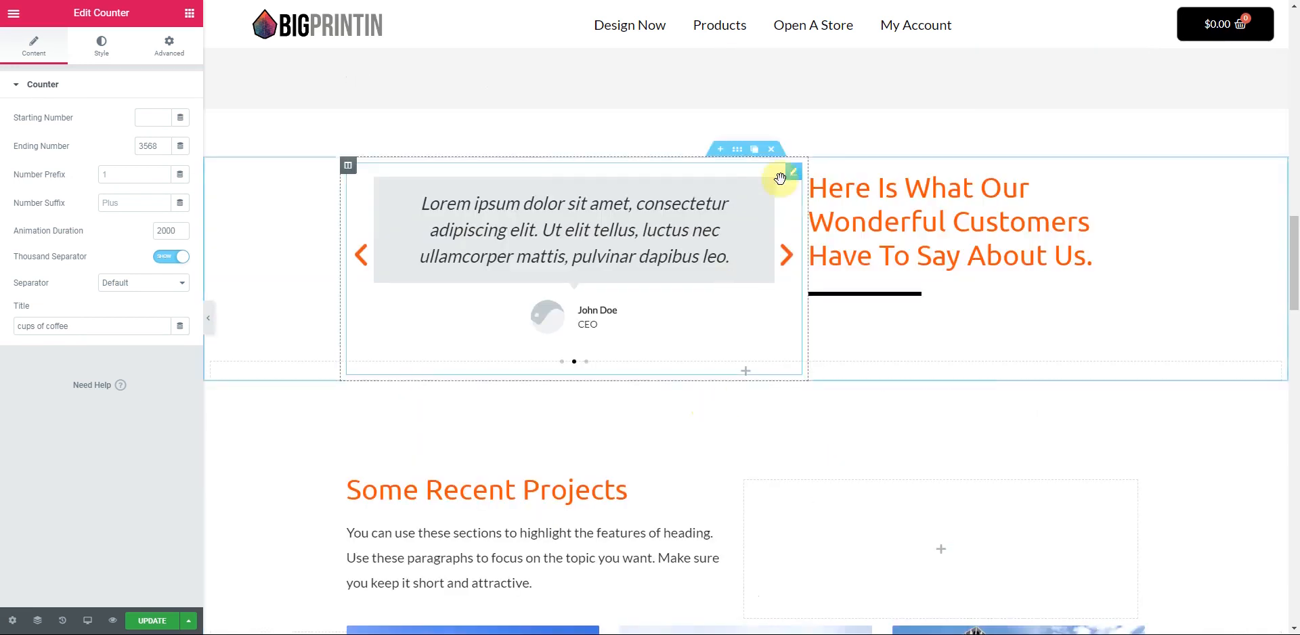
pyautogui.scroll(-5, 767, 408)
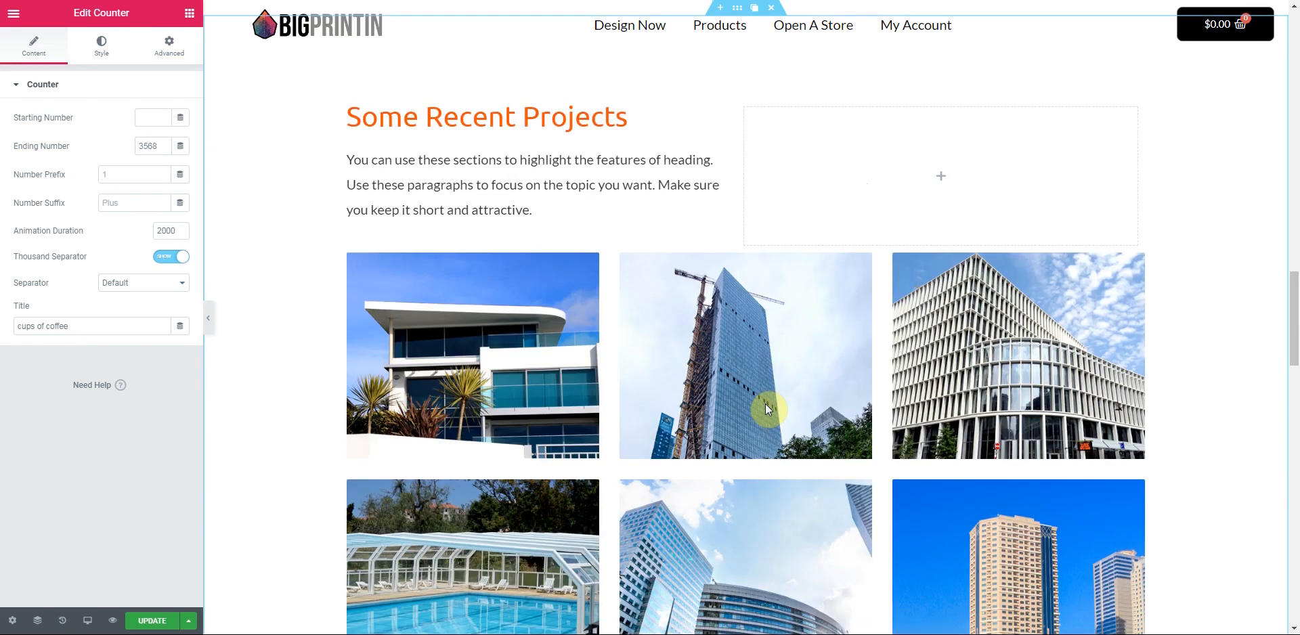
pyautogui.scroll(-9, 774, 127)
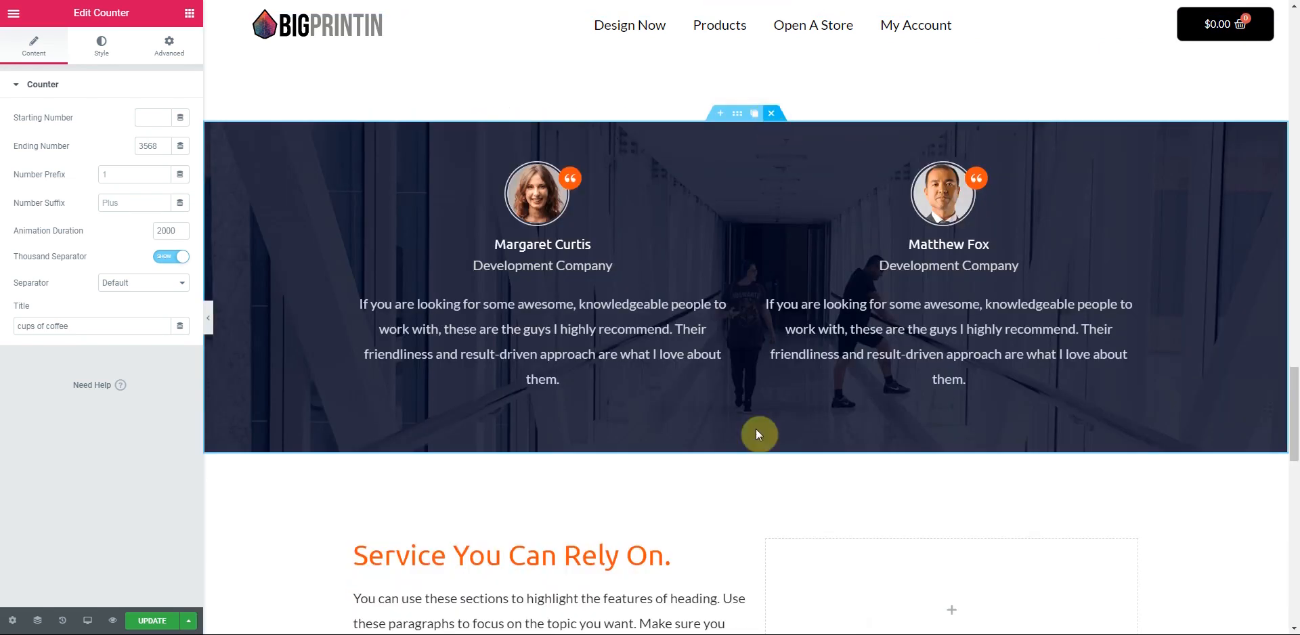
pyautogui.scroll(14, 756, 434)
pyautogui.scroll(5, 757, 433)
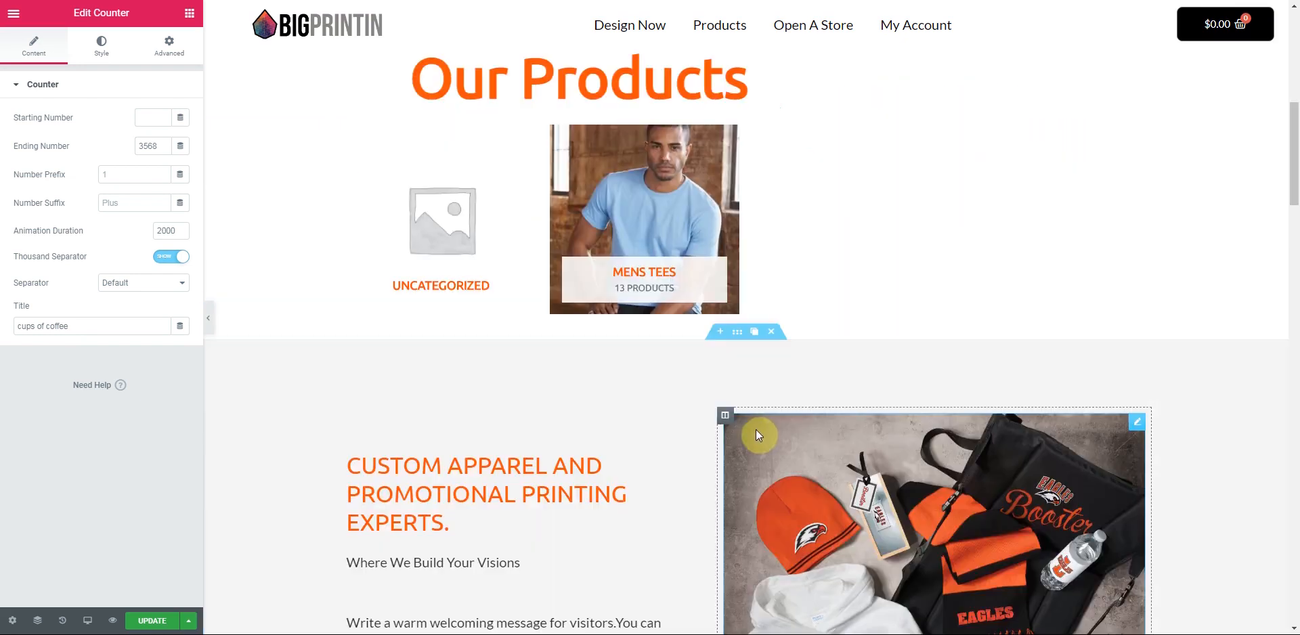
pyautogui.scroll(7, 757, 429)
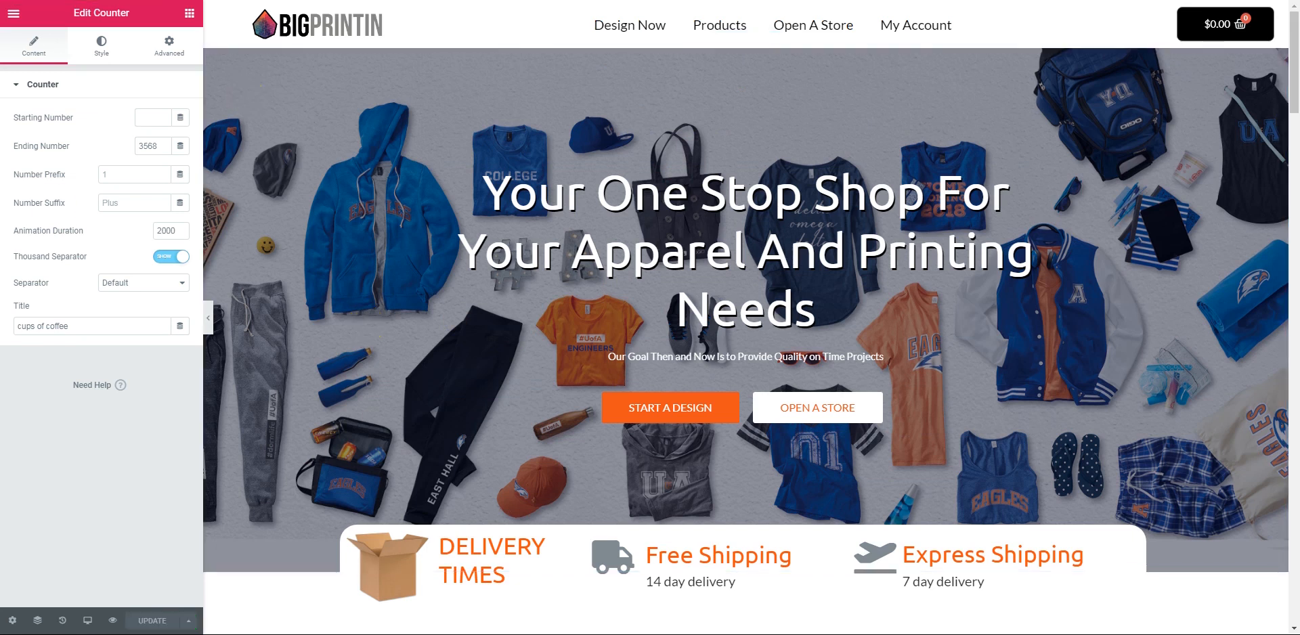
# - Load the live bigprintin.com homepage, review it, and reopen it in Elementor
pyautogui.press('BackSpace')
pyautogui.press('Return')
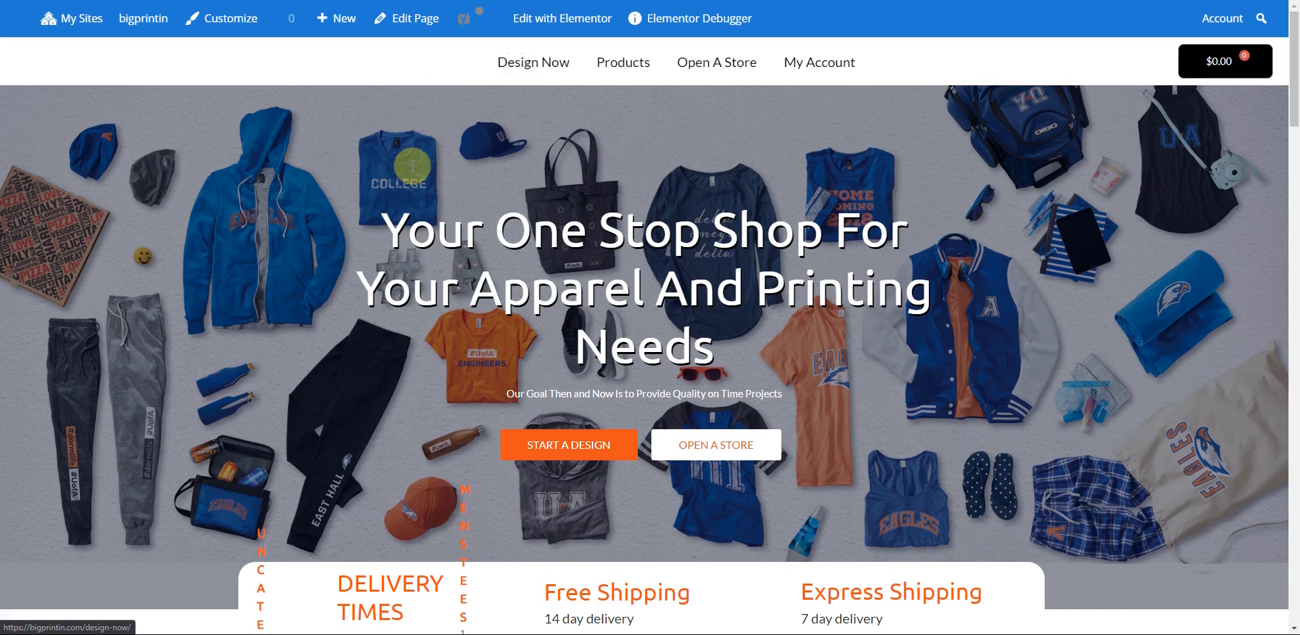
pyautogui.scroll(-10, 412, 166)
pyautogui.scroll(-6, 412, 166)
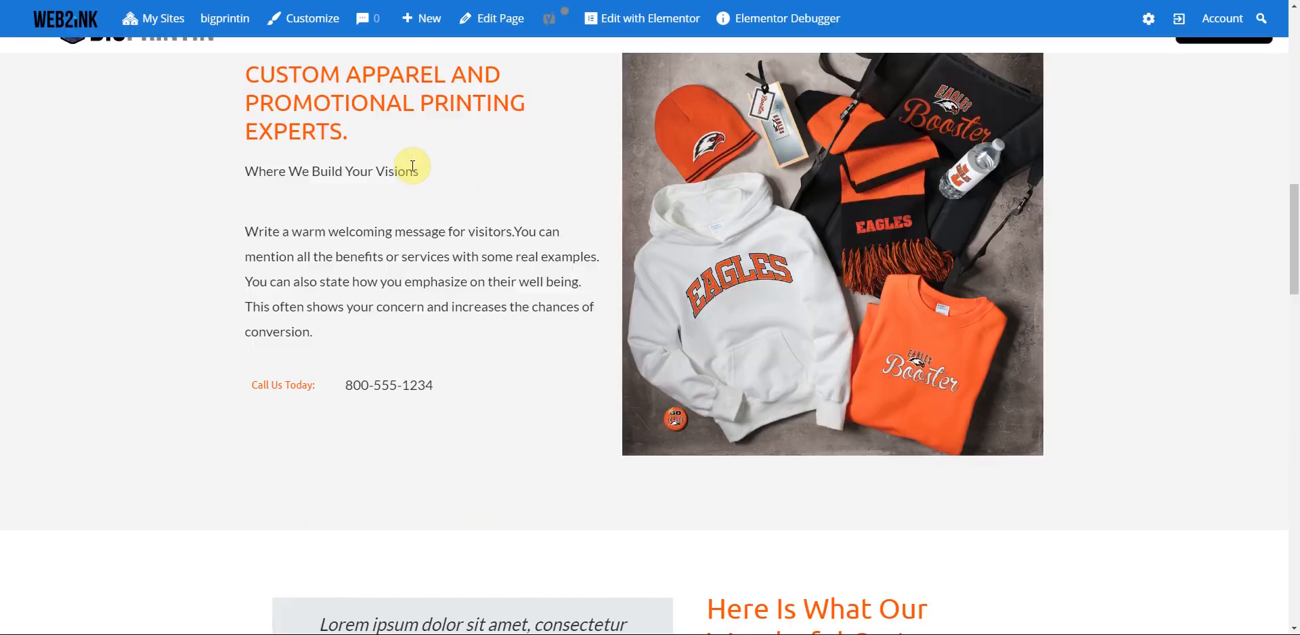
pyautogui.scroll(5, 412, 165)
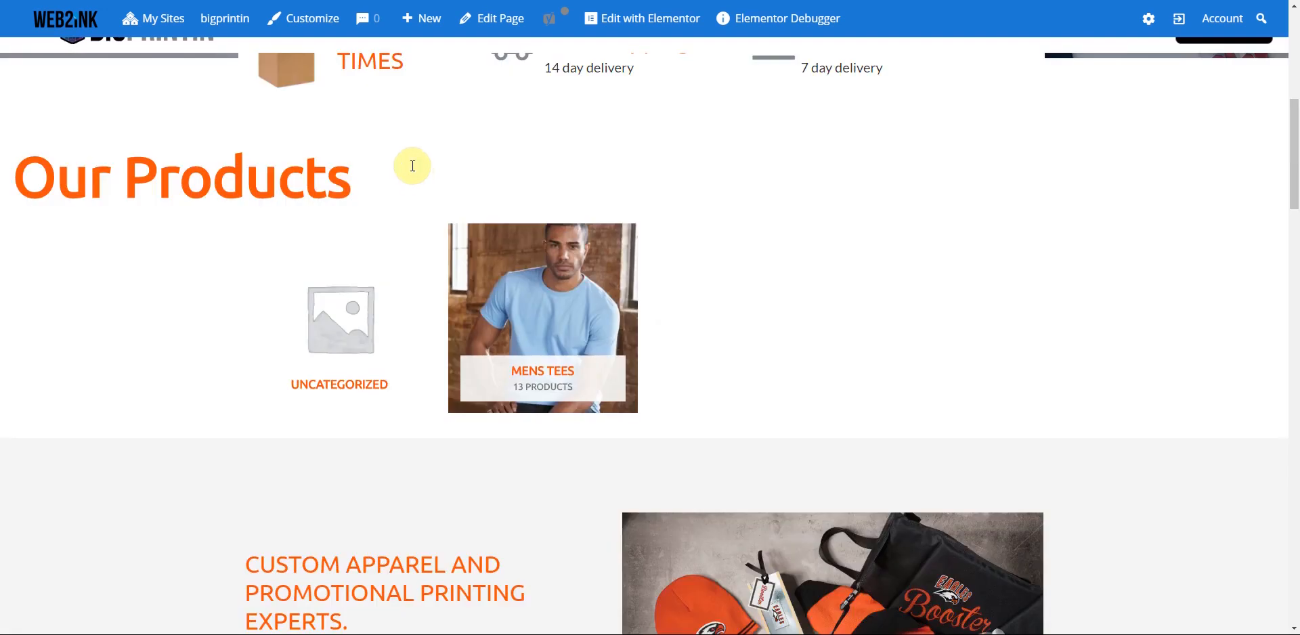
pyautogui.scroll(-1, 413, 172)
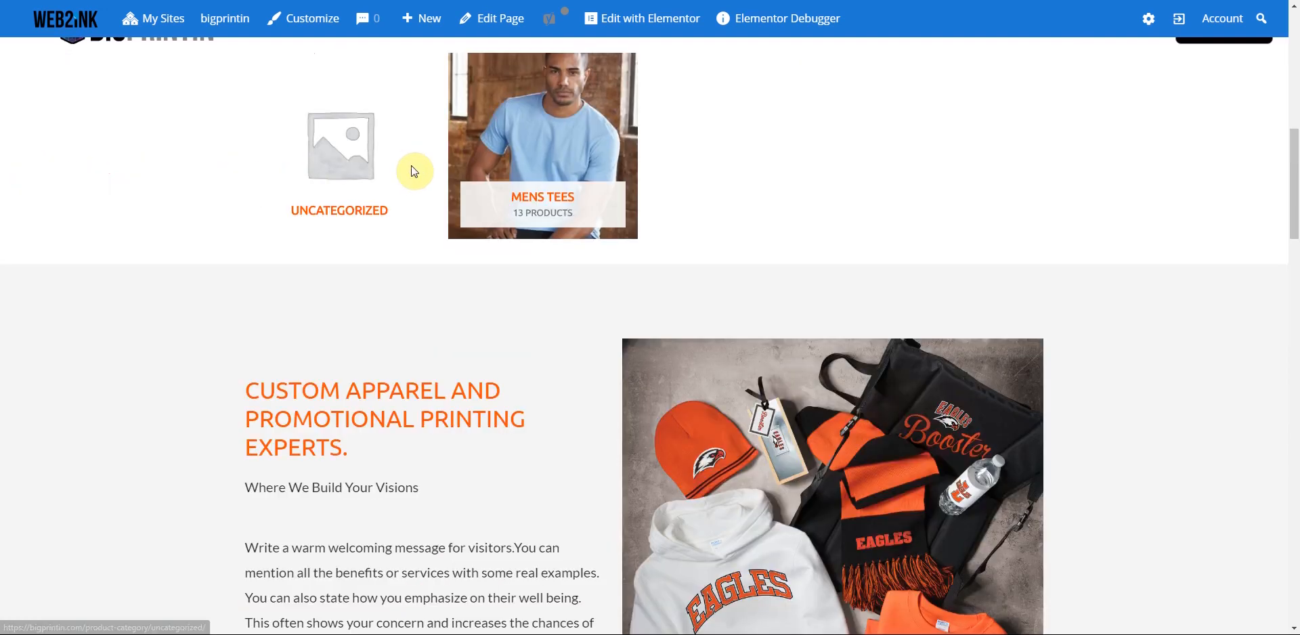
pyautogui.scroll(2, 414, 171)
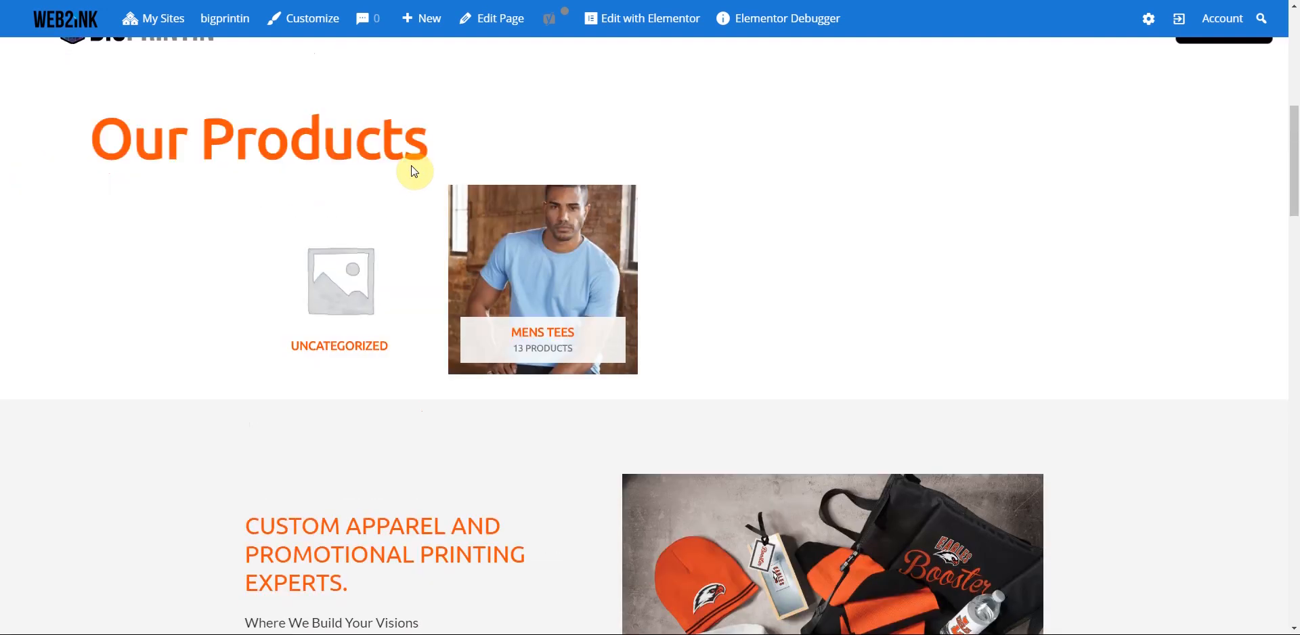
pyautogui.scroll(-3, 415, 171)
pyautogui.scroll(-5, 414, 171)
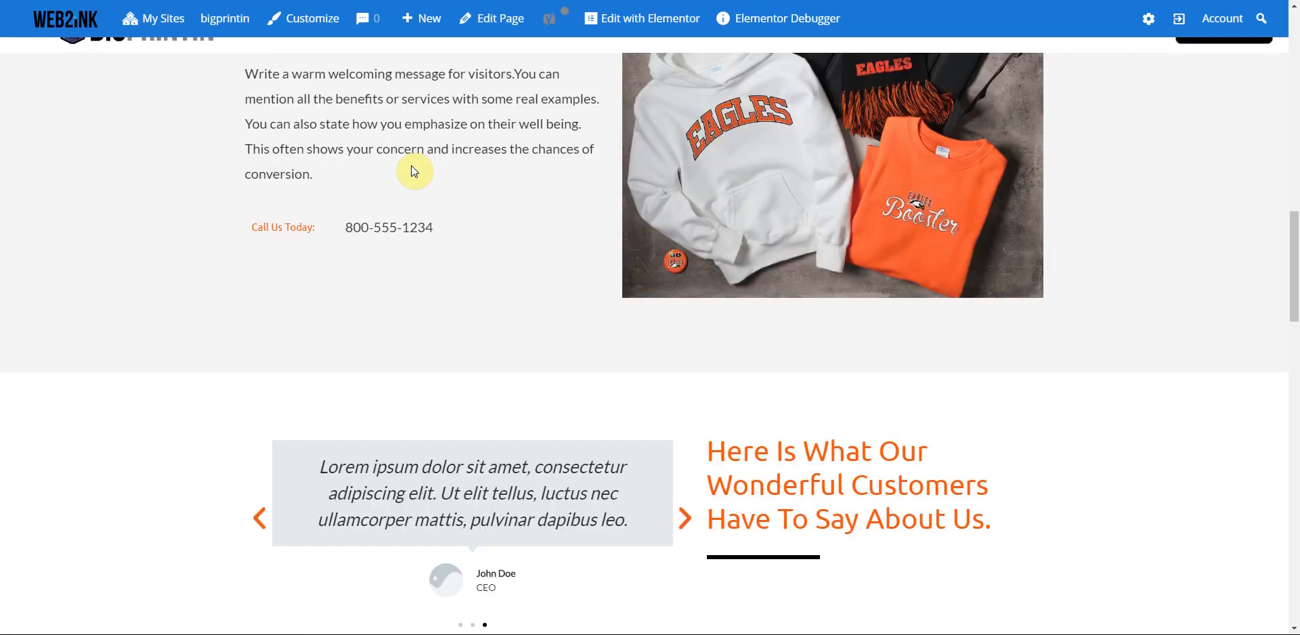
pyautogui.scroll(-5, 415, 172)
pyautogui.scroll(-5, 415, 172)
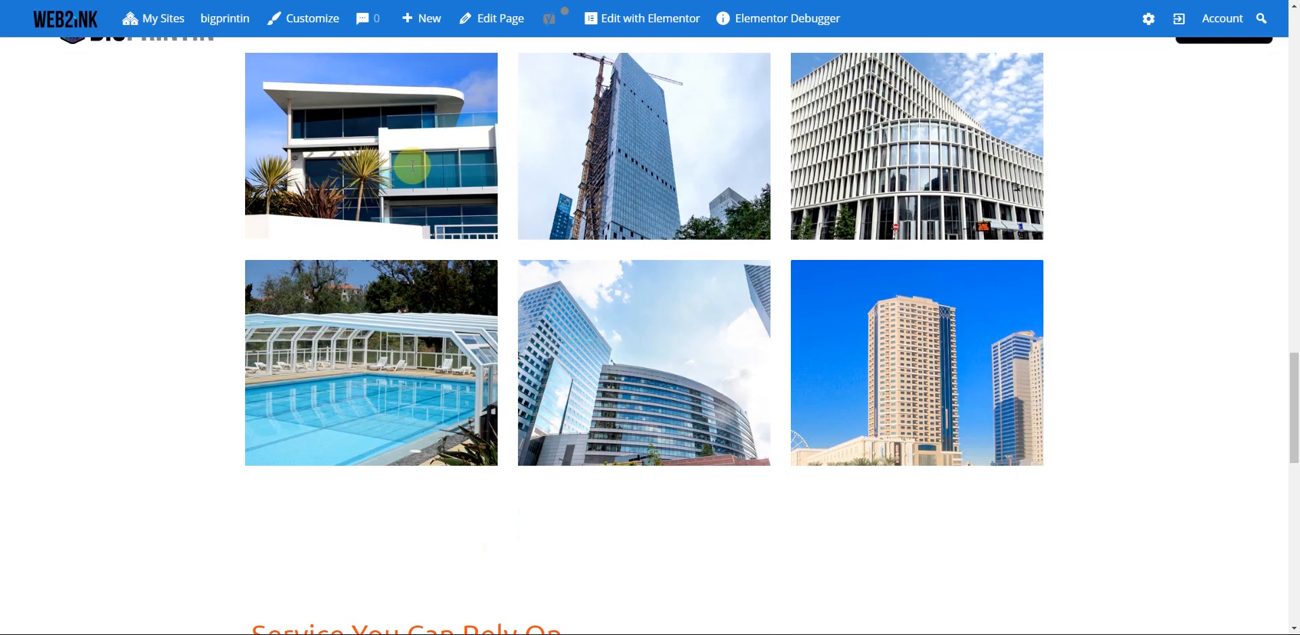
pyautogui.scroll(4, 559, 225)
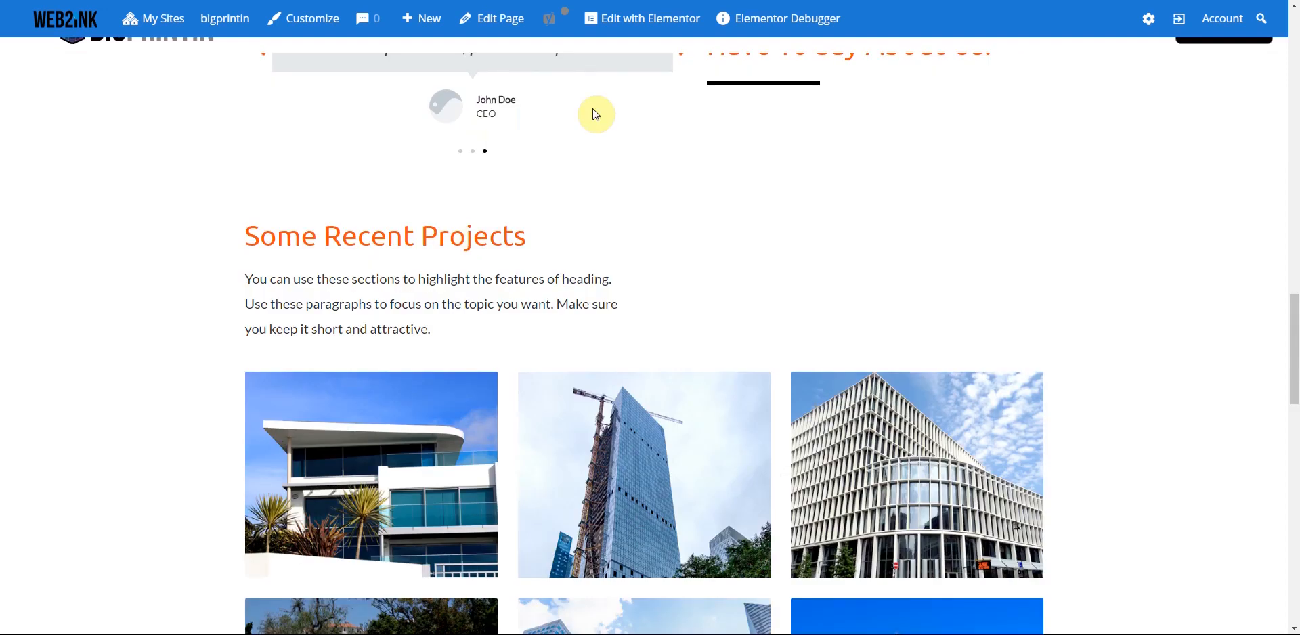
pyautogui.click(650, 19)
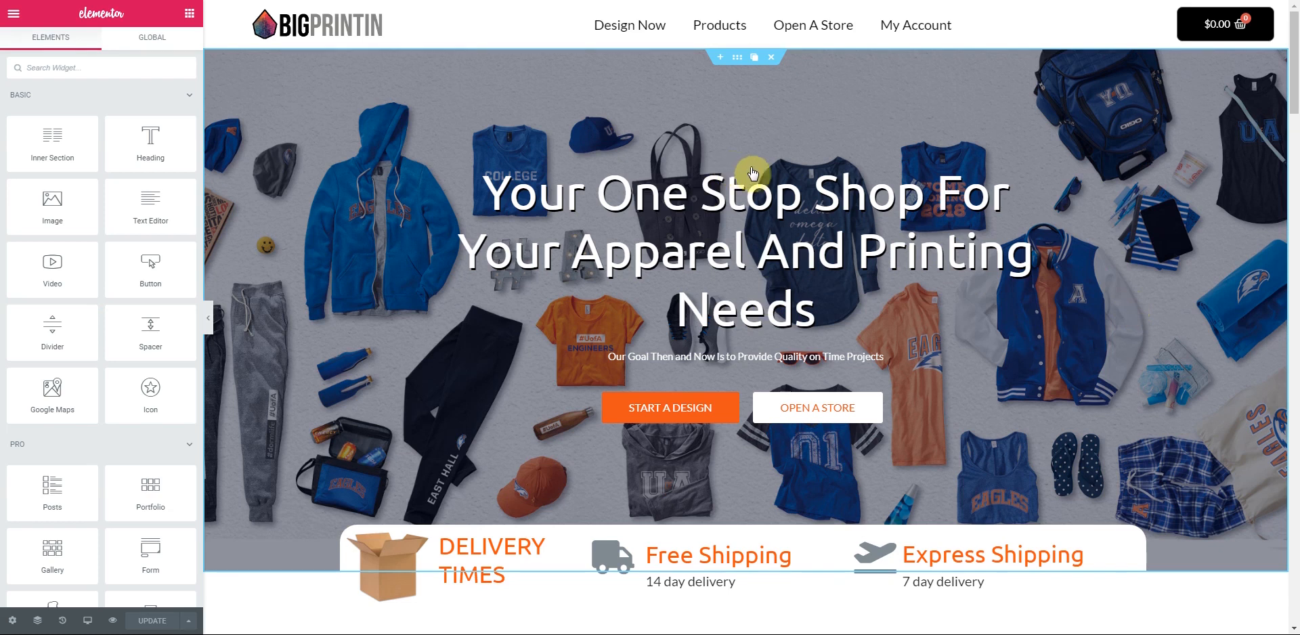
# - Center-align the Some Recent Projects heading and delete the sample paragraph beneath it
pyautogui.scroll(-10, 802, 170)
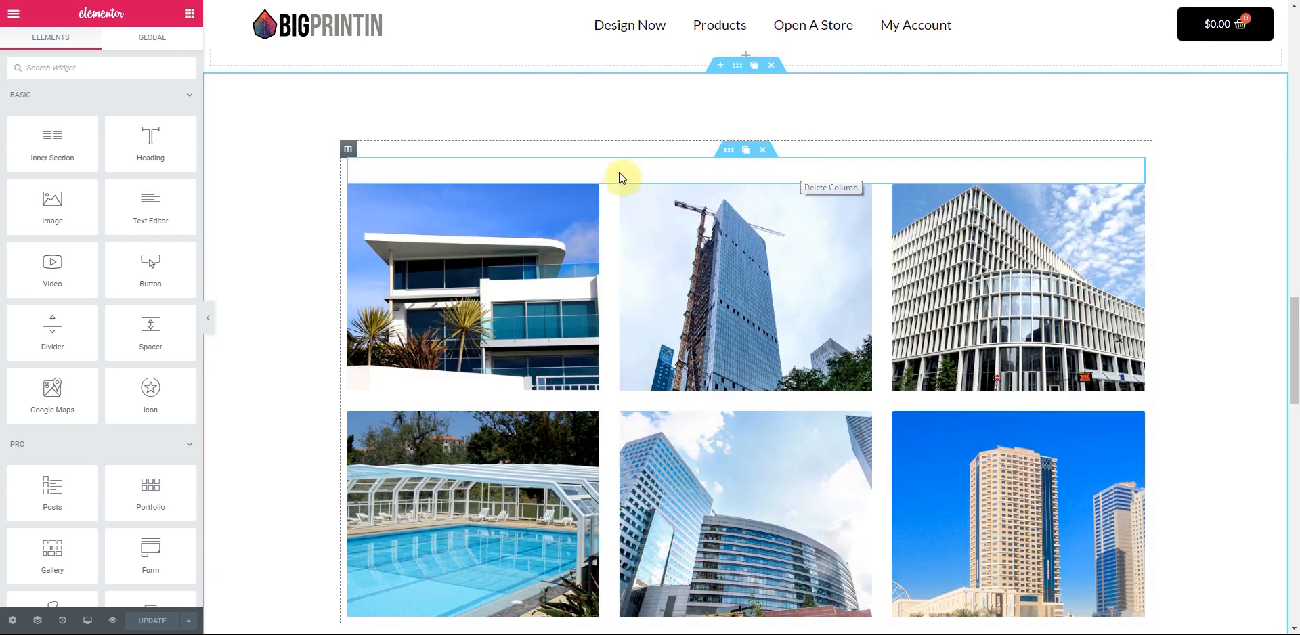
pyautogui.click(1041, 174)
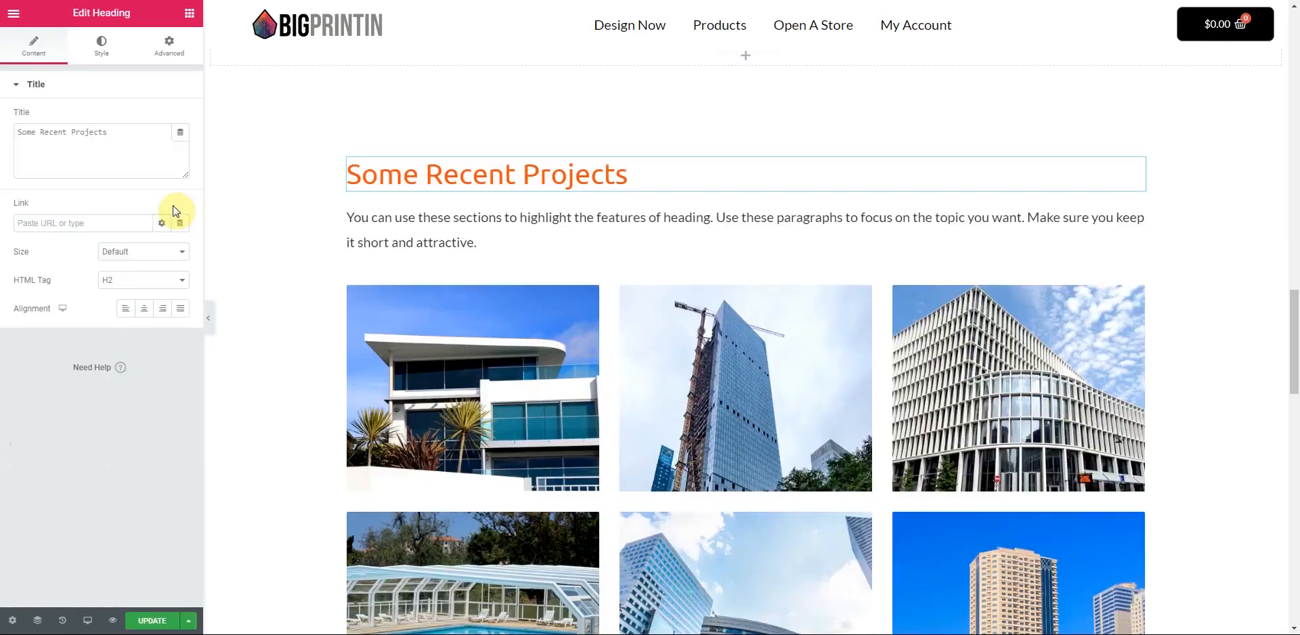
pyautogui.click(145, 309)
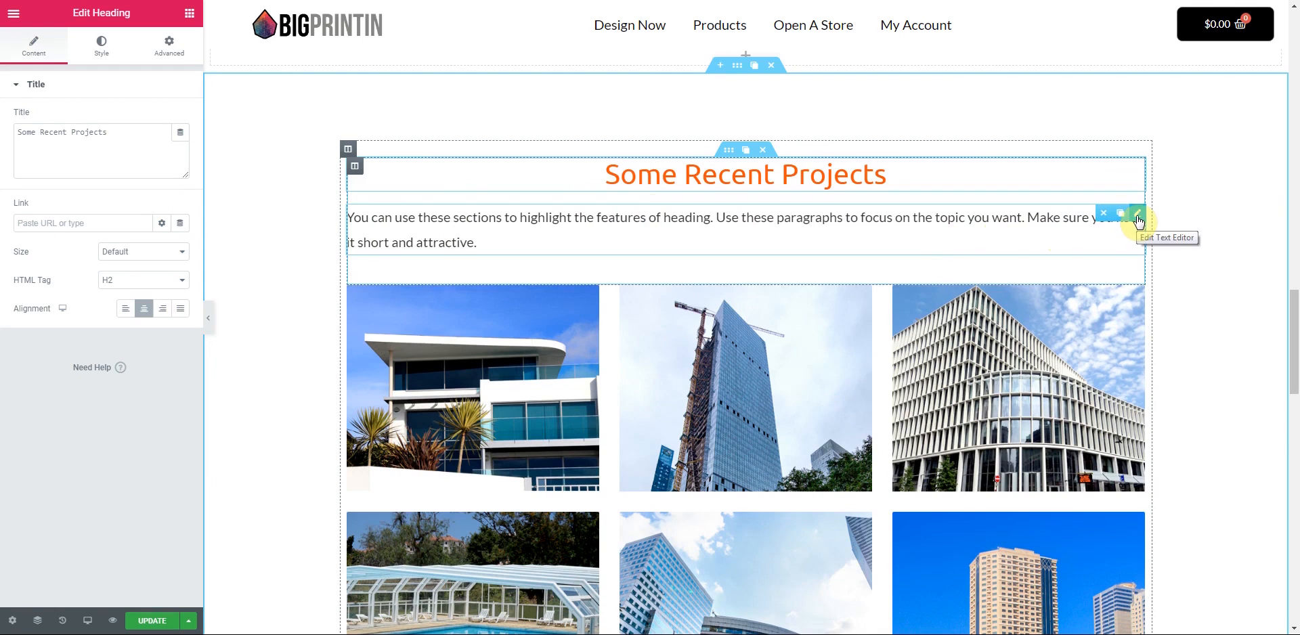
pyautogui.click(1104, 214)
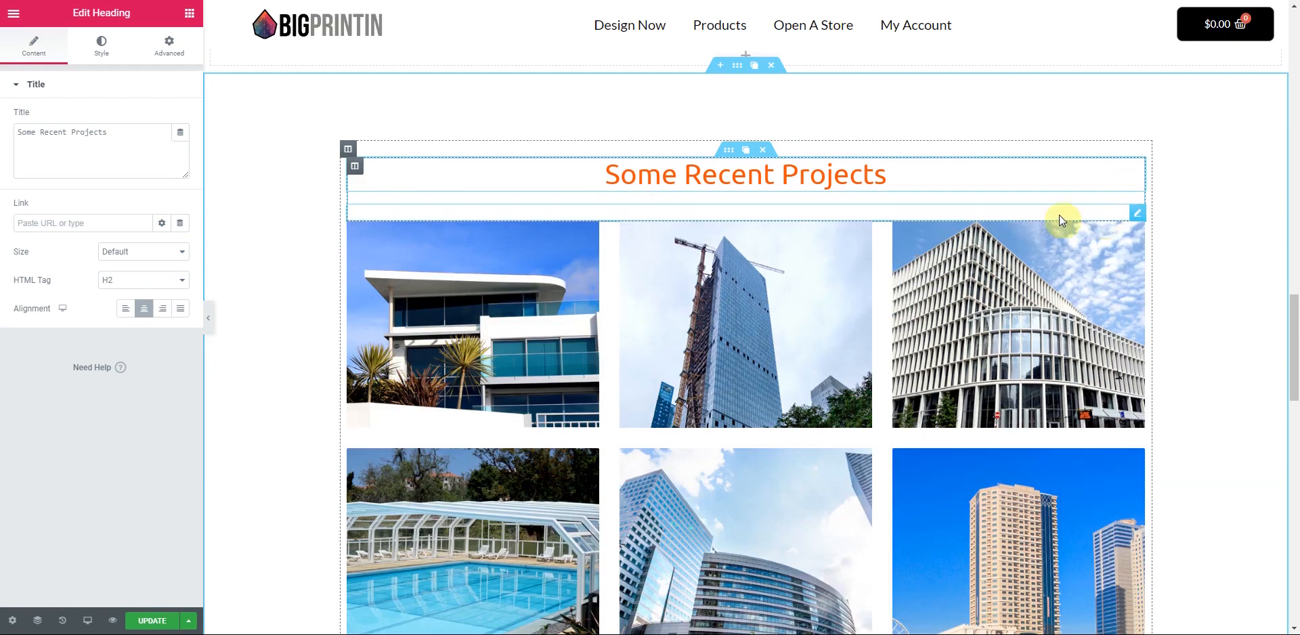
# - Set the Basic Gallery to 4 columns and start clearing its existing images
pyautogui.click(1137, 233)
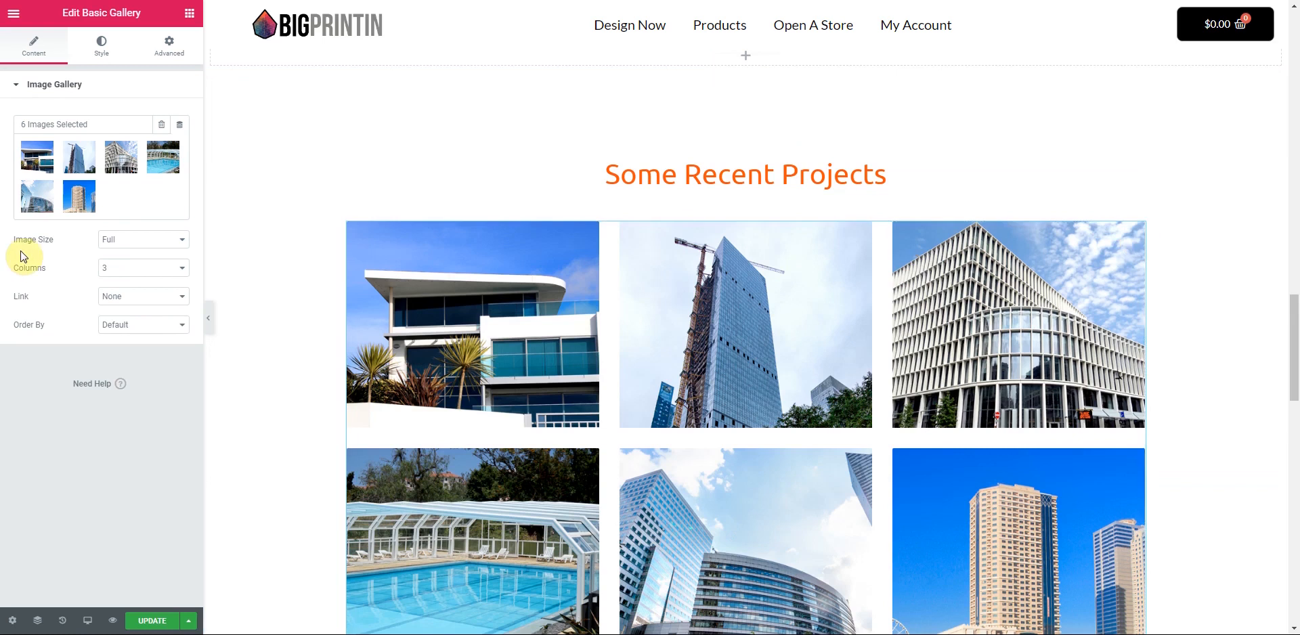
pyautogui.click(183, 266)
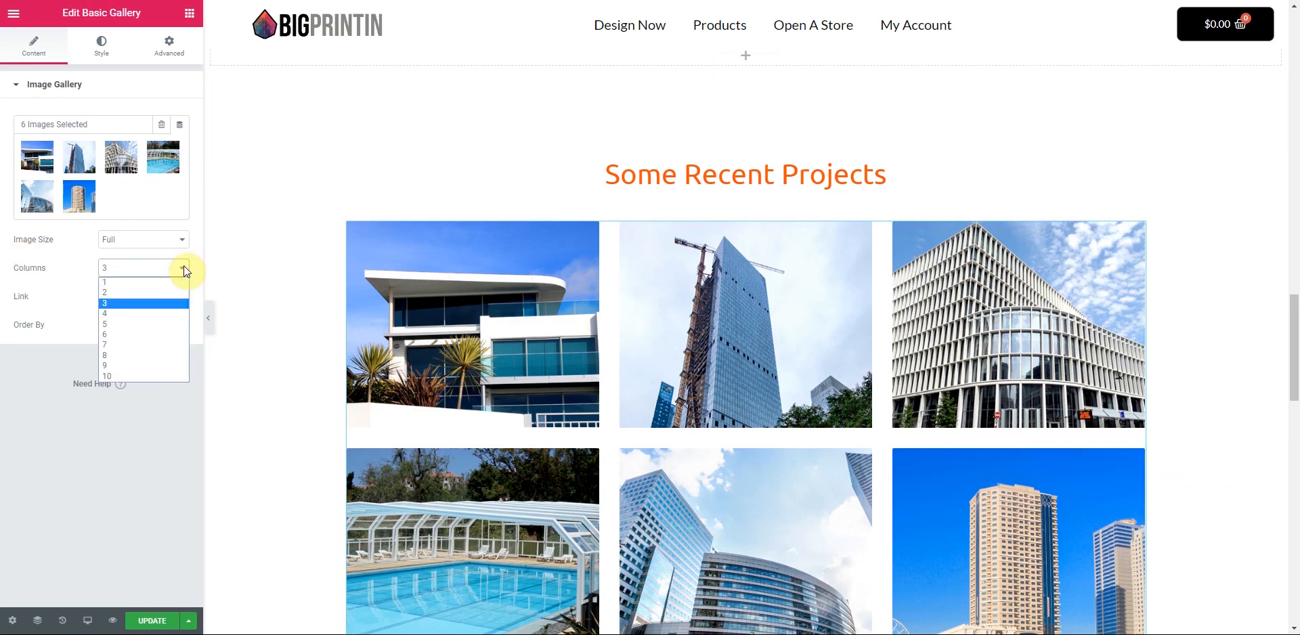
pyautogui.click(132, 334)
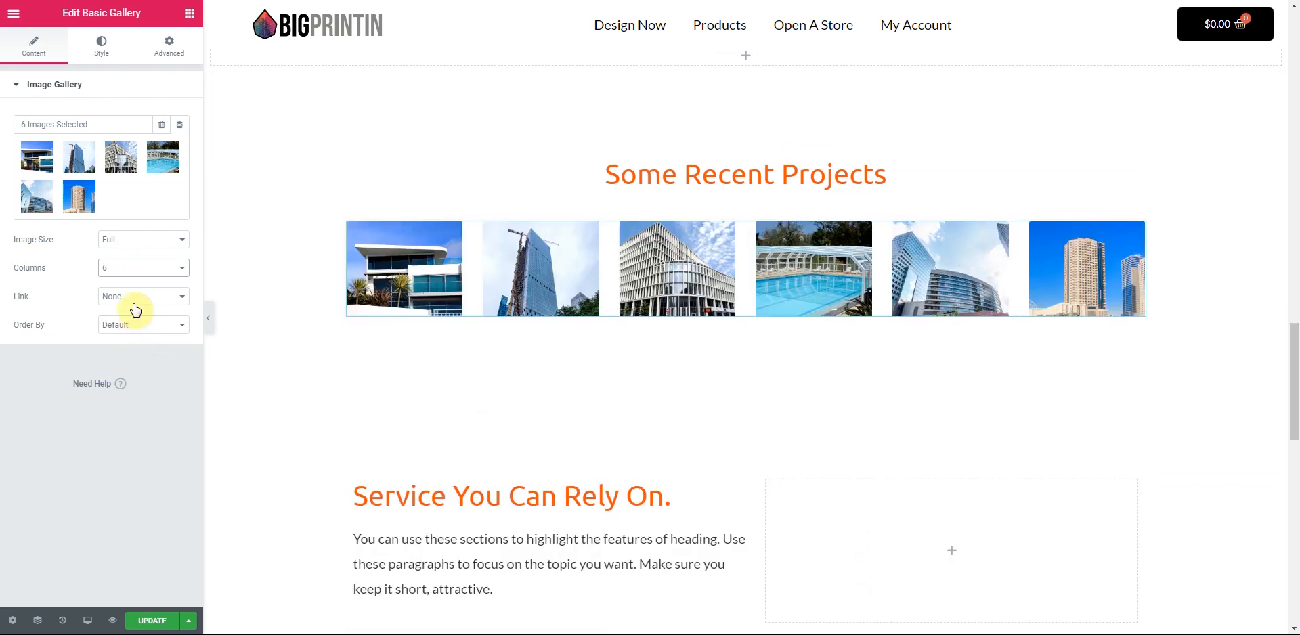
pyautogui.click(181, 268)
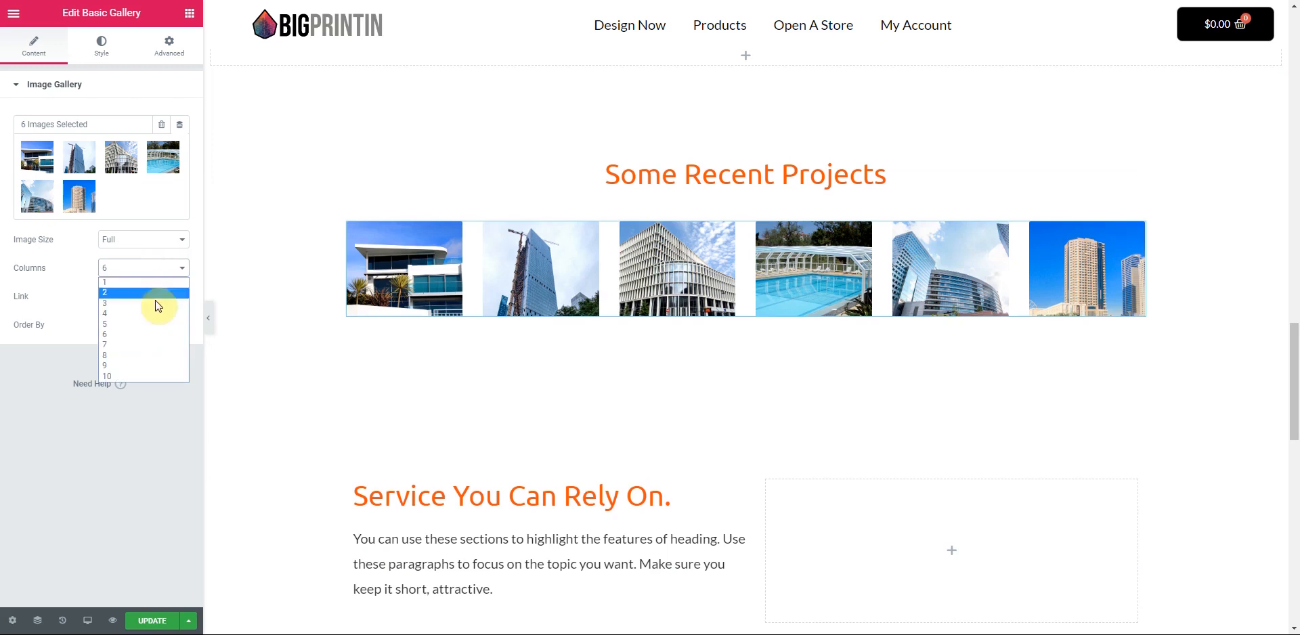
pyautogui.click(149, 313)
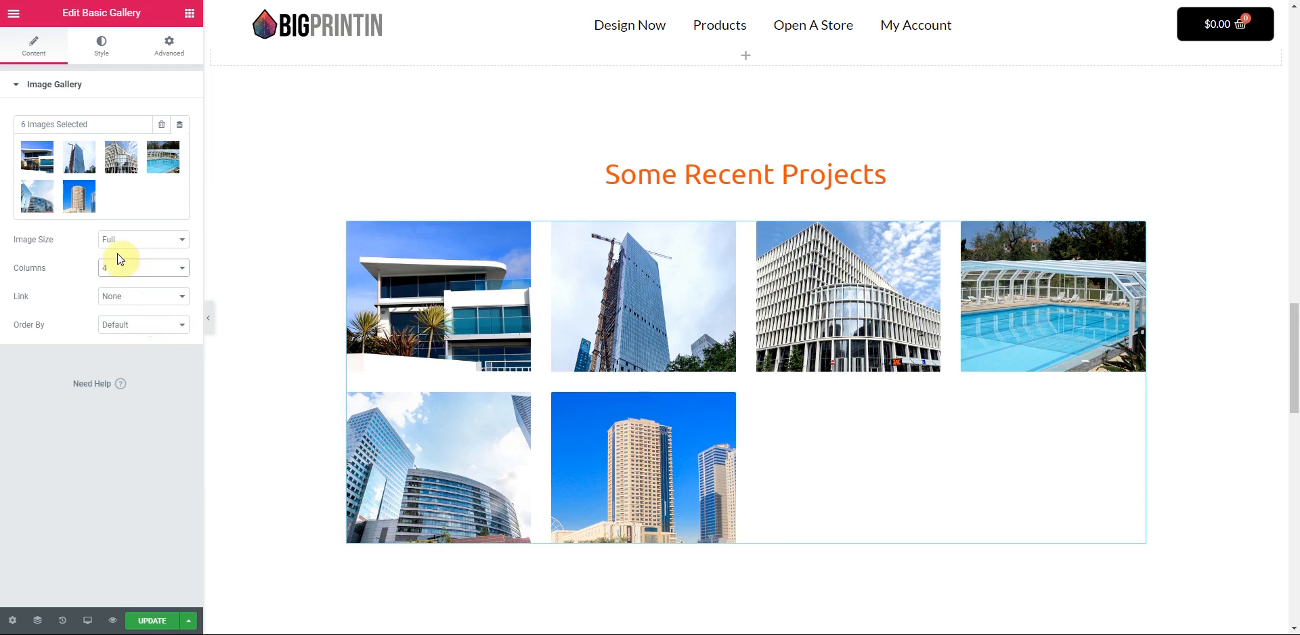
pyautogui.click(162, 126)
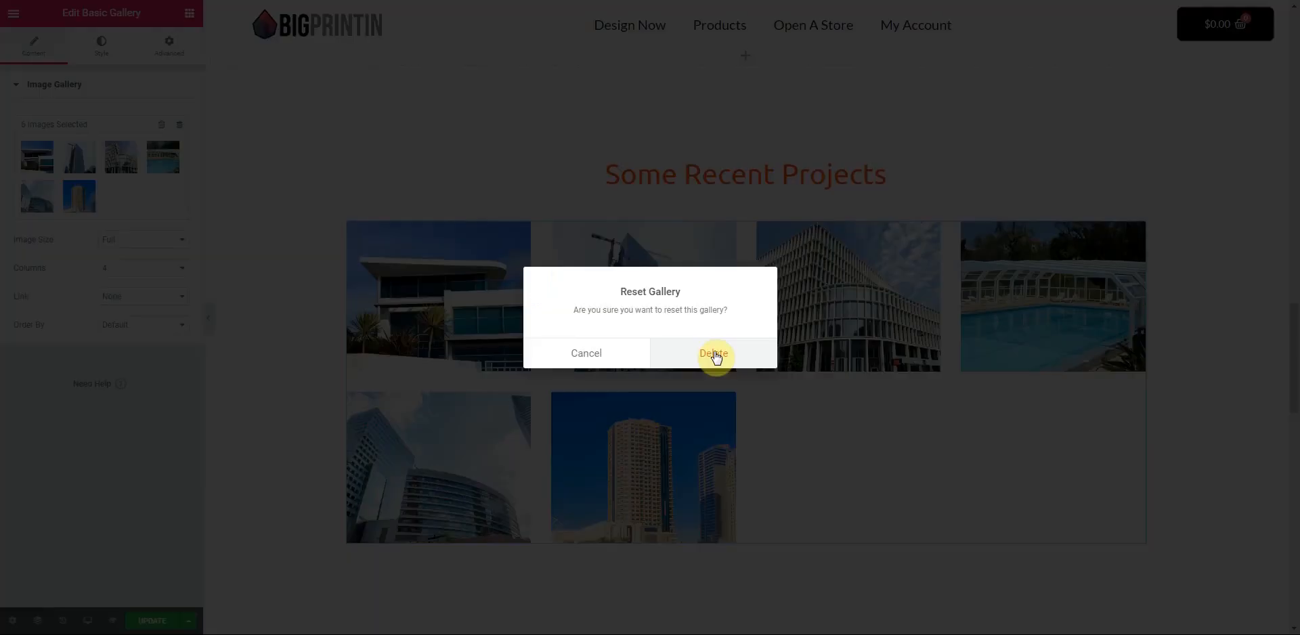
# - Delete the old building photos and pick seven print-shop photos in the Media Library
pyautogui.click(710, 353)
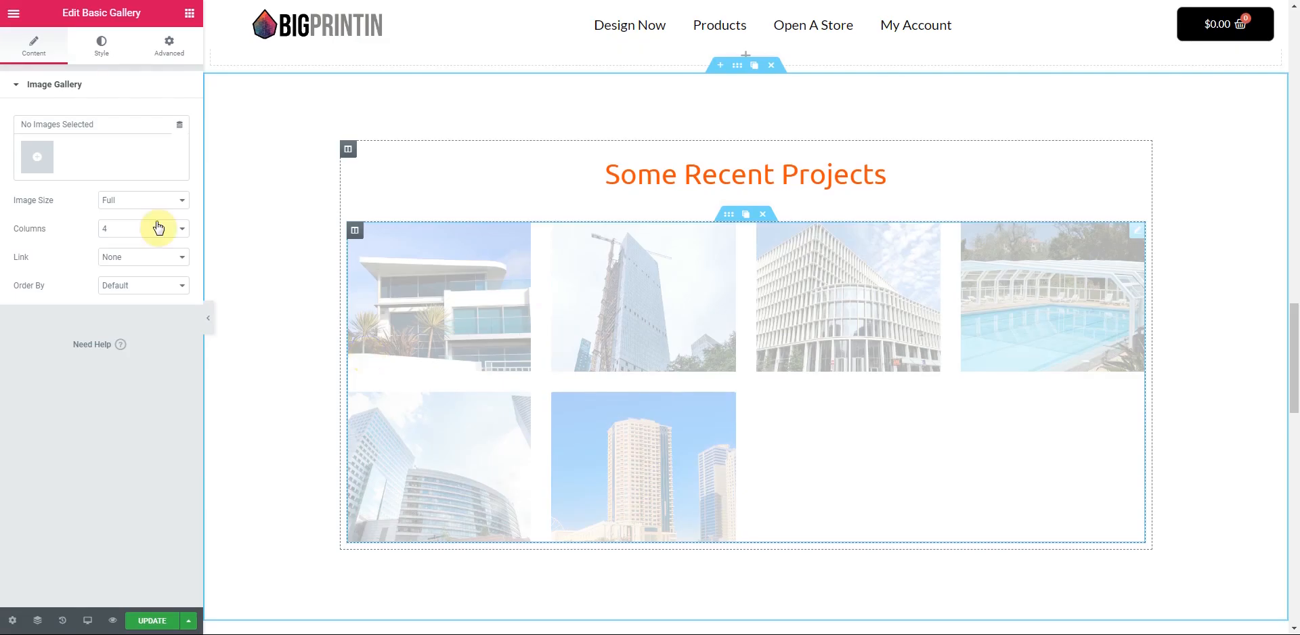
pyautogui.click(38, 156)
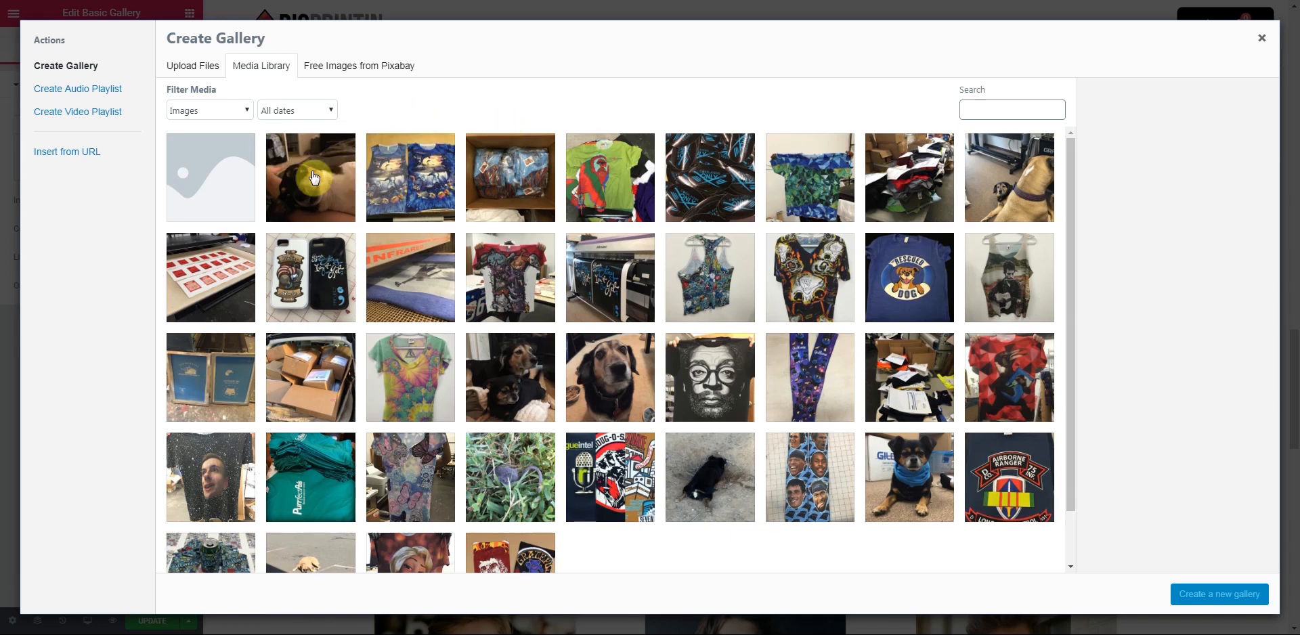
pyautogui.click(314, 179)
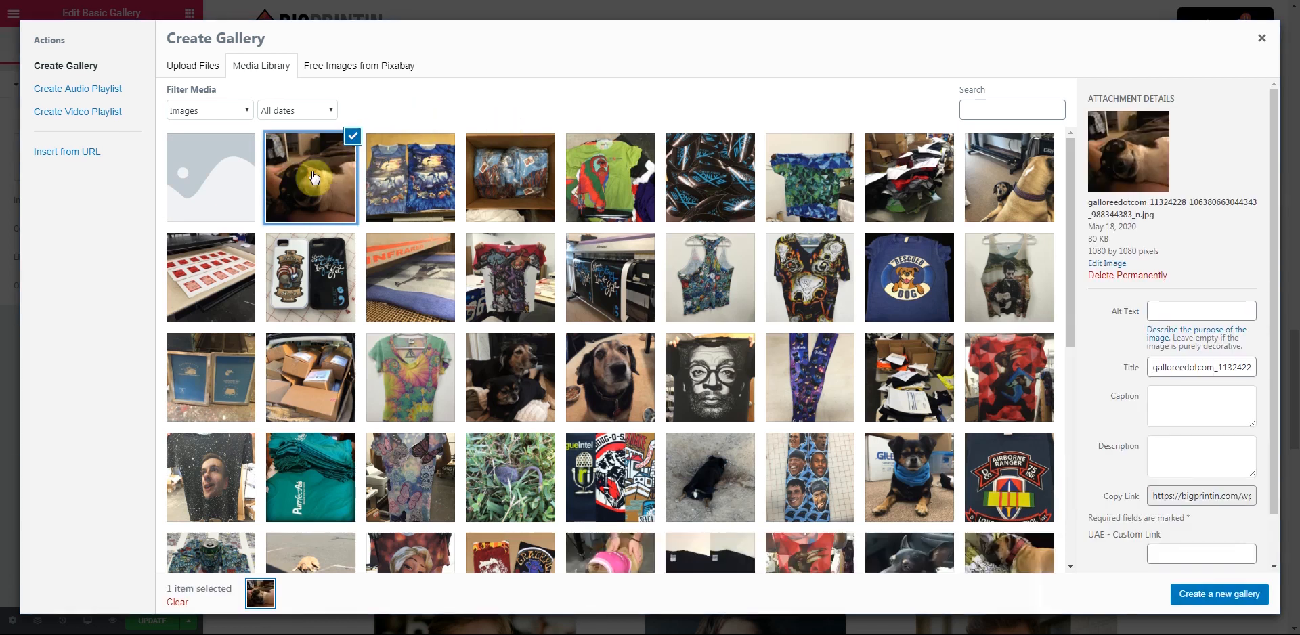
pyautogui.click(411, 181)
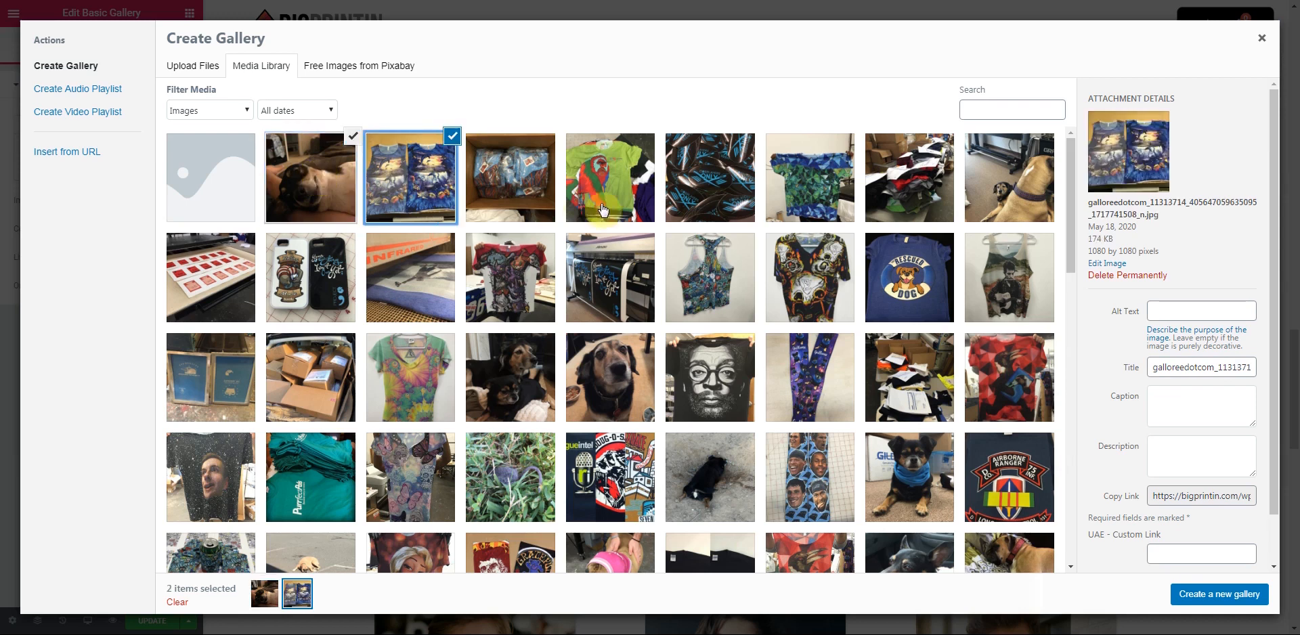
pyautogui.click(809, 191)
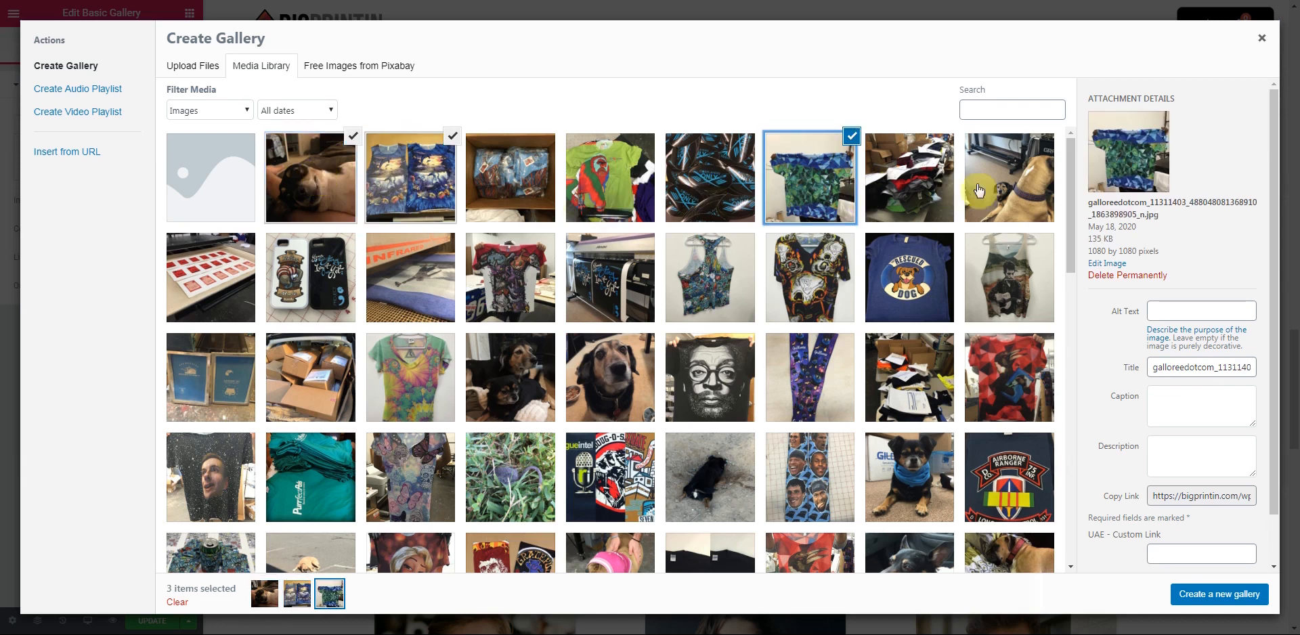
pyautogui.click(920, 300)
pyautogui.click(996, 292)
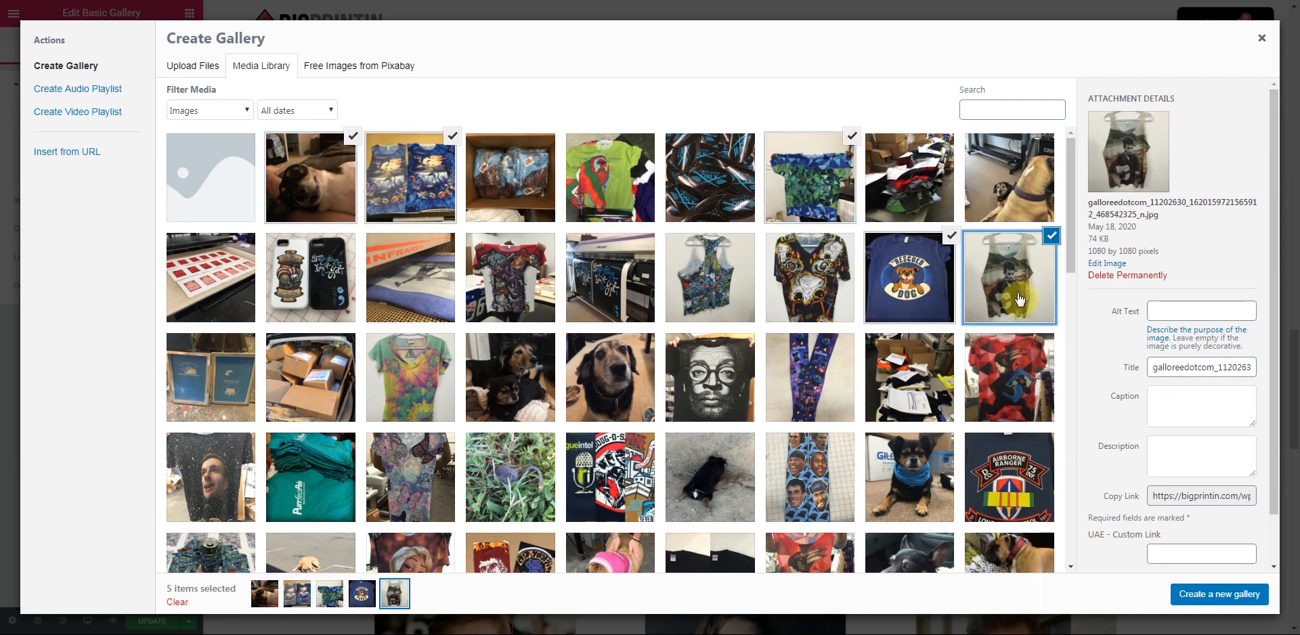
pyautogui.click(599, 292)
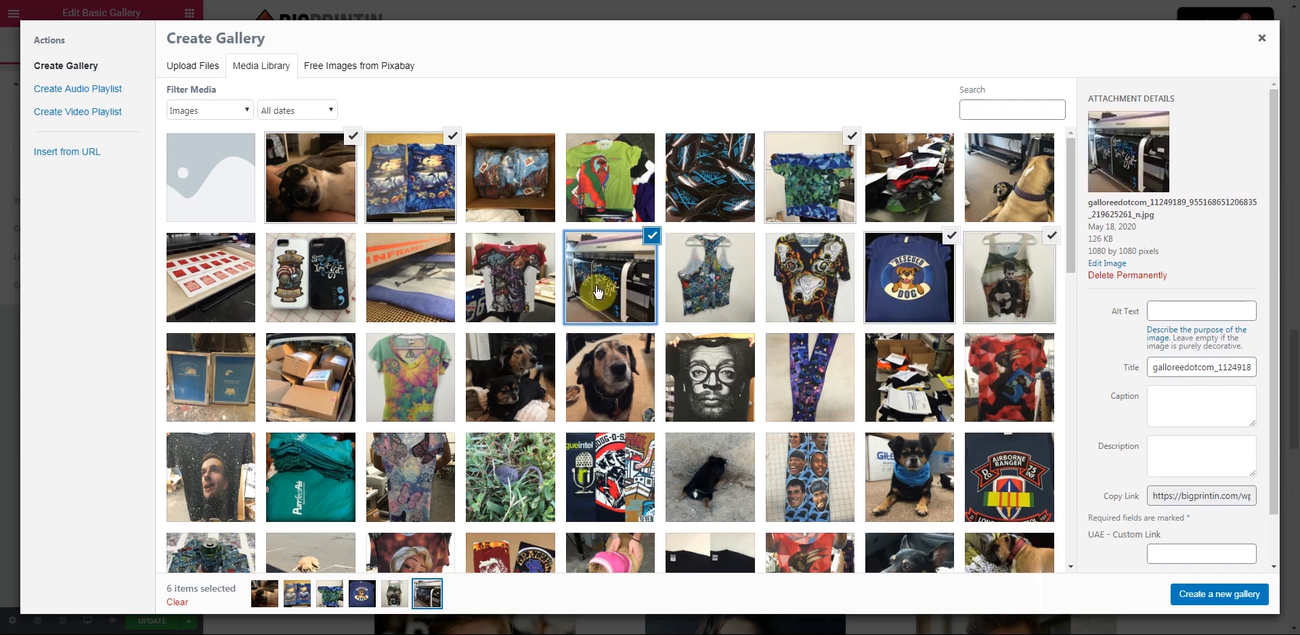
pyautogui.click(507, 298)
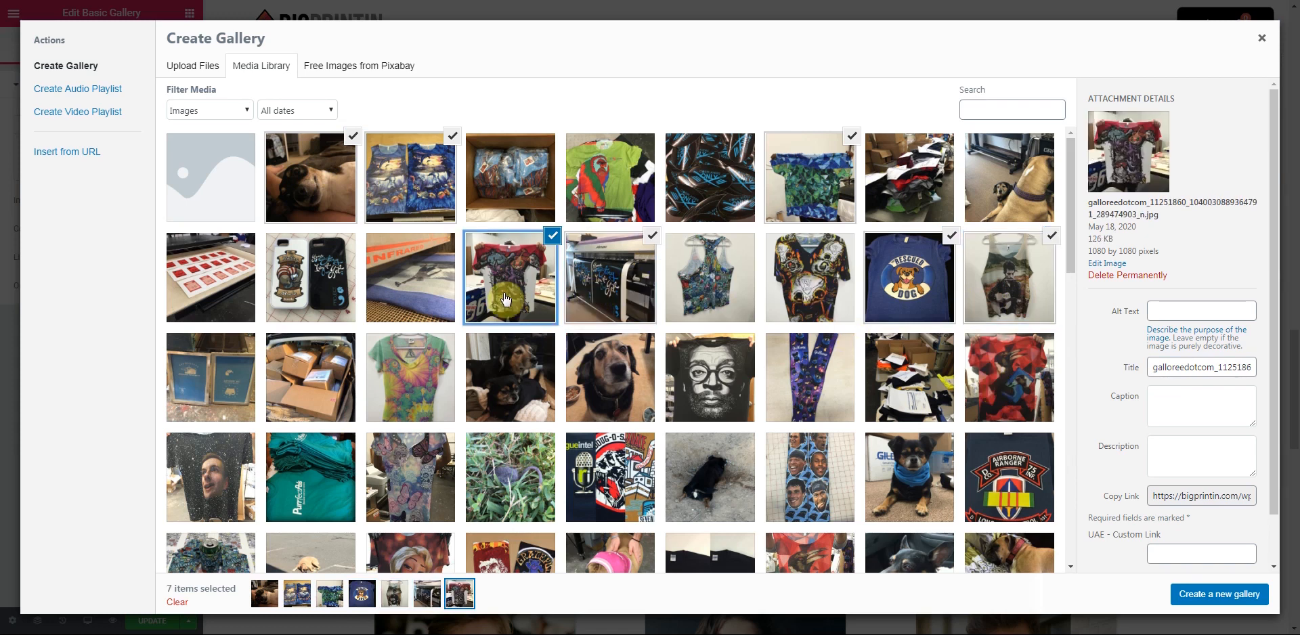
# - Add seven more photos (phone case, dogs, printed shirts) for fourteen in total
pyautogui.click(328, 315)
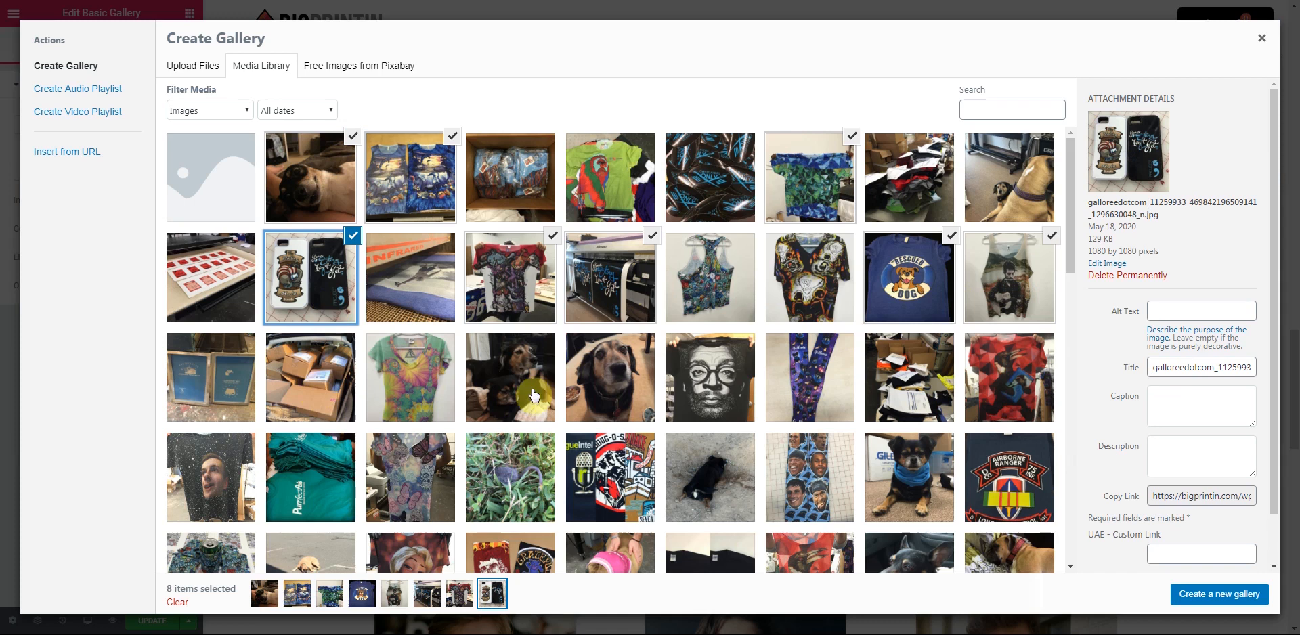
pyautogui.click(628, 394)
pyautogui.press('Right')
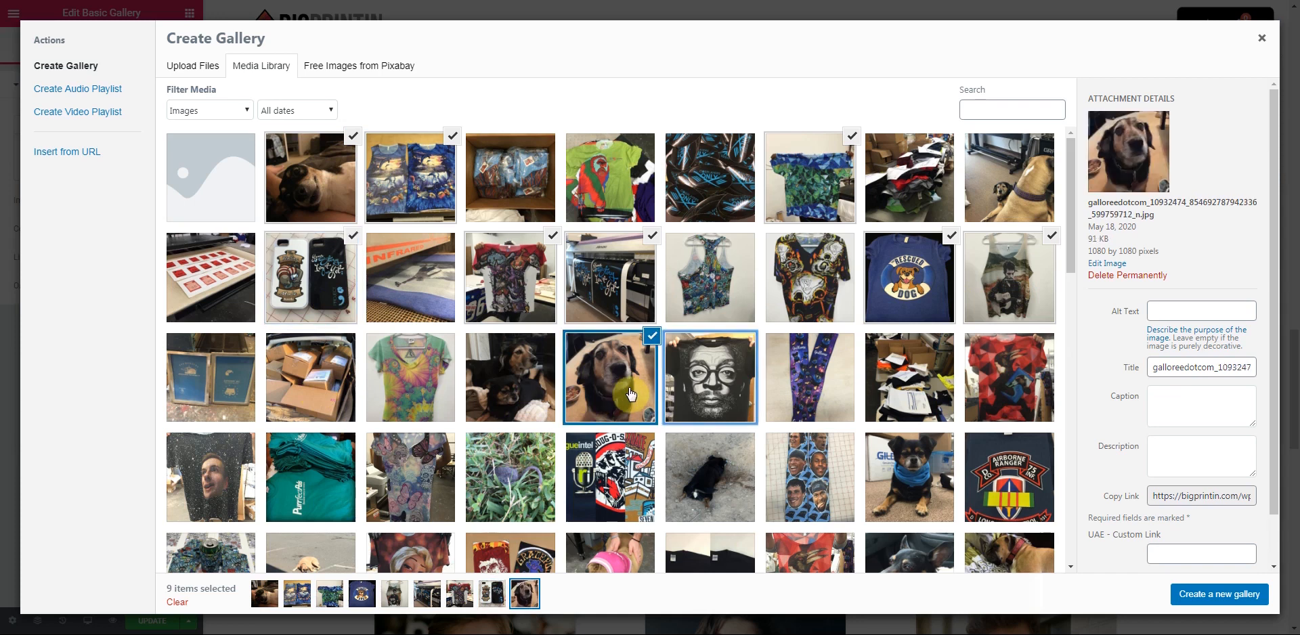
pyautogui.click(708, 392)
pyautogui.click(909, 482)
pyautogui.click(809, 501)
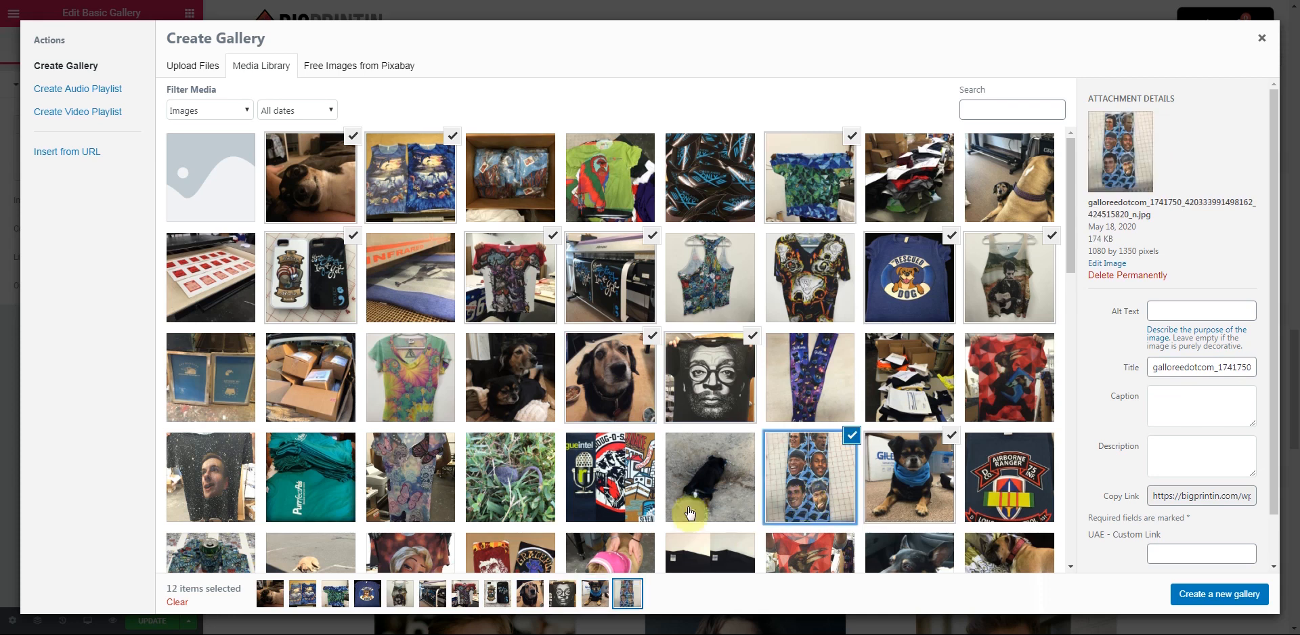
pyautogui.click(315, 496)
pyautogui.hotkey('ctrl', '-')
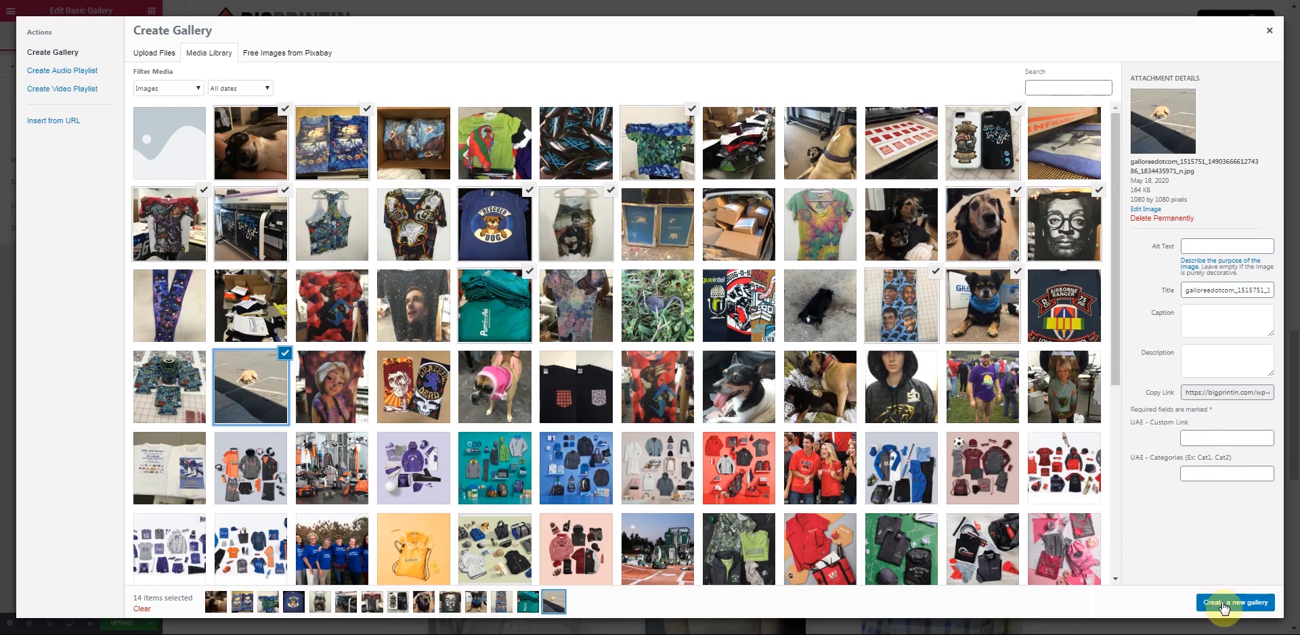
# - Build the Some Recent Projects gallery from the 14 print-shop photos and zoom in to check its four-column grid
pyautogui.click(1253, 605)
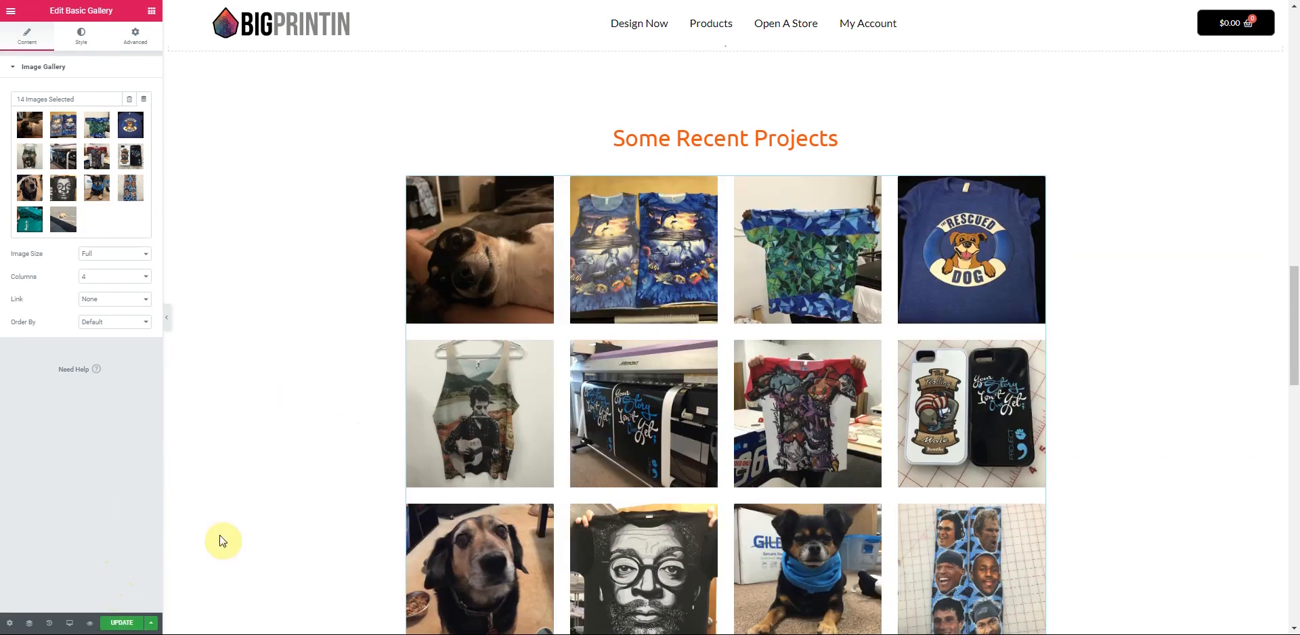
pyautogui.scroll(2, 834, 395)
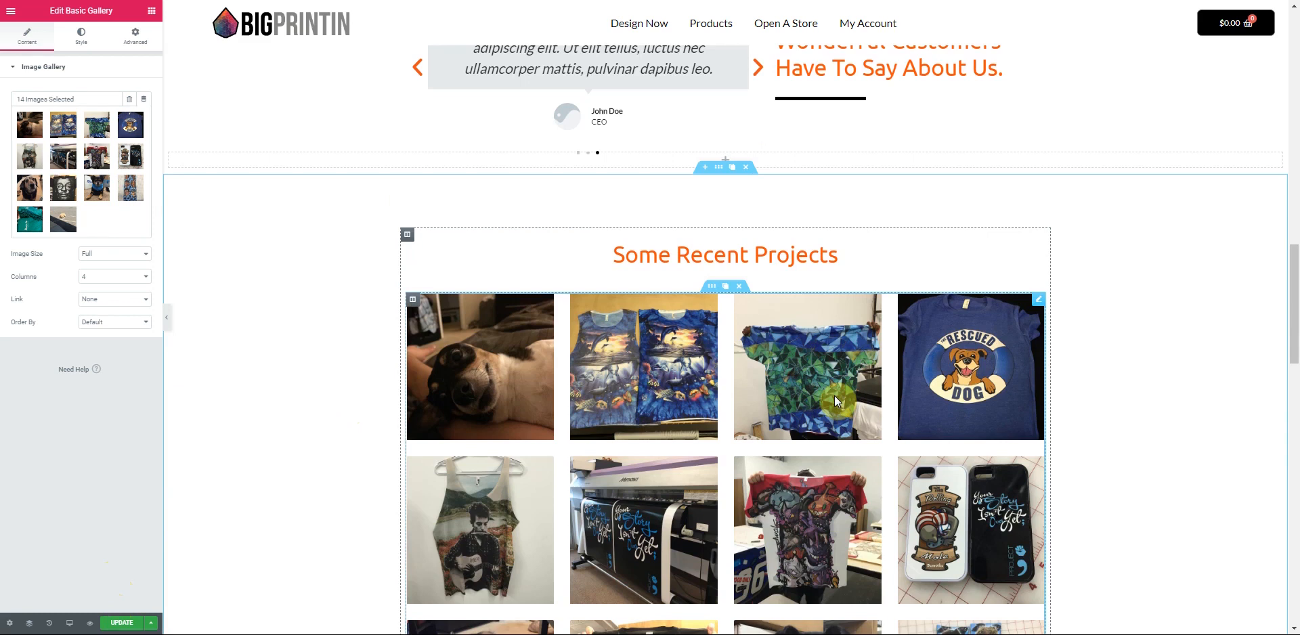
pyautogui.press('pageup')
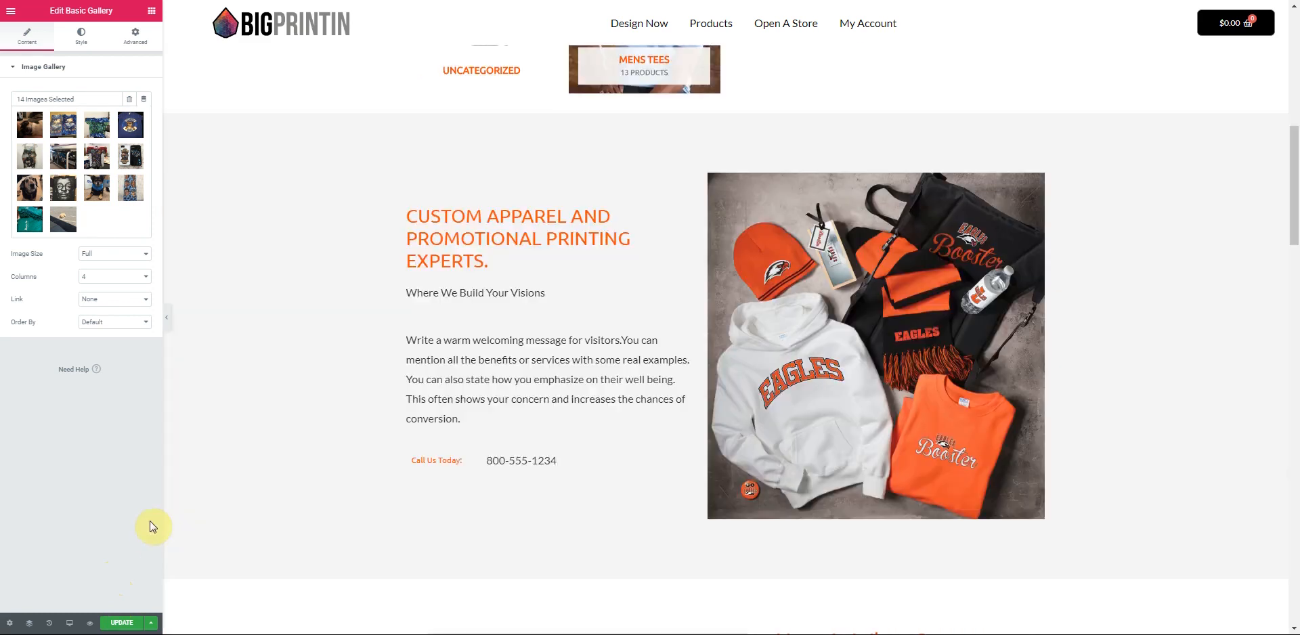
pyautogui.hotkey('ctrl', '+')
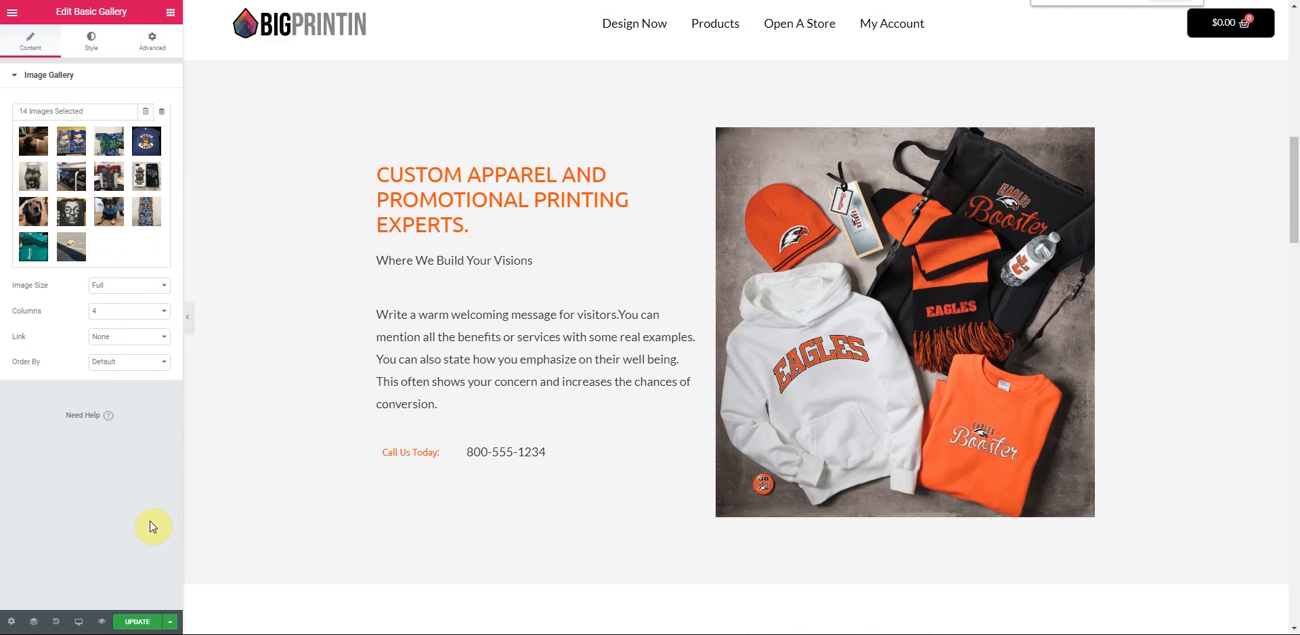
pyautogui.hotkey('ctrl', '+')
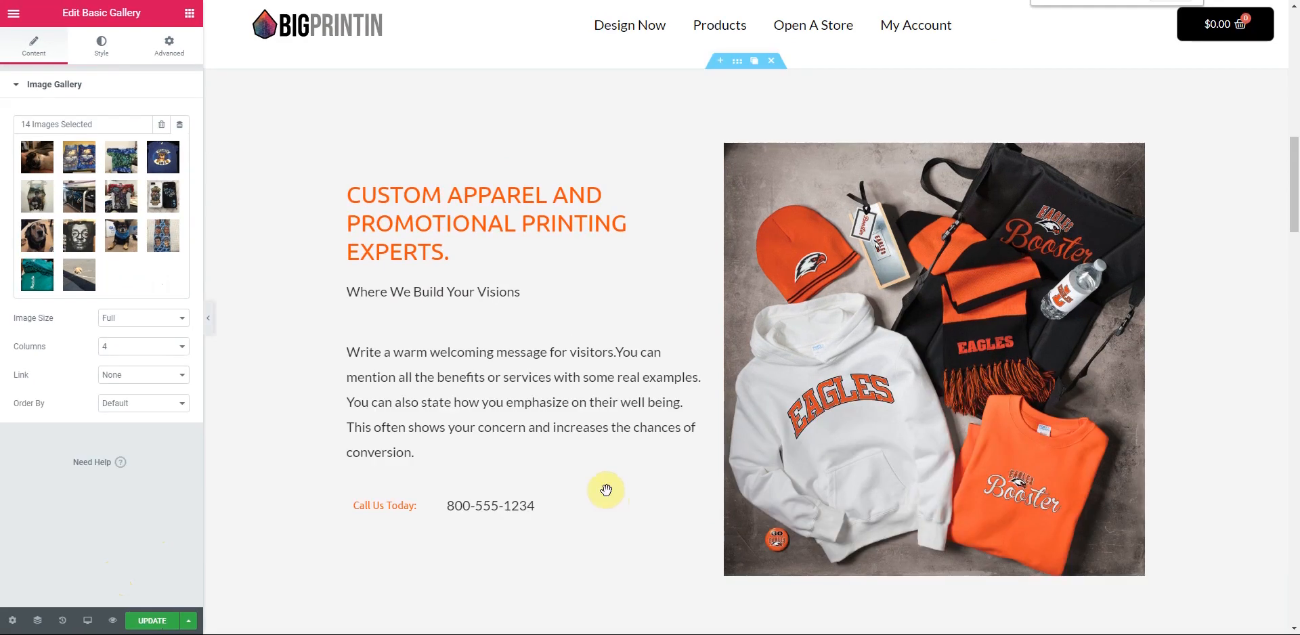
pyautogui.press('pagedown')
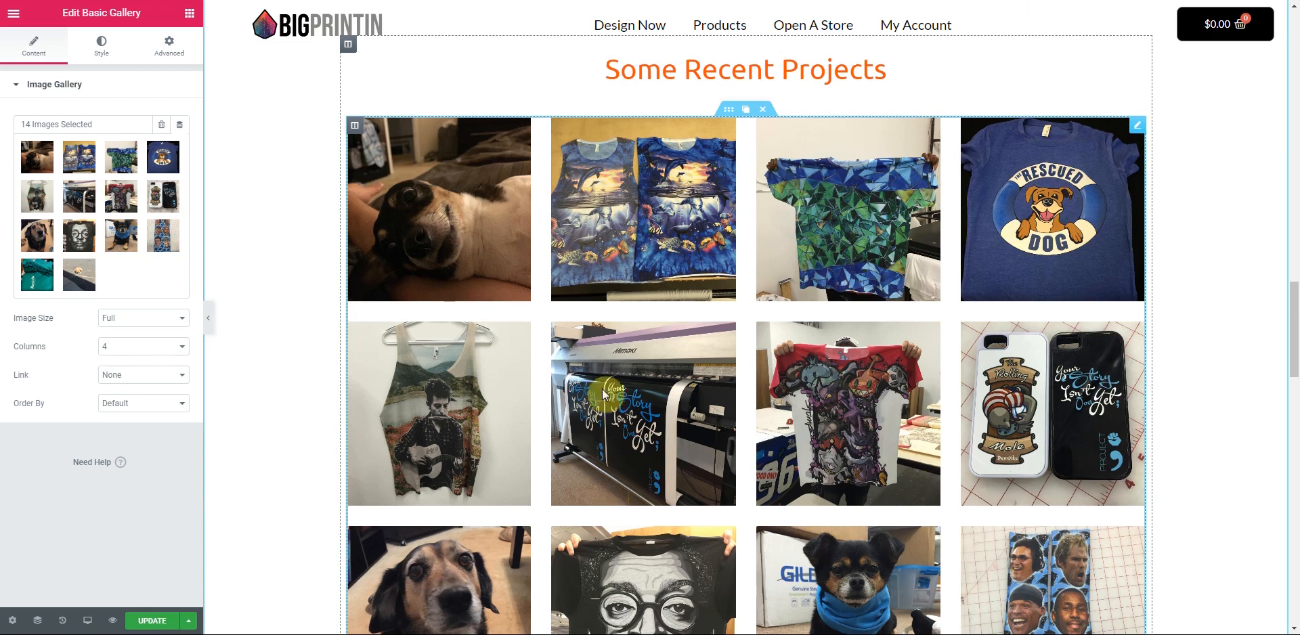
pyautogui.scroll(-5, 653, 482)
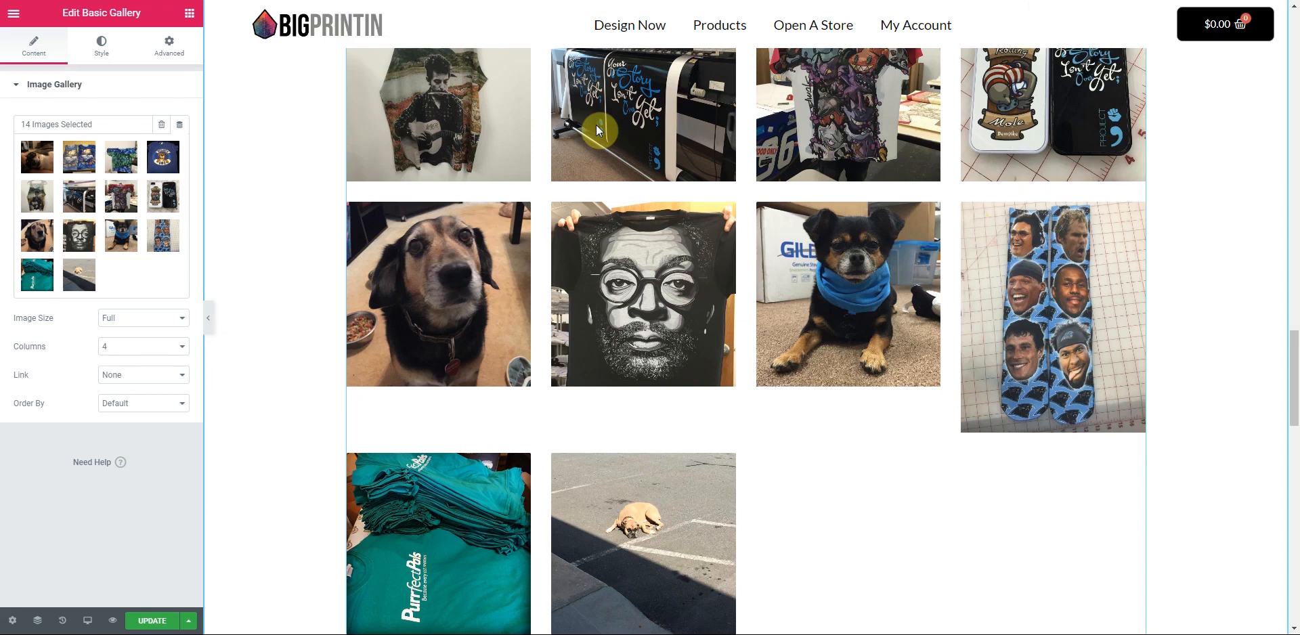
# - Remove the printed-faces socks photo from the gallery, leaving 13 images
pyautogui.click(165, 237)
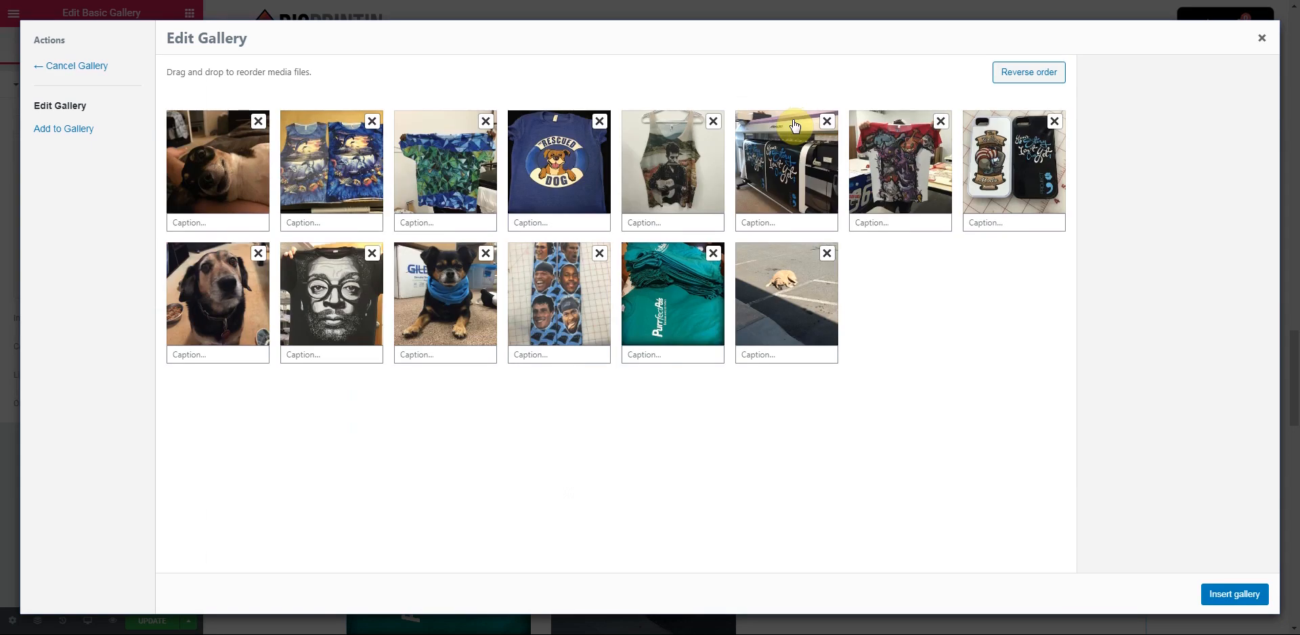
pyautogui.click(600, 253)
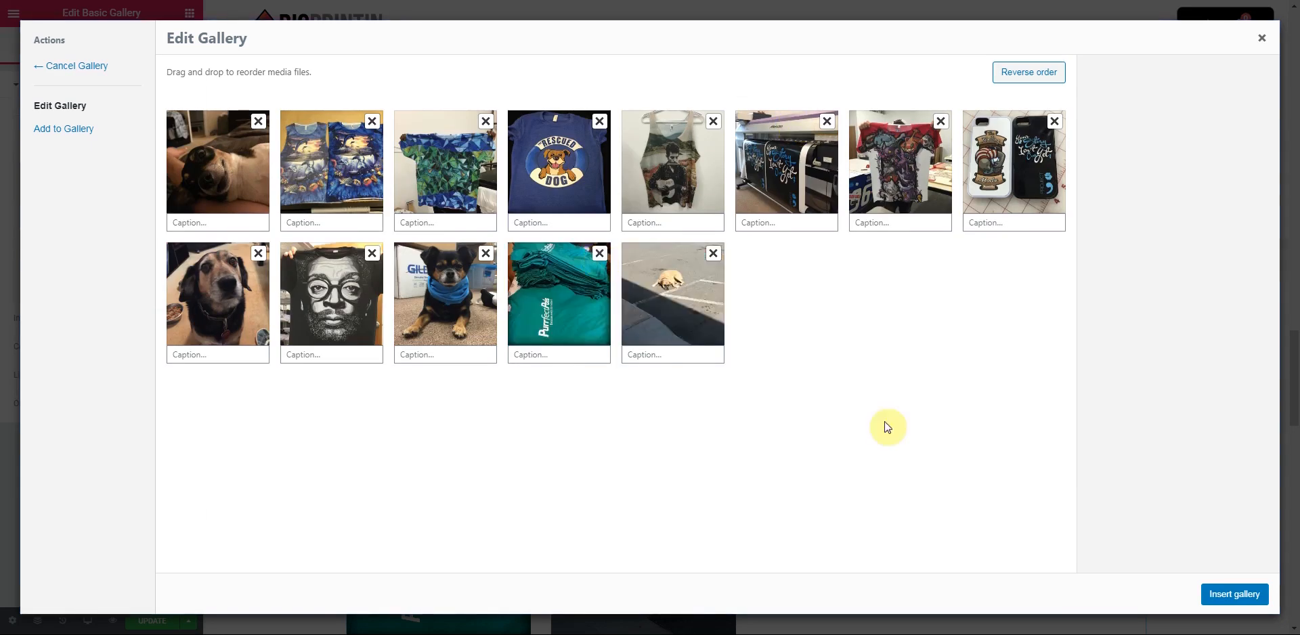
pyautogui.click(1239, 595)
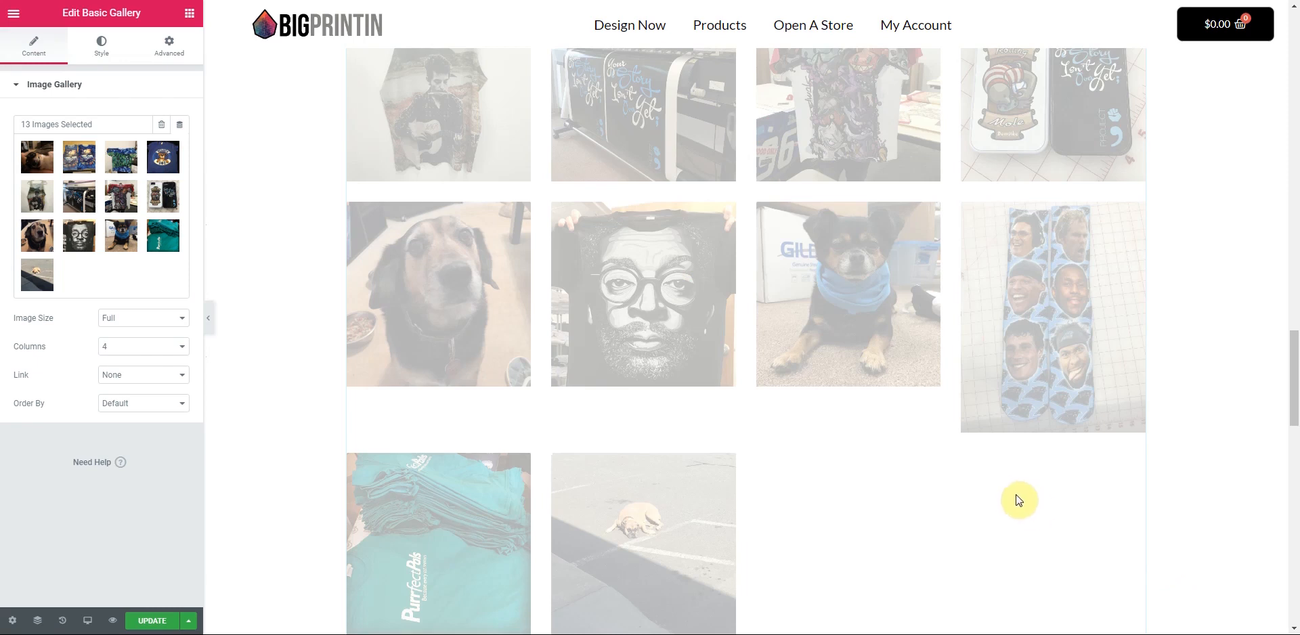
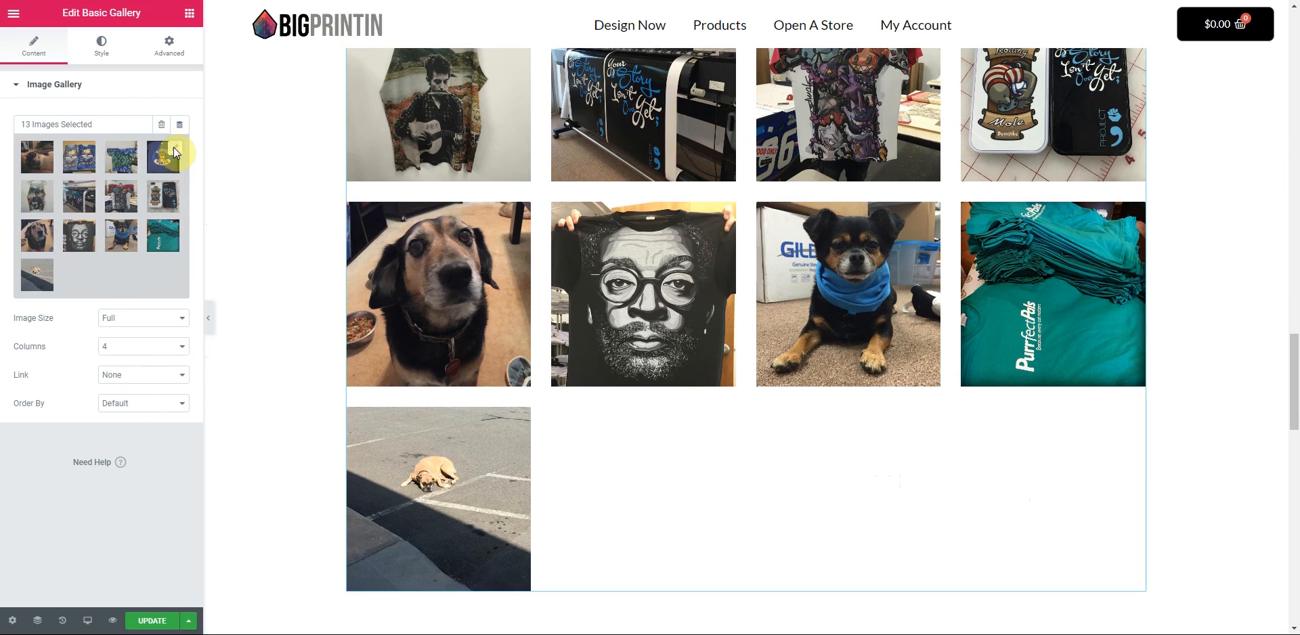
# - Append three more print-shop photos to the Basic Gallery, bringing it to 16 images
pyautogui.click(174, 152)
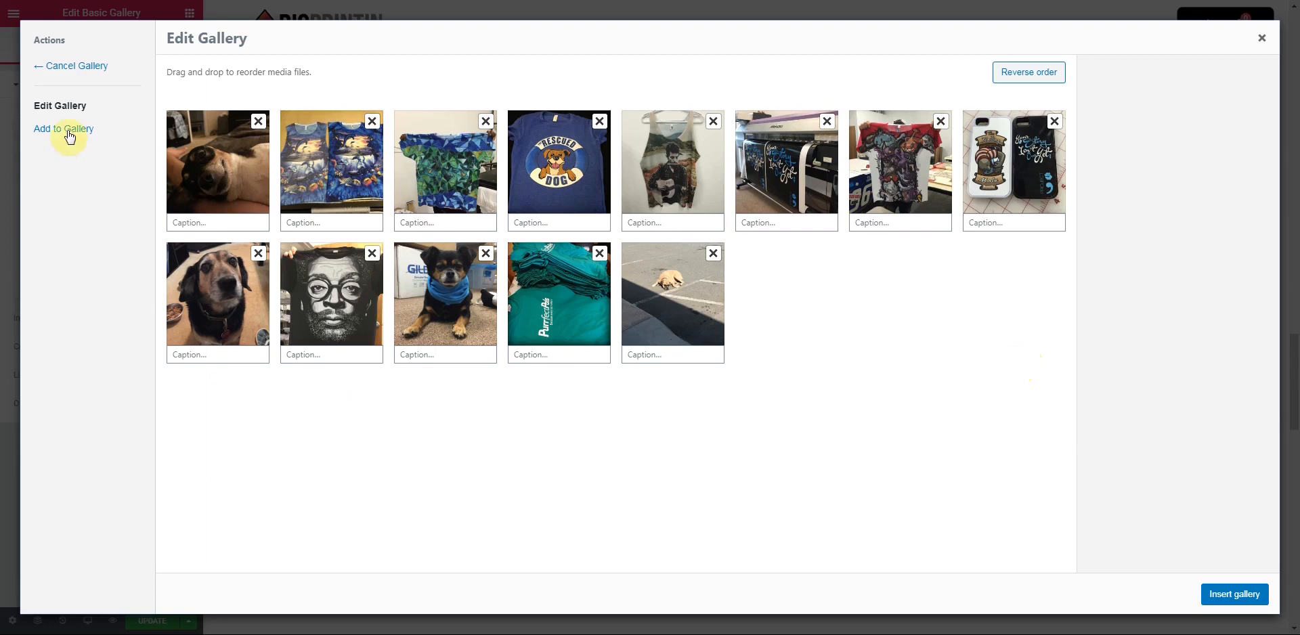
pyautogui.click(64, 134)
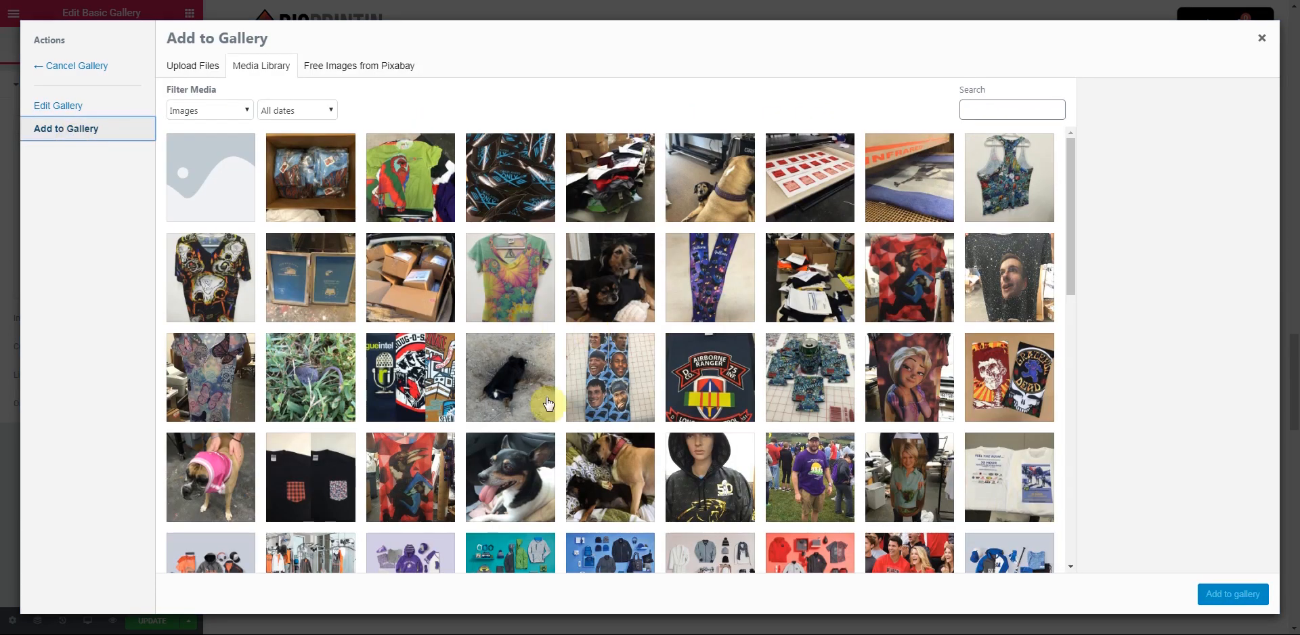
pyautogui.scroll(-3, 547, 402)
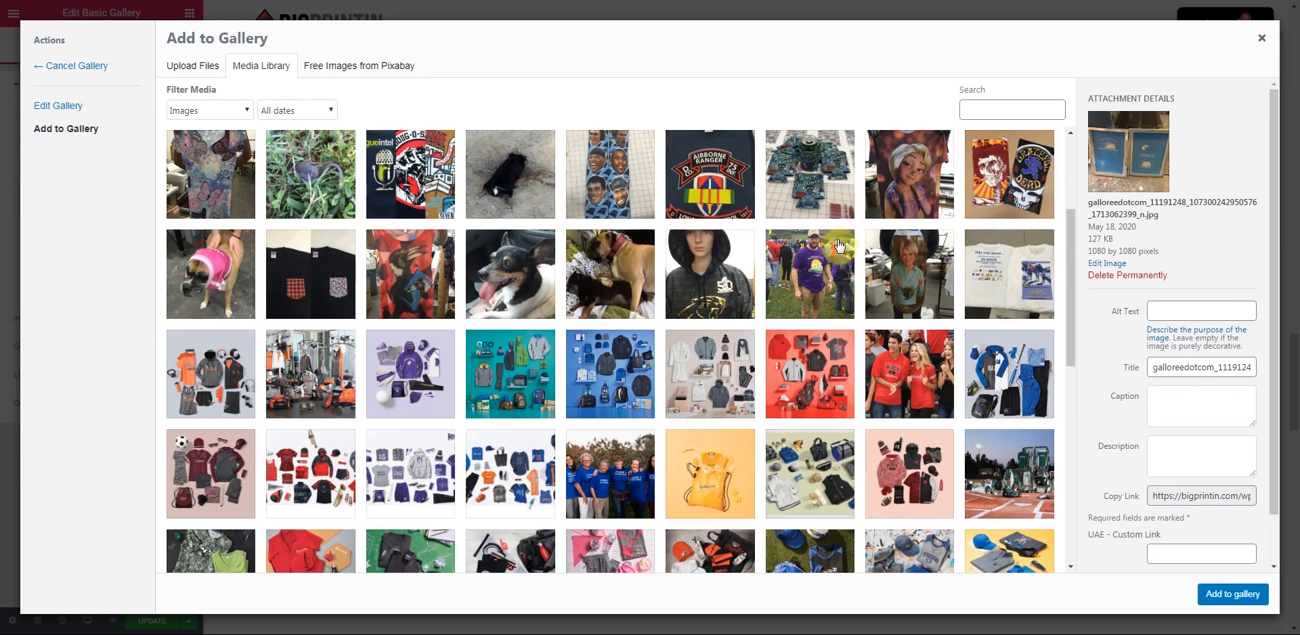
pyautogui.click(802, 196)
pyautogui.click(1222, 596)
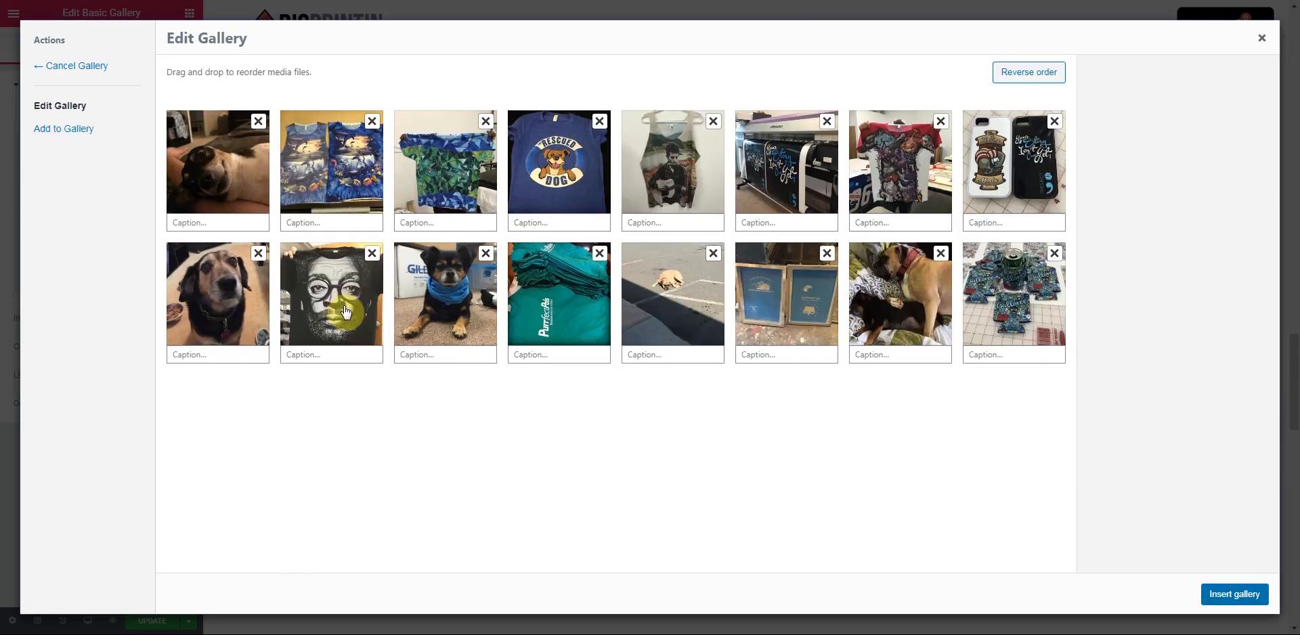
pyautogui.click(1234, 594)
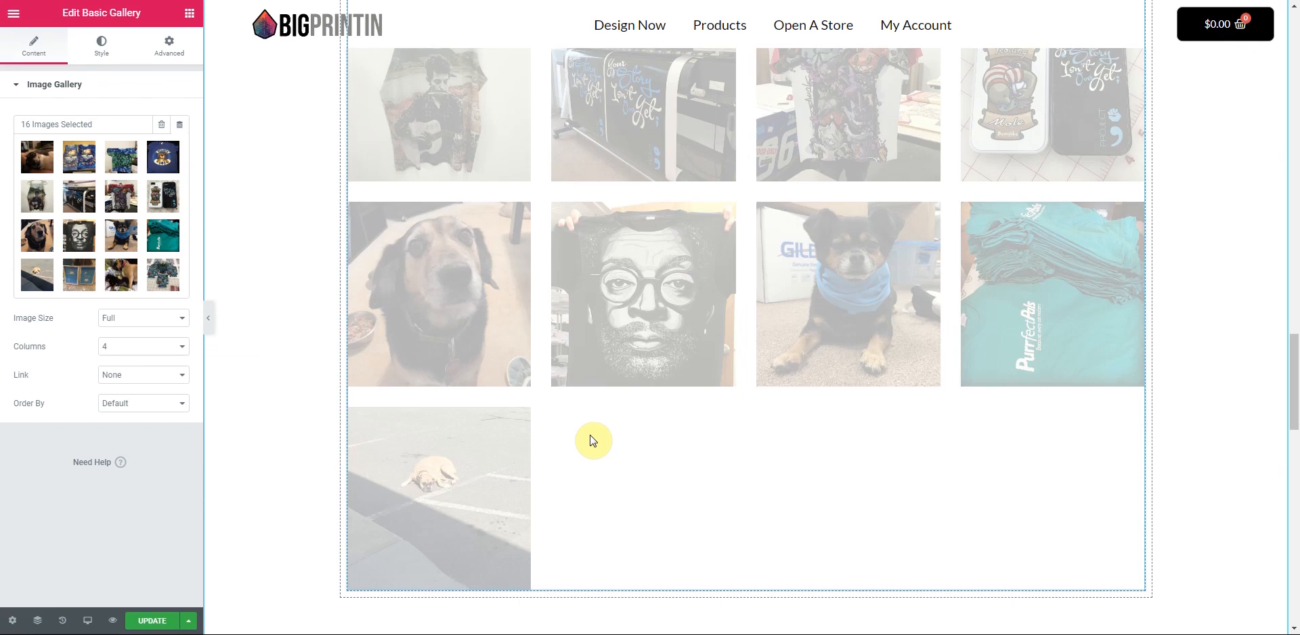
# - Check the Our Products heading's and column's motion effects, leaving scrolling effects off
pyautogui.scroll(5, 721, 474)
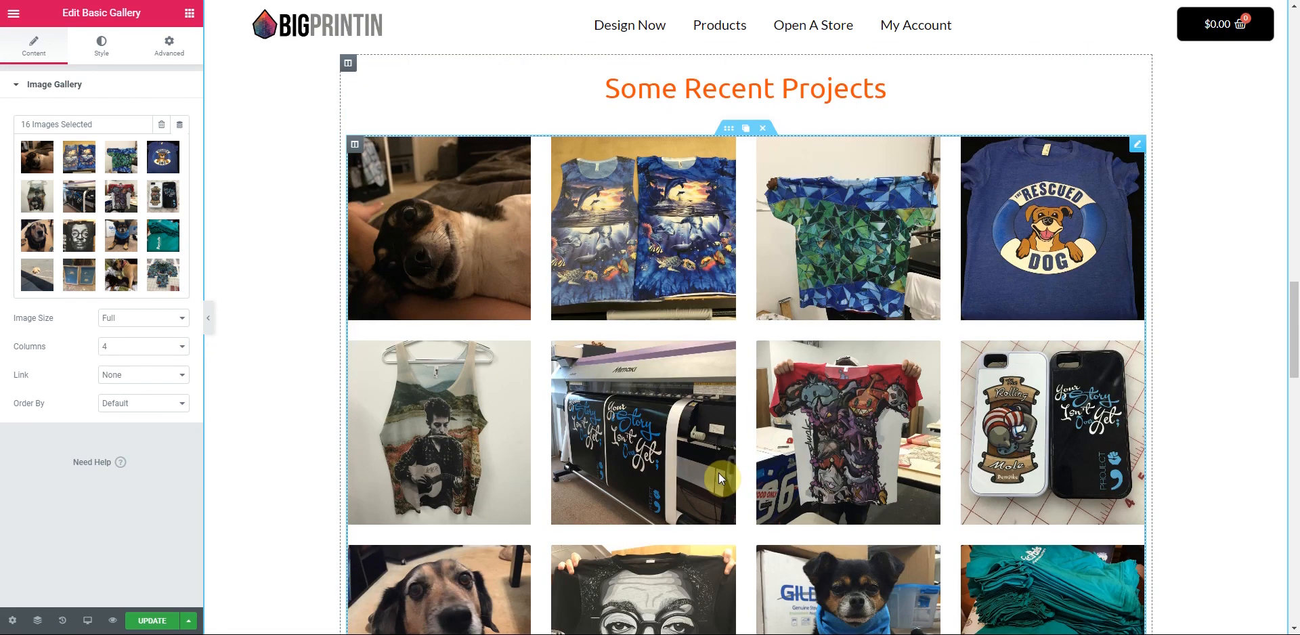
pyautogui.scroll(-15, 722, 478)
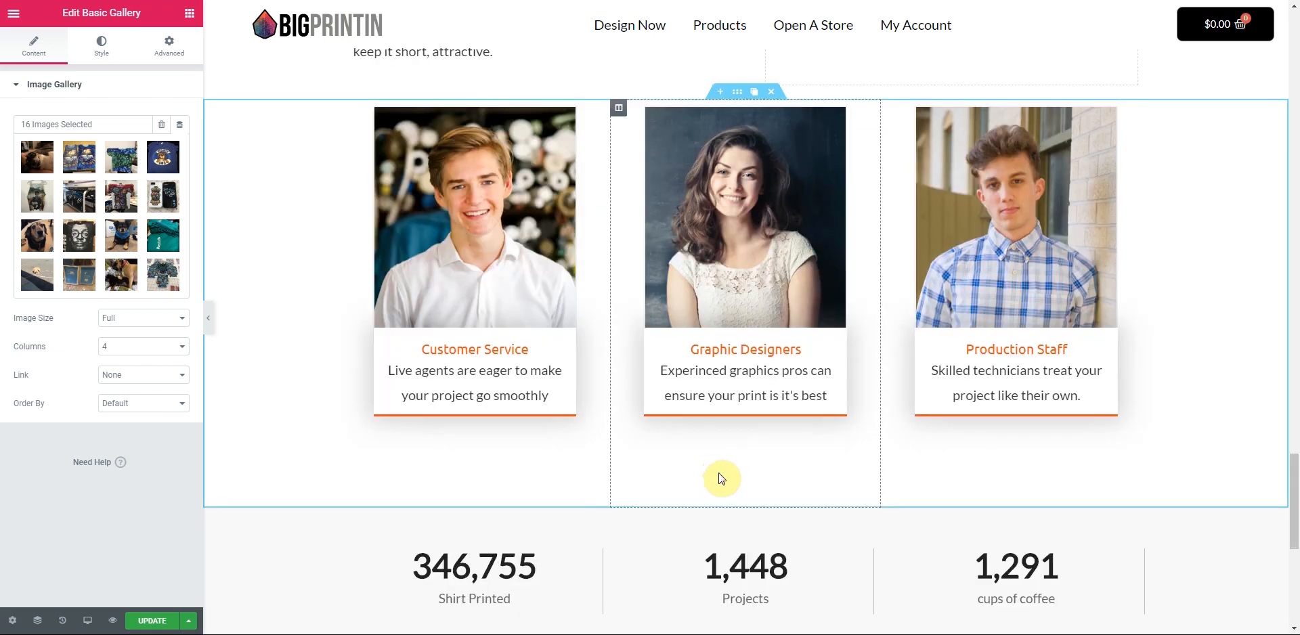
pyautogui.scroll(6, 722, 478)
pyautogui.scroll(10, 722, 480)
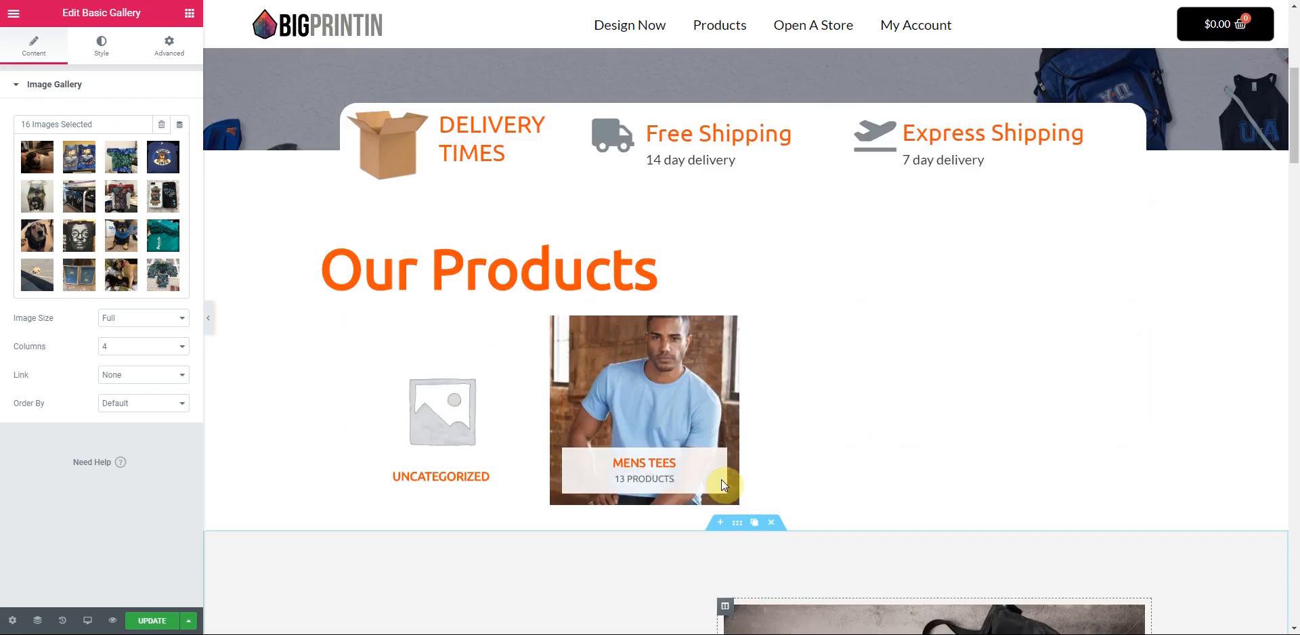
pyautogui.scroll(-2, 721, 479)
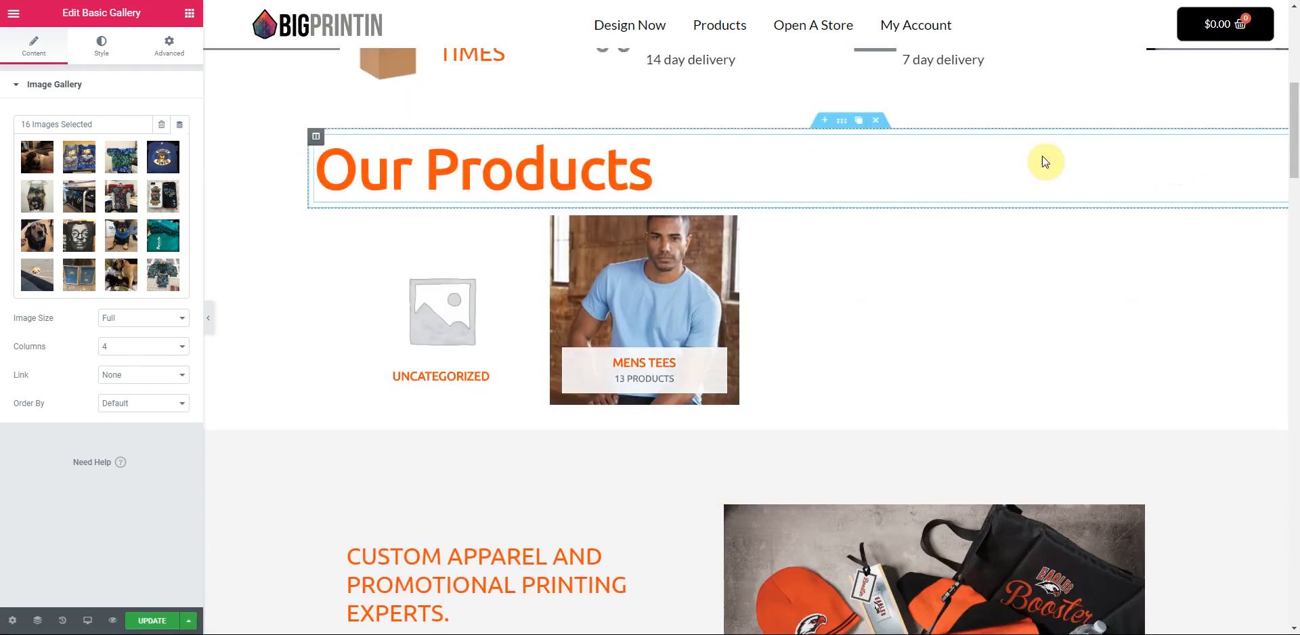
pyautogui.click(447, 175)
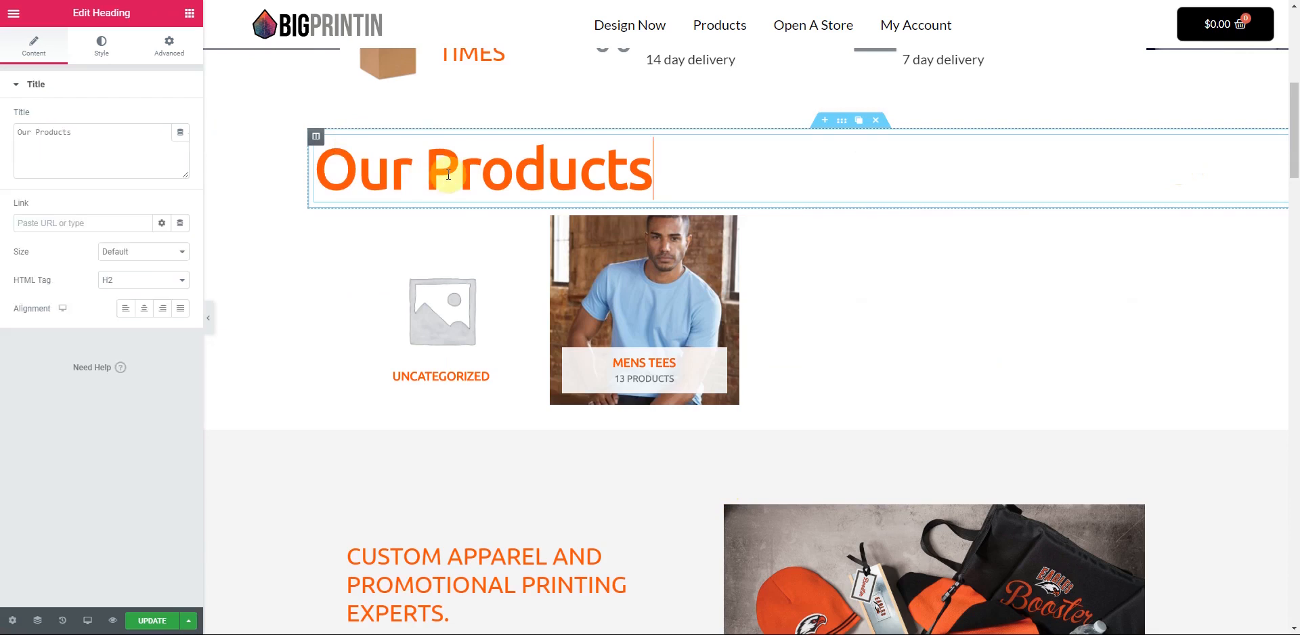
pyautogui.click(169, 46)
pyautogui.click(51, 348)
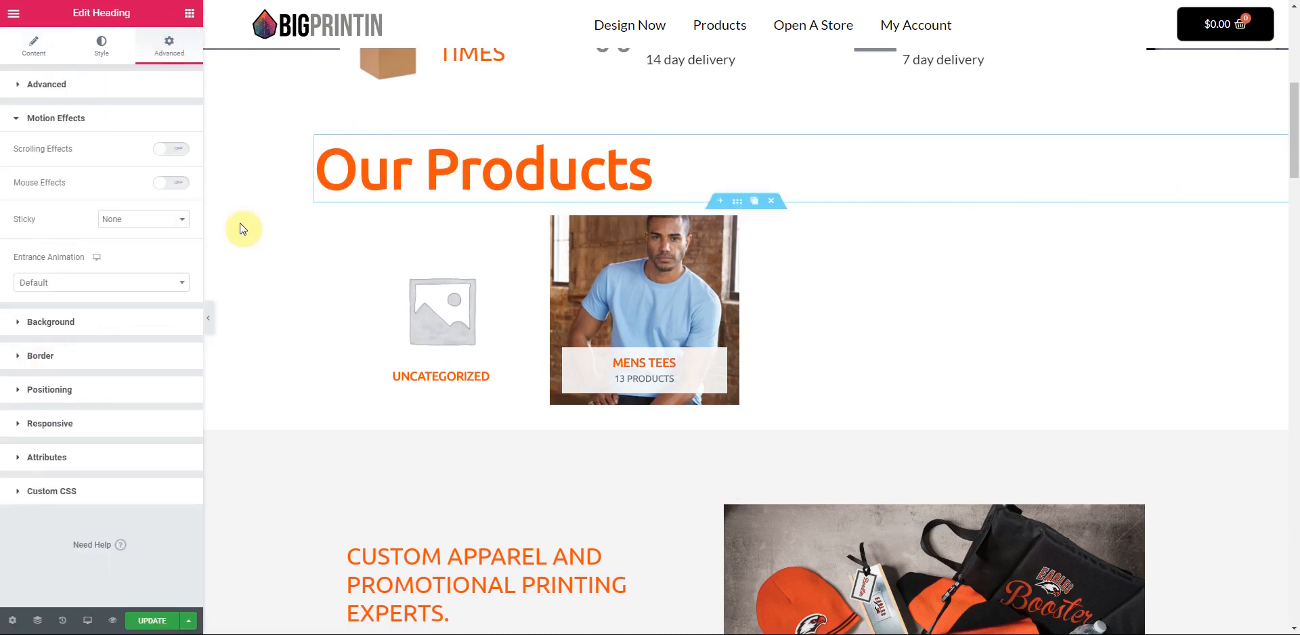
pyautogui.click(1117, 180)
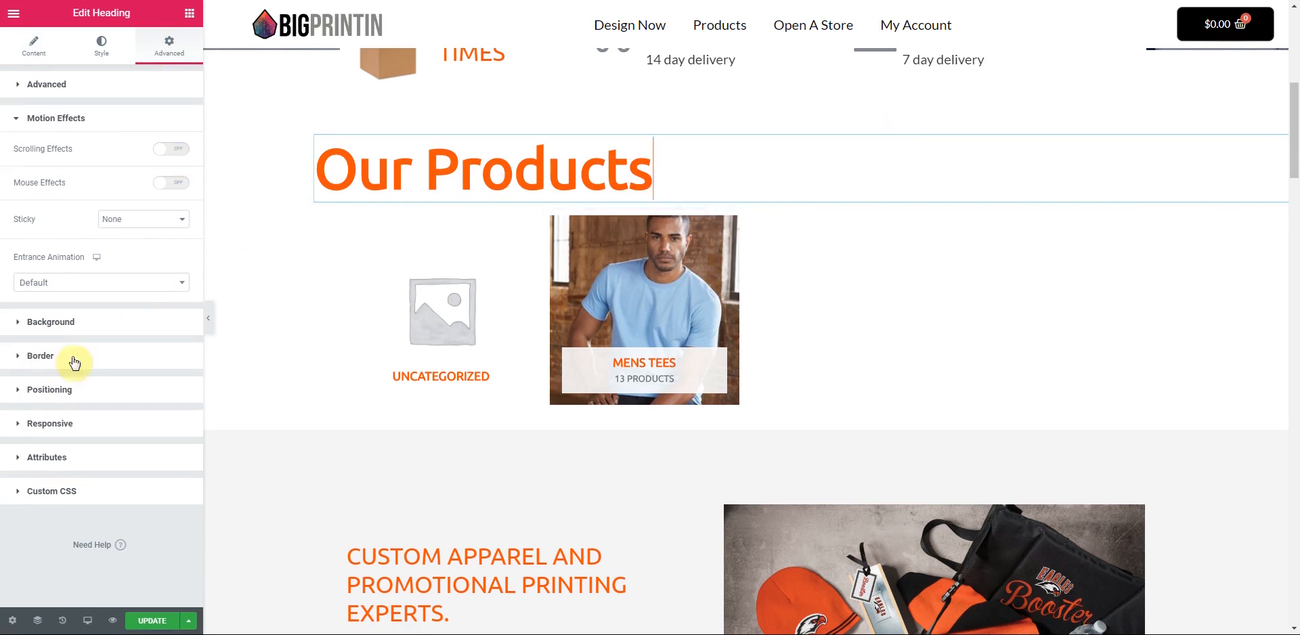
pyautogui.click(173, 152)
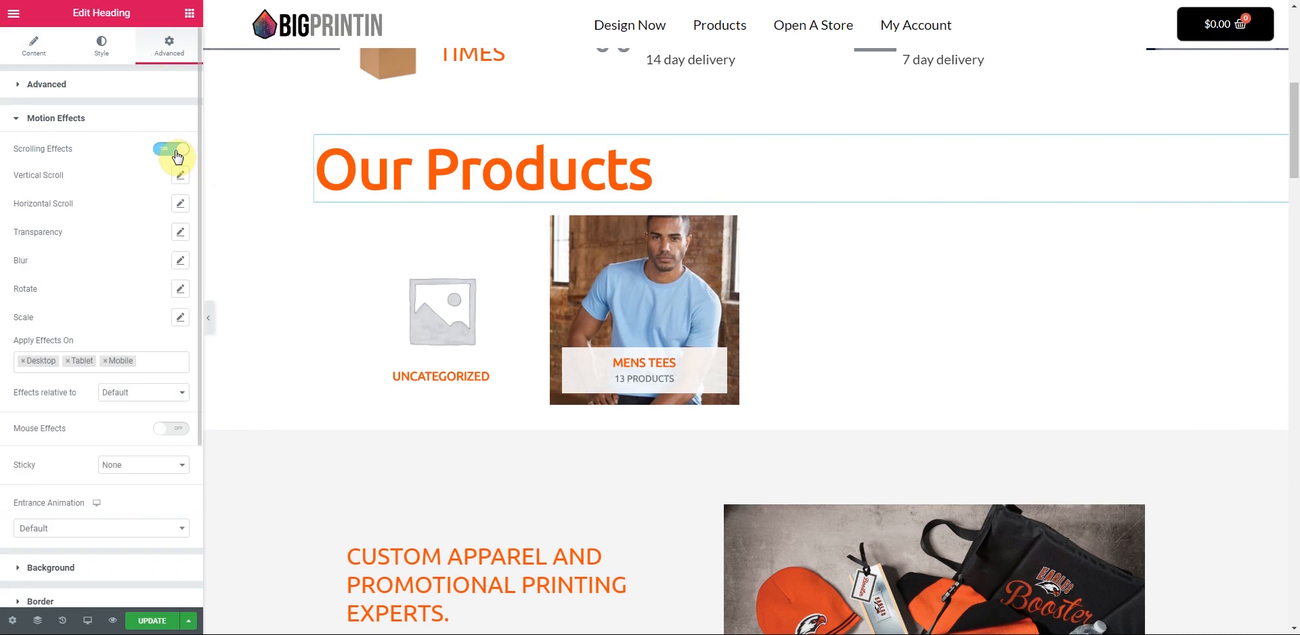
pyautogui.click(173, 154)
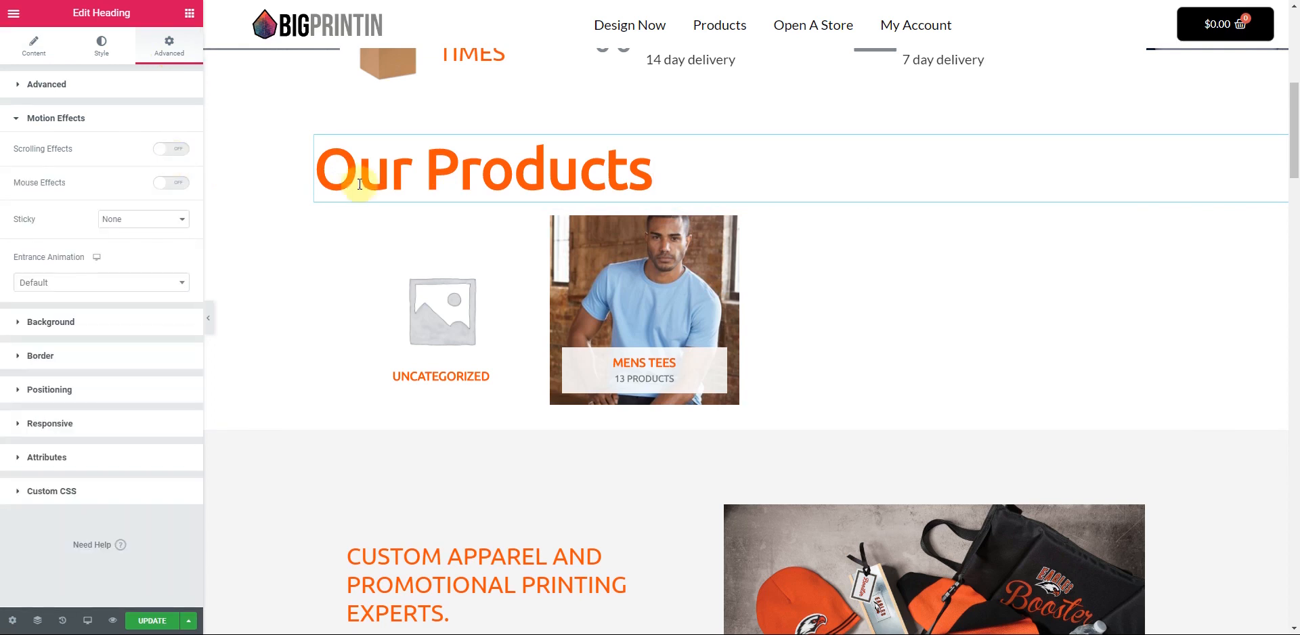
pyautogui.click(316, 142)
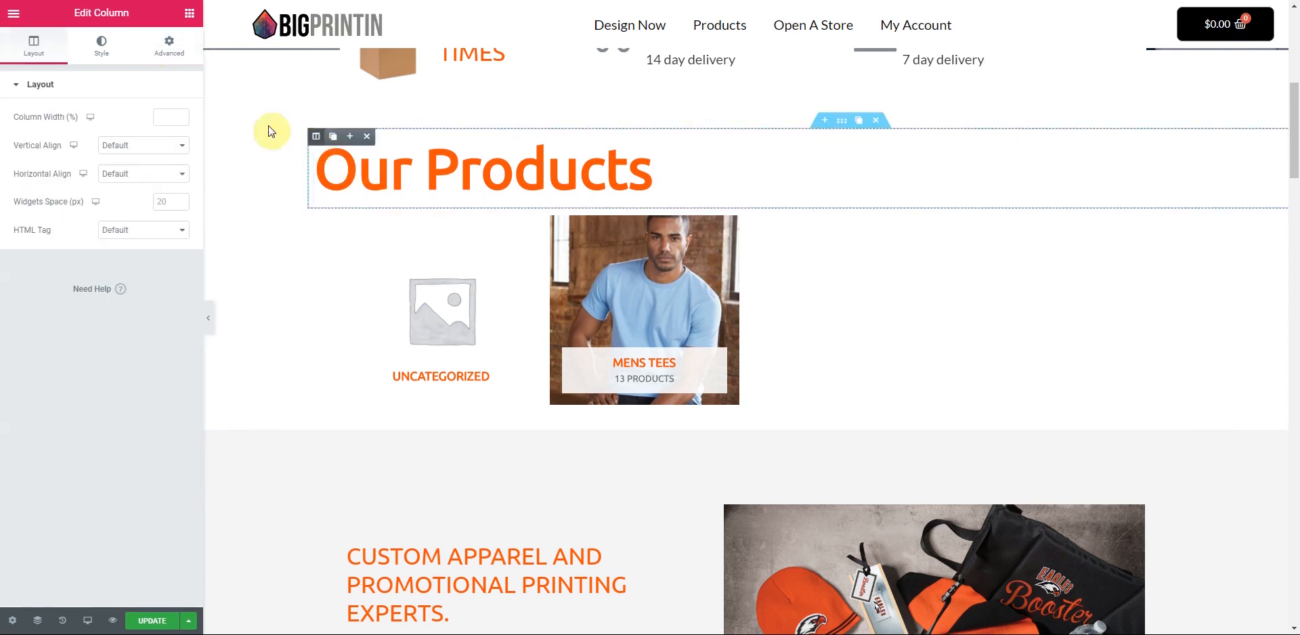
pyautogui.click(171, 45)
pyautogui.click(66, 339)
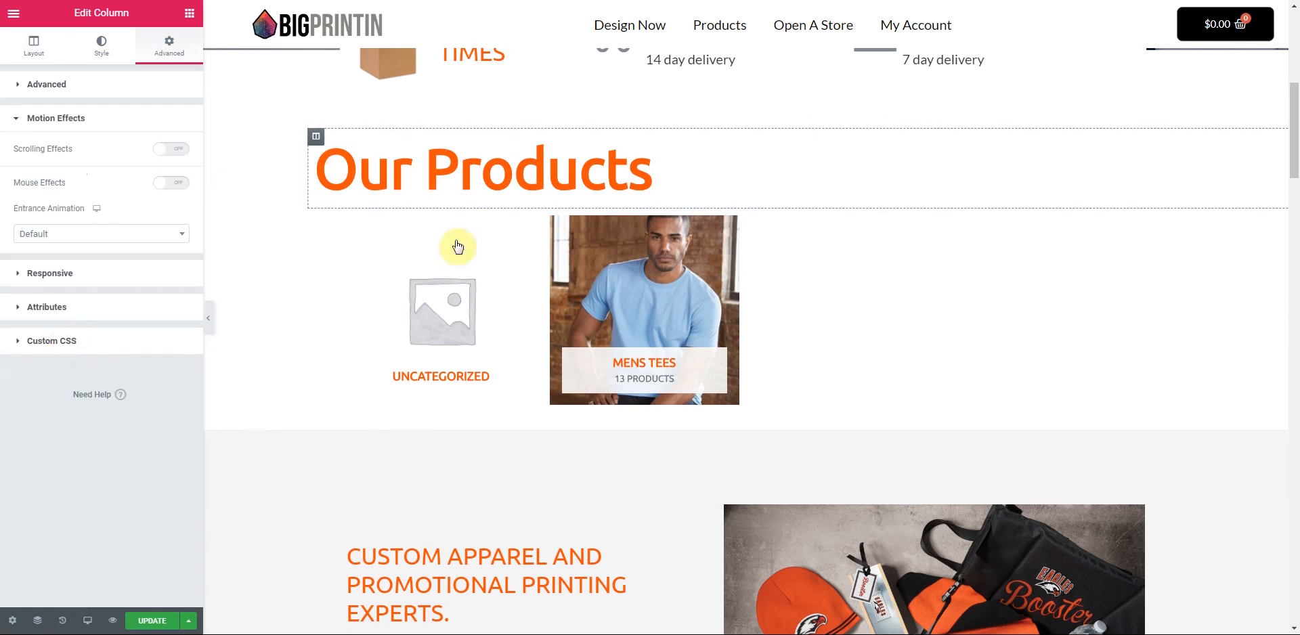
pyautogui.click(608, 178)
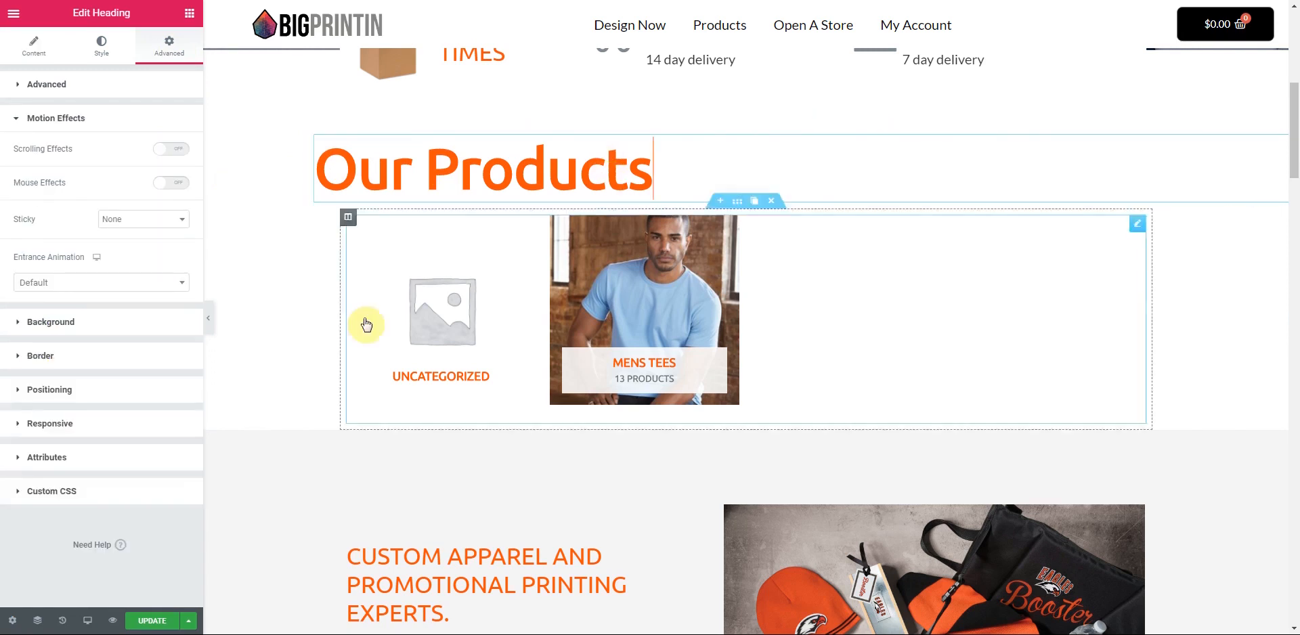
# - Turn off the Our Products section's scrolling effects and set its content width to Boxed
pyautogui.scroll(4, 371, 344)
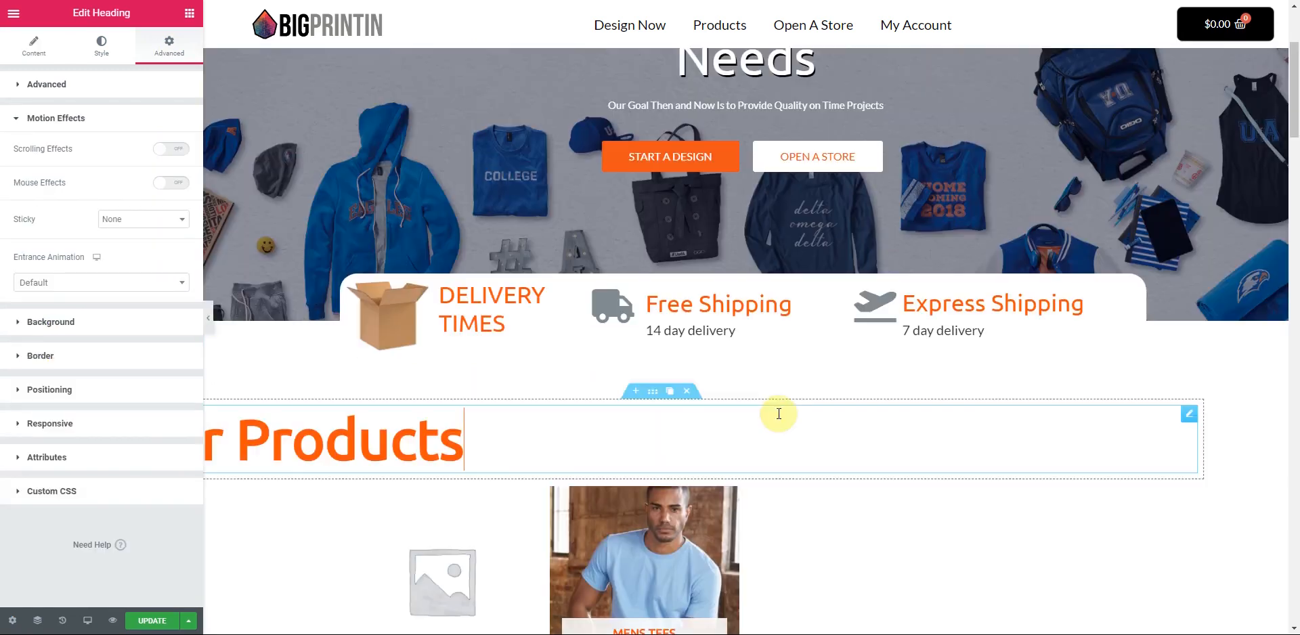
pyautogui.click(651, 395)
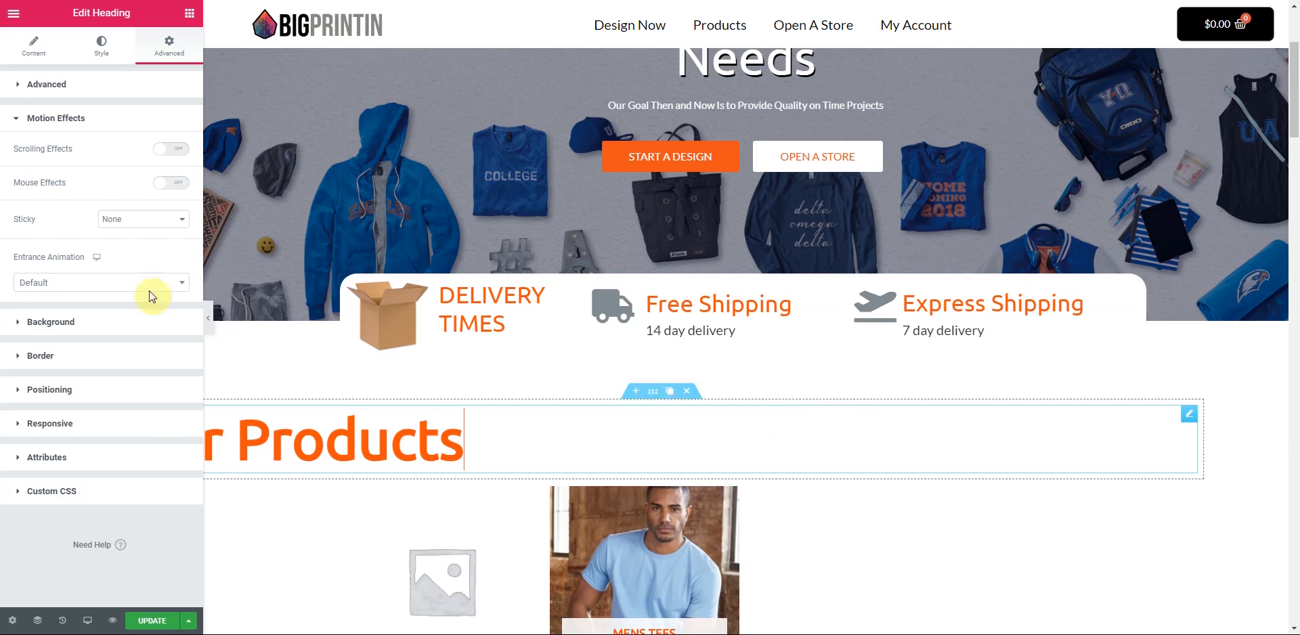
pyautogui.click(169, 47)
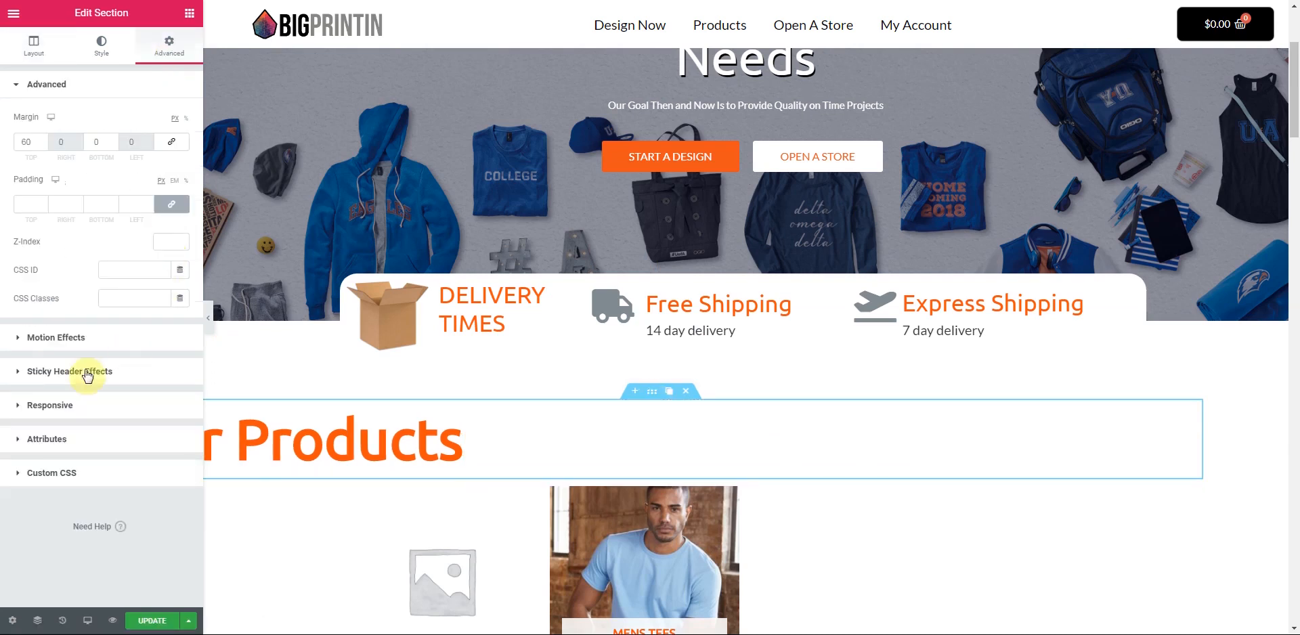
pyautogui.click(65, 338)
pyautogui.click(180, 150)
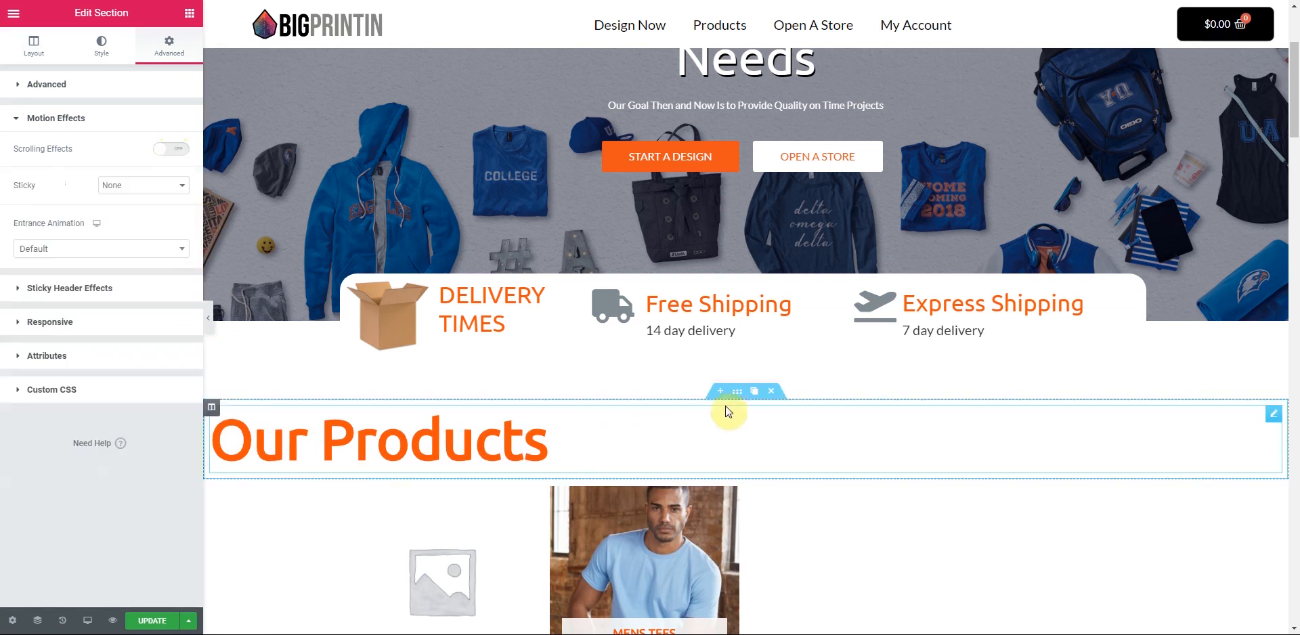
pyautogui.click(33, 46)
pyautogui.click(173, 171)
pyautogui.click(163, 182)
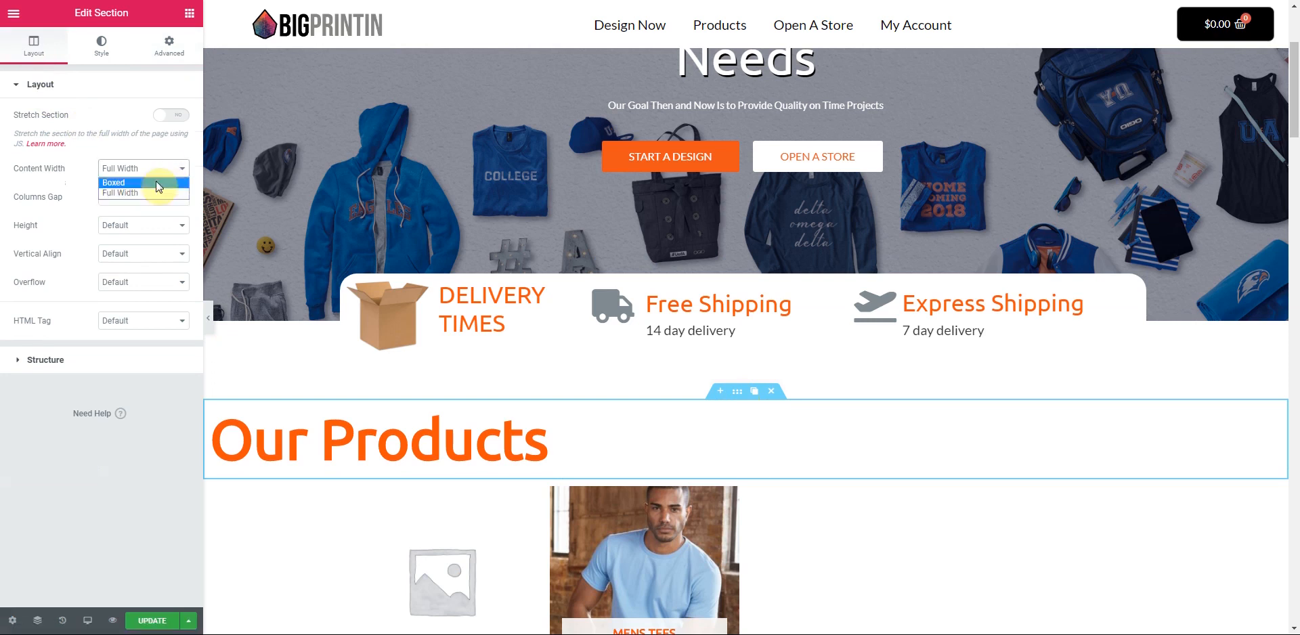
# - Save the page changes with Update
pyautogui.scroll(-1, 843, 522)
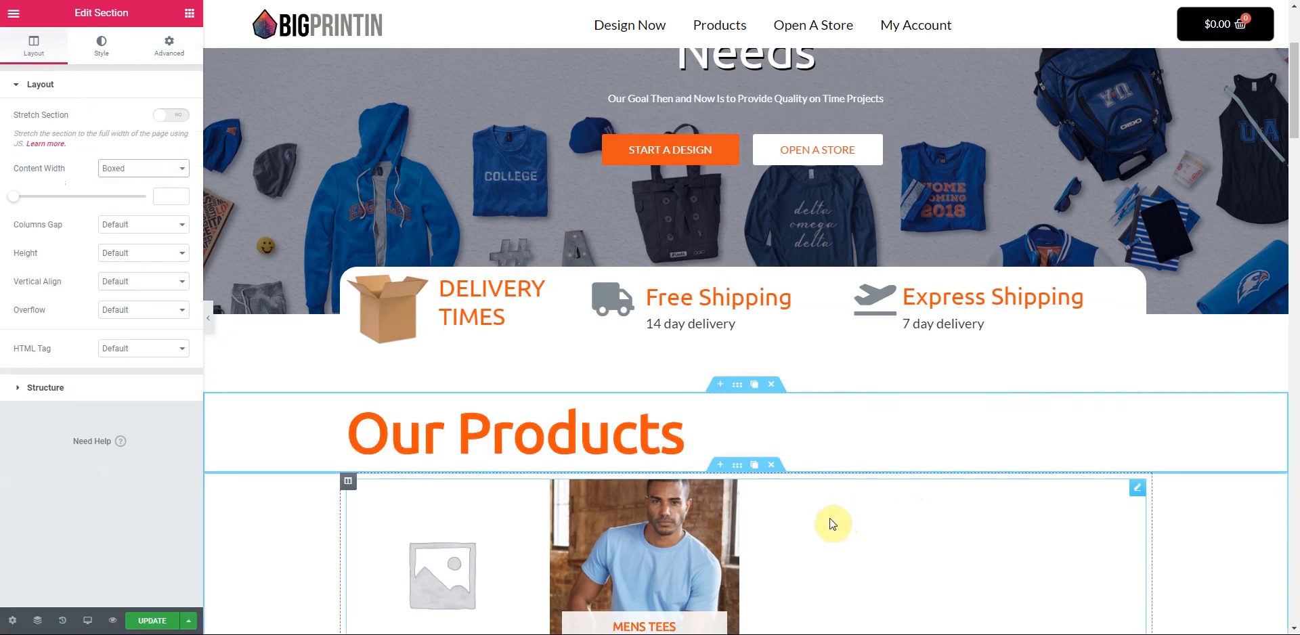
pyautogui.scroll(-10, 832, 524)
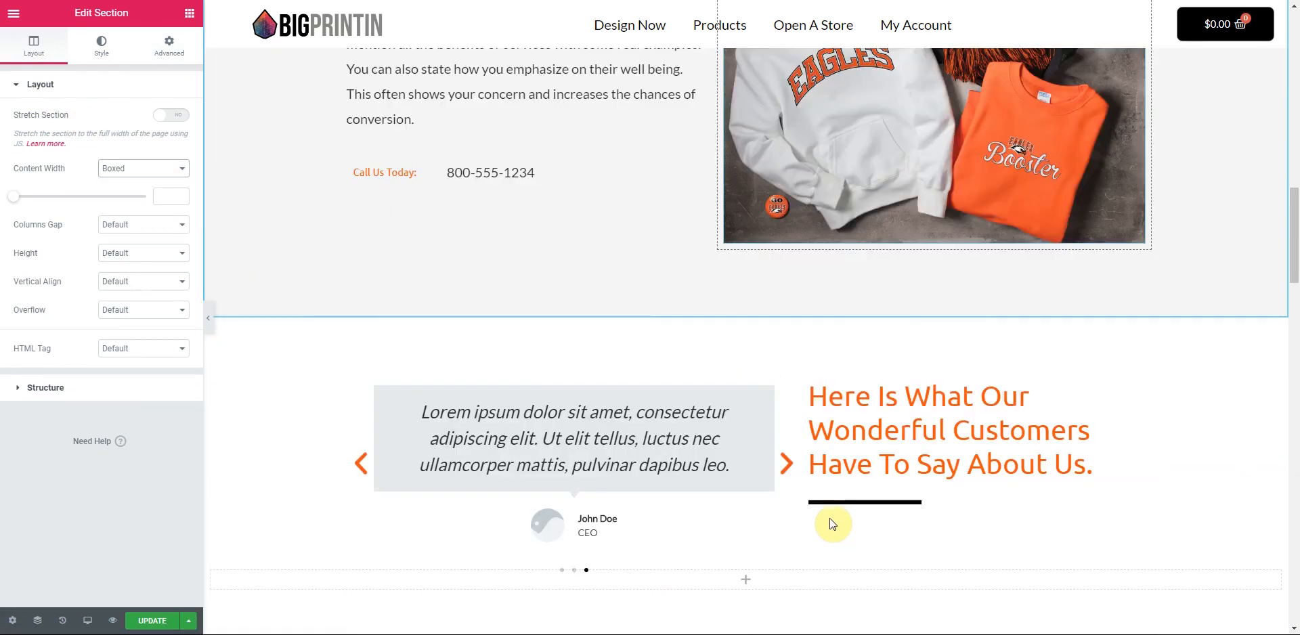
pyautogui.scroll(-4, 744, 528)
pyautogui.click(174, 622)
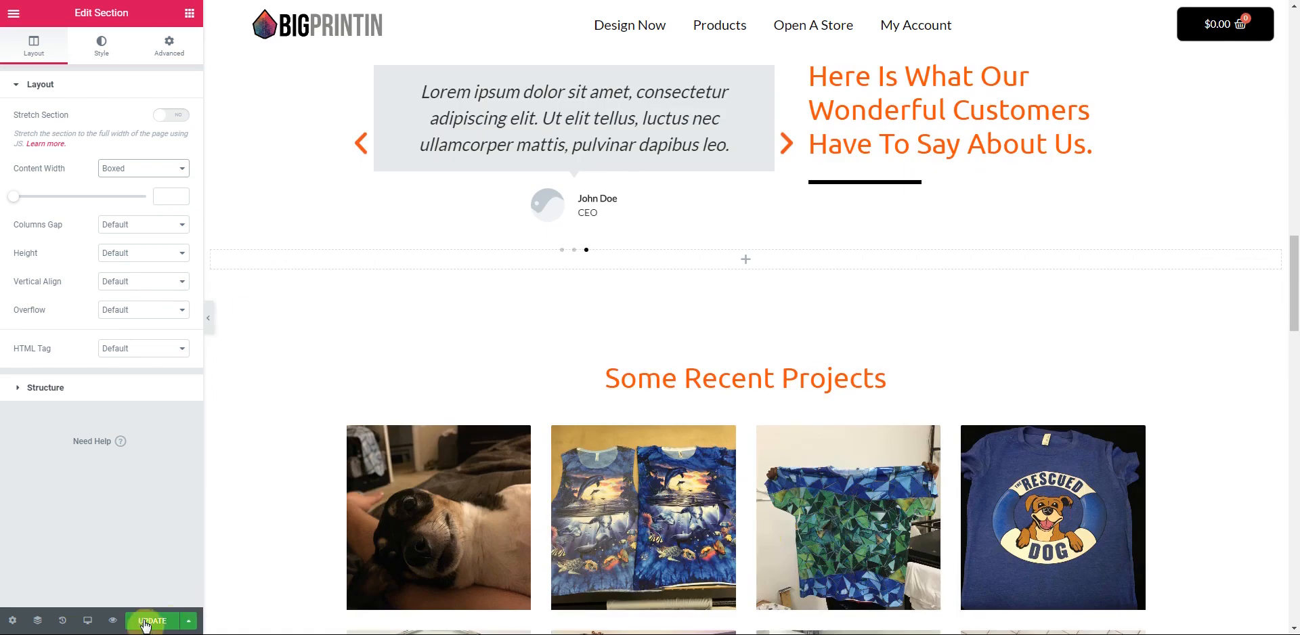
# - Give the Some Recent Projects section a light grey #F4F4F4 background colour
pyautogui.scroll(-1, 758, 424)
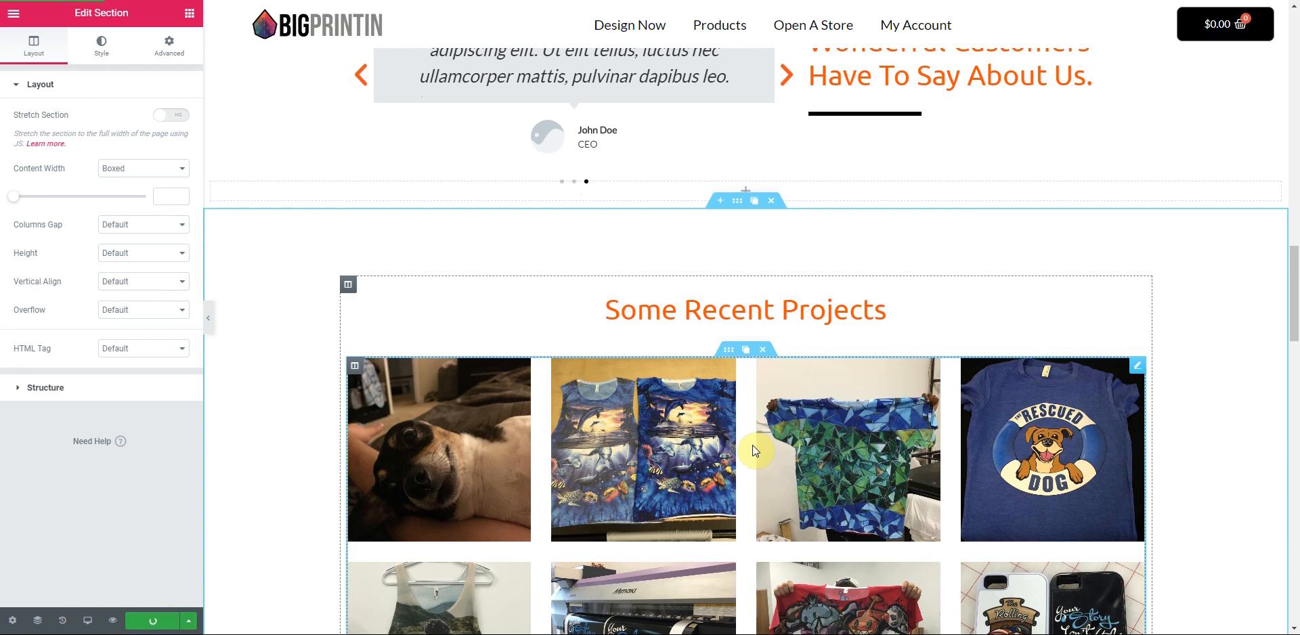
pyautogui.scroll(1, 738, 278)
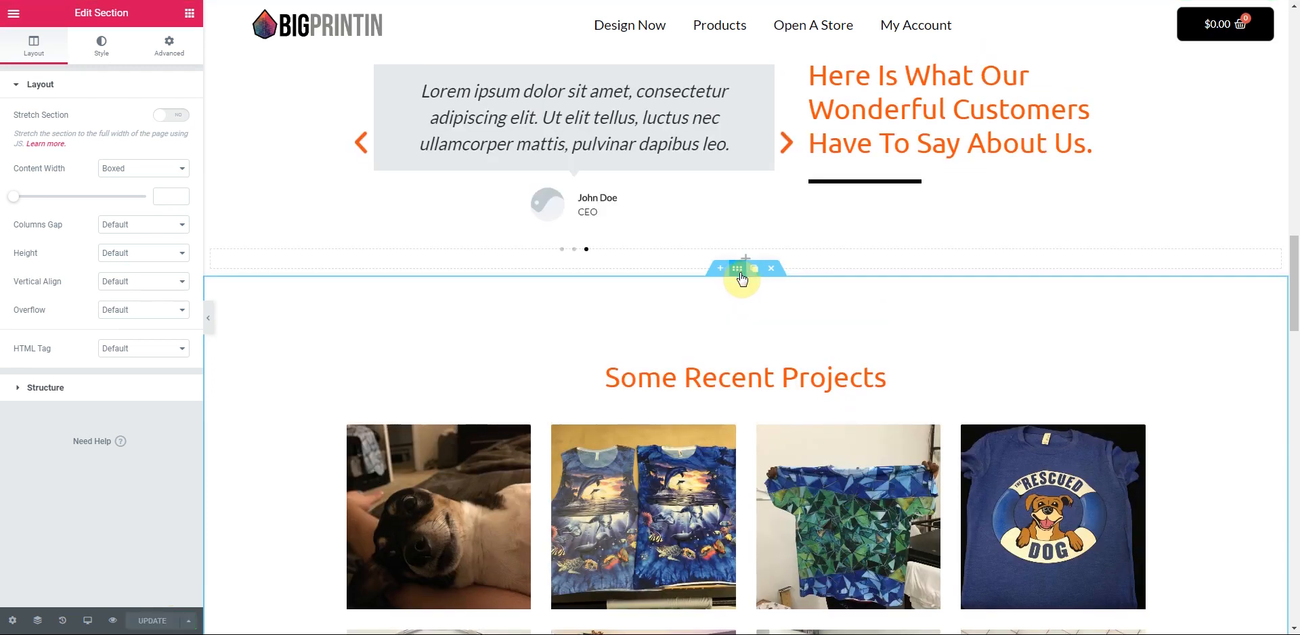
pyautogui.click(106, 45)
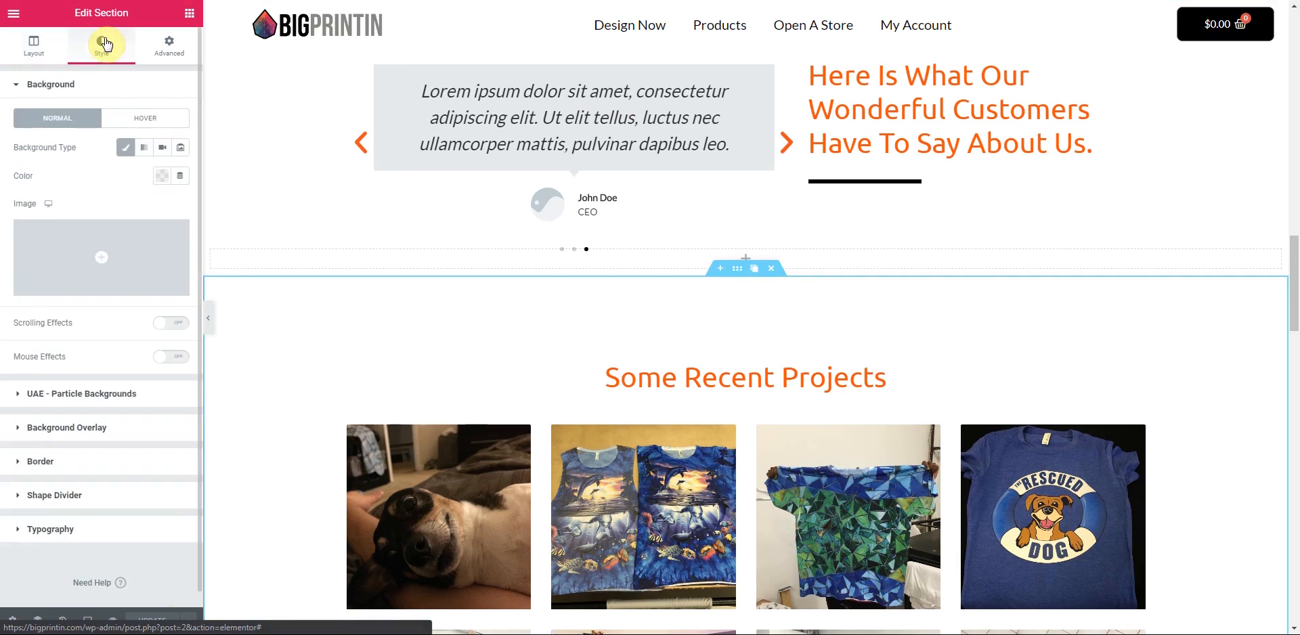
pyautogui.click(164, 177)
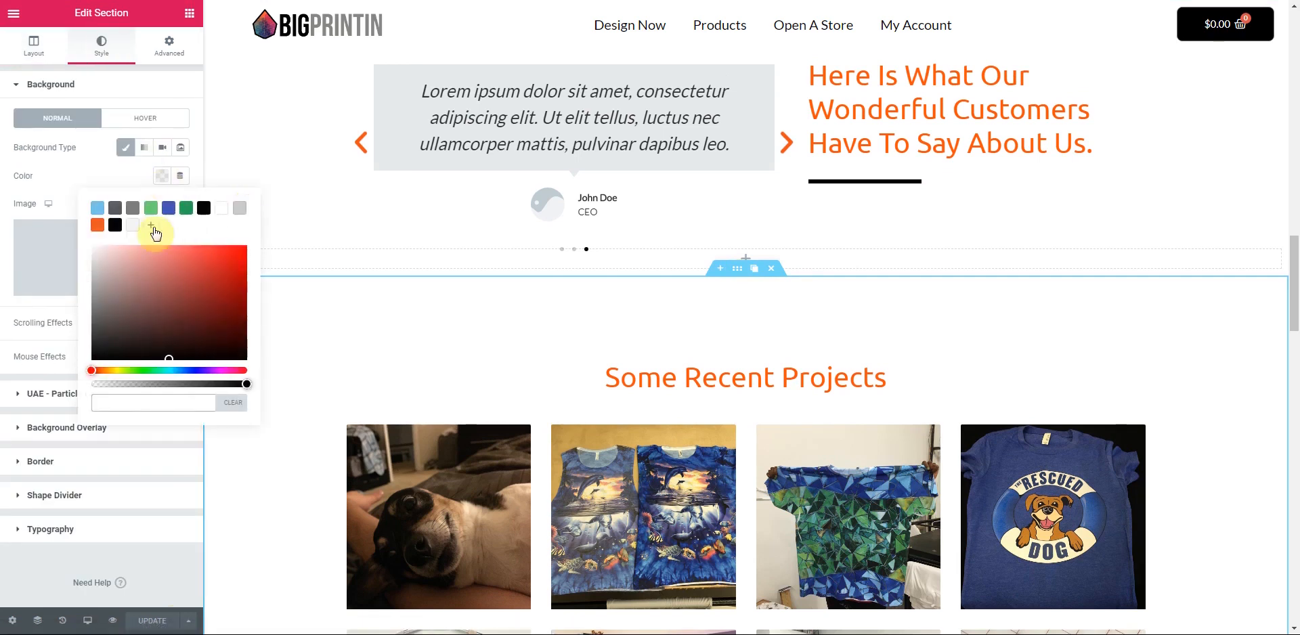
pyautogui.click(133, 224)
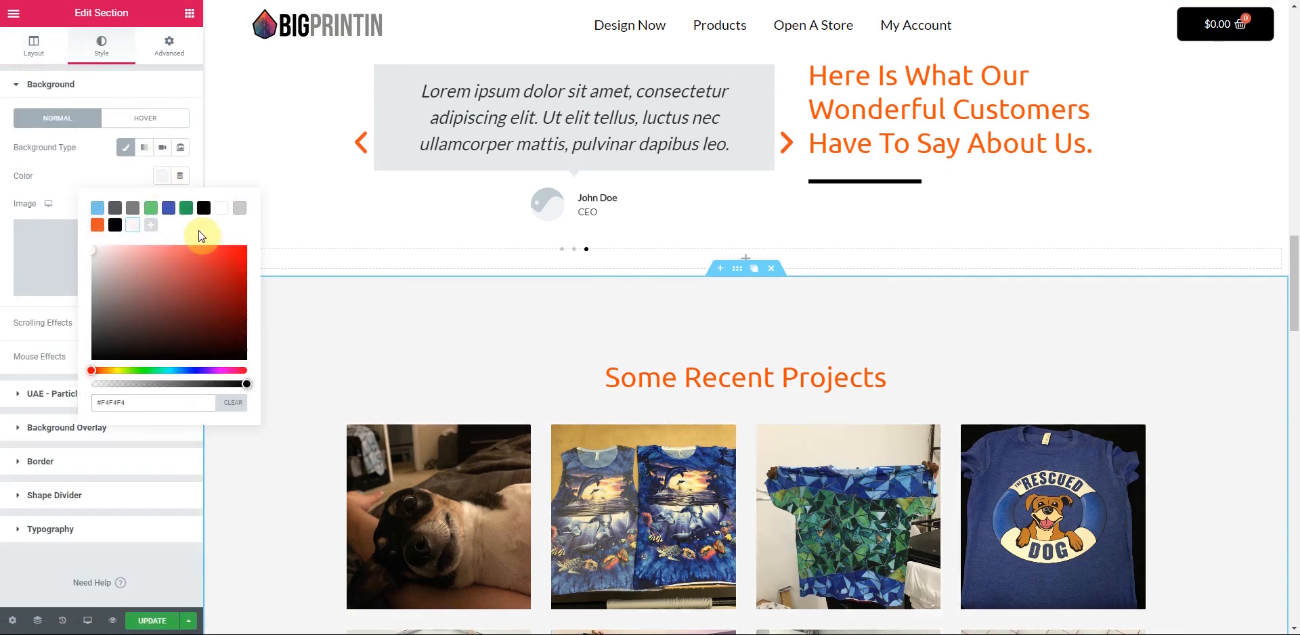
pyautogui.scroll(-1, 596, 362)
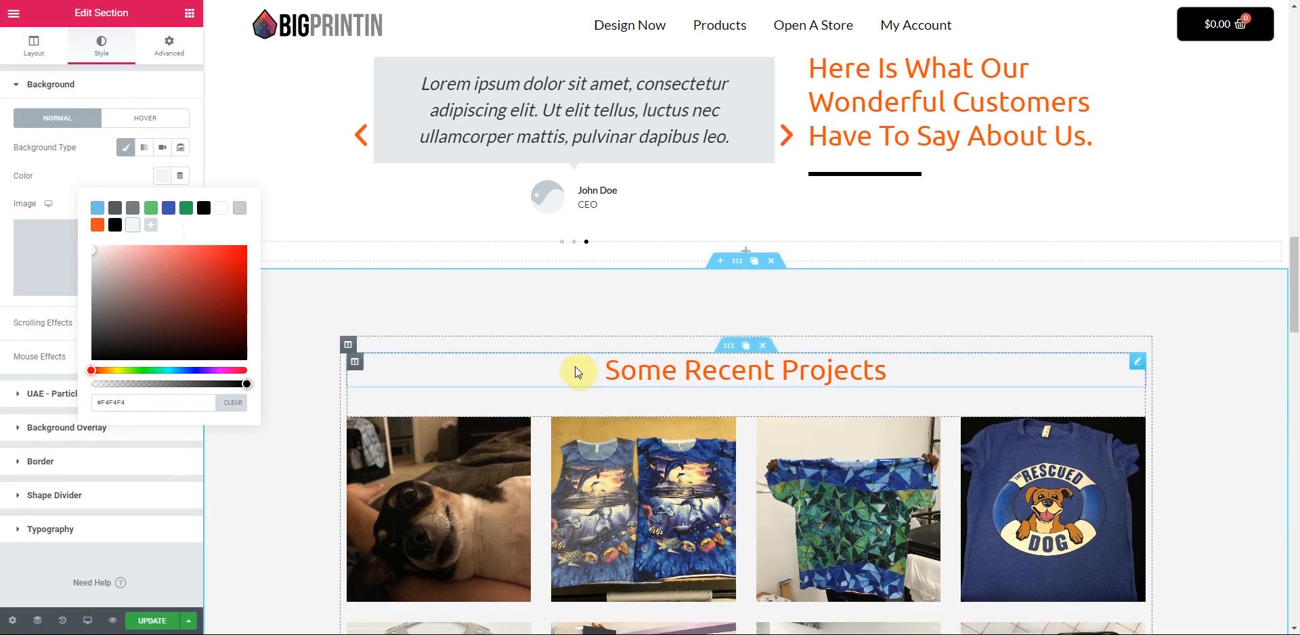
pyautogui.scroll(-6, 578, 371)
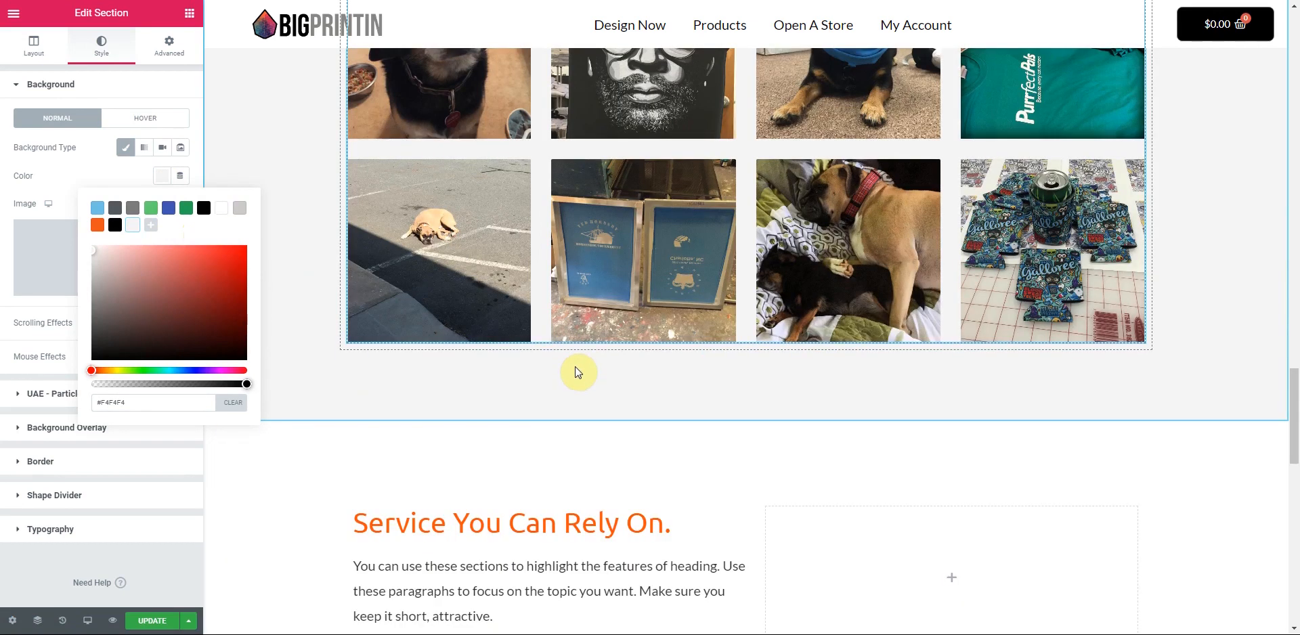
pyautogui.scroll(7, 734, 342)
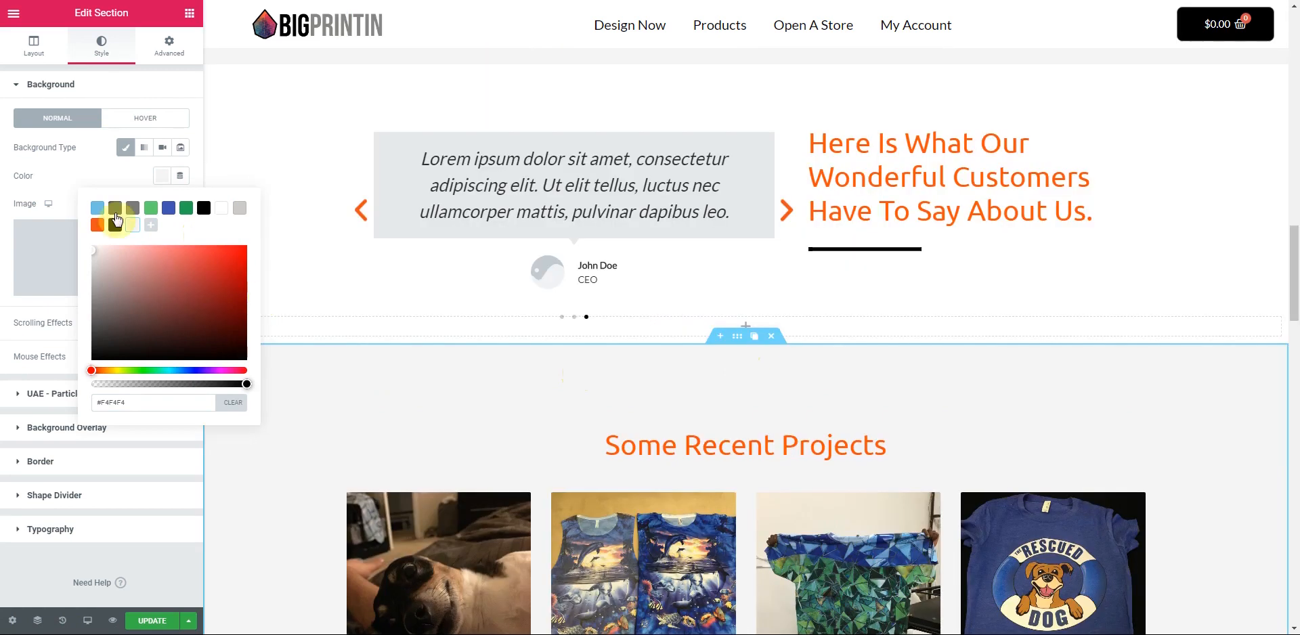
pyautogui.click(167, 54)
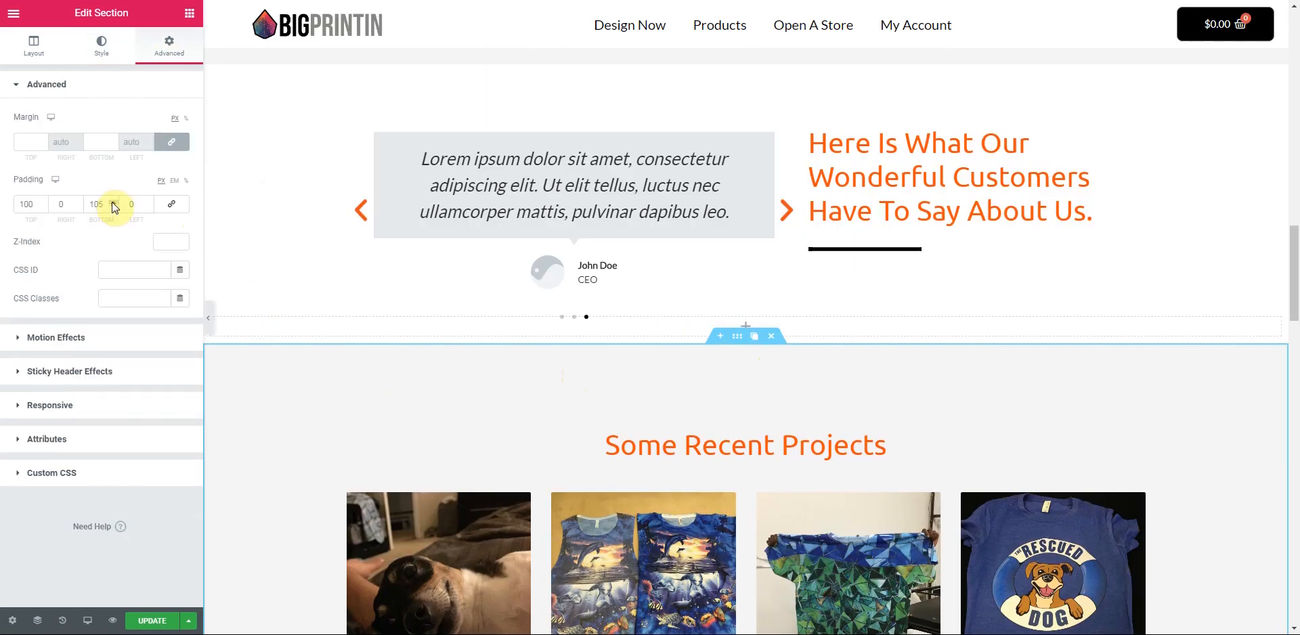
# - Increase the Some Recent Projects section's bottom padding to 150
pyautogui.click(112, 202)
pyautogui.click(113, 202)
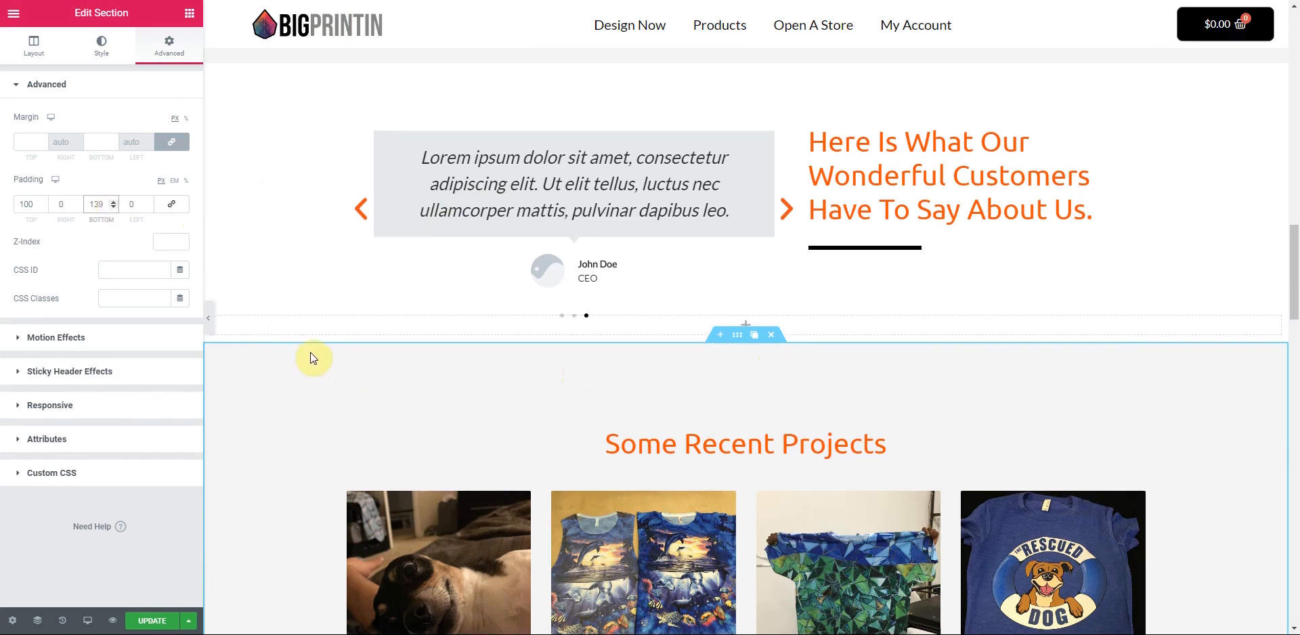
pyautogui.scroll(-10, 311, 353)
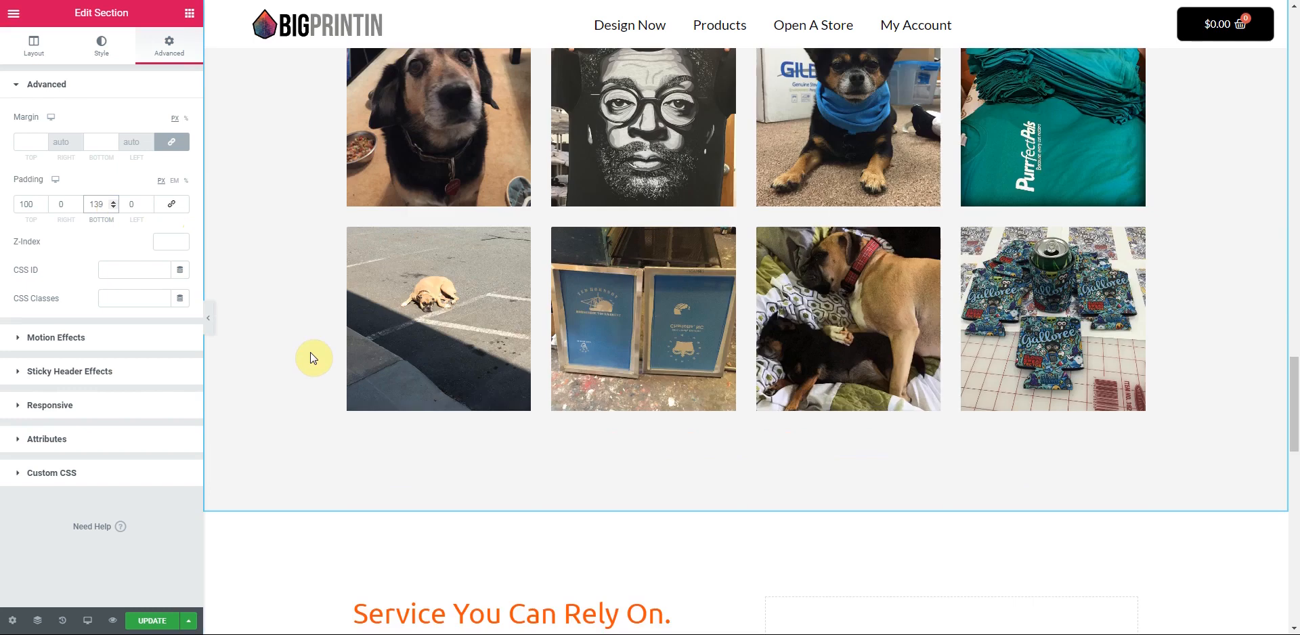
pyautogui.click(113, 202)
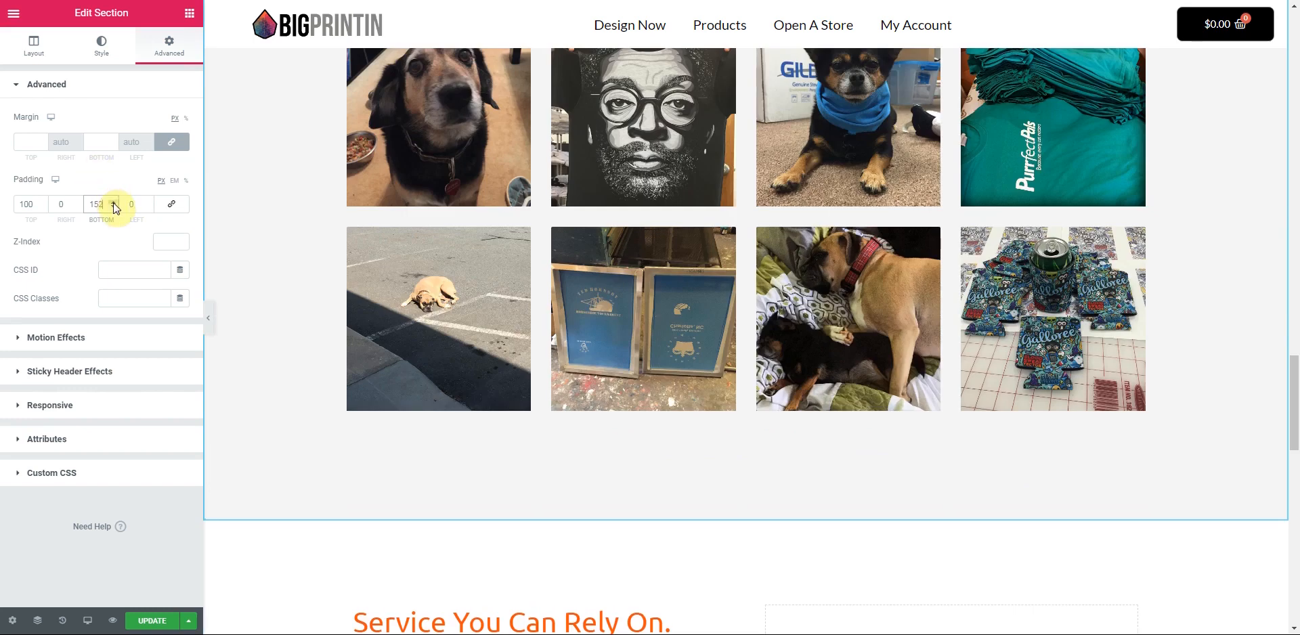
pyautogui.click(113, 207)
pyautogui.click(114, 207)
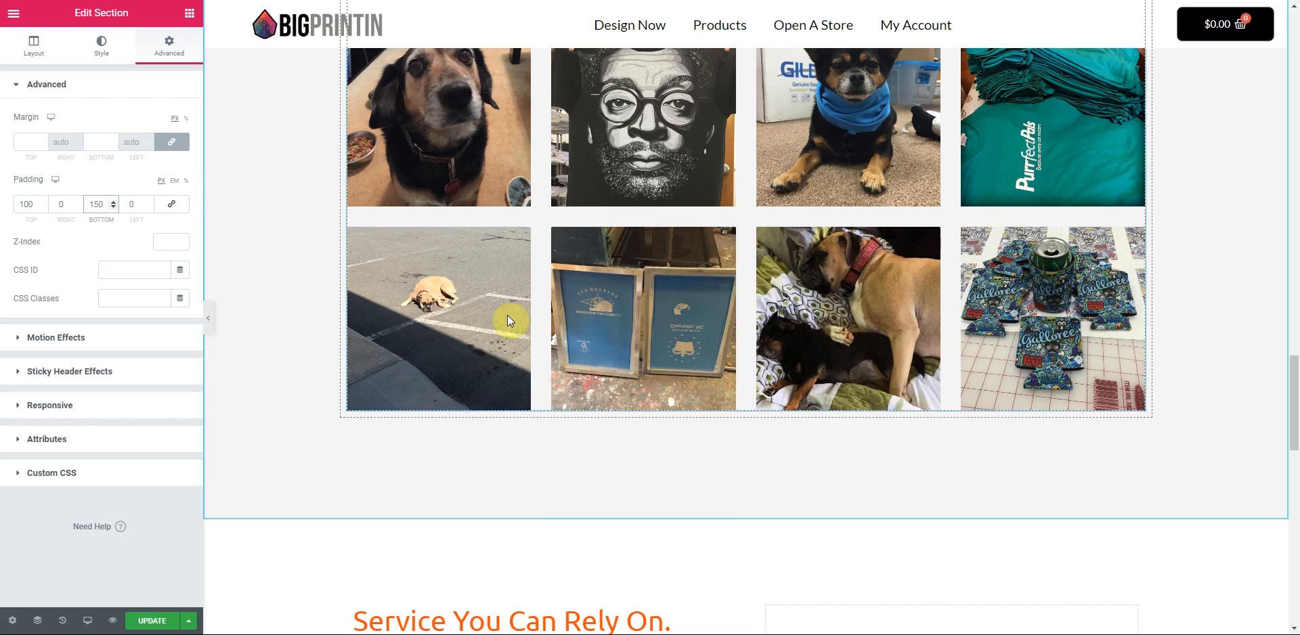
pyautogui.scroll(2, 514, 339)
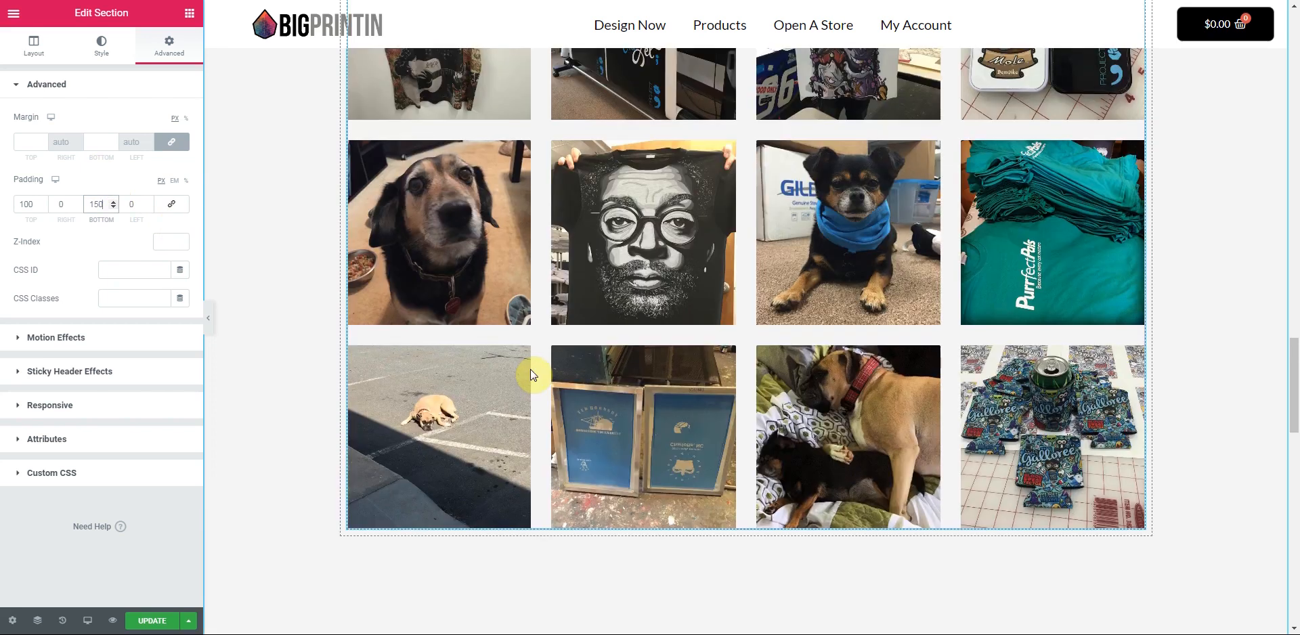
pyautogui.scroll(-5, 516, 362)
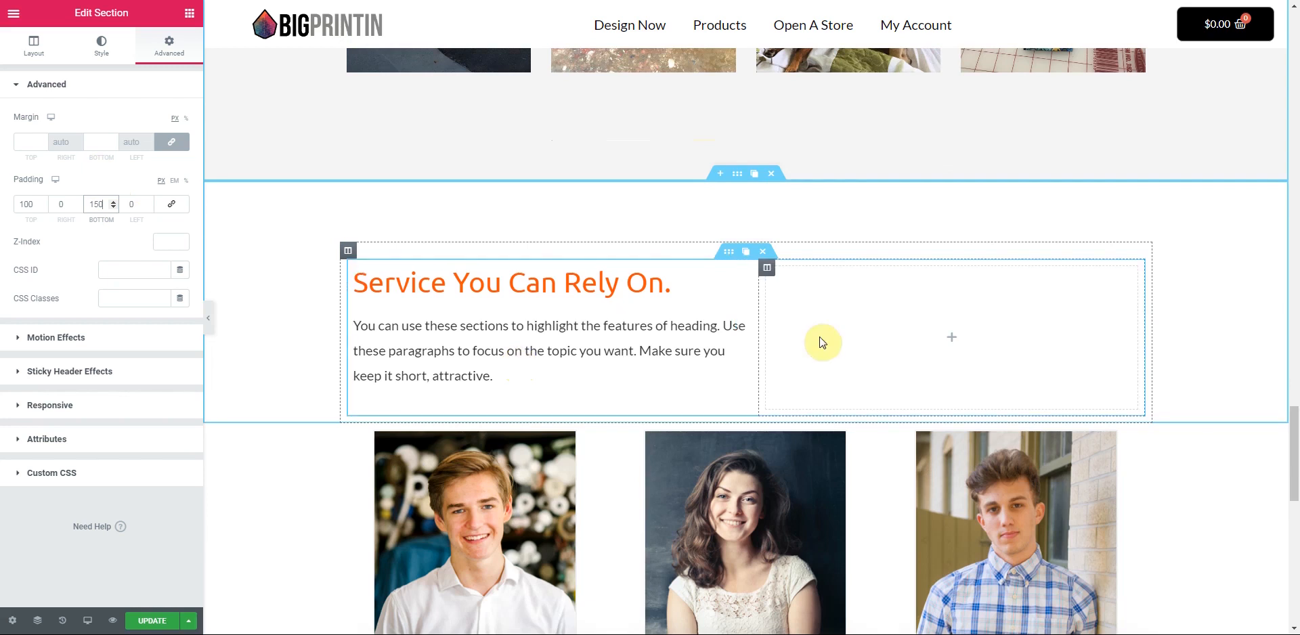
# - Move the Service You Can Rely On. paragraph into the right column and vertically centre the heading column
pyautogui.moveTo(746, 329)
pyautogui.mouseDown()
pyautogui.moveTo(902, 327)
pyautogui.moveTo(936, 283)
pyautogui.moveTo(908, 291)
pyautogui.mouseUp()
pyautogui.click(355, 270)
pyautogui.click(143, 145)
pyautogui.click(127, 182)
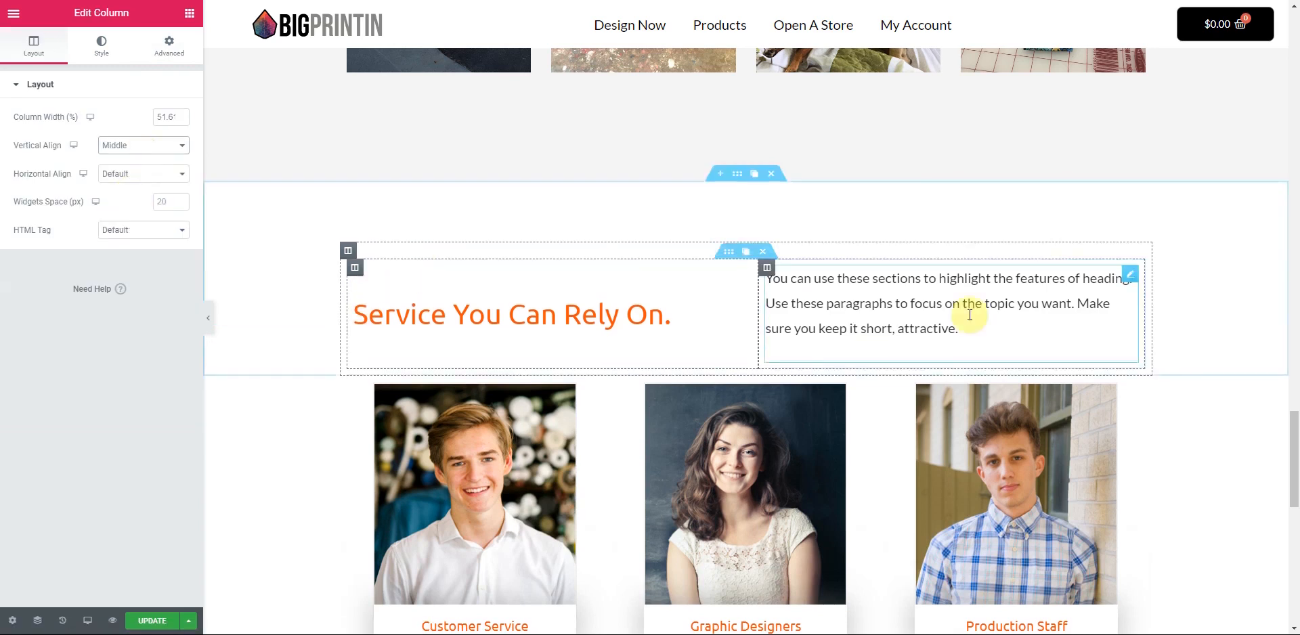
# - Save the page with Update and look over the result
pyautogui.click(156, 620)
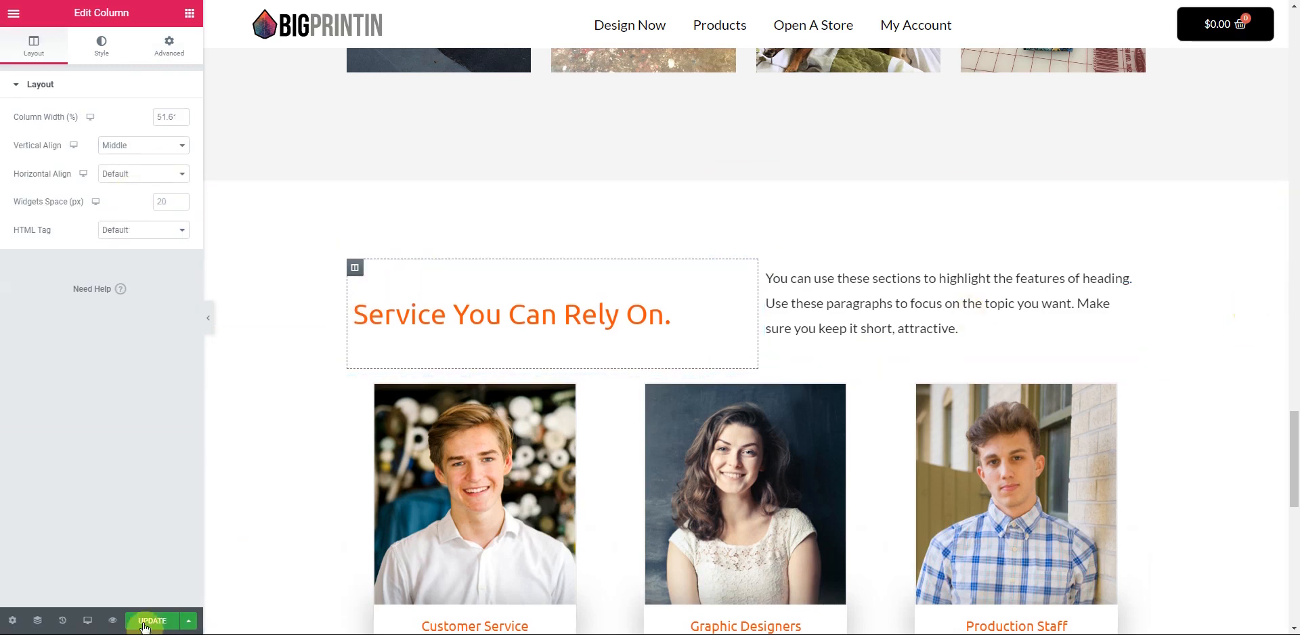
pyautogui.scroll(-1, 360, 522)
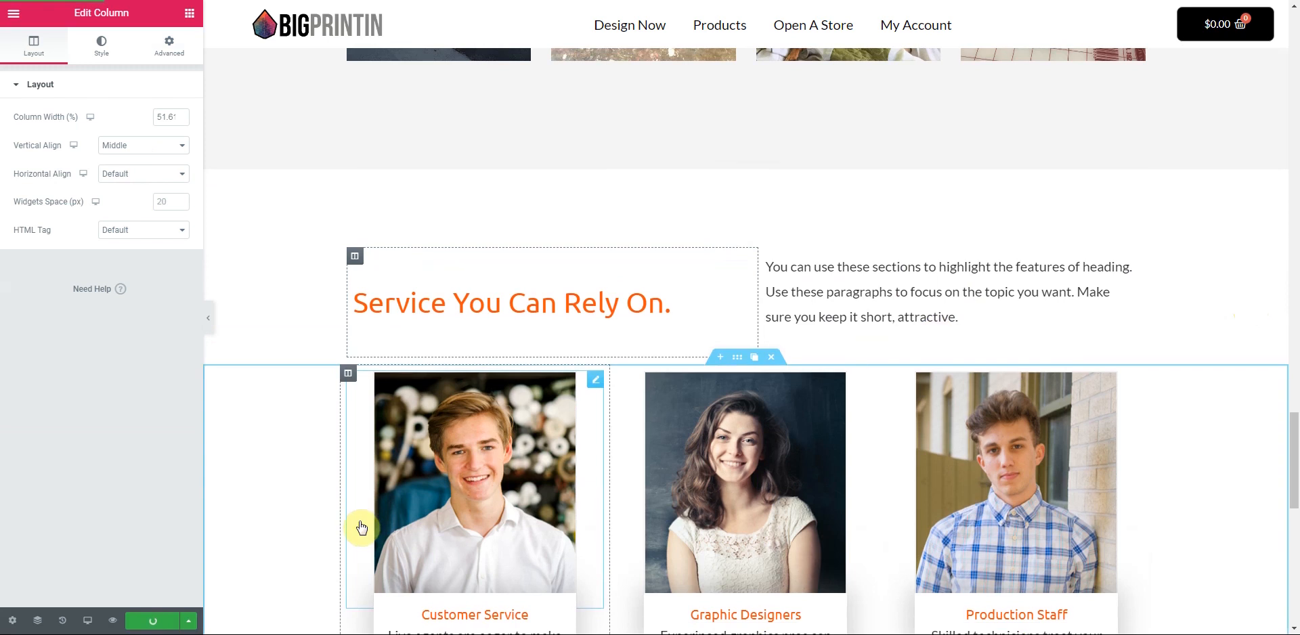
pyautogui.scroll(-10, 360, 526)
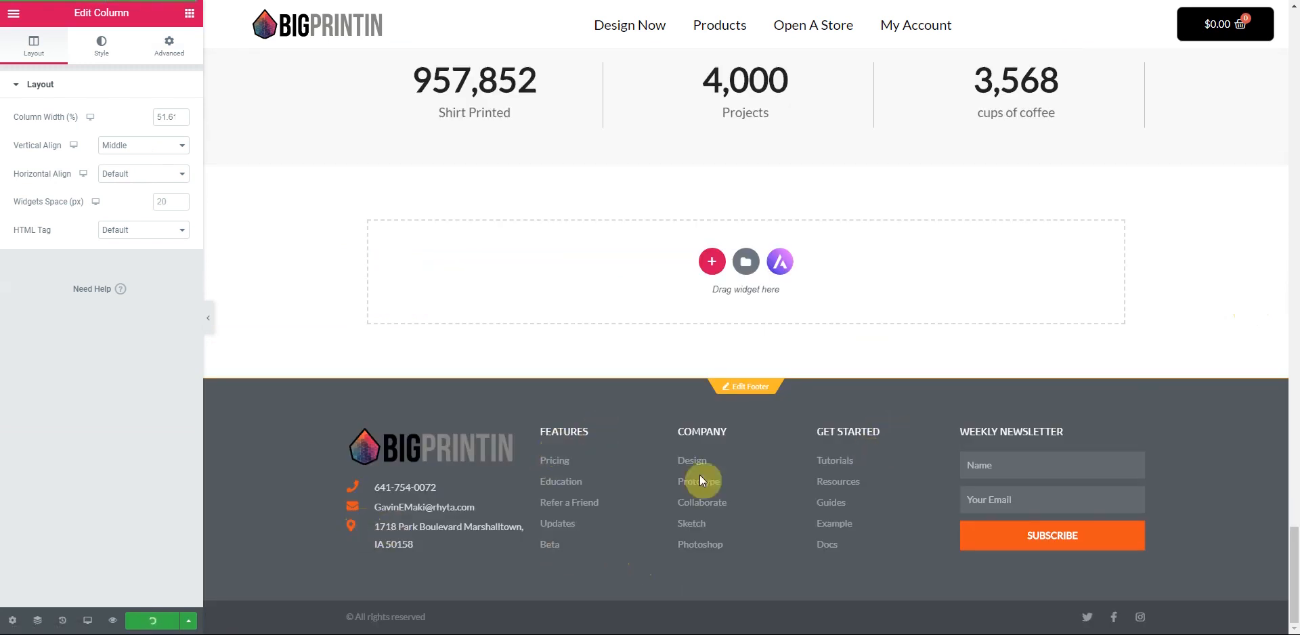
pyautogui.scroll(6, 704, 440)
pyautogui.scroll(10, 470, 501)
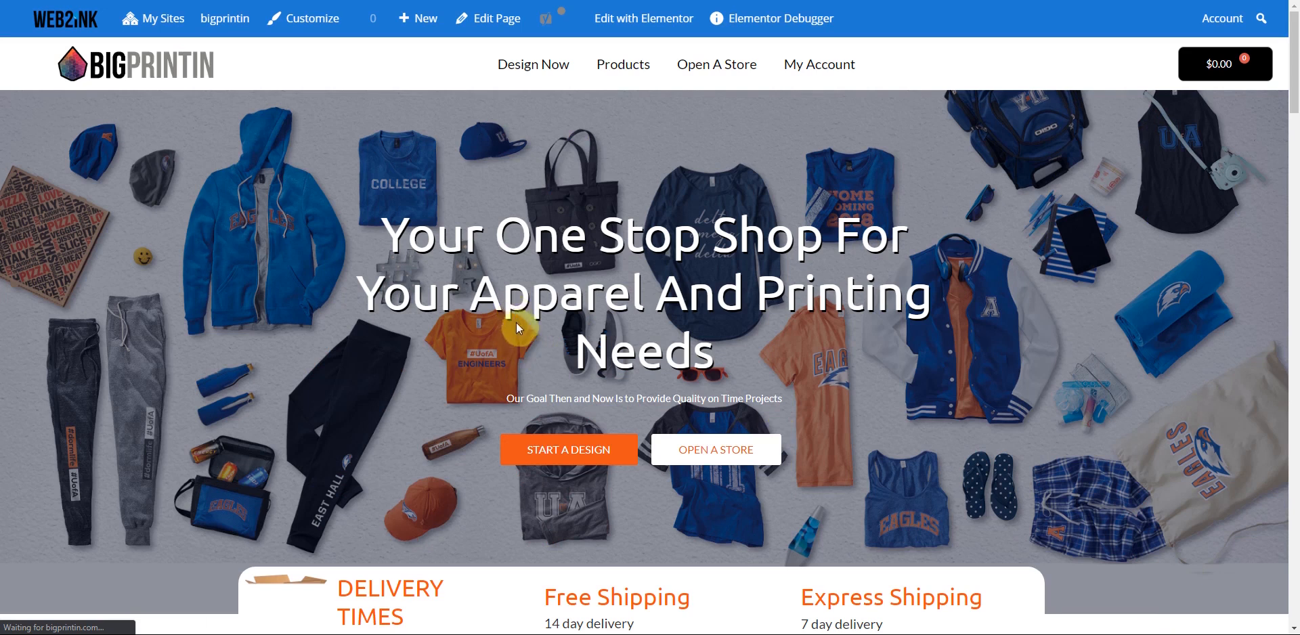
# - Scroll the live BigPrintin home page down to the Our Products section
pyautogui.scroll(-1, 269, 346)
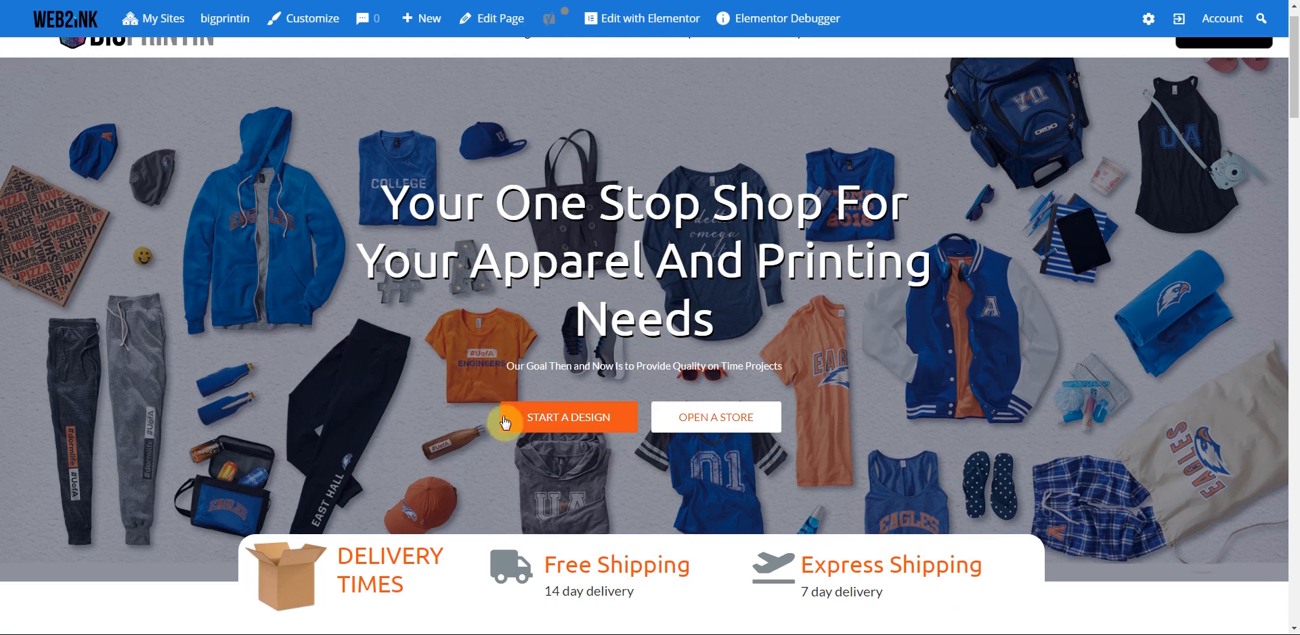
pyautogui.scroll(-5, 212, 49)
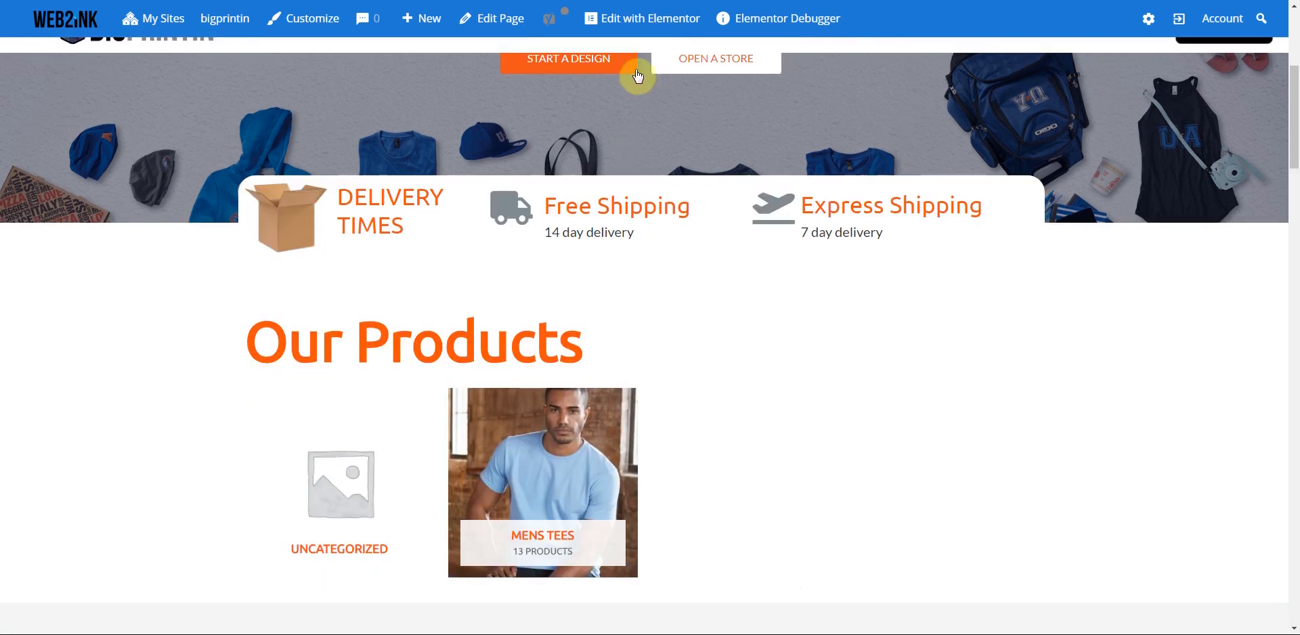
pyautogui.moveTo(644, 22)
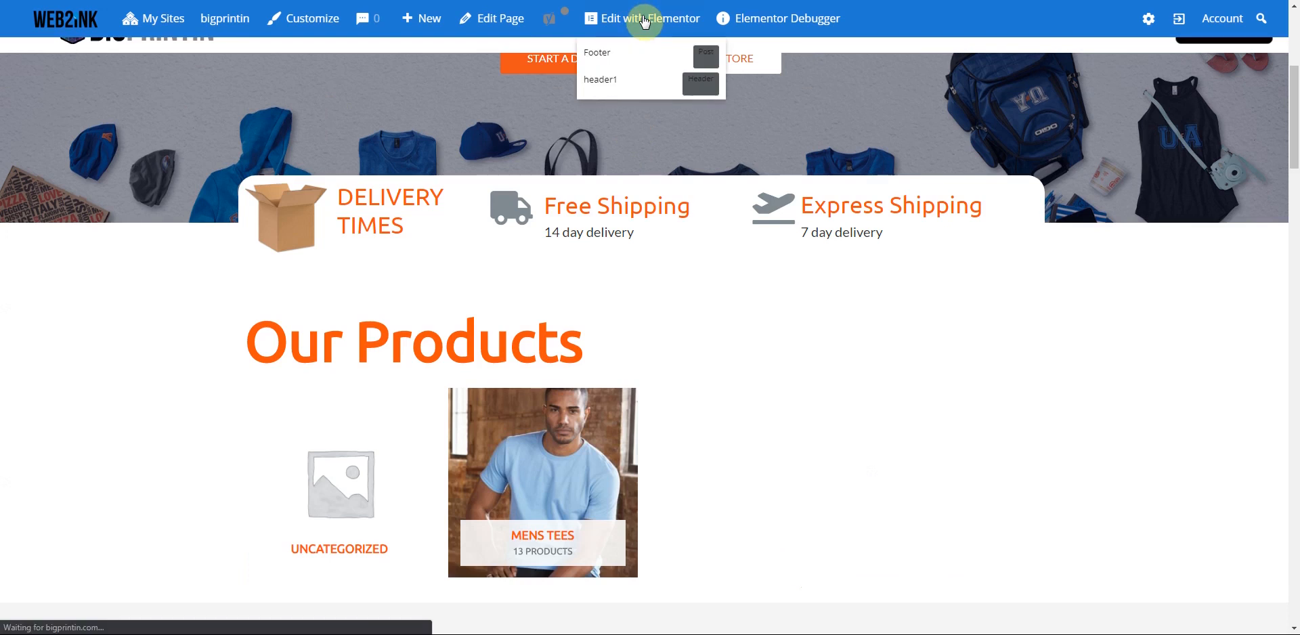
# - Back in Elementor, shrink the Our Products heading's font size to 65 and centre it
pyautogui.click(645, 22)
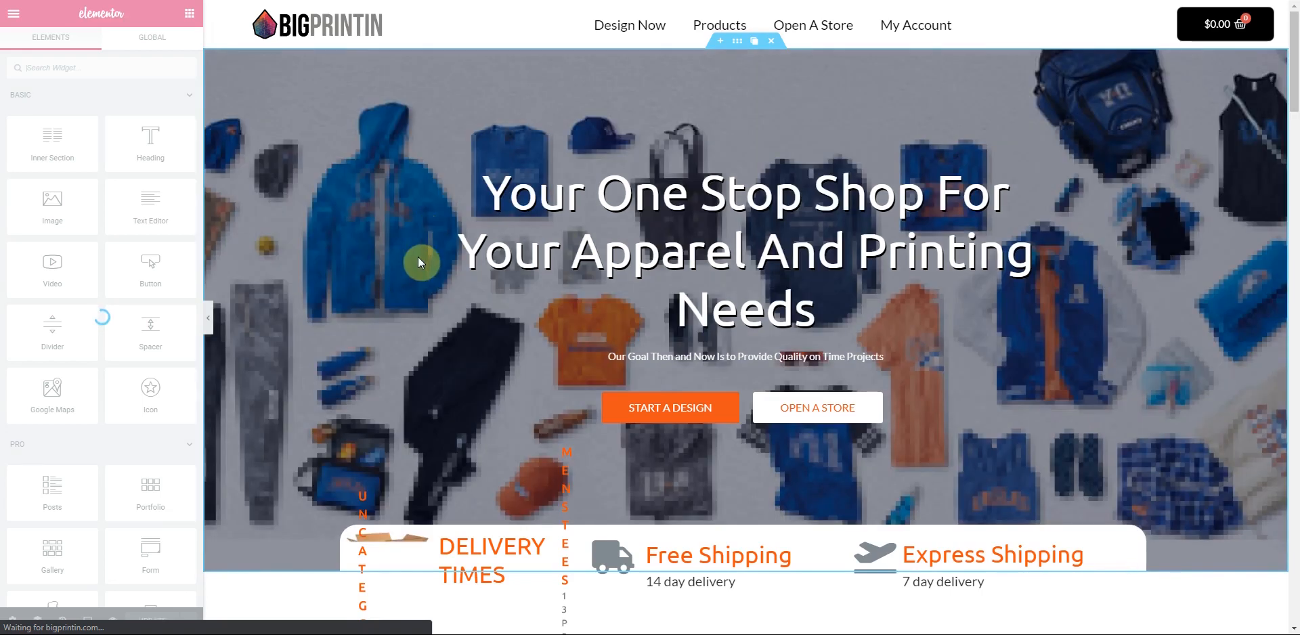
pyautogui.scroll(-8, 595, 224)
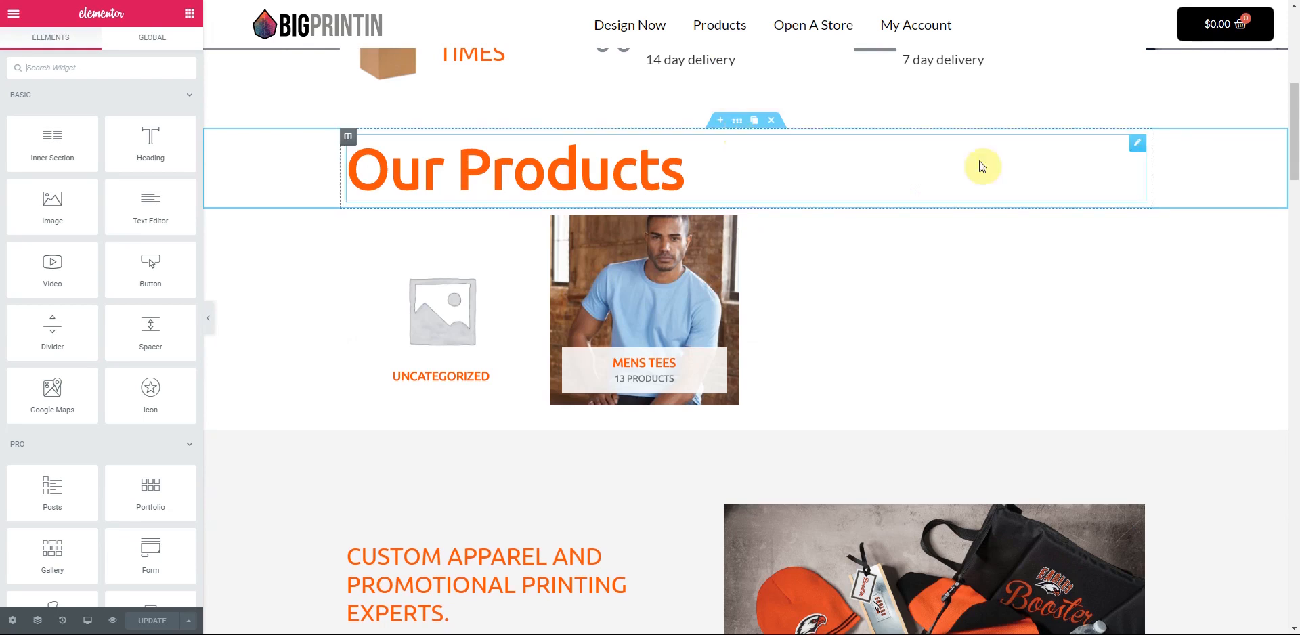
pyautogui.click(1138, 143)
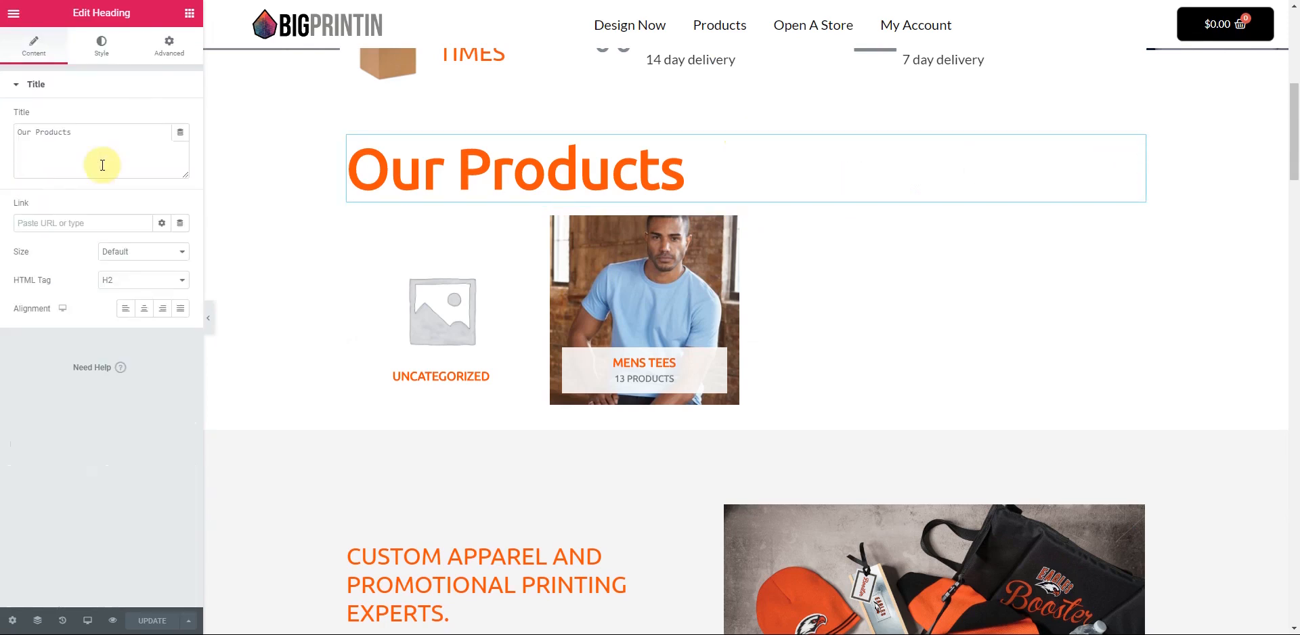
pyautogui.click(103, 46)
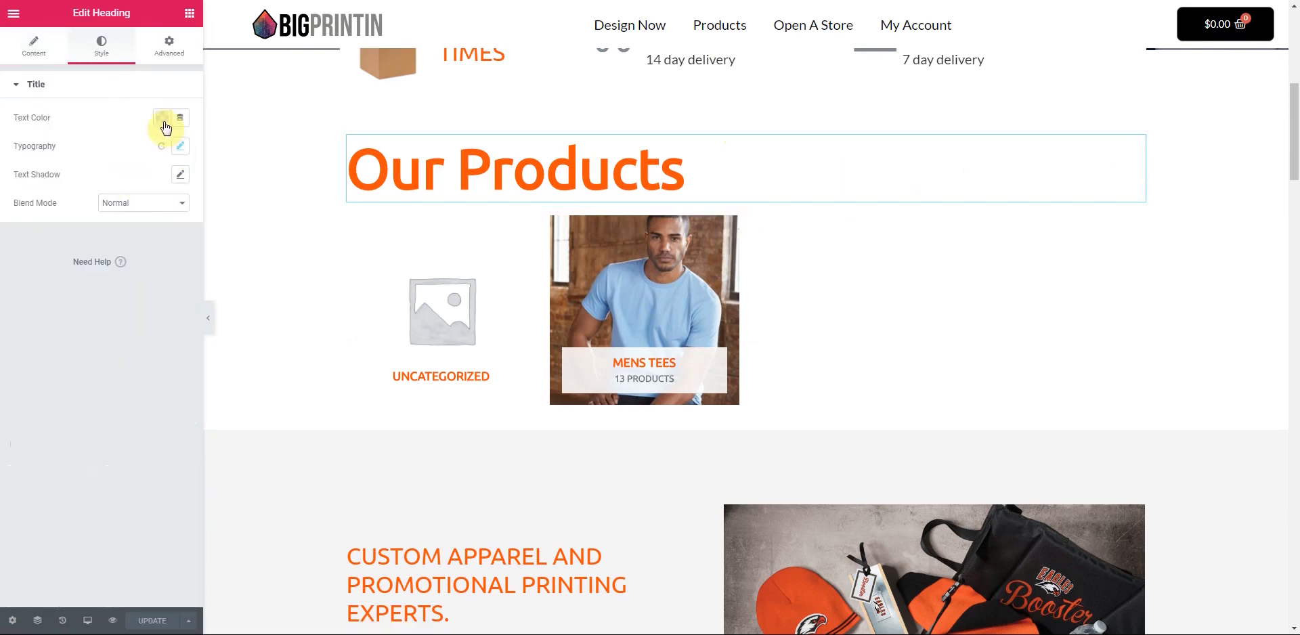
pyautogui.click(180, 145)
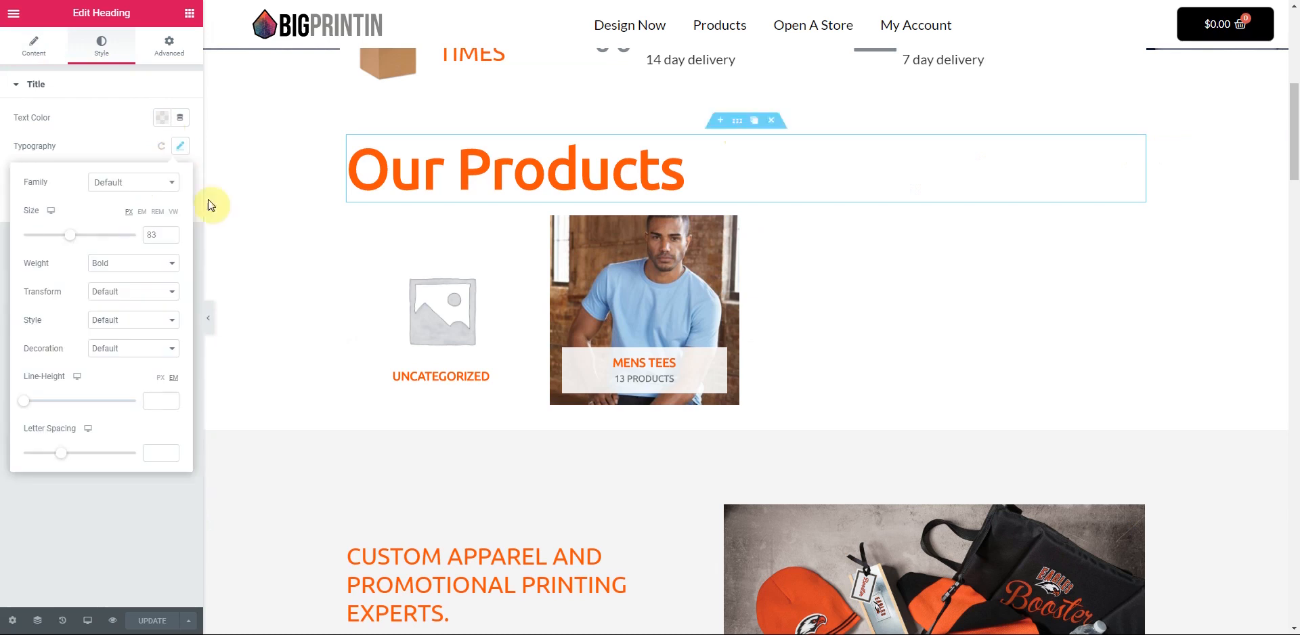
pyautogui.click(170, 238)
pyautogui.click(170, 238)
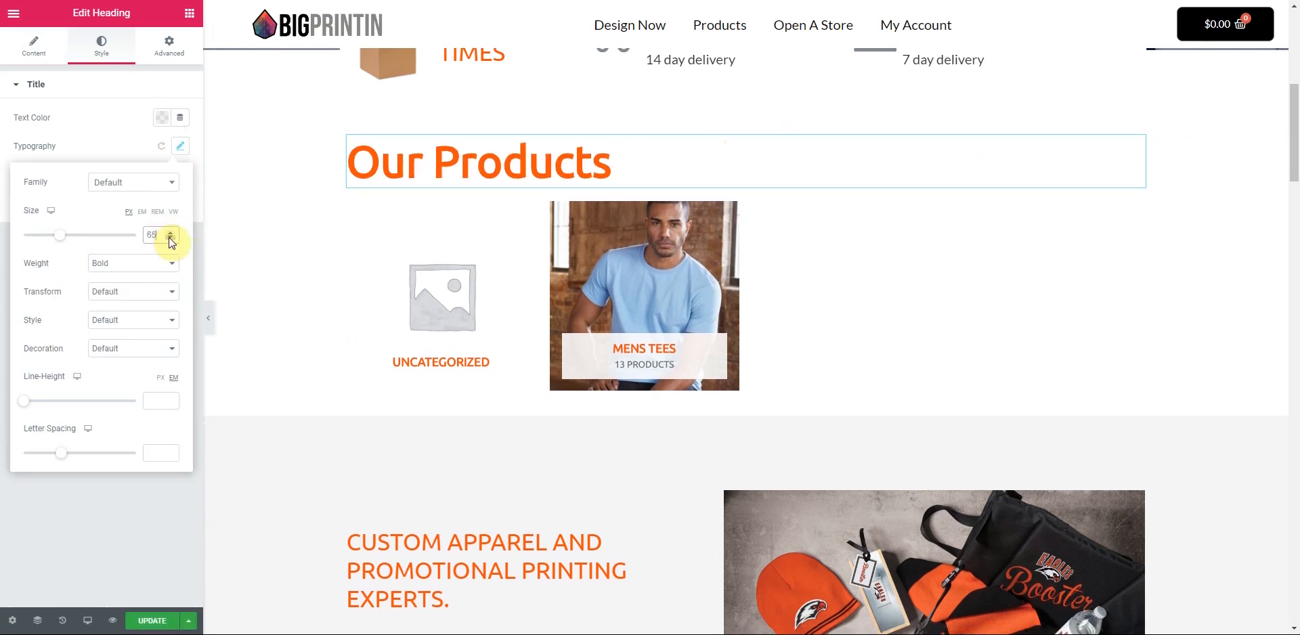
pyautogui.click(107, 136)
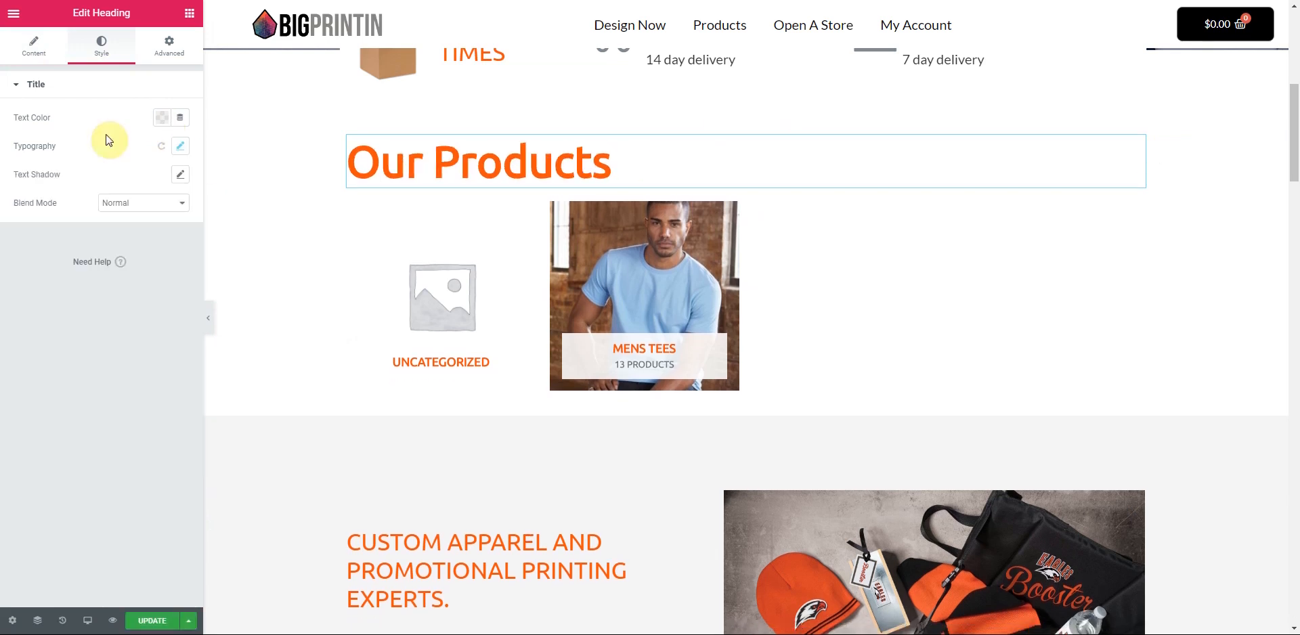
pyautogui.click(32, 45)
pyautogui.click(144, 308)
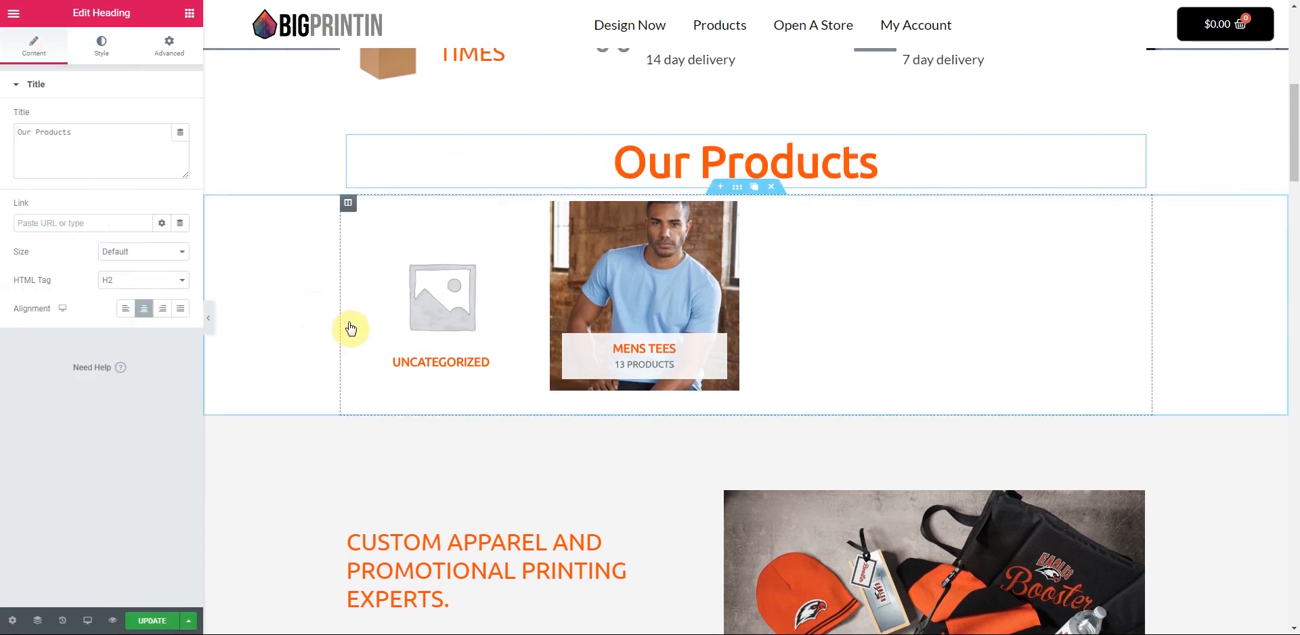
# - Add a single-column section above the products holding a Product Search widget
pyautogui.click(719, 188)
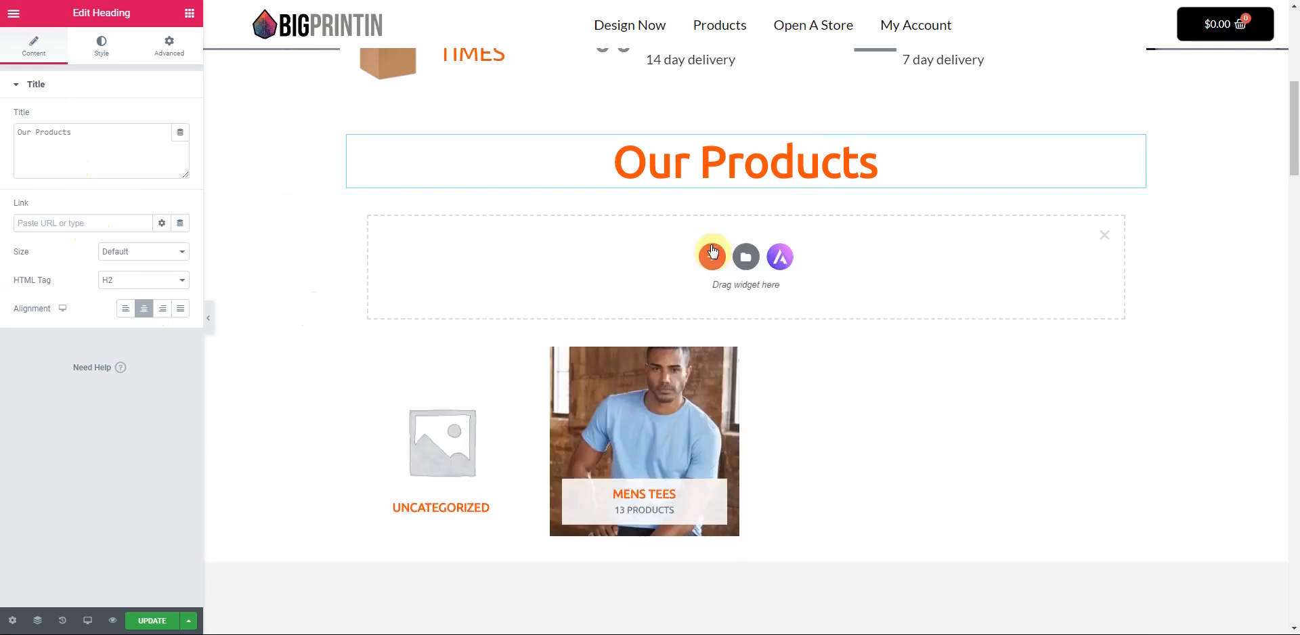
pyautogui.click(711, 255)
pyautogui.click(560, 291)
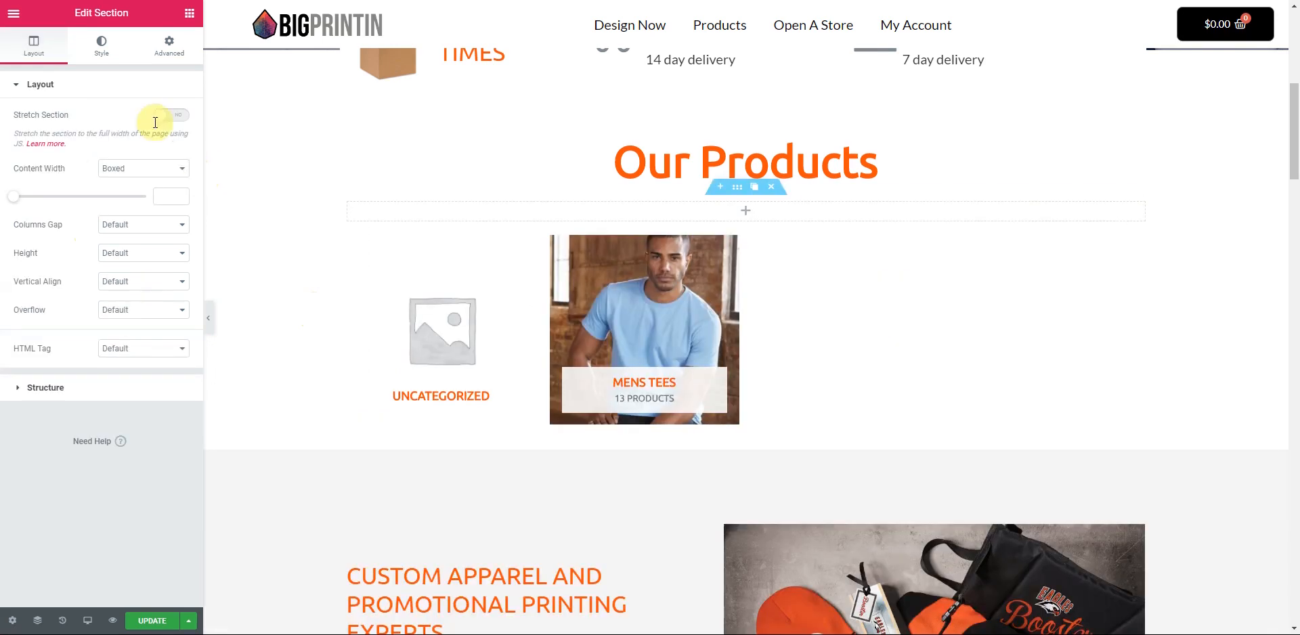
pyautogui.click(189, 13)
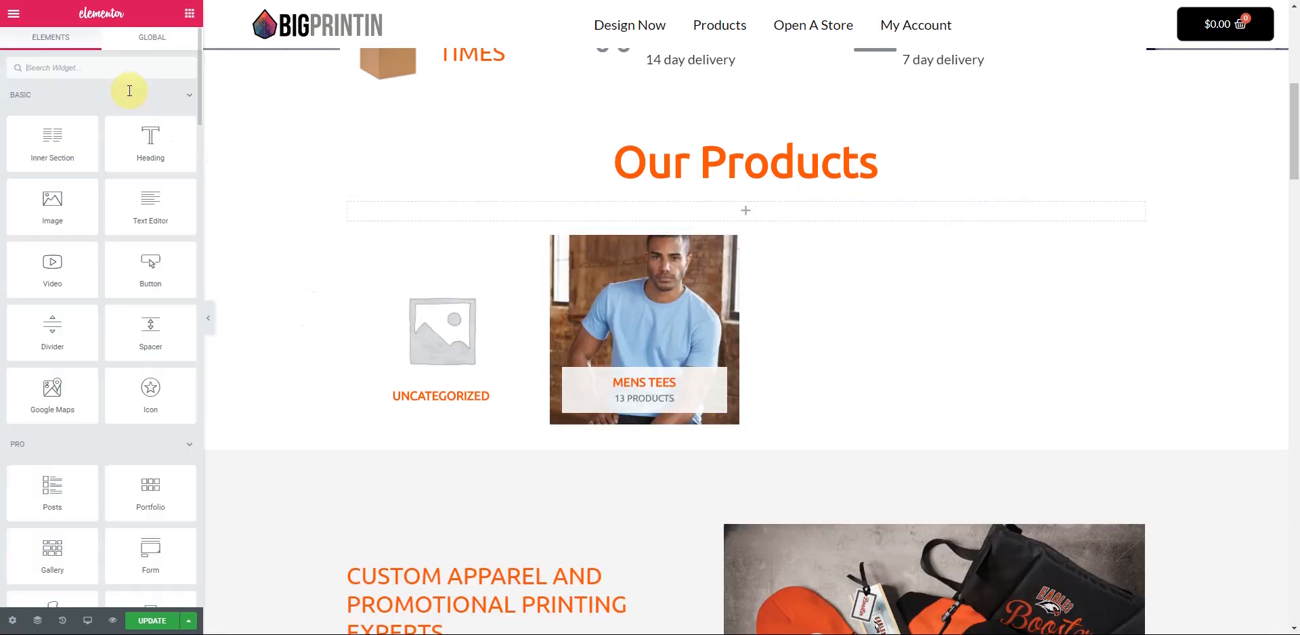
pyautogui.click(96, 67)
pyautogui.write('product s')
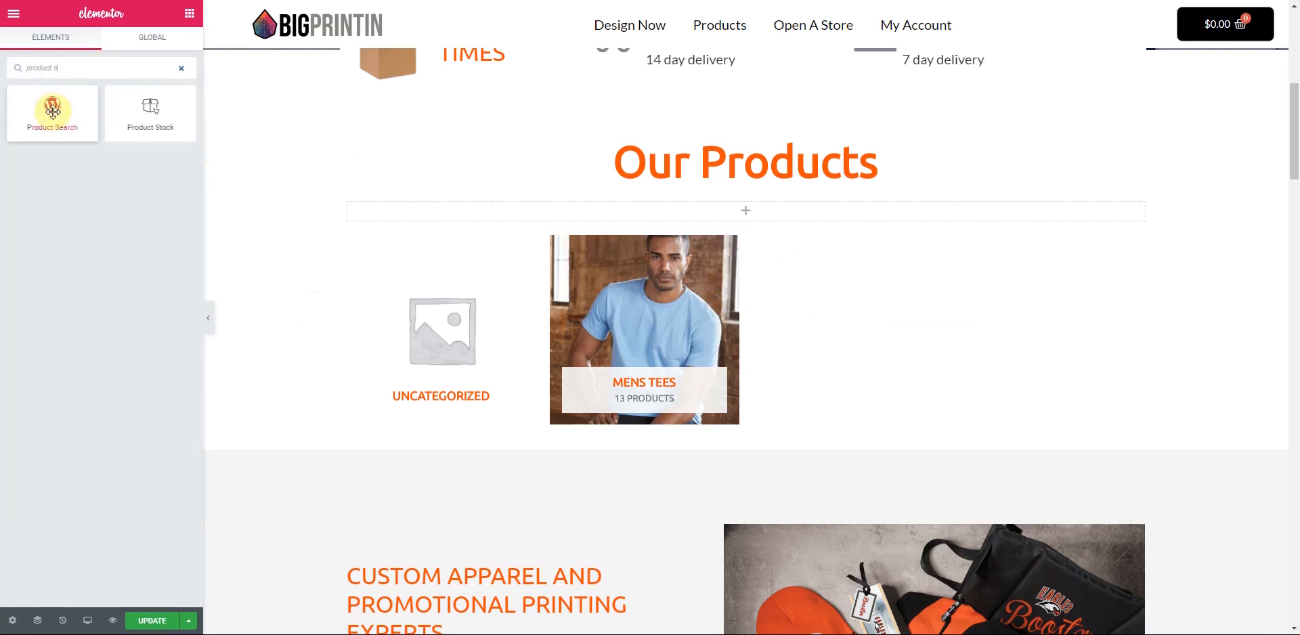
pyautogui.moveTo(51, 119); pyautogui.dragTo(729, 218)
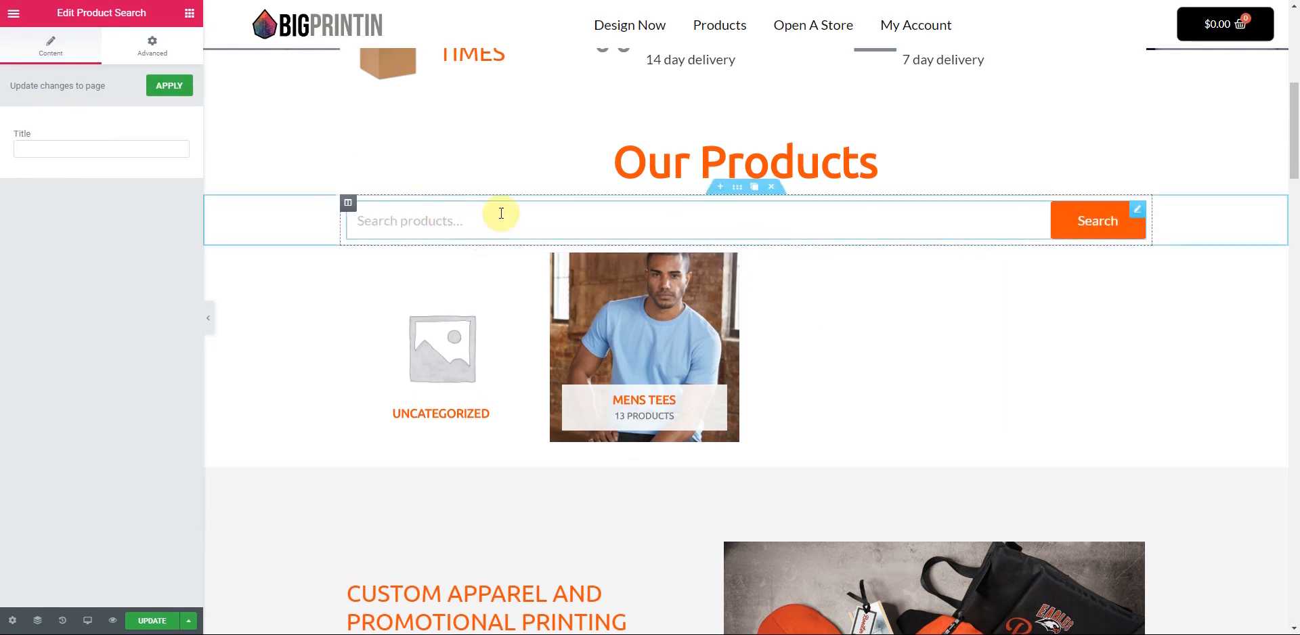
# - Give the search bar's section a top and bottom margin of 13
pyautogui.click(738, 188)
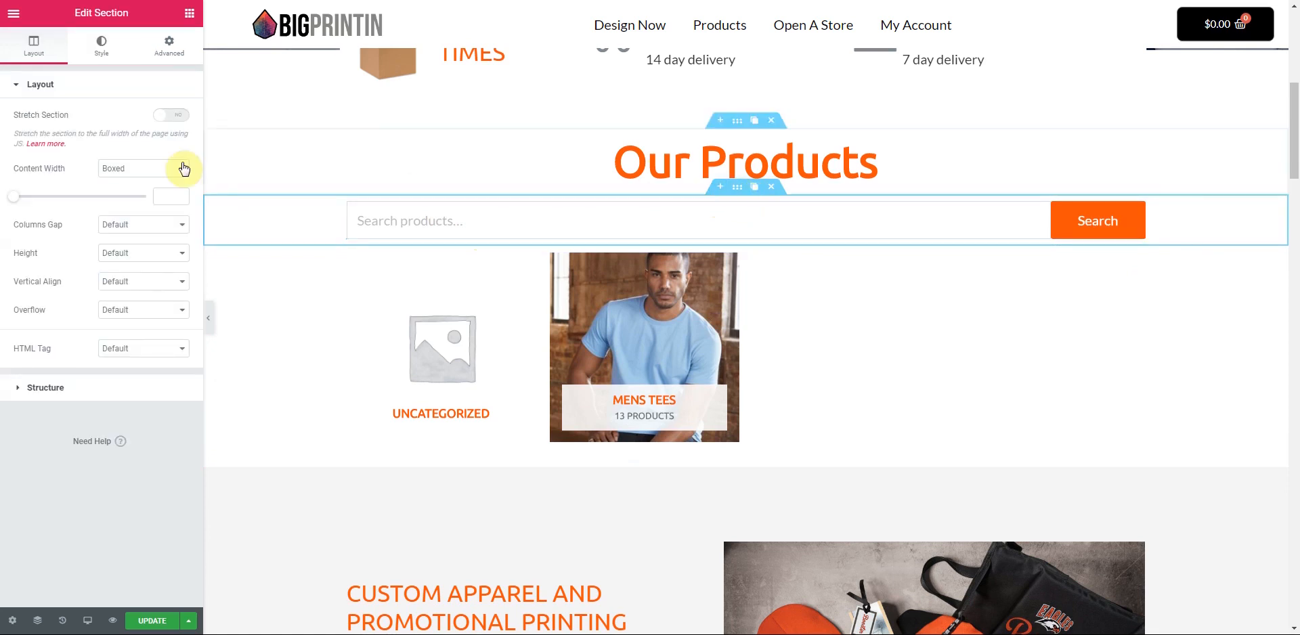
pyautogui.click(169, 45)
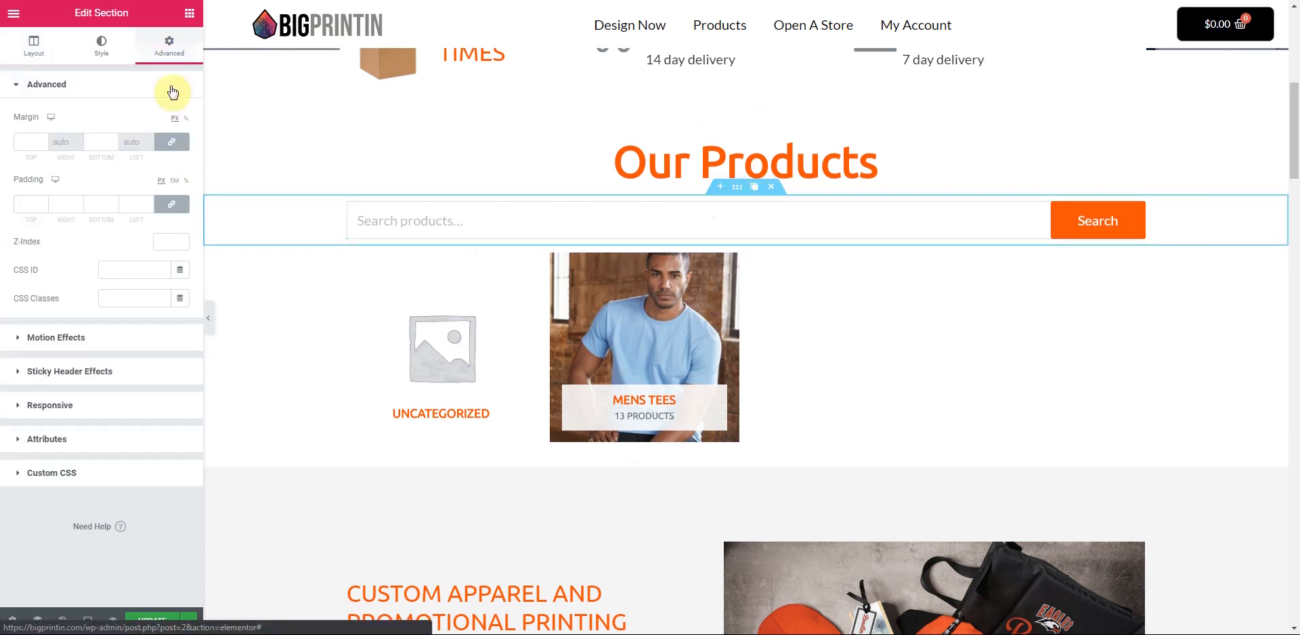
pyautogui.write('13')
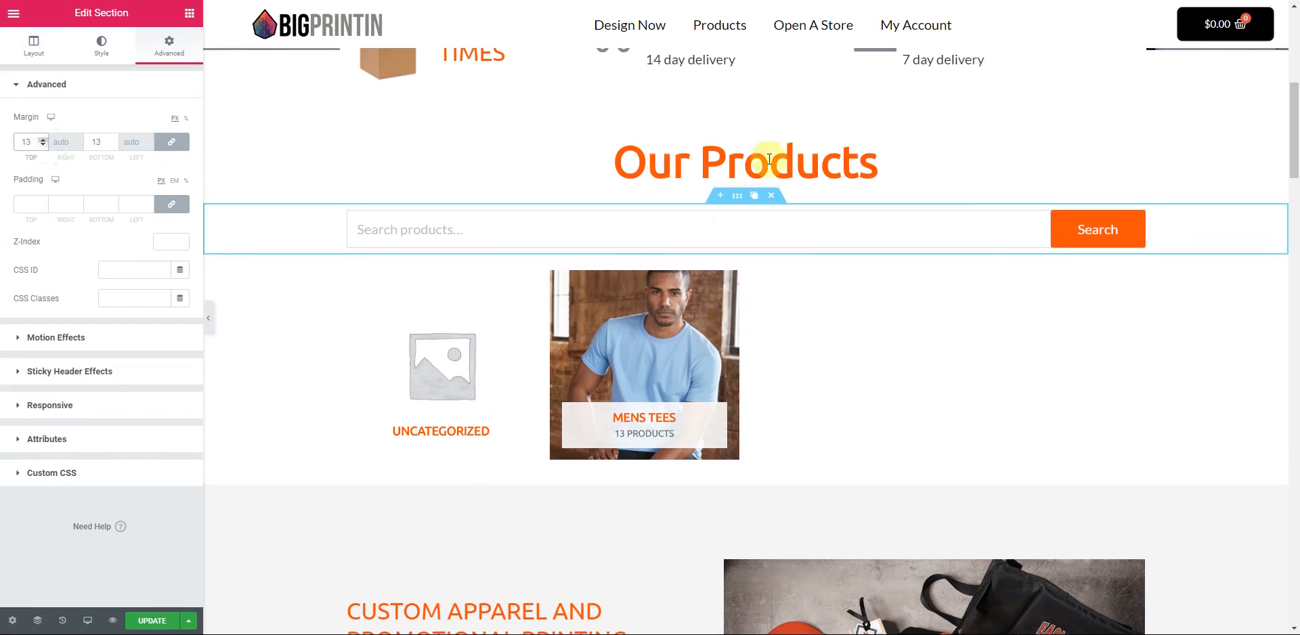
# - Give the DELIVERY TIMES column a solid dark grey #54595F border
pyautogui.scroll(3, 824, 212)
pyautogui.scroll(-1, 823, 214)
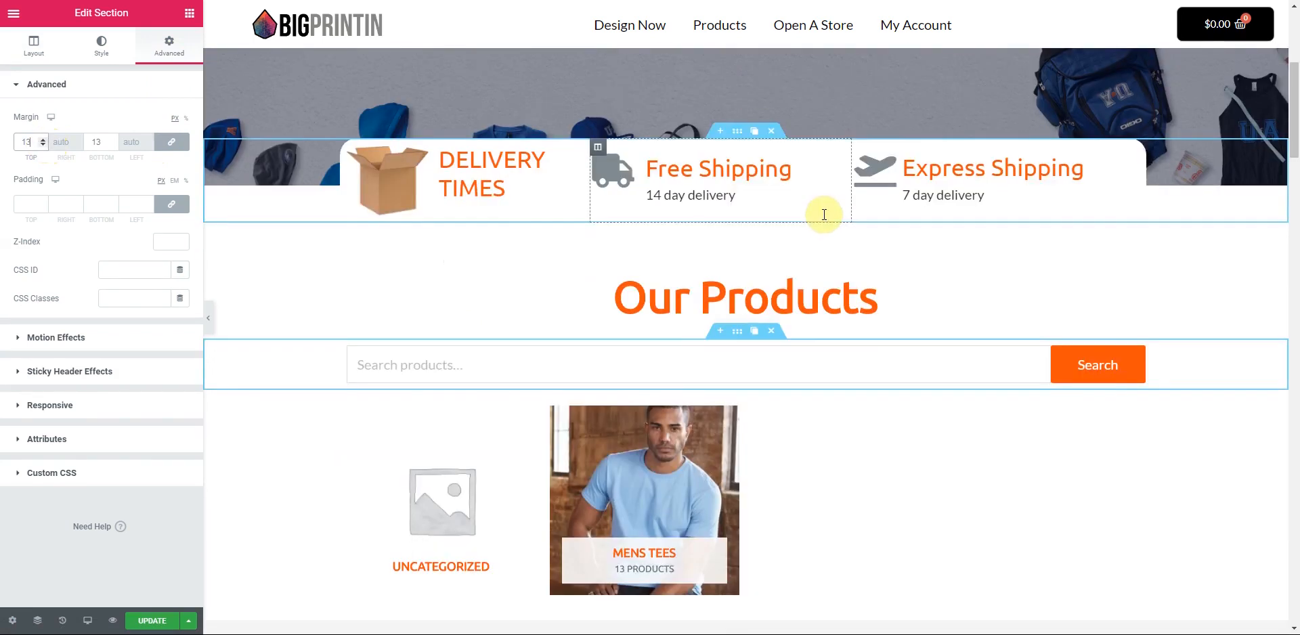
pyautogui.scroll(-1, 824, 215)
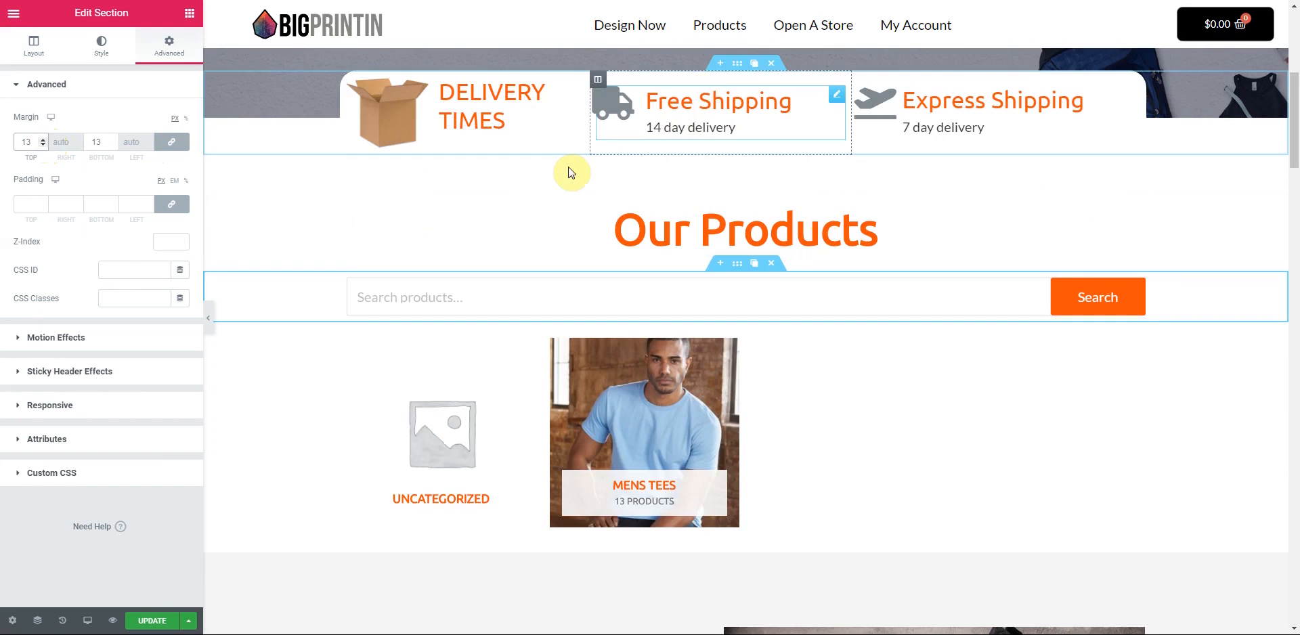
pyautogui.scroll(1, 485, 212)
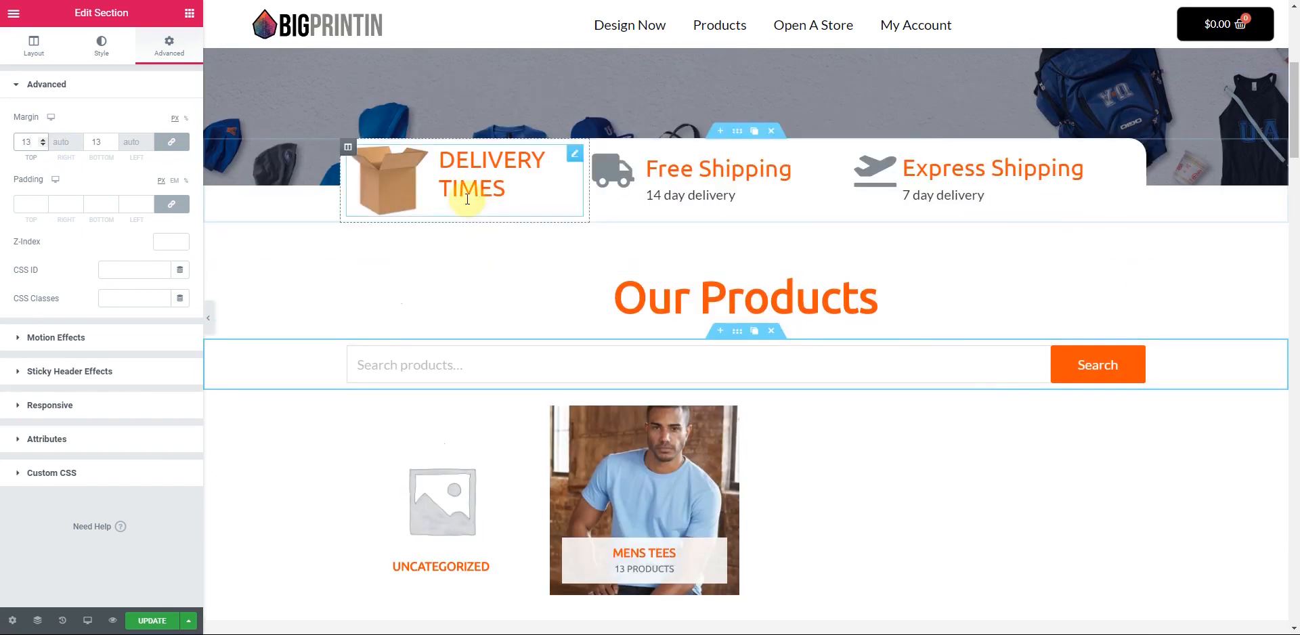
pyautogui.moveTo(347, 156)
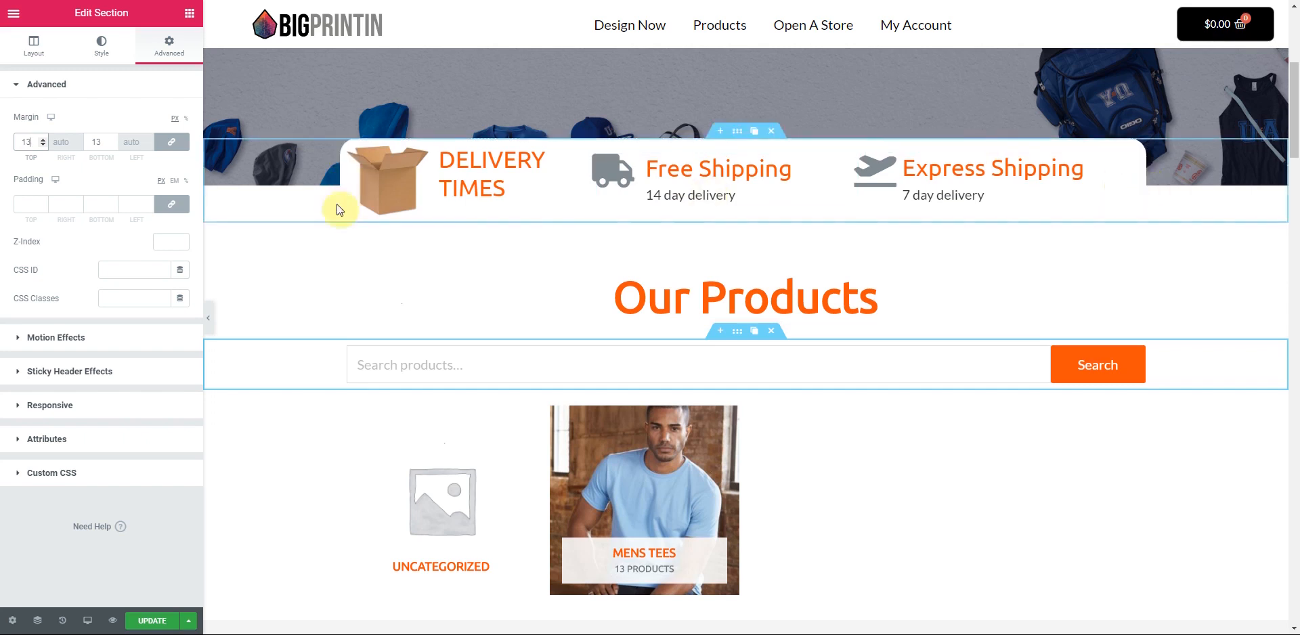
pyautogui.click(346, 154)
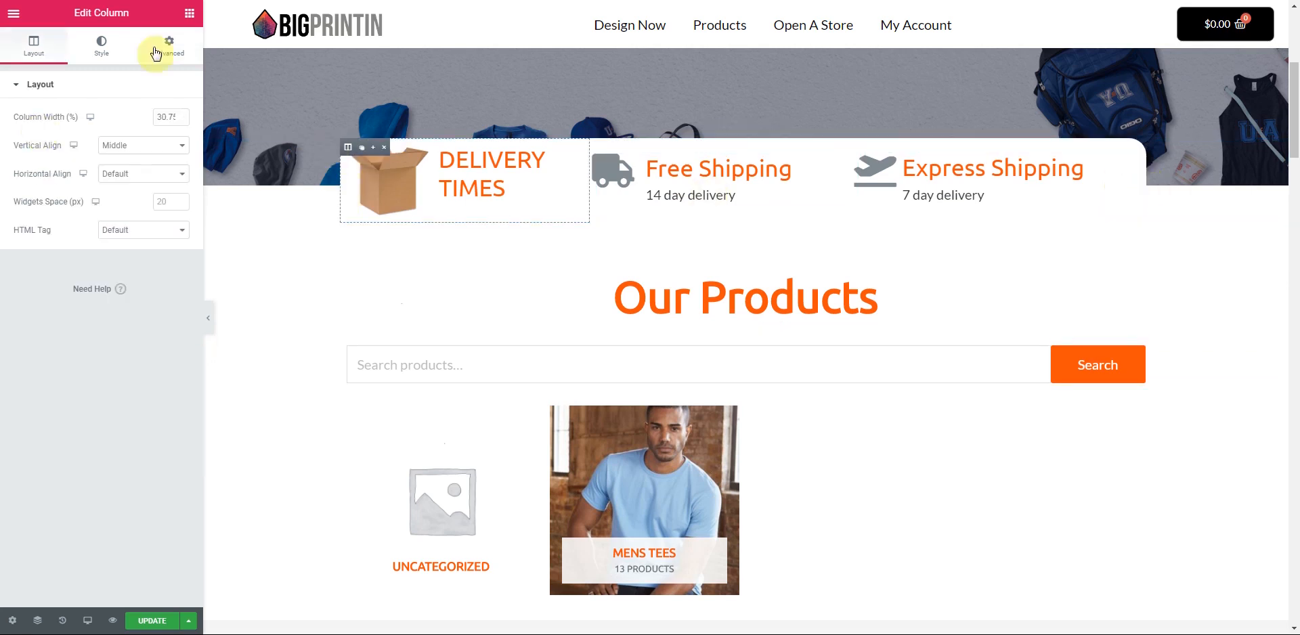
pyautogui.click(104, 50)
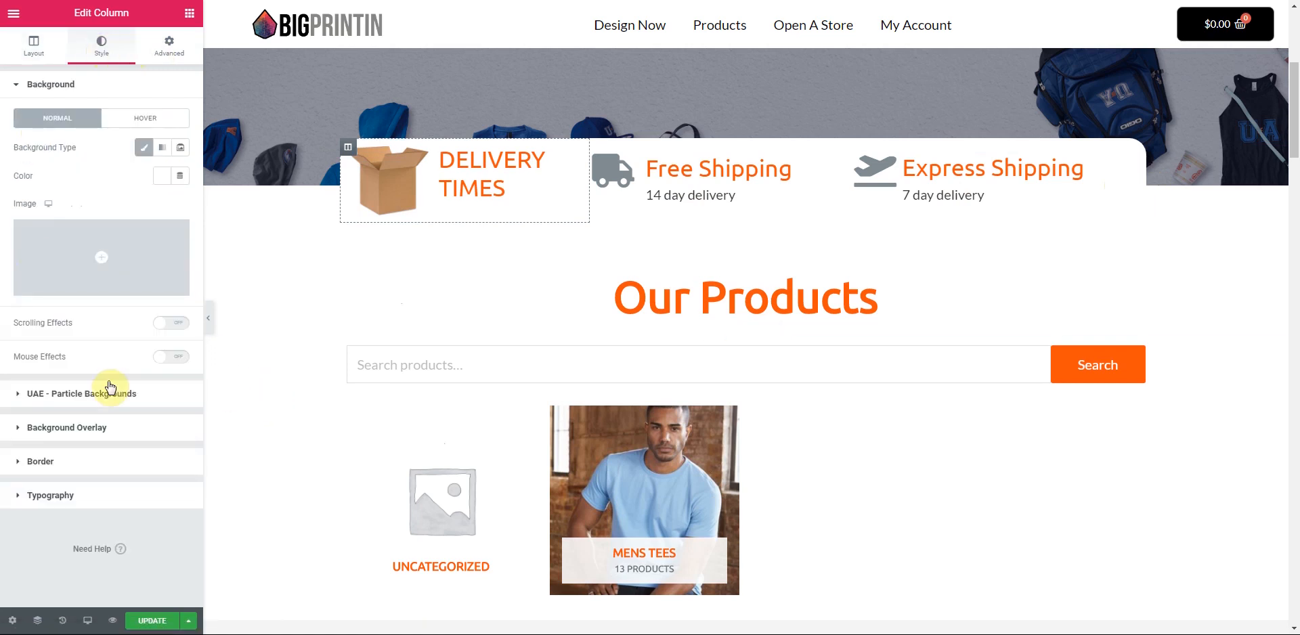
pyautogui.click(44, 462)
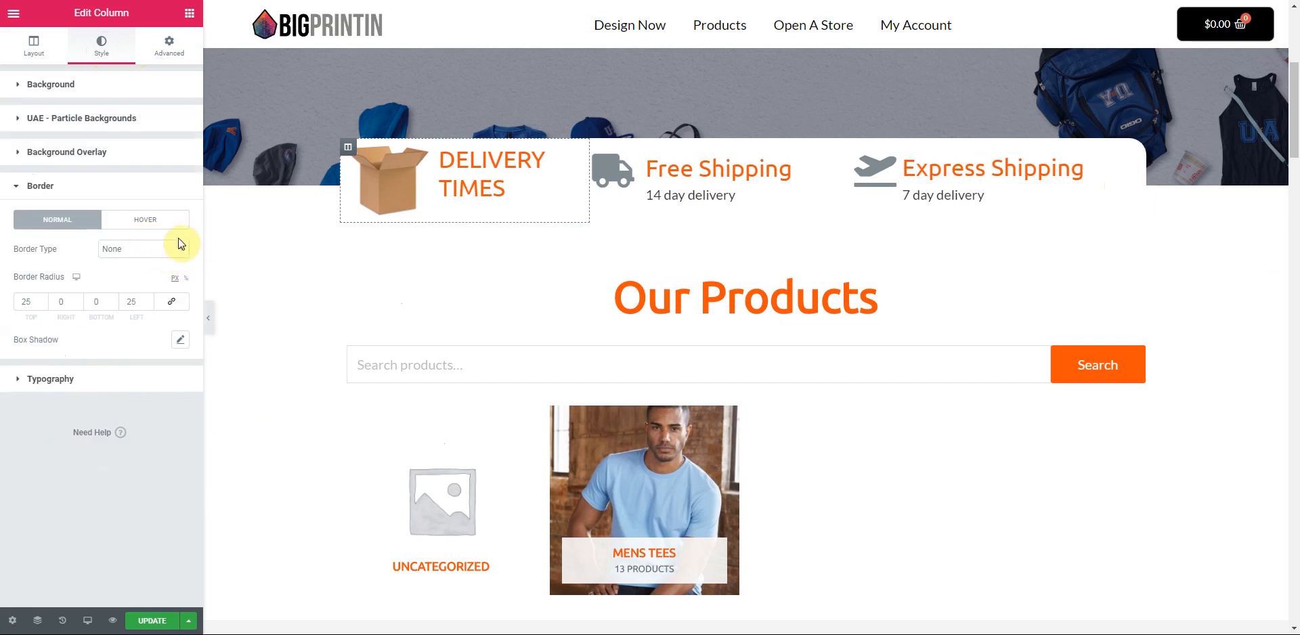
pyautogui.click(183, 254)
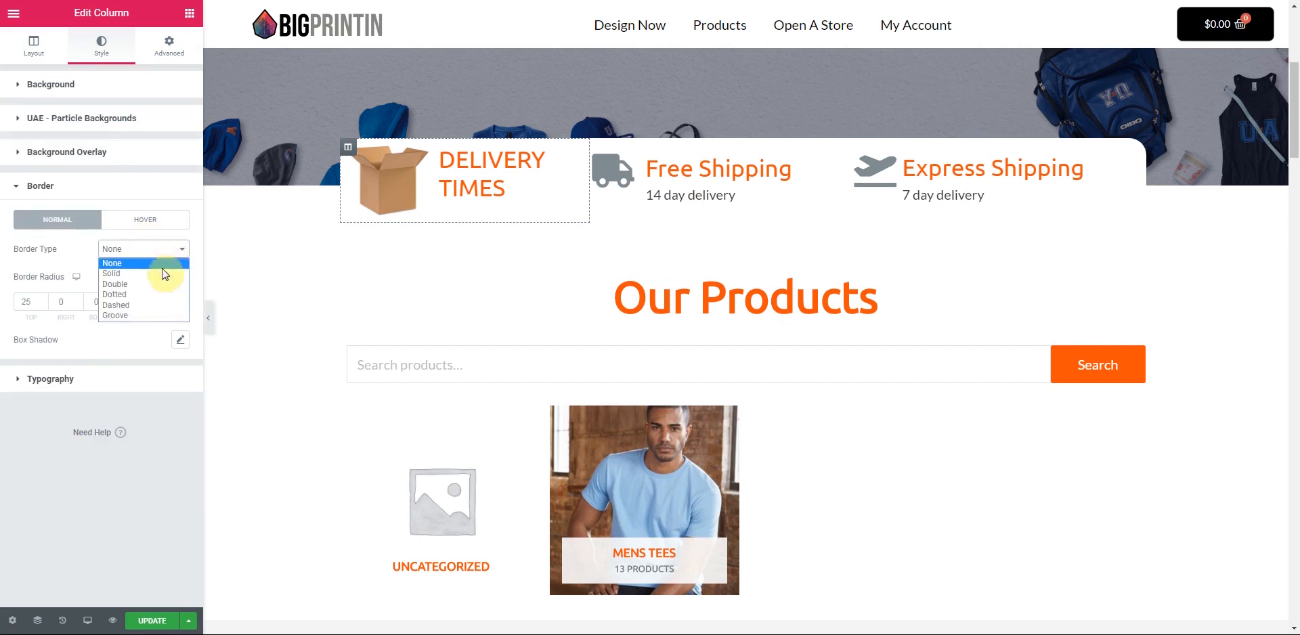
pyautogui.click(161, 270)
pyautogui.click(180, 339)
pyautogui.click(131, 337)
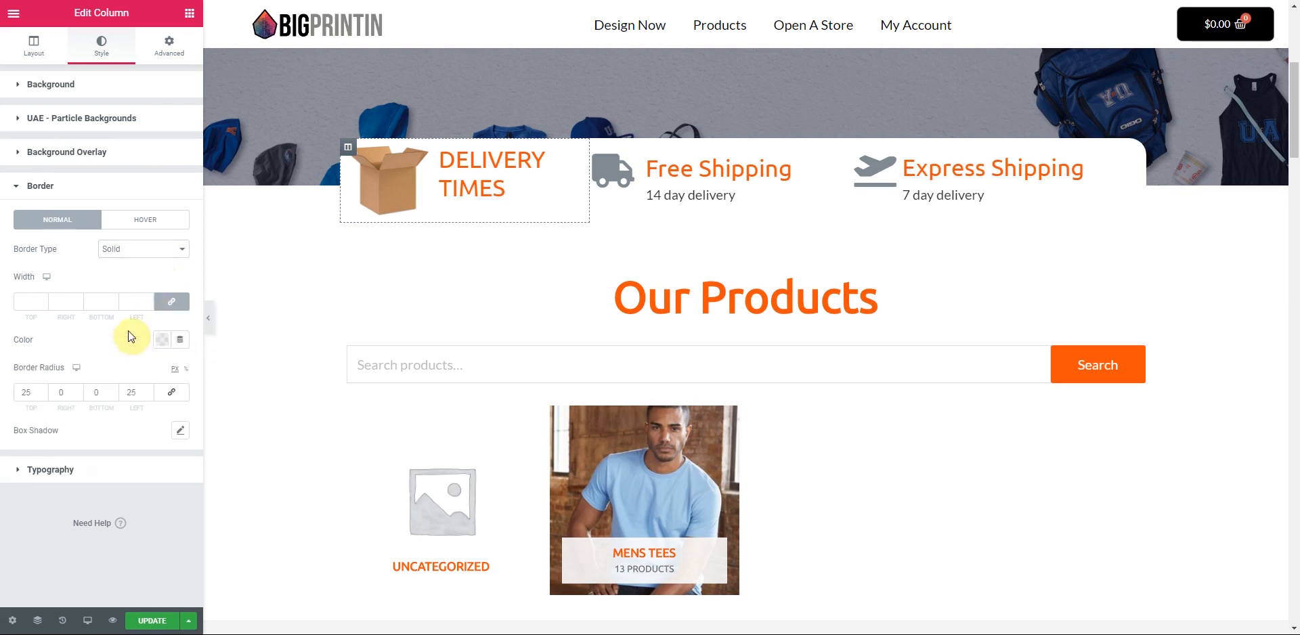
pyautogui.click(161, 339)
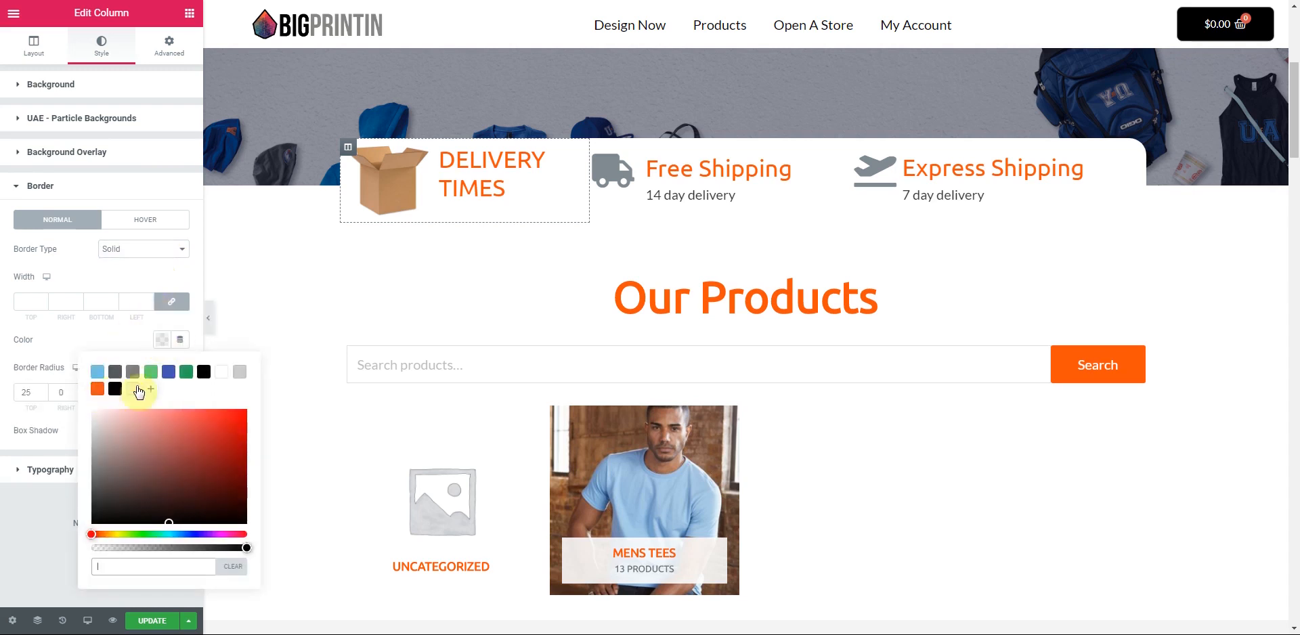
pyautogui.click(116, 372)
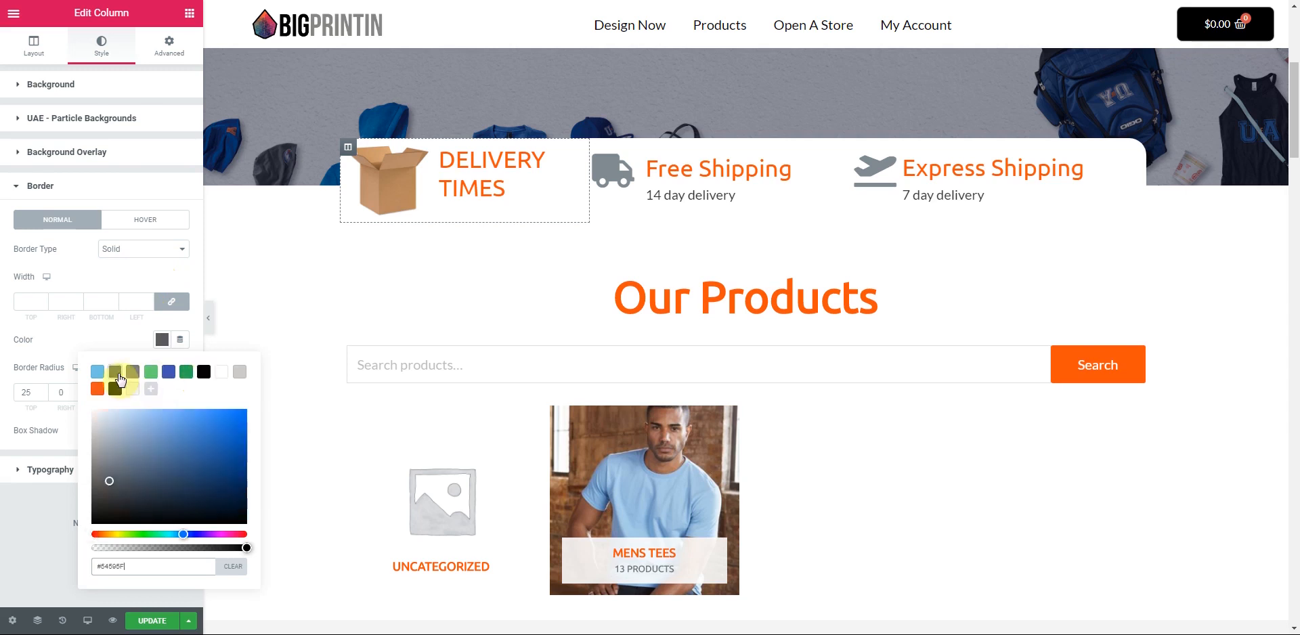
# - Set the border width to 1 on each side, with the right side unlinked and set to 0
pyautogui.click(42, 301)
pyautogui.write('1')
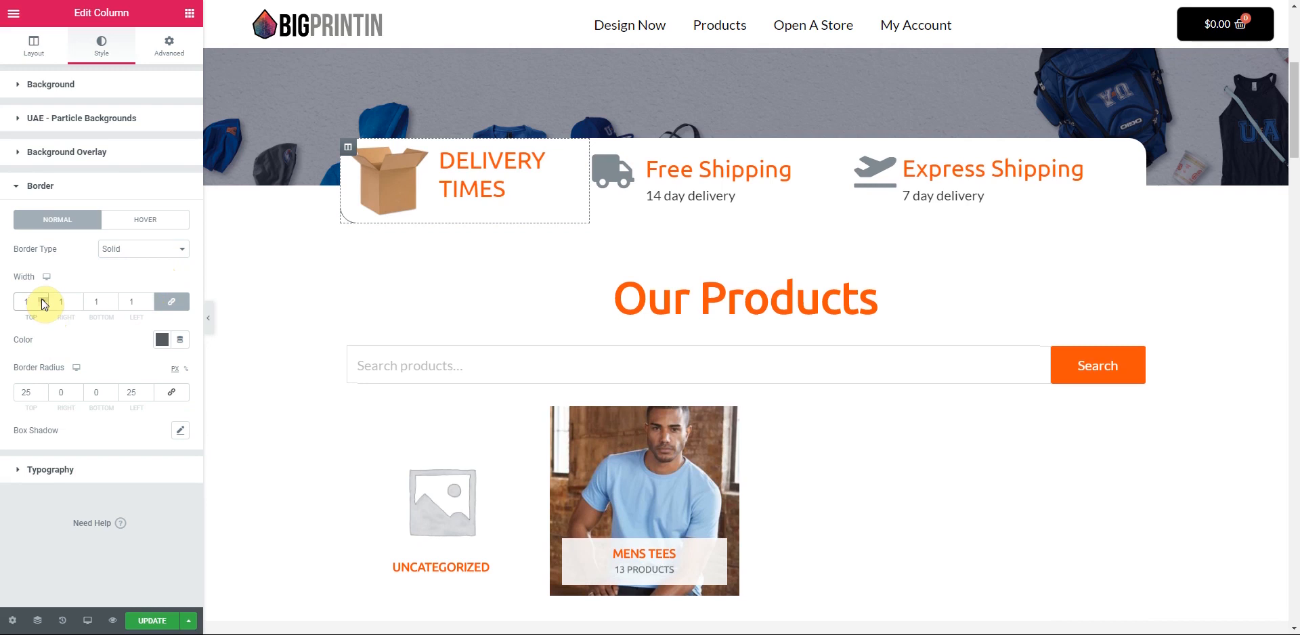
pyautogui.click(42, 299)
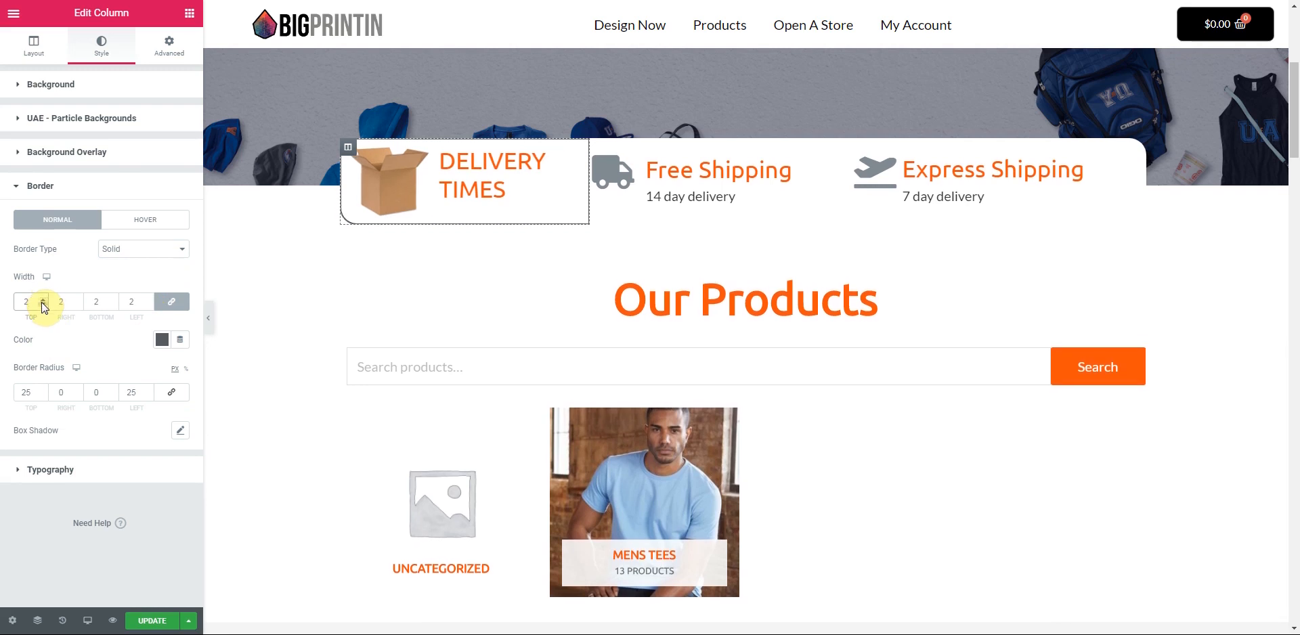
pyautogui.click(42, 304)
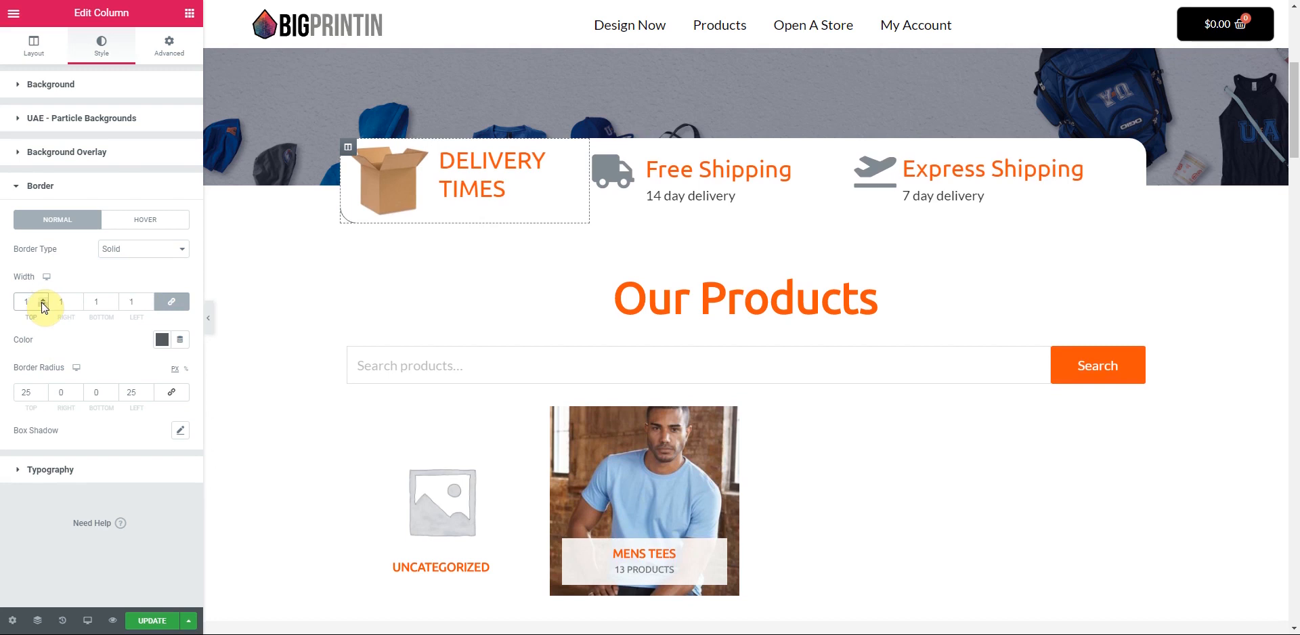
pyautogui.click(77, 304)
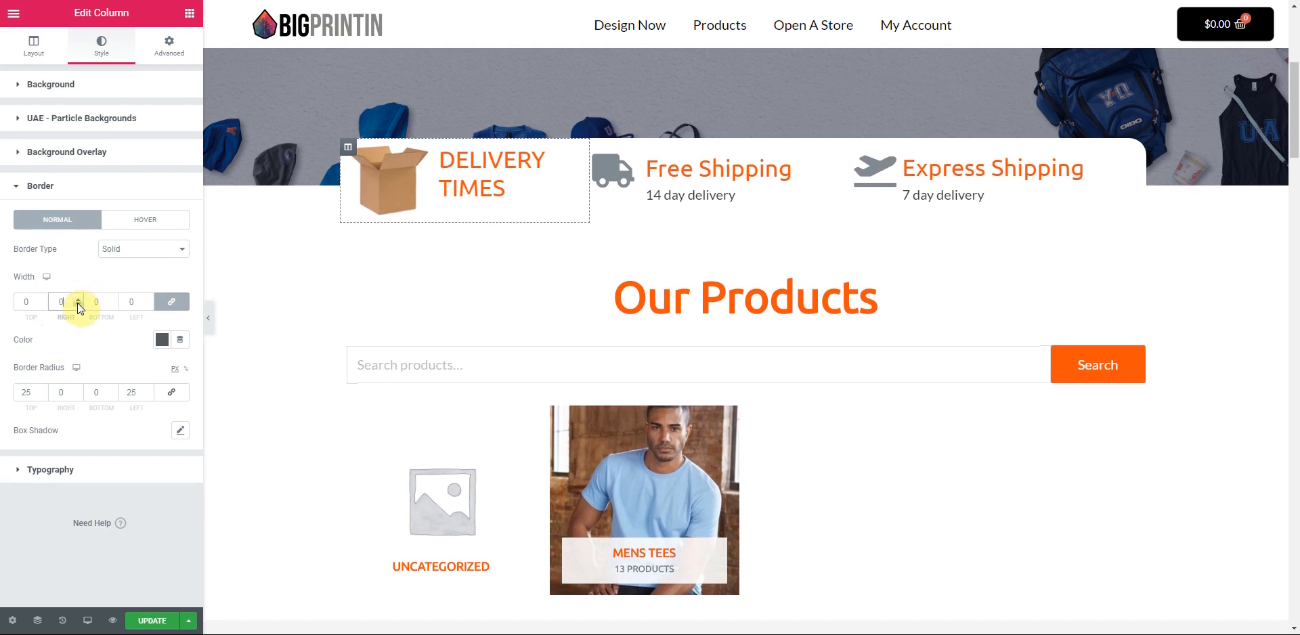
pyautogui.click(39, 302)
pyautogui.click(42, 301)
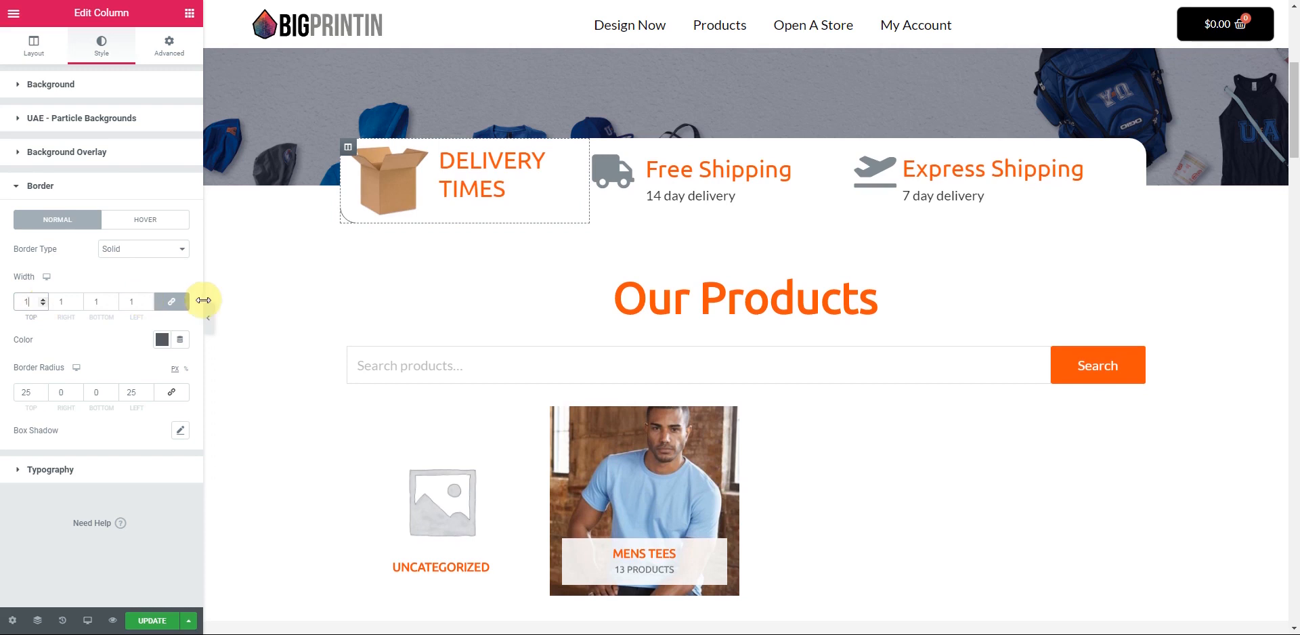
pyautogui.click(175, 305)
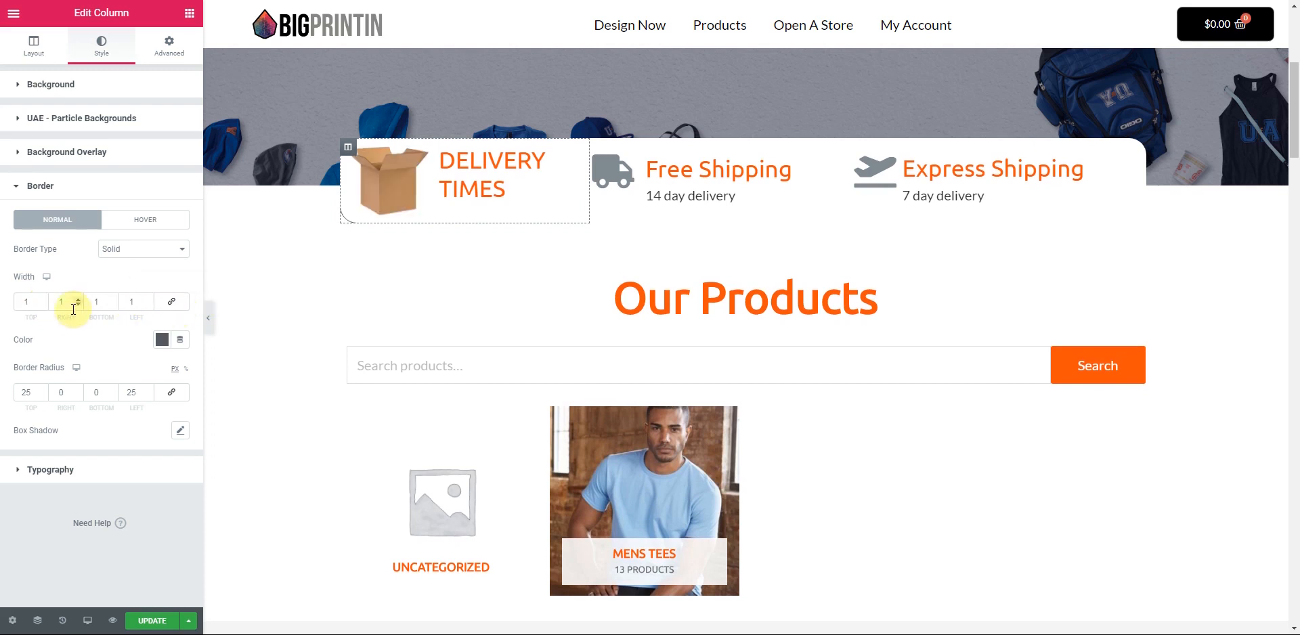
pyautogui.click(78, 305)
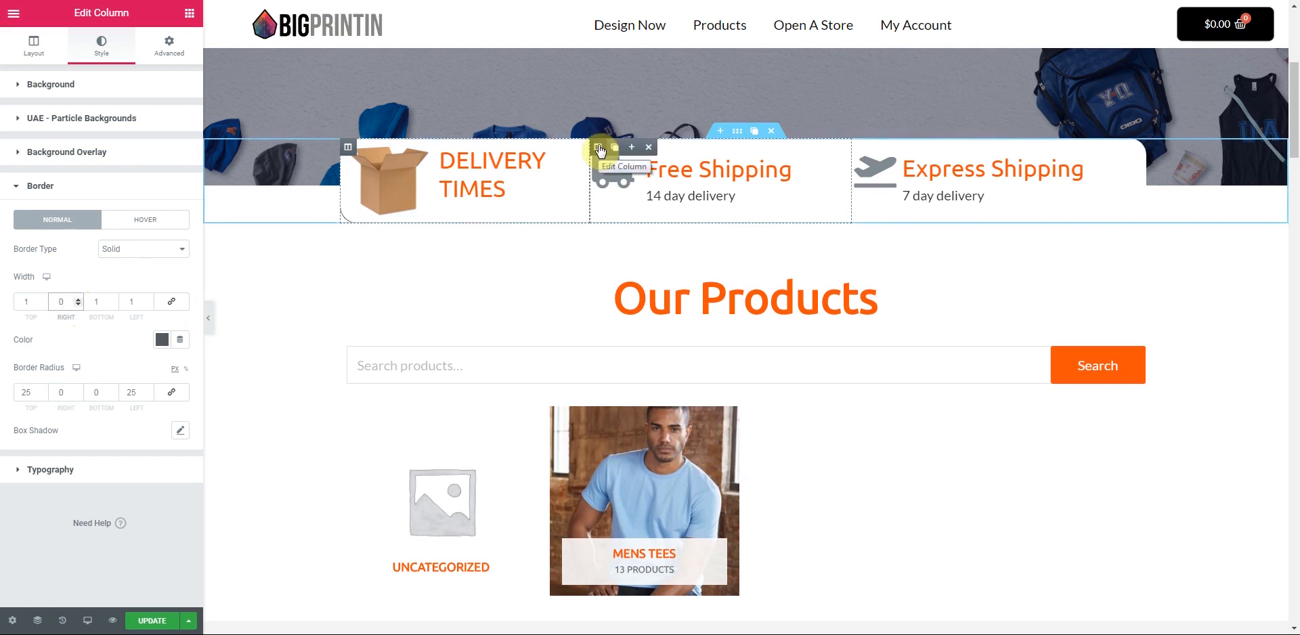
# - Give the Free Shipping column a solid dark grey #54595F border
pyautogui.click(599, 148)
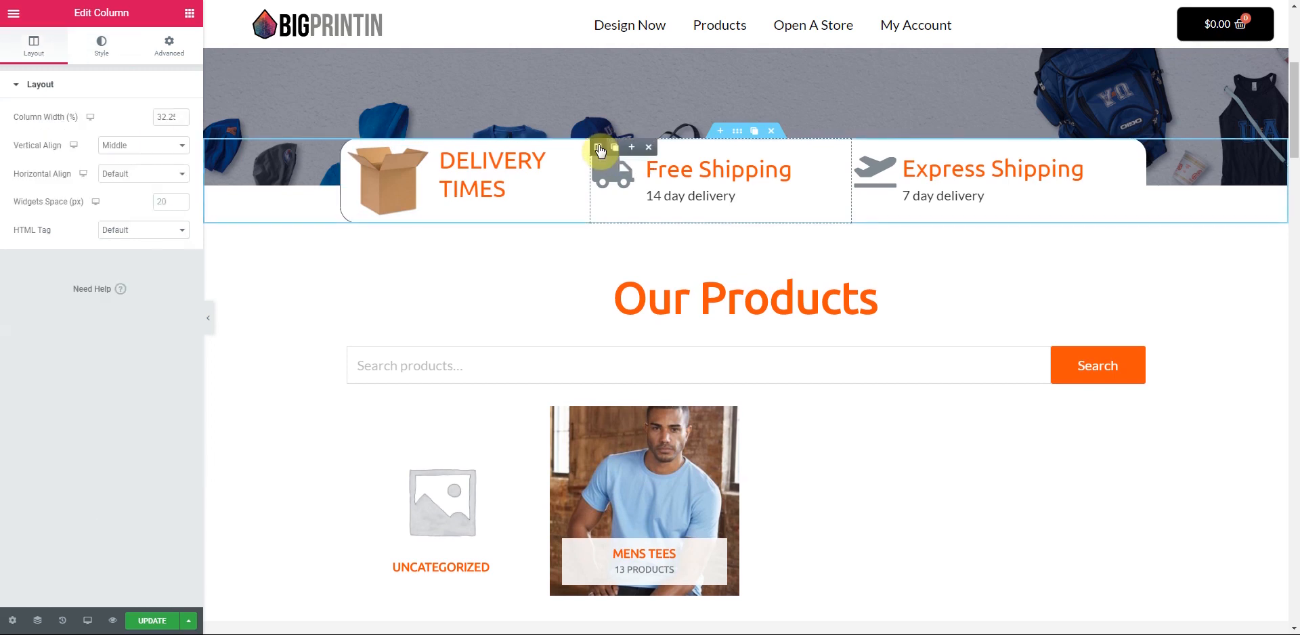
pyautogui.click(102, 45)
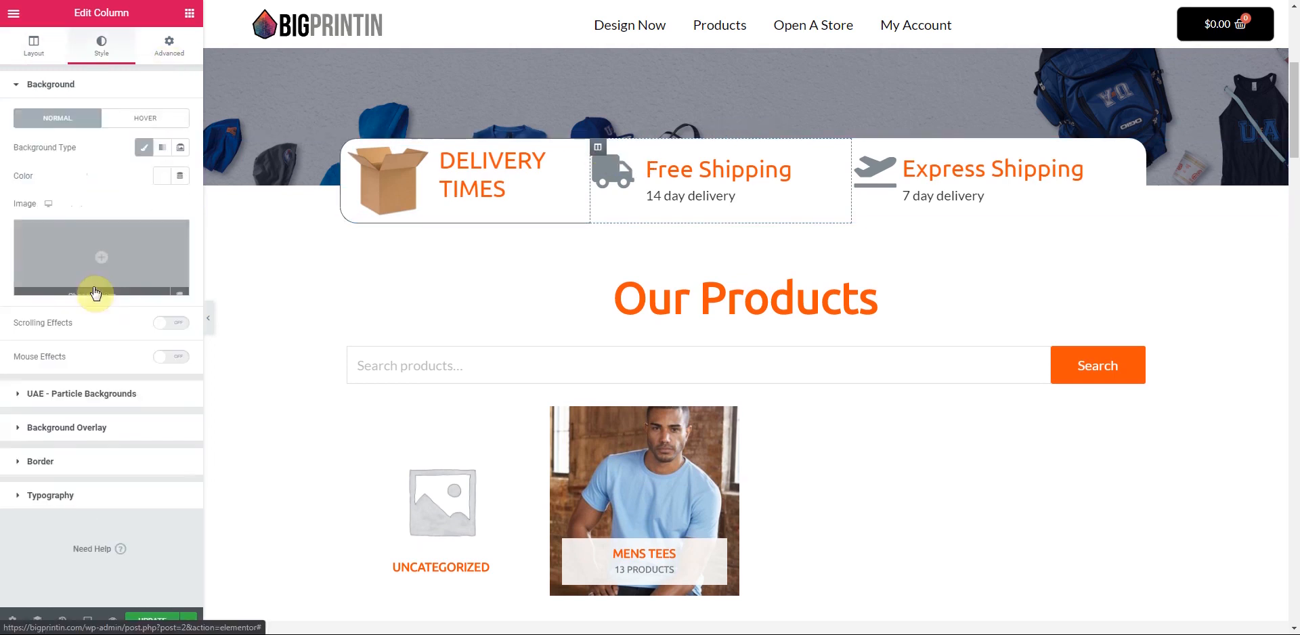
pyautogui.click(39, 461)
pyautogui.click(175, 249)
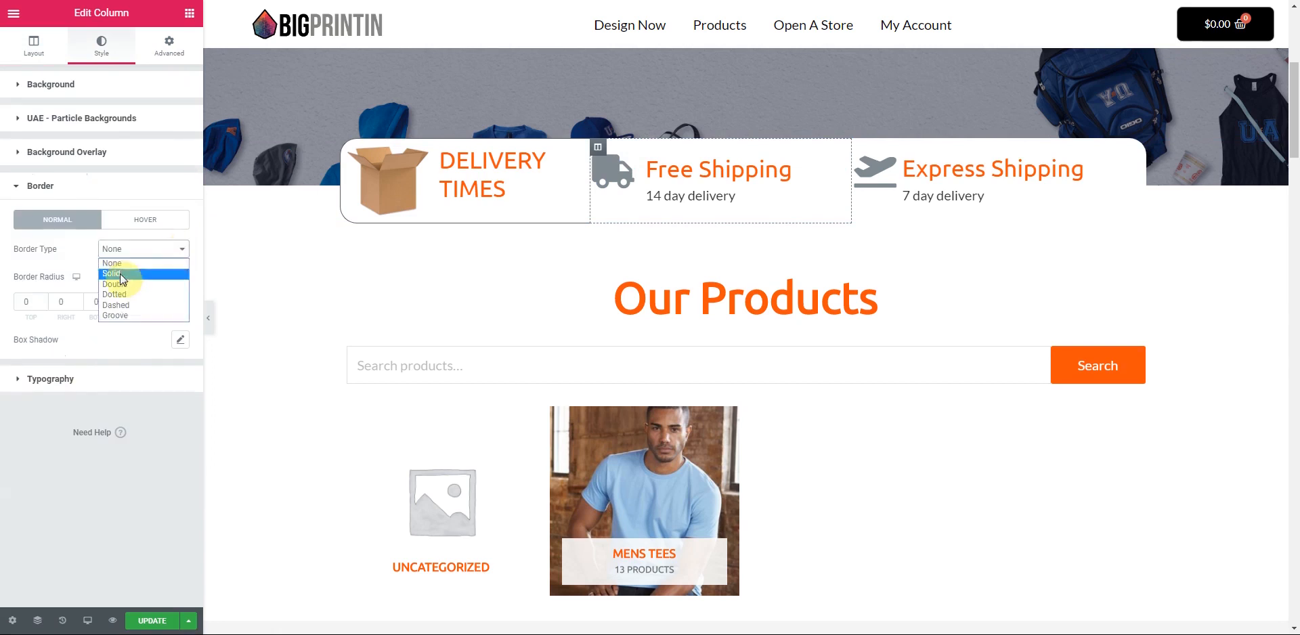
pyautogui.click(120, 273)
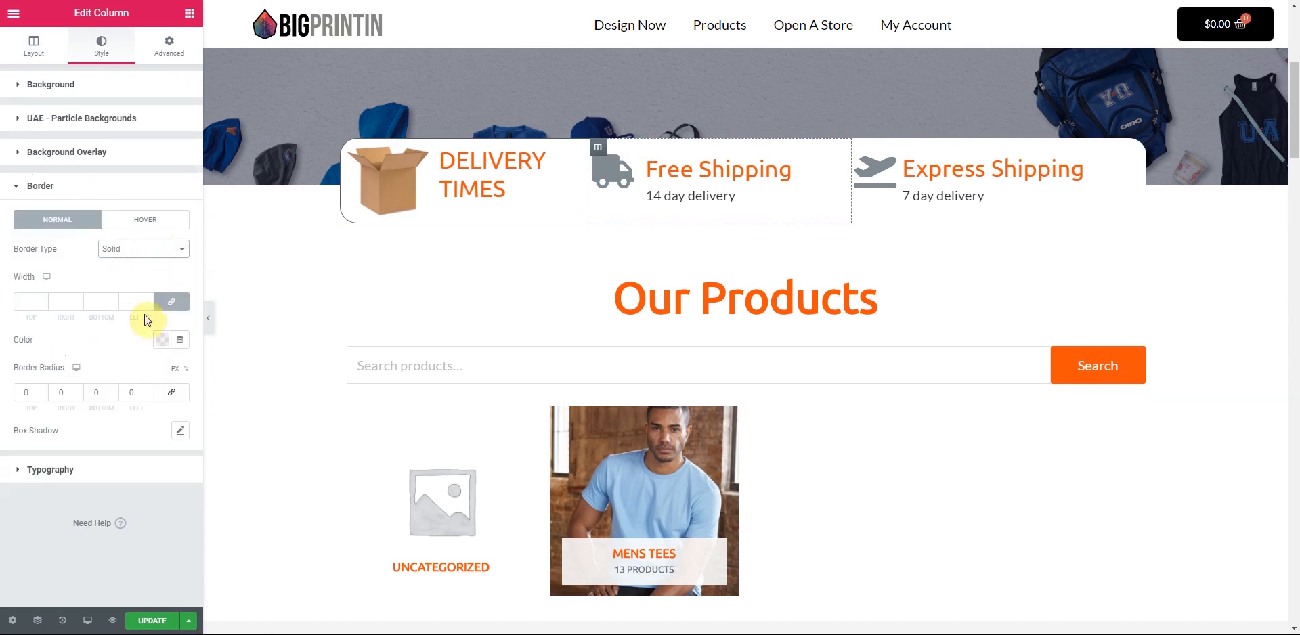
pyautogui.click(42, 299)
pyautogui.write('1')
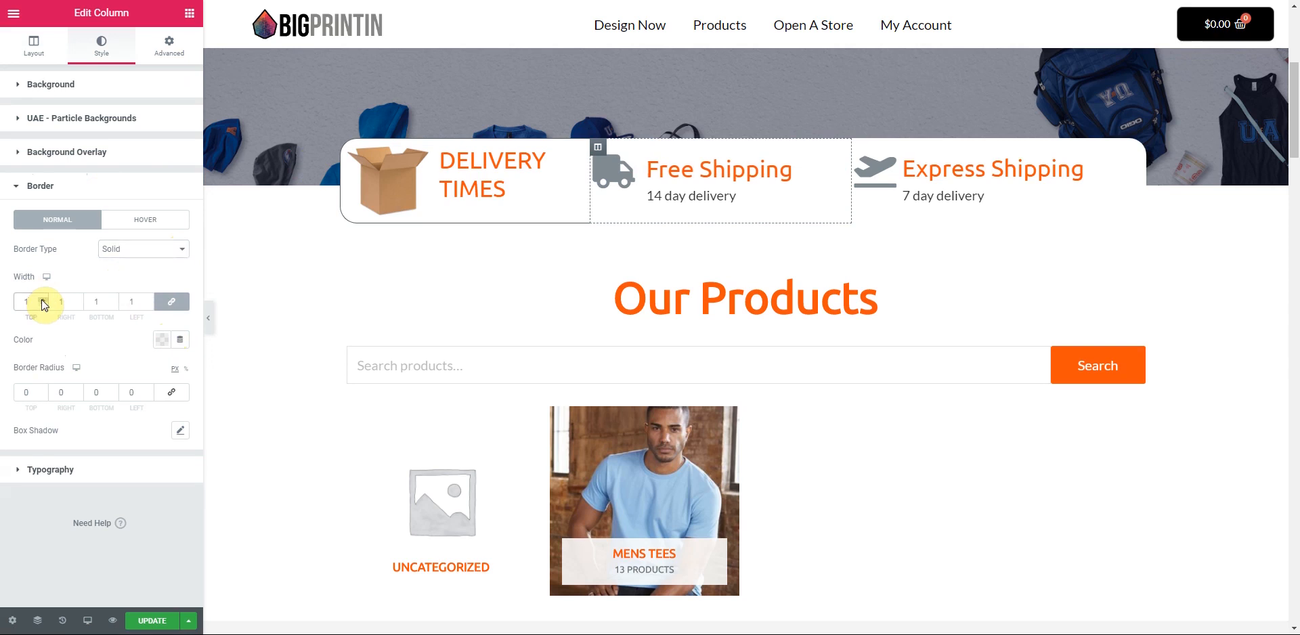
pyautogui.press('BackSpace')
pyautogui.write('2')
pyautogui.click(164, 342)
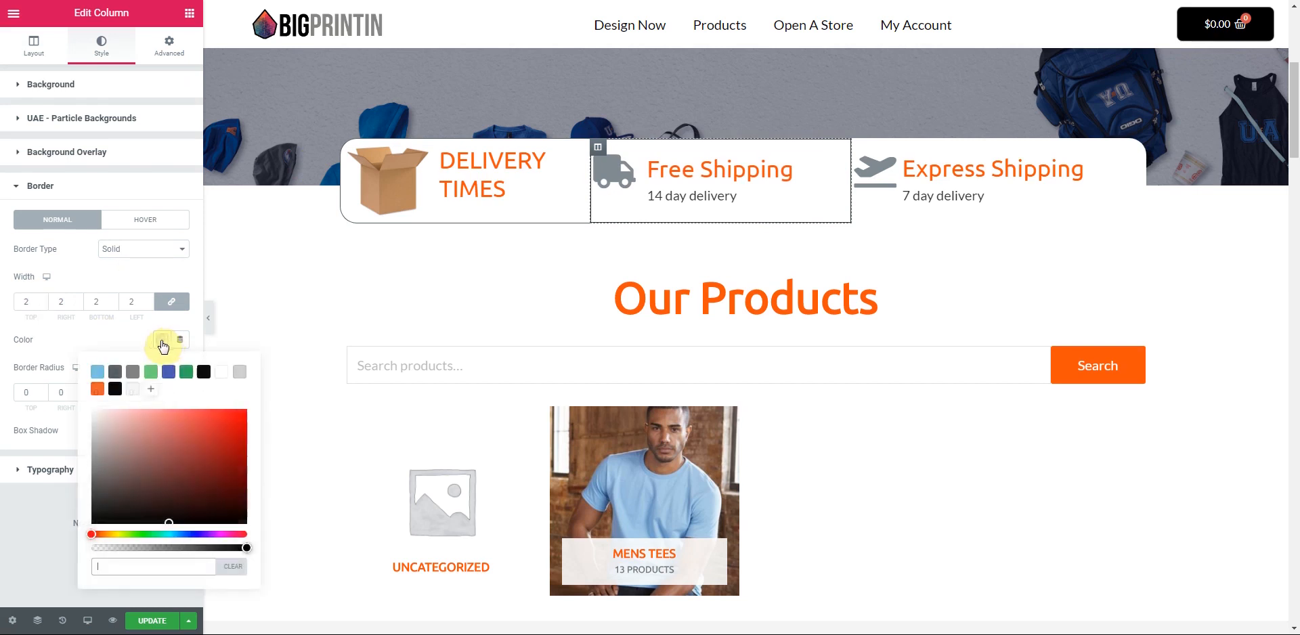
pyautogui.click(115, 372)
pyautogui.click(100, 337)
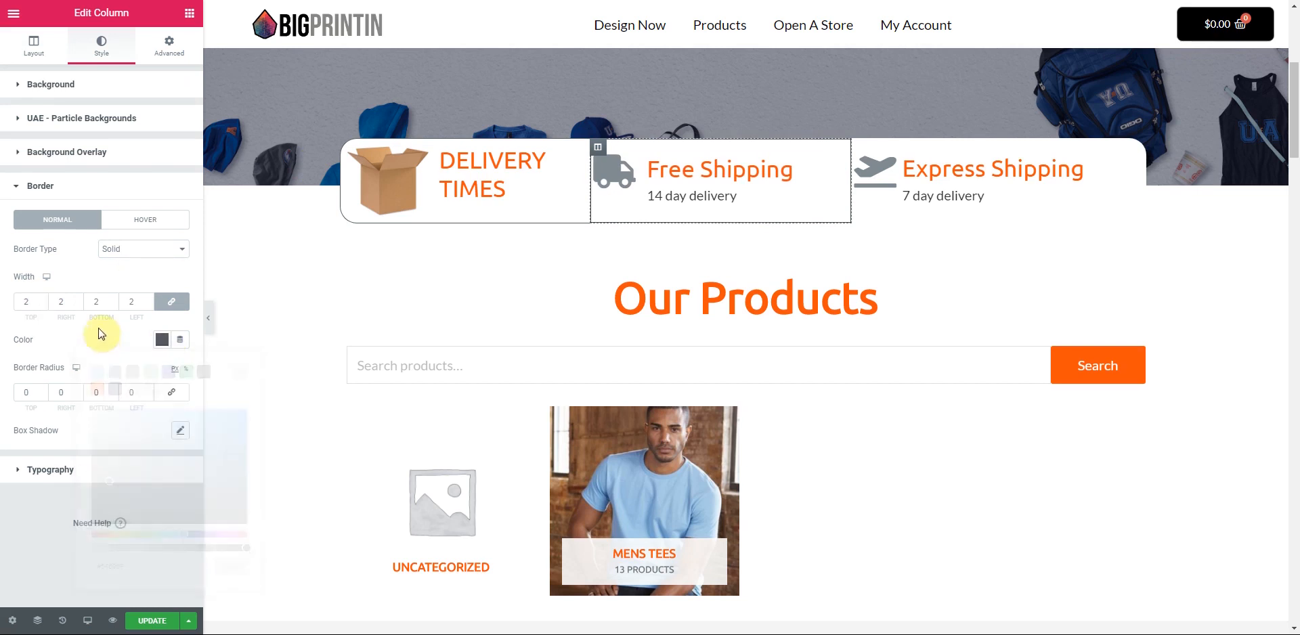
# - Unlink the border widths and set them to 1 top, 0 right, 1 bottom, 0 left
pyautogui.click(148, 304)
pyautogui.click(148, 305)
pyautogui.click(147, 299)
pyautogui.click(148, 298)
pyautogui.click(172, 302)
pyautogui.click(148, 305)
pyautogui.click(148, 305)
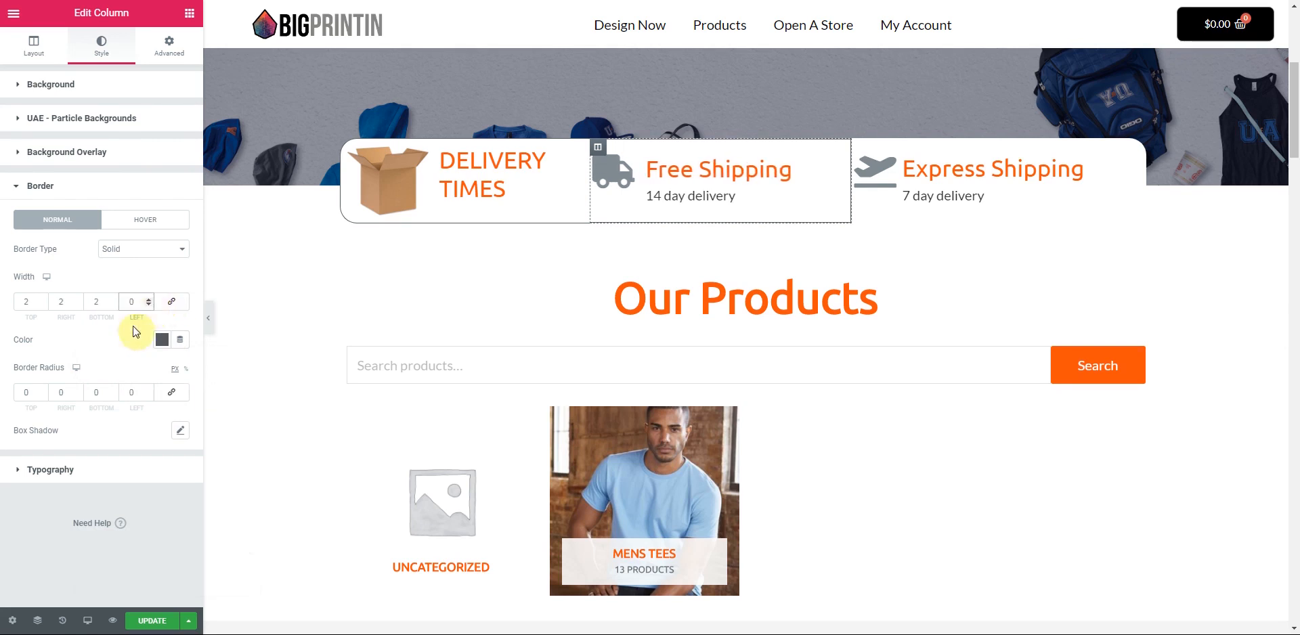
pyautogui.click(208, 318)
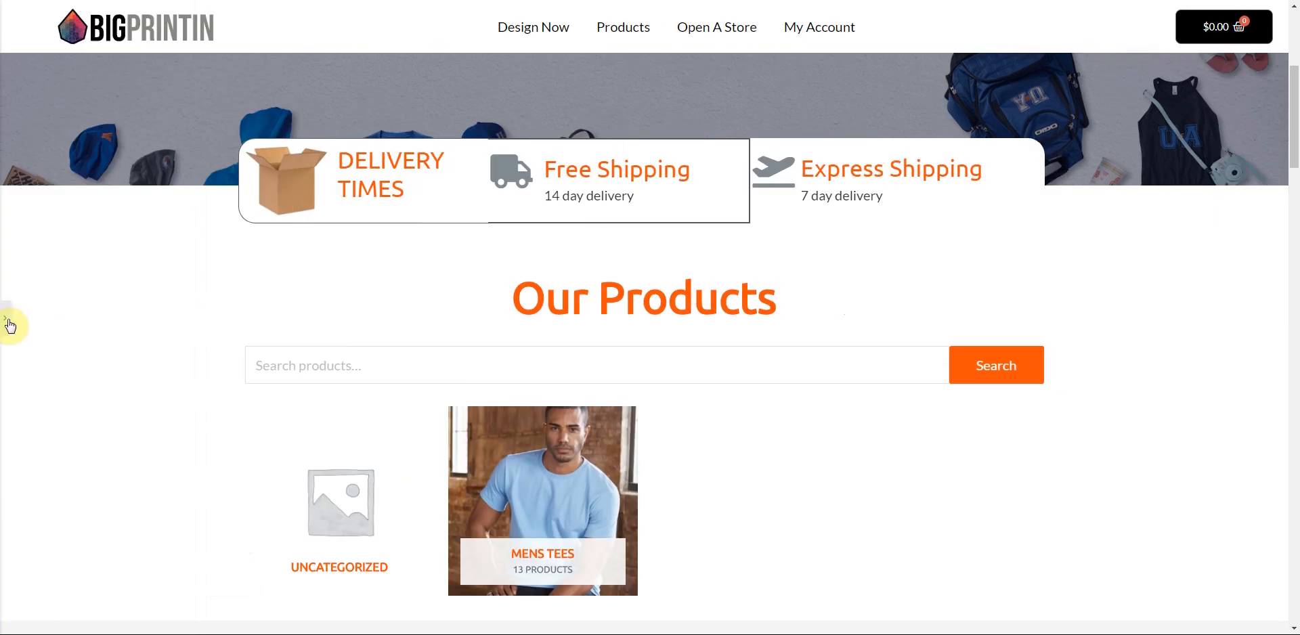
pyautogui.click(7, 327)
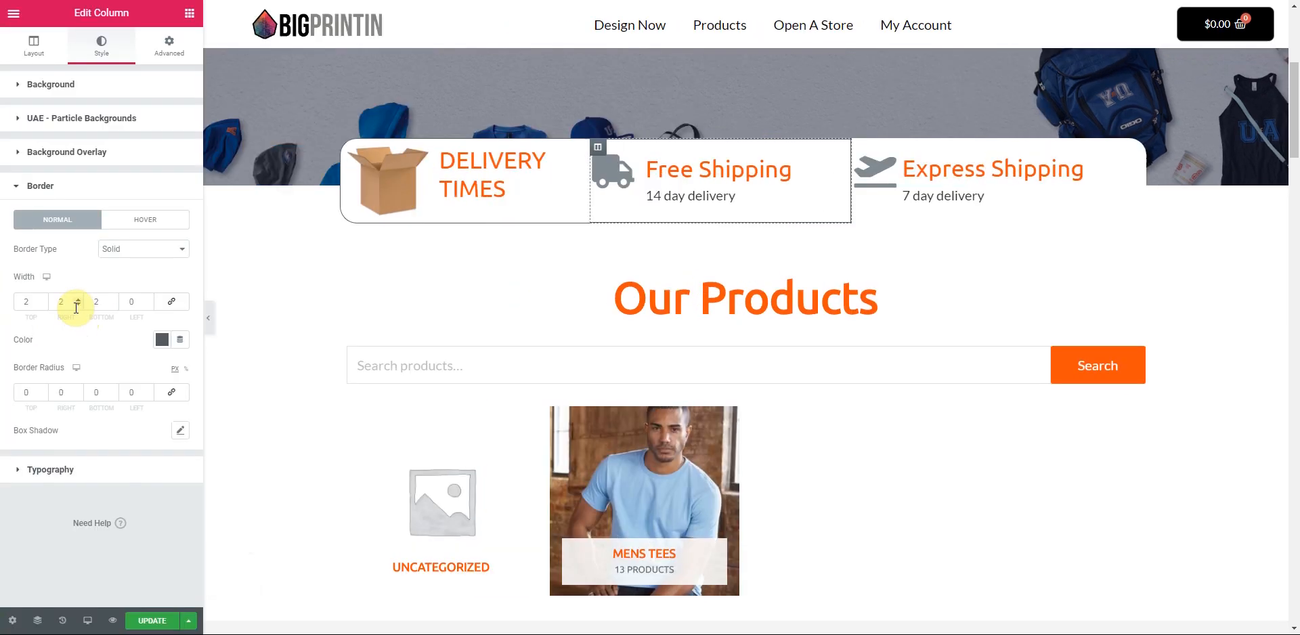
pyautogui.doubleClick(78, 305)
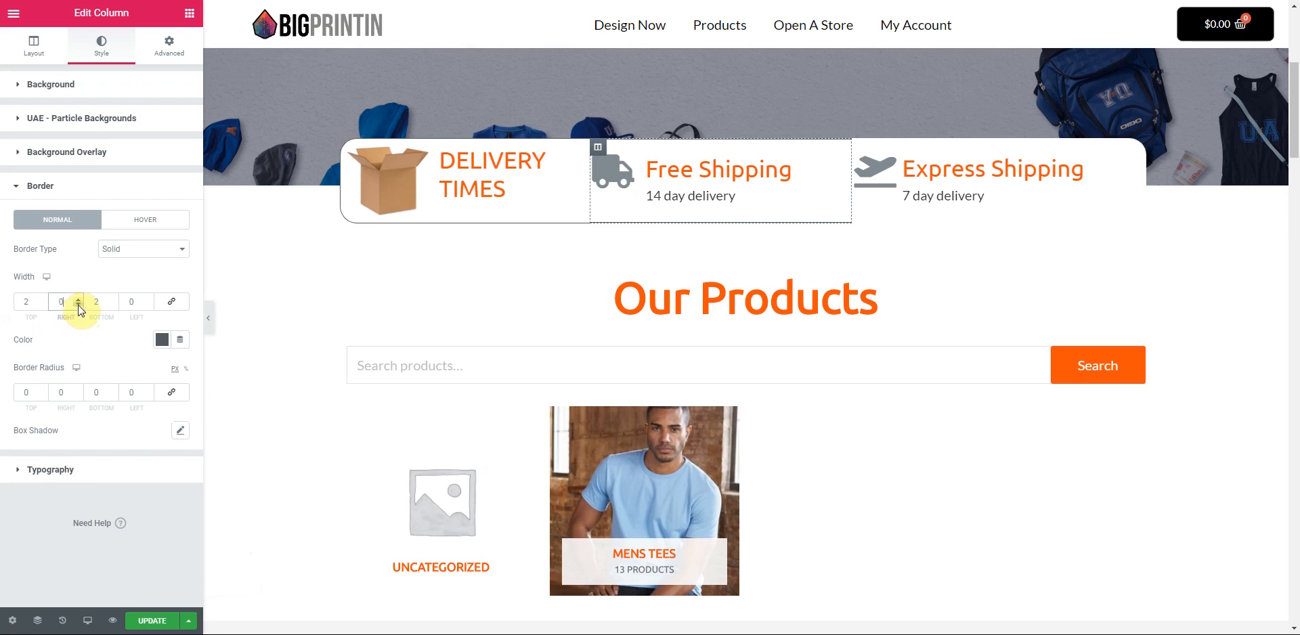
pyautogui.click(113, 305)
pyautogui.click(43, 305)
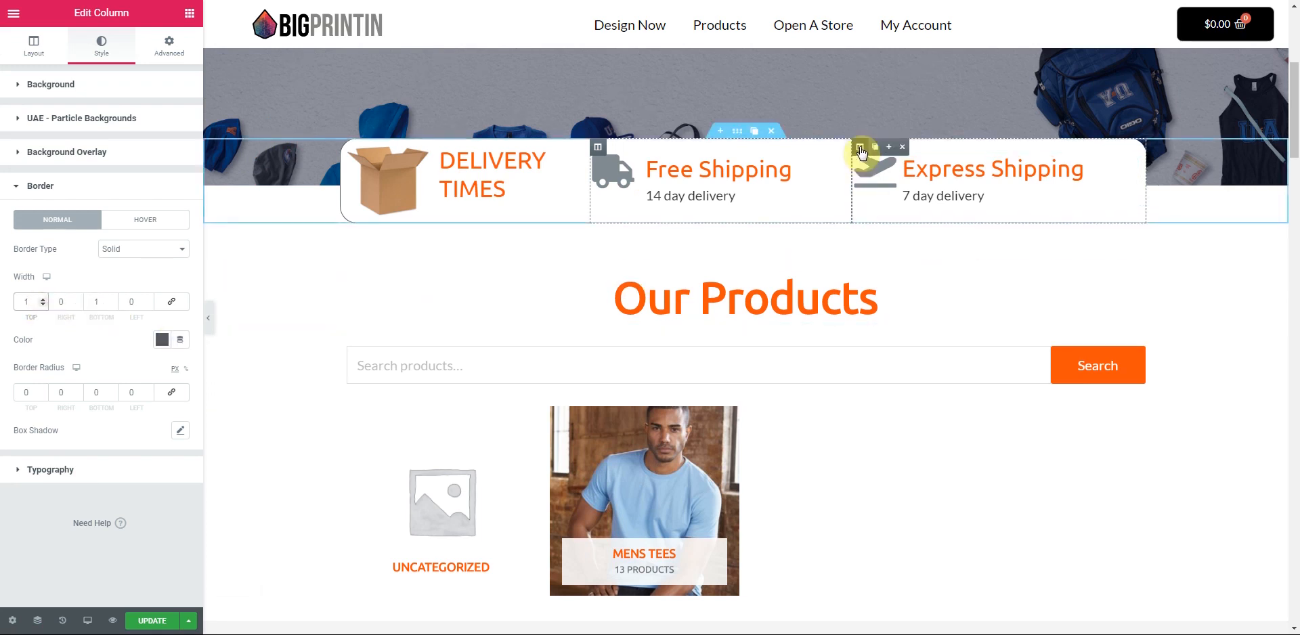
pyautogui.click(860, 150)
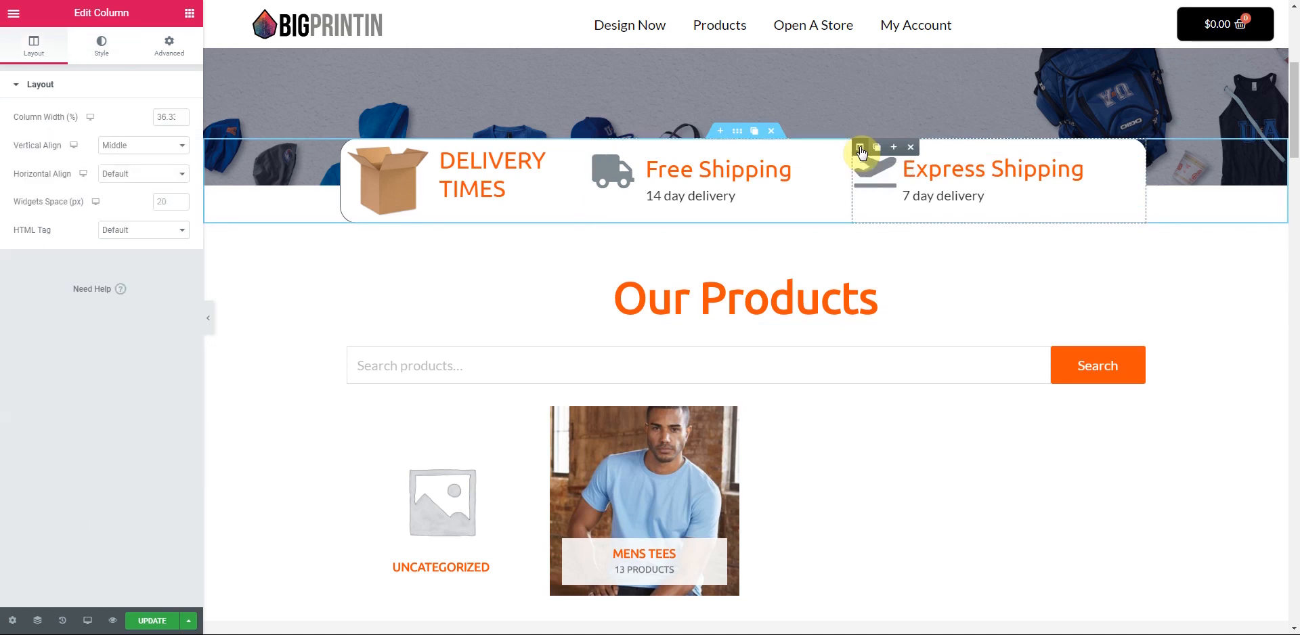
# - Make the Express Shipping column's border solid and dark grey #54595F
pyautogui.click(103, 49)
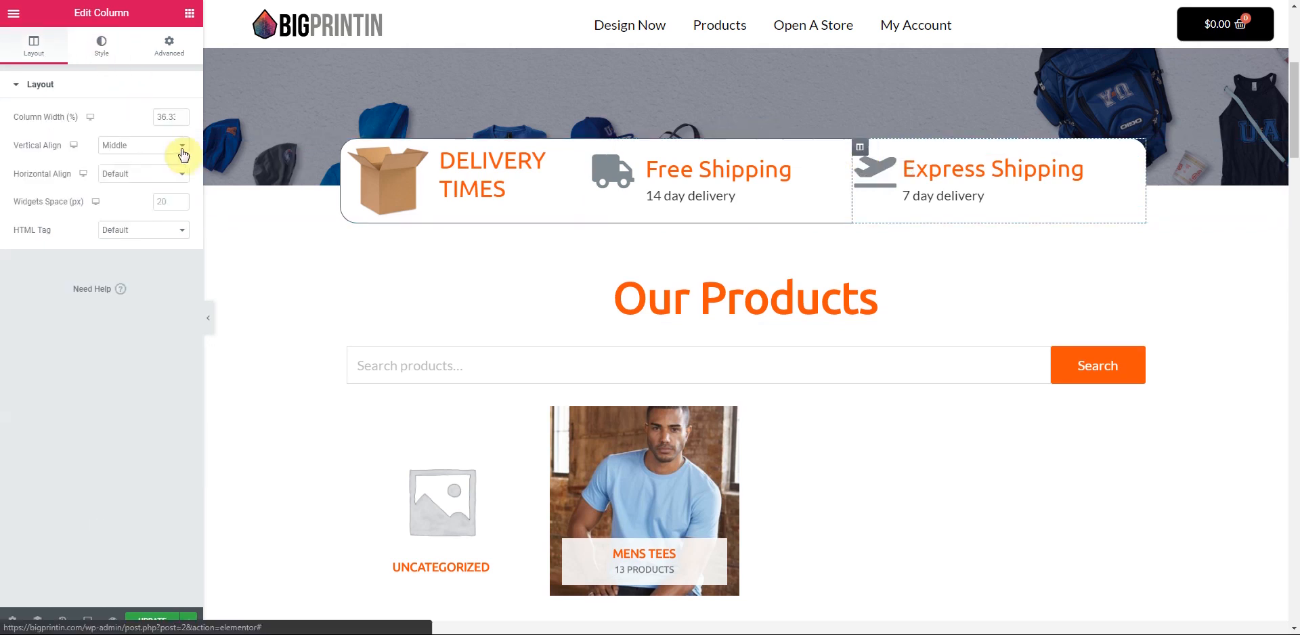
pyautogui.click(45, 467)
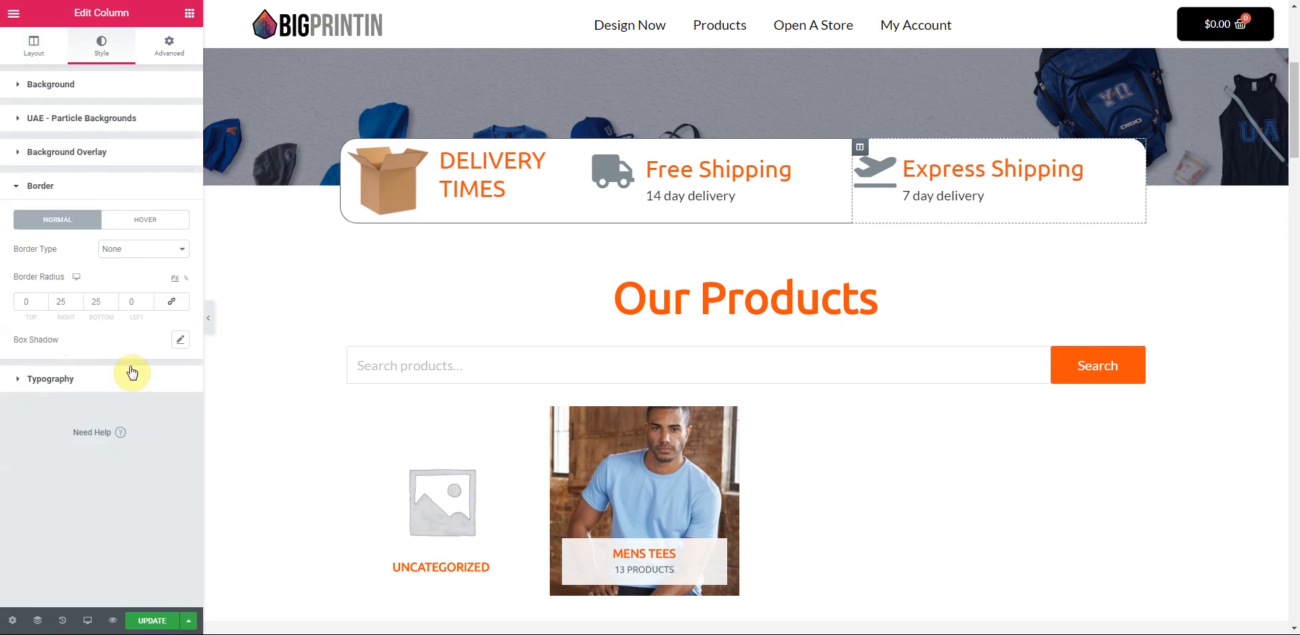
pyautogui.click(139, 250)
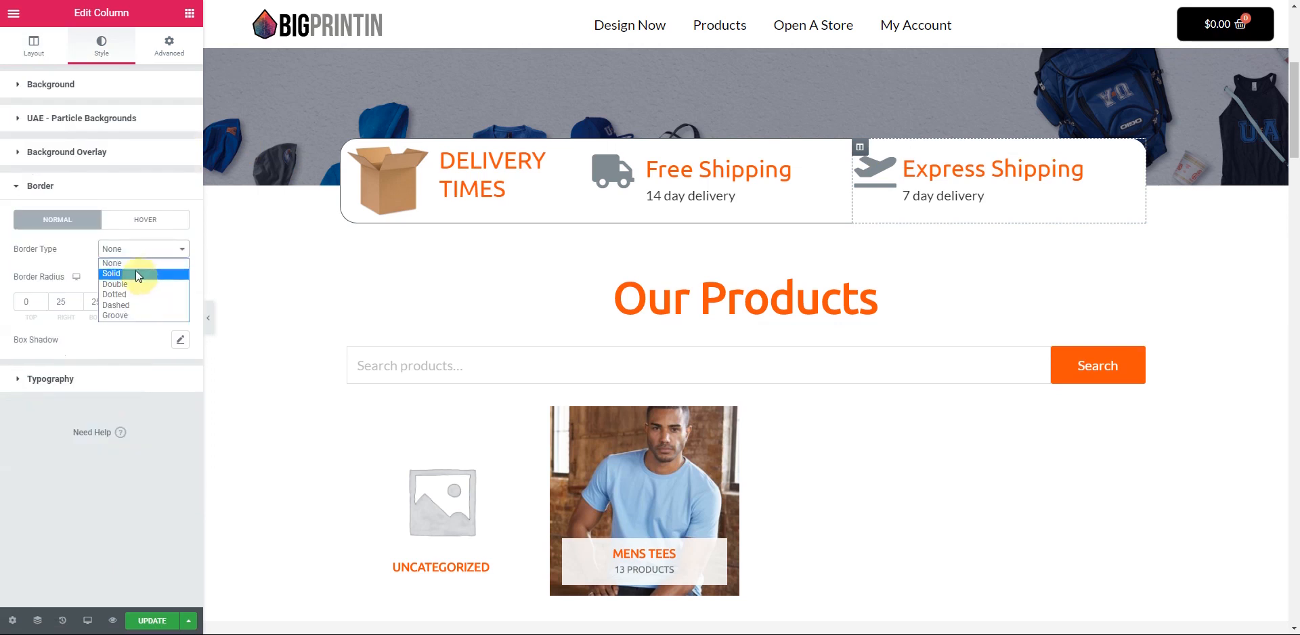
pyautogui.click(136, 270)
pyautogui.click(161, 340)
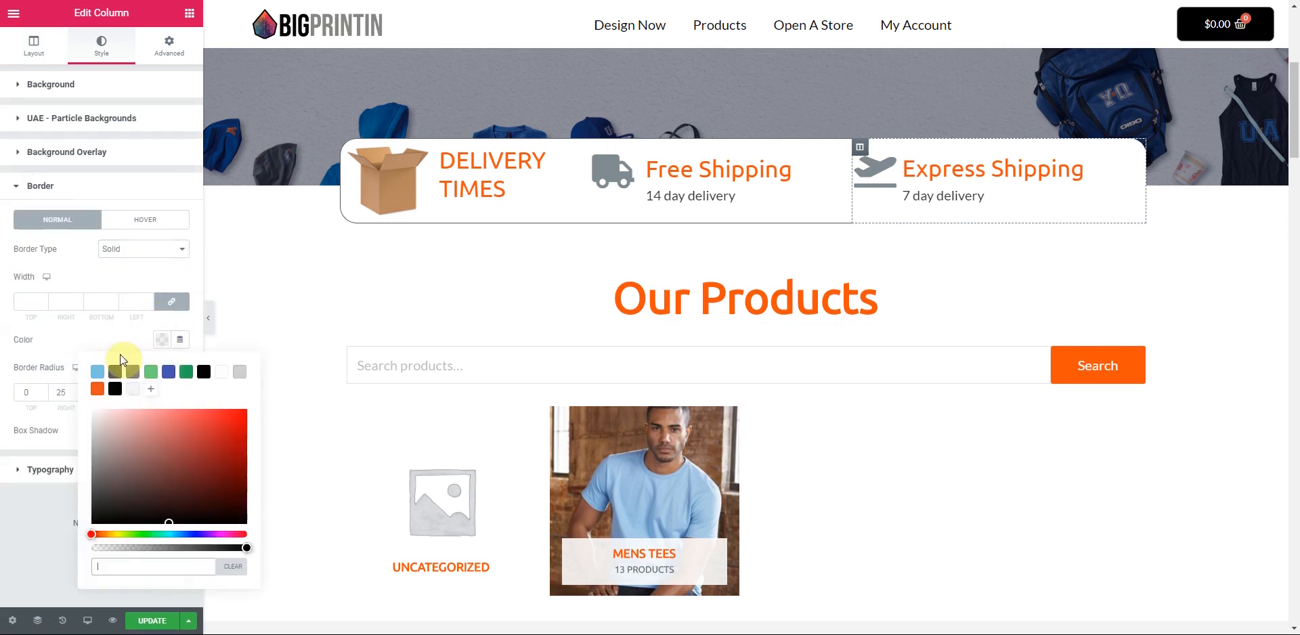
pyautogui.click(115, 371)
pyautogui.click(102, 341)
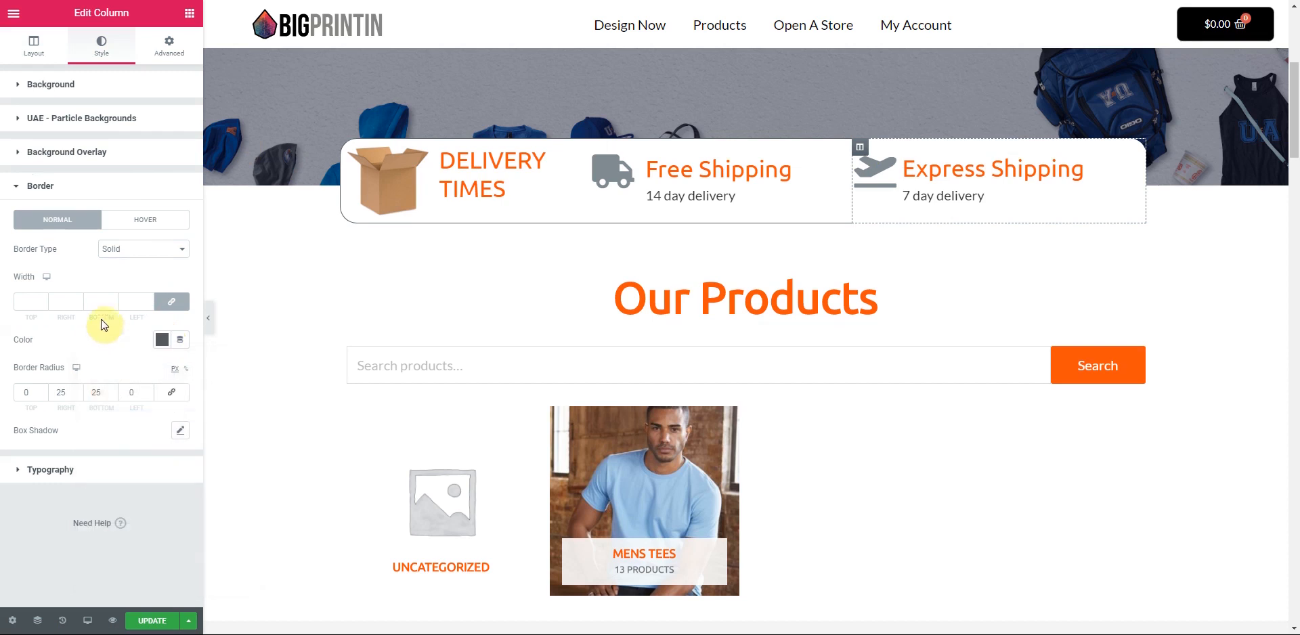
# - Set border widths to 1 on top, right and bottom, 0 on the left, and check Box Shadow
pyautogui.click(149, 300)
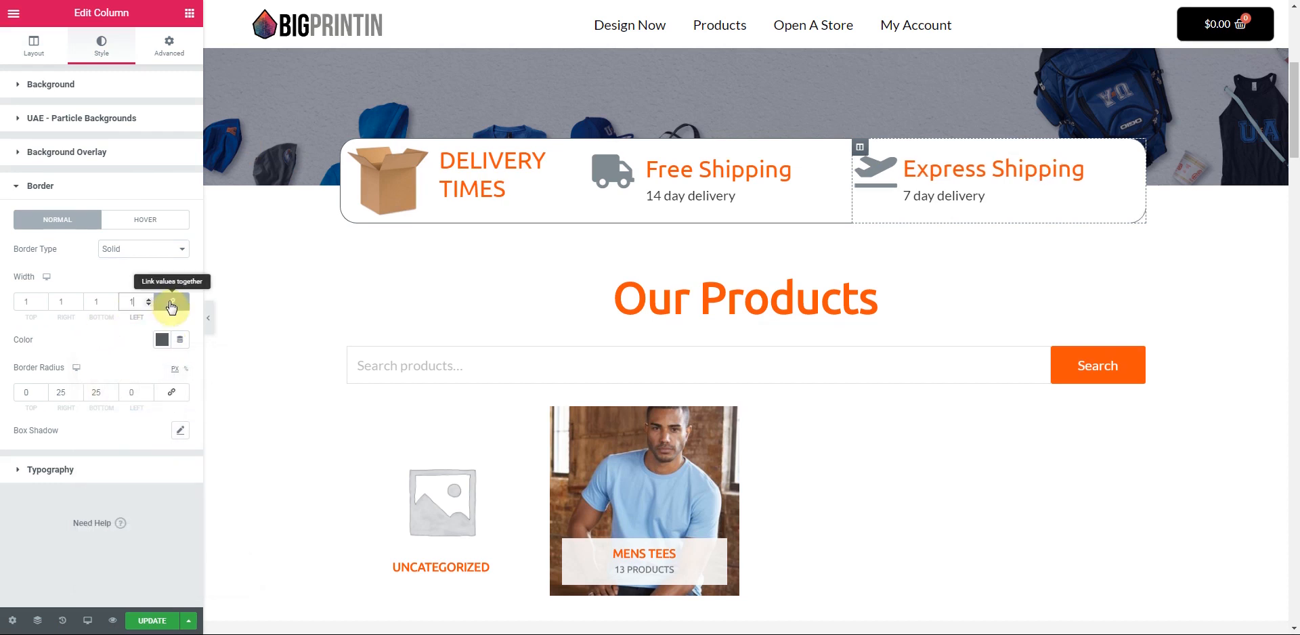
pyautogui.click(171, 306)
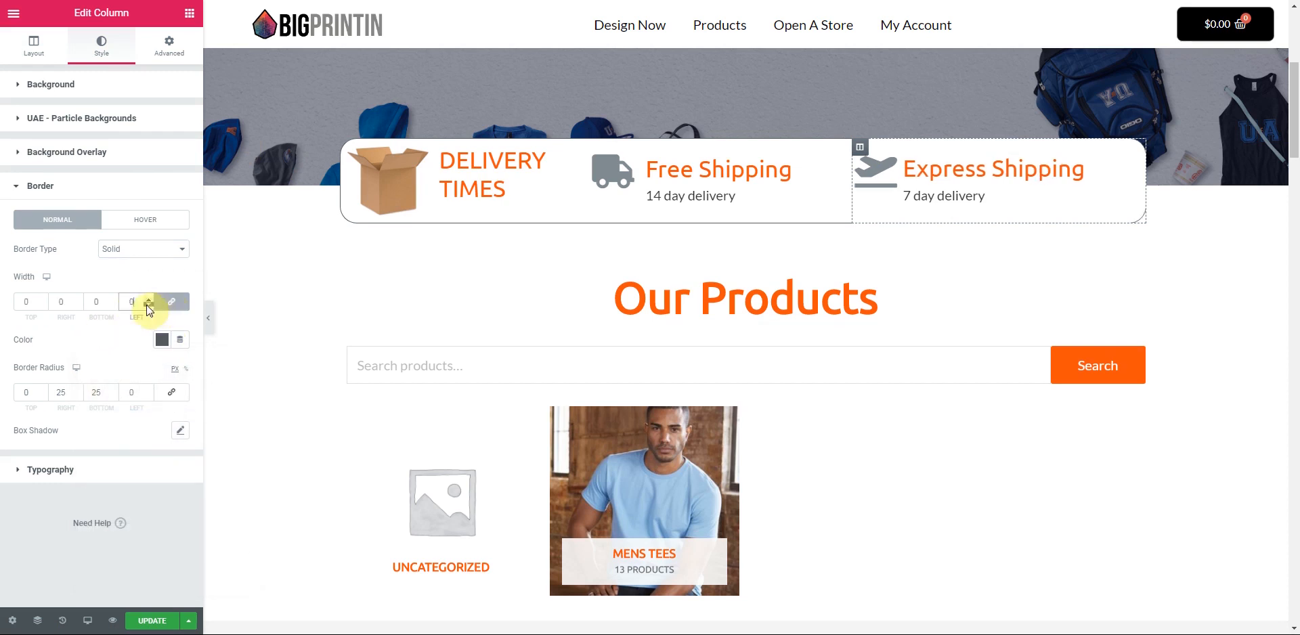
pyautogui.click(149, 302)
pyautogui.click(149, 306)
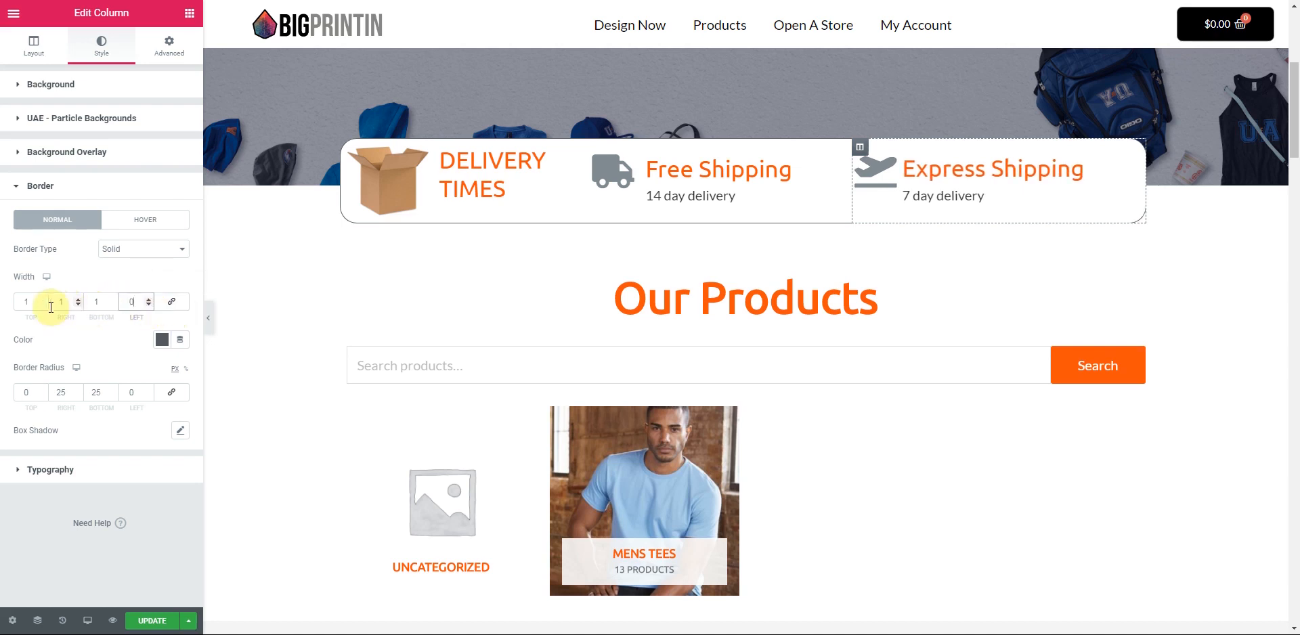
pyautogui.click(208, 319)
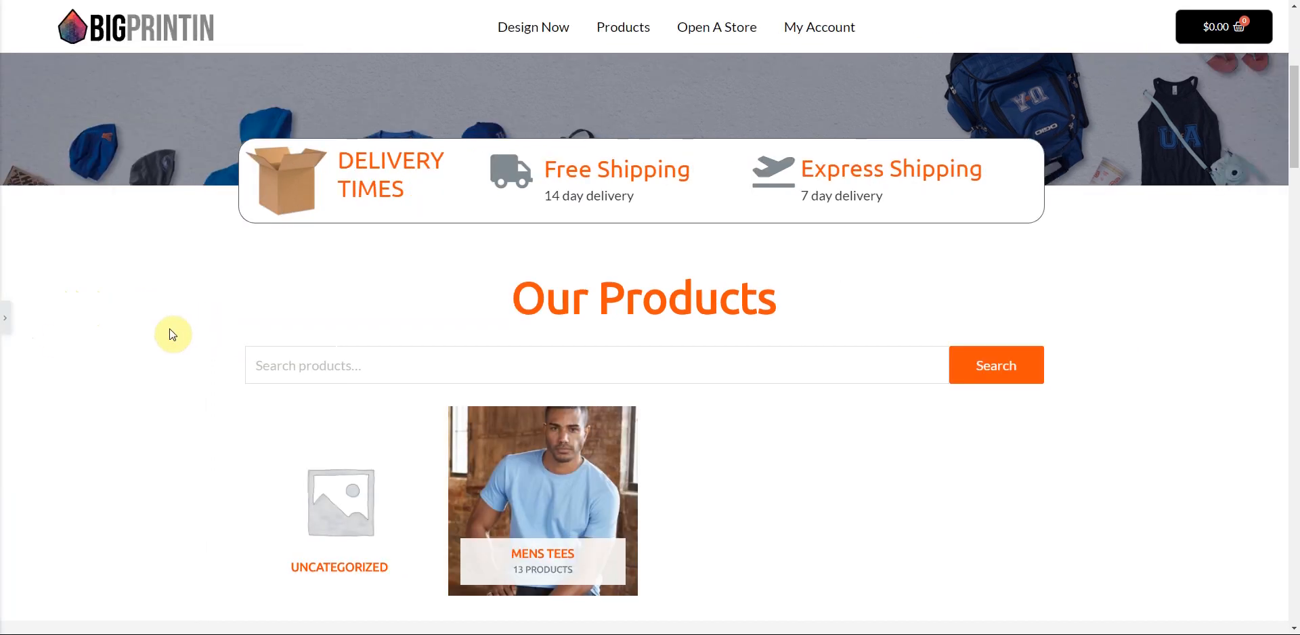
pyautogui.click(6, 319)
pyautogui.click(180, 432)
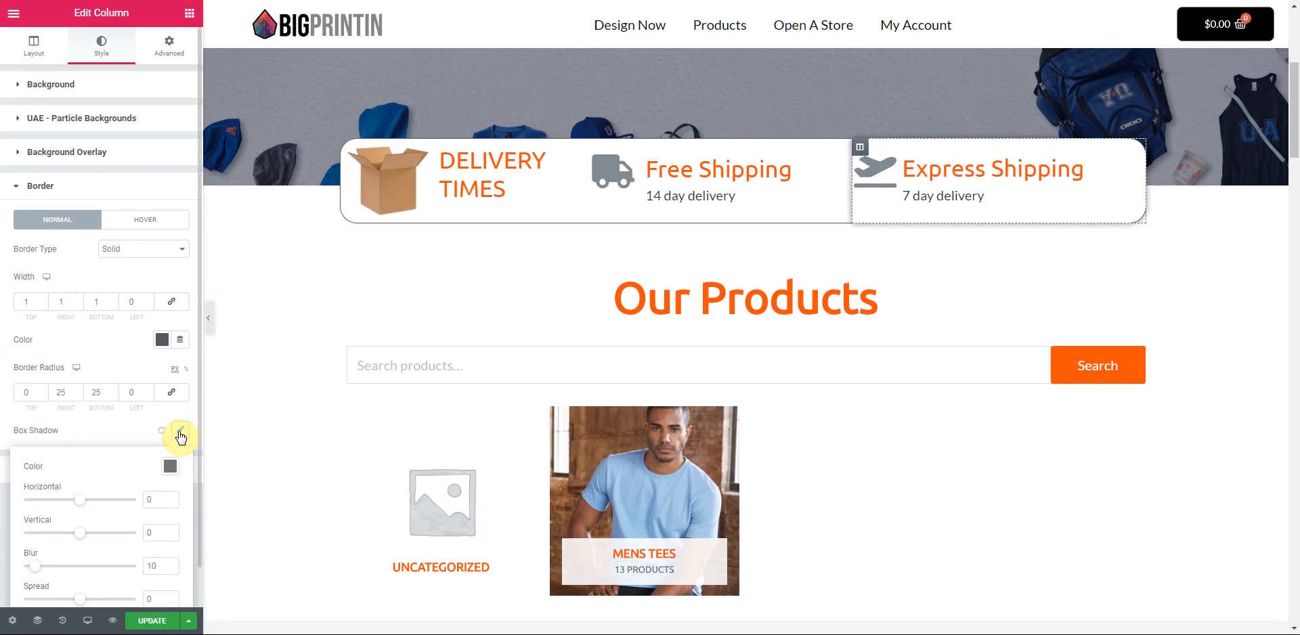
pyautogui.click(180, 432)
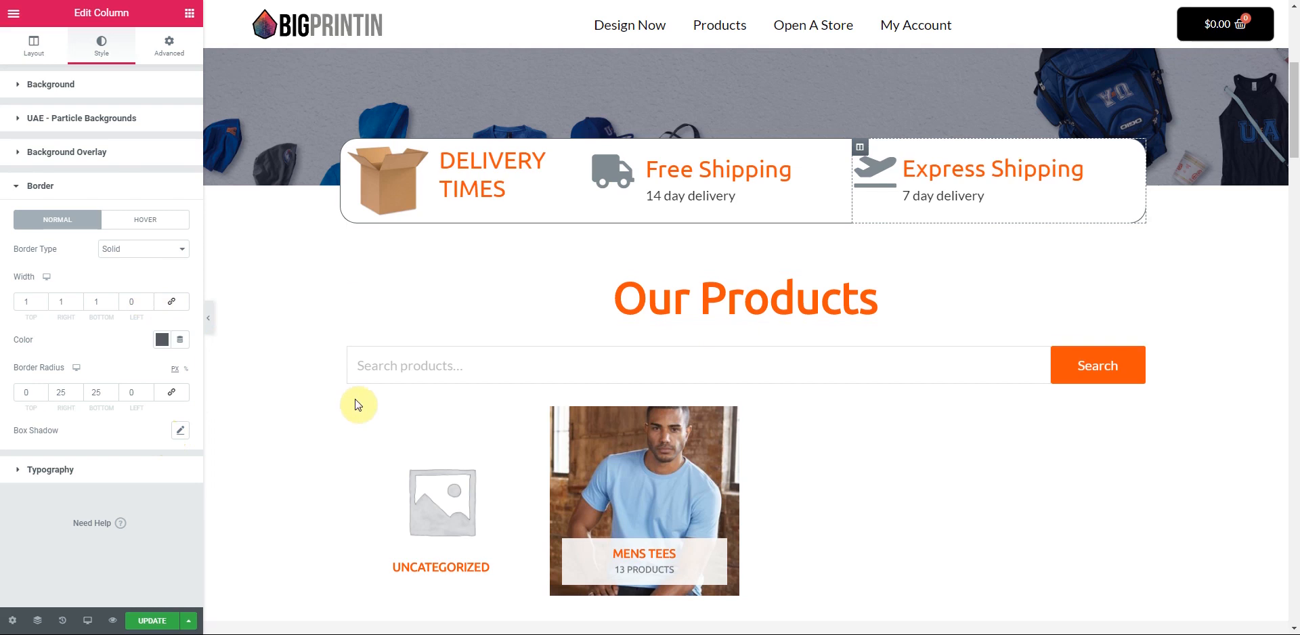
# - Review the page and save the edits with UPDATE
pyautogui.scroll(-5, 354, 399)
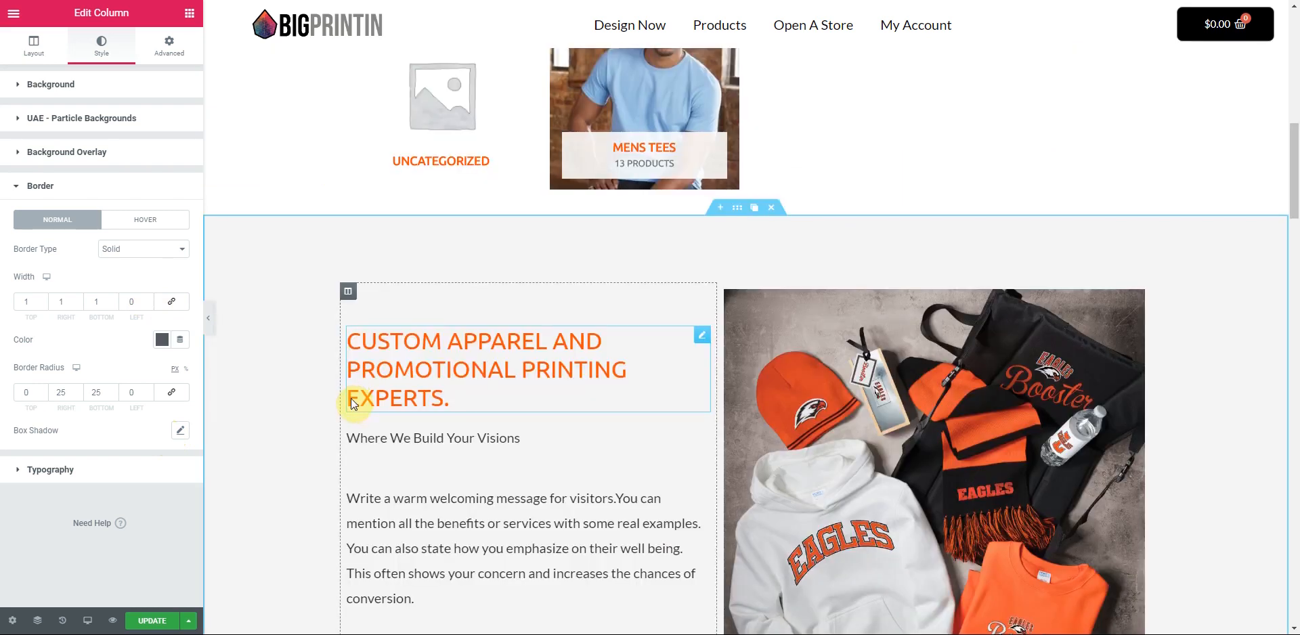
pyautogui.scroll(-10, 353, 404)
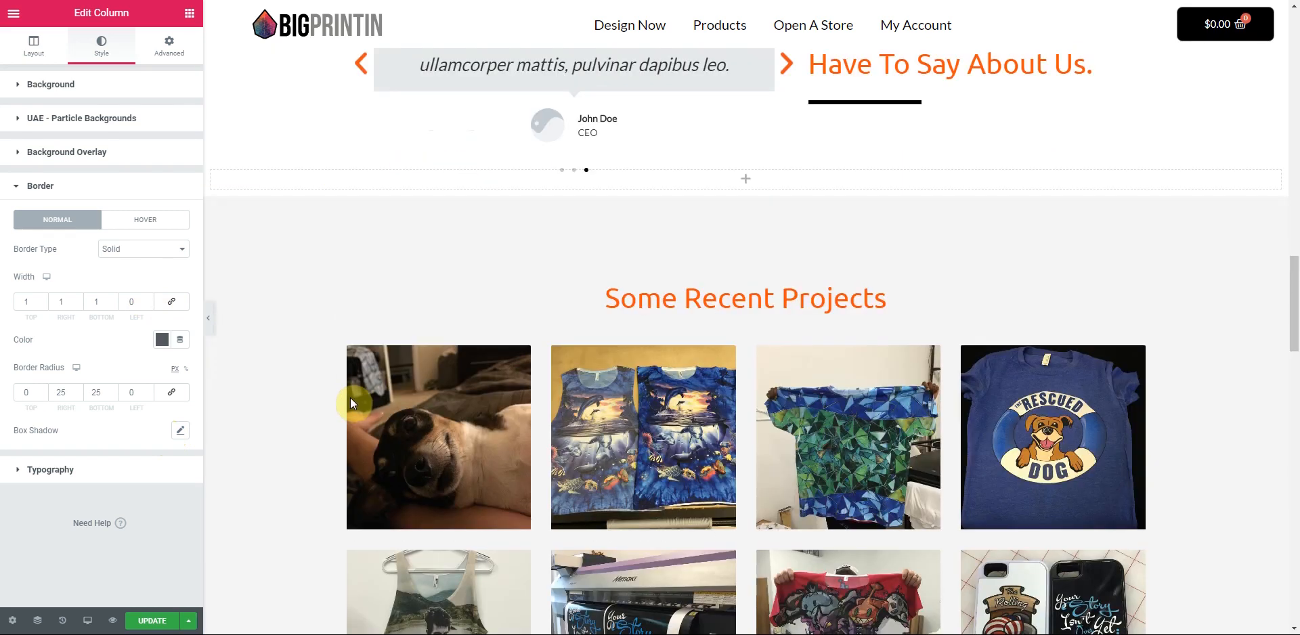
pyautogui.scroll(-10, 351, 399)
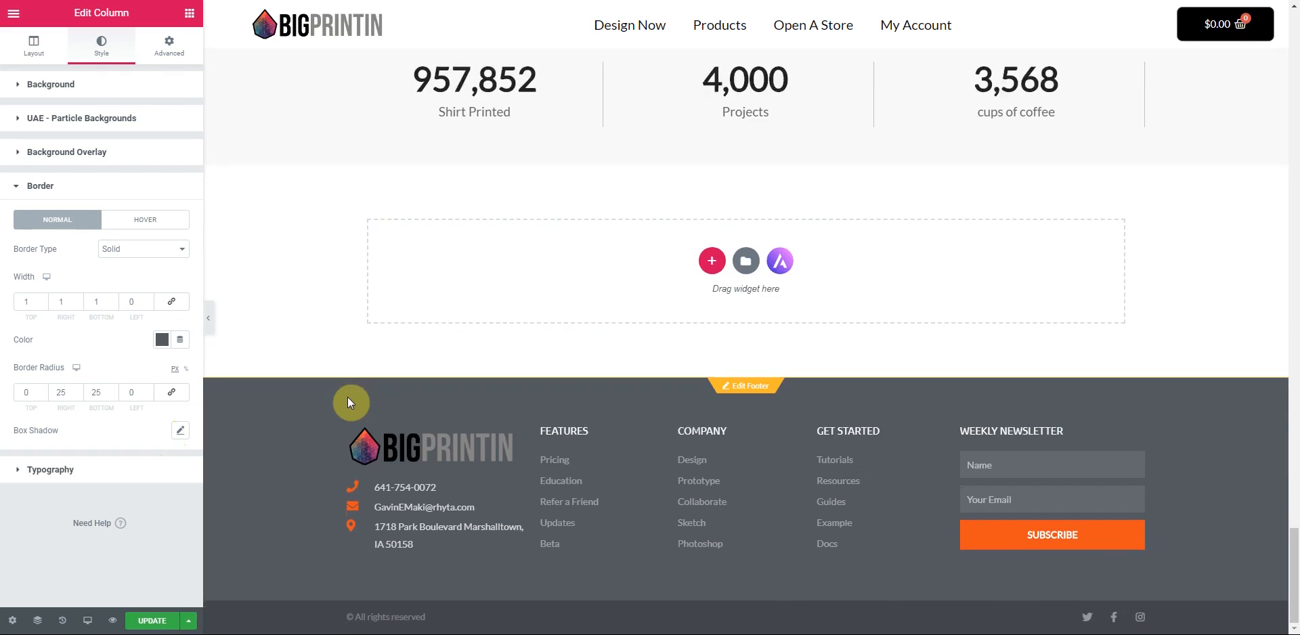
pyautogui.scroll(7, 331, 433)
pyautogui.click(145, 628)
pyautogui.scroll(-7, 304, 337)
pyautogui.scroll(5, 281, 359)
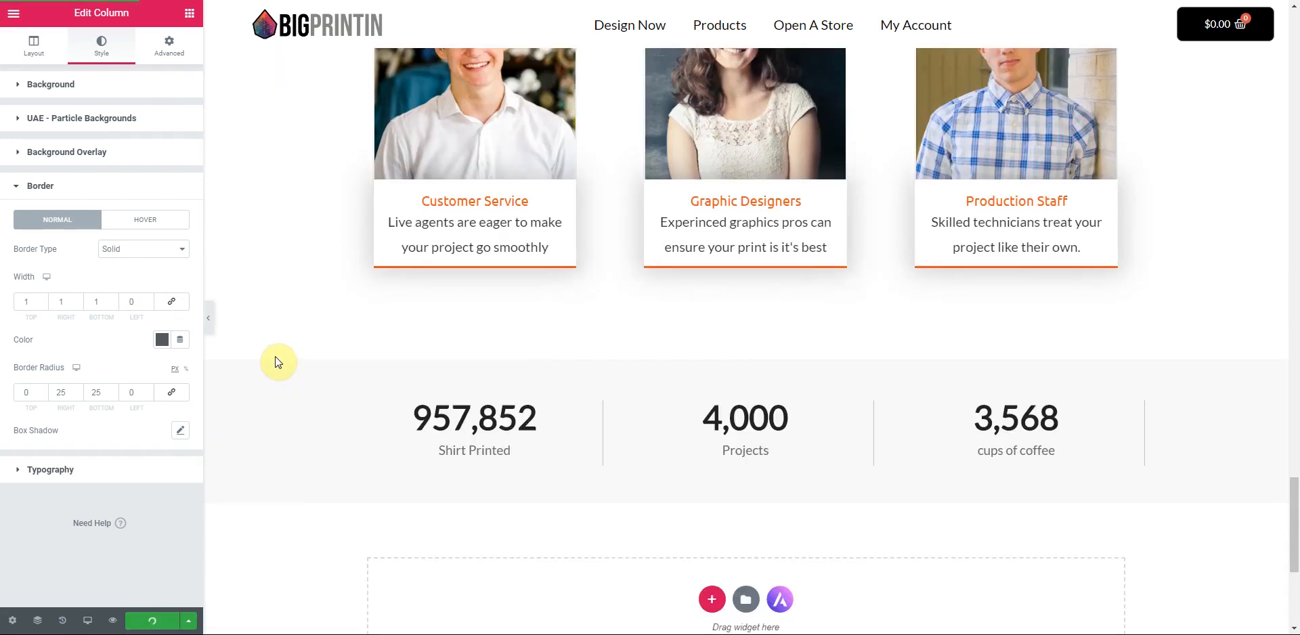
pyautogui.scroll(5, 277, 363)
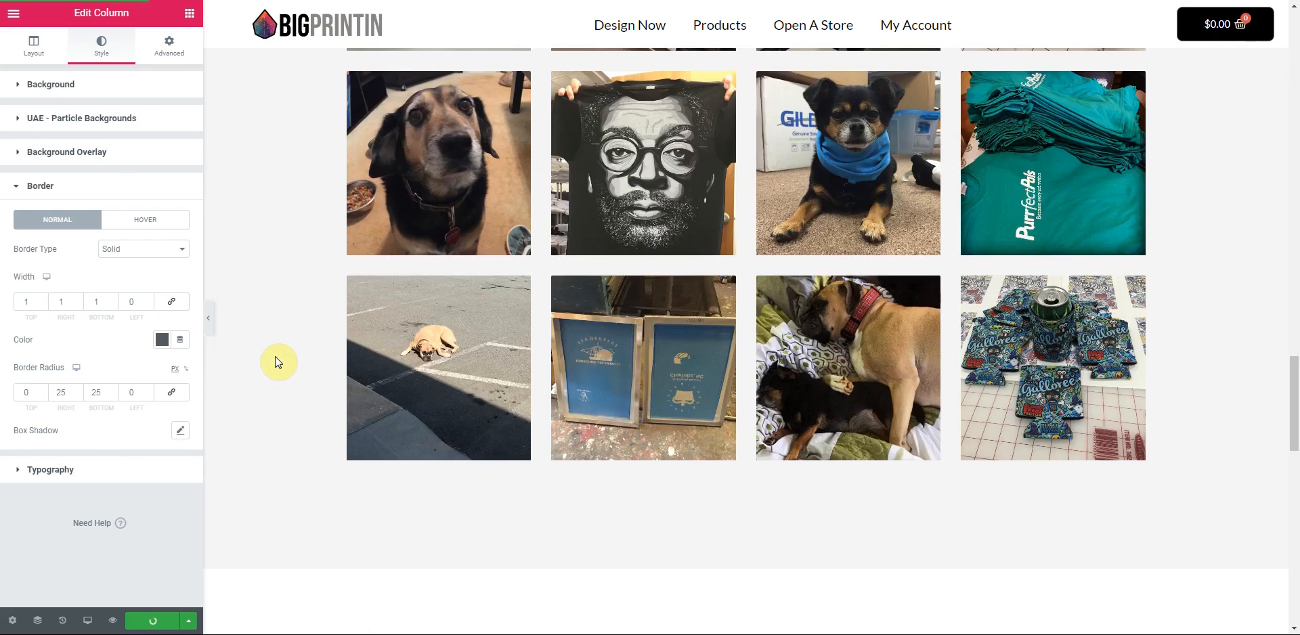
pyautogui.scroll(10, 261, 290)
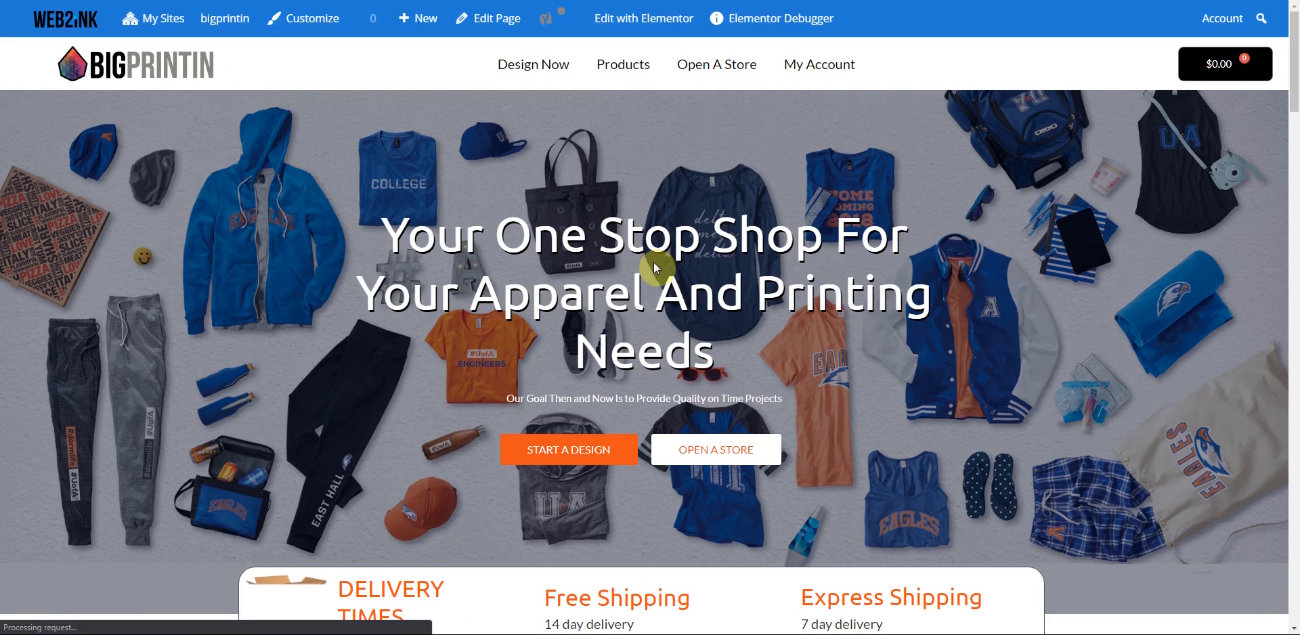
pyautogui.scroll(-20, 551, 342)
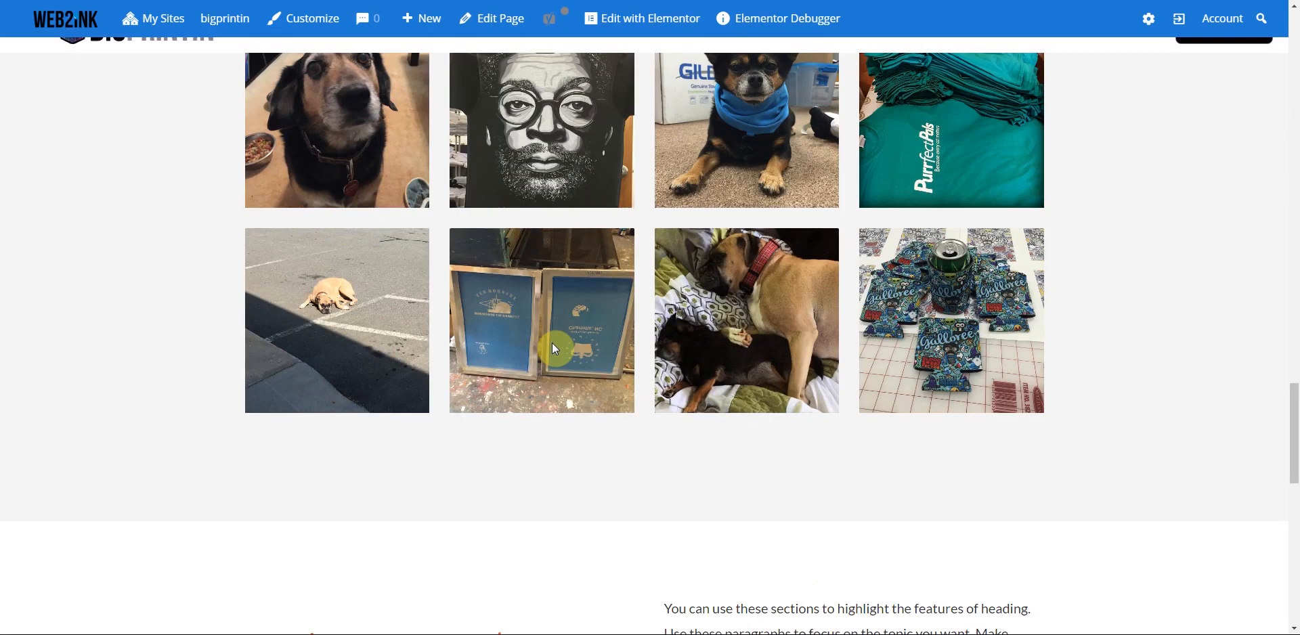
pyautogui.scroll(-10, 551, 354)
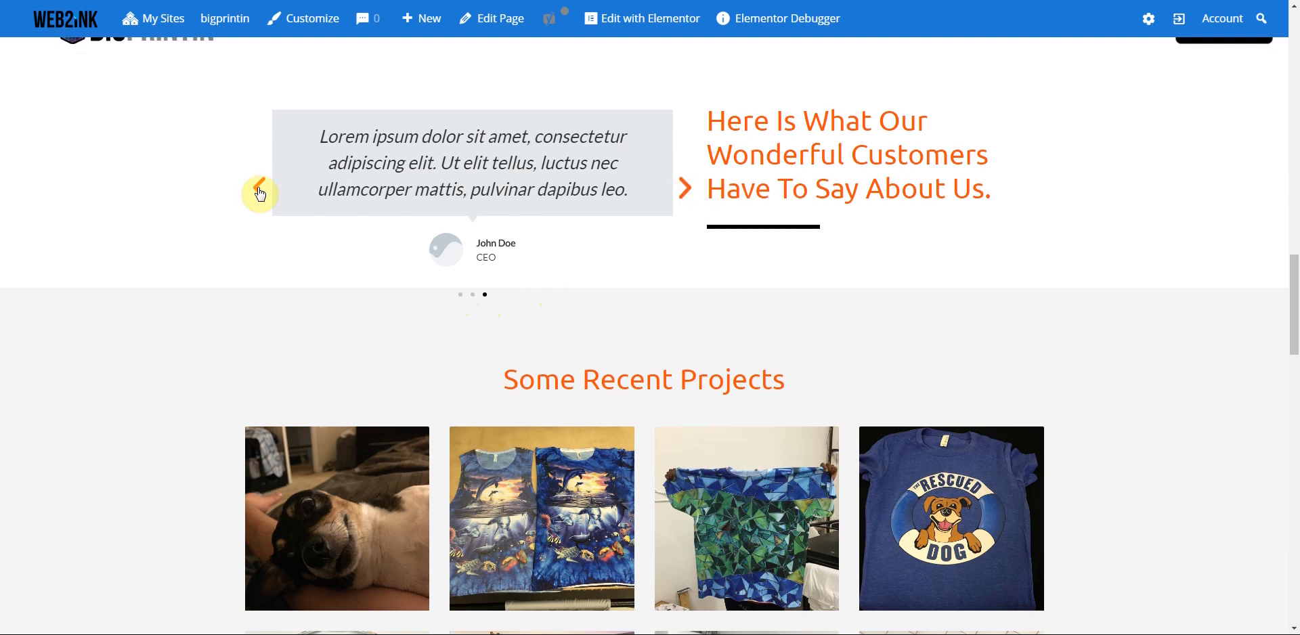
pyautogui.scroll(2, 269, 214)
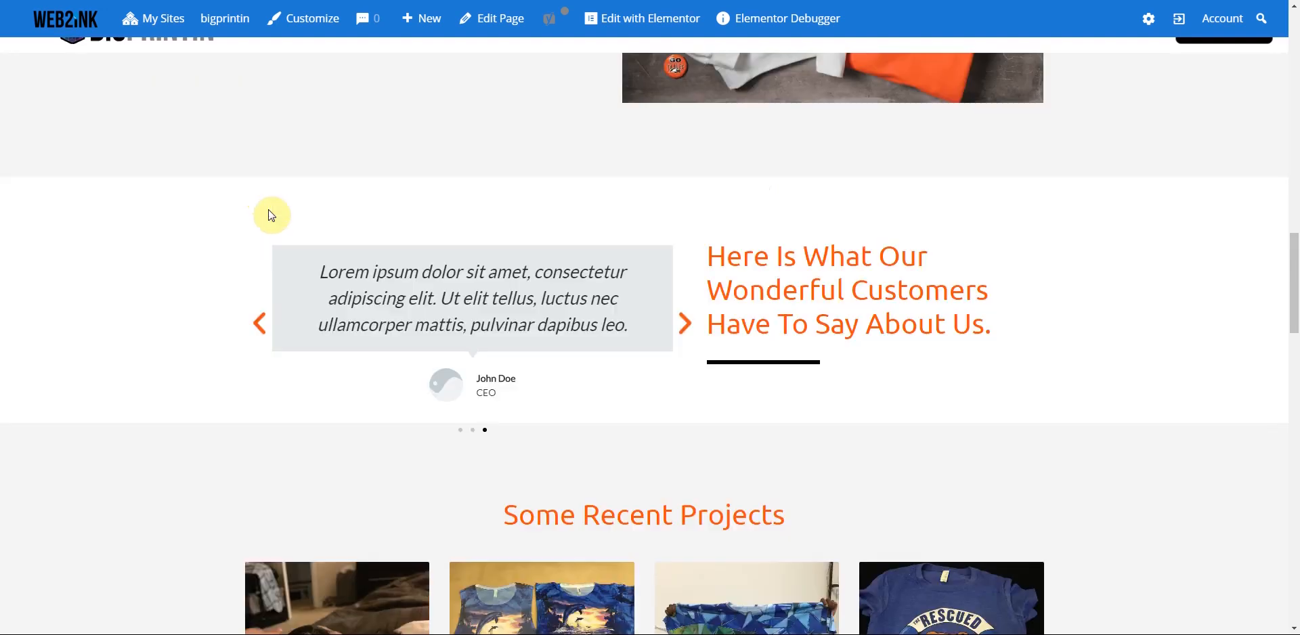
pyautogui.scroll(5, 268, 213)
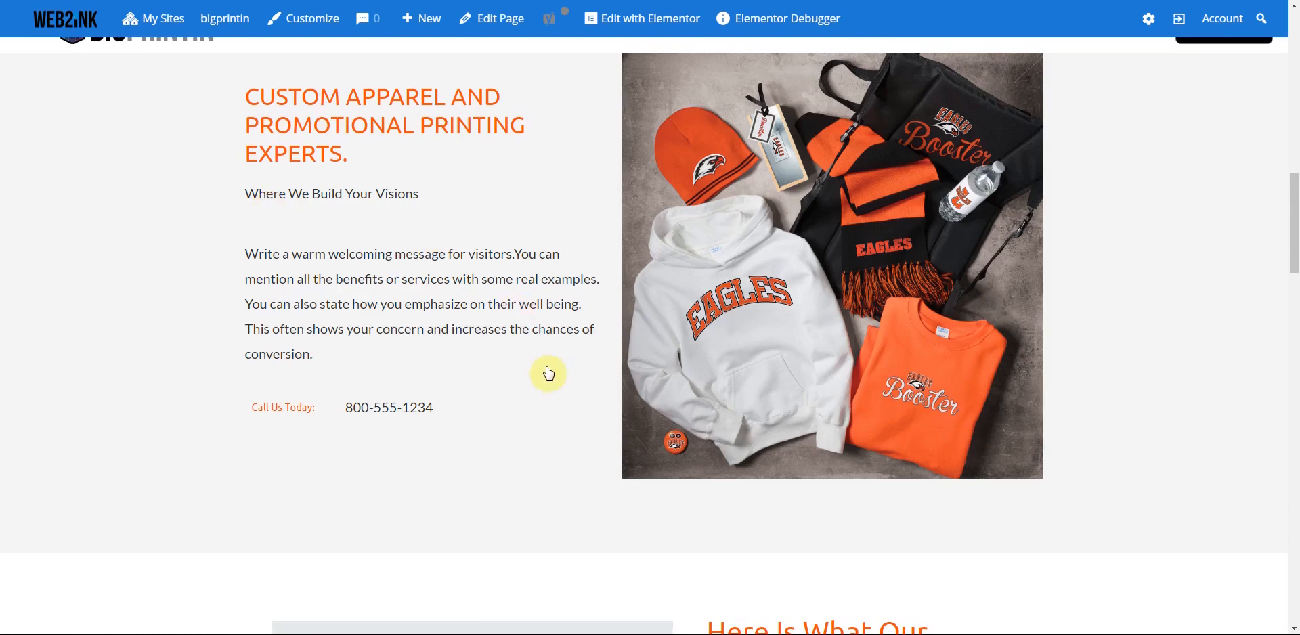
pyautogui.scroll(7, 716, 362)
pyautogui.scroll(-1, 528, 330)
pyautogui.scroll(-8, 691, 396)
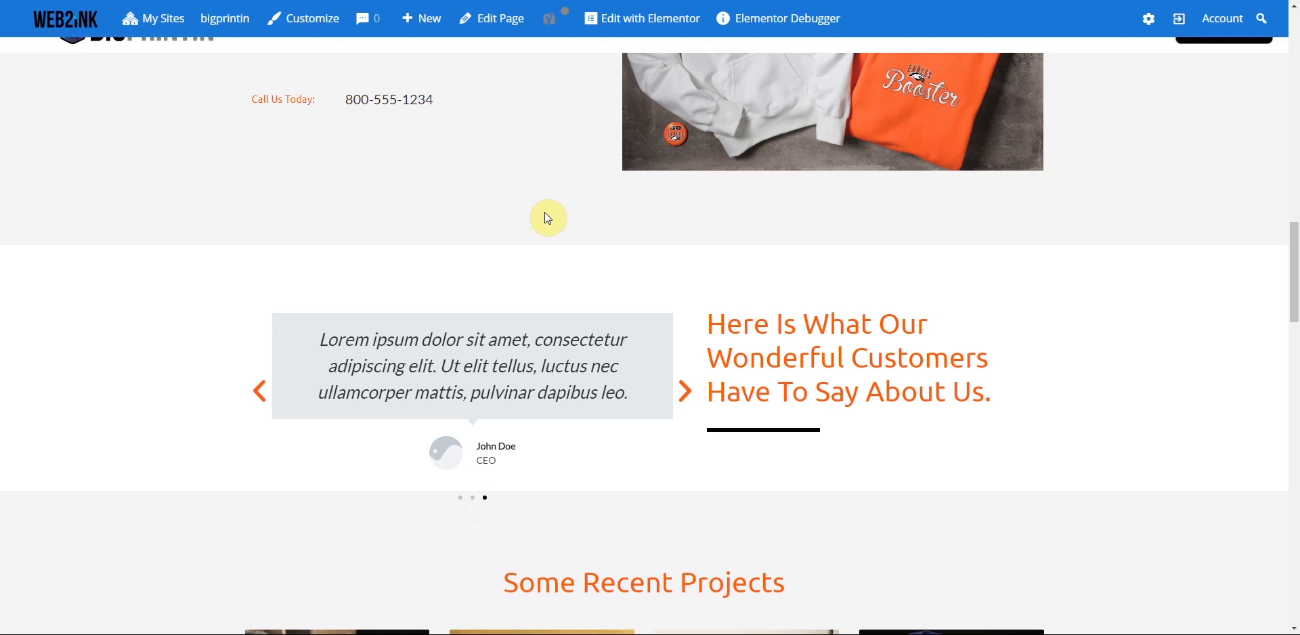
pyautogui.scroll(4, 548, 218)
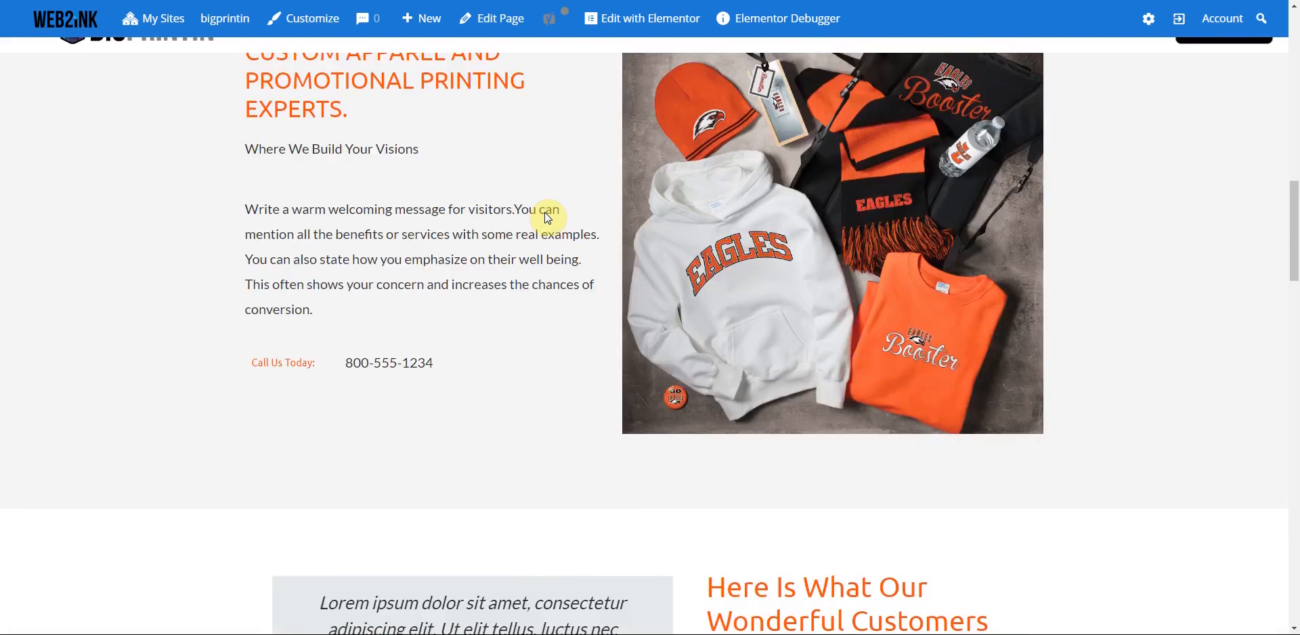
pyautogui.scroll(7, 546, 214)
pyautogui.scroll(10, 547, 213)
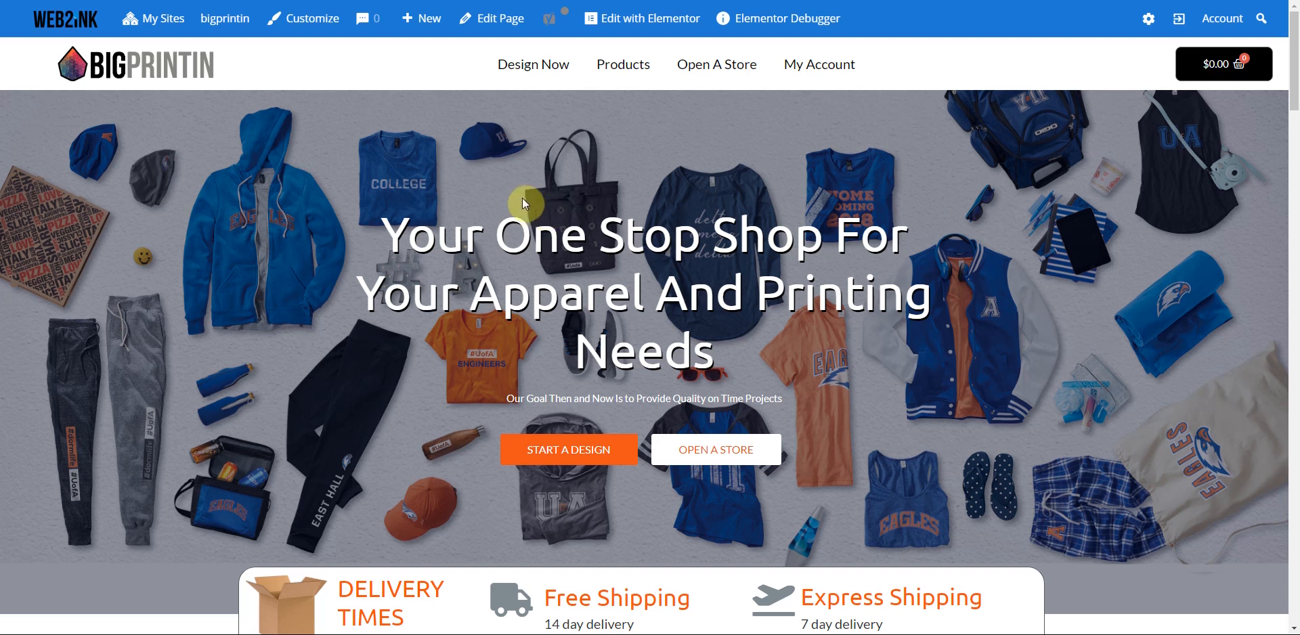
# - Open Design Now, then the Web2Ink plugin settings page from the admin sidebar
pyautogui.click(513, 76)
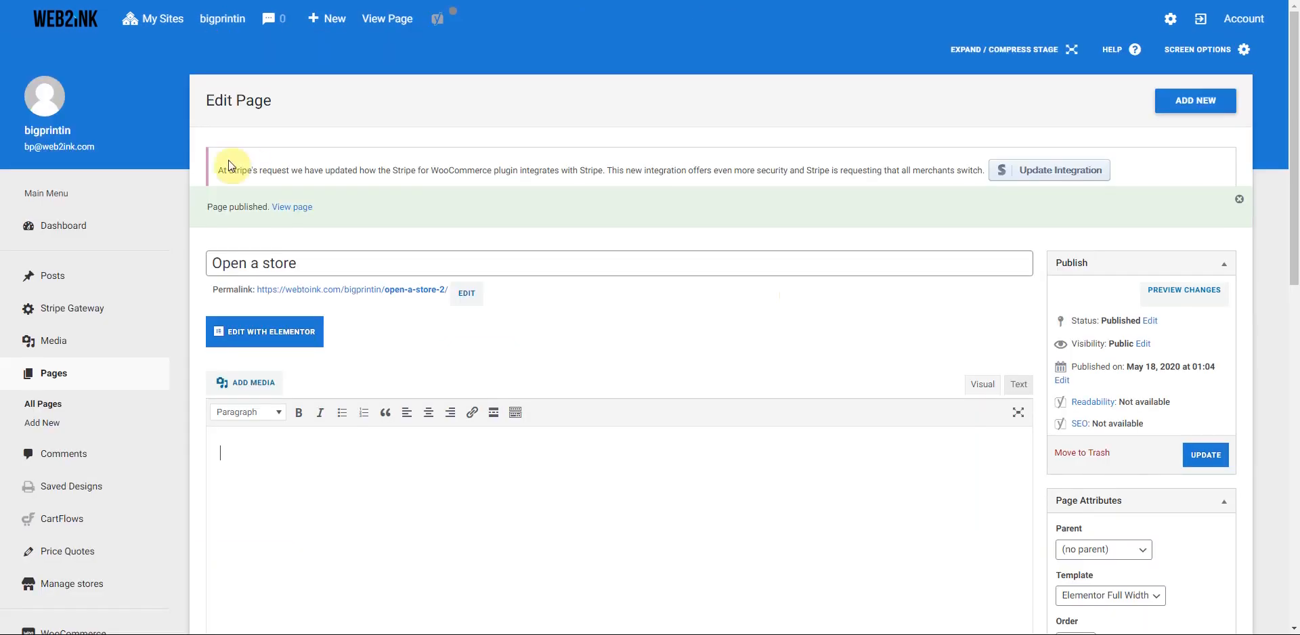
pyautogui.scroll(-5, 170, 270)
pyautogui.scroll(-5, 170, 272)
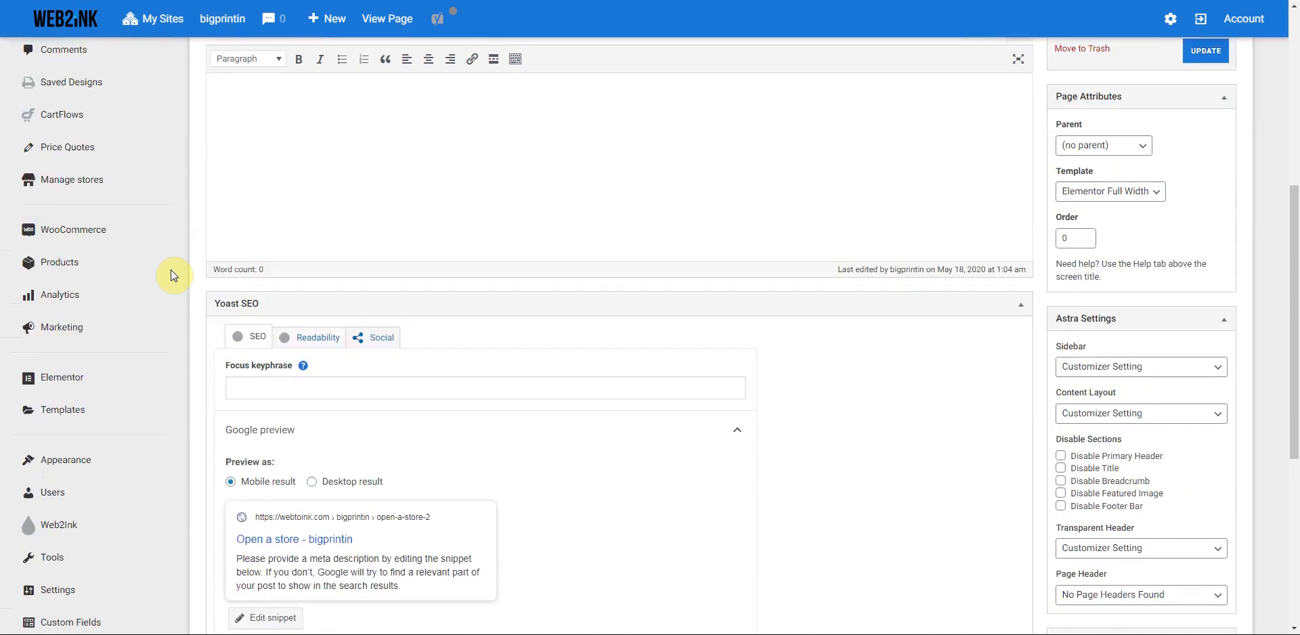
pyautogui.moveTo(34, 273)
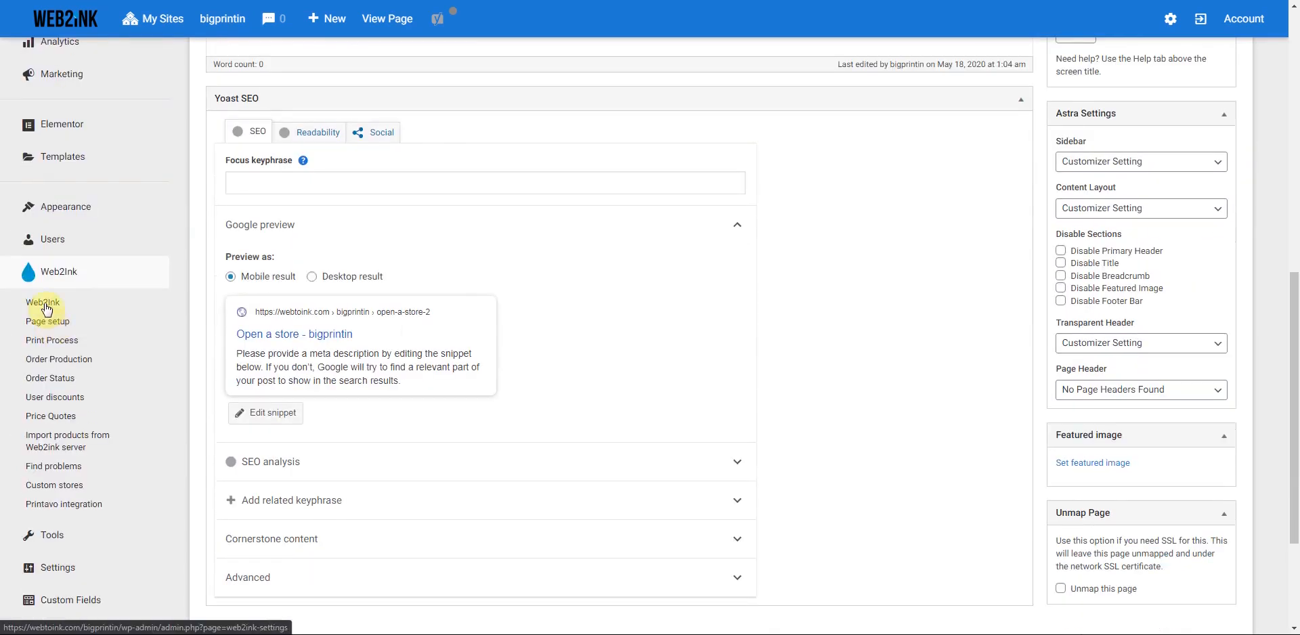
pyautogui.click(45, 306)
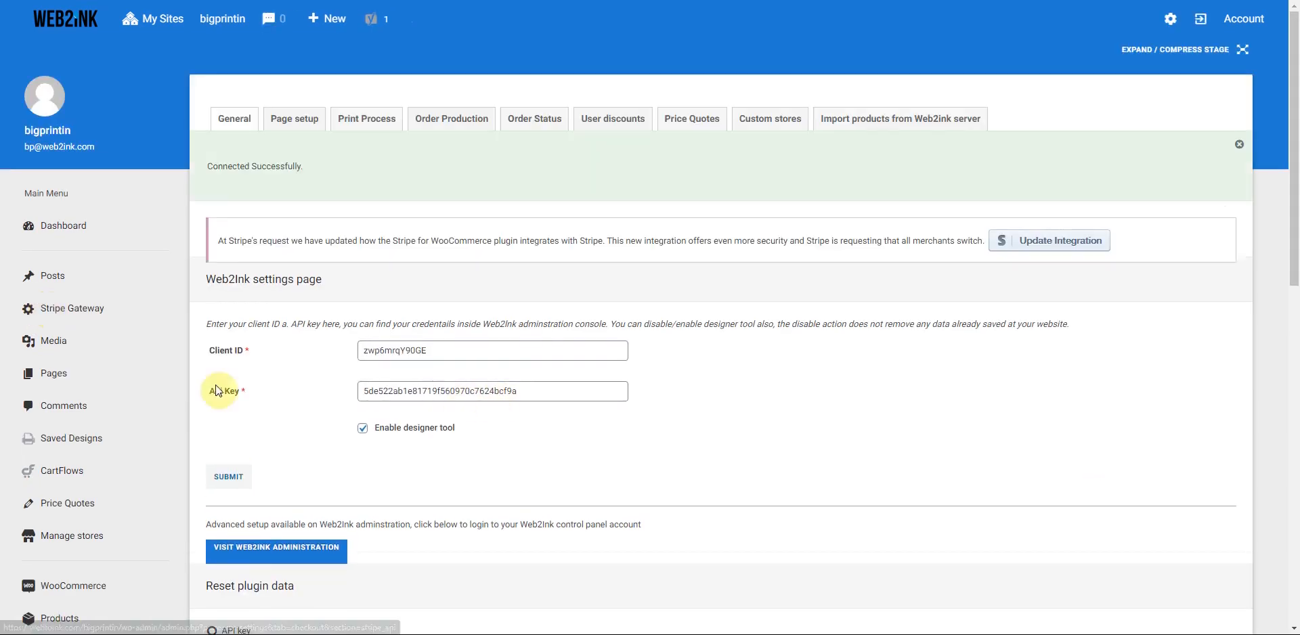
# - Set the designer style to Maximized in the Web2Ink console, save, and reload the Design Now page
pyautogui.scroll(-1, 310, 425)
pyautogui.click(310, 424)
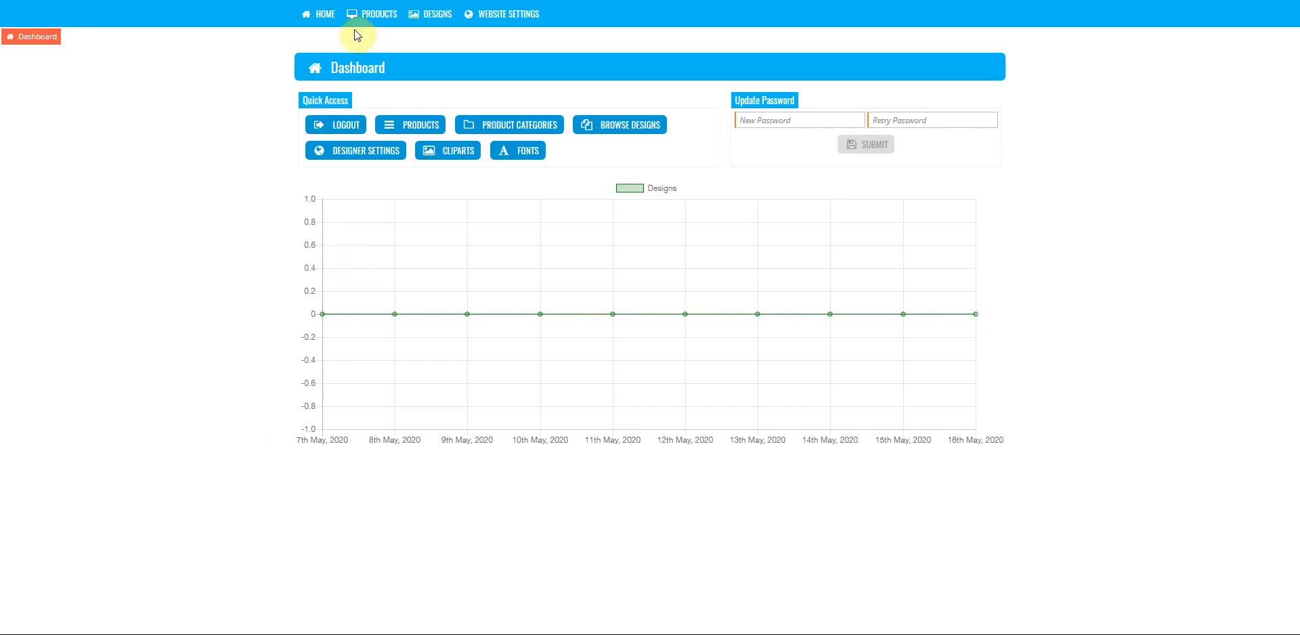
pyautogui.click(519, 22)
pyautogui.click(429, 19)
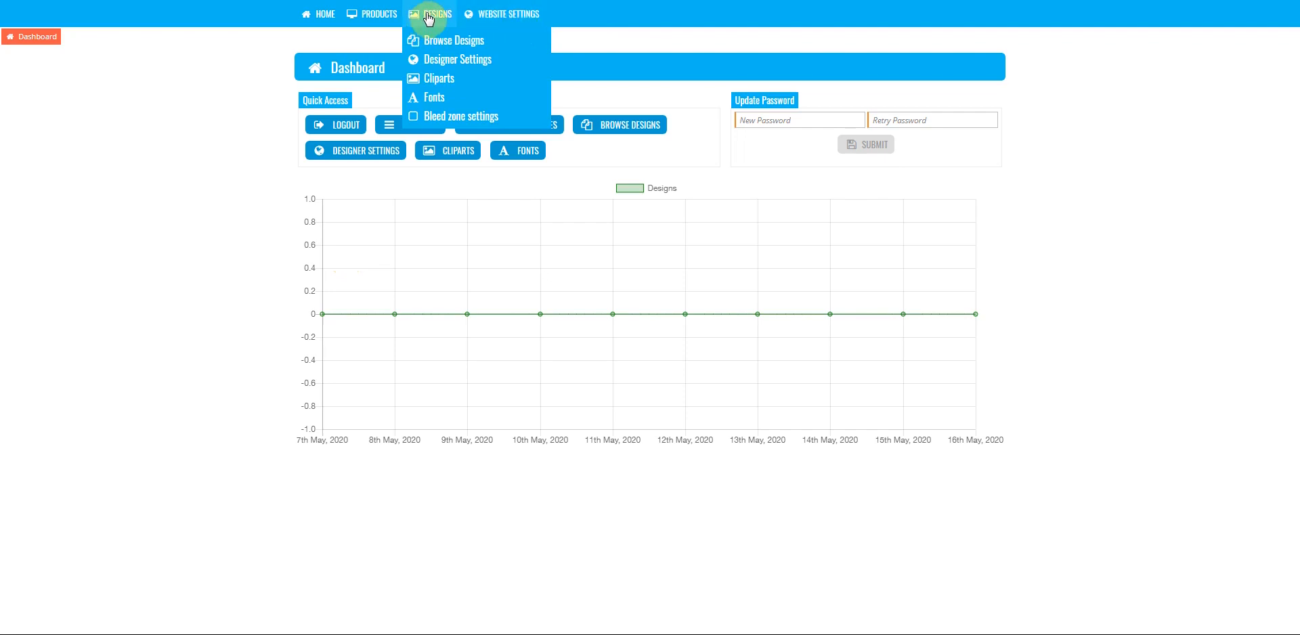
pyautogui.click(467, 61)
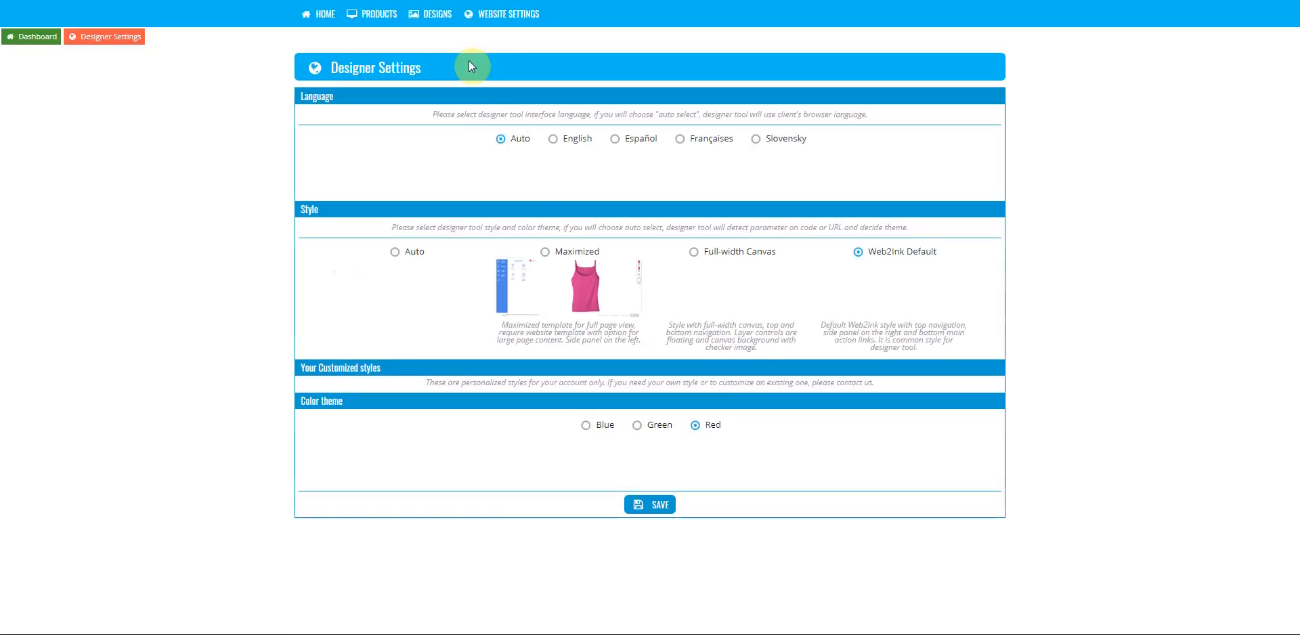
pyautogui.click(545, 252)
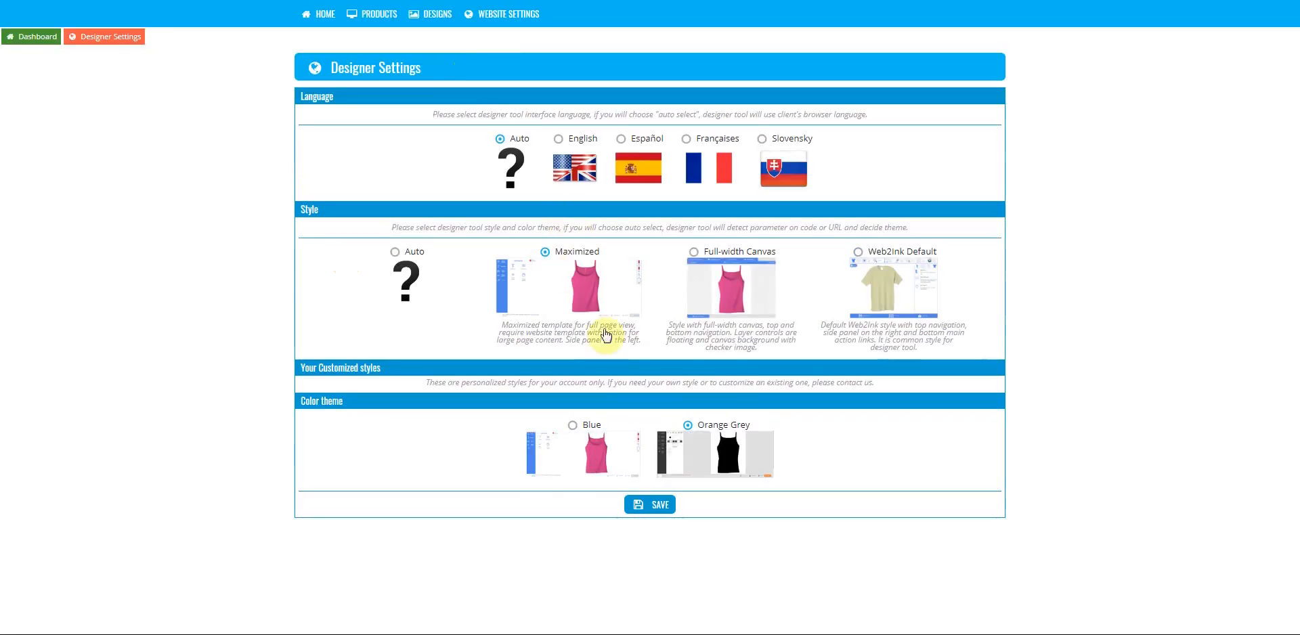
pyautogui.click(658, 507)
pyautogui.click(220, 8)
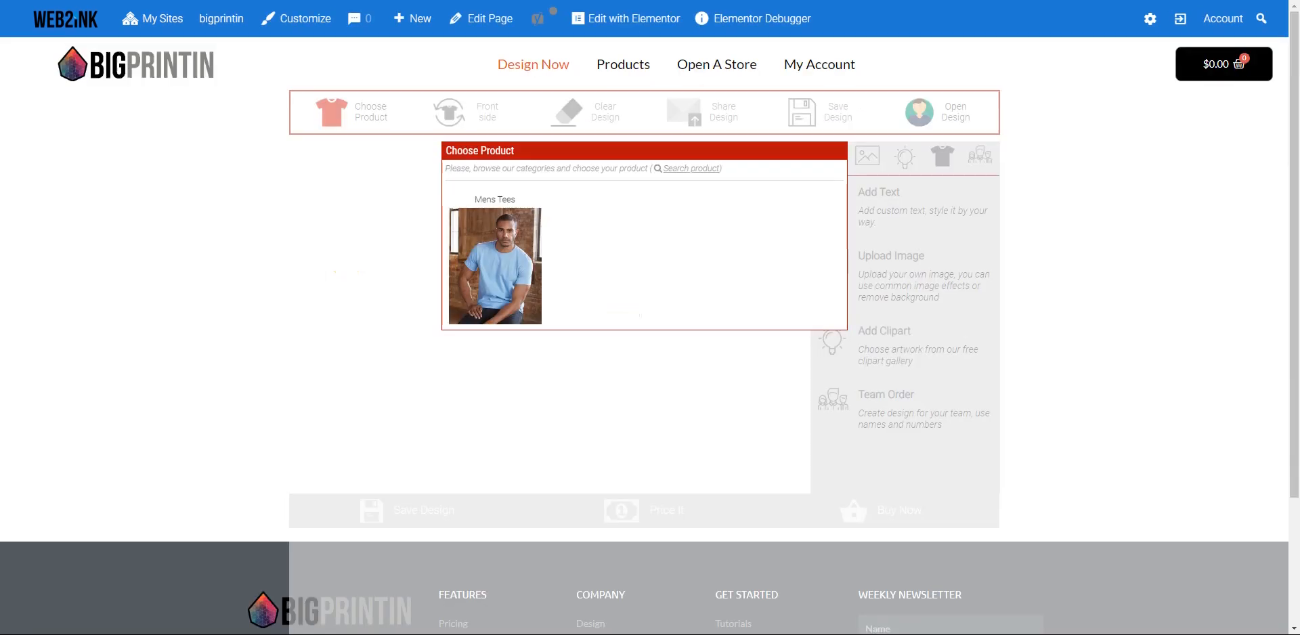
pyautogui.press('F5')
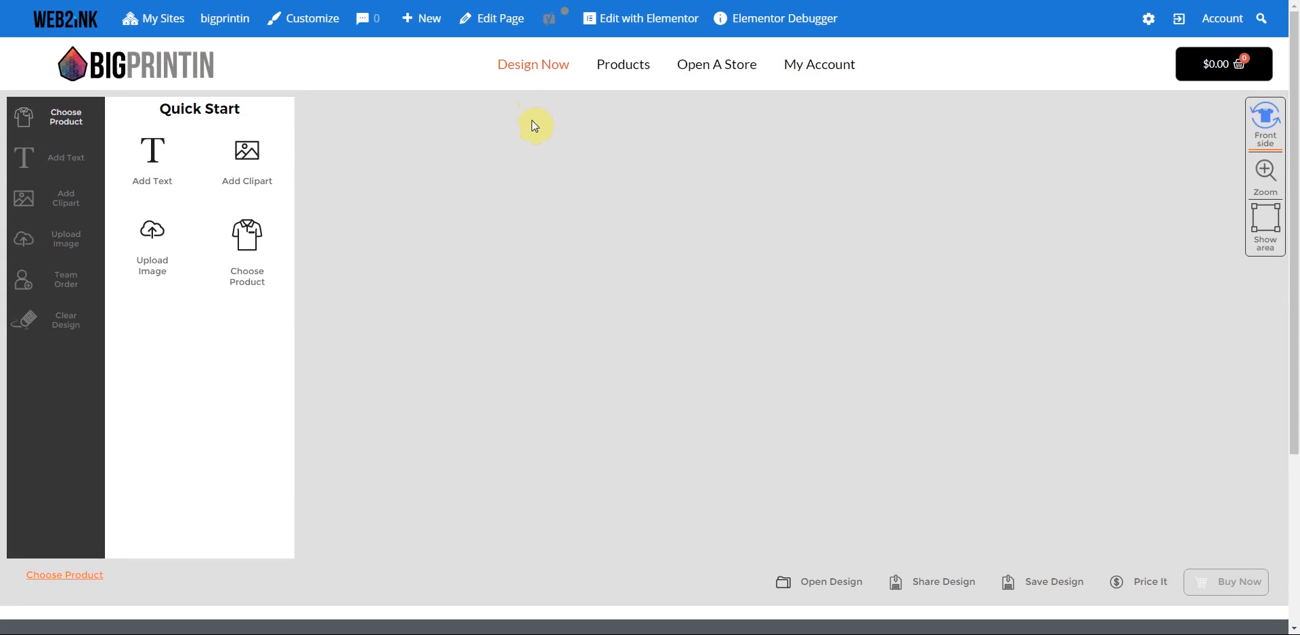
# - Open the Mens Tees category, then browse the Products shop page
pyautogui.scroll(-4, 517, 147)
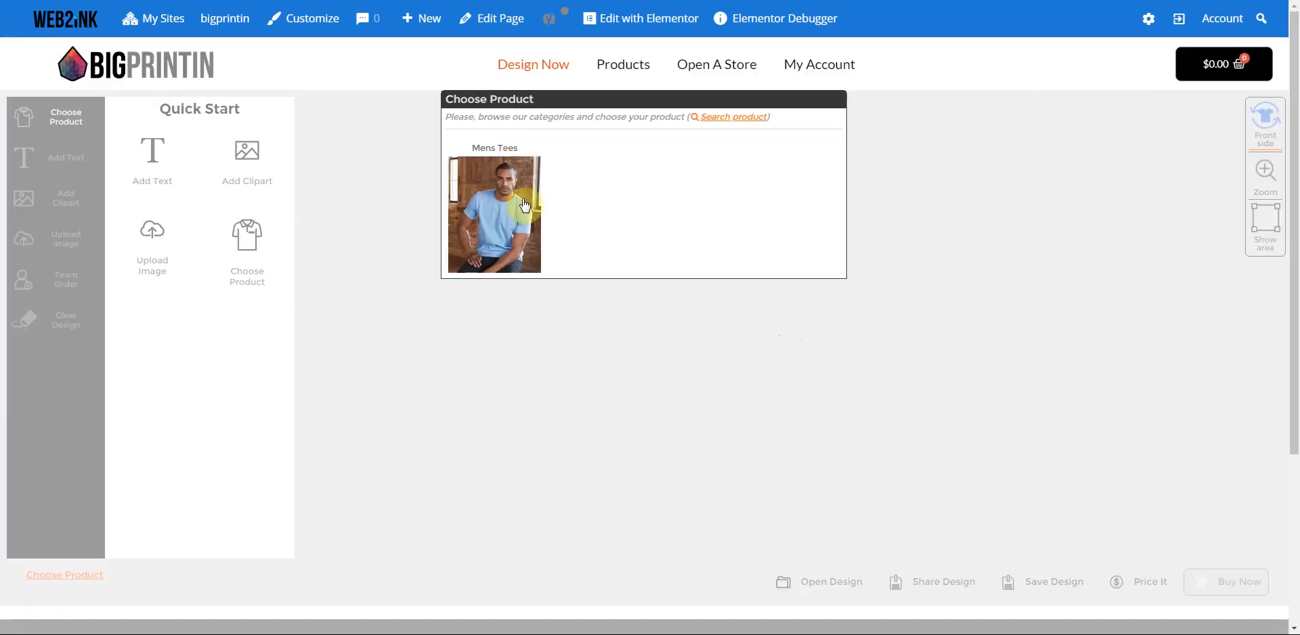
pyautogui.click(525, 205)
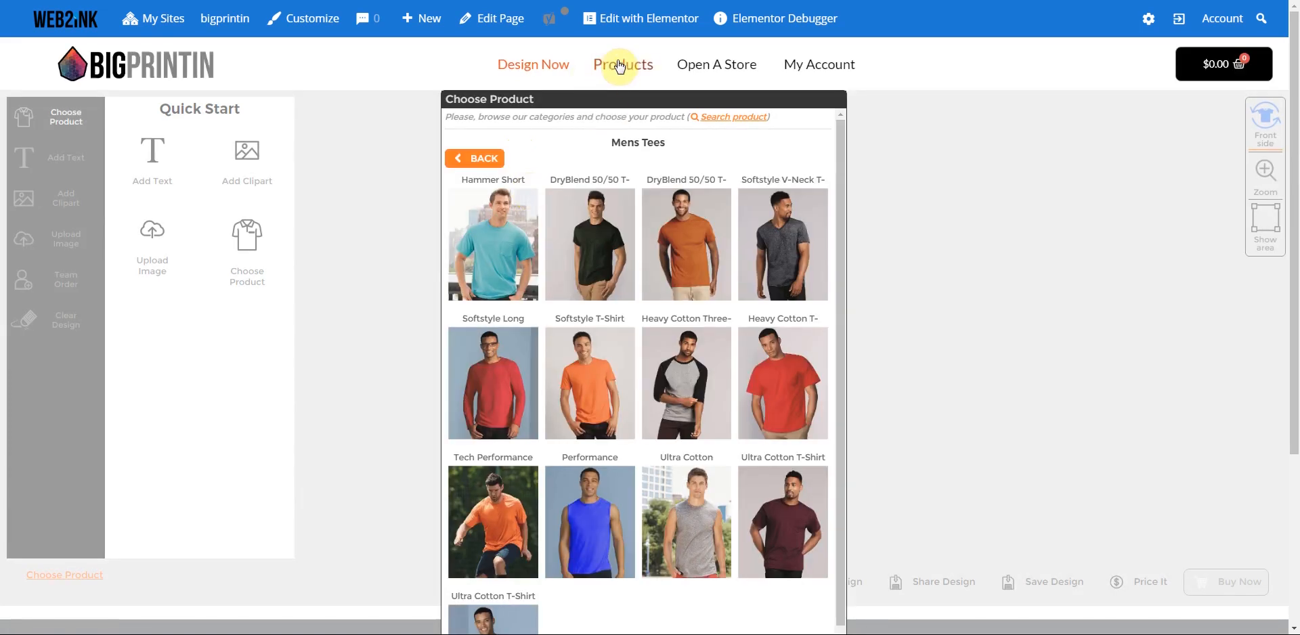
pyautogui.click(626, 67)
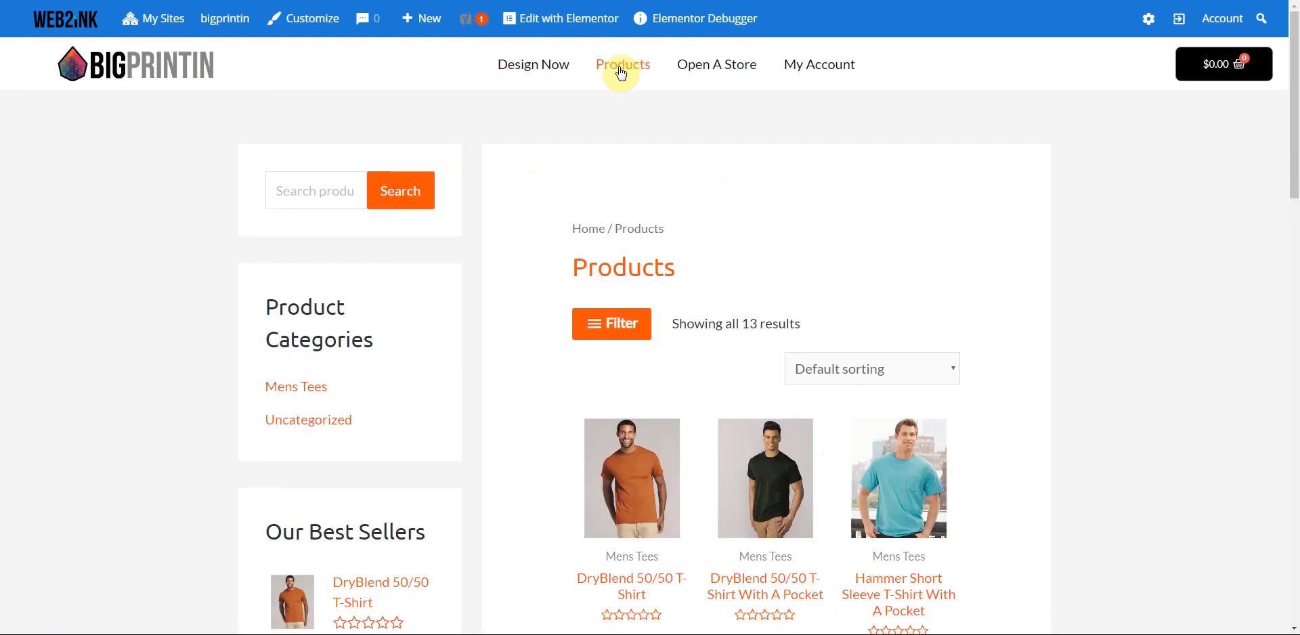
pyautogui.scroll(-5, 482, 201)
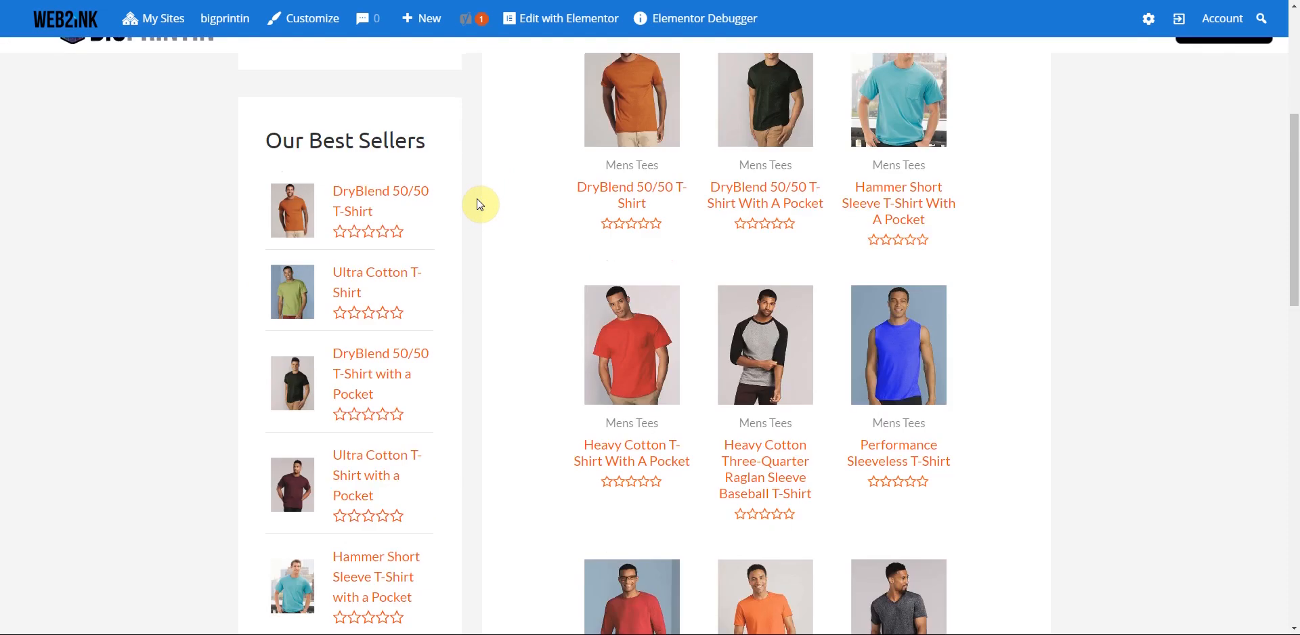
pyautogui.scroll(-6, 363, 257)
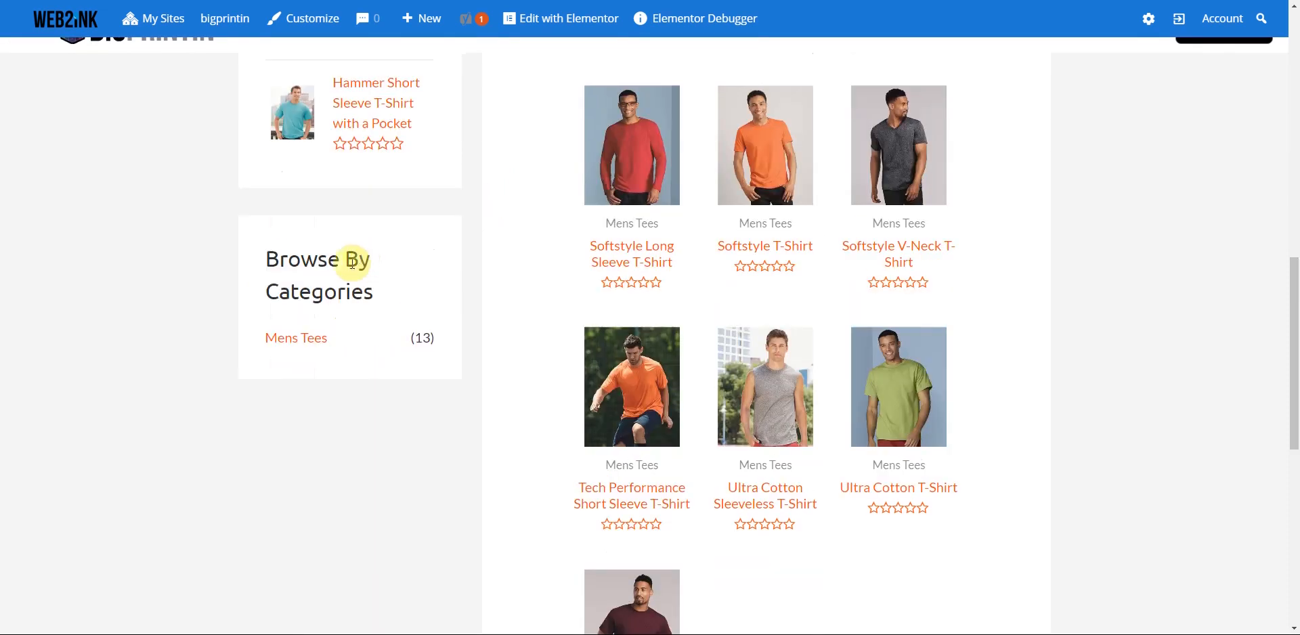
pyautogui.scroll(7, 368, 272)
pyautogui.scroll(5, 368, 273)
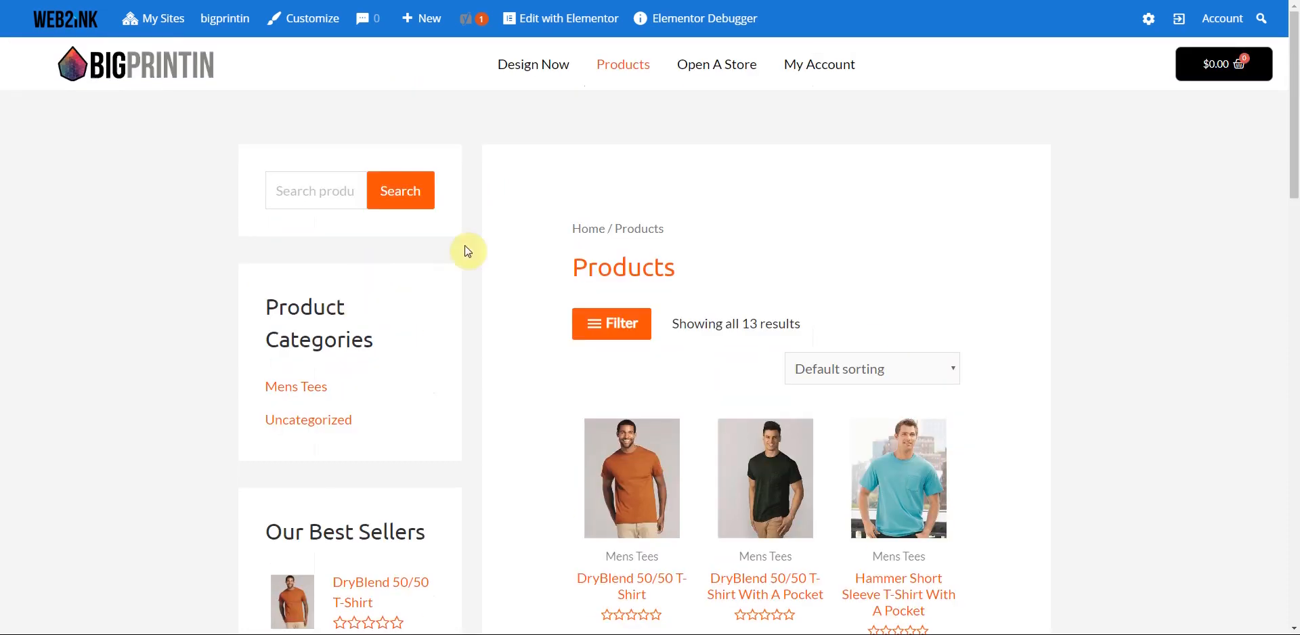
pyautogui.scroll(-5, 465, 246)
pyautogui.scroll(-6, 467, 250)
pyautogui.scroll(10, 467, 250)
# - Review the Open A Store and My Account pages, then return to the homepage
pyautogui.click(720, 74)
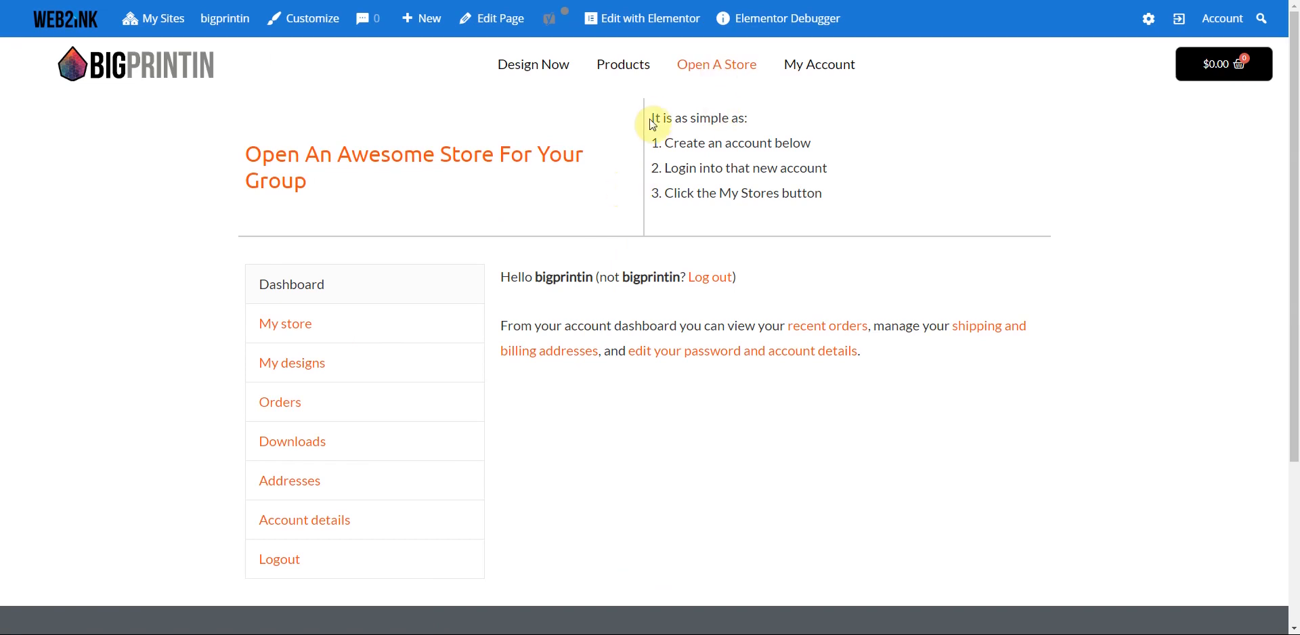
pyautogui.moveTo(654, 117); pyautogui.dragTo(867, 215)
pyautogui.click(867, 215)
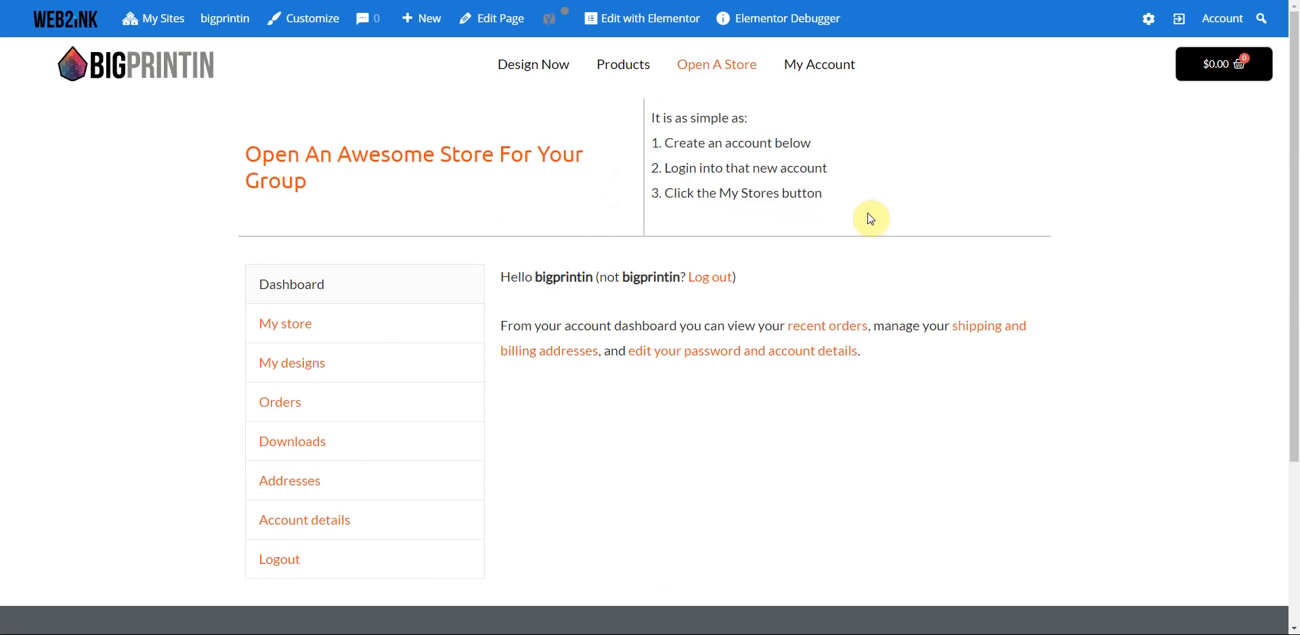
pyautogui.click(830, 72)
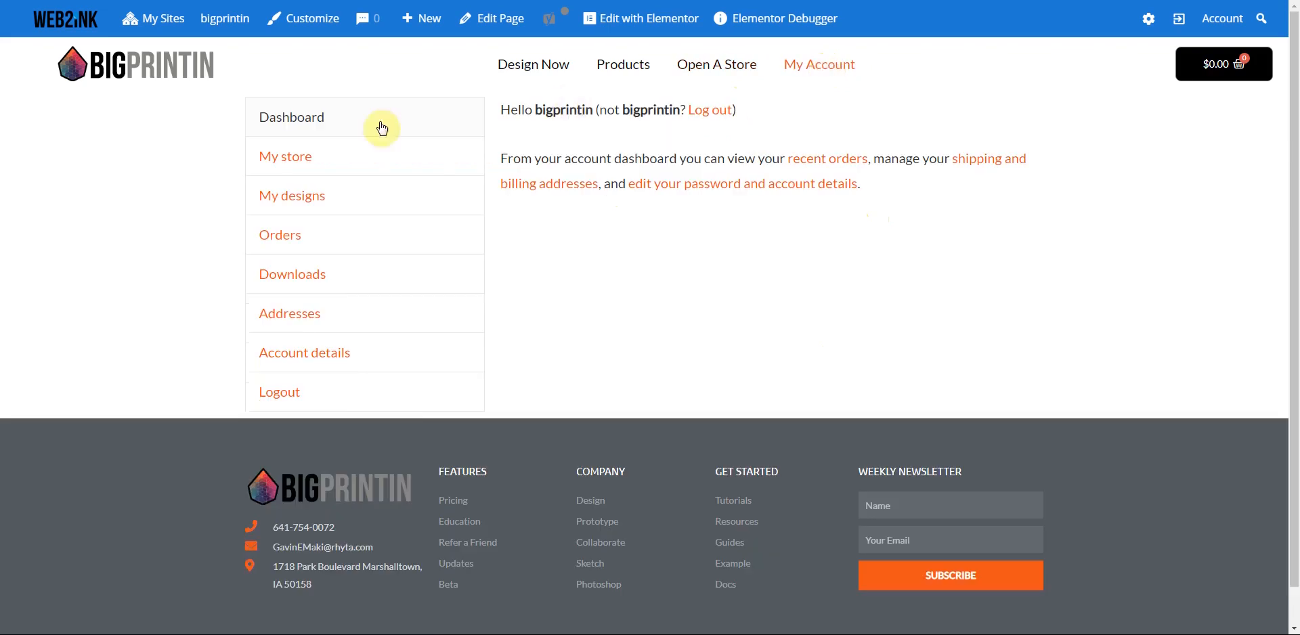
pyautogui.click(717, 73)
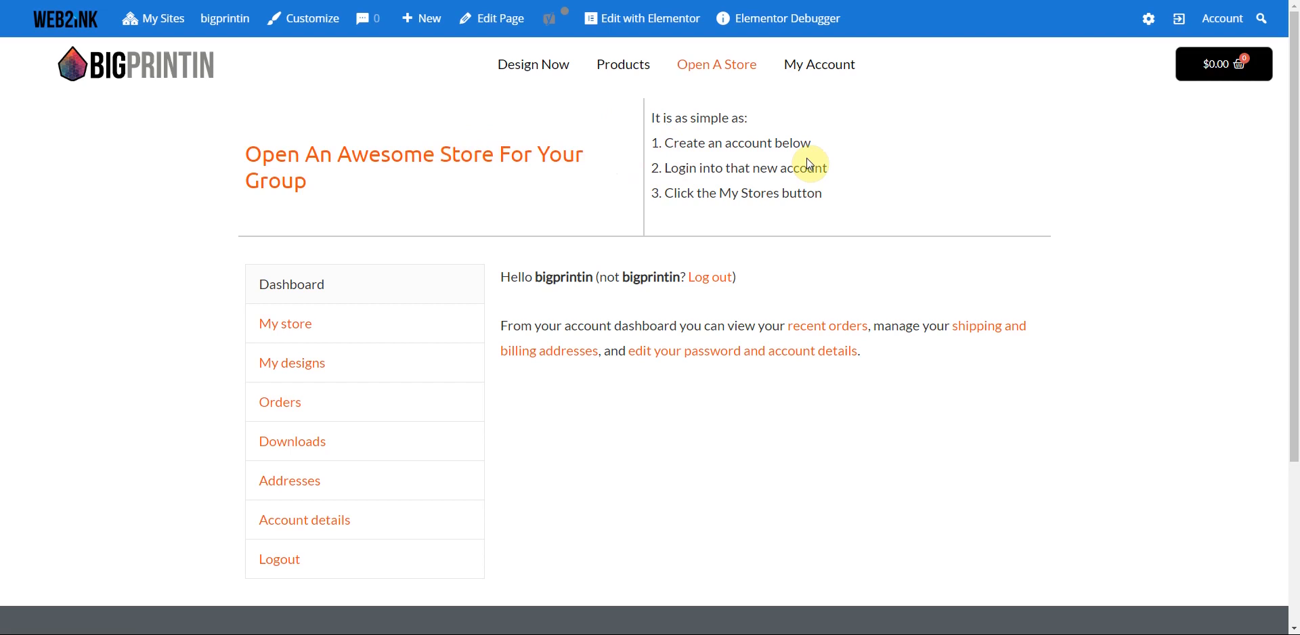
pyautogui.click(813, 74)
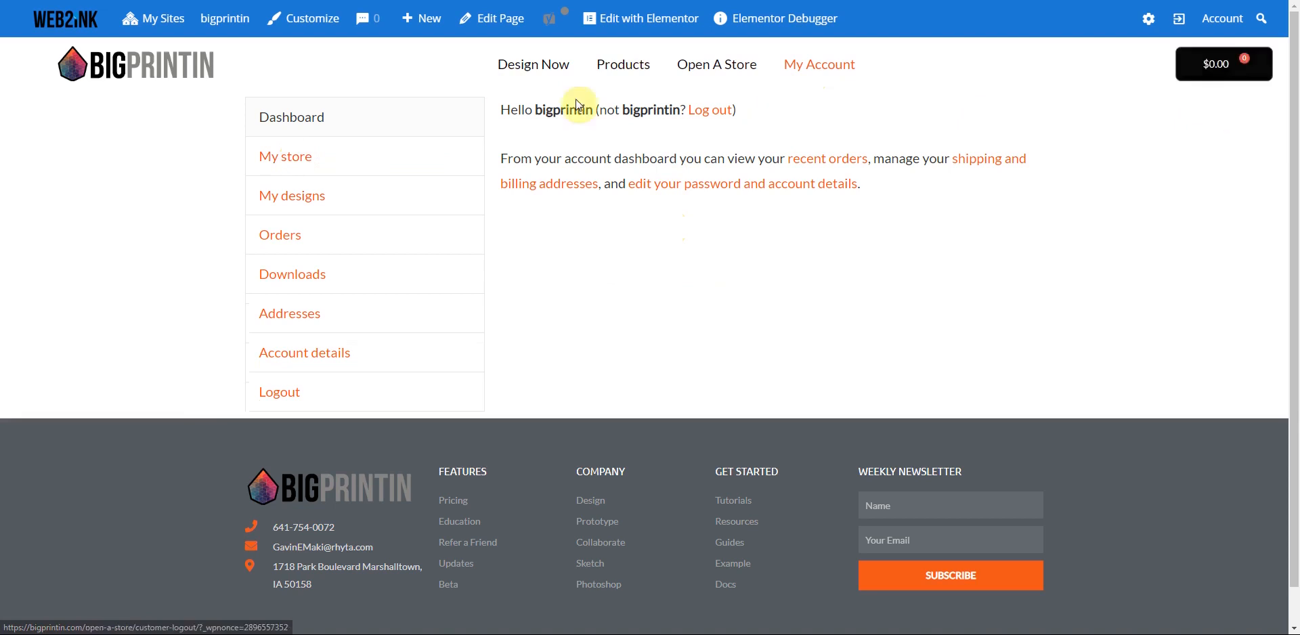
pyautogui.click(125, 74)
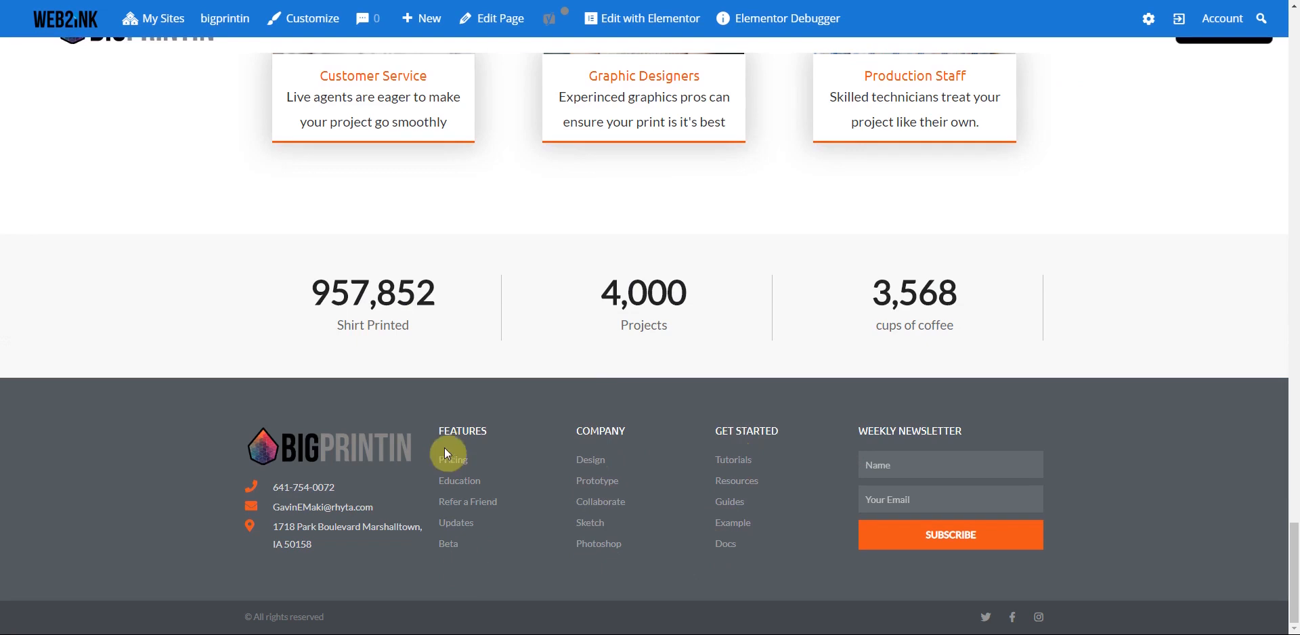
pyautogui.scroll(3, 591, 378)
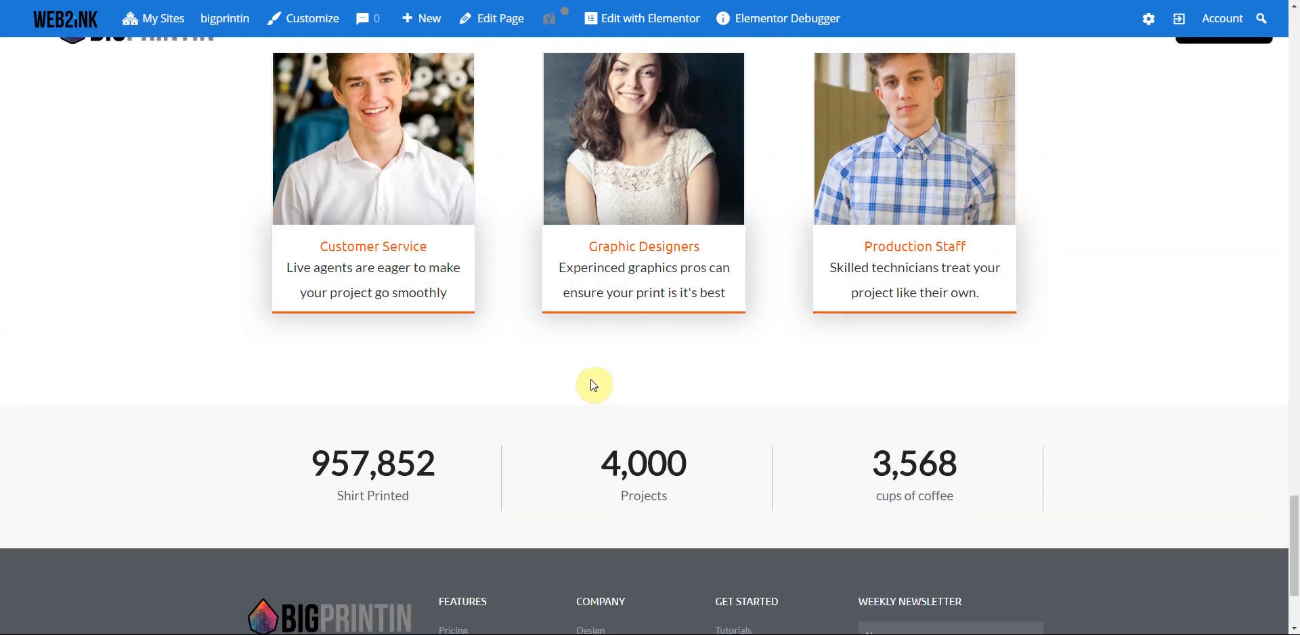
pyautogui.scroll(6, 592, 379)
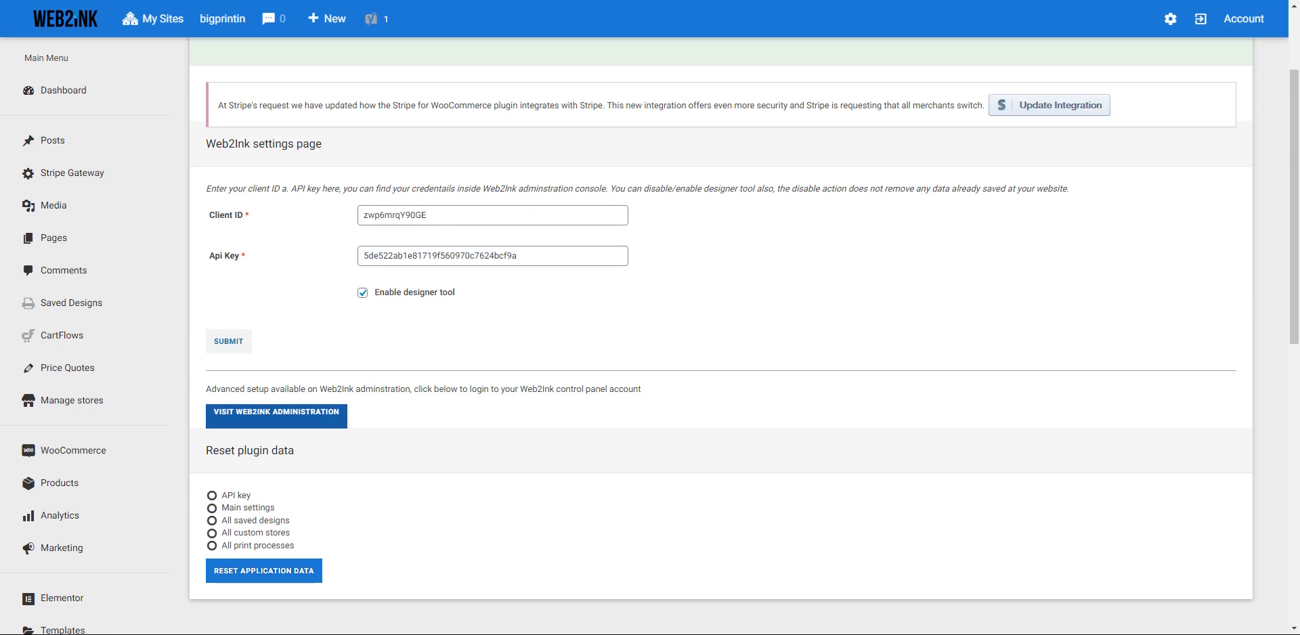
# - Open Appearance > Menus with Main Menu selected for editing
pyautogui.scroll(-5, 116, 299)
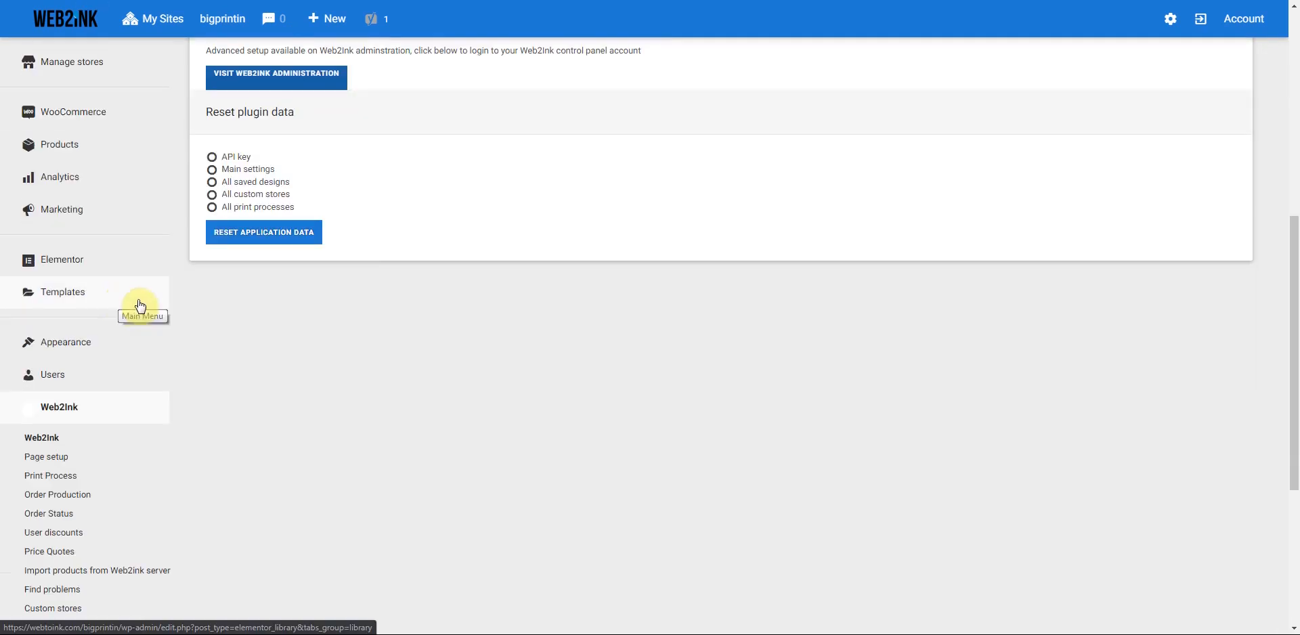
pyautogui.scroll(1, 140, 307)
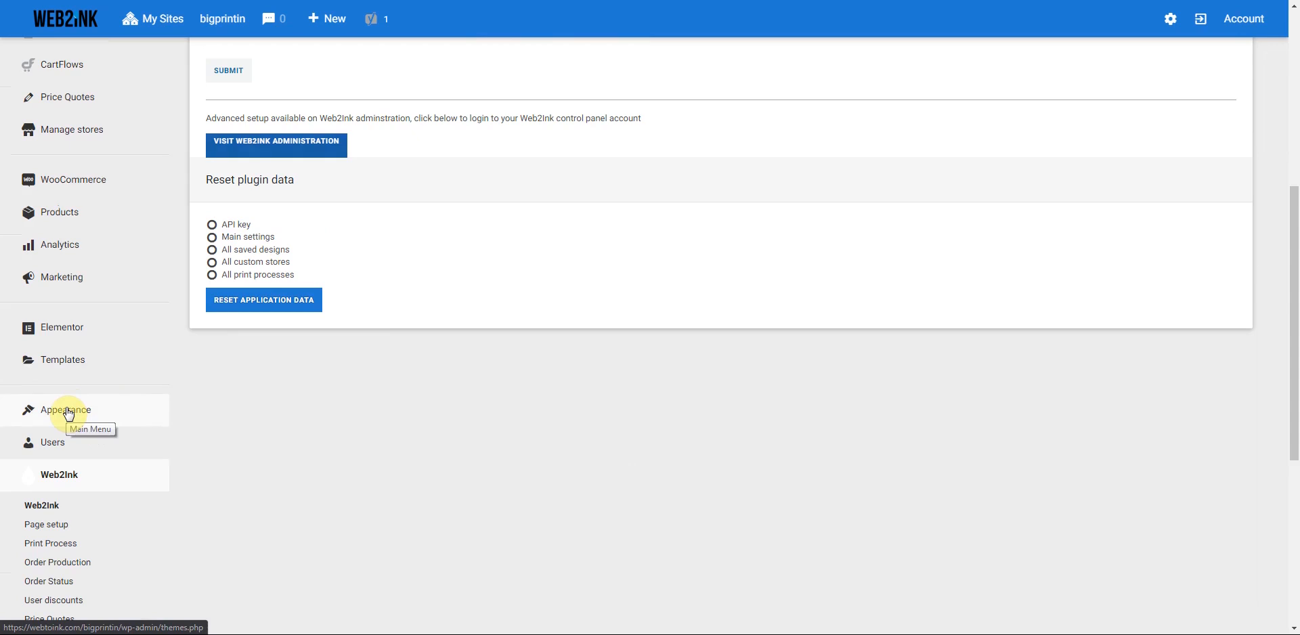
pyautogui.click(67, 413)
pyautogui.scroll(-2, 96, 380)
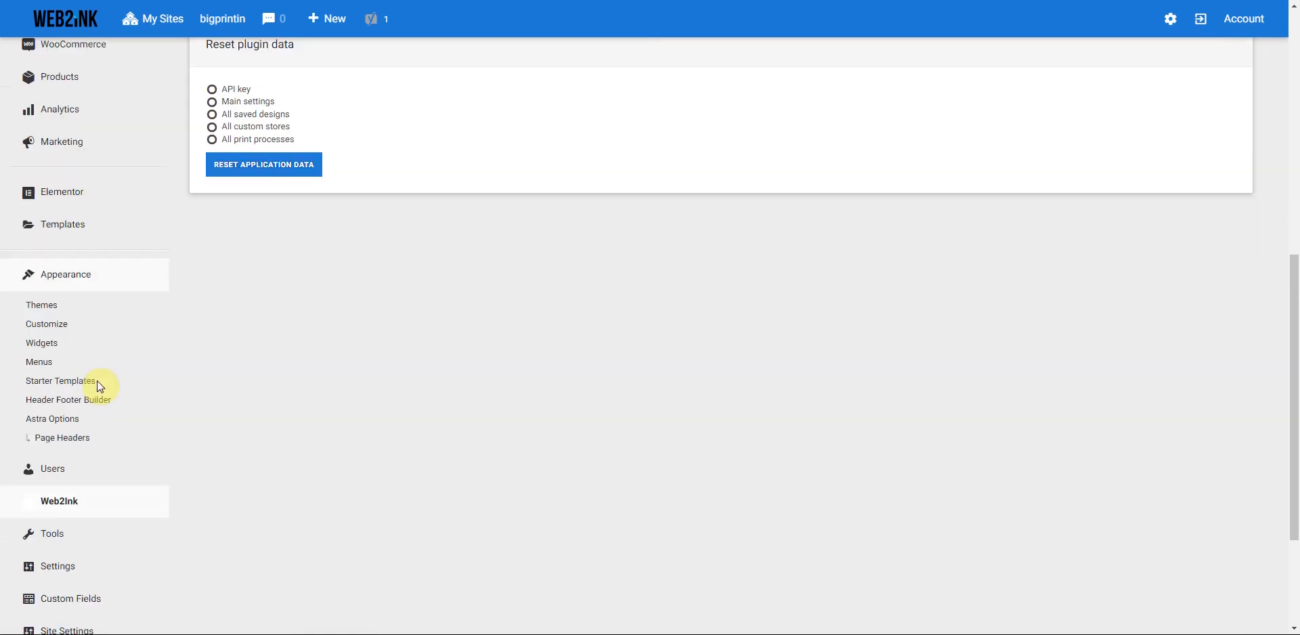
pyautogui.click(39, 369)
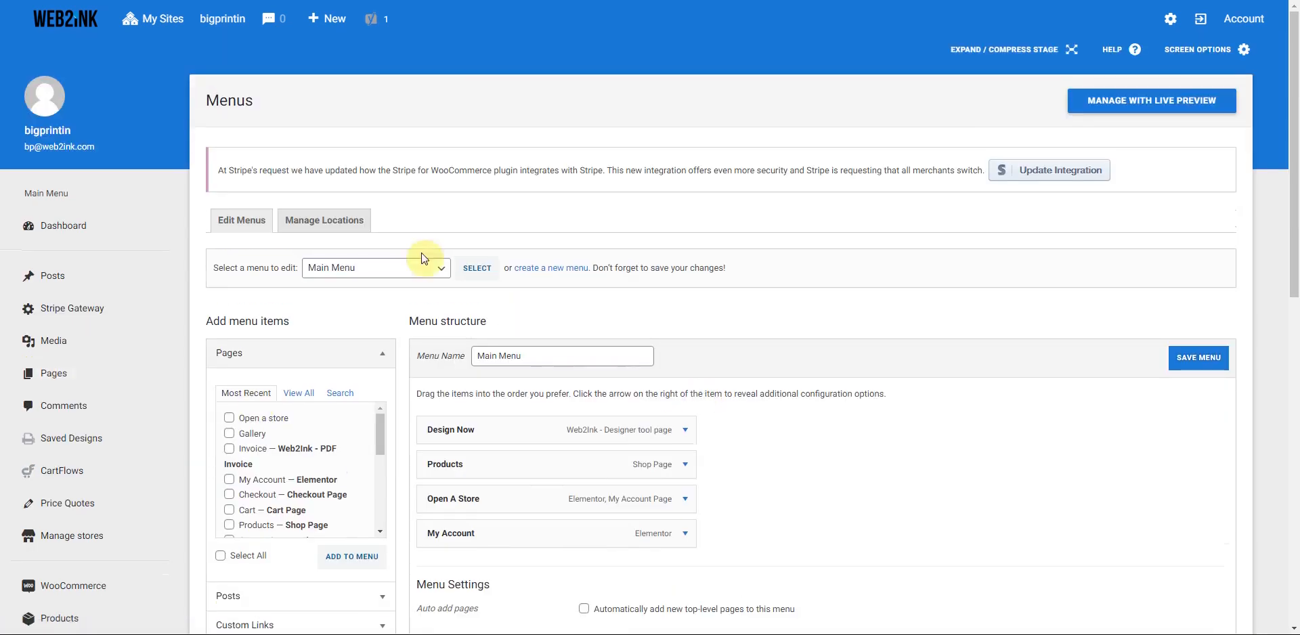
pyautogui.click(446, 273)
pyautogui.click(446, 273)
pyautogui.scroll(-3, 775, 368)
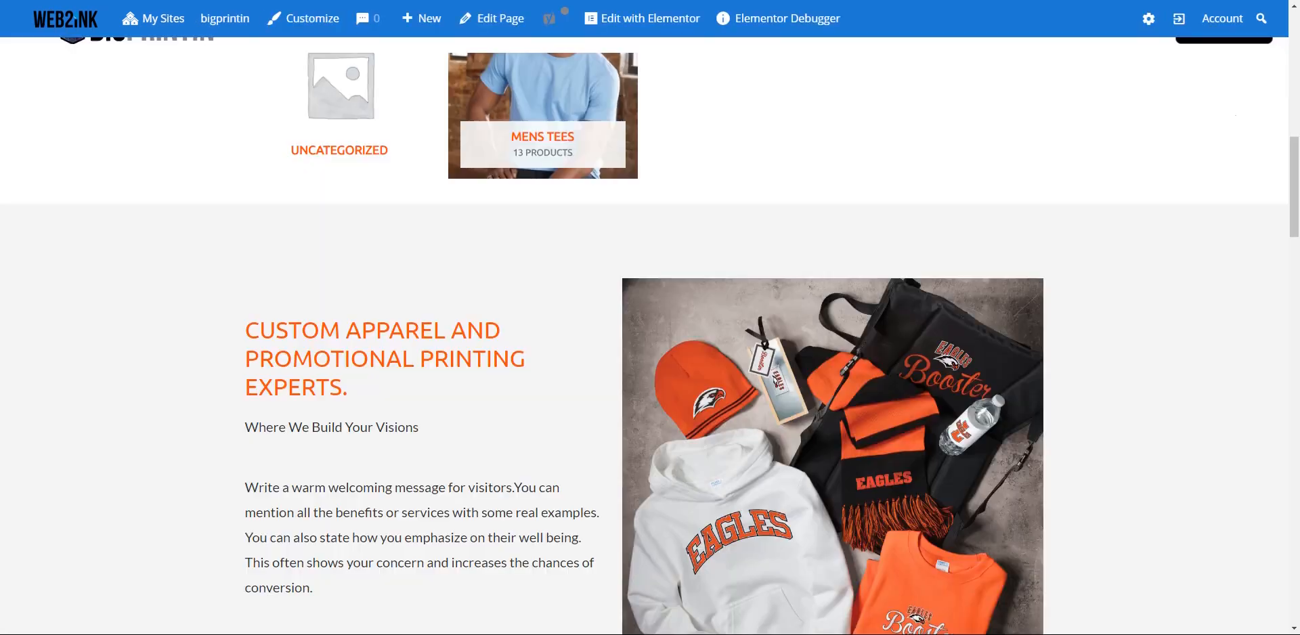
pyautogui.scroll(2, 632, 227)
pyautogui.scroll(8, 632, 225)
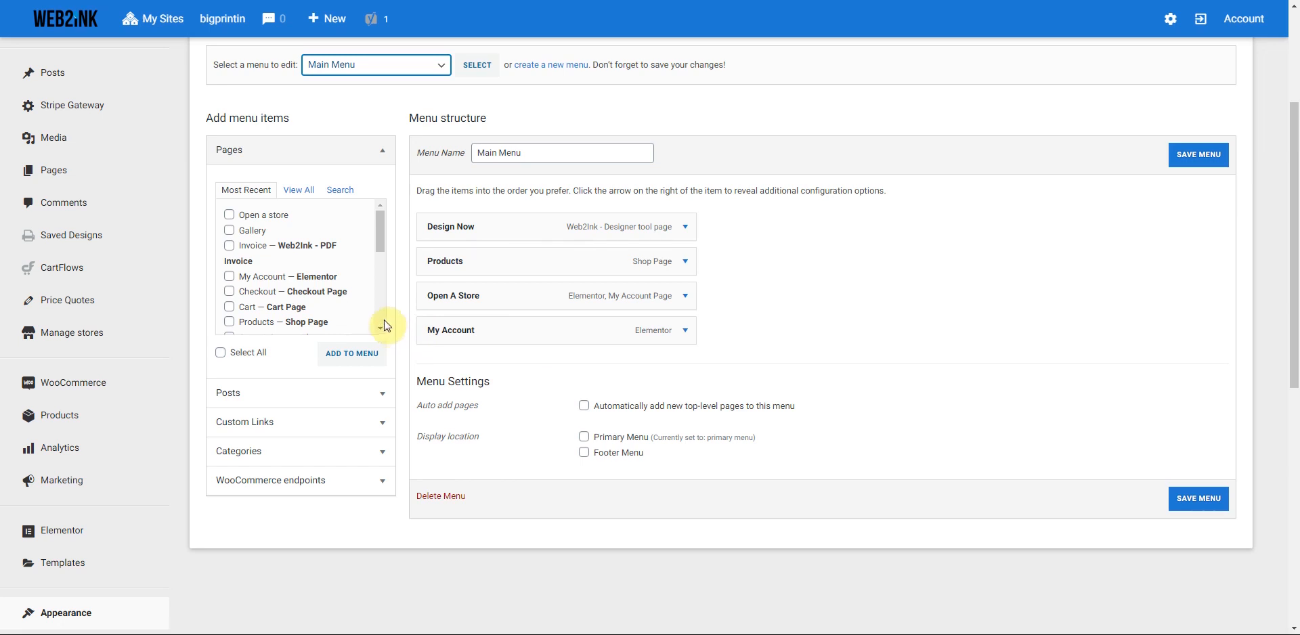
# - Add the Gallery page to Main Menu, then remove it again
pyautogui.click(230, 231)
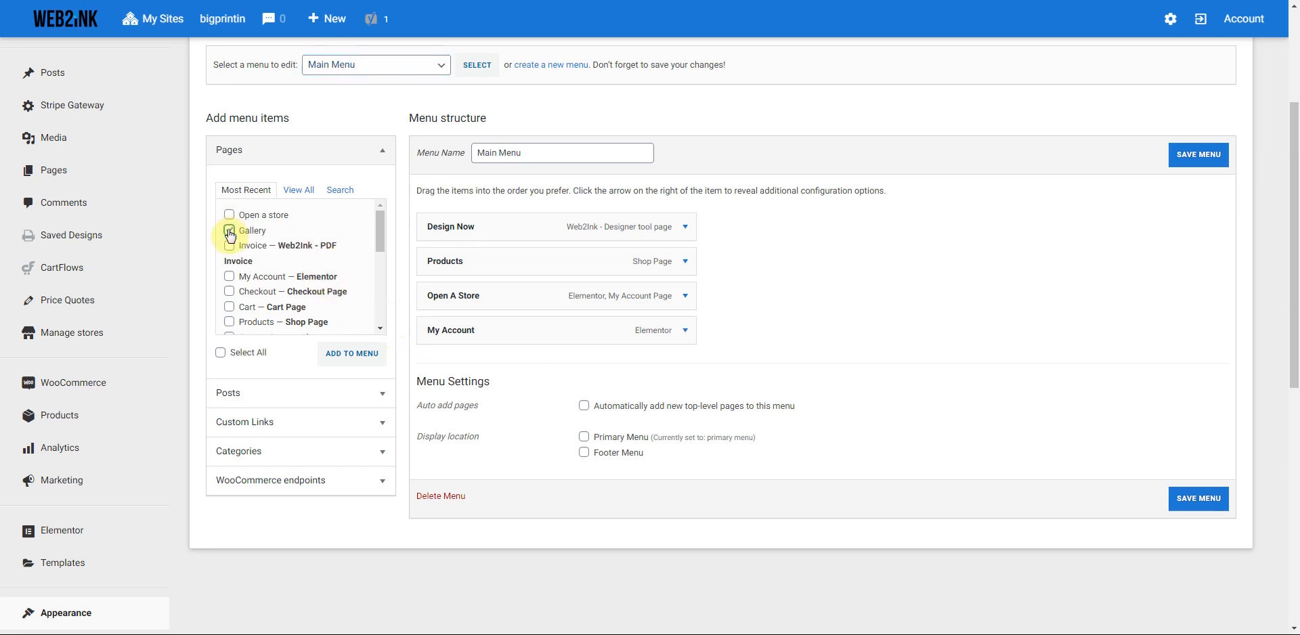
pyautogui.click(351, 355)
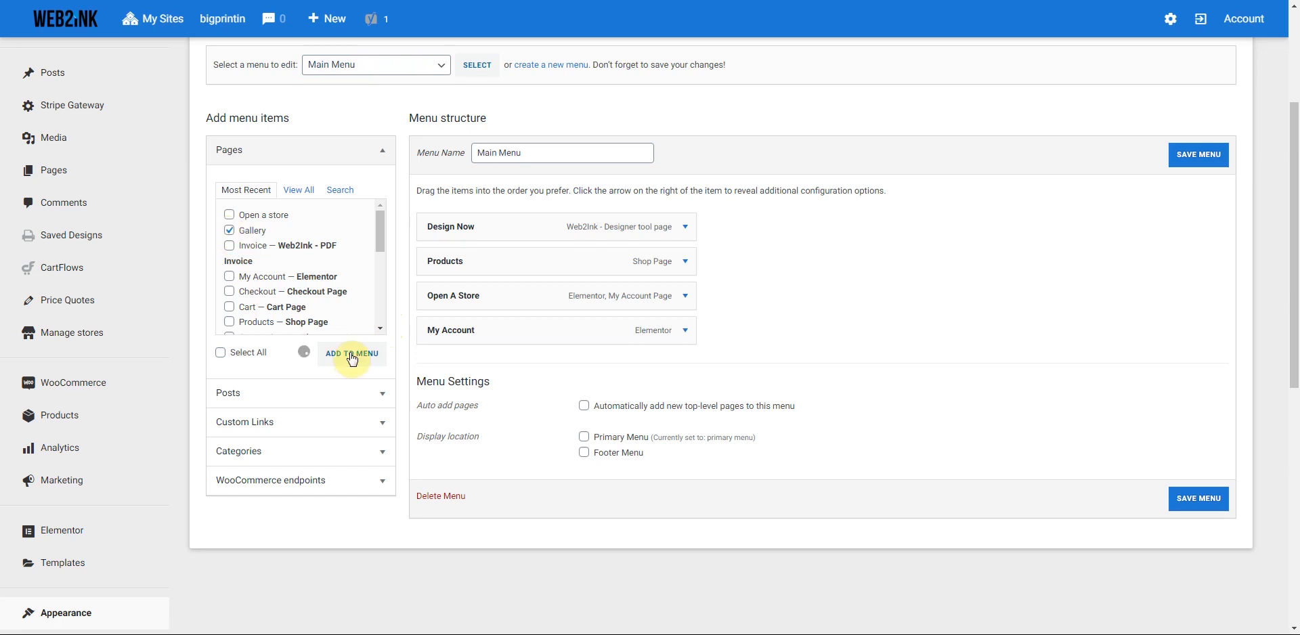
pyautogui.click(685, 366)
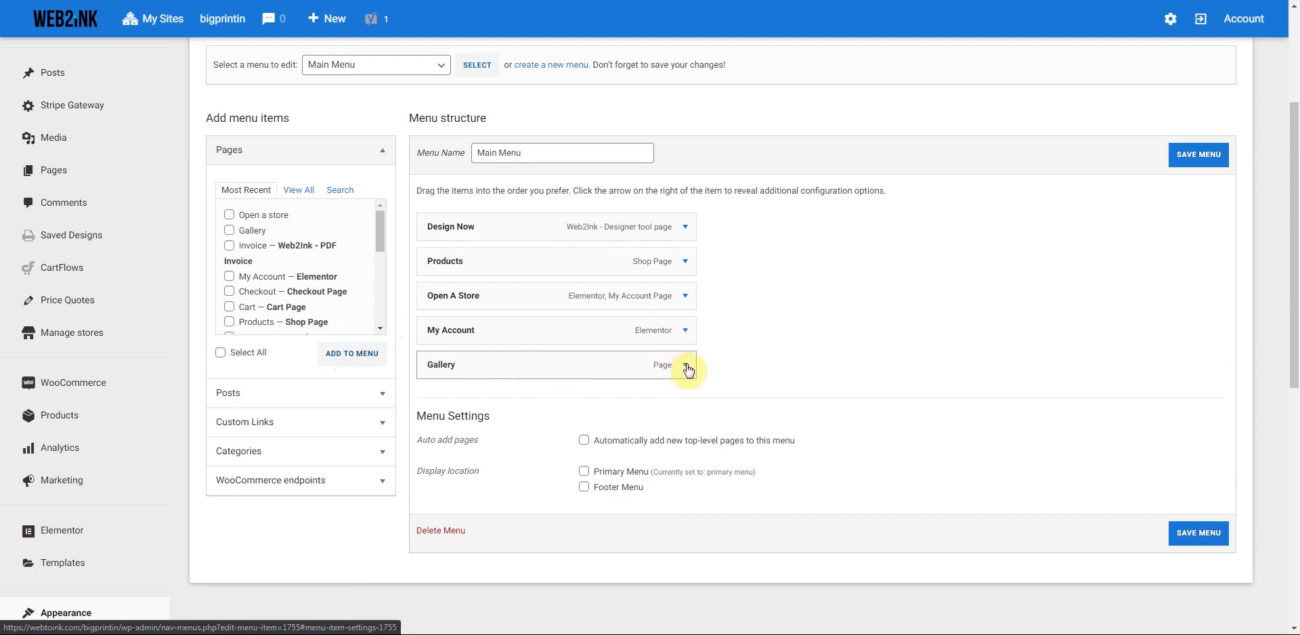
pyautogui.click(431, 497)
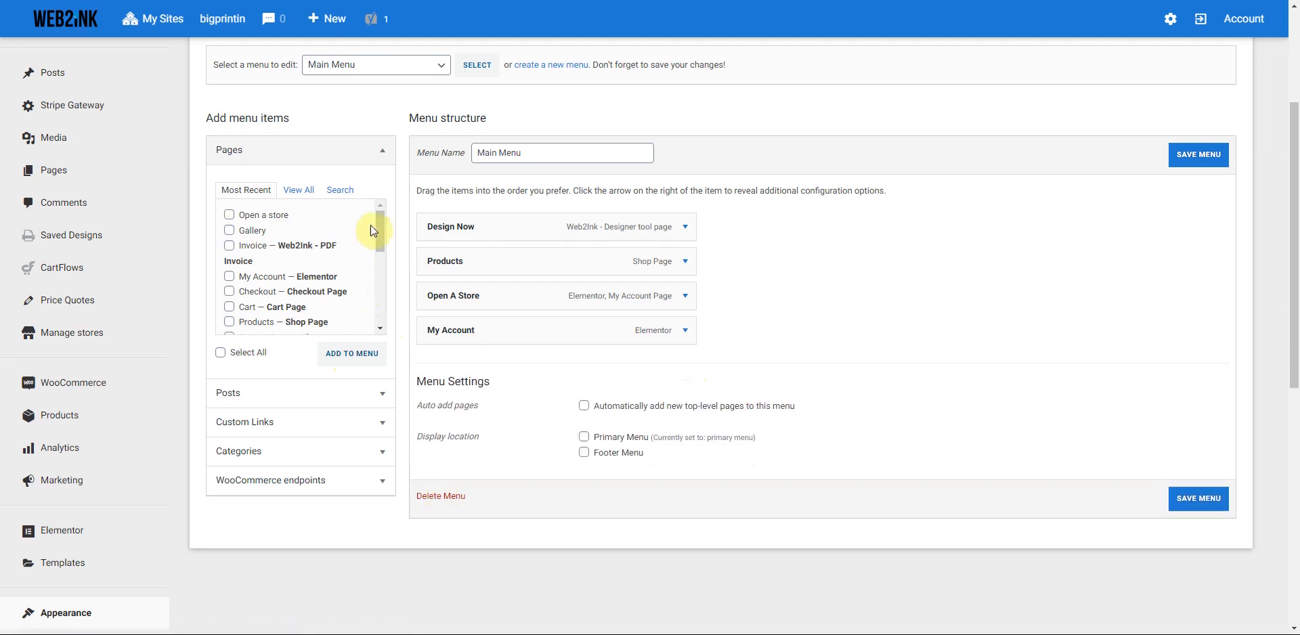
# - Choose primary menu in the menu dropdown and load it
pyautogui.scroll(3, 379, 226)
pyautogui.click(443, 271)
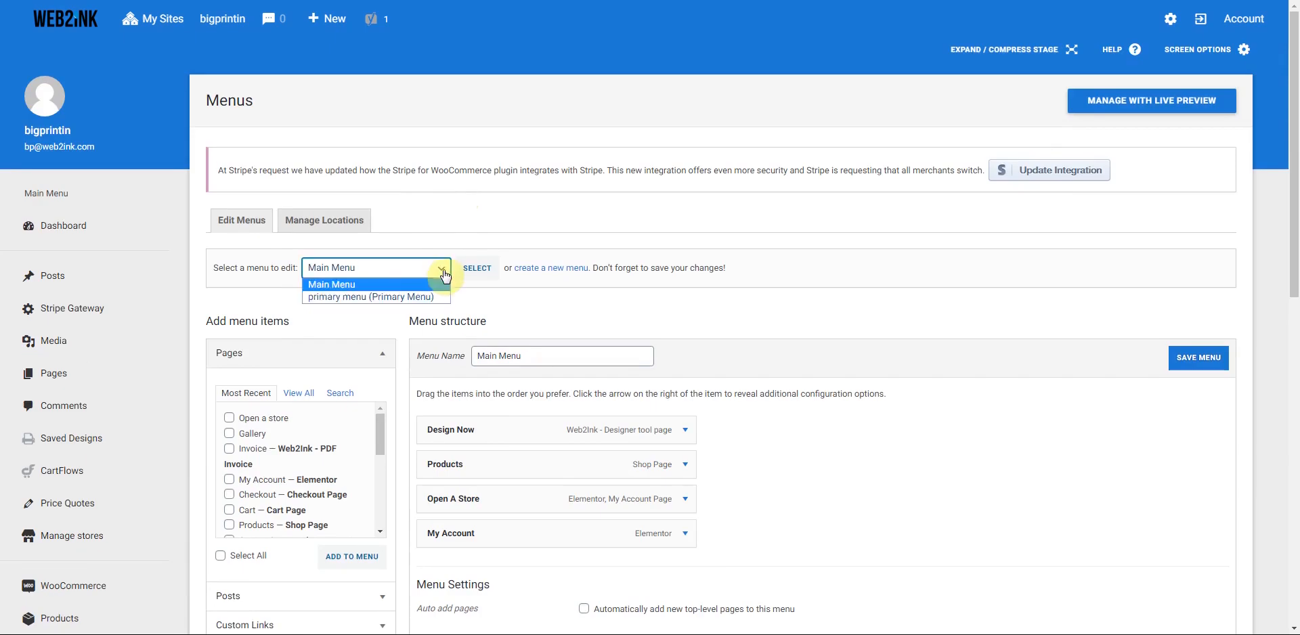
pyautogui.click(400, 299)
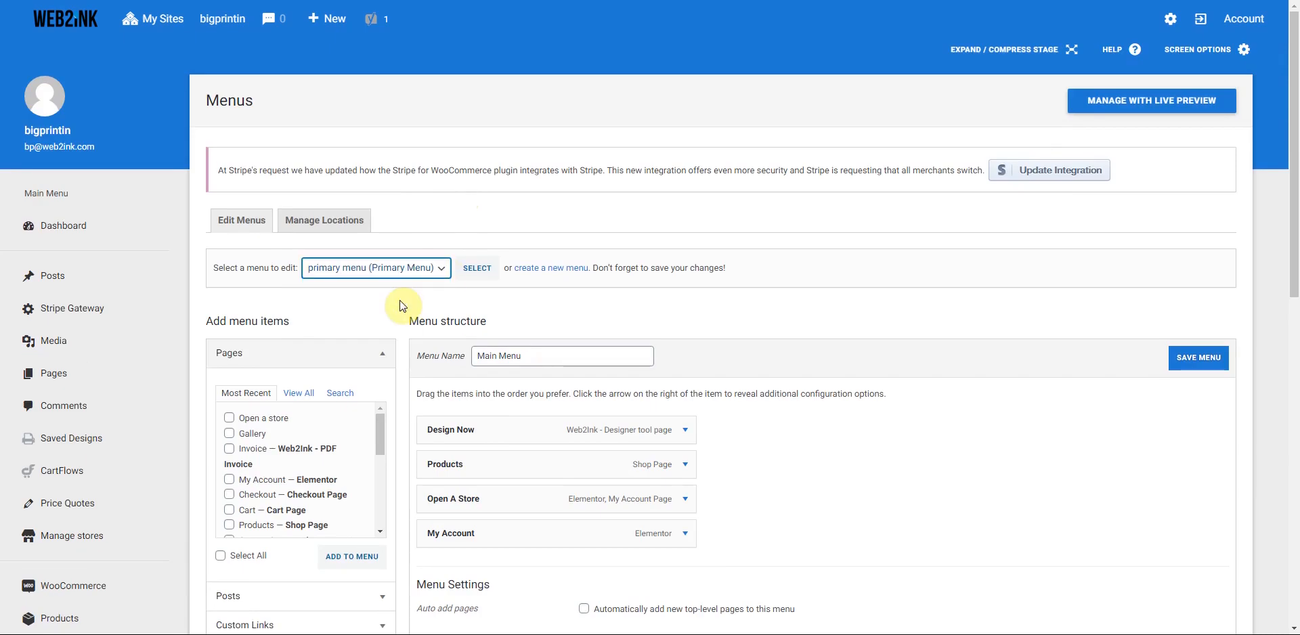
pyautogui.click(492, 267)
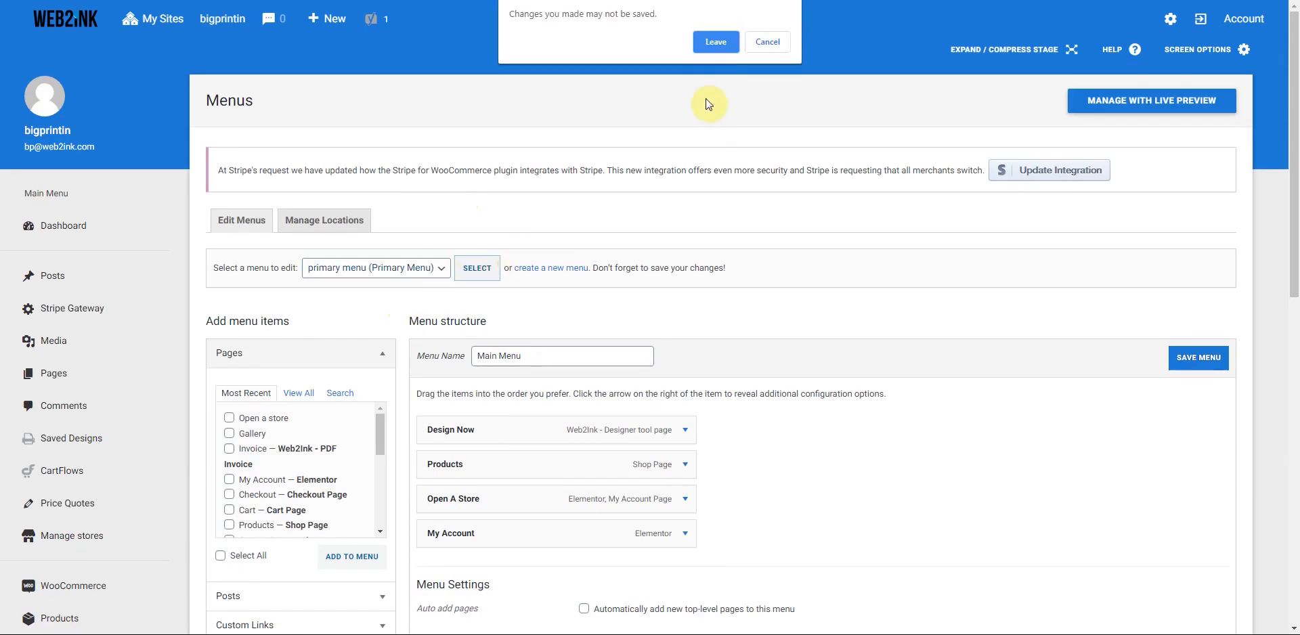
# - Leave without saving to load primary menu, and list all pages
pyautogui.click(713, 43)
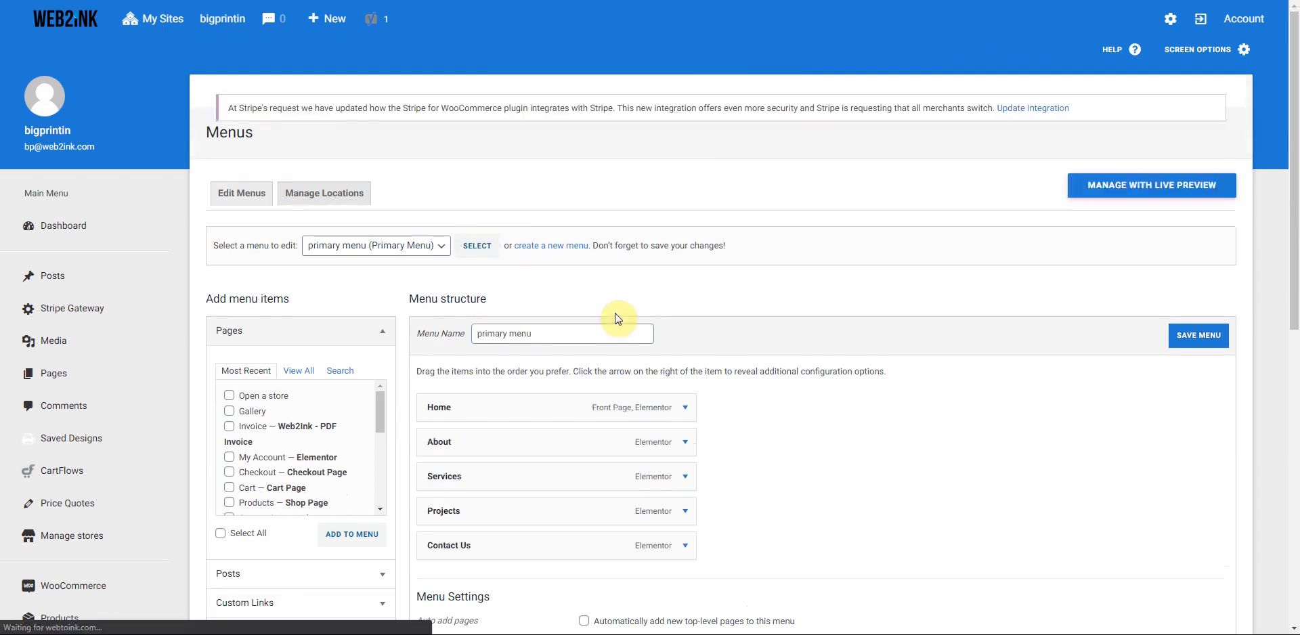
pyautogui.scroll(-3, 618, 318)
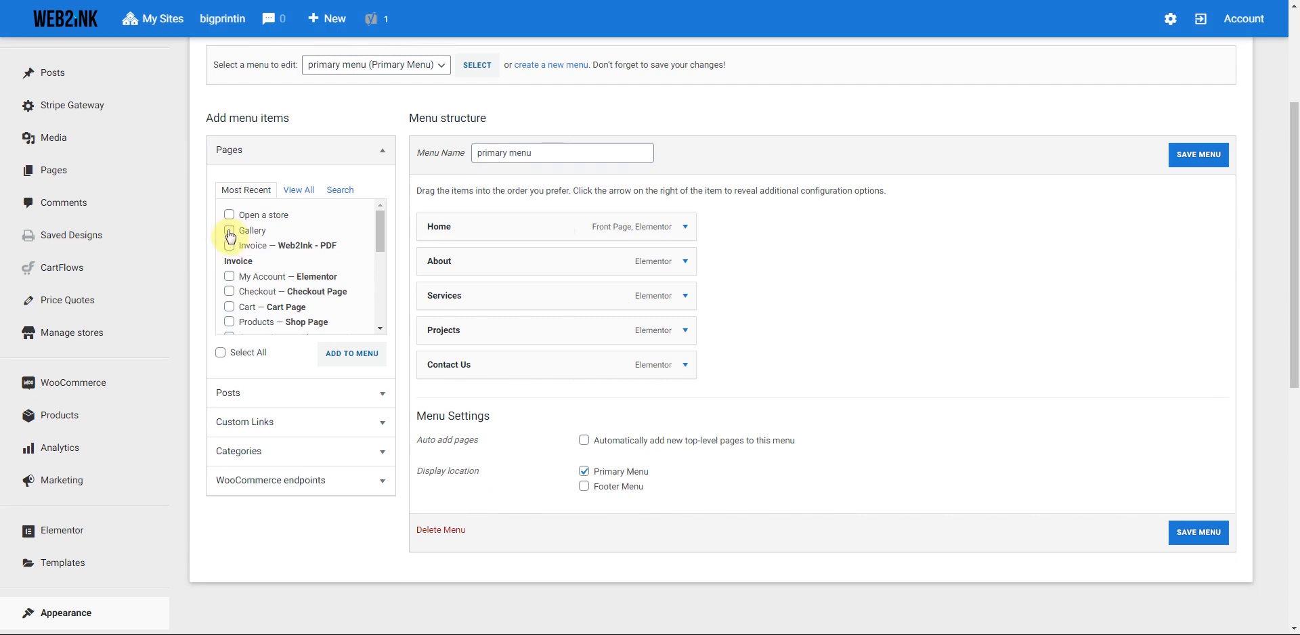
pyautogui.click(299, 190)
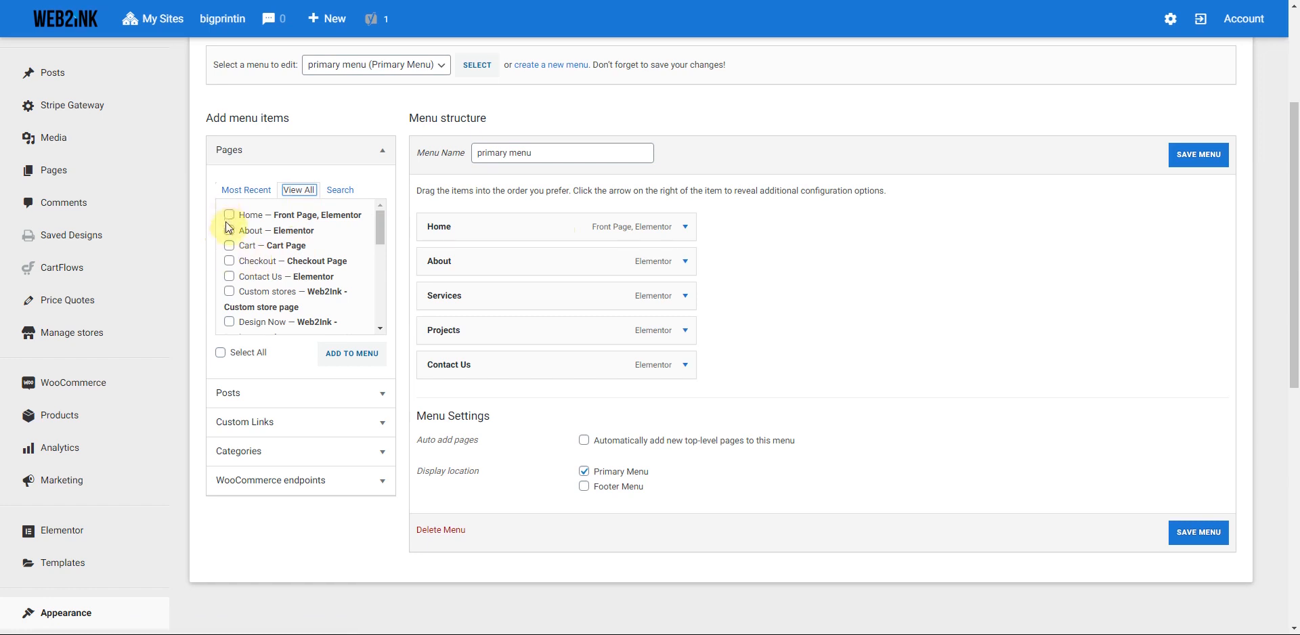
pyautogui.scroll(-1, 381, 234)
pyautogui.moveTo(380, 241); pyautogui.dragTo(379, 286)
# - Add Gallery and Open A Store to the primary menu and save it
pyautogui.click(229, 261)
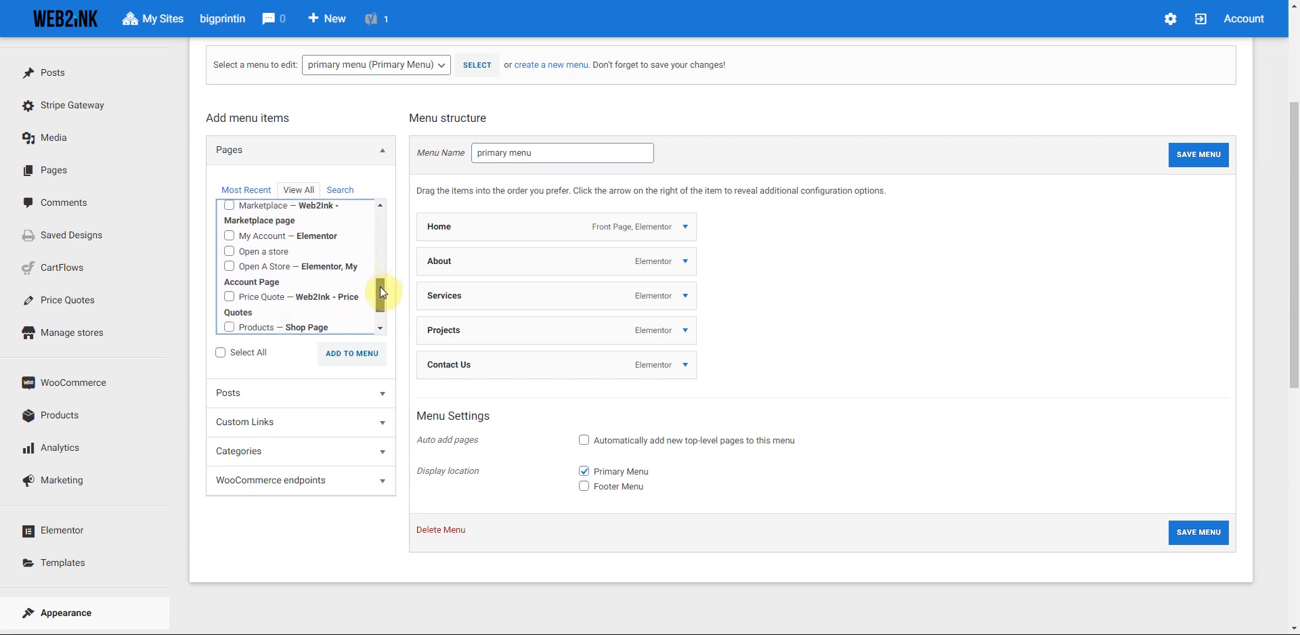
pyautogui.click(230, 266)
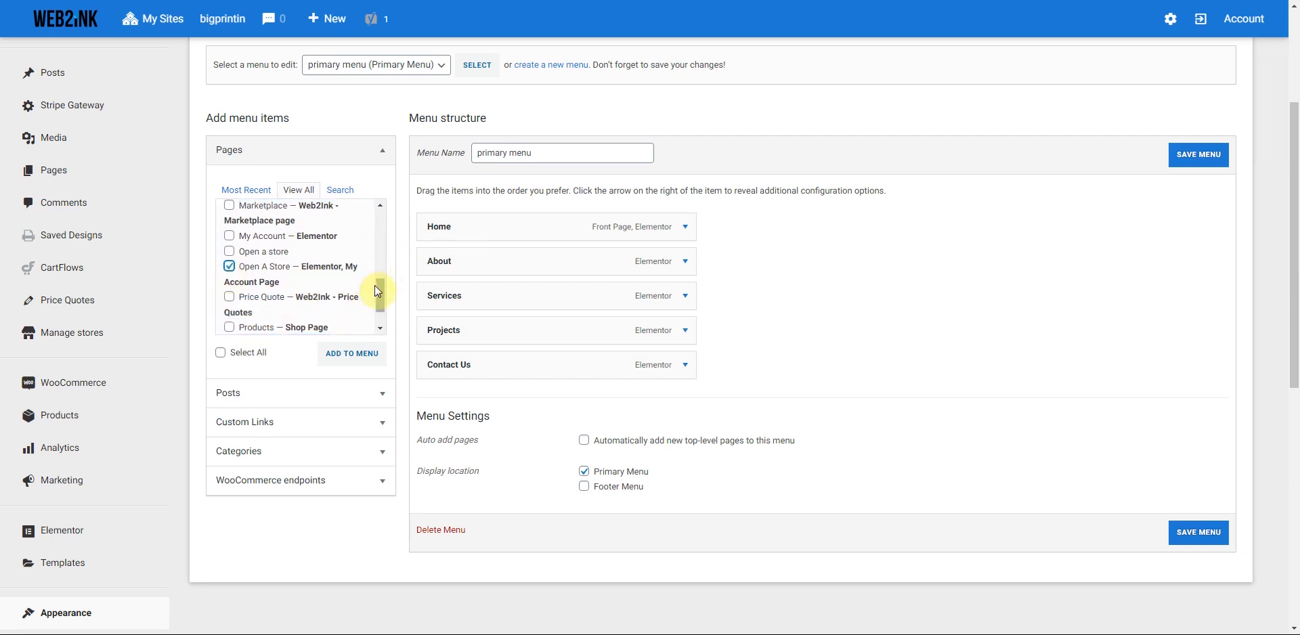
pyautogui.moveTo(380, 293); pyautogui.dragTo(381, 305)
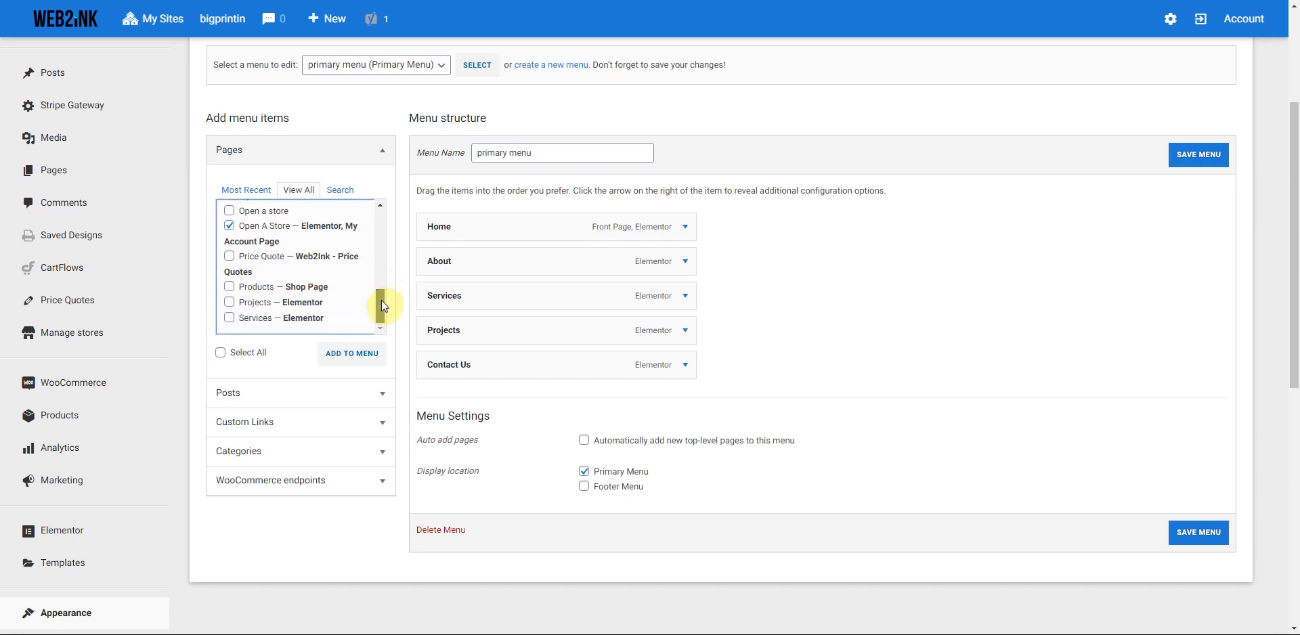
pyautogui.click(347, 353)
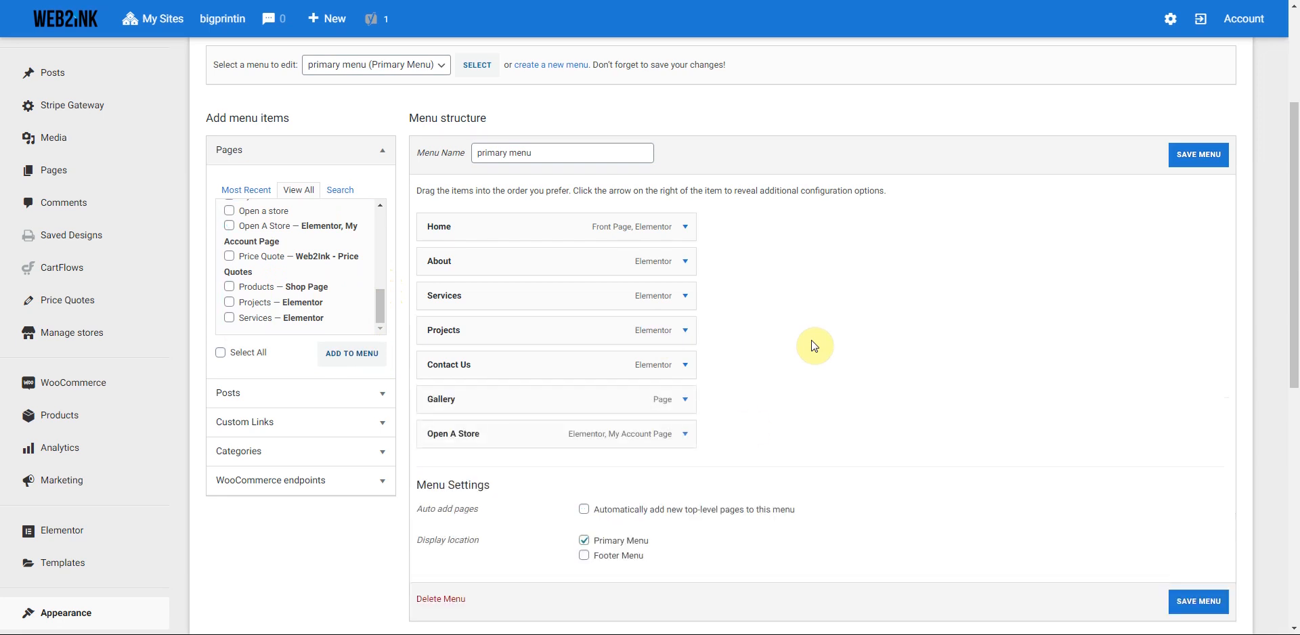
pyautogui.click(1194, 155)
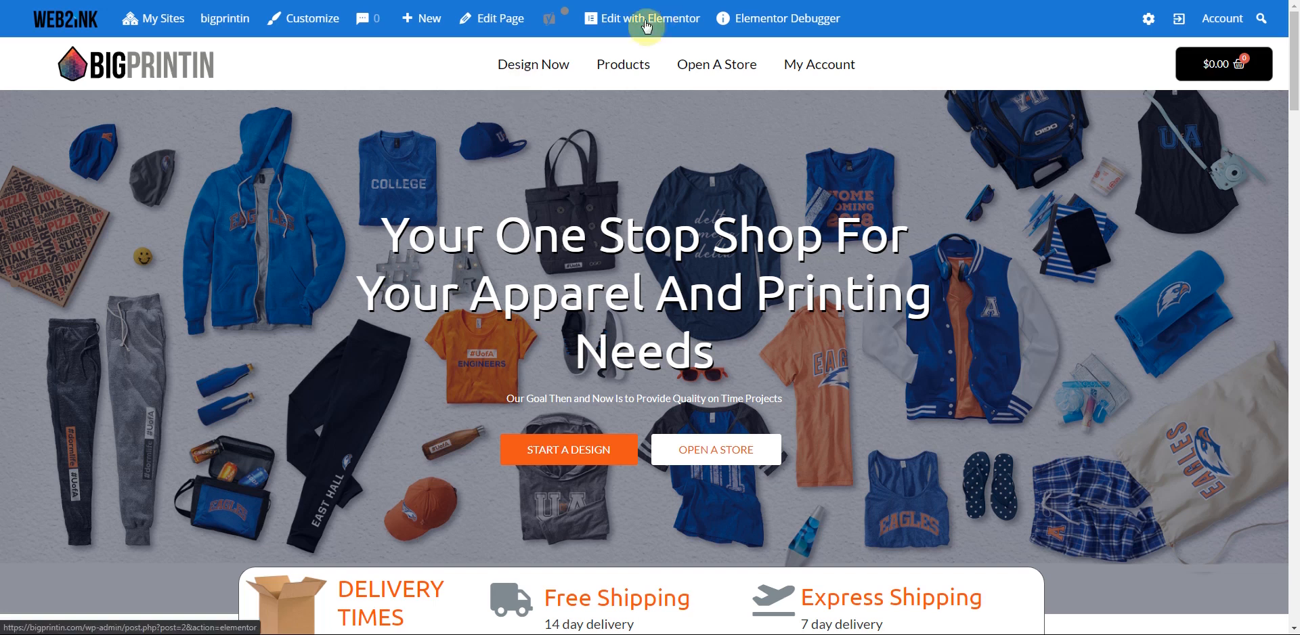
# - Open the Footer template in Elementor and delete the Get Started column
pyautogui.moveTo(647, 28)
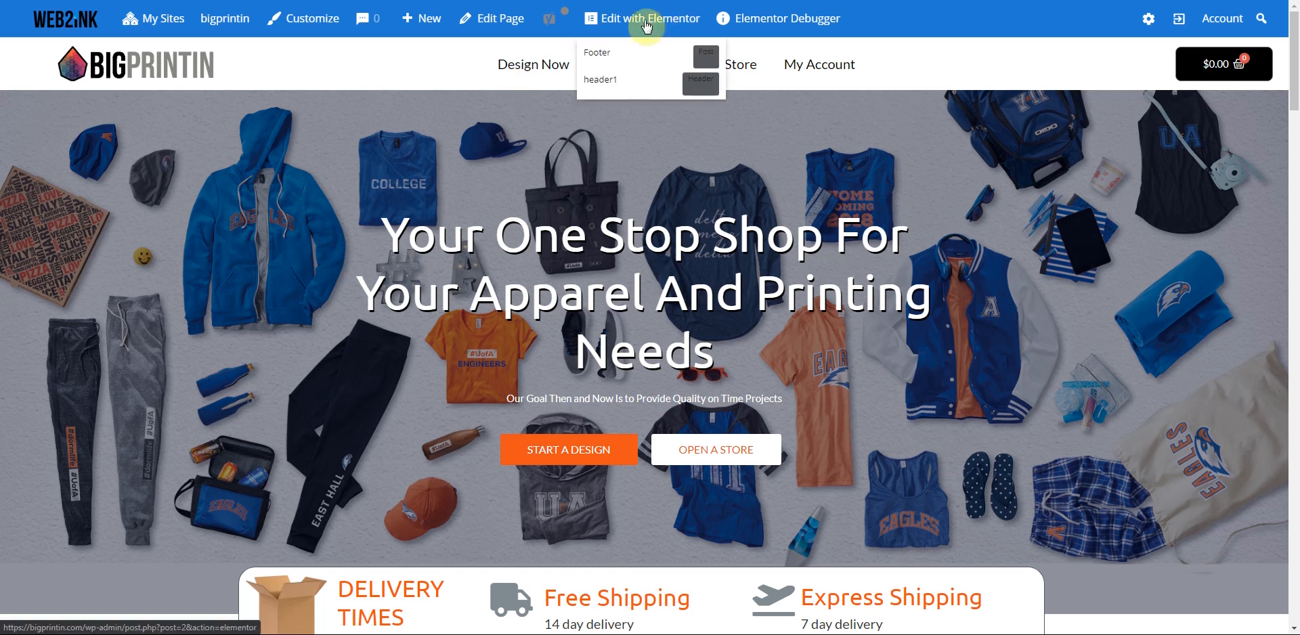
pyautogui.click(600, 57)
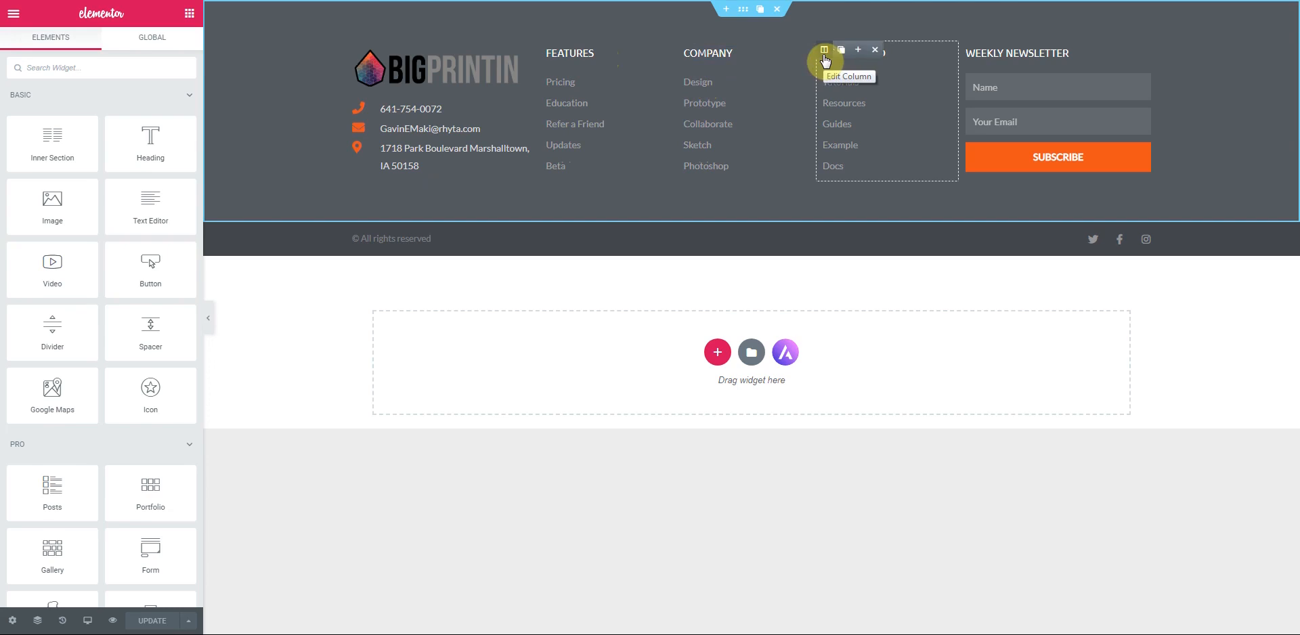
pyautogui.click(874, 50)
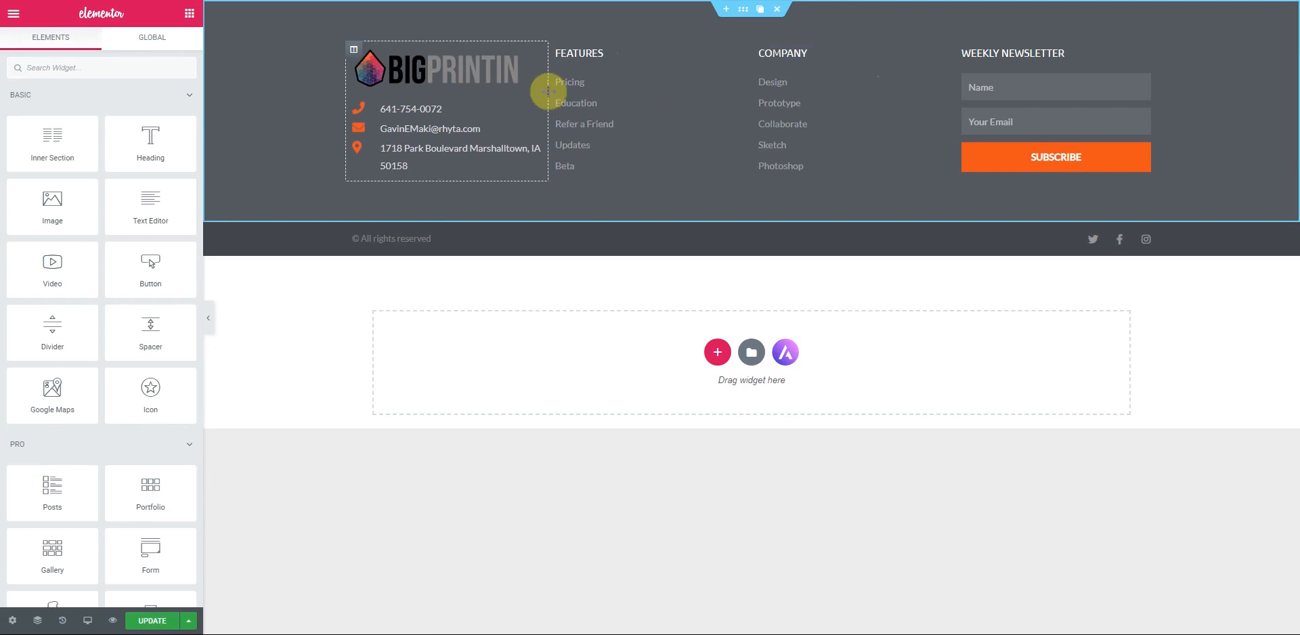
# - Drag column borders to rebalance widths so the Weekly Newsletter column spans wider
pyautogui.moveTo(561, 96); pyautogui.dragTo(579, 96)
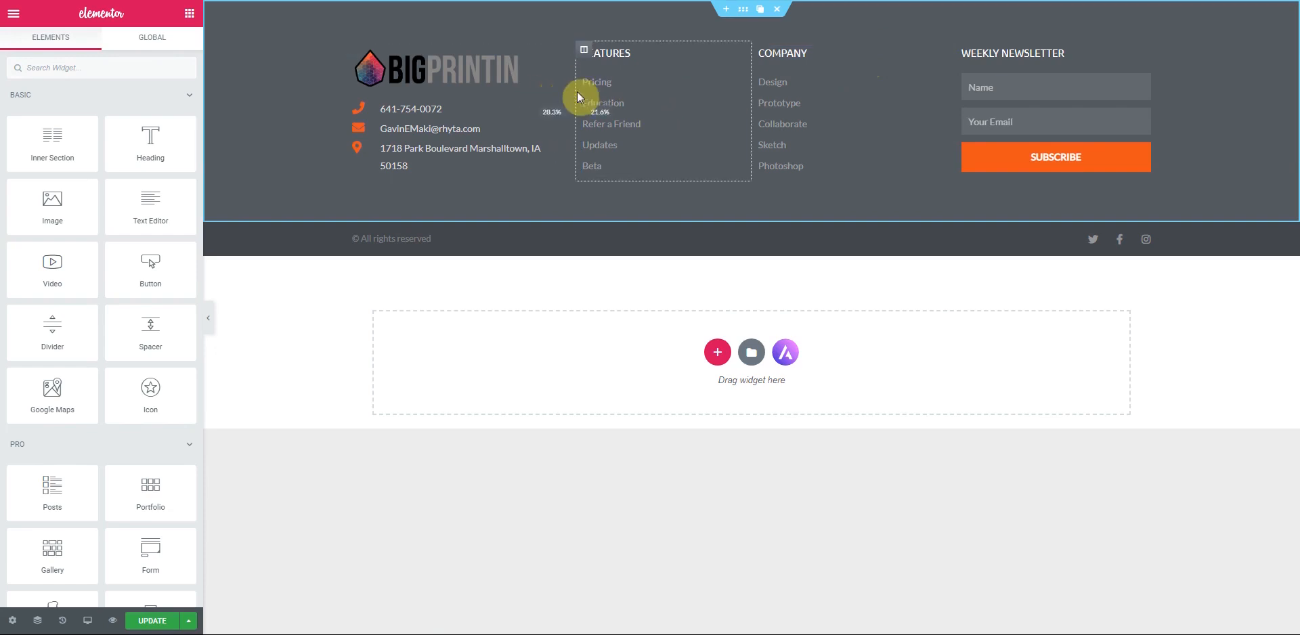
pyautogui.moveTo(752, 92); pyautogui.dragTo(769, 91)
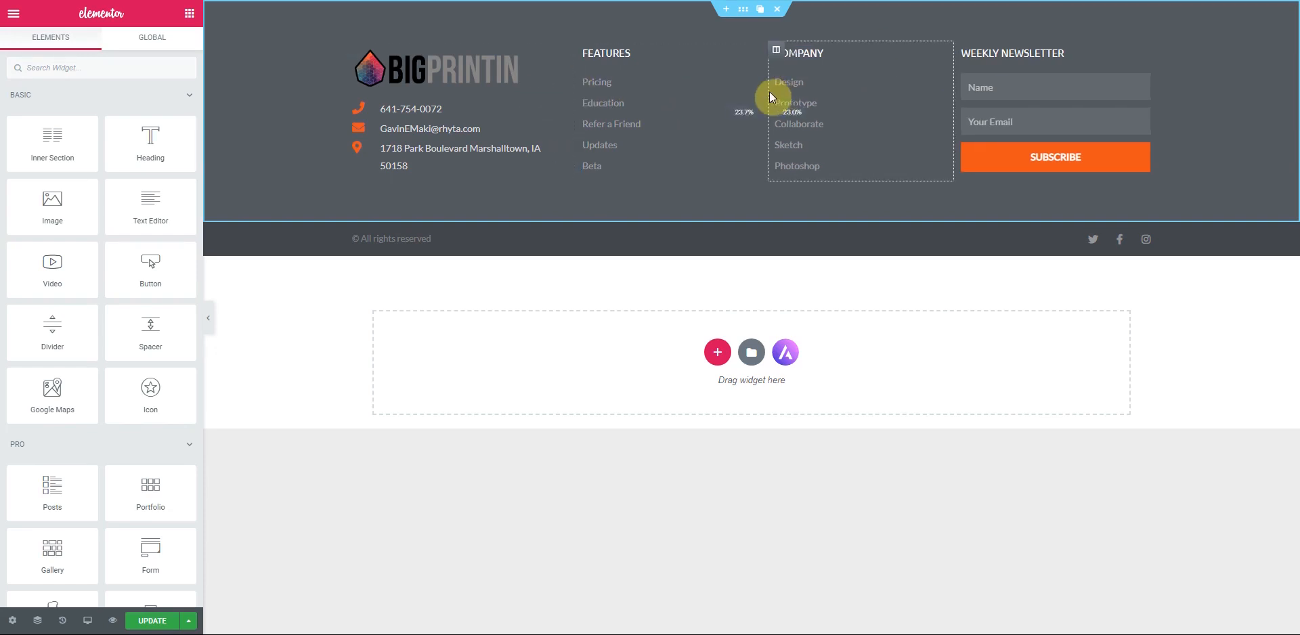
pyautogui.moveTo(954, 95); pyautogui.dragTo(882, 97)
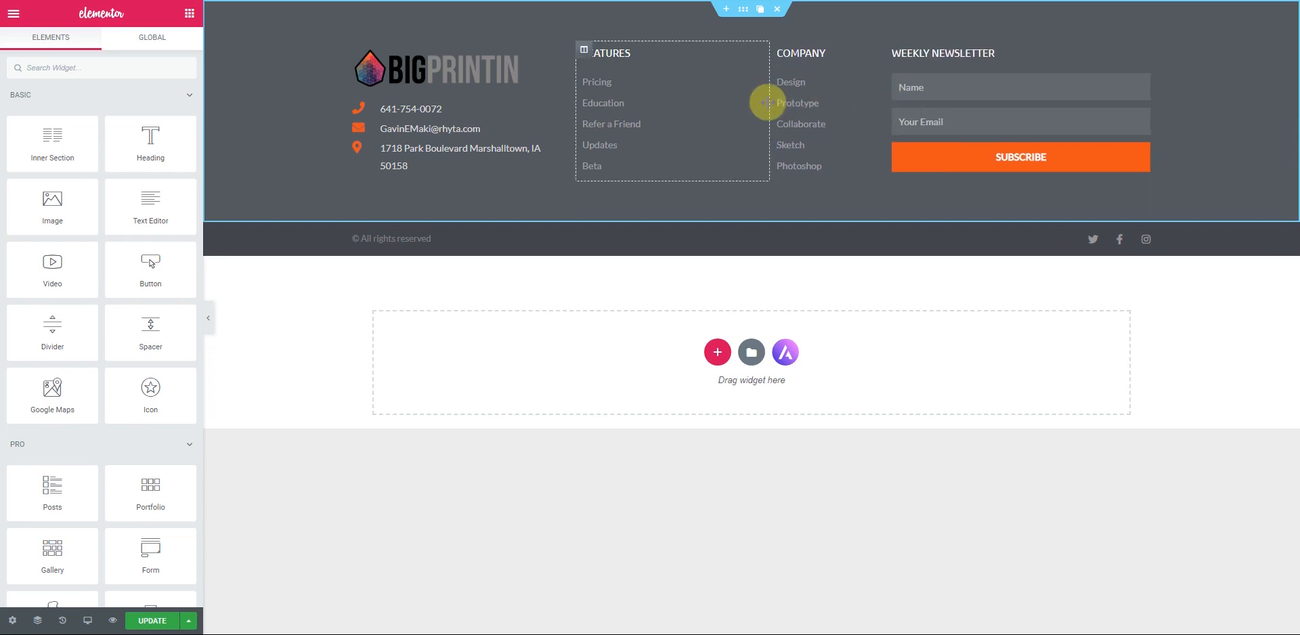
pyautogui.moveTo(769, 102); pyautogui.dragTo(727, 109)
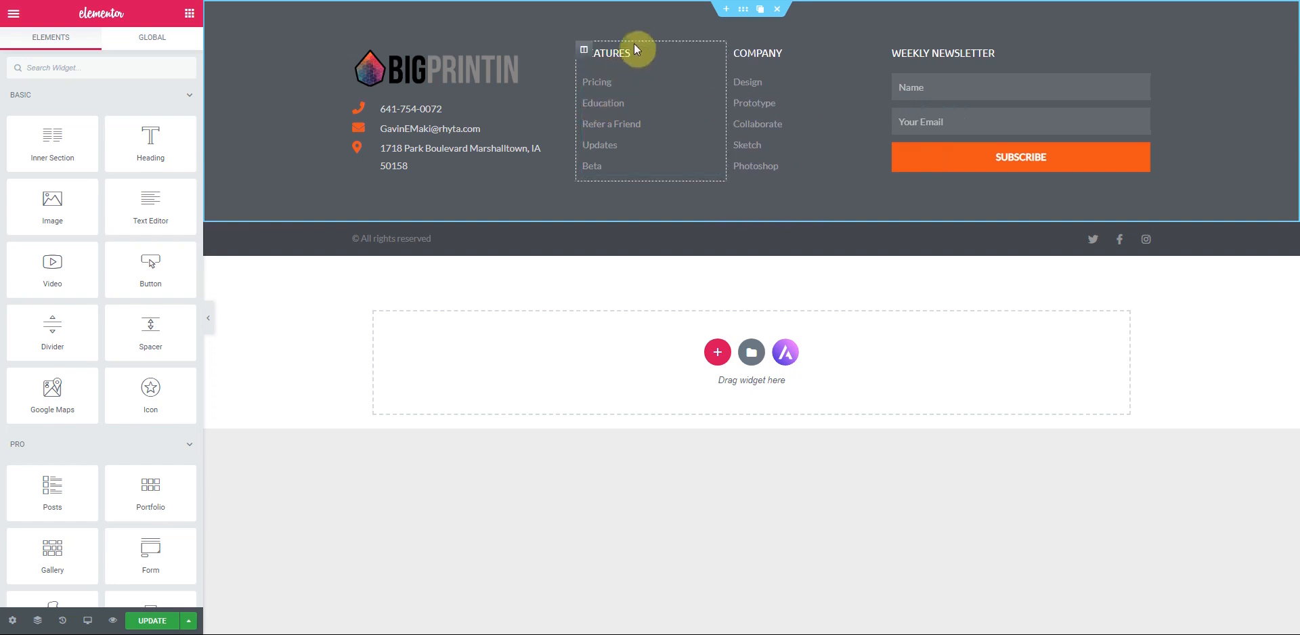
pyautogui.click(713, 84)
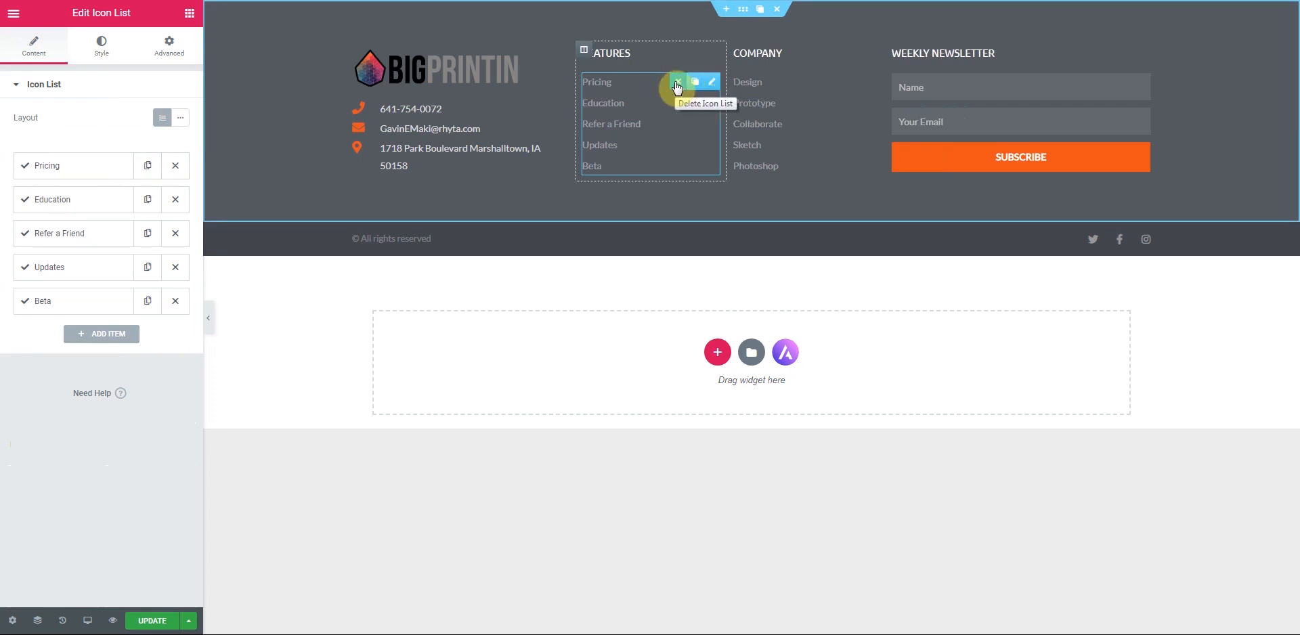
# - Replace the Features link list with a vertical Nav Menu showing primary menu
pyautogui.click(676, 87)
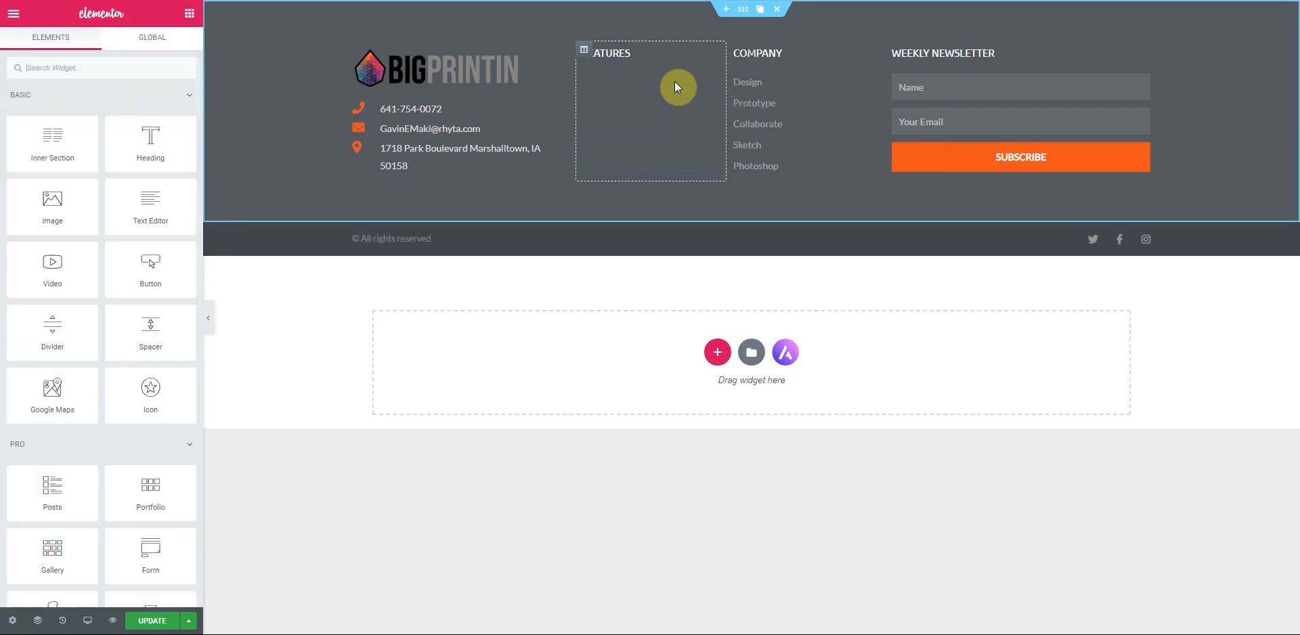
pyautogui.click(103, 66)
pyautogui.write('nav')
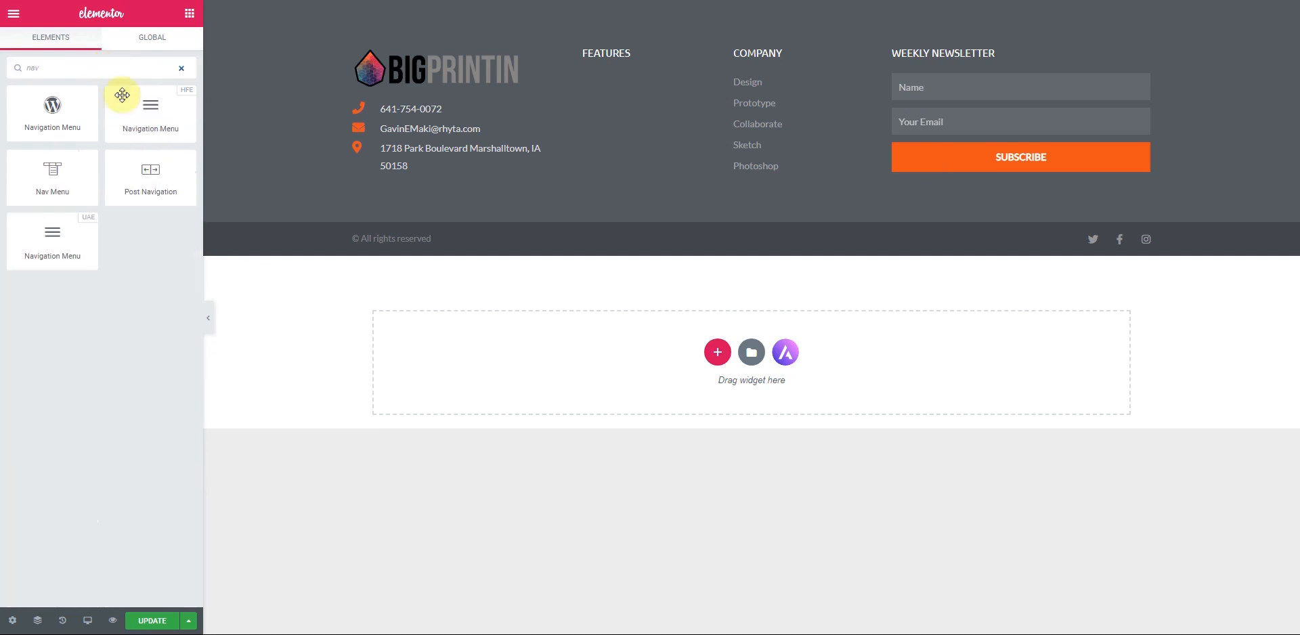
pyautogui.moveTo(81, 183); pyautogui.dragTo(624, 62)
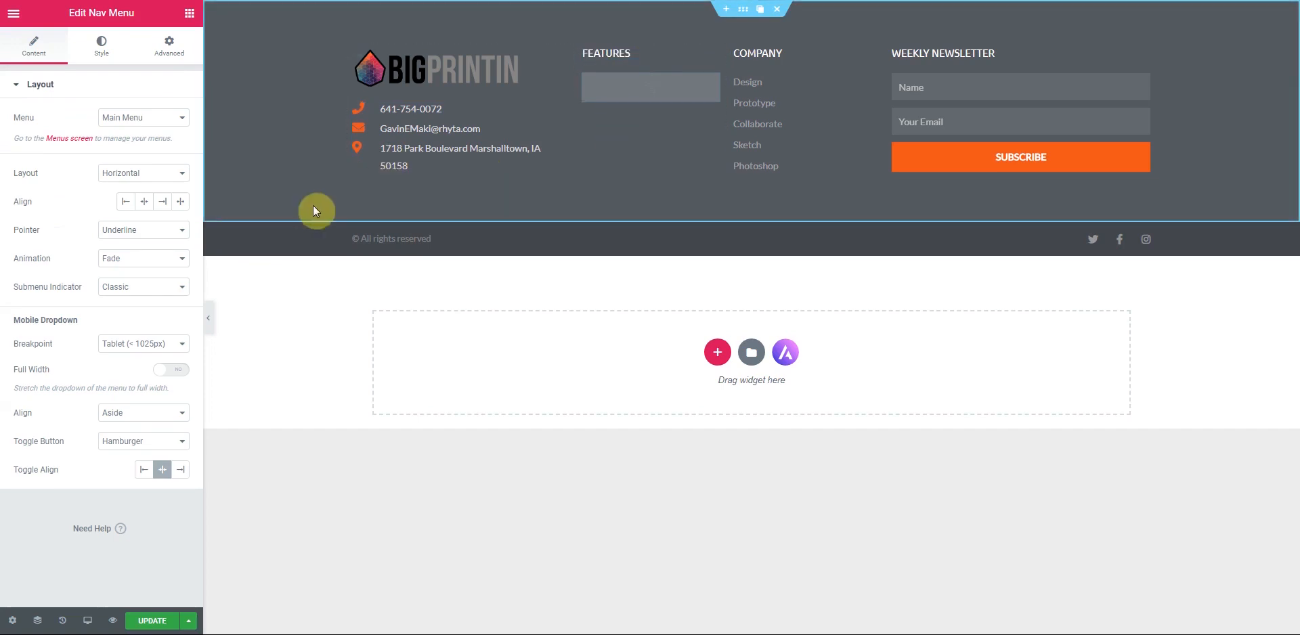
pyautogui.click(173, 118)
pyautogui.click(162, 134)
pyautogui.click(172, 183)
pyautogui.click(146, 200)
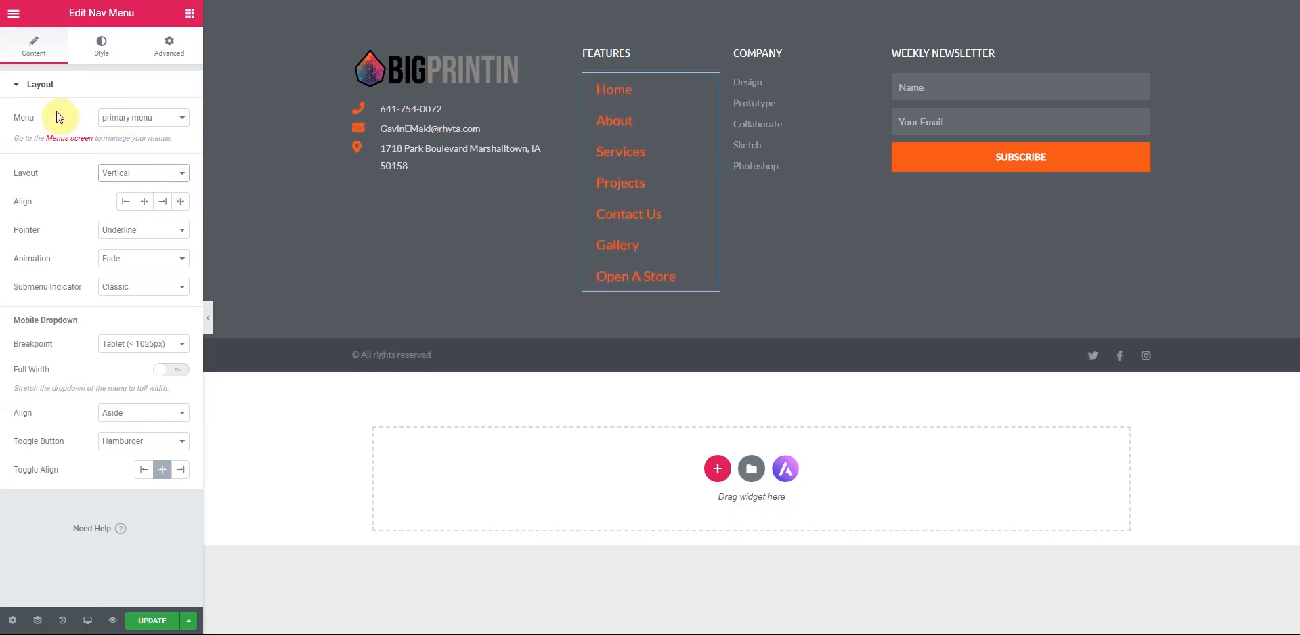
# - Tighten the nav menu's item spacing and vertical padding
pyautogui.click(102, 46)
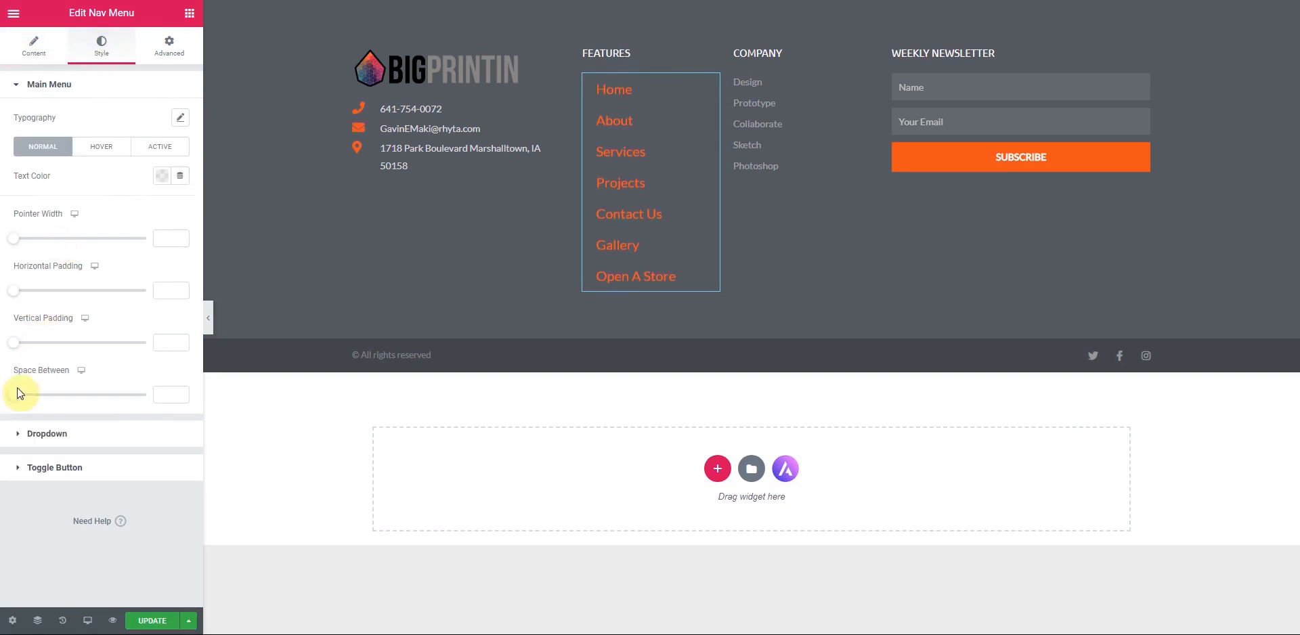
pyautogui.moveTo(14, 396)
pyautogui.mouseDown()
pyautogui.moveTo(27, 399)
pyautogui.moveTo(8, 399)
pyautogui.mouseUp()
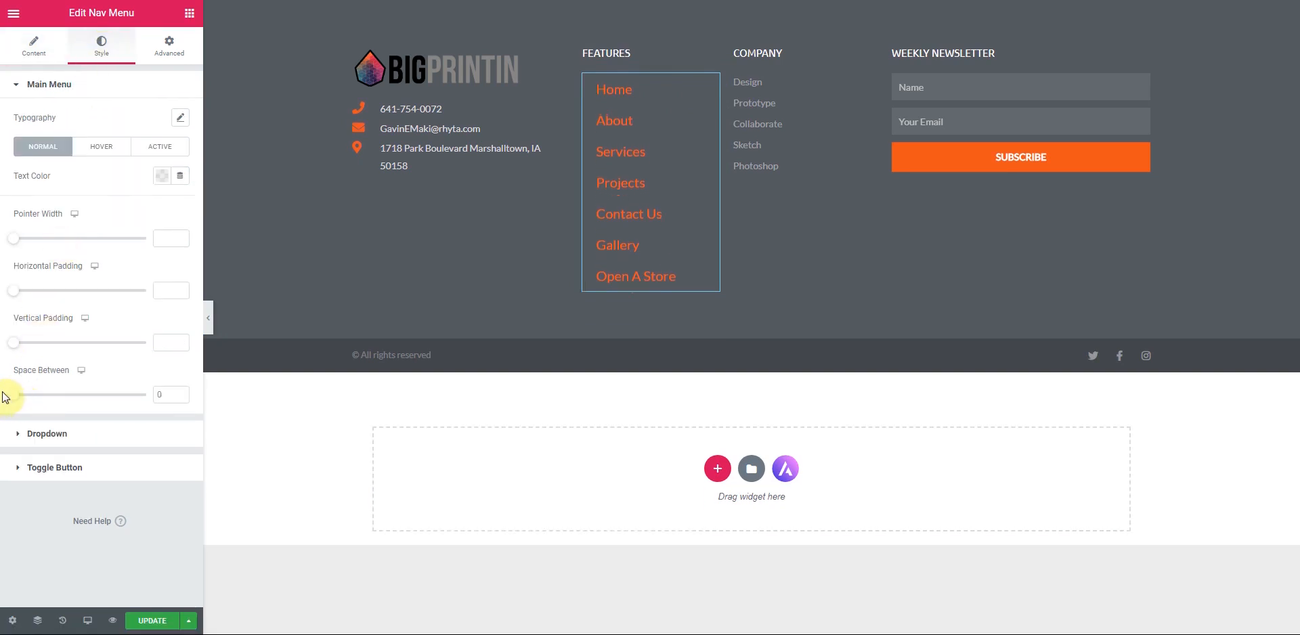
pyautogui.moveTo(15, 342)
pyautogui.mouseDown()
pyautogui.moveTo(31, 346)
pyautogui.moveTo(20, 352)
pyautogui.mouseUp()
pyautogui.moveTo(19, 352)
pyautogui.mouseDown()
pyautogui.moveTo(7, 356)
pyautogui.moveTo(24, 357)
pyautogui.mouseUp()
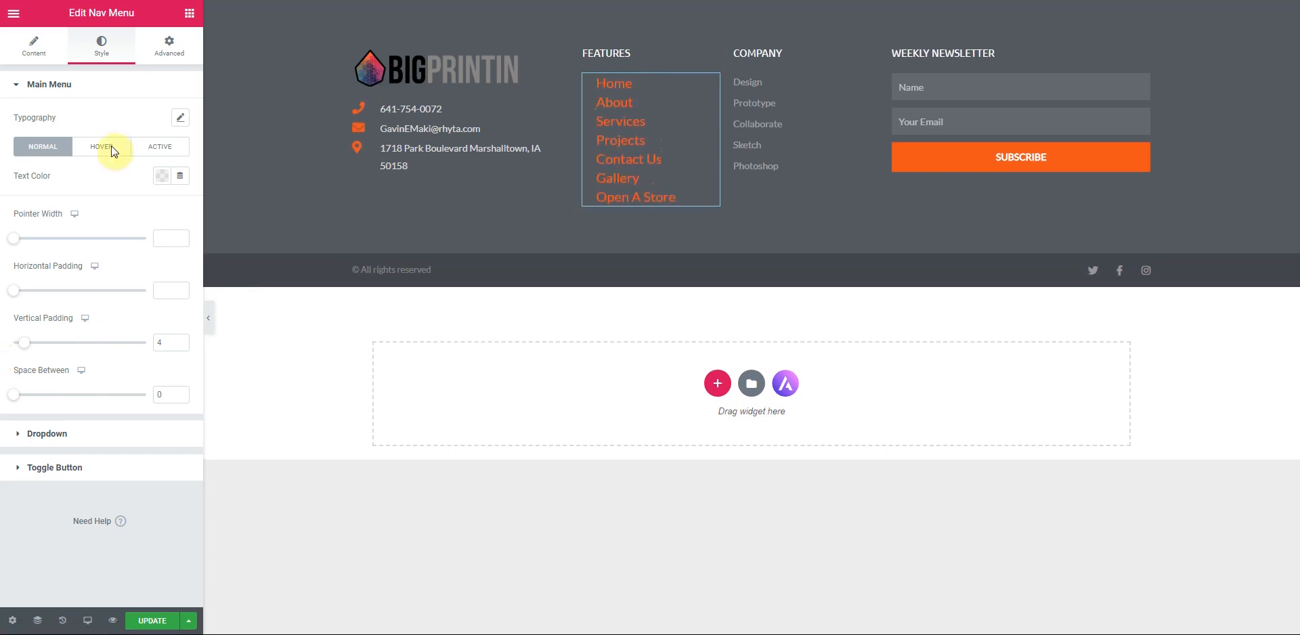
# - Make the menu text white, turning orange #EC531A on hover
pyautogui.click(162, 176)
pyautogui.click(230, 212)
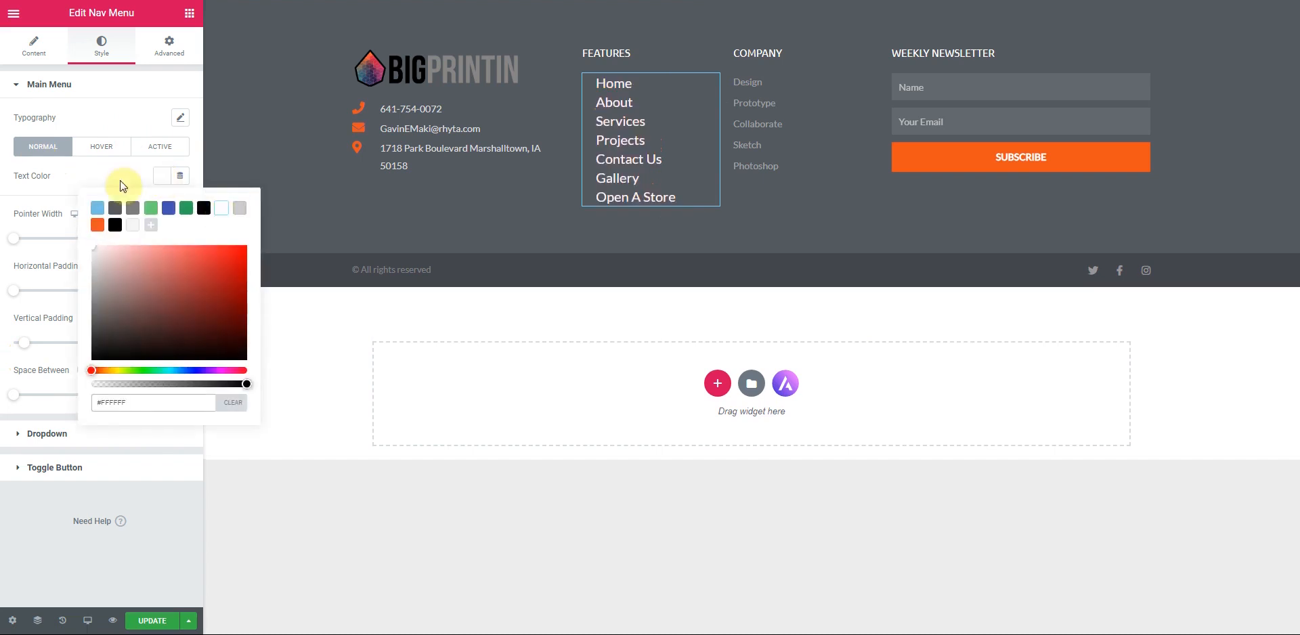
pyautogui.click(105, 151)
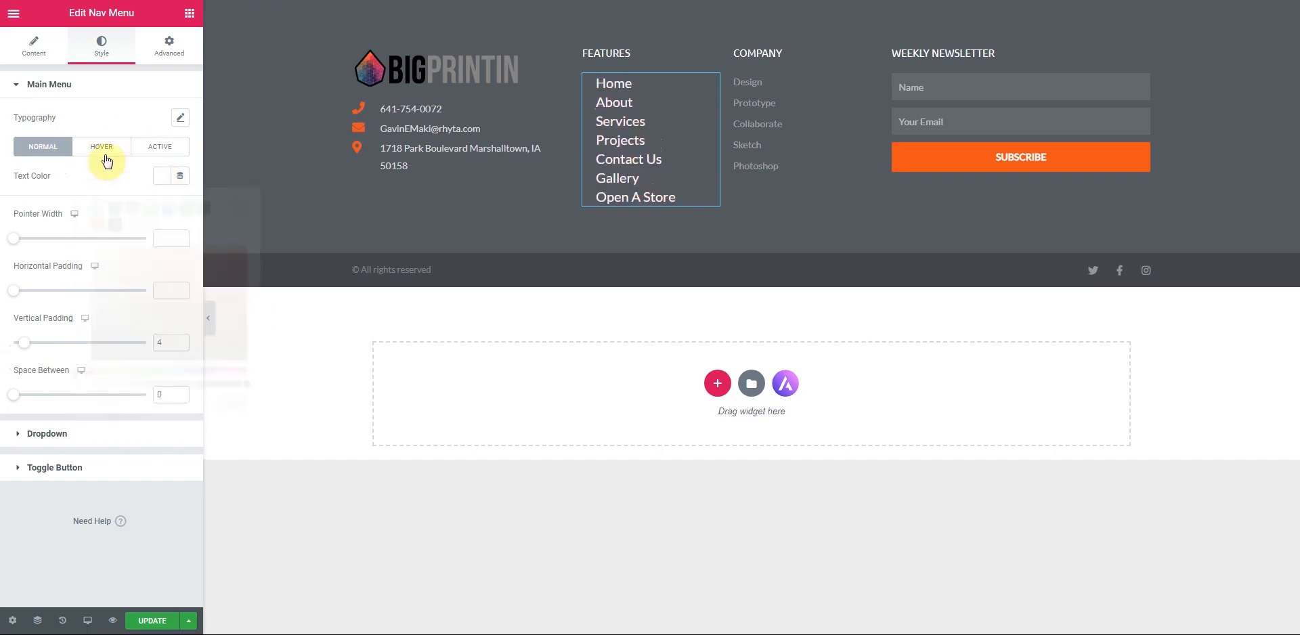
pyautogui.click(162, 177)
pyautogui.click(97, 225)
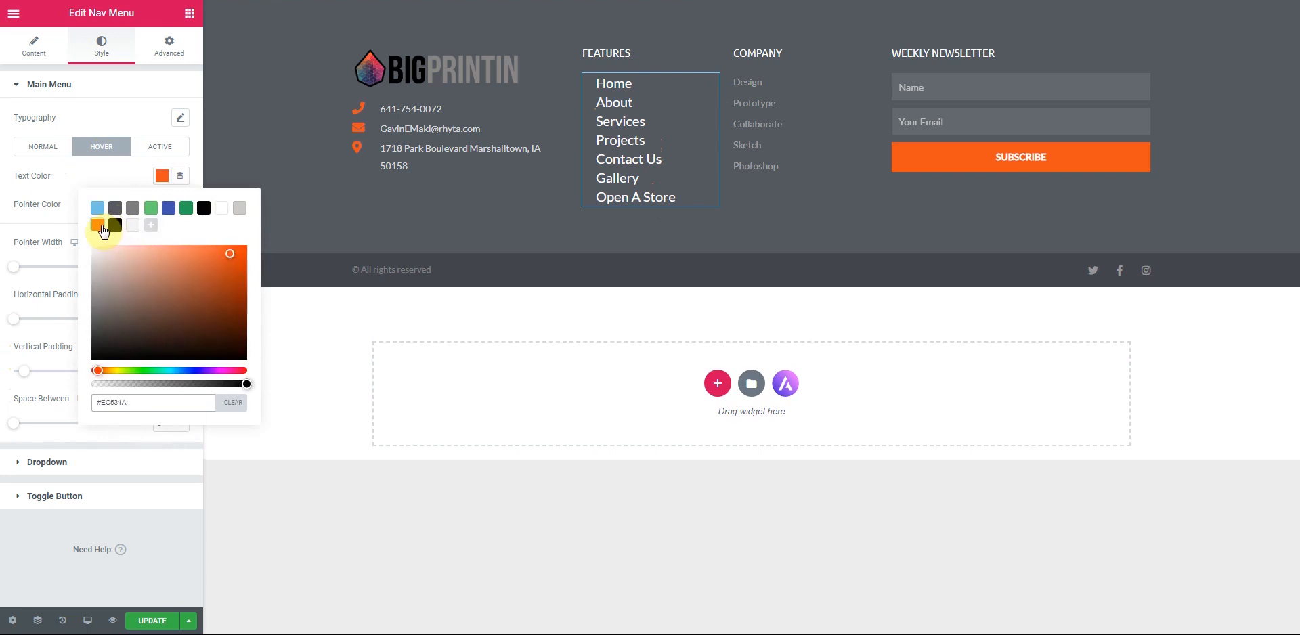
pyautogui.click(75, 175)
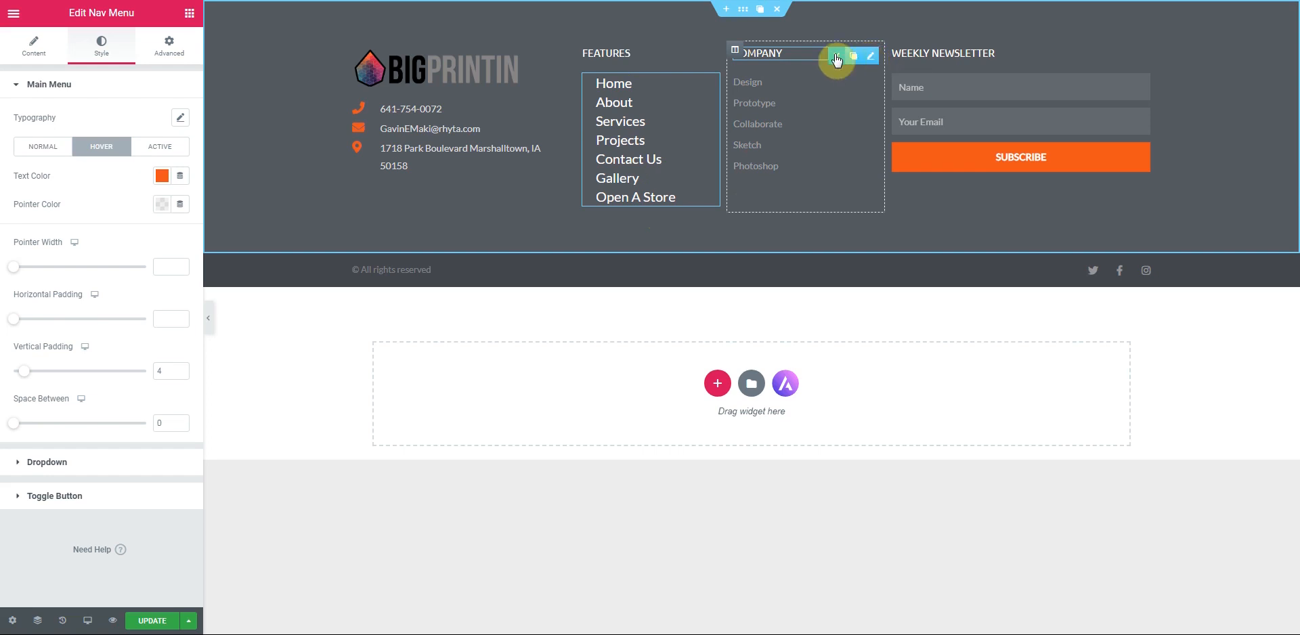
# - Replace the Company heading and links with the contact icon list, widened and spaced 41 apart
pyautogui.click(837, 56)
pyautogui.moveTo(561, 110); pyautogui.dragTo(765, 63)
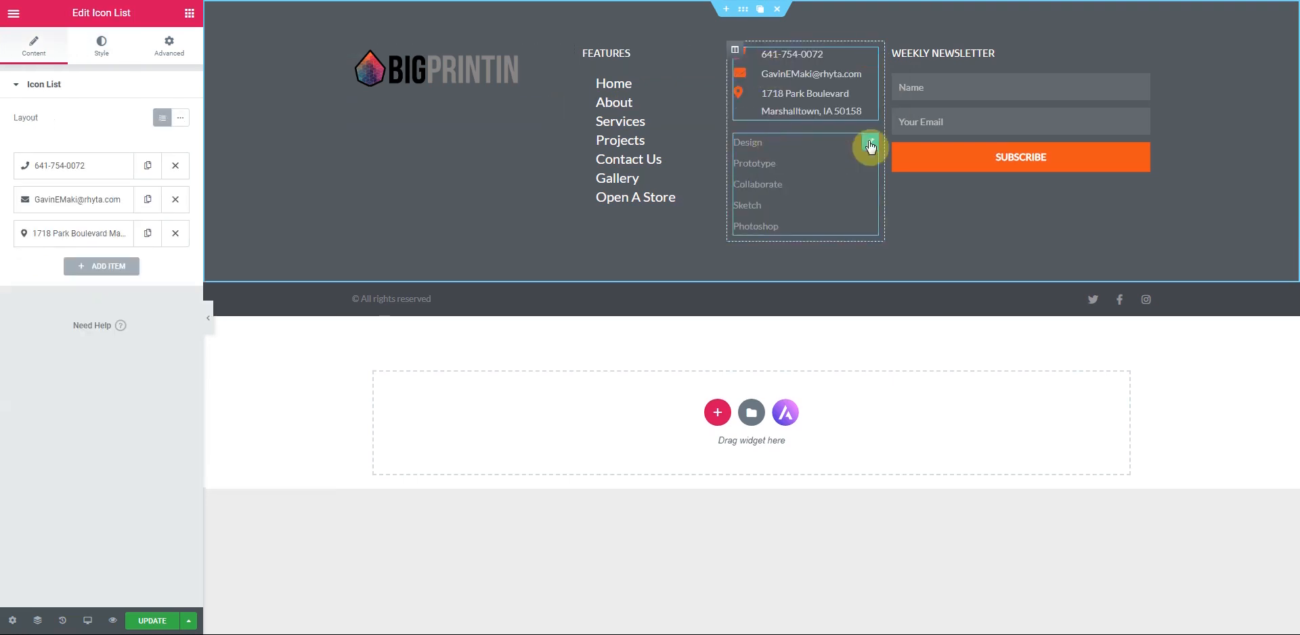
pyautogui.click(841, 142)
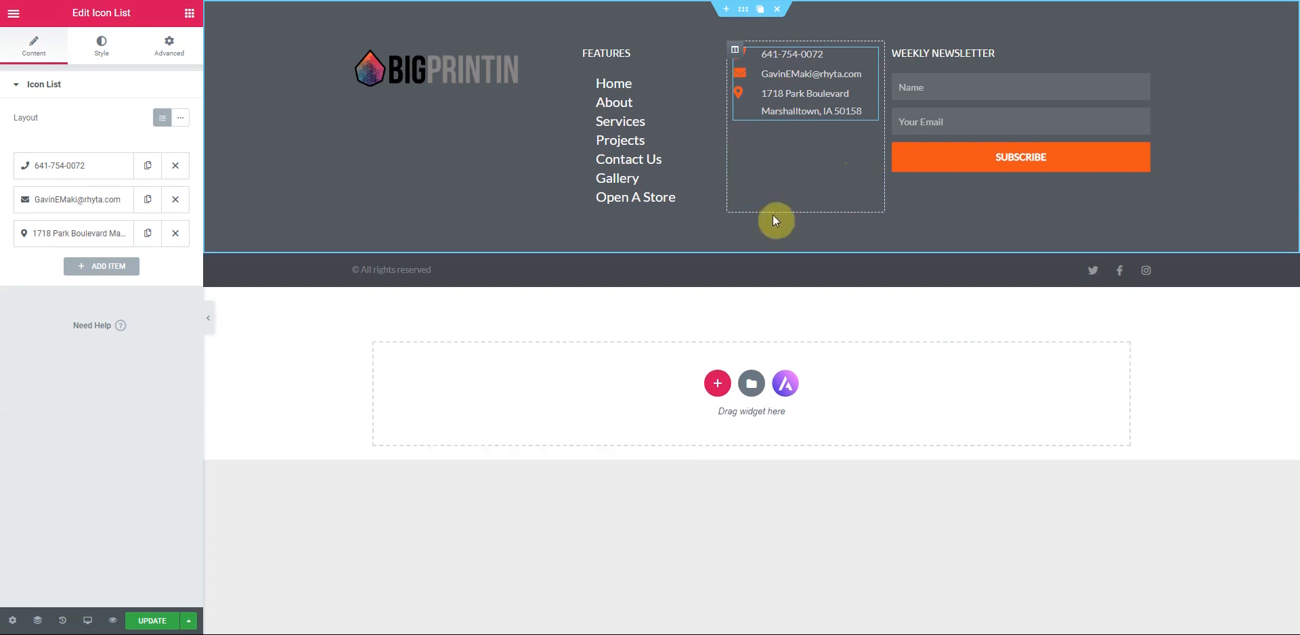
pyautogui.moveTo(727, 103); pyautogui.dragTo(712, 107)
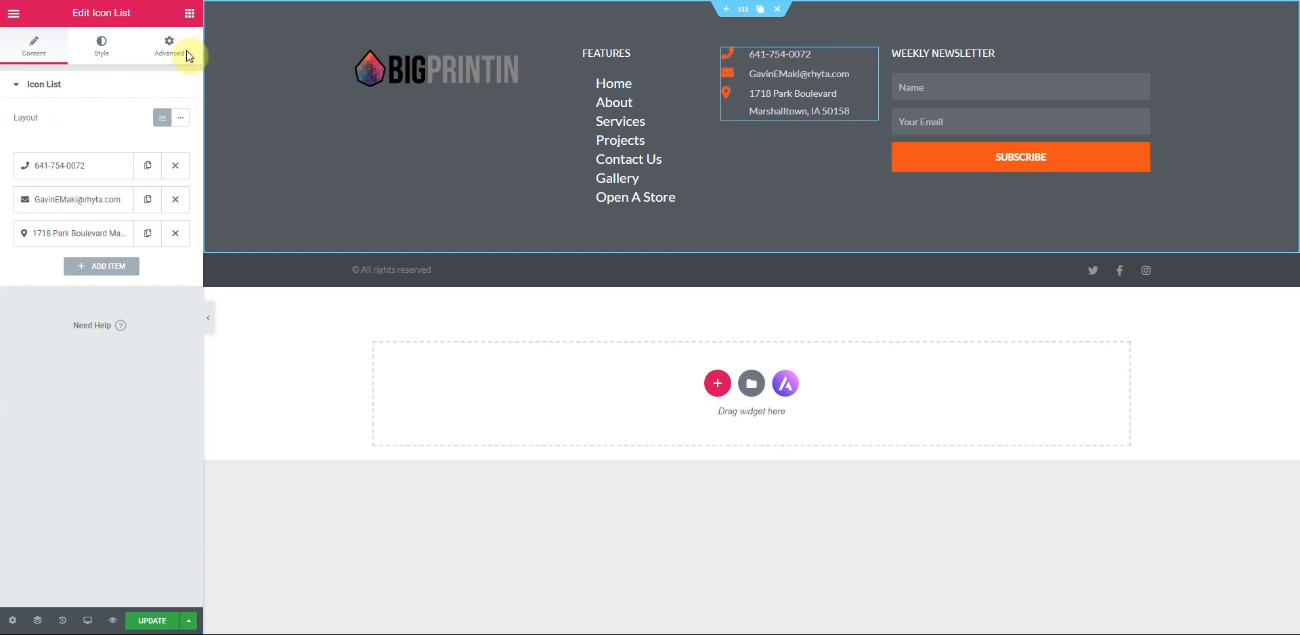
pyautogui.click(102, 49)
pyautogui.moveTo(18, 144); pyautogui.dragTo(122, 153)
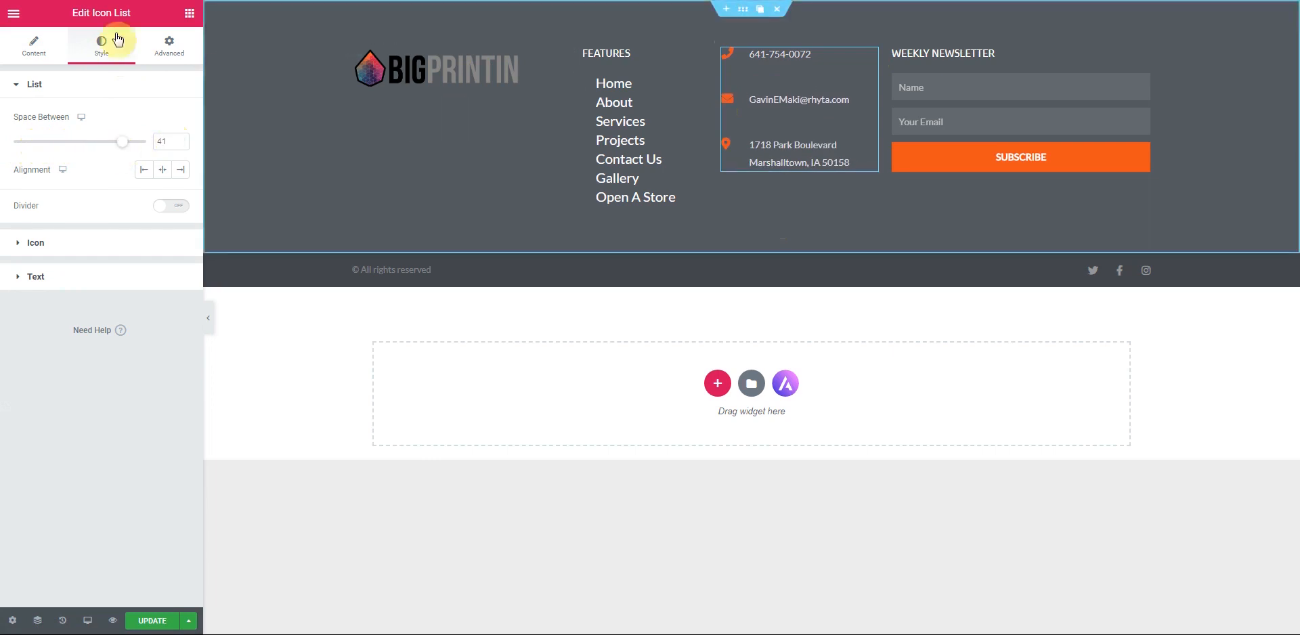
# - Add a Social Icons widget under the footer logo and set its shape to square
pyautogui.click(190, 14)
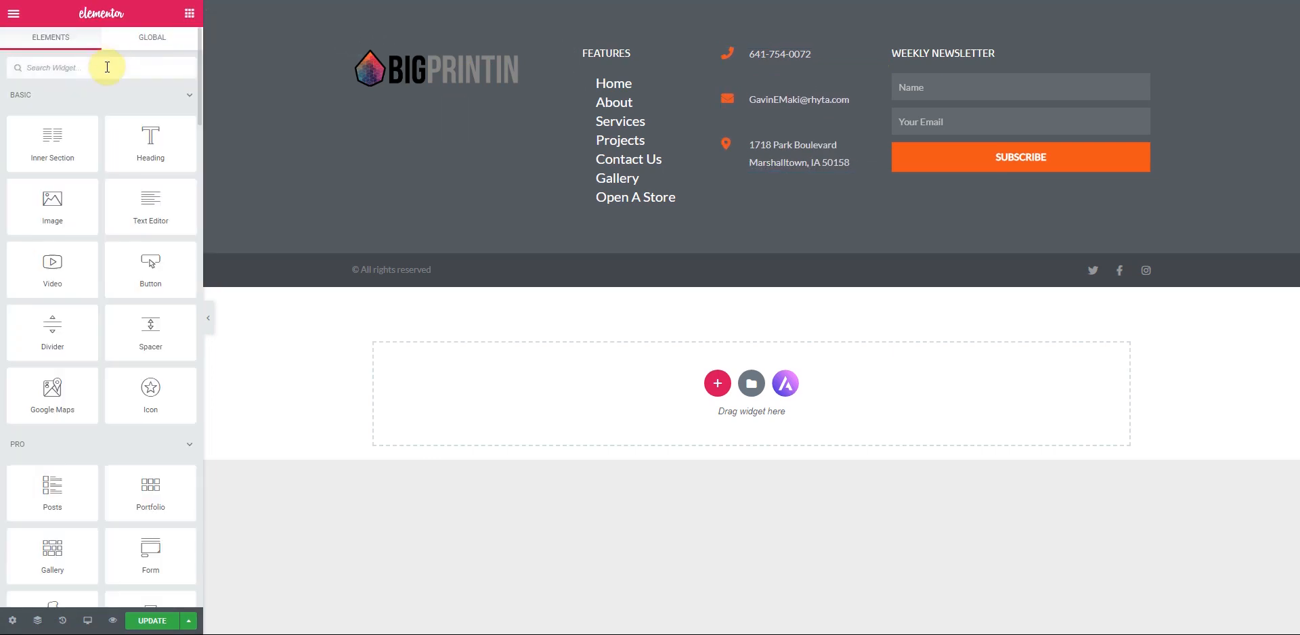
pyautogui.click(107, 67)
pyautogui.write('social')
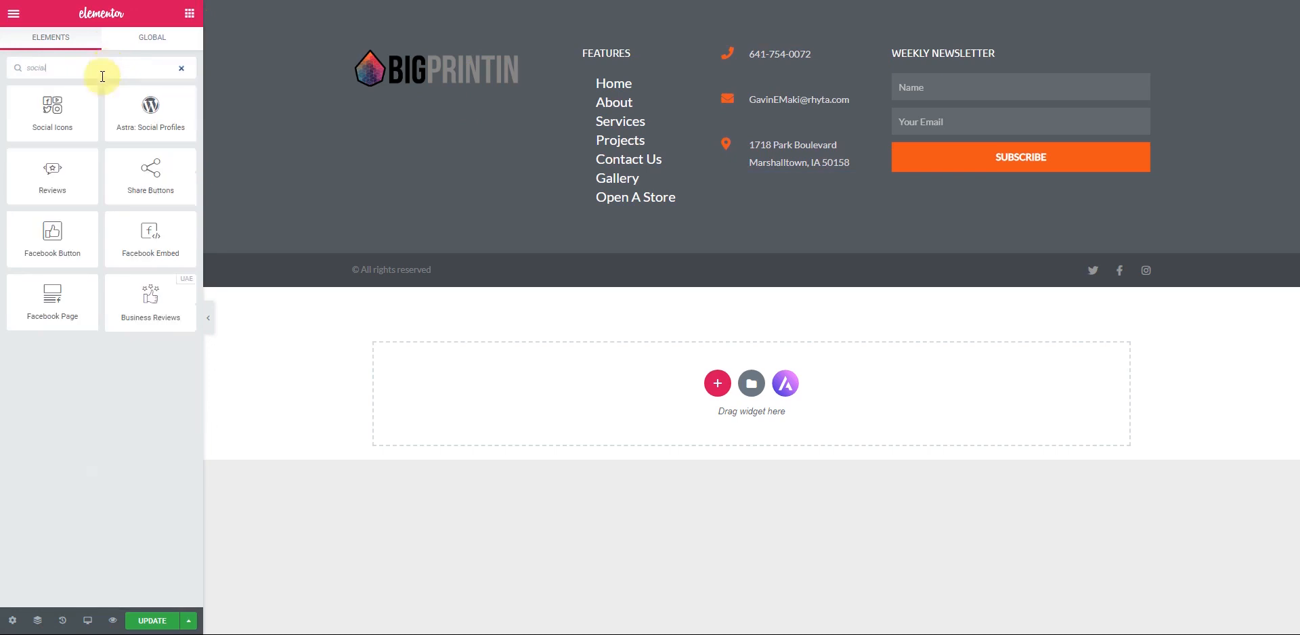
pyautogui.moveTo(52, 108); pyautogui.dragTo(439, 82)
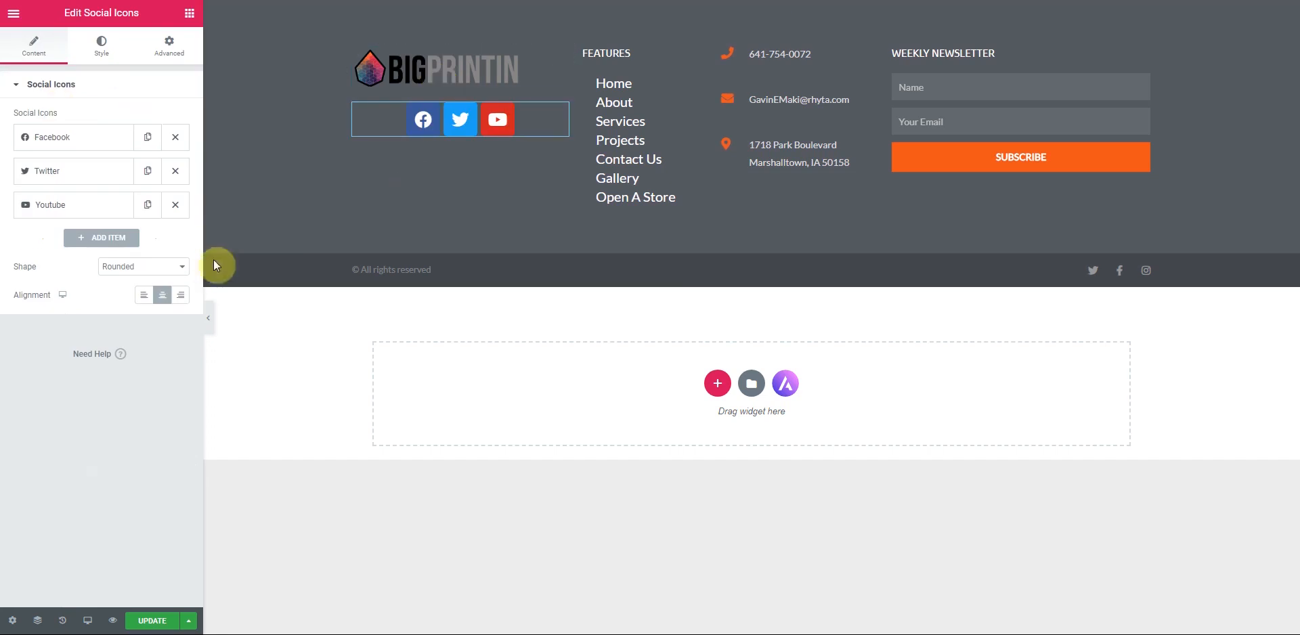
pyautogui.click(182, 268)
pyautogui.click(155, 291)
pyautogui.click(165, 271)
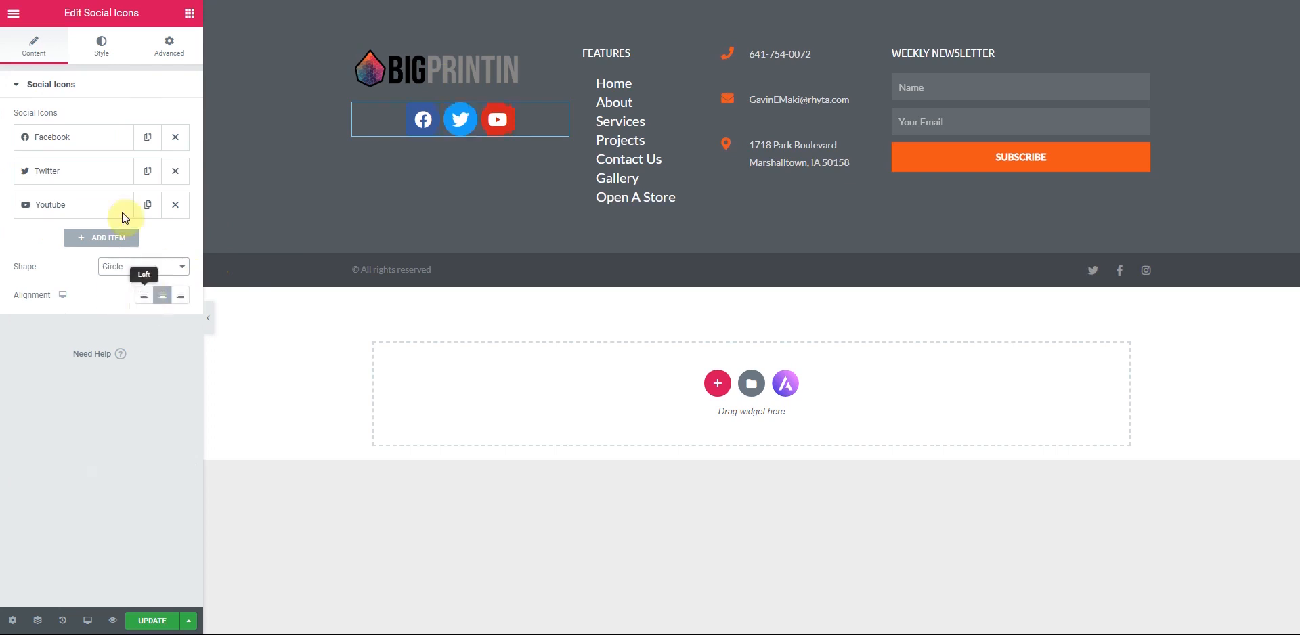
# - Style the social icons at size 38 with spacing 14 in one row, keeping Official Color
pyautogui.click(97, 53)
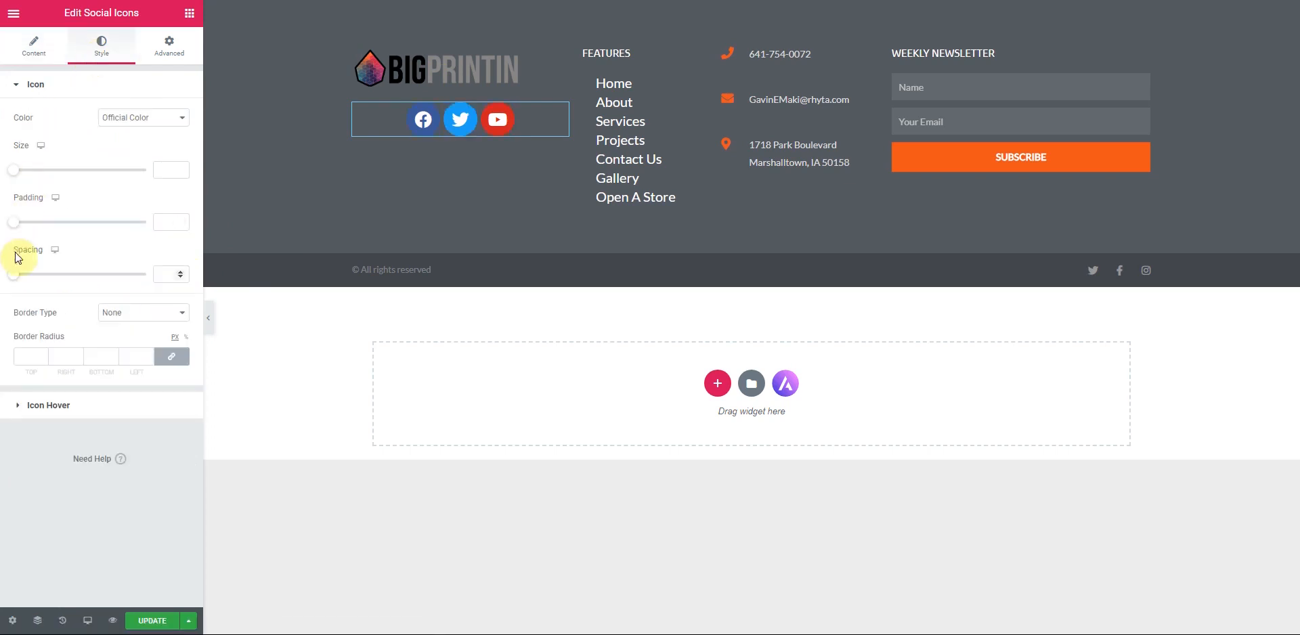
pyautogui.moveTo(20, 281); pyautogui.dragTo(99, 291)
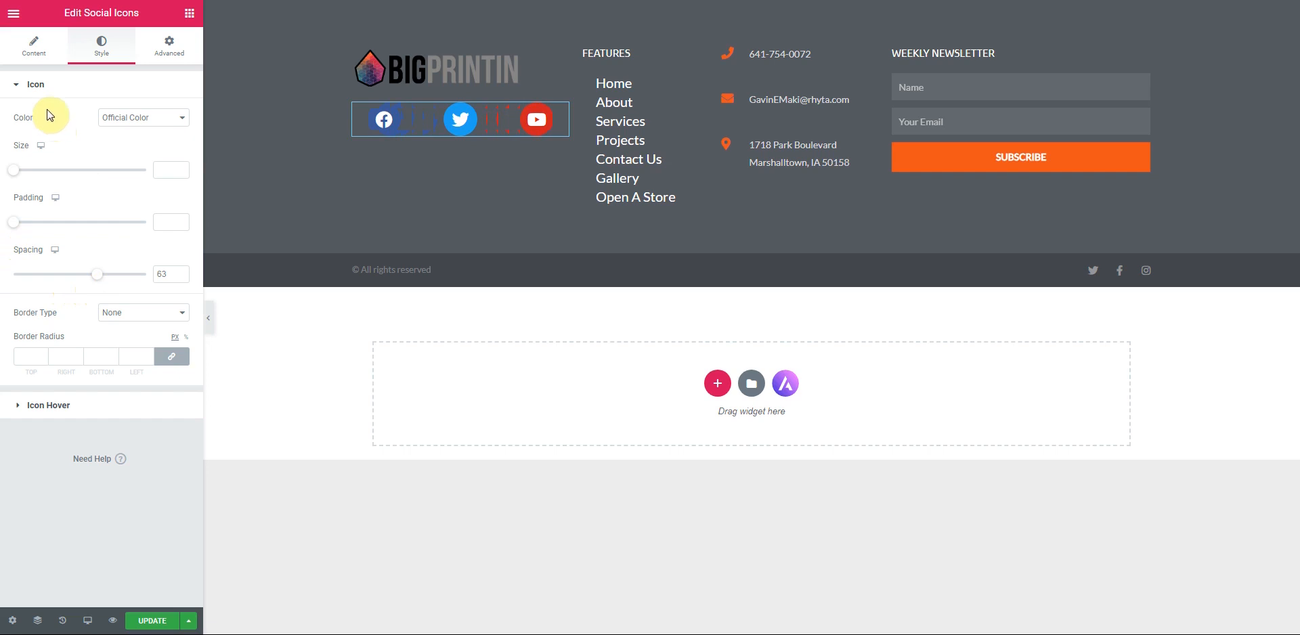
pyautogui.moveTo(16, 176); pyautogui.dragTo(30, 170)
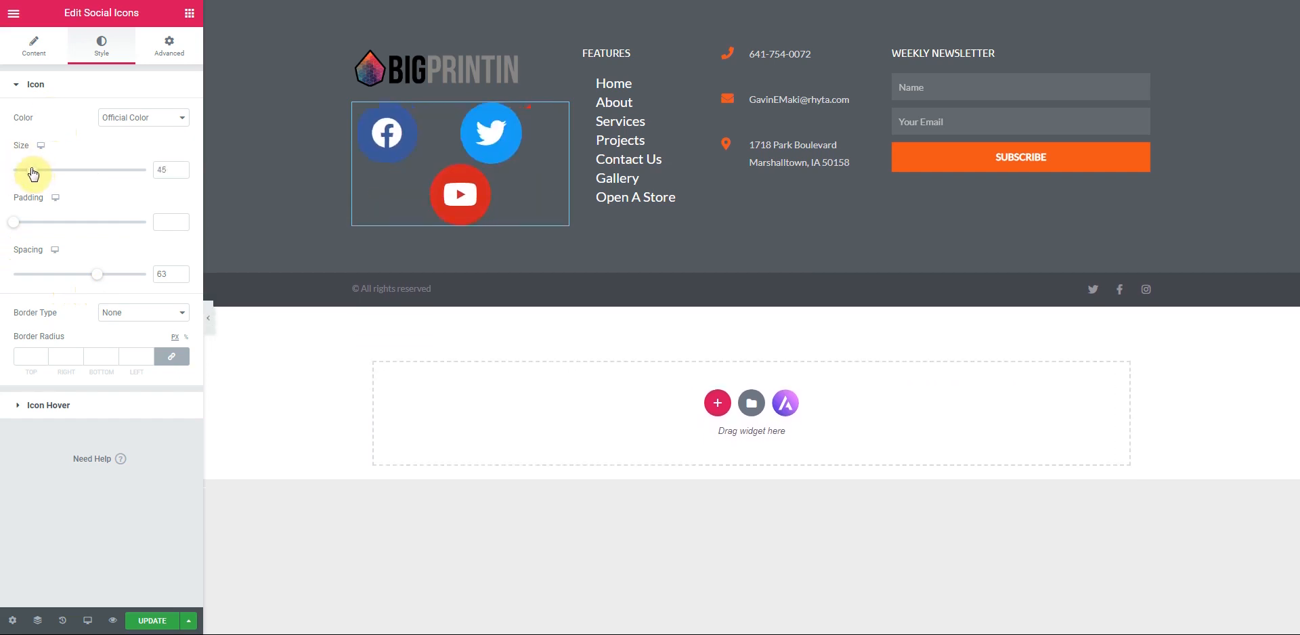
pyautogui.moveTo(96, 285); pyautogui.dragTo(33, 292)
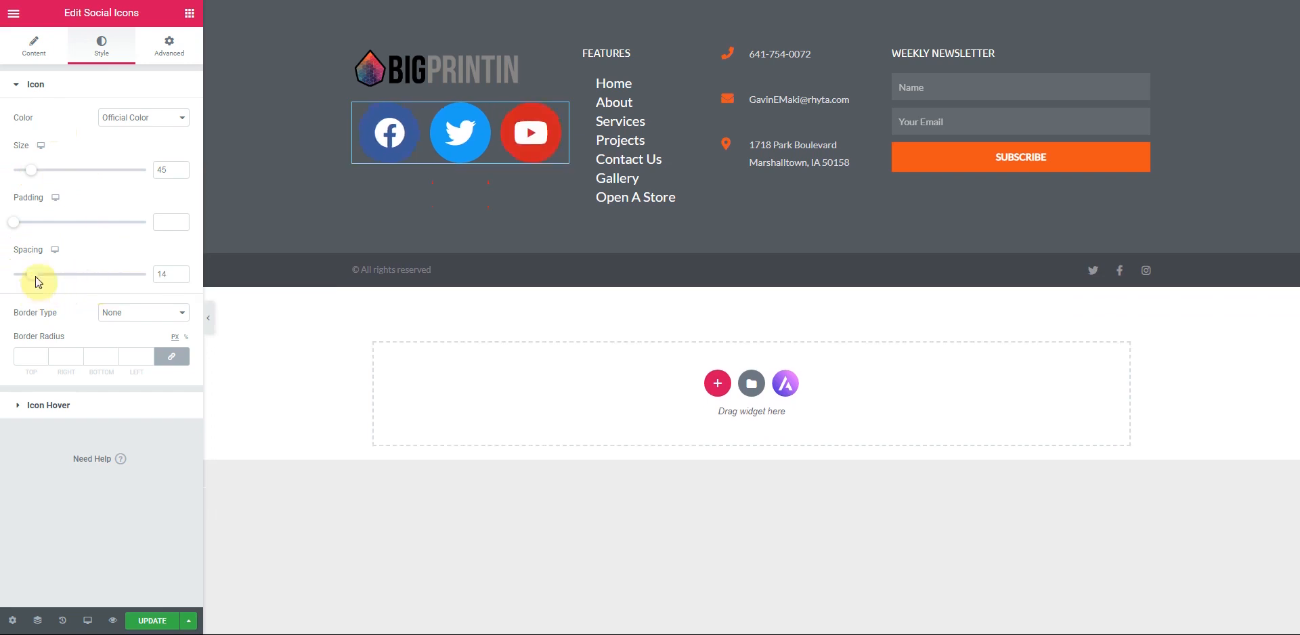
pyautogui.moveTo(180, 174); pyautogui.dragTo(181, 165)
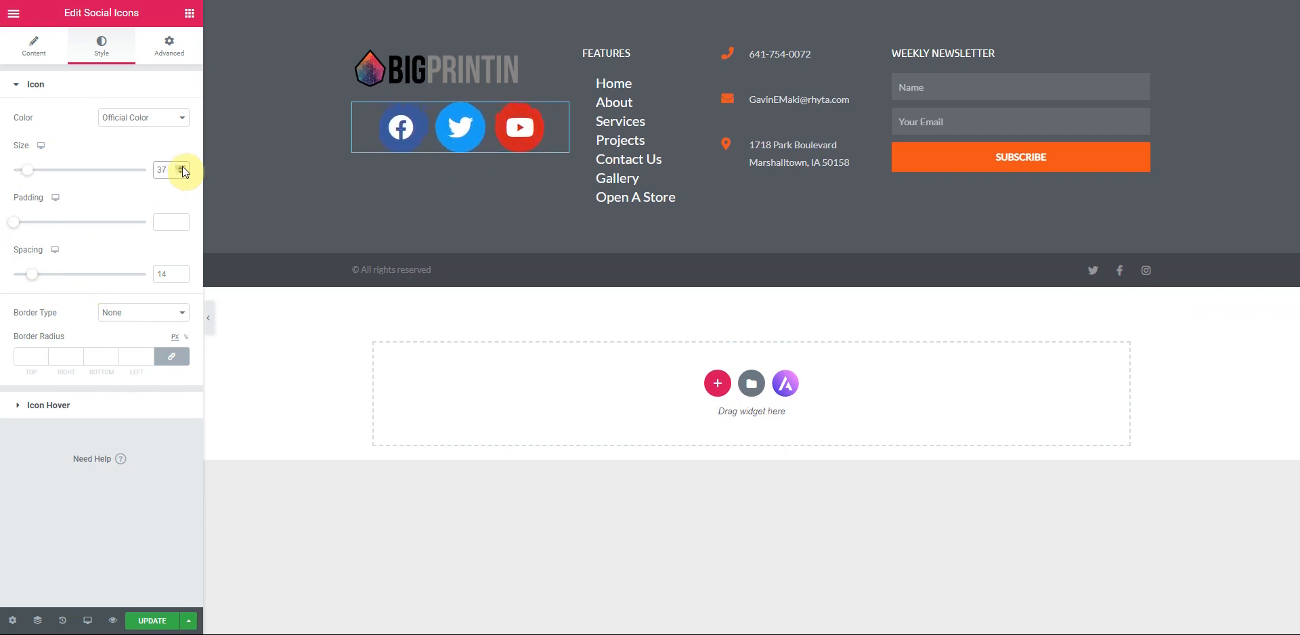
pyautogui.click(182, 127)
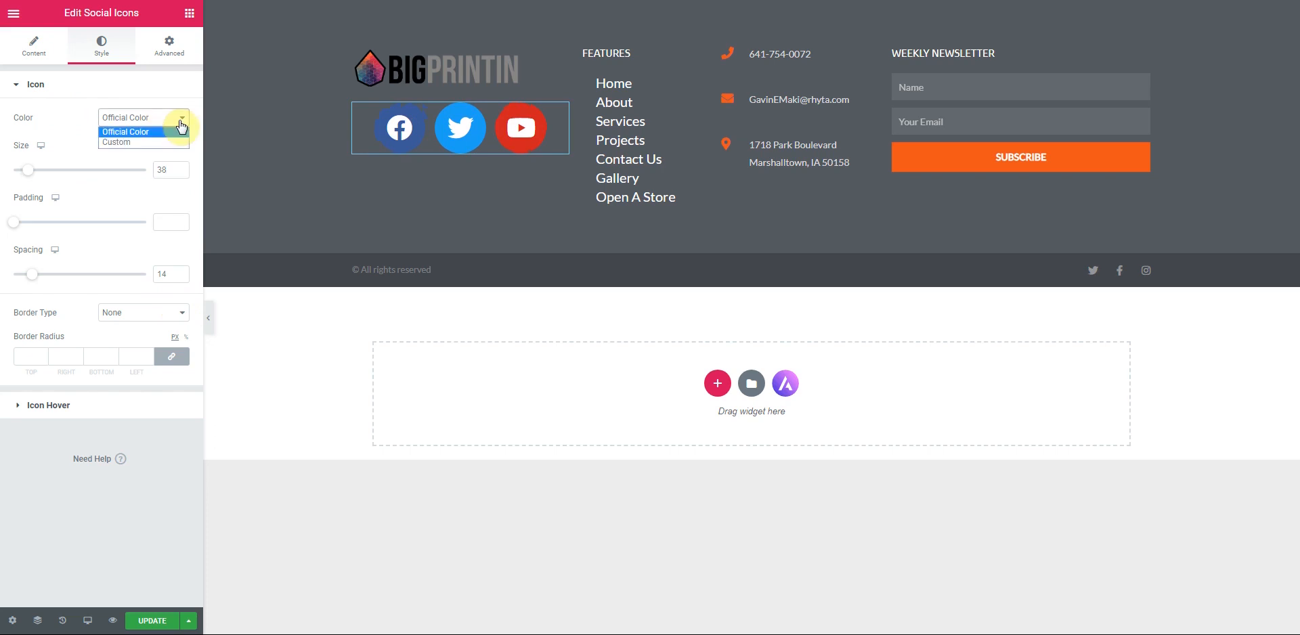
pyautogui.click(181, 128)
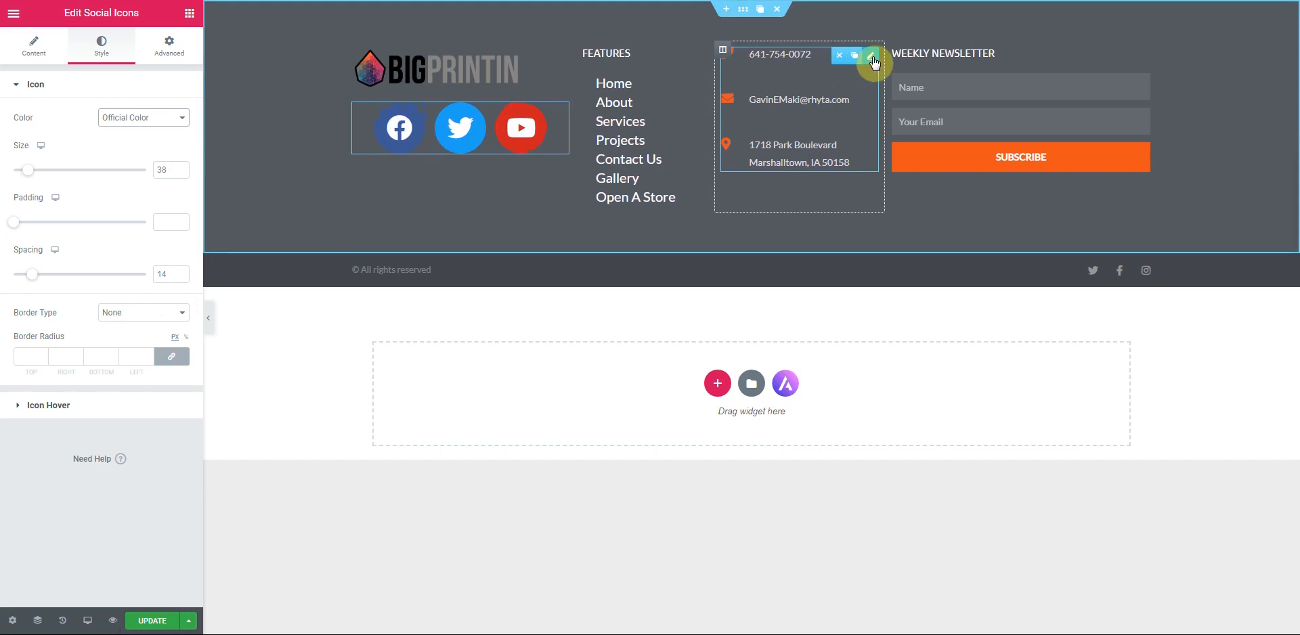
# - Enlarge the contact list icons, widen the contact column and narrow the logo column
pyautogui.click(873, 59)
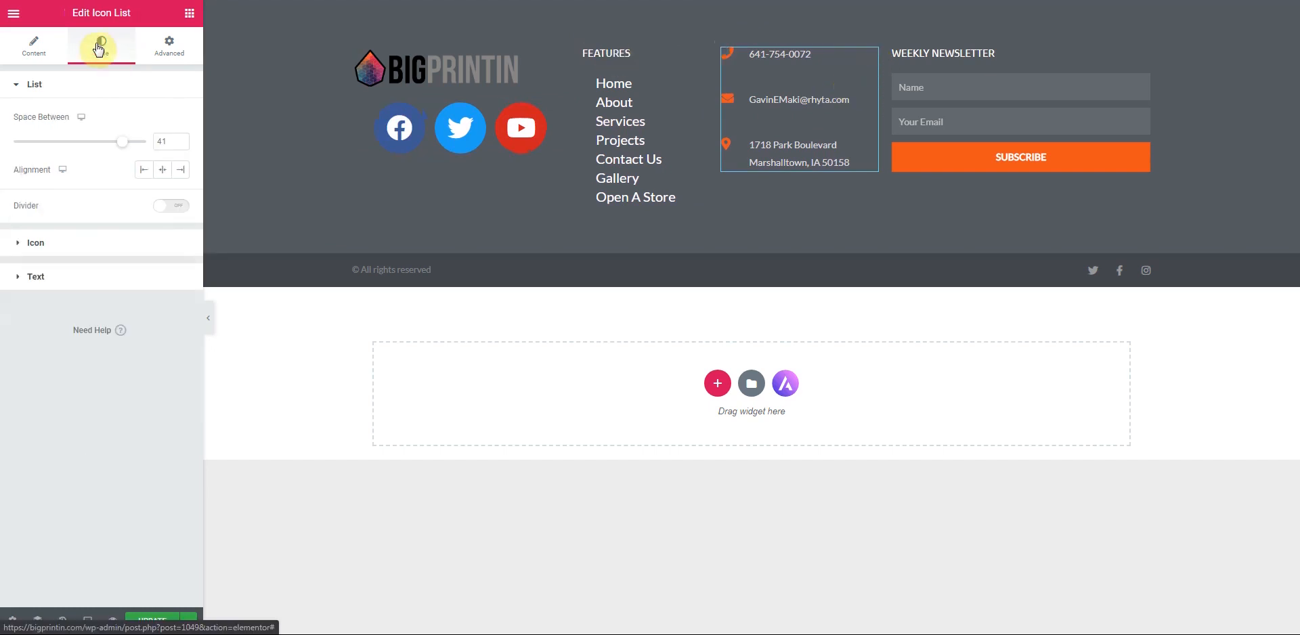
pyautogui.click(32, 242)
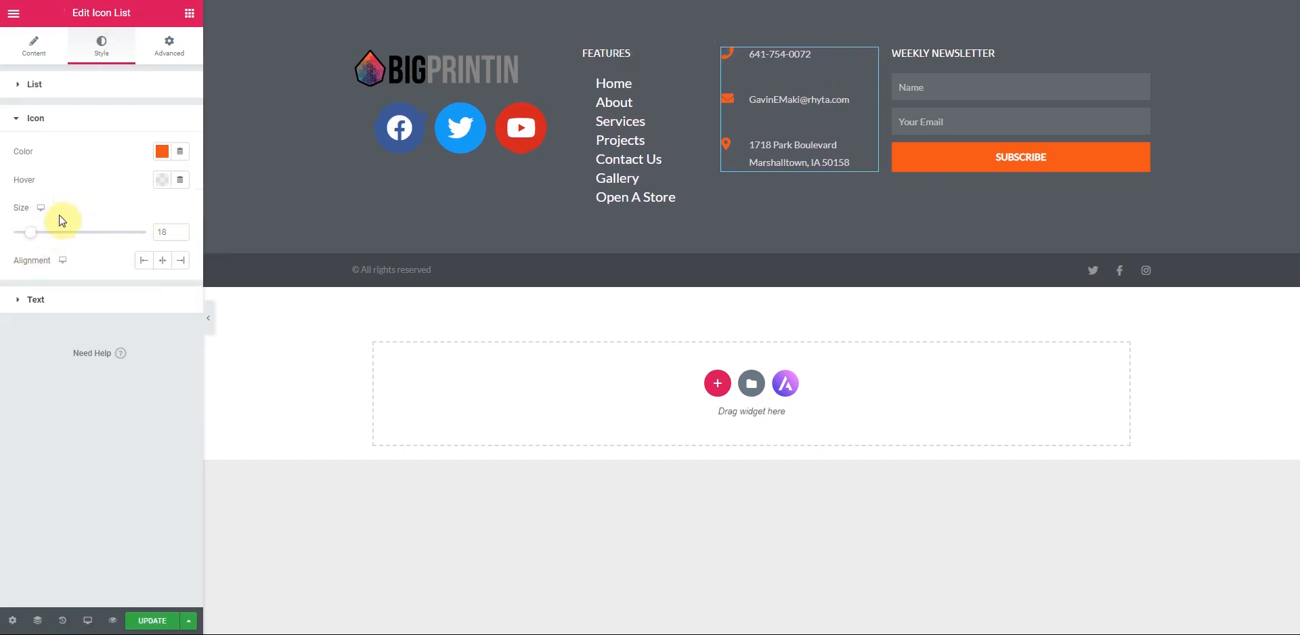
pyautogui.moveTo(32, 240); pyautogui.dragTo(61, 240)
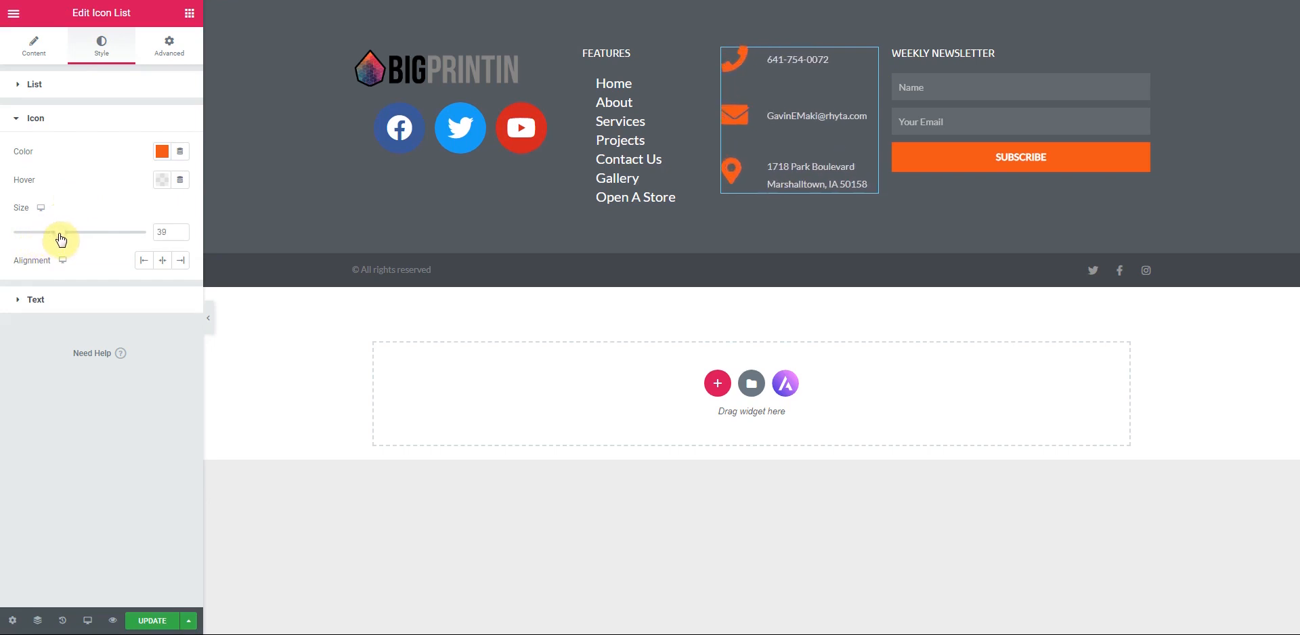
pyautogui.moveTo(712, 114); pyautogui.dragTo(700, 115)
pyautogui.moveTo(576, 127); pyautogui.dragTo(539, 125)
pyautogui.moveTo(707, 127); pyautogui.dragTo(675, 133)
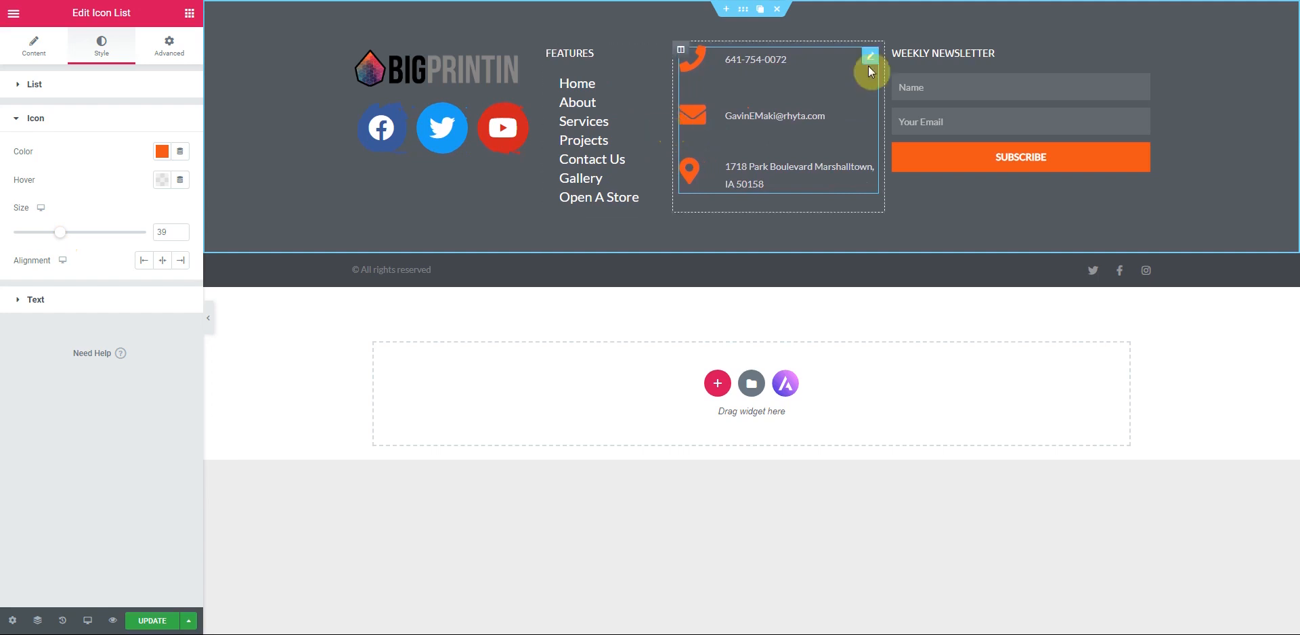
# - Set the contact list text typography size to 21
pyautogui.click(35, 301)
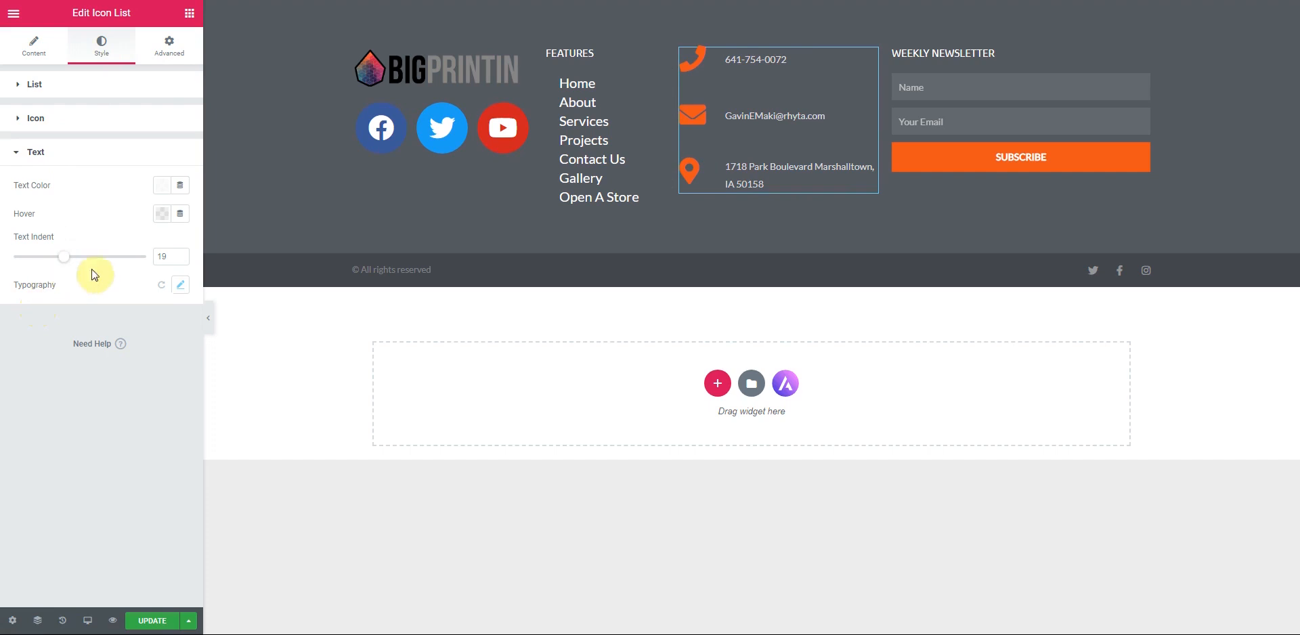
pyautogui.click(182, 286)
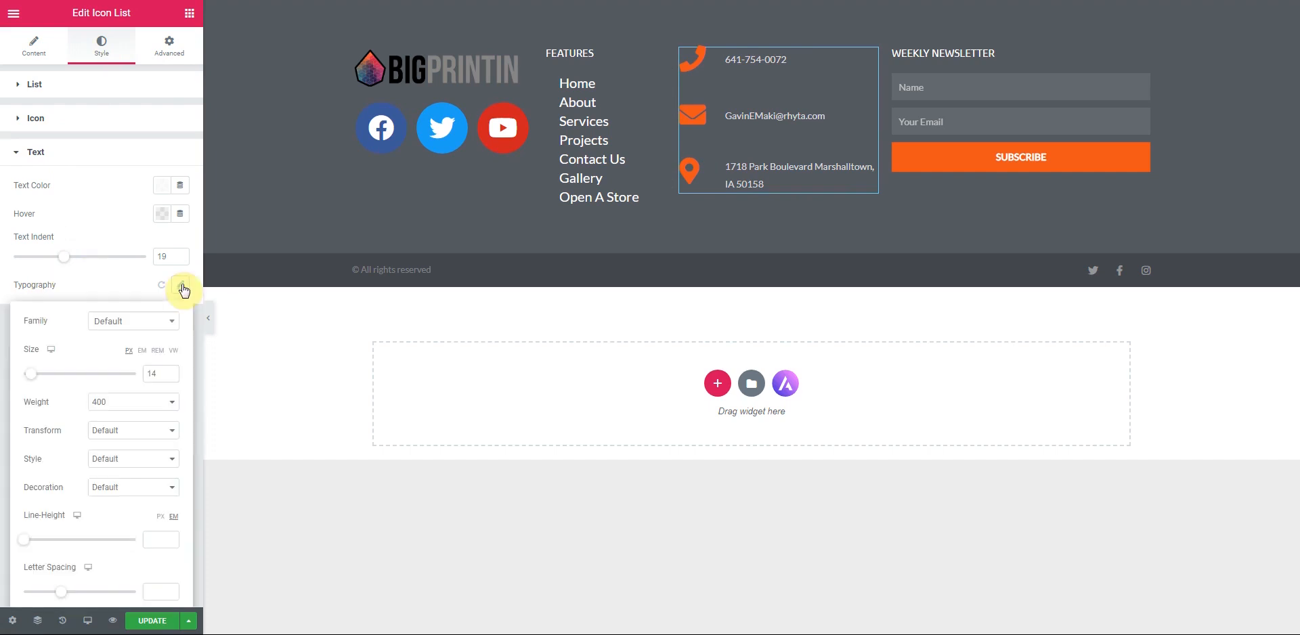
pyautogui.click(172, 372)
pyautogui.click(172, 372)
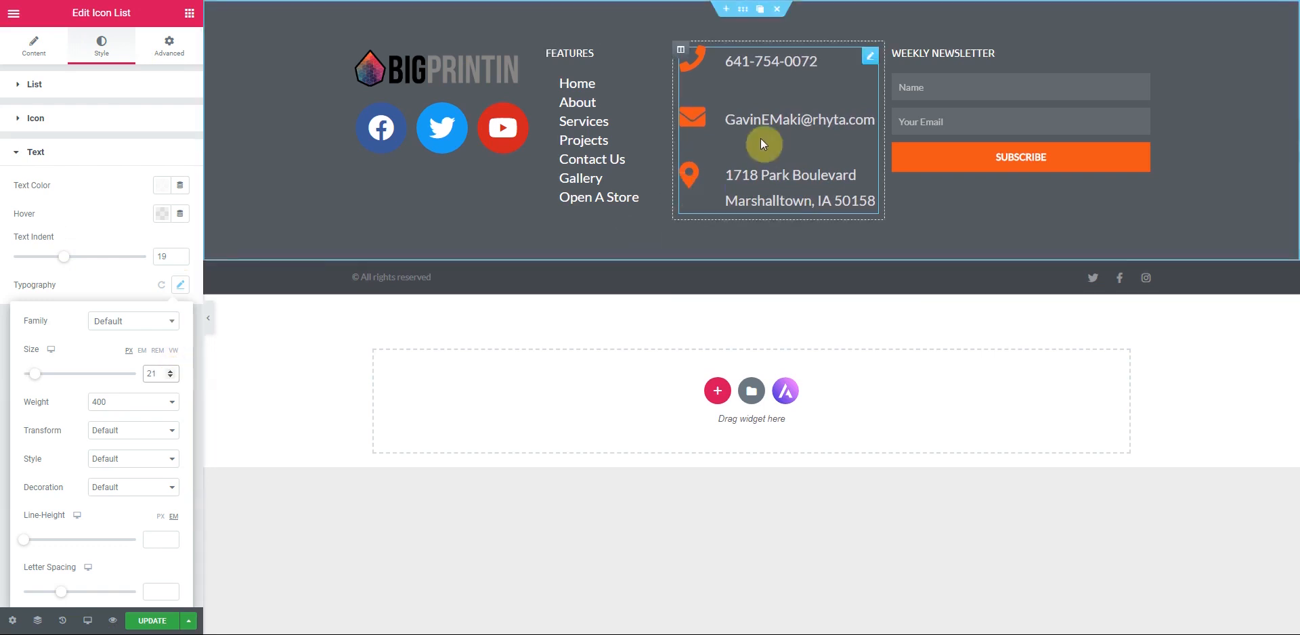
pyautogui.click(871, 62)
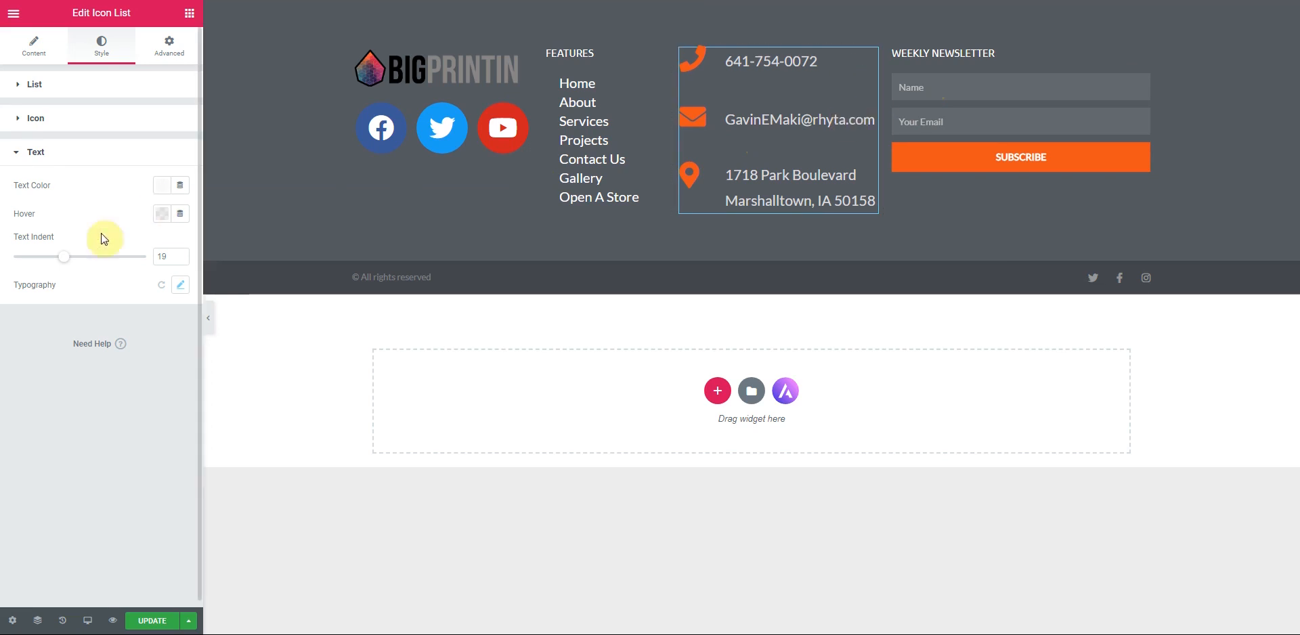
# - Set the contact icon size to 36 and the space between items to 35
pyautogui.click(37, 125)
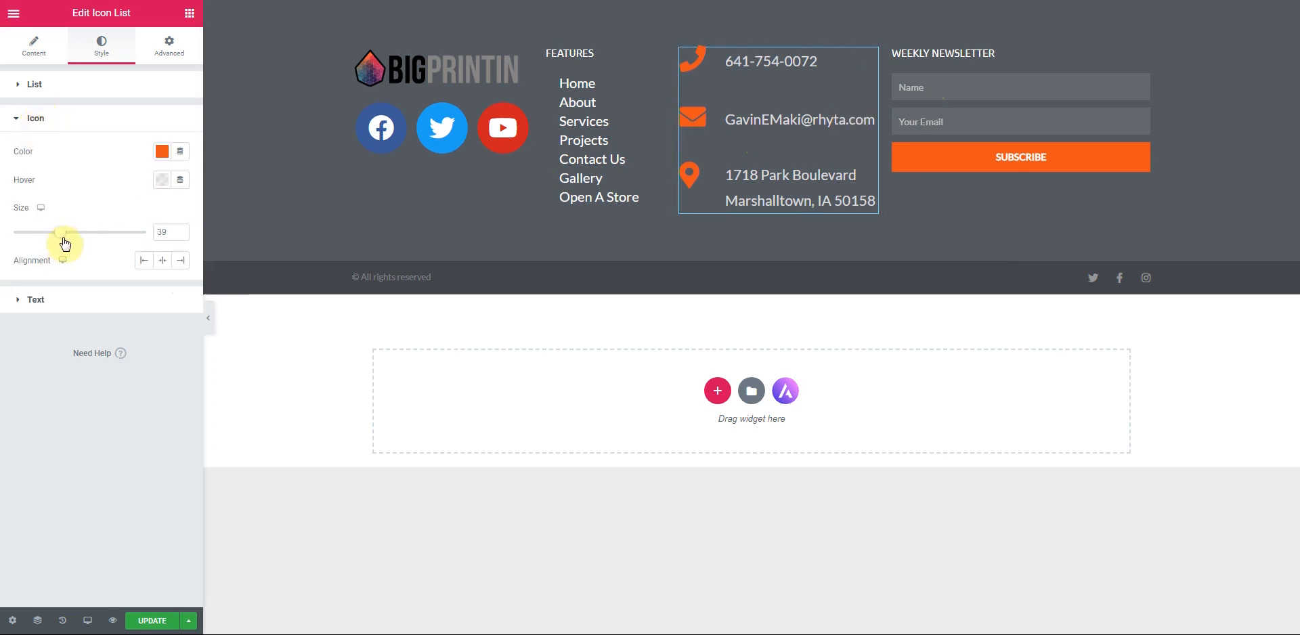
pyautogui.moveTo(60, 241); pyautogui.dragTo(56, 239)
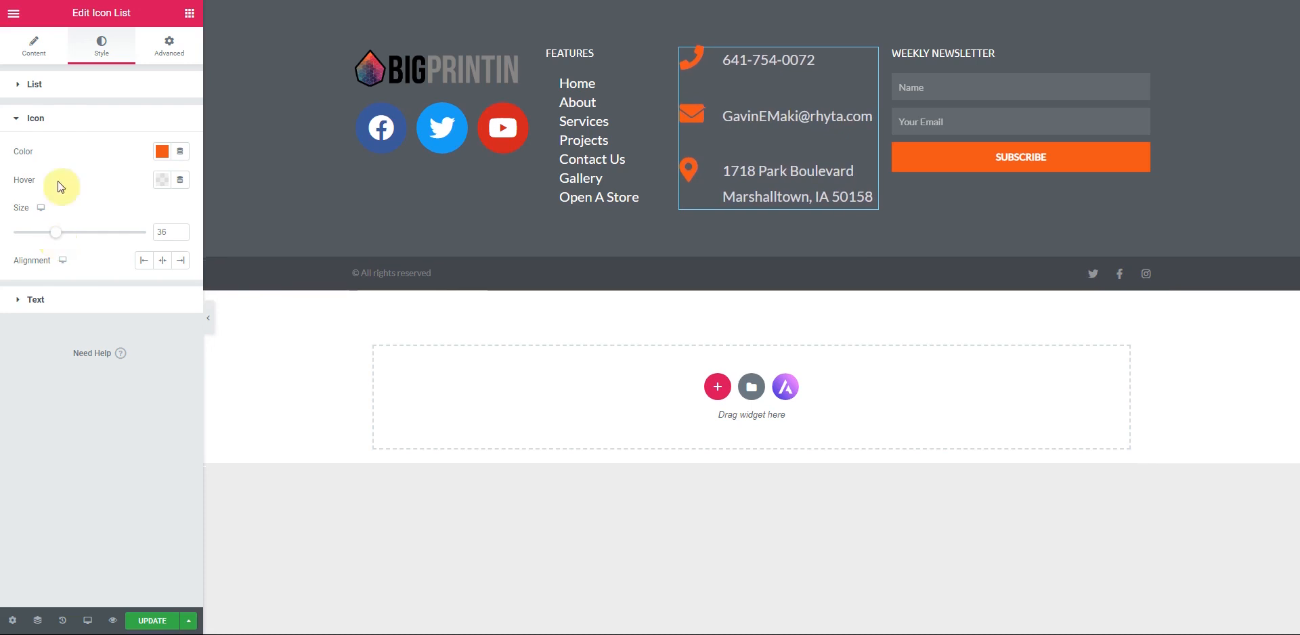
pyautogui.click(35, 84)
pyautogui.moveTo(95, 142)
pyautogui.mouseDown()
pyautogui.moveTo(126, 142)
pyautogui.moveTo(106, 144)
pyautogui.mouseUp()
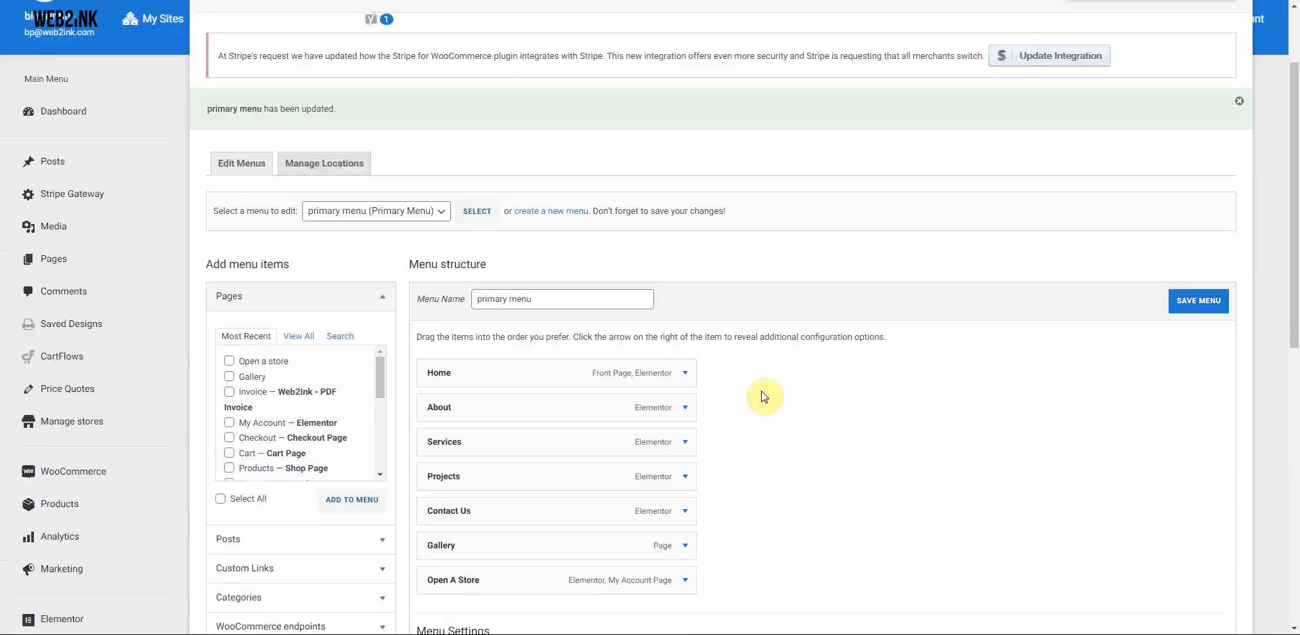
# - Remove the Projects item from the primary menu and save the menu
pyautogui.scroll(-1, 764, 397)
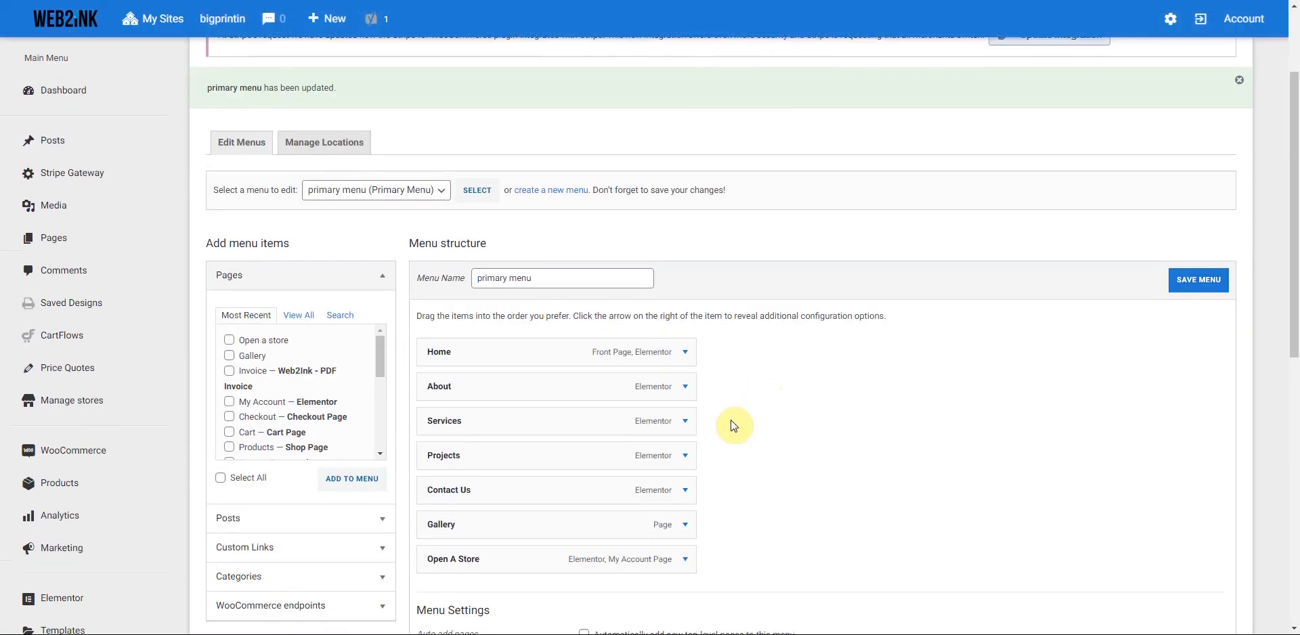
pyautogui.click(685, 455)
pyautogui.click(444, 589)
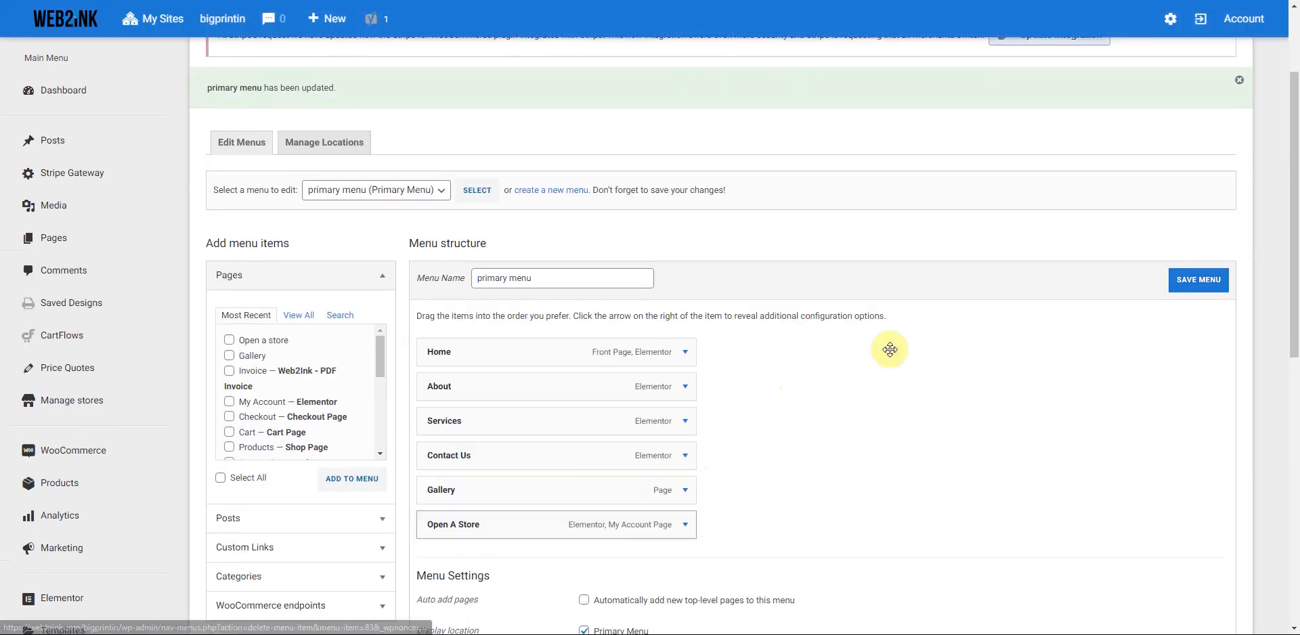
pyautogui.click(1197, 283)
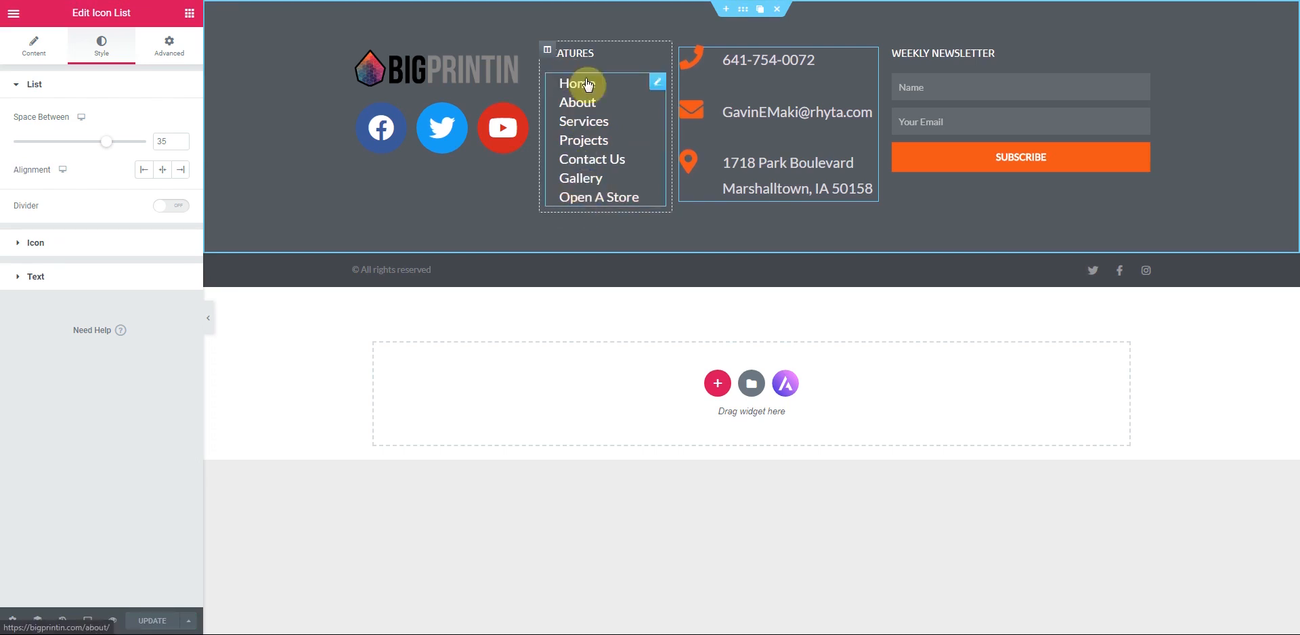
# - Reload the footer preview without Projects and review the Site Logo widget's Style and Content settings
pyautogui.click(579, 184)
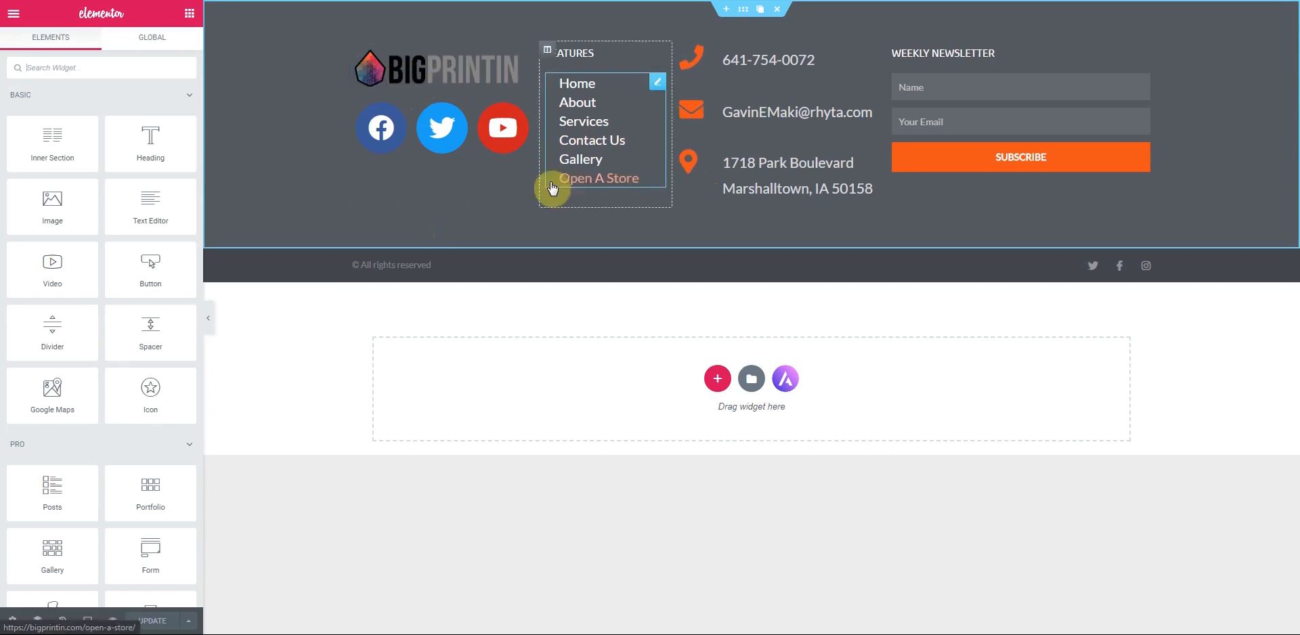
pyautogui.click(523, 59)
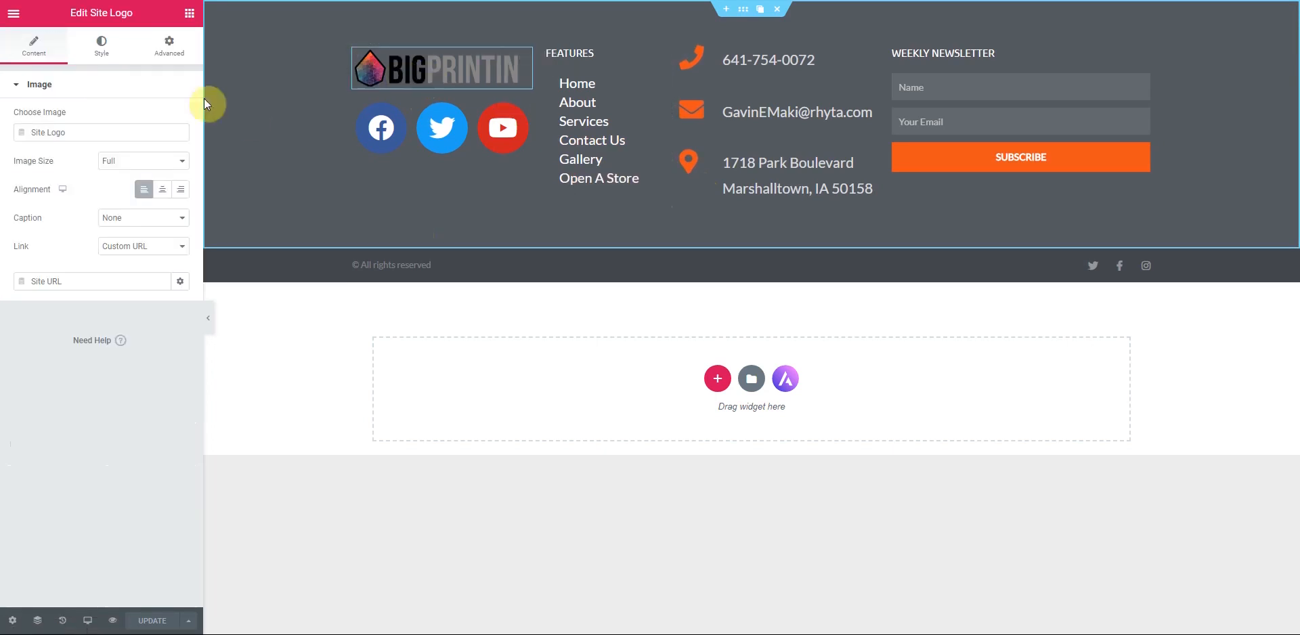
pyautogui.click(103, 47)
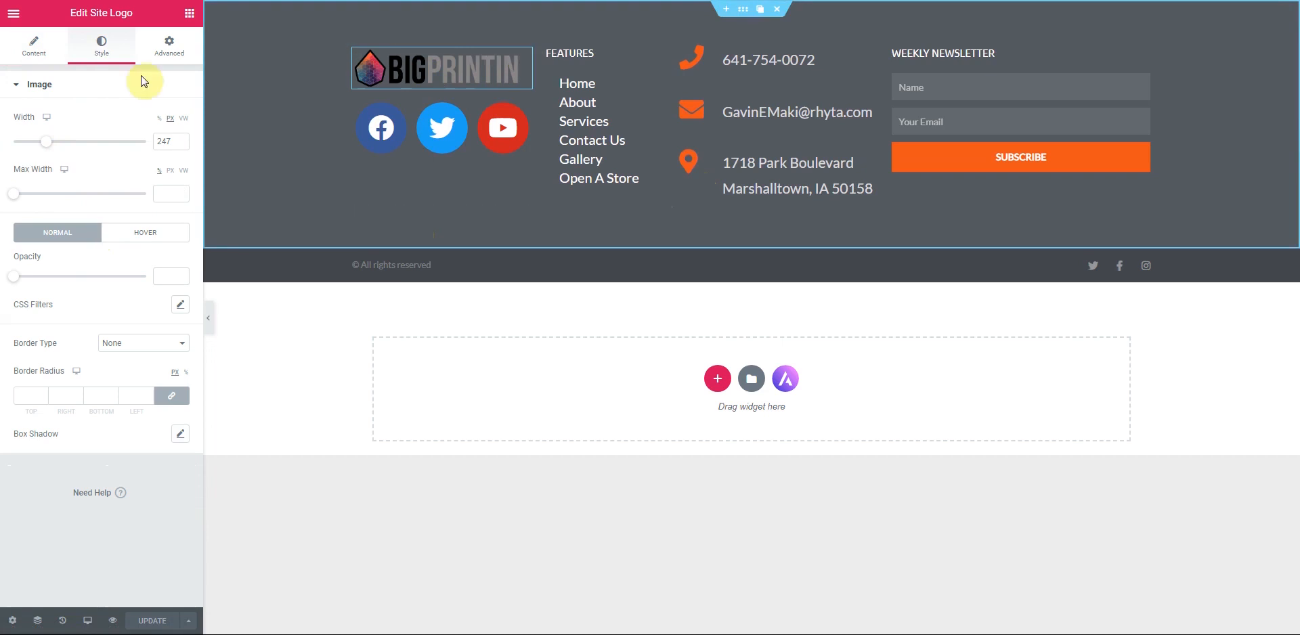
pyautogui.click(36, 54)
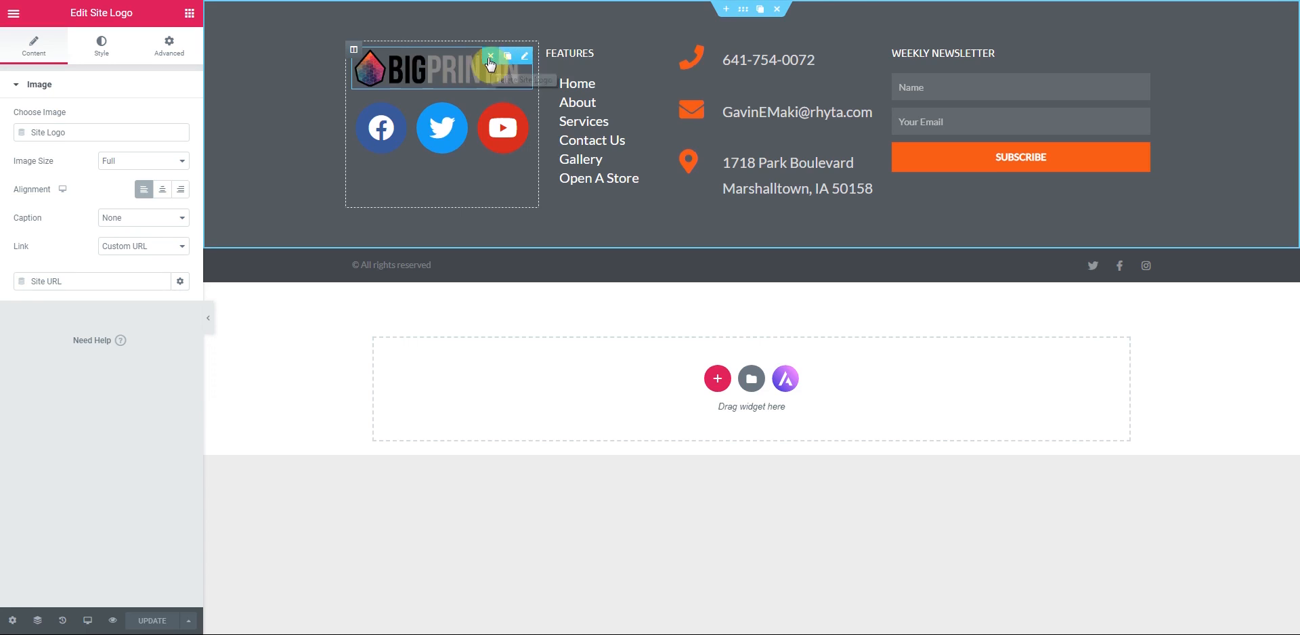
# - Replace the Site Logo widget with an Image widget showing the BIGPRINTIN logo
pyautogui.click(491, 57)
pyautogui.moveTo(52, 206); pyautogui.dragTo(449, 55)
pyautogui.click(112, 152)
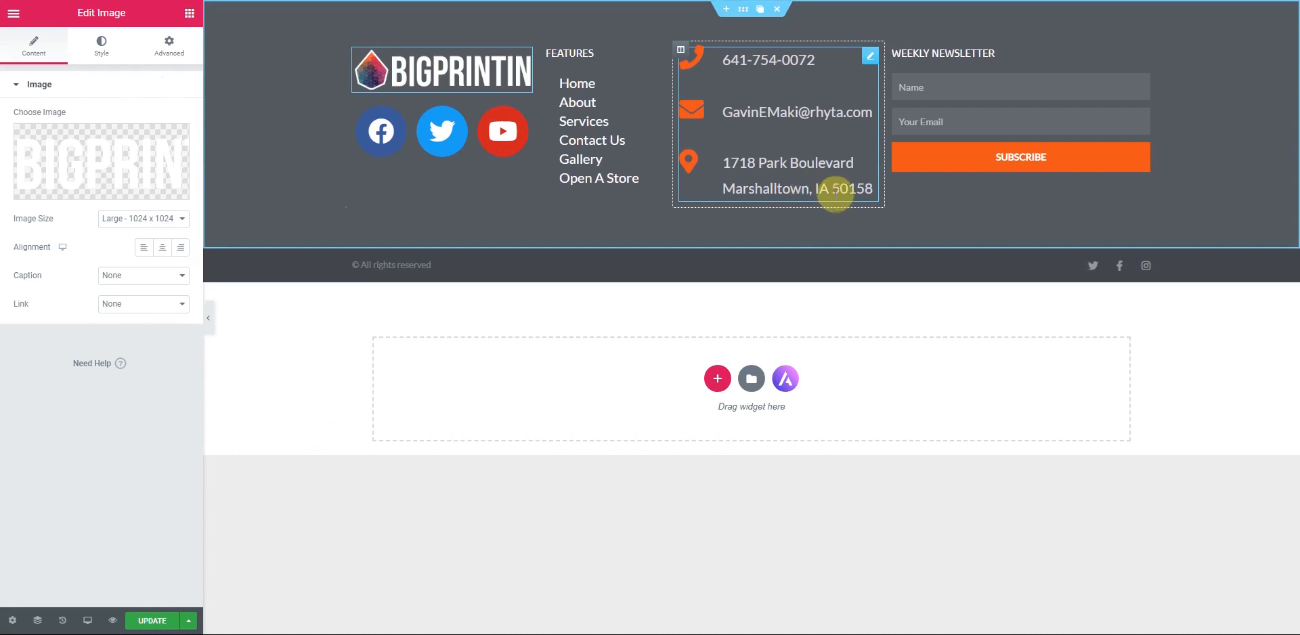
# - Reduce the contact list's space between items to 25 and update the footer
pyautogui.click(871, 61)
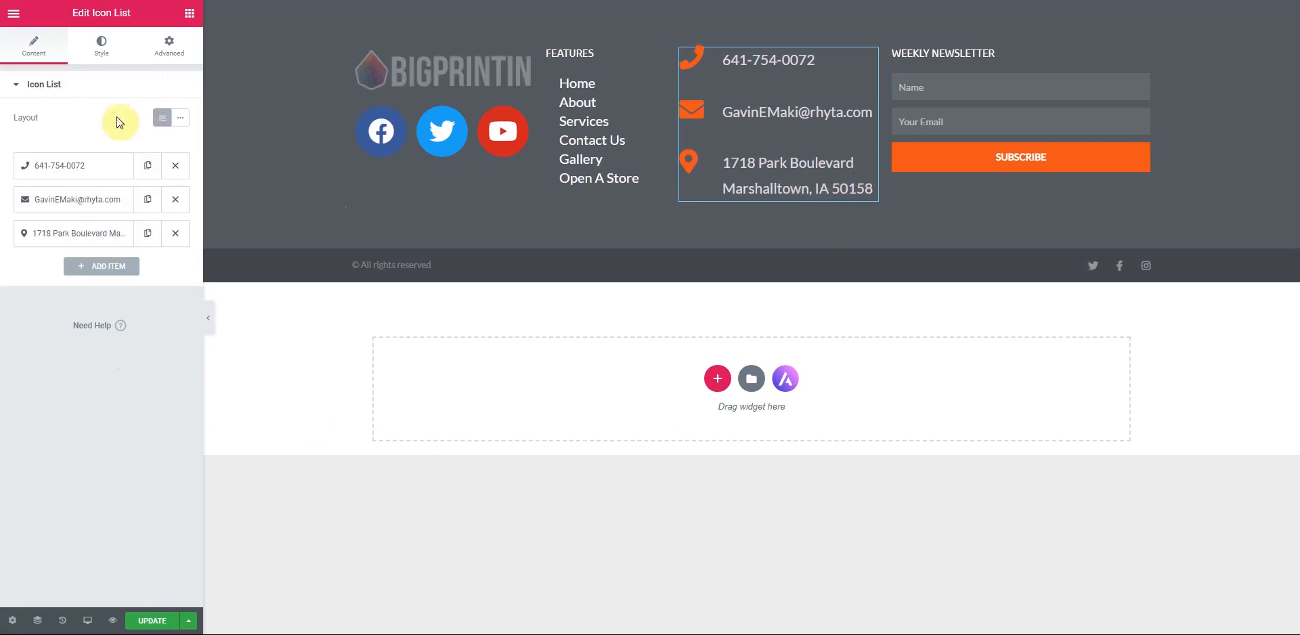
pyautogui.click(103, 46)
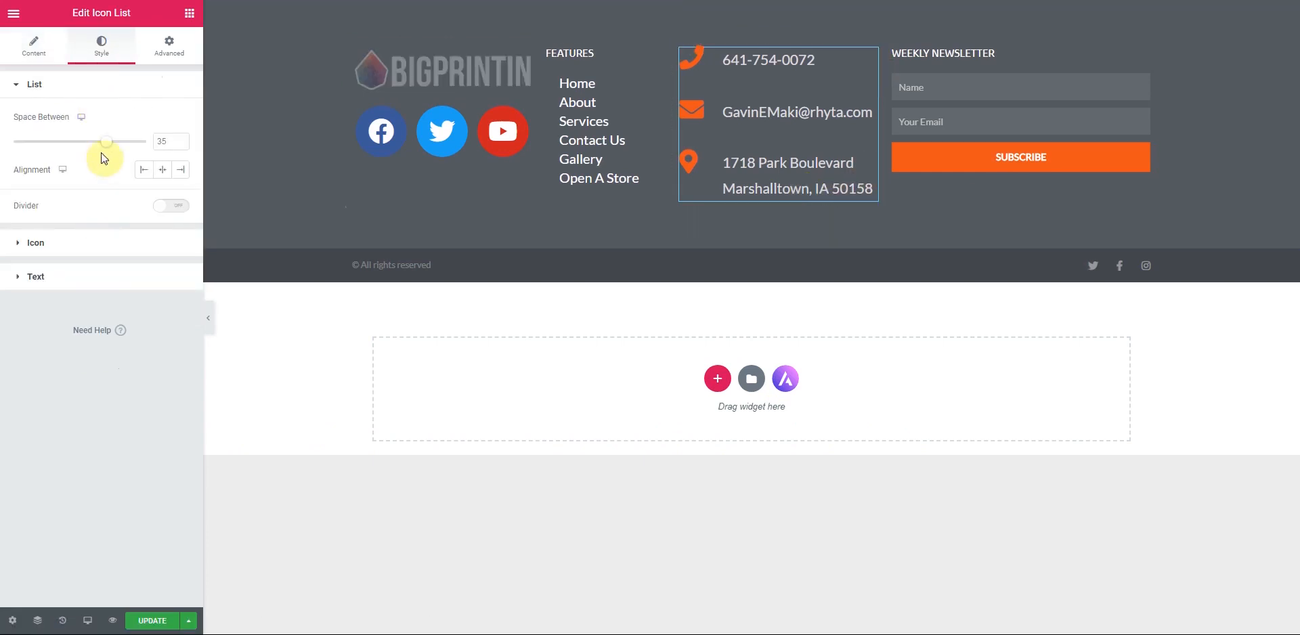
pyautogui.moveTo(107, 148); pyautogui.dragTo(80, 161)
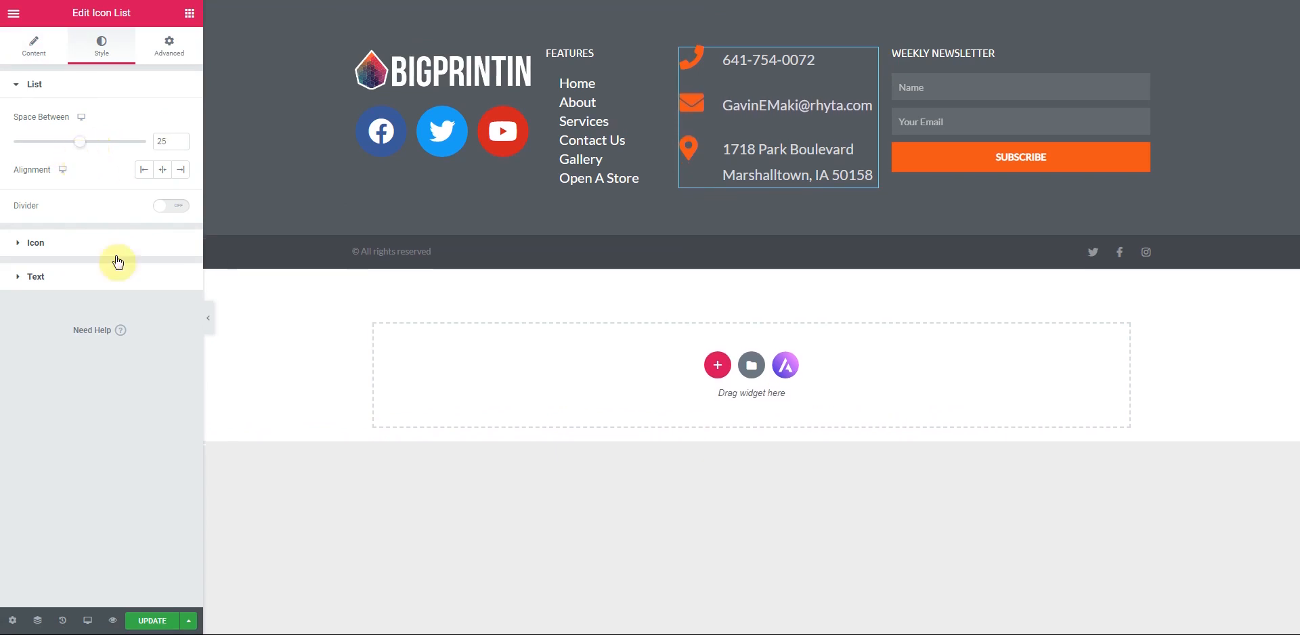
pyautogui.click(163, 627)
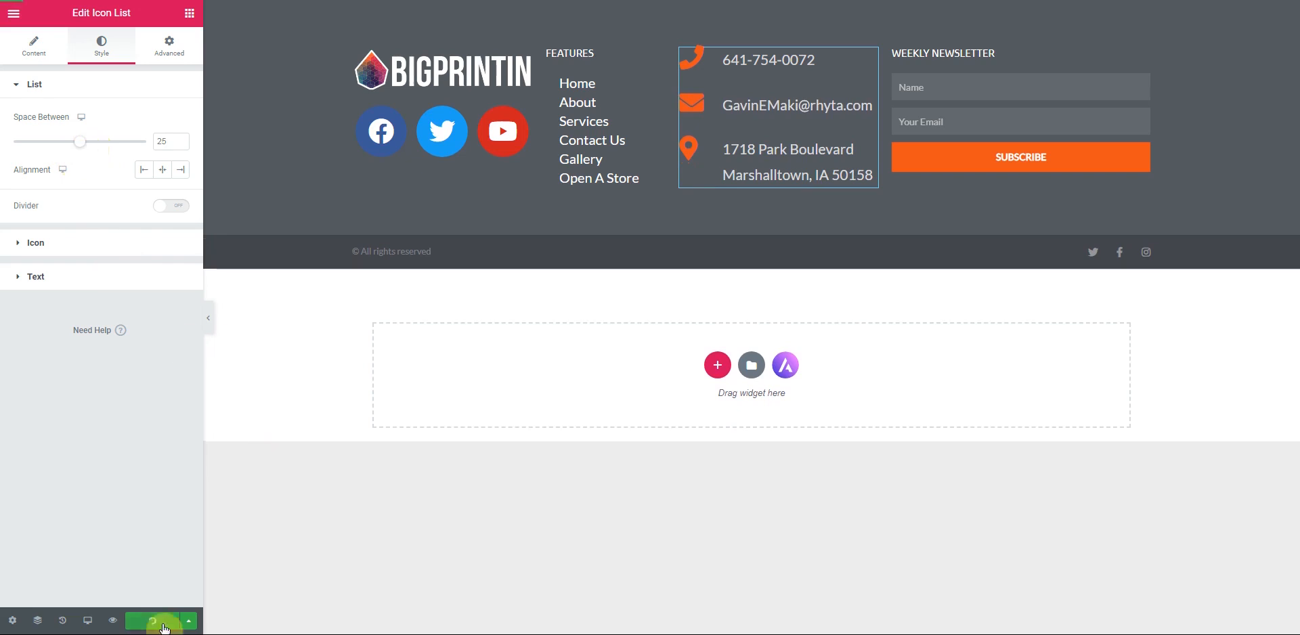
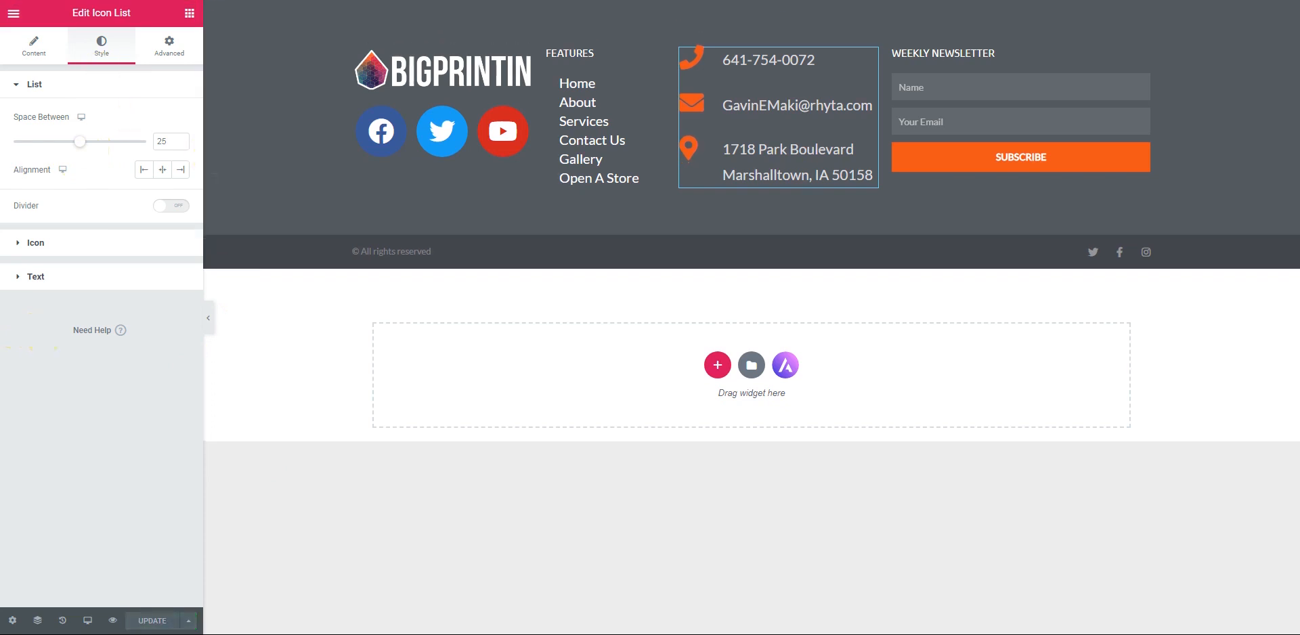
# - Load the live bigprintin.com homepage in the browser
pyautogui.press('BackSpace')
pyautogui.press('Return')
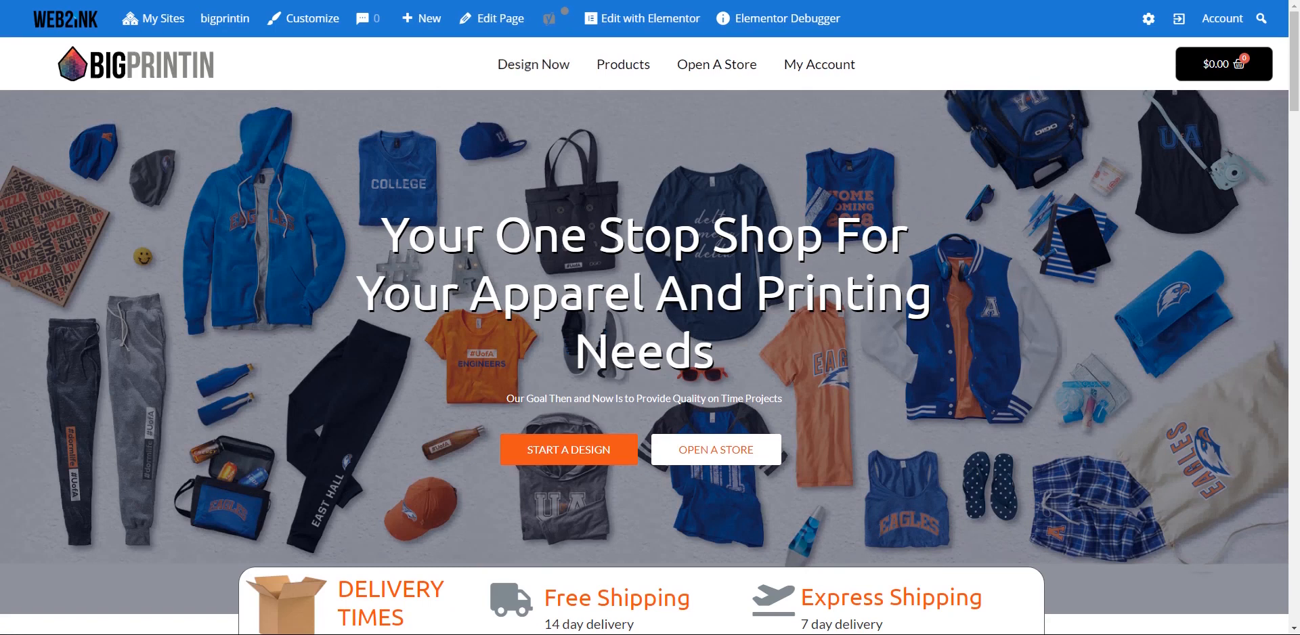
# - Go to the About page from the footer and launch Edit with Elementor from the admin bar
pyautogui.scroll(-15, 481, 259)
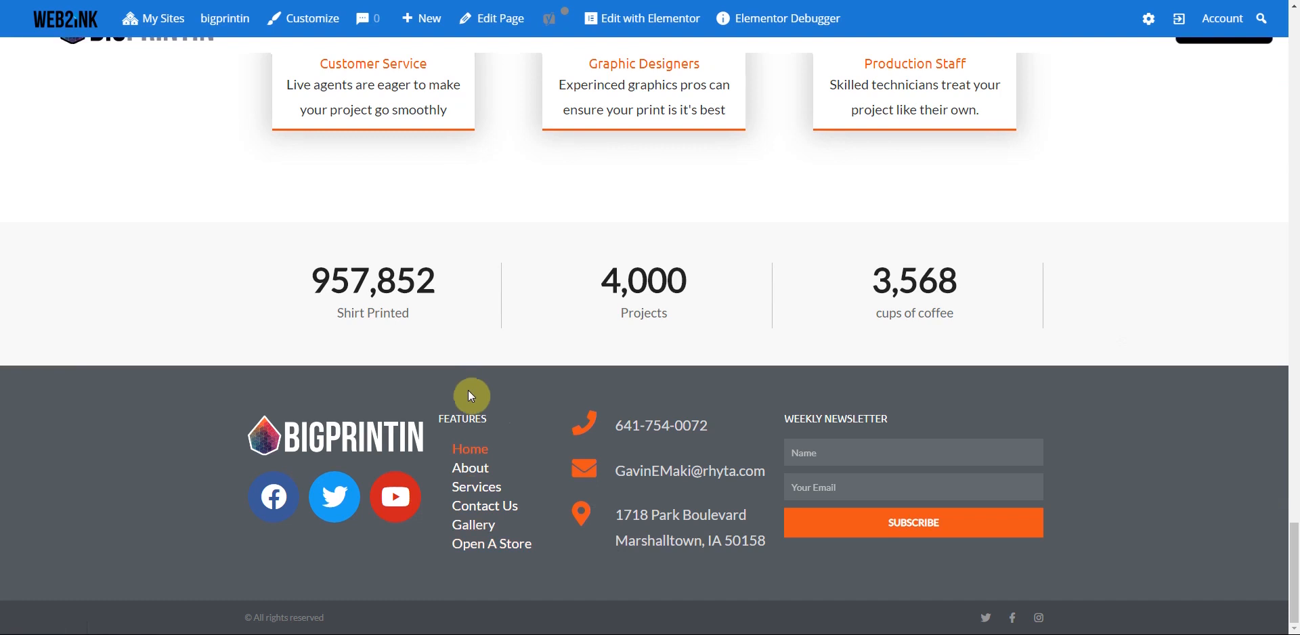
pyautogui.click(469, 477)
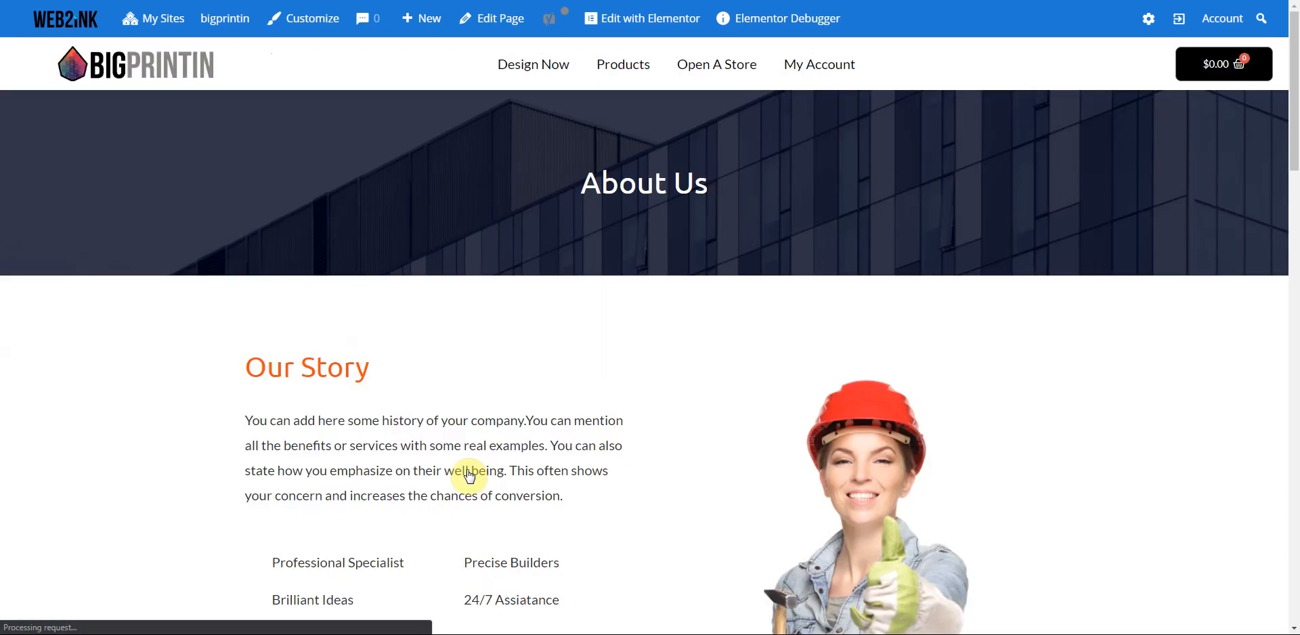
pyautogui.moveTo(644, 22)
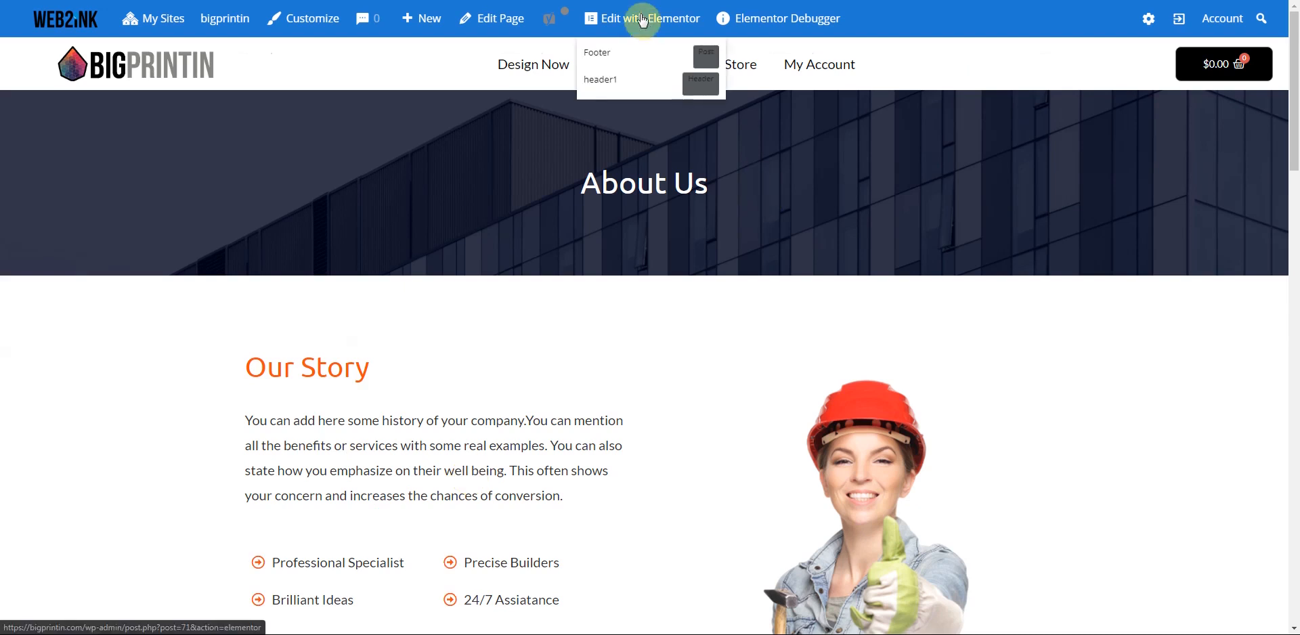
pyautogui.scroll(-1, 515, 211)
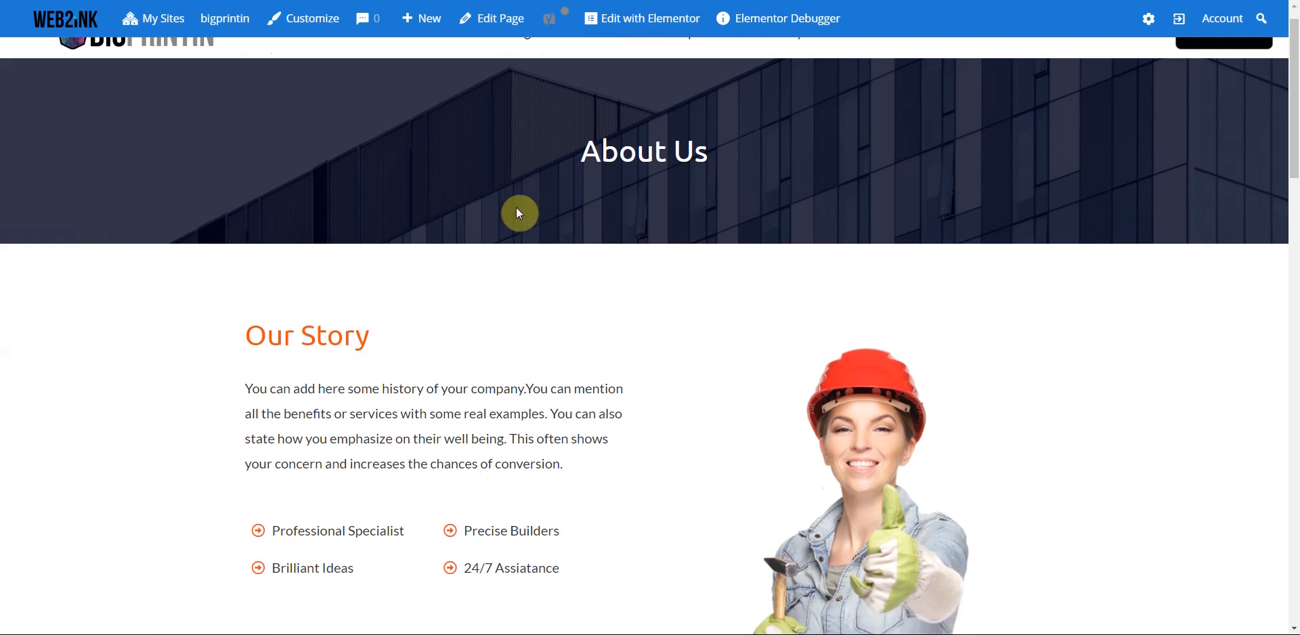
pyautogui.scroll(-3, 531, 234)
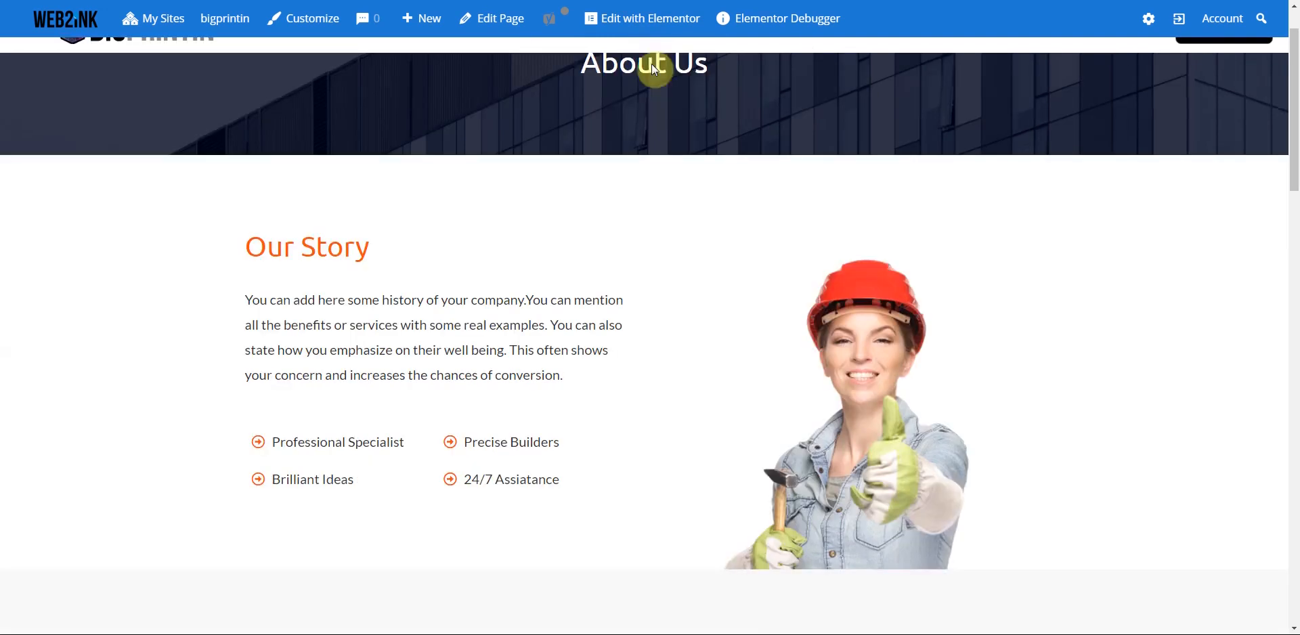
pyautogui.scroll(4, 637, 17)
pyautogui.click(642, 20)
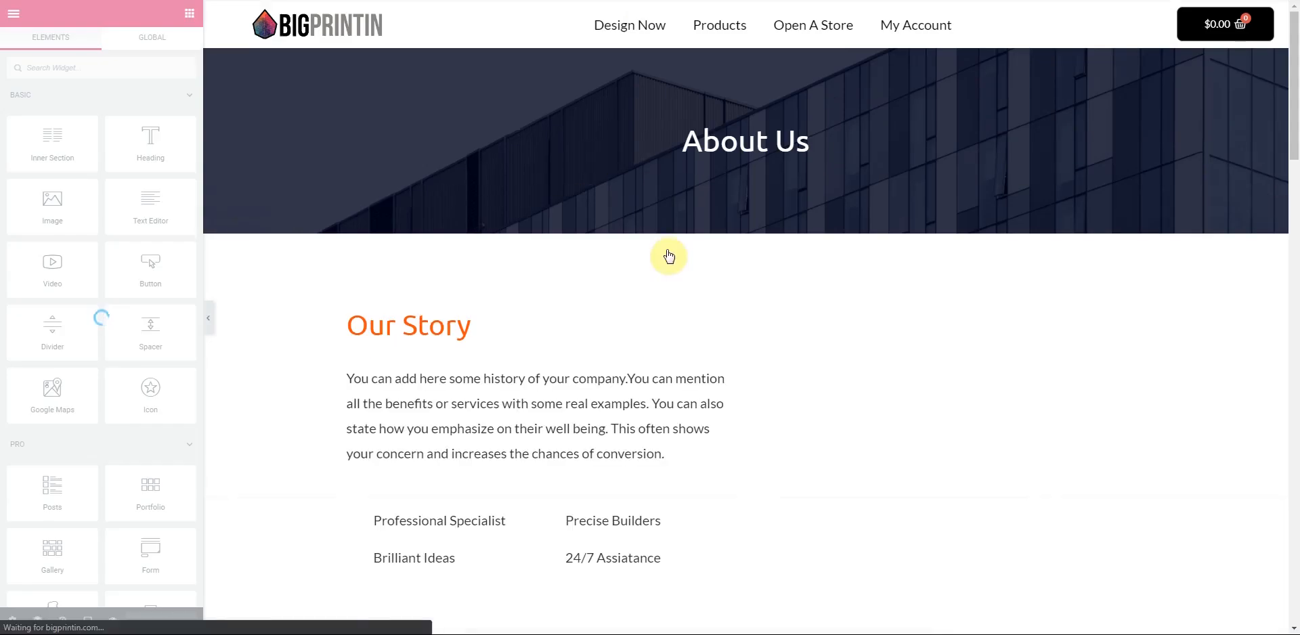
# - Delete the team member cards, the Our Expert Team section and the dark contact banner
pyautogui.scroll(-4, 695, 287)
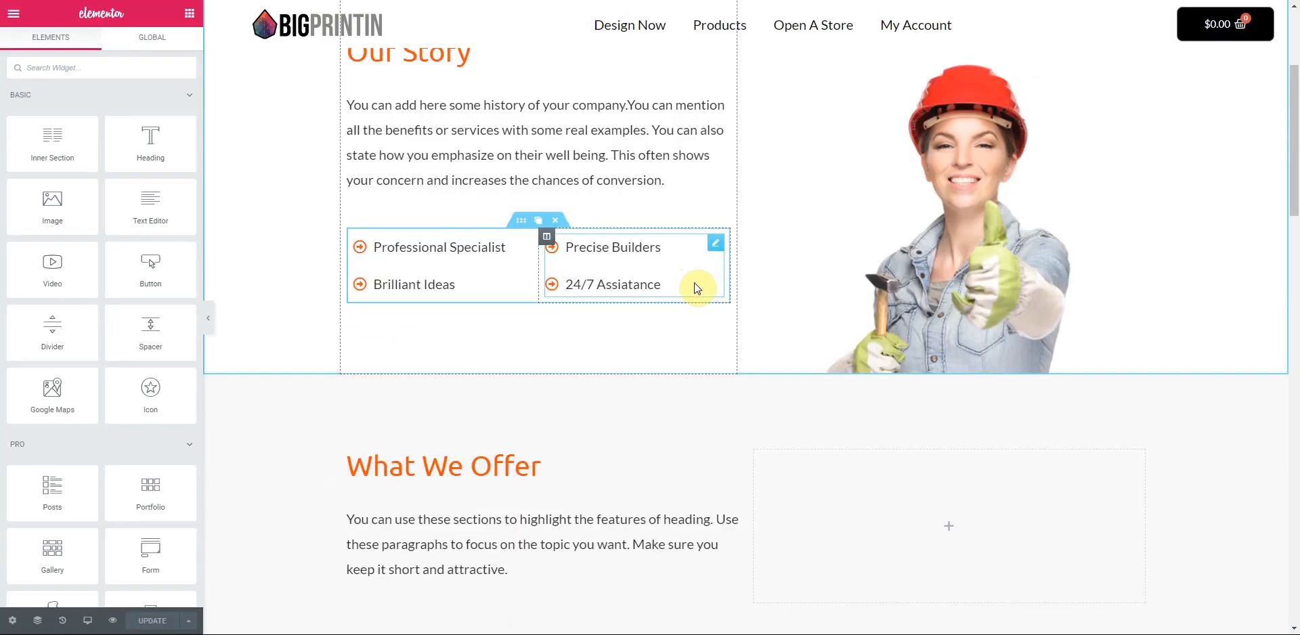
pyautogui.scroll(-3, 698, 287)
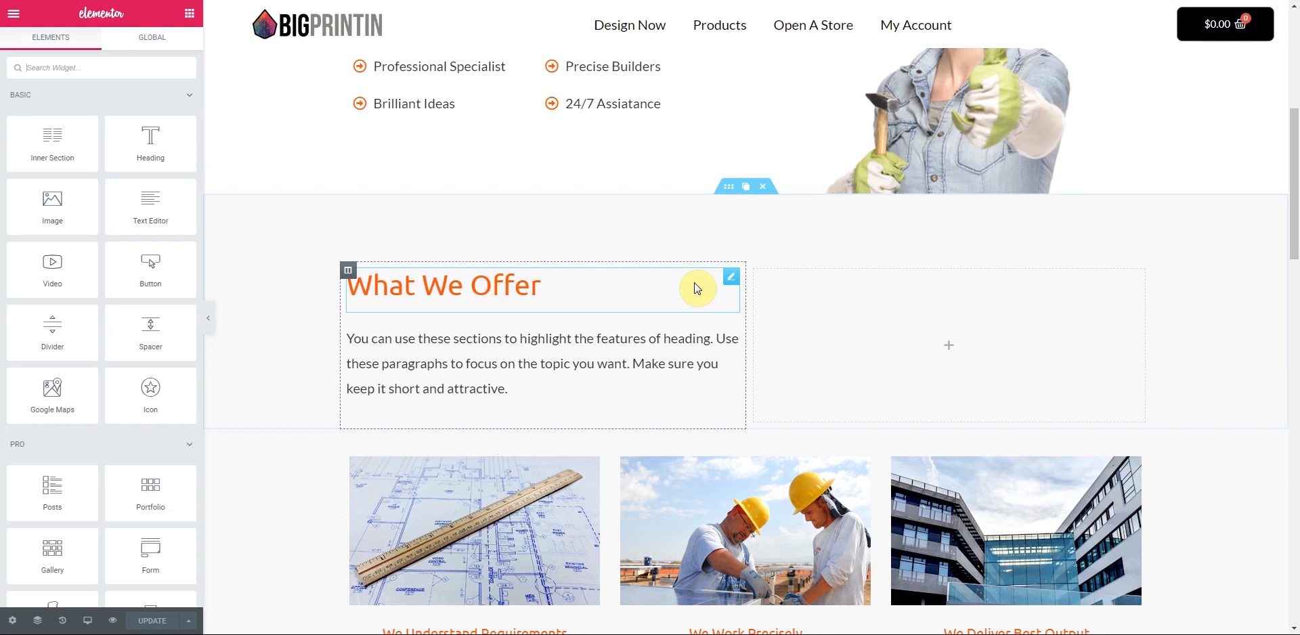
pyautogui.scroll(-4, 697, 288)
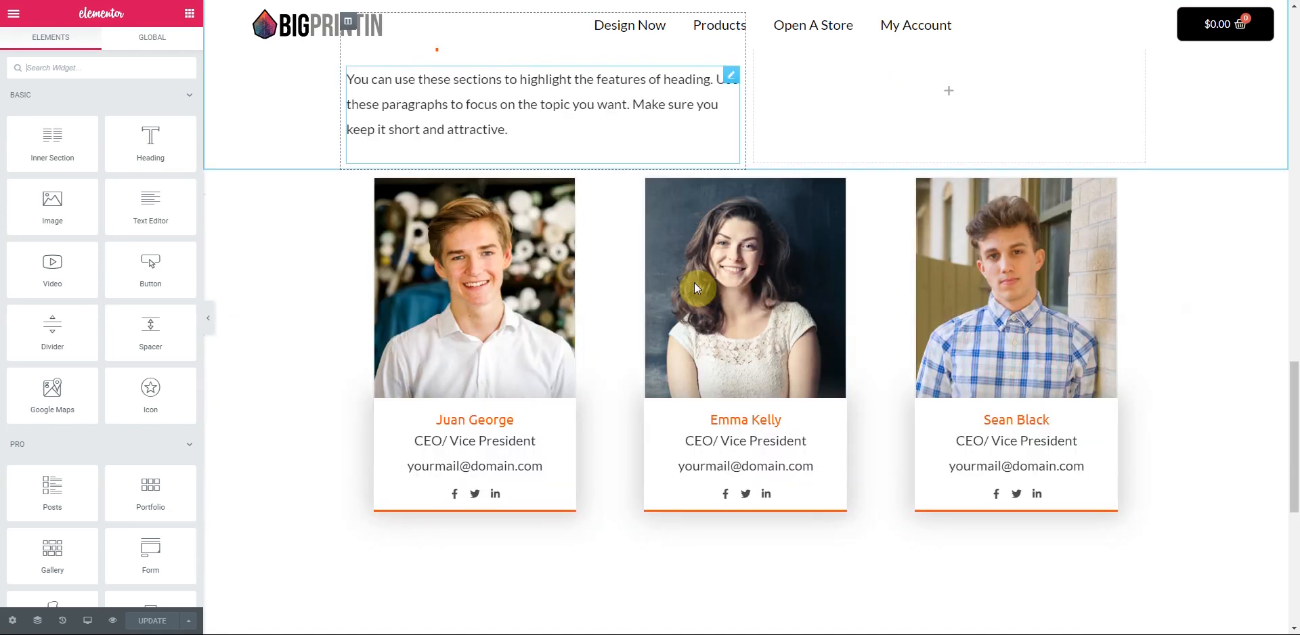
pyautogui.scroll(3, 696, 288)
pyautogui.click(770, 380)
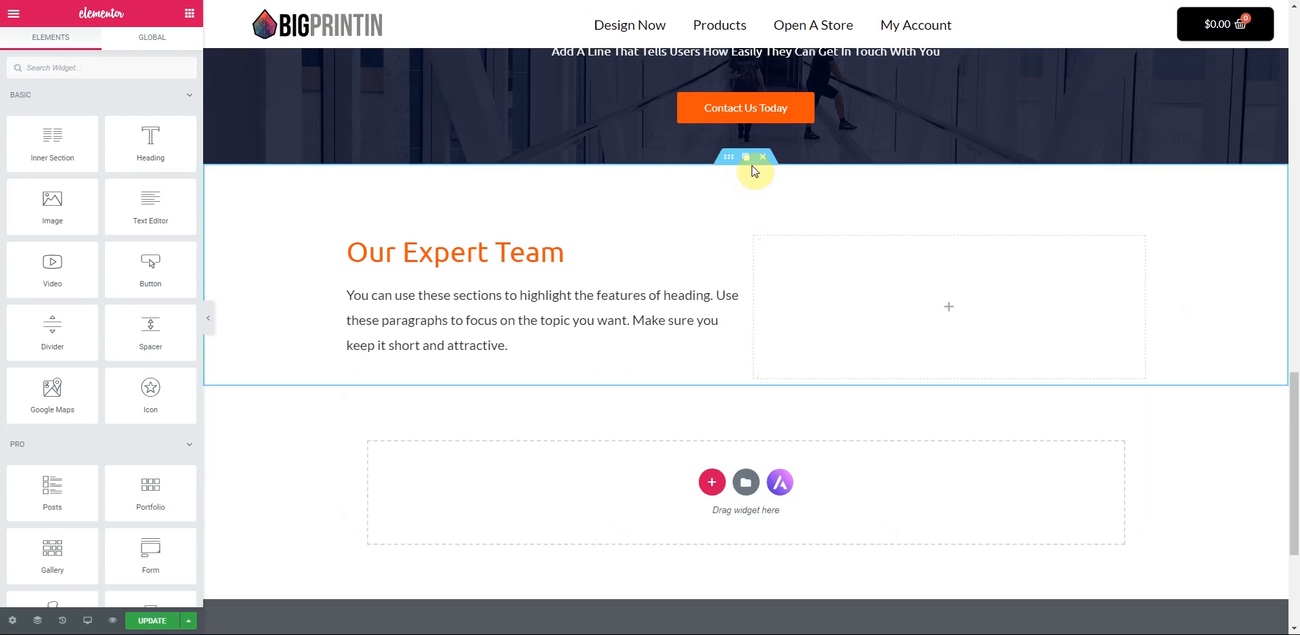
pyautogui.click(765, 160)
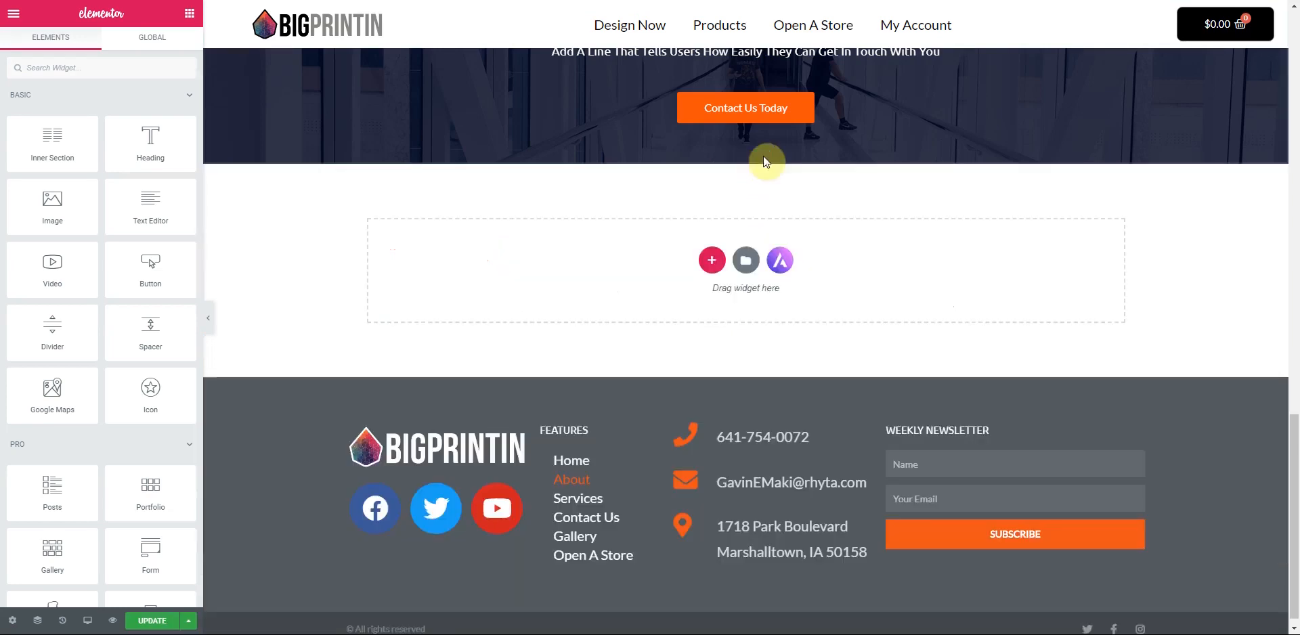
pyautogui.scroll(3, 757, 298)
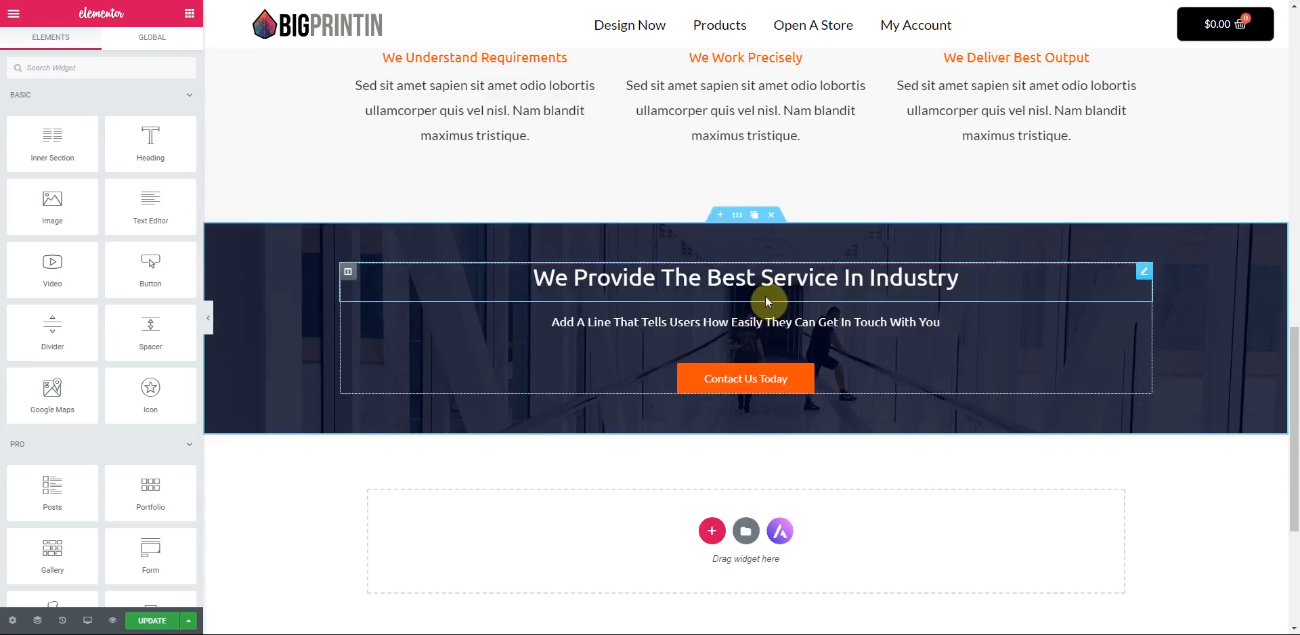
pyautogui.click(781, 216)
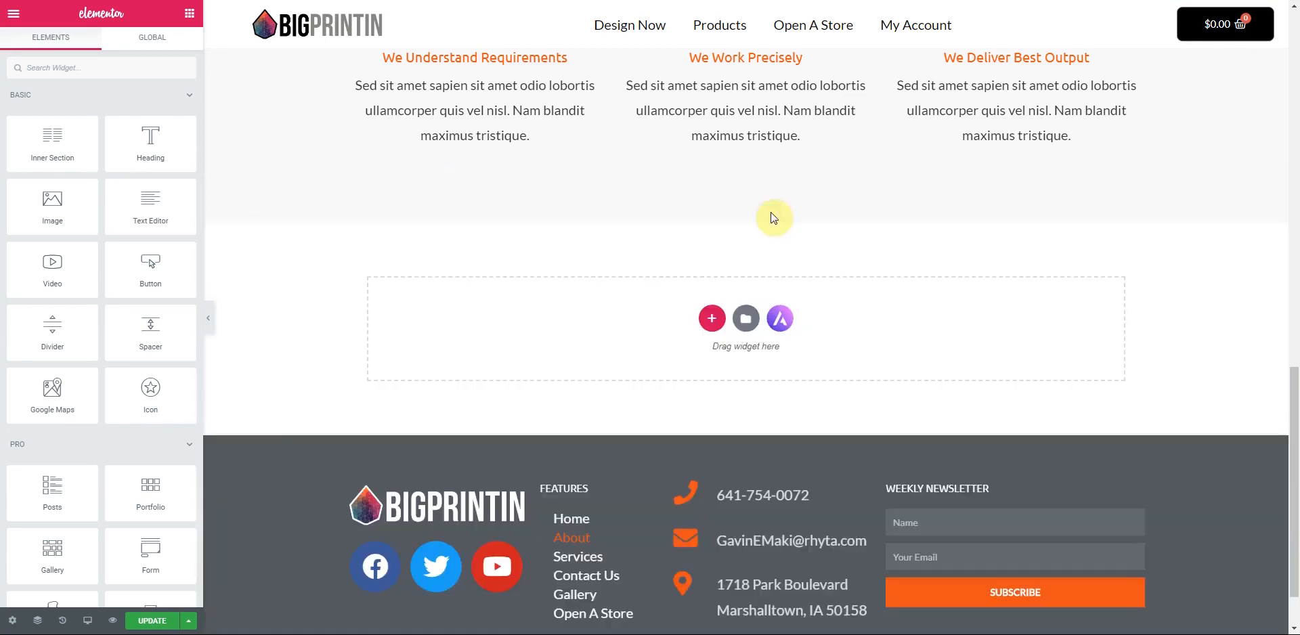
pyautogui.scroll(3, 749, 296)
pyautogui.scroll(5, 738, 331)
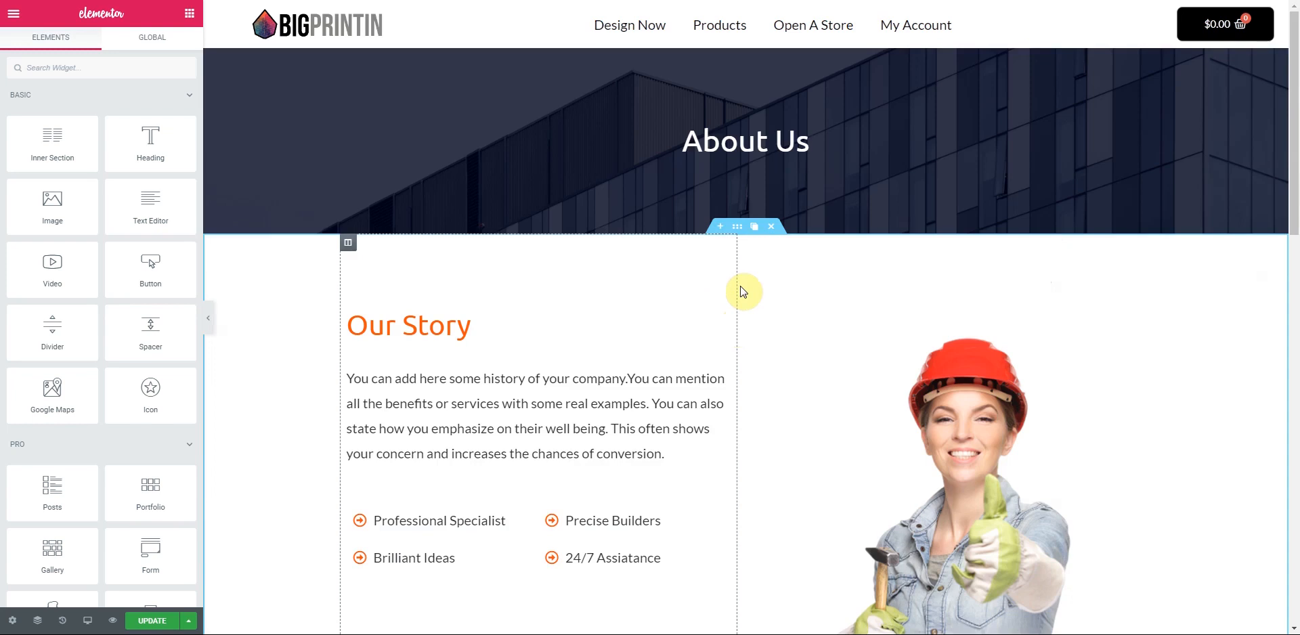
# - Replace the Our Story image with a new photo from the Media Library
pyautogui.click(1146, 349)
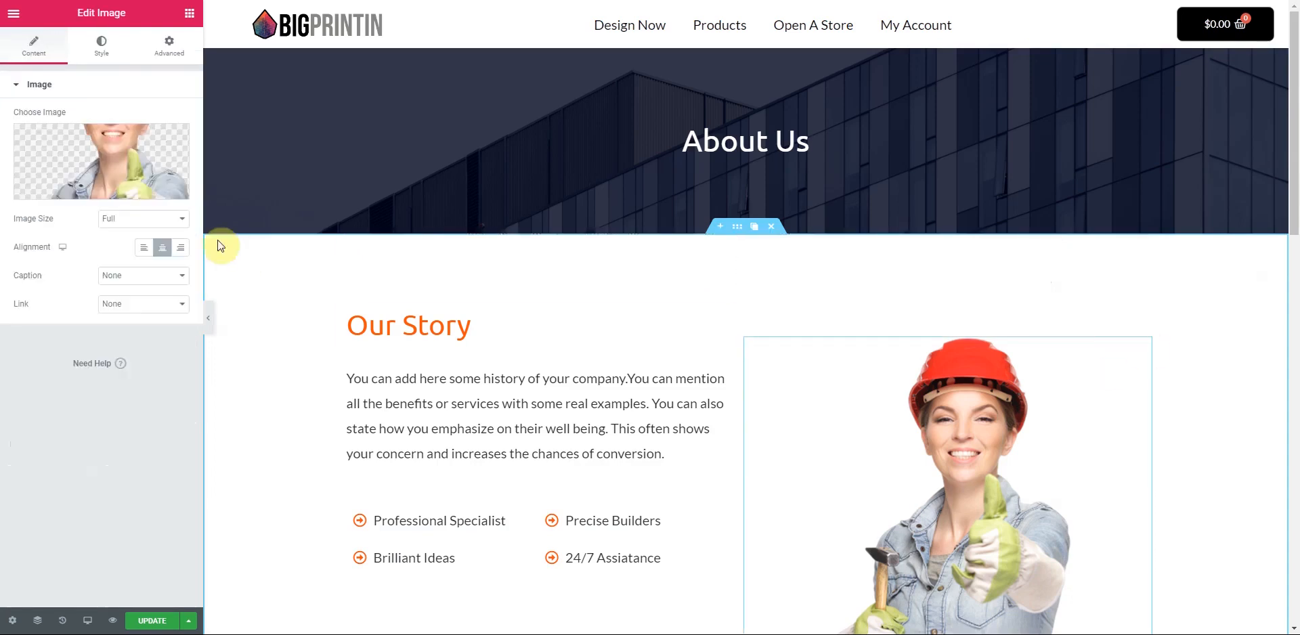
pyautogui.click(109, 145)
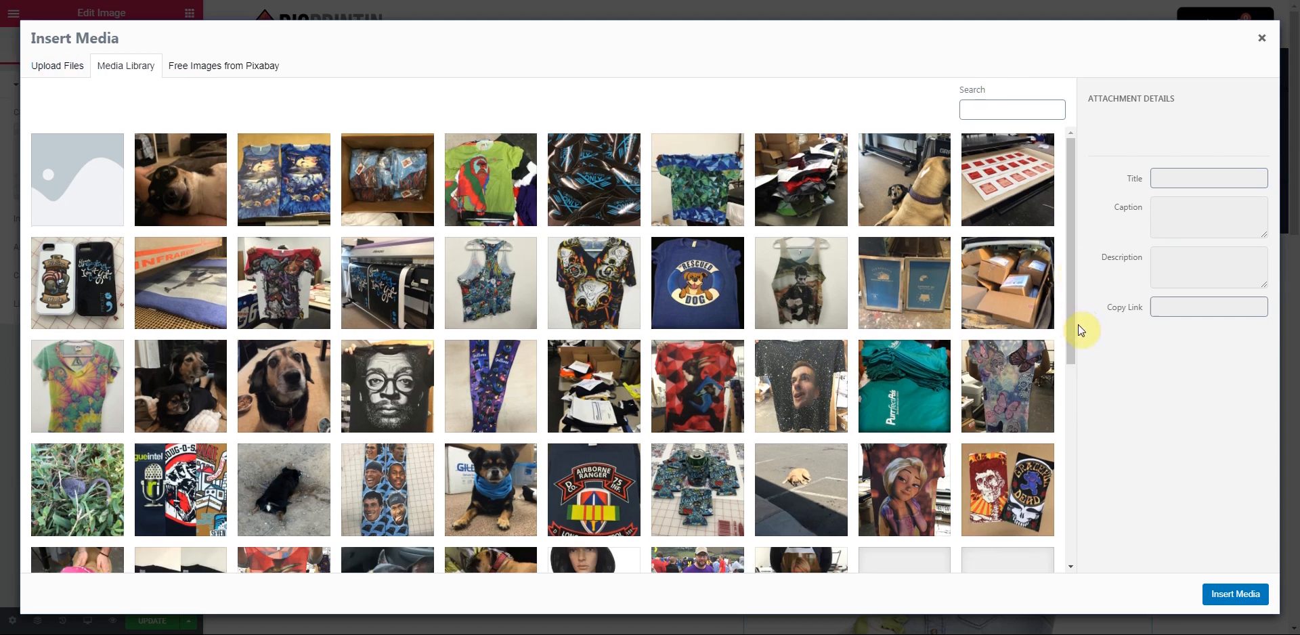
pyautogui.scroll(-2, 1078, 334)
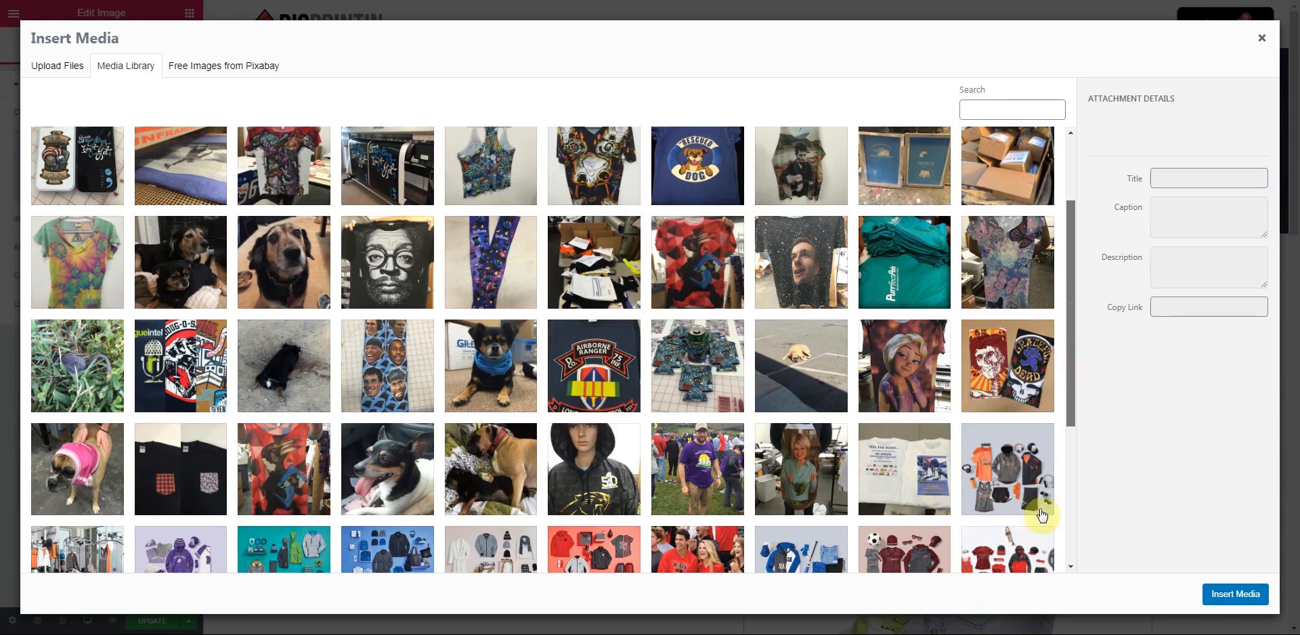
pyautogui.click(1248, 595)
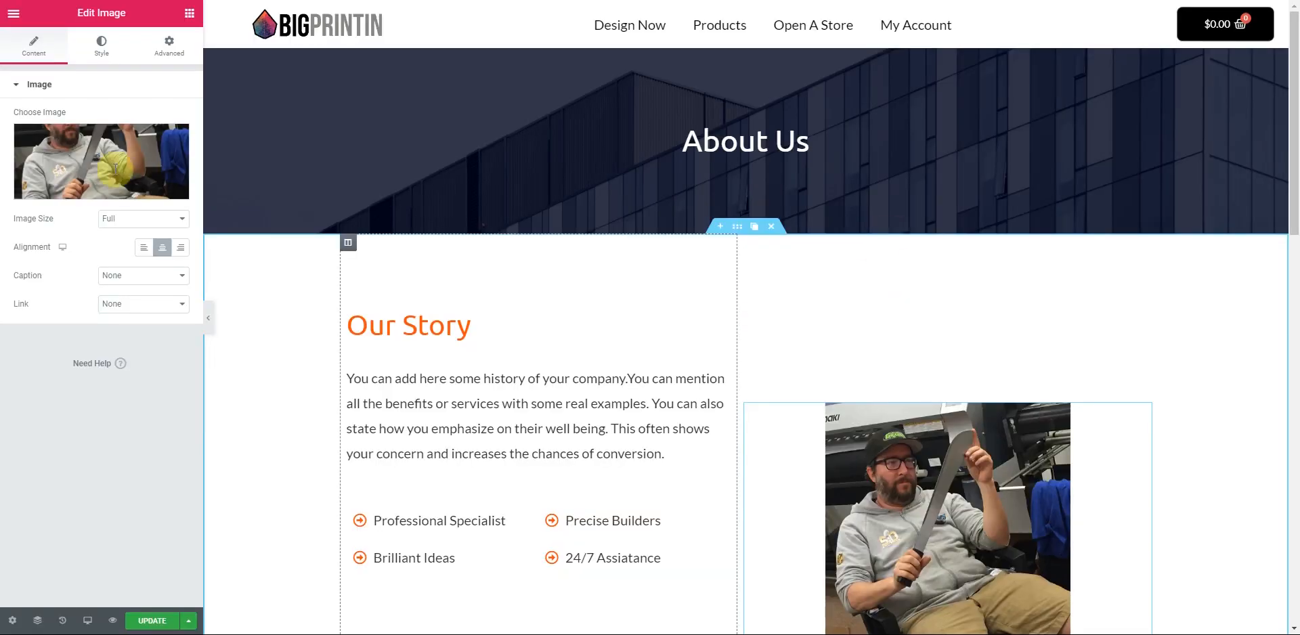
# - Set the image column's Vertical Align to Middle
pyautogui.scroll(-4, 867, 270)
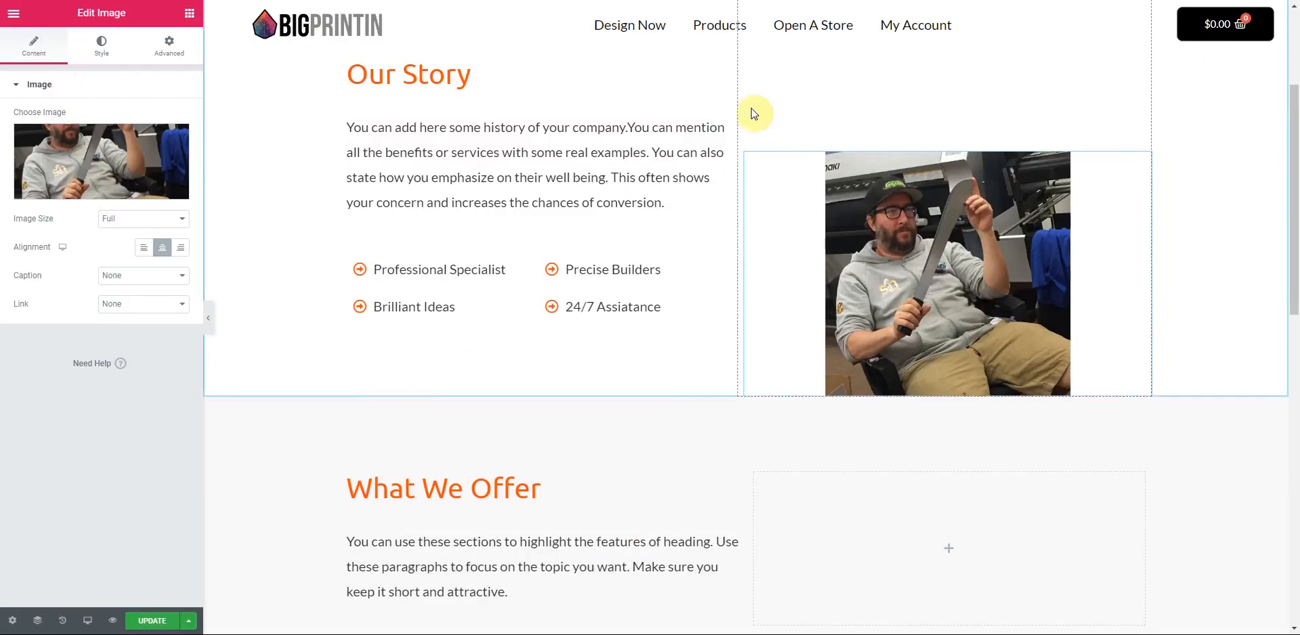
pyautogui.scroll(2, 854, 139)
pyautogui.click(745, 128)
pyautogui.click(143, 144)
pyautogui.click(136, 183)
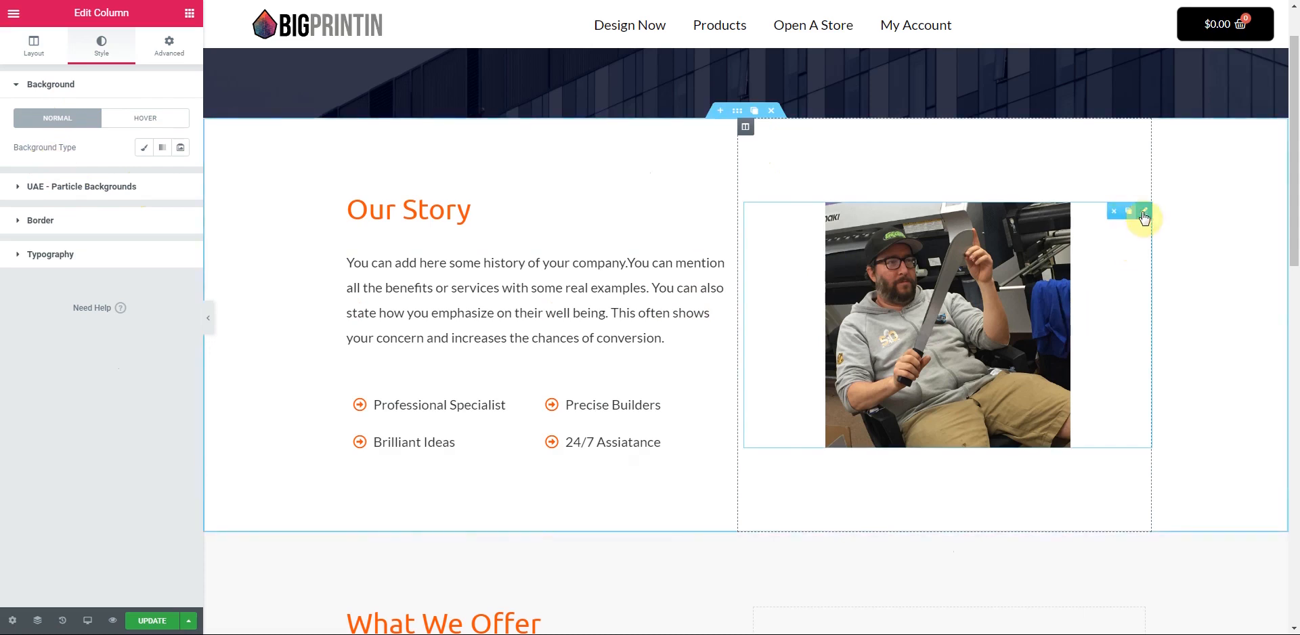
# - Widen the Our Story photo to width 93 in its Style settings
pyautogui.click(1144, 214)
pyautogui.click(101, 44)
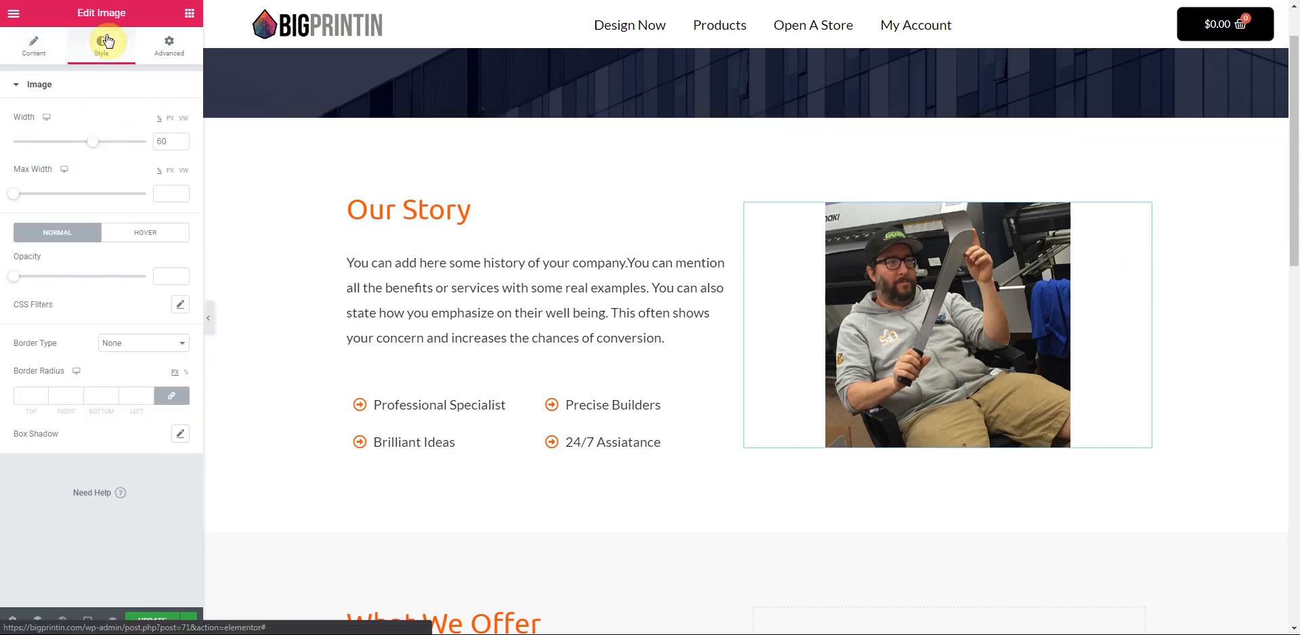
pyautogui.moveTo(93, 139); pyautogui.dragTo(136, 151)
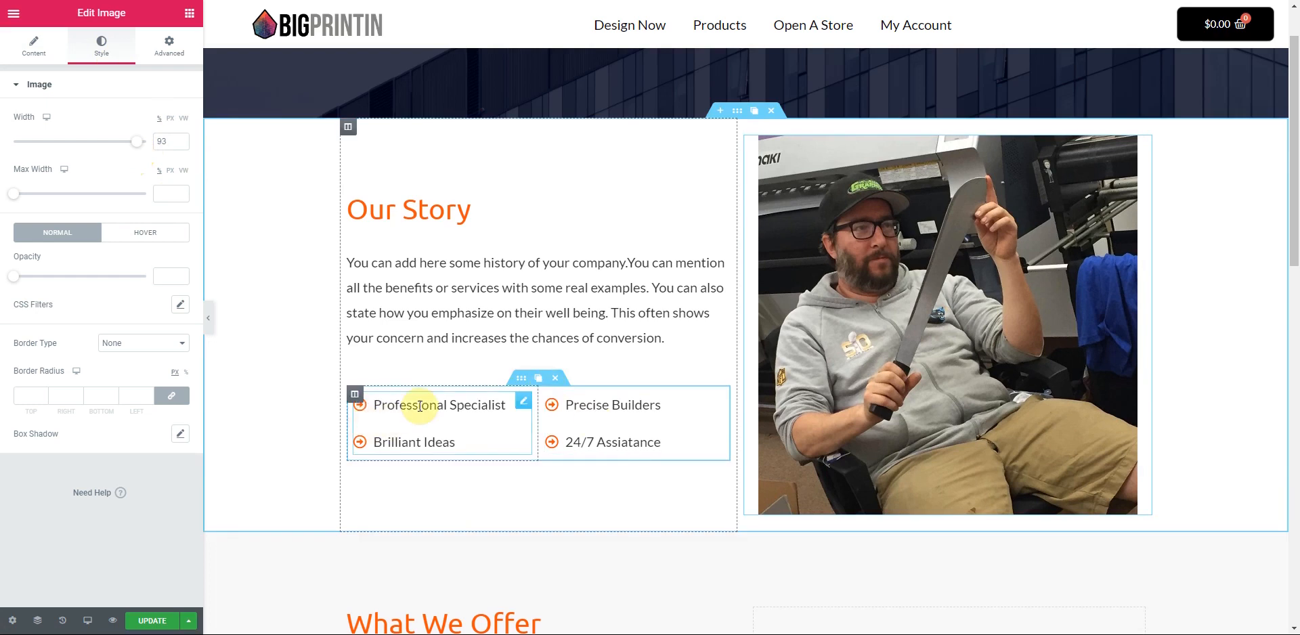
pyautogui.click(523, 401)
# - Rename the first two list items to 'Screen Printing' and 'Sign Printing'
pyautogui.click(89, 181)
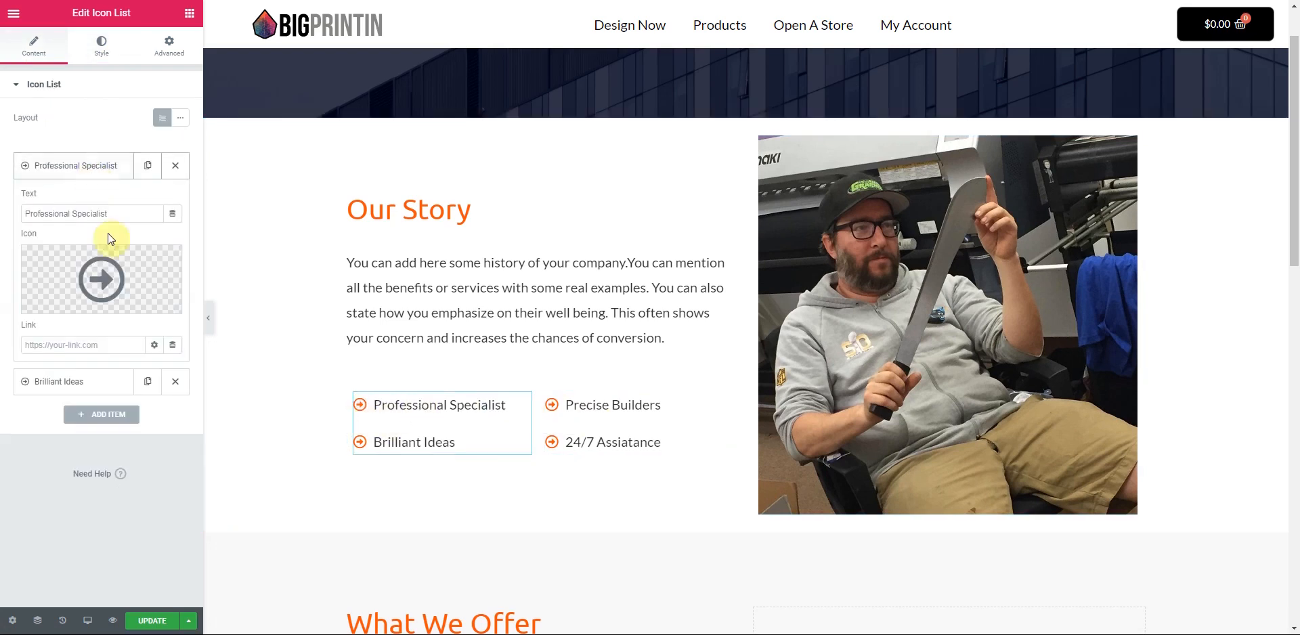
pyautogui.moveTo(116, 214); pyautogui.dragTo(6, 217)
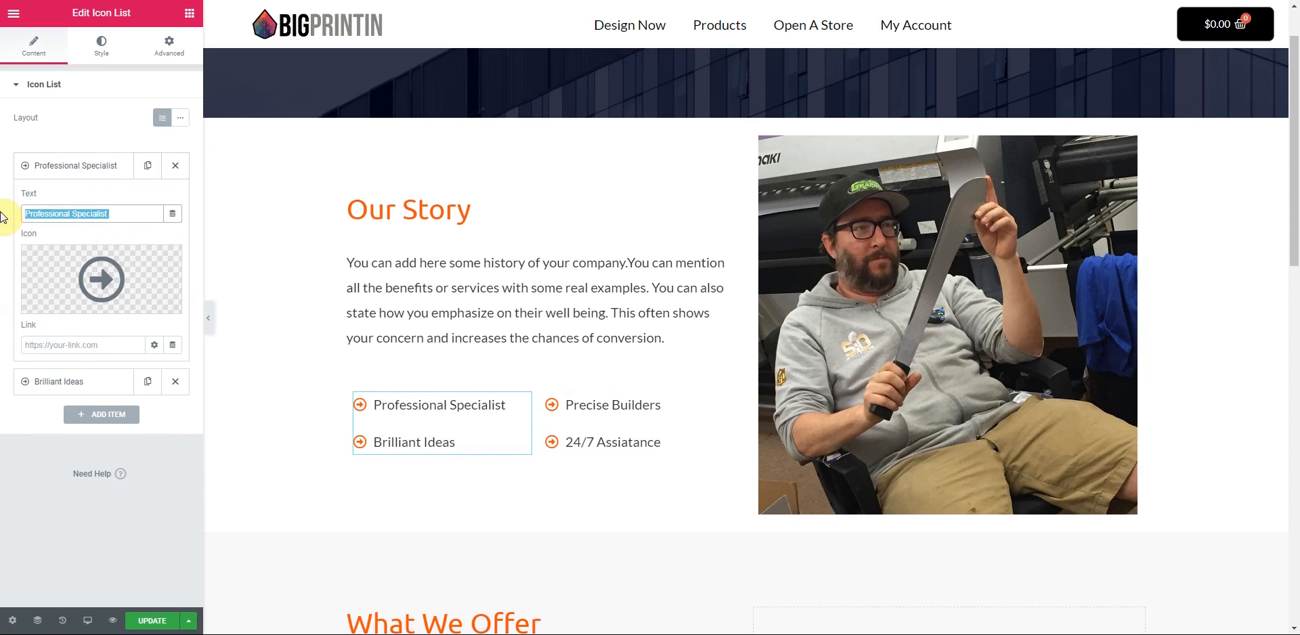
pyautogui.write('Screen Printing')
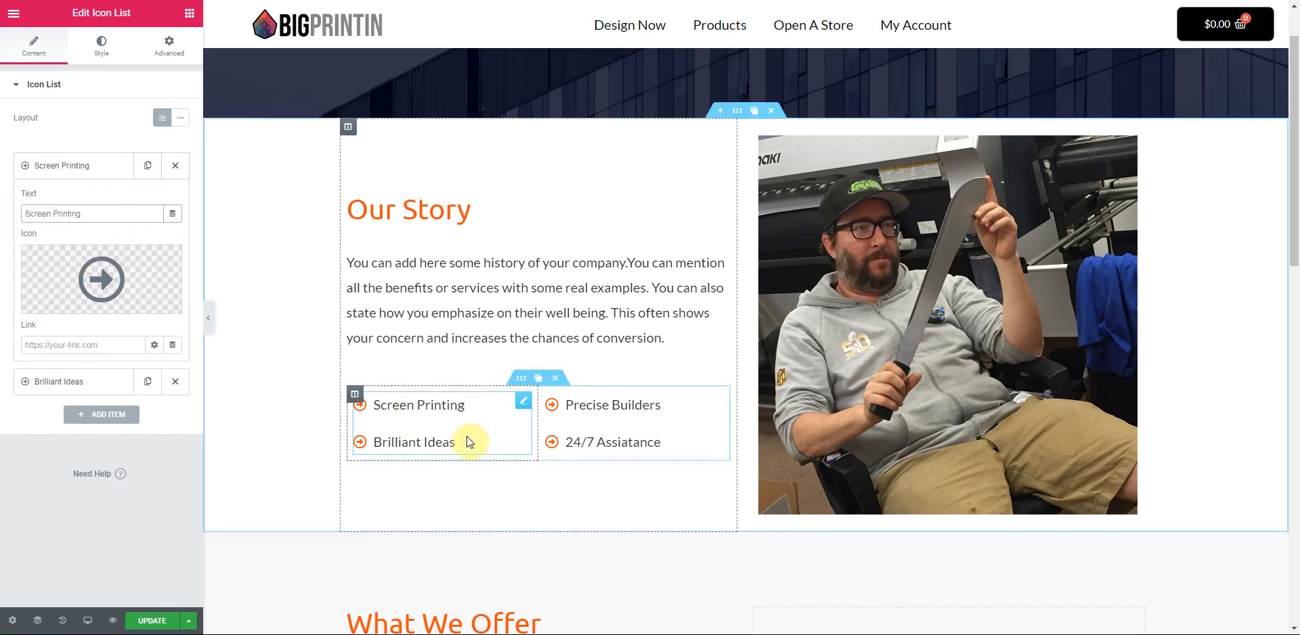
pyautogui.click(105, 169)
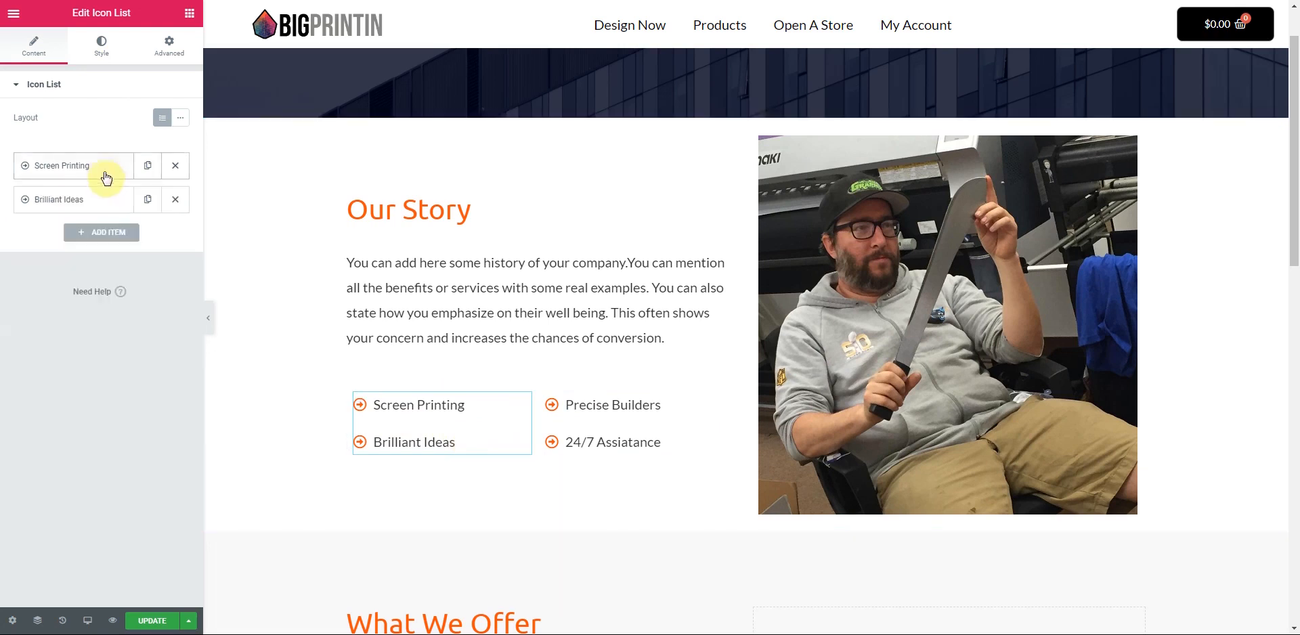
pyautogui.click(97, 203)
pyautogui.moveTo(100, 248); pyautogui.dragTo(4, 255)
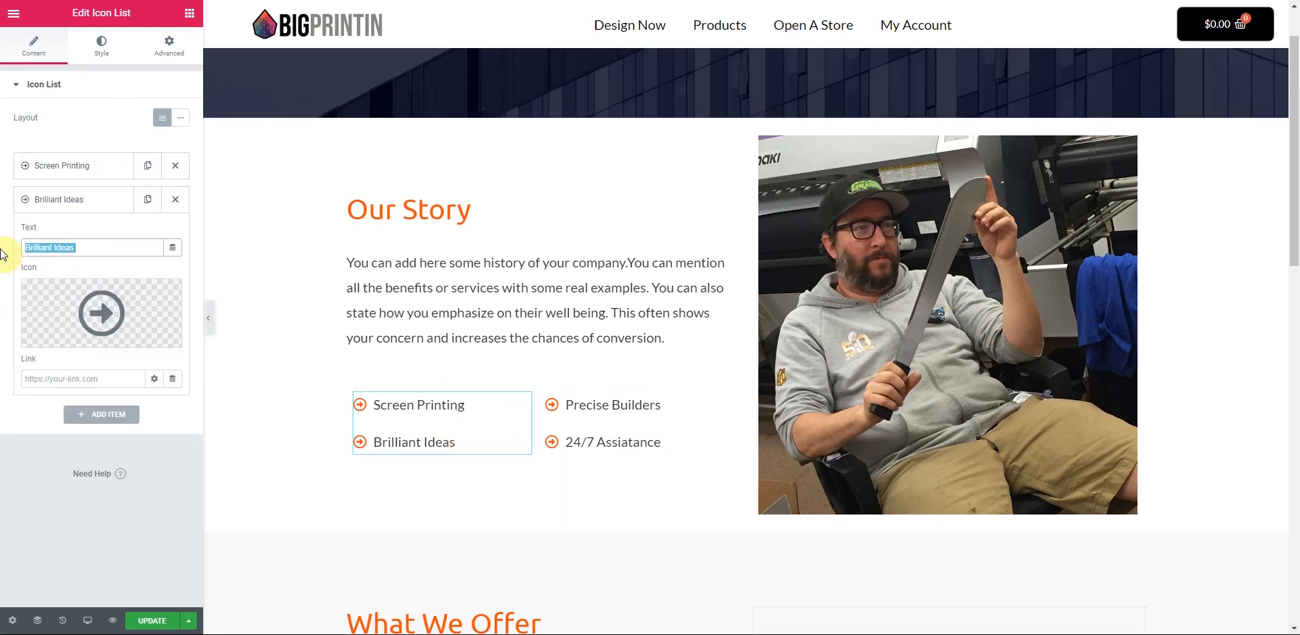
pyautogui.write('Sig')
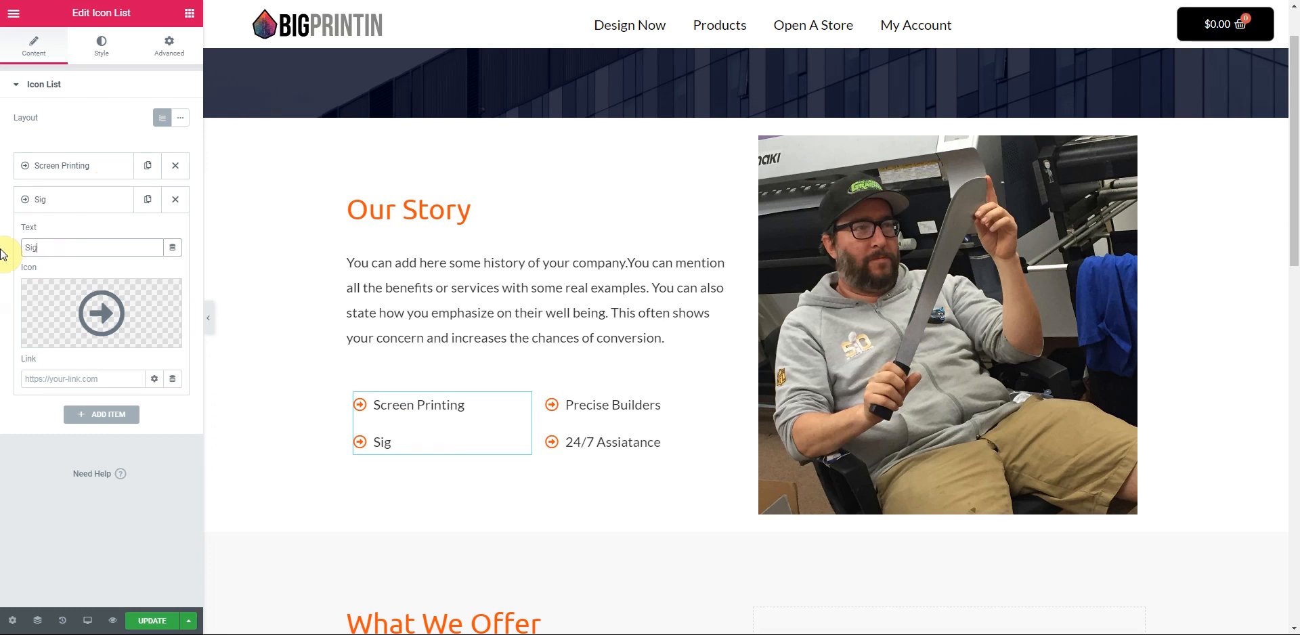
pyautogui.write('n Printing')
pyautogui.click(95, 200)
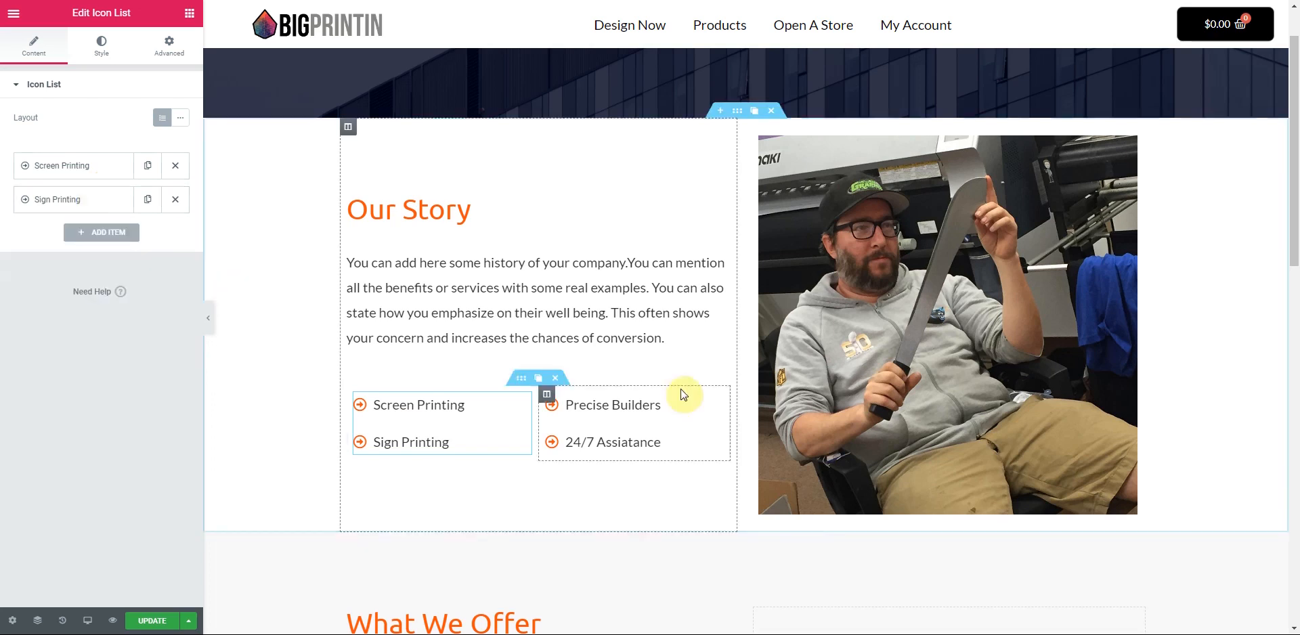
# - Rename the Precise Builders and 24/7 Assiatance items to 'Digital printing' and 'Graphic Designs'
pyautogui.click(711, 407)
pyautogui.click(84, 167)
pyautogui.moveTo(87, 213); pyautogui.dragTo(23, 229)
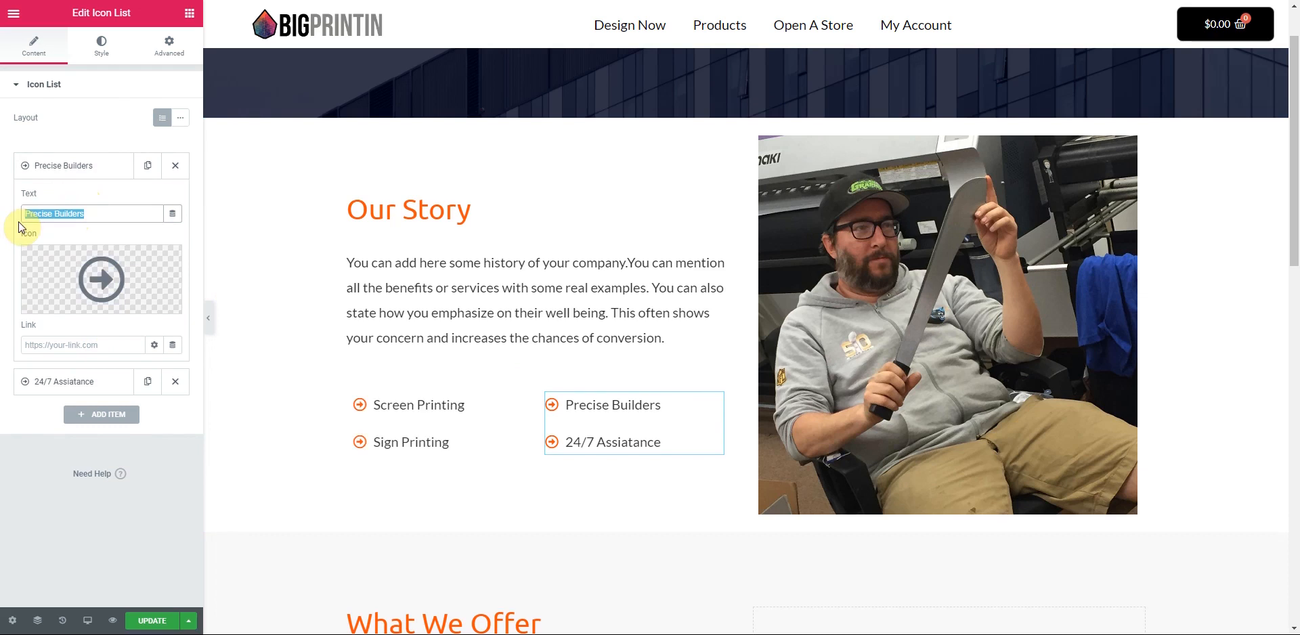
pyautogui.write('Digital printing')
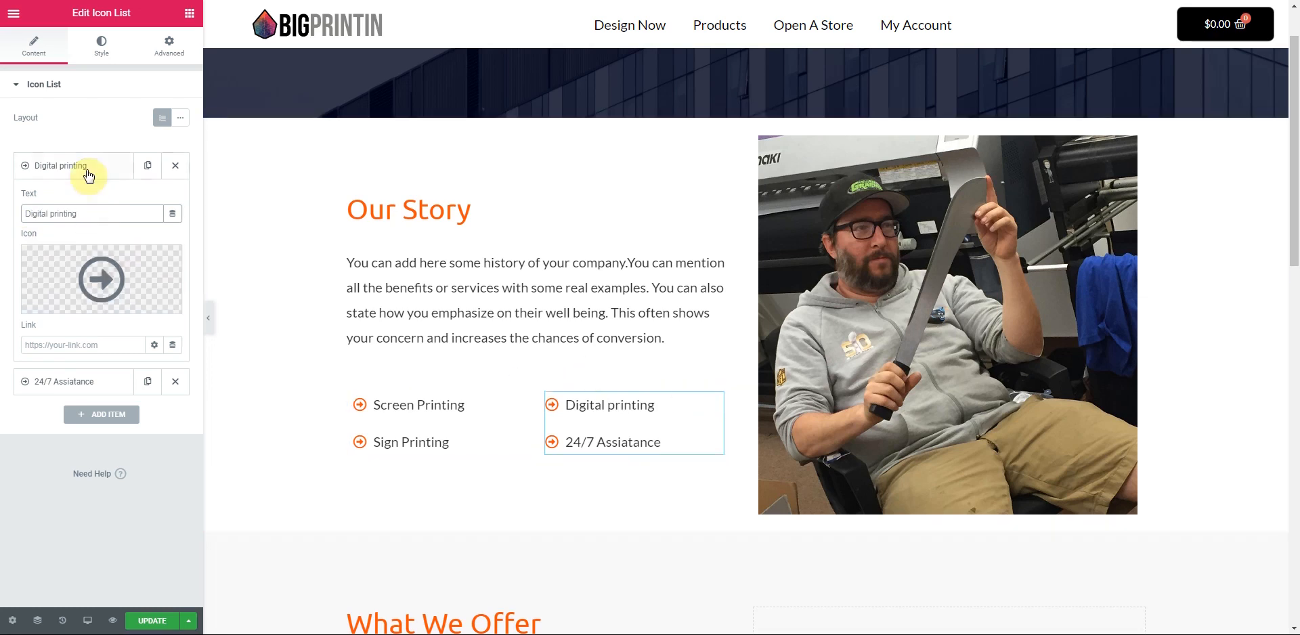
pyautogui.click(86, 167)
pyautogui.click(79, 207)
pyautogui.moveTo(87, 249); pyautogui.dragTo(11, 255)
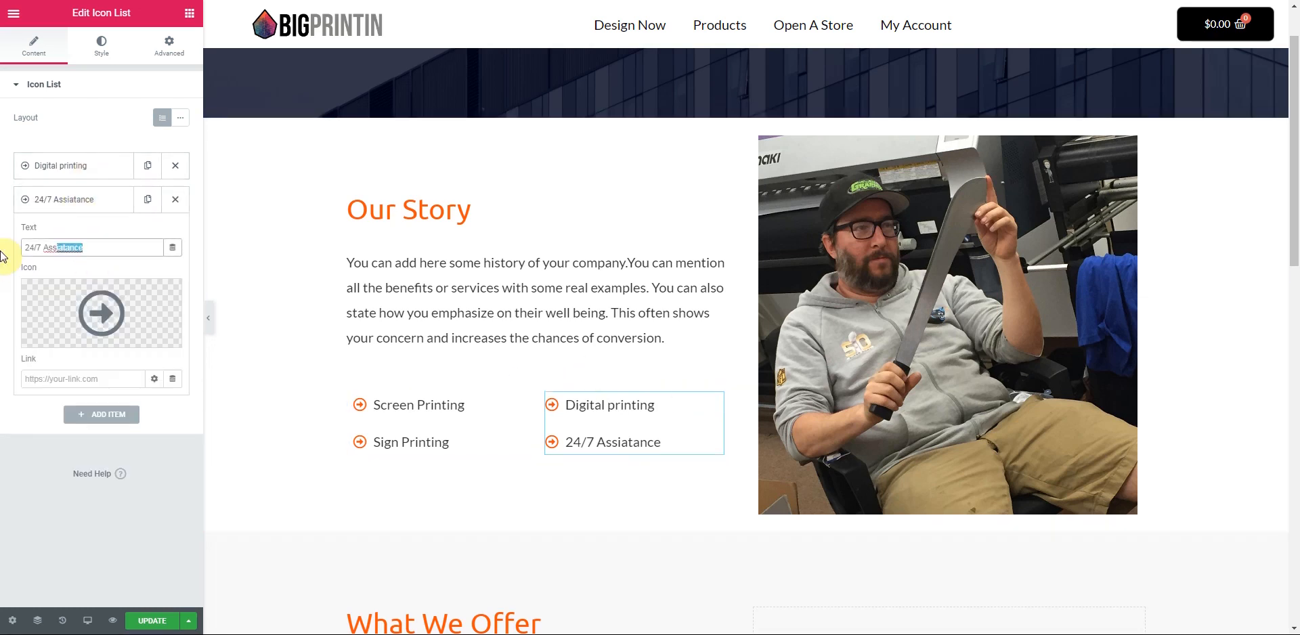
pyautogui.write('Graphic ')
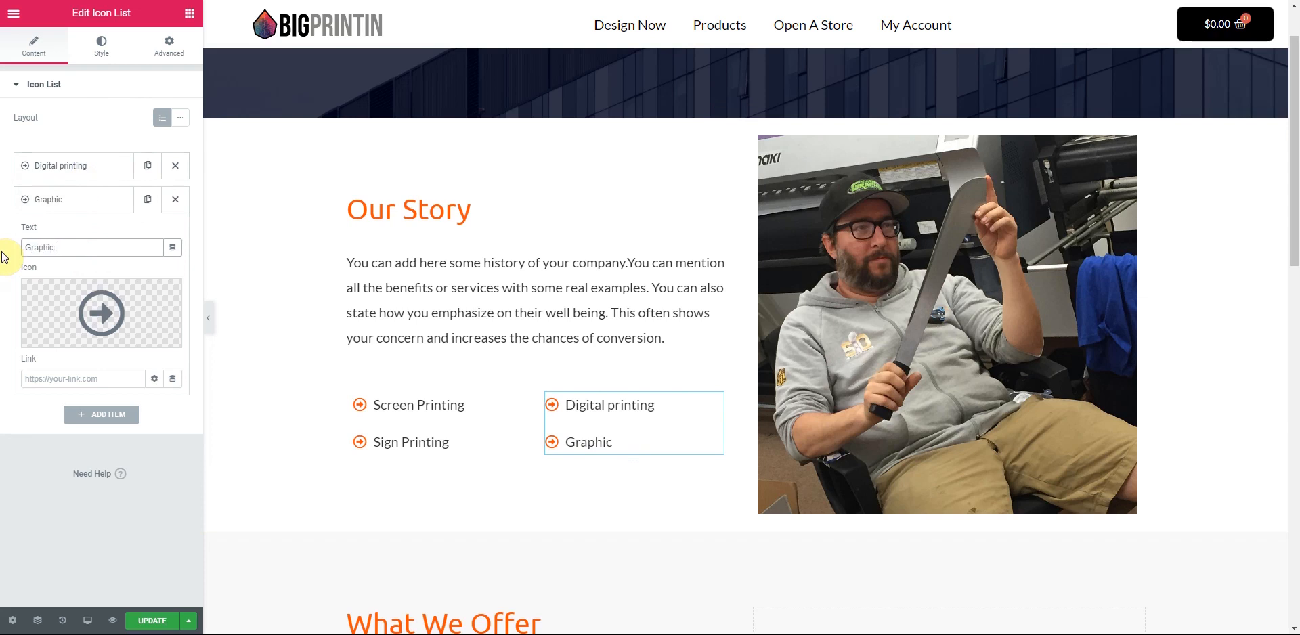
pyautogui.write('Designs')
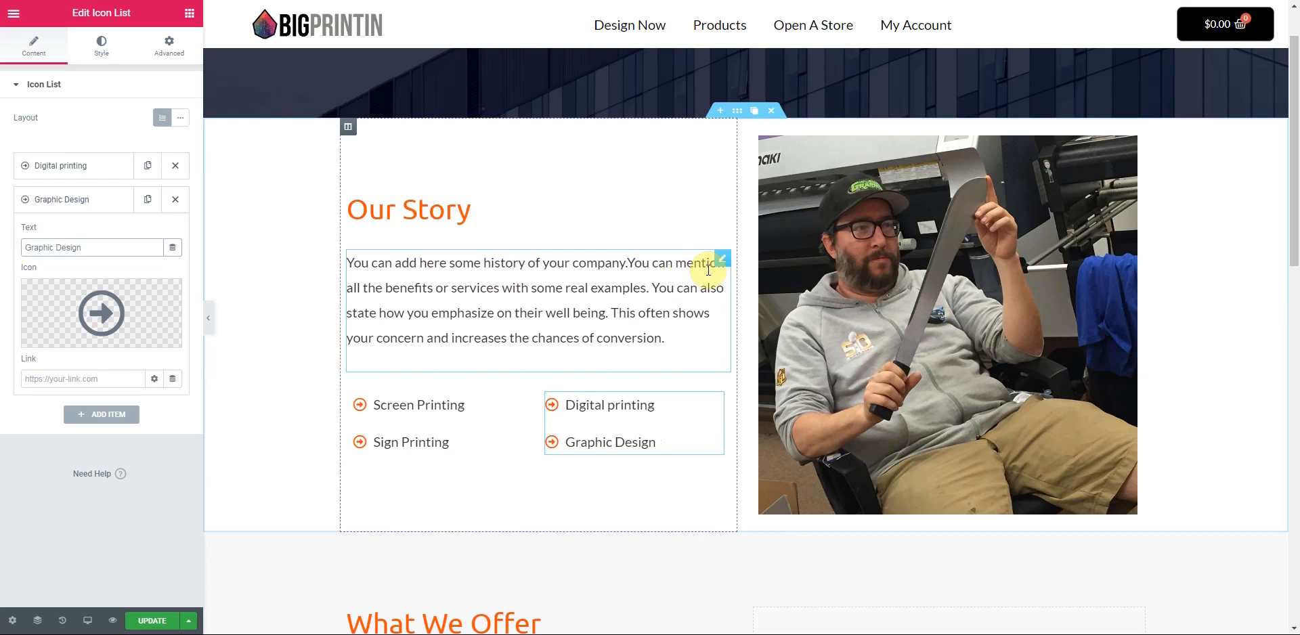
# - Delete the What We Offer heading section
pyautogui.click(709, 270)
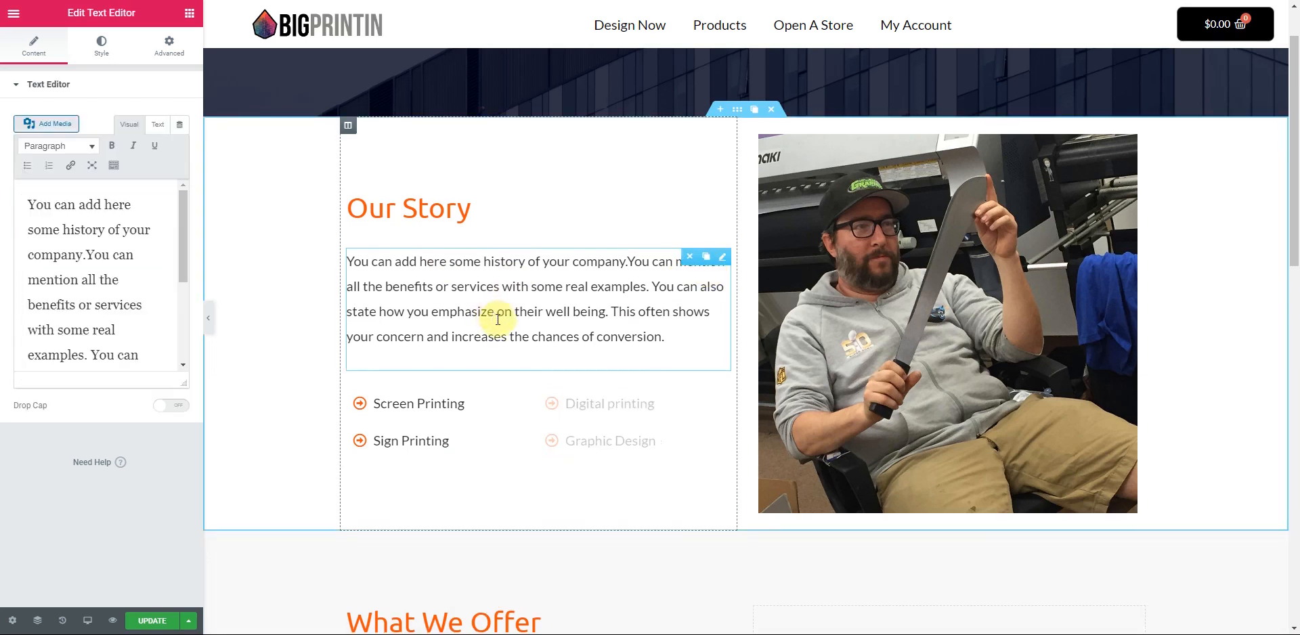
pyautogui.scroll(-6, 499, 325)
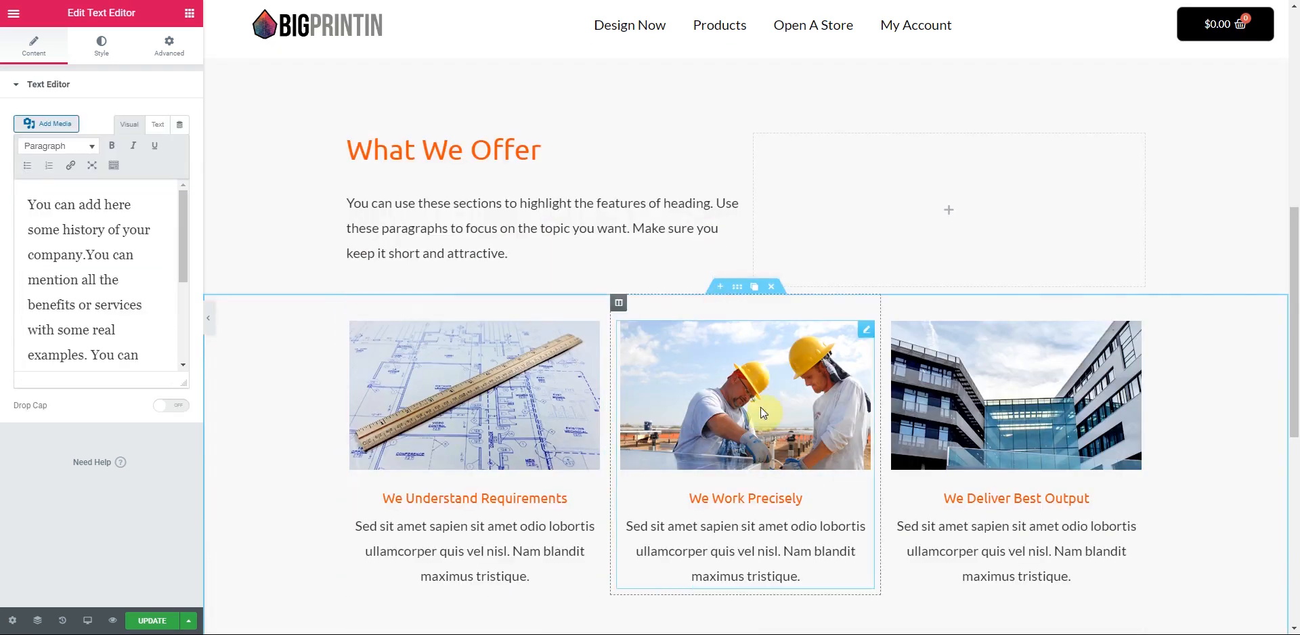
pyautogui.scroll(3, 763, 268)
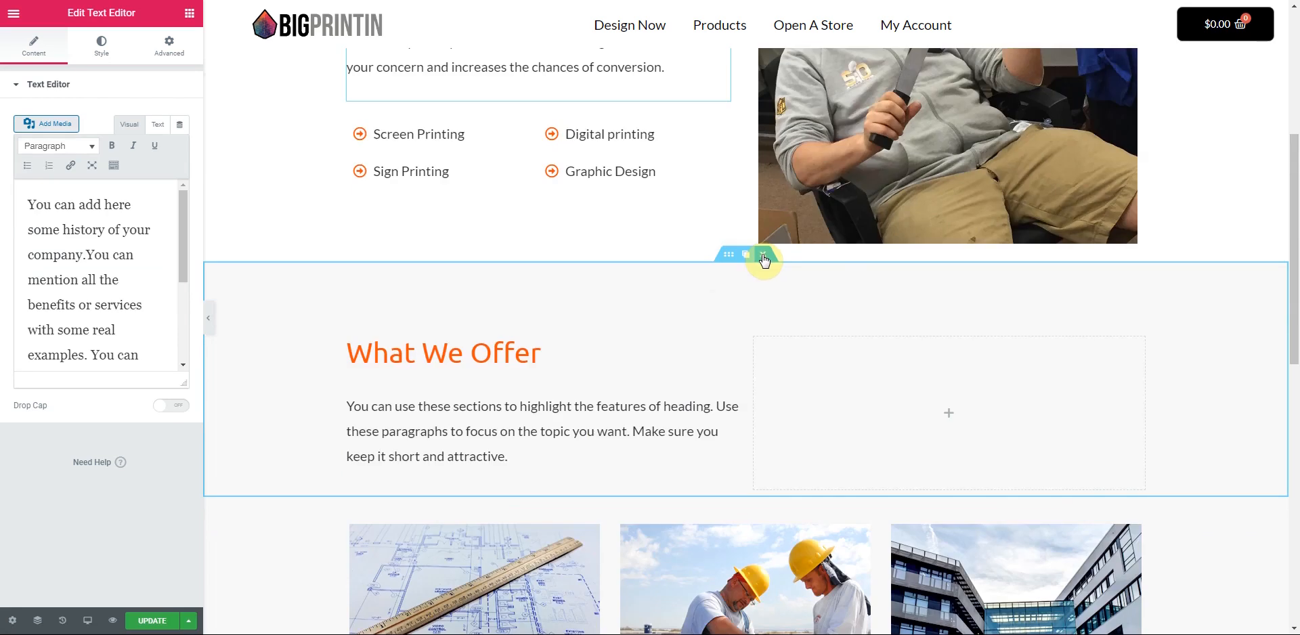
pyautogui.click(764, 256)
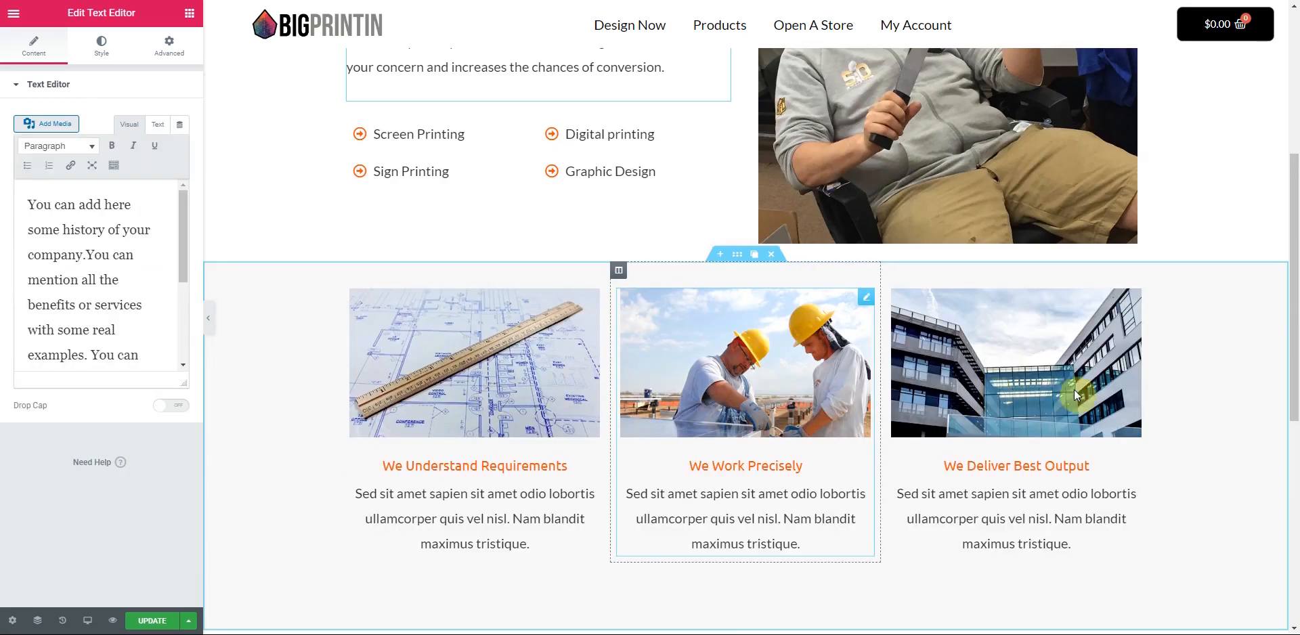
# - Add a Button widget beneath the We Understand Requirements card
pyautogui.scroll(-2, 1076, 395)
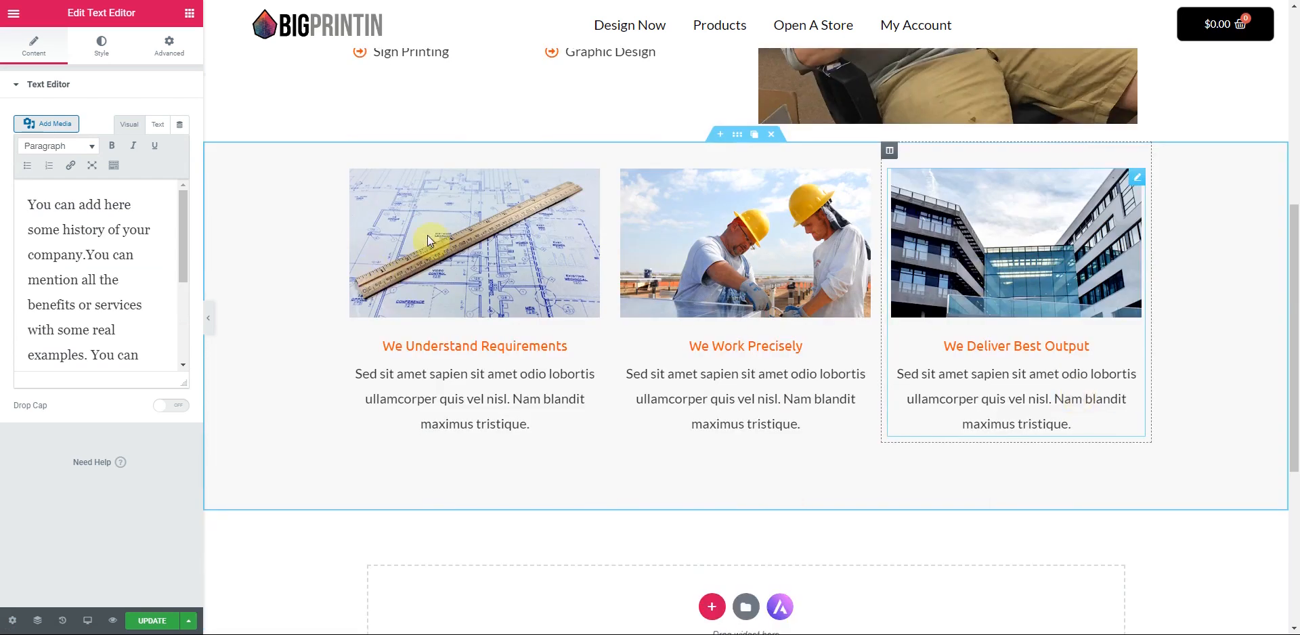
pyautogui.scroll(-1, 836, 237)
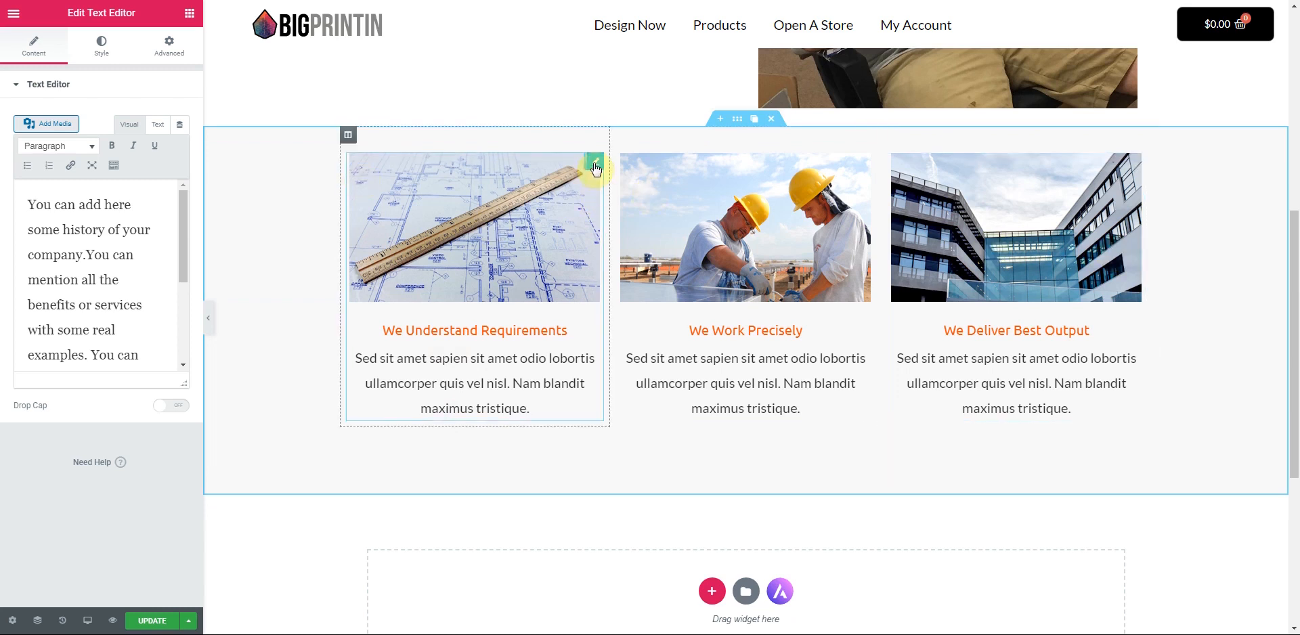
pyautogui.click(596, 162)
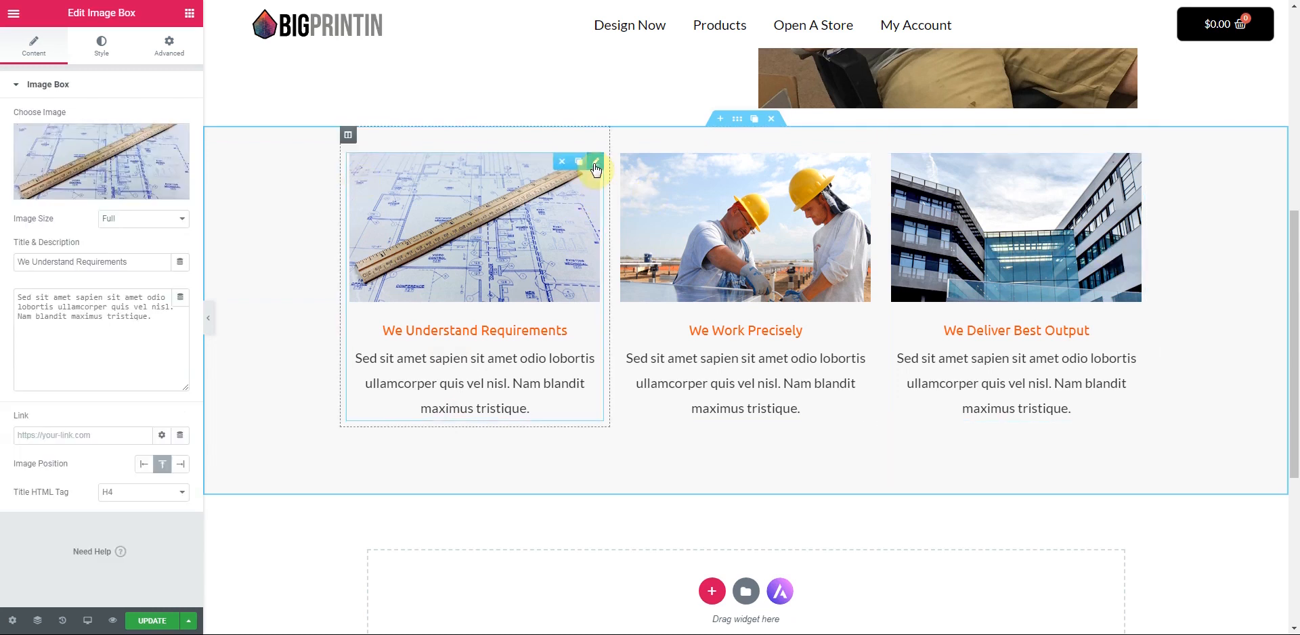
pyautogui.click(189, 13)
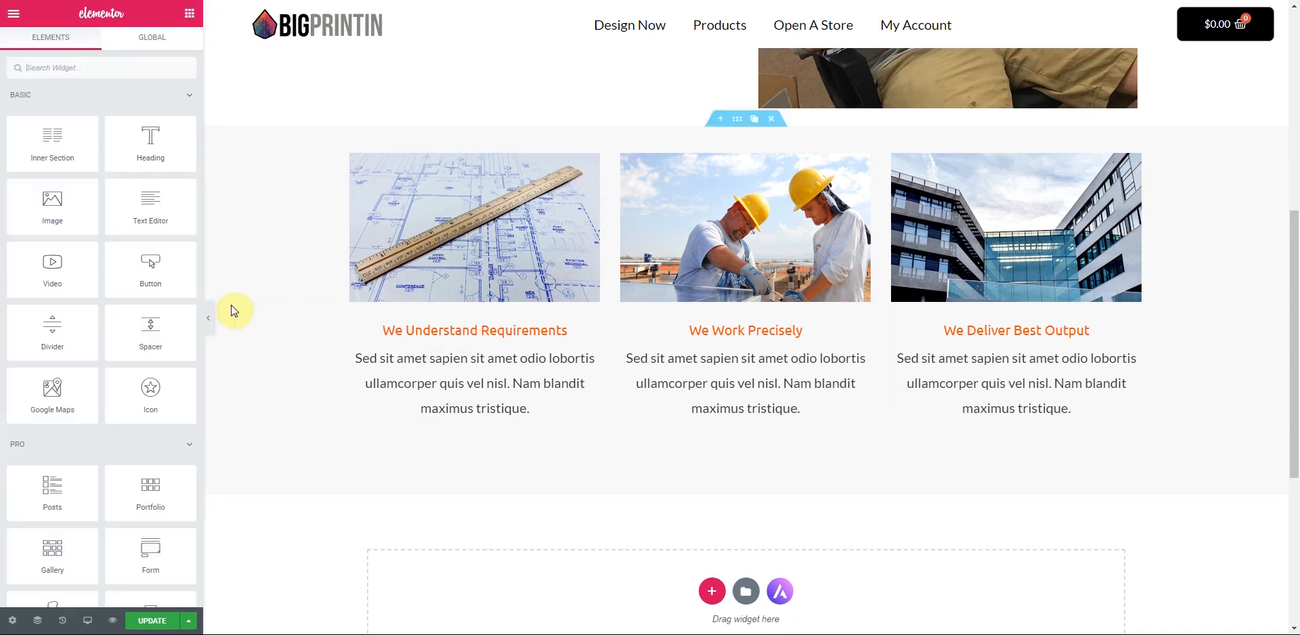
pyautogui.moveTo(152, 281); pyautogui.dragTo(474, 427)
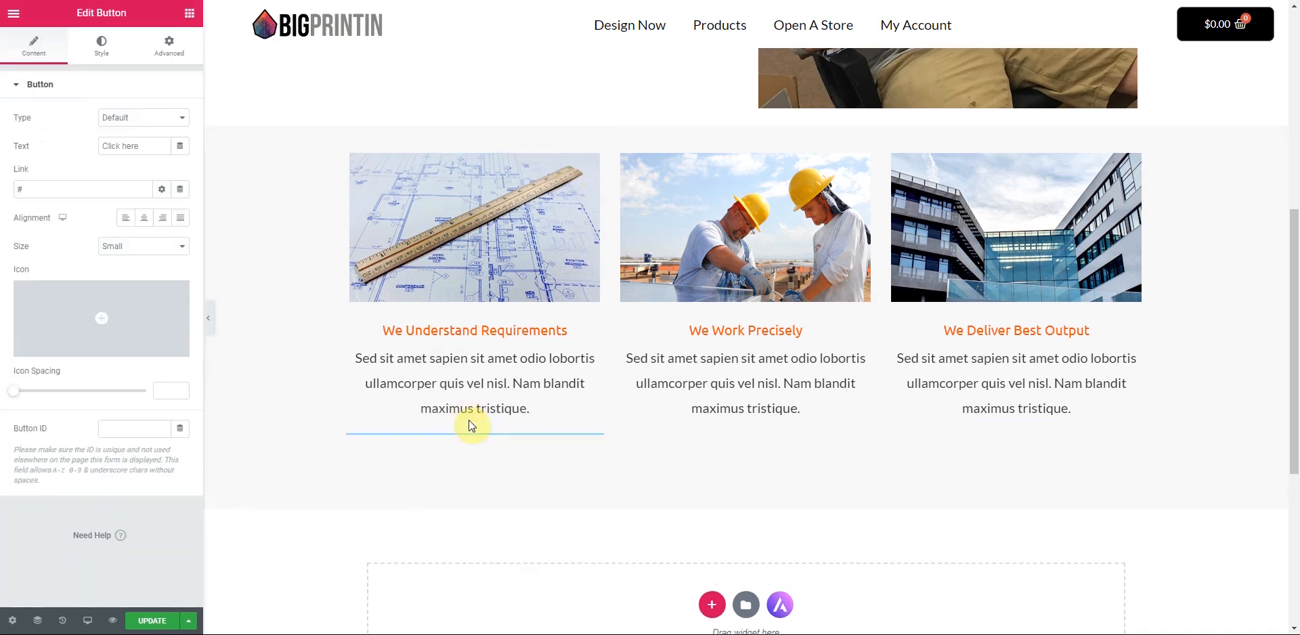
# - Centre the button, label it 'Learn More', and place copies under the other two columns
pyautogui.click(144, 217)
pyautogui.moveTo(154, 147); pyautogui.dragTo(66, 159)
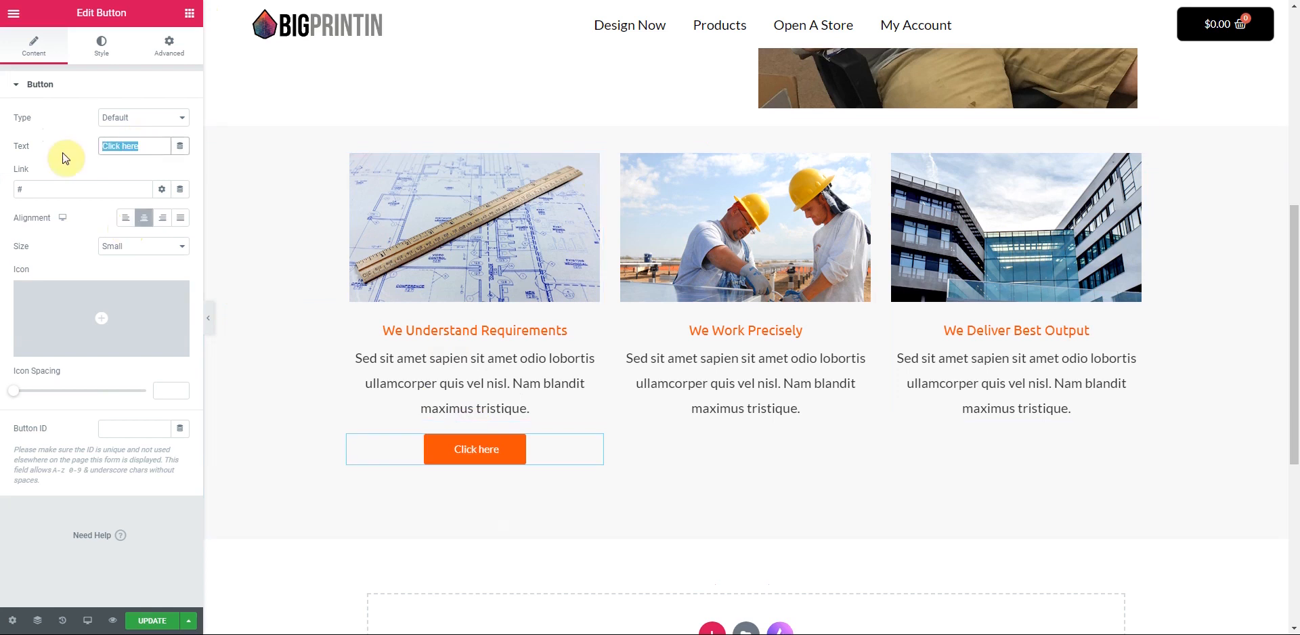
pyautogui.write('Learn More')
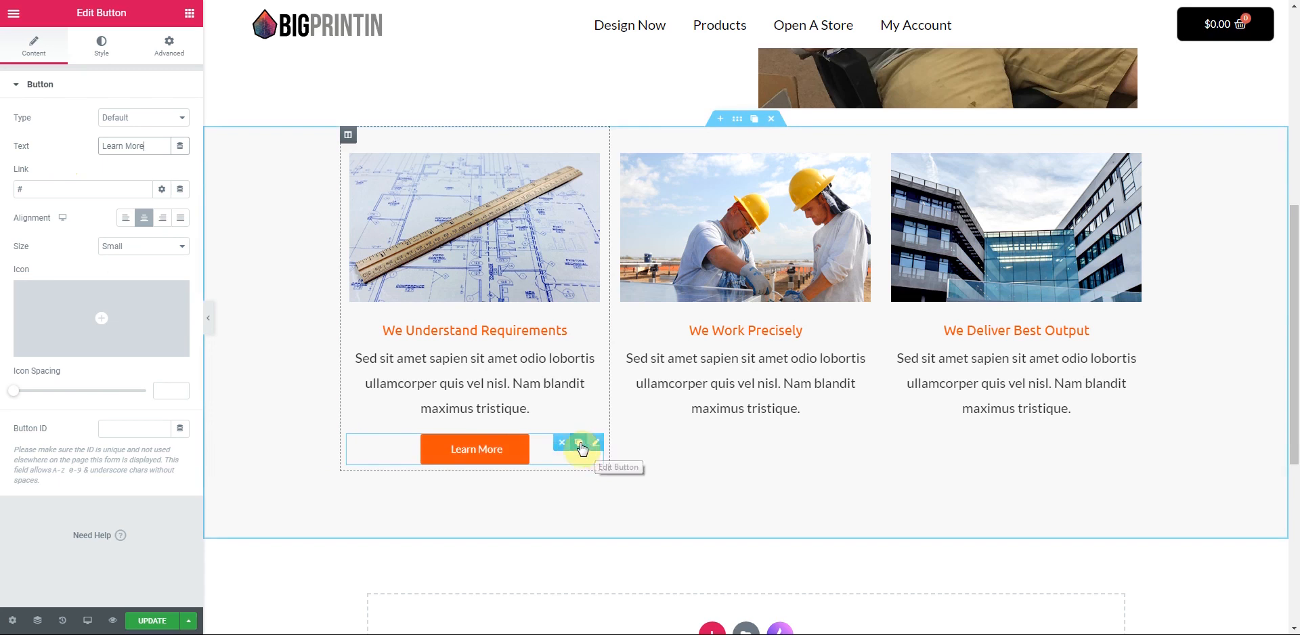
pyautogui.click(580, 444)
pyautogui.moveTo(580, 449); pyautogui.dragTo(730, 439)
pyautogui.moveTo(602, 492); pyautogui.dragTo(1002, 442)
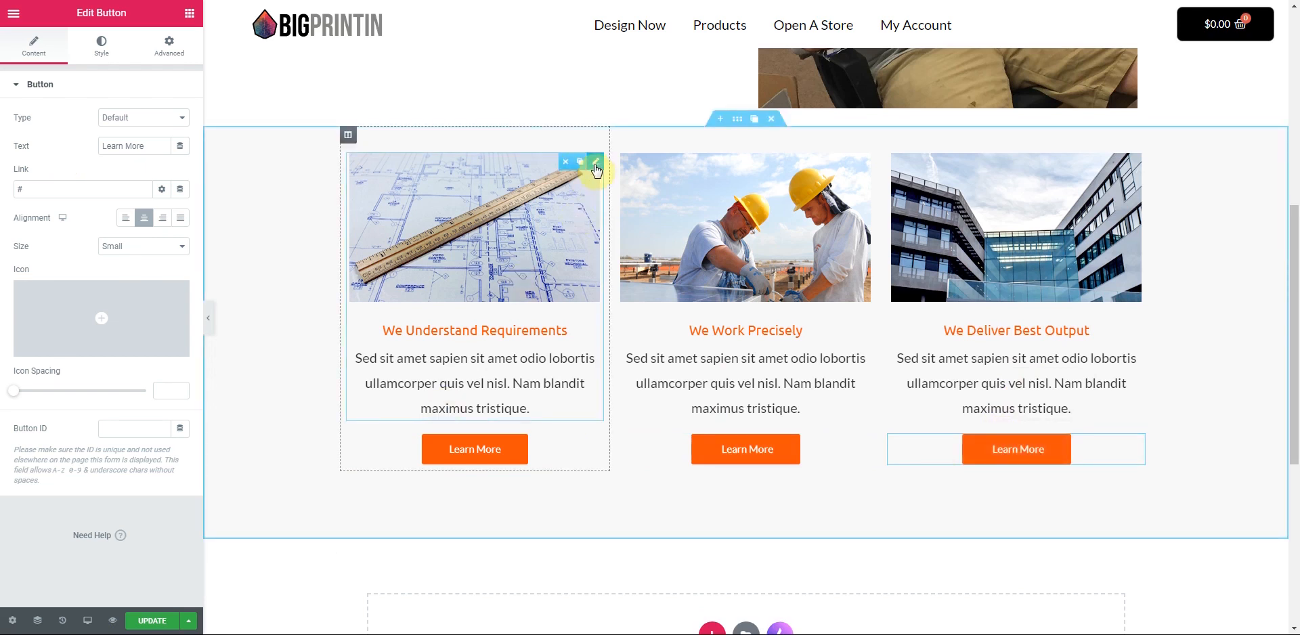
# - Swap the first two image boxes' pictures for the wide-format printer and Airborne Ranger photos
pyautogui.click(586, 160)
pyautogui.click(114, 146)
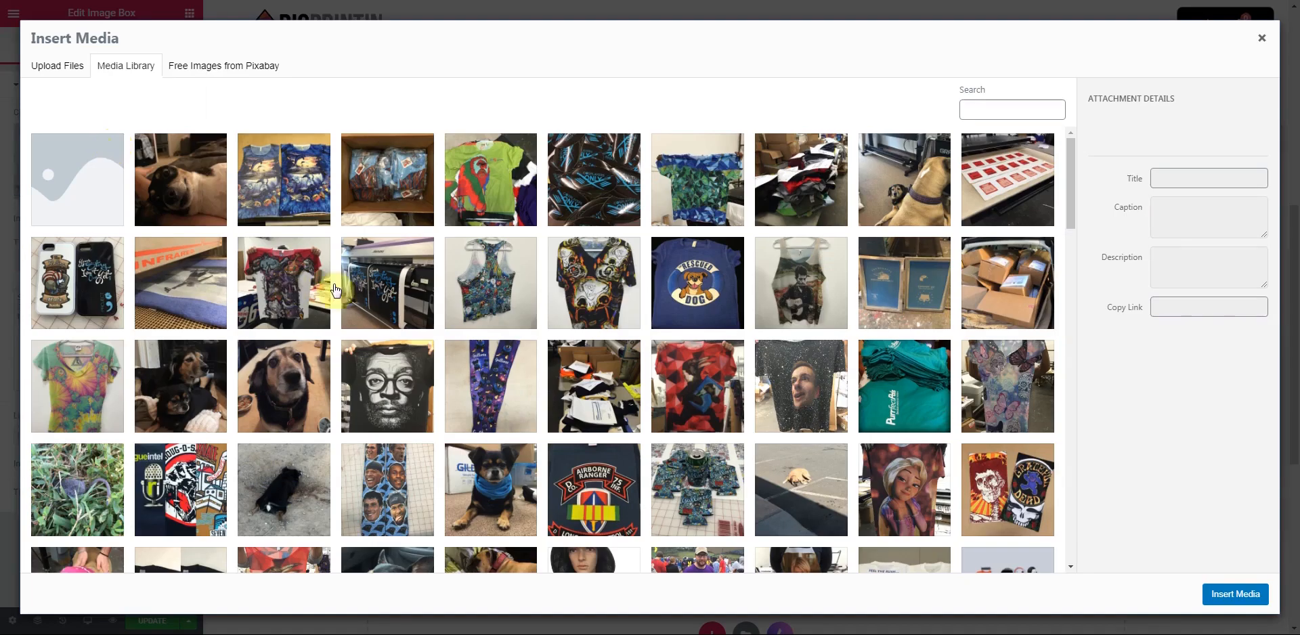
pyautogui.click(407, 295)
pyautogui.click(1252, 595)
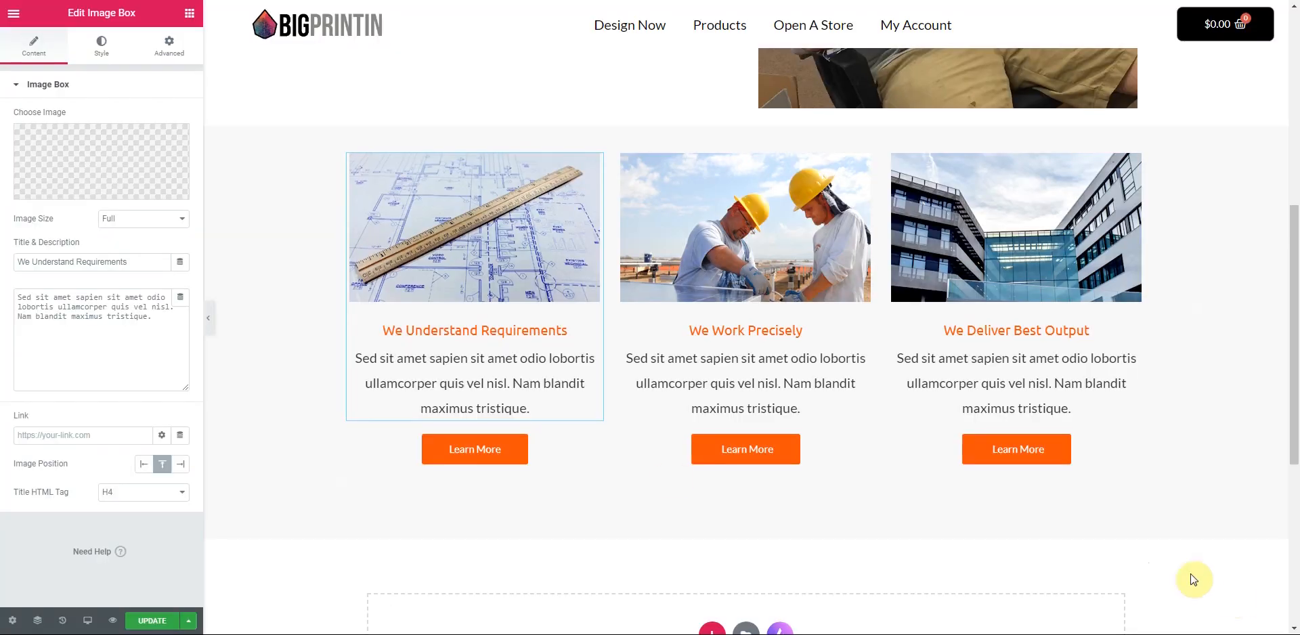
pyautogui.click(867, 162)
pyautogui.click(80, 174)
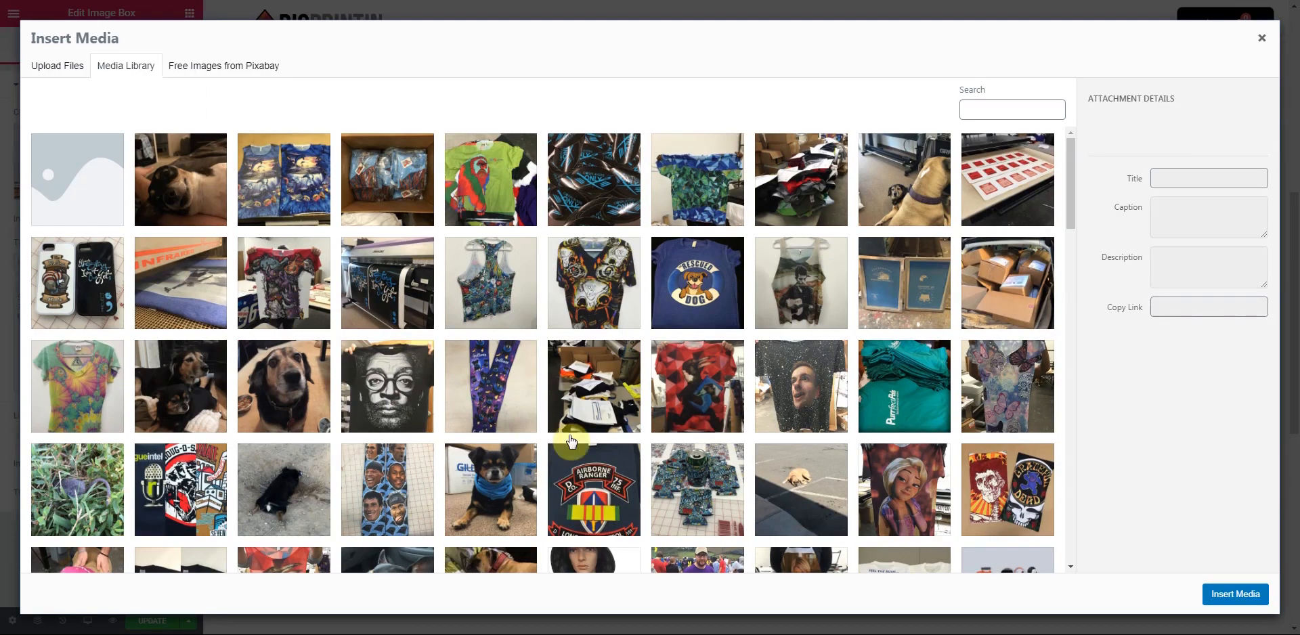
pyautogui.click(596, 484)
pyautogui.click(1223, 596)
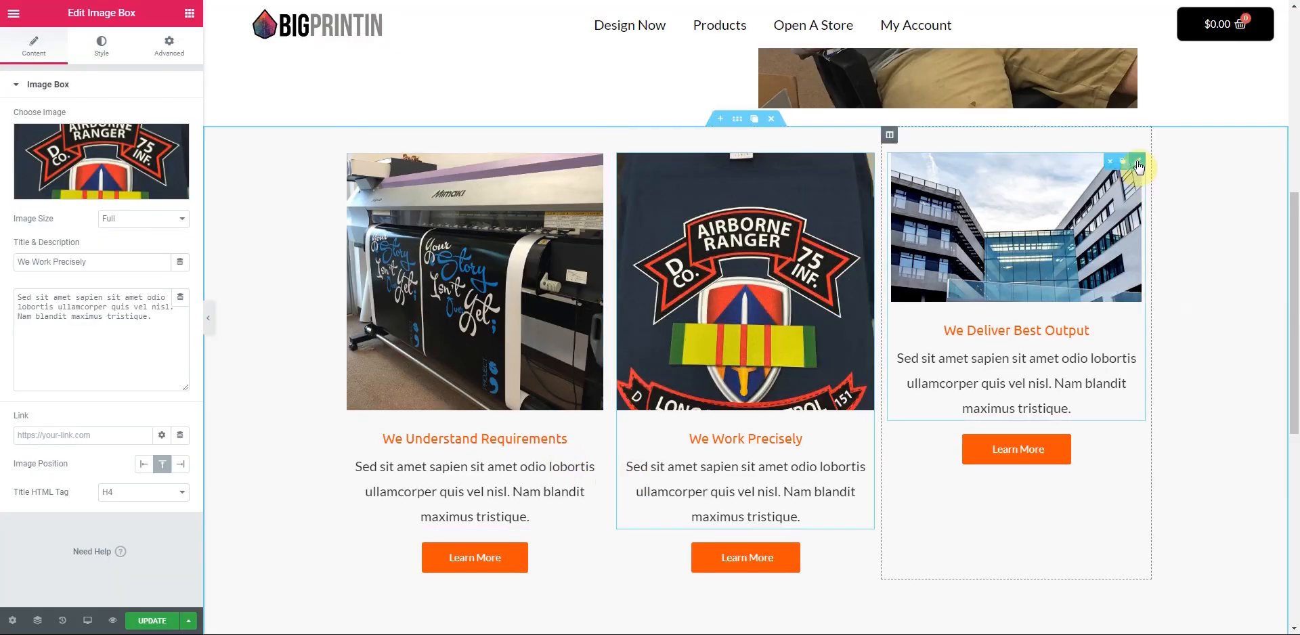
# - Put the red flat-lay photo in the third image box, then delete that box
pyautogui.click(1138, 162)
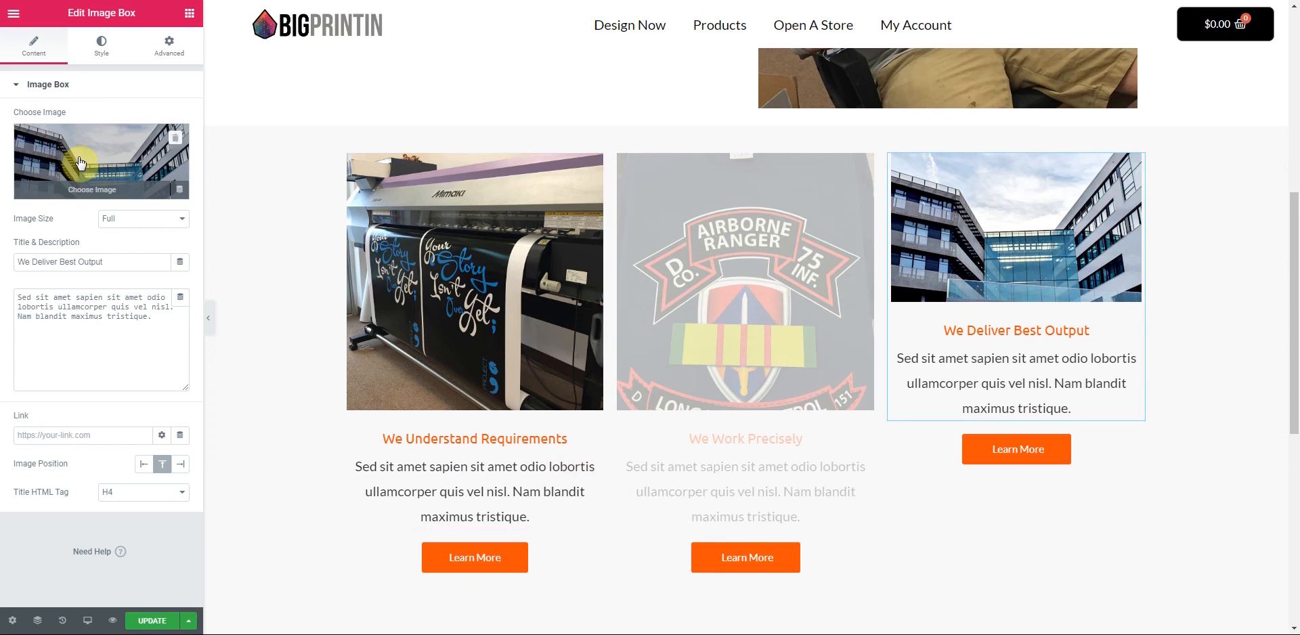
pyautogui.click(80, 164)
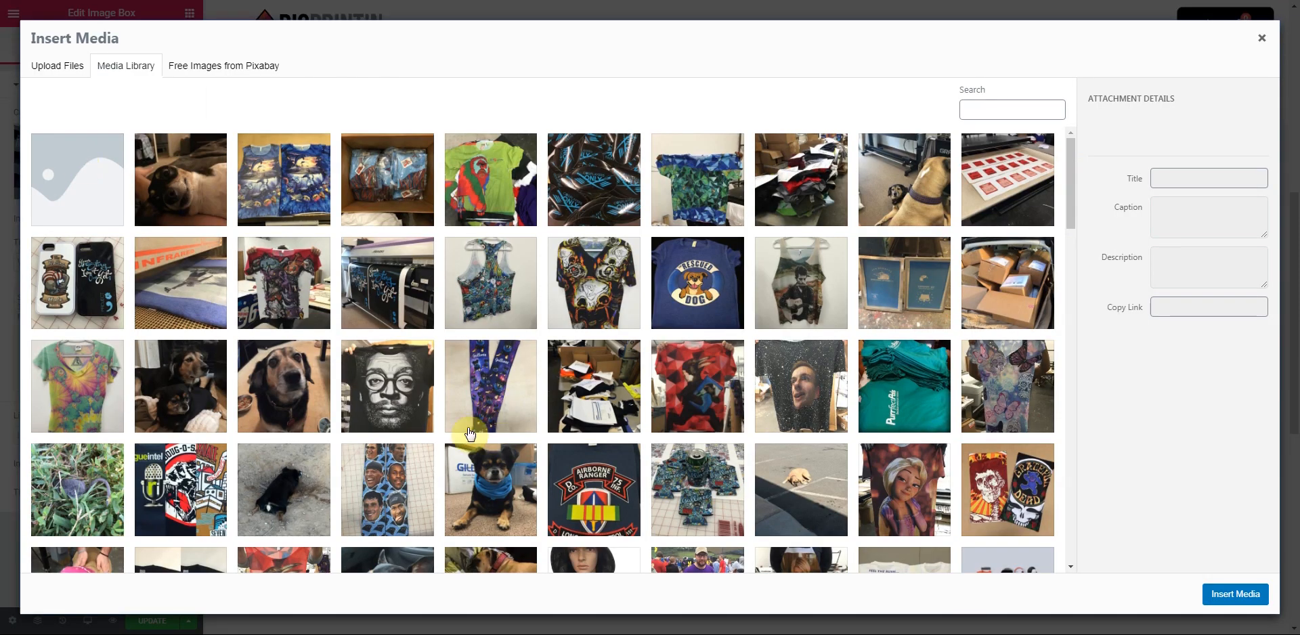
pyautogui.scroll(-7, 470, 434)
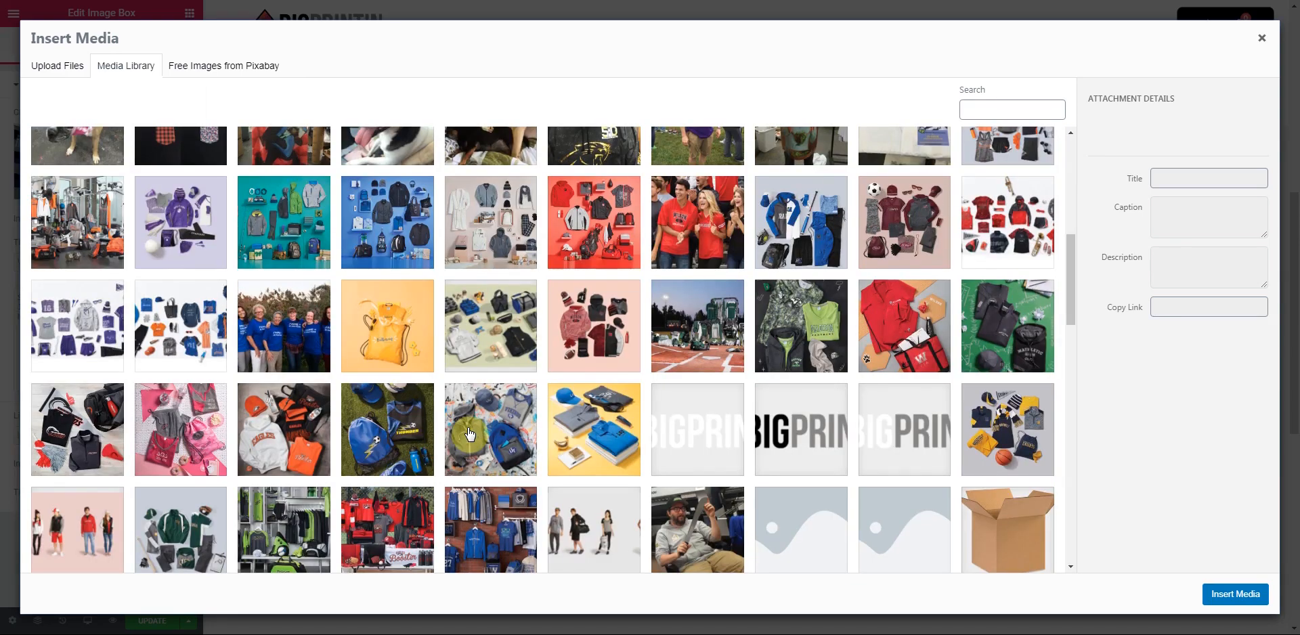
pyautogui.scroll(-10, 470, 434)
pyautogui.scroll(10, 471, 434)
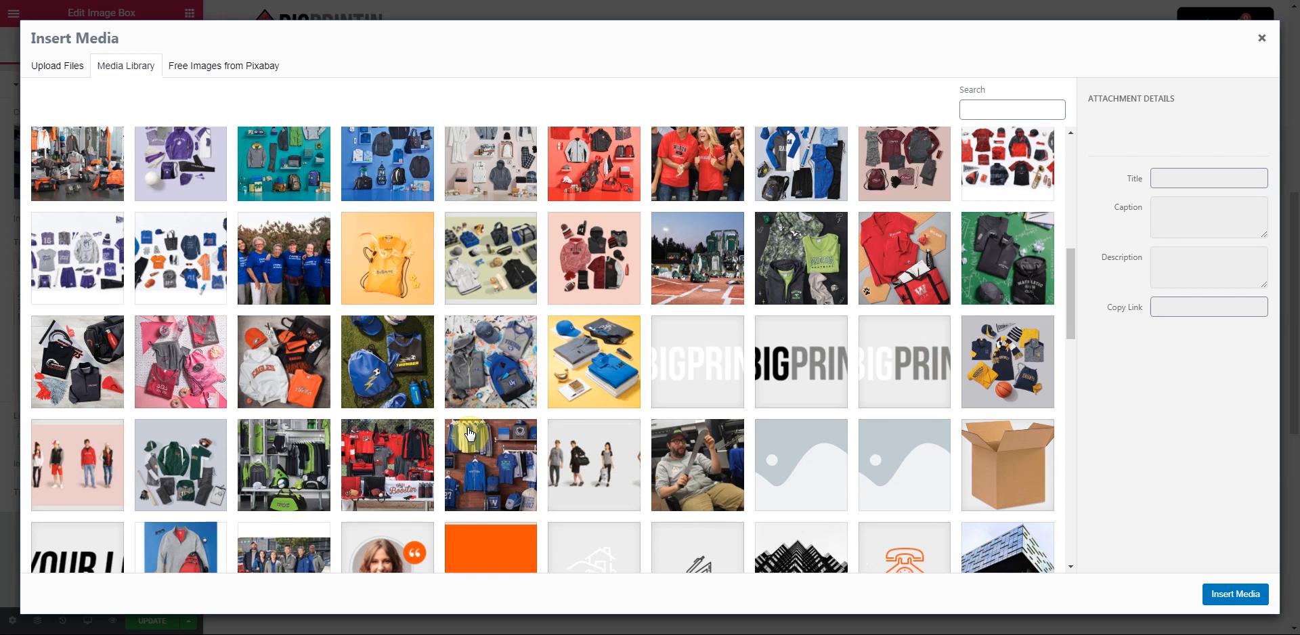
pyautogui.scroll(5, 471, 434)
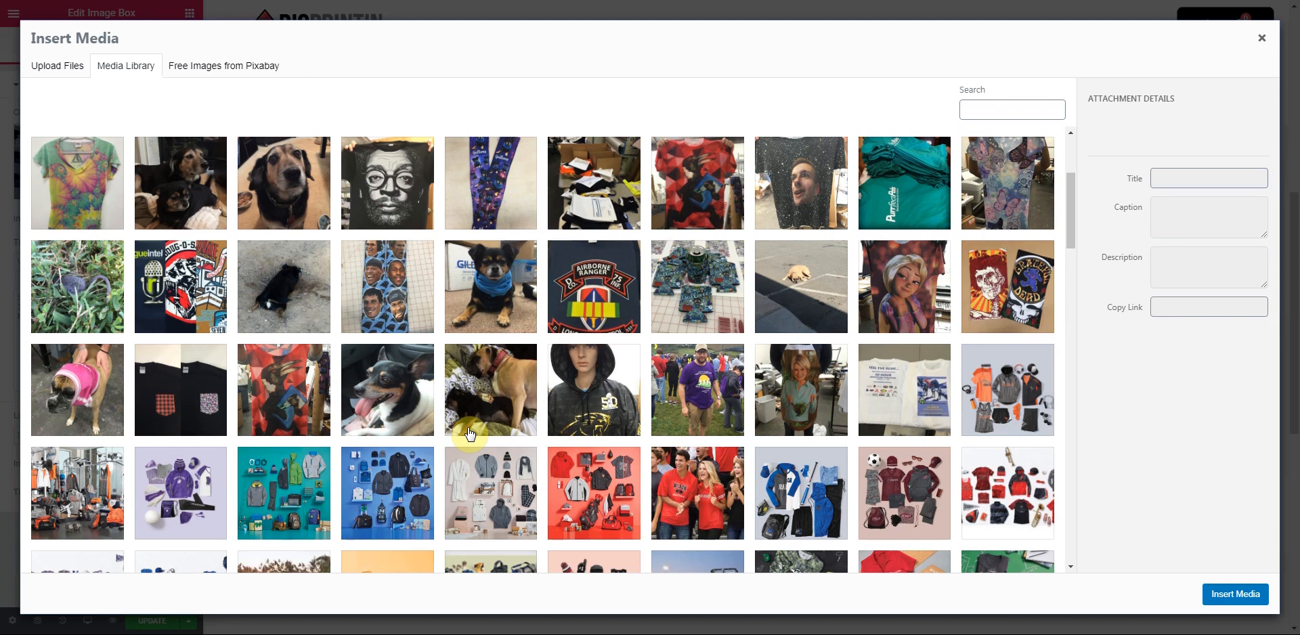
pyautogui.scroll(-2, 470, 433)
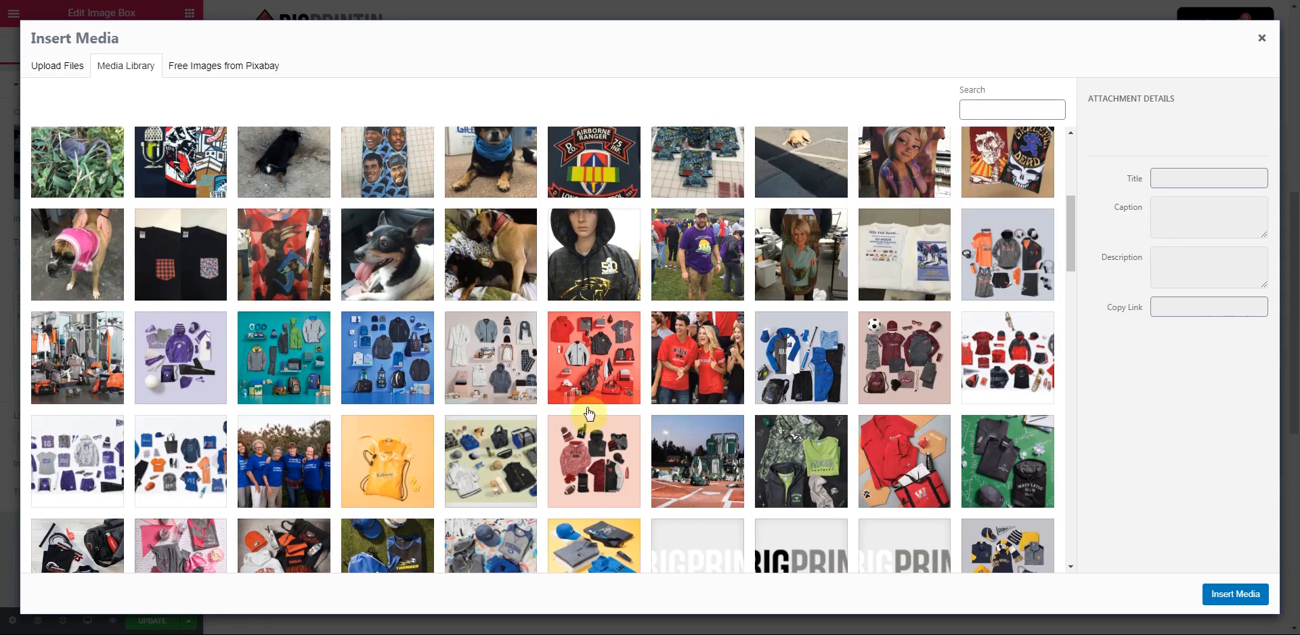
pyautogui.click(602, 362)
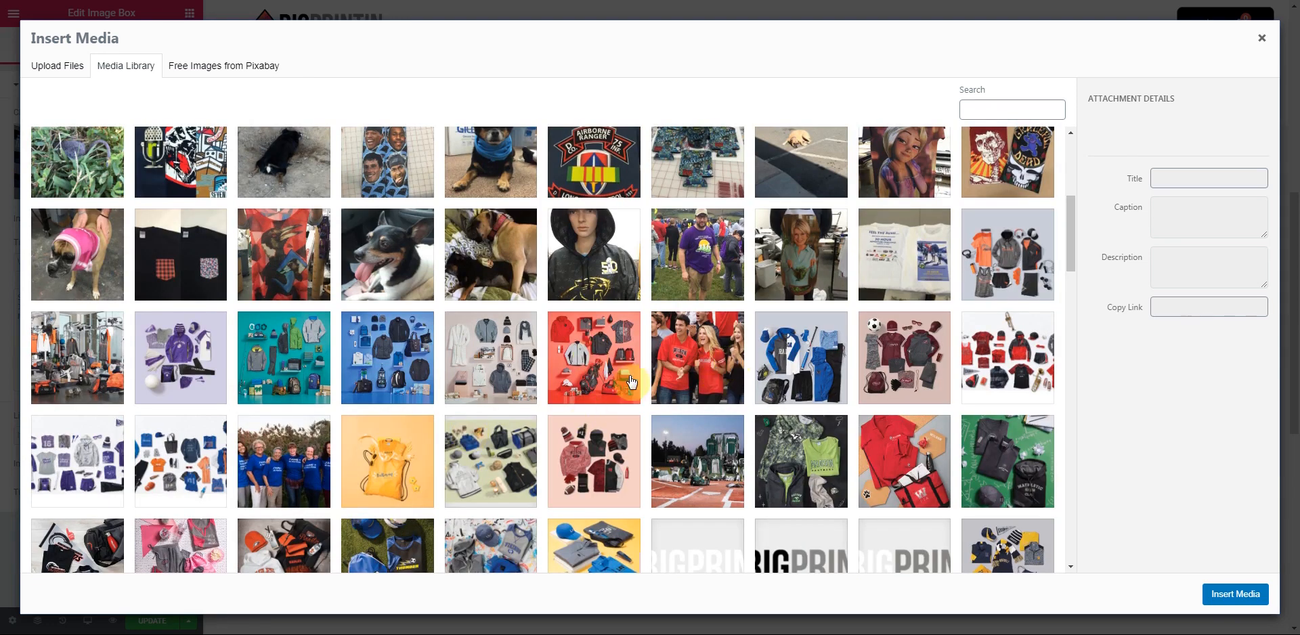
pyautogui.click(1236, 595)
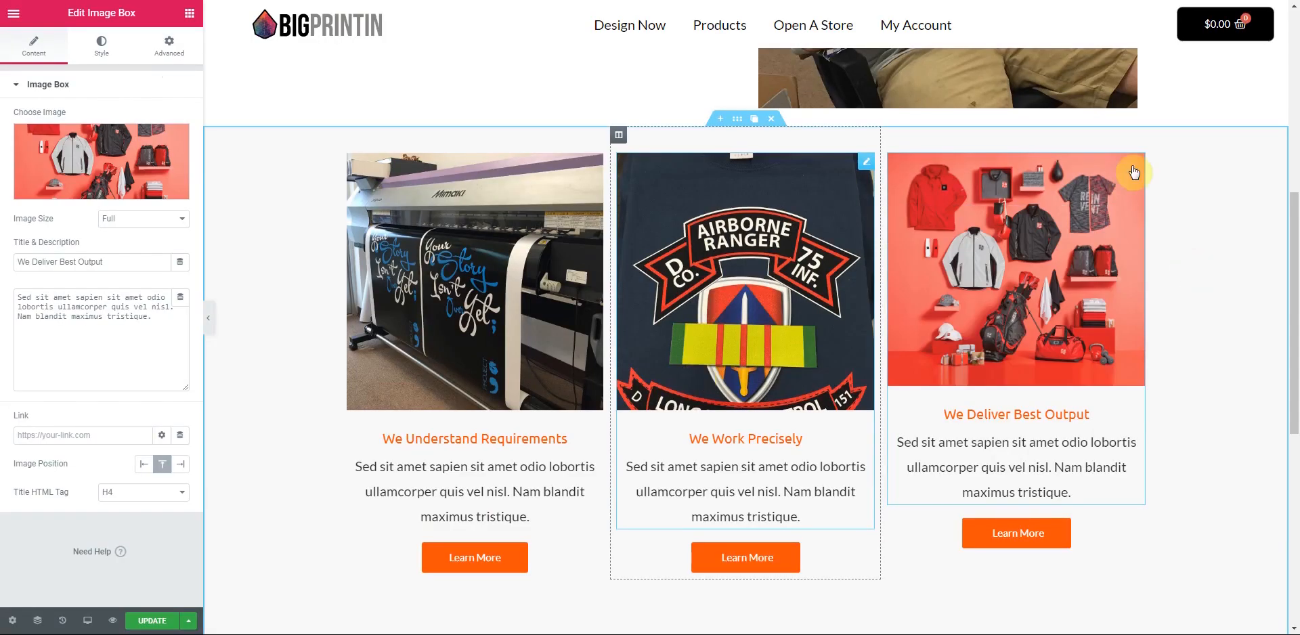
pyautogui.click(1137, 162)
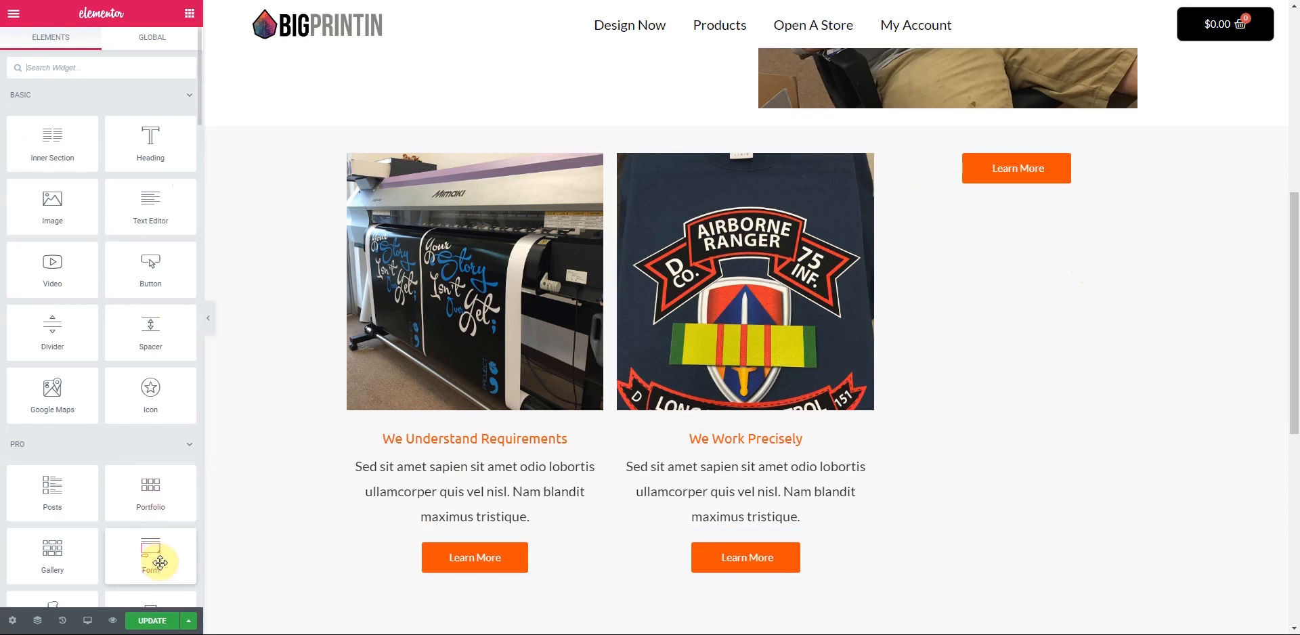
# - Restore the third image box from History and pick the teal Purrfect t-shirt photo for it
pyautogui.click(63, 622)
pyautogui.click(68, 118)
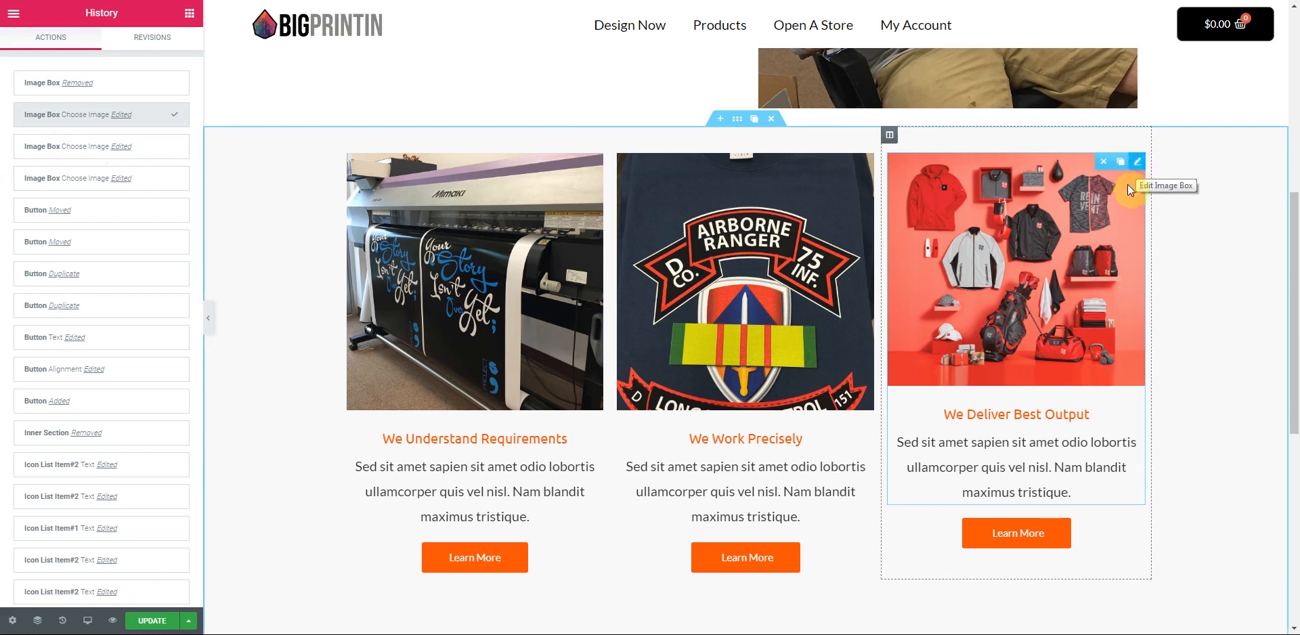
pyautogui.click(1113, 210)
pyautogui.click(100, 161)
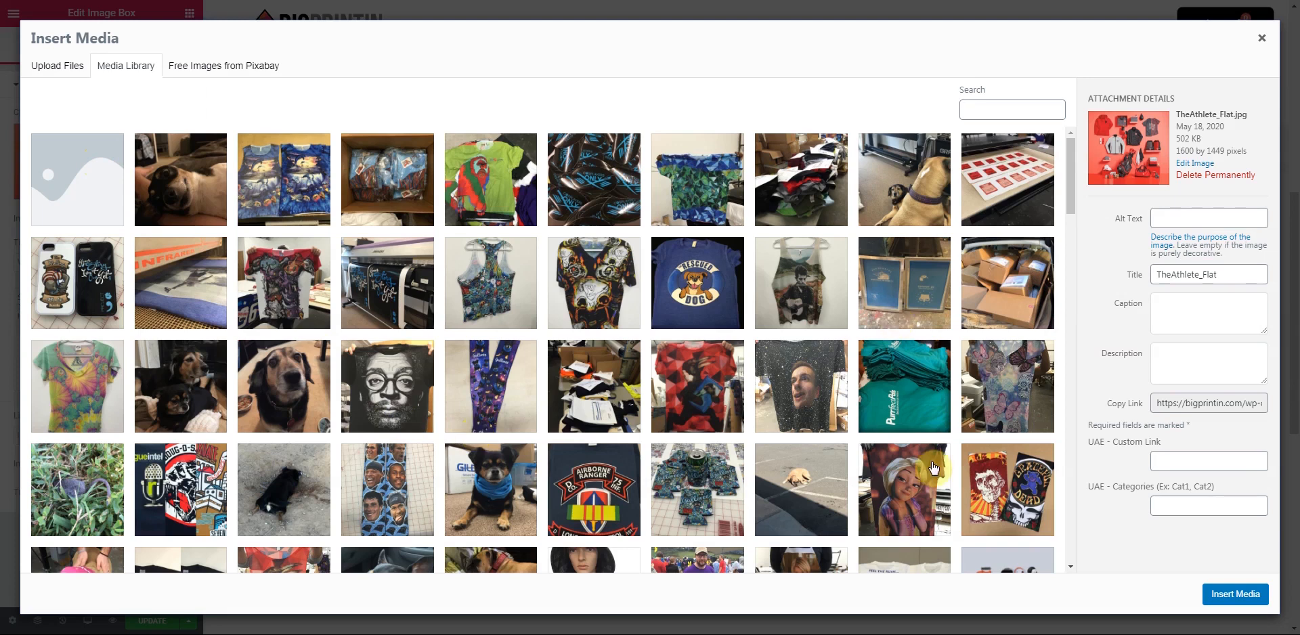
pyautogui.click(905, 379)
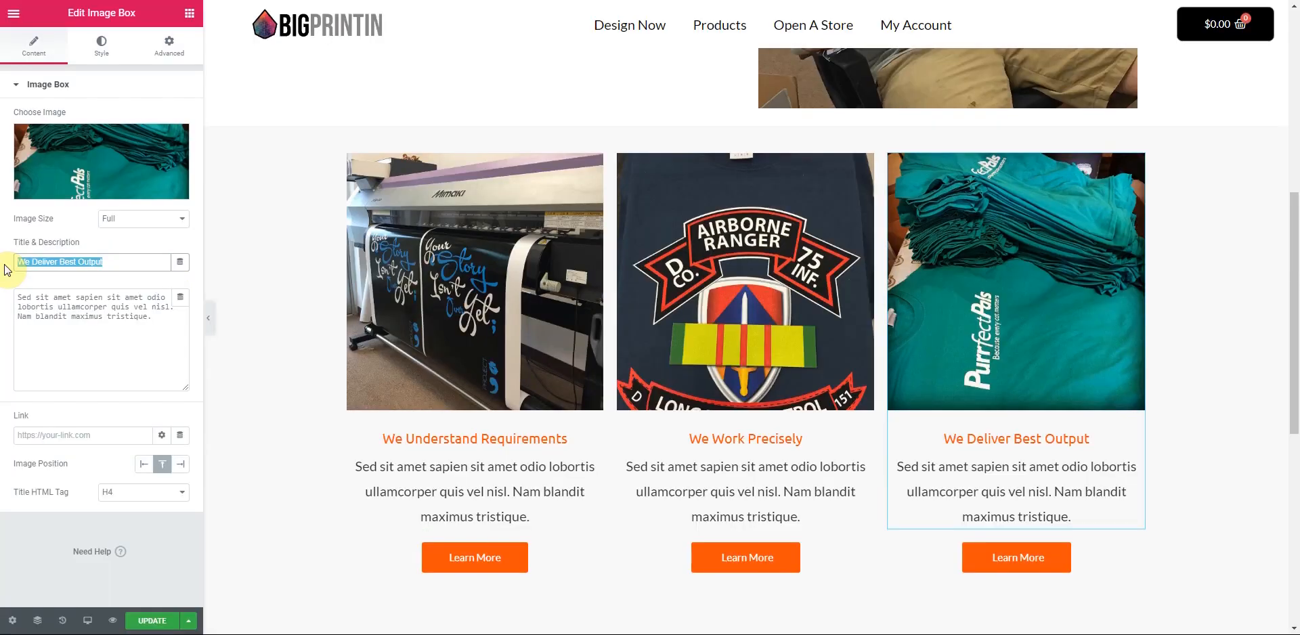
# - Retitle the three image boxes Screen Printing, DTG Printing and Digital Printing
pyautogui.write('Digital Printing')
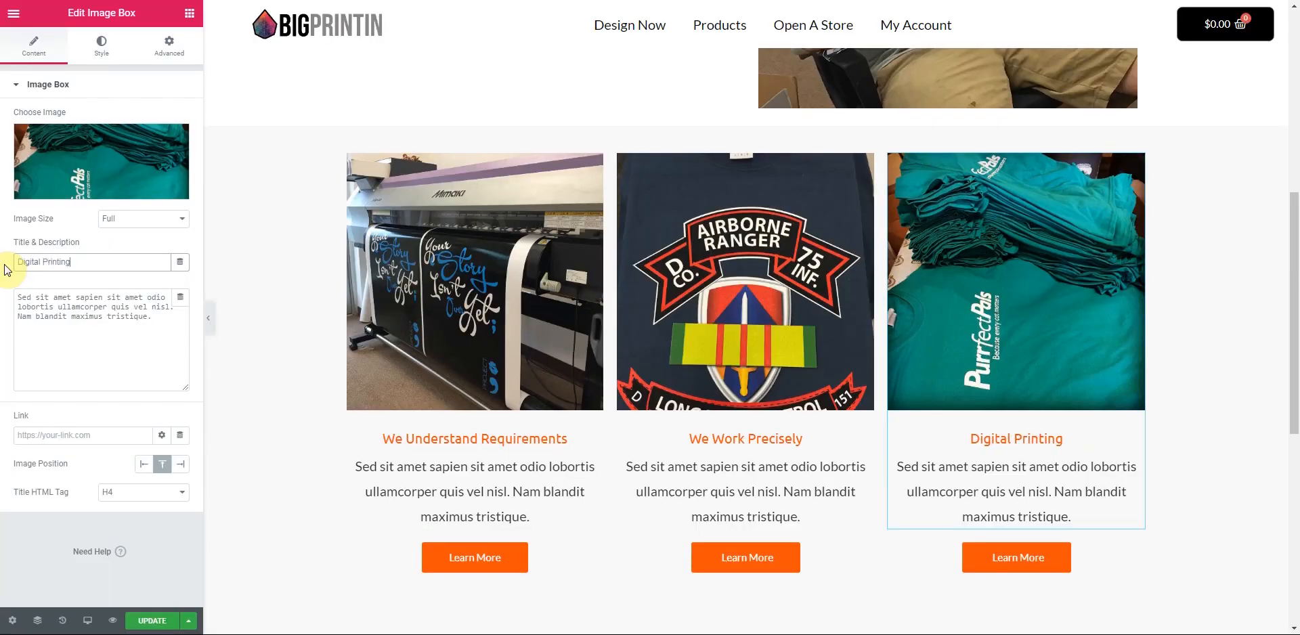
pyautogui.moveTo(76, 262); pyautogui.dragTo(3, 265)
pyautogui.write('Scre')
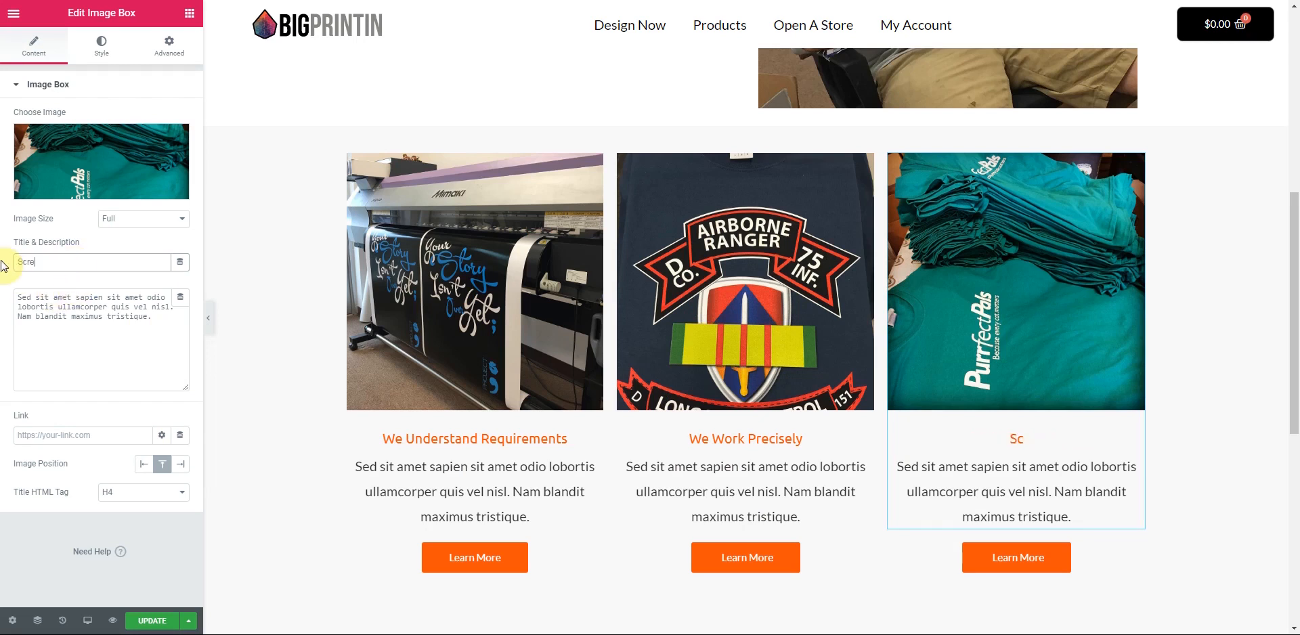
pyautogui.write('en Printing')
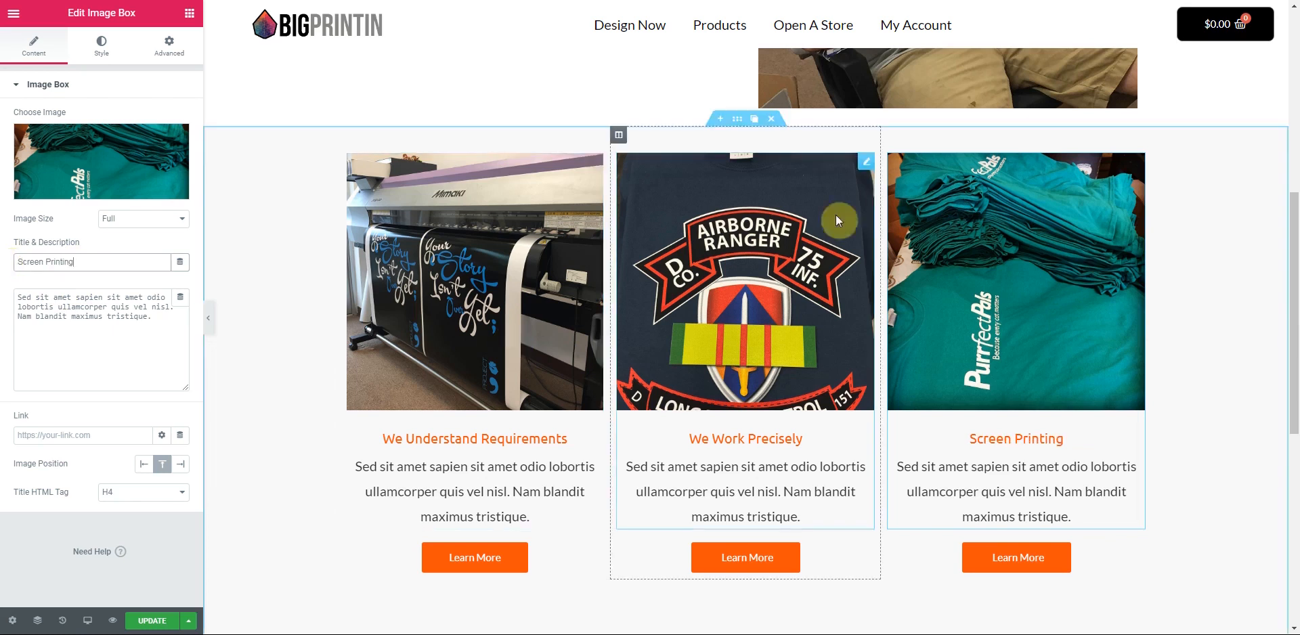
pyautogui.click(864, 165)
pyautogui.moveTo(96, 257); pyautogui.dragTo(4, 268)
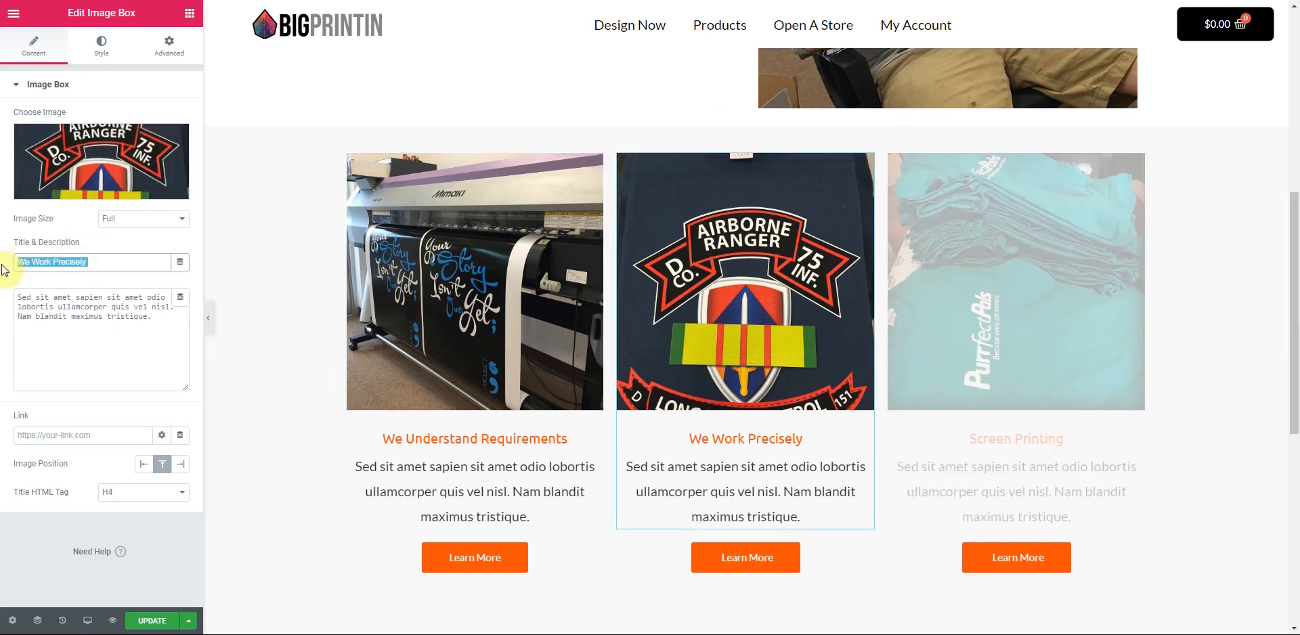
pyautogui.write('DTG printing')
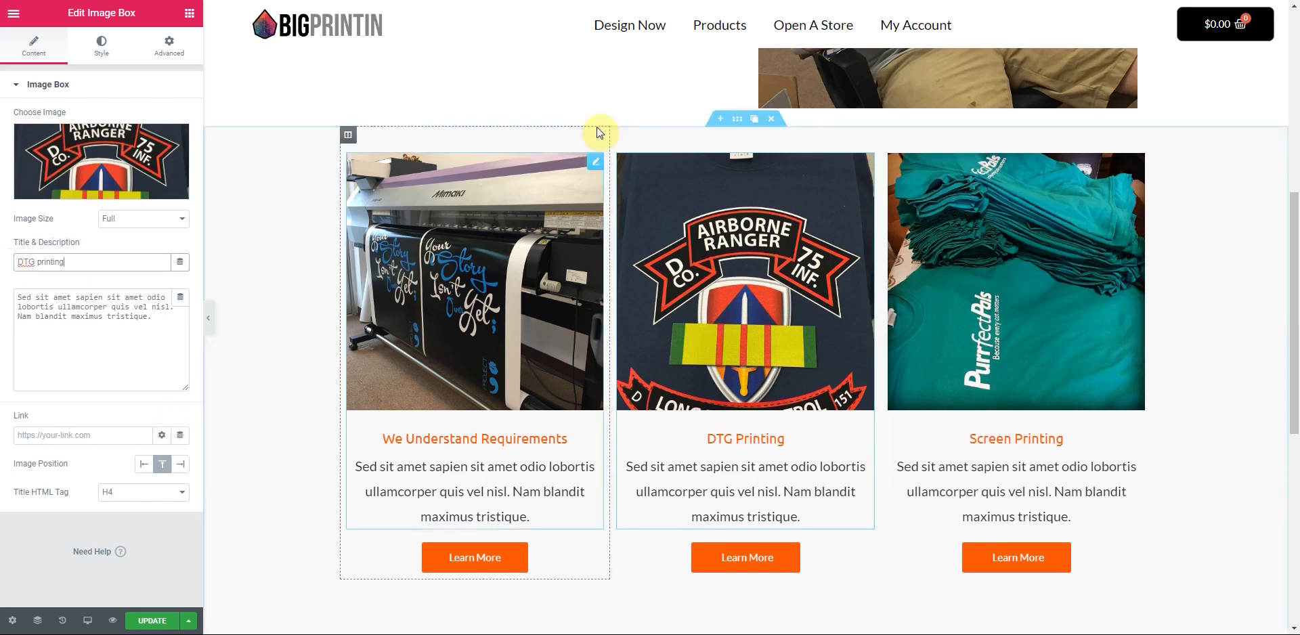
pyautogui.click(349, 262)
pyautogui.moveTo(148, 262); pyautogui.dragTo(3, 269)
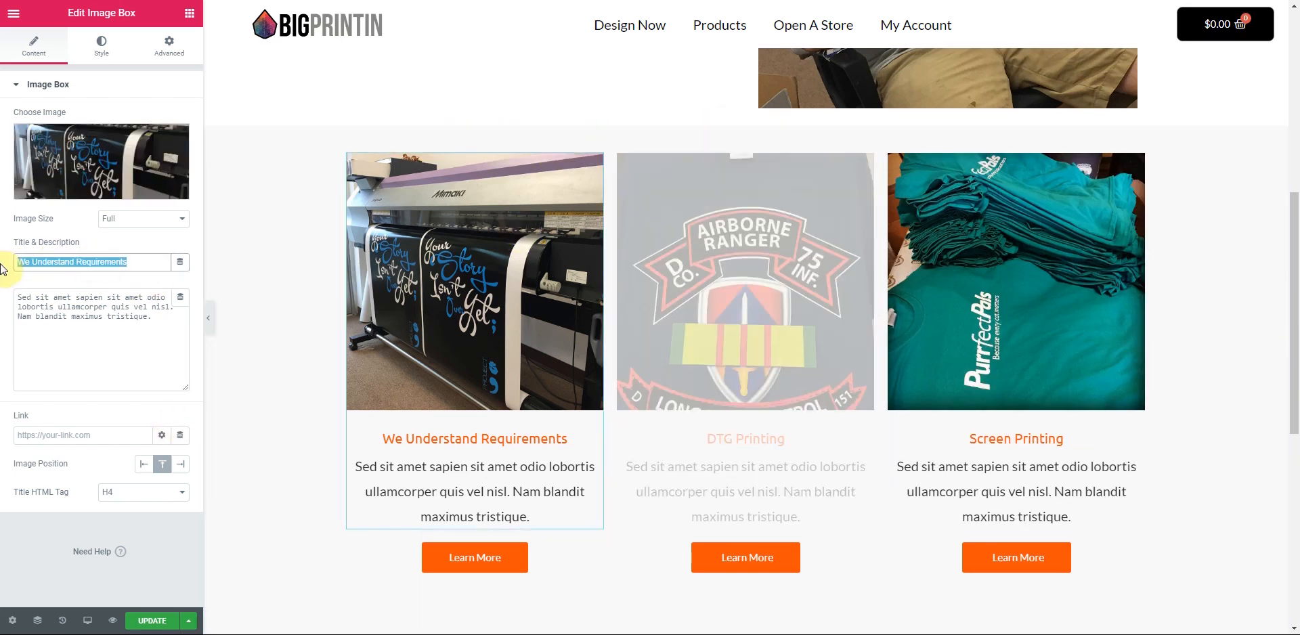
pyautogui.write('Digital Pr')
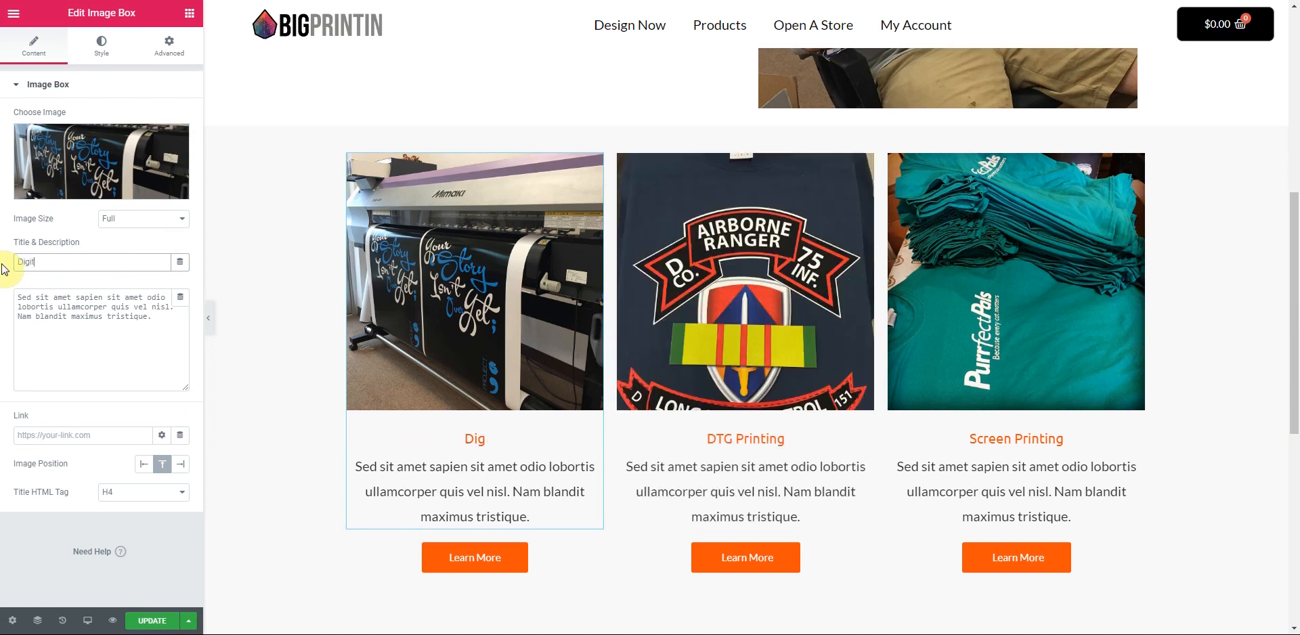
pyautogui.write('inting')
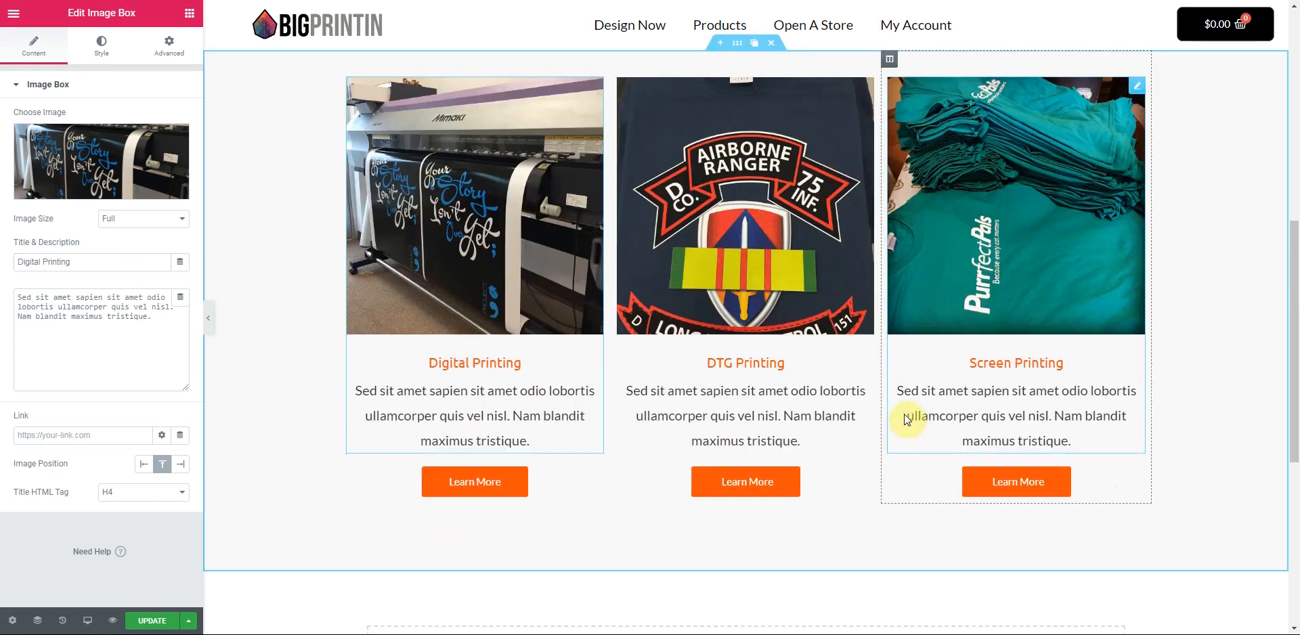
pyautogui.scroll(5, 873, 430)
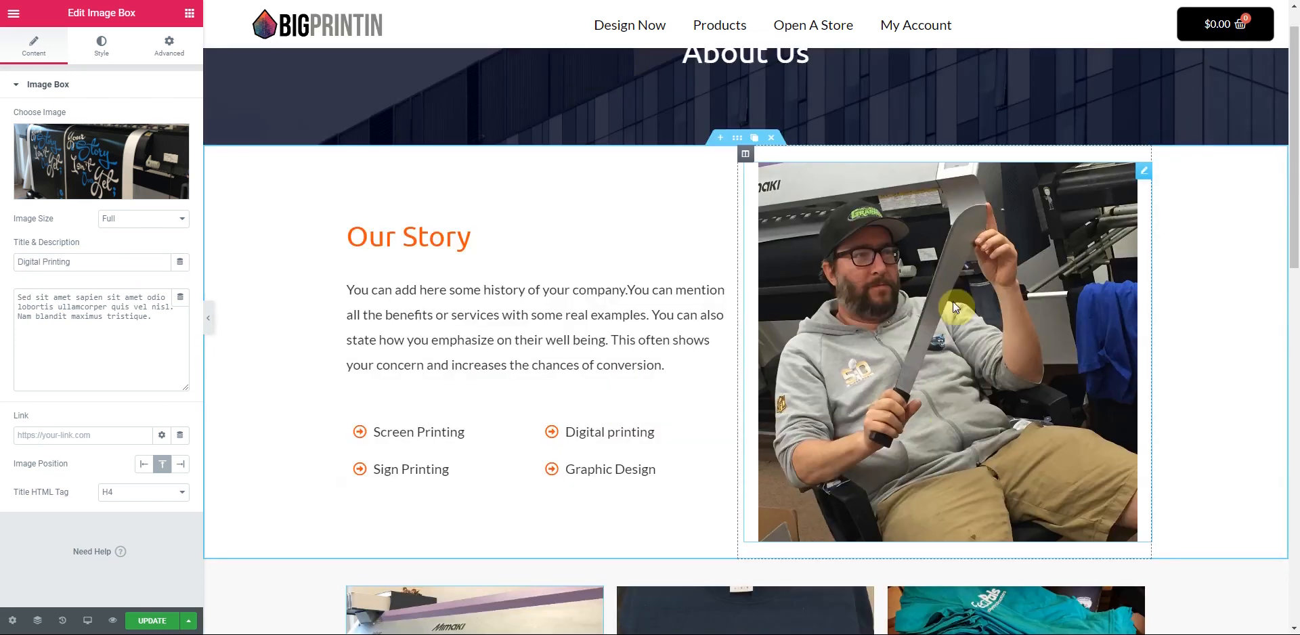
pyautogui.scroll(-4, 527, 433)
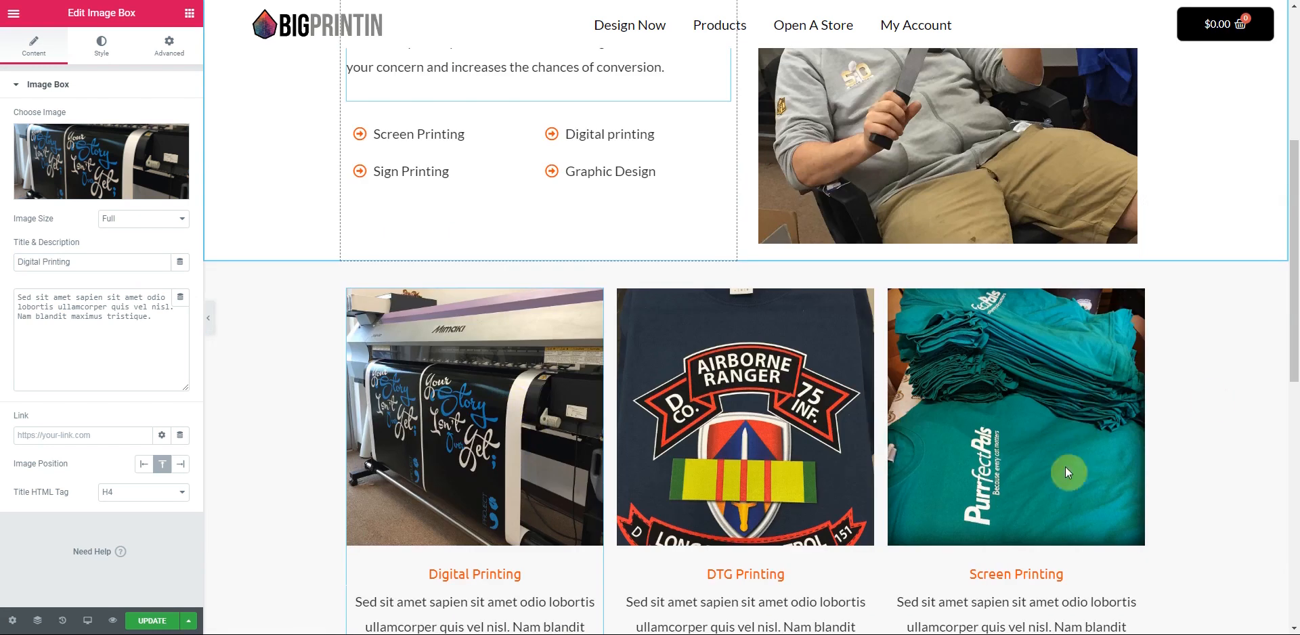
pyautogui.scroll(-4, 1104, 433)
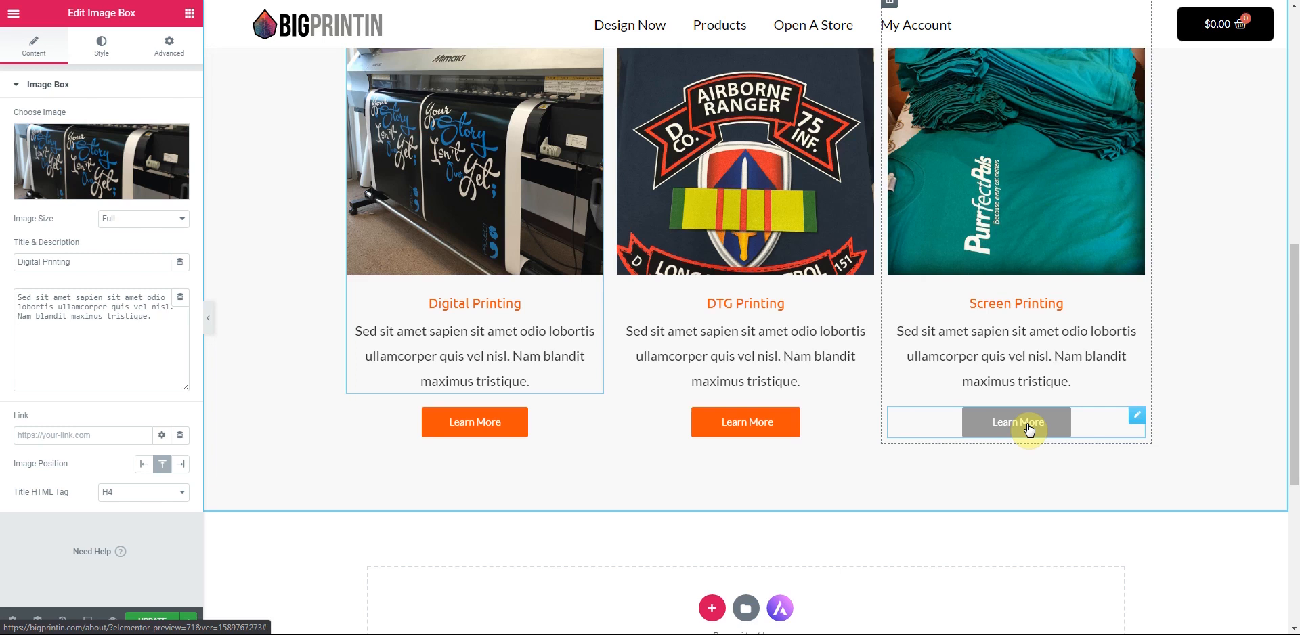
pyautogui.scroll(-5, 869, 489)
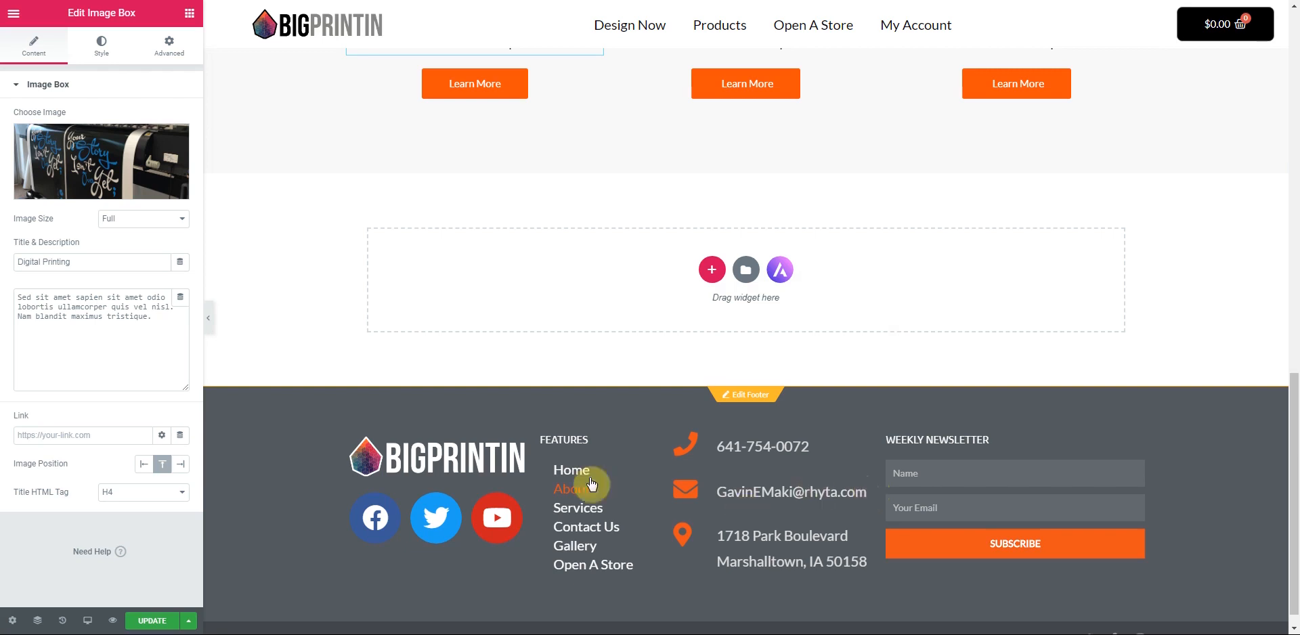
pyautogui.scroll(-1, 609, 474)
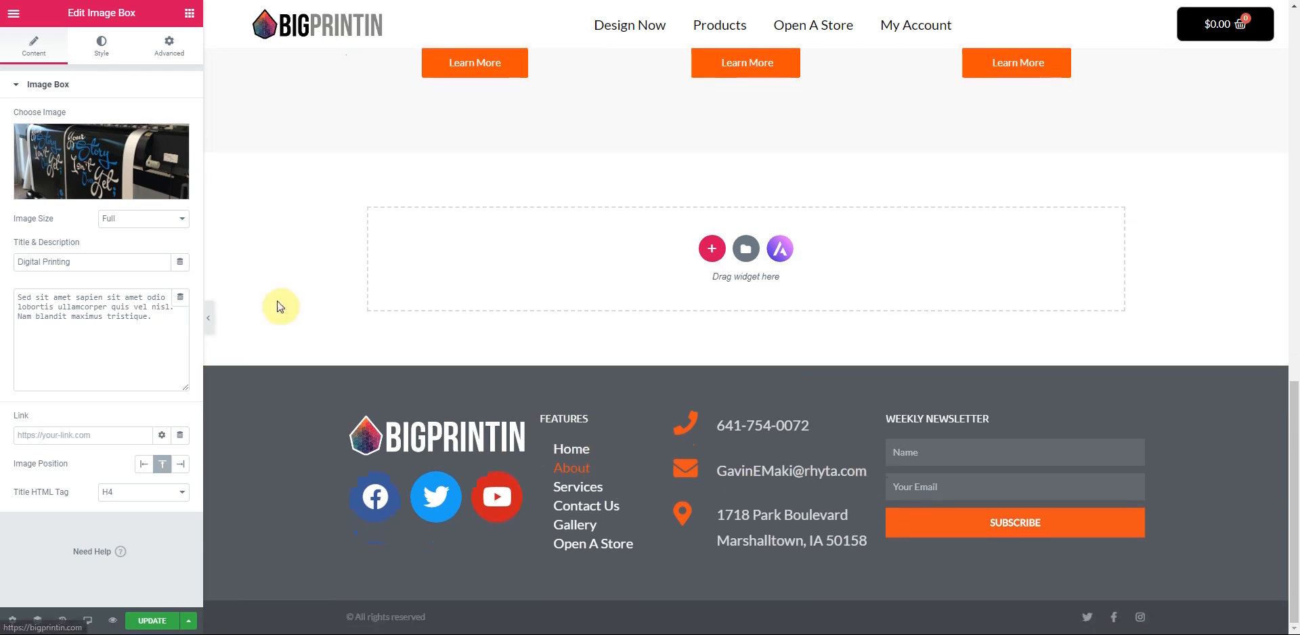
pyautogui.click(209, 318)
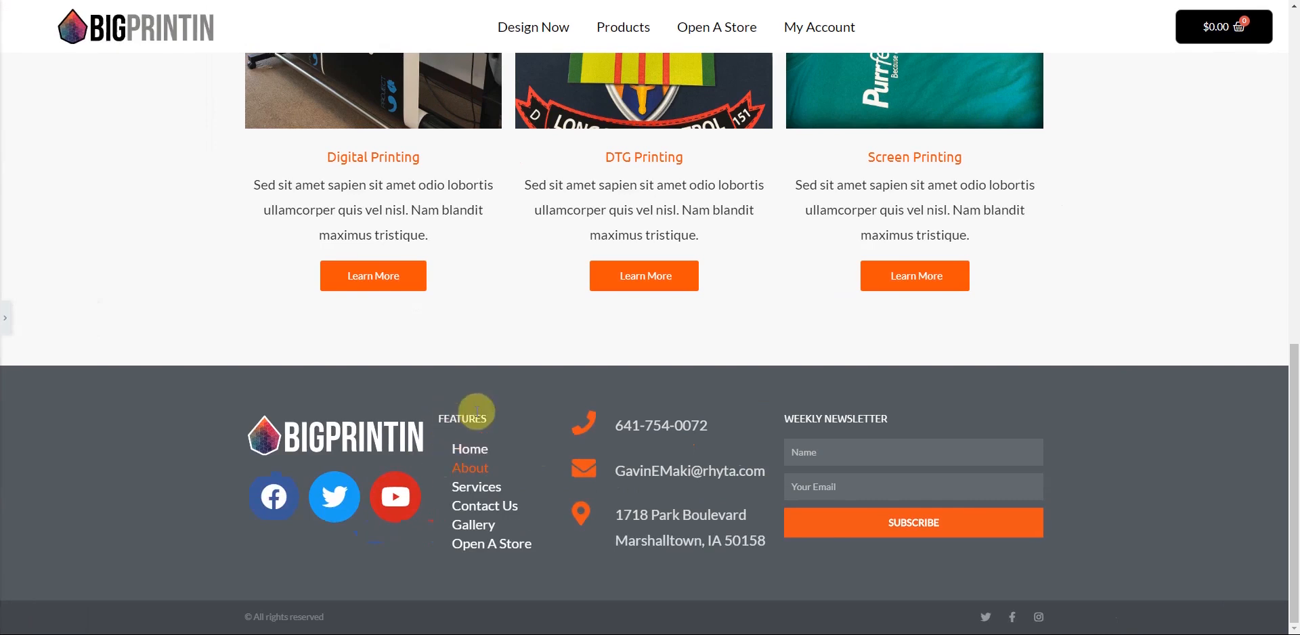
pyautogui.click(8, 324)
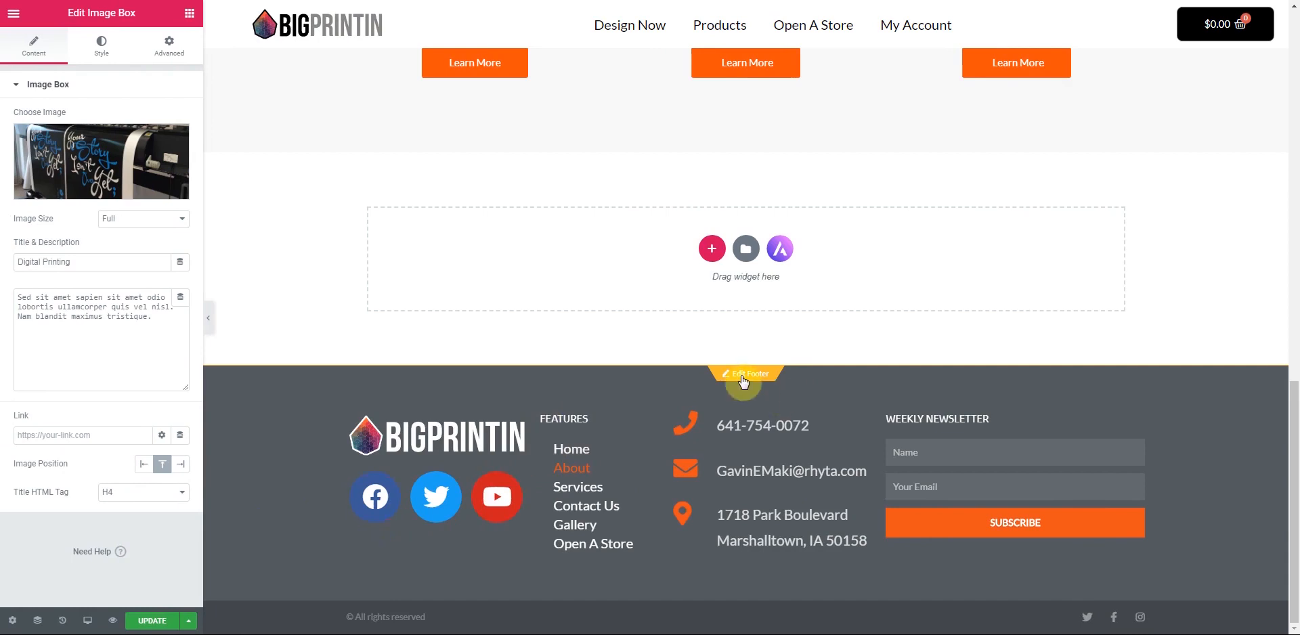
# - Save the page changes and select the footer's FEATURES heading for editing
pyautogui.click(149, 621)
pyautogui.click(738, 376)
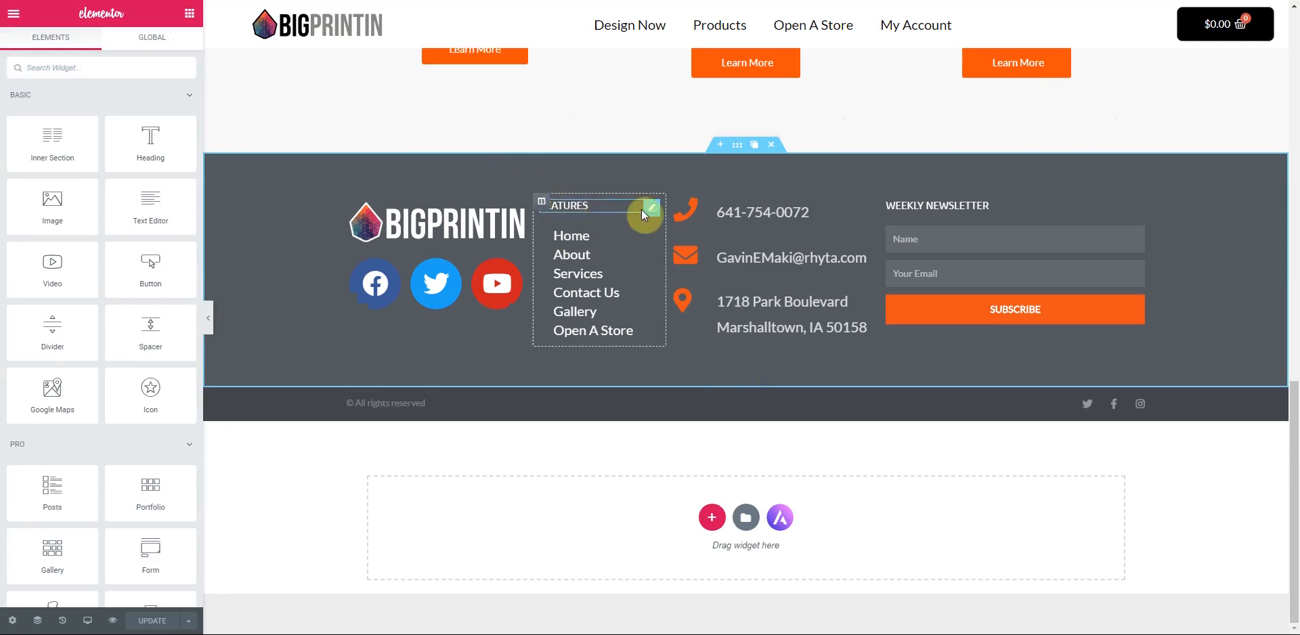
pyautogui.click(651, 213)
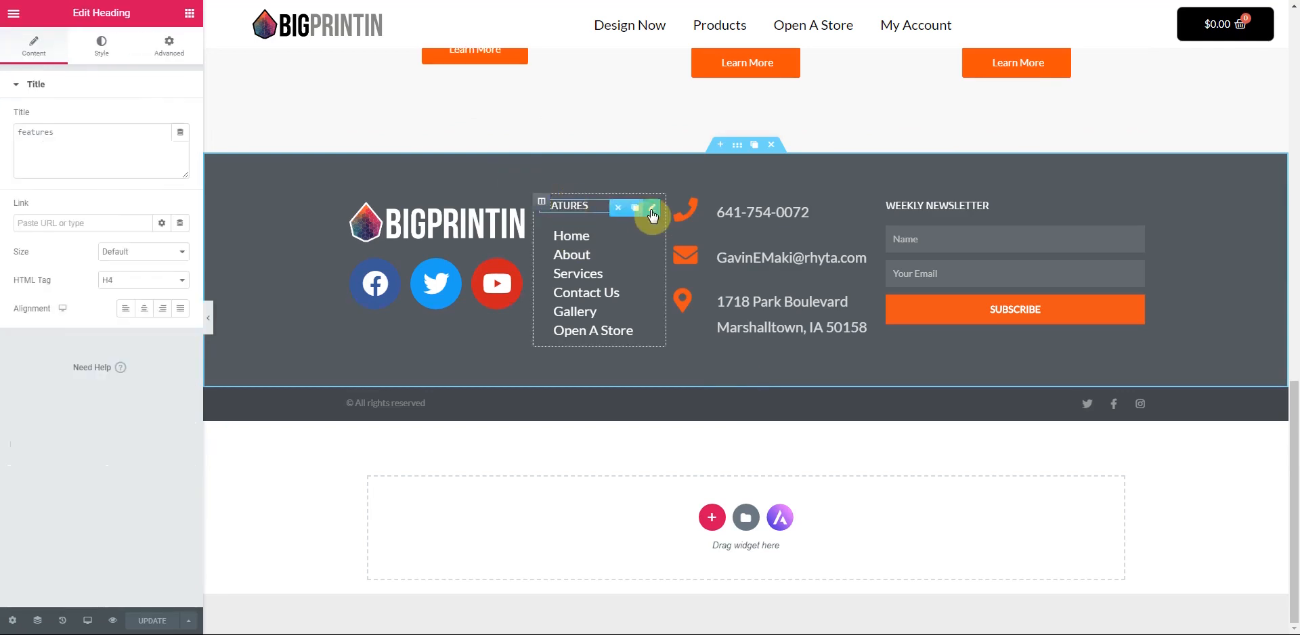
# - Set the FEATURES heading's left padding alone to 19, save, and load the live site
pyautogui.click(174, 54)
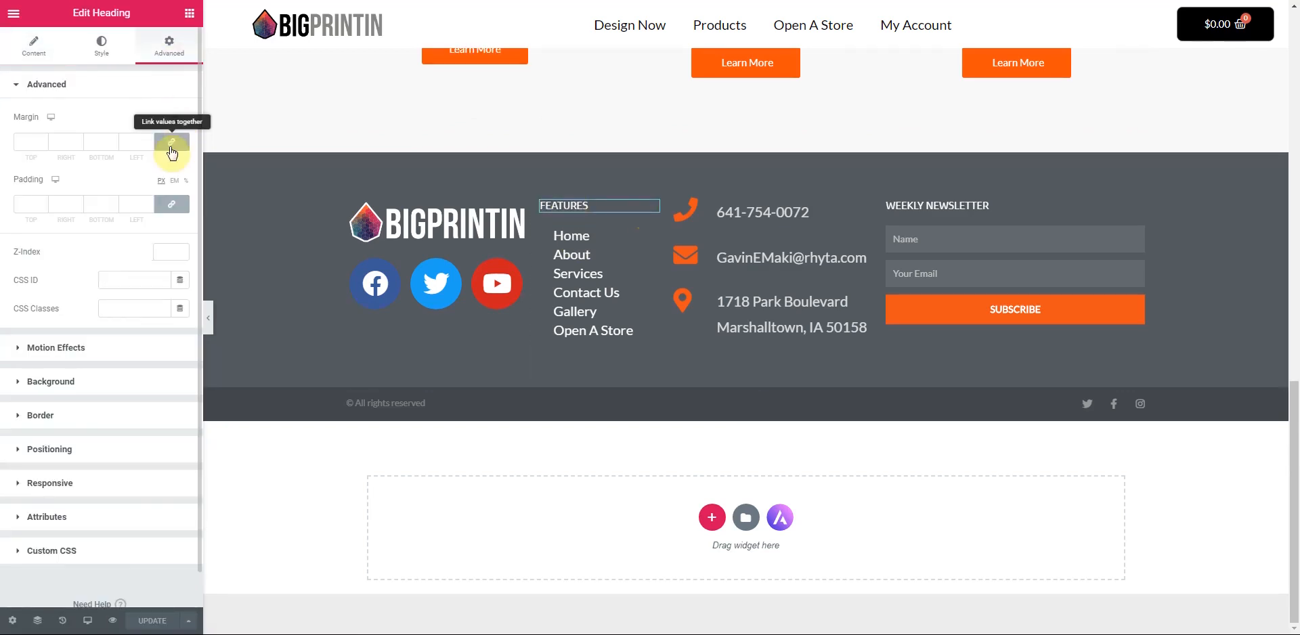
pyautogui.click(172, 204)
pyautogui.click(148, 204)
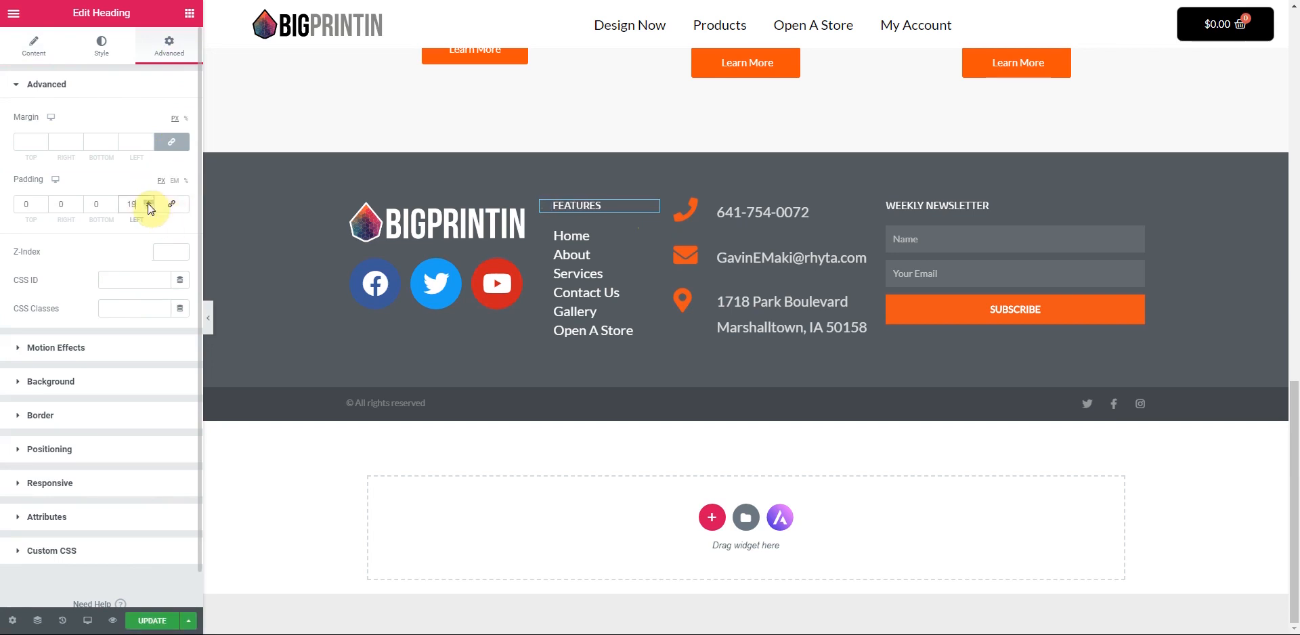
pyautogui.click(151, 620)
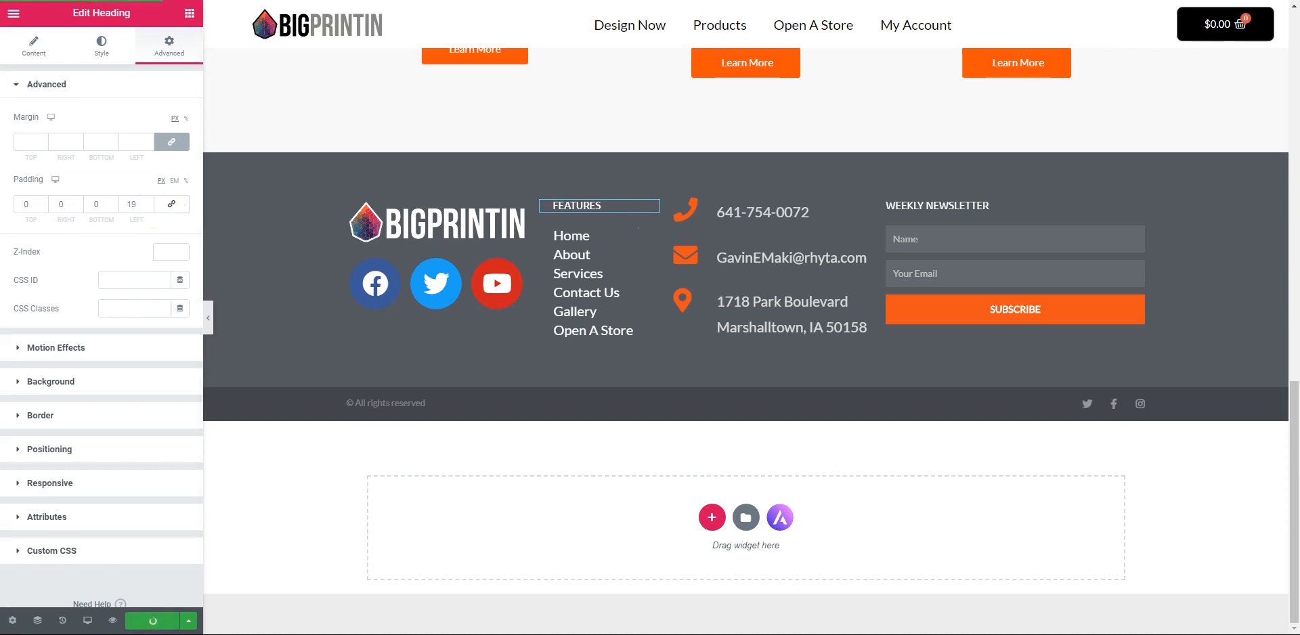
pyautogui.press('BackSpace')
pyautogui.press('Return')
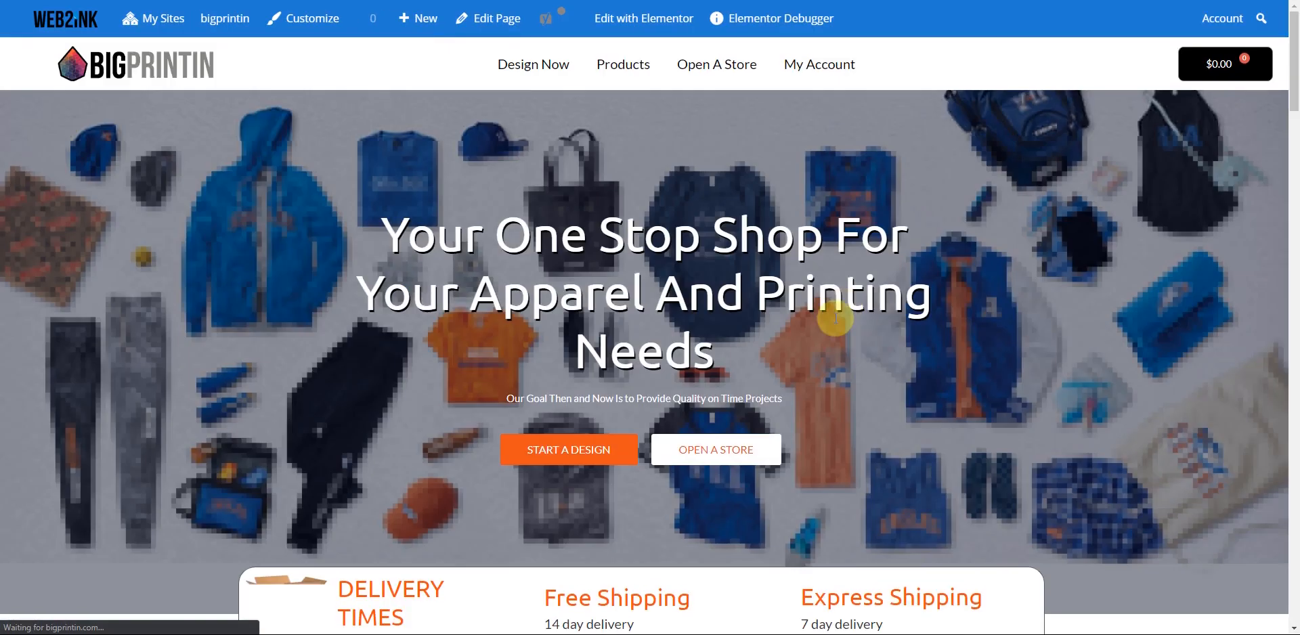
pyautogui.scroll(-20, 836, 318)
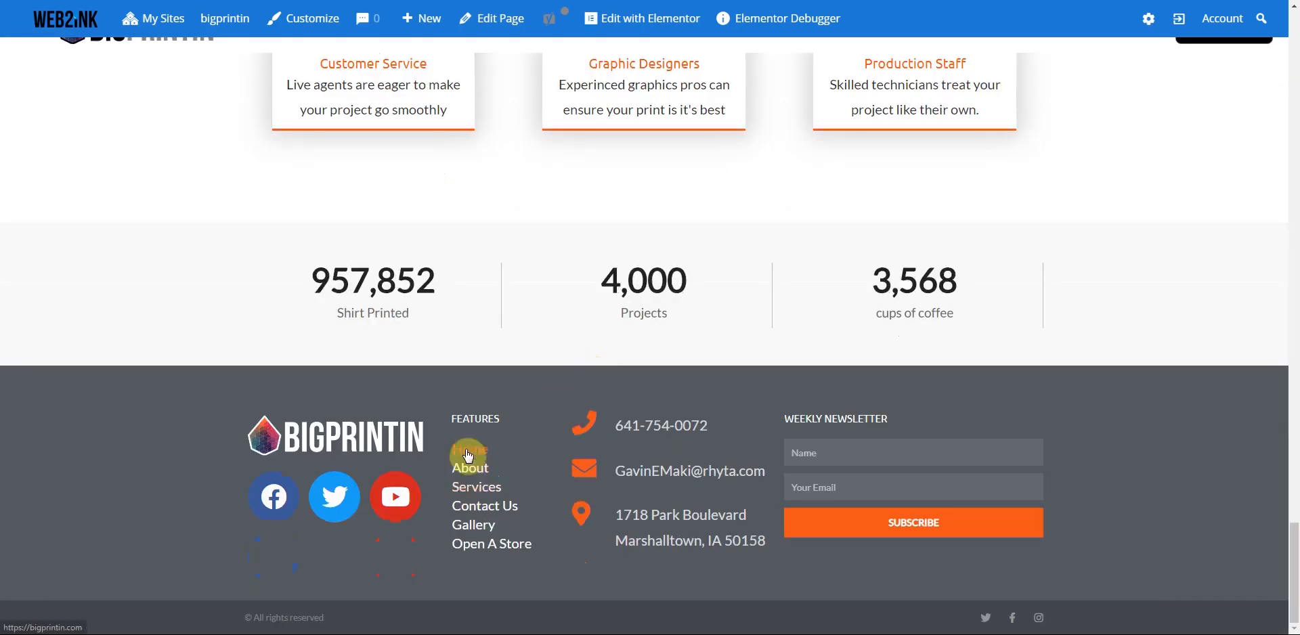
pyautogui.click(474, 496)
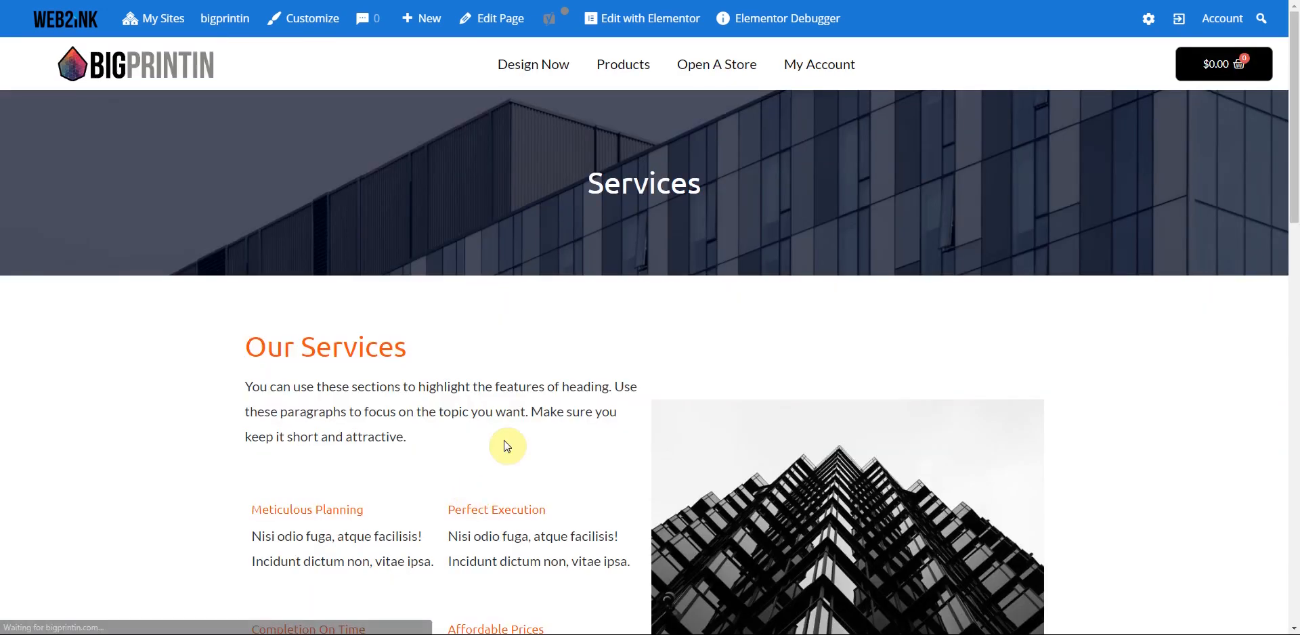
pyautogui.scroll(-8, 601, 420)
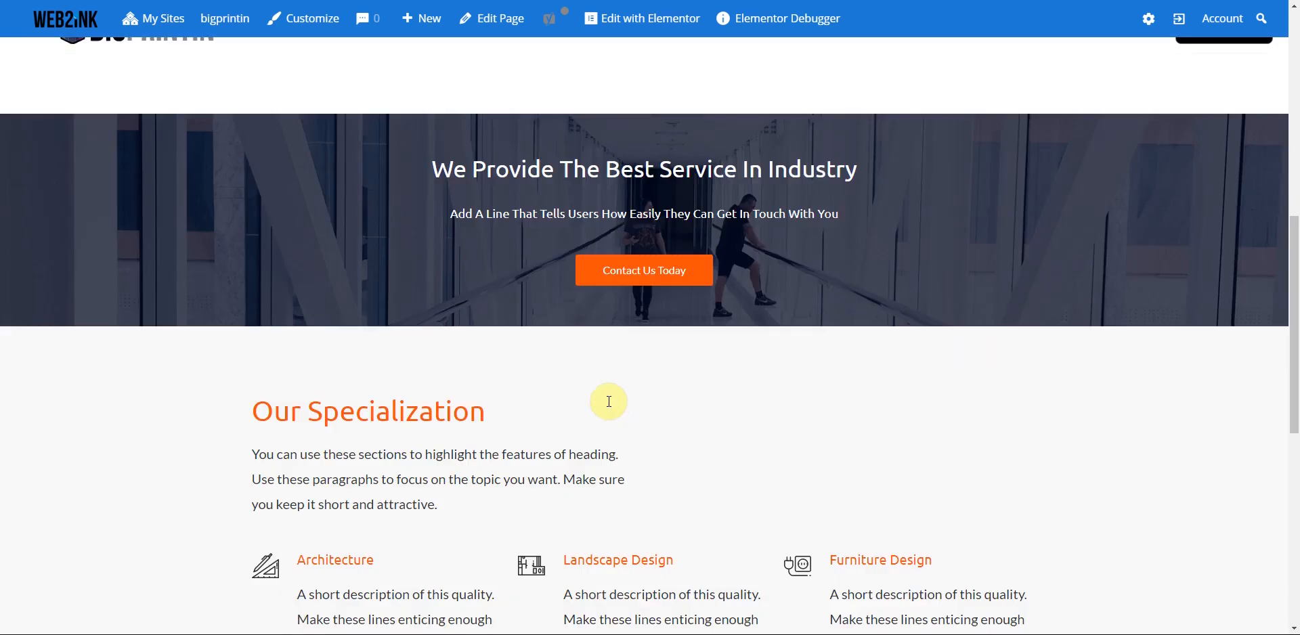
pyautogui.scroll(10, 611, 408)
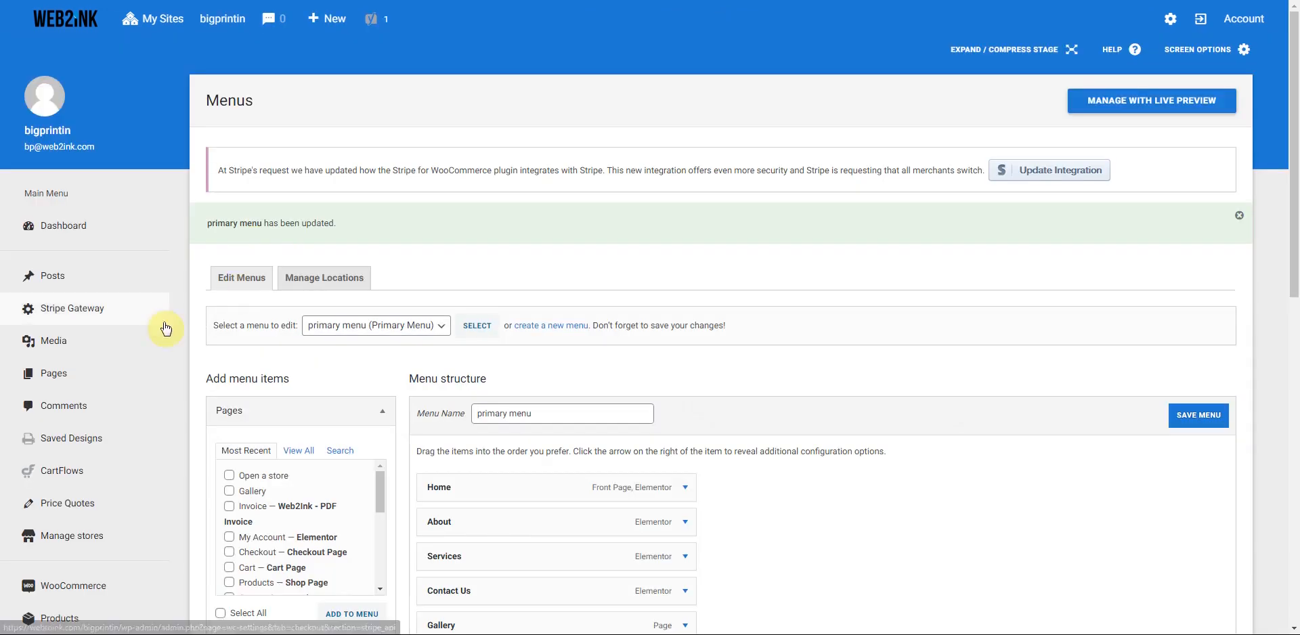
# - Go to Products > Categories in the admin sidebar
pyautogui.scroll(-4, 155, 338)
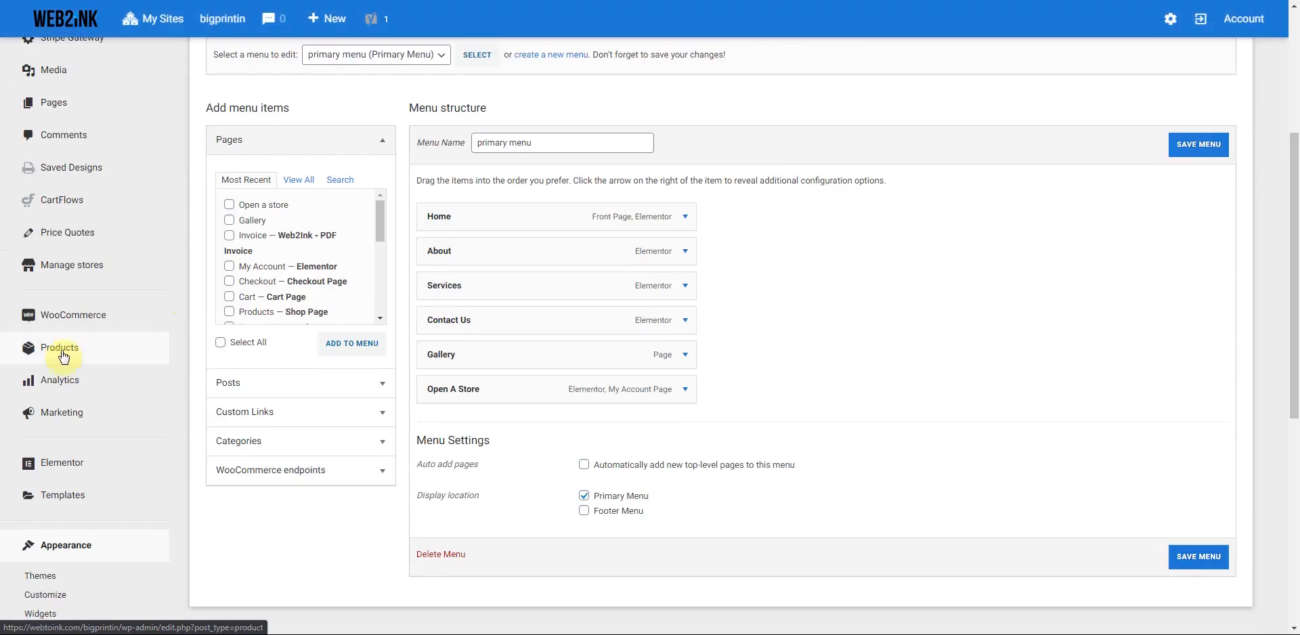
pyautogui.scroll(4, 105, 366)
pyautogui.scroll(-5, 106, 373)
pyautogui.moveTo(58, 291)
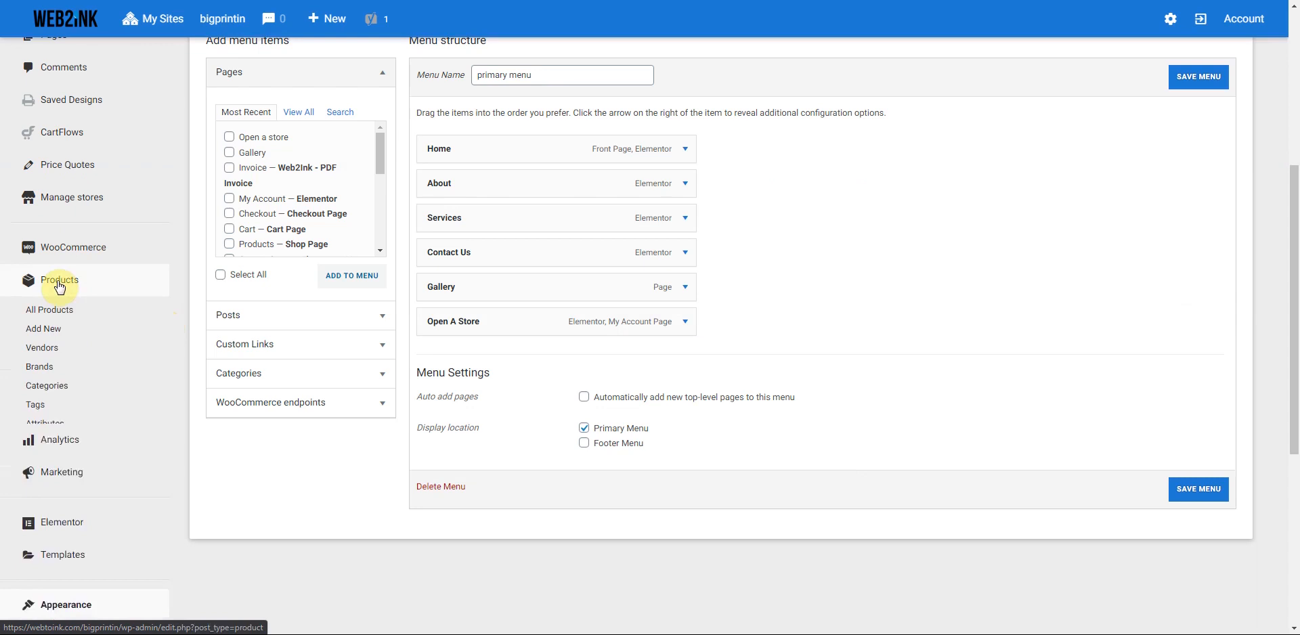
pyautogui.click(58, 395)
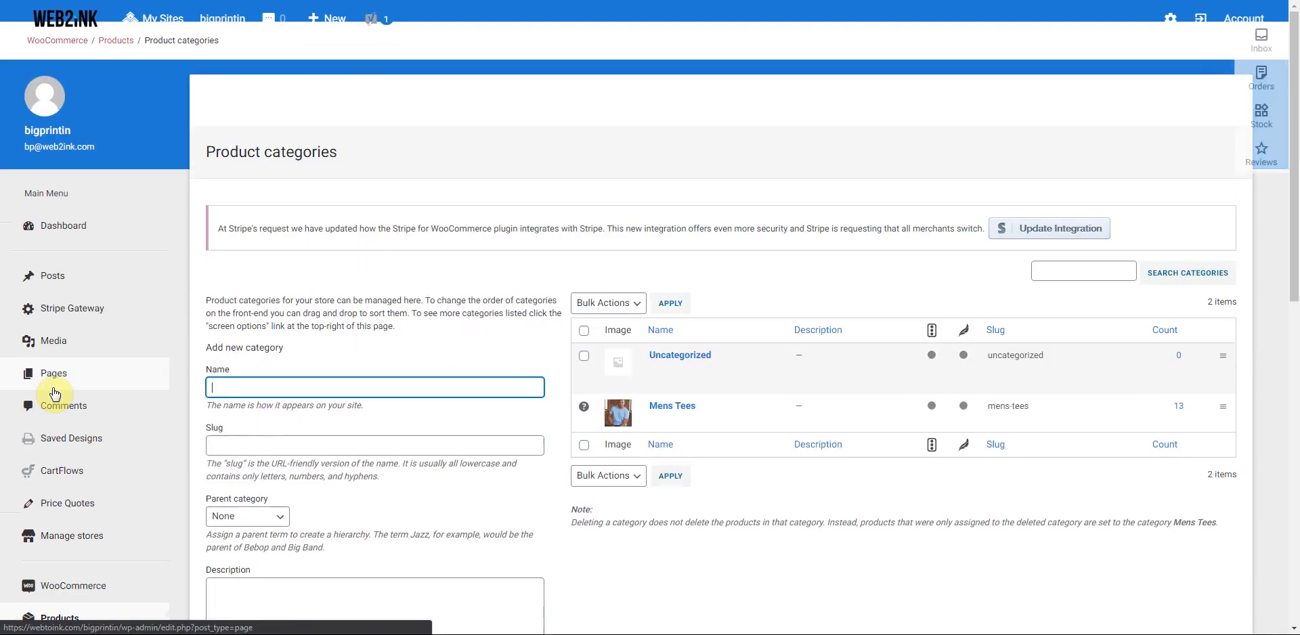
# - Enter the category name Ladies Tees and the slug ladies-tees
pyautogui.moveTo(626, 363)
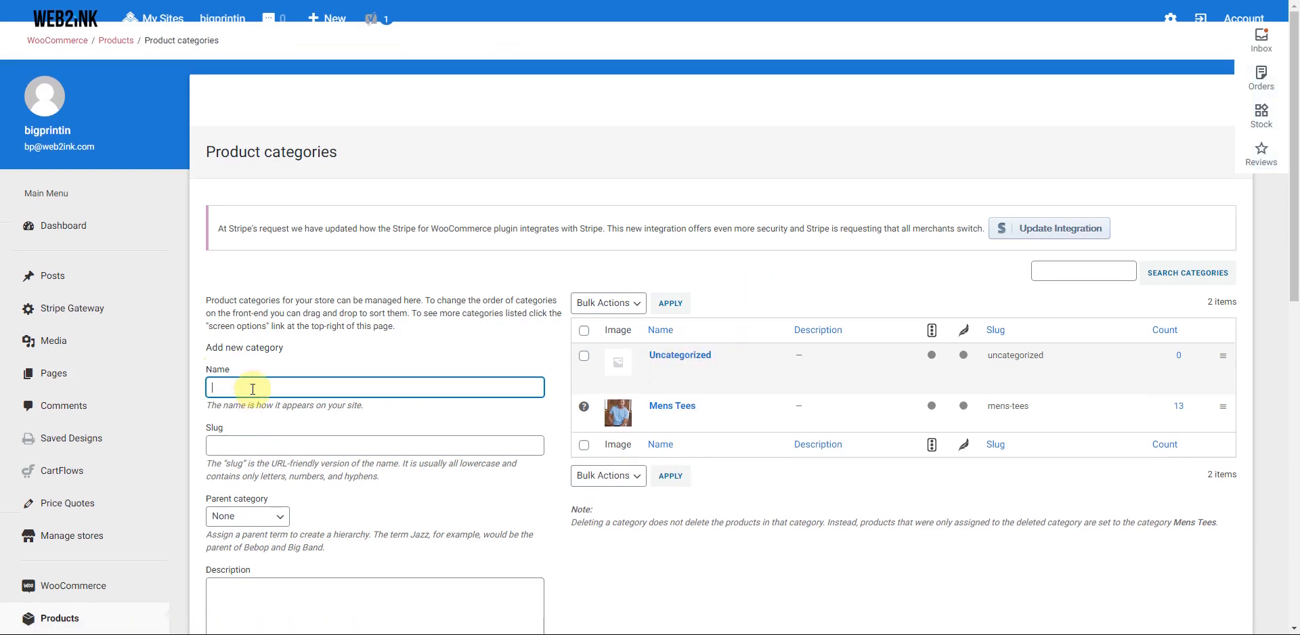
pyautogui.write('s Tees')
pyautogui.click(257, 446)
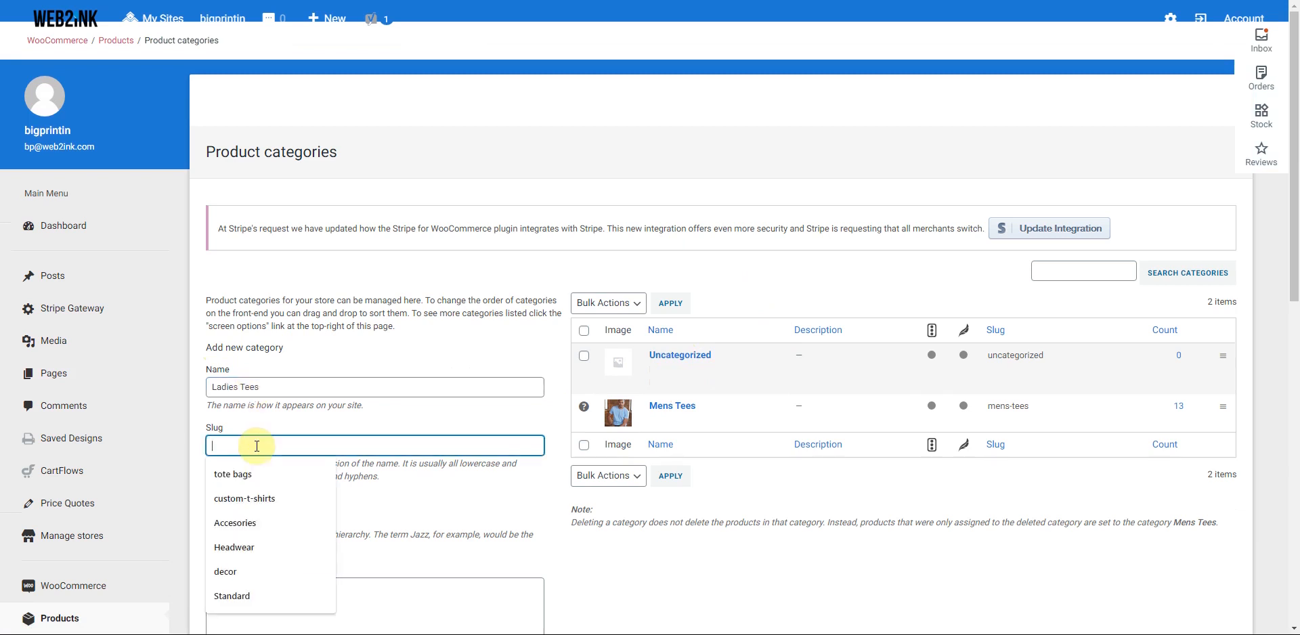
pyautogui.write('Ladies tees')
pyautogui.scroll(-4, 308, 467)
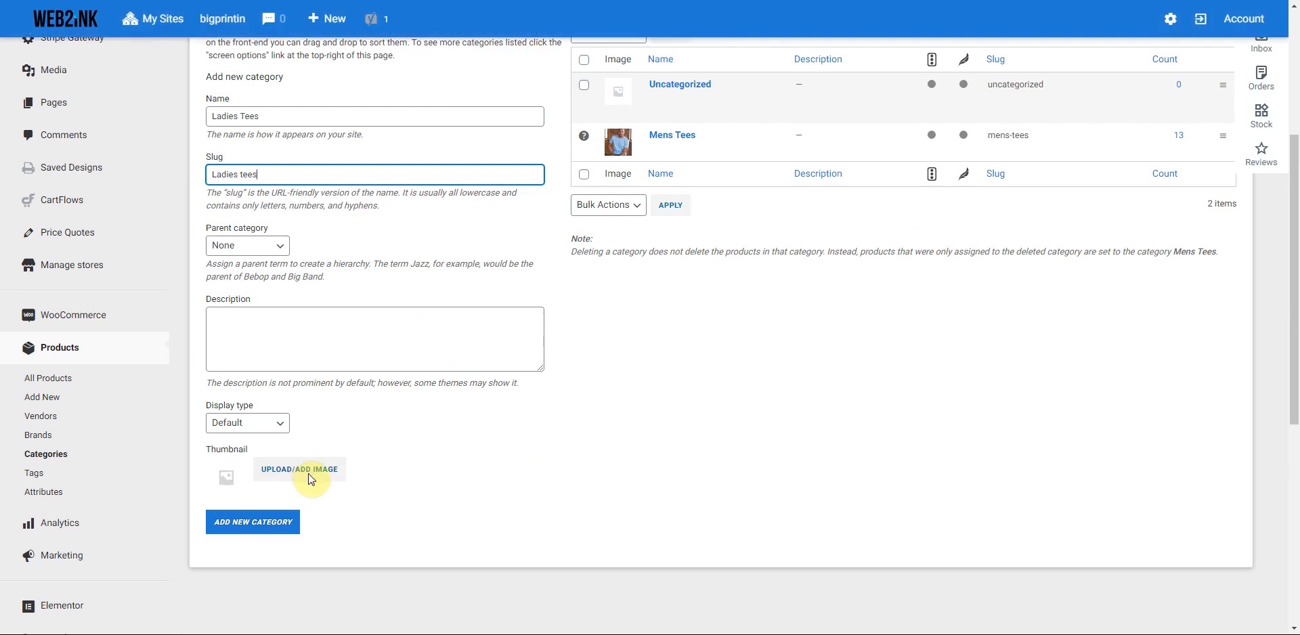
# - Upload the category images, use the women's tee as thumbnail, and add the category
pyautogui.click(311, 480)
pyautogui.click(58, 68)
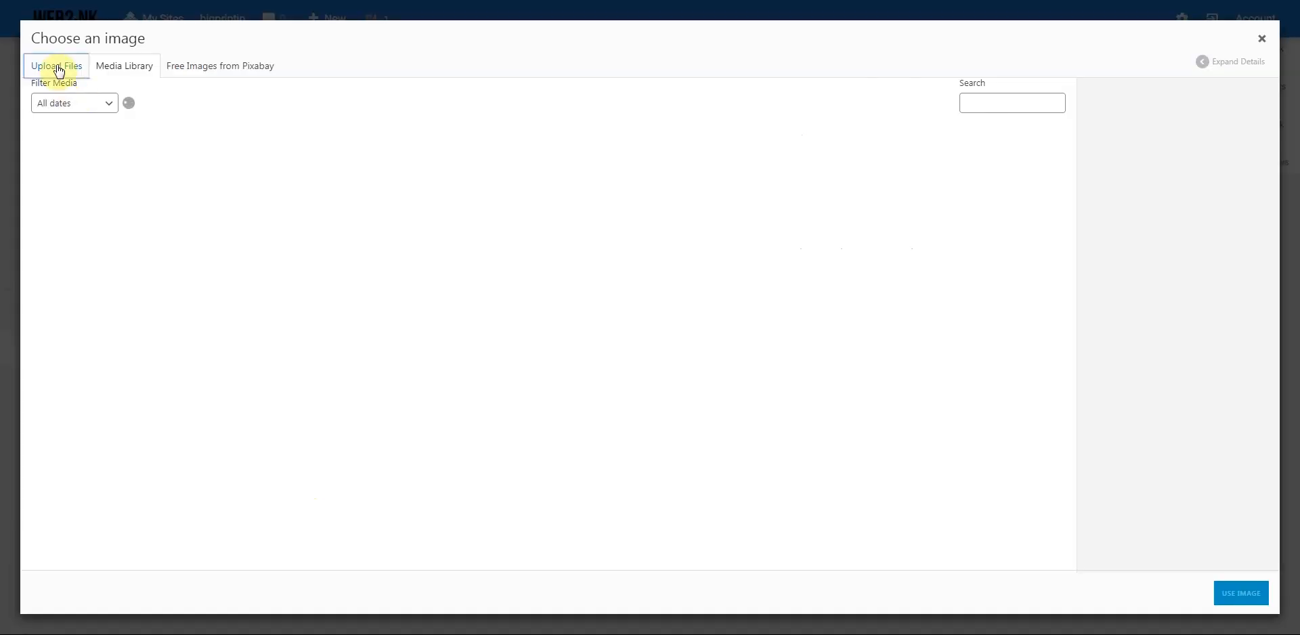
pyautogui.click(652, 290)
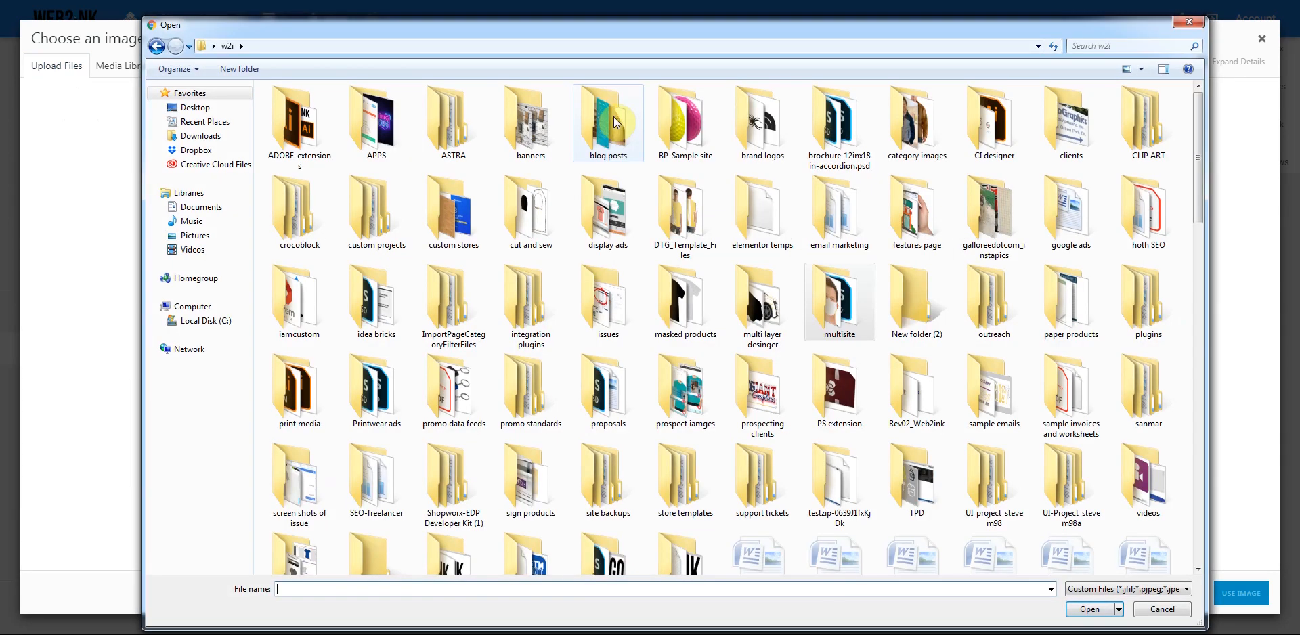
pyautogui.doubleClick(917, 126)
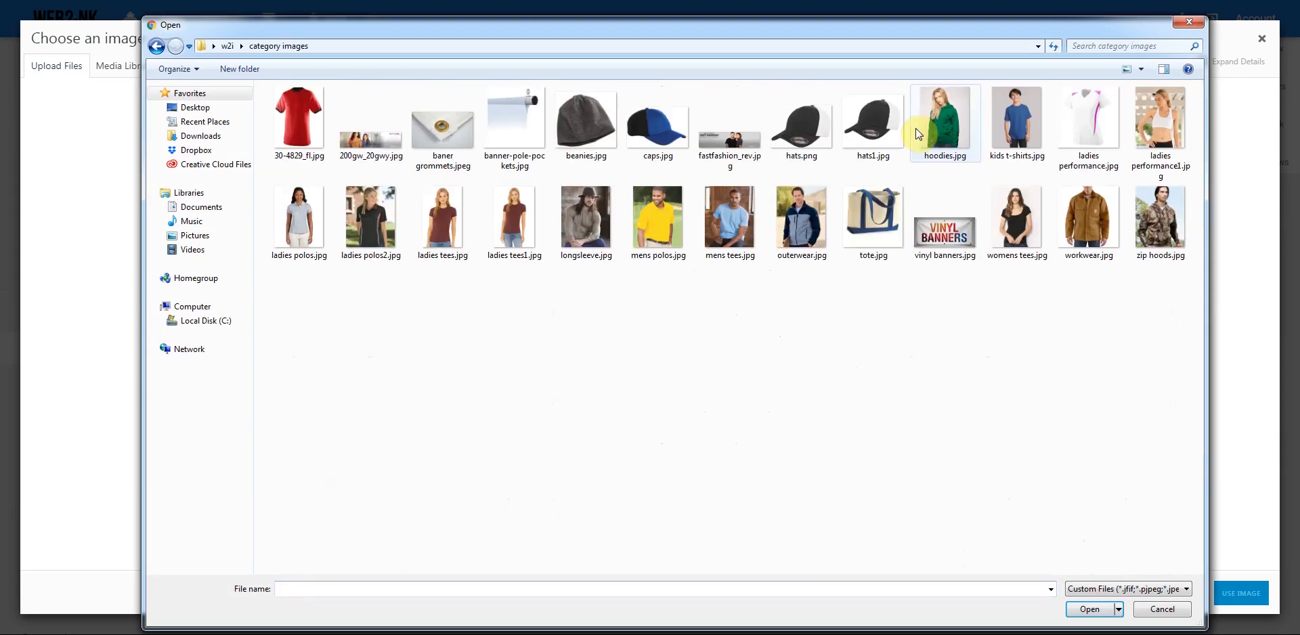
pyautogui.moveTo(1178, 283); pyautogui.dragTo(268, 95)
pyautogui.click(1086, 609)
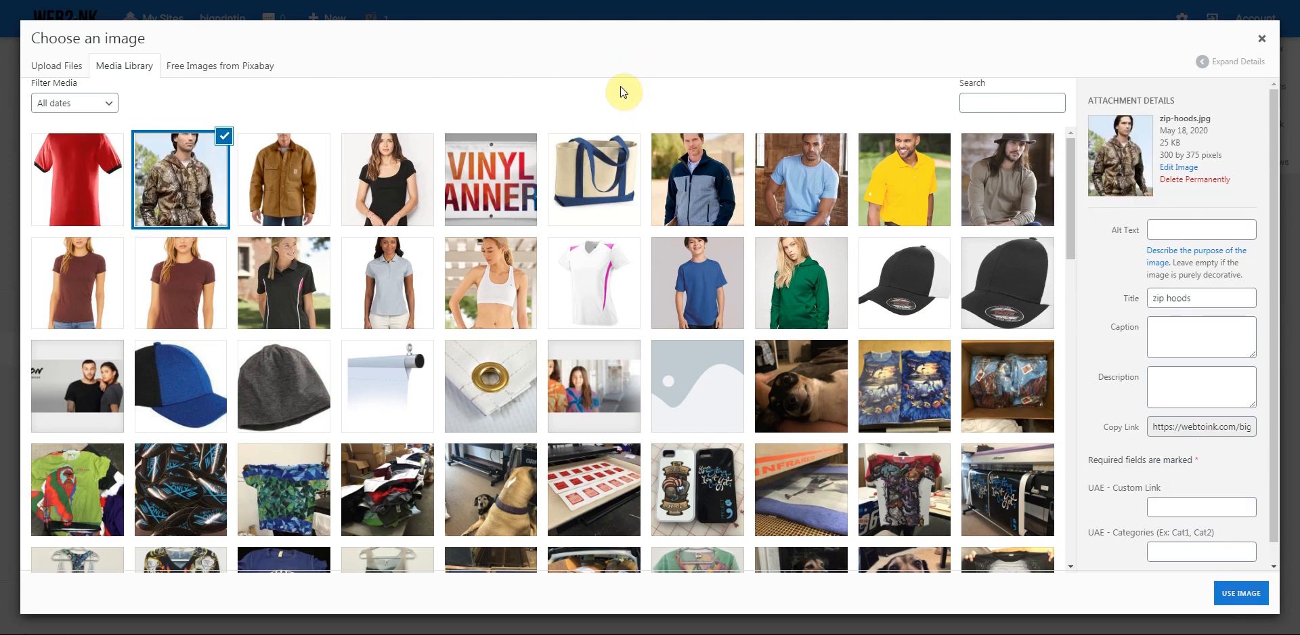
pyautogui.click(391, 190)
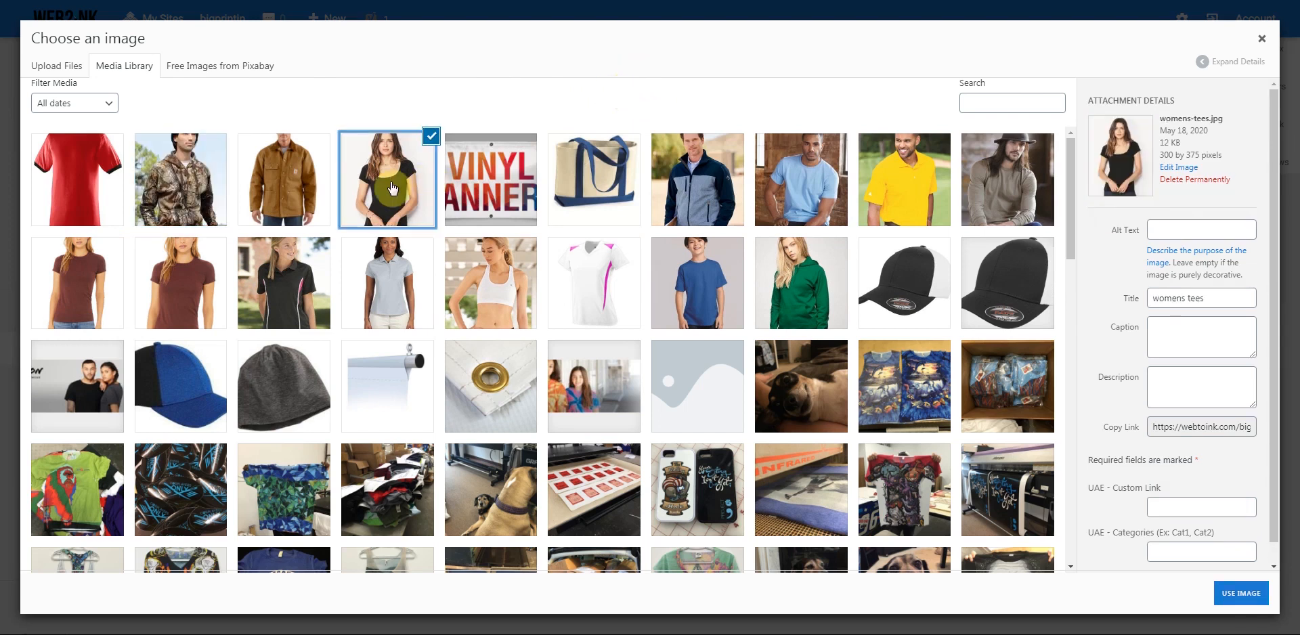
pyautogui.click(1241, 593)
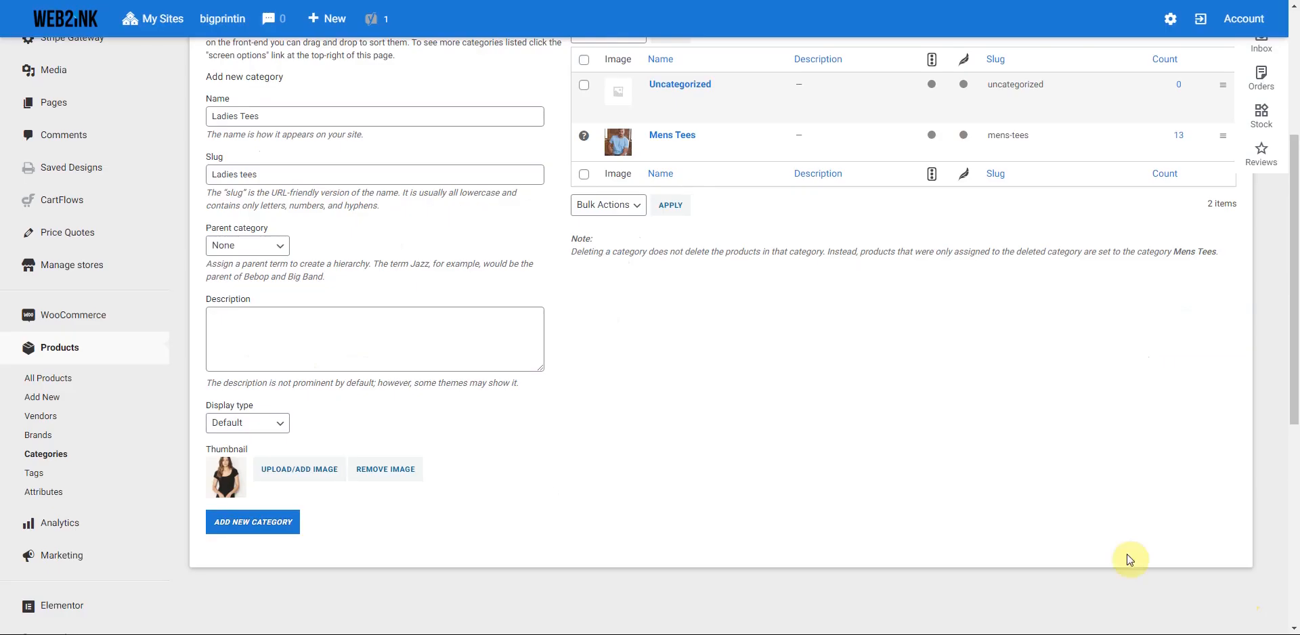
pyautogui.click(251, 527)
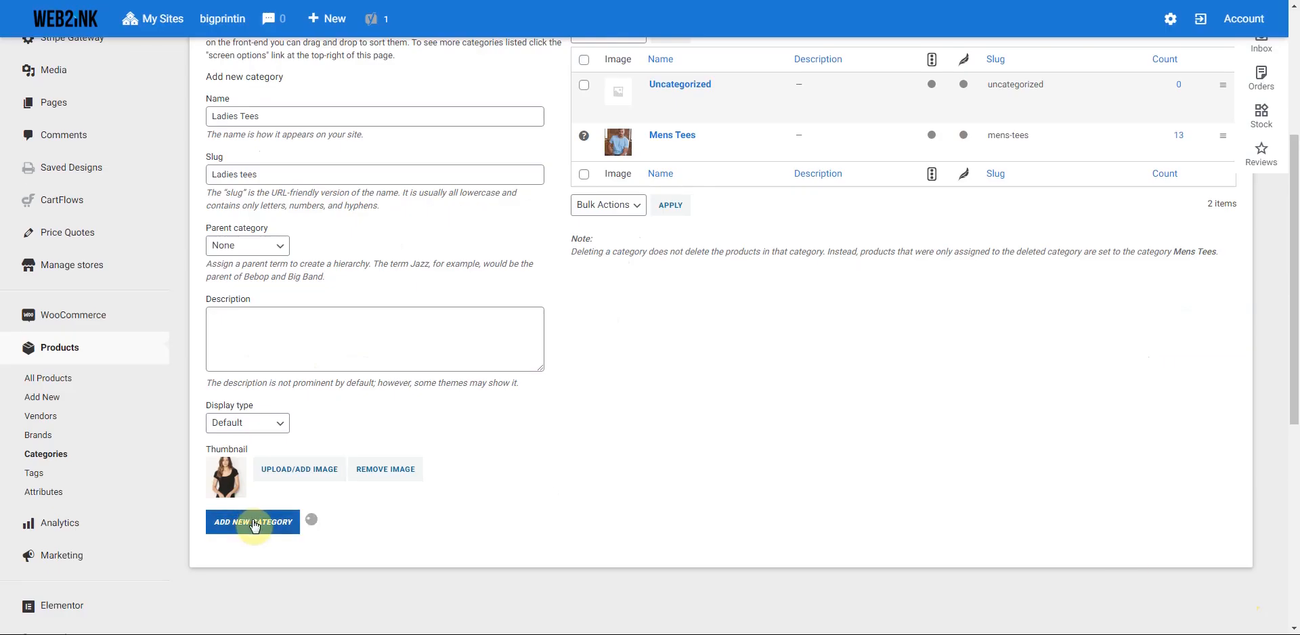
pyautogui.scroll(3, 304, 413)
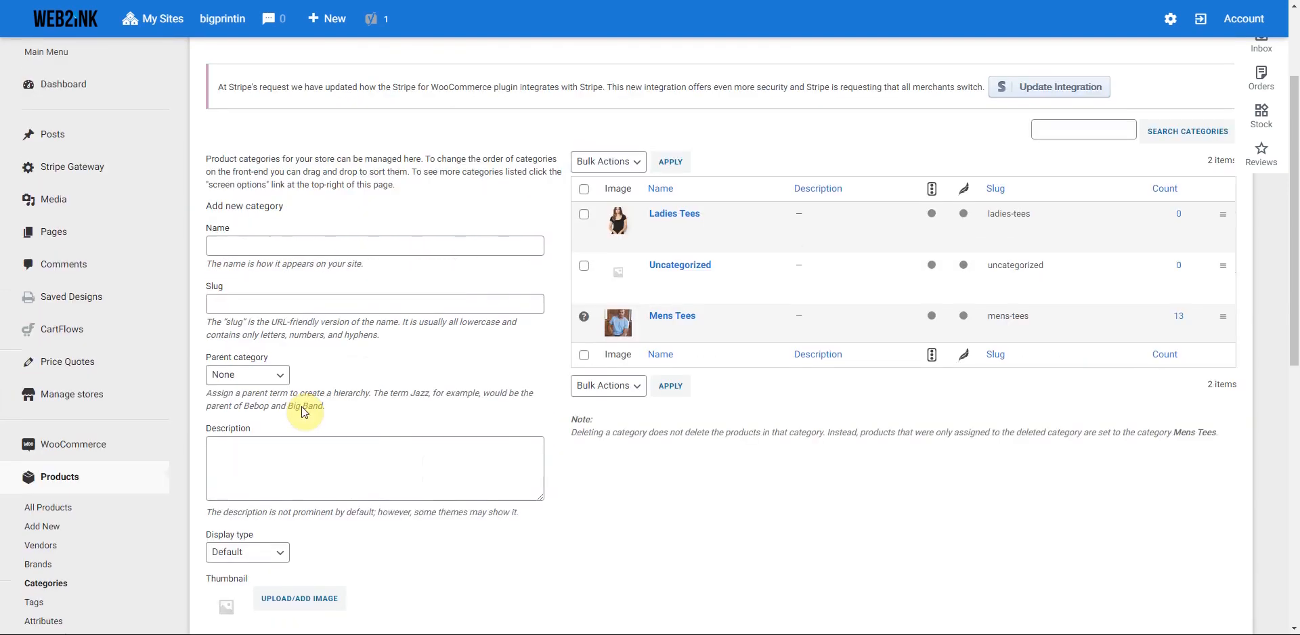
# - Permanently delete the Uncategorized category
pyautogui.moveTo(714, 288)
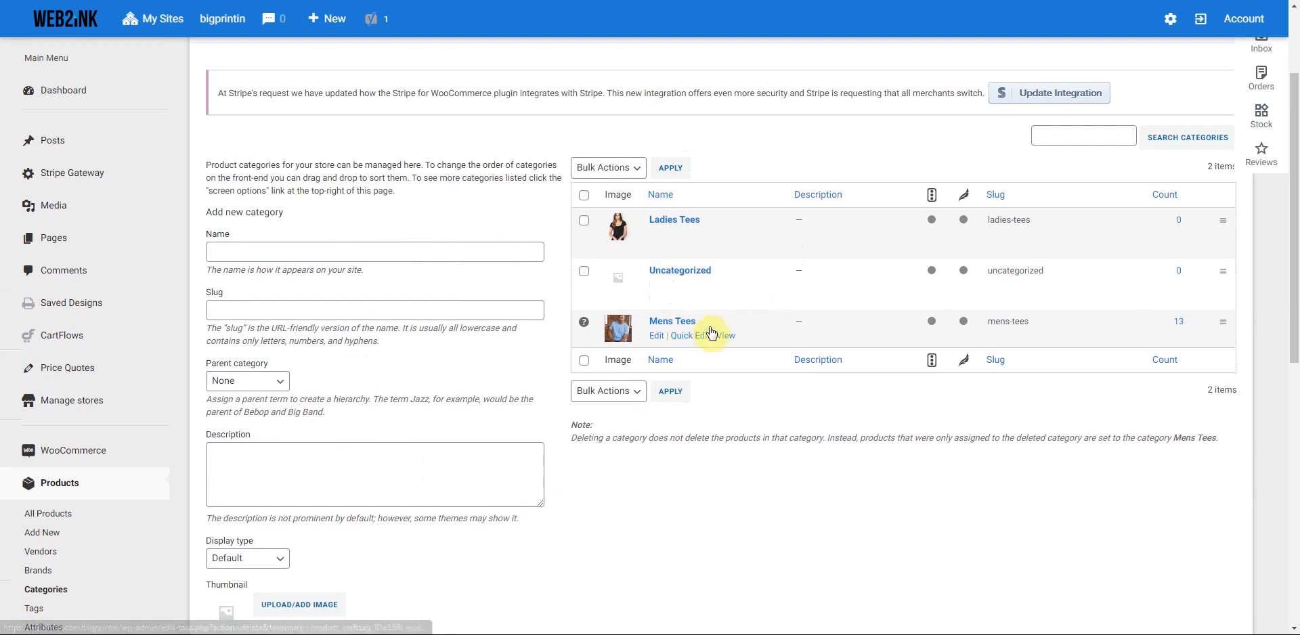
pyautogui.click(728, 285)
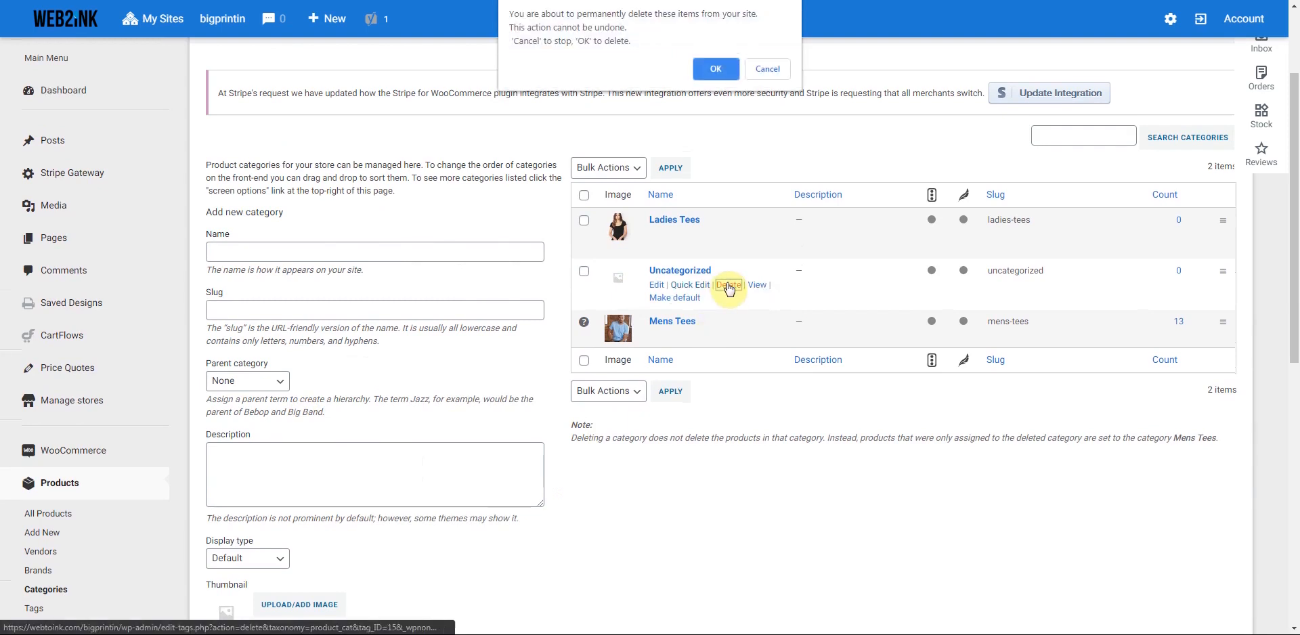
pyautogui.click(710, 71)
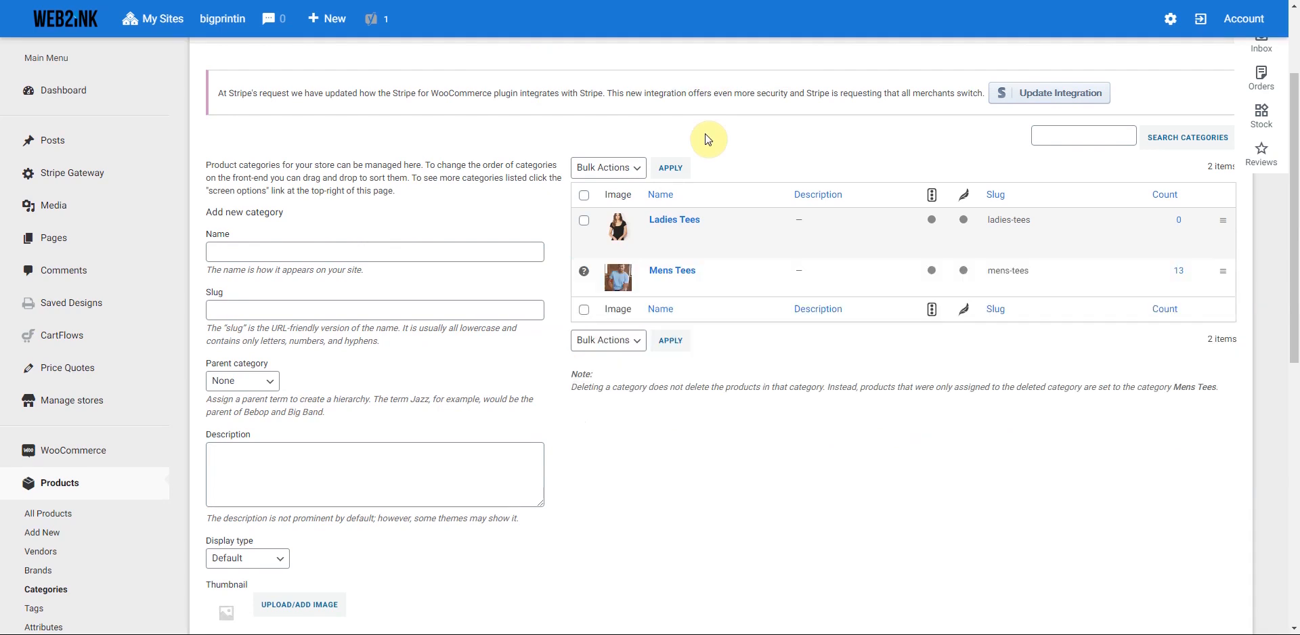
# - Add a Kids Apparel category, slug kids-apparel, with the boy-in-blue-t-shirt thumbnail
pyautogui.click(252, 253)
pyautogui.write('Ki')
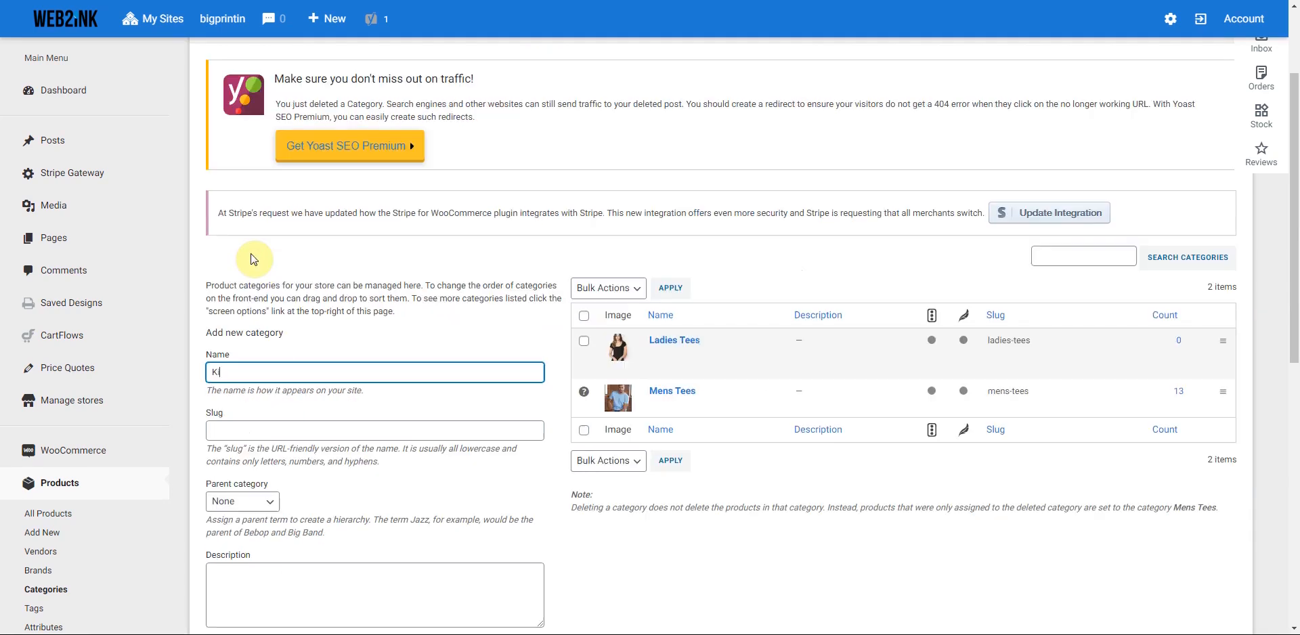
pyautogui.write('ds')
pyautogui.click(235, 430)
pyautogui.click(246, 373)
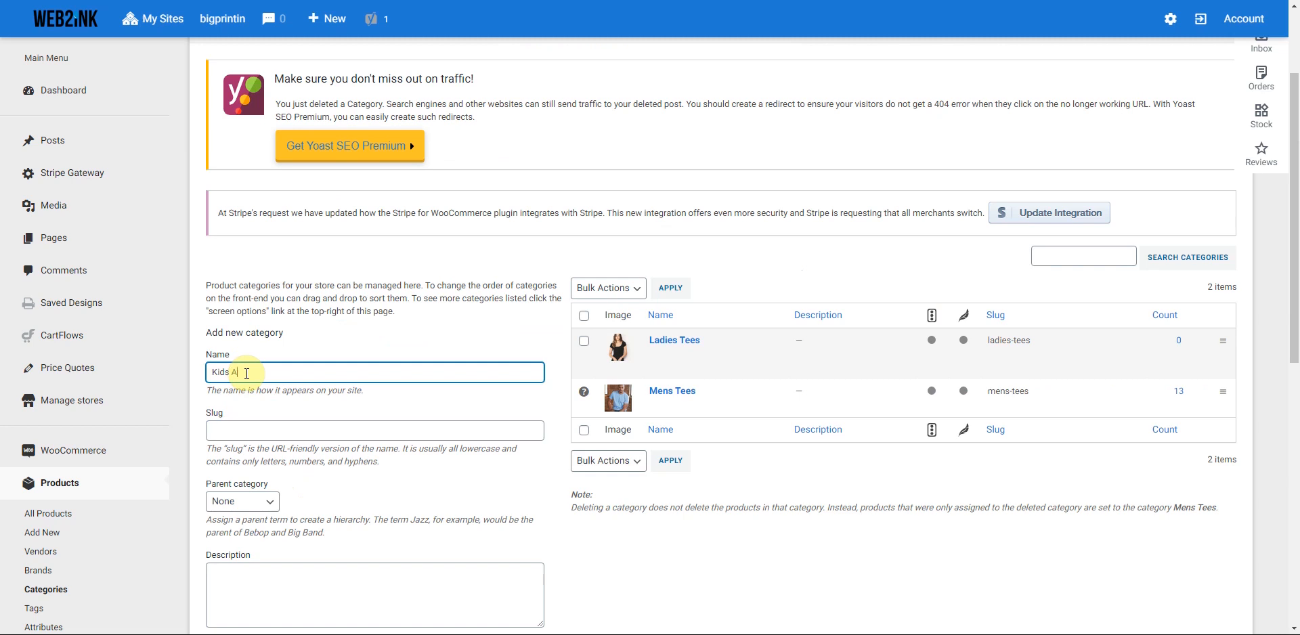
pyautogui.click(253, 433)
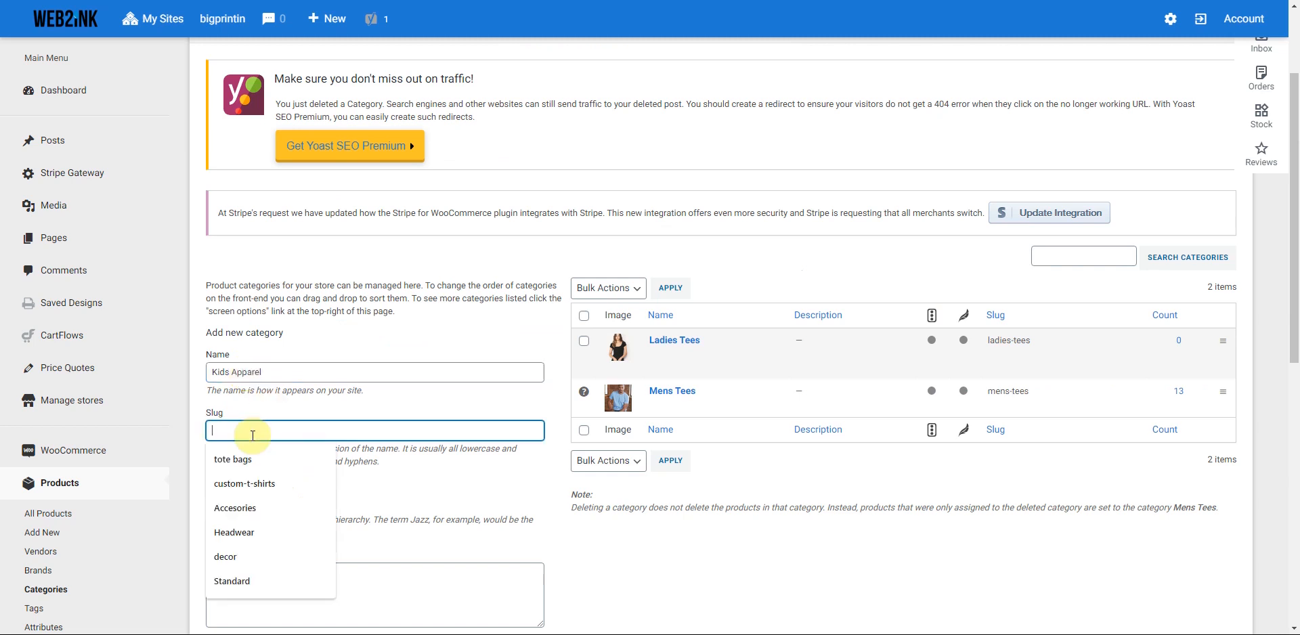
pyautogui.write('Kids apparel')
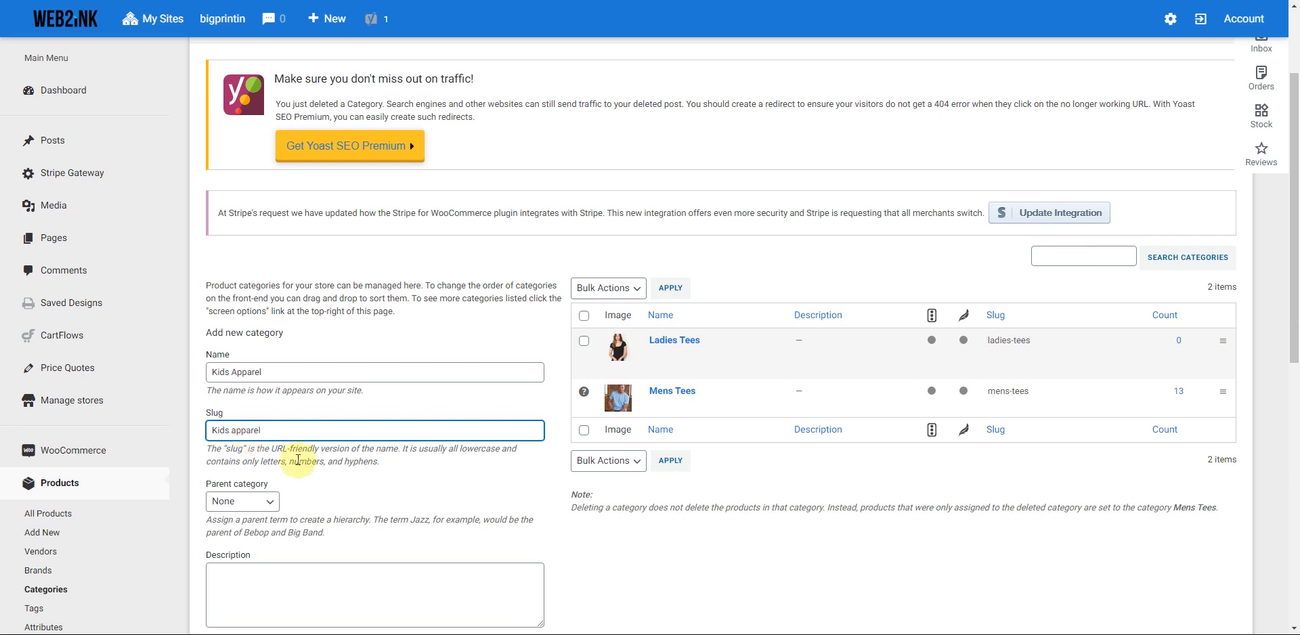
pyautogui.scroll(-3, 271, 528)
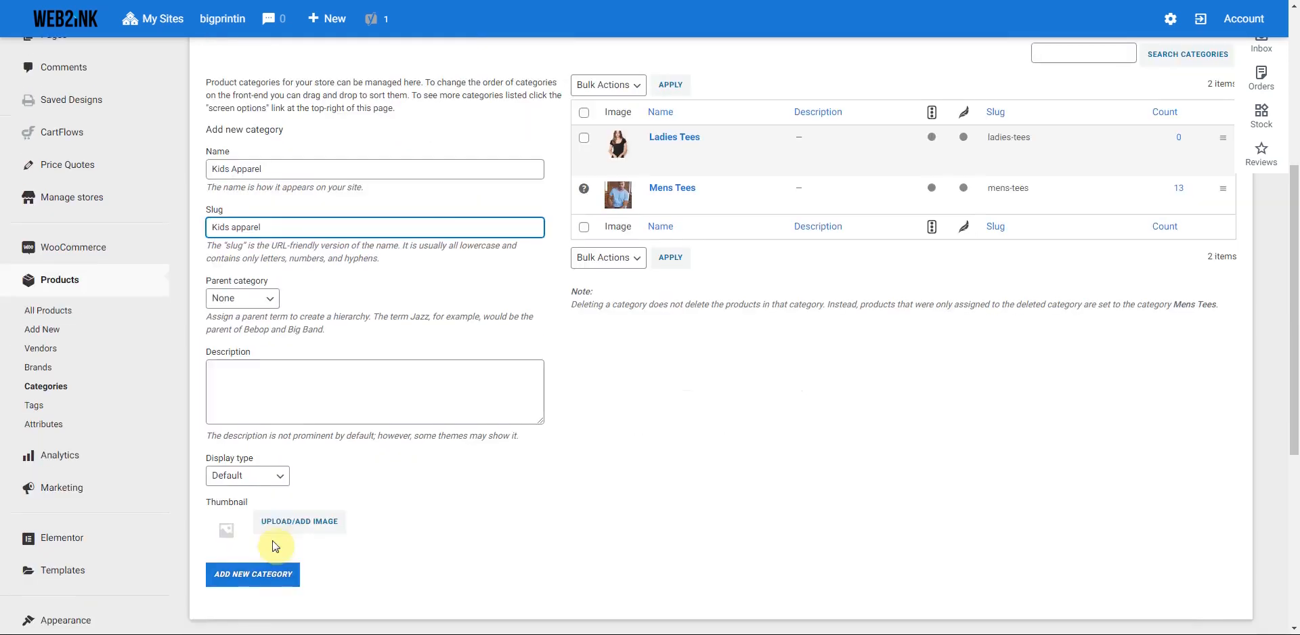
pyautogui.click(291, 525)
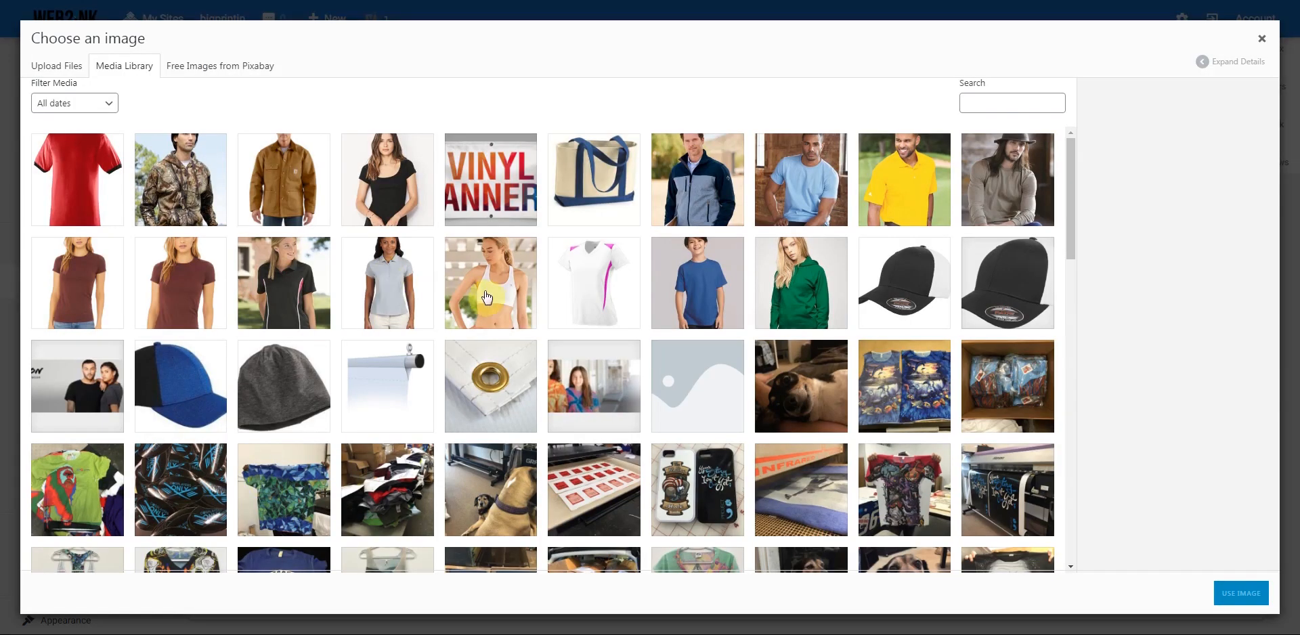
pyautogui.click(717, 261)
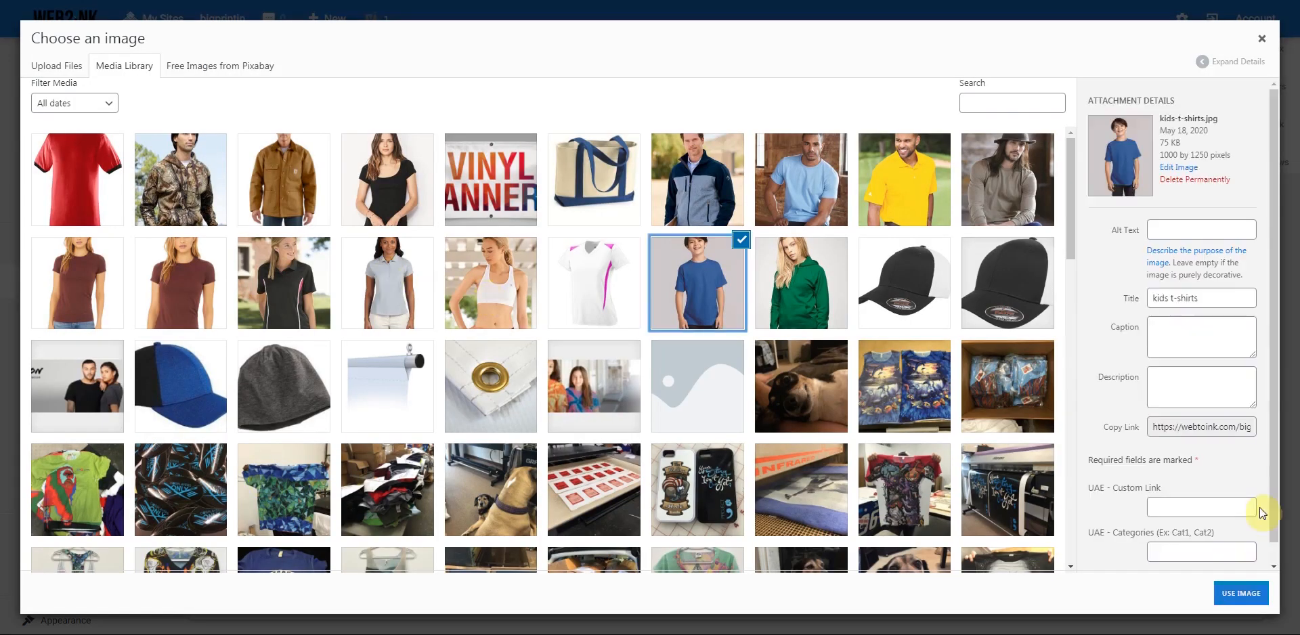
pyautogui.click(1246, 593)
pyautogui.click(237, 579)
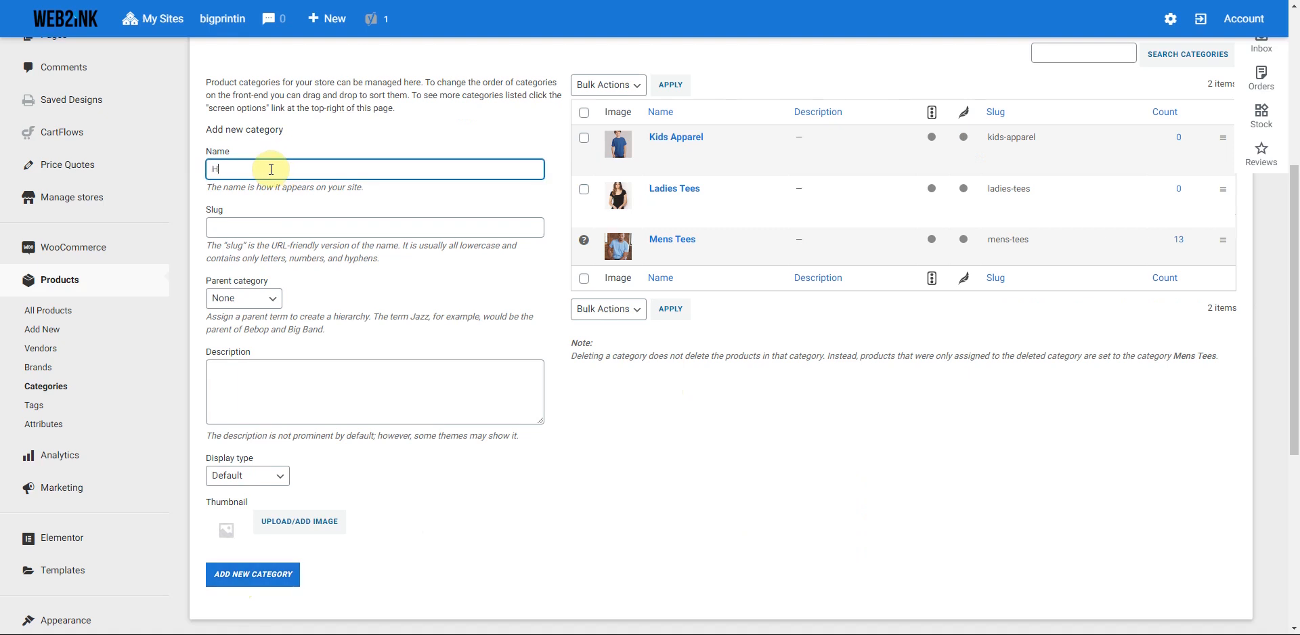
# - Name a new category Hats and choose its thumbnail image
pyautogui.click(250, 230)
pyautogui.write('Hats')
pyautogui.click(299, 521)
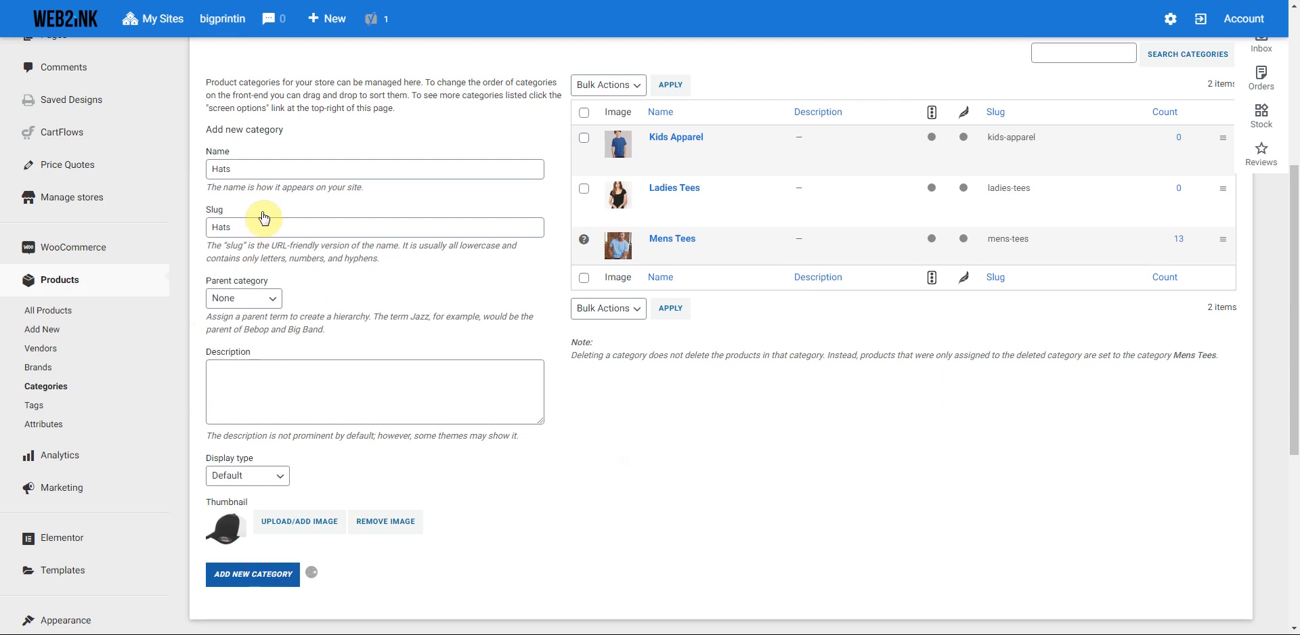
# - Add a Beanies category with slug Beanies and the grey beanie photo as thumbnail
pyautogui.click(236, 170)
pyautogui.write('Beanies')
pyautogui.click(253, 222)
pyautogui.write('Beanies')
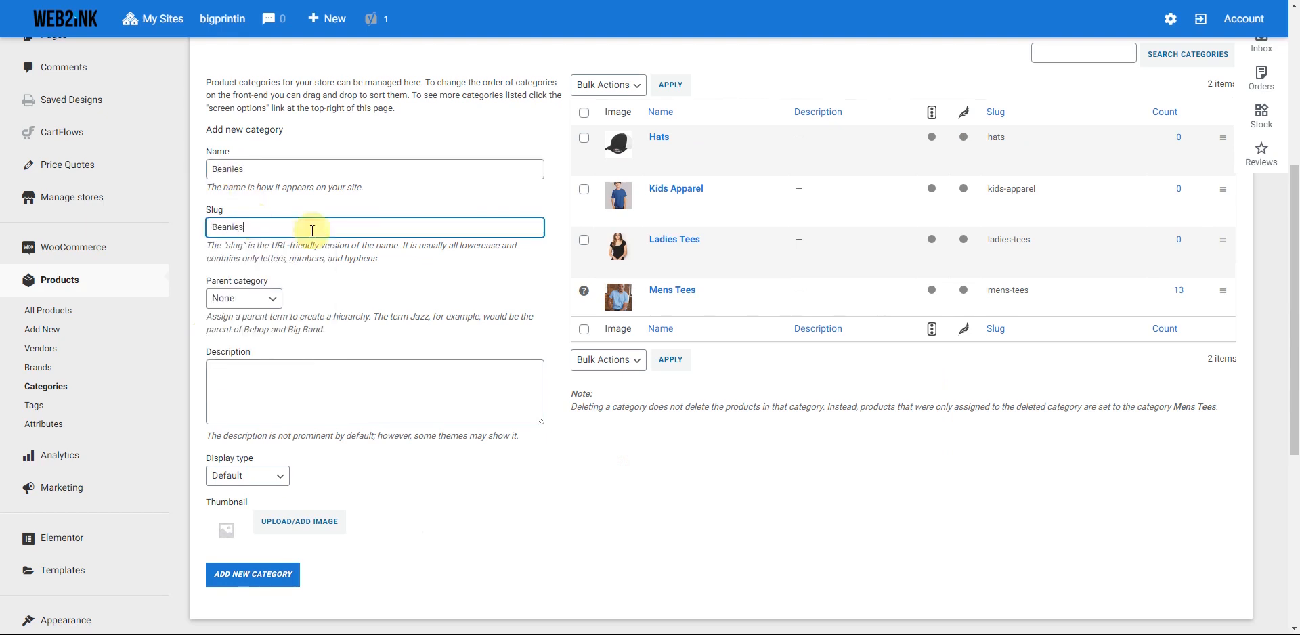
pyautogui.click(315, 524)
pyautogui.click(308, 396)
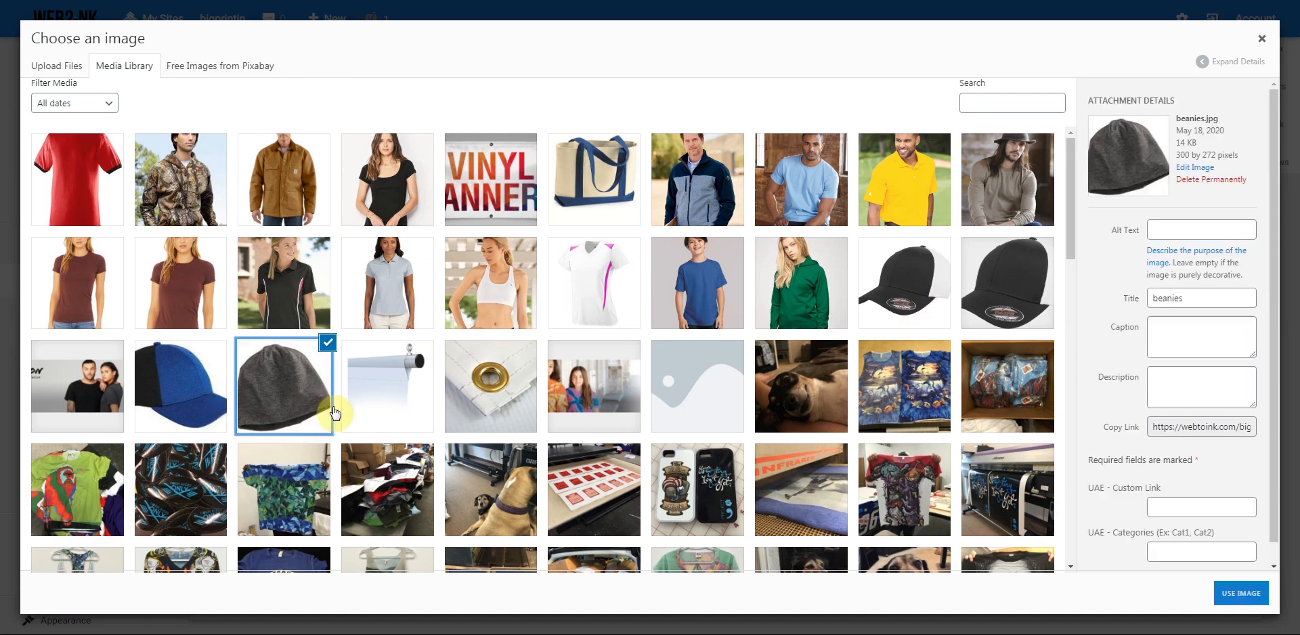
pyautogui.click(1228, 593)
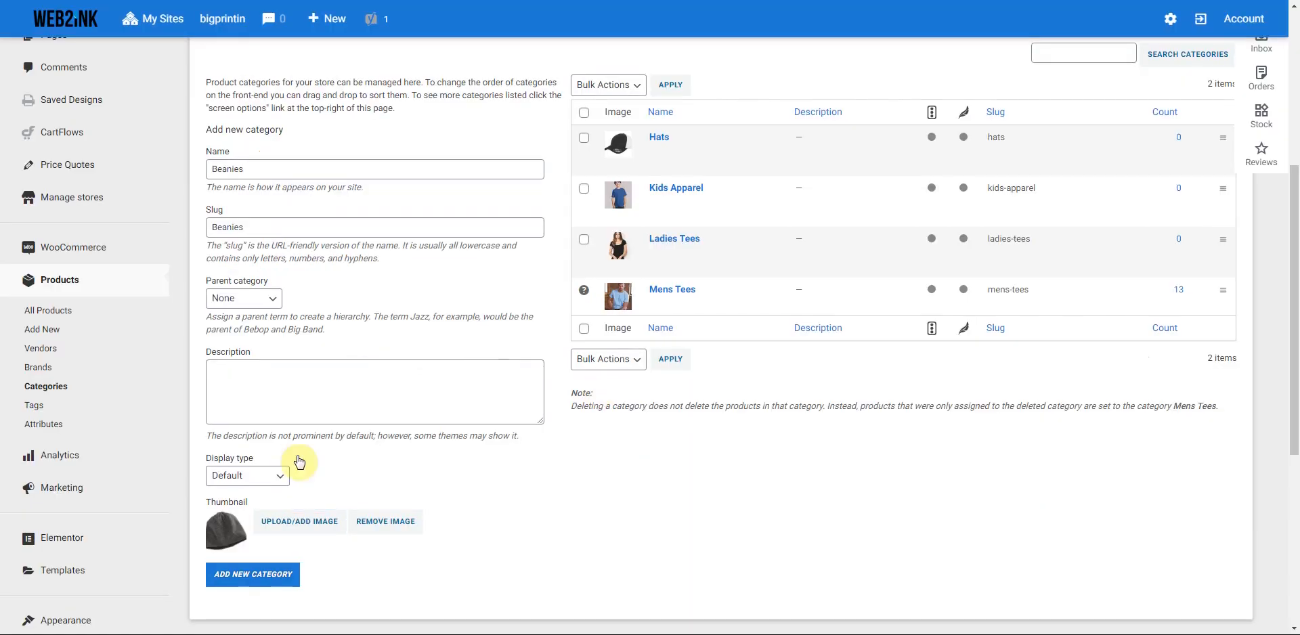
pyautogui.click(245, 574)
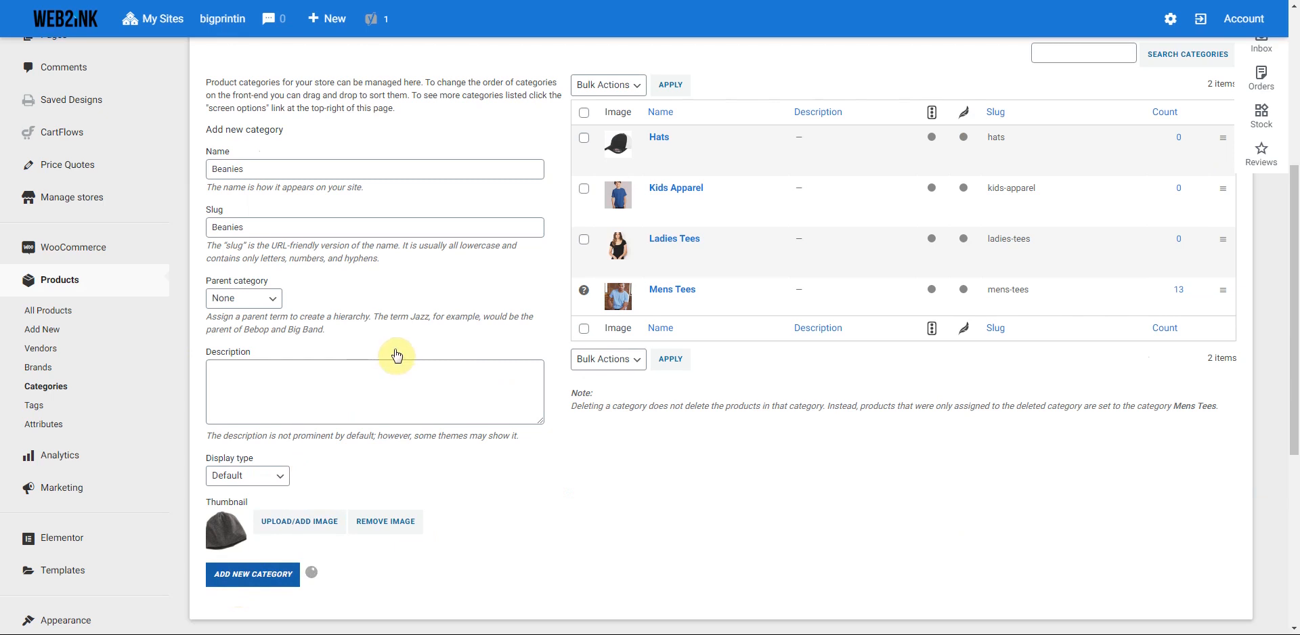
pyautogui.click(274, 173)
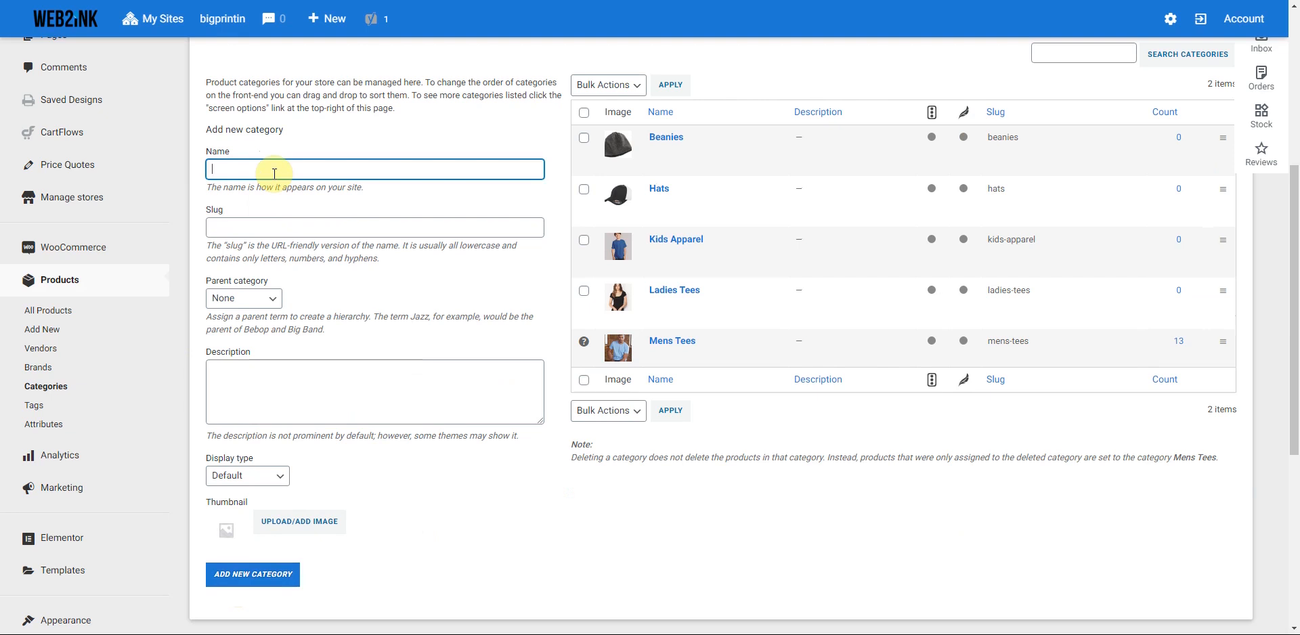
# - Add a Mens Polos category with the yellow polo photo as thumbnail
pyautogui.write('Mens Polos')
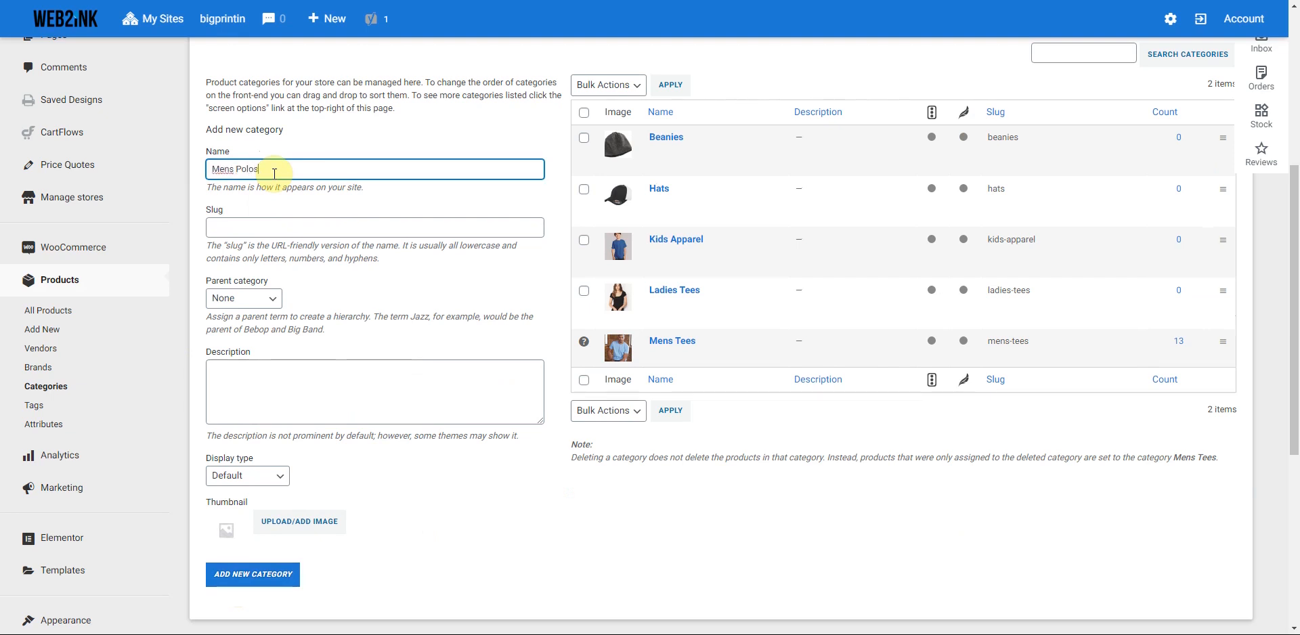
pyautogui.click(255, 224)
pyautogui.write('Men')
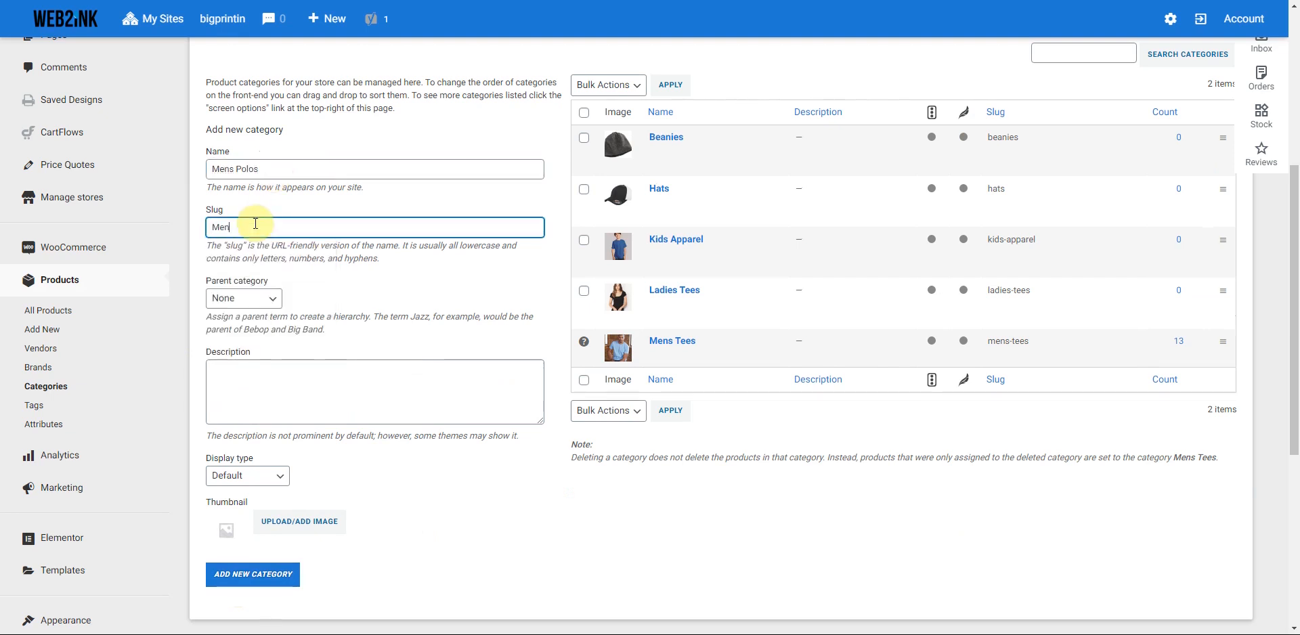
pyautogui.press('BackSpace')
pyautogui.press('BackSpace')
pyautogui.click(308, 526)
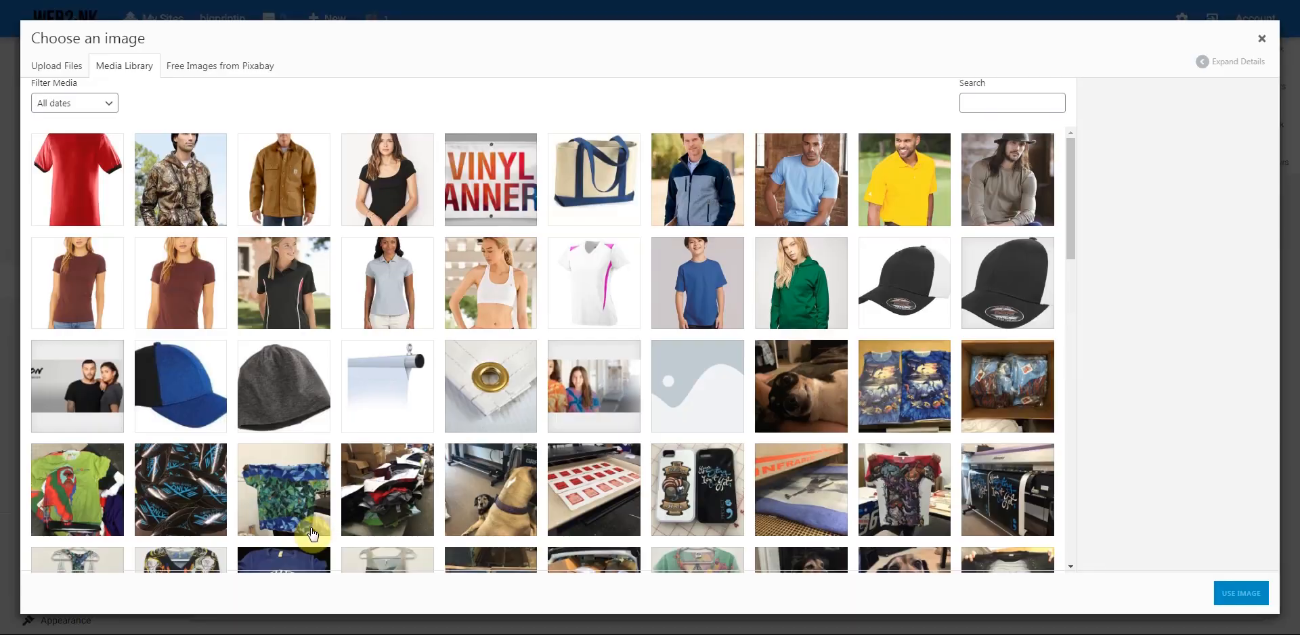
pyautogui.click(905, 184)
pyautogui.click(1222, 598)
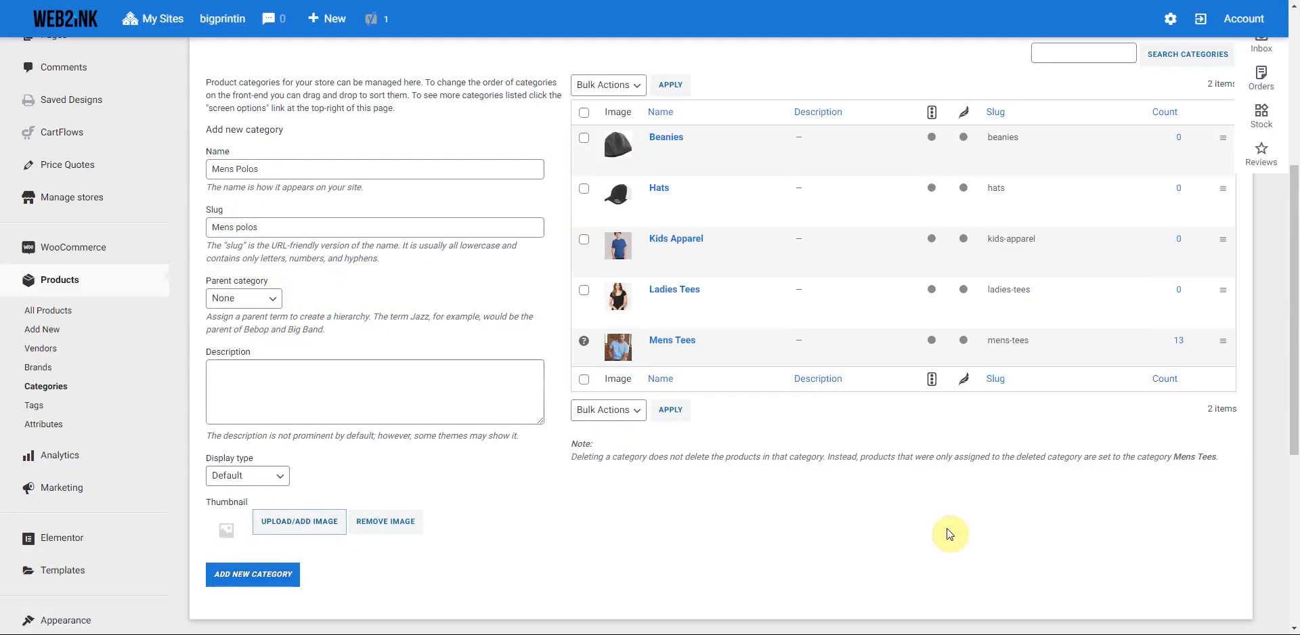
pyautogui.click(266, 575)
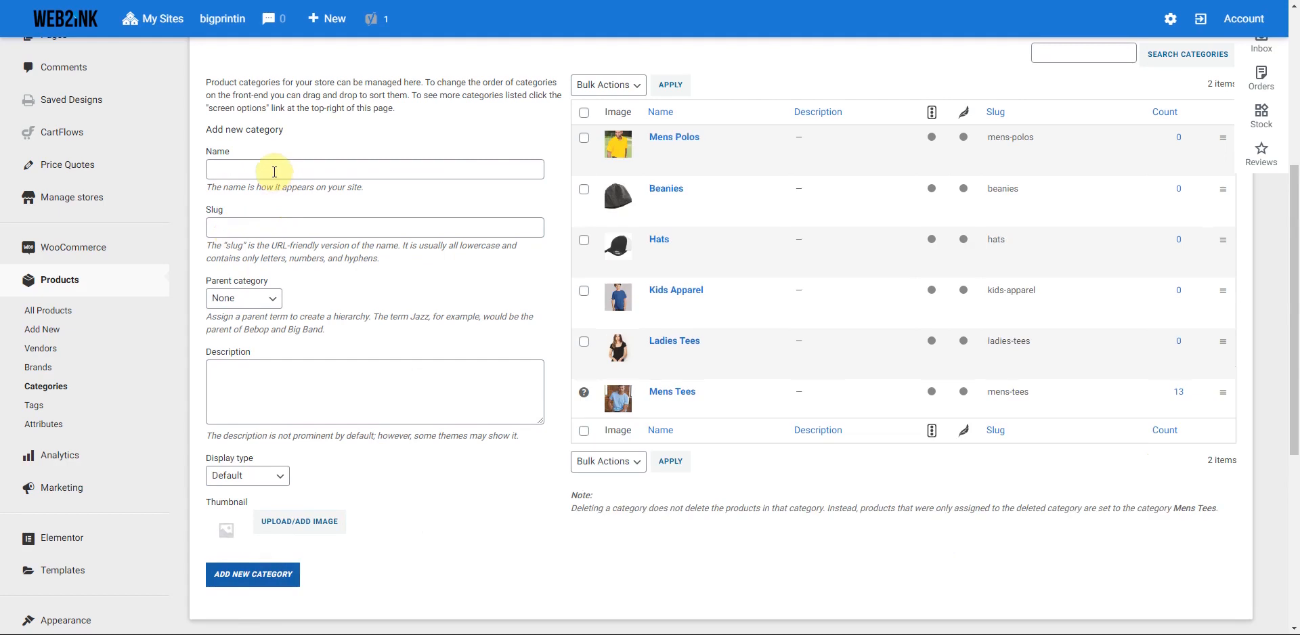
# - Enter the name Ladies Polos and its slug, checking both fields' text
pyautogui.write('Ladies Polos')
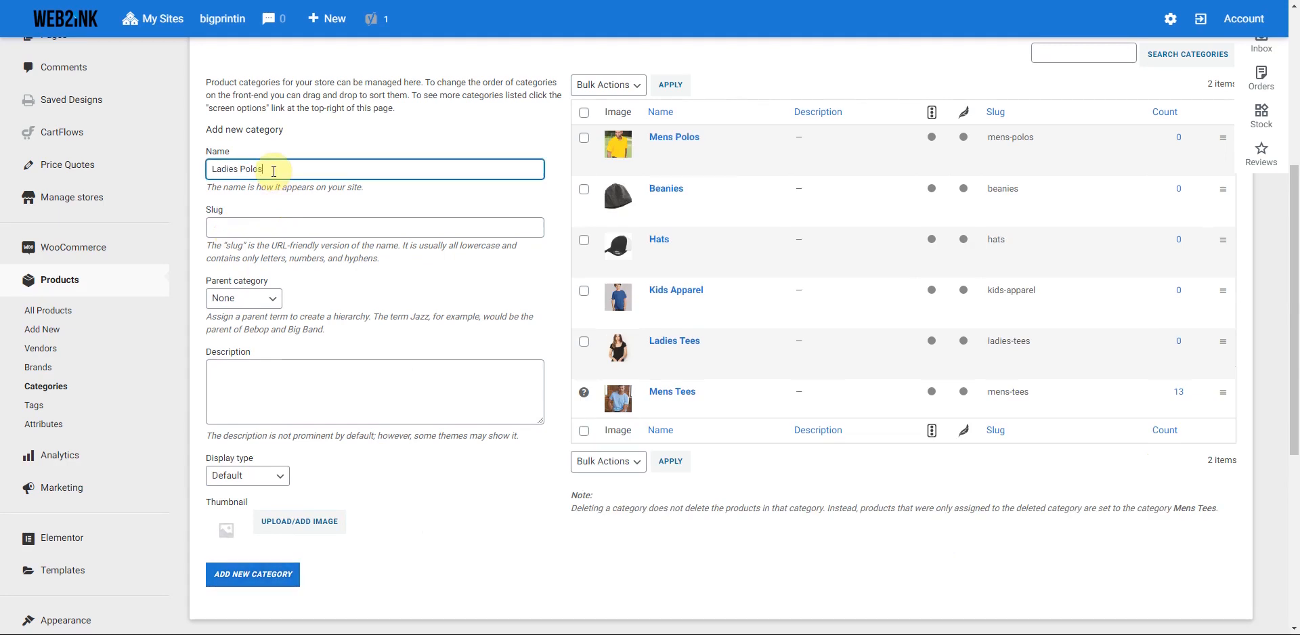
pyautogui.press('Tab')
pyautogui.write('Las')
pyautogui.press('BackSpace')
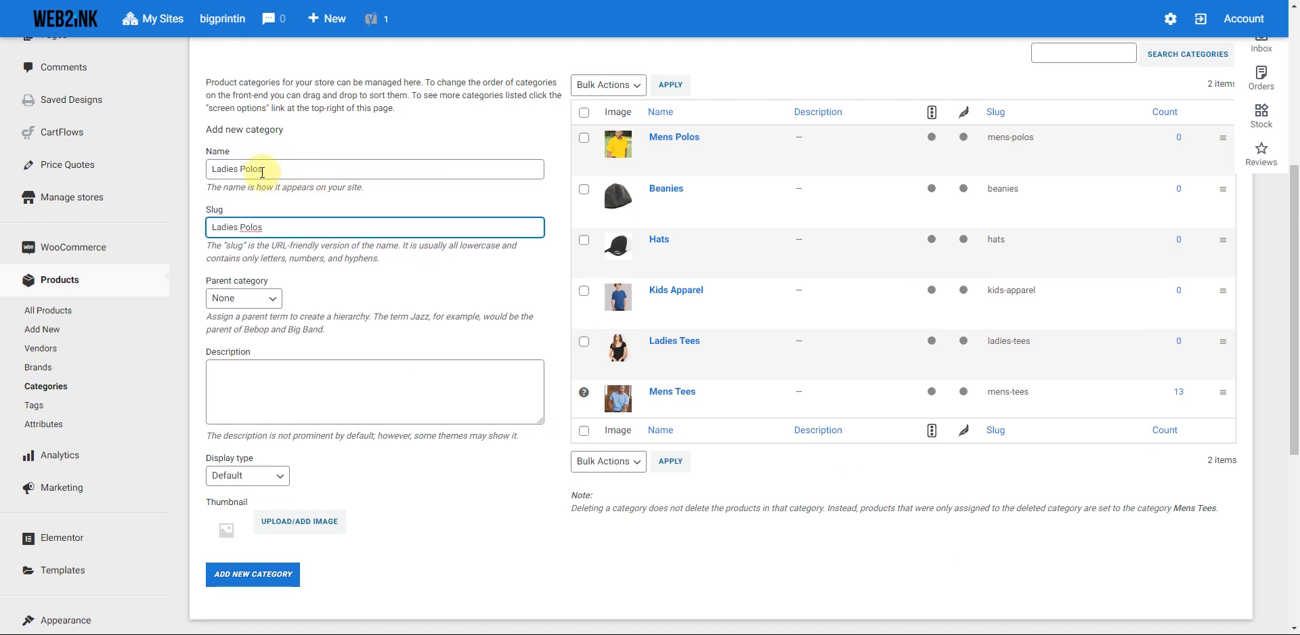
pyautogui.tripleClick(268, 170)
pyautogui.click(270, 170)
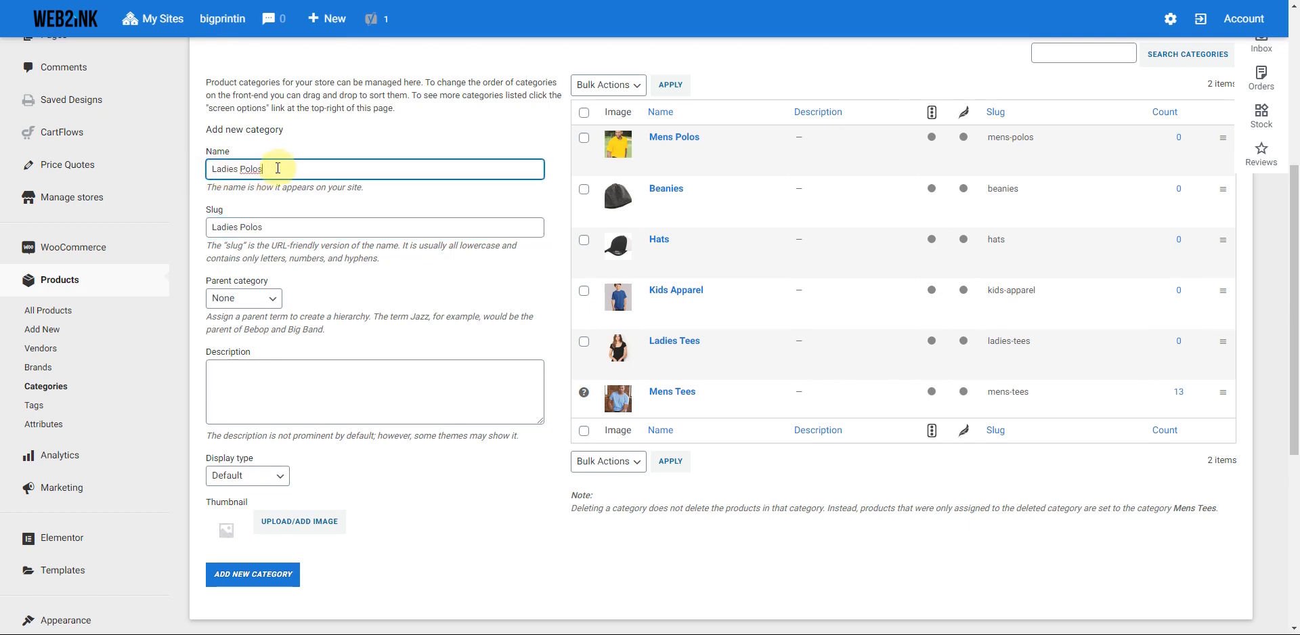
pyautogui.moveTo(270, 169); pyautogui.dragTo(208, 175)
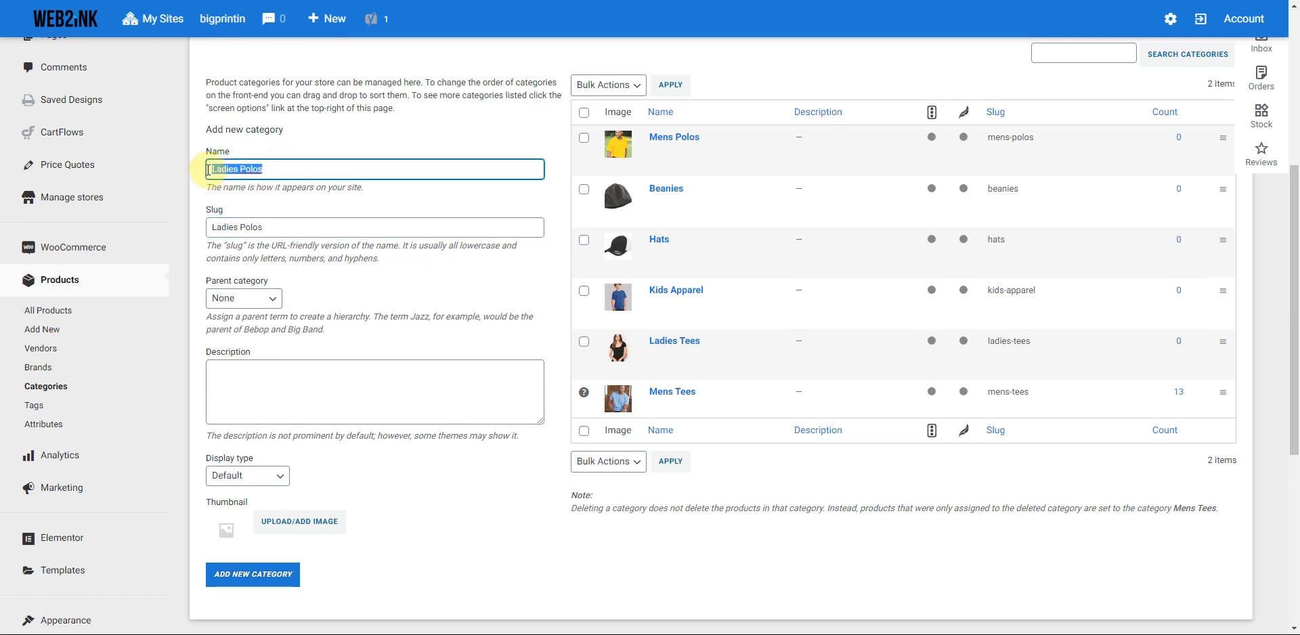
pyautogui.click(270, 169)
pyautogui.moveTo(269, 227); pyautogui.dragTo(210, 228)
pyautogui.click(282, 228)
pyautogui.doubleClick(265, 230)
pyautogui.click(277, 228)
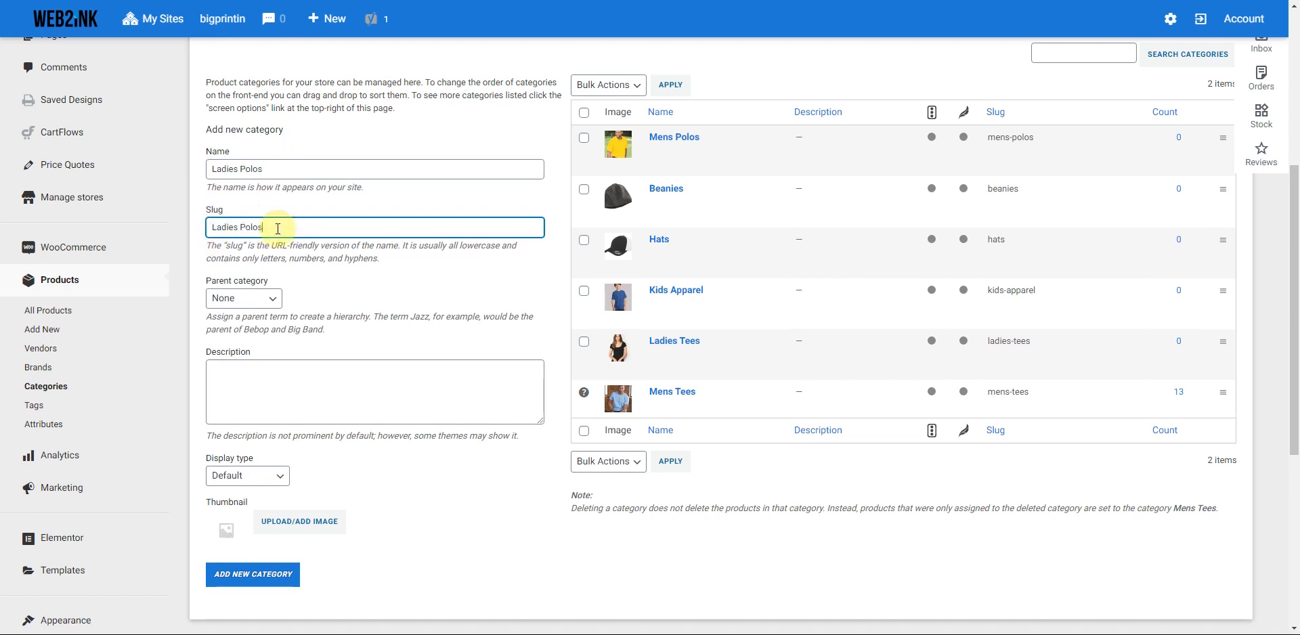
# - Choose a polo thumbnail and create the Ladies Polos category
pyautogui.click(299, 521)
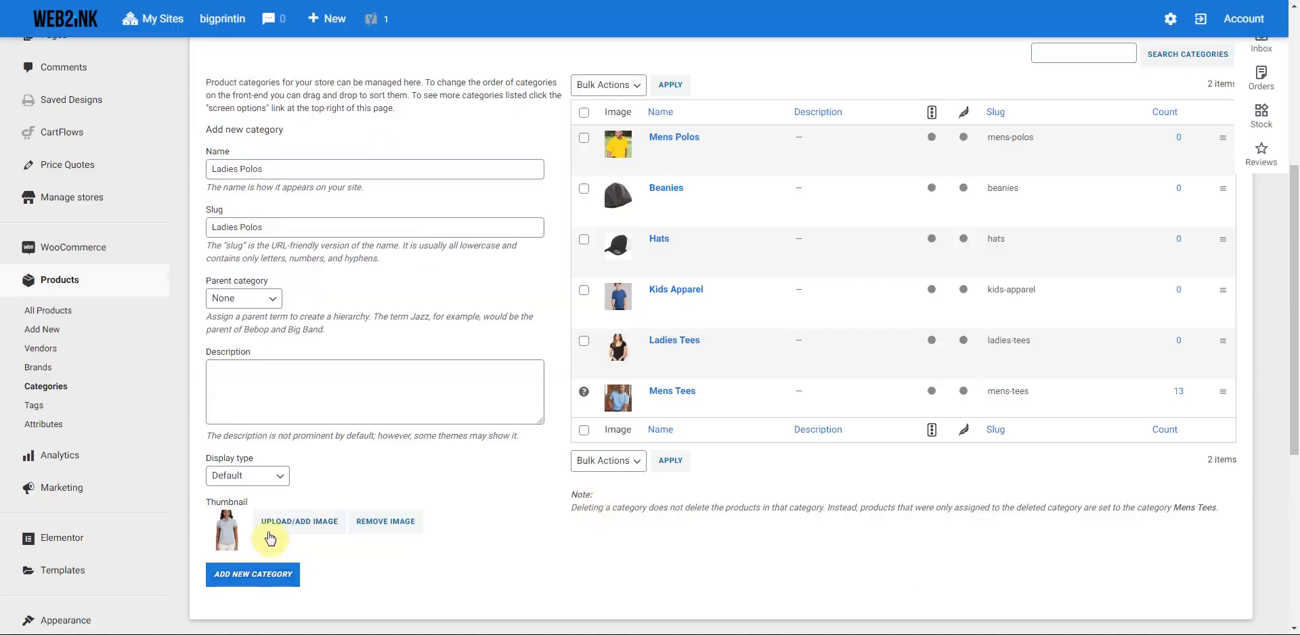
pyautogui.click(251, 573)
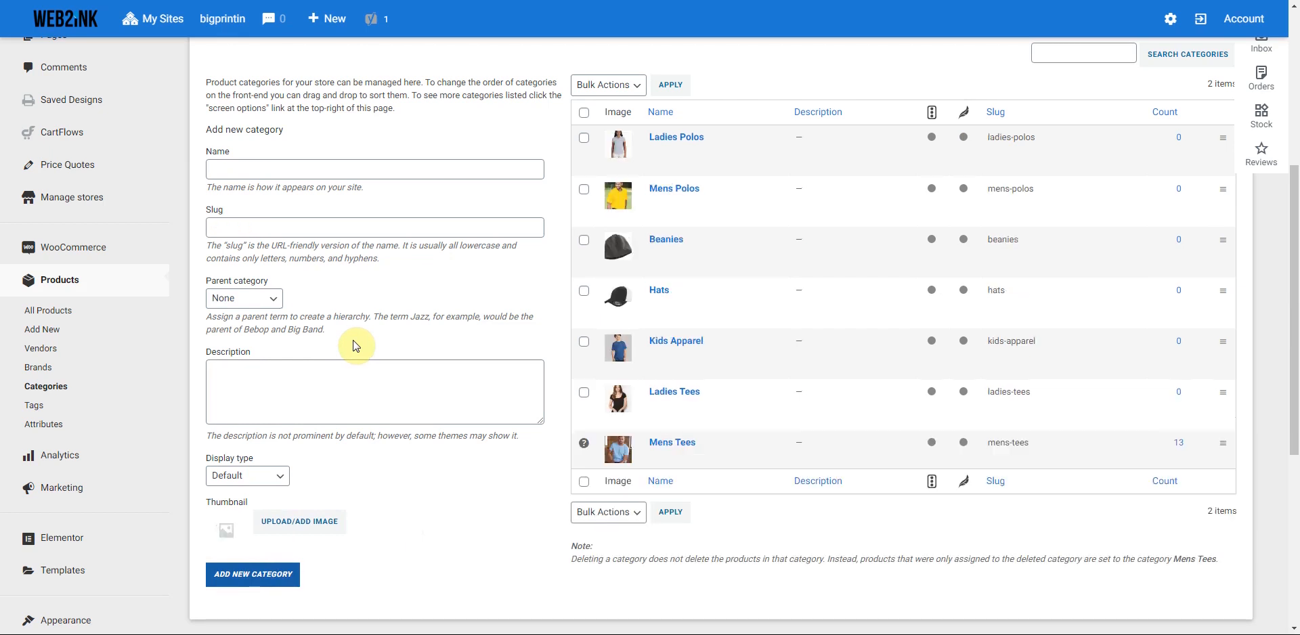
pyautogui.click(263, 169)
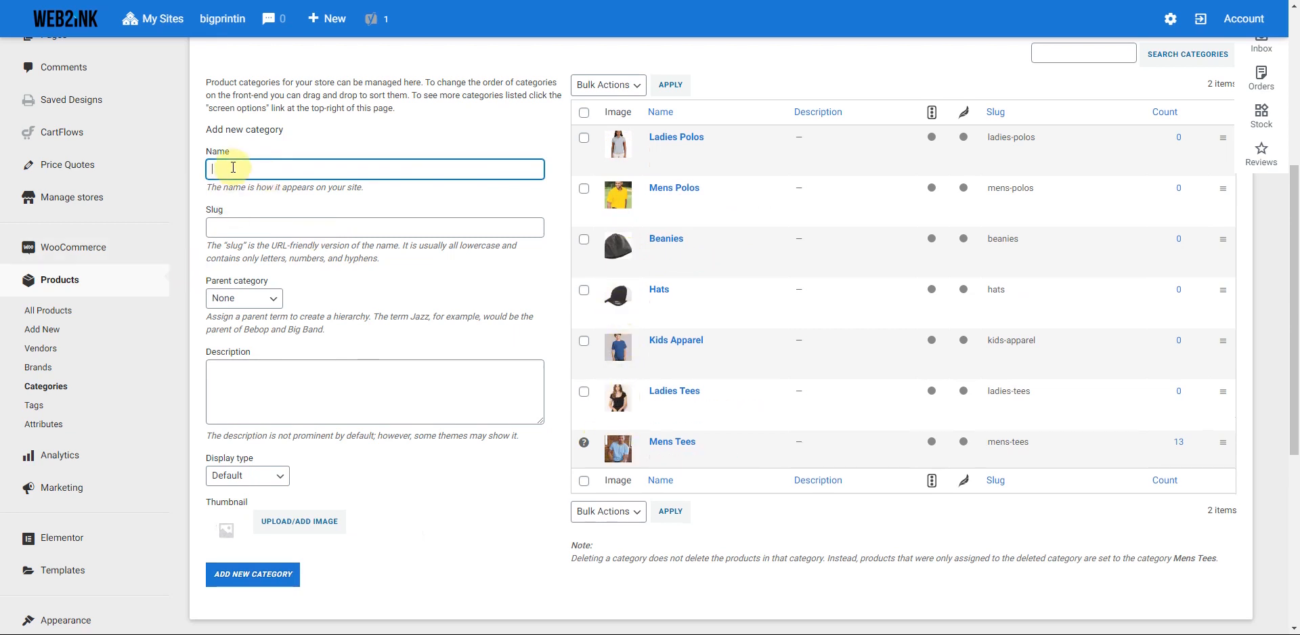
# - Create the Banner category, slug banner, using the vinyl banner photo as thumbnail
pyautogui.write('anner')
pyautogui.click(250, 226)
pyautogui.write('b')
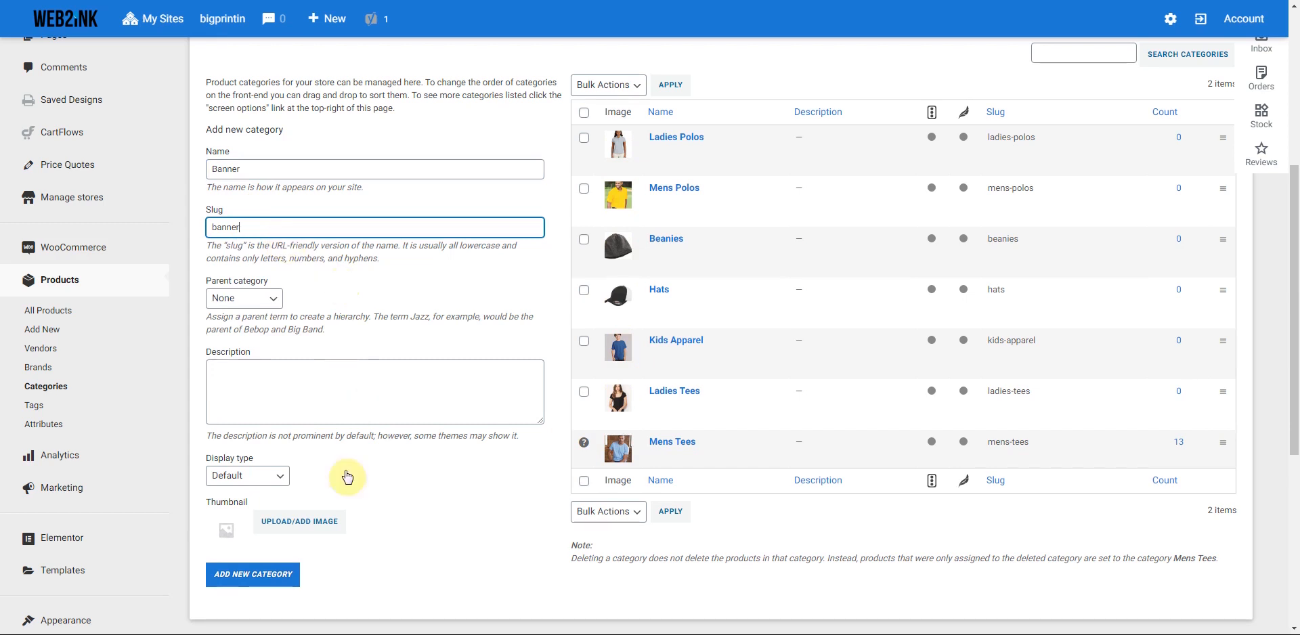
pyautogui.click(298, 521)
pyautogui.click(464, 201)
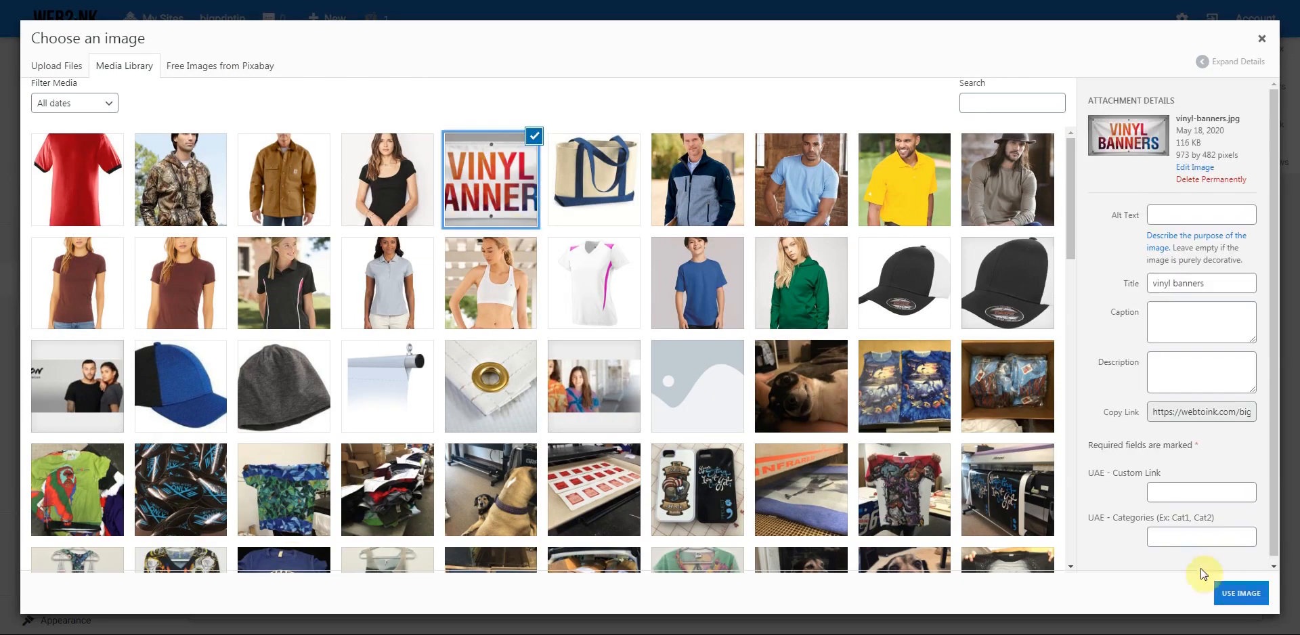
pyautogui.click(1241, 593)
pyautogui.click(252, 574)
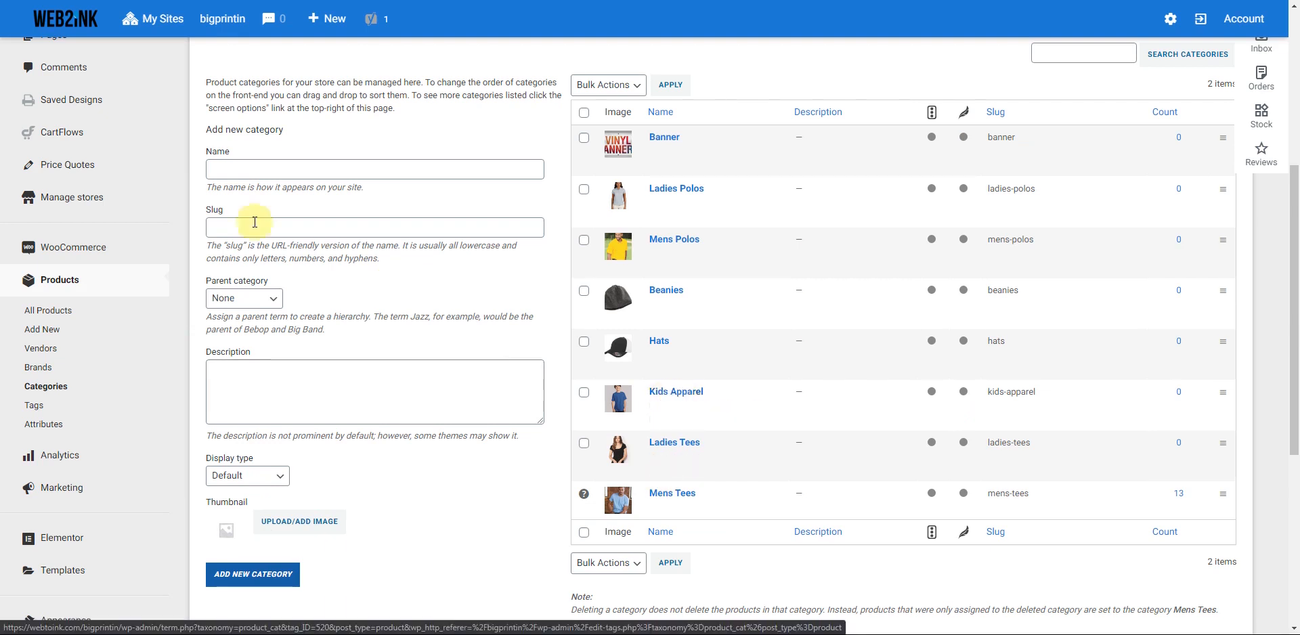
# - Enter Kids Polos with slug kids-polos and Kids Apparel as parent category
pyautogui.click(239, 170)
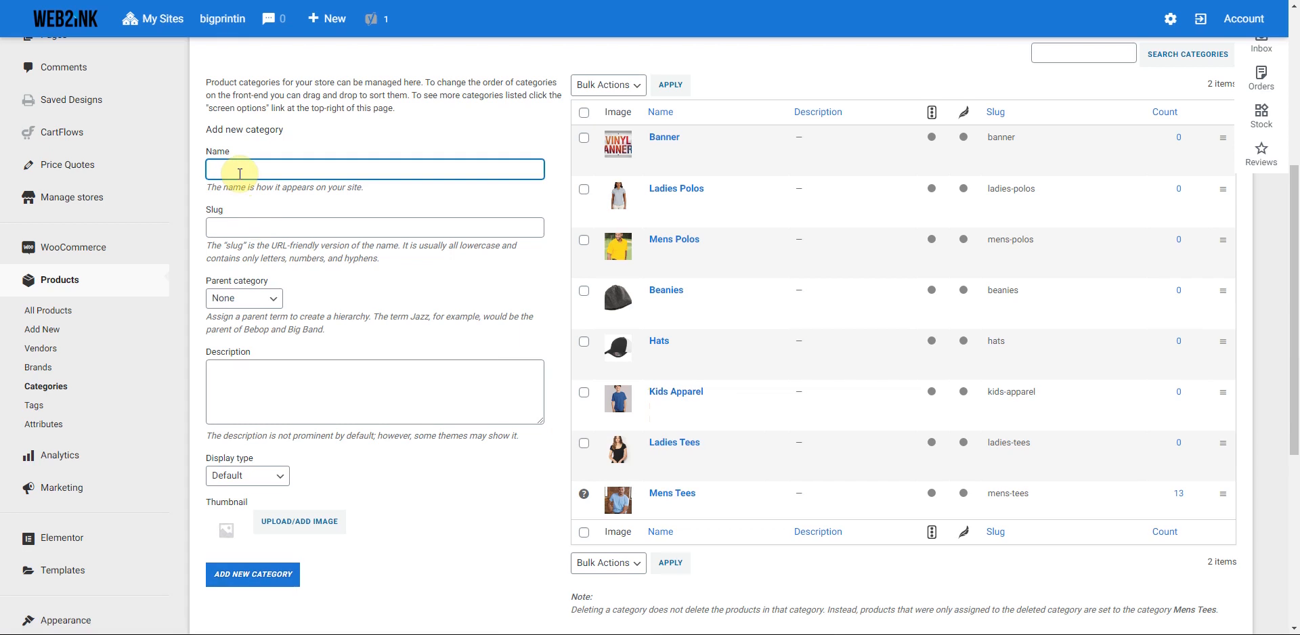
pyautogui.write('Kids Polos')
pyautogui.click(226, 228)
pyautogui.write('Kids')
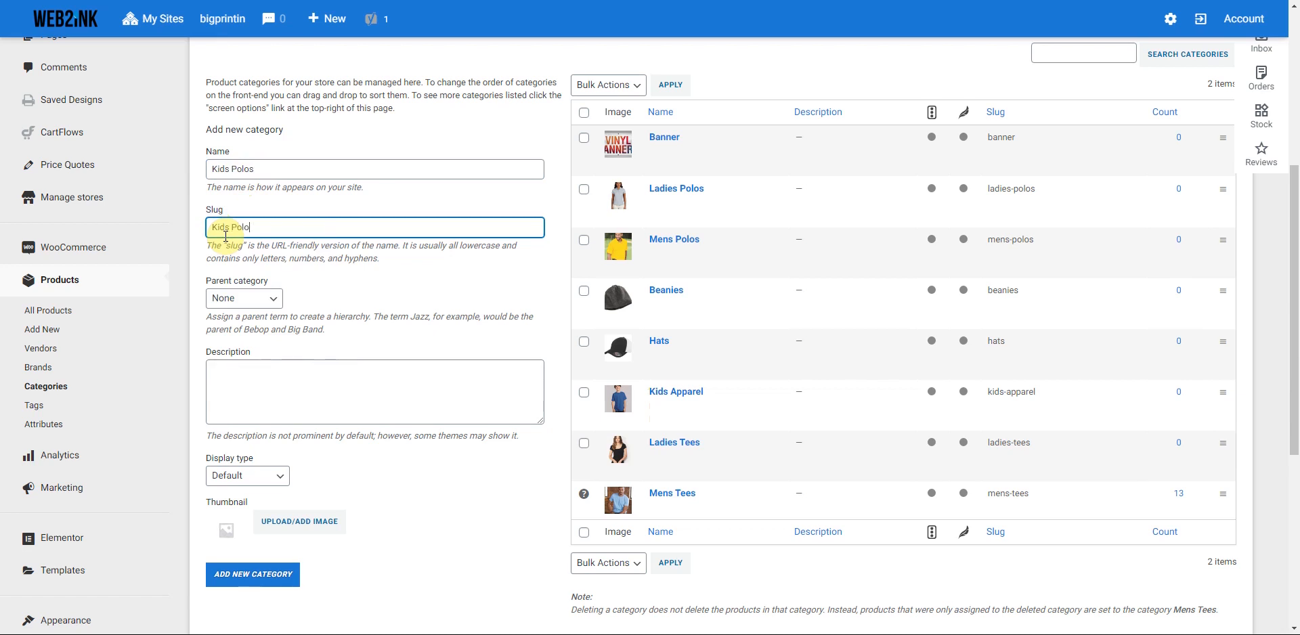
pyautogui.click(271, 298)
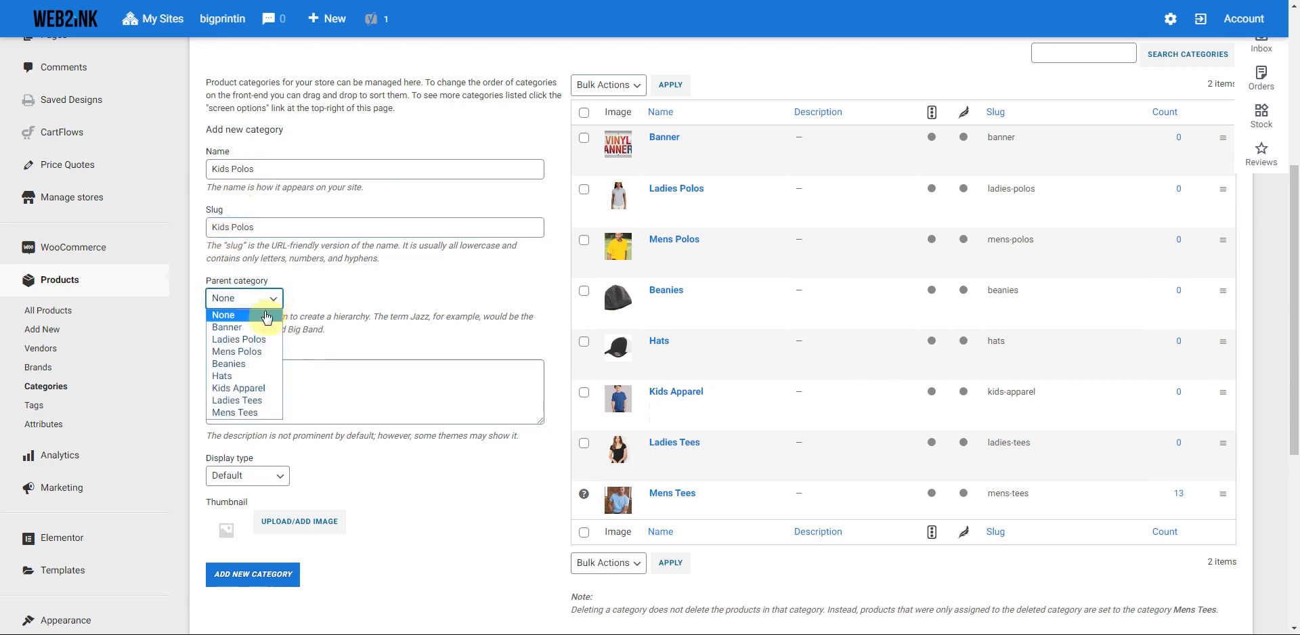
pyautogui.click(241, 387)
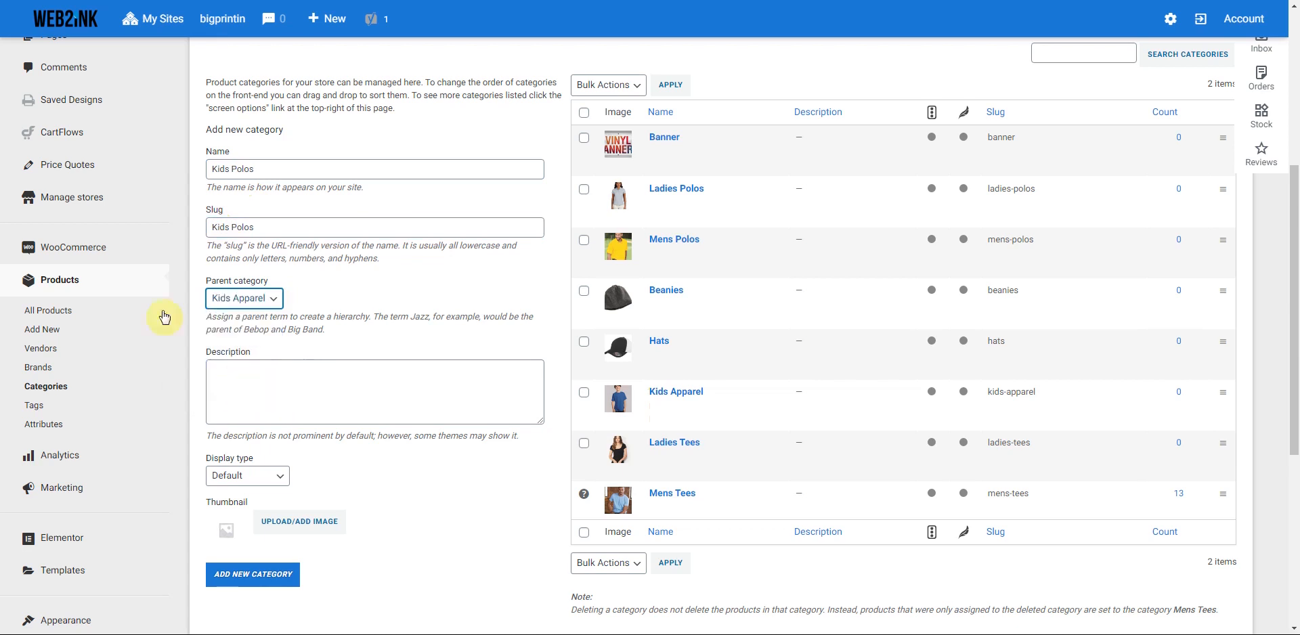
# - Give Kids Polos the black polo thumbnail, create it, and check the parent list
pyautogui.click(298, 523)
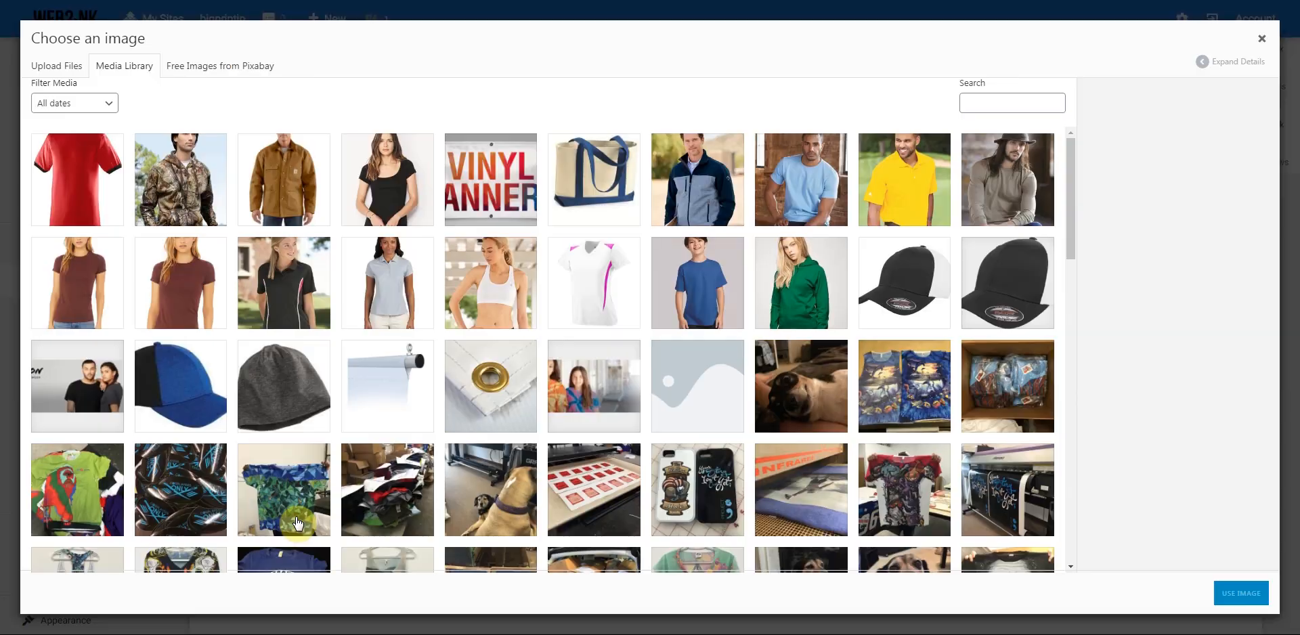
pyautogui.click(270, 311)
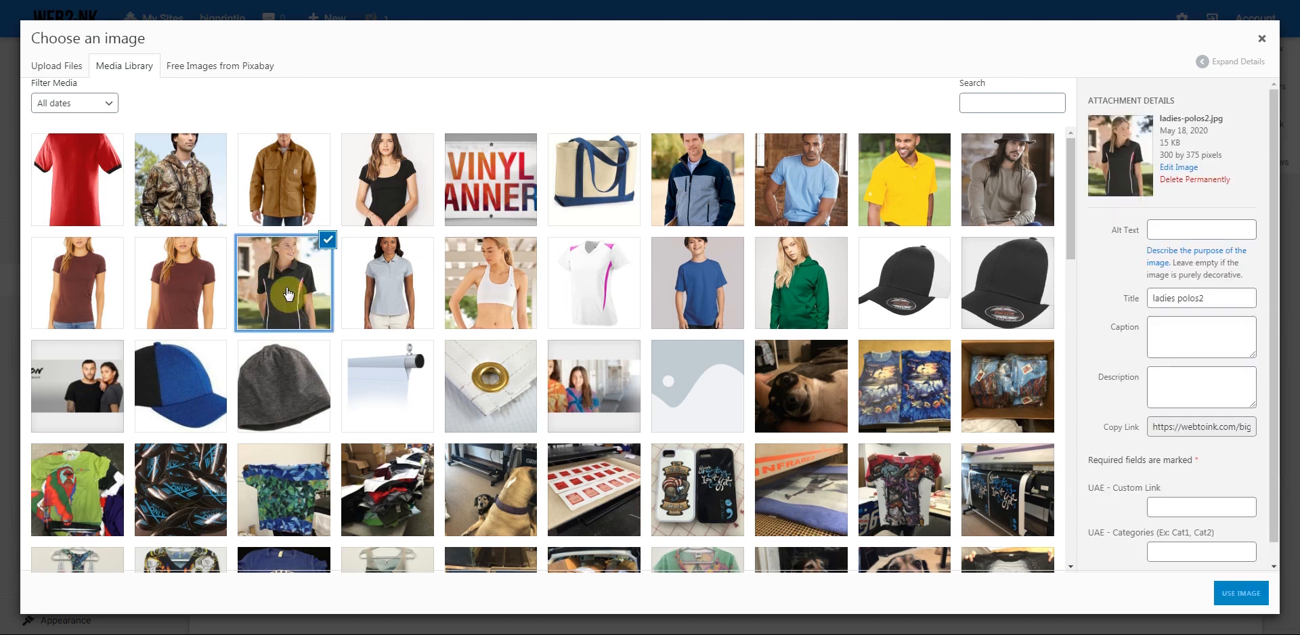
pyautogui.click(1238, 593)
pyautogui.click(264, 580)
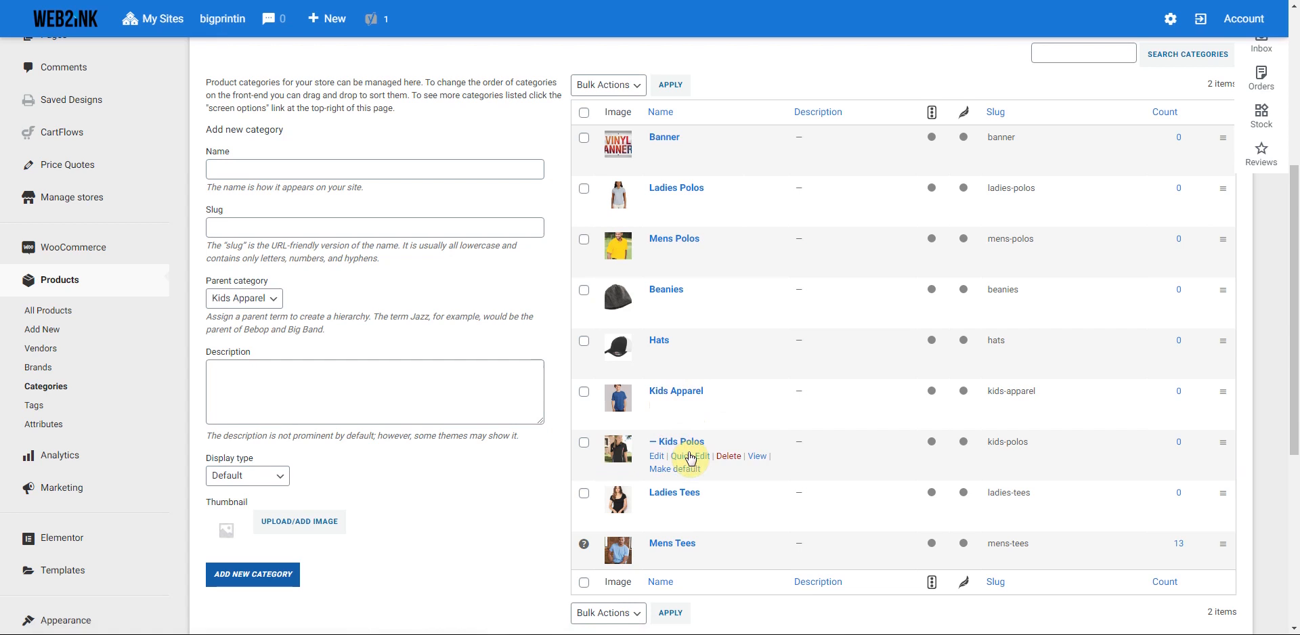
pyautogui.click(274, 298)
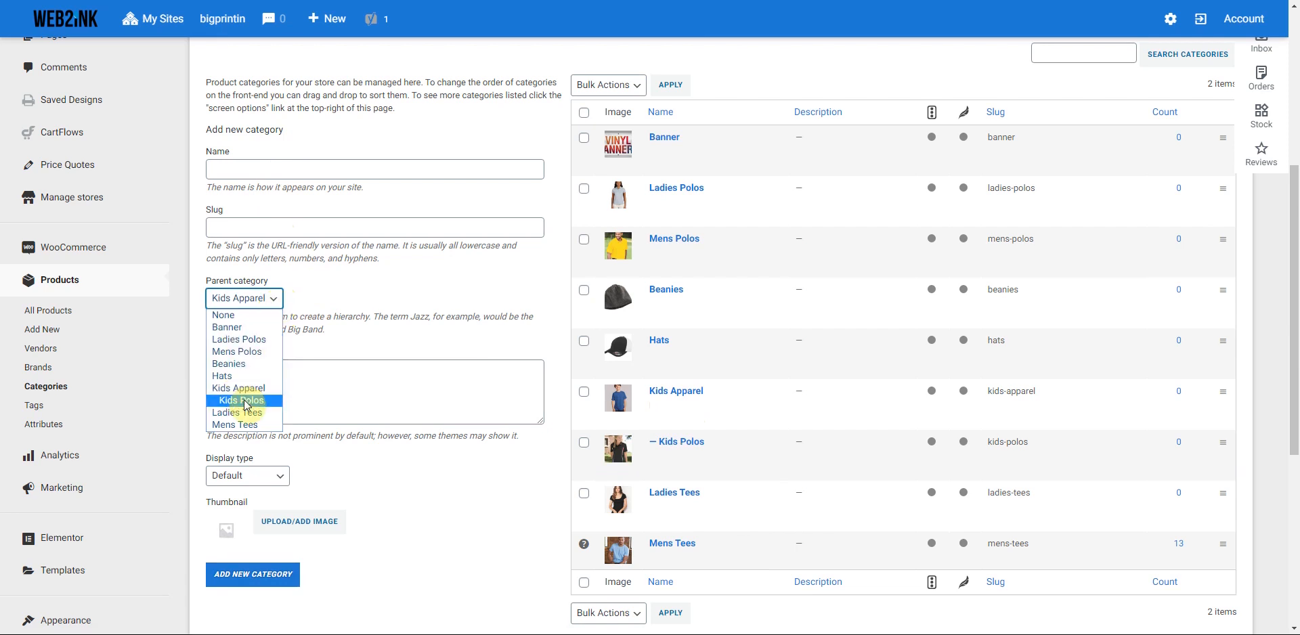
pyautogui.click(364, 348)
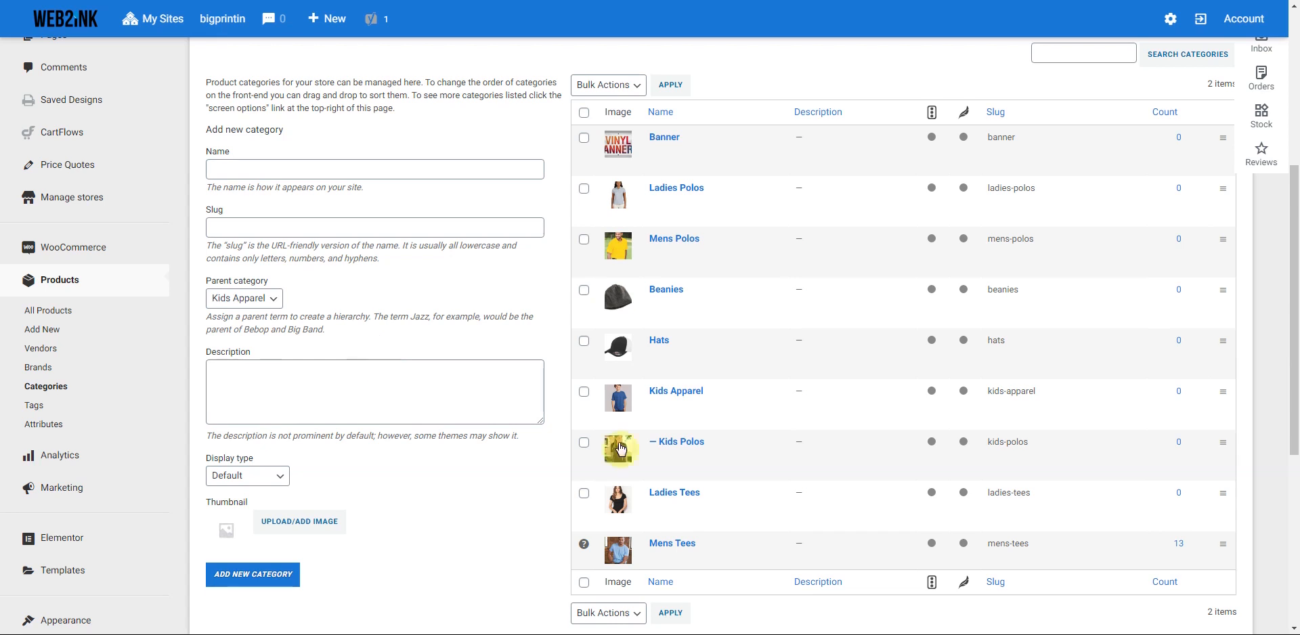
# - Open Web2Ink's 'Import products from Web2ink server' page in a new tab and switch to it
pyautogui.scroll(4, 398, 331)
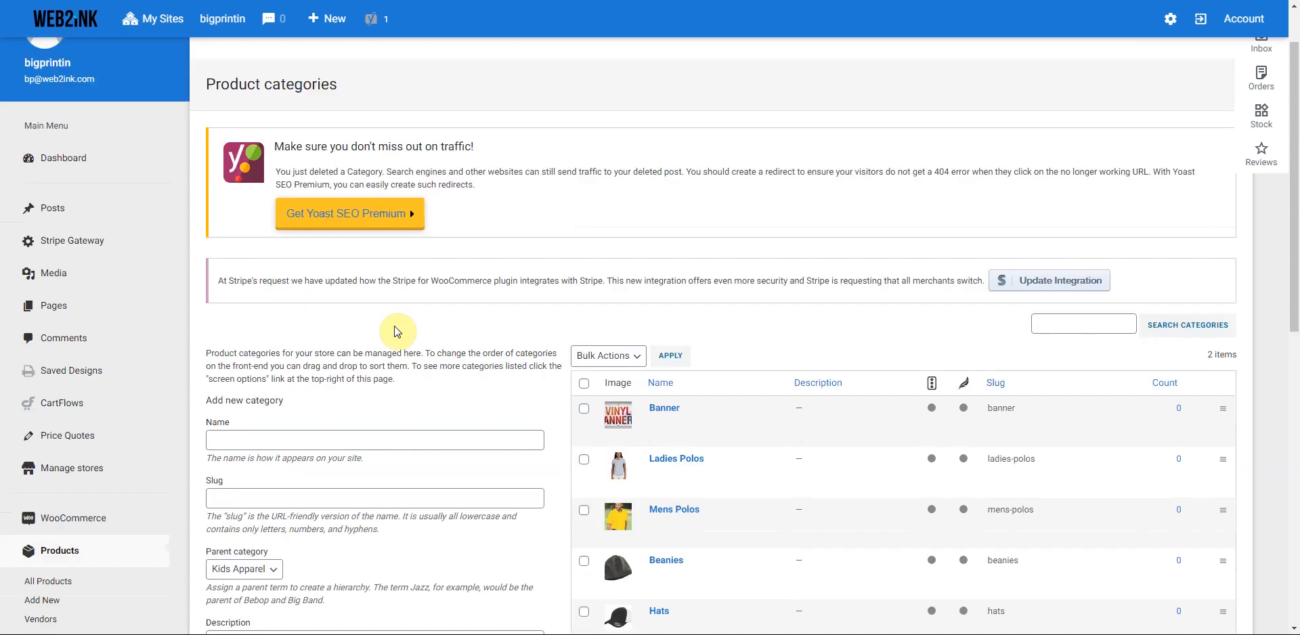
pyautogui.scroll(-5, 398, 332)
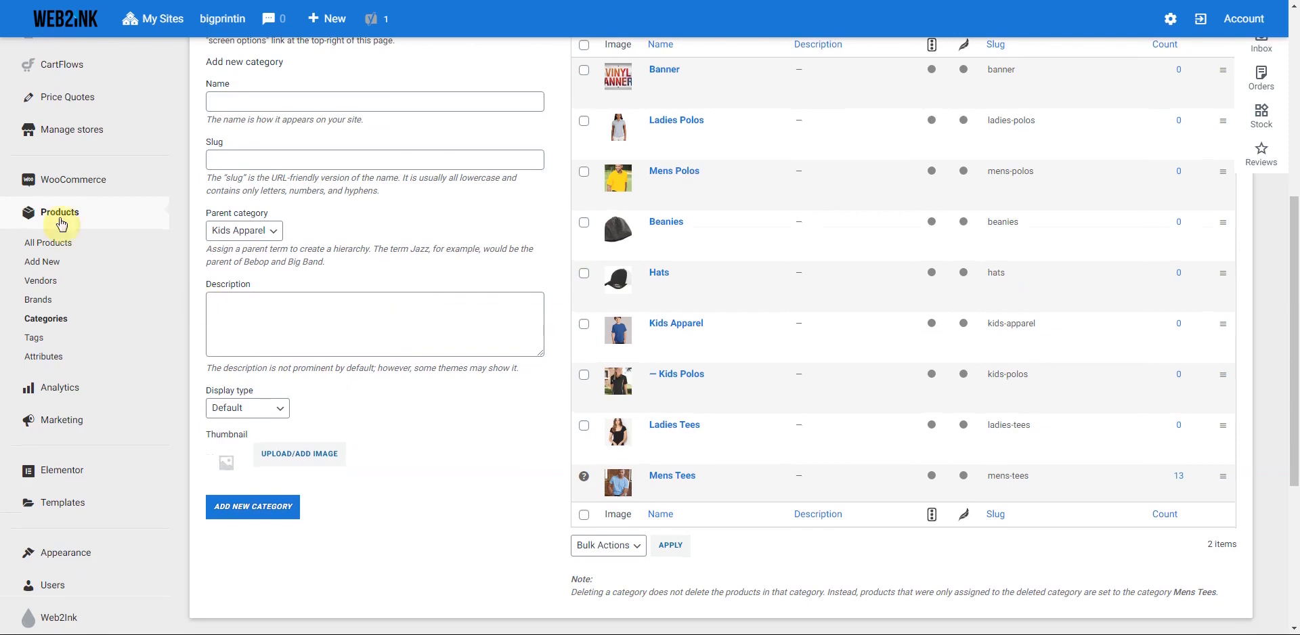
pyautogui.scroll(-4, 70, 247)
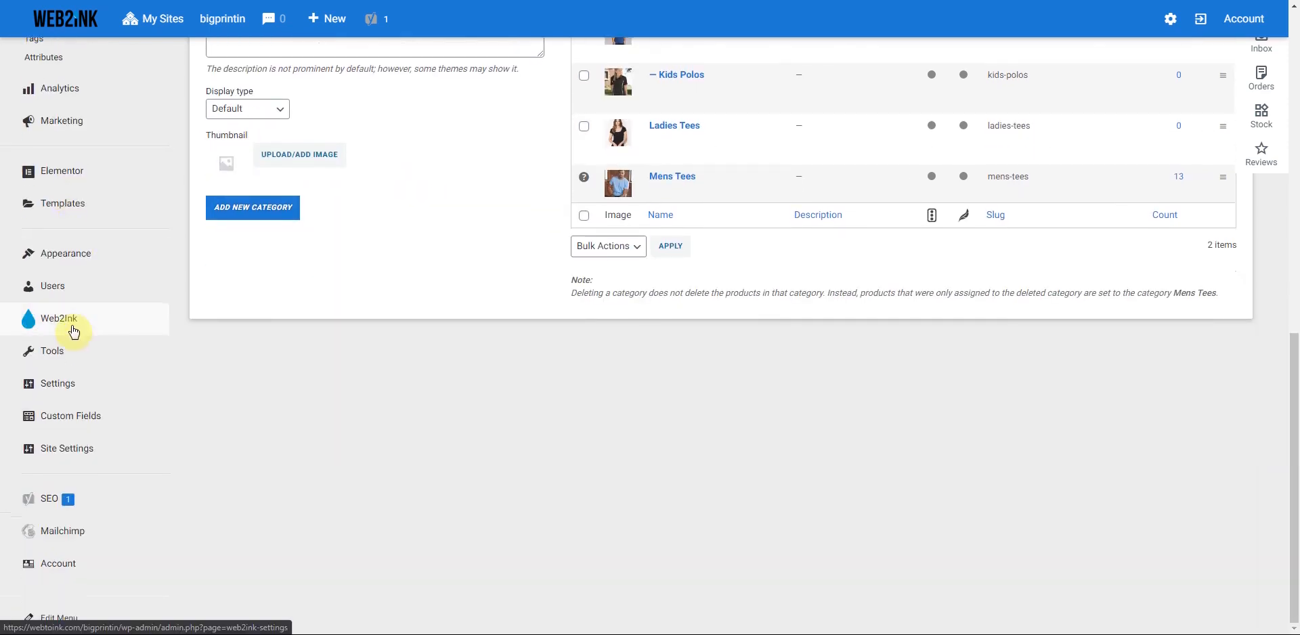
pyautogui.click(69, 325)
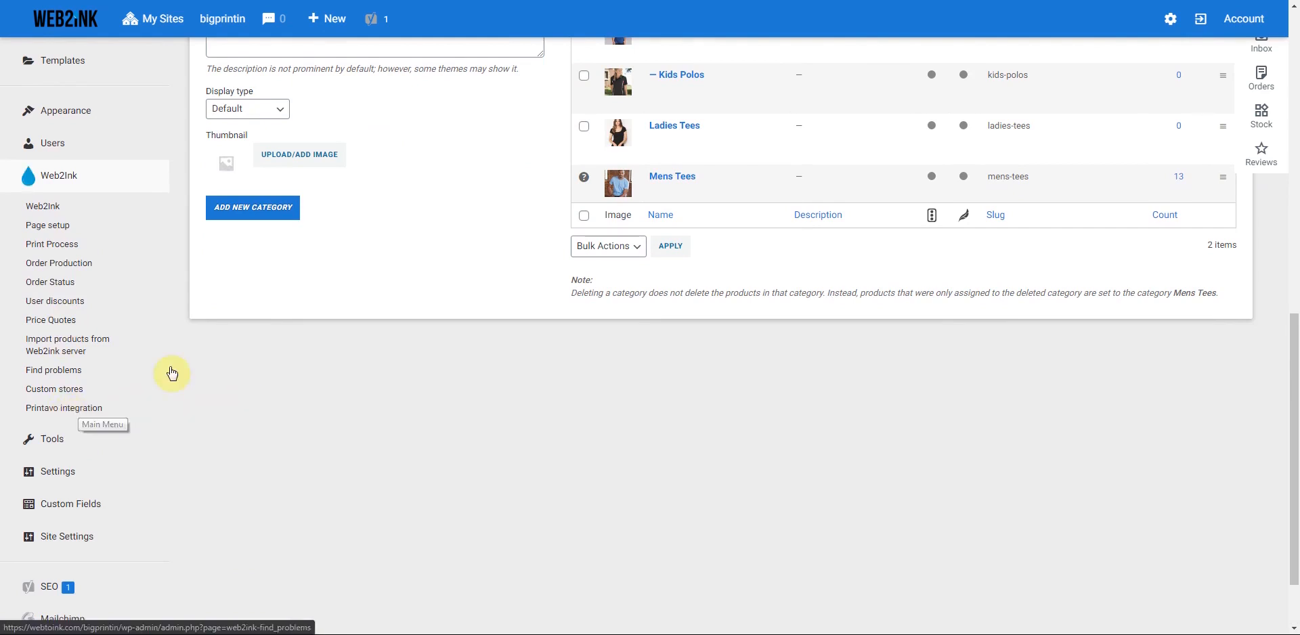
pyautogui.scroll(3, 170, 370)
pyautogui.scroll(2, 171, 371)
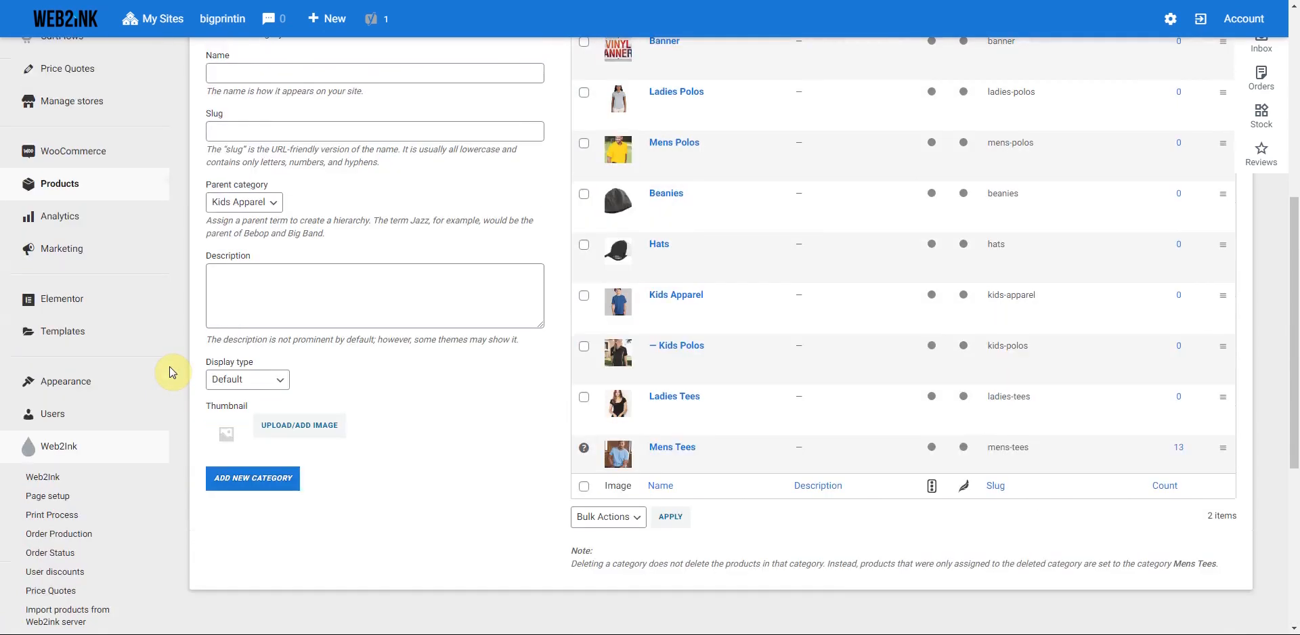
pyautogui.scroll(-5, 170, 372)
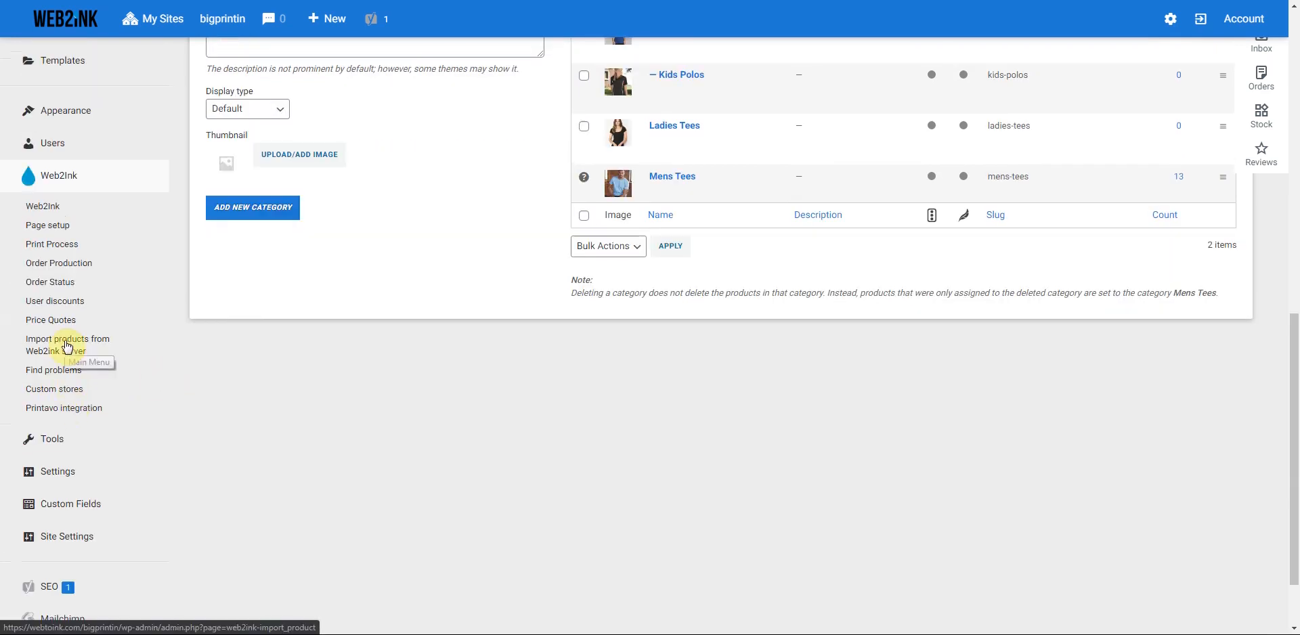
pyautogui.rightClick(67, 343)
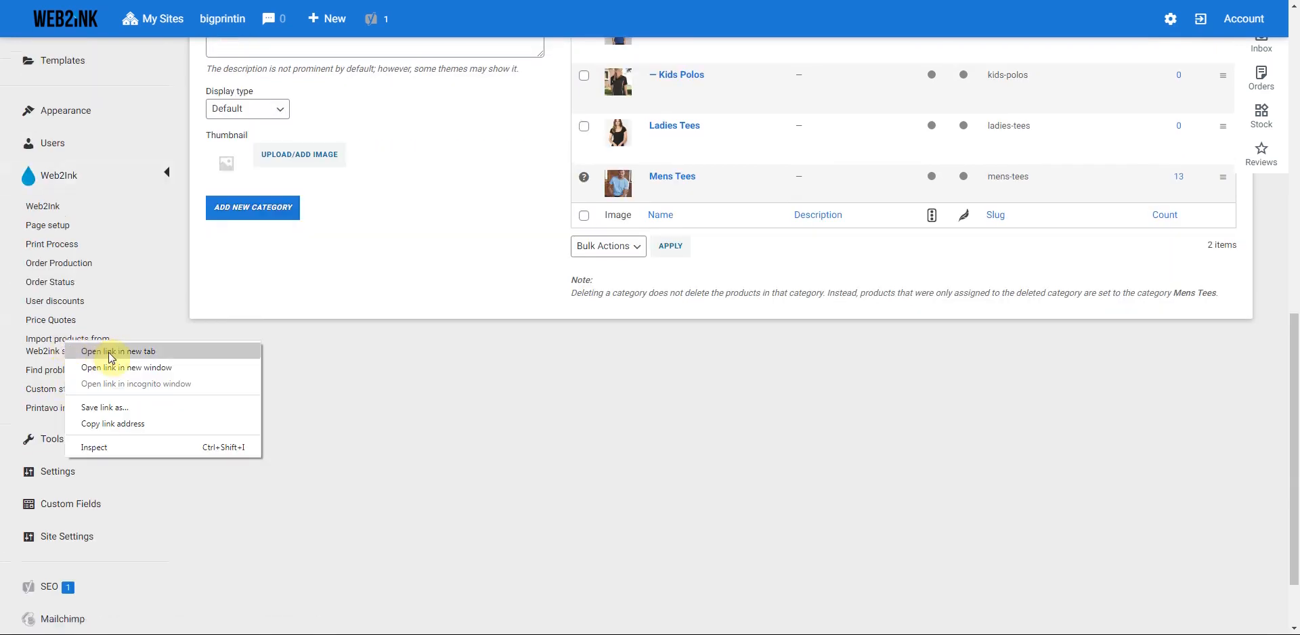
pyautogui.click(111, 352)
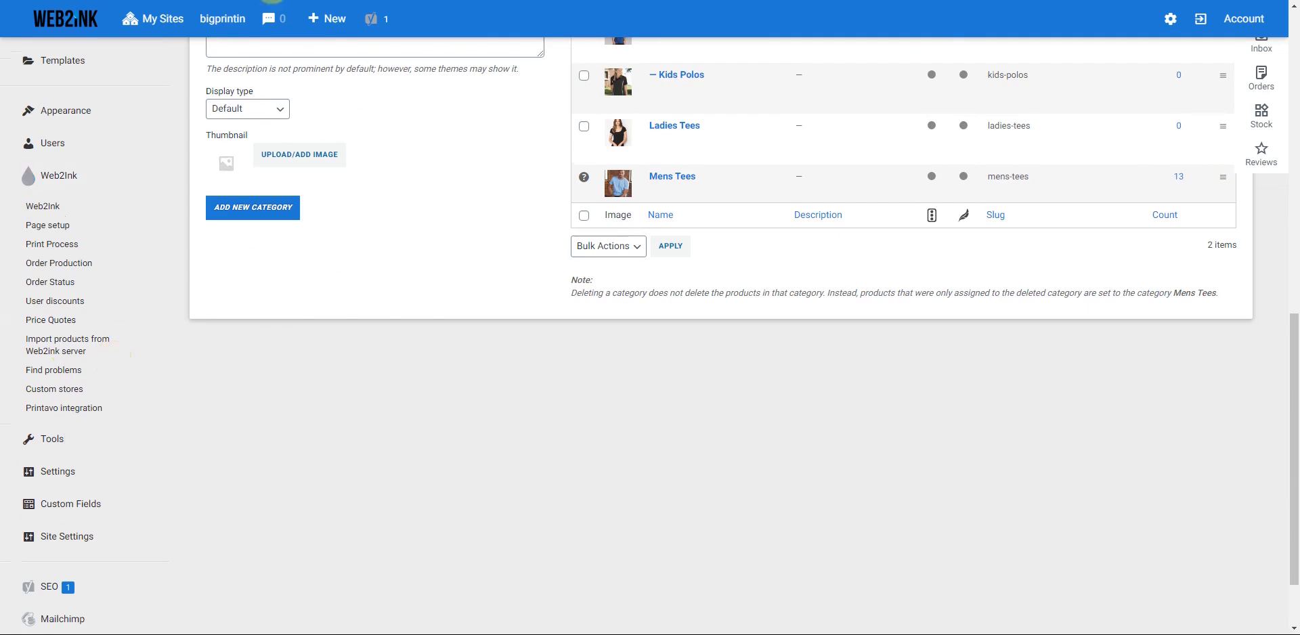
pyautogui.scroll(5, 510, 209)
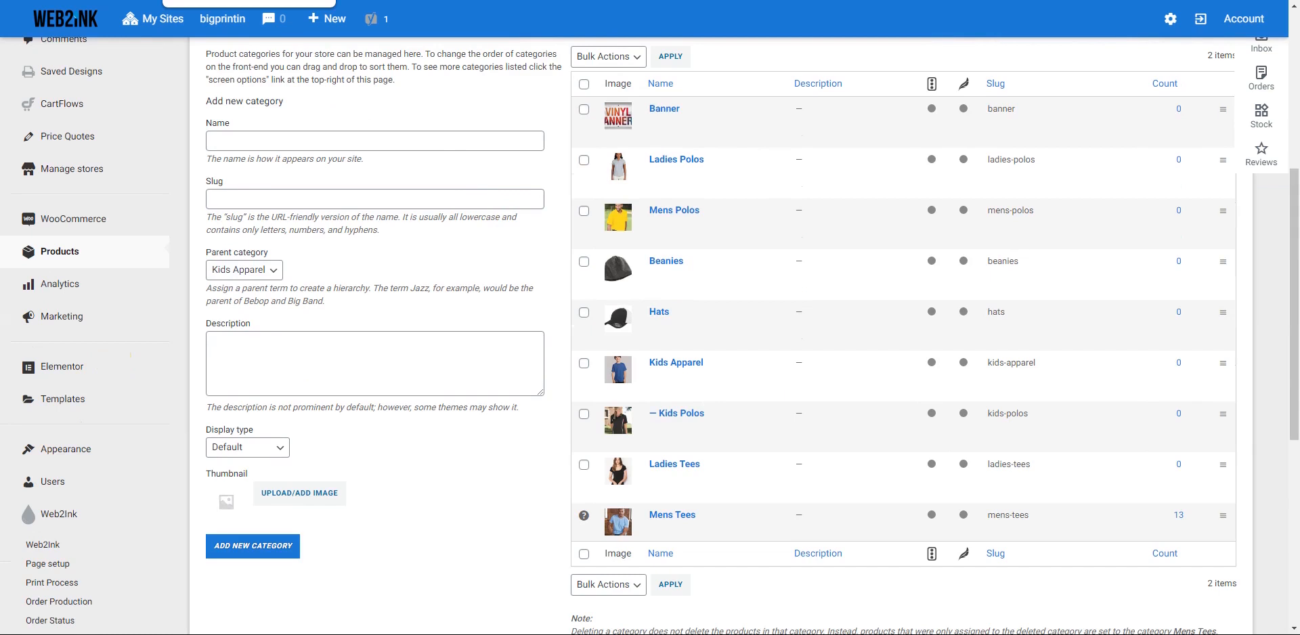
pyautogui.click(234, 1)
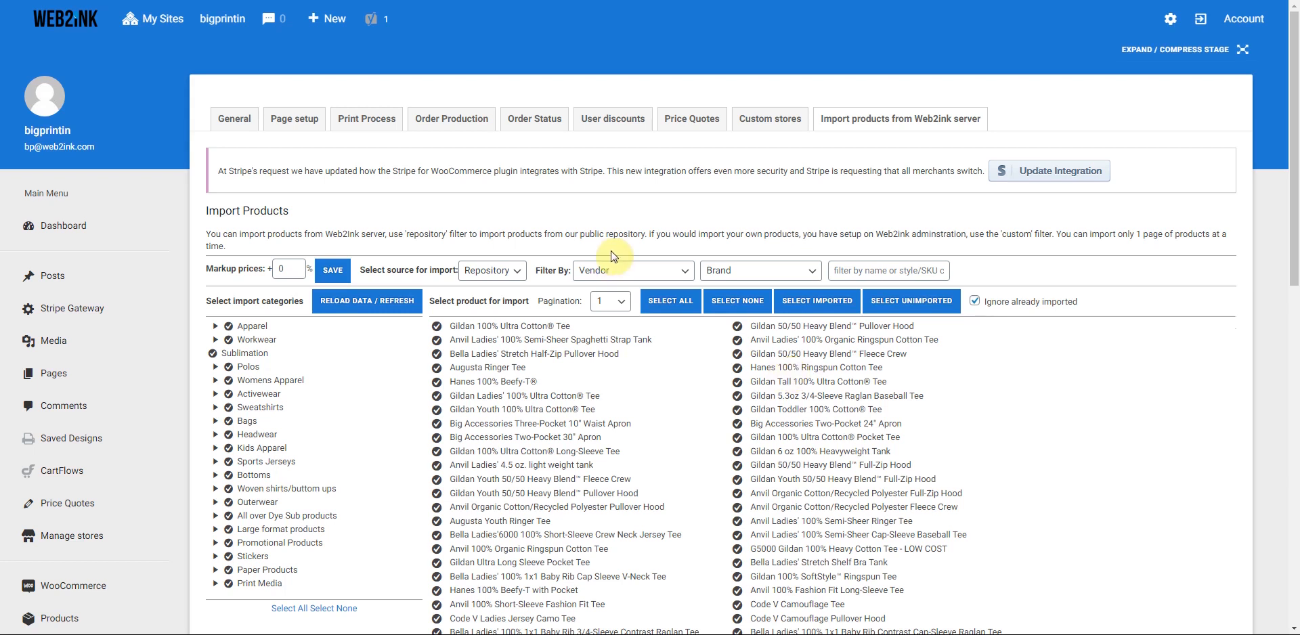
# - Set the markup on imported prices to 30%
pyautogui.scroll(-1, 583, 327)
pyautogui.click(292, 202)
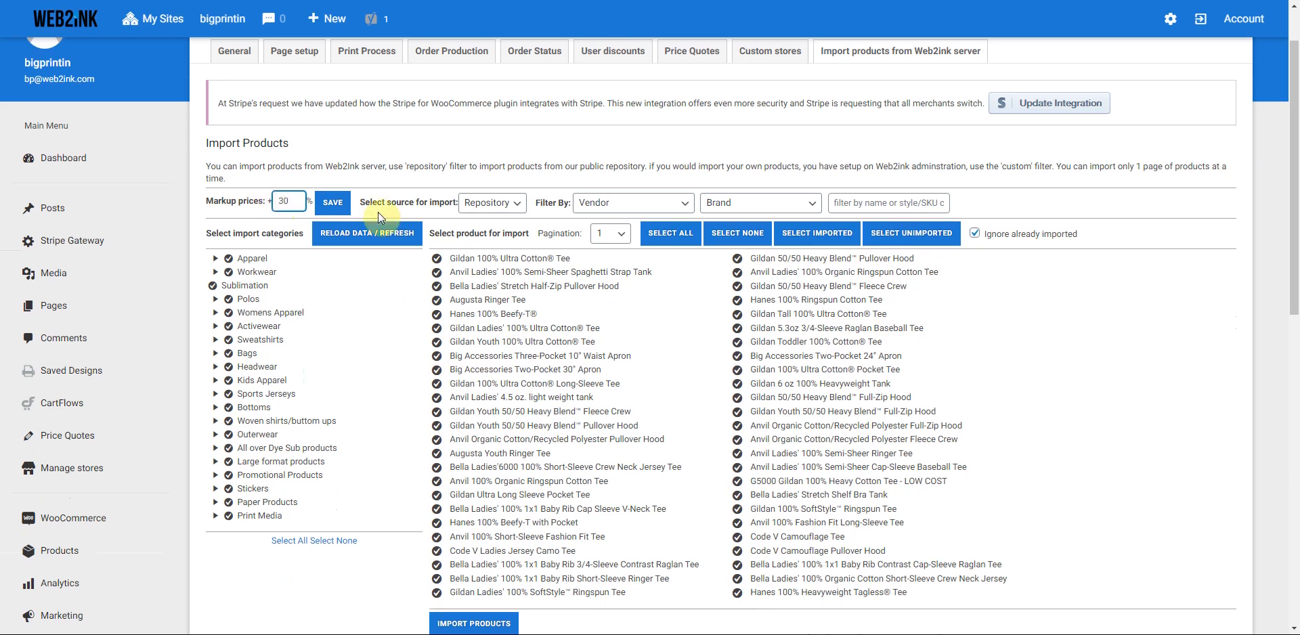
# - Filter the import list to the Bella + Canvas brand and names matching 'women'
pyautogui.click(809, 206)
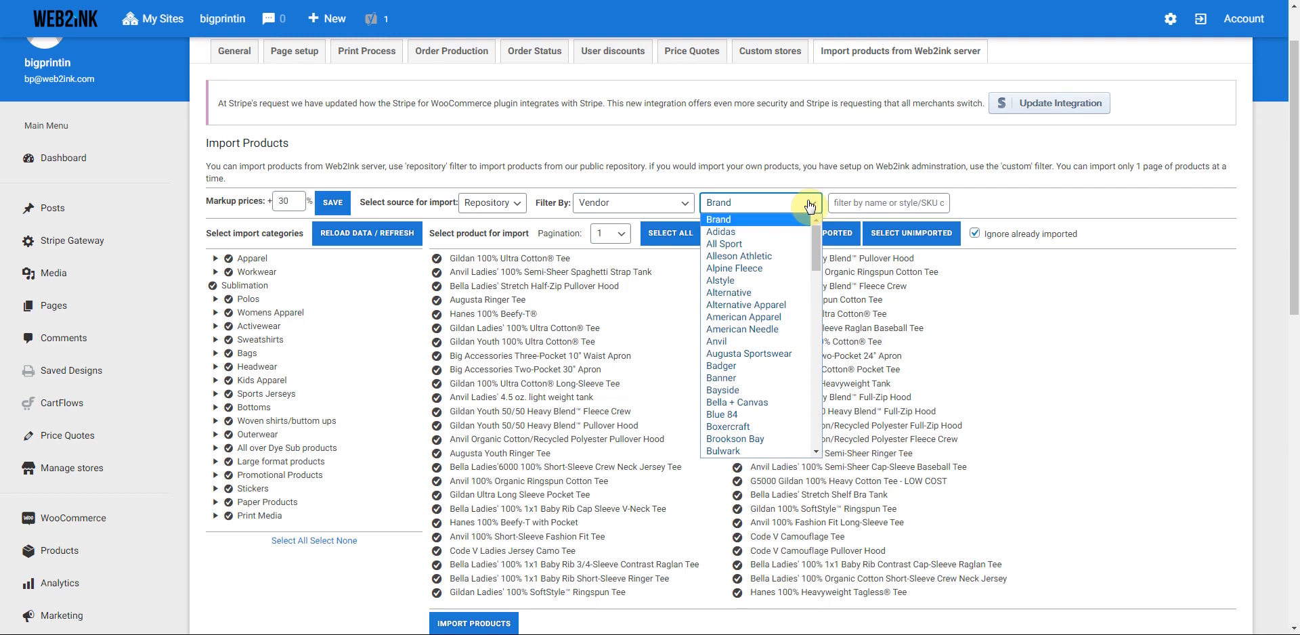
pyautogui.click(743, 406)
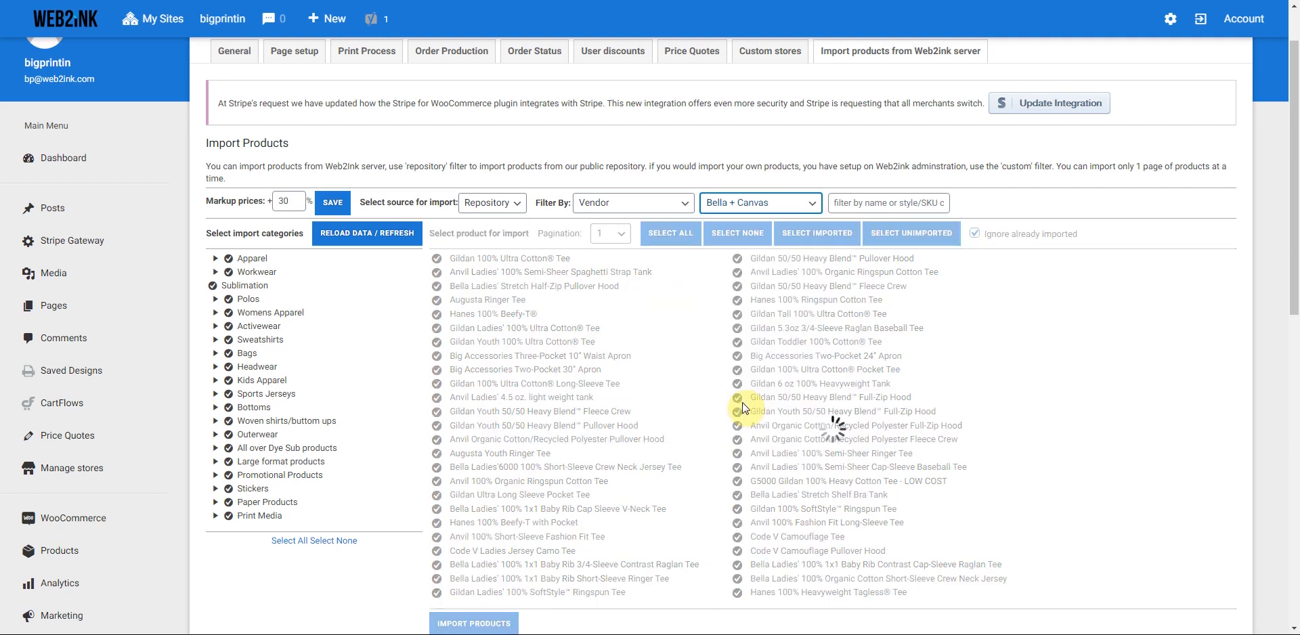
pyautogui.click(850, 204)
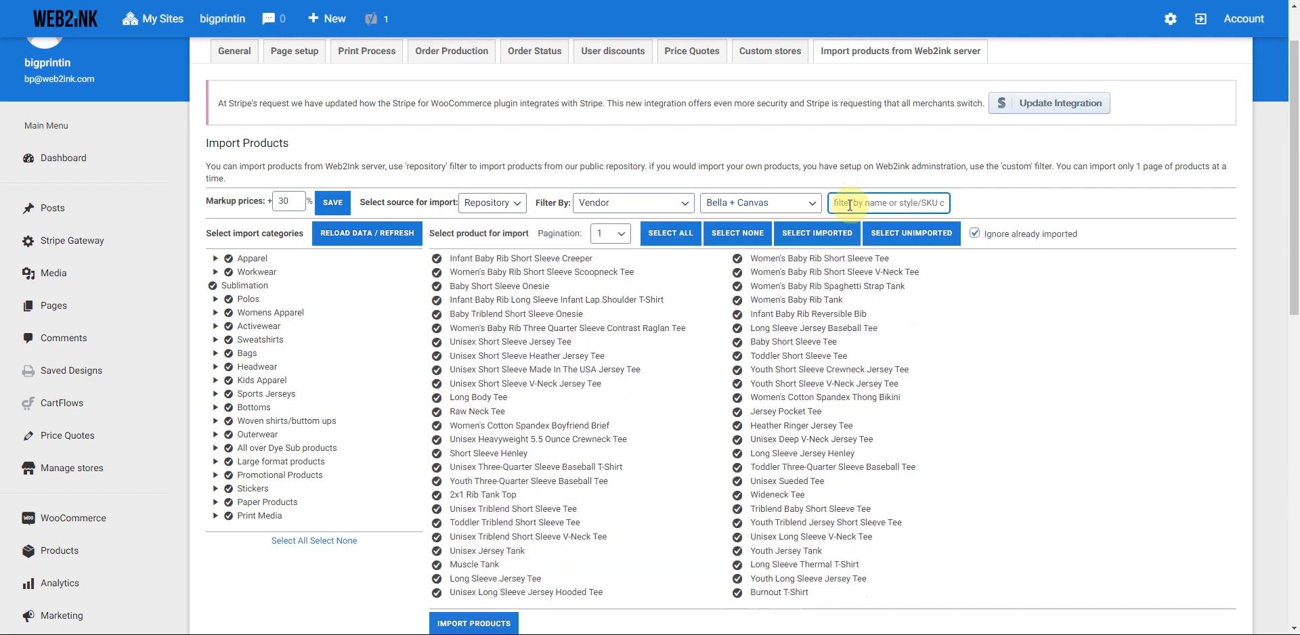
pyautogui.write('ladies')
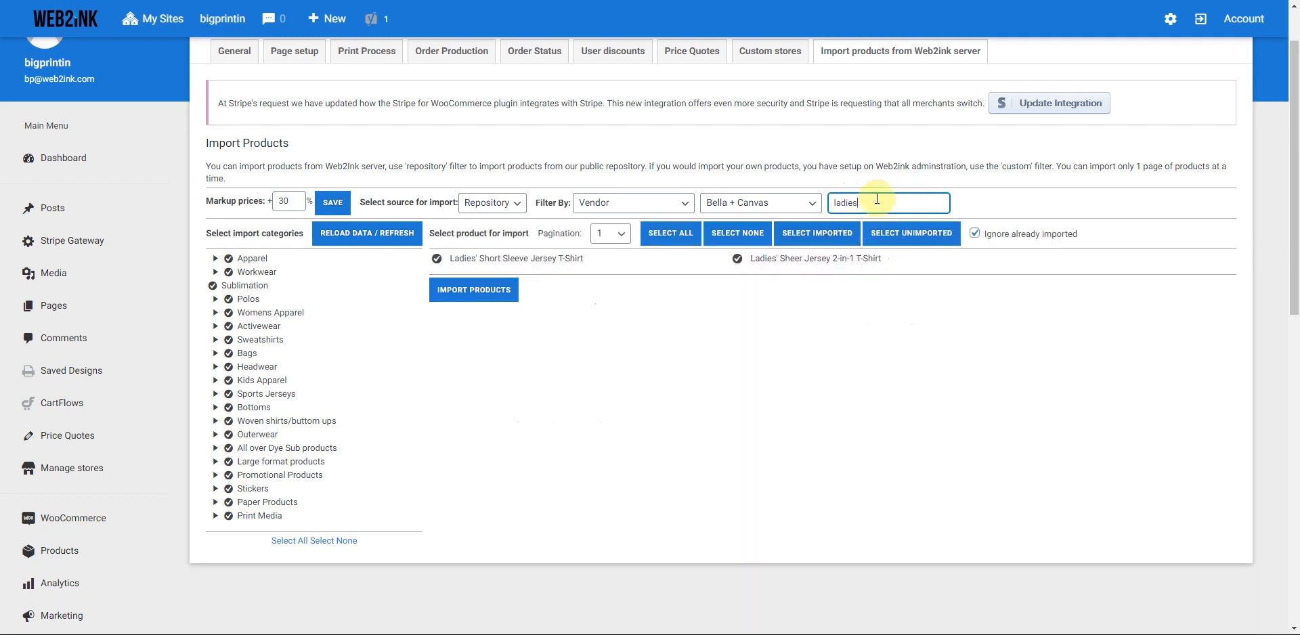
pyautogui.moveTo(880, 203); pyautogui.dragTo(804, 216)
pyautogui.write('womesn')
pyautogui.press('BackSpace')
pyautogui.press('BackSpace')
pyautogui.write('n')
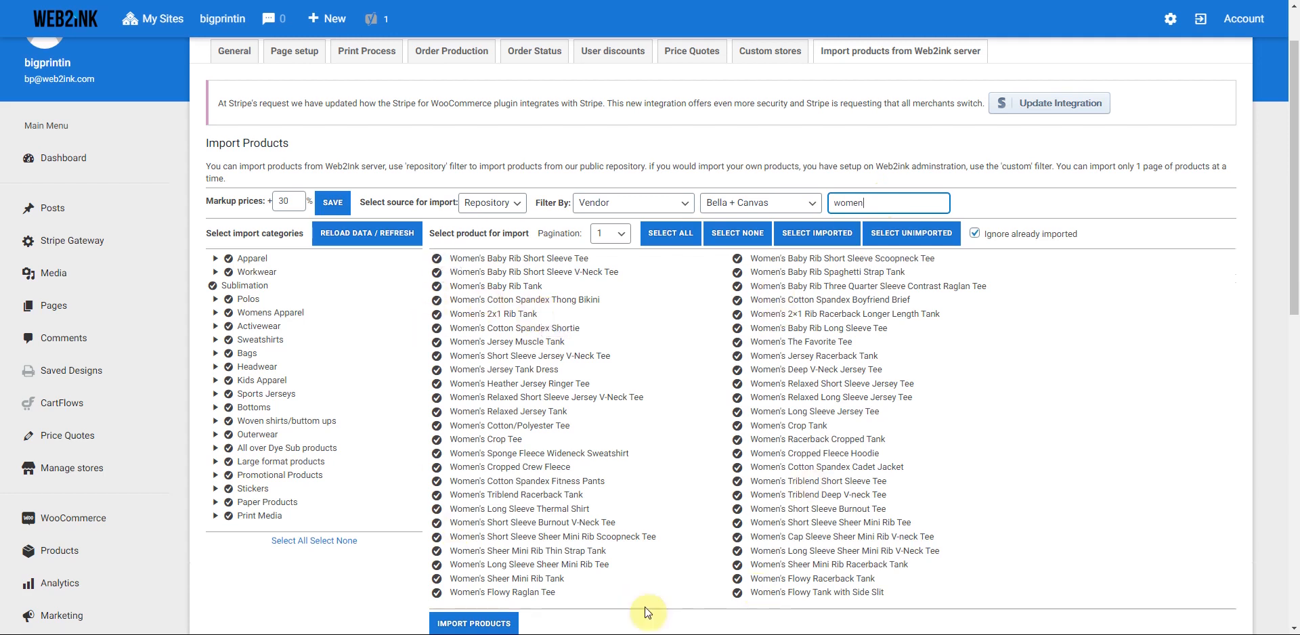
# - Clear all selections, then tick the chosen women's tees and tanks in the left column
pyautogui.click(739, 234)
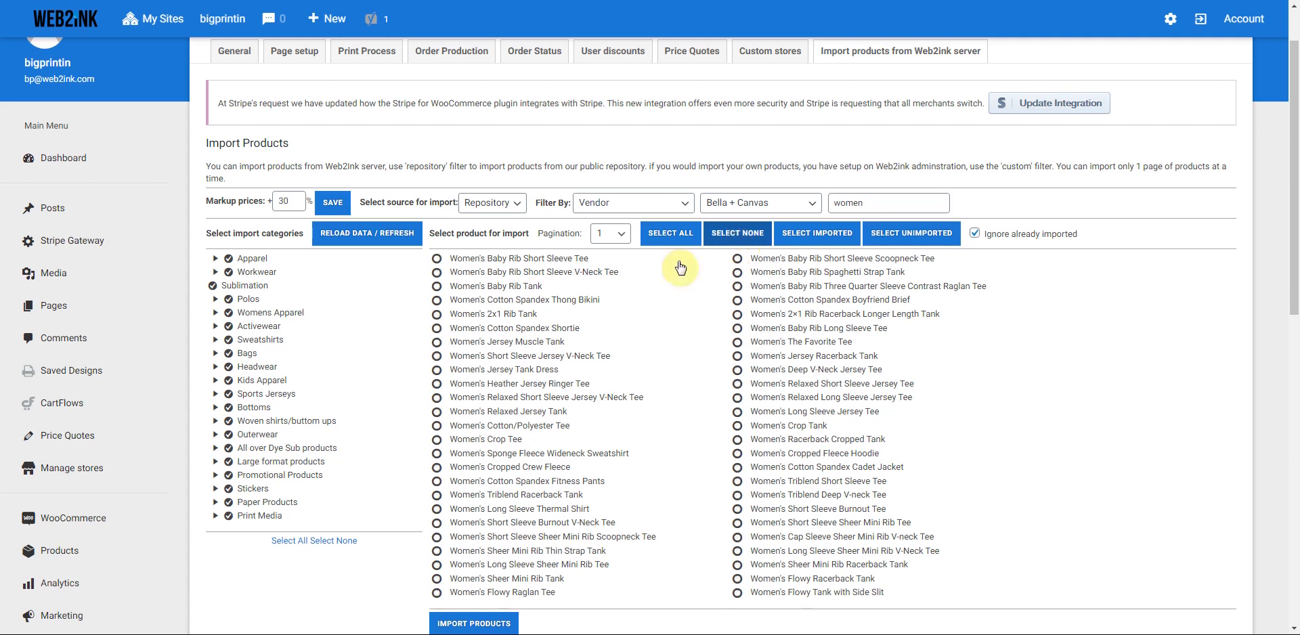
pyautogui.click(434, 259)
pyautogui.click(436, 272)
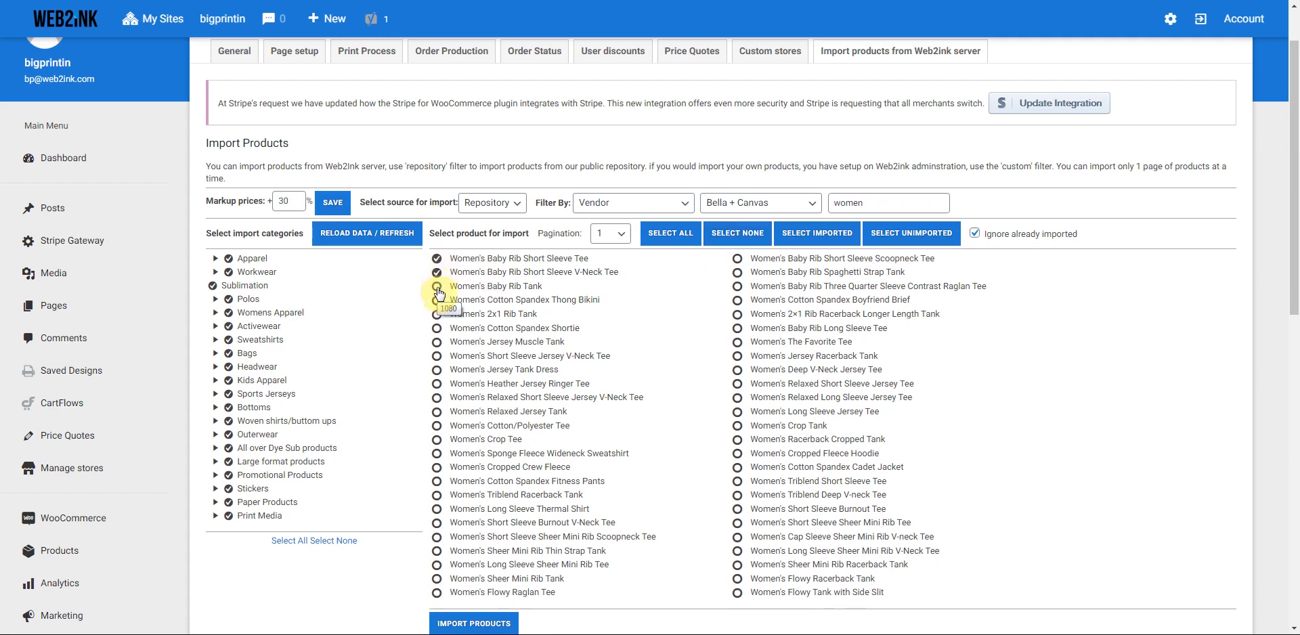
pyautogui.click(436, 286)
pyautogui.click(437, 314)
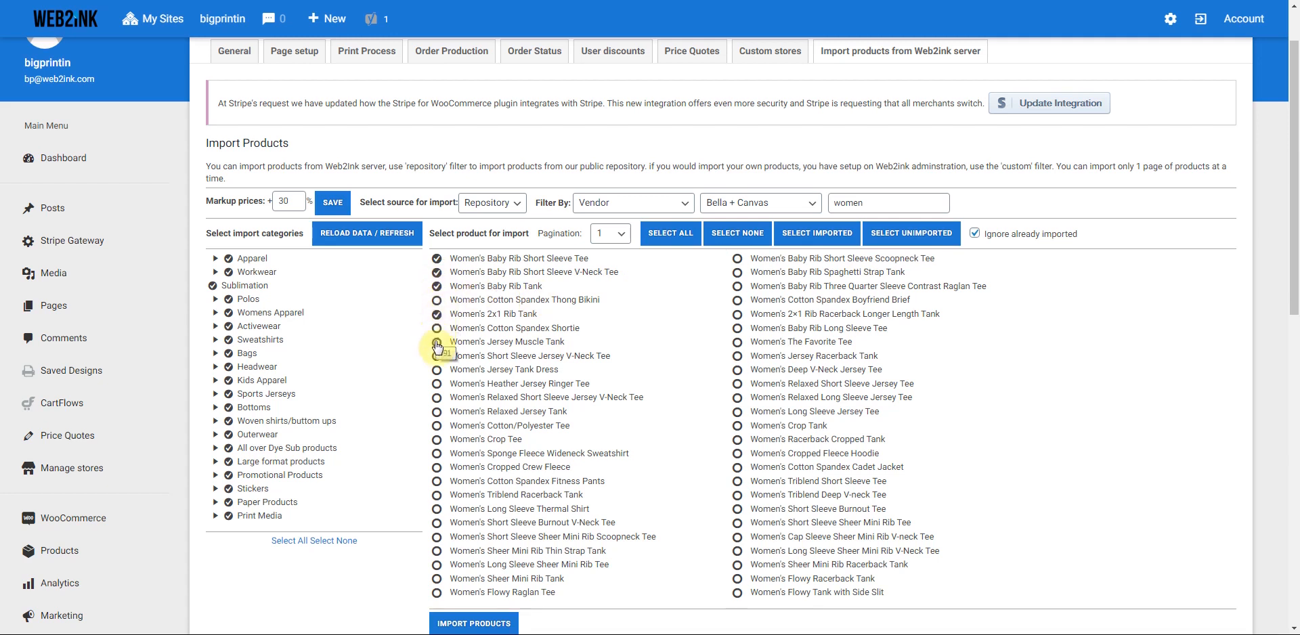
pyautogui.click(436, 342)
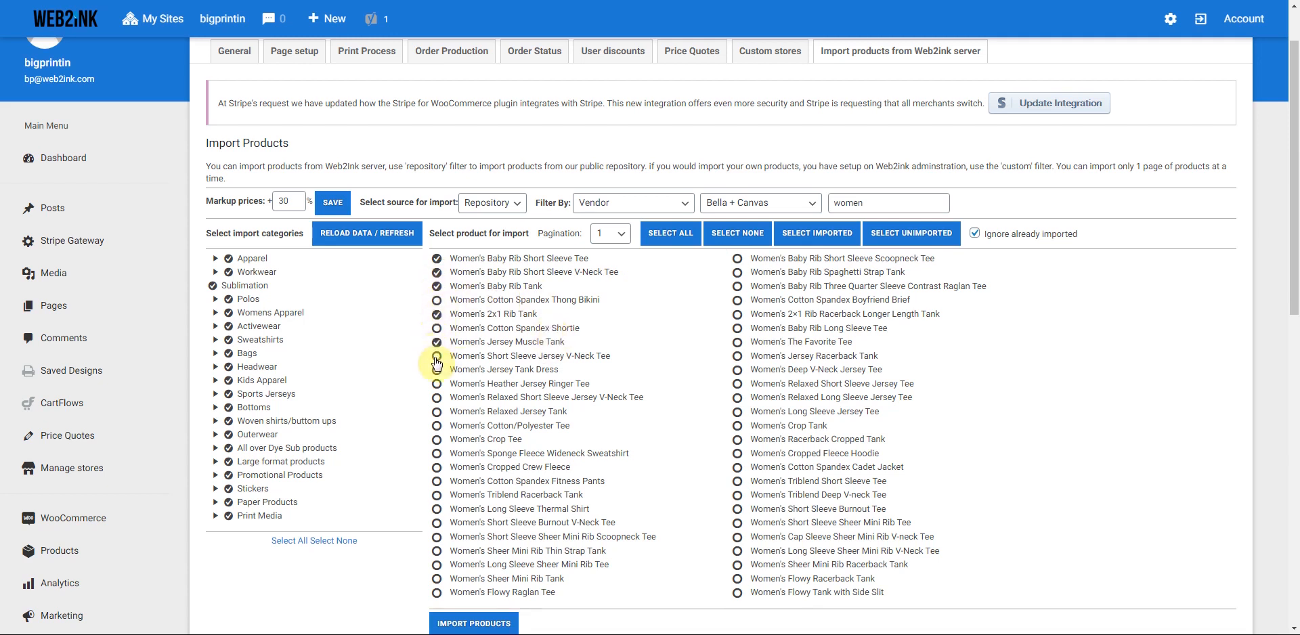
pyautogui.click(436, 356)
pyautogui.click(436, 384)
pyautogui.click(436, 397)
pyautogui.click(437, 413)
pyautogui.click(437, 426)
pyautogui.click(436, 444)
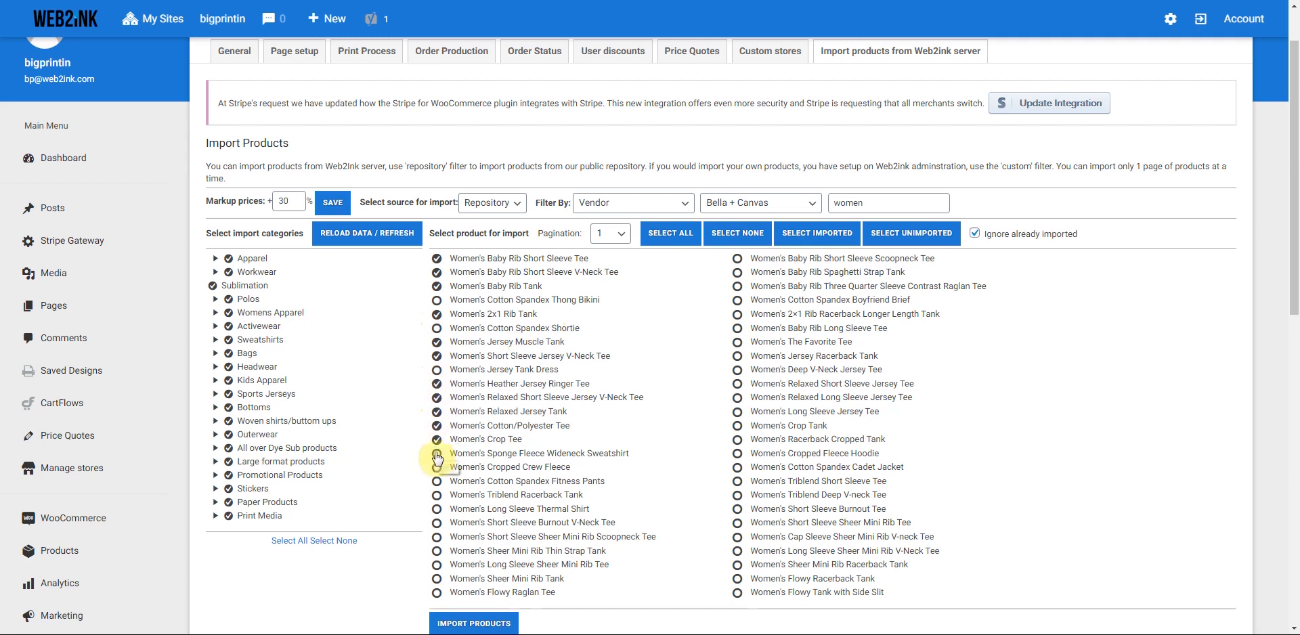
pyautogui.click(436, 495)
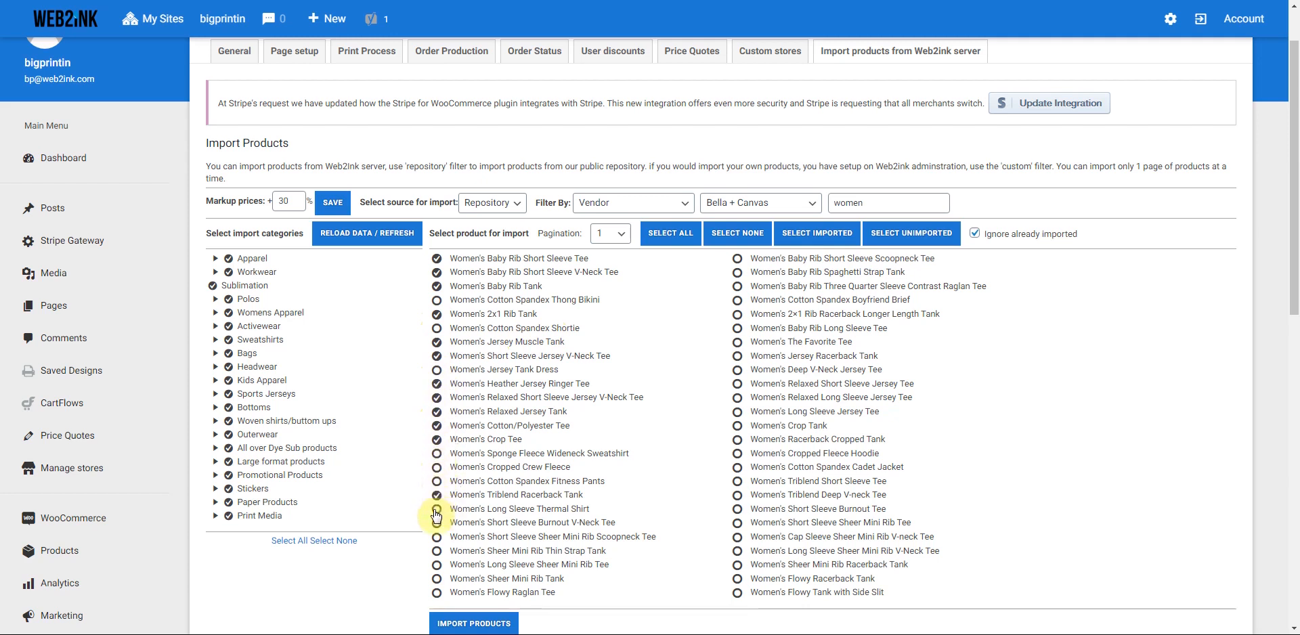
pyautogui.click(436, 523)
pyautogui.click(436, 564)
pyautogui.click(436, 593)
pyautogui.click(437, 578)
# - Tick the chosen right-column women's items, from Baby Rib Scoopneck Tee to Flowy Tank with Side Slit
pyautogui.click(737, 259)
pyautogui.click(737, 272)
pyautogui.click(737, 286)
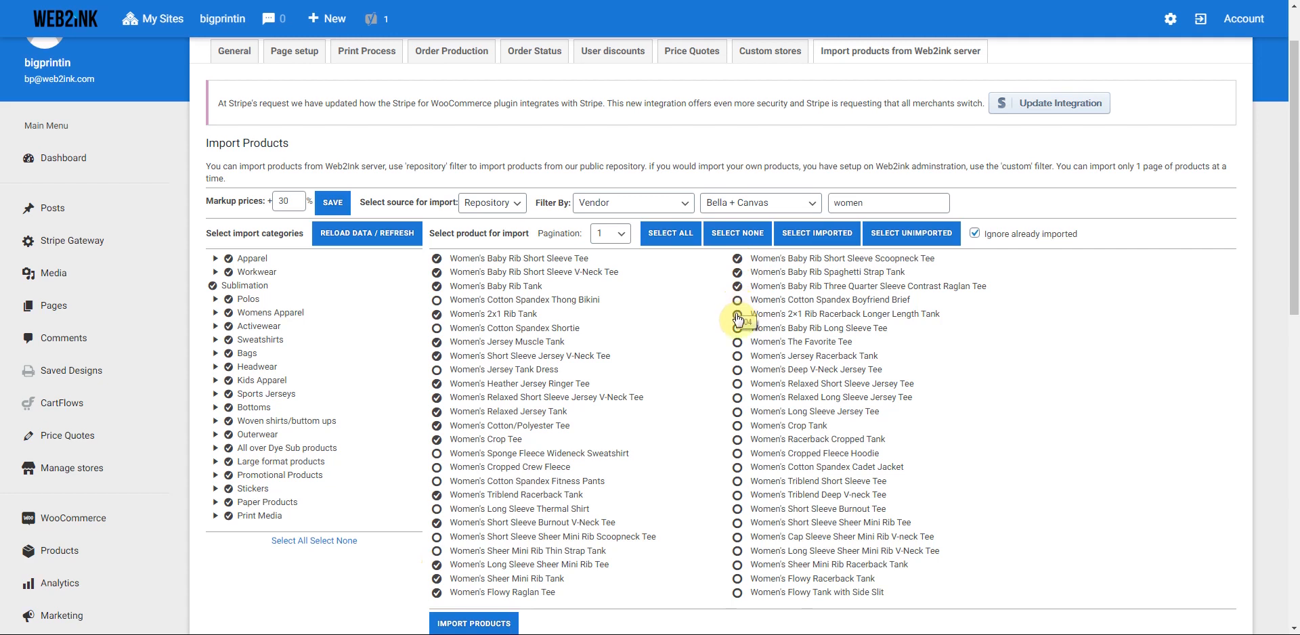
pyautogui.click(737, 314)
pyautogui.click(737, 329)
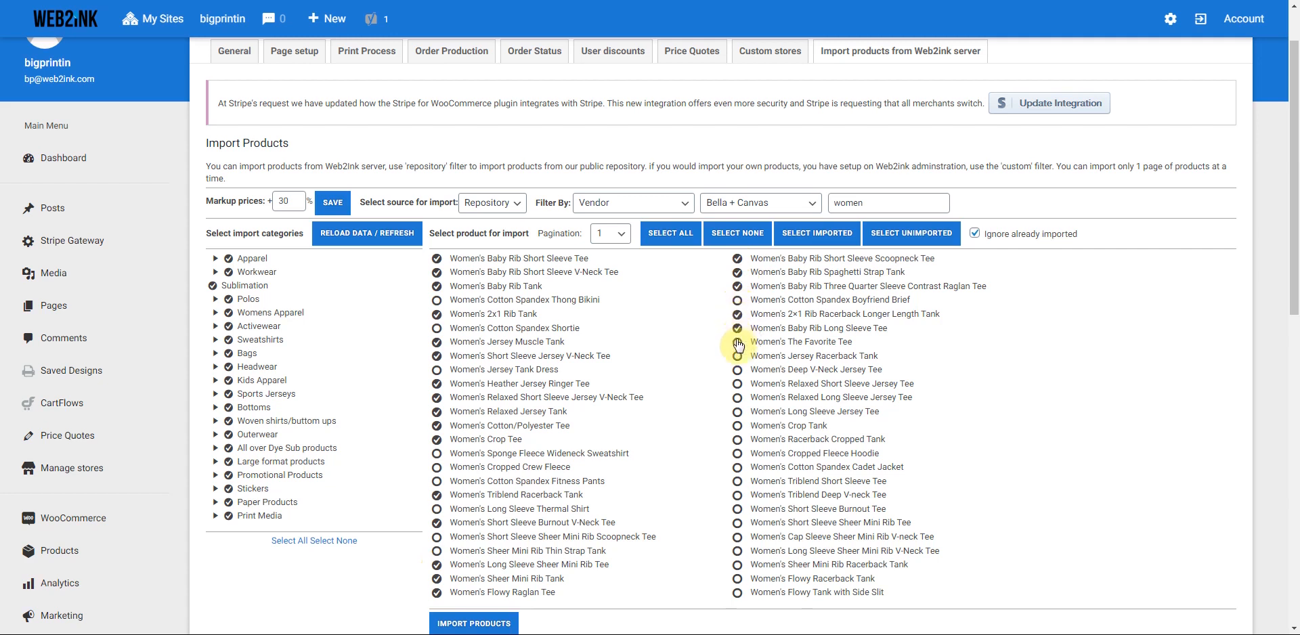
pyautogui.click(737, 342)
pyautogui.click(737, 356)
pyautogui.click(737, 370)
pyautogui.click(737, 384)
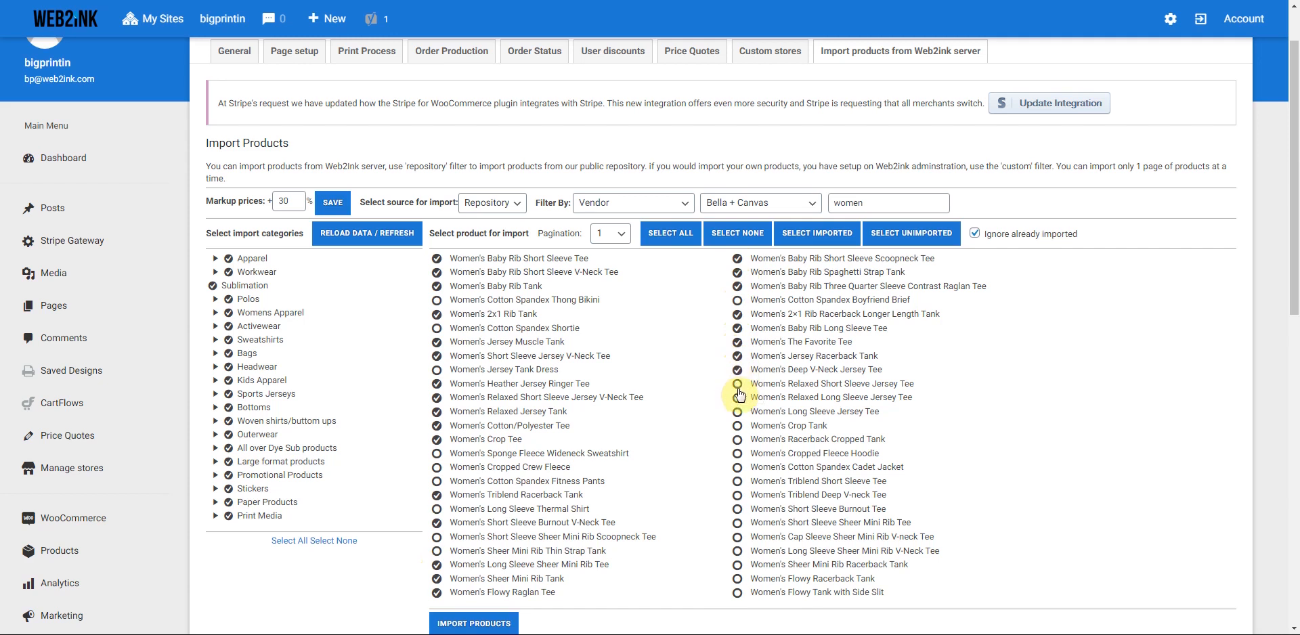
pyautogui.click(737, 398)
pyautogui.click(737, 412)
pyautogui.click(737, 426)
pyautogui.click(737, 440)
pyautogui.doubleClick(738, 452)
pyautogui.click(737, 481)
pyautogui.click(737, 495)
pyautogui.click(737, 509)
pyautogui.click(738, 522)
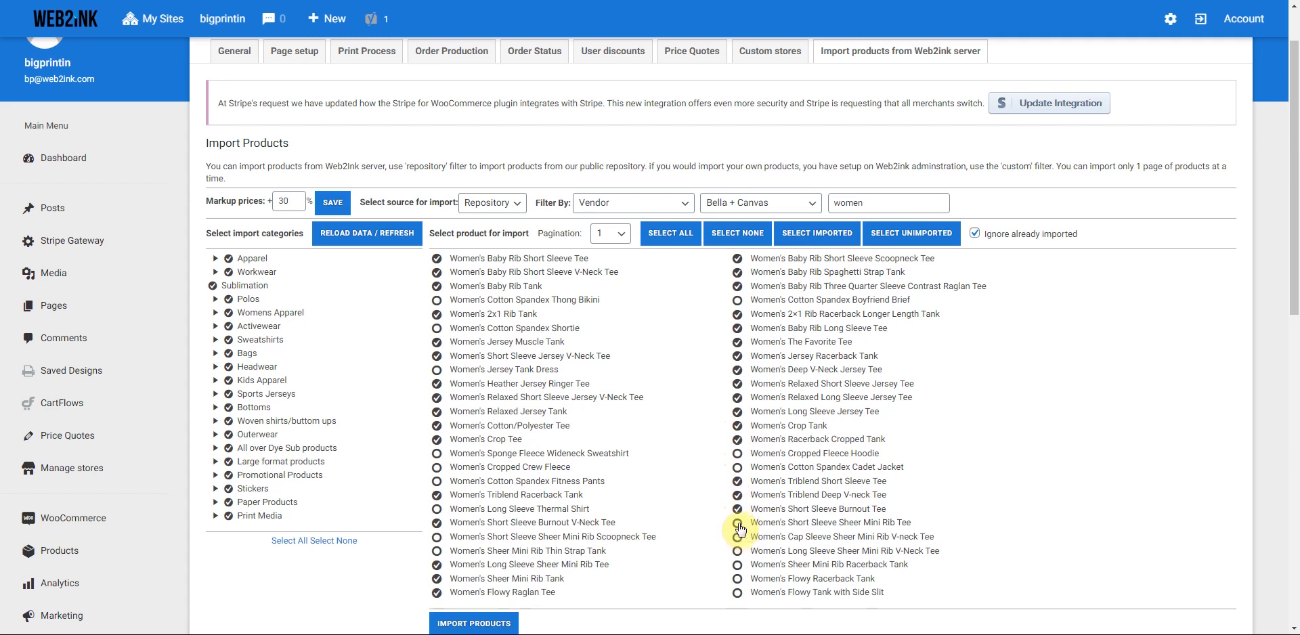
pyautogui.click(737, 537)
pyautogui.click(738, 551)
pyautogui.click(738, 564)
pyautogui.click(737, 578)
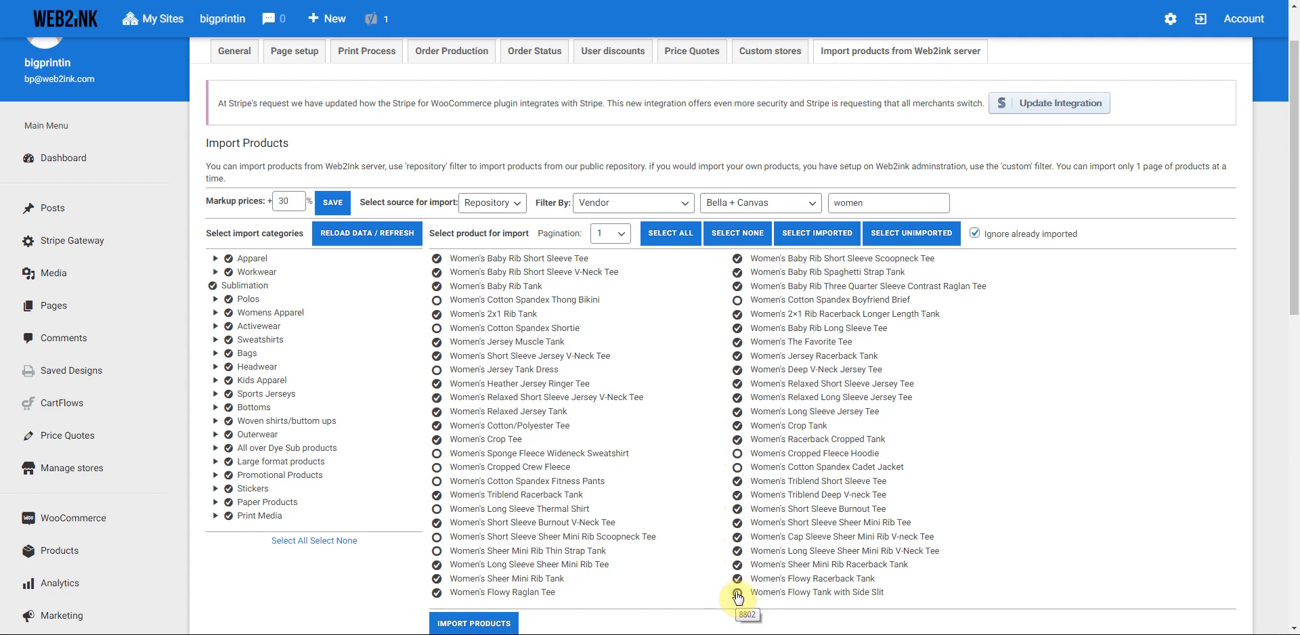
pyautogui.click(738, 593)
pyautogui.scroll(-1, 471, 606)
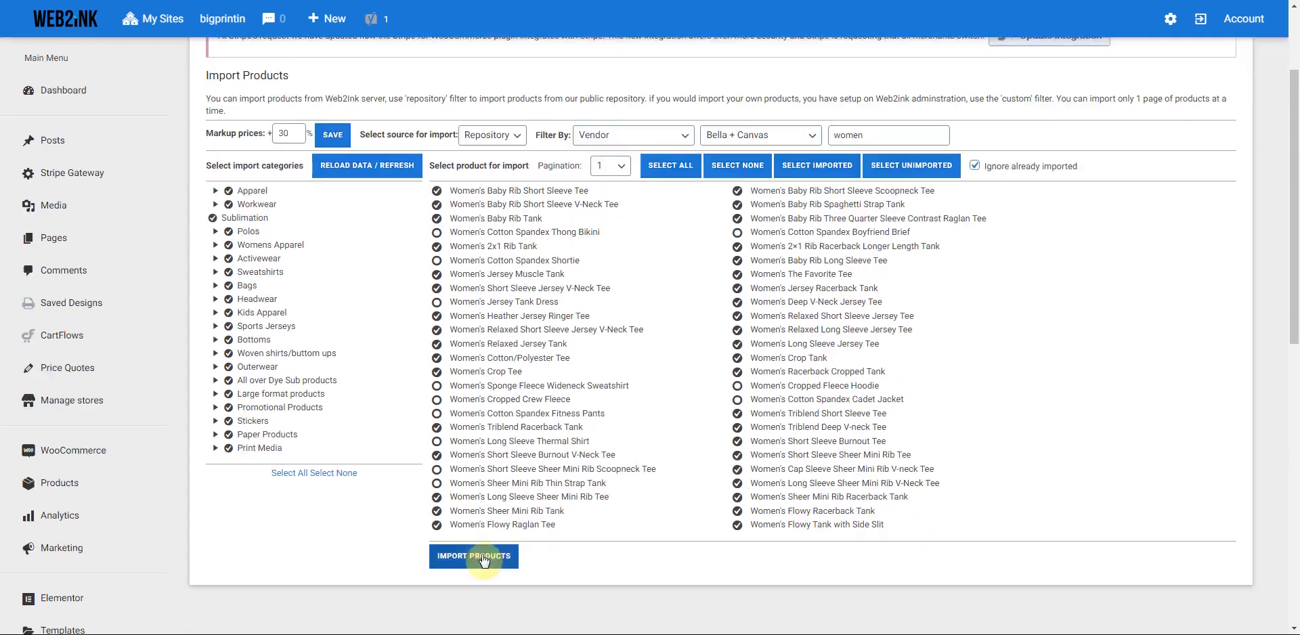
# - Import the checked products, dismiss the result message, and go to All Products
pyautogui.click(481, 555)
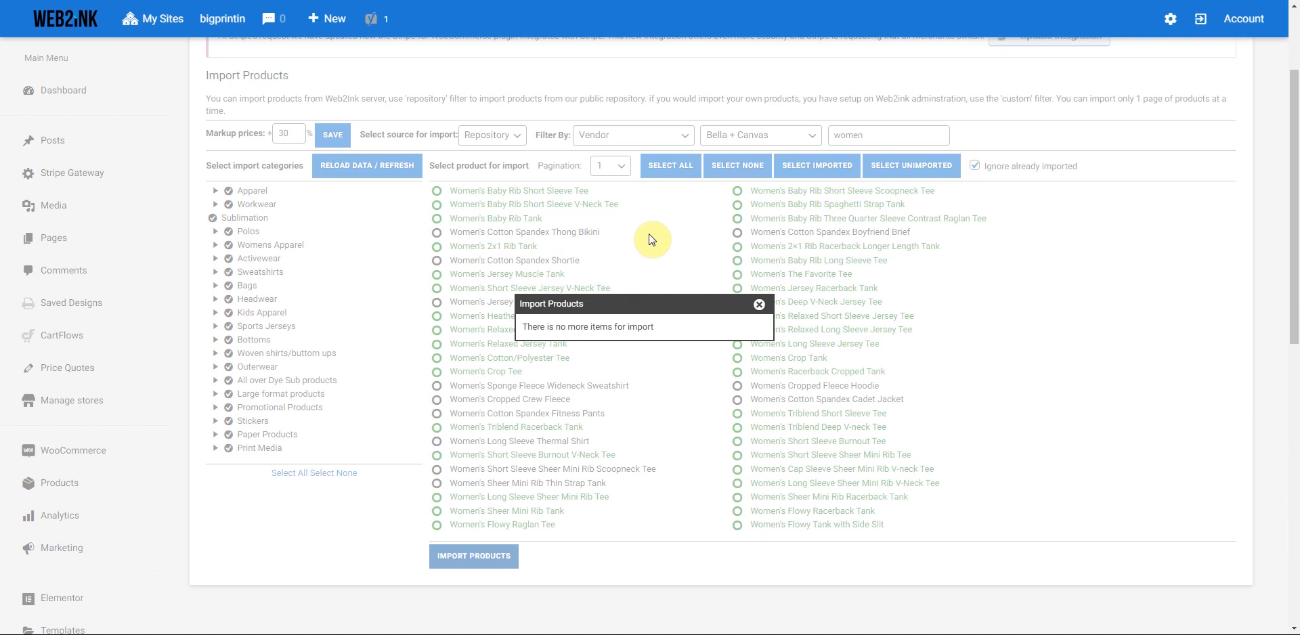
pyautogui.click(758, 305)
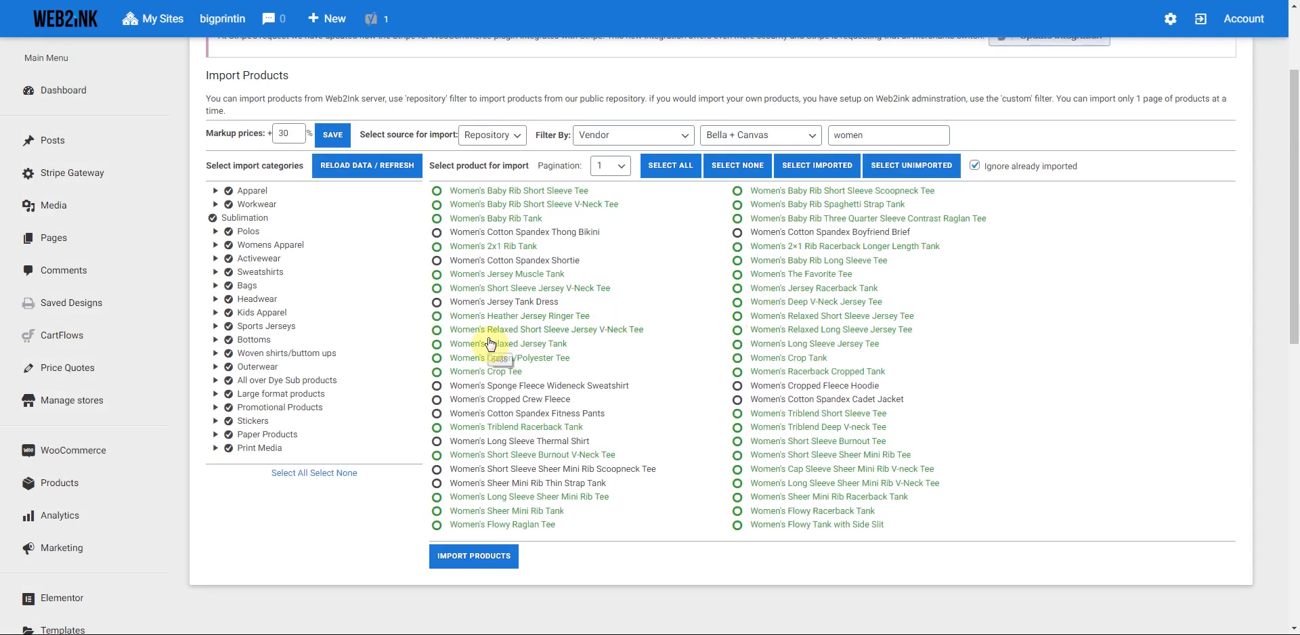
pyautogui.click(65, 488)
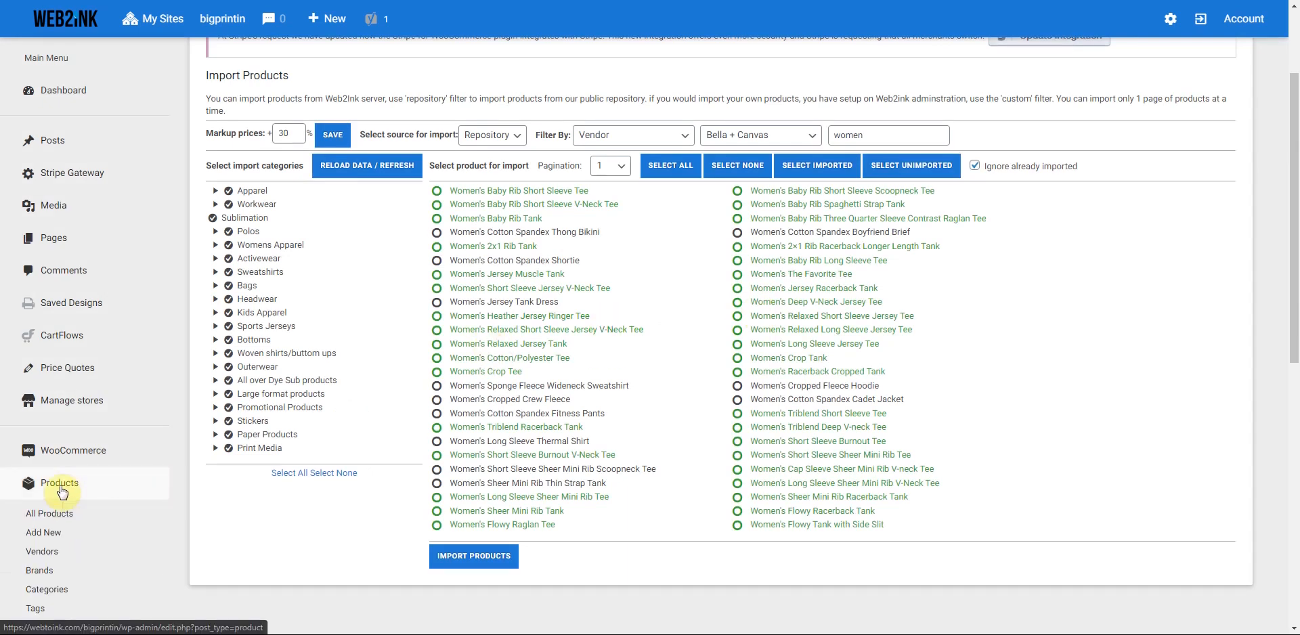
pyautogui.click(46, 515)
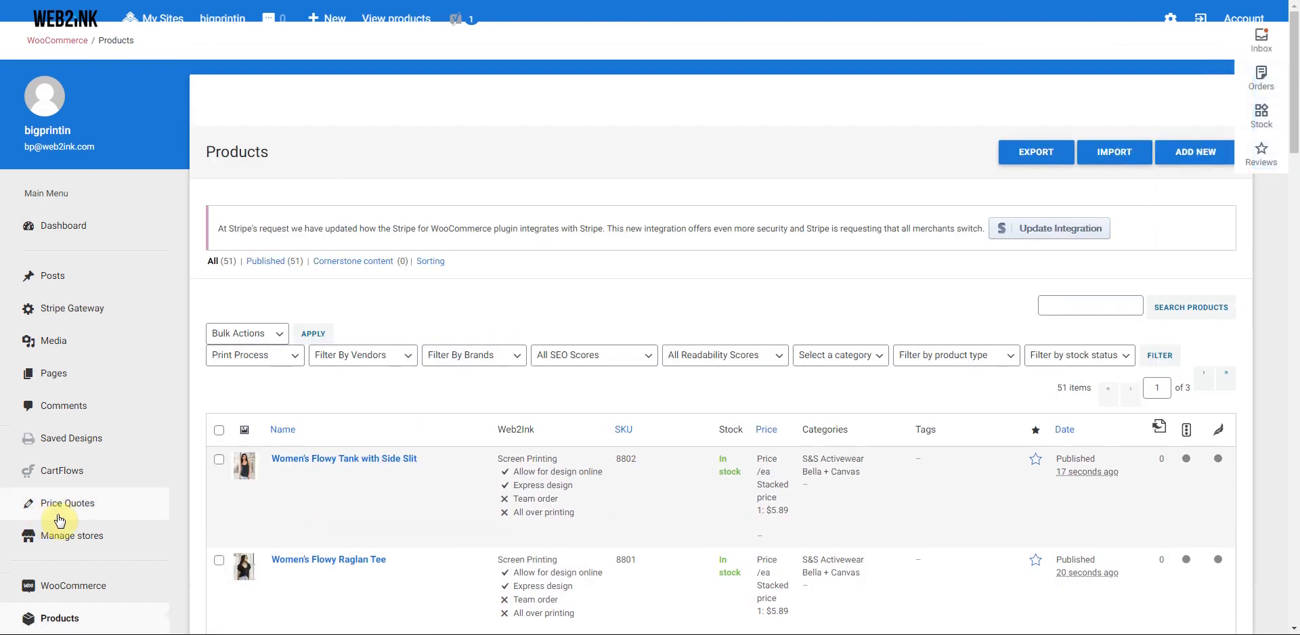
# - Scroll through the Products list to review the newly imported women's Bella + Canvas items
pyautogui.scroll(-1, 395, 519)
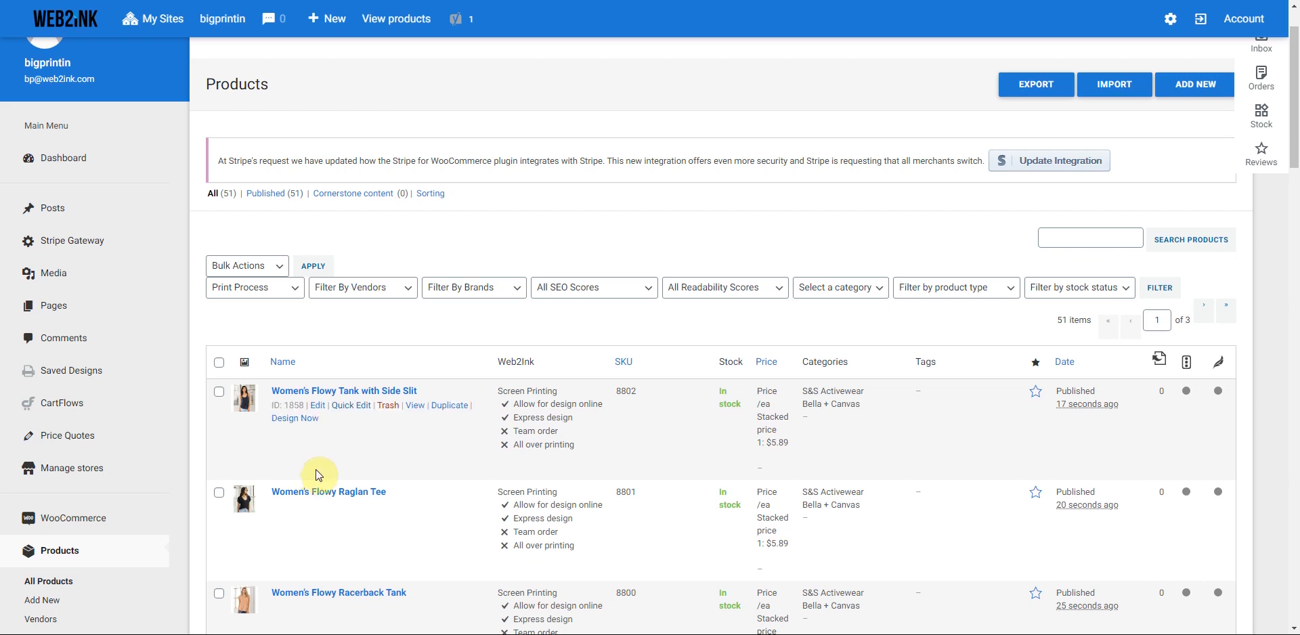
pyautogui.scroll(-3, 356, 449)
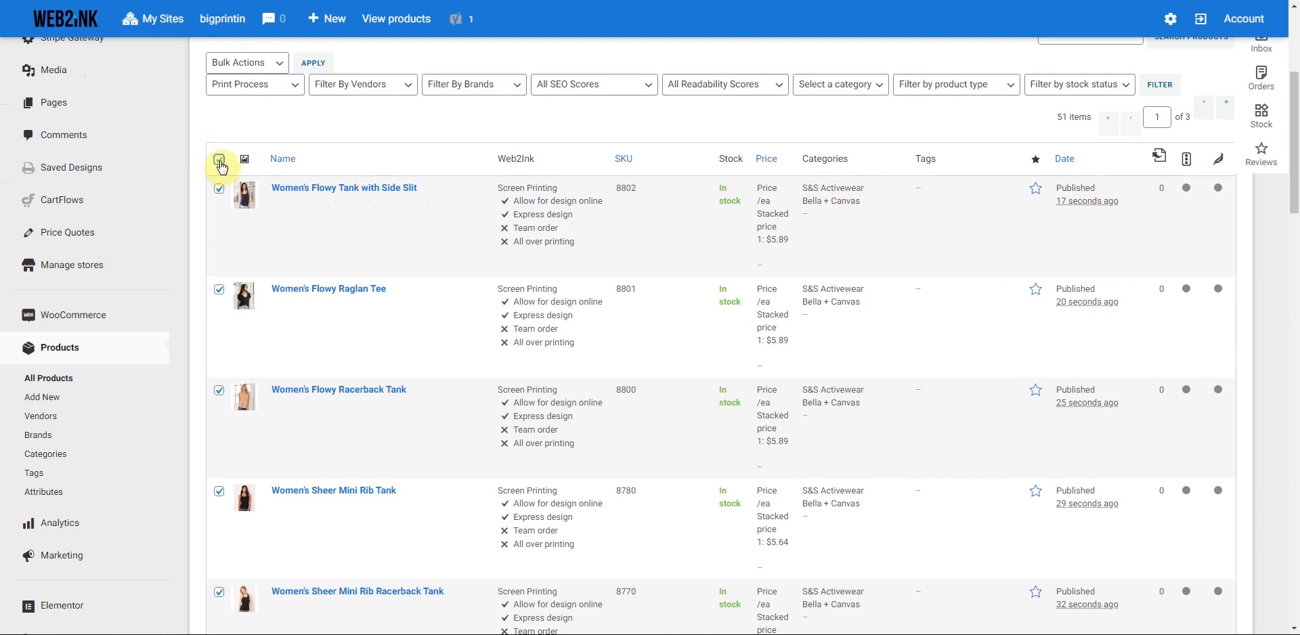
pyautogui.scroll(-10, 376, 301)
pyautogui.scroll(-15, 375, 300)
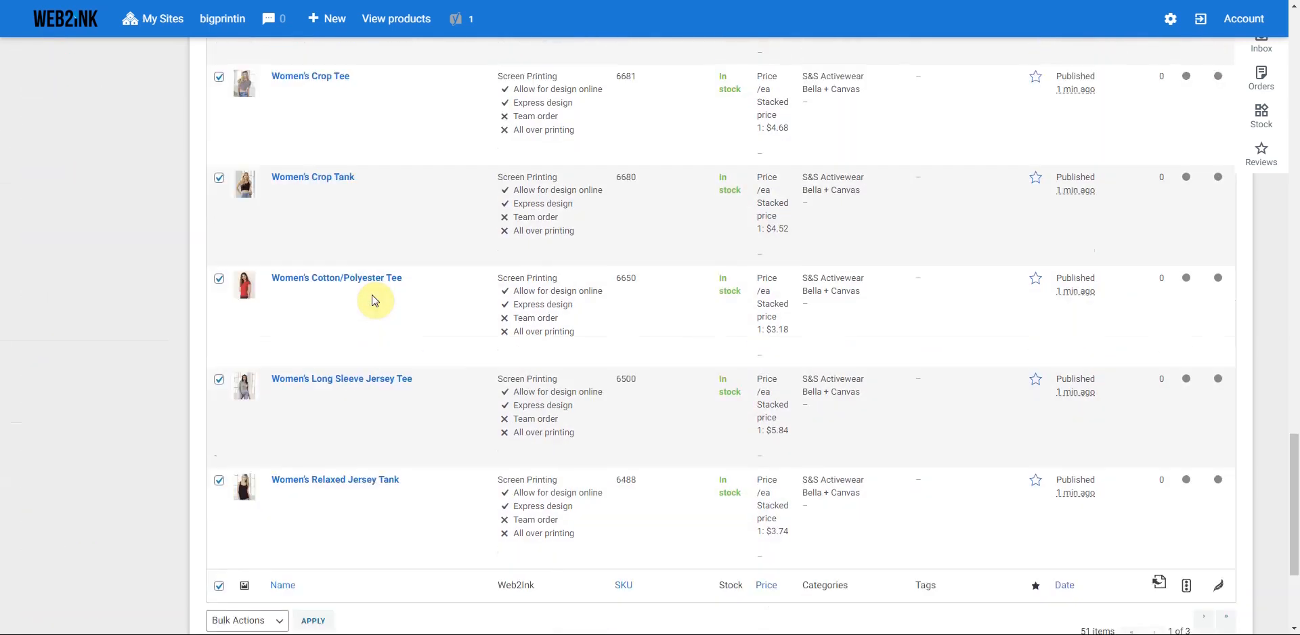
pyautogui.scroll(7, 376, 300)
pyautogui.scroll(-5, 375, 300)
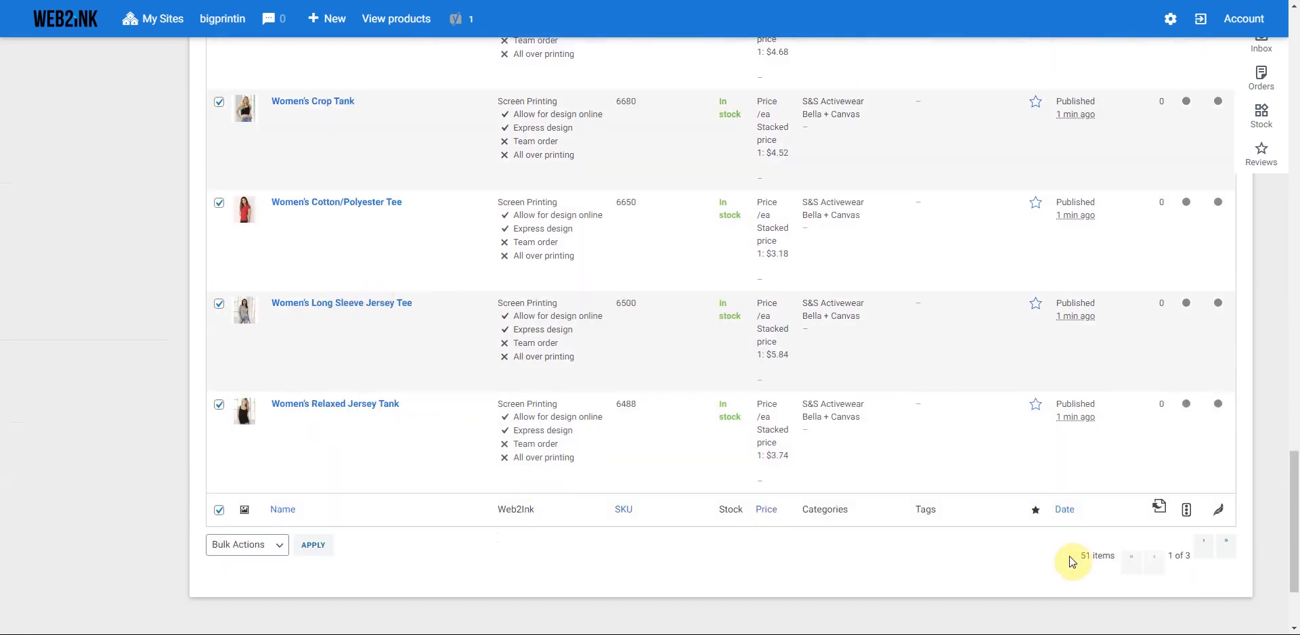
pyautogui.scroll(2, 998, 563)
pyautogui.scroll(20, 997, 564)
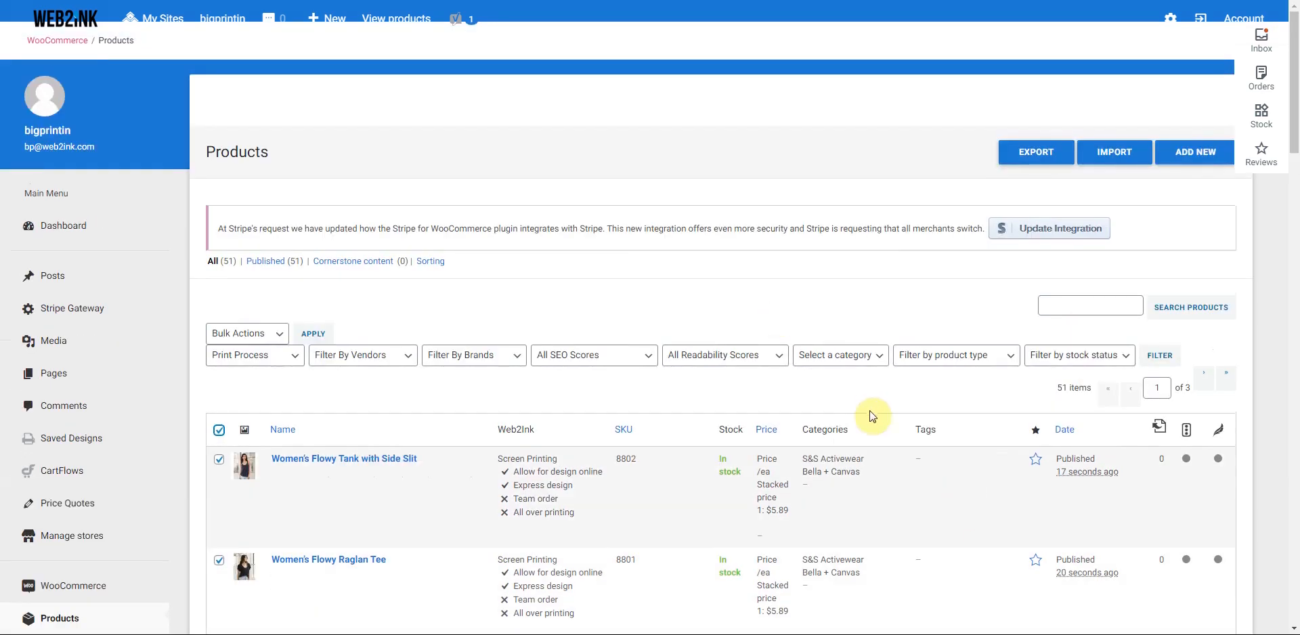
pyautogui.scroll(-1, 658, 337)
pyautogui.scroll(-1, 656, 336)
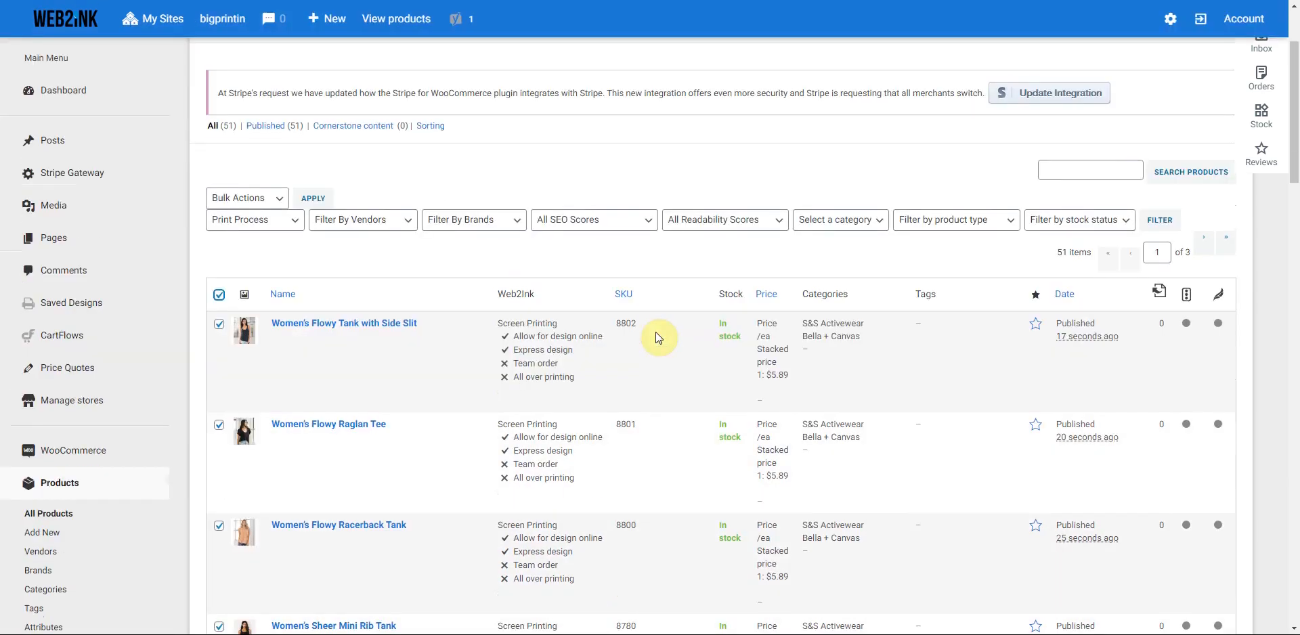
pyautogui.scroll(2, 655, 336)
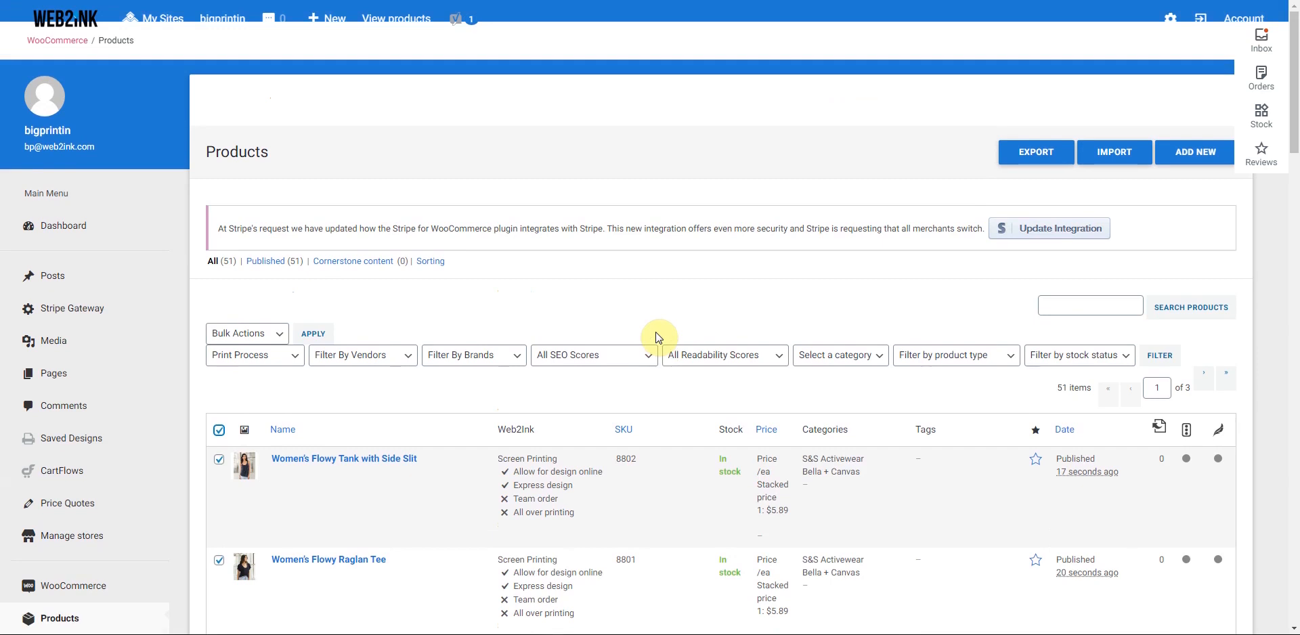
pyautogui.scroll(-1, 658, 337)
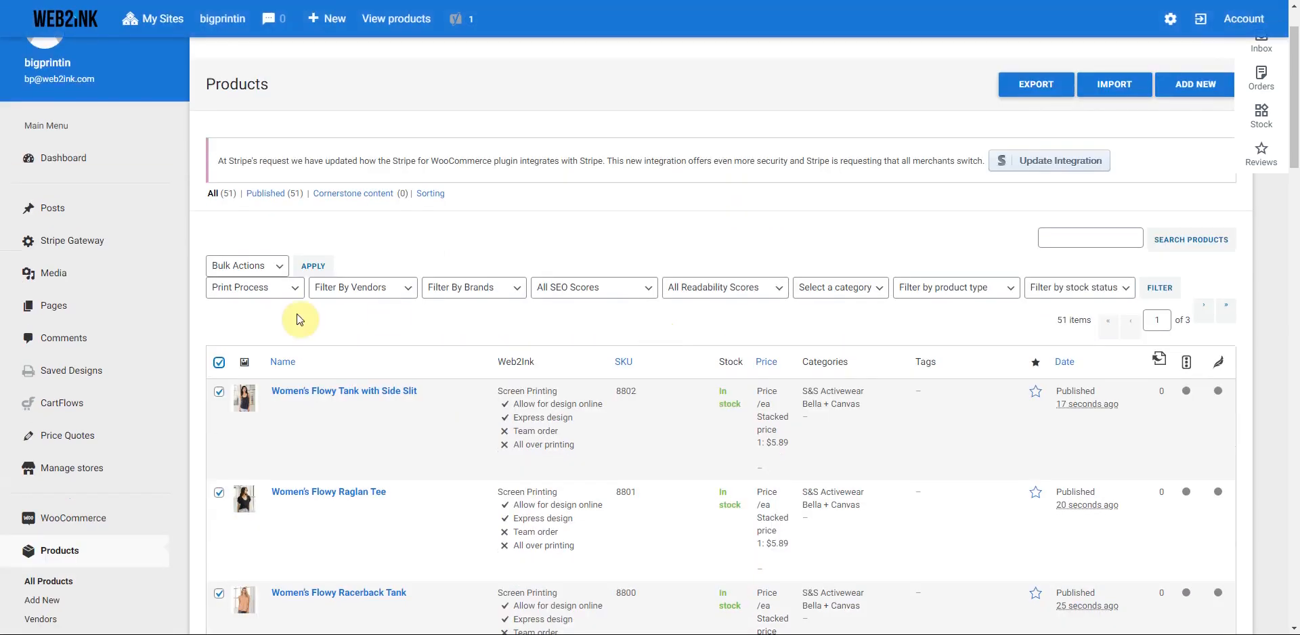
pyautogui.scroll(-2, 315, 339)
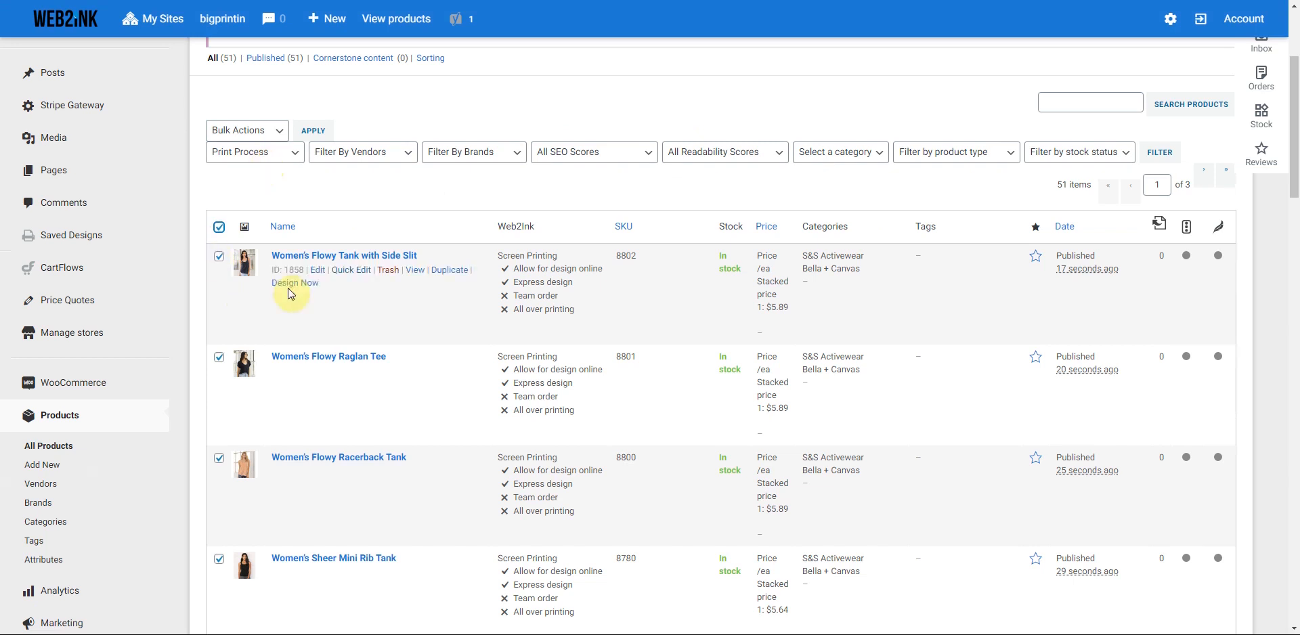
pyautogui.scroll(-8, 290, 292)
pyautogui.scroll(-19, 290, 293)
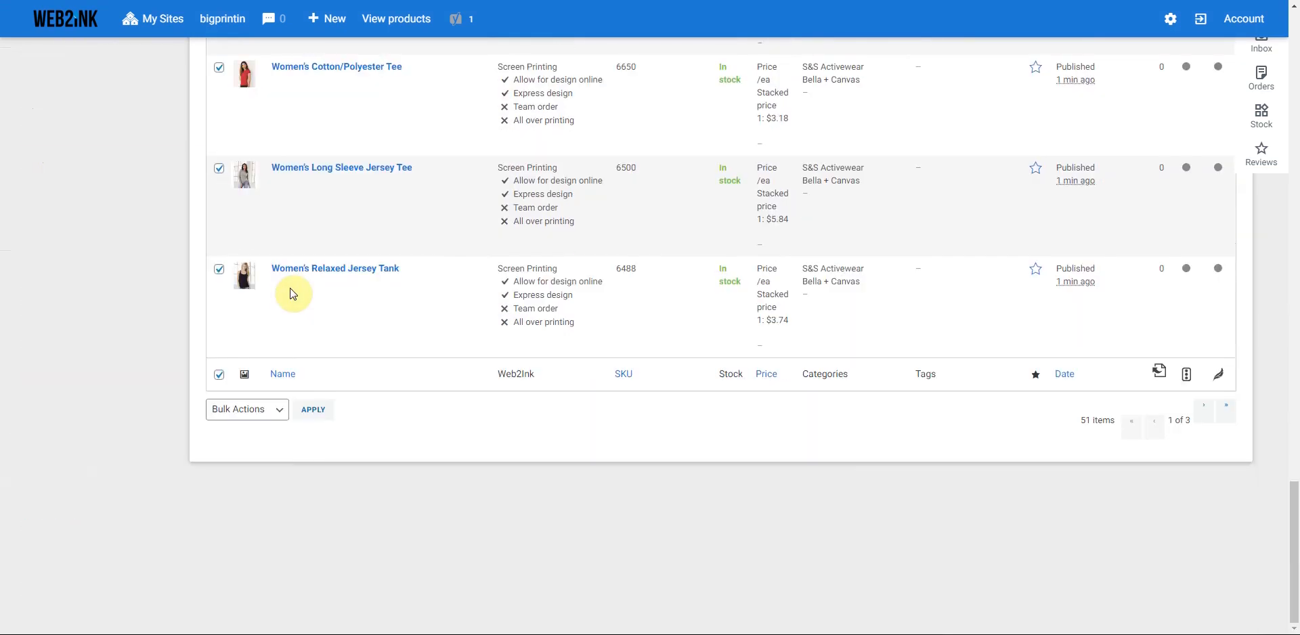
pyautogui.scroll(13, 290, 293)
pyautogui.scroll(15, 293, 294)
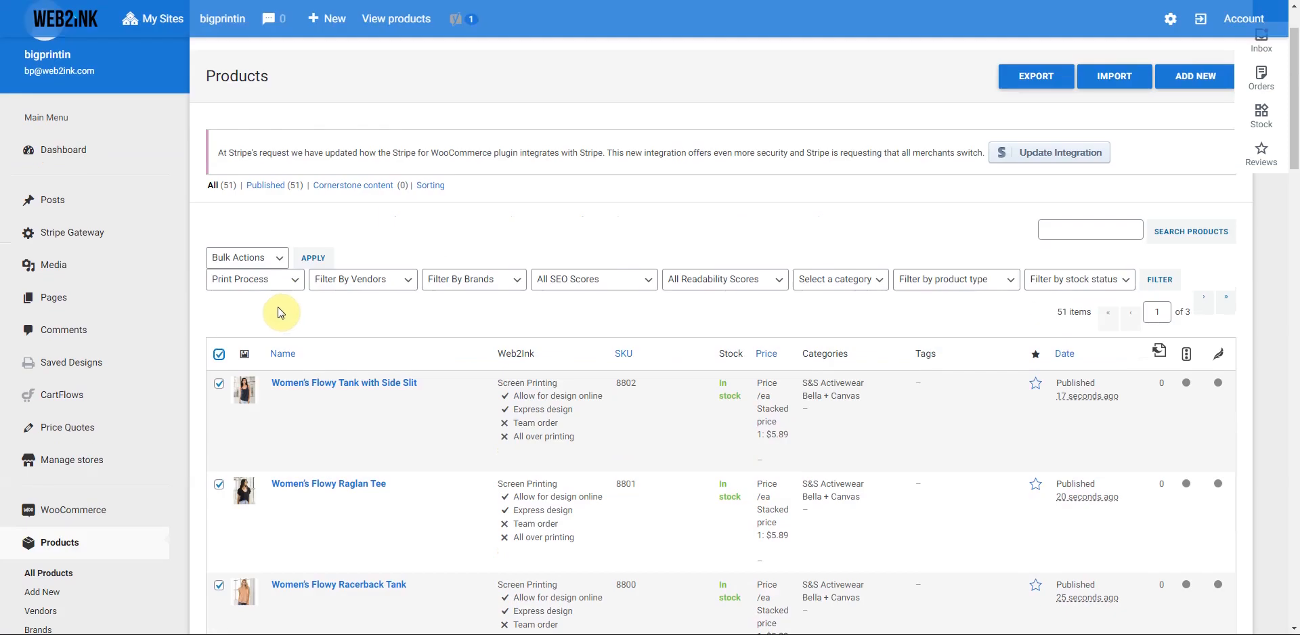
# - Bulk-edit the first page's 20 products to add the Ladies Tees category and update
pyautogui.click(260, 259)
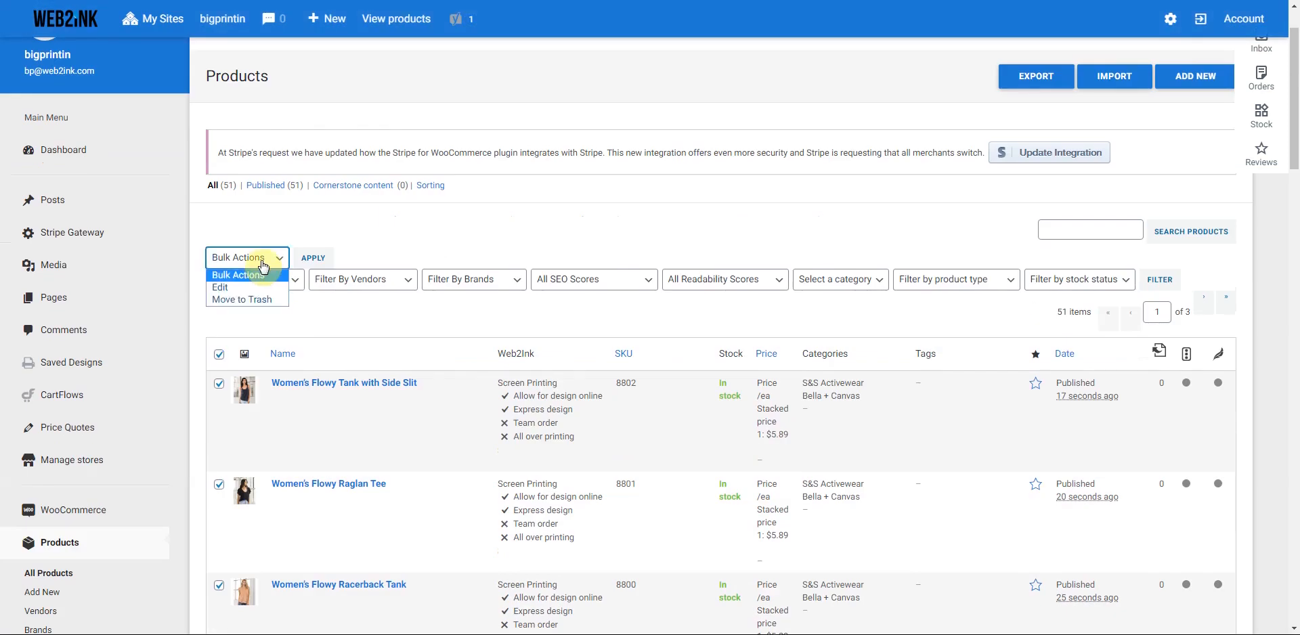
pyautogui.click(226, 287)
pyautogui.click(312, 258)
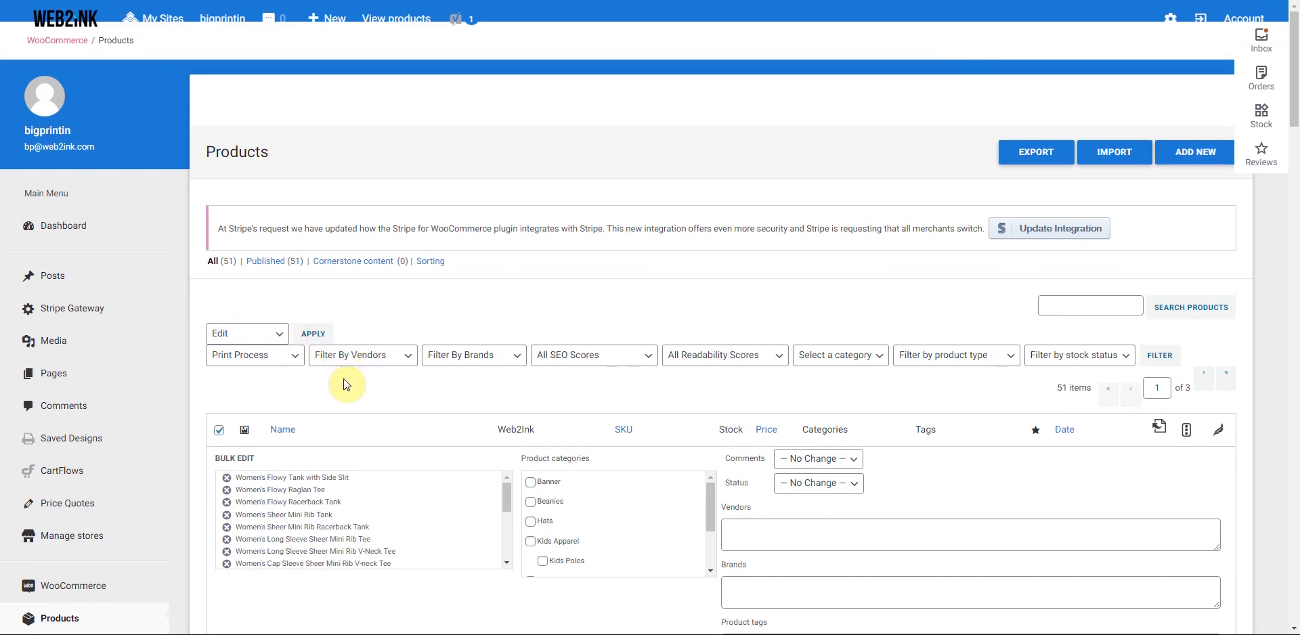
pyautogui.scroll(-1, 346, 384)
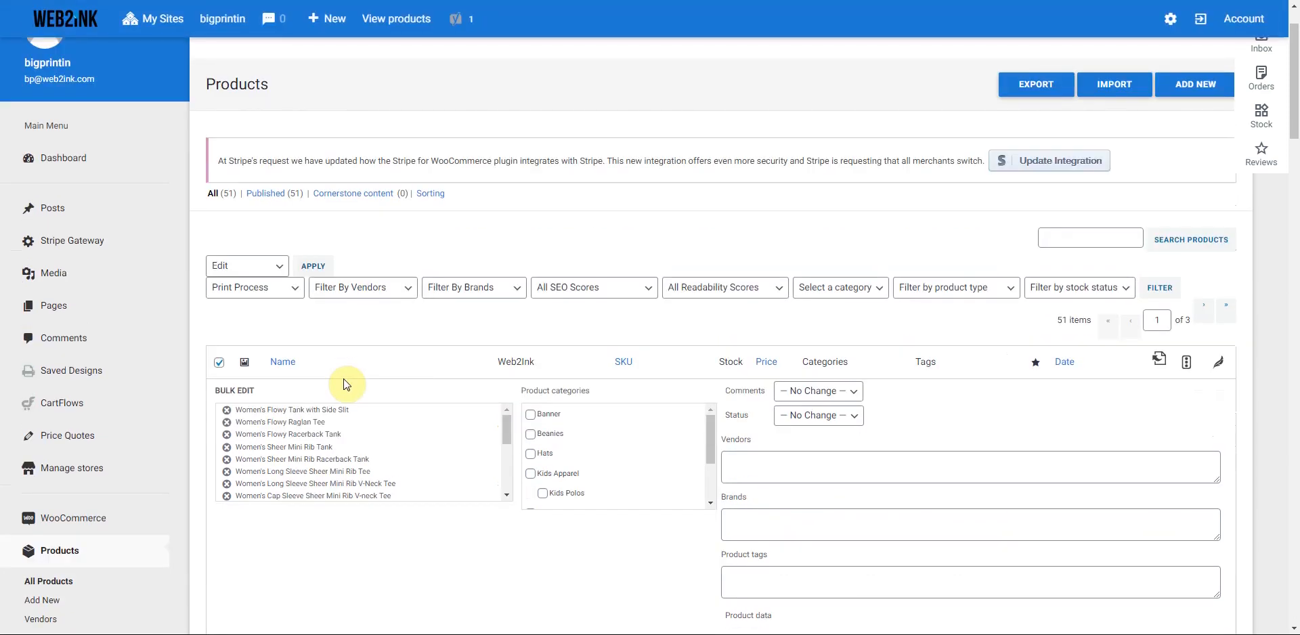
pyautogui.scroll(-2, 363, 333)
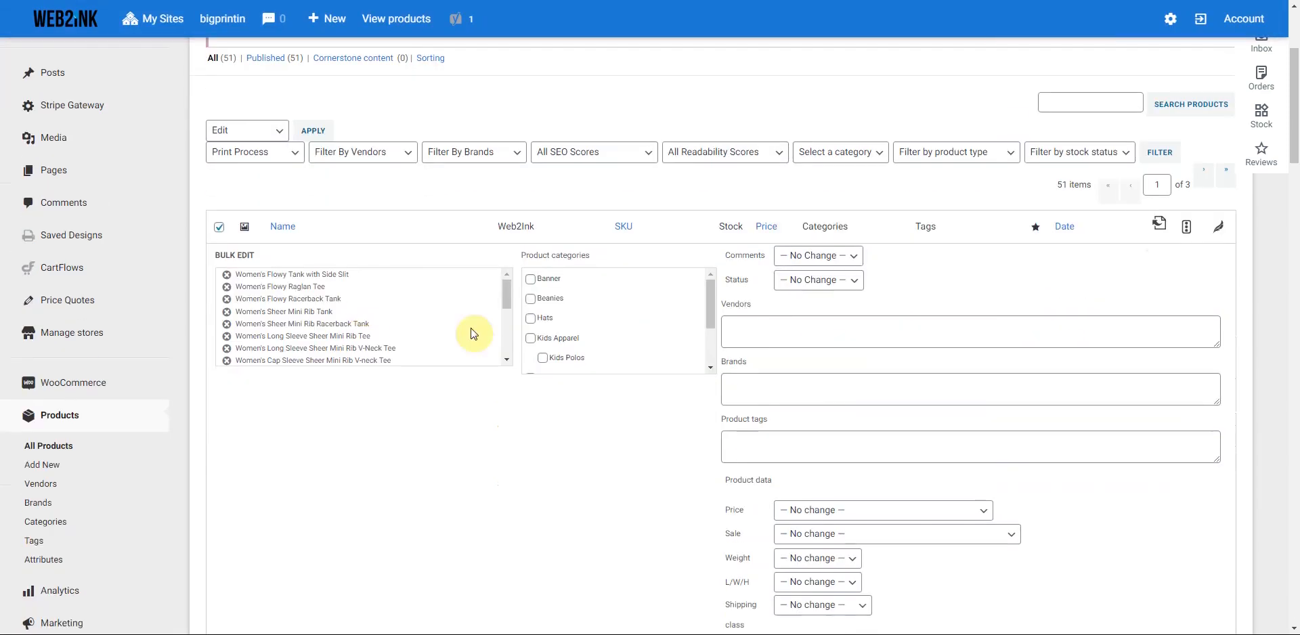
pyautogui.moveTo(713, 298); pyautogui.dragTo(712, 326)
pyautogui.click(532, 332)
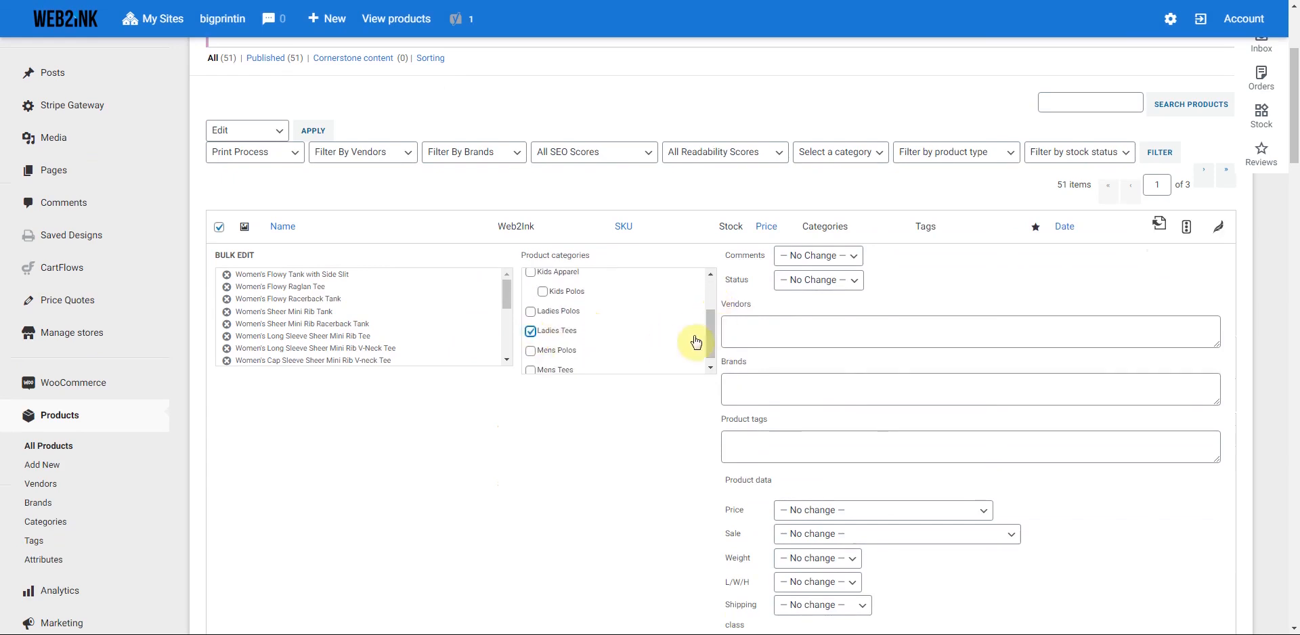
pyautogui.scroll(-3, 1173, 483)
pyautogui.scroll(-3, 1173, 483)
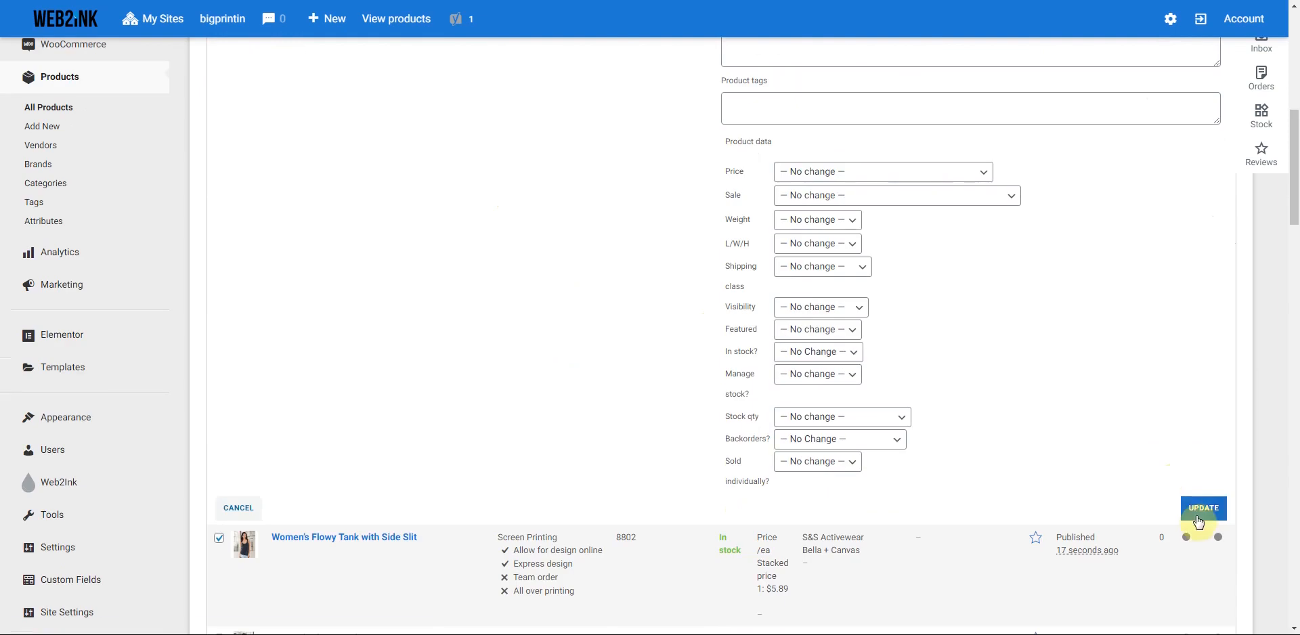
pyautogui.click(1203, 508)
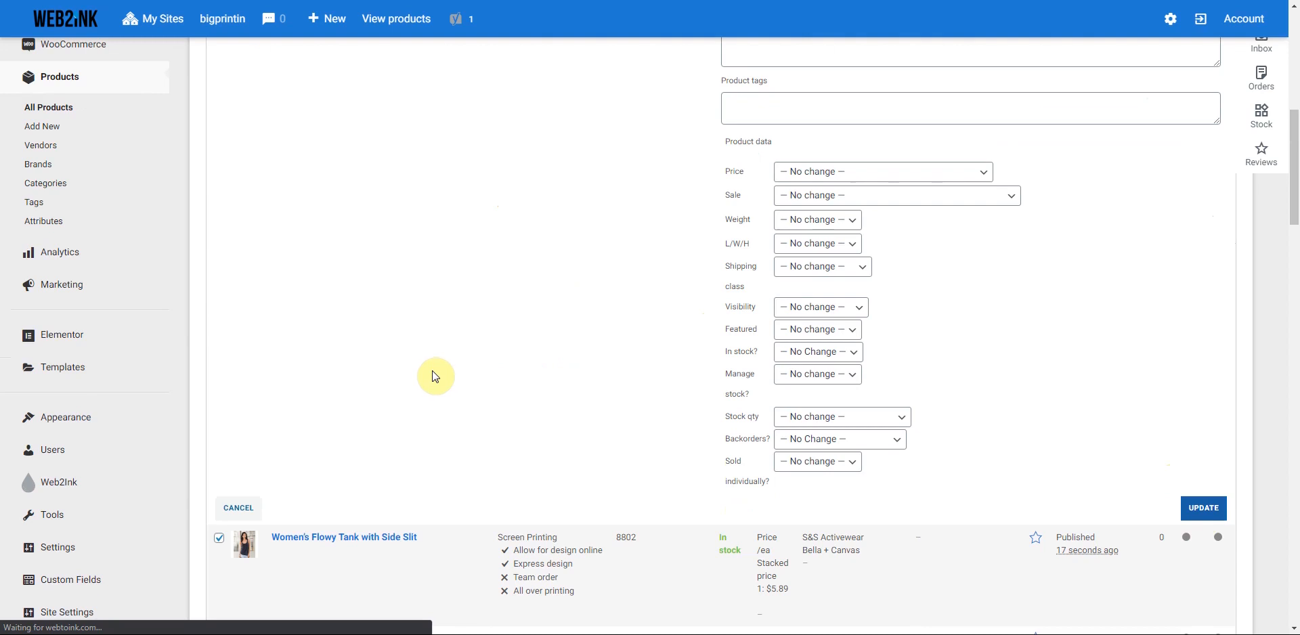
pyautogui.scroll(3, 436, 378)
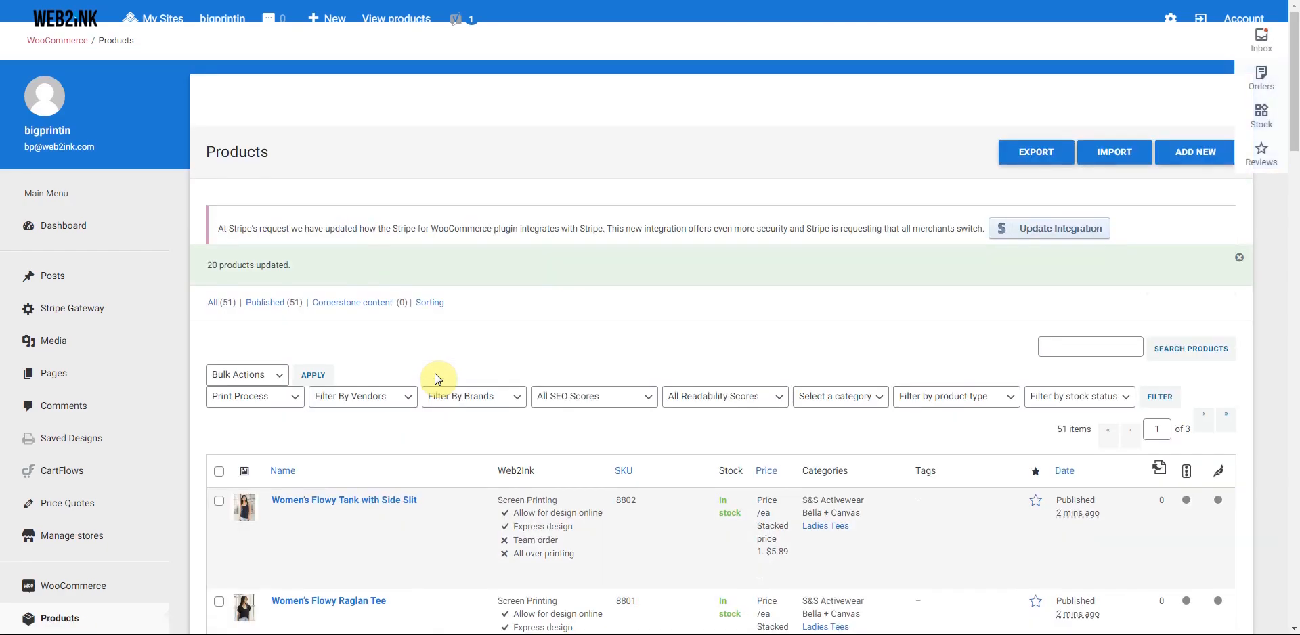
# - On products page 2, select all except the Hammer and DryBlend 50/50 pocket tees
pyautogui.click(1202, 421)
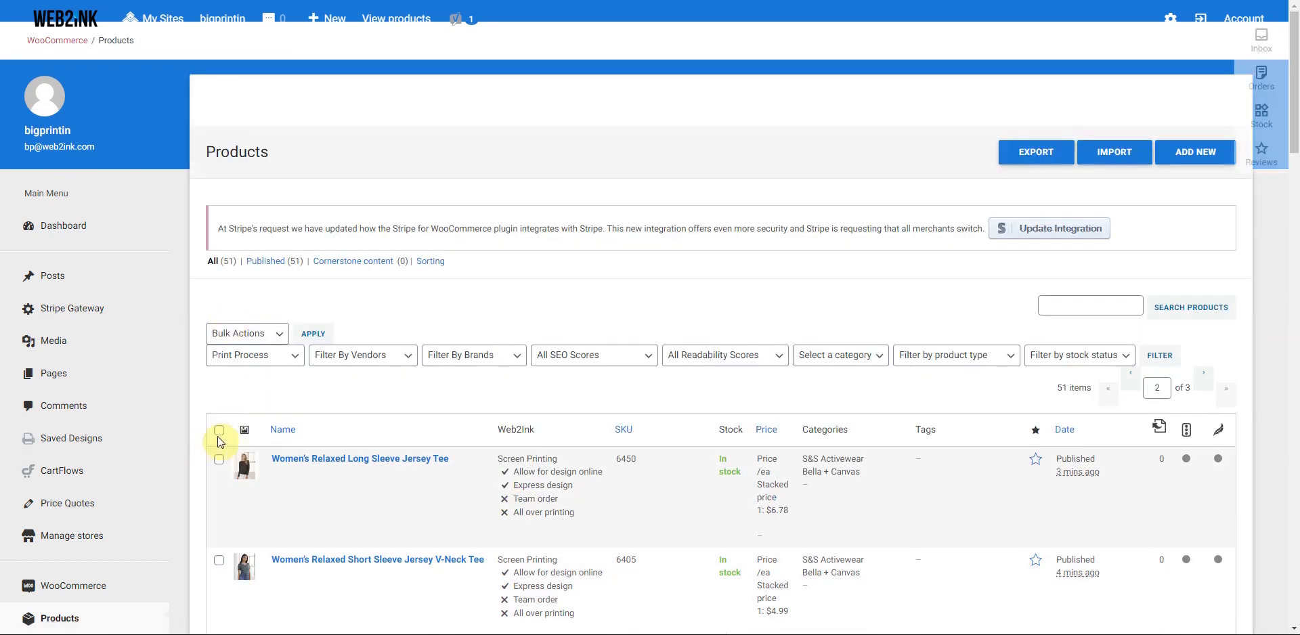
pyautogui.click(219, 431)
pyautogui.scroll(-5, 266, 478)
pyautogui.scroll(-15, 266, 473)
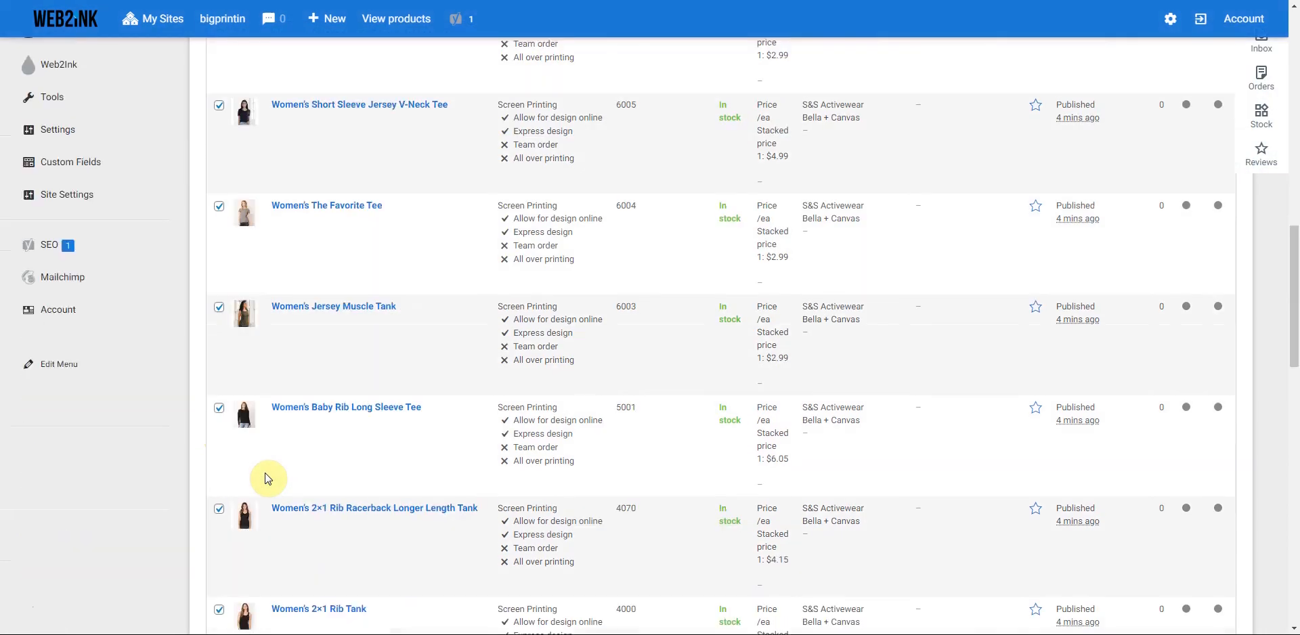
pyautogui.scroll(-5, 265, 473)
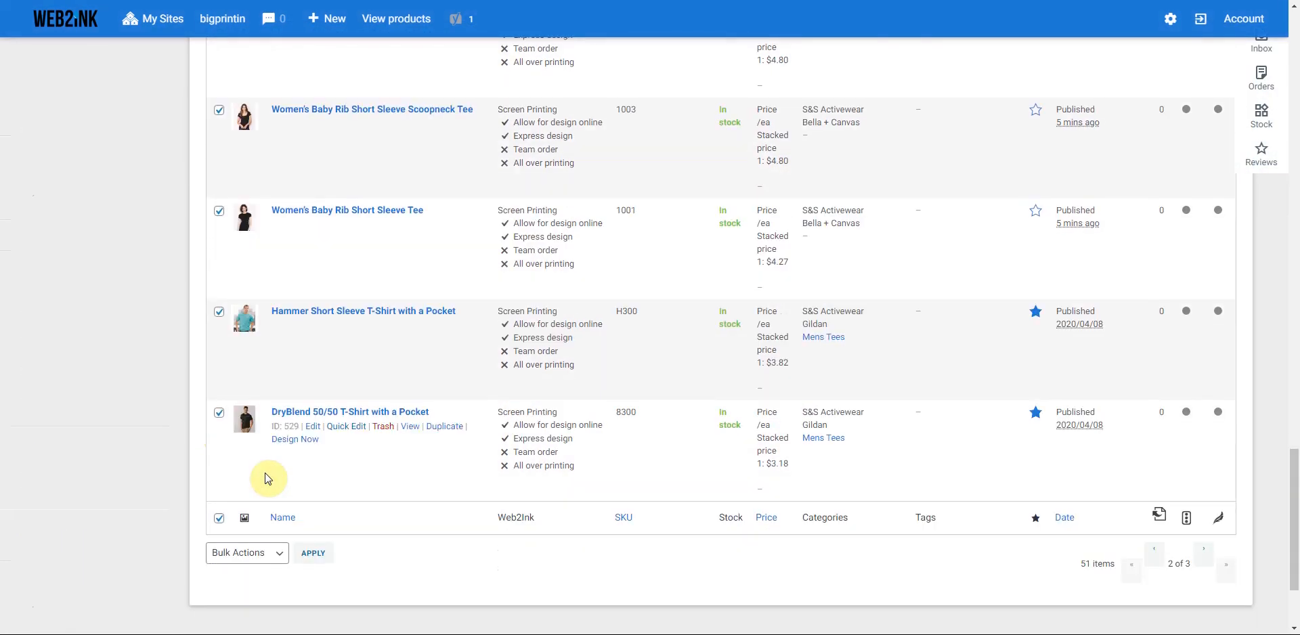
pyautogui.click(218, 312)
pyautogui.click(217, 413)
pyautogui.scroll(3, 387, 469)
pyautogui.scroll(15, 352, 463)
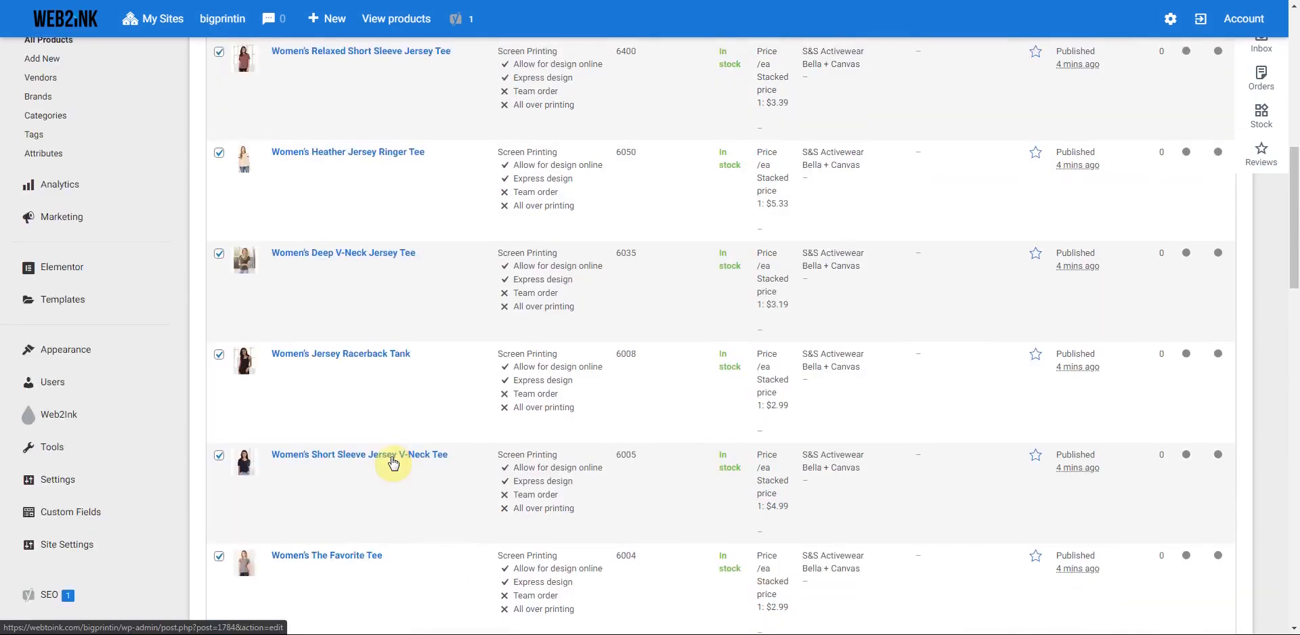
# - Bulk-edit the selected products to add the Ladies Tees category and update
pyautogui.click(262, 334)
pyautogui.click(271, 348)
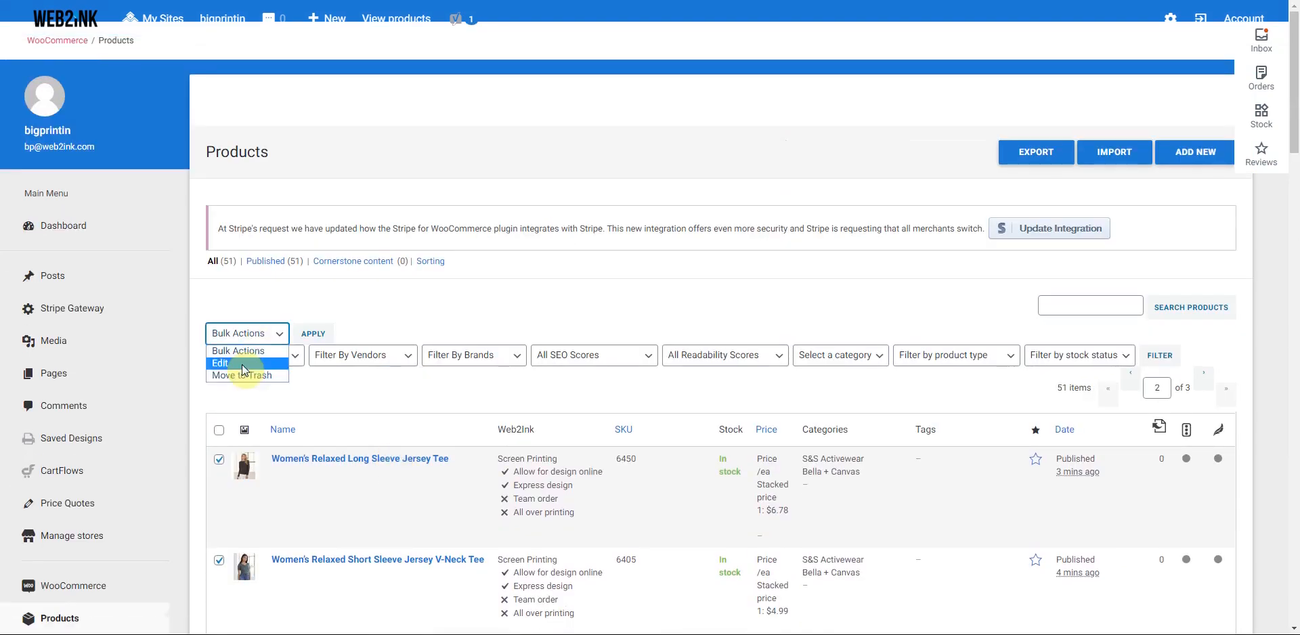
pyautogui.click(314, 334)
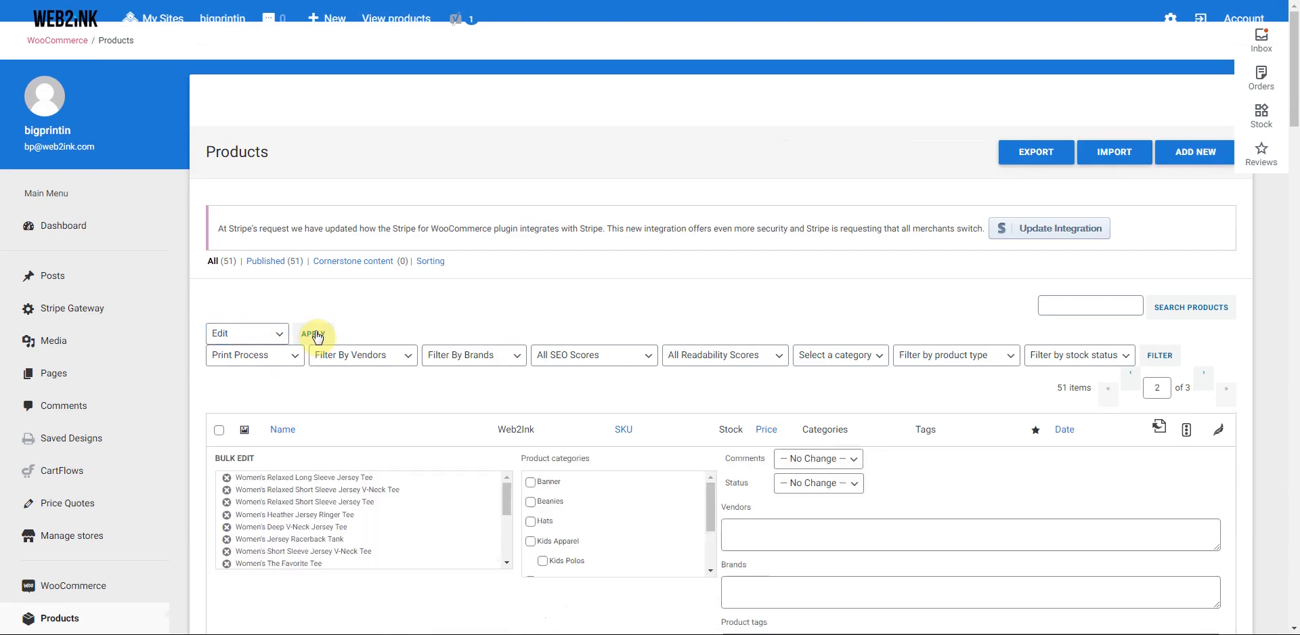
pyautogui.moveTo(712, 492); pyautogui.dragTo(706, 526)
pyautogui.click(530, 528)
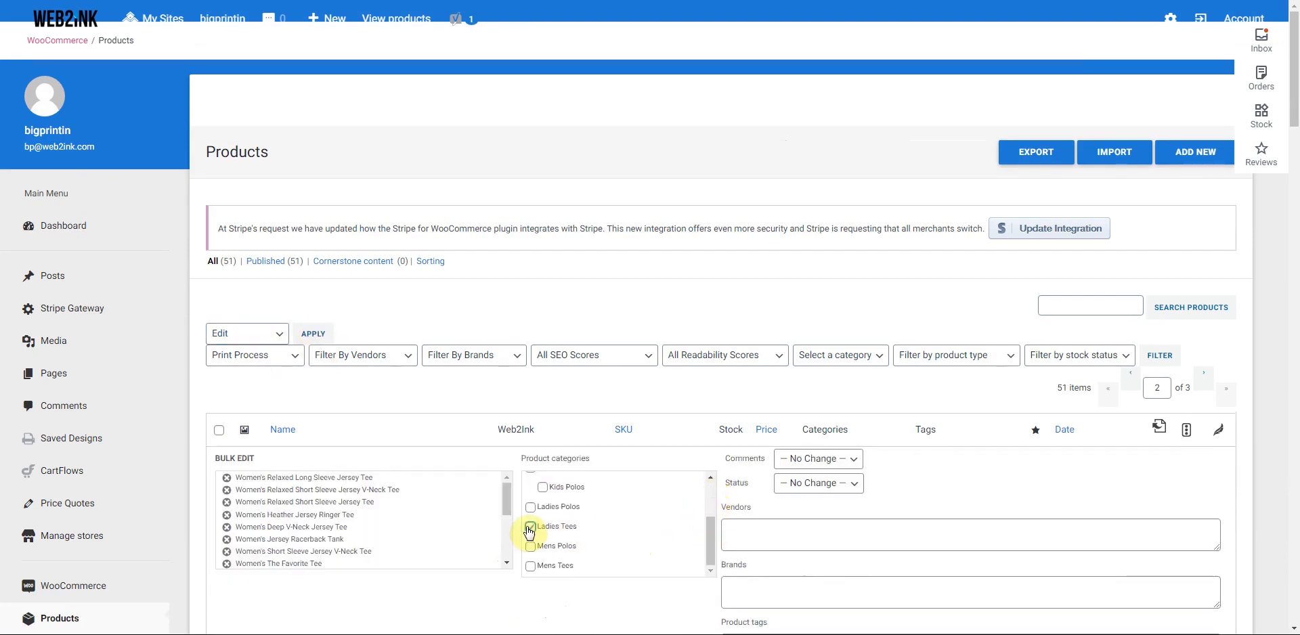
pyautogui.scroll(-7, 1207, 531)
pyautogui.click(1202, 574)
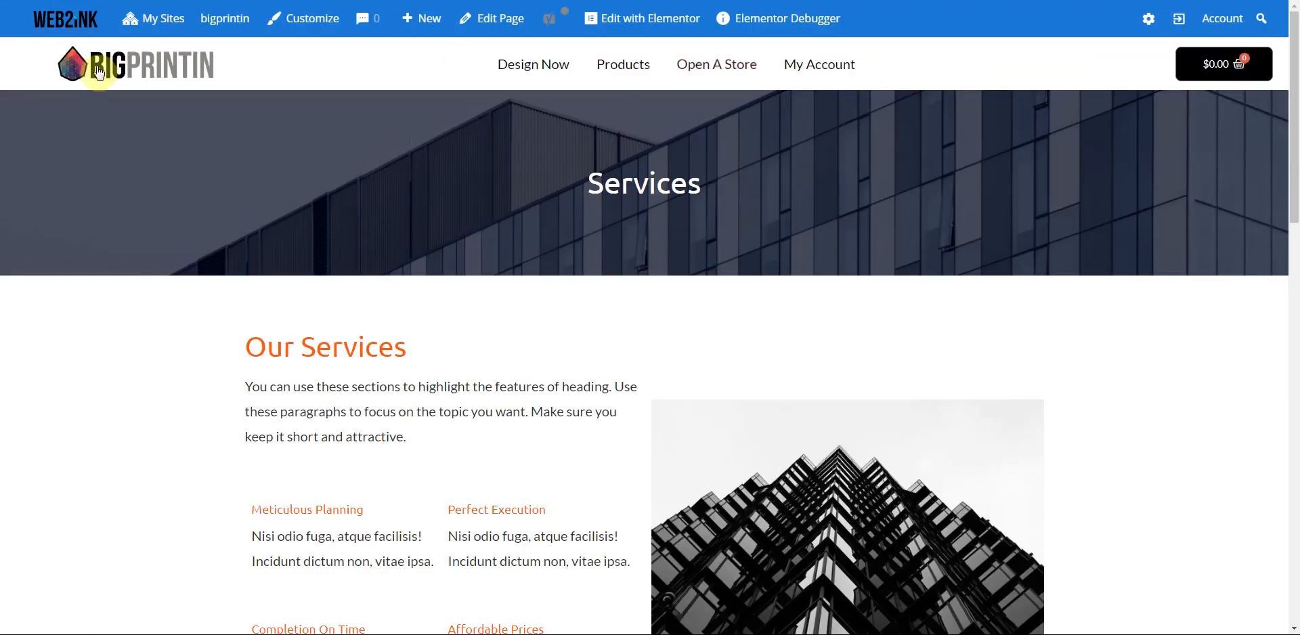
# - Return to the BigPrintin homepage and review its Our Products category grid
pyautogui.click(128, 72)
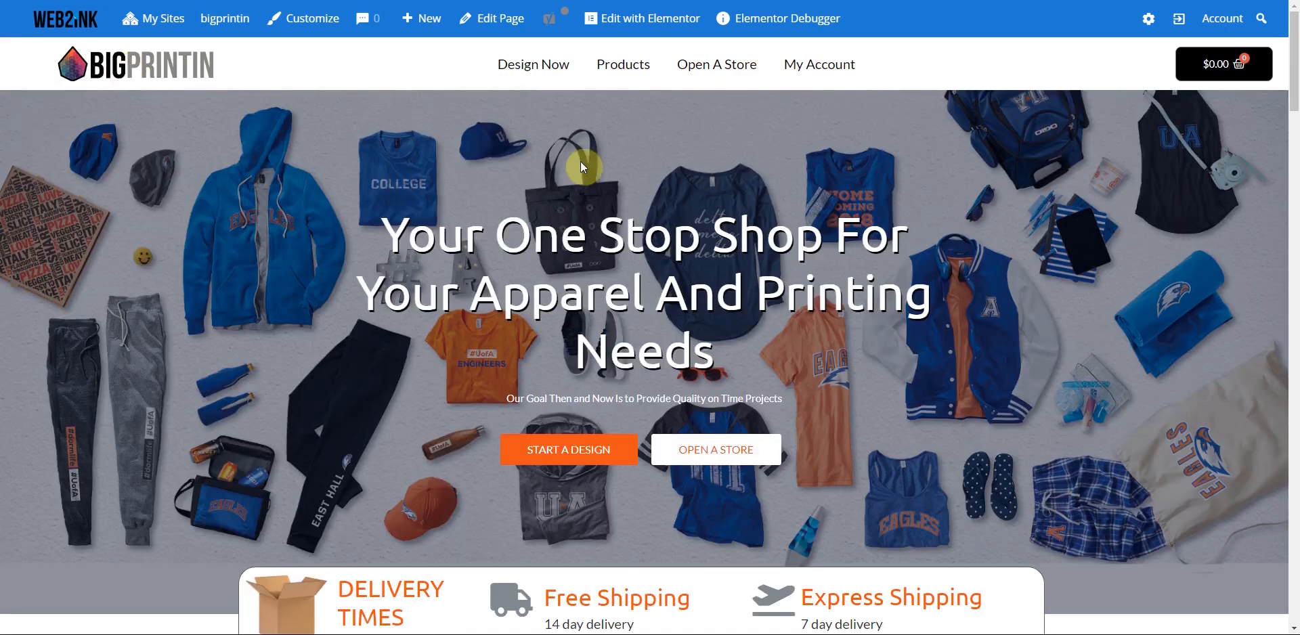
pyautogui.scroll(-5, 753, 196)
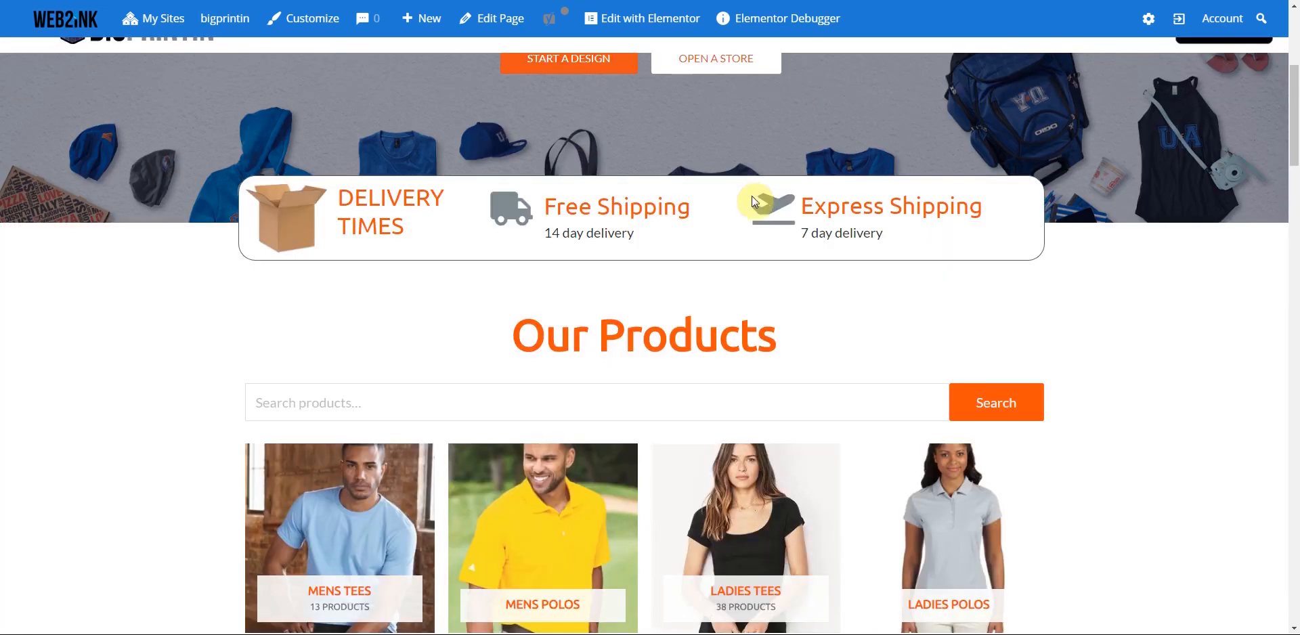
pyautogui.scroll(-5, 755, 202)
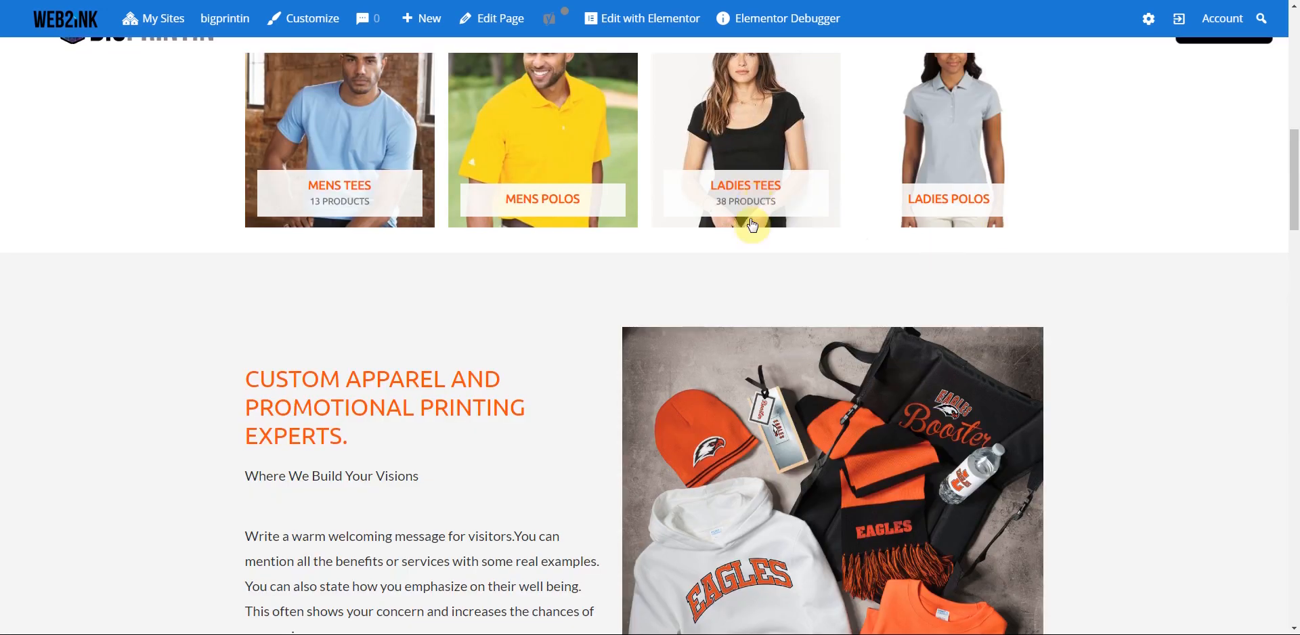
pyautogui.scroll(2, 387, 246)
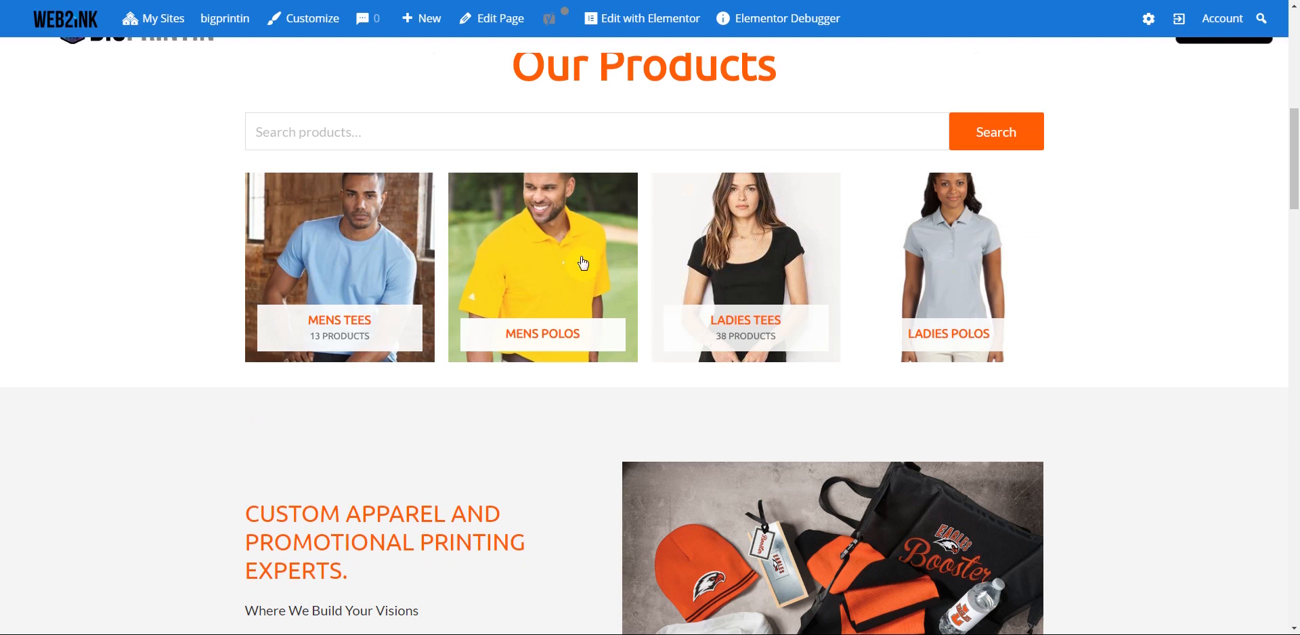
pyautogui.scroll(1, 871, 326)
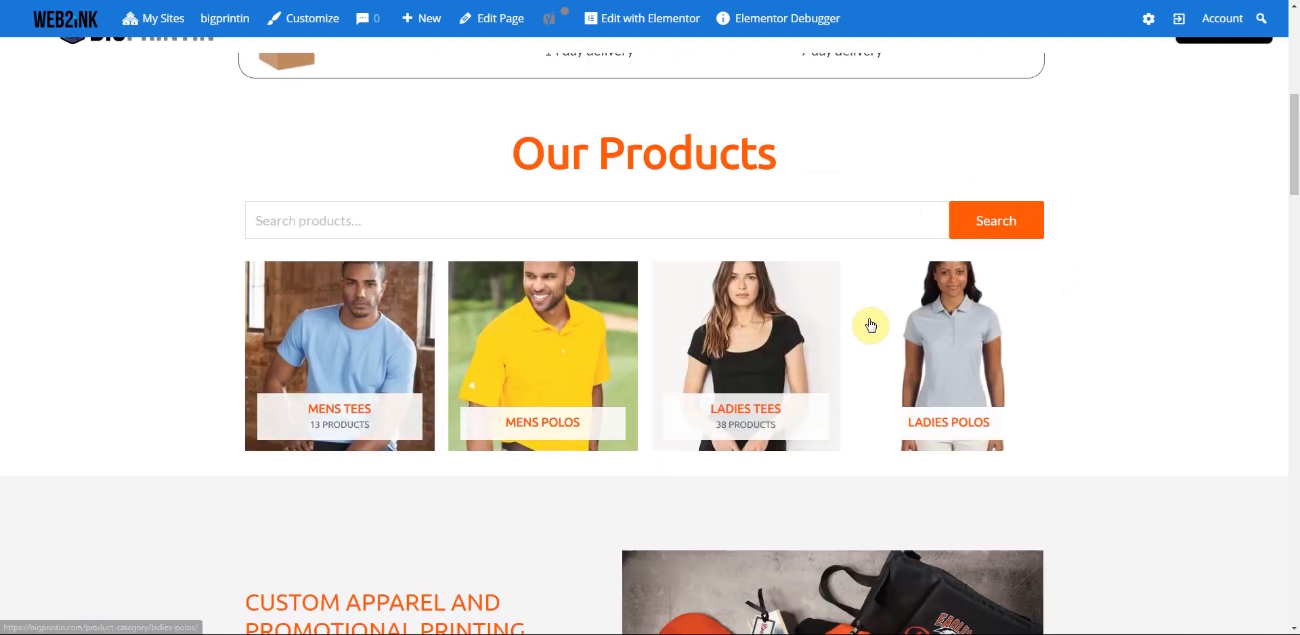
pyautogui.scroll(6, 870, 324)
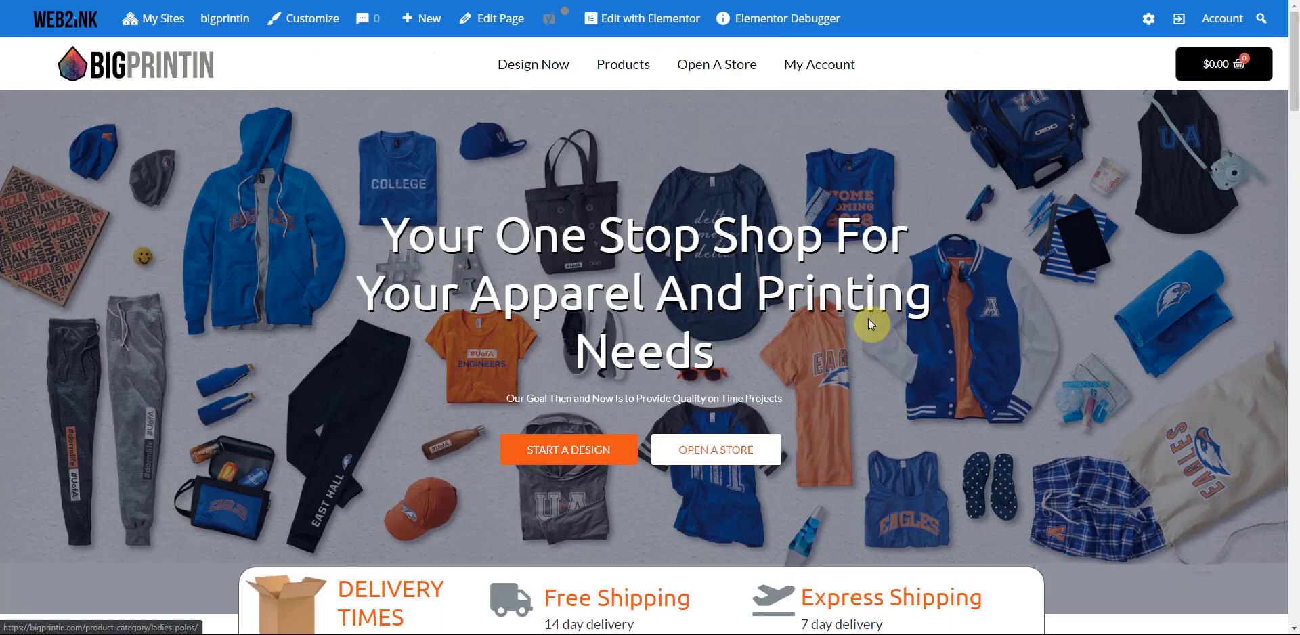
# - Open the homepage in Elementor and raise the Categories Count to 9
pyautogui.click(630, 25)
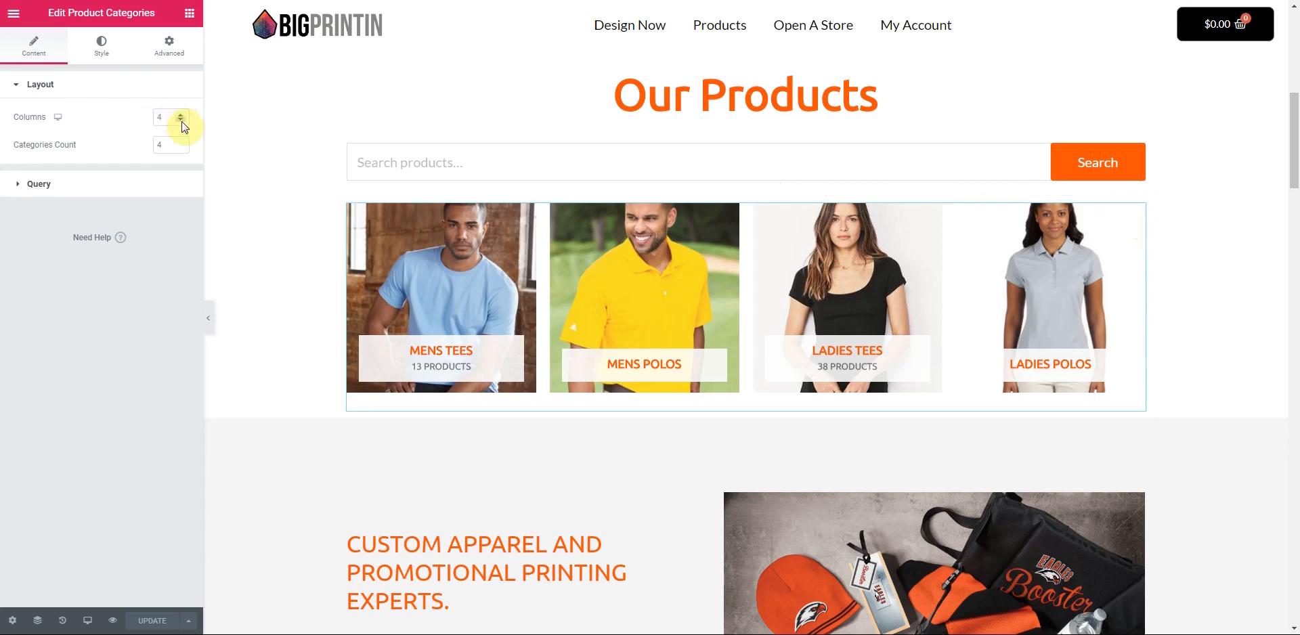
pyautogui.click(180, 142)
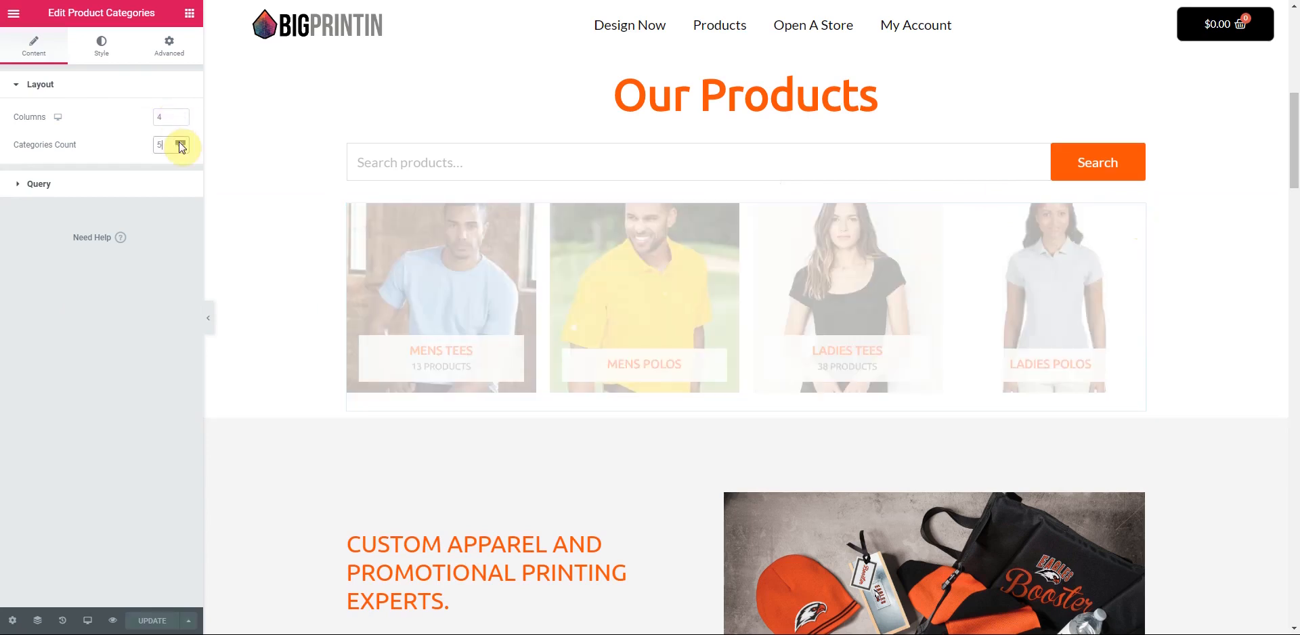
pyautogui.click(180, 142)
pyautogui.click(180, 142)
pyautogui.click(180, 142)
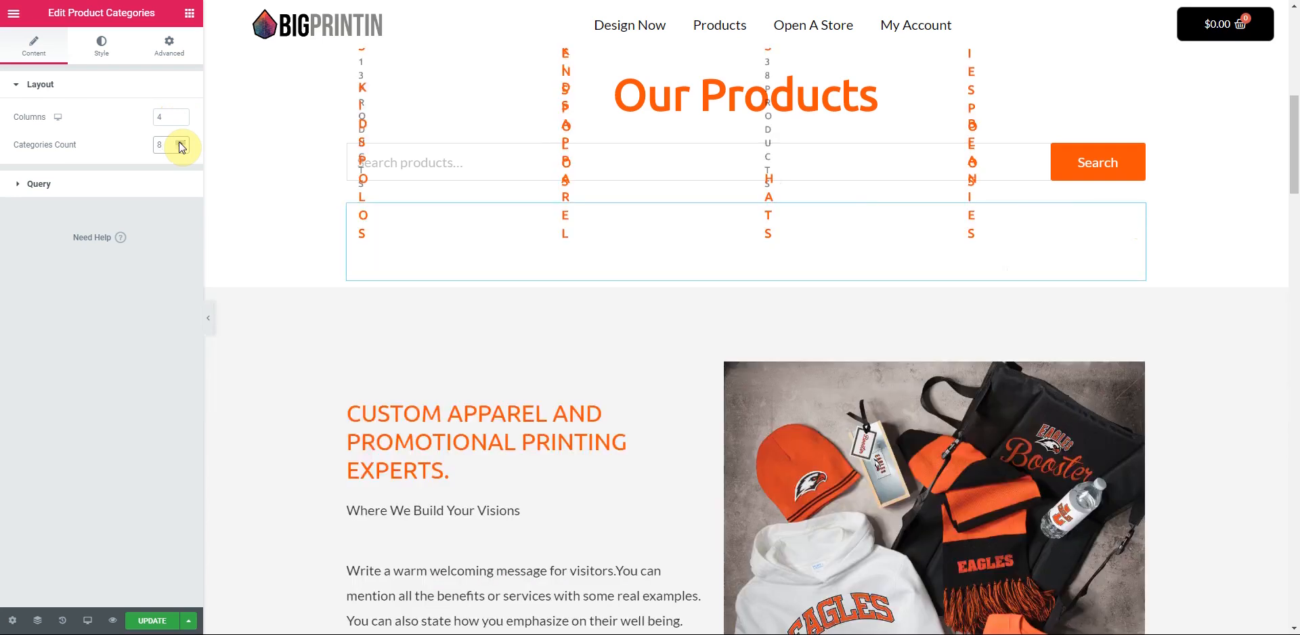
pyautogui.scroll(-2, 242, 224)
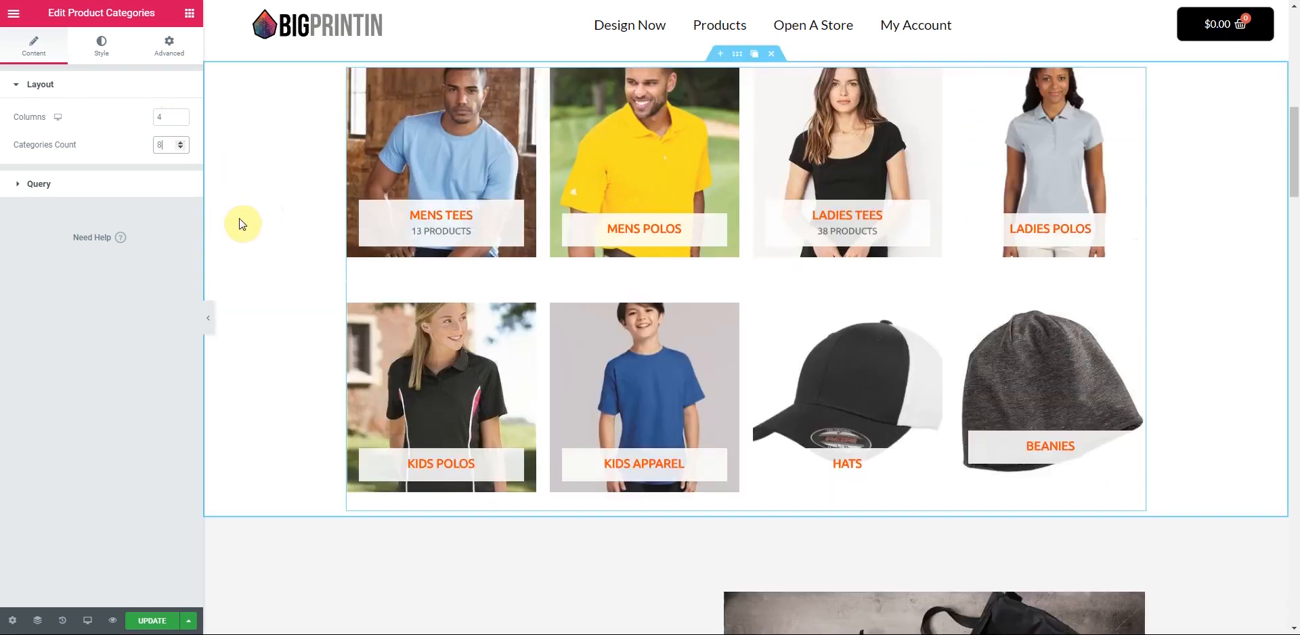
pyautogui.scroll(1, 224, 203)
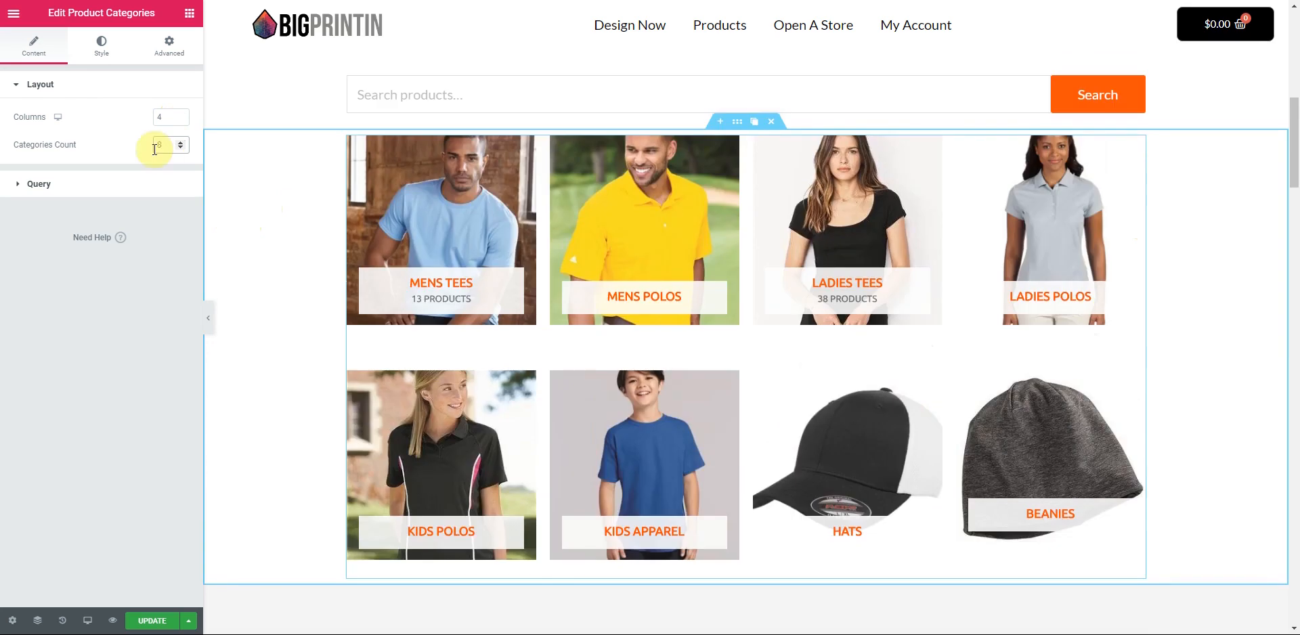
pyautogui.click(181, 143)
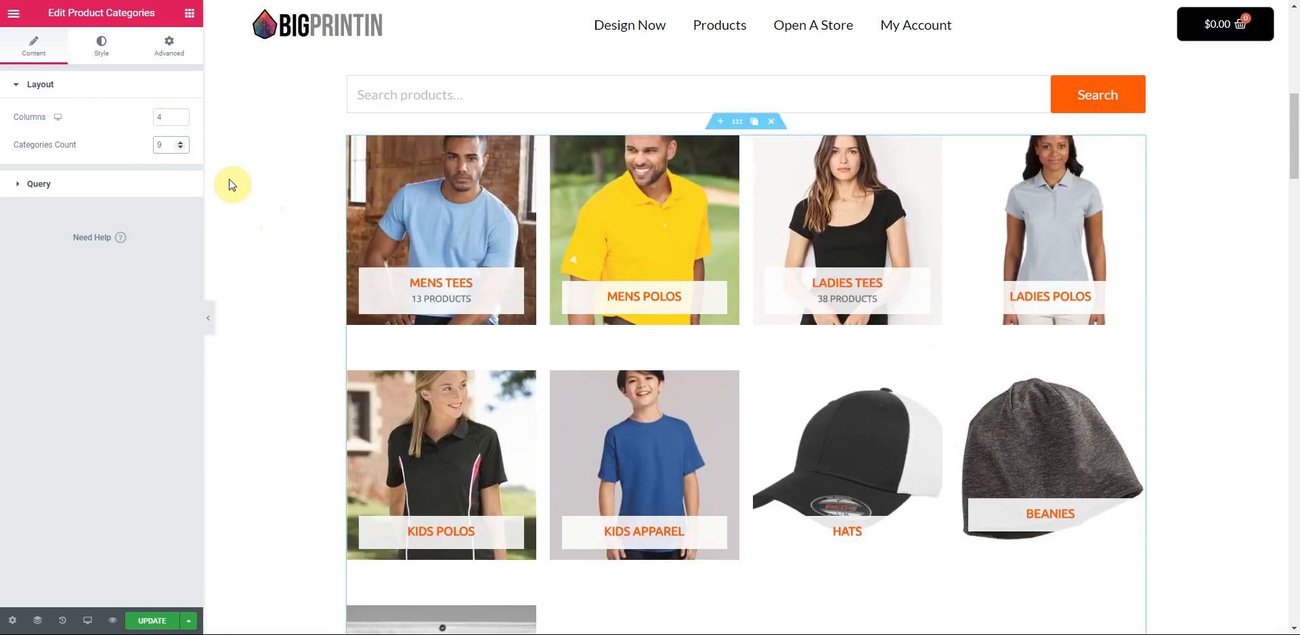
pyautogui.scroll(-4, 232, 185)
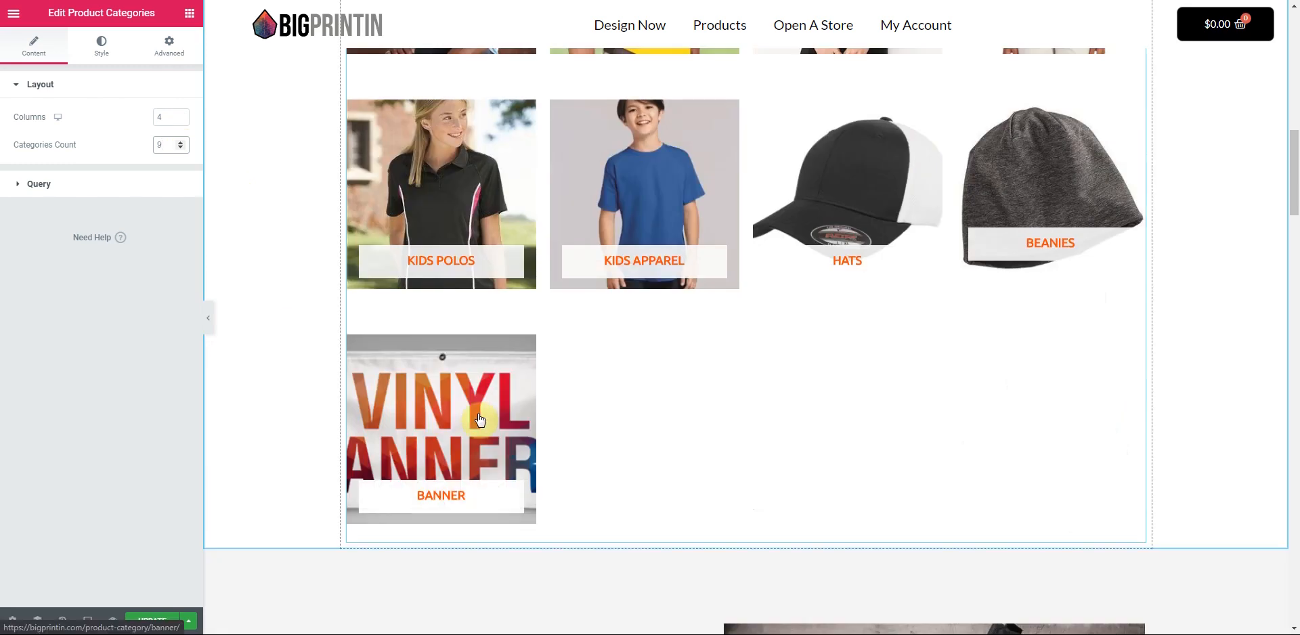
pyautogui.scroll(3, 480, 421)
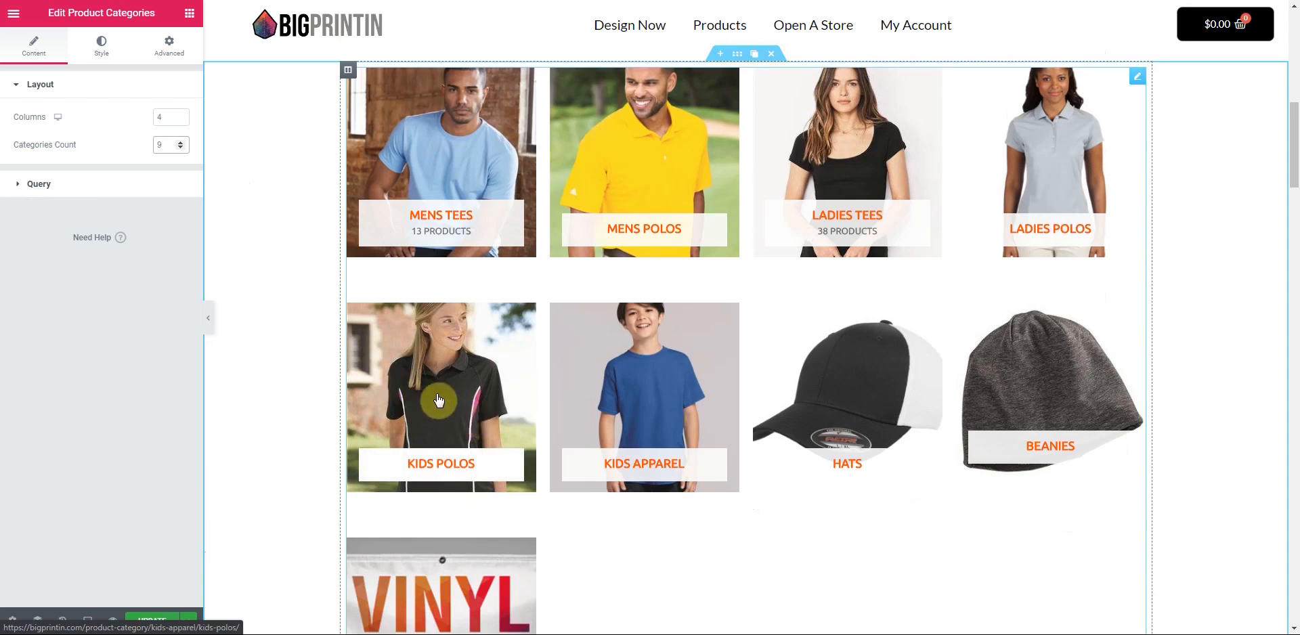
# - Set the category Query source to By Parent
pyautogui.click(40, 184)
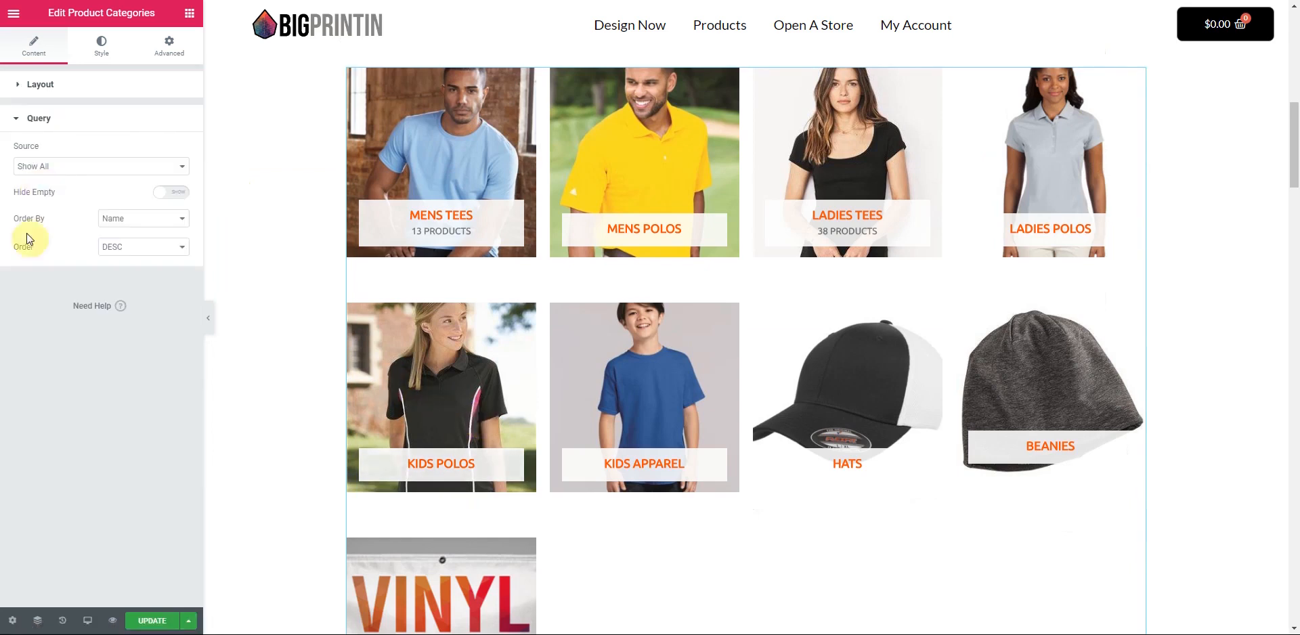
pyautogui.click(180, 169)
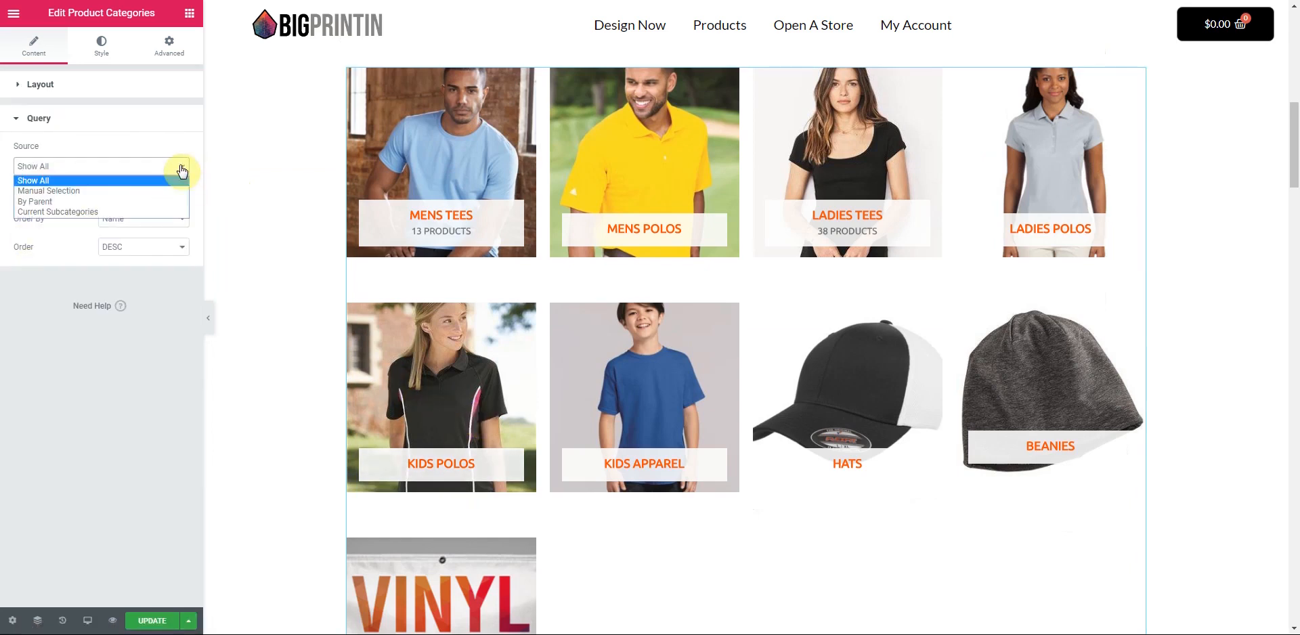
pyautogui.click(46, 200)
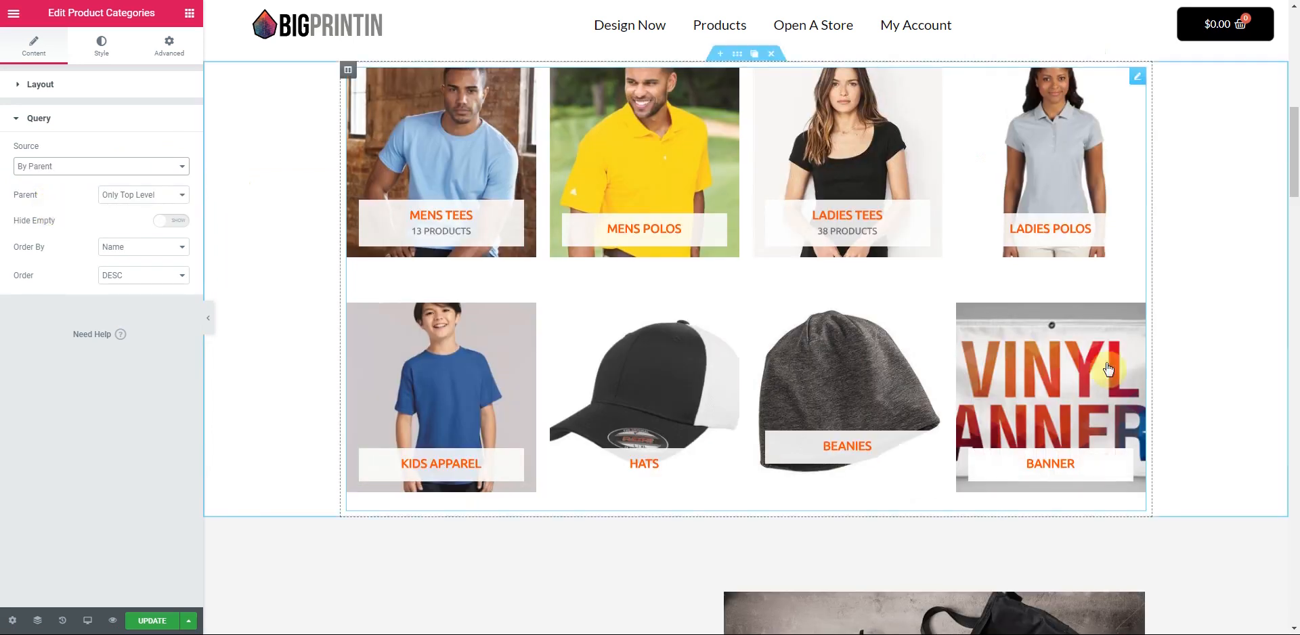
pyautogui.scroll(3, 1189, 411)
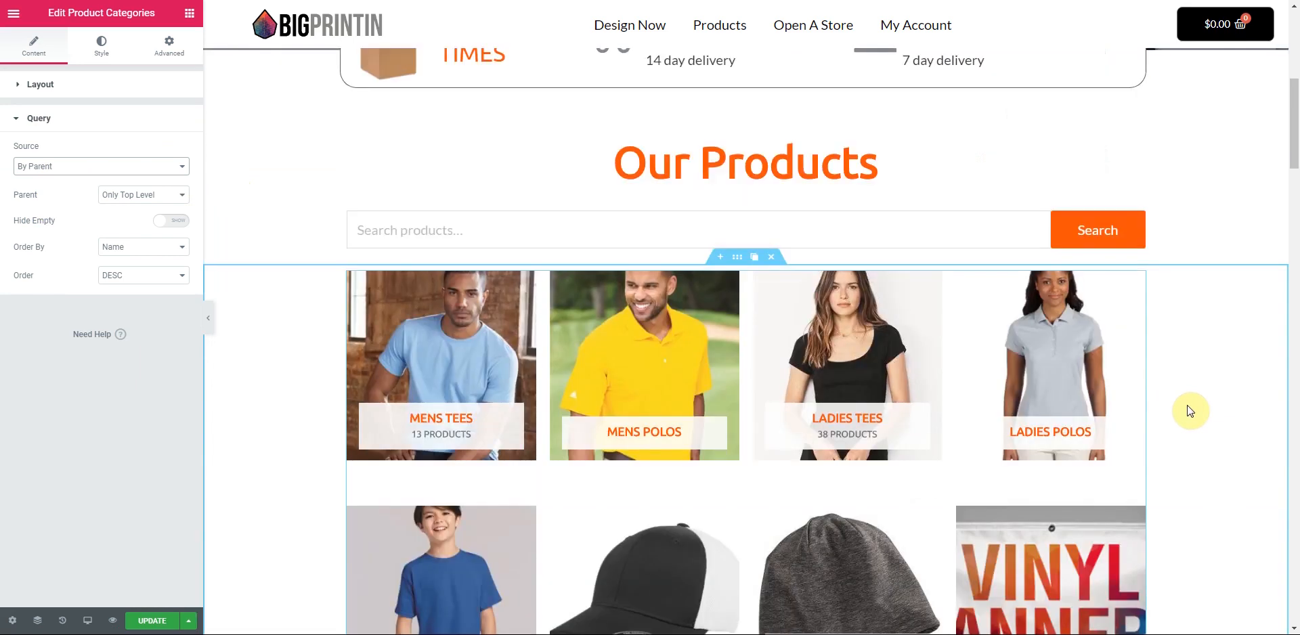
pyautogui.scroll(-3, 1189, 411)
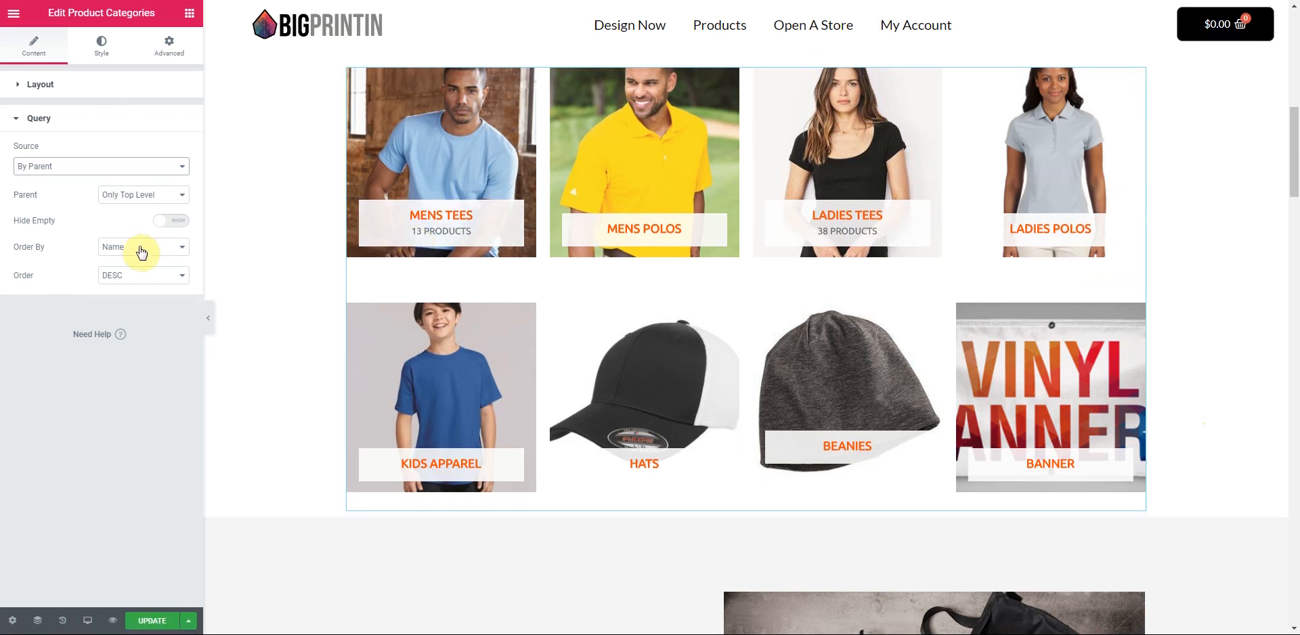
# - Review the Product Categories grid's layout and Style settings
pyautogui.click(35, 85)
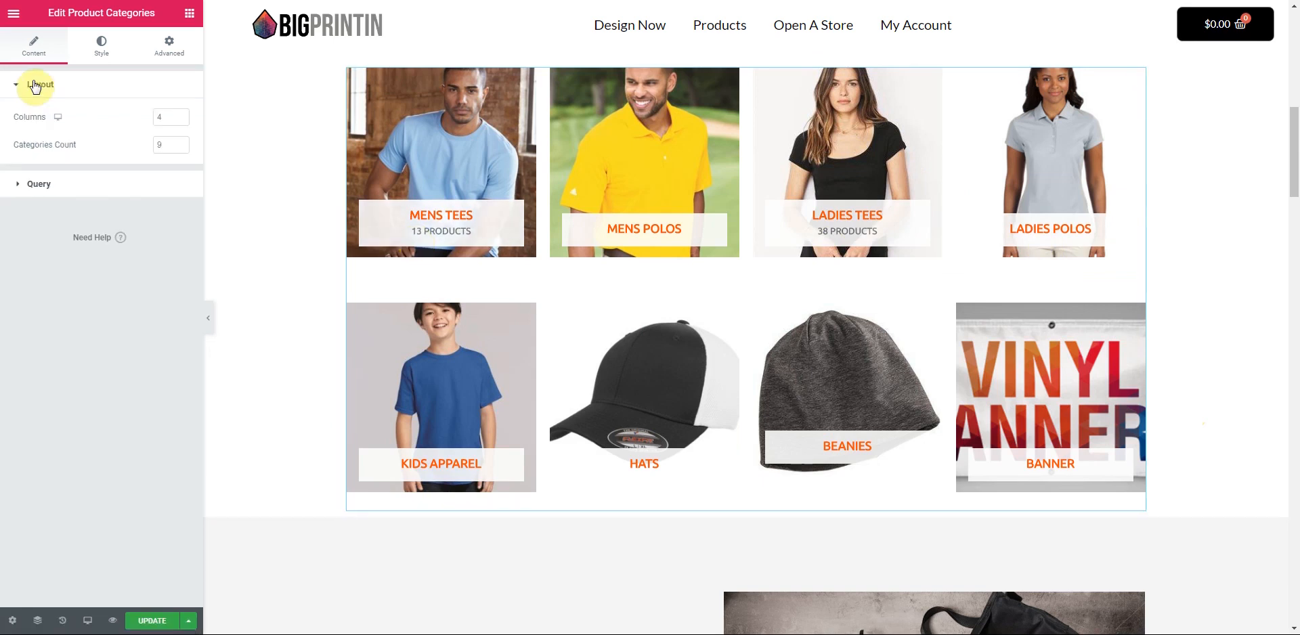
pyautogui.click(102, 46)
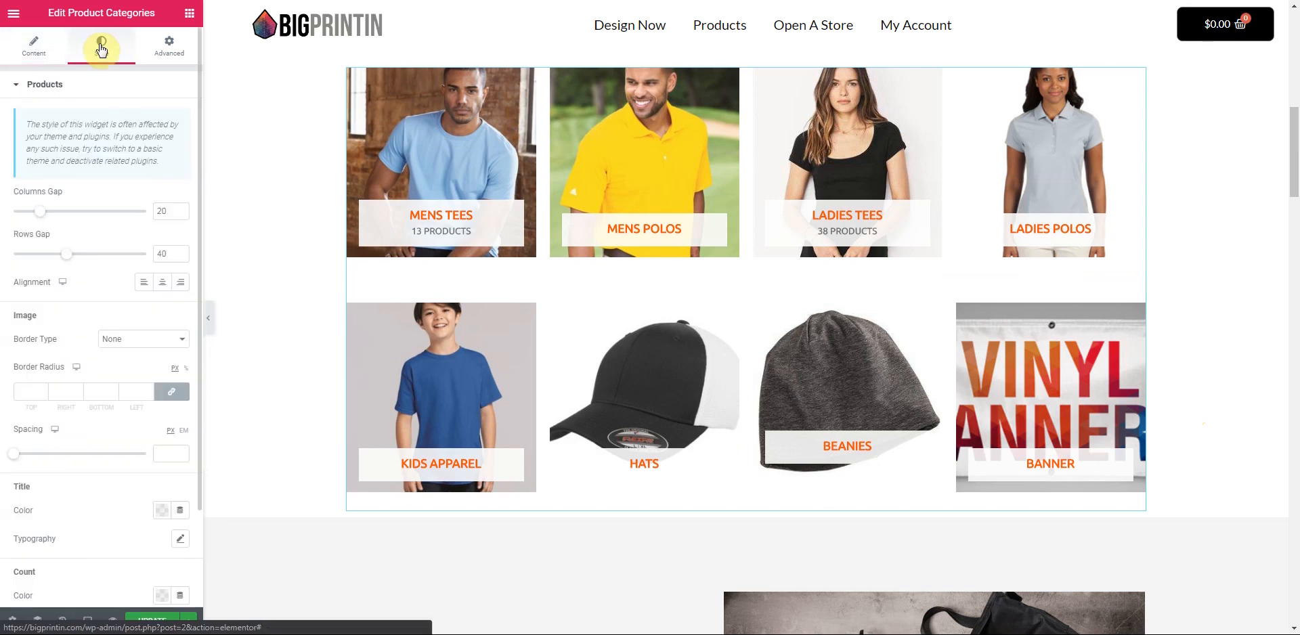
pyautogui.scroll(-2, 75, 291)
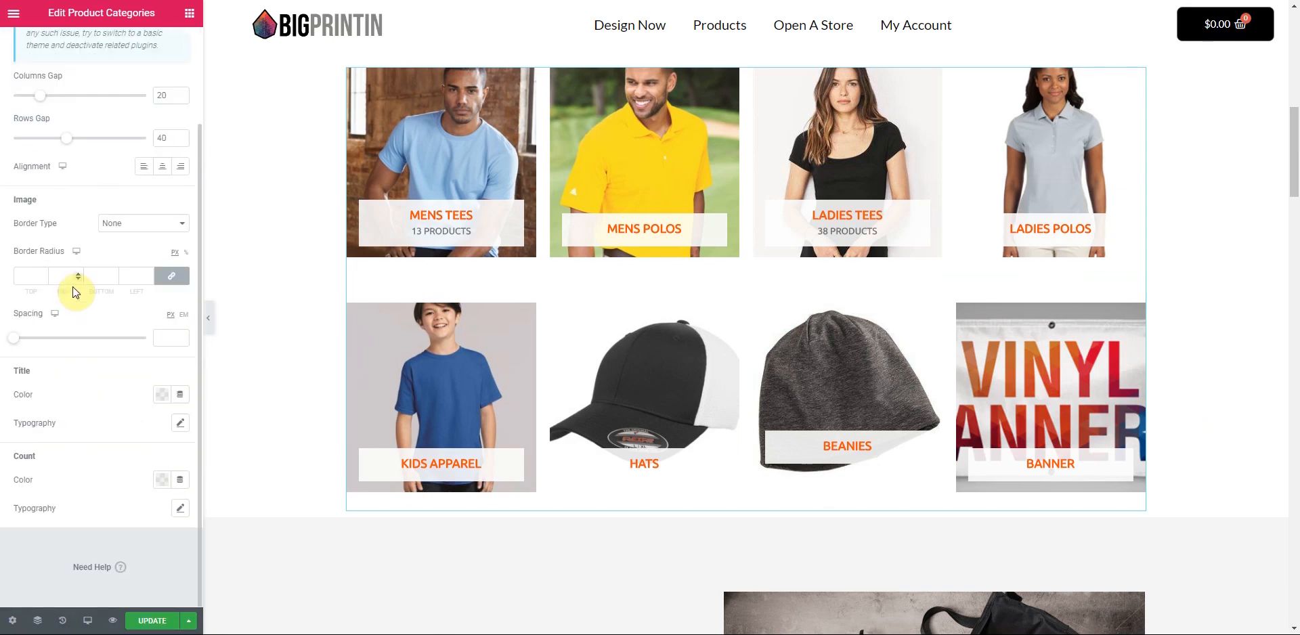
pyautogui.scroll(2, 87, 393)
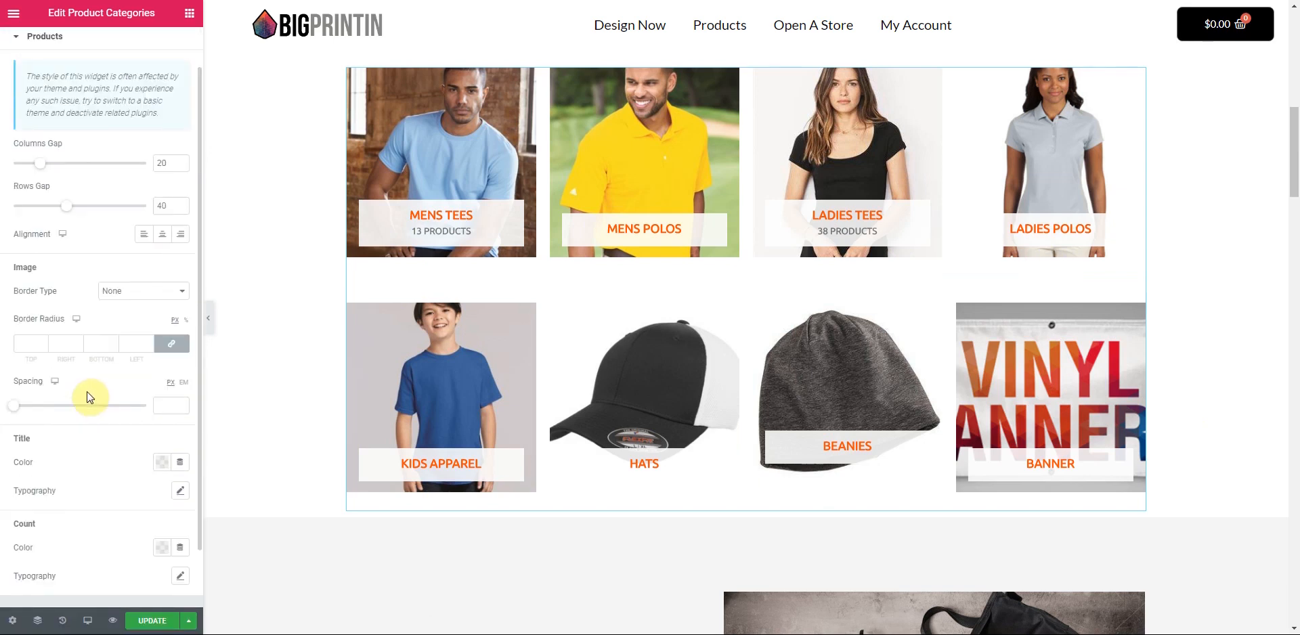
pyautogui.click(38, 51)
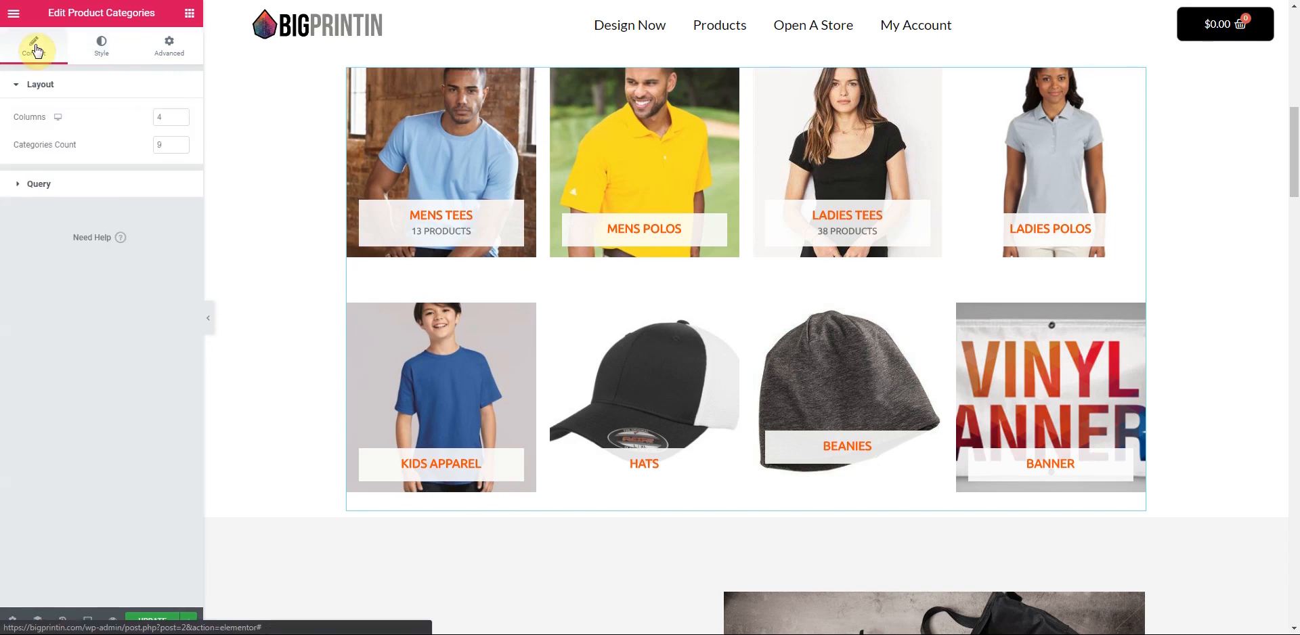
pyautogui.click(35, 188)
# - Sort categories by Name in ascending order and keep only top-level parents
pyautogui.click(169, 278)
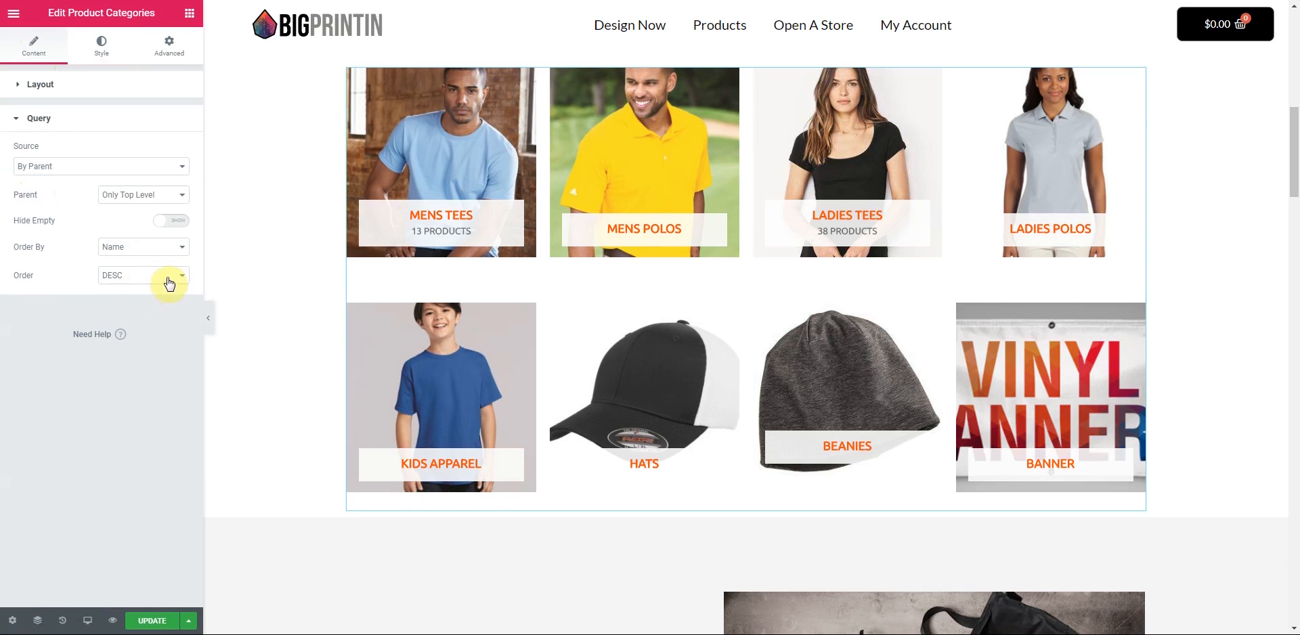
pyautogui.click(156, 298)
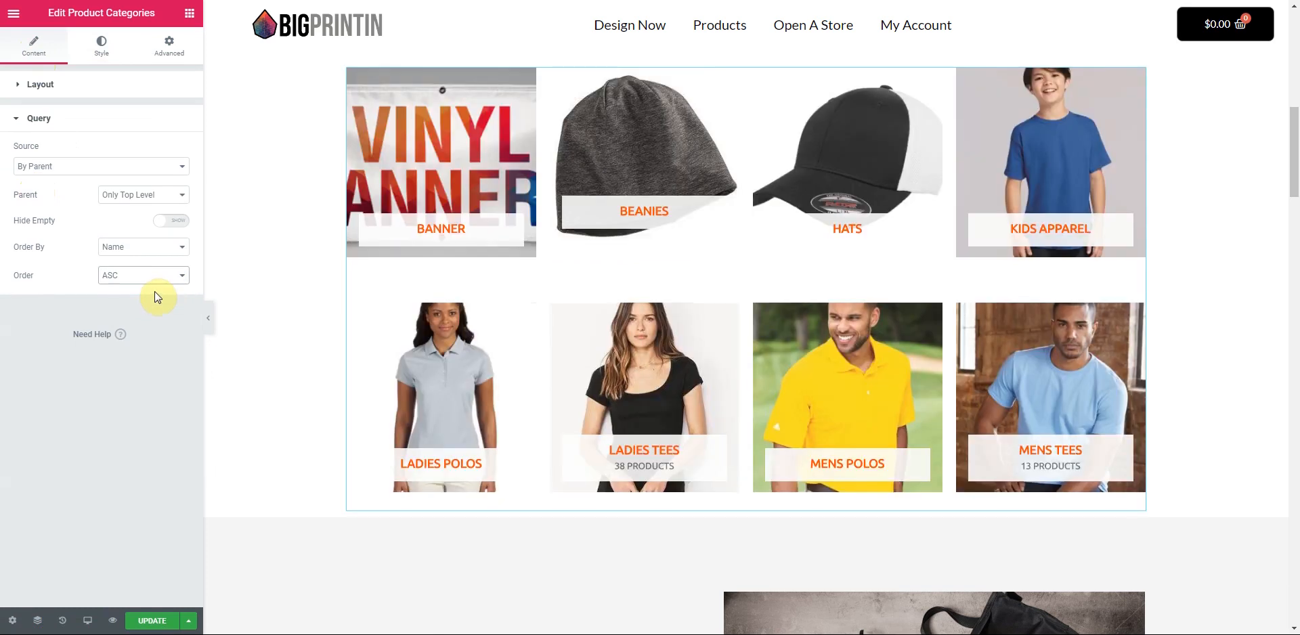
pyautogui.click(147, 254)
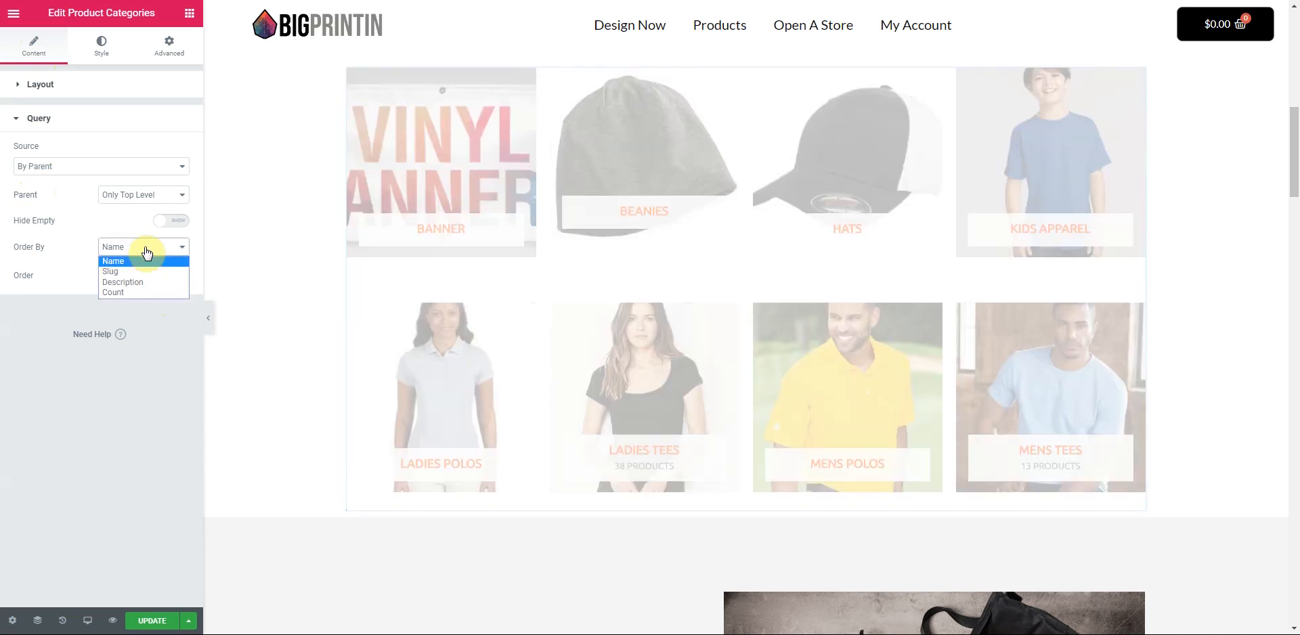
pyautogui.click(146, 255)
pyautogui.click(130, 196)
pyautogui.click(131, 196)
# - Try the Manual category source, then switch the source back to By Parent
pyautogui.click(132, 168)
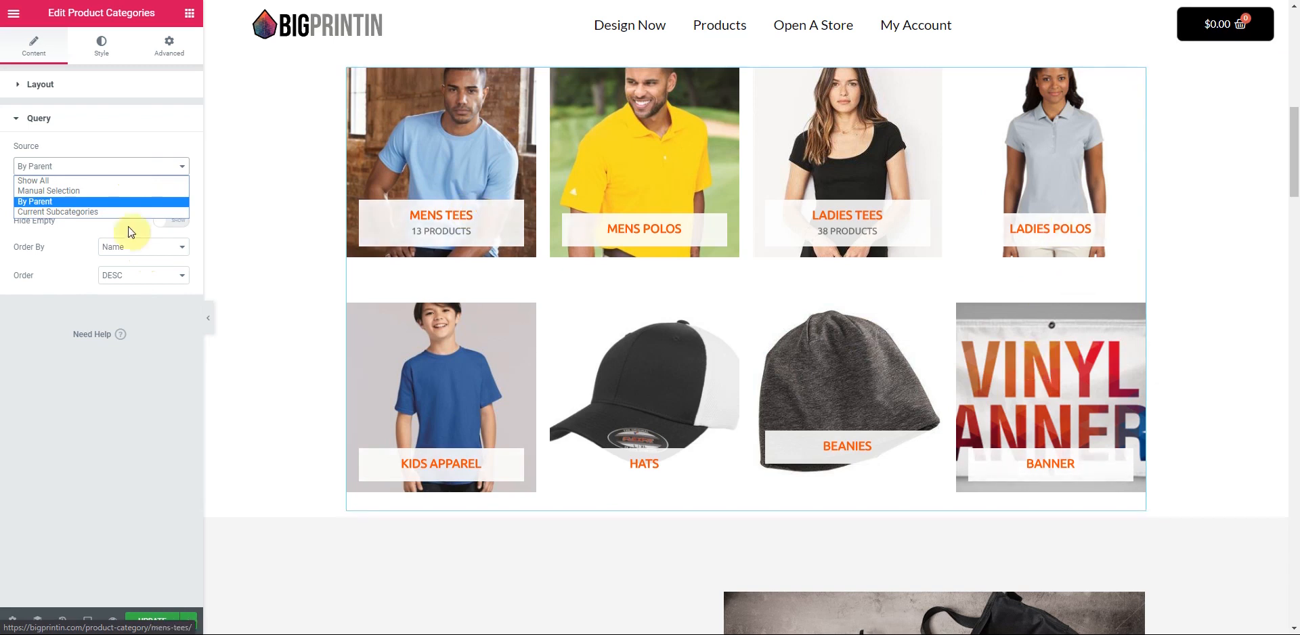
pyautogui.click(65, 192)
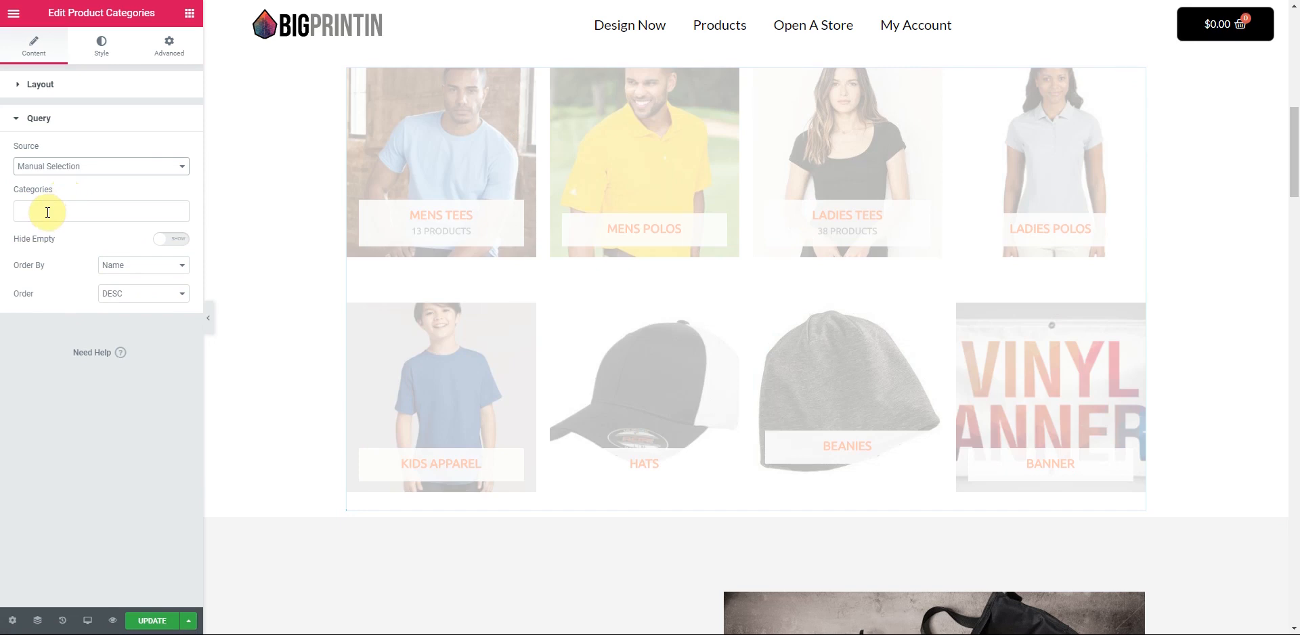
pyautogui.click(48, 212)
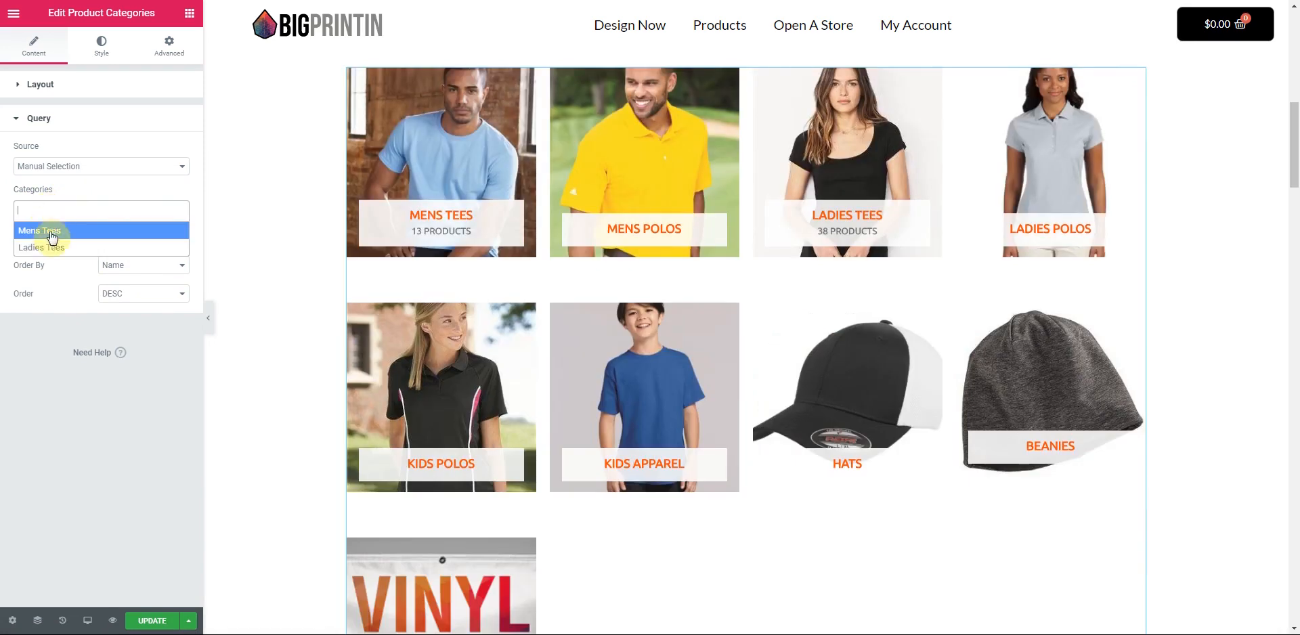
pyautogui.click(100, 174)
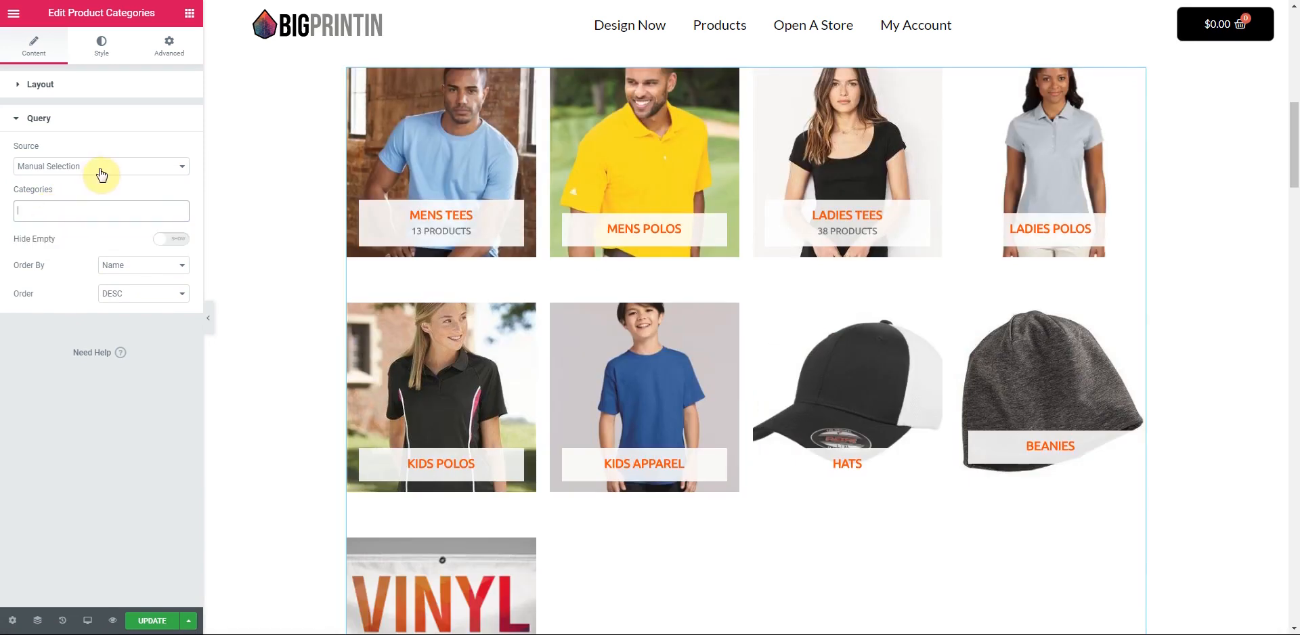
pyautogui.click(102, 176)
pyautogui.click(49, 202)
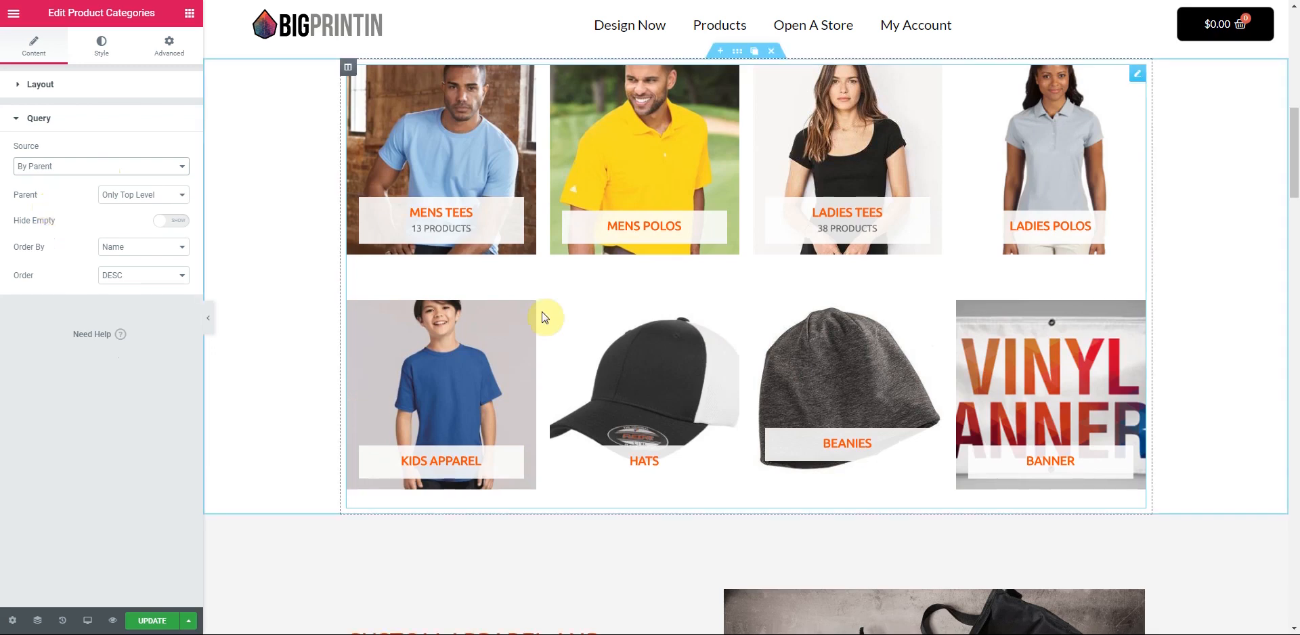
pyautogui.scroll(1, 545, 318)
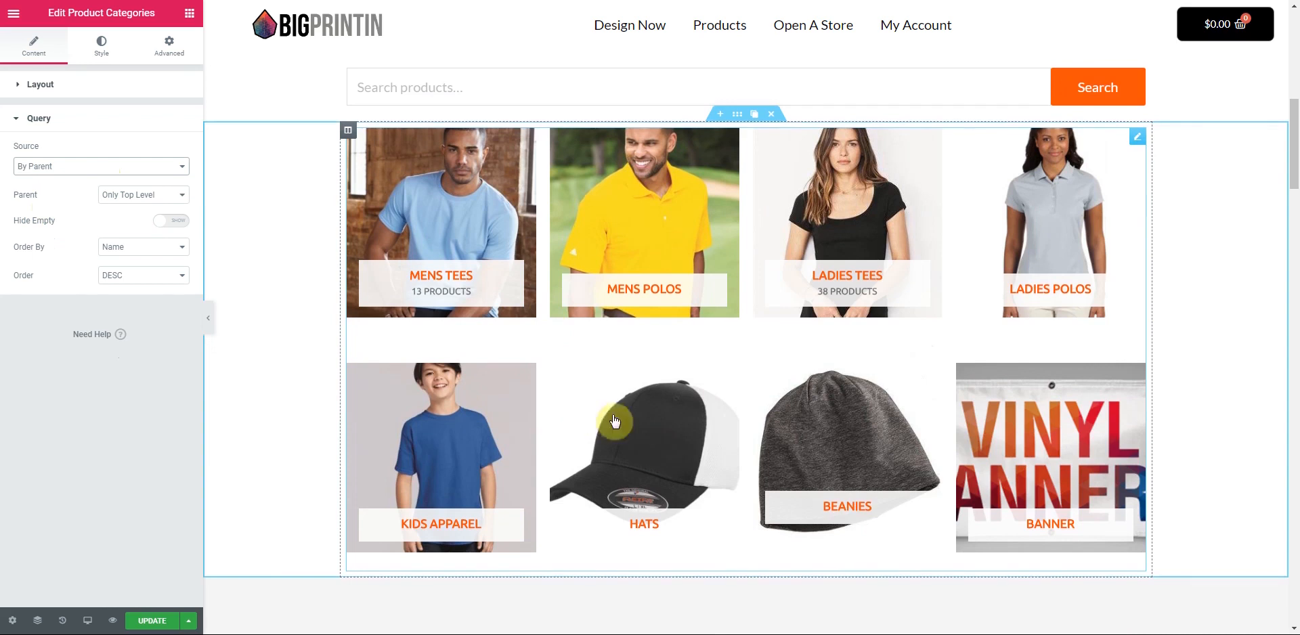
pyautogui.scroll(1, 615, 421)
# - Unlink the category grid section's margins and set its bottom margin to 60 px
pyautogui.click(737, 188)
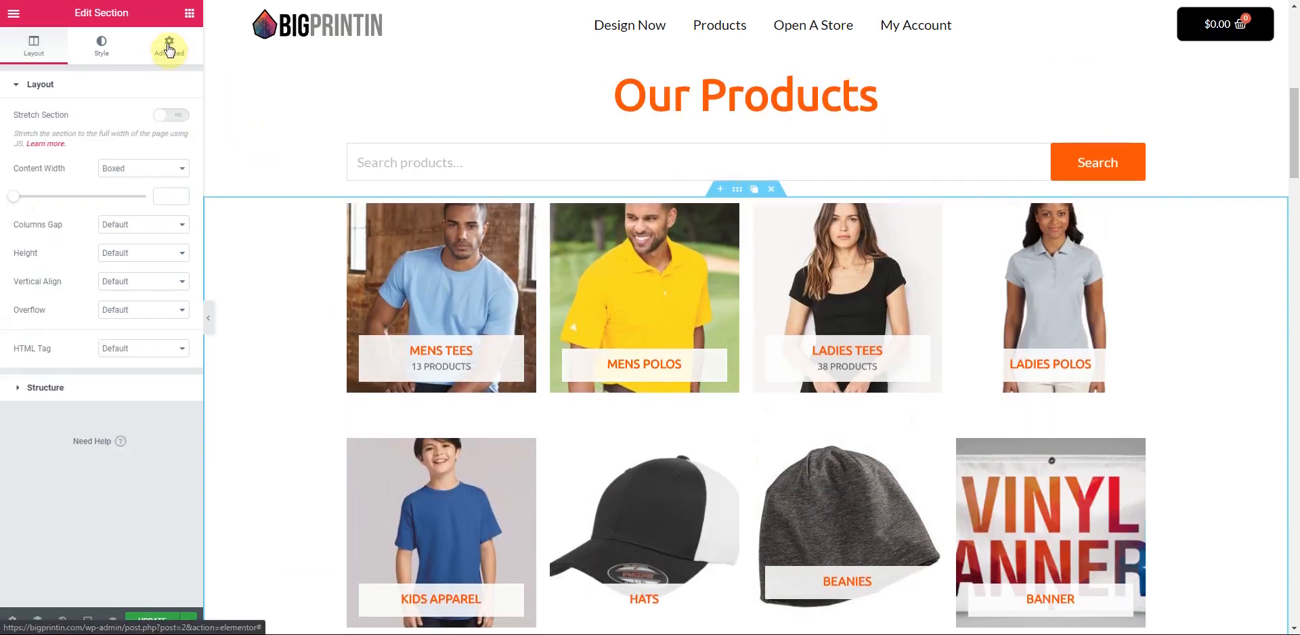
pyautogui.click(169, 51)
pyautogui.click(172, 142)
pyautogui.click(112, 140)
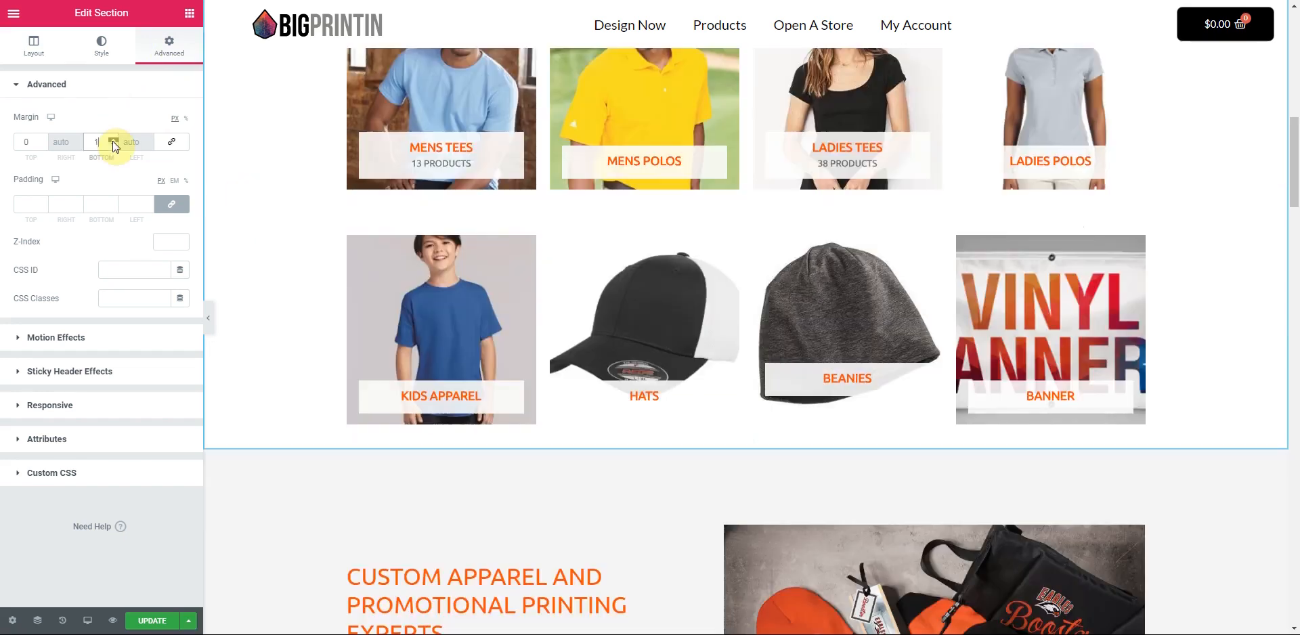
pyautogui.moveTo(112, 141); pyautogui.dragTo(112, 140)
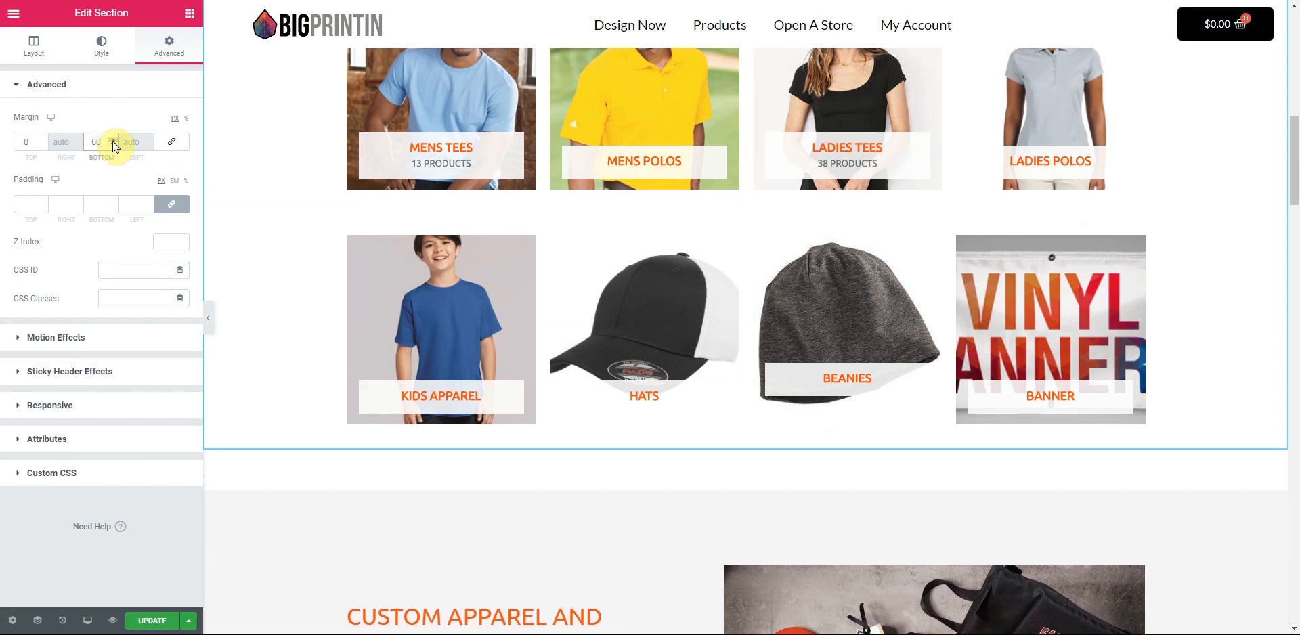
# - Load the live bigprintin.com homepage in the address bar
pyautogui.scroll(6, 326, 252)
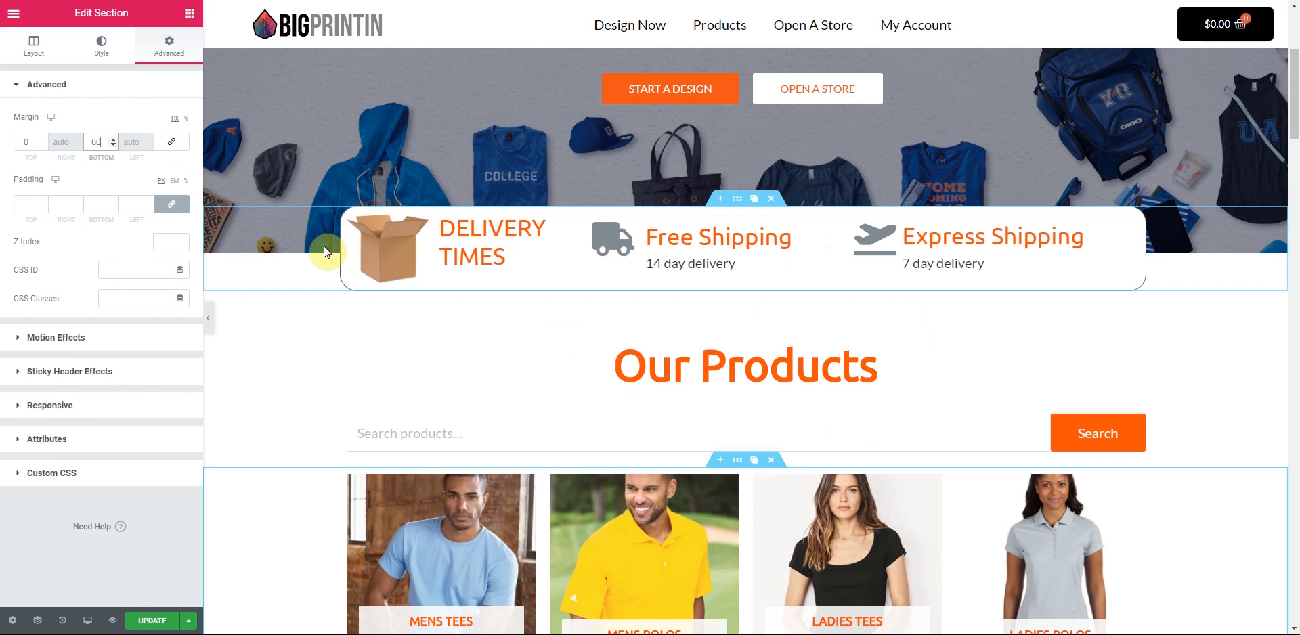
pyautogui.scroll(-9, 324, 248)
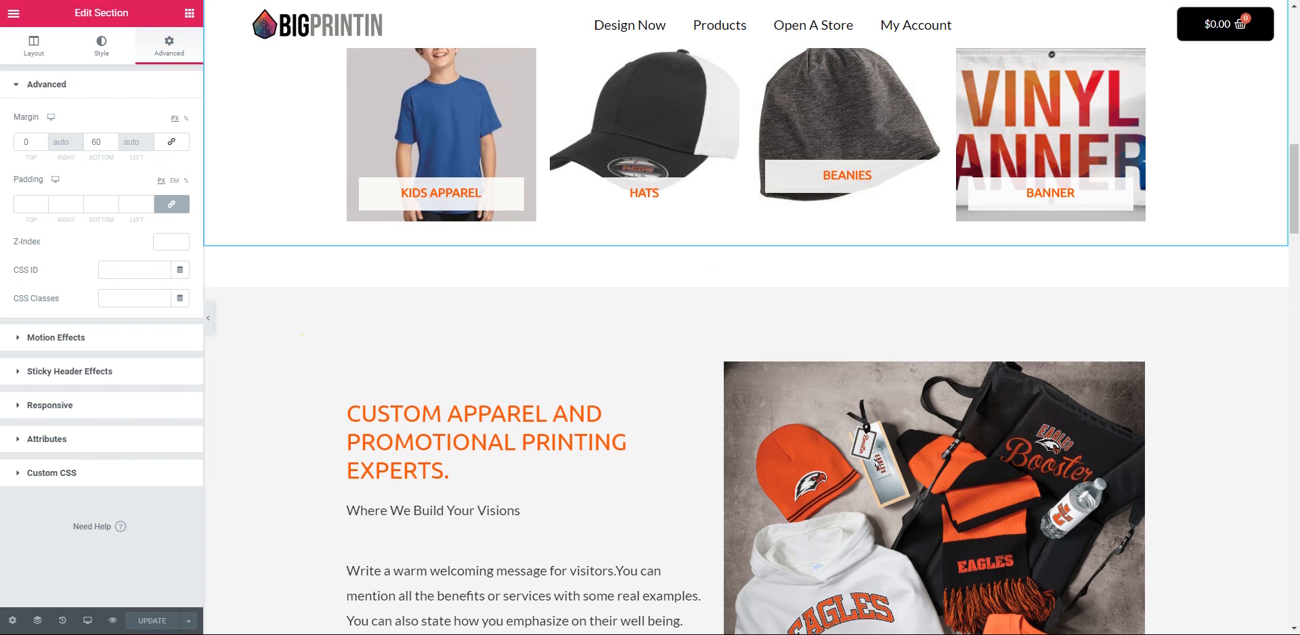
pyautogui.press('BackSpace')
pyautogui.press('Return')
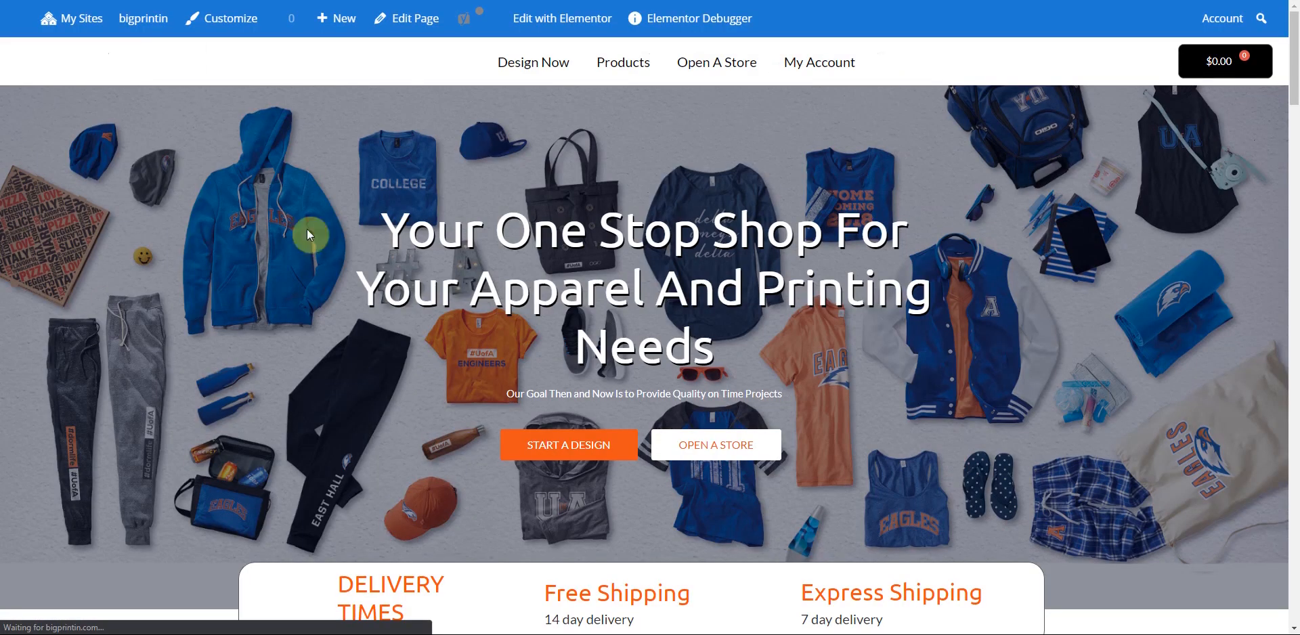
# - Check the nine-category grid on the live homepage, then go to the Products page
pyautogui.scroll(-8, 246, 277)
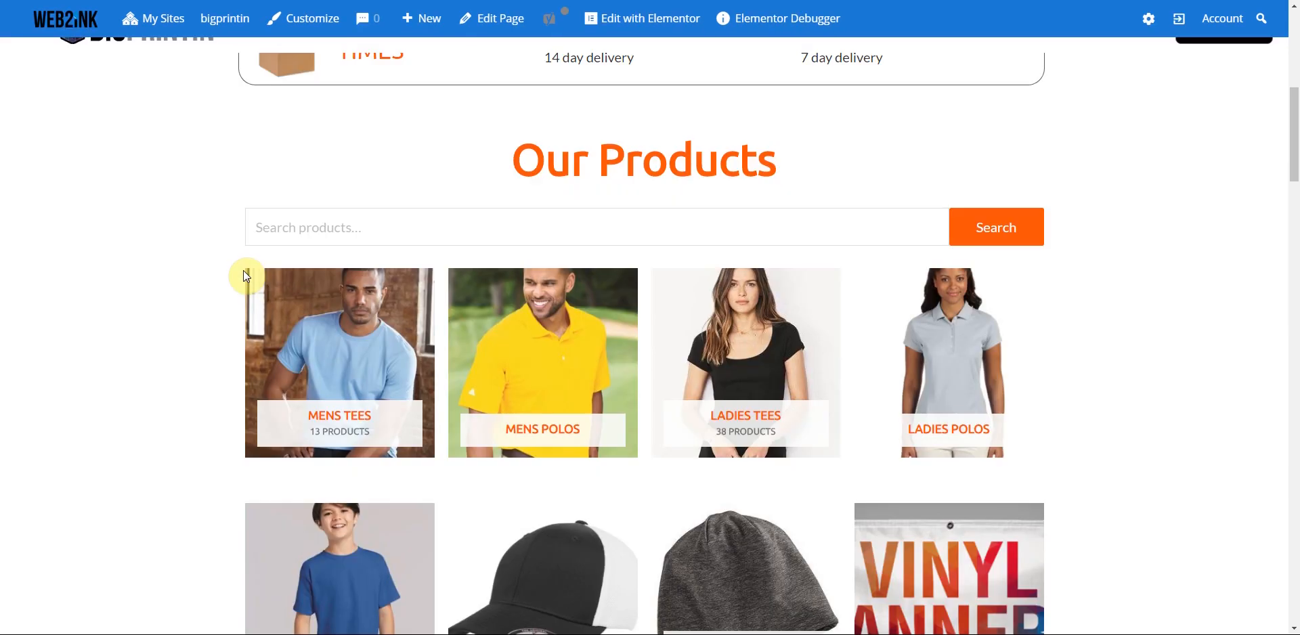
pyautogui.scroll(-20, 245, 277)
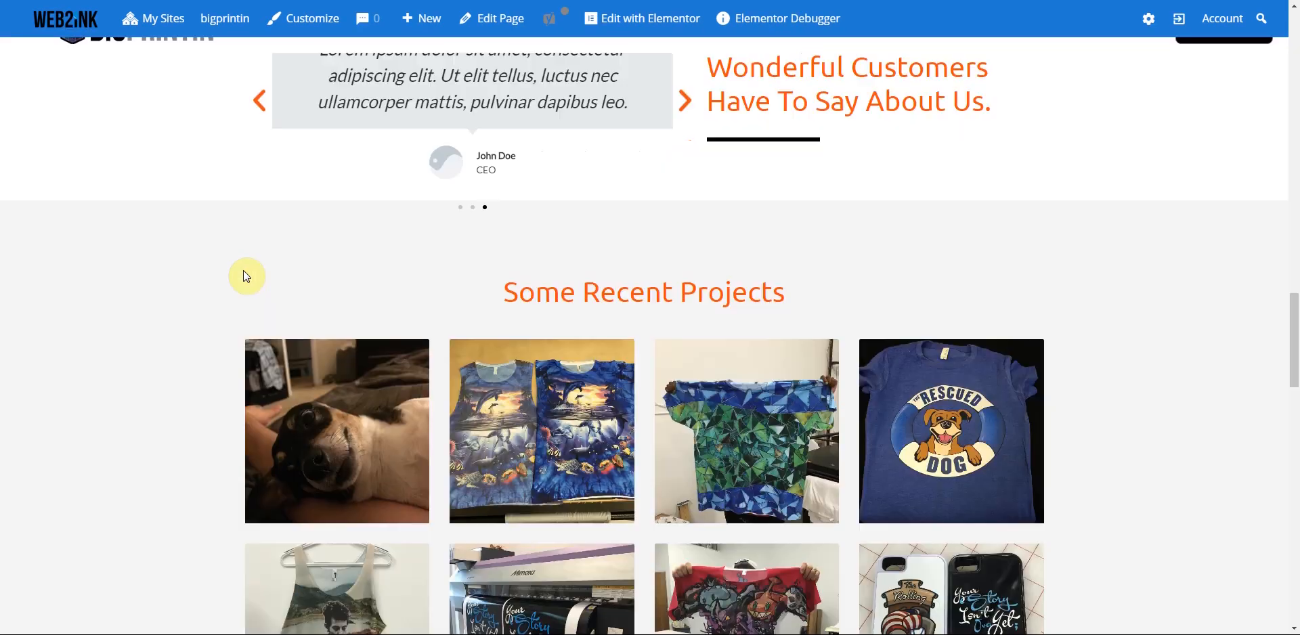
pyautogui.scroll(20, 245, 277)
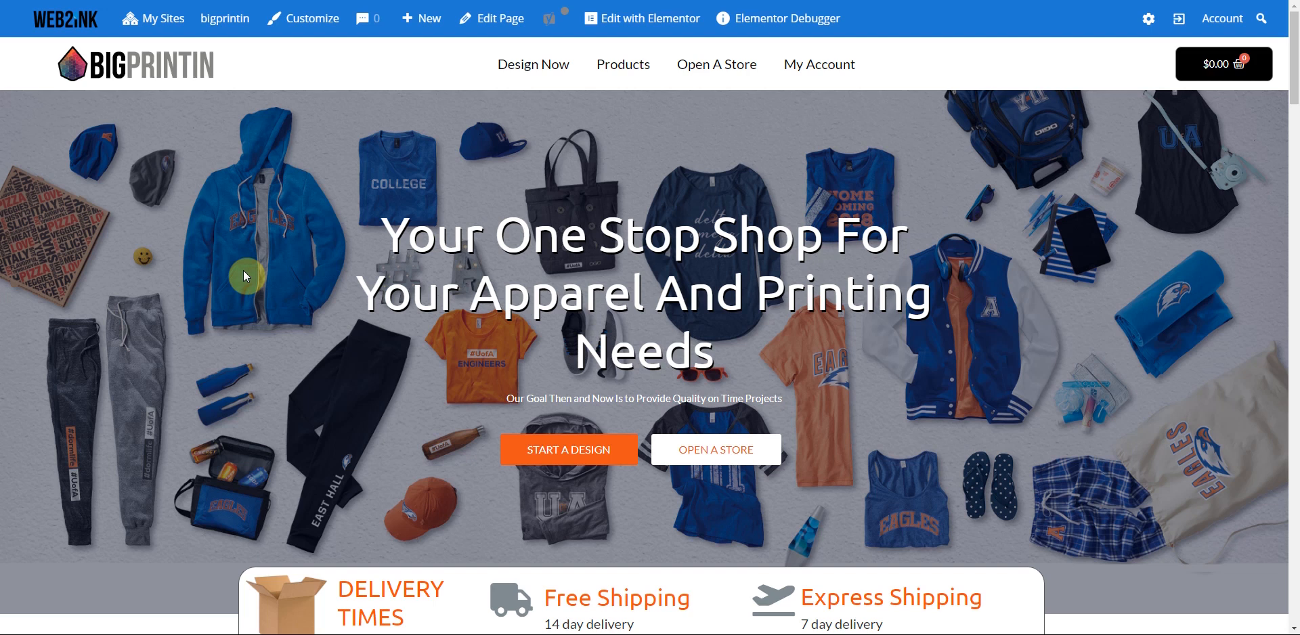
pyautogui.click(634, 82)
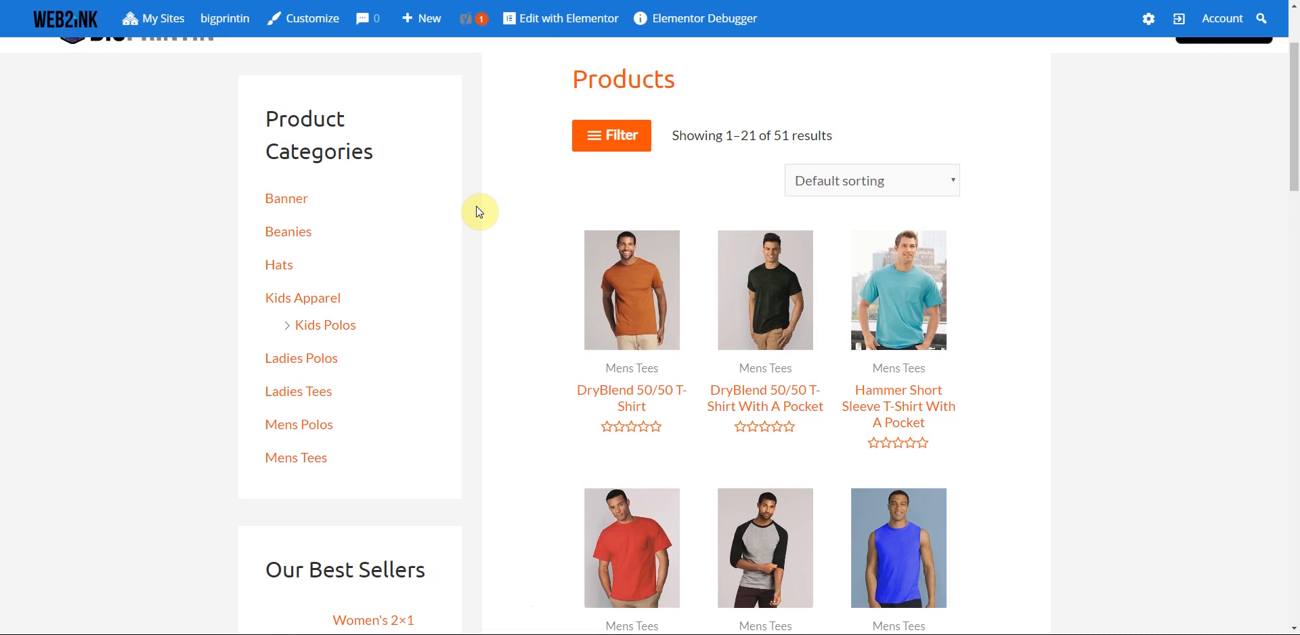
pyautogui.scroll(3, 480, 212)
# - Open the Ladies Tees category and browse its 38 products
pyautogui.click(154, 74)
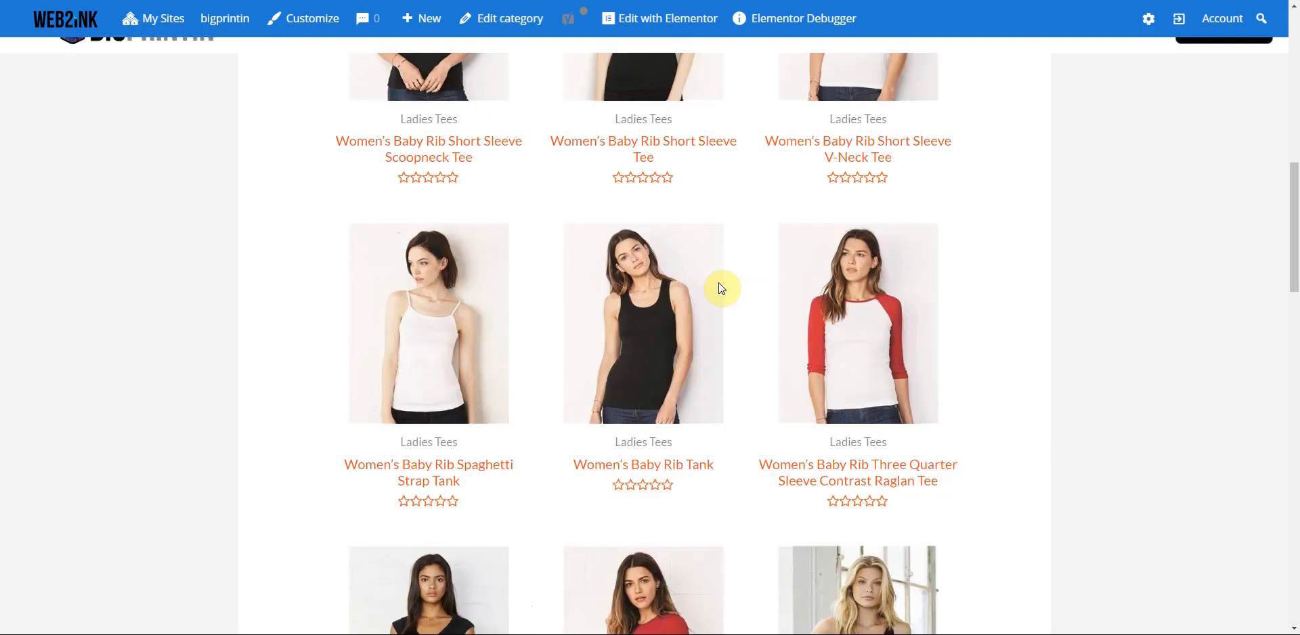
pyautogui.scroll(-7, 745, 294)
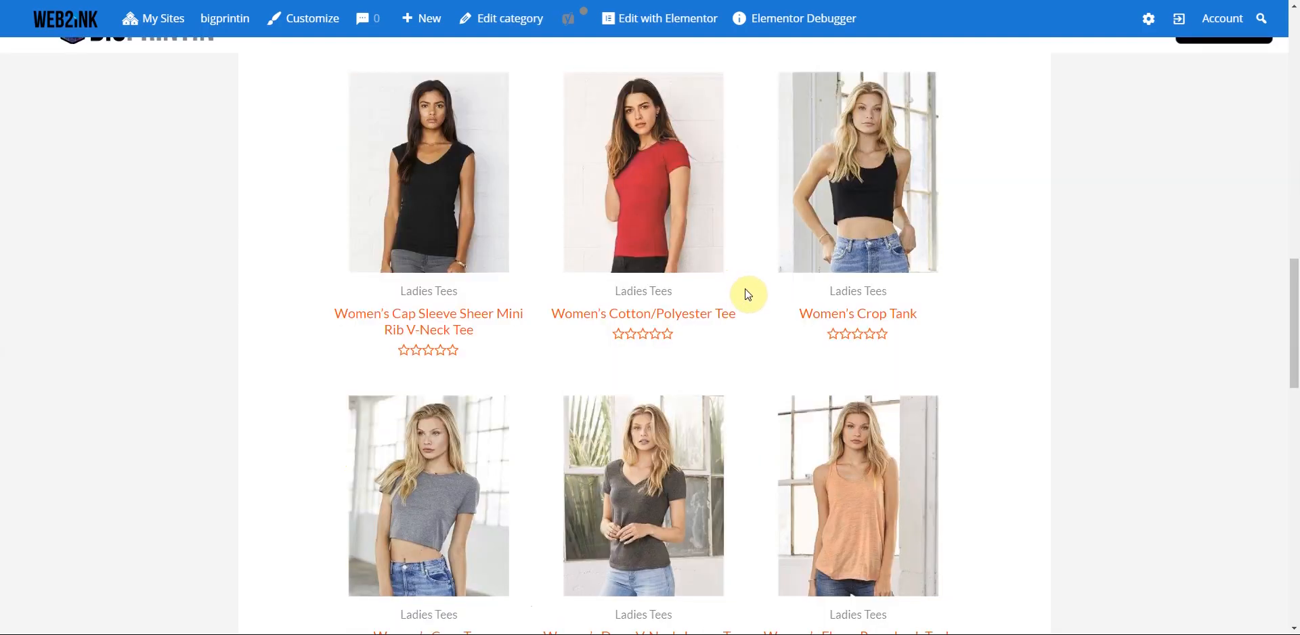
pyautogui.scroll(15, 748, 294)
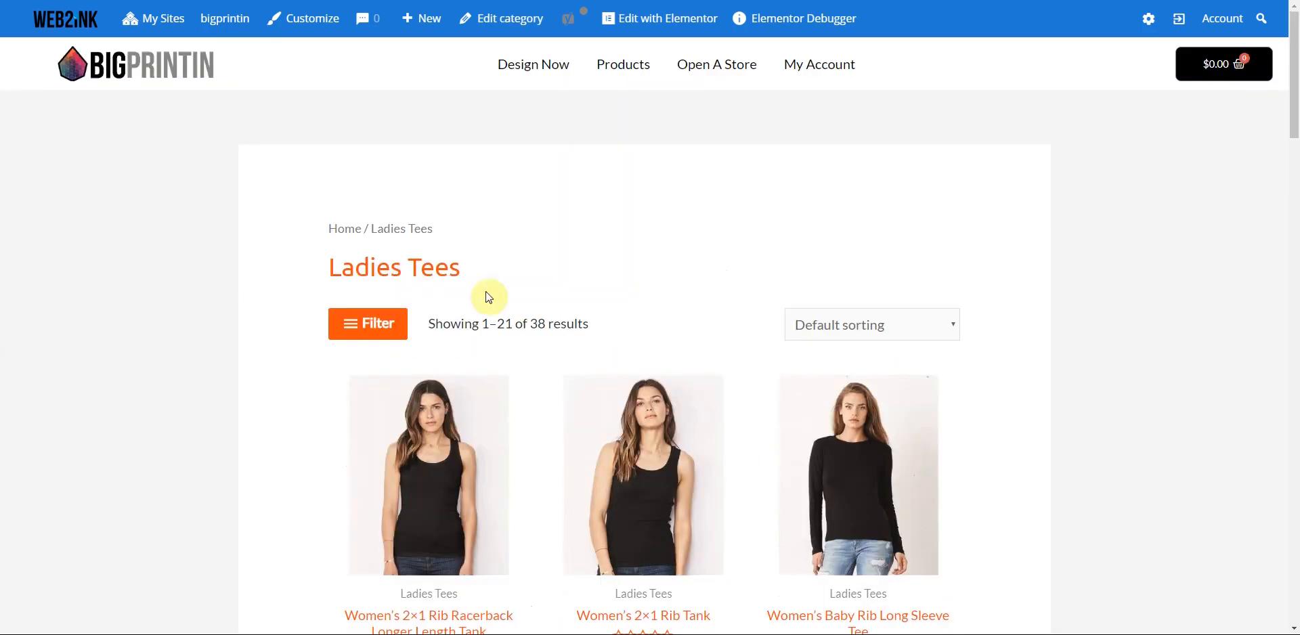
# - Check the Filter sidebar and sorting options, keeping the default order
pyautogui.click(377, 323)
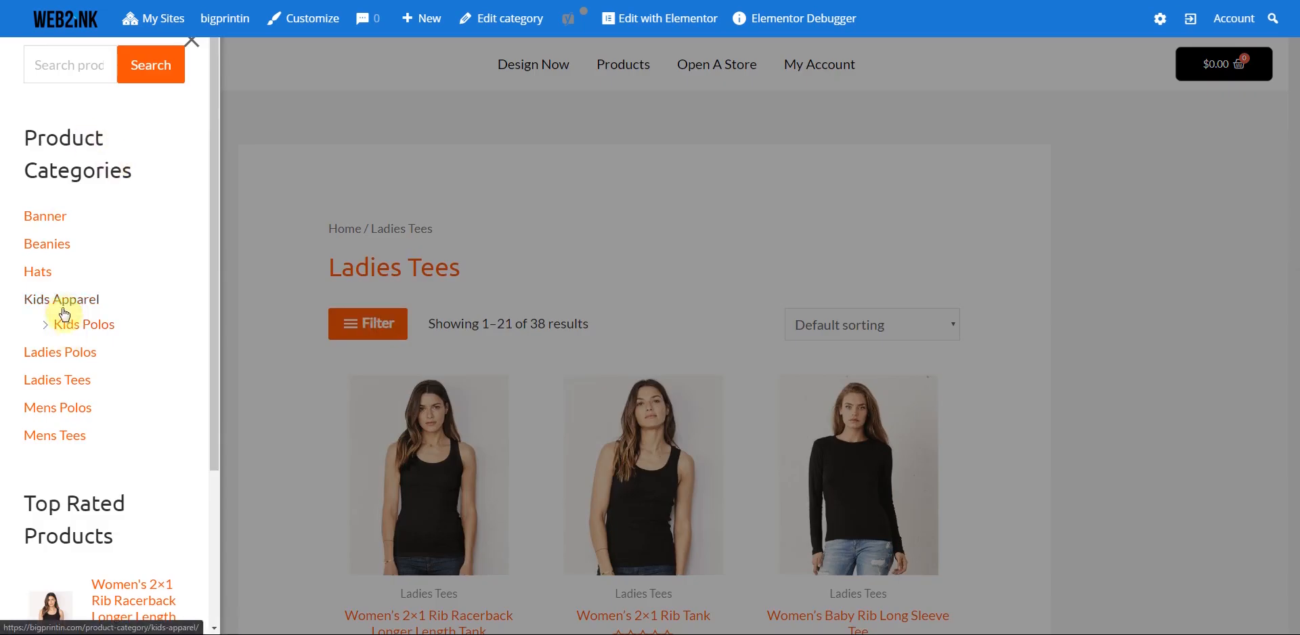
pyautogui.click(316, 115)
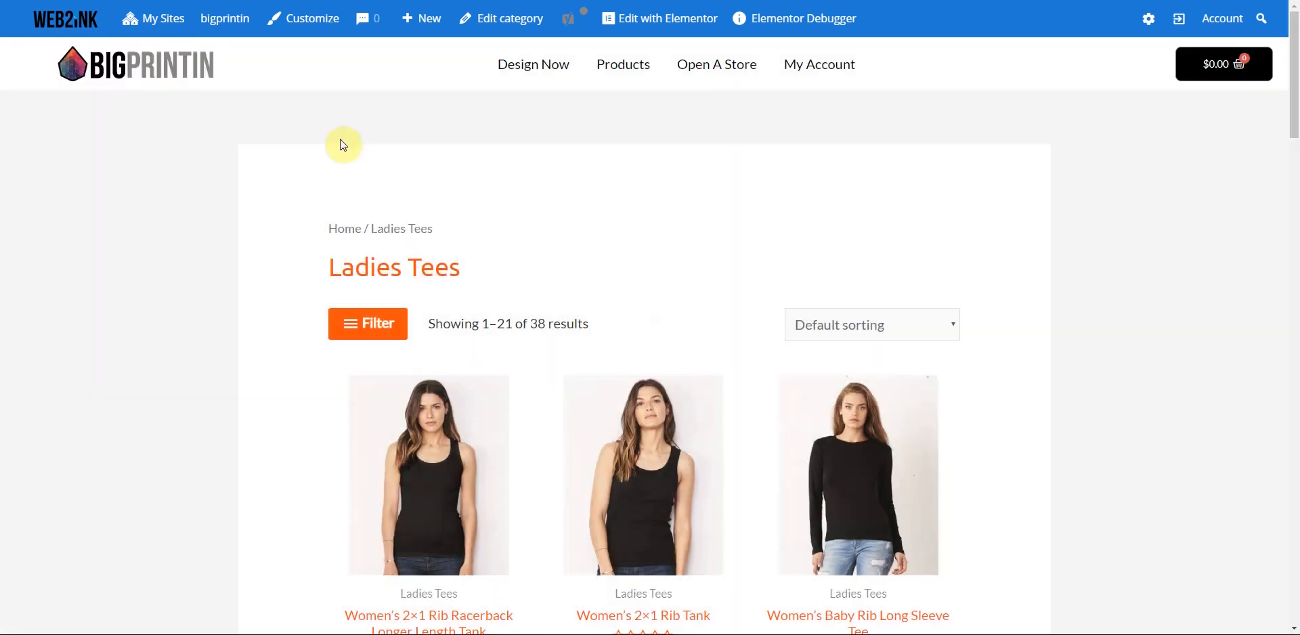
pyautogui.click(951, 326)
pyautogui.click(950, 330)
pyautogui.scroll(-5, 677, 277)
pyautogui.scroll(3, 439, 361)
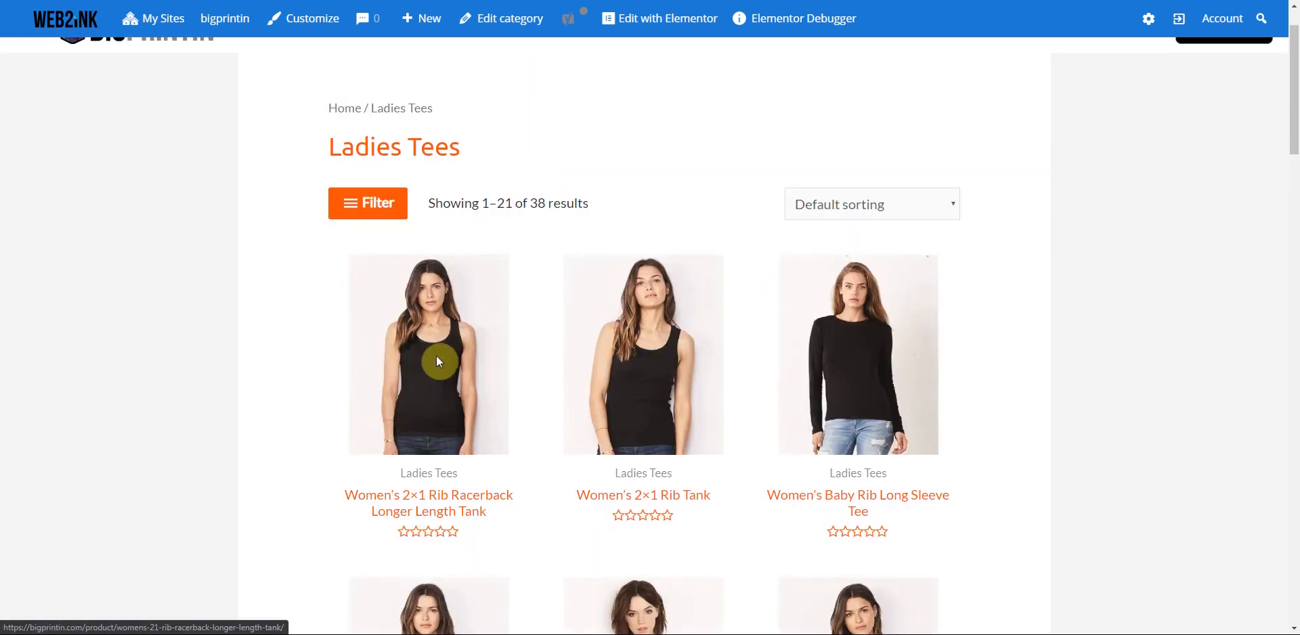
# - Open the Women's 2×1 Rib Racerback Longer Length Tank product page
pyautogui.click(438, 363)
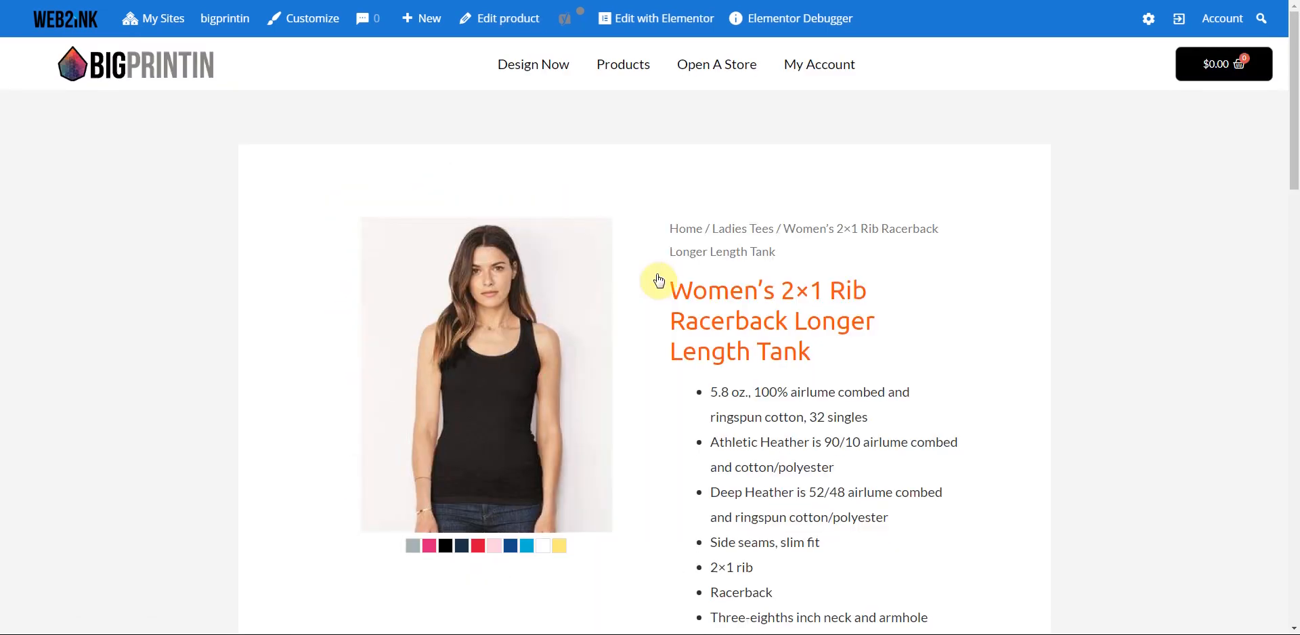
pyautogui.scroll(-10, 663, 302)
pyautogui.scroll(-8, 666, 308)
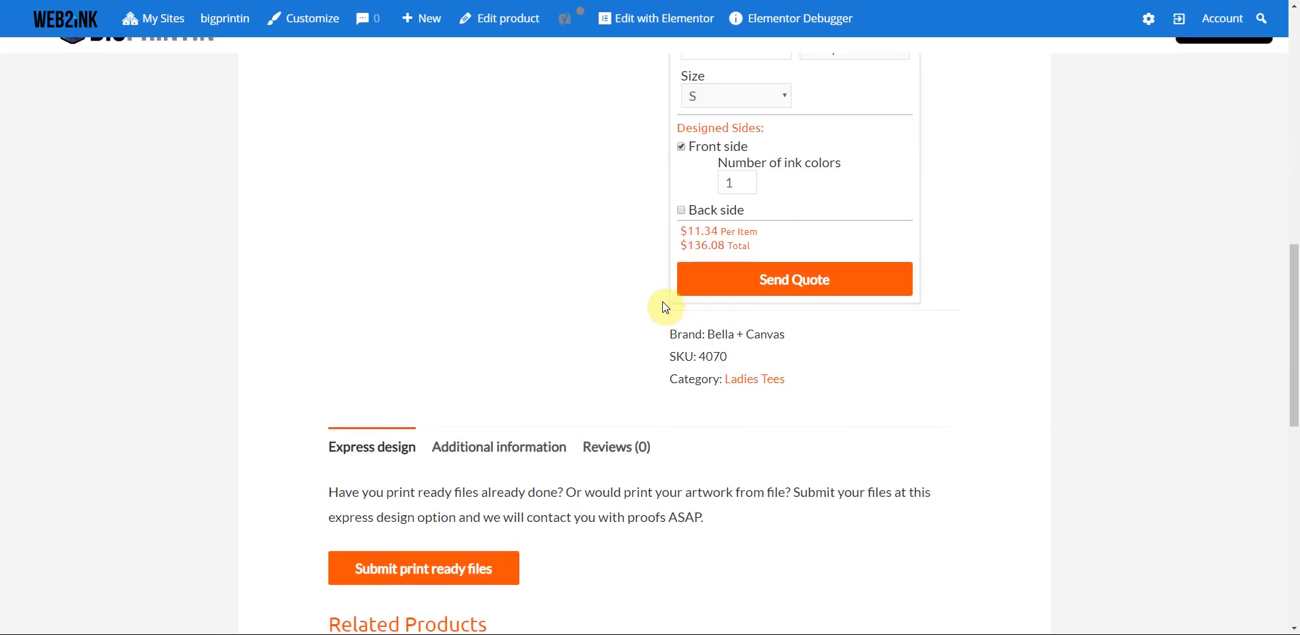
pyautogui.scroll(13, 666, 308)
pyautogui.scroll(6, 666, 308)
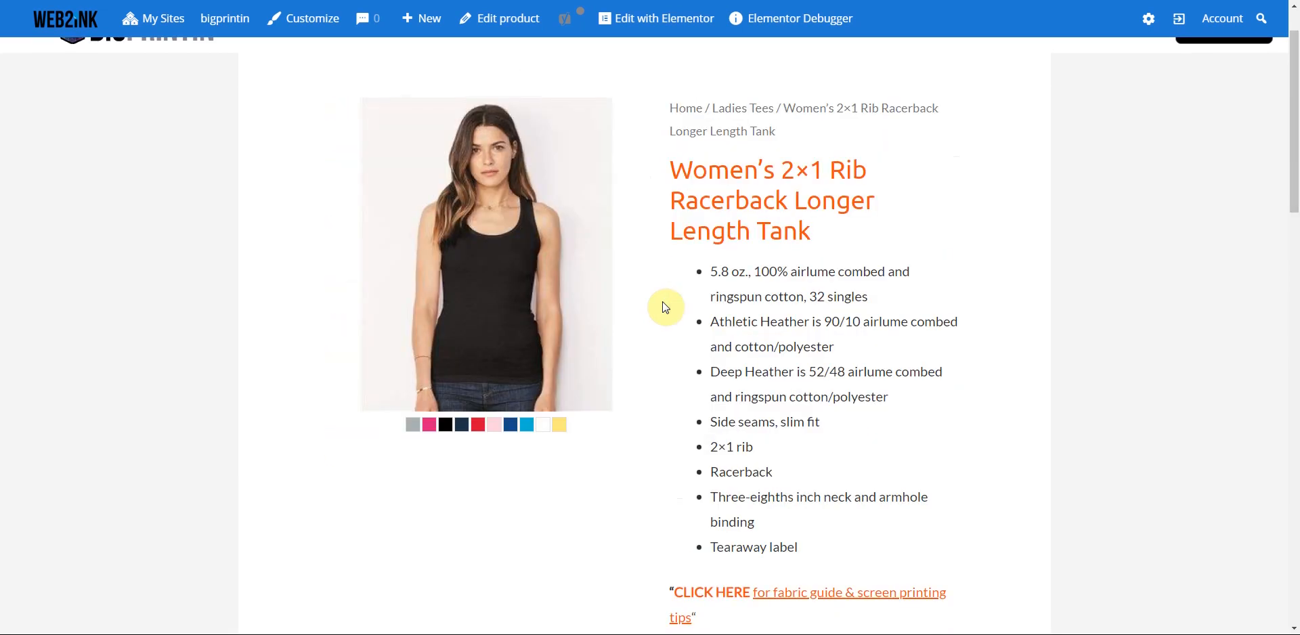
# - Preview the tank in yellow, then True Royal, priced $11.34 each for 12
pyautogui.click(559, 433)
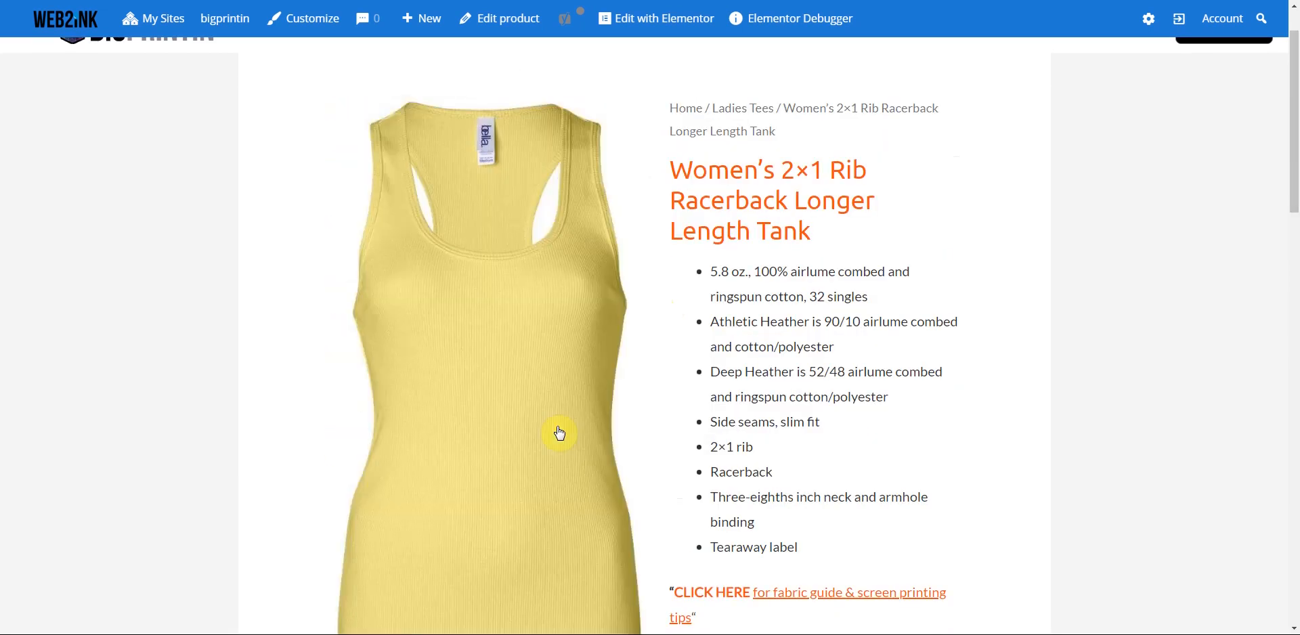
pyautogui.scroll(-1, 553, 428)
pyautogui.scroll(-3, 506, 503)
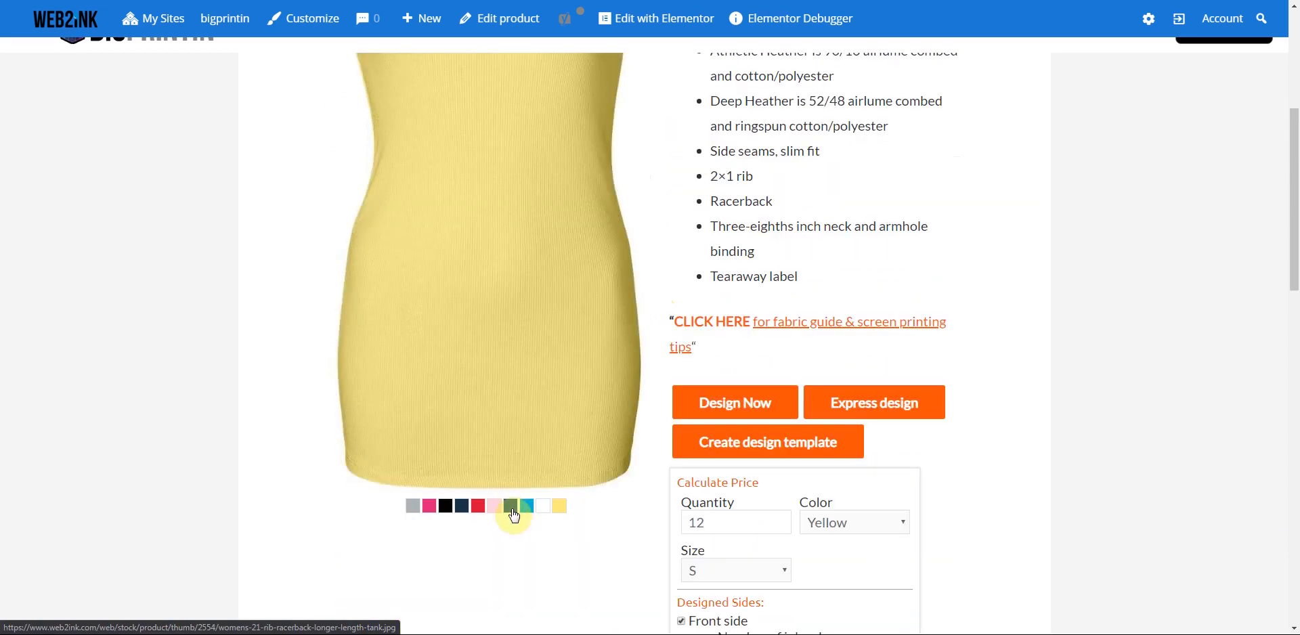
pyautogui.click(512, 509)
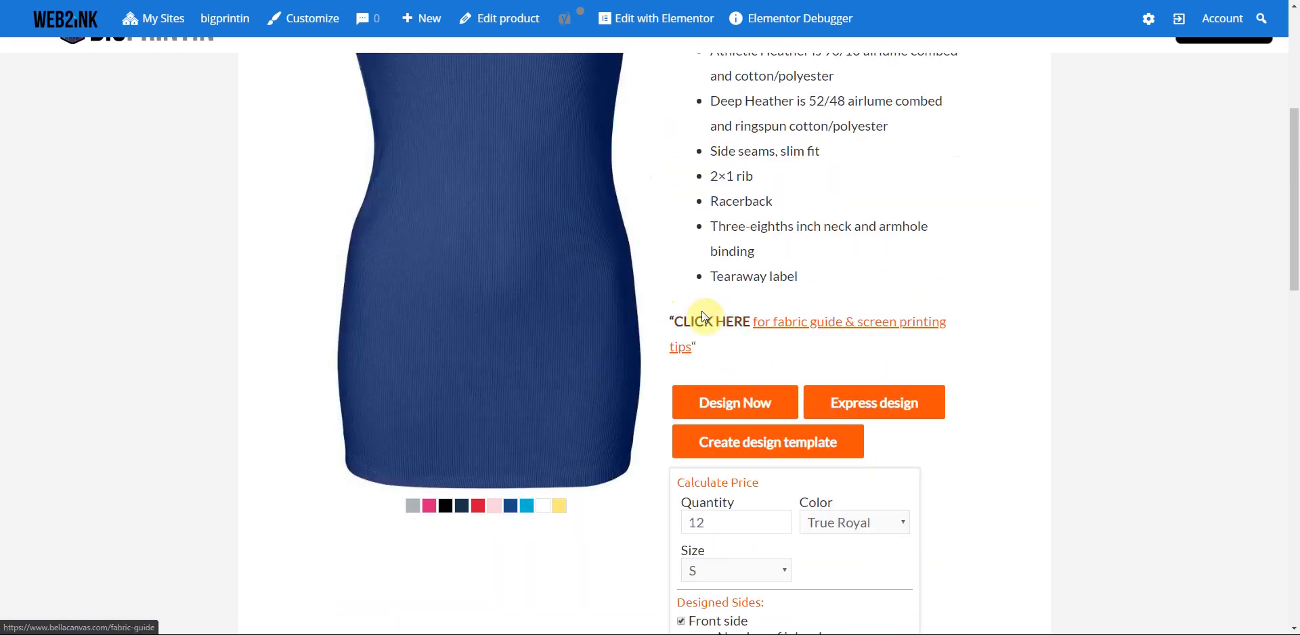
pyautogui.scroll(6, 685, 301)
pyautogui.scroll(-10, 681, 290)
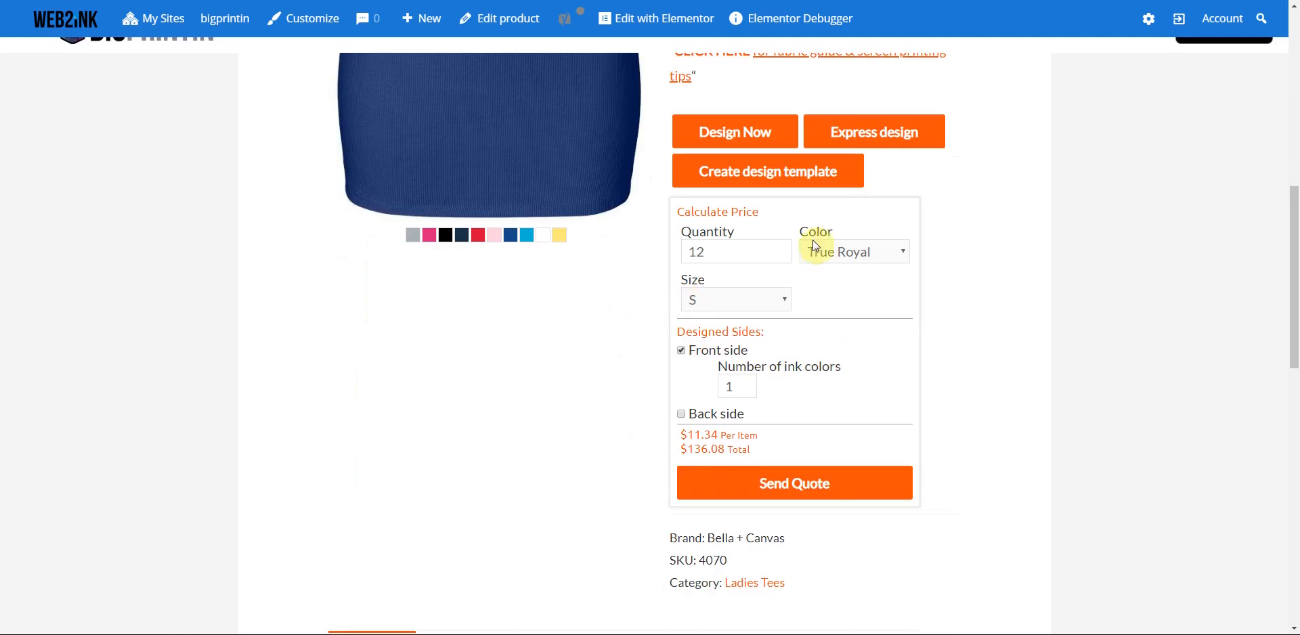
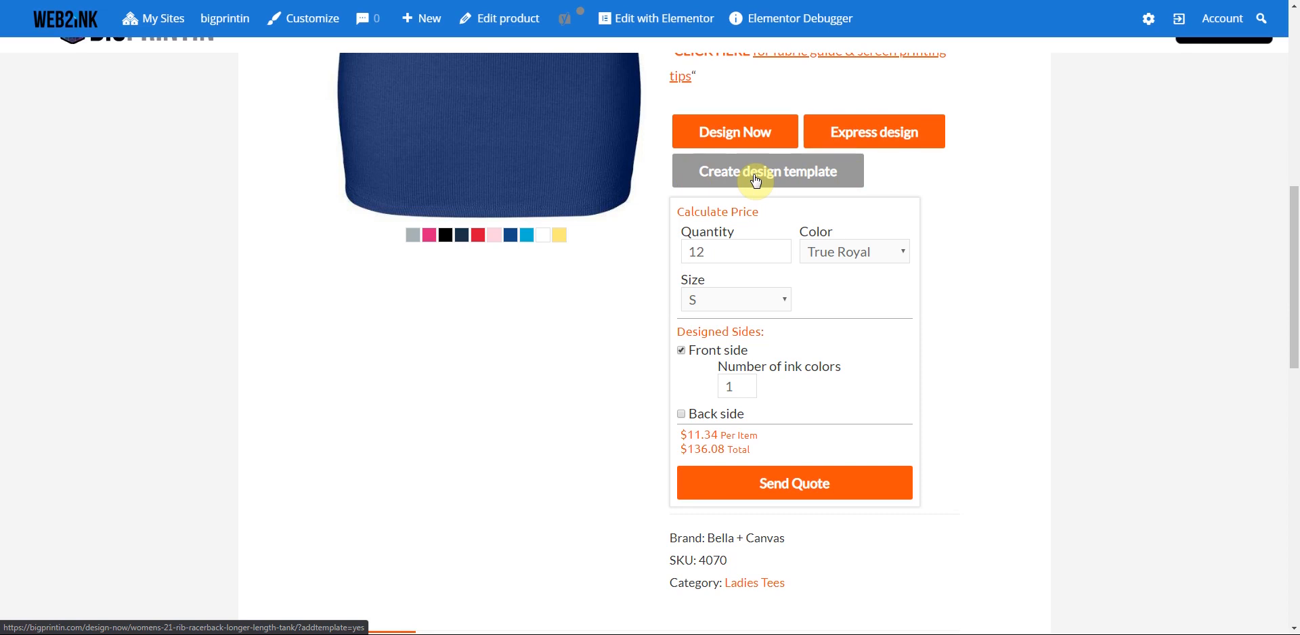
# - Scroll up through the banner-filtered repository results on the Import Products page
pyautogui.scroll(8, 757, 182)
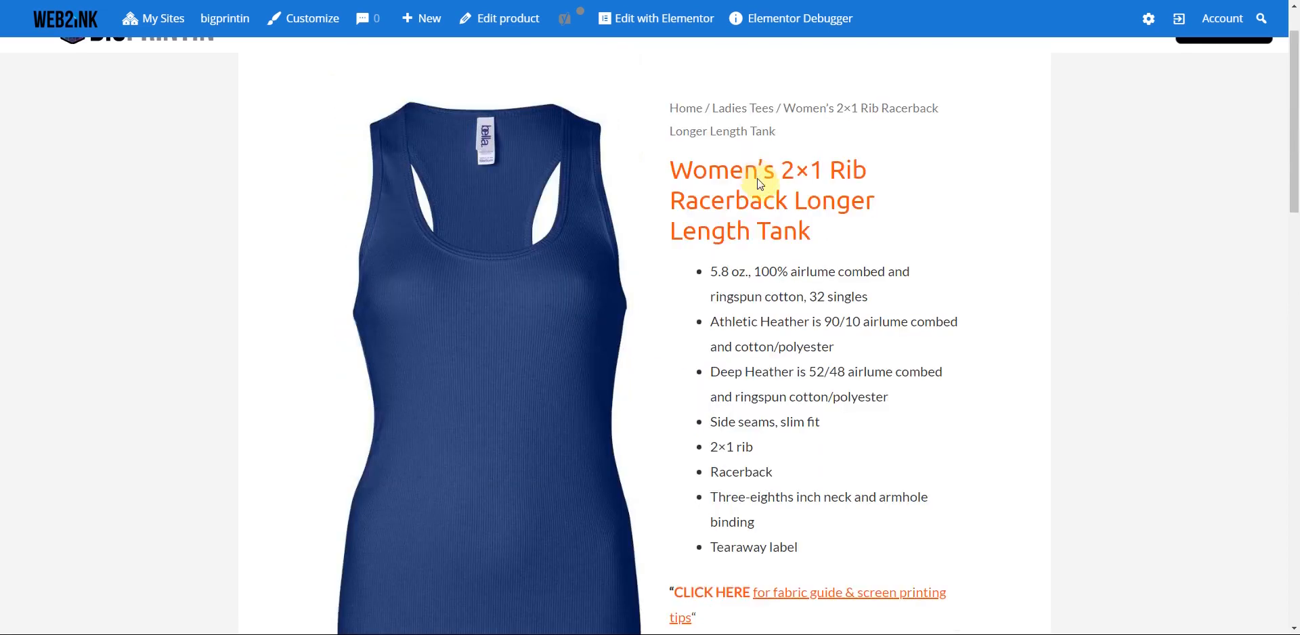
pyautogui.scroll(1, 758, 179)
pyautogui.scroll(2, 758, 197)
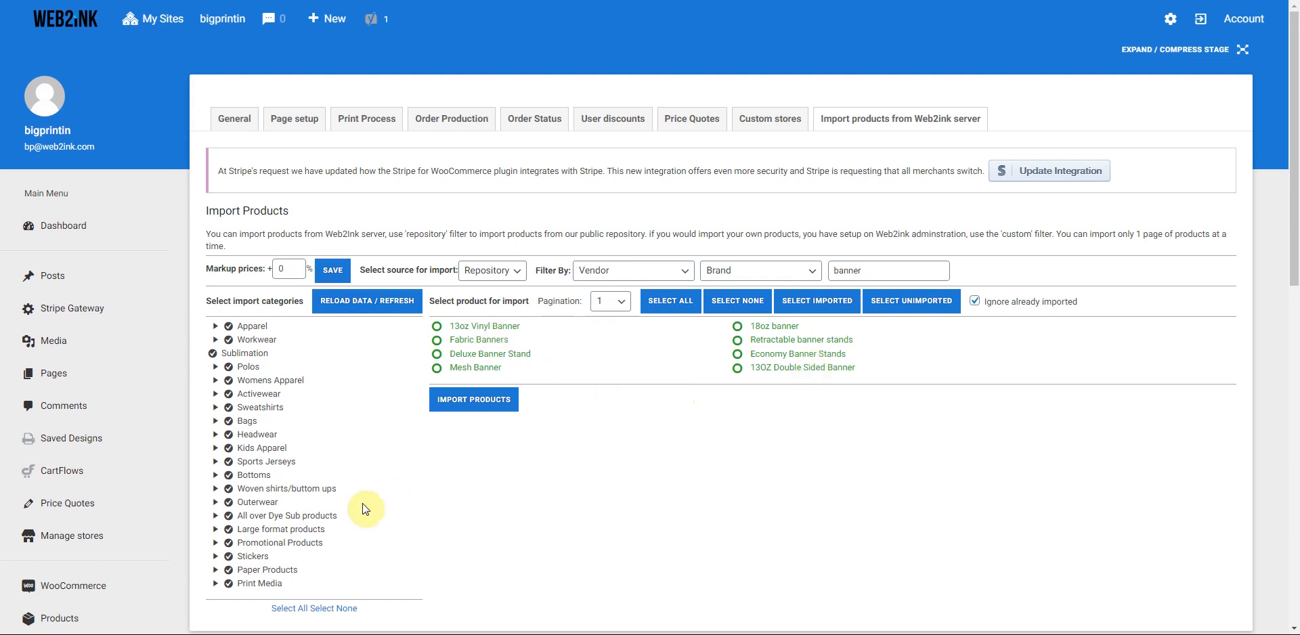
# - In All Products, move the 13OZ Double Sided Banner to the trash
pyautogui.scroll(-3, 96, 441)
pyautogui.click(55, 421)
pyautogui.click(59, 452)
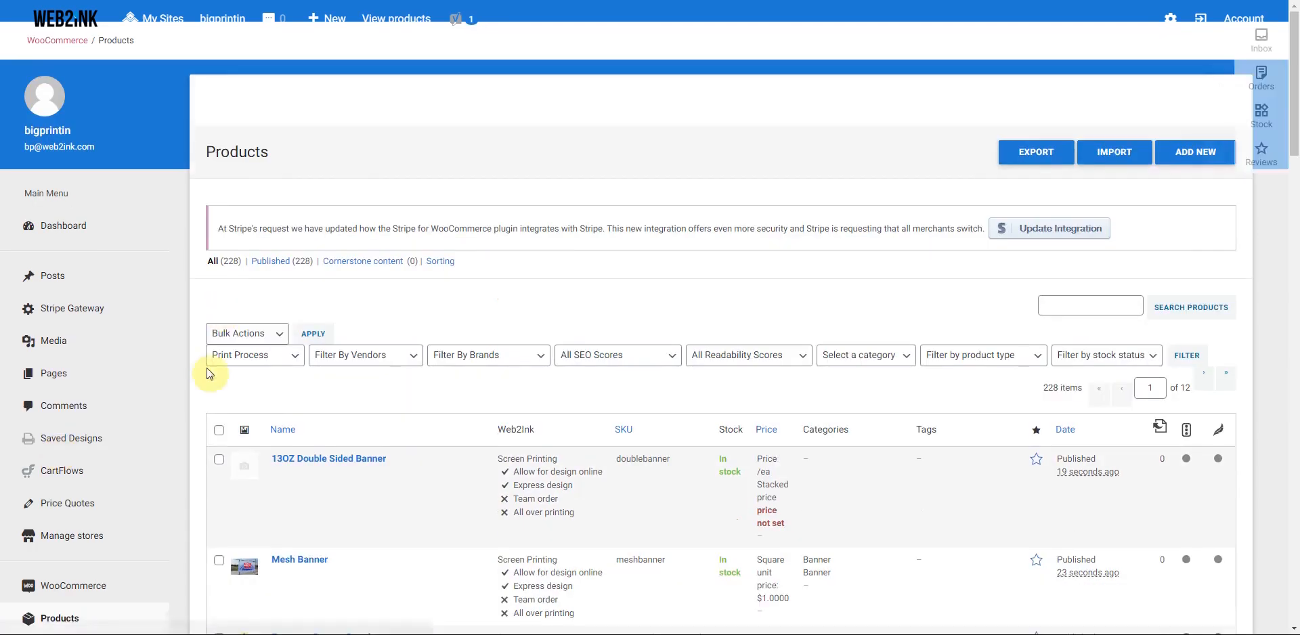
pyautogui.scroll(-3, 308, 366)
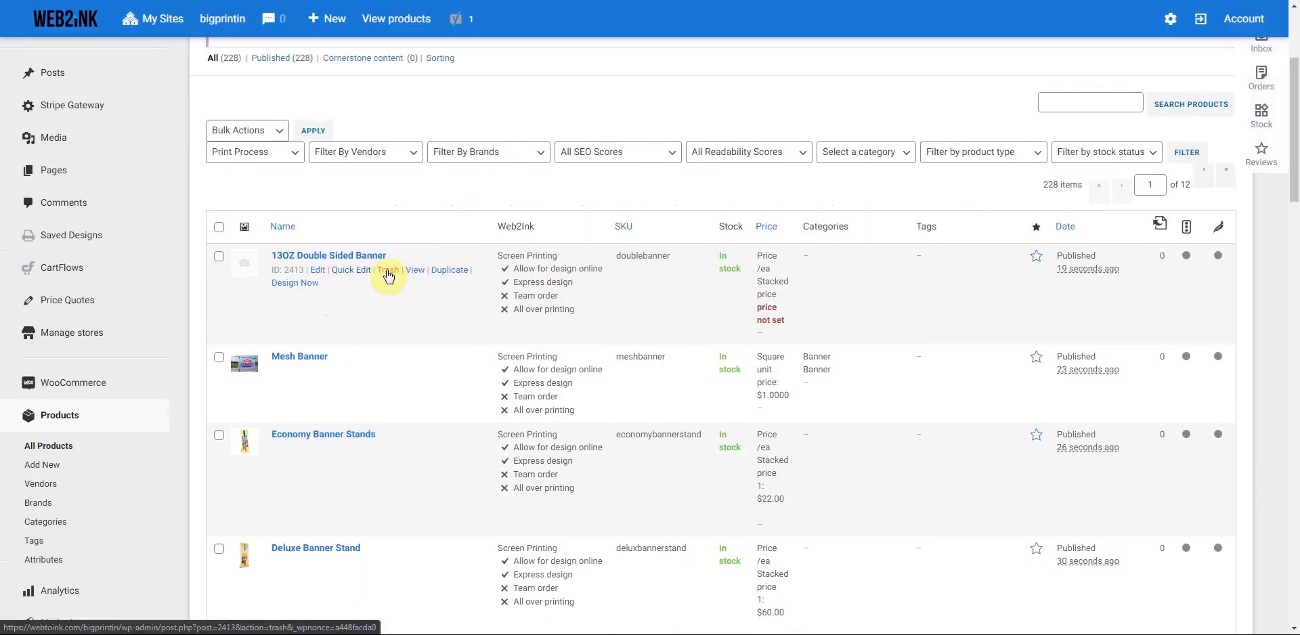
pyautogui.click(387, 271)
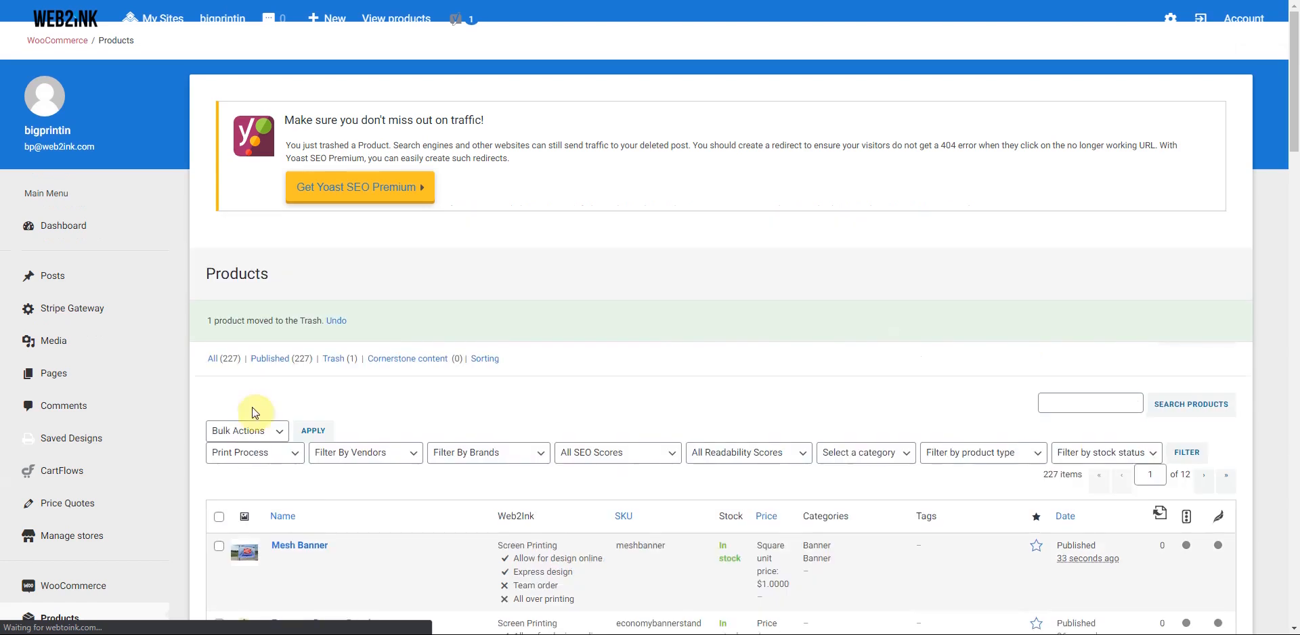
# - Tick the seven banner products, from Mesh Banner through 13oz Vinyl Banner, for bulk action
pyautogui.scroll(-3, 237, 399)
pyautogui.click(219, 350)
pyautogui.click(219, 428)
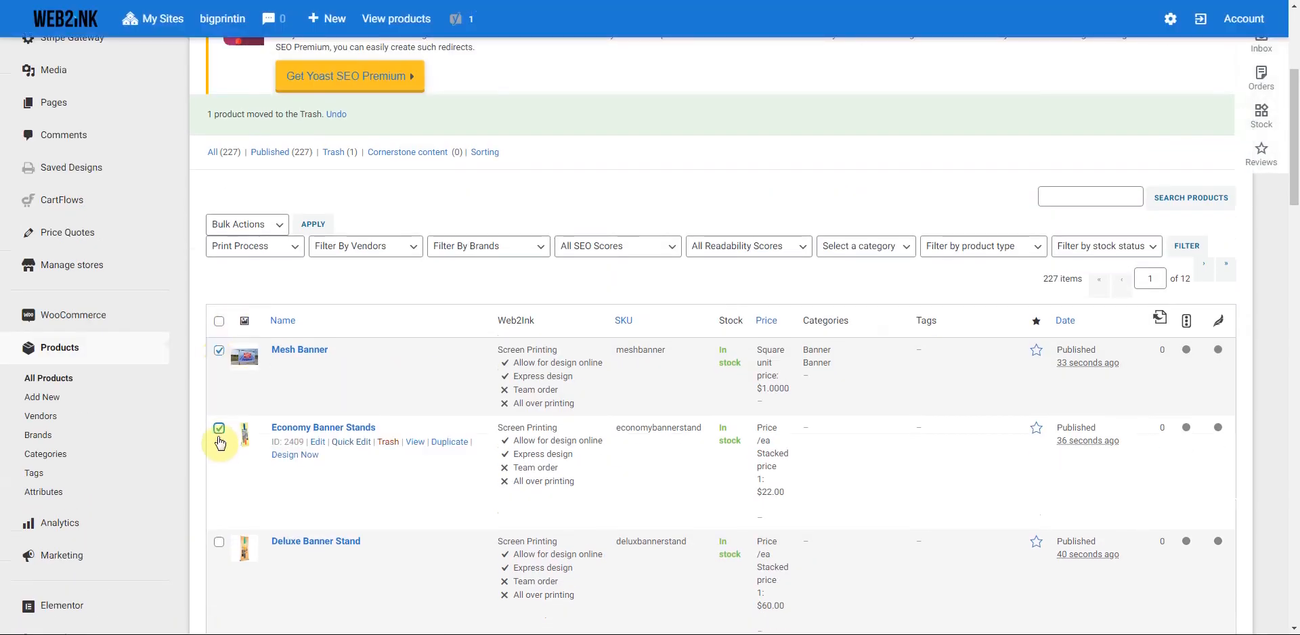
pyautogui.scroll(-4, 220, 440)
pyautogui.click(218, 271)
pyautogui.click(218, 384)
pyautogui.click(219, 499)
pyautogui.scroll(-4, 216, 508)
pyautogui.click(219, 308)
pyautogui.click(219, 383)
pyautogui.scroll(10, 282, 449)
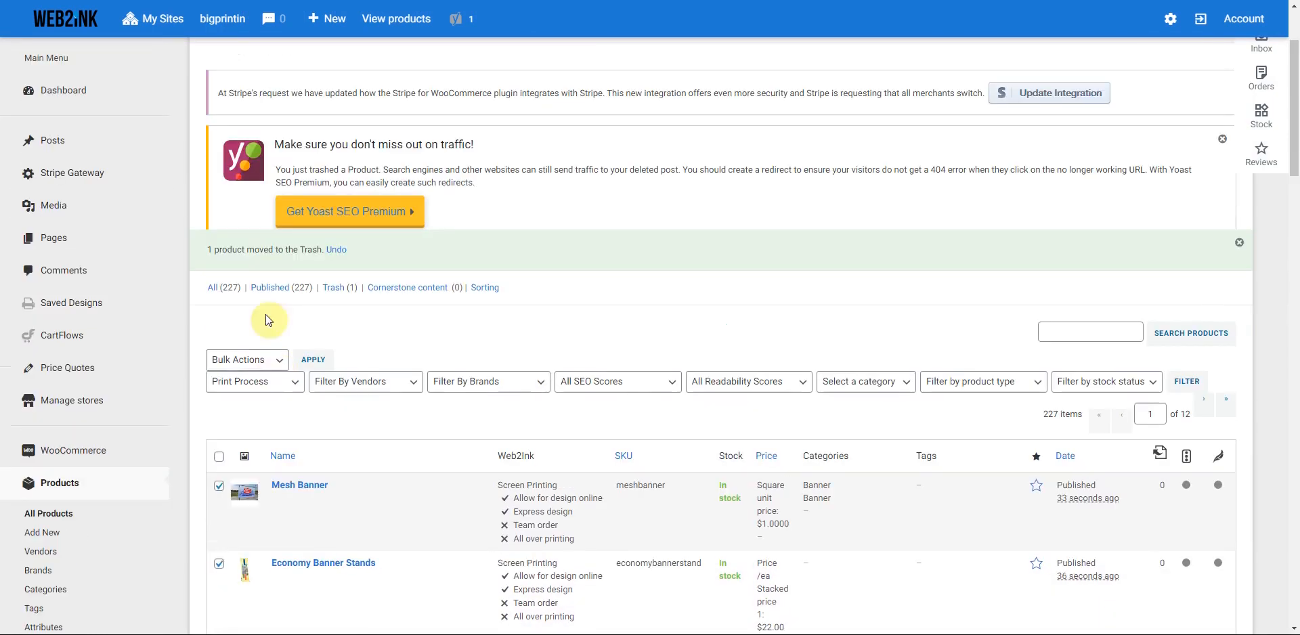
pyautogui.click(249, 360)
# - Bulk-edit the seven marked banner products to add the Banner category and update them
pyautogui.click(237, 382)
pyautogui.click(313, 359)
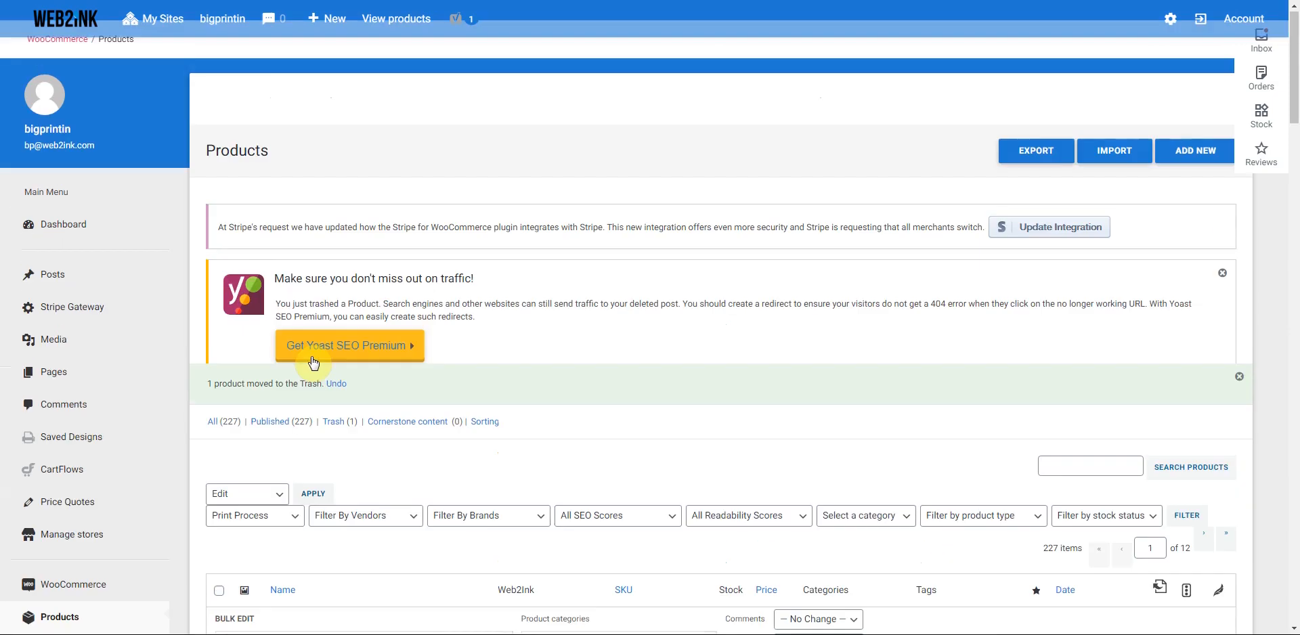
pyautogui.scroll(-5, 401, 327)
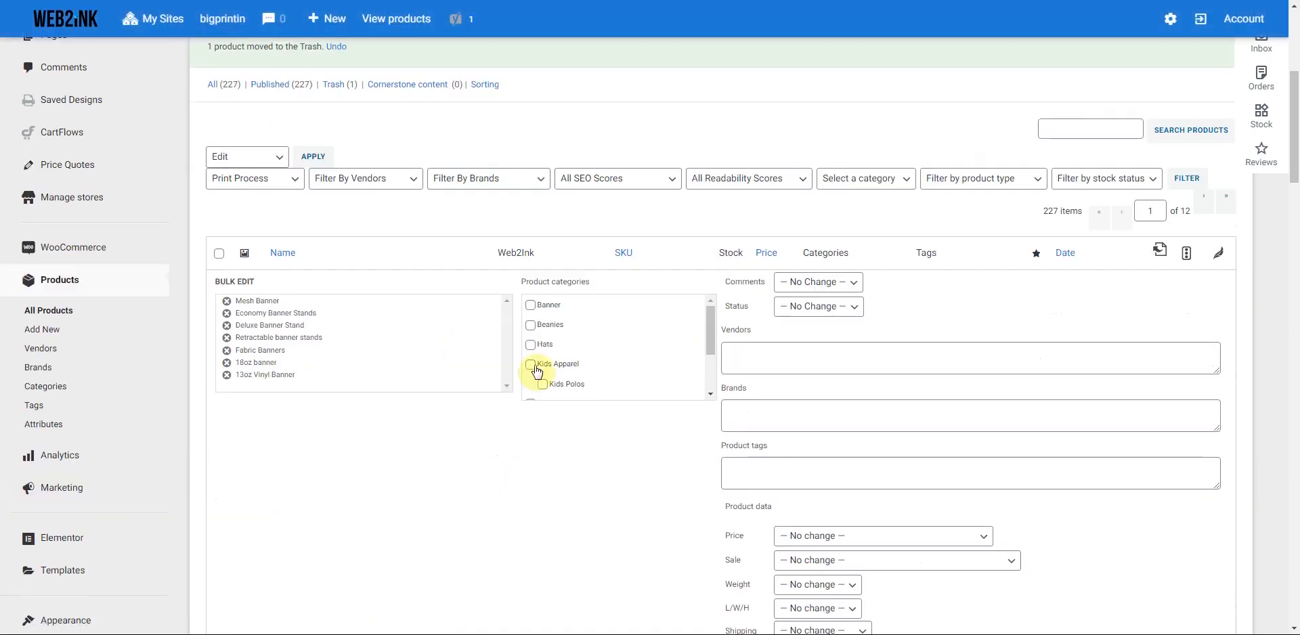
pyautogui.click(531, 306)
pyautogui.scroll(-4, 1083, 472)
pyautogui.click(1200, 601)
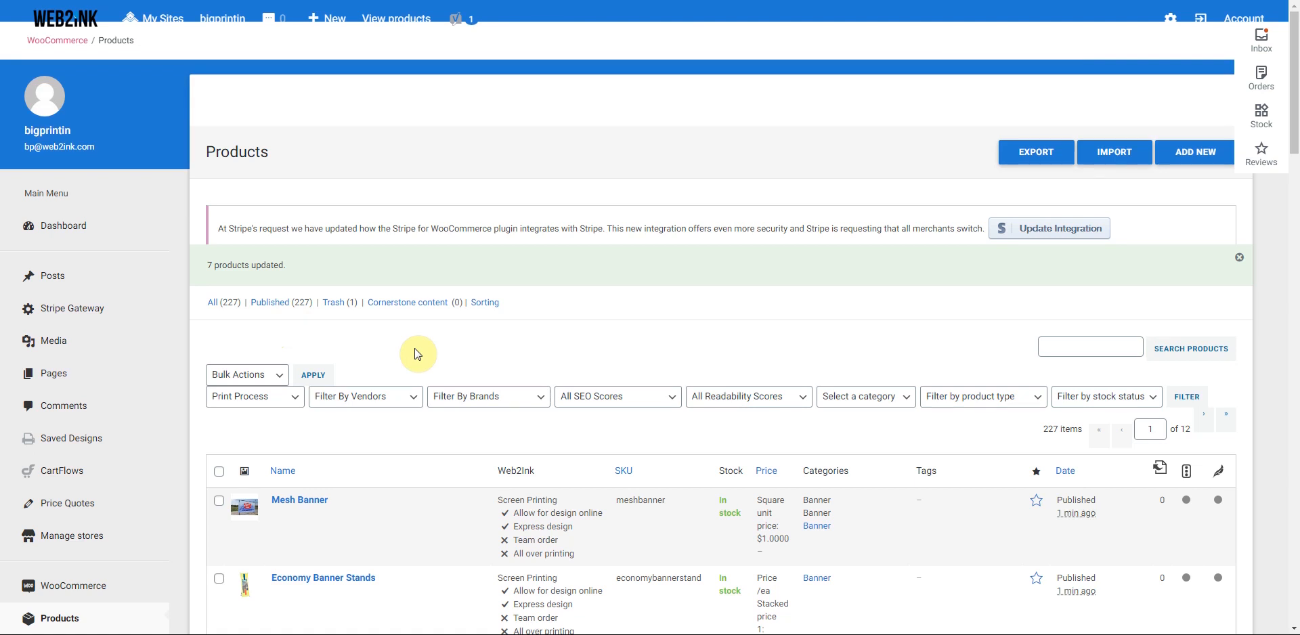
pyautogui.scroll(-9, 418, 353)
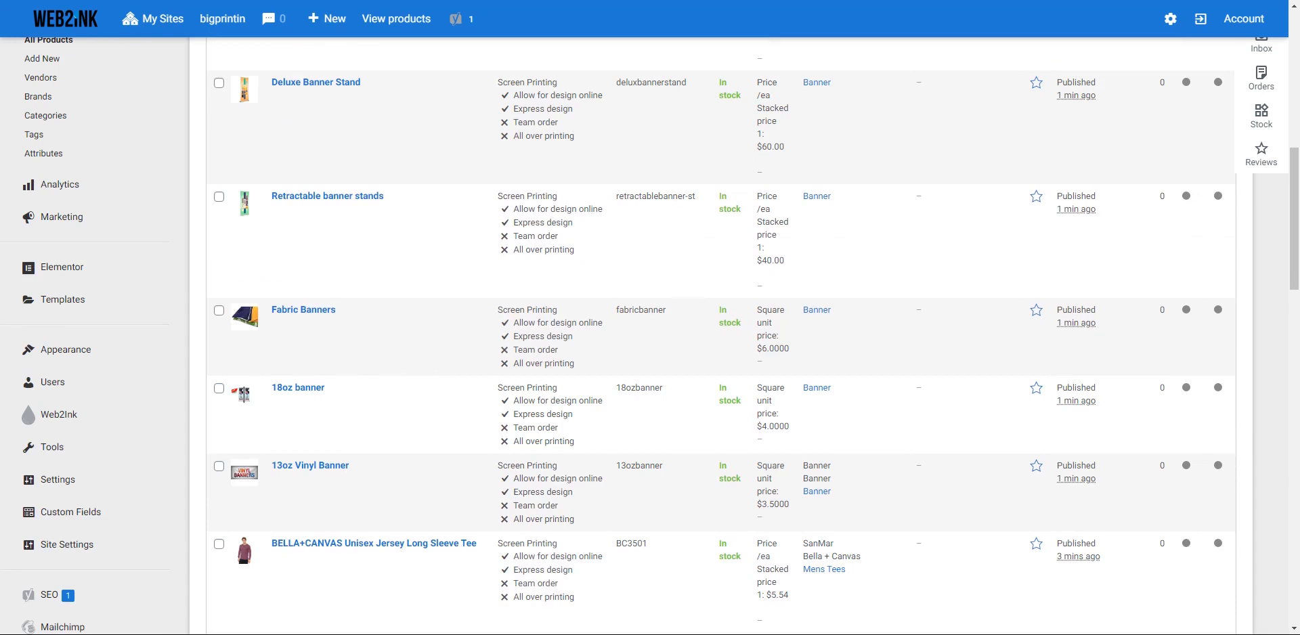
pyautogui.scroll(9, 428, 242)
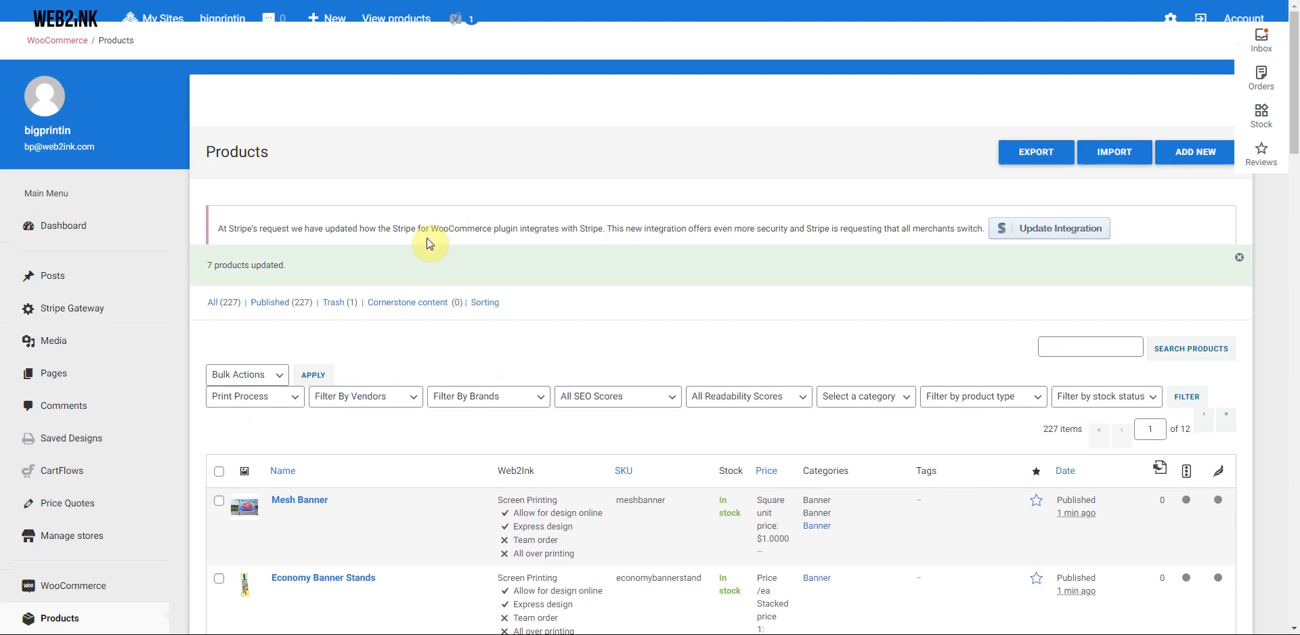
# - View the storefront's product categories, then go back to the admin dashboard
pyautogui.click(396, 18)
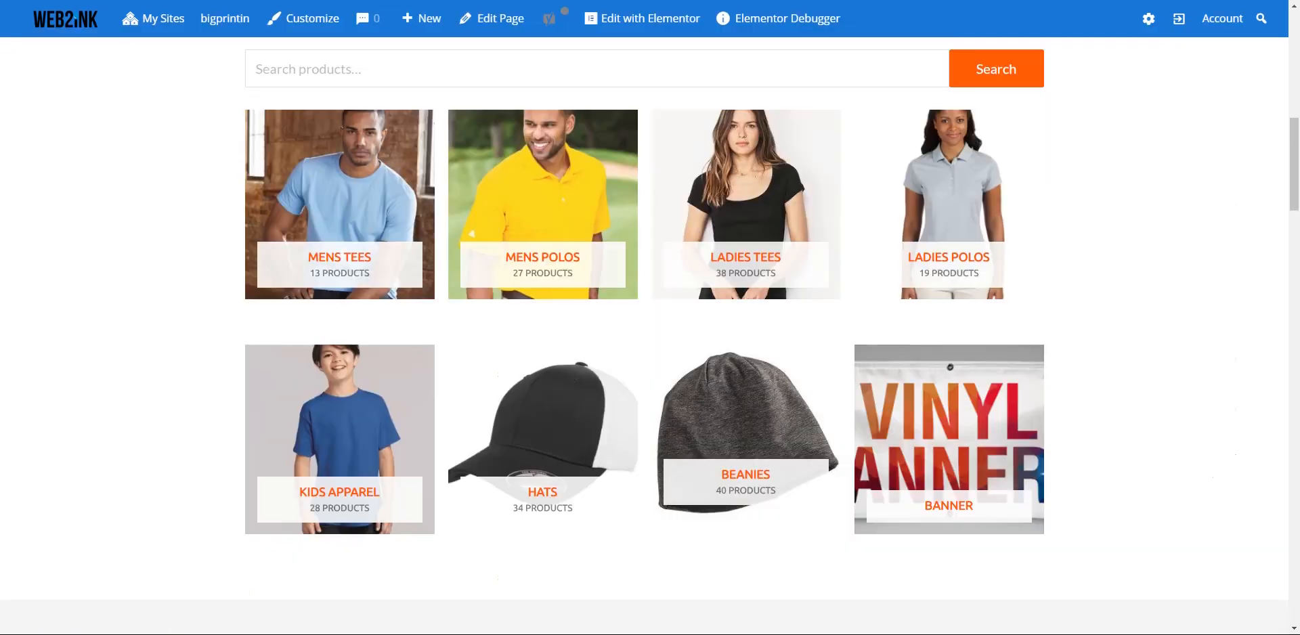
pyautogui.scroll(5, 365, 257)
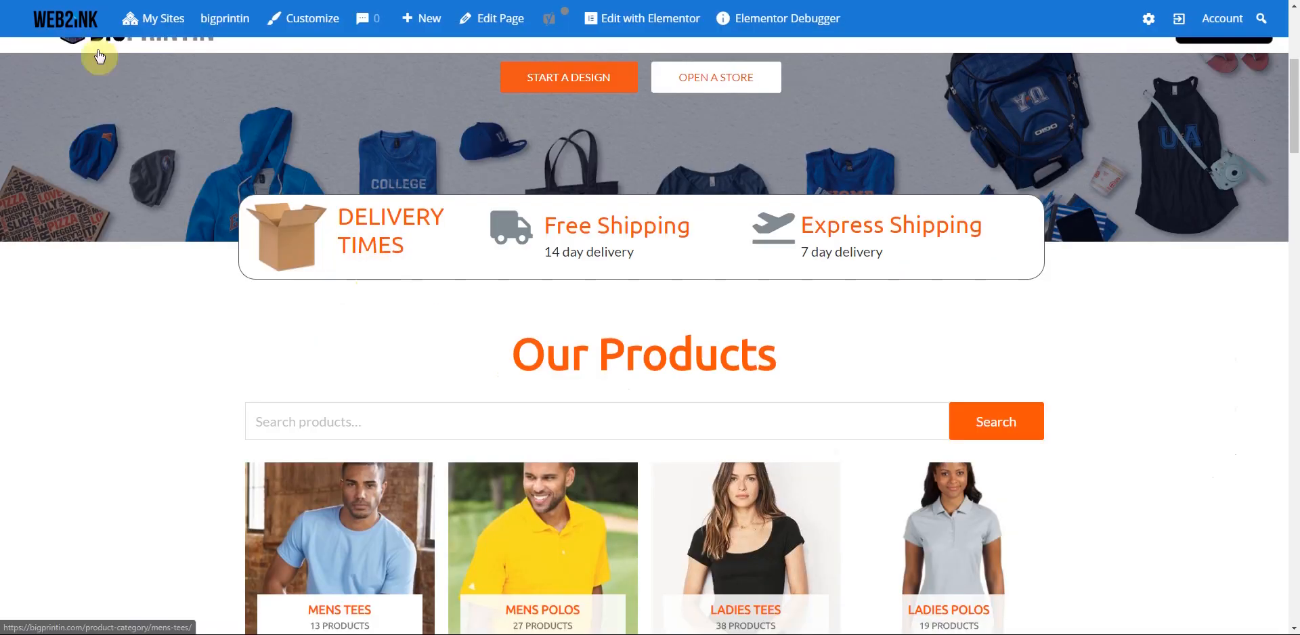
pyautogui.scroll(5, 78, 30)
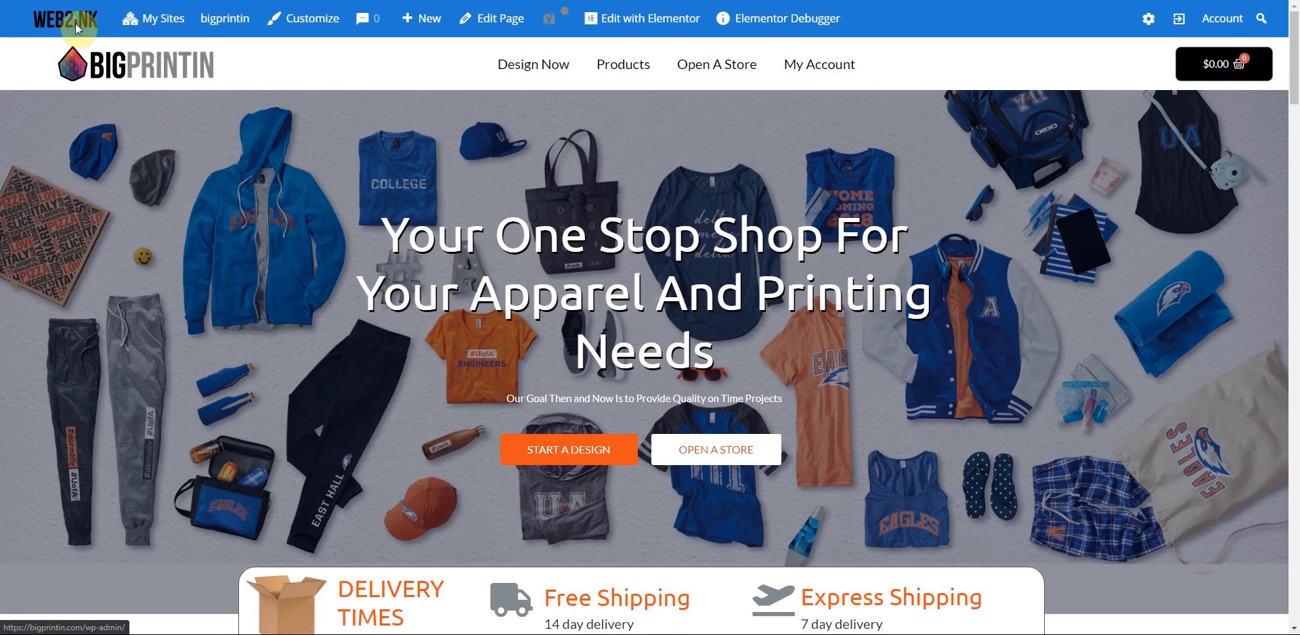
pyautogui.click(76, 24)
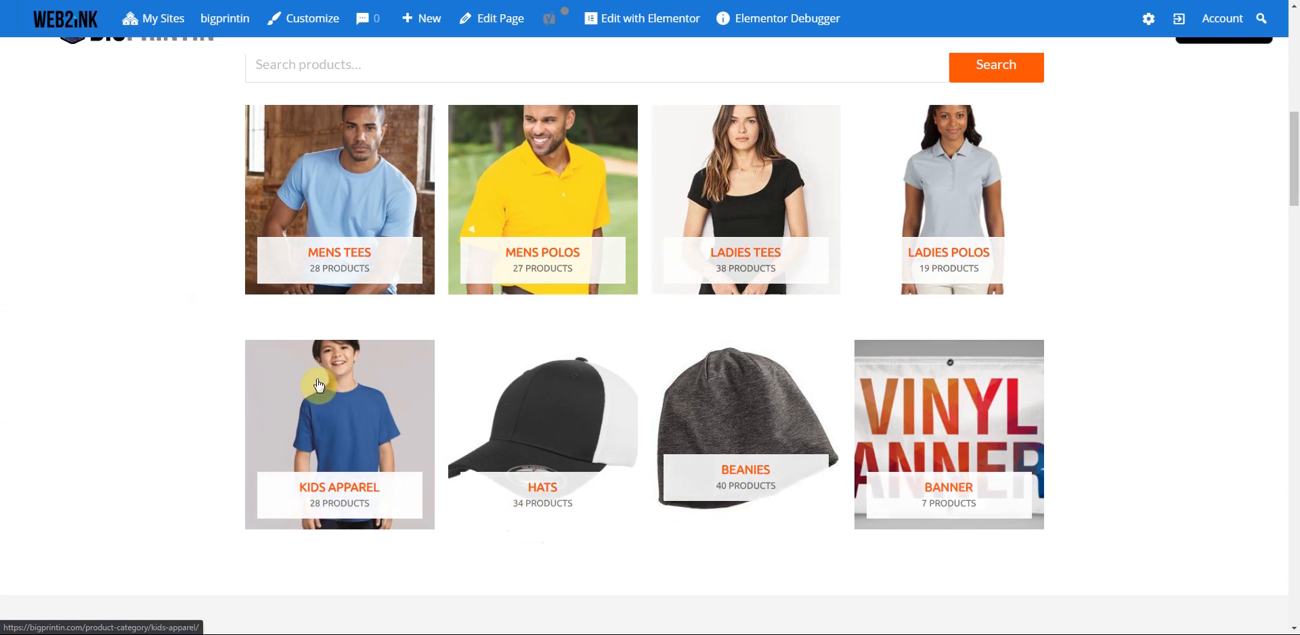
# - Open the BELLA+CANVAS Unisex 3/4-Sleeve Baseball Tee from the Mens Tees category
pyautogui.click(345, 201)
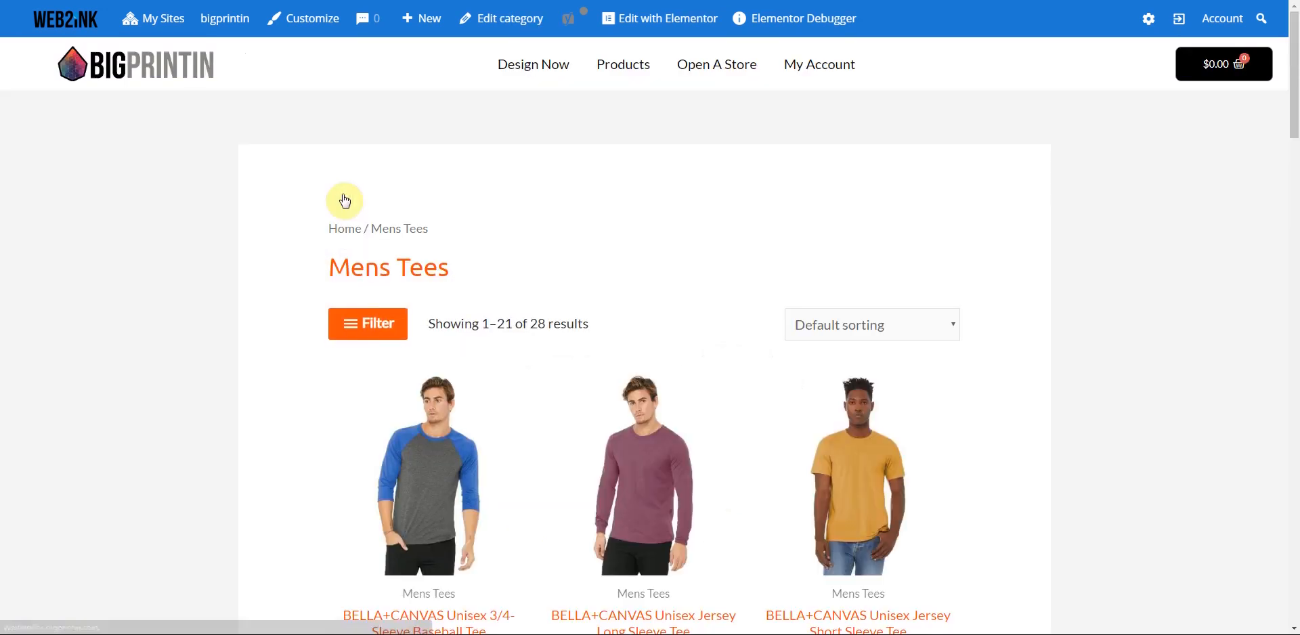
pyautogui.scroll(-3, 514, 284)
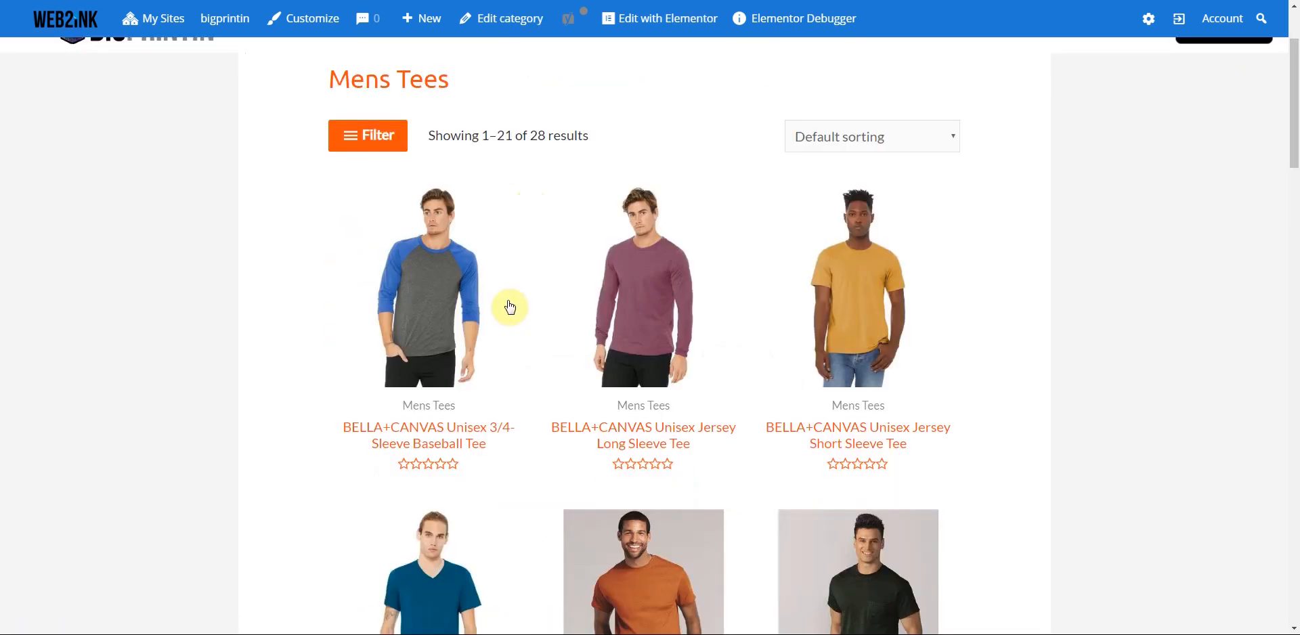
pyautogui.click(425, 272)
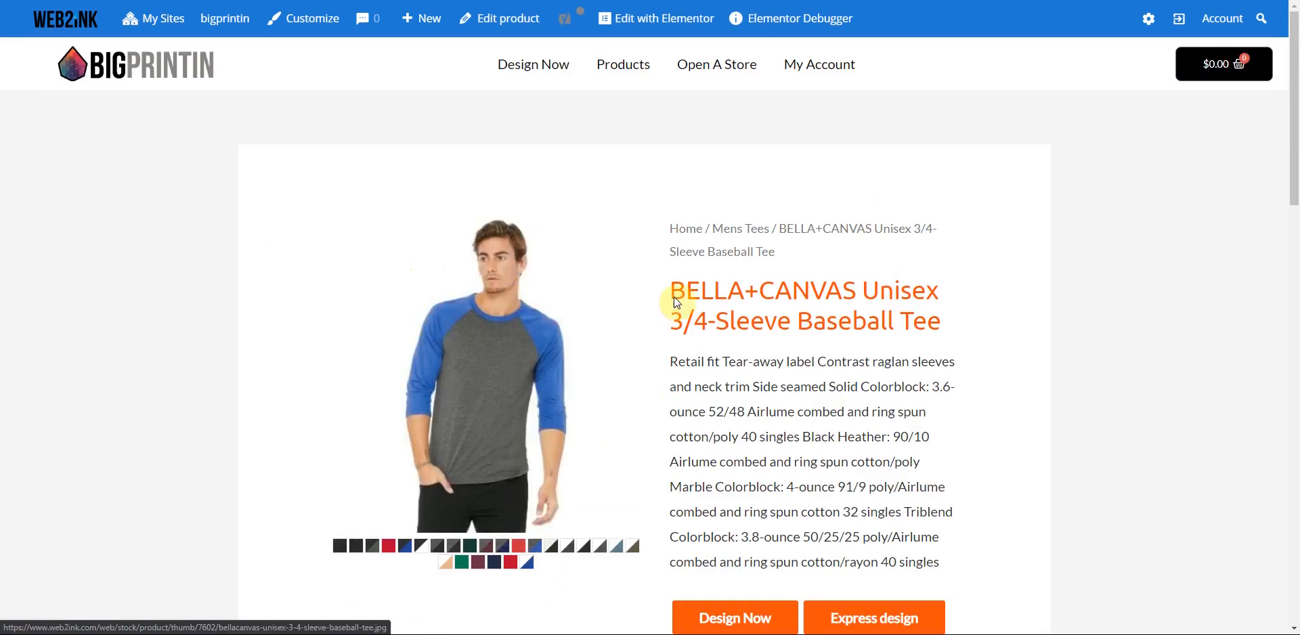
pyautogui.scroll(-3, 992, 347)
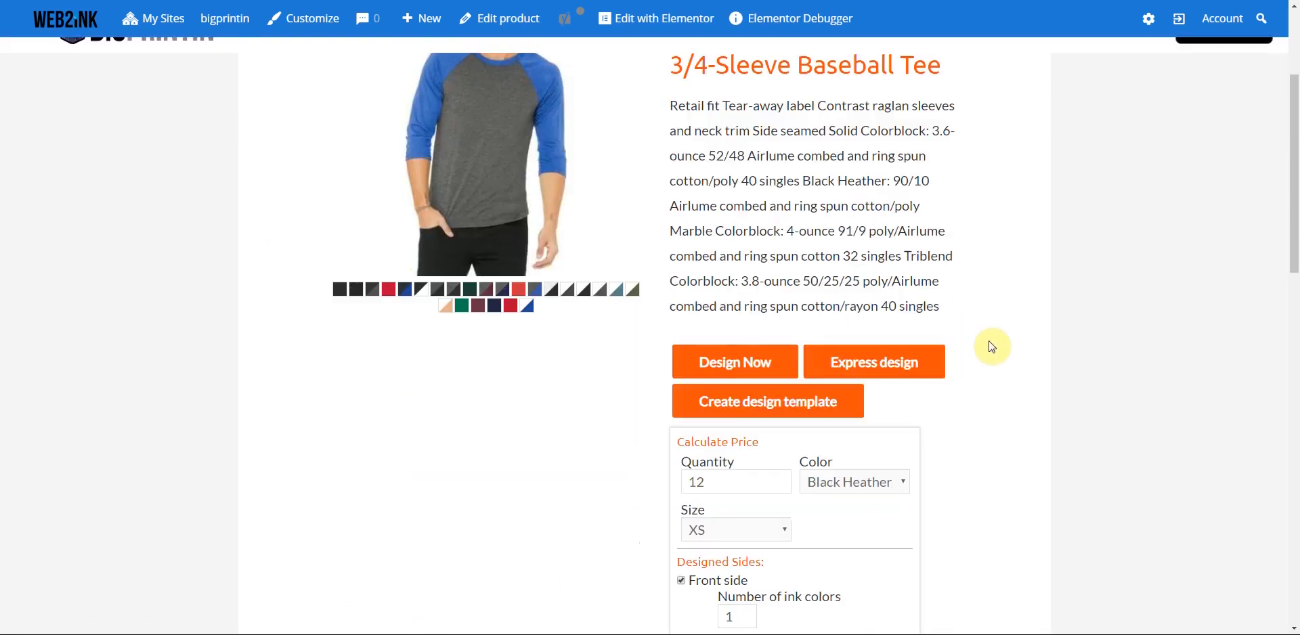
pyautogui.scroll(1, 937, 371)
# - Preview the tee in grey/royal blue, enlarge its photo, then choose White/Heather Olive
pyautogui.click(532, 429)
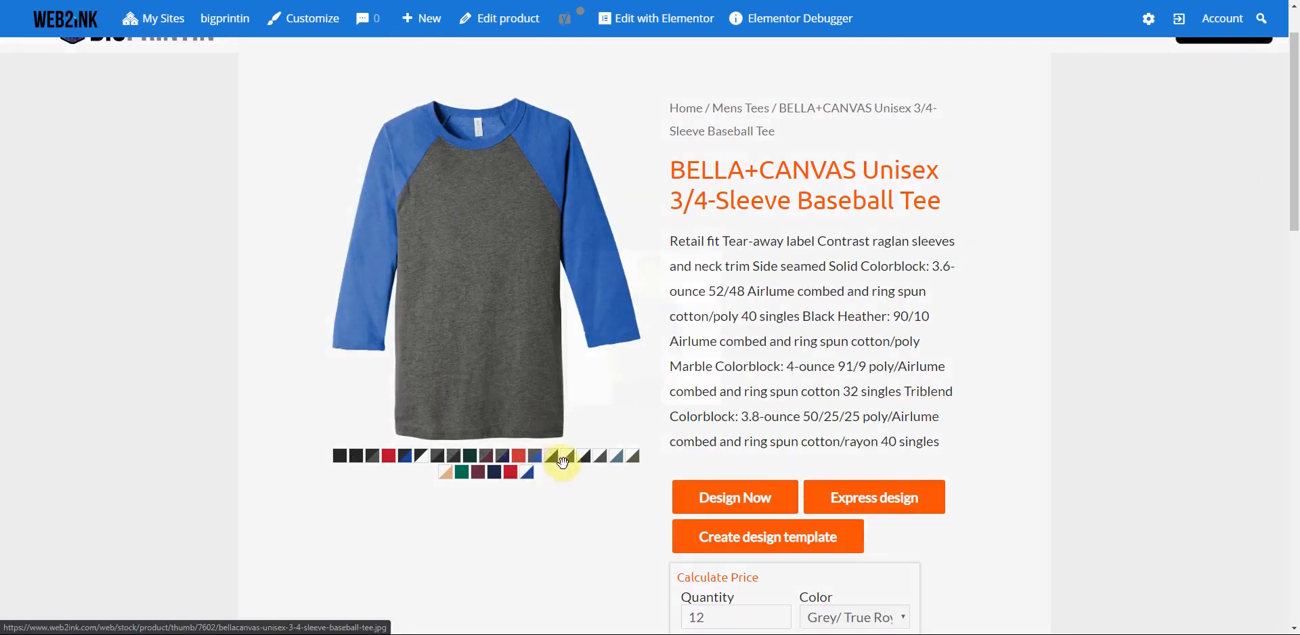
pyautogui.click(564, 460)
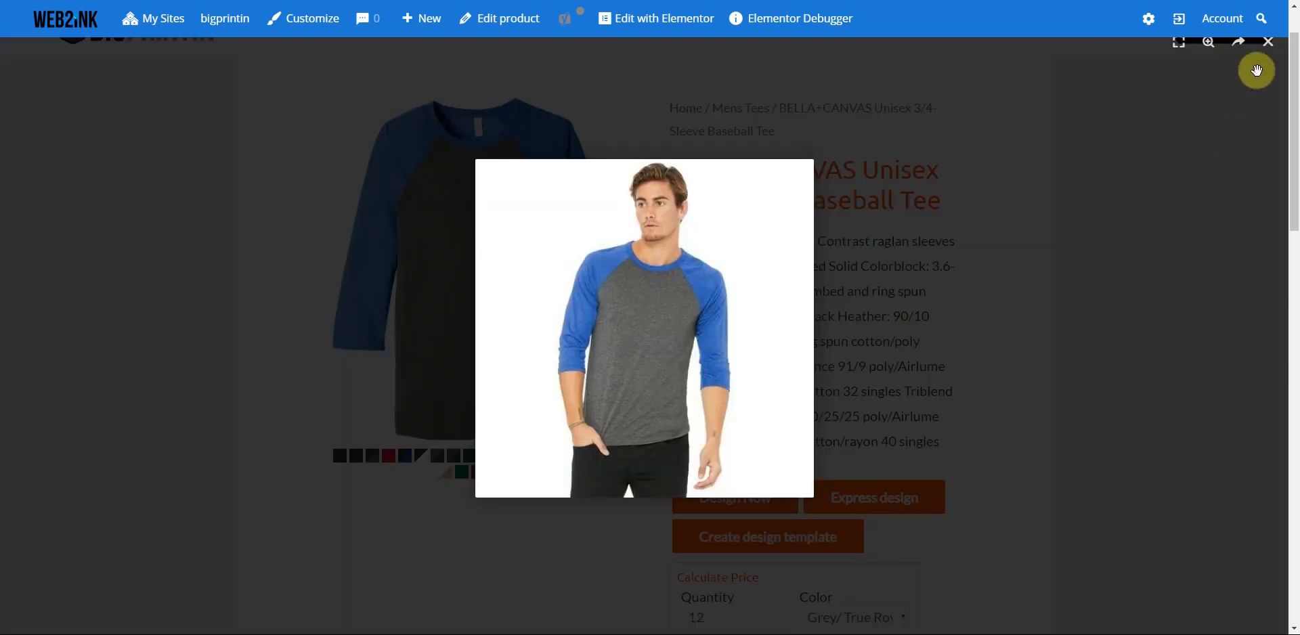
pyautogui.click(1269, 43)
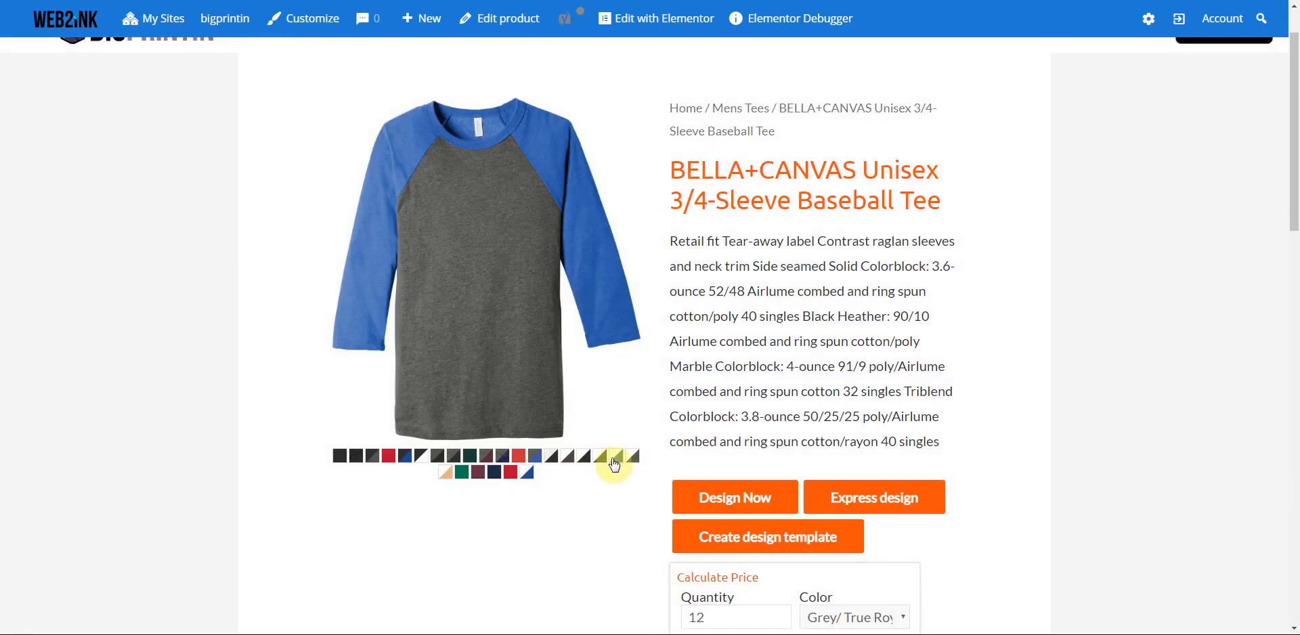
pyautogui.click(633, 457)
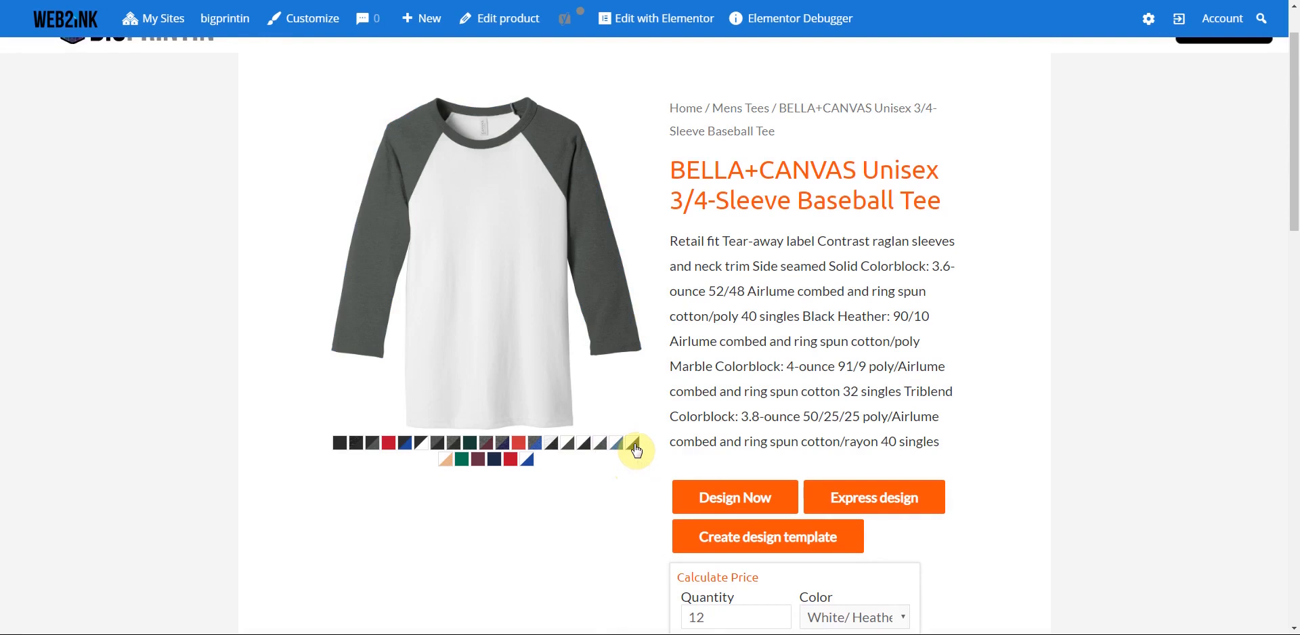
pyautogui.scroll(-3, 567, 511)
pyautogui.scroll(-2, 567, 512)
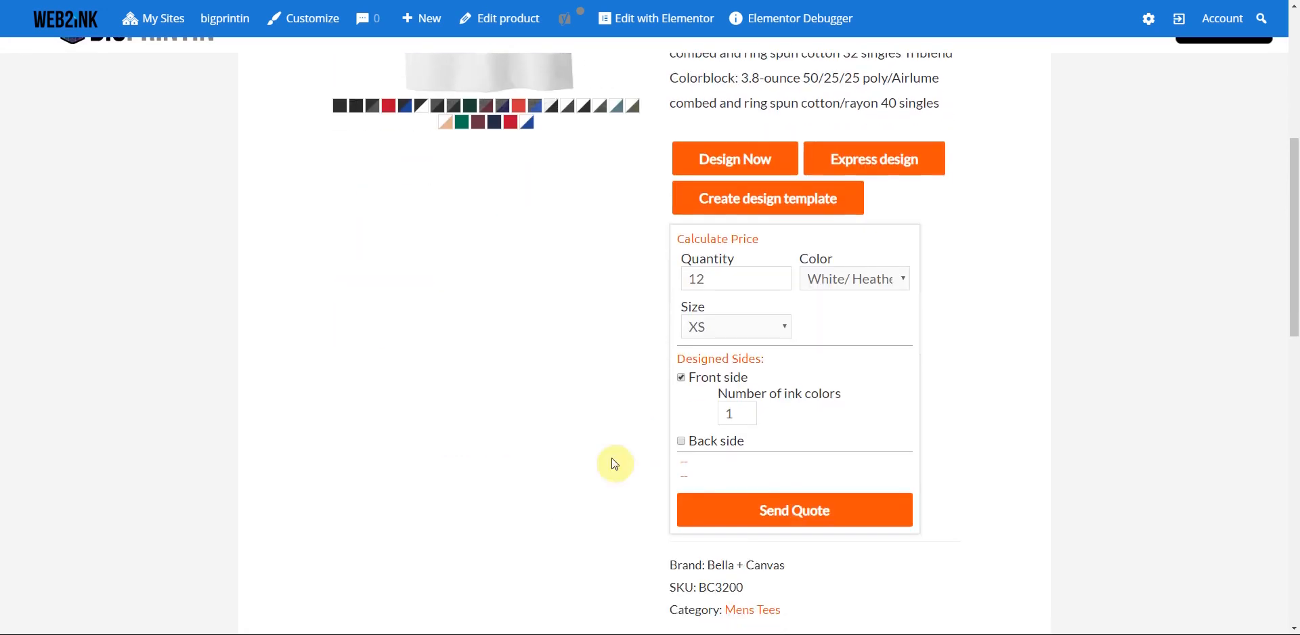
pyautogui.scroll(-5, 566, 493)
pyautogui.scroll(-5, 565, 494)
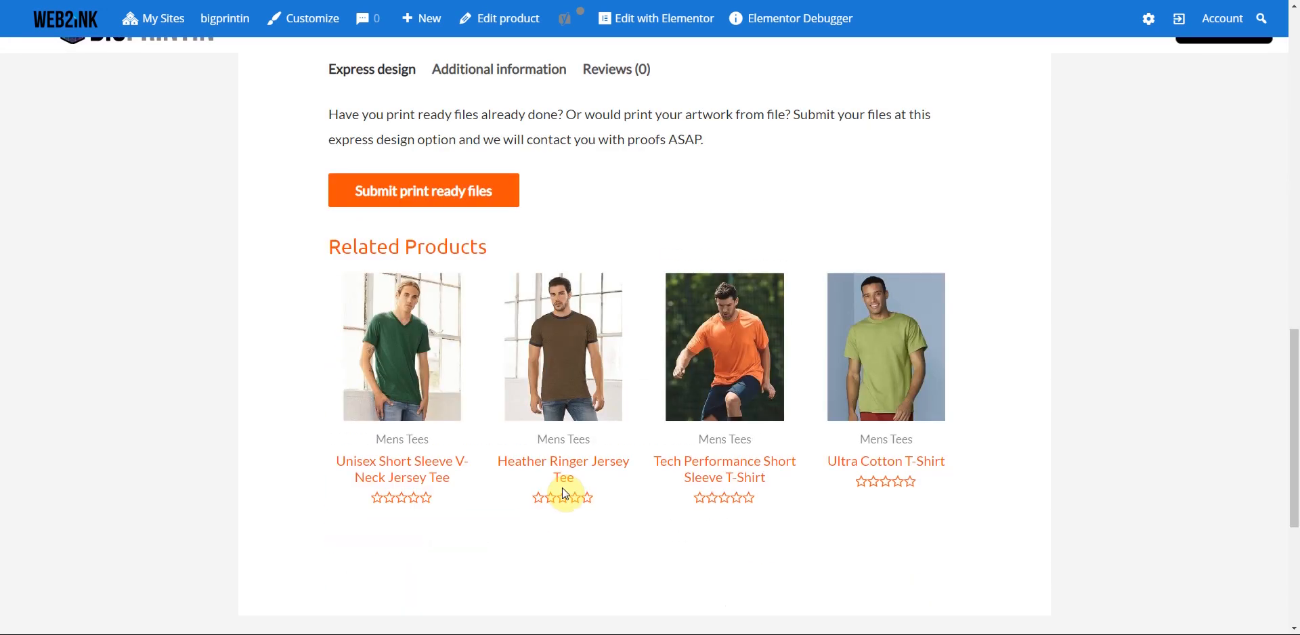
pyautogui.scroll(15, 566, 493)
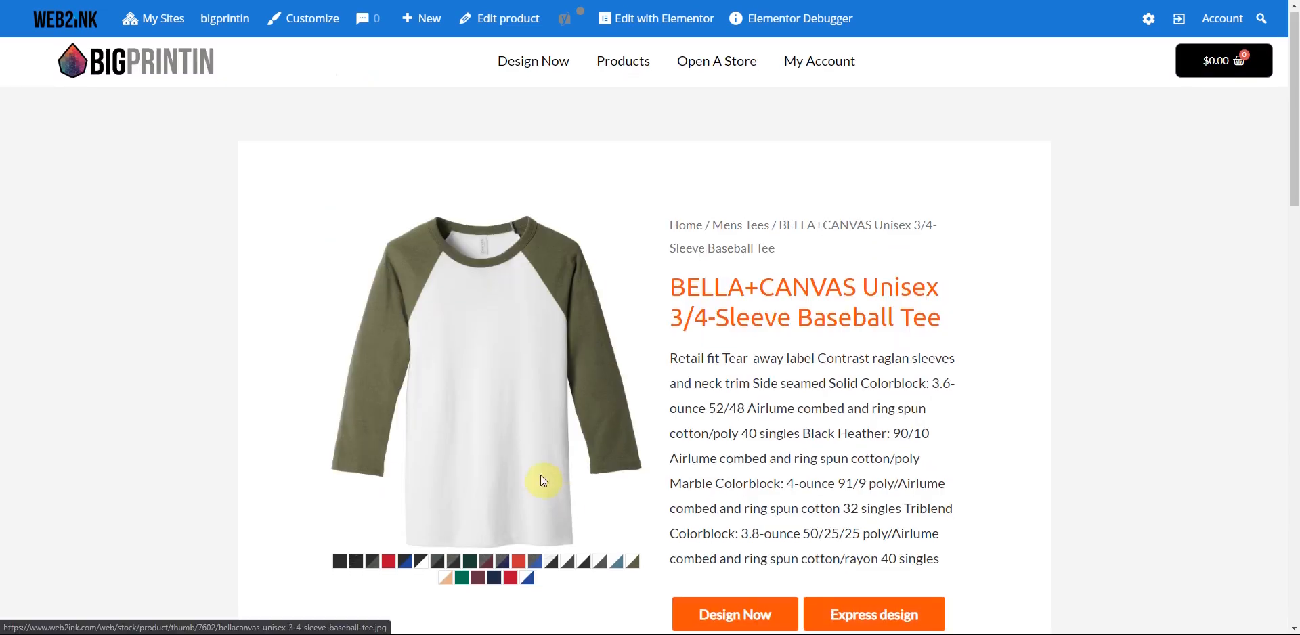
# - From the Banner category, open the 13oz Vinyl Banner and launch Design Now
pyautogui.click(136, 62)
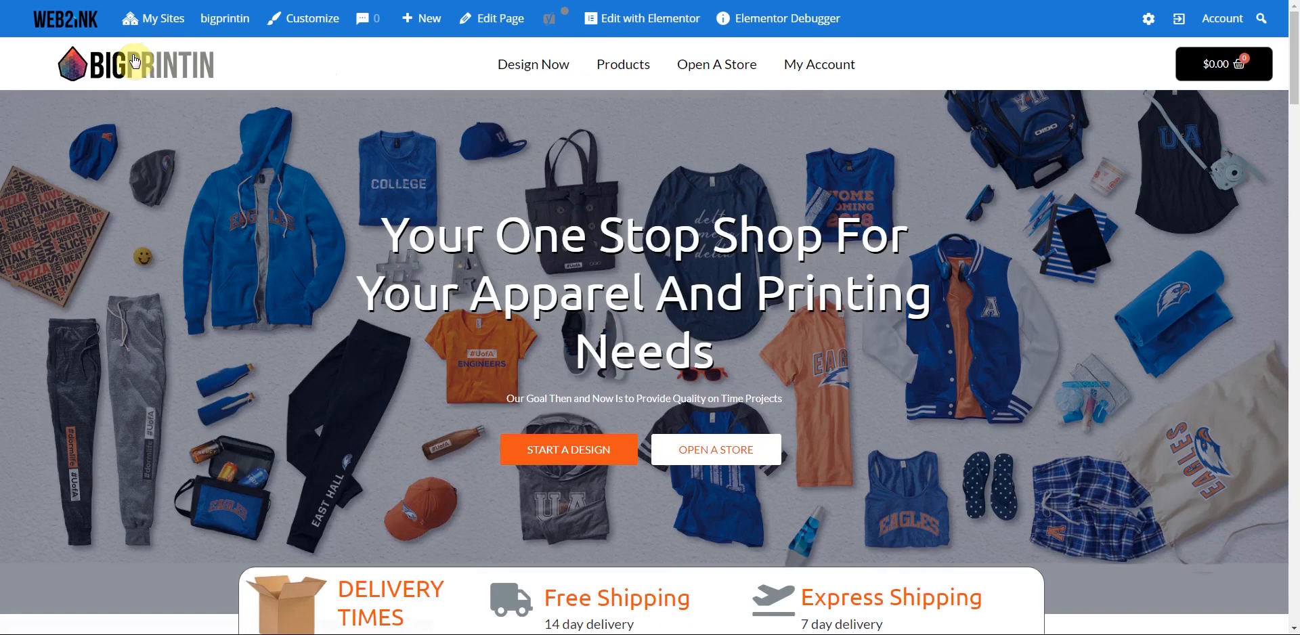
pyautogui.scroll(-1, 680, 274)
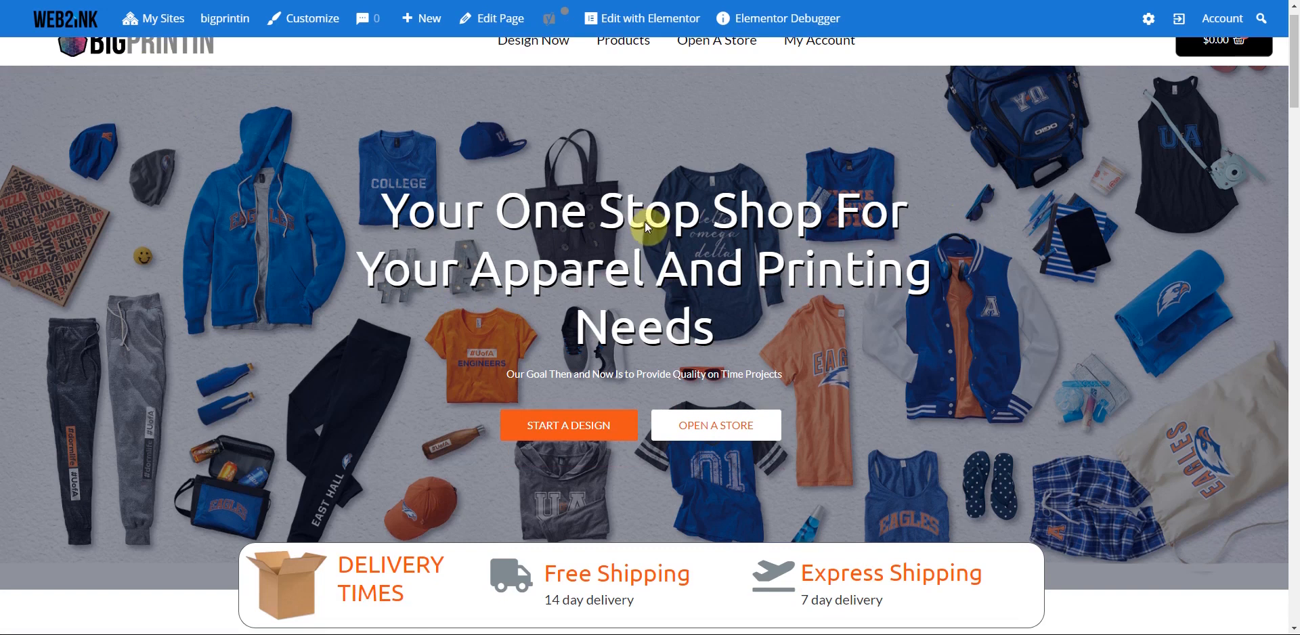
pyautogui.hotkey('alt', 'Left')
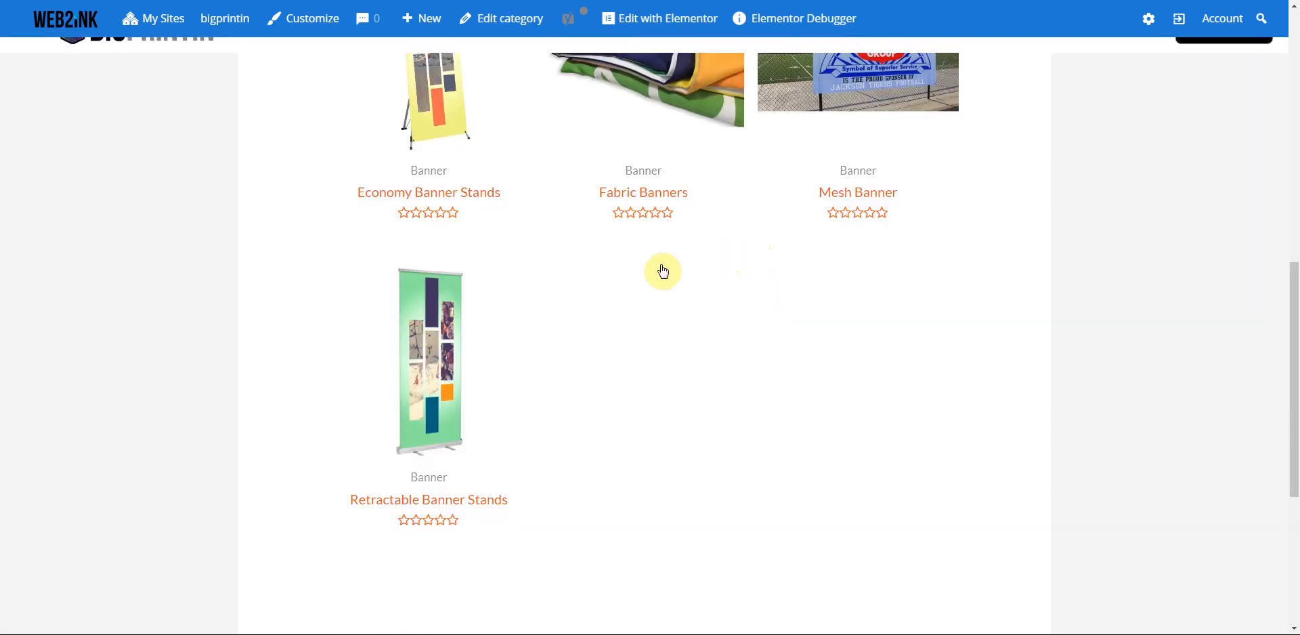
pyautogui.scroll(7, 403, 220)
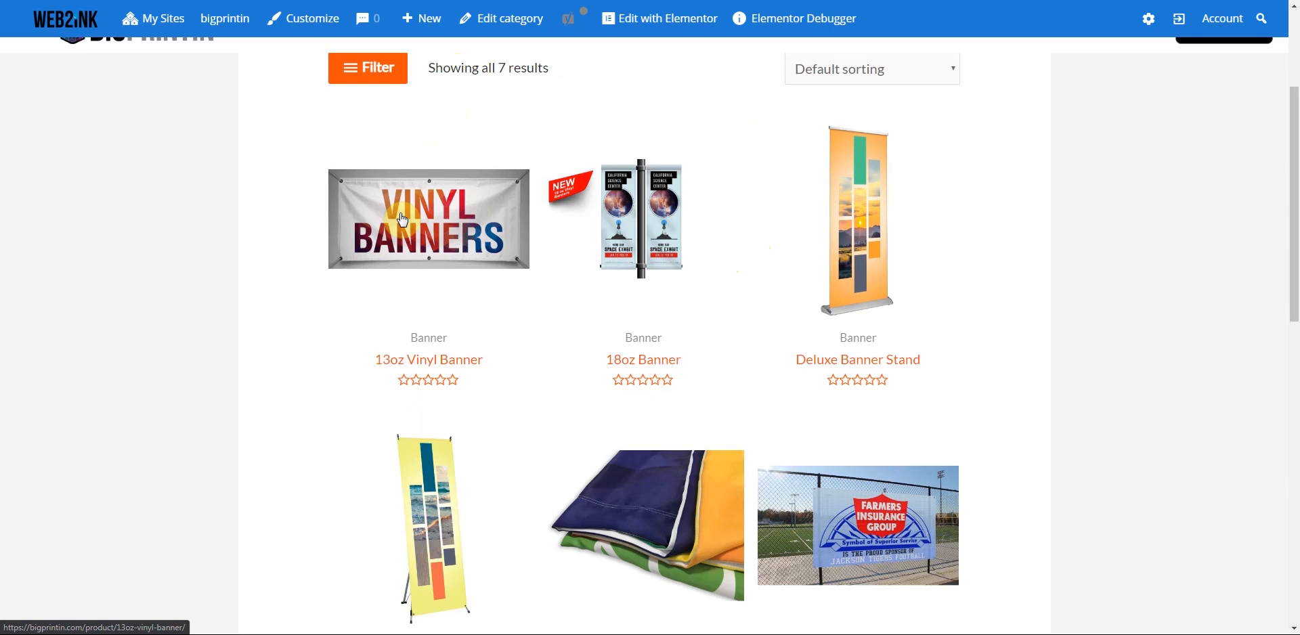
pyautogui.click(403, 220)
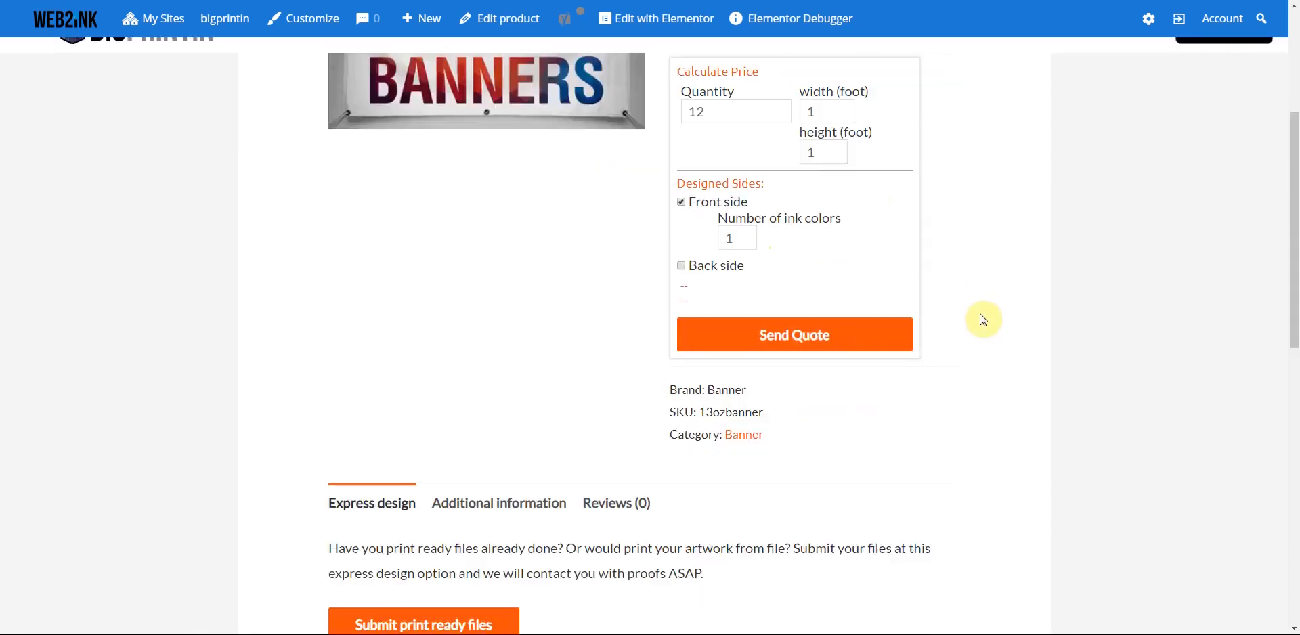
pyautogui.click(715, 321)
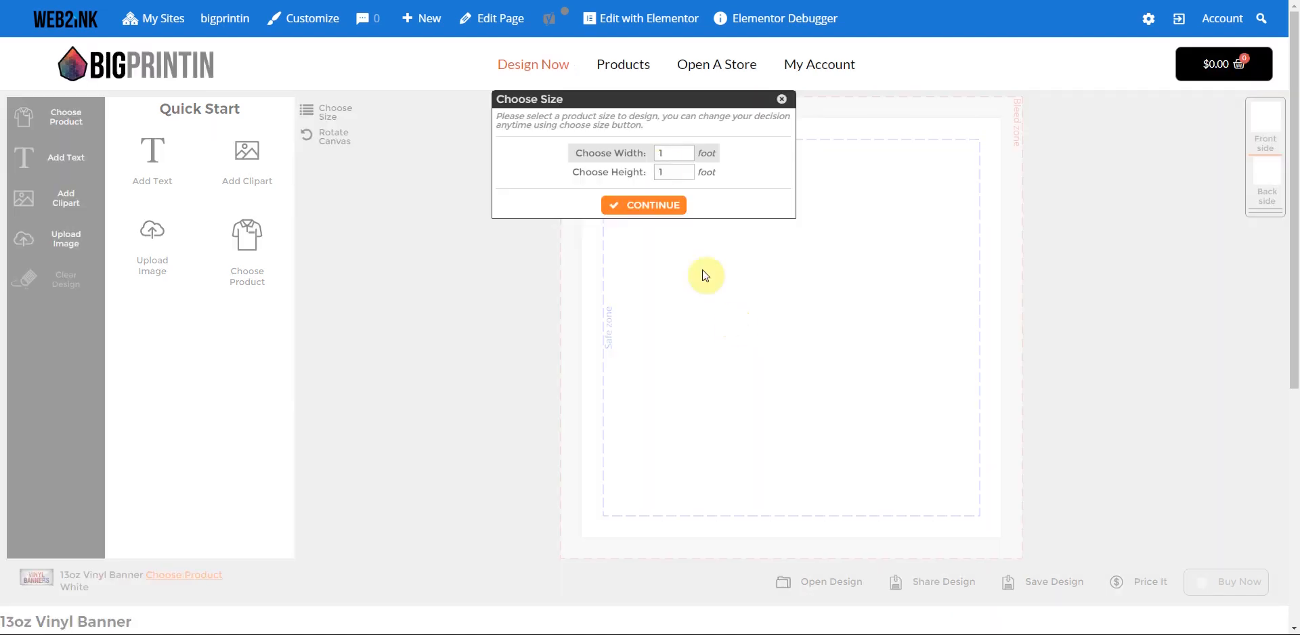
# - Set the banner design size to 5 ft wide by 3 ft high
pyautogui.click(648, 154)
pyautogui.write('5')
pyautogui.press('Tab')
pyautogui.write('3')
pyautogui.click(635, 206)
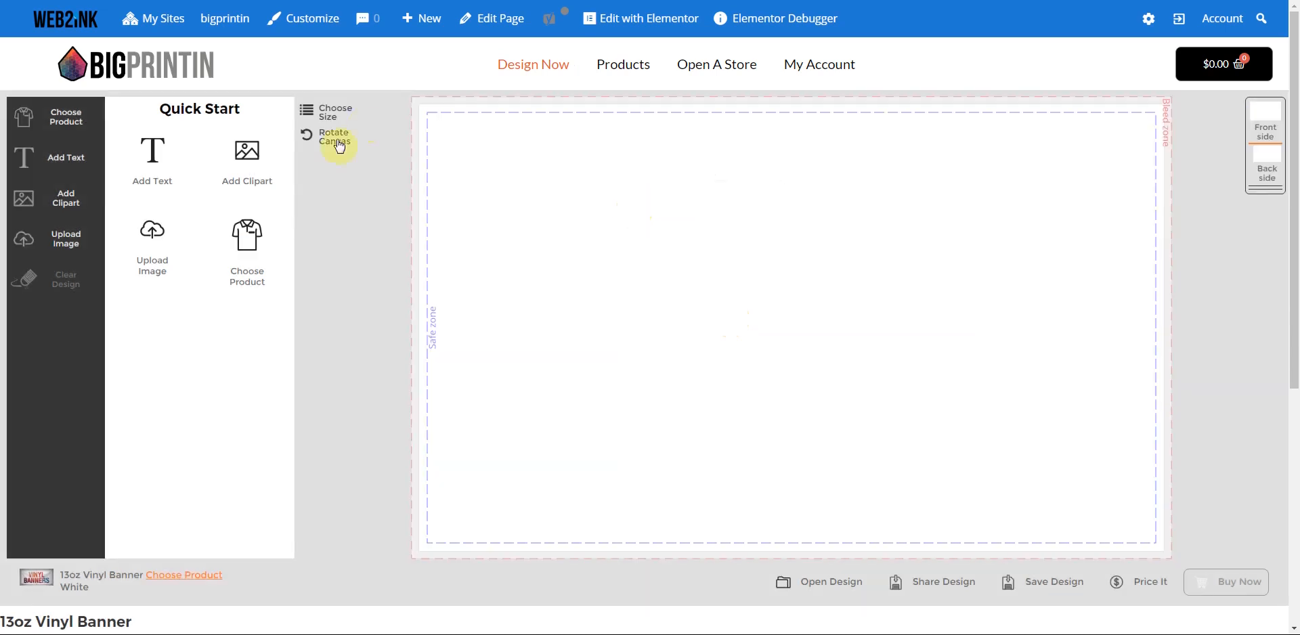
# - Return to the admin's All Products list
pyautogui.scroll(-3, 880, 371)
pyautogui.scroll(3, 899, 373)
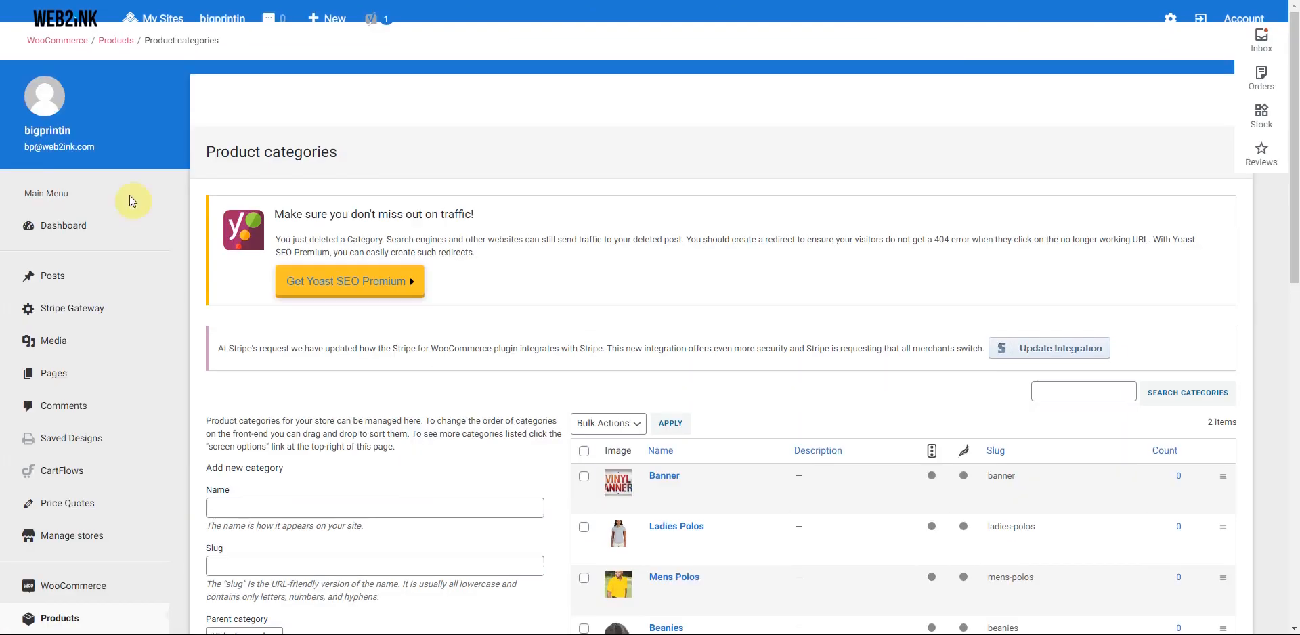
pyautogui.scroll(-2, 271, 254)
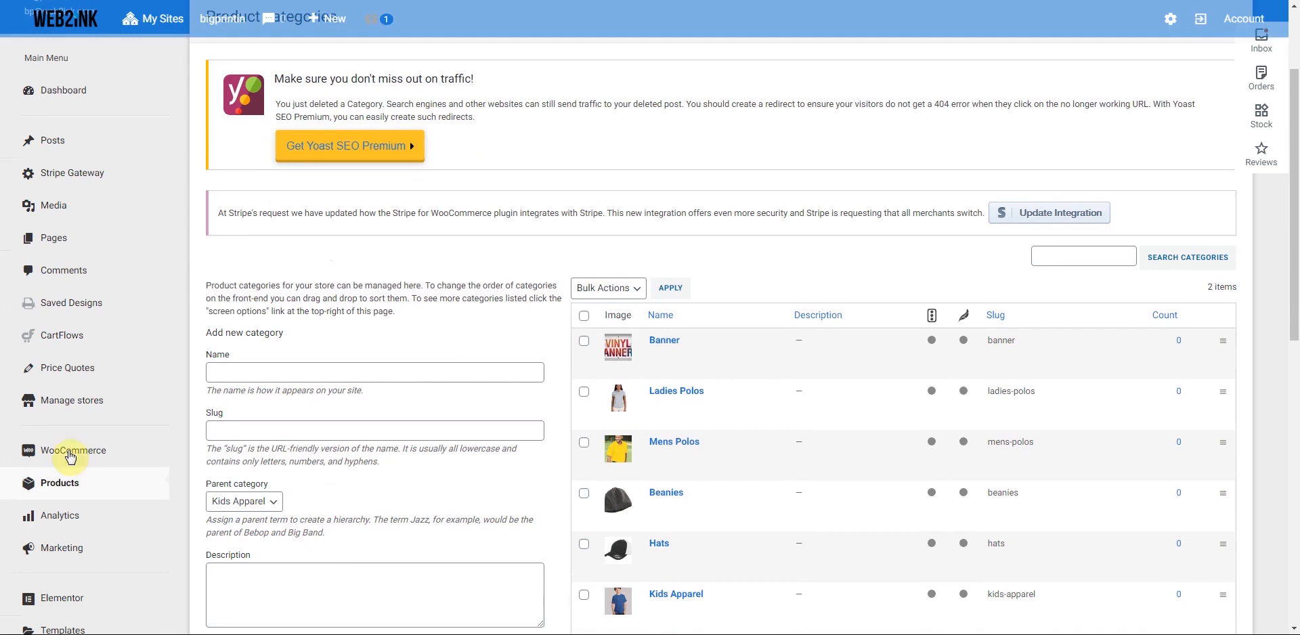
pyautogui.click(53, 497)
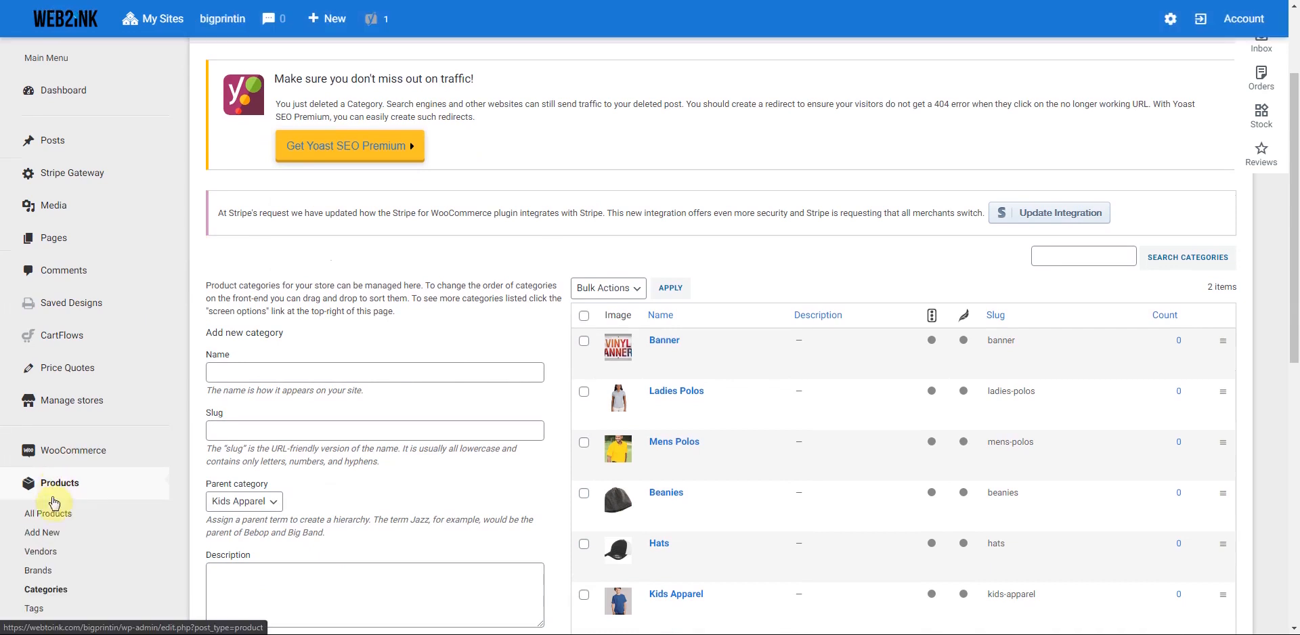
pyautogui.click(48, 517)
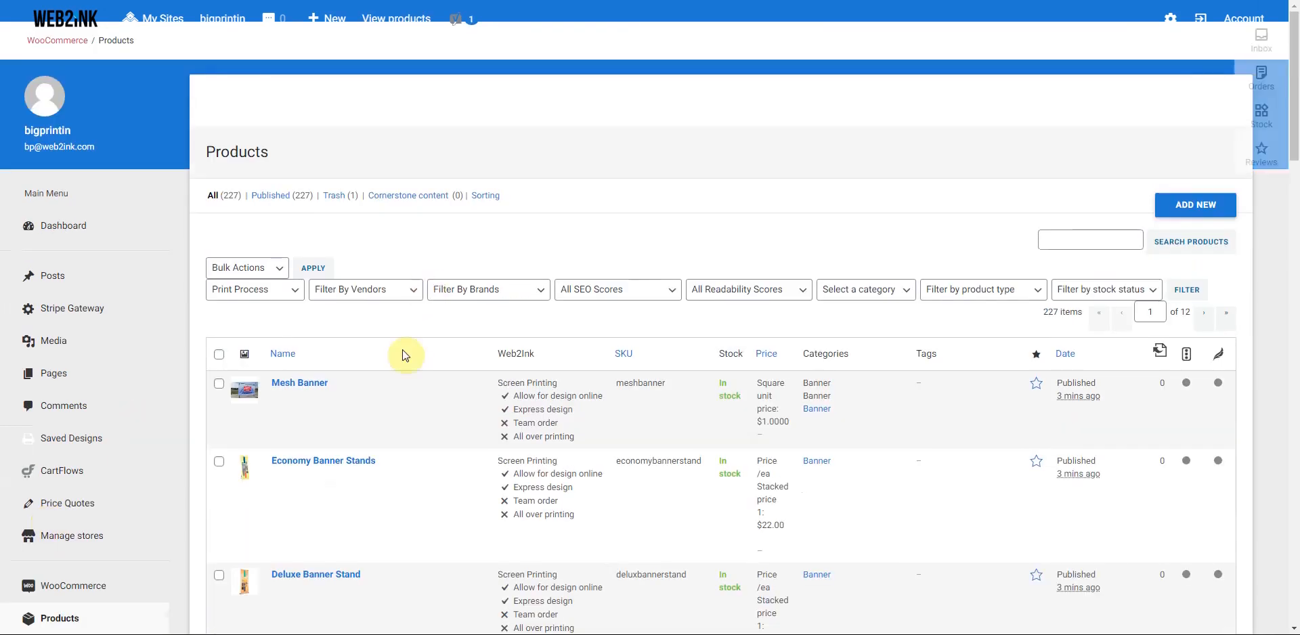
# - Find the 13oz Vinyl Banner in All Products and open its edit page
pyautogui.scroll(-1, 404, 354)
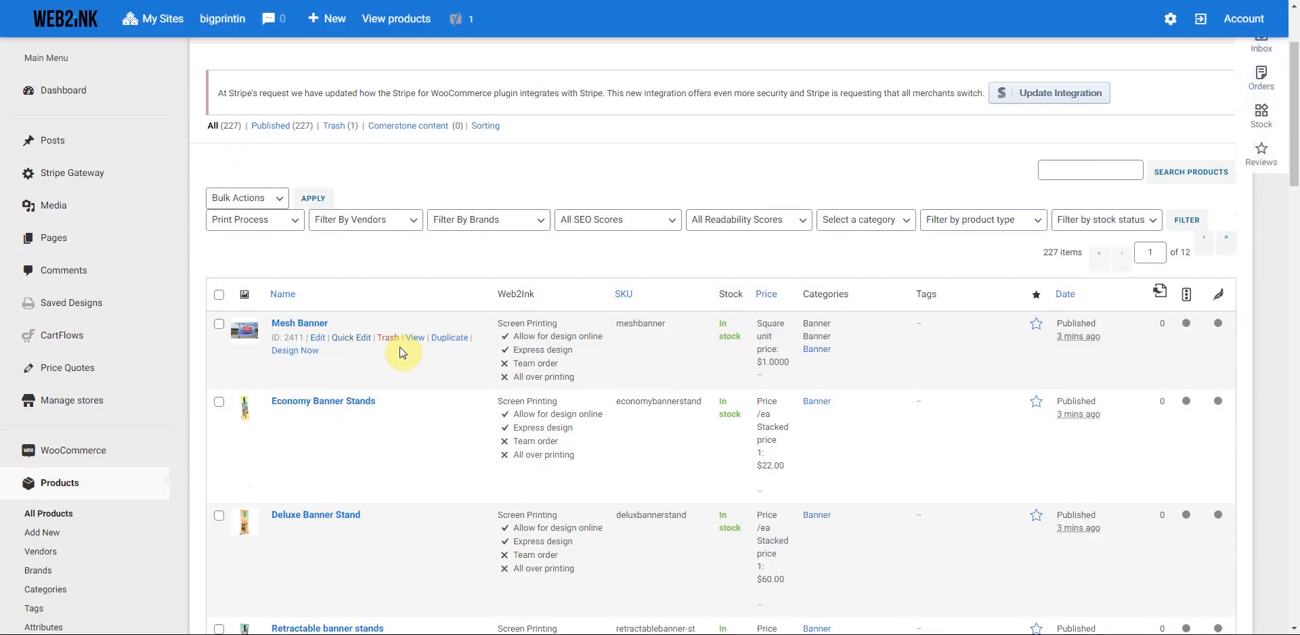
pyautogui.scroll(-6, 403, 352)
pyautogui.scroll(-2, 313, 365)
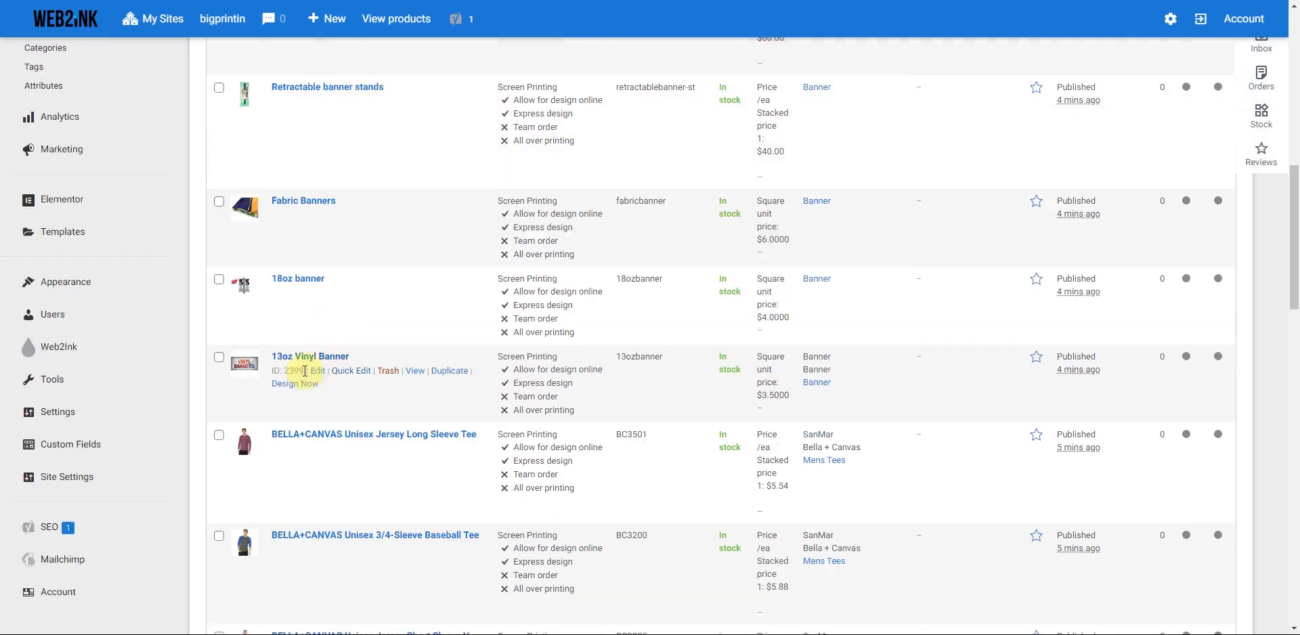
pyautogui.click(317, 371)
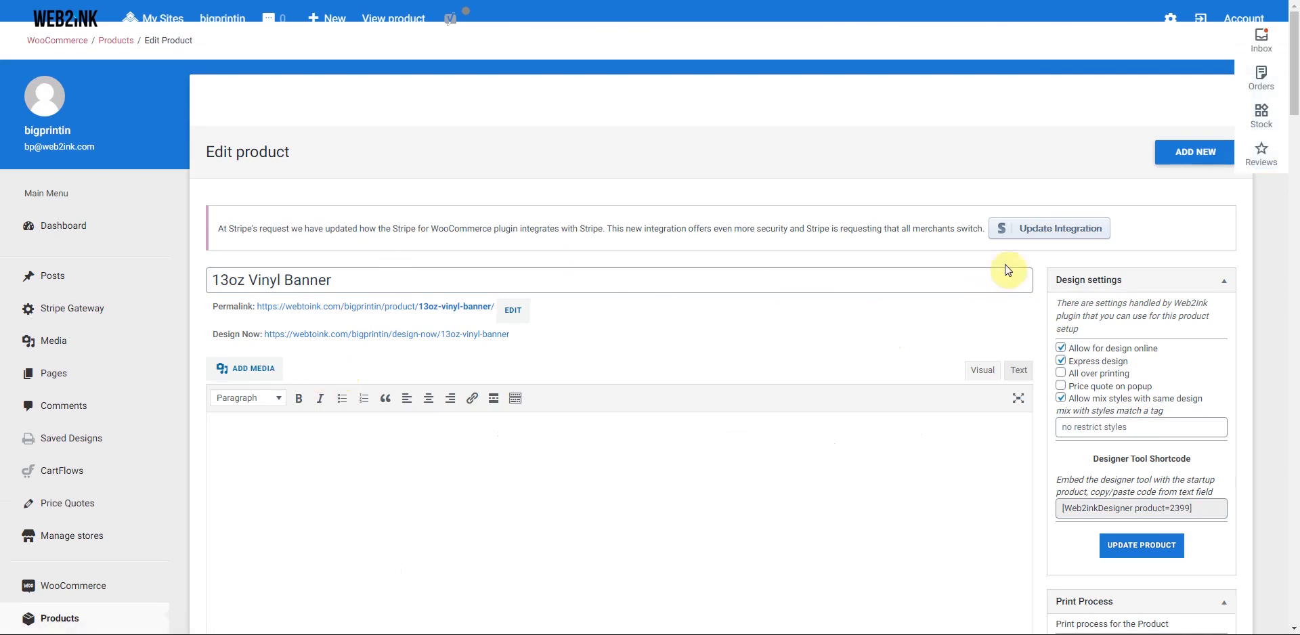
pyautogui.scroll(-1, 1043, 323)
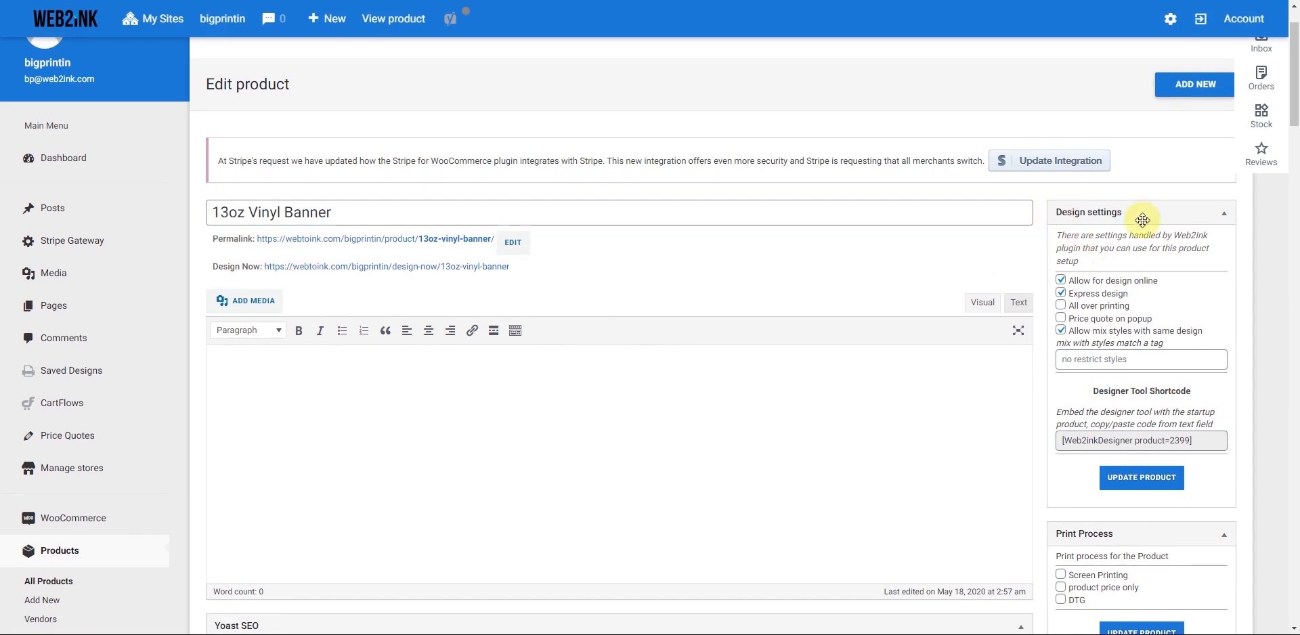
# - Enable all-over printing and product-price-only print process for the 13oz Vinyl Banner, then update
pyautogui.click(1061, 307)
pyautogui.scroll(-4, 1039, 328)
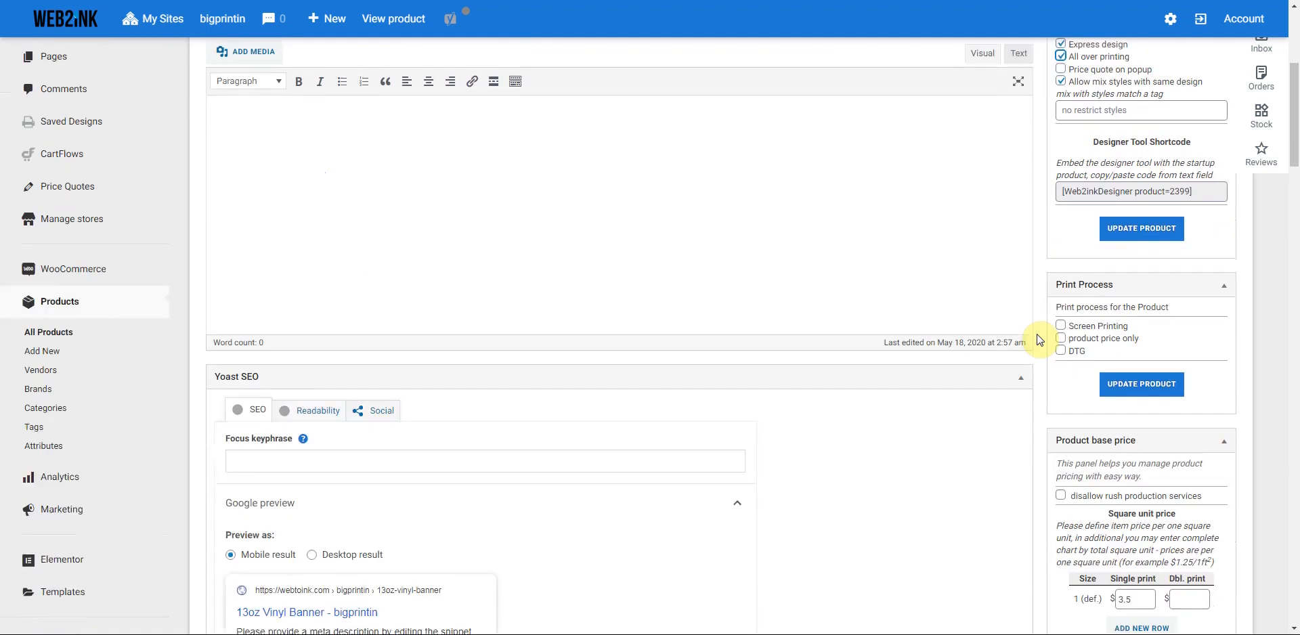
pyautogui.click(1060, 317)
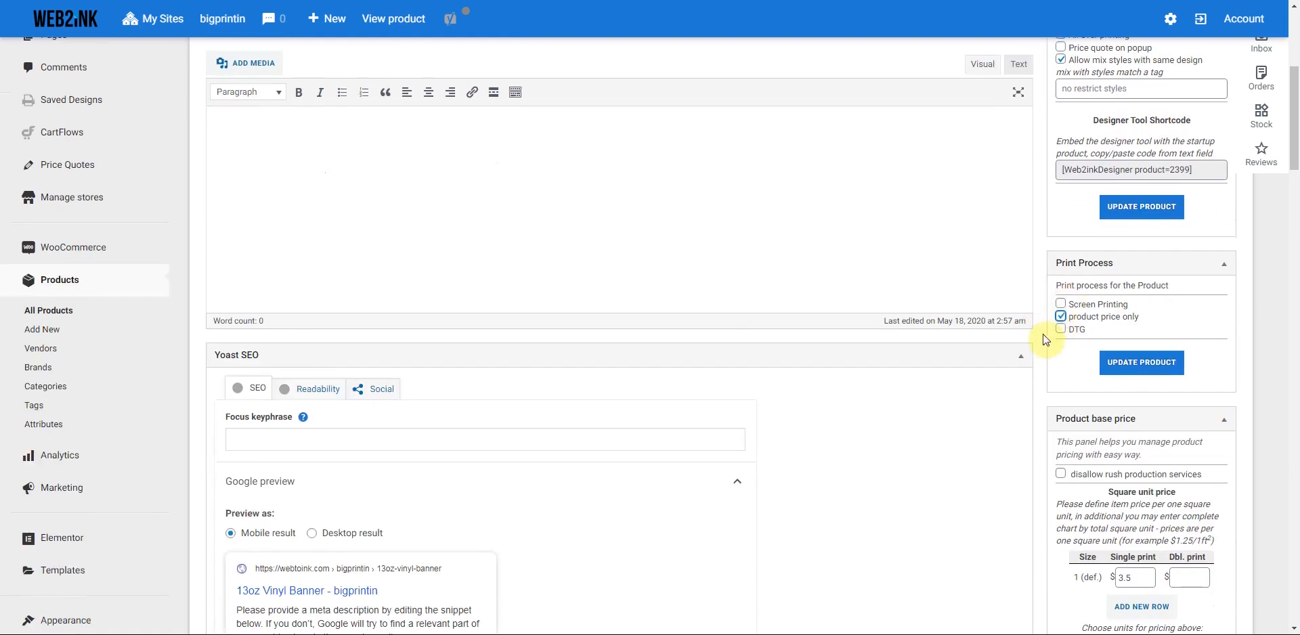
pyautogui.click(1140, 369)
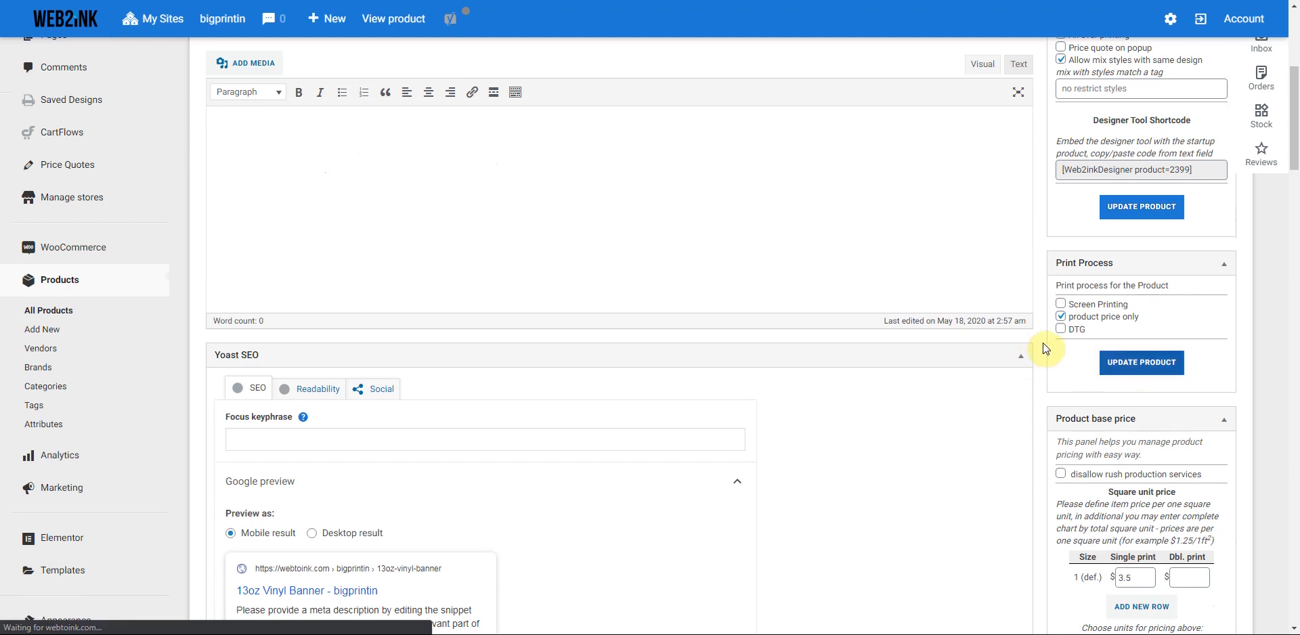
pyautogui.scroll(-1, 1043, 348)
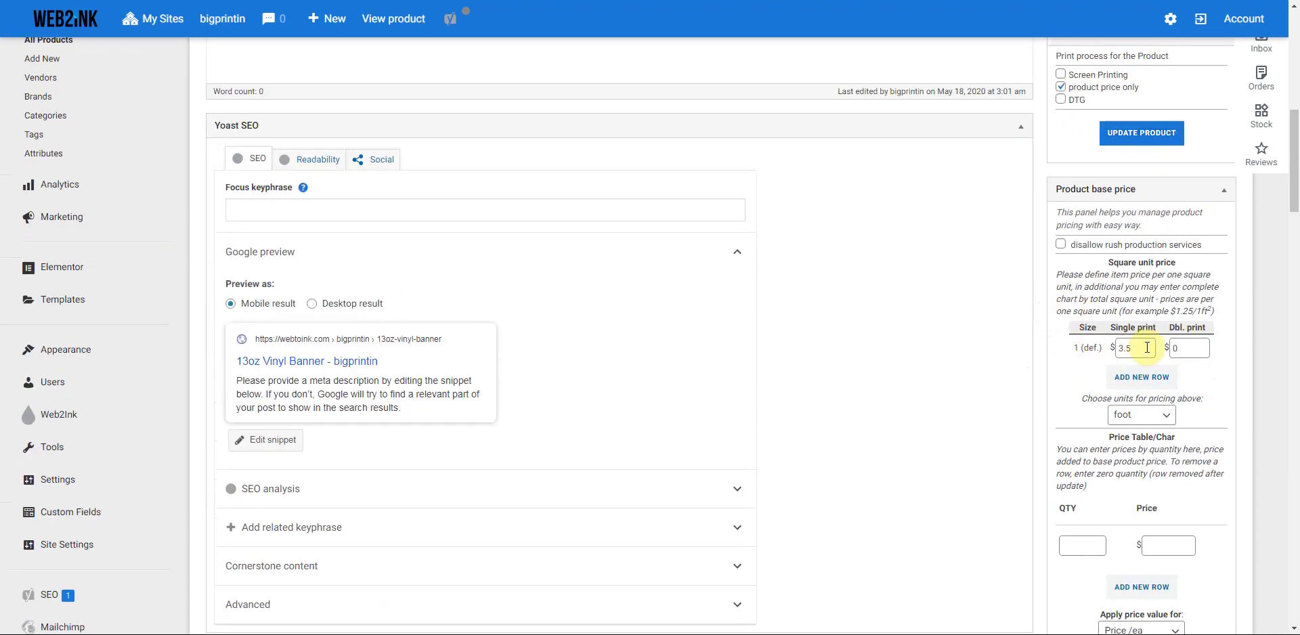
# - Change the base price row's double print price to 5.00
pyautogui.doubleClick(1084, 347)
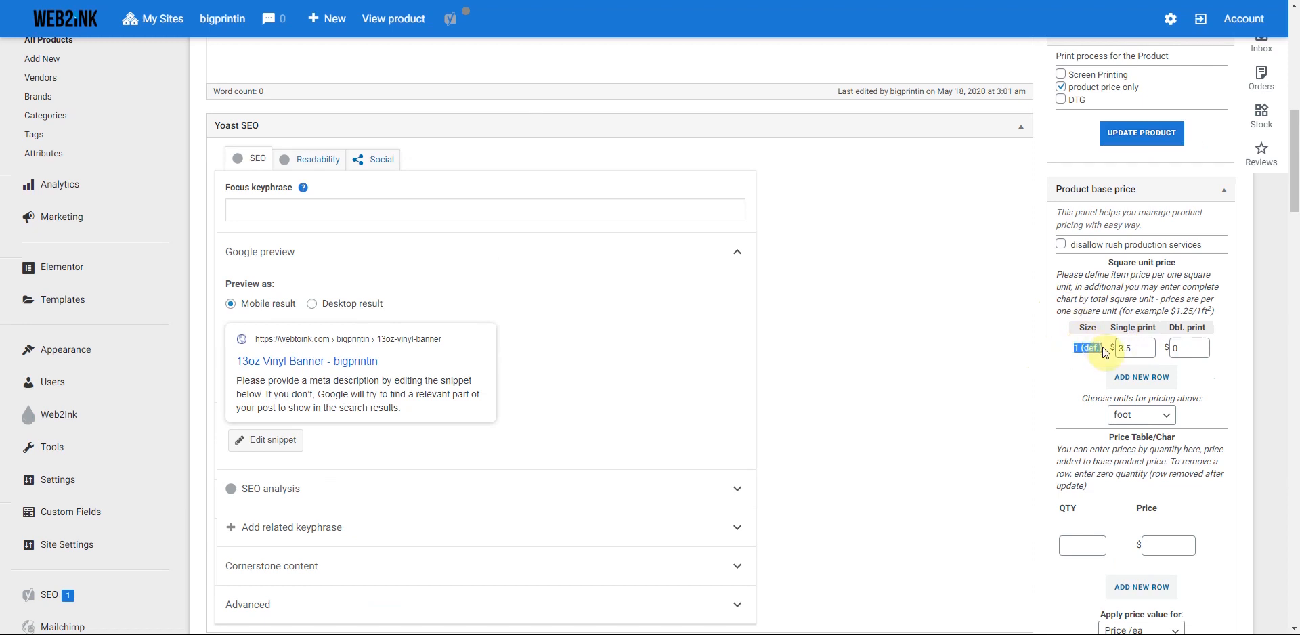
pyautogui.click(1091, 362)
pyautogui.doubleClick(1135, 348)
pyautogui.click(1145, 347)
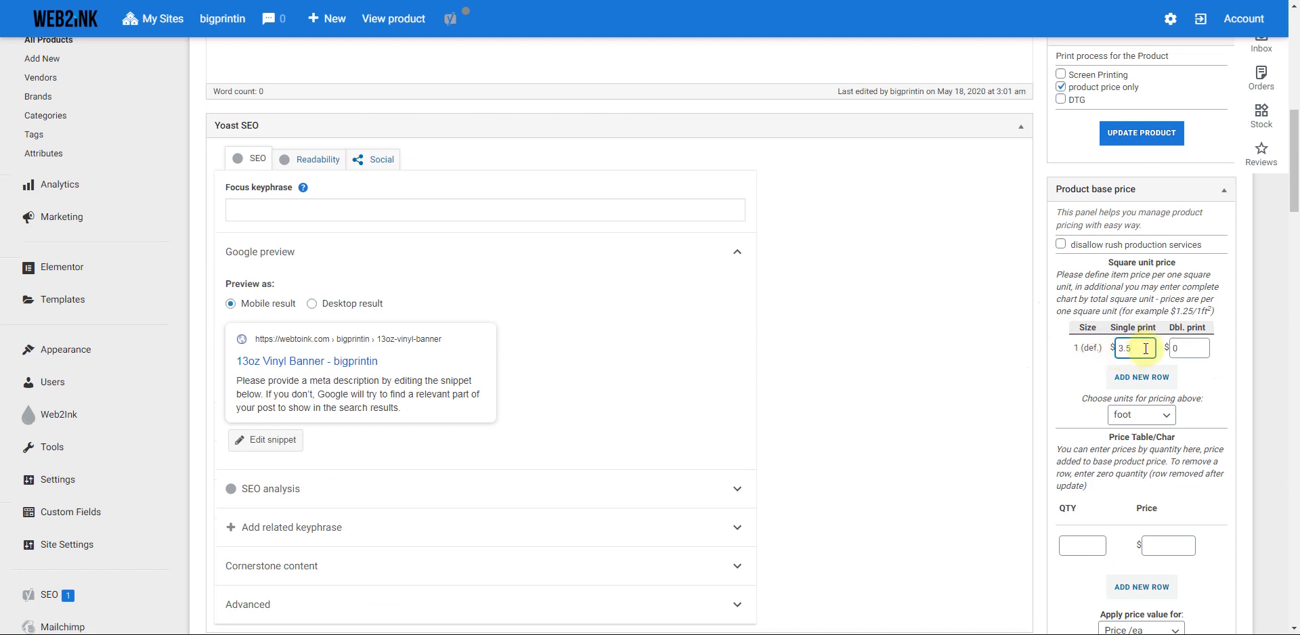
pyautogui.doubleClick(1170, 349)
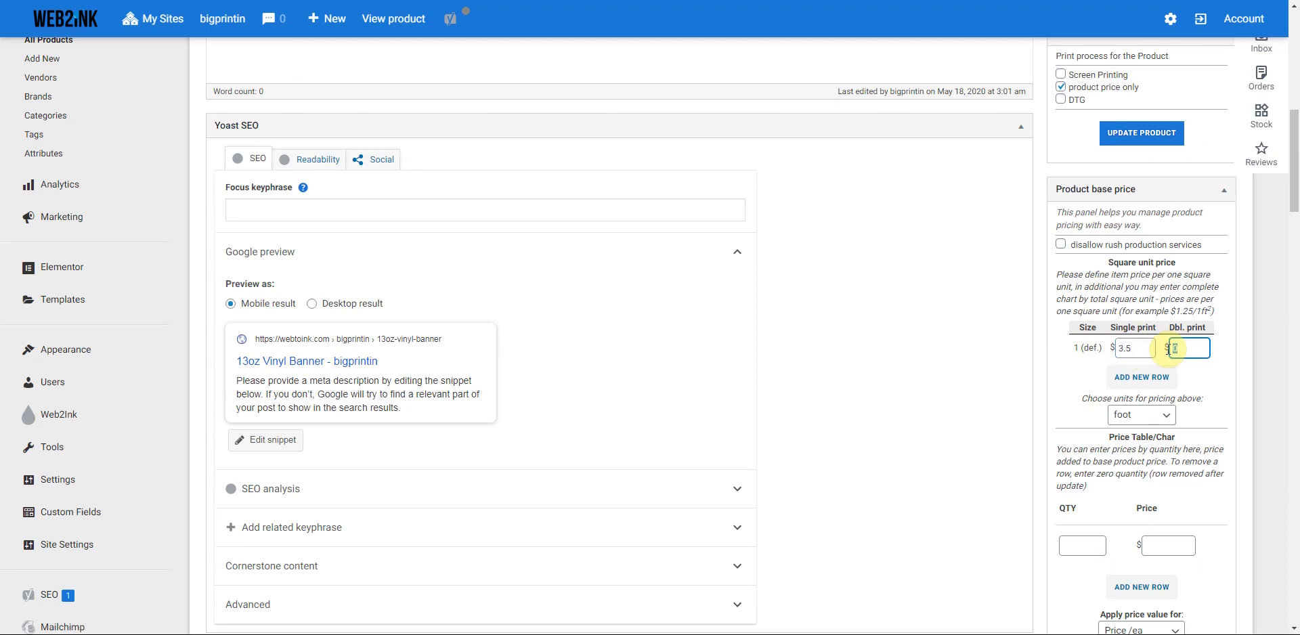
pyautogui.write('5.00')
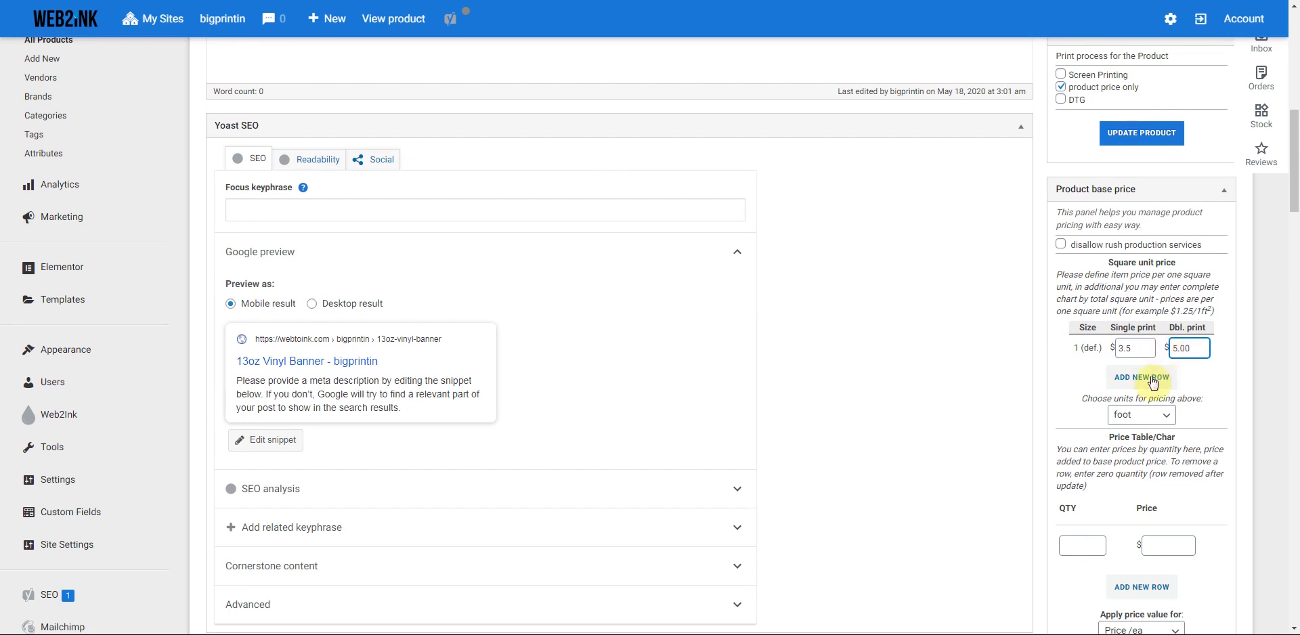
# - Add a size 100 price row at 3.00 single and 4.00 double, then update the product
pyautogui.click(1142, 377)
pyautogui.click(1086, 373)
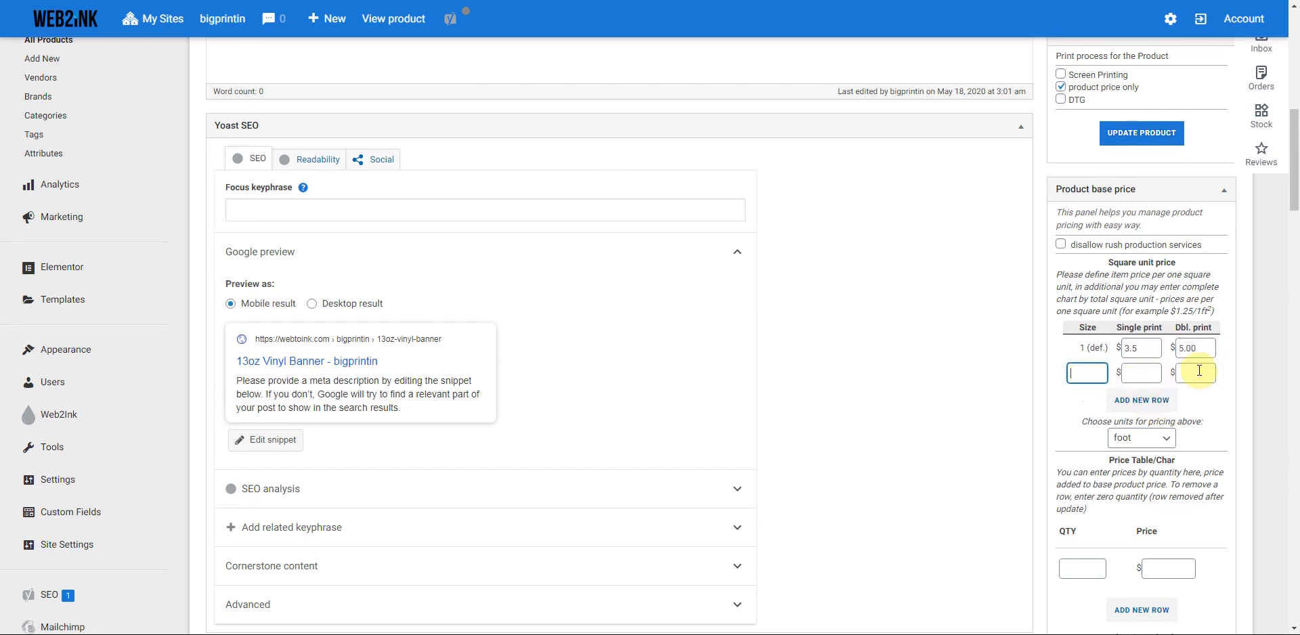
pyautogui.write('100')
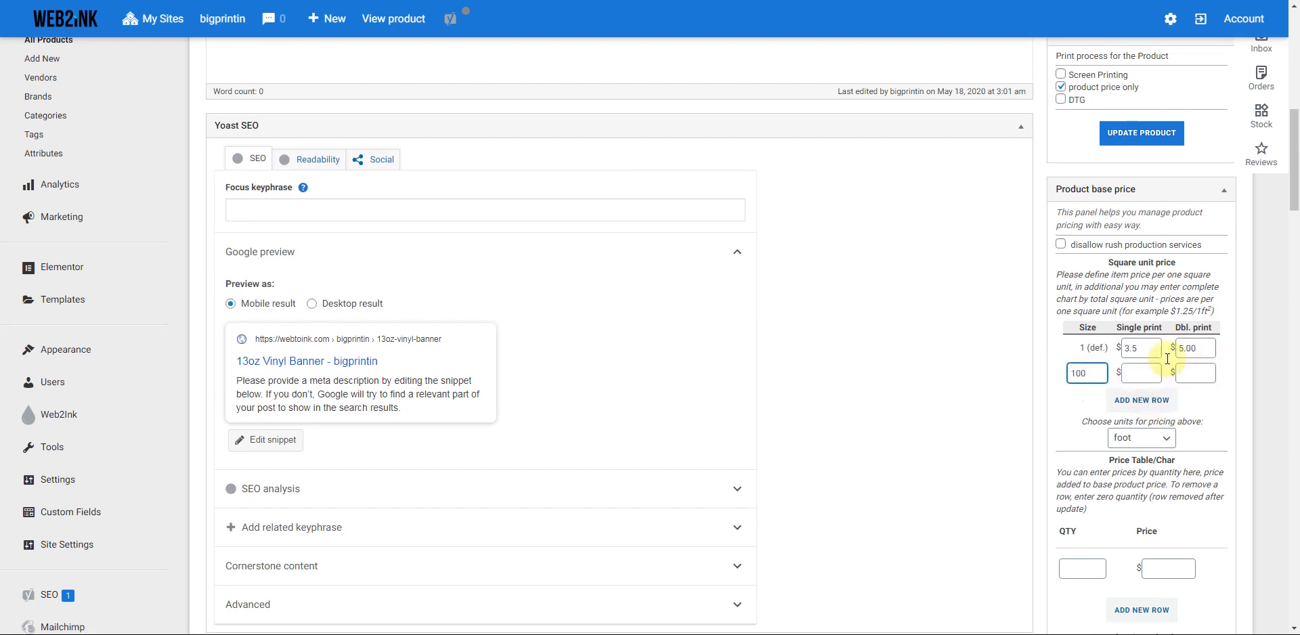
pyautogui.click(1141, 375)
pyautogui.write('3.00')
pyautogui.click(1182, 372)
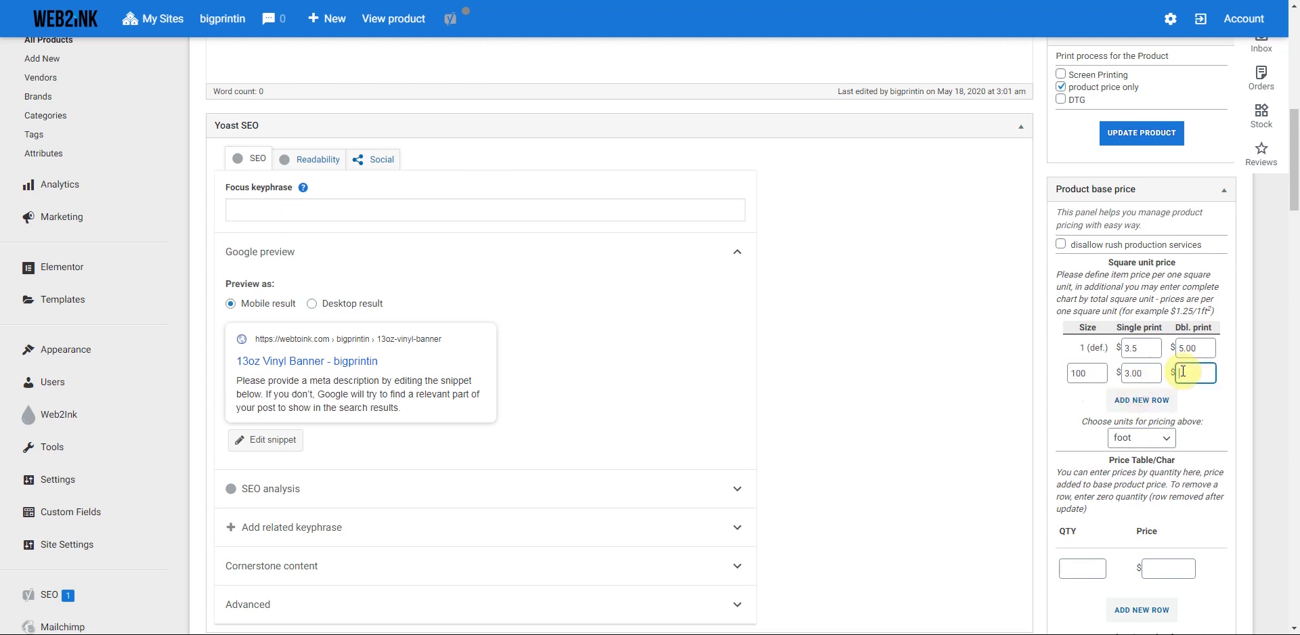
pyautogui.write('4.00')
pyautogui.scroll(-1, 1058, 415)
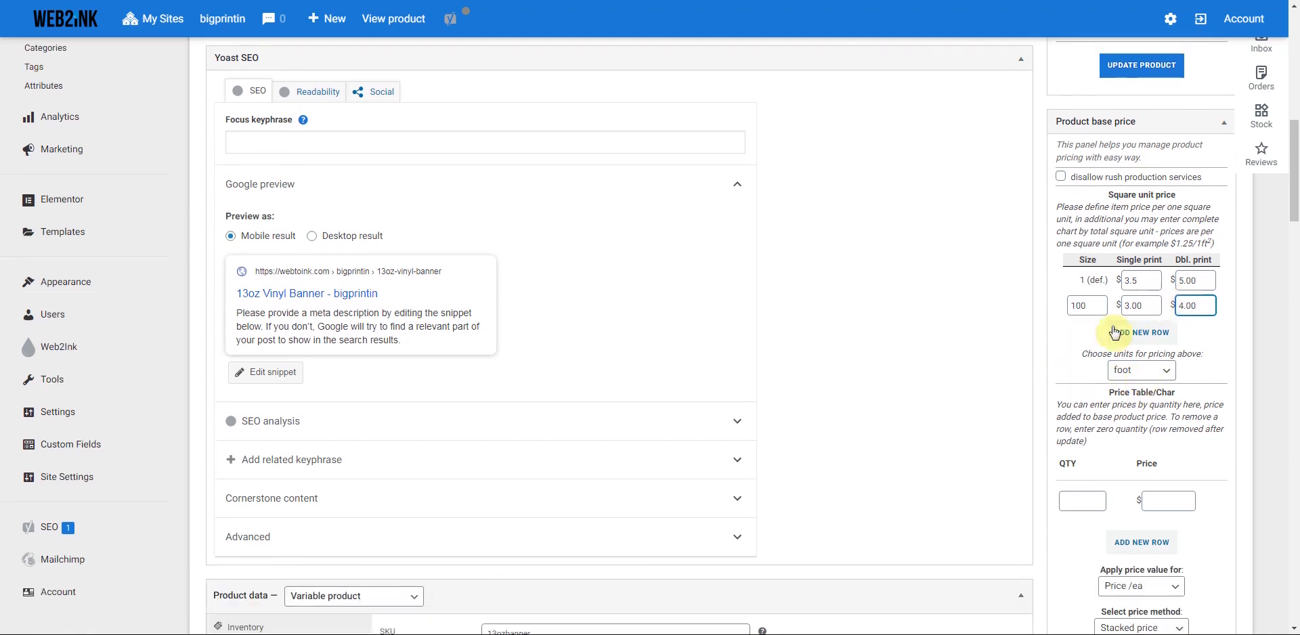
pyautogui.click(1141, 65)
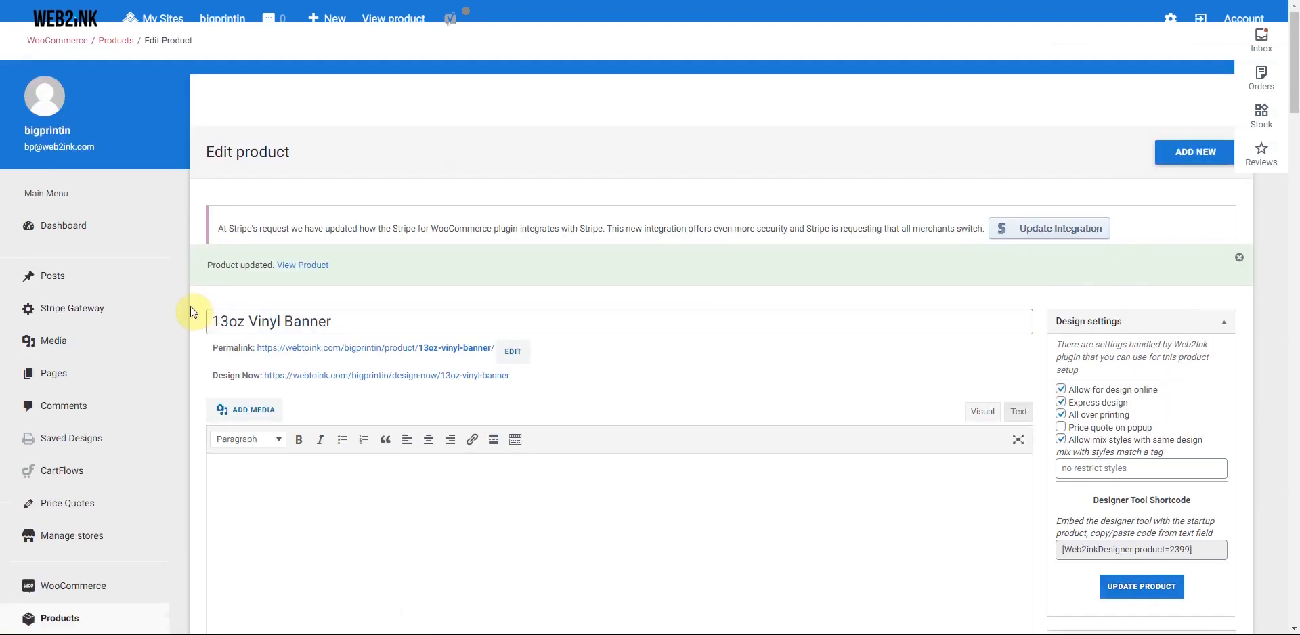
# - Filter the full admin product list to the Mens Tees (28) category
pyautogui.scroll(-4, 191, 311)
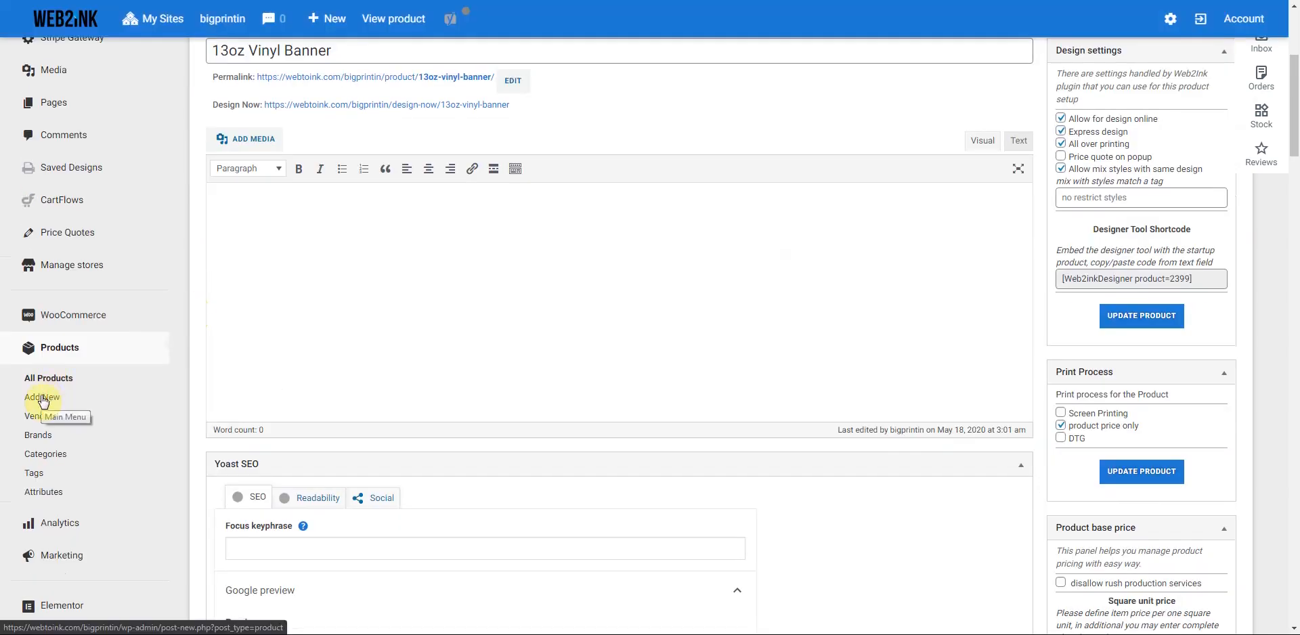
pyautogui.click(54, 385)
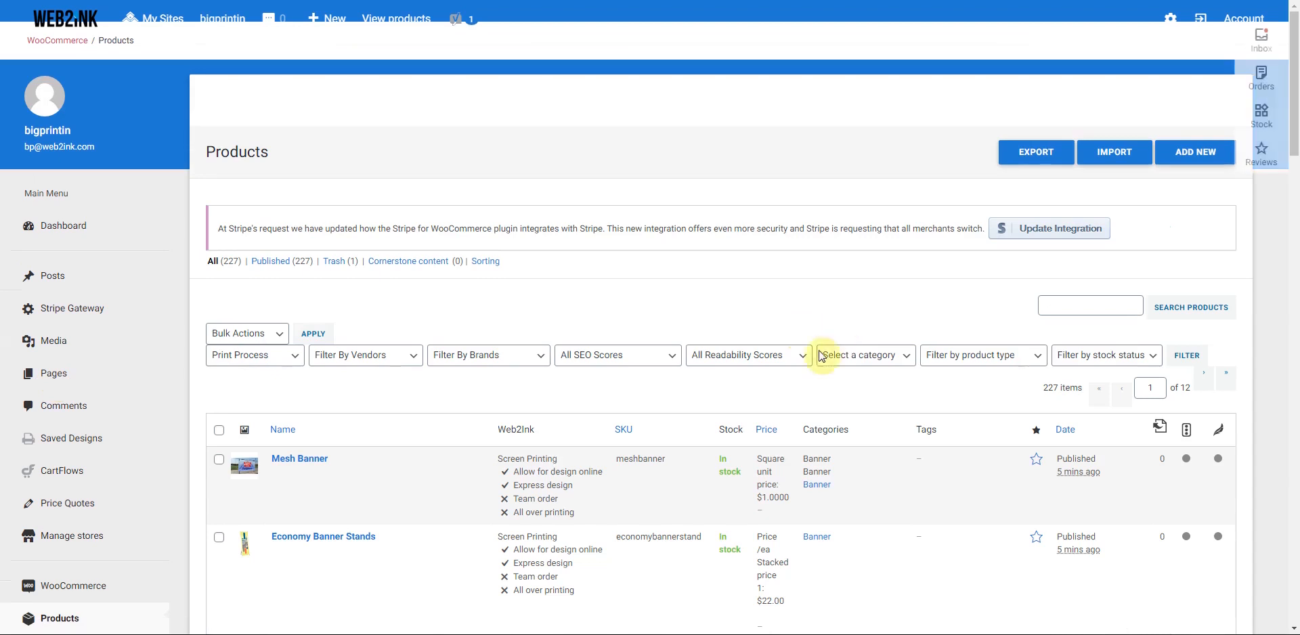
pyautogui.click(880, 355)
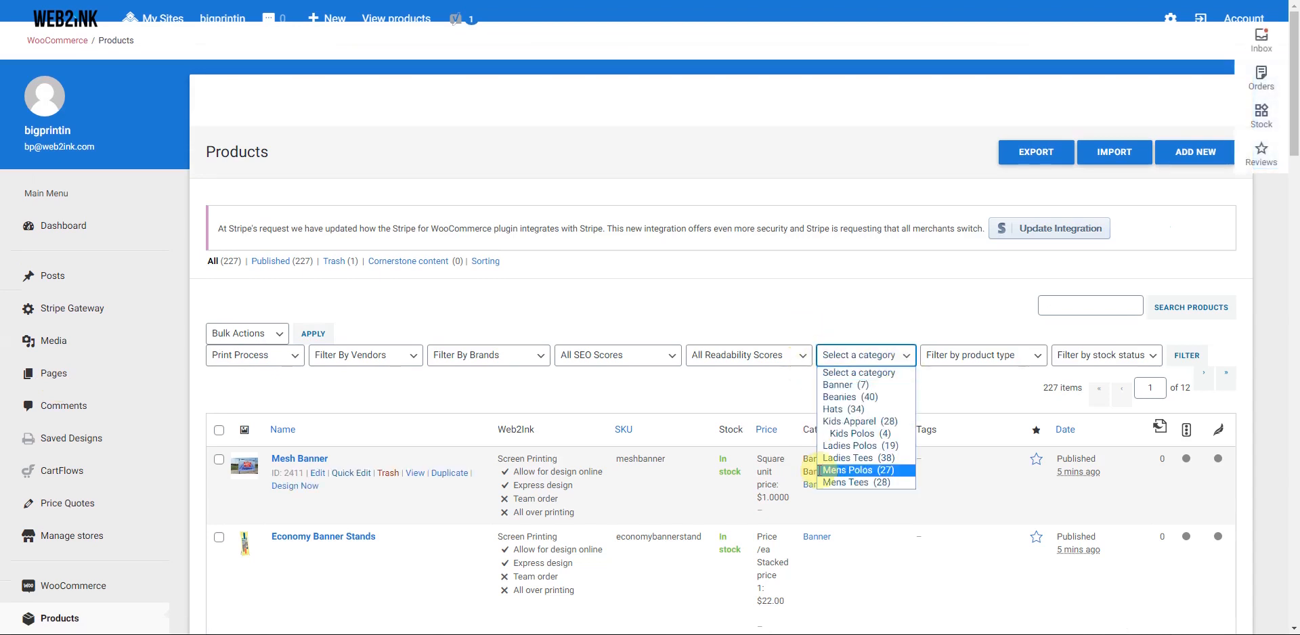
pyautogui.click(842, 481)
pyautogui.click(1186, 354)
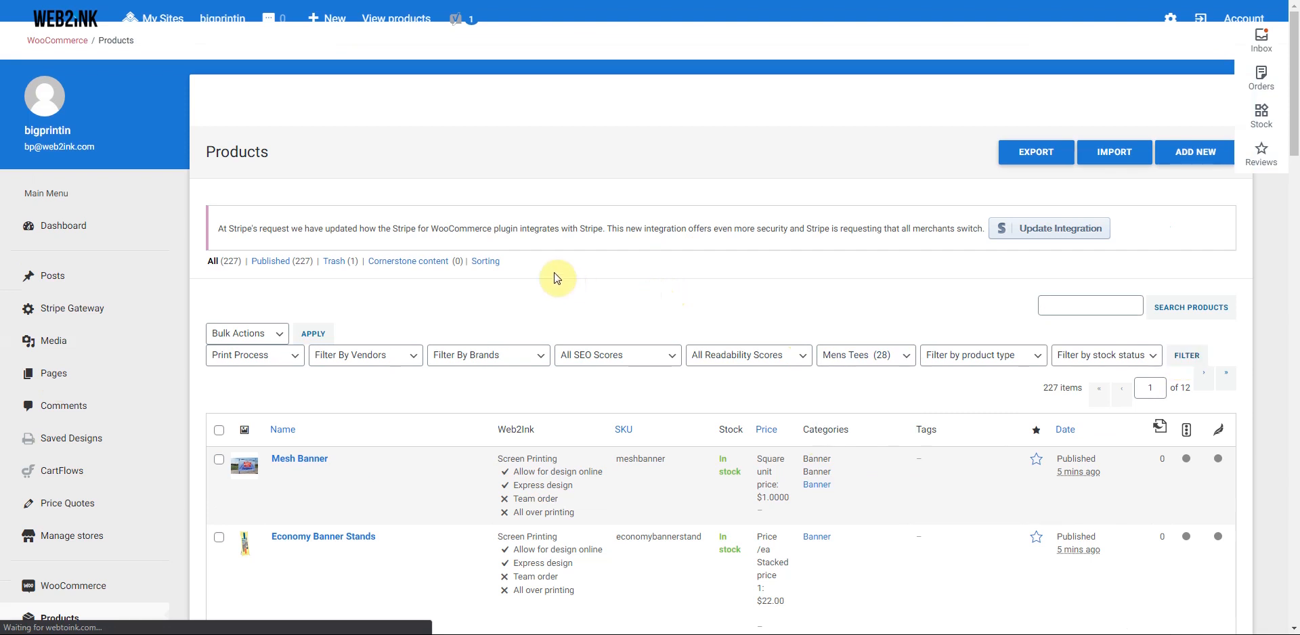
# - Open the BELLA+CANVAS 3/4-Sleeve Baseball Tee for editing
pyautogui.scroll(-3, 455, 325)
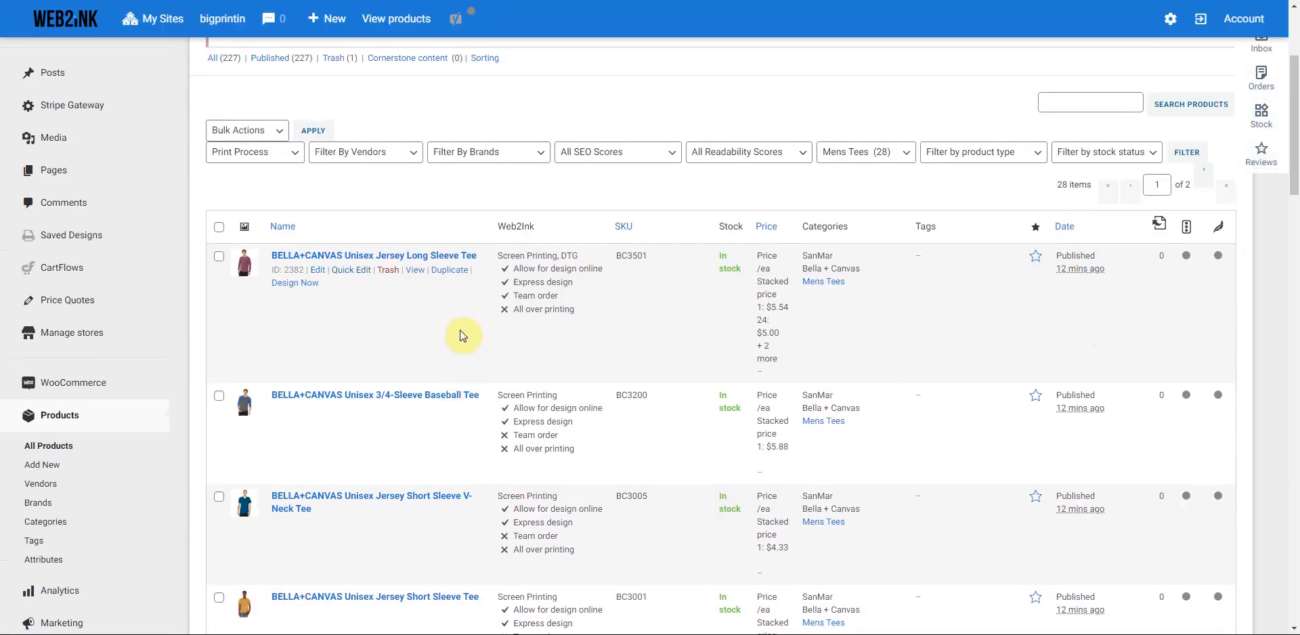
pyautogui.scroll(-1, 460, 335)
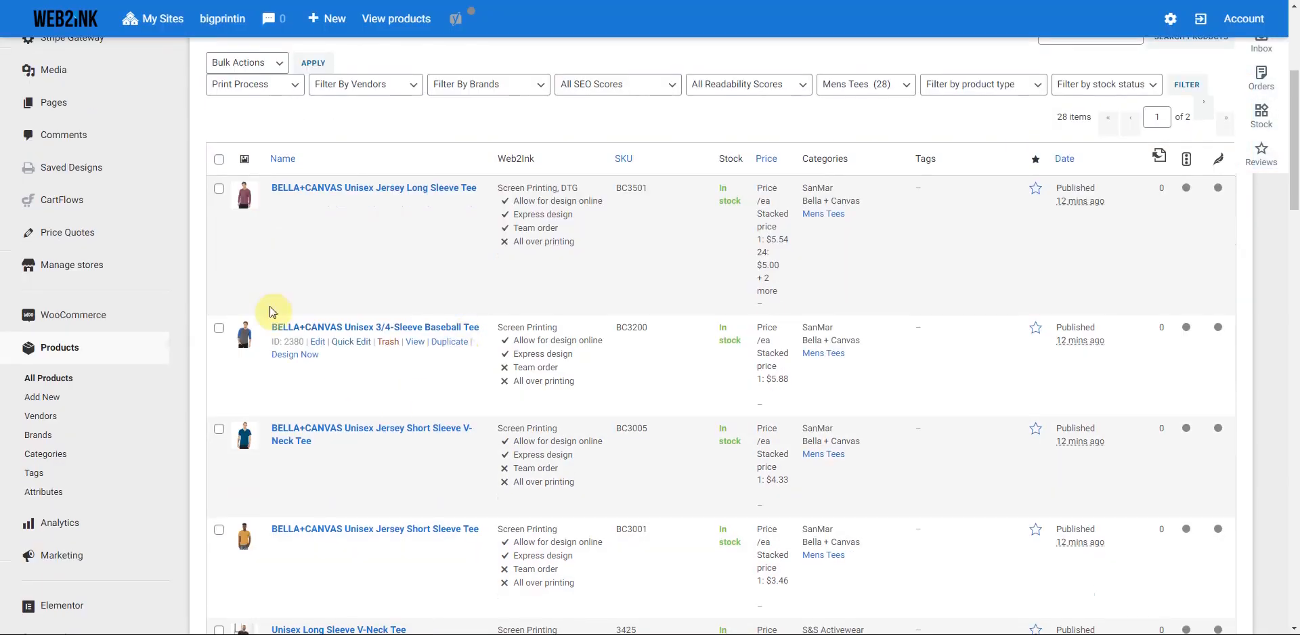
pyautogui.click(317, 343)
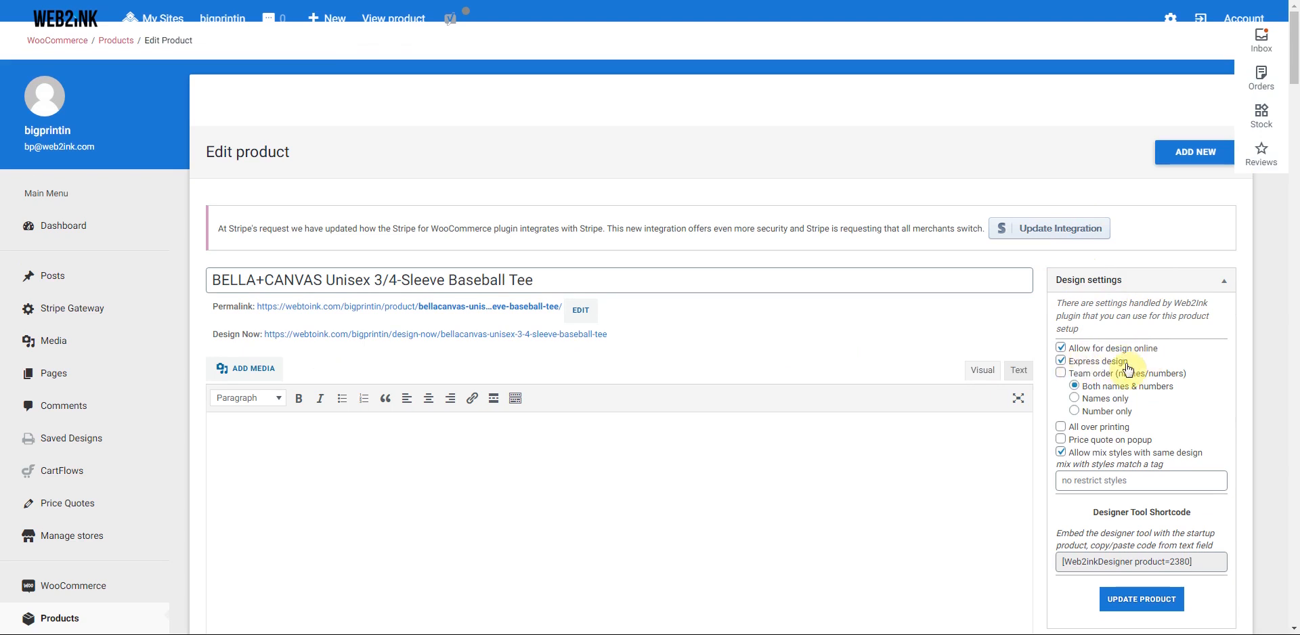
# - Enable team orders (names/numbers), Screen Printing and DTG on the baseball tee, then update it
pyautogui.click(1060, 374)
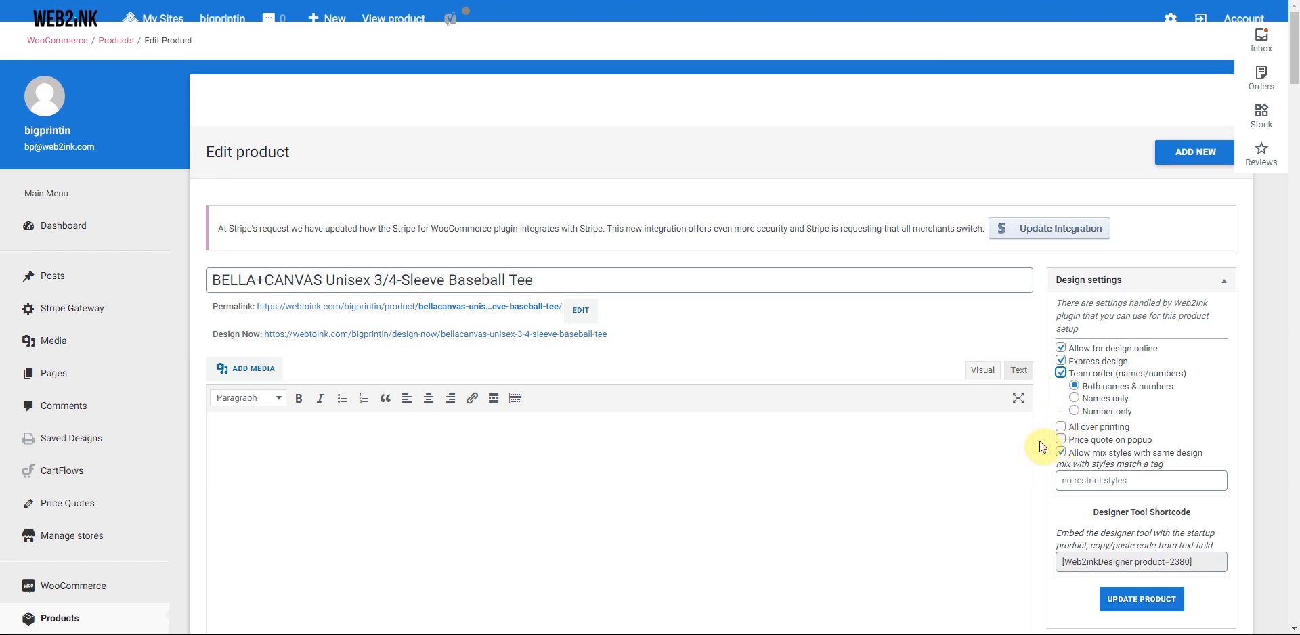
pyautogui.scroll(-3, 1043, 447)
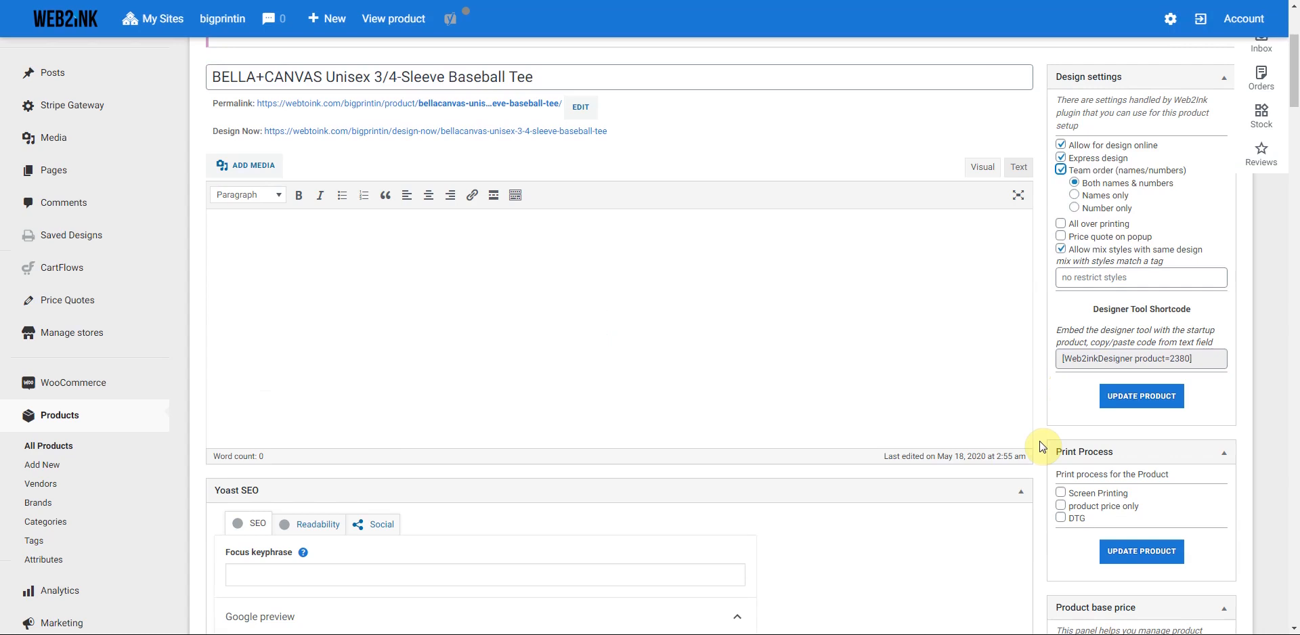
pyautogui.scroll(-2, 1042, 447)
pyautogui.click(1061, 357)
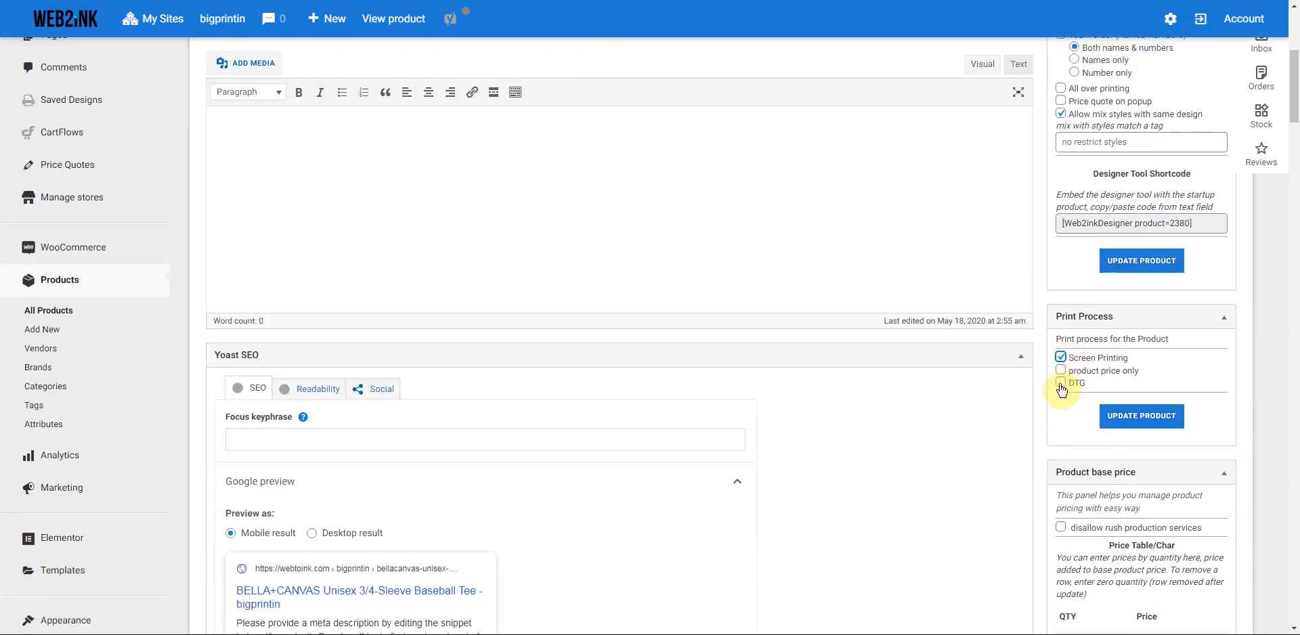
pyautogui.click(1060, 383)
pyautogui.scroll(-3, 1042, 405)
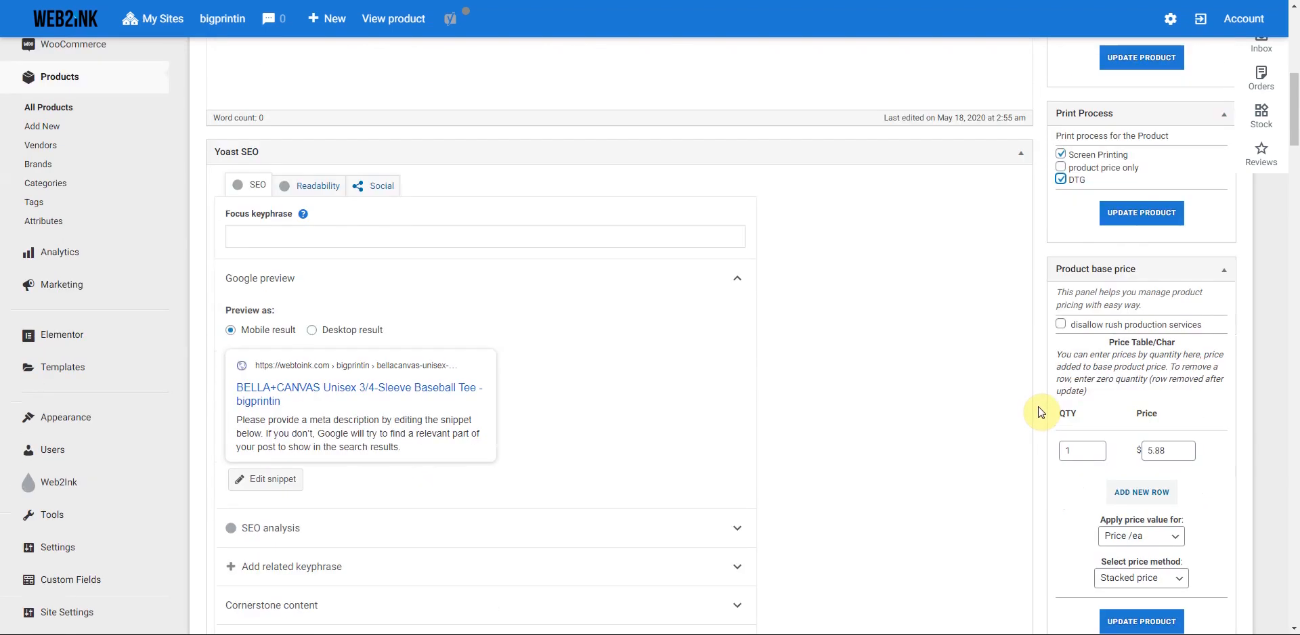
pyautogui.click(1139, 217)
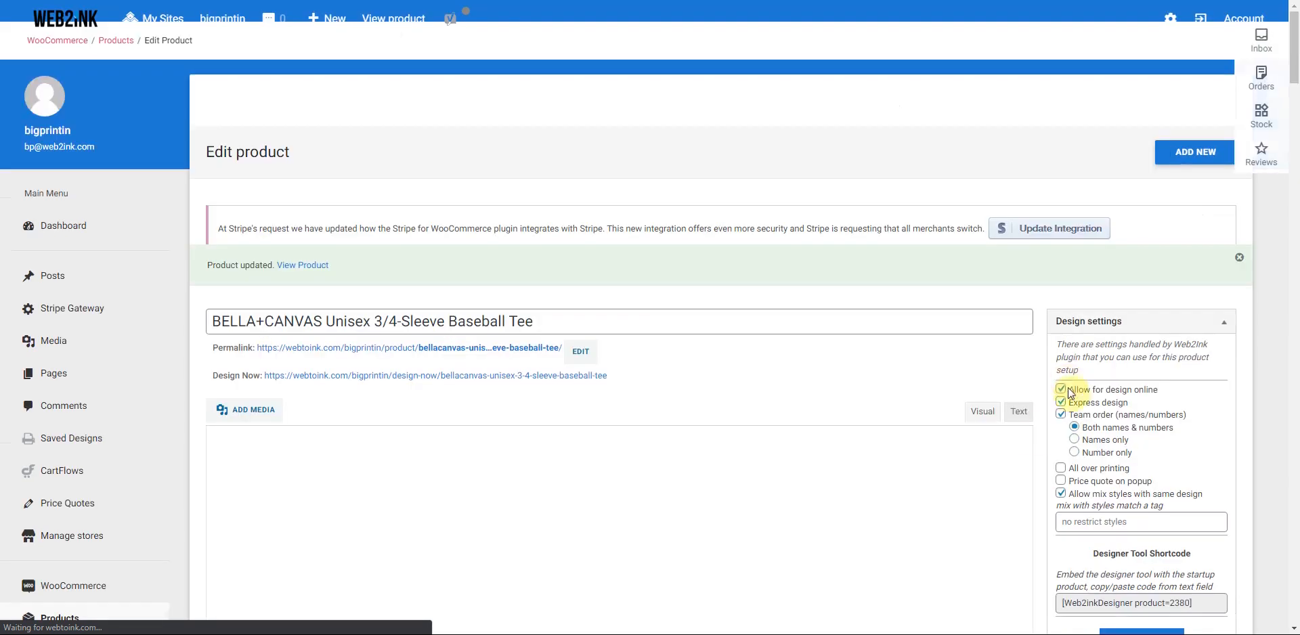
# - Check the first base price row, add rows, and enter the 12-piece tier at 5.50
pyautogui.scroll(-6, 1035, 441)
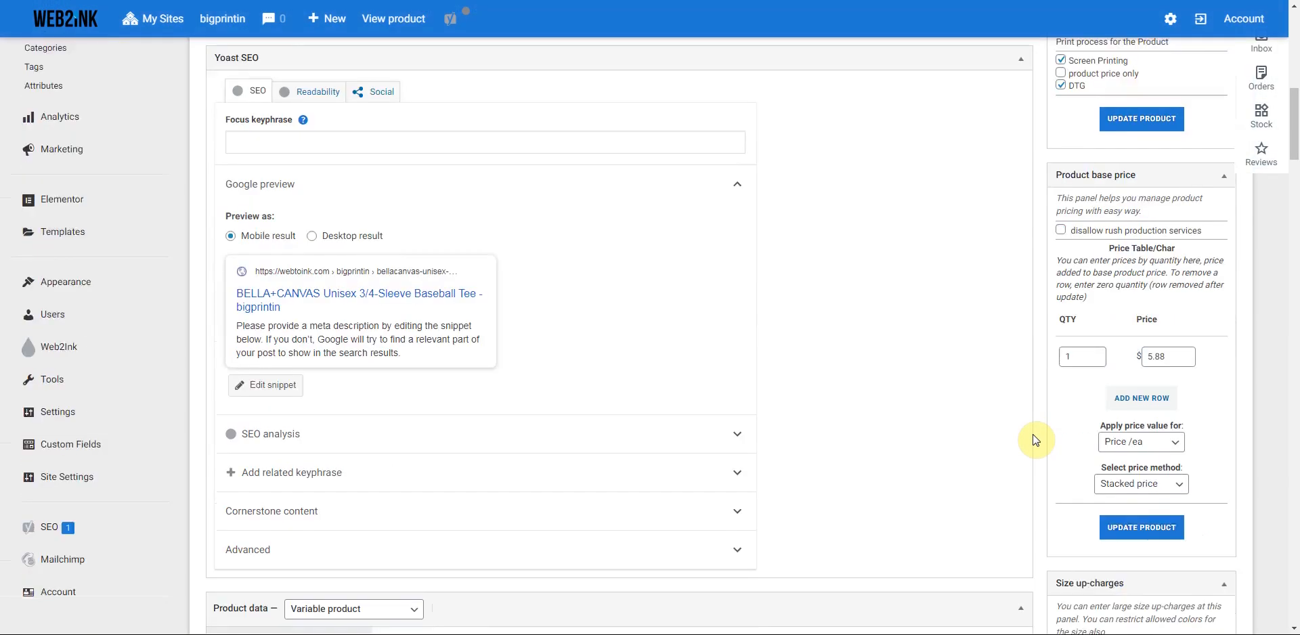
pyautogui.scroll(1, 1036, 441)
pyautogui.scroll(1, 1036, 441)
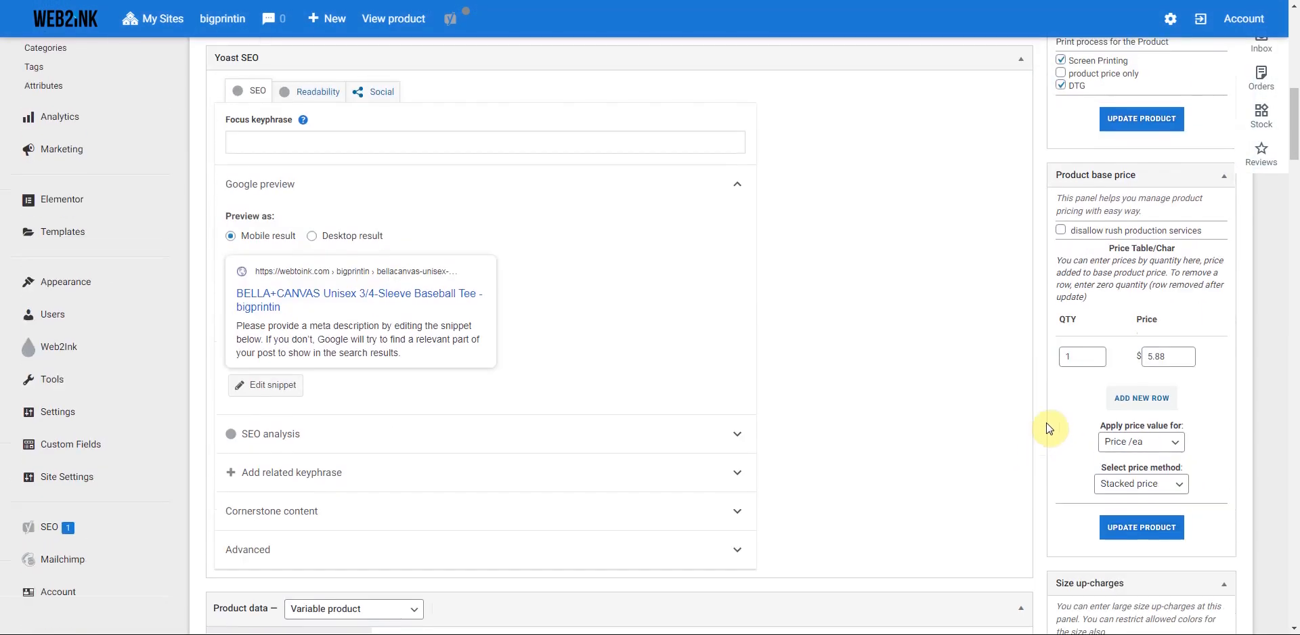
pyautogui.doubleClick(1083, 357)
pyautogui.moveTo(1082, 358); pyautogui.dragTo(1075, 356)
pyautogui.click(1068, 357)
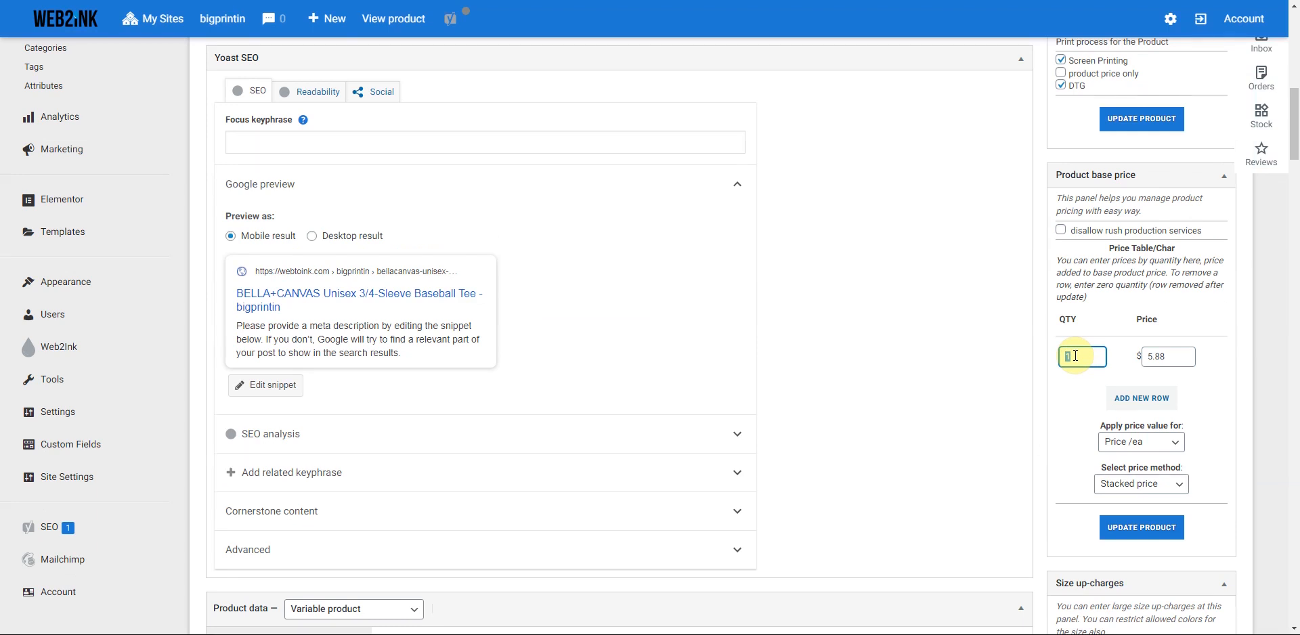
pyautogui.click(1134, 408)
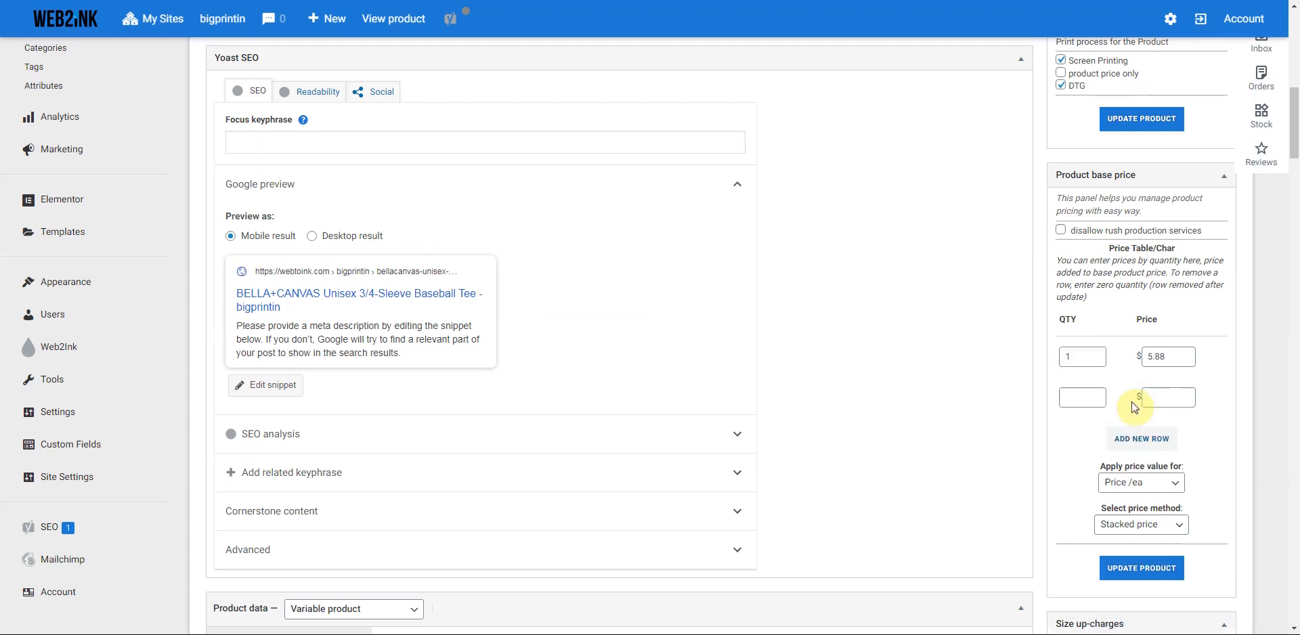
pyautogui.click(1139, 440)
pyautogui.click(1081, 397)
pyautogui.write('12')
pyautogui.click(1156, 397)
pyautogui.write('5.50')
# - Add price breaks of 24 at 5.25, 50 at 5.00 and 250 at 4.75
pyautogui.click(1075, 438)
pyautogui.write('24')
pyautogui.click(1157, 435)
pyautogui.write('5.25')
pyautogui.click(1151, 481)
pyautogui.click(1071, 480)
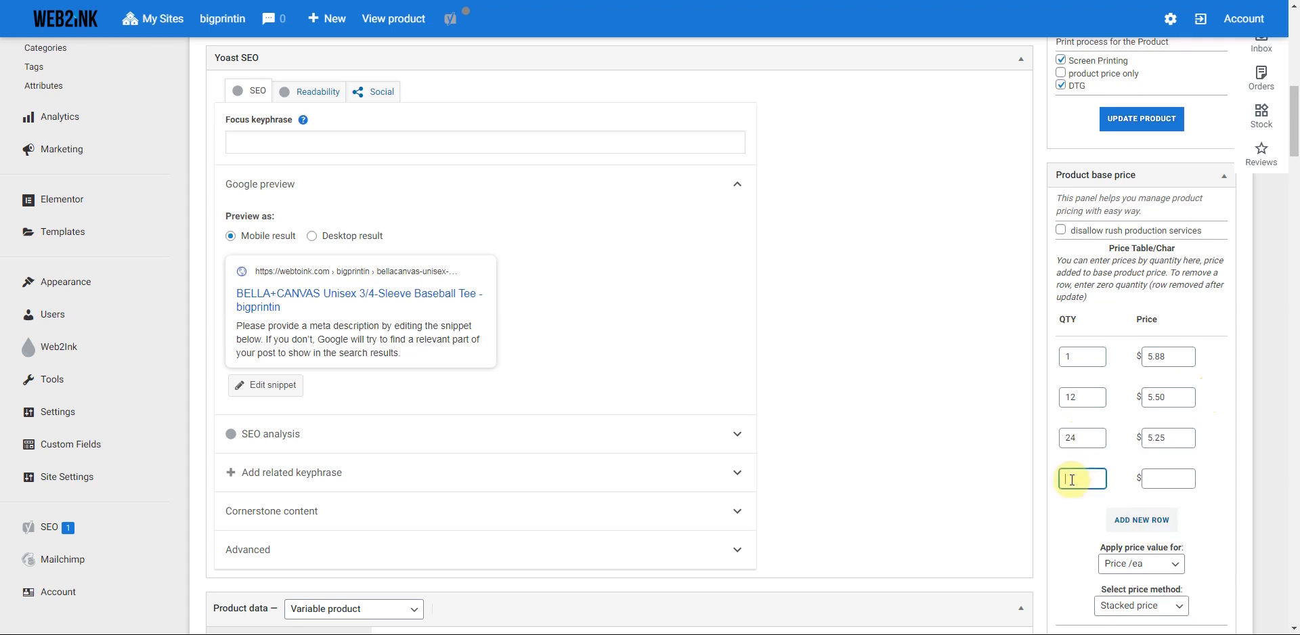
pyautogui.write('50')
pyautogui.click(1155, 478)
pyautogui.write('5.00')
pyautogui.click(1142, 520)
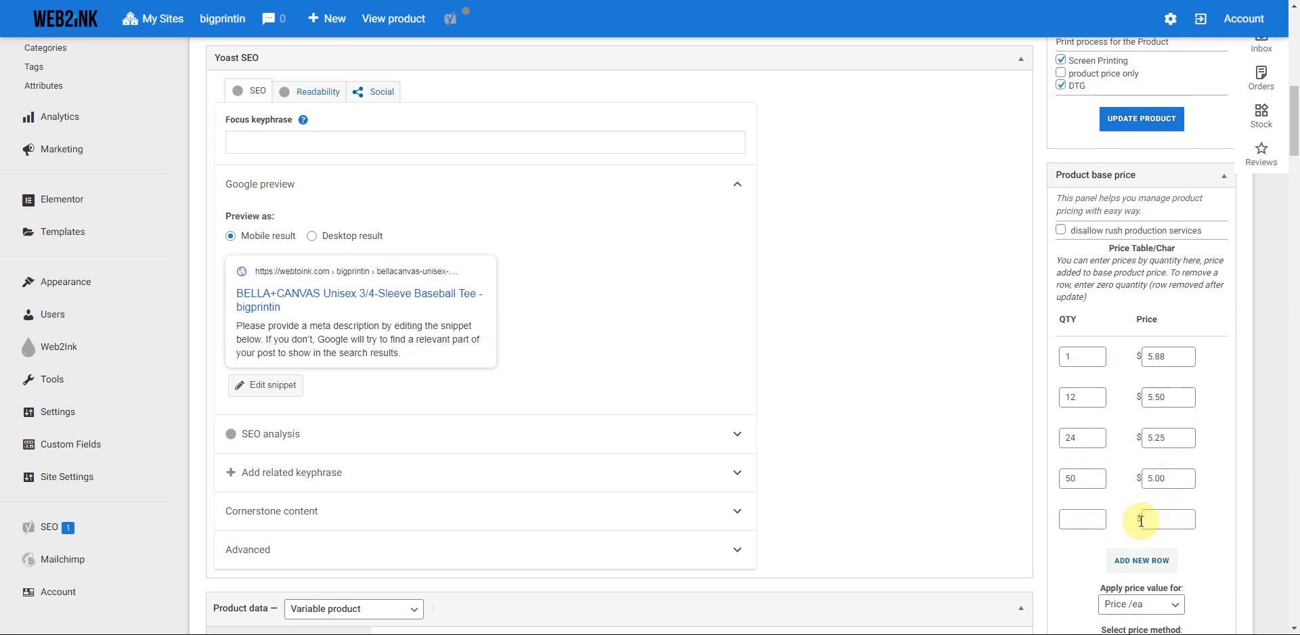
pyautogui.click(1077, 525)
pyautogui.write('250')
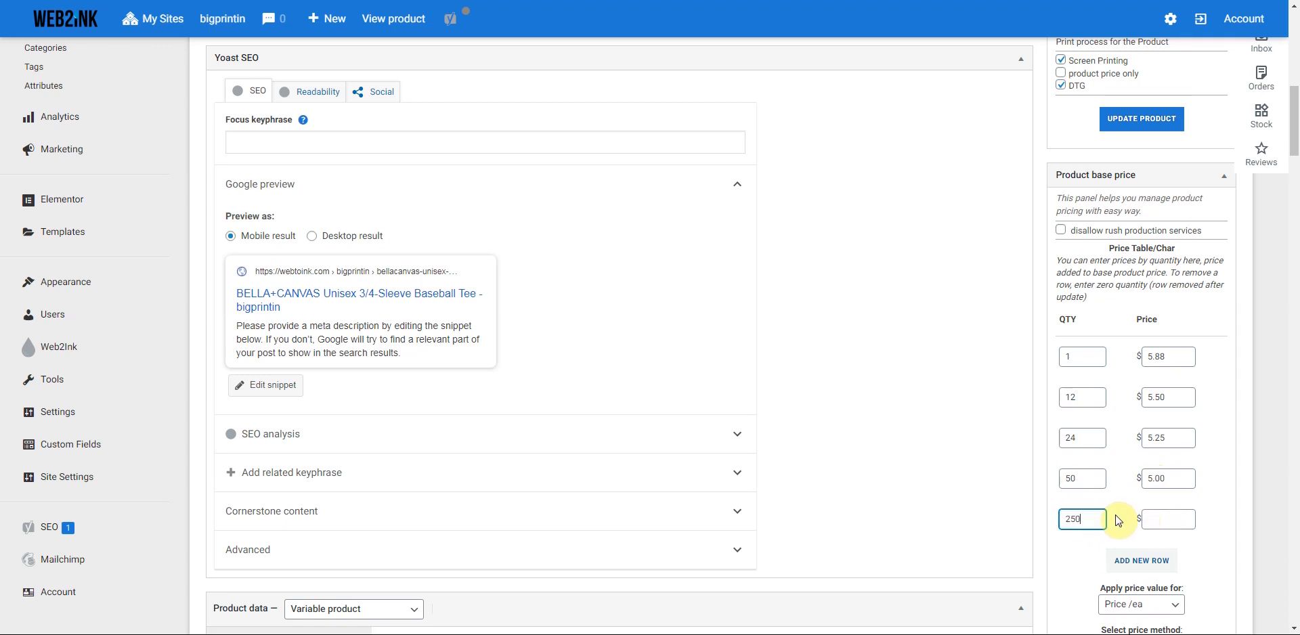
pyautogui.click(1157, 518)
pyautogui.write('4.75')
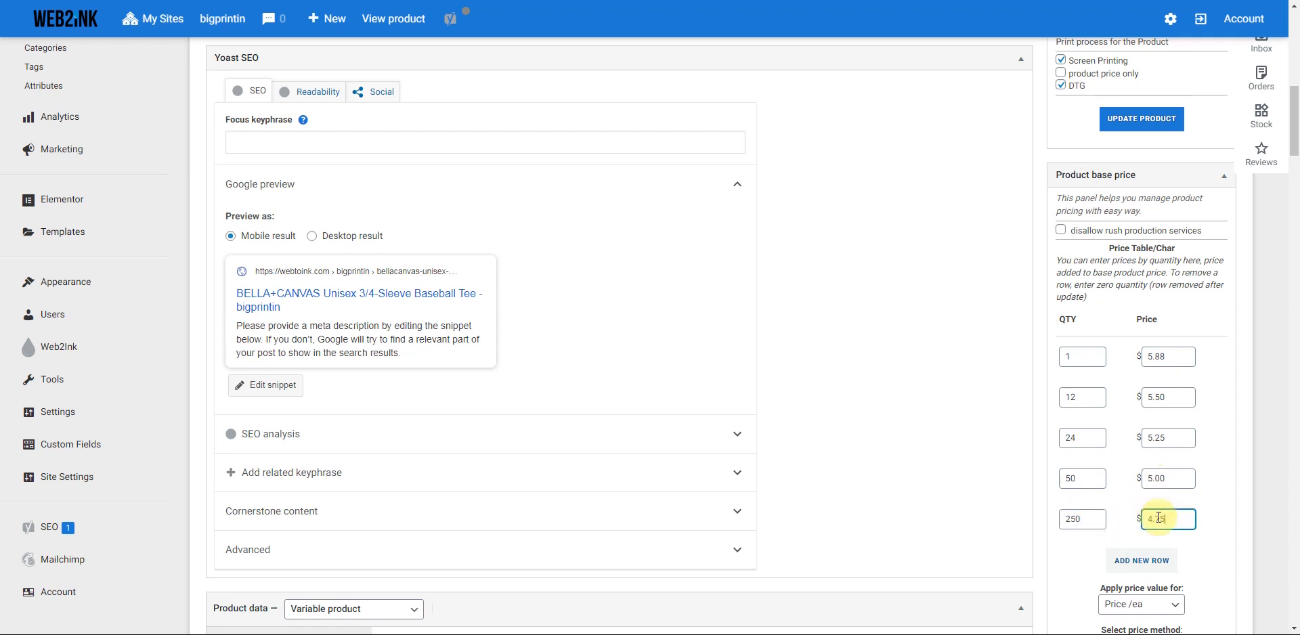
# - Scroll down the edit page to review the product categories, with Mens Tees checked
pyautogui.scroll(-1, 1070, 547)
pyautogui.scroll(-5, 1070, 548)
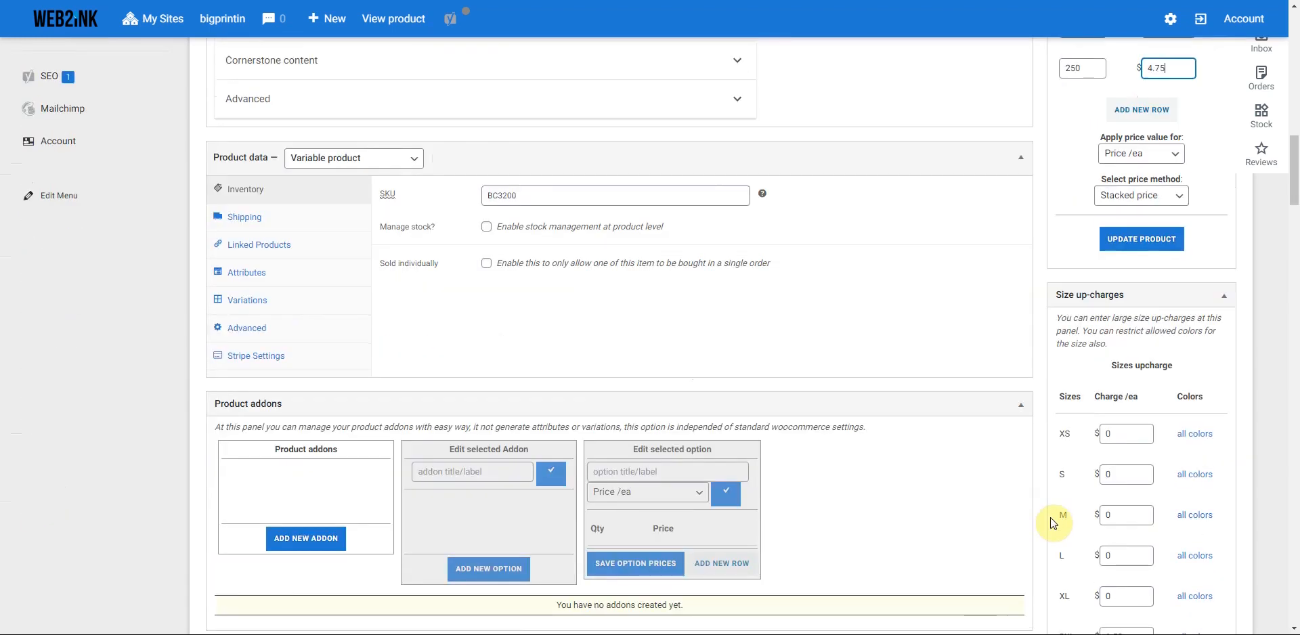
pyautogui.scroll(-1, 1052, 523)
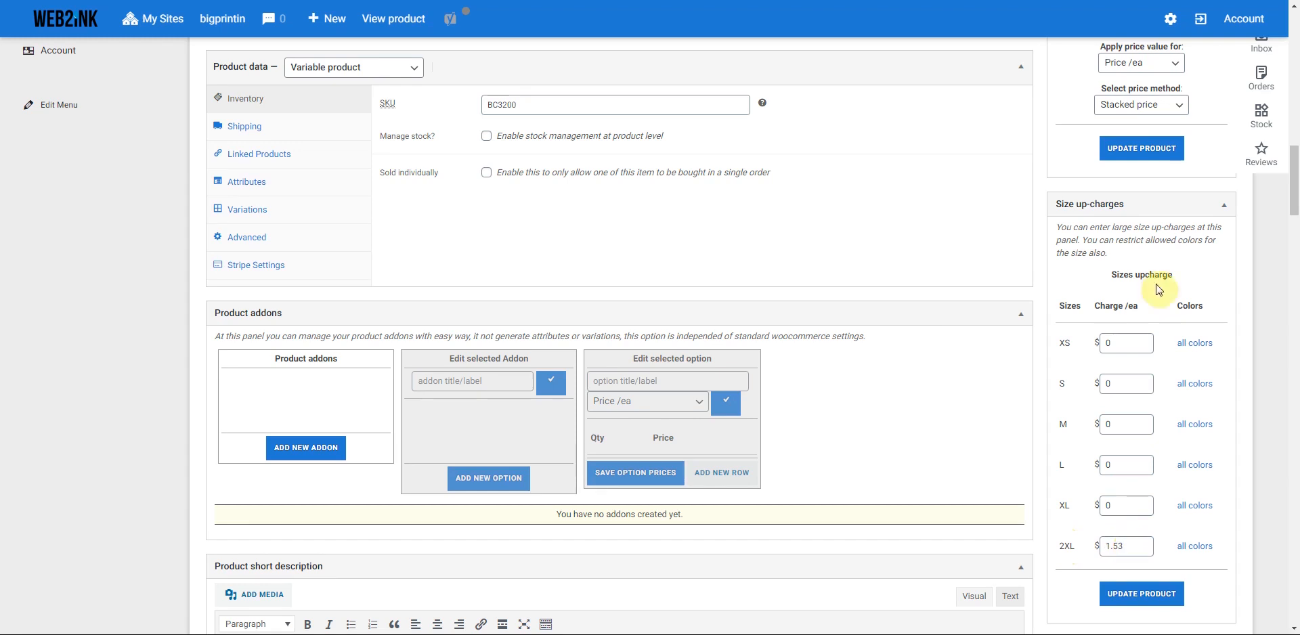
pyautogui.scroll(-2, 1090, 491)
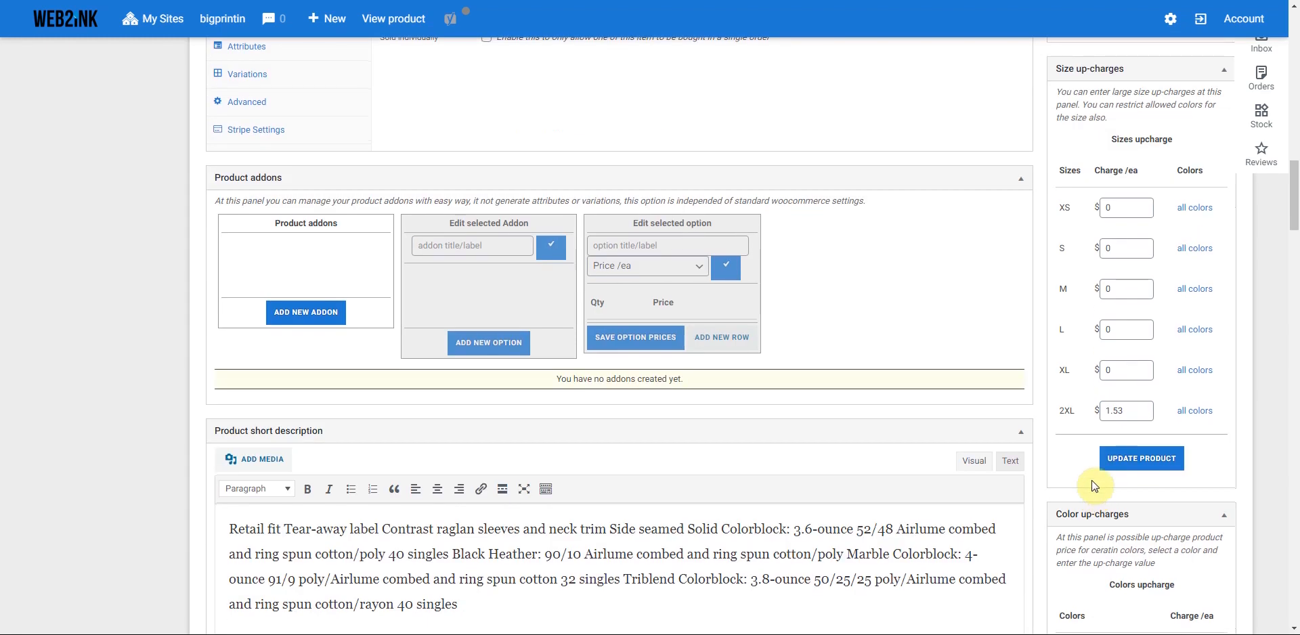
pyautogui.scroll(-15, 1086, 460)
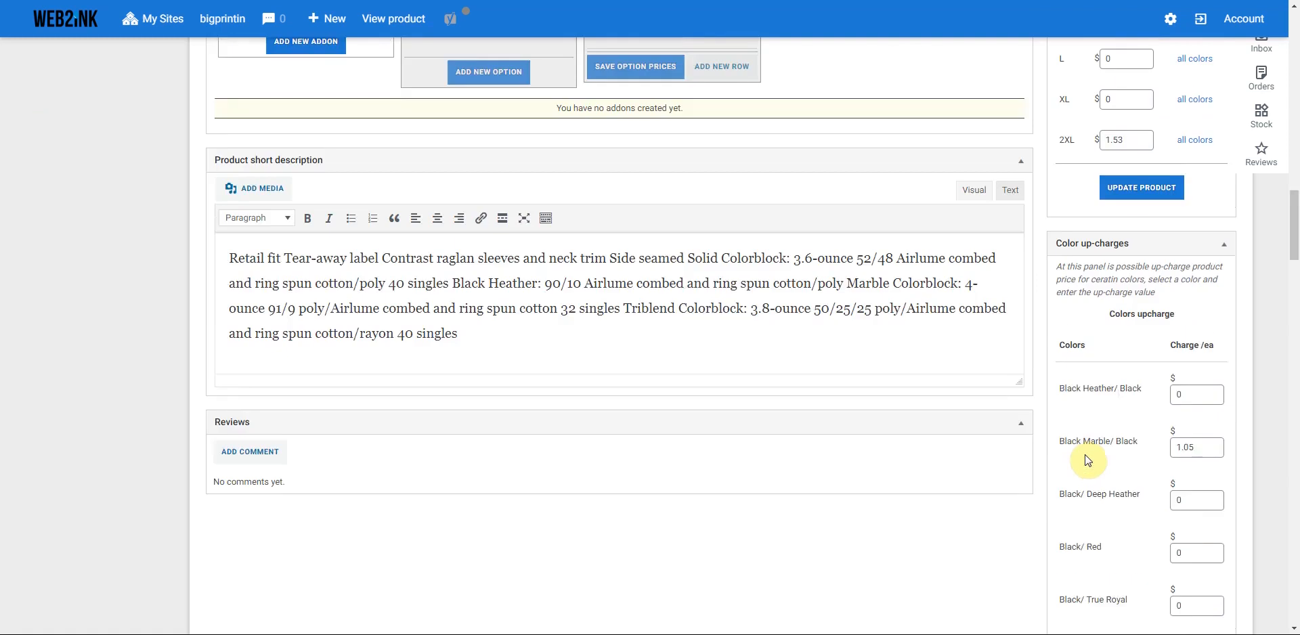
pyautogui.scroll(-12, 1085, 455)
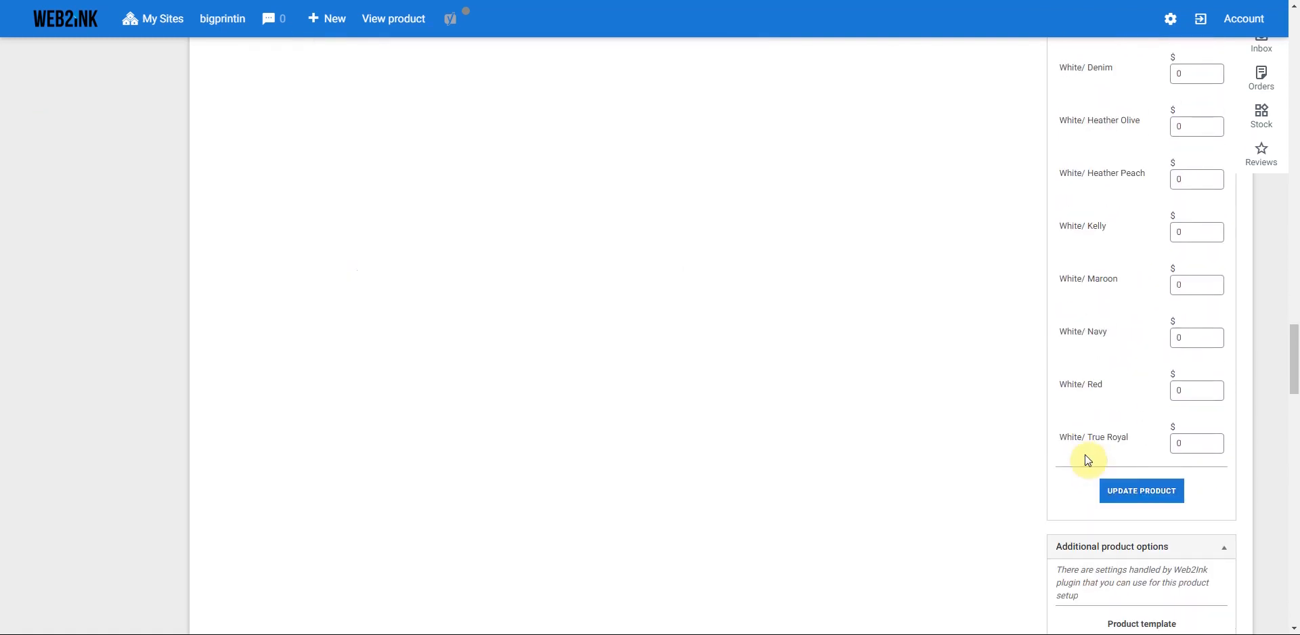
pyautogui.scroll(-2, 1101, 345)
pyautogui.scroll(9, 1097, 304)
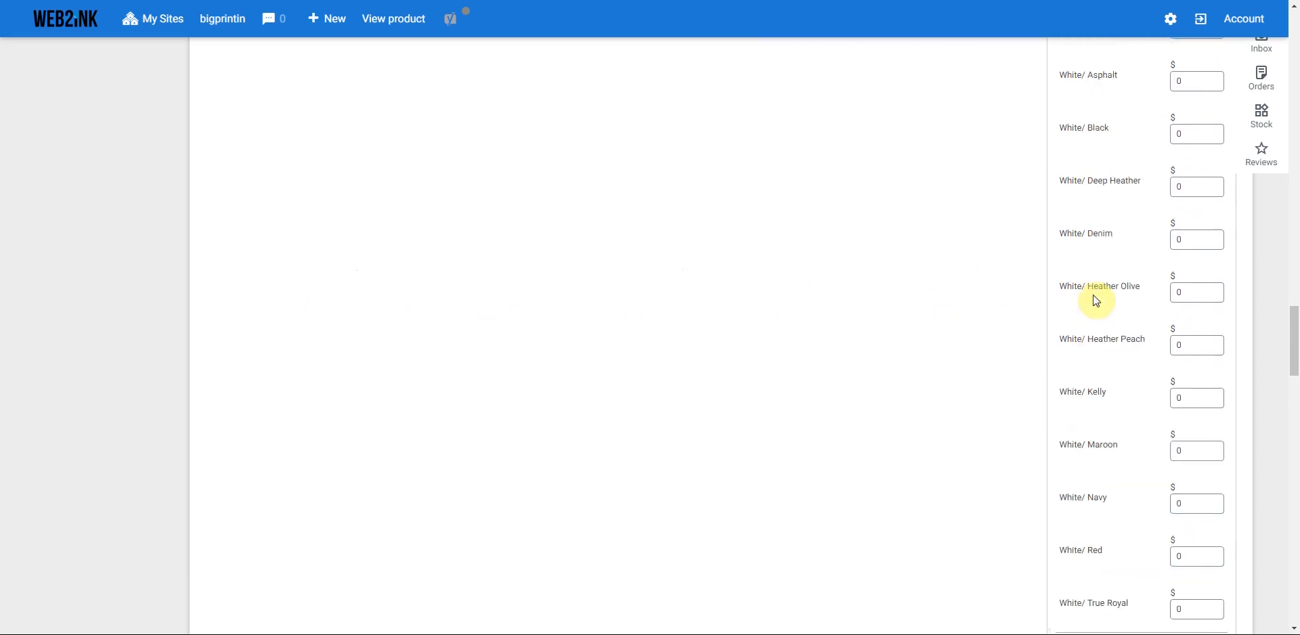
pyautogui.scroll(-11, 1094, 299)
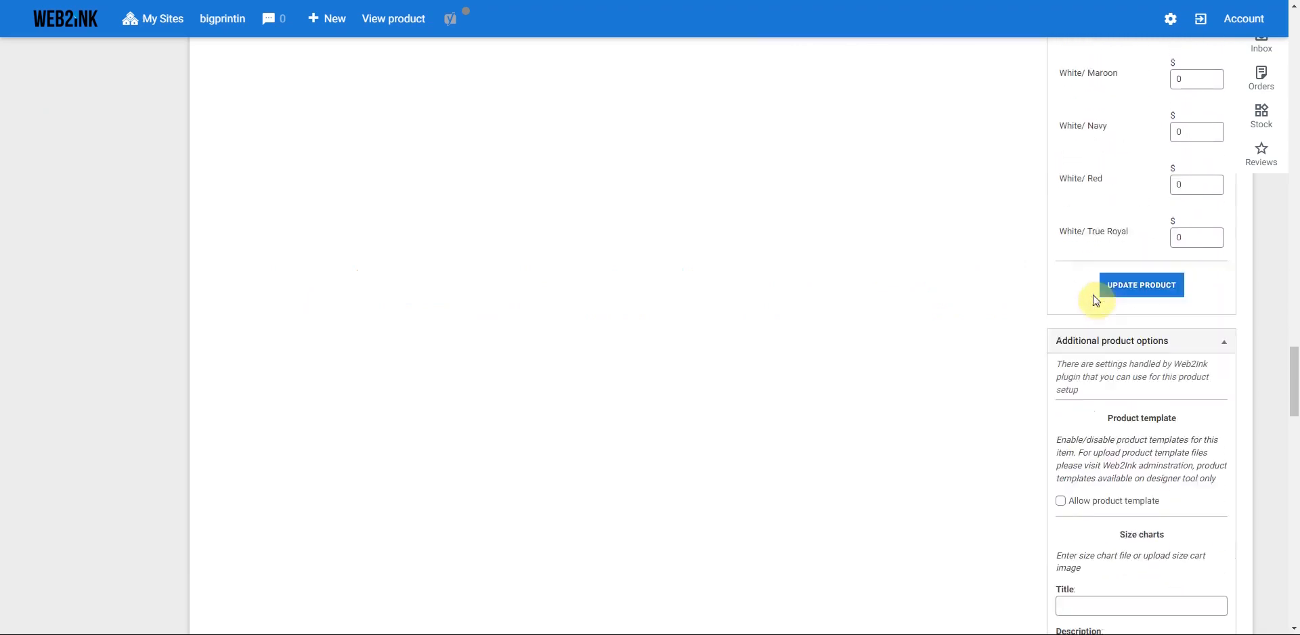
pyautogui.scroll(-5, 1009, 324)
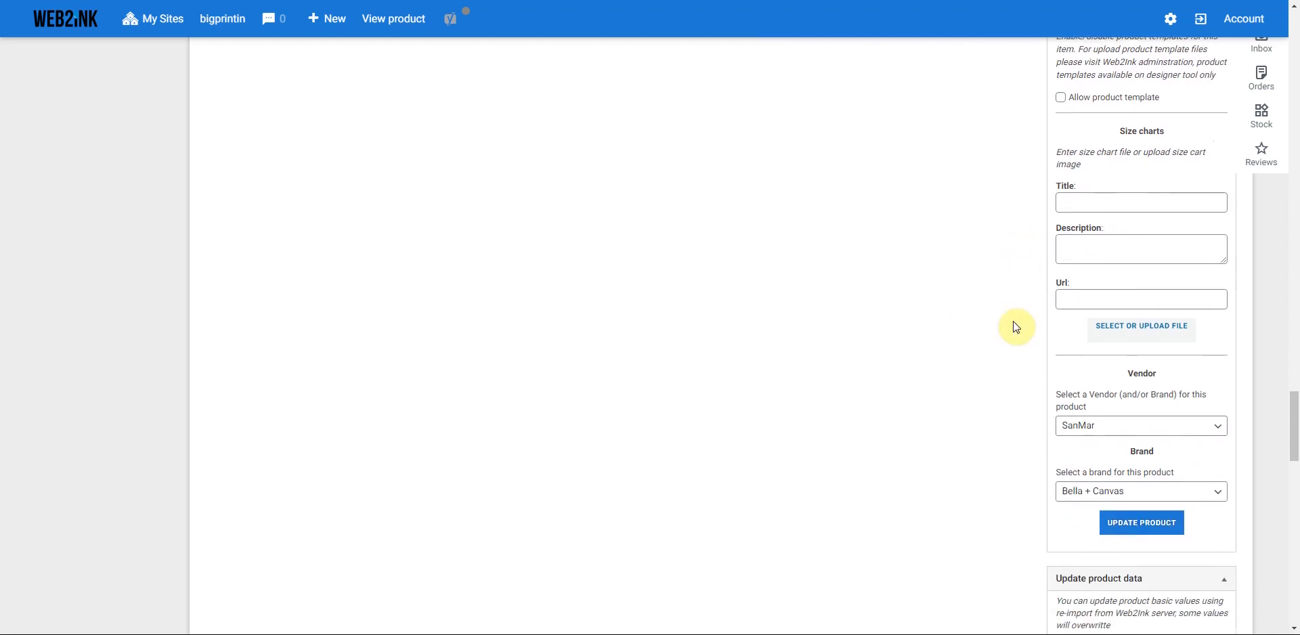
pyautogui.scroll(-3, 1015, 325)
pyautogui.scroll(-8, 1015, 326)
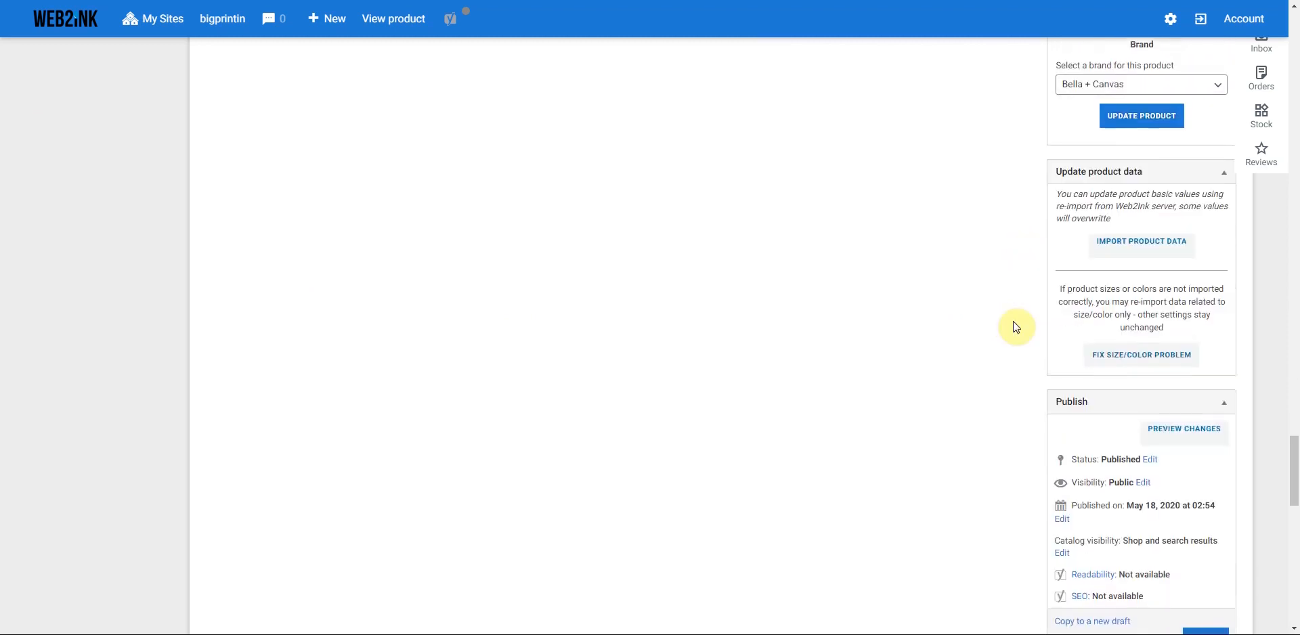
pyautogui.scroll(-2, 1014, 326)
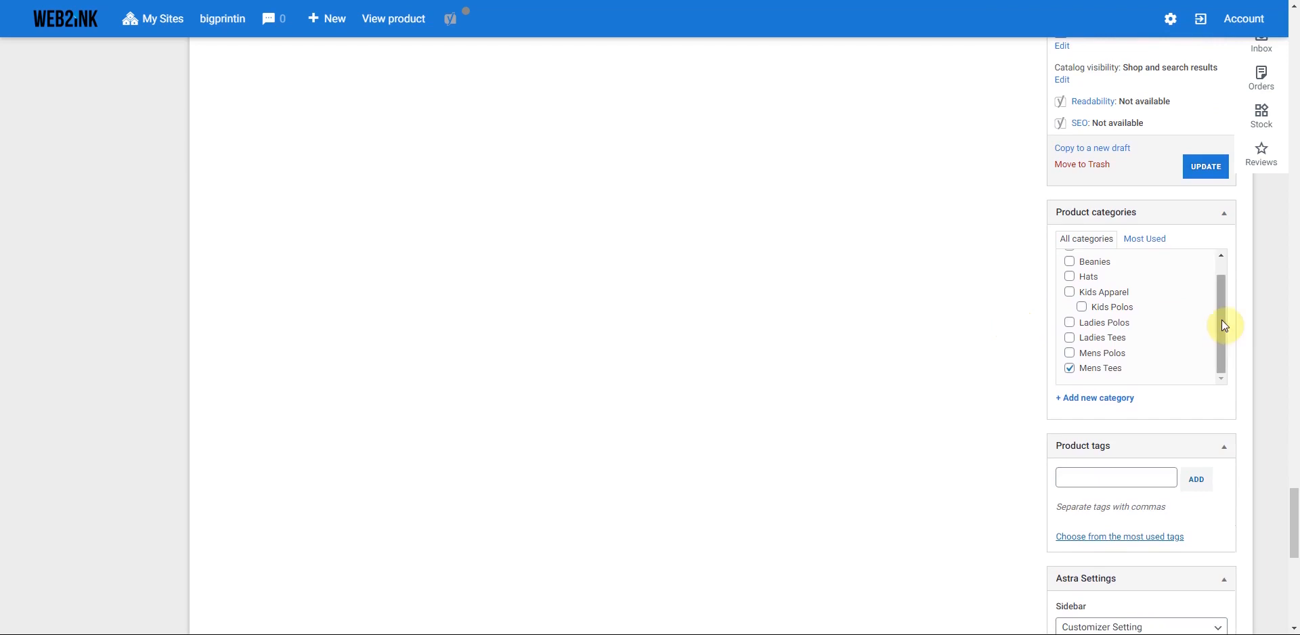
pyautogui.moveTo(1221, 332)
pyautogui.mouseDown()
pyautogui.moveTo(1220, 277)
pyautogui.moveTo(1212, 350)
pyautogui.moveTo(1221, 287)
pyautogui.moveTo(1221, 327)
pyautogui.mouseUp()
pyautogui.moveTo(1218, 350); pyautogui.dragTo(1222, 326)
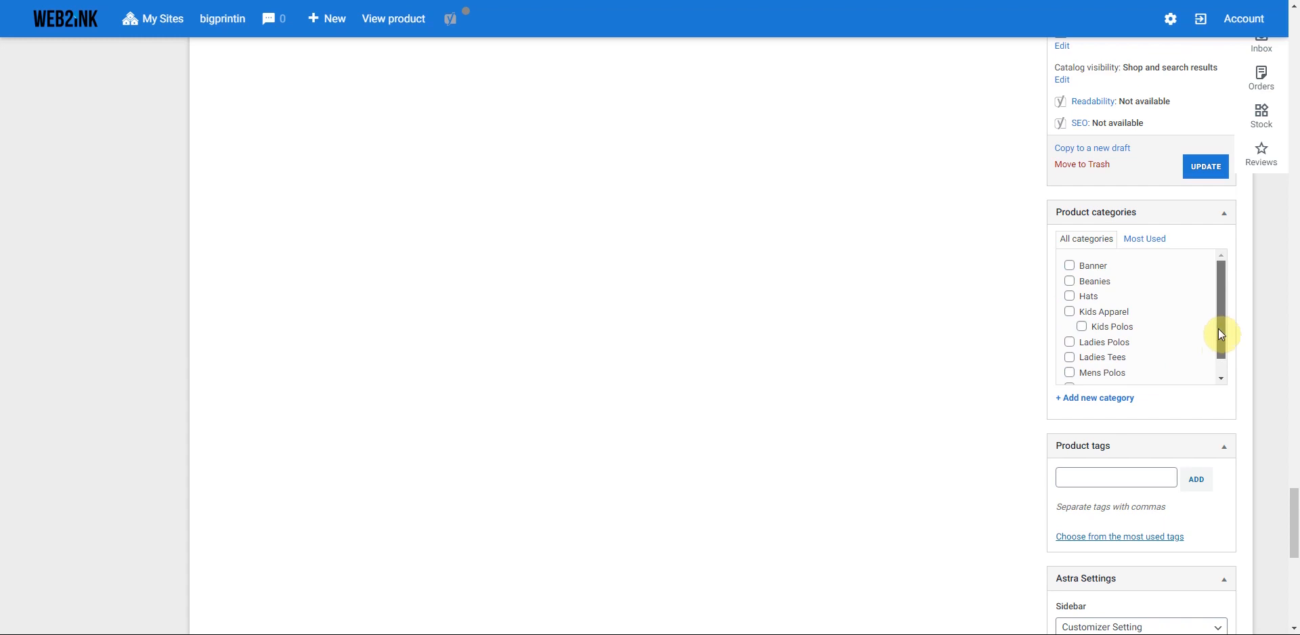
pyautogui.moveTo(1217, 328); pyautogui.dragTo(1216, 344)
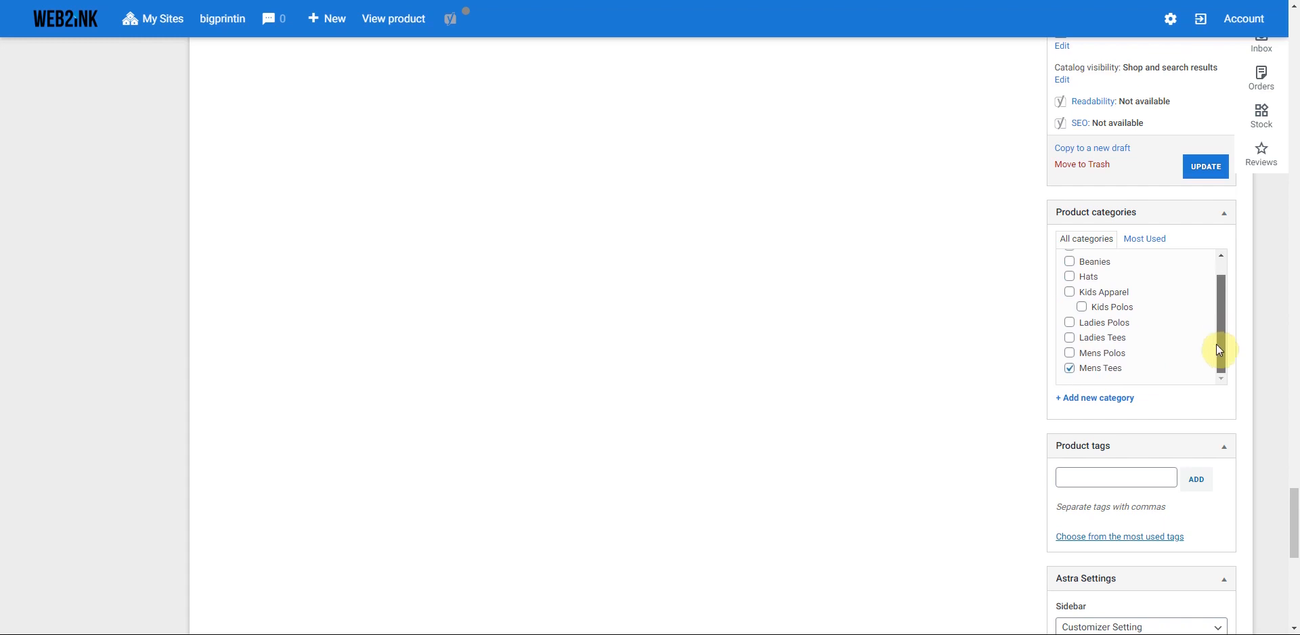
# - Update the product to save its new price breaks
pyautogui.click(1209, 171)
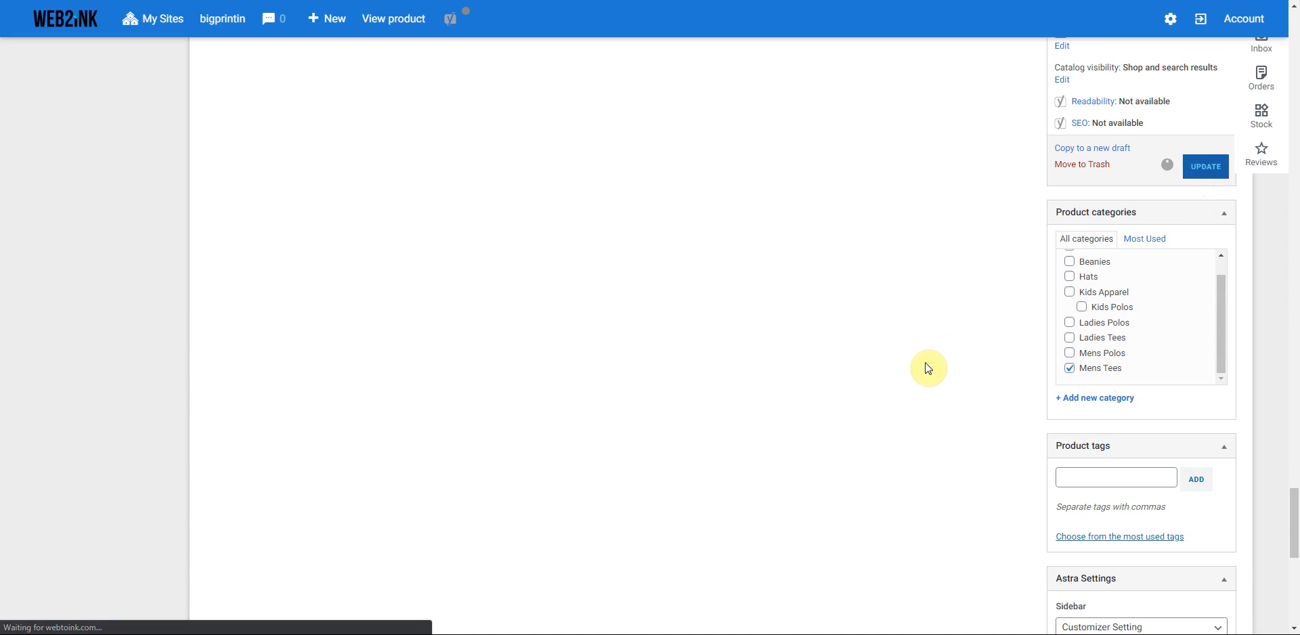
pyautogui.scroll(10, 931, 383)
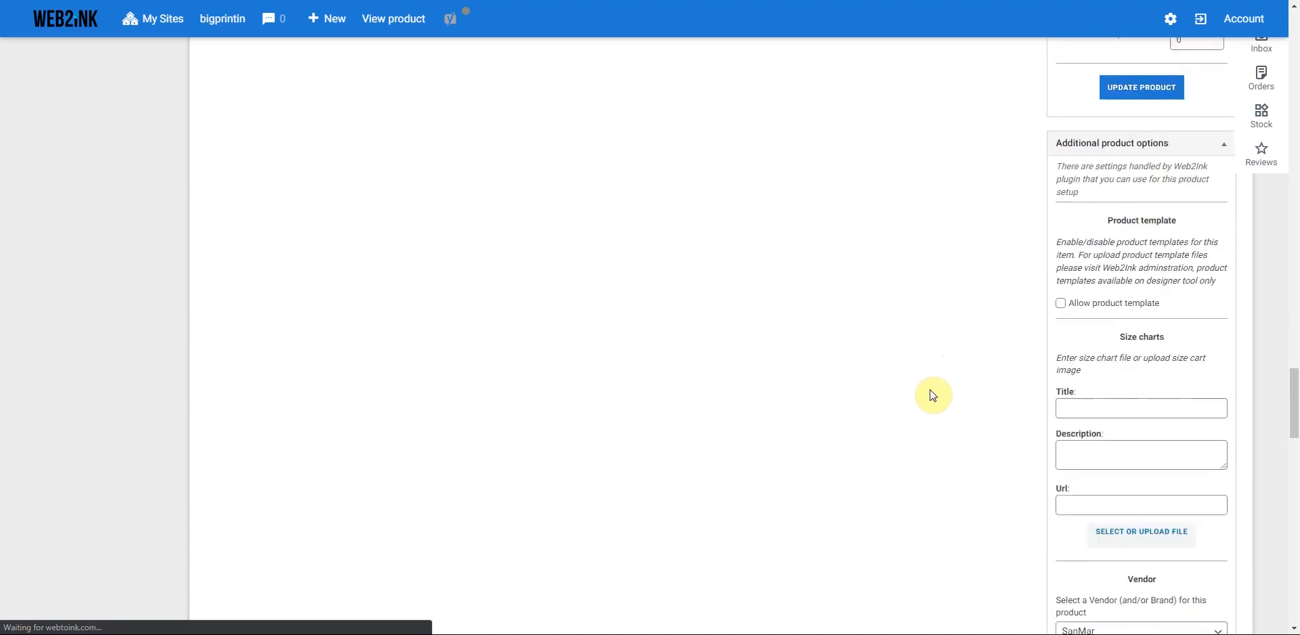
pyautogui.scroll(15, 933, 396)
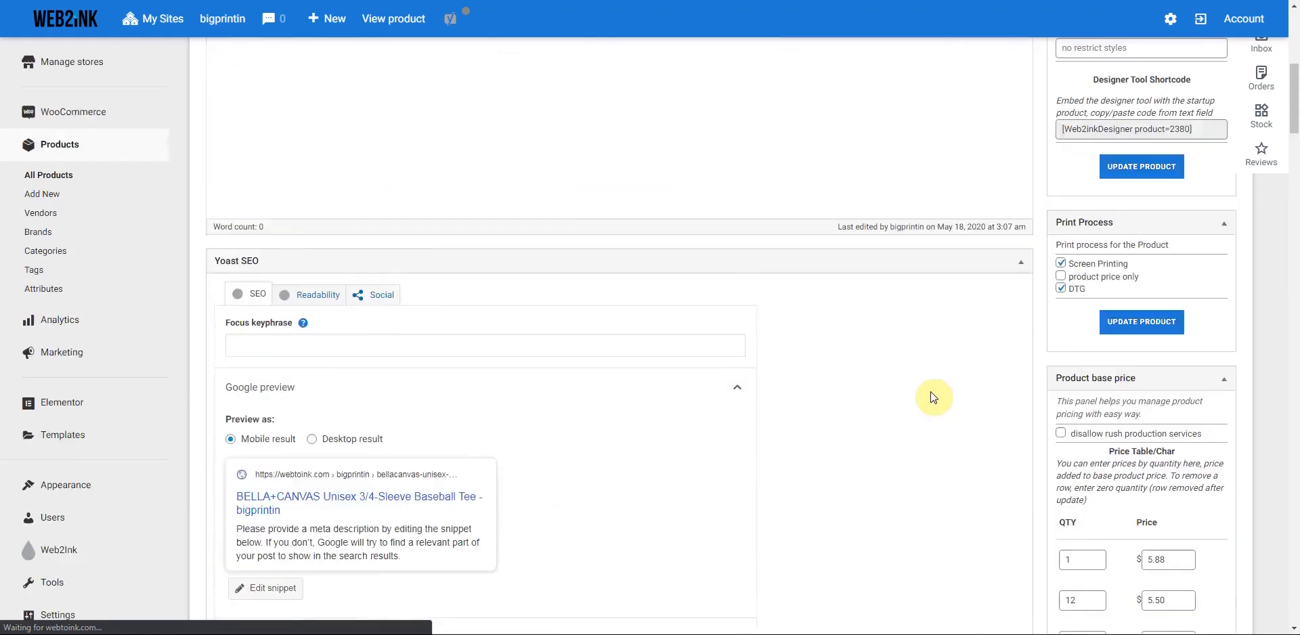
pyautogui.scroll(1, 932, 397)
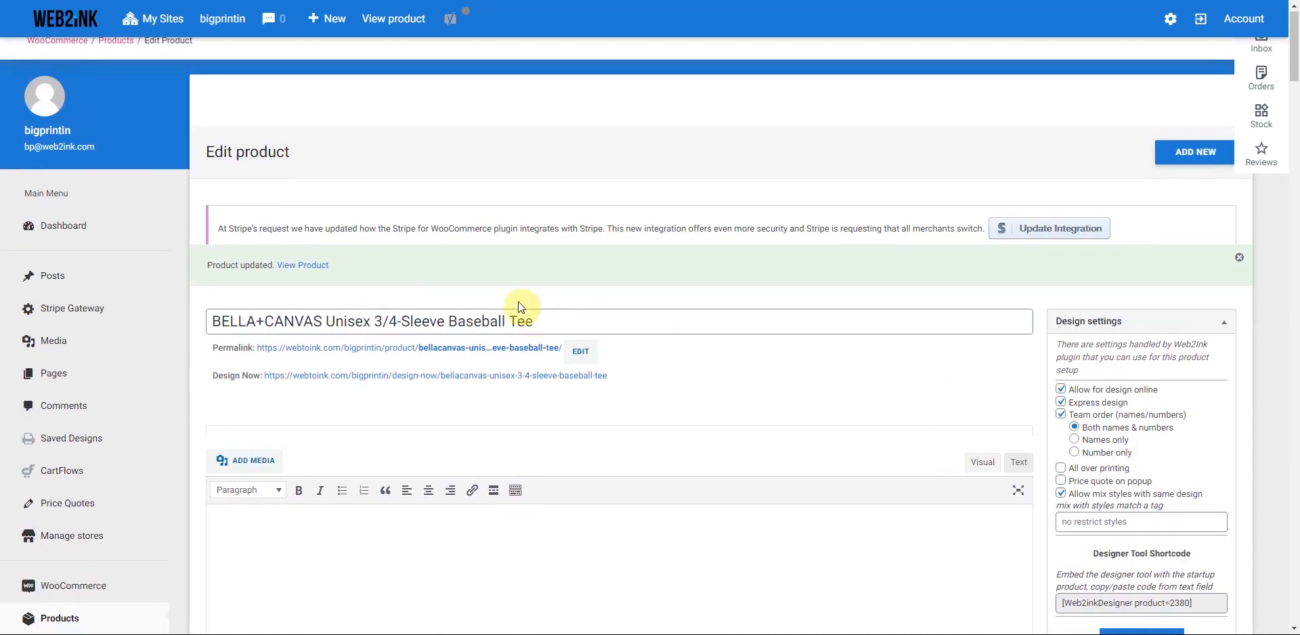
# - Copy the tee's permalink and load its storefront product page
pyautogui.rightClick(336, 354)
pyautogui.click(379, 430)
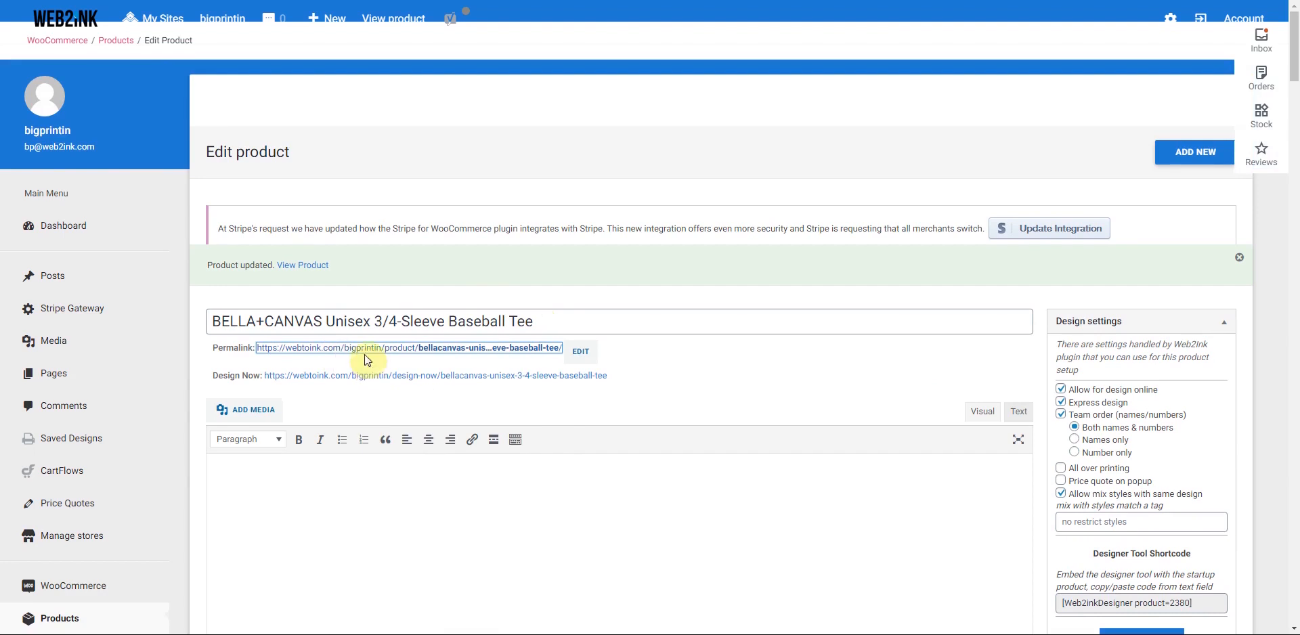
pyautogui.hotkey('ctrl', 'Tab')
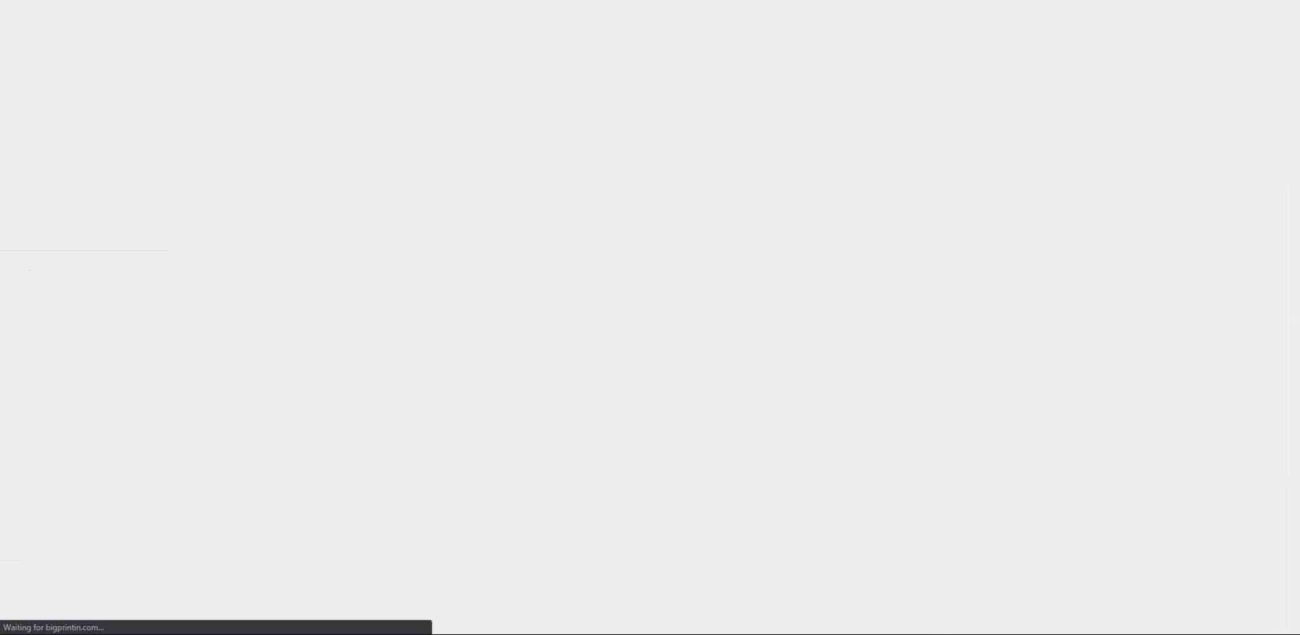
# - Preview the tee in White/ Deep Heather, Kelly, Navy and Red
pyautogui.scroll(-2, 674, 274)
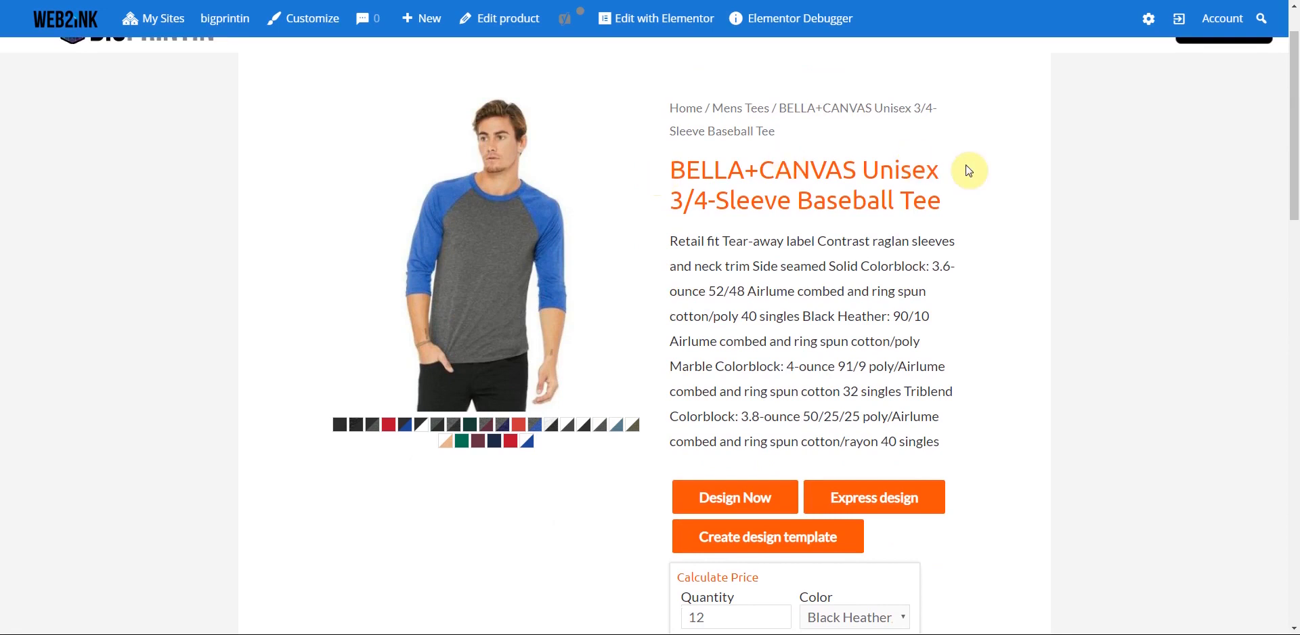
pyautogui.click(599, 427)
pyautogui.click(463, 461)
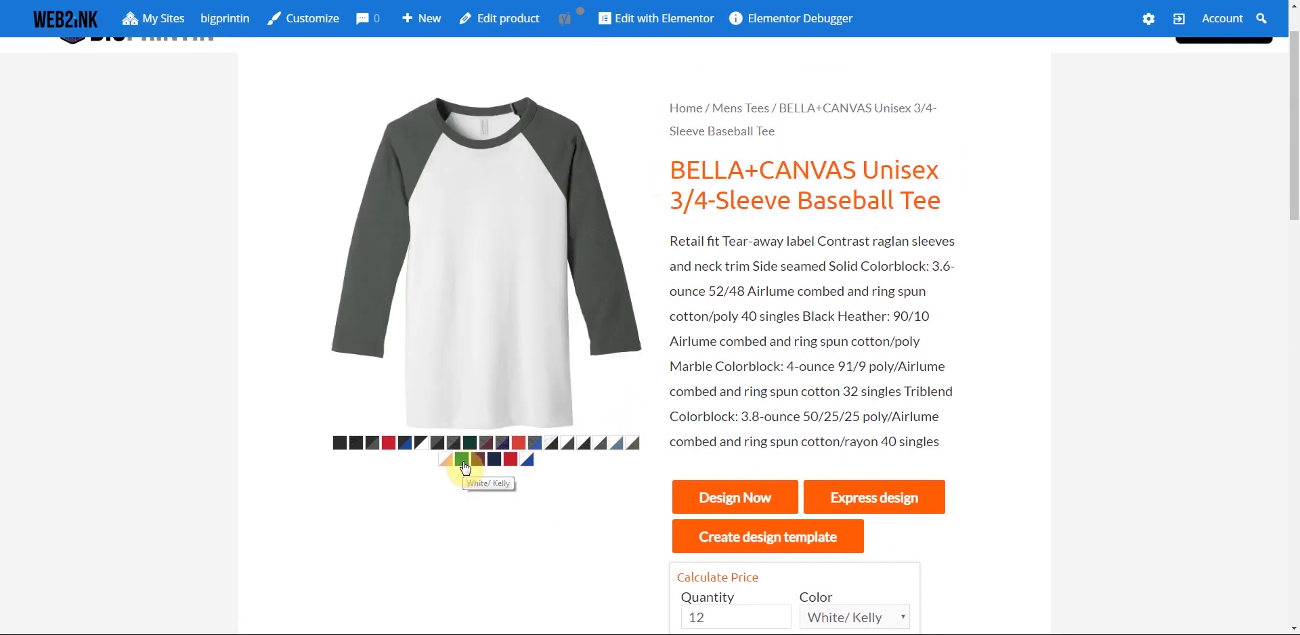
pyautogui.click(494, 465)
pyautogui.click(510, 462)
# - In Calculate Price, switch the print process to DTG and change quantity from 12 to 1
pyautogui.scroll(-3, 1018, 433)
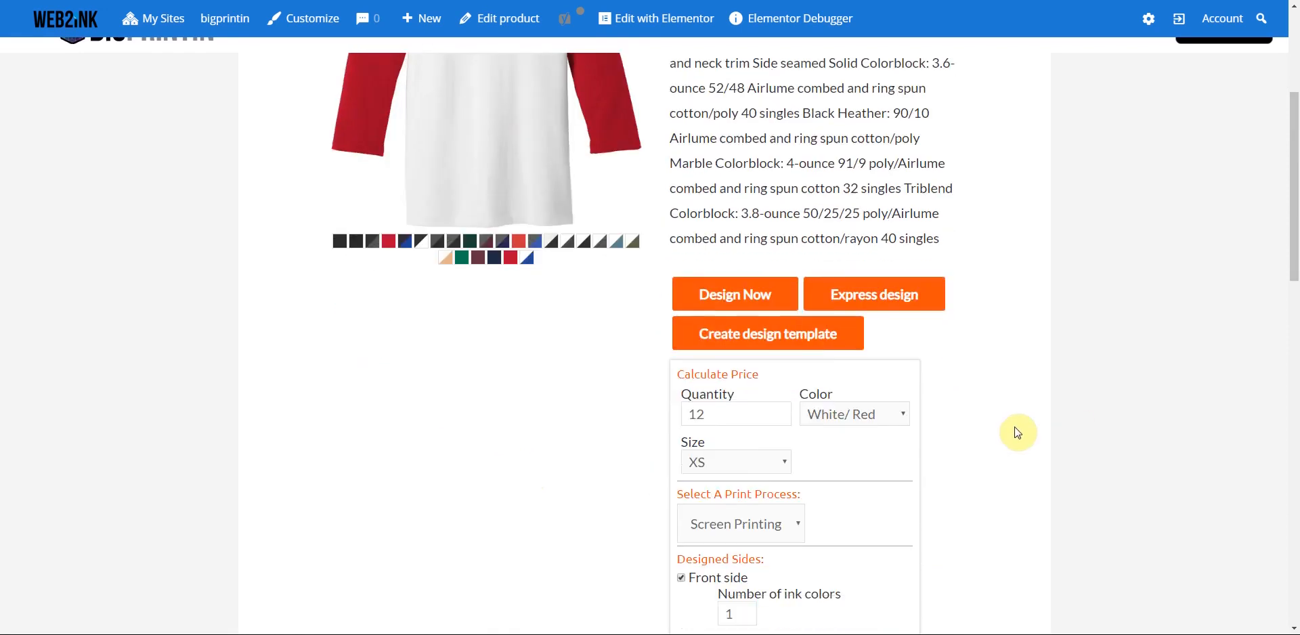
pyautogui.scroll(-2, 1017, 433)
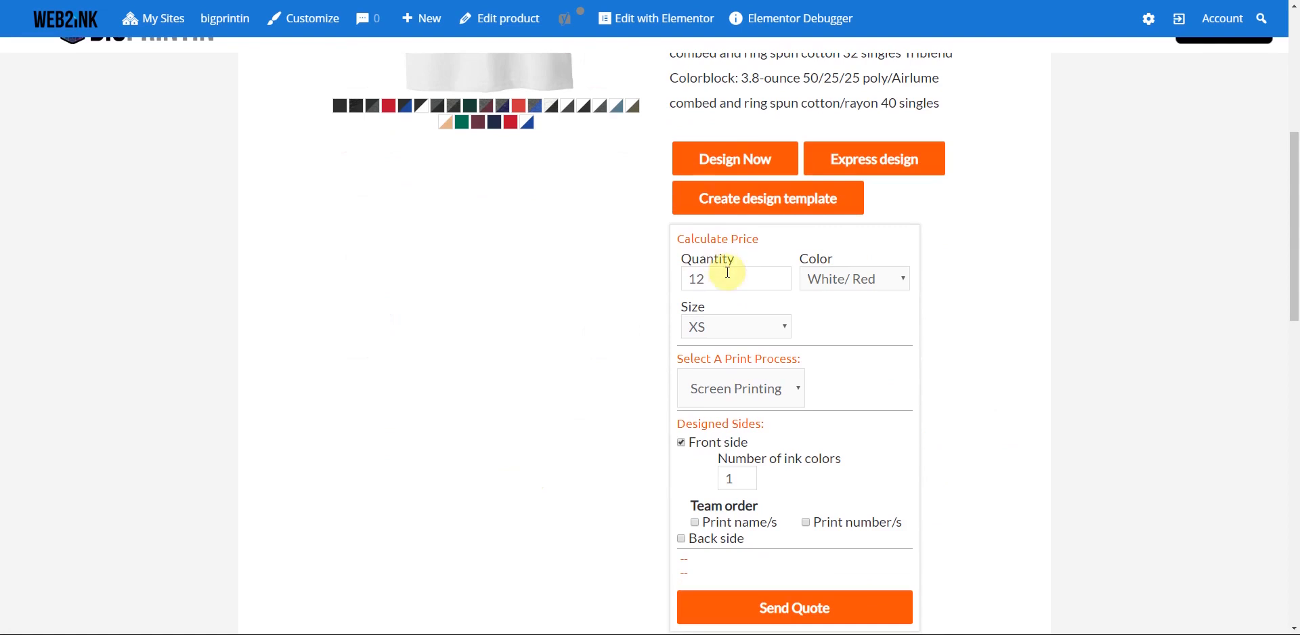
pyautogui.click(797, 393)
pyautogui.click(756, 417)
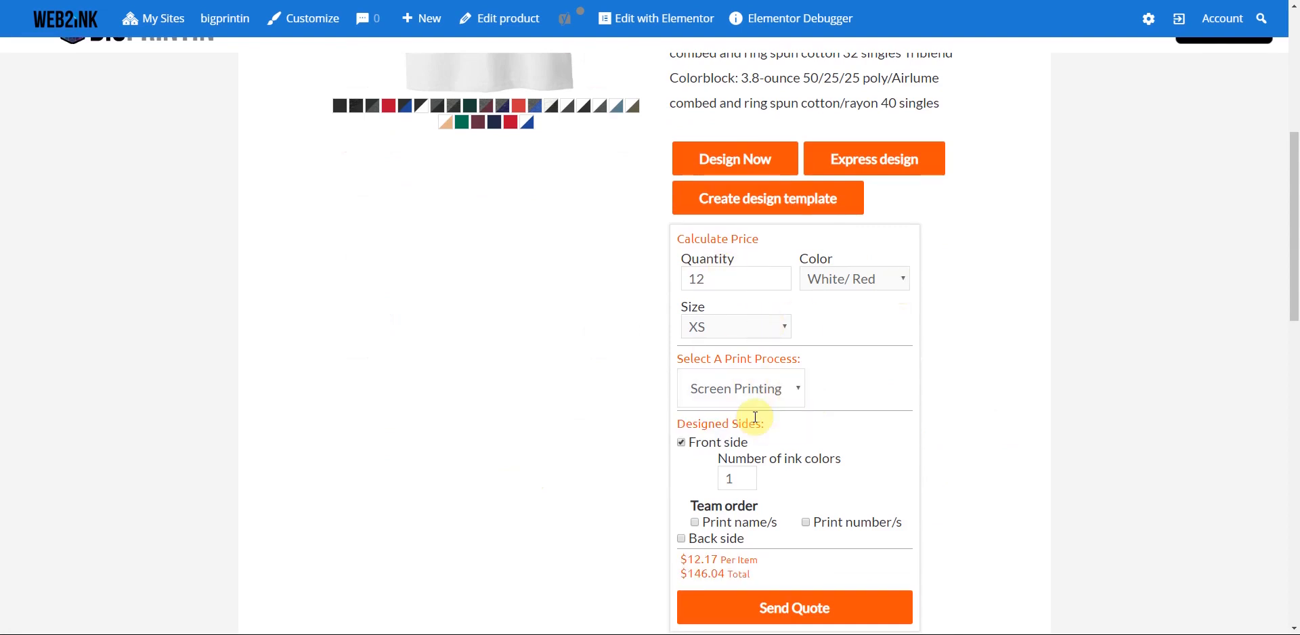
pyautogui.click(776, 282)
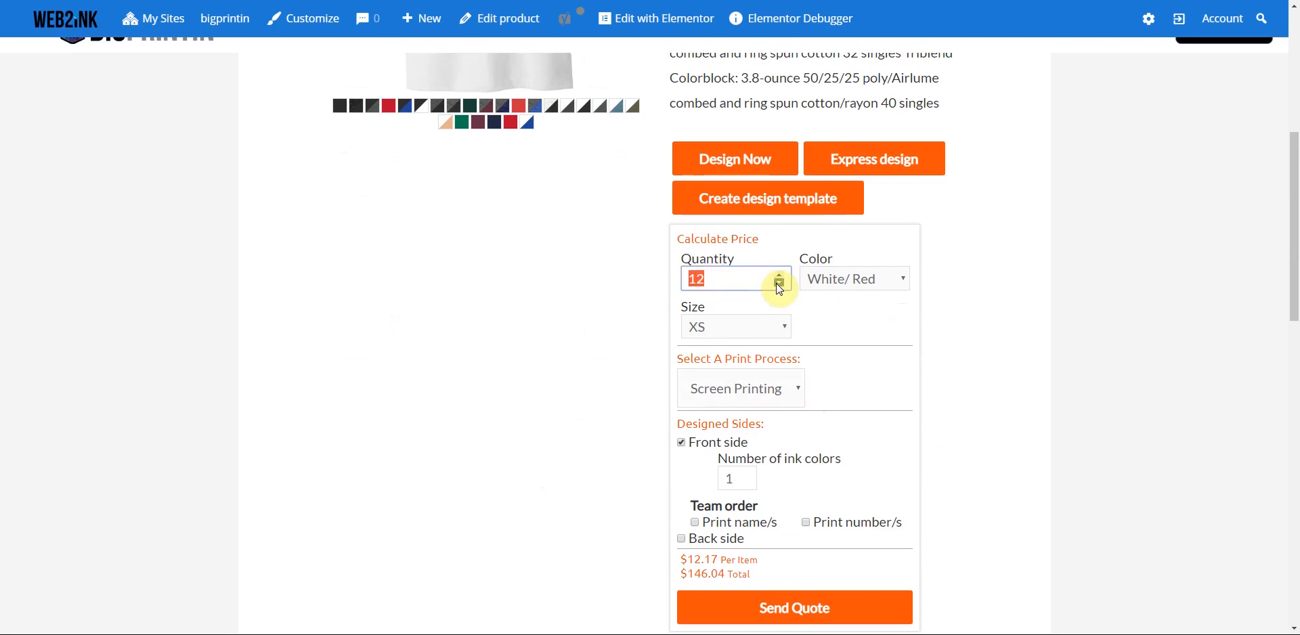
pyautogui.click(788, 390)
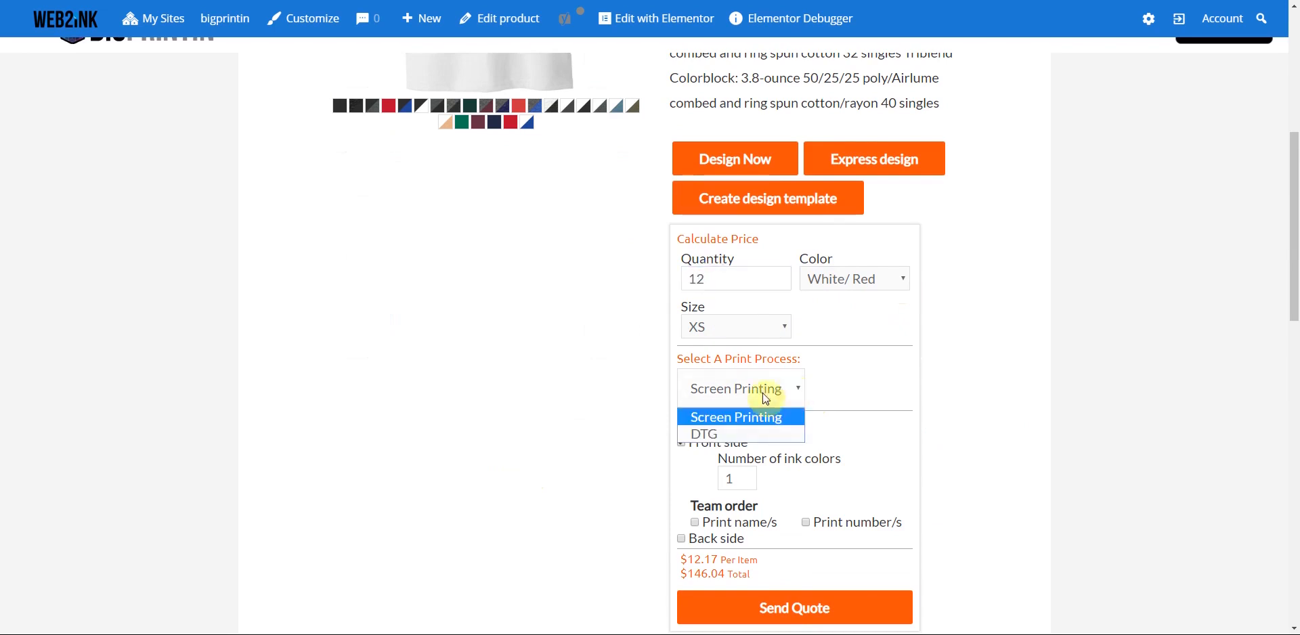
pyautogui.click(738, 436)
pyautogui.click(788, 282)
pyautogui.click(778, 283)
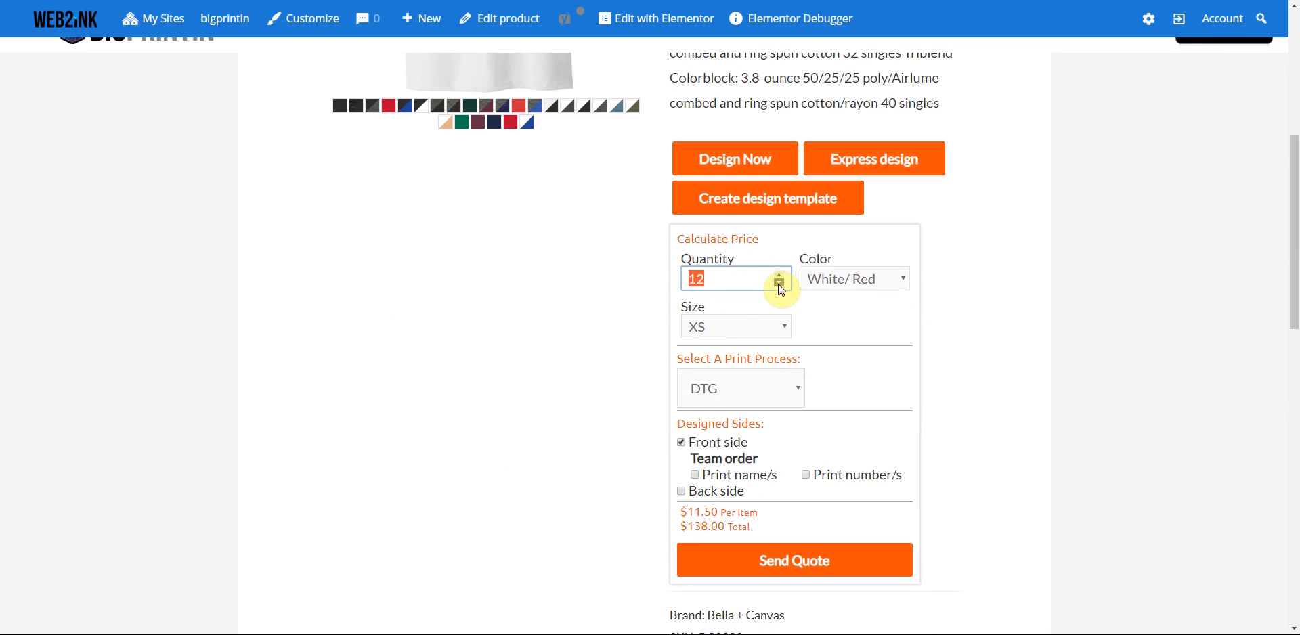
pyautogui.write('1')
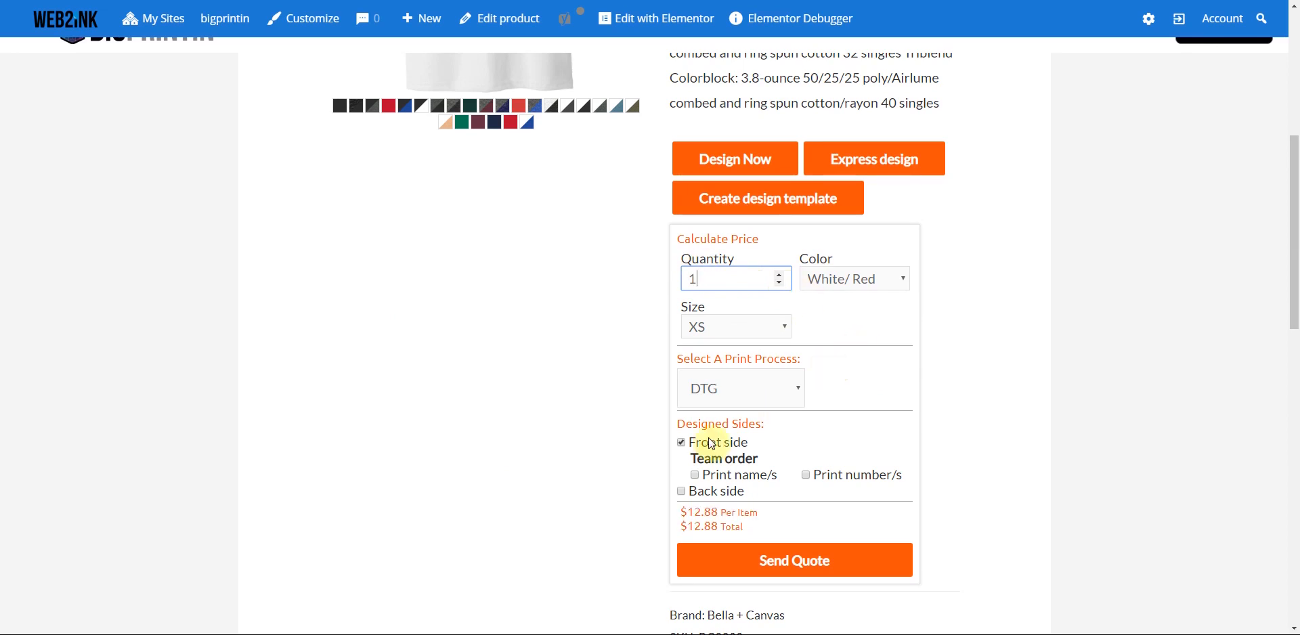
# - Tick printed names and numbers, return to Screen Printing, and raise the ink colour count
pyautogui.scroll(-1, 690, 447)
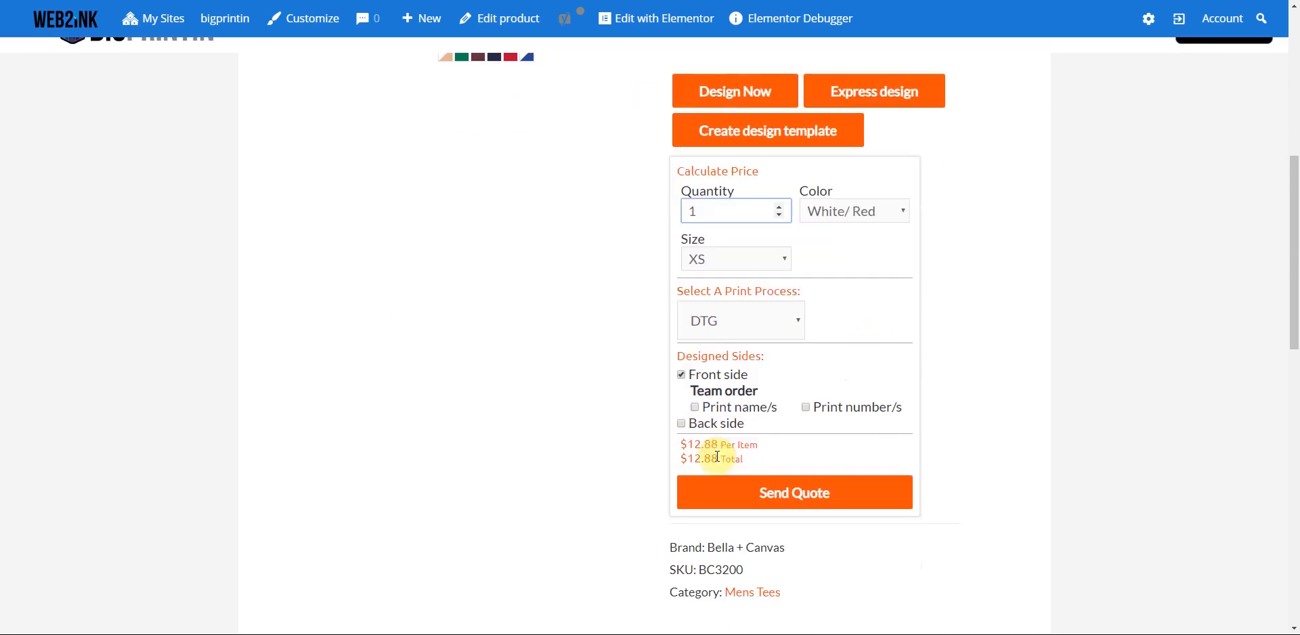
pyautogui.click(696, 408)
pyautogui.click(805, 407)
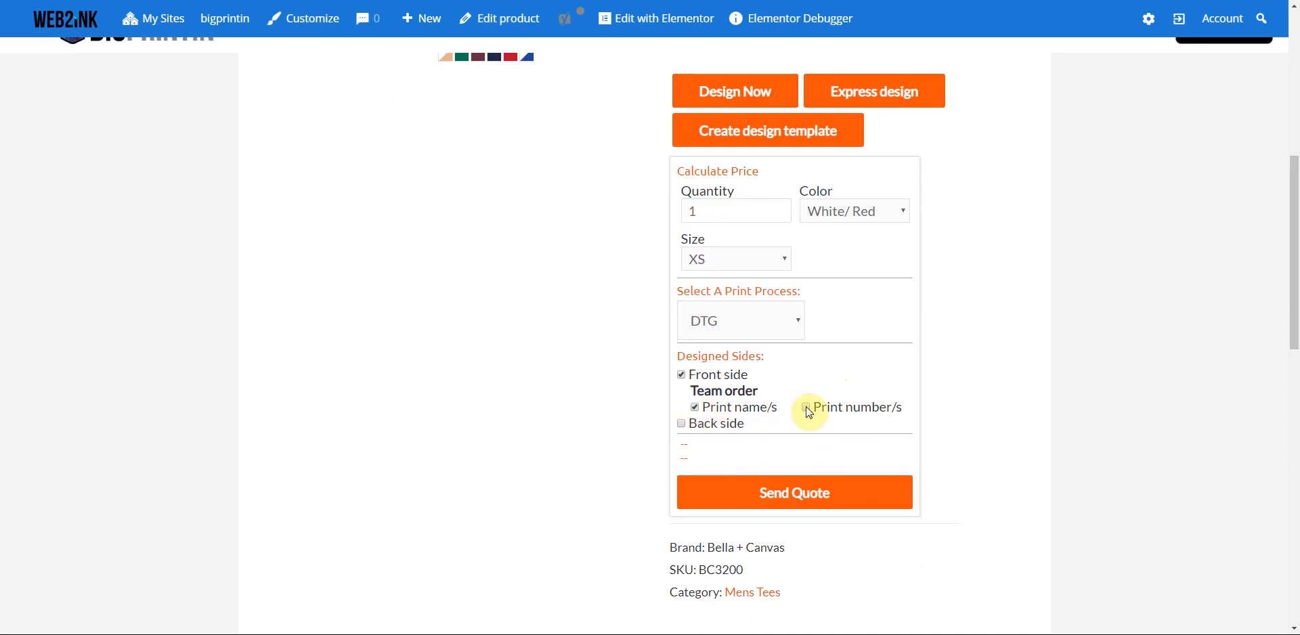
pyautogui.click(796, 320)
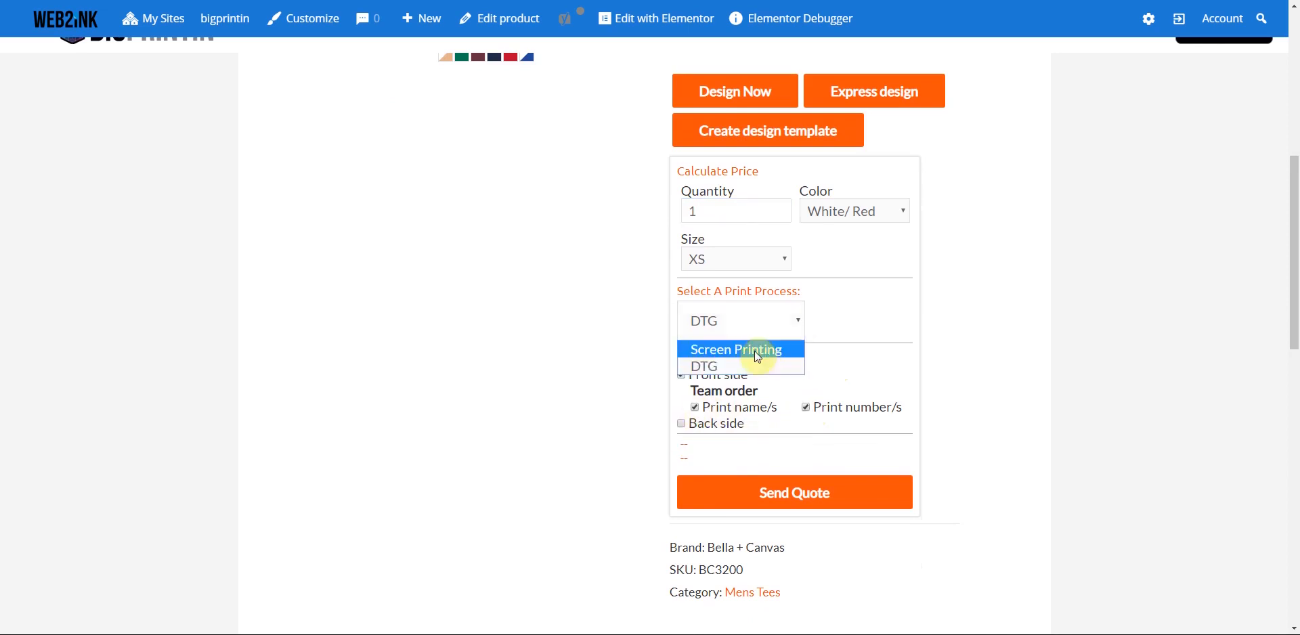
pyautogui.click(754, 348)
pyautogui.click(744, 406)
pyautogui.click(744, 407)
pyautogui.click(744, 406)
pyautogui.click(744, 407)
pyautogui.click(744, 406)
pyautogui.click(743, 407)
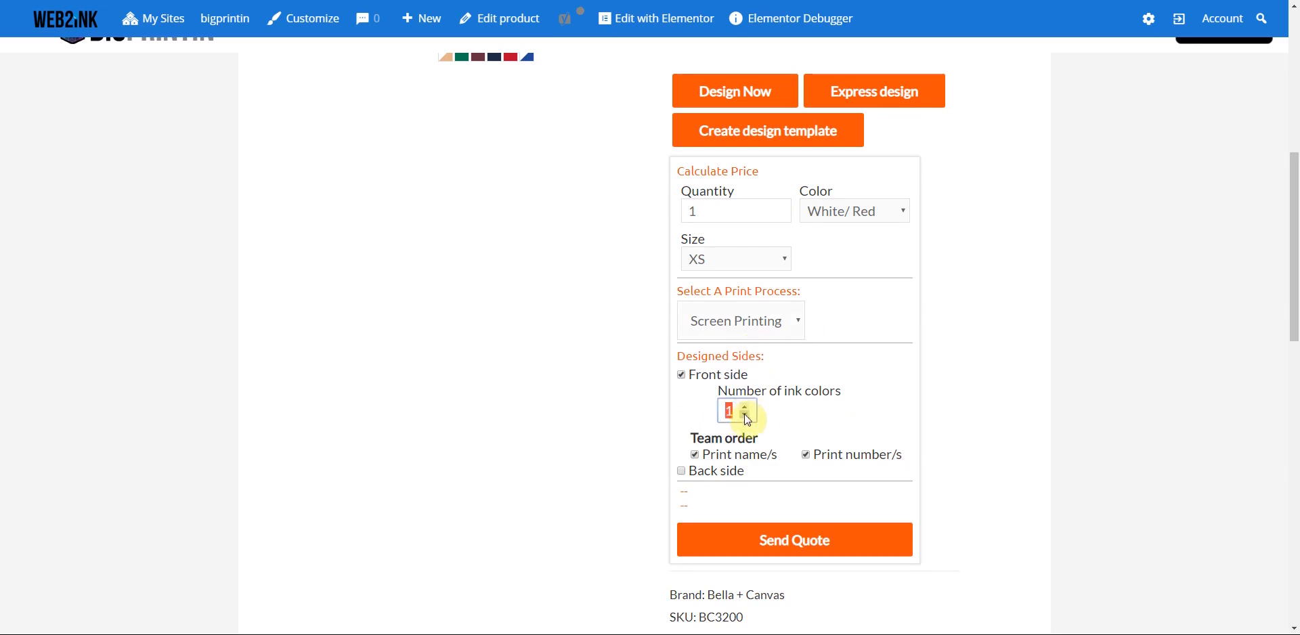
pyautogui.scroll(5, 744, 411)
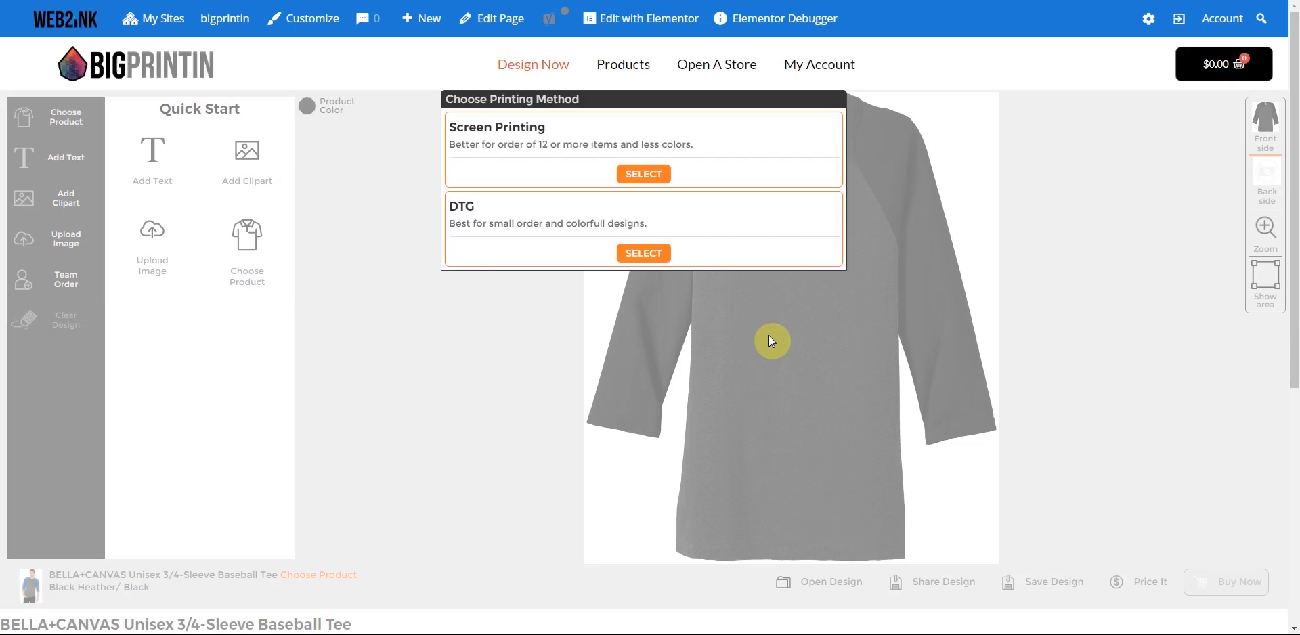
# - Choose Screen Printing and set the tee colour to Black/ True Royal
pyautogui.click(643, 176)
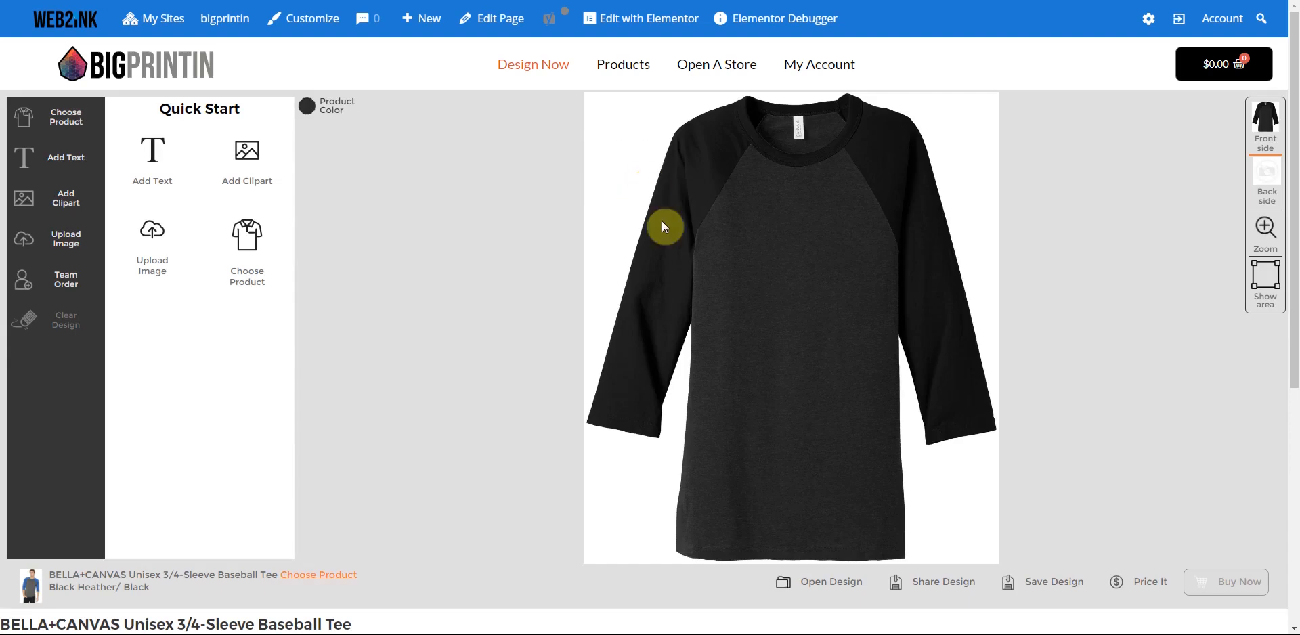
pyautogui.click(307, 107)
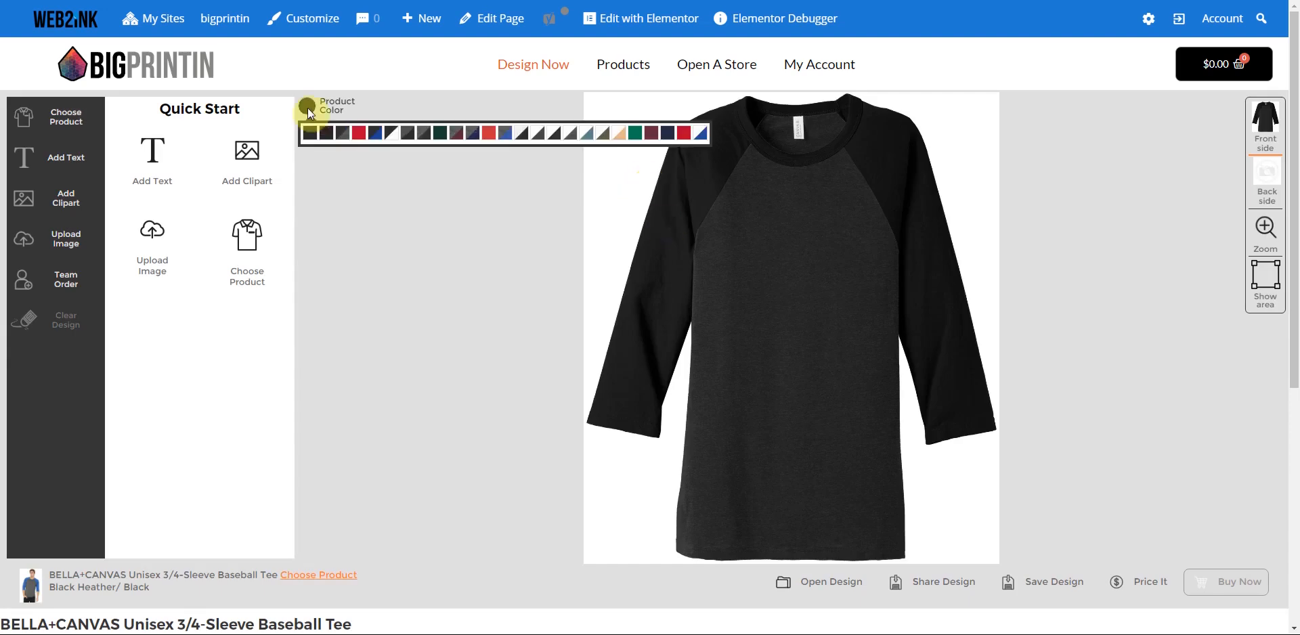
pyautogui.click(377, 136)
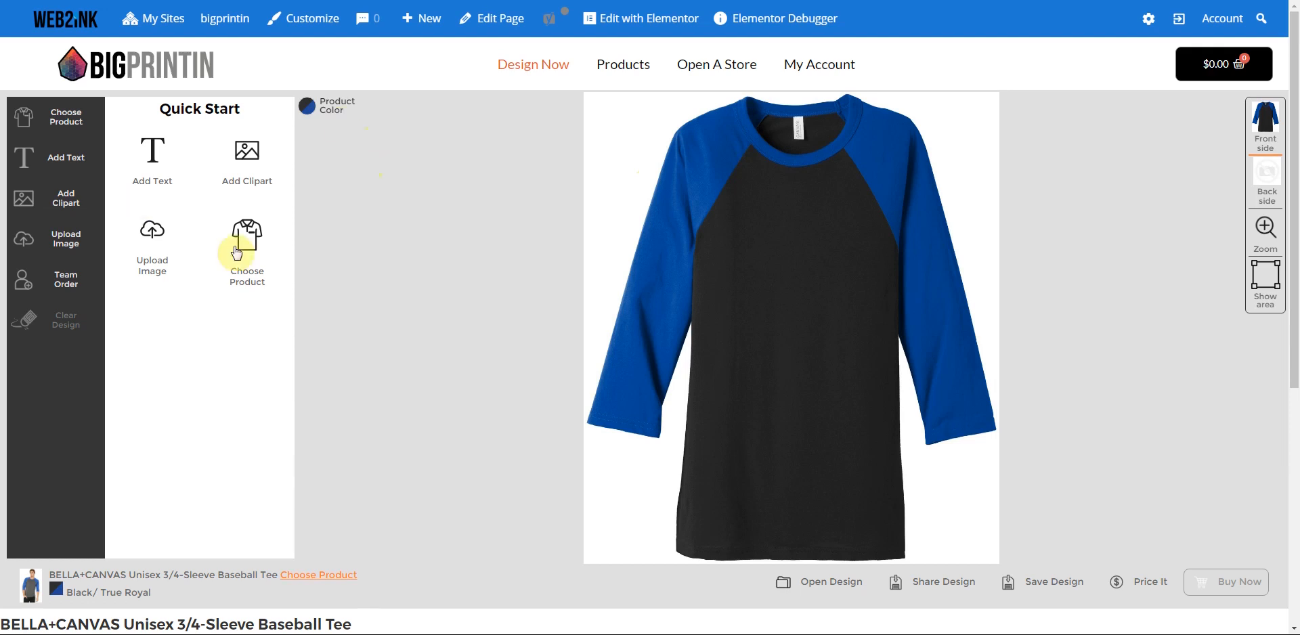
# - Upload web2ink logo.png from the w2i folder, confirming rights to the image
pyautogui.click(152, 230)
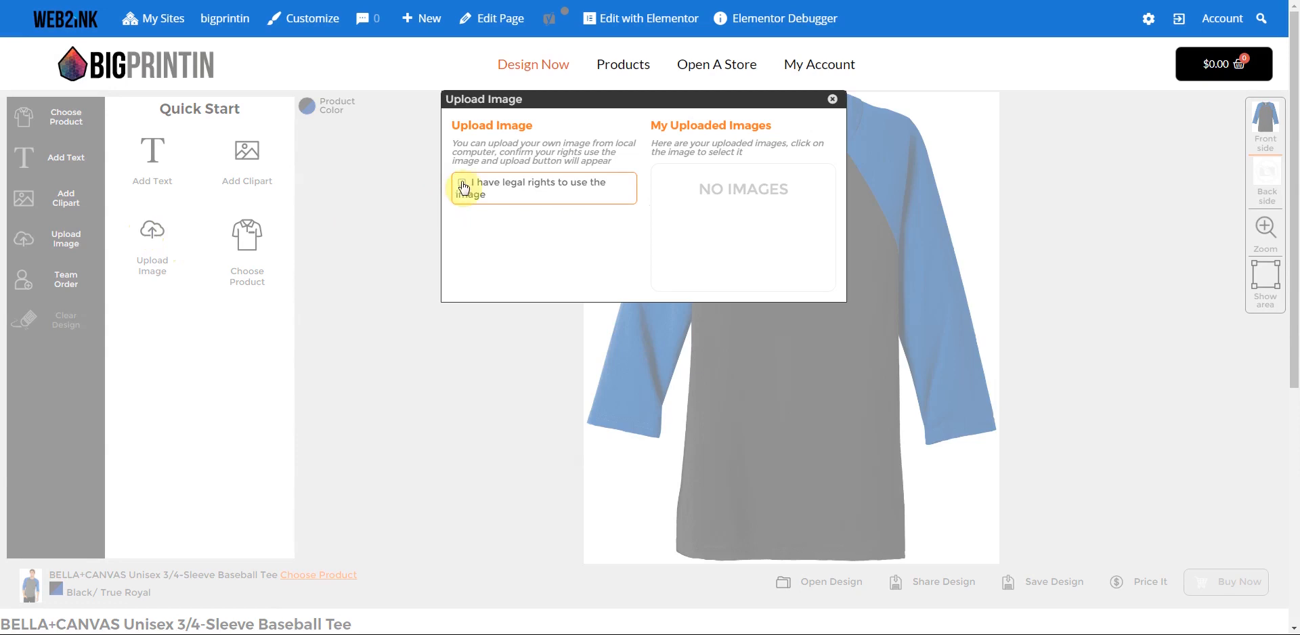
pyautogui.click(463, 185)
pyautogui.click(538, 221)
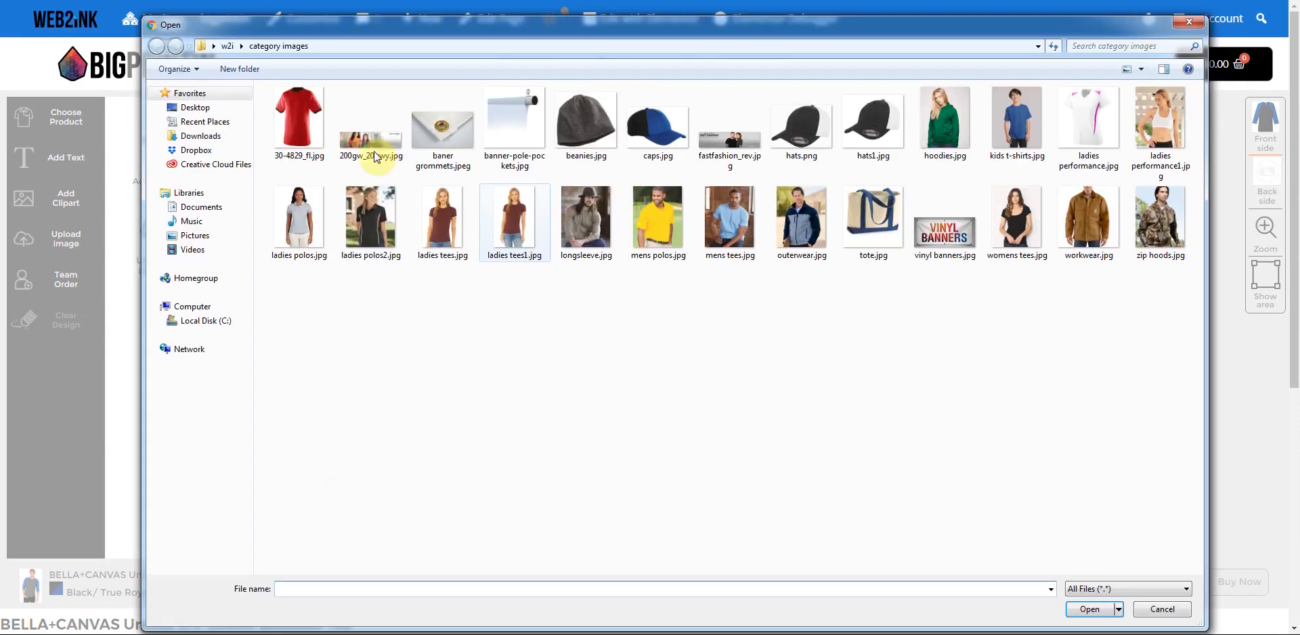
pyautogui.click(227, 45)
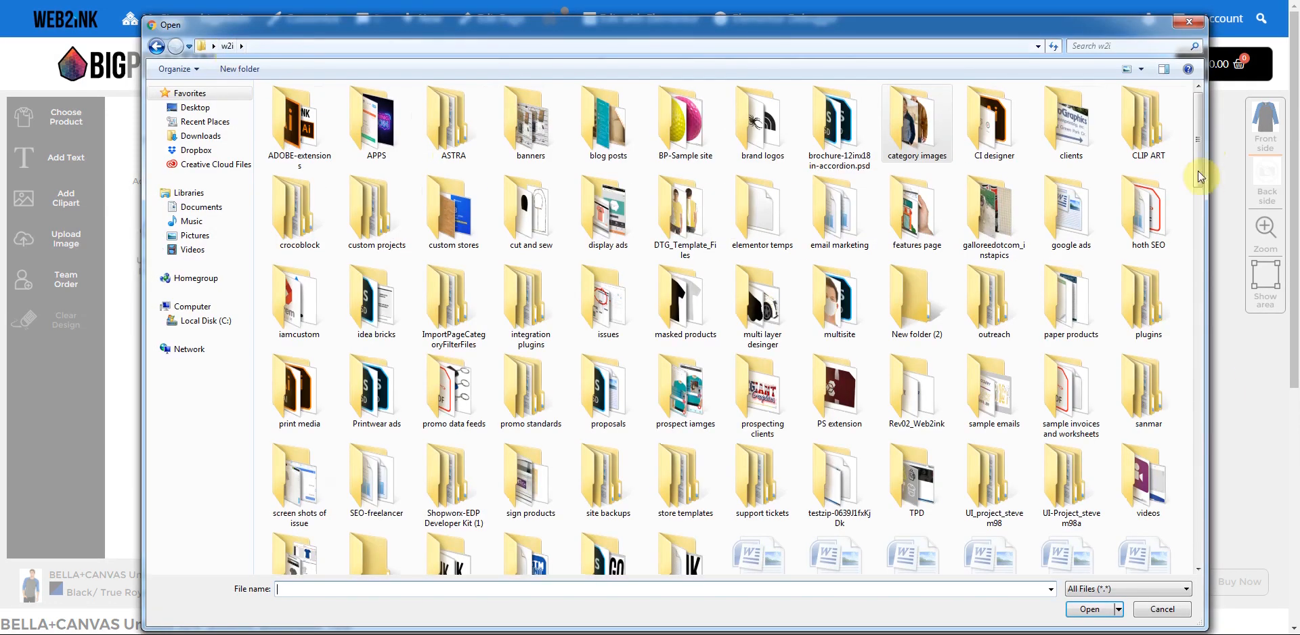
pyautogui.click(1198, 522)
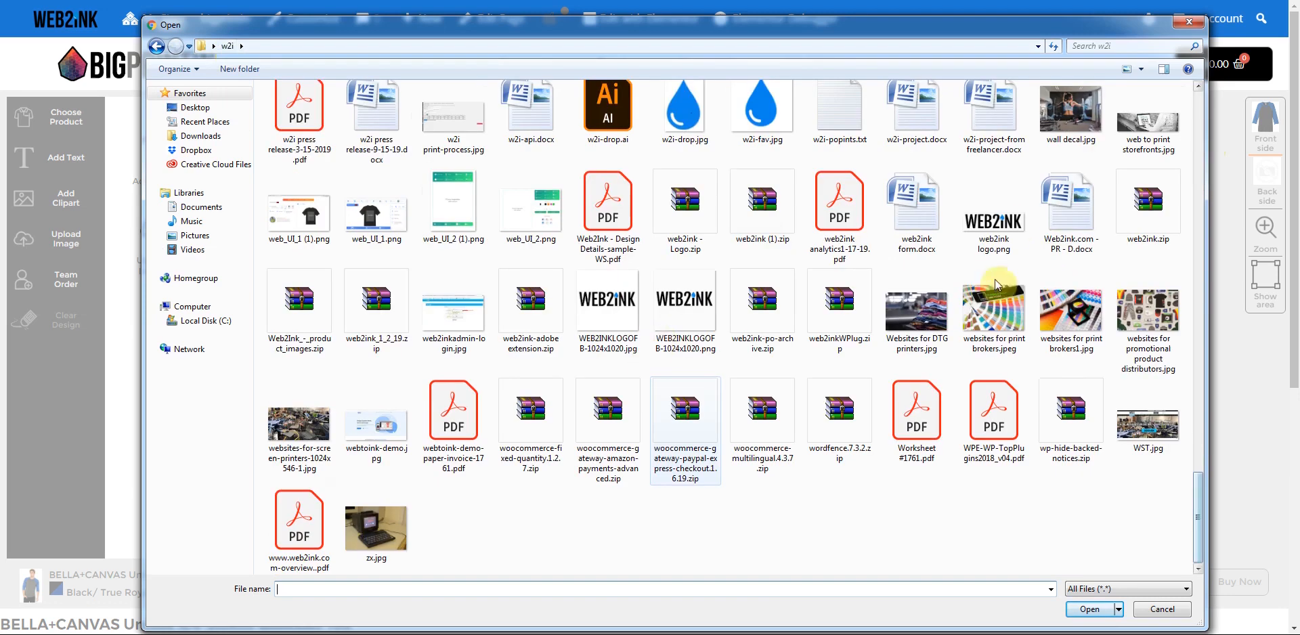
pyautogui.click(1003, 228)
pyautogui.click(1086, 609)
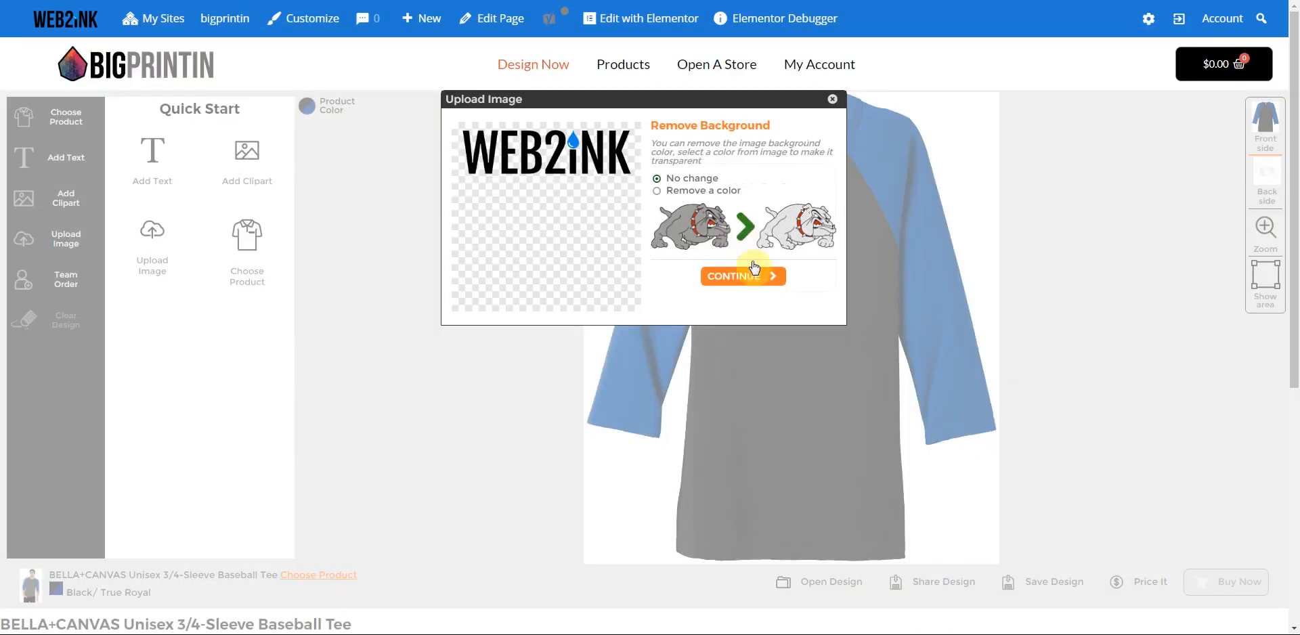
# - Set the logo to 2 ink colours, black and blue, and place it on the shirt
pyautogui.click(744, 279)
pyautogui.click(770, 252)
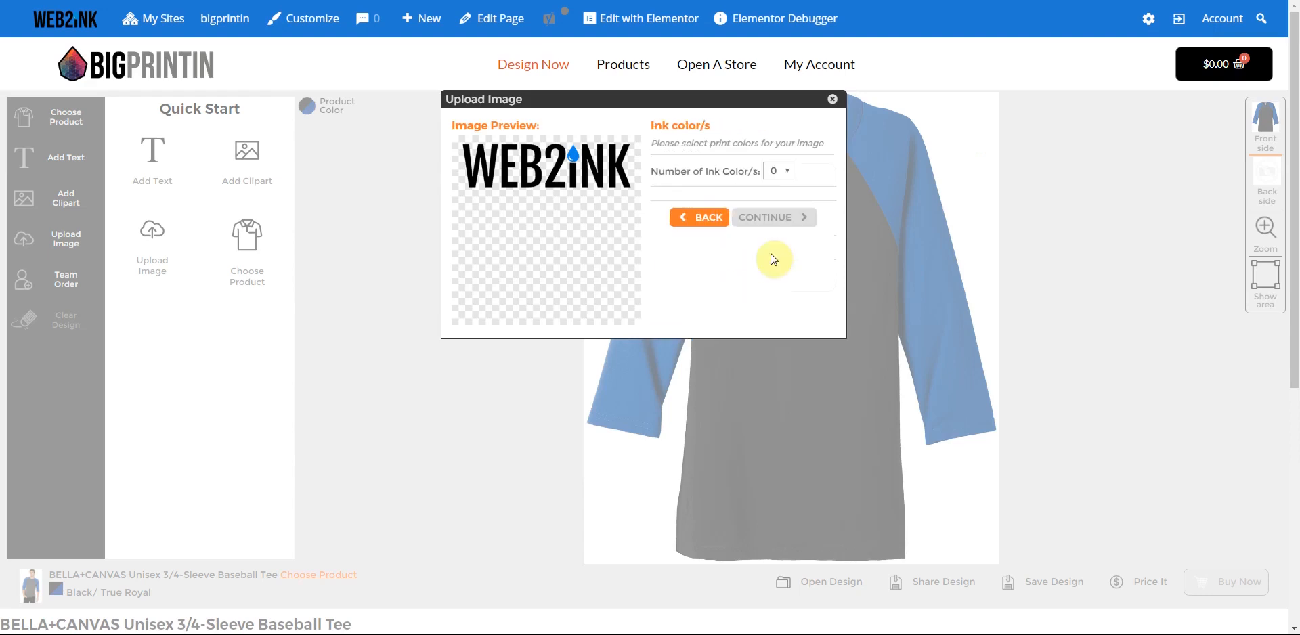
pyautogui.click(778, 171)
pyautogui.click(782, 214)
pyautogui.click(660, 201)
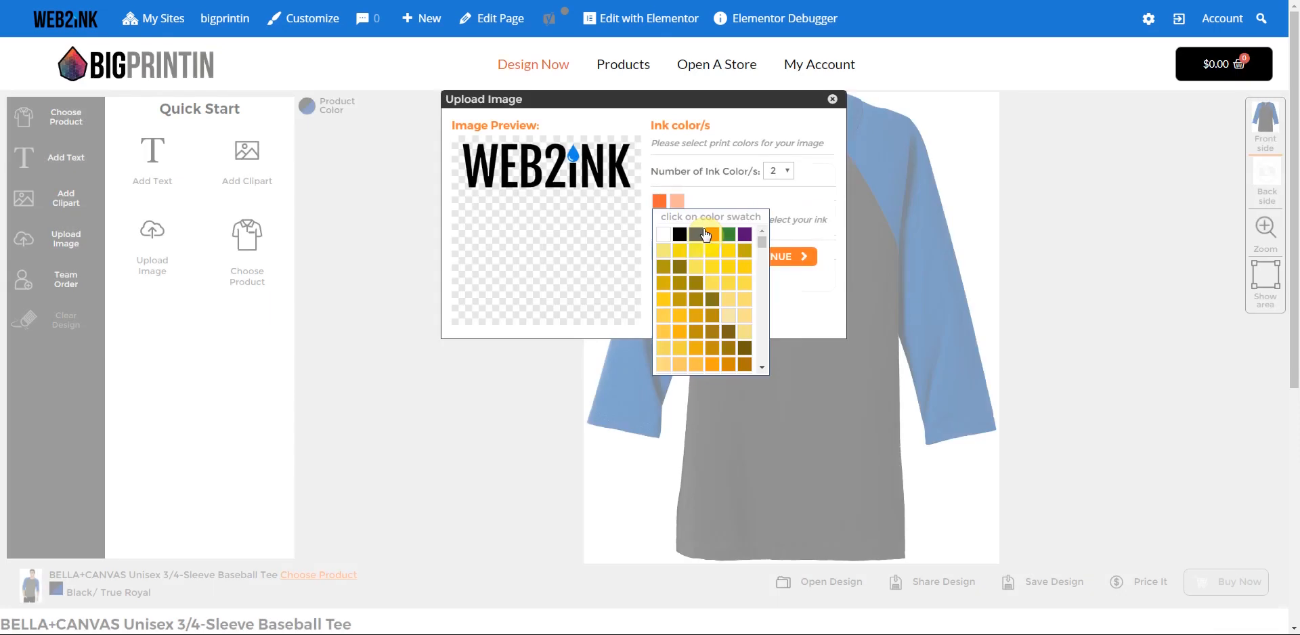
pyautogui.click(680, 234)
pyautogui.click(679, 207)
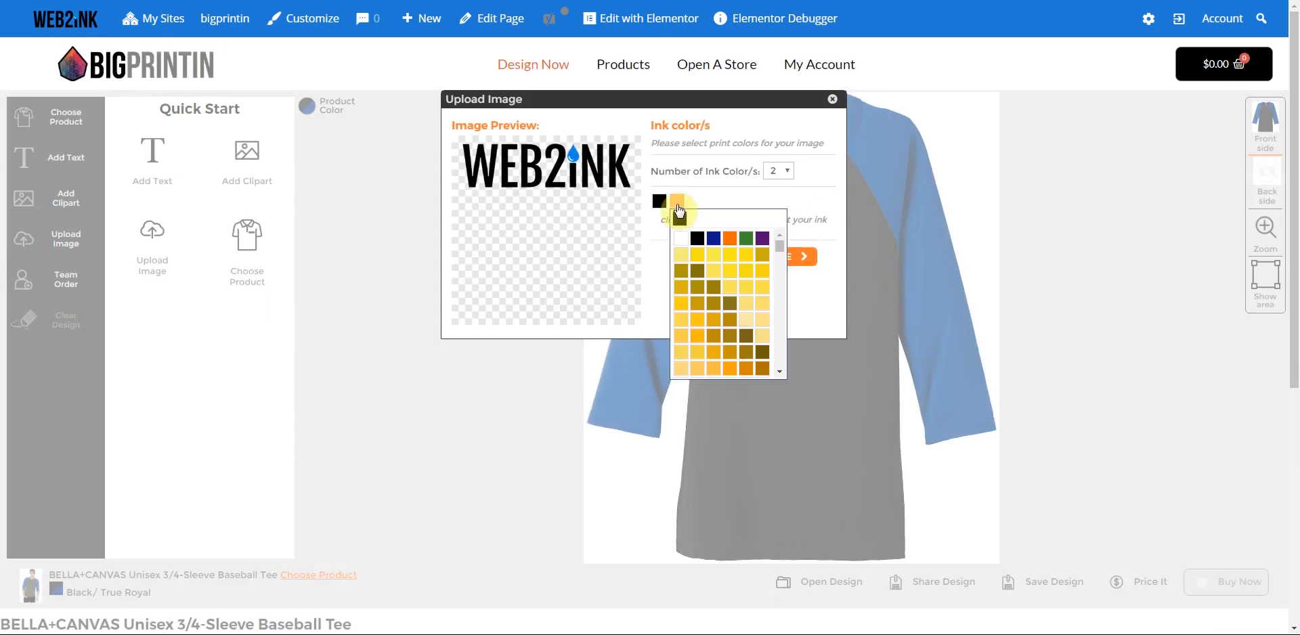
pyautogui.click(781, 371)
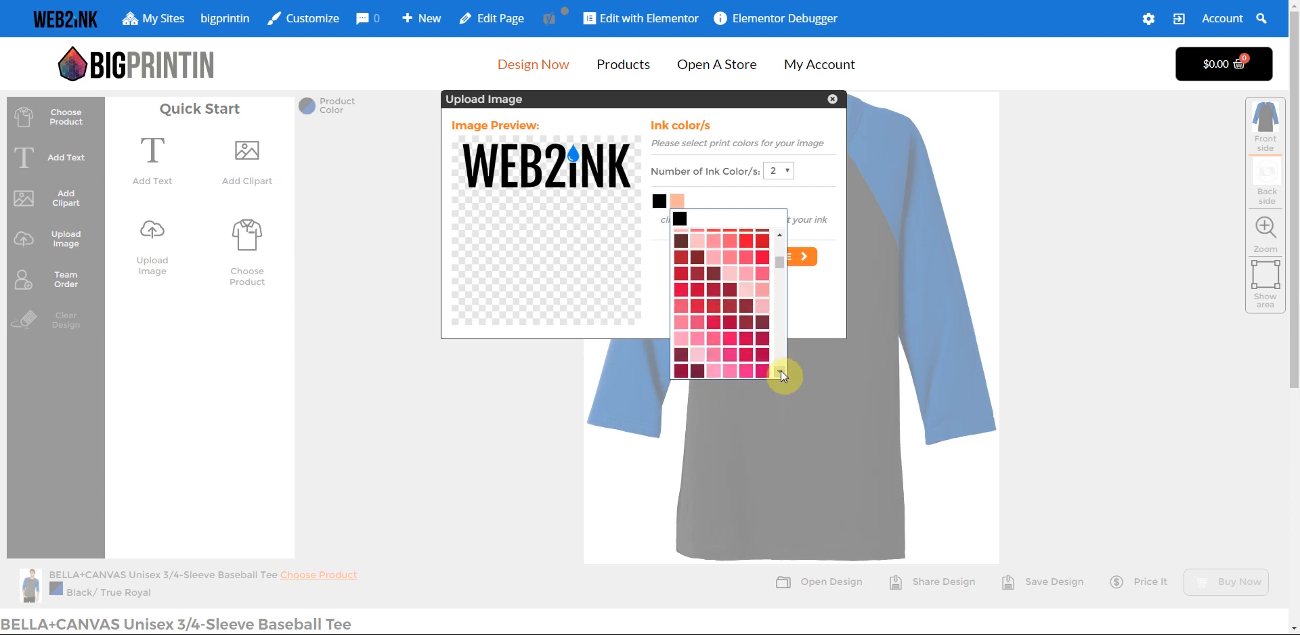
pyautogui.click(781, 371)
pyautogui.click(781, 371)
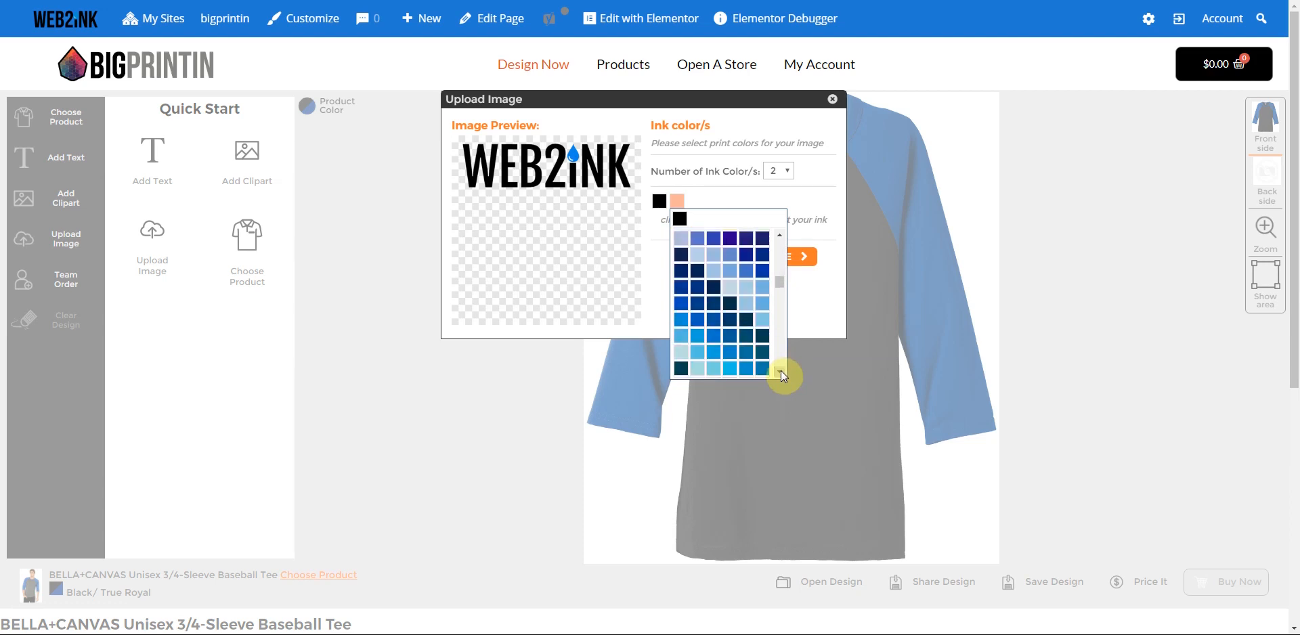
pyautogui.click(681, 295)
pyautogui.click(779, 258)
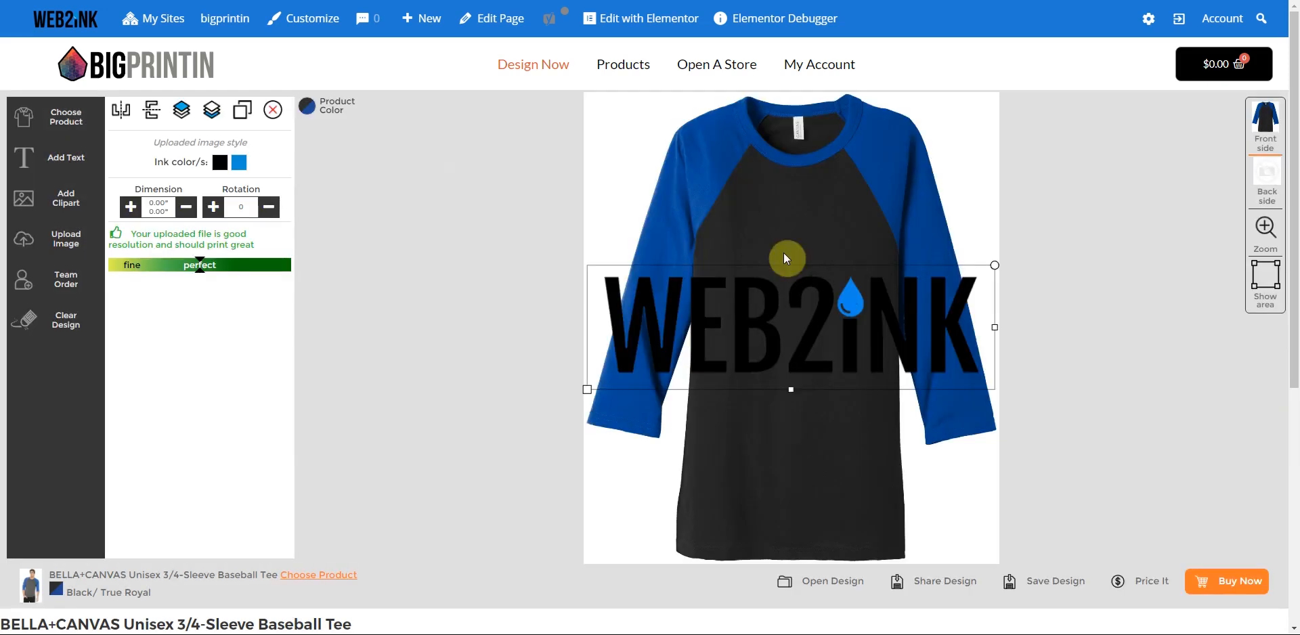
# - Move the logo up and shrink it to chest size
pyautogui.moveTo(652, 356); pyautogui.dragTo(658, 282)
pyautogui.moveTo(588, 315); pyautogui.dragTo(787, 267)
pyautogui.click(515, 211)
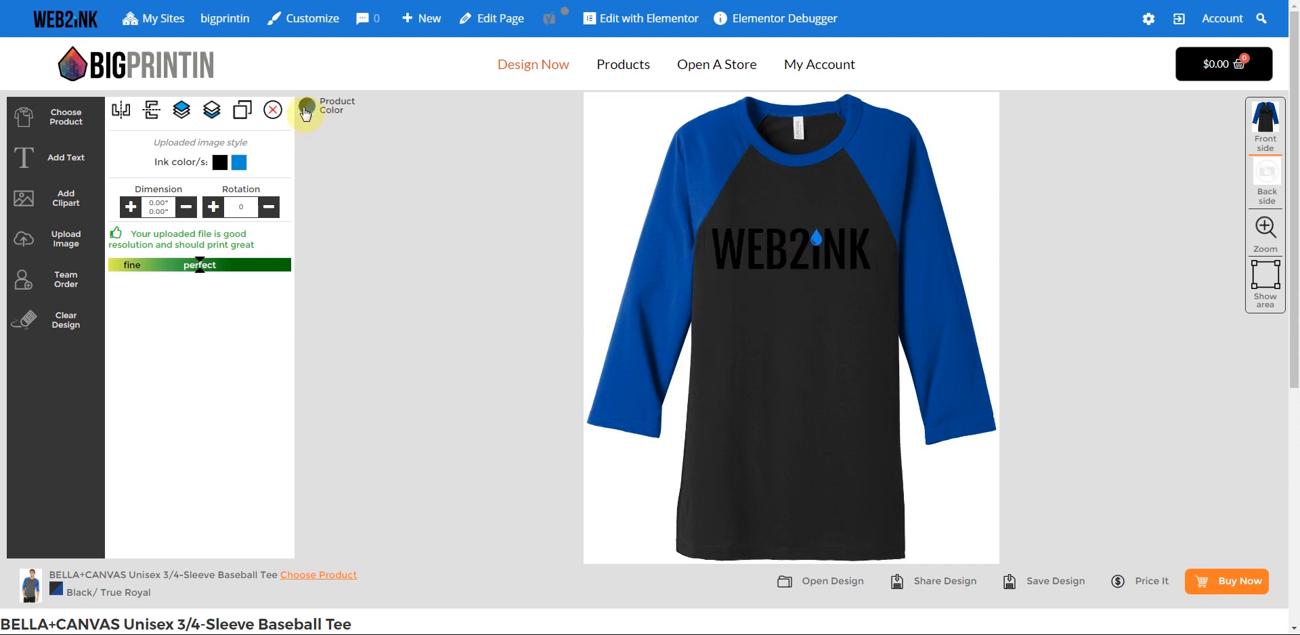
# - Try Grey/ Navy Triblend, settle on Deep Heather/ Black, centre the logo, then leave the designer
pyautogui.click(307, 109)
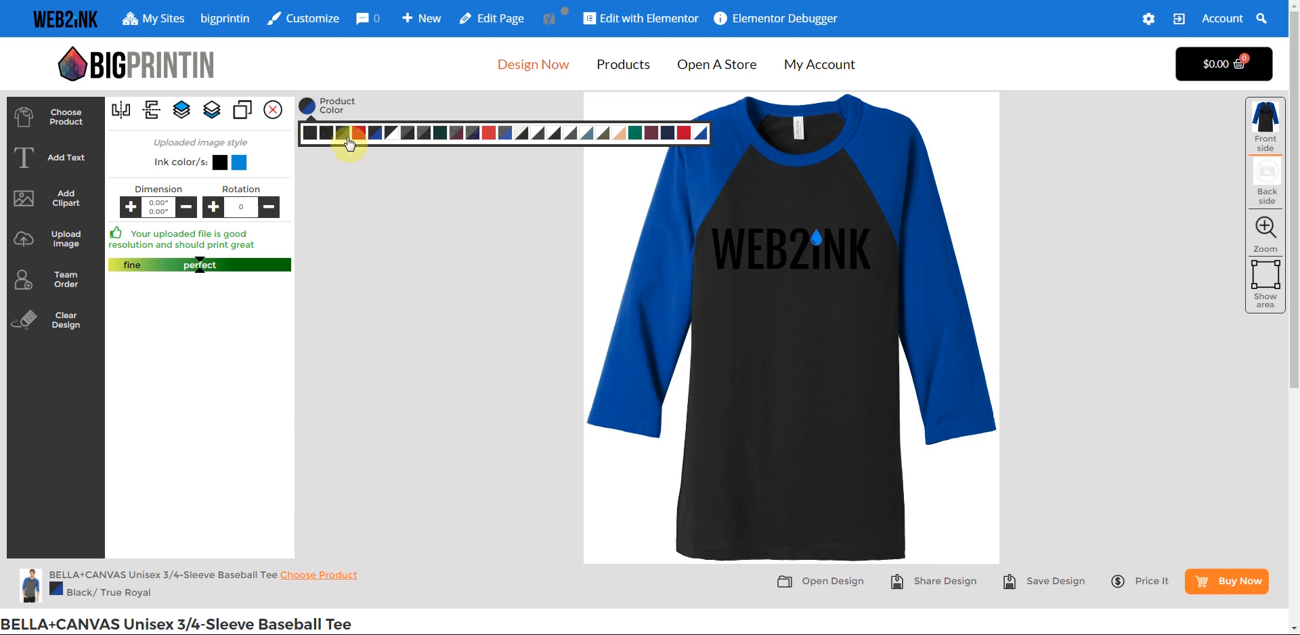
pyautogui.click(472, 134)
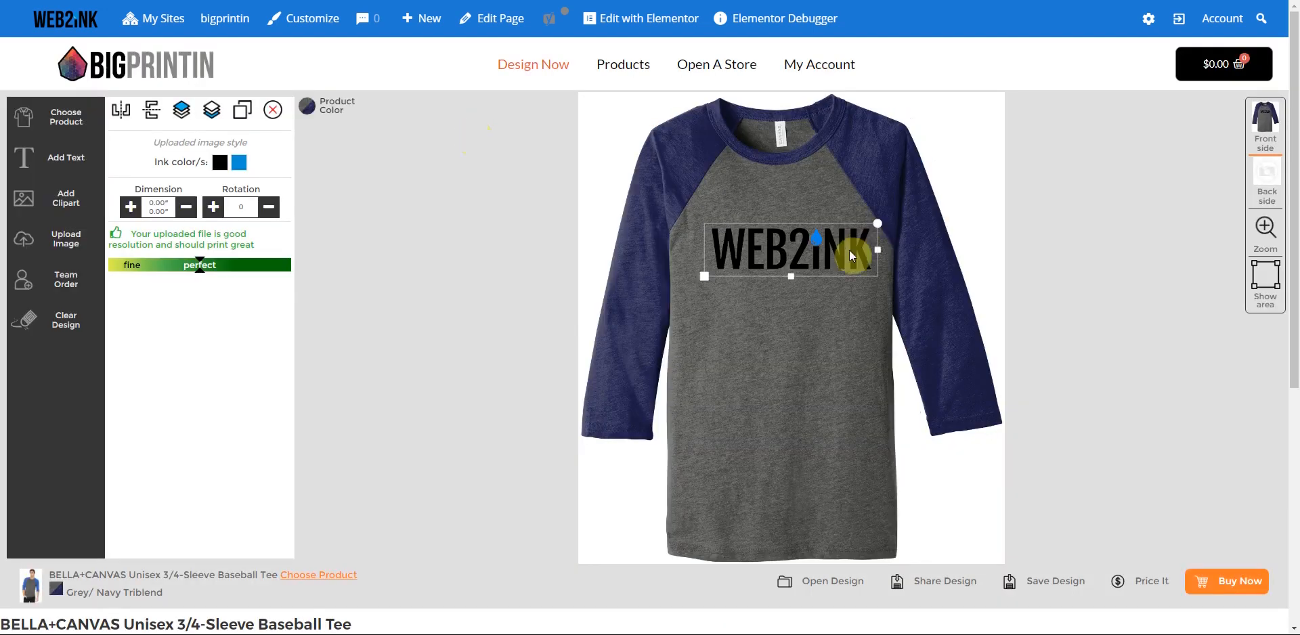
pyautogui.moveTo(852, 256); pyautogui.dragTo(837, 252)
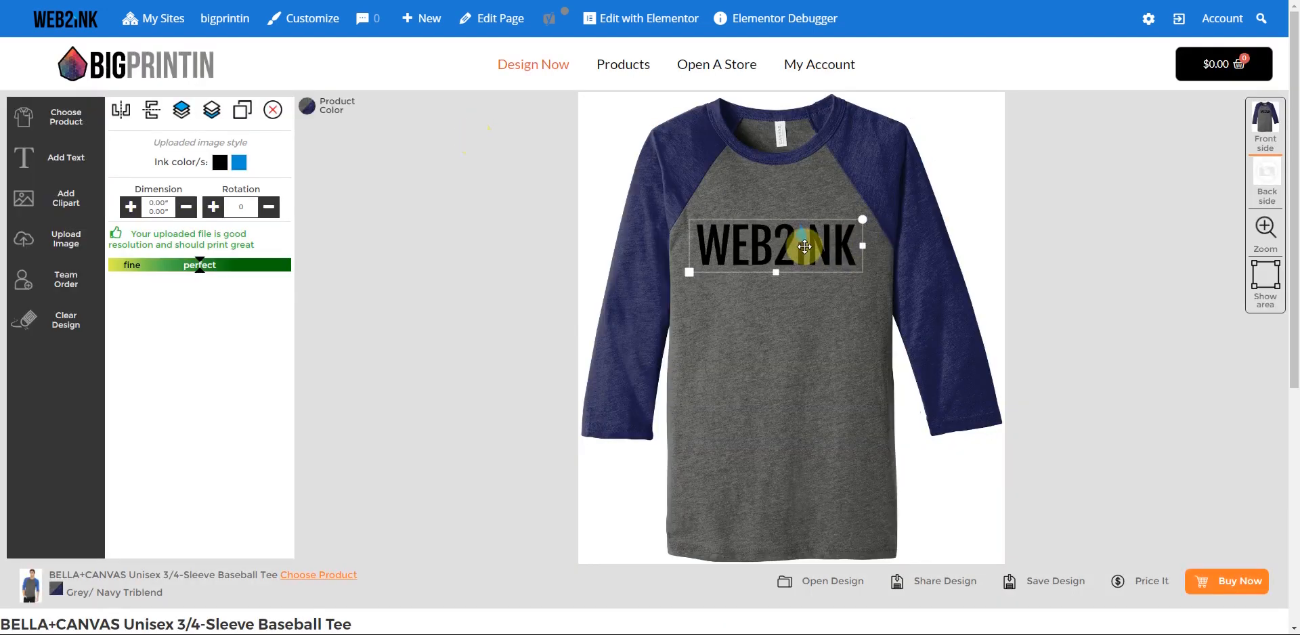
pyautogui.click(311, 121)
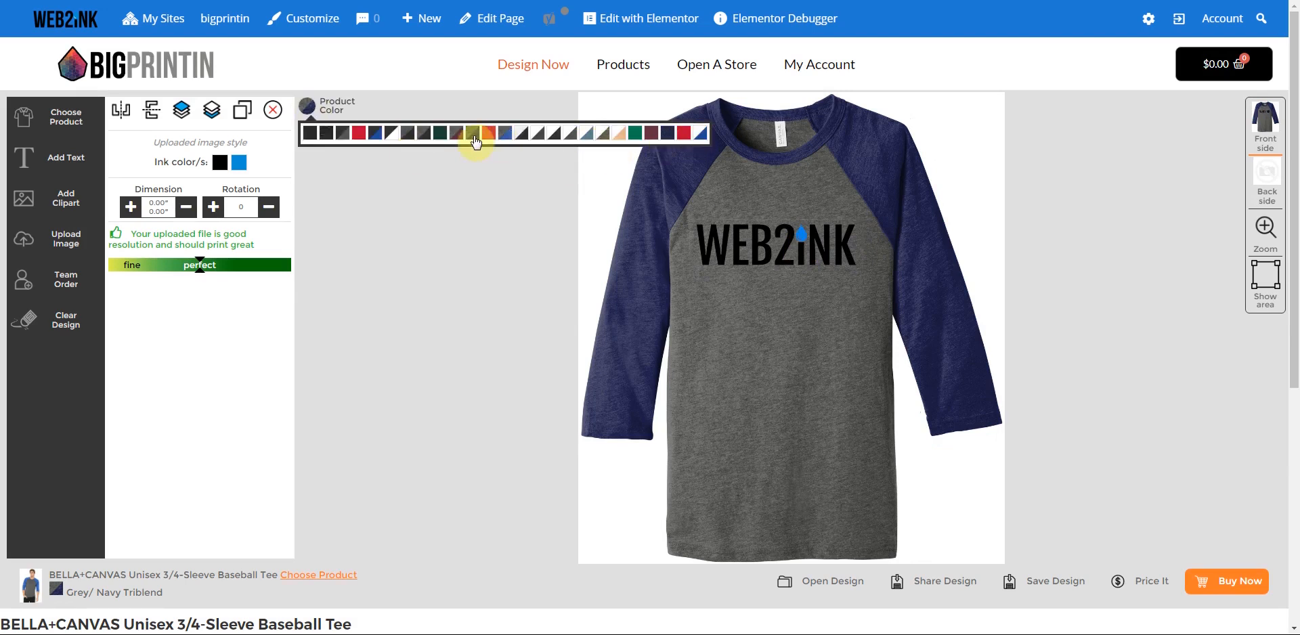
pyautogui.click(410, 134)
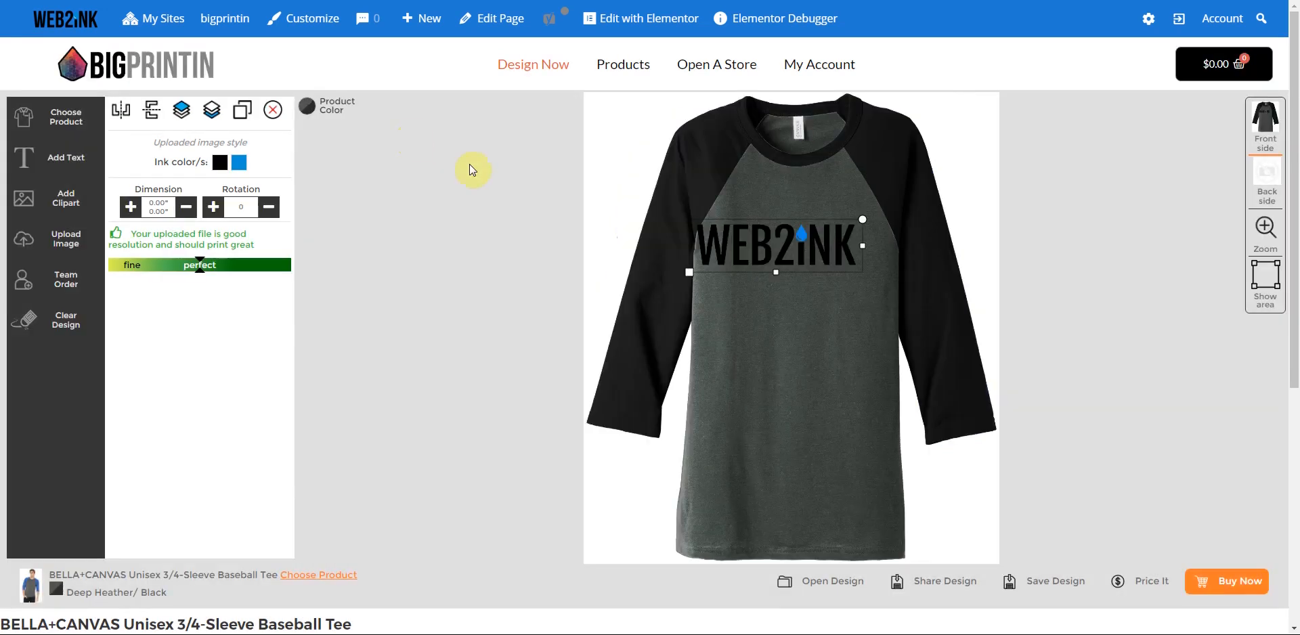
pyautogui.moveTo(788, 251); pyautogui.dragTo(791, 251)
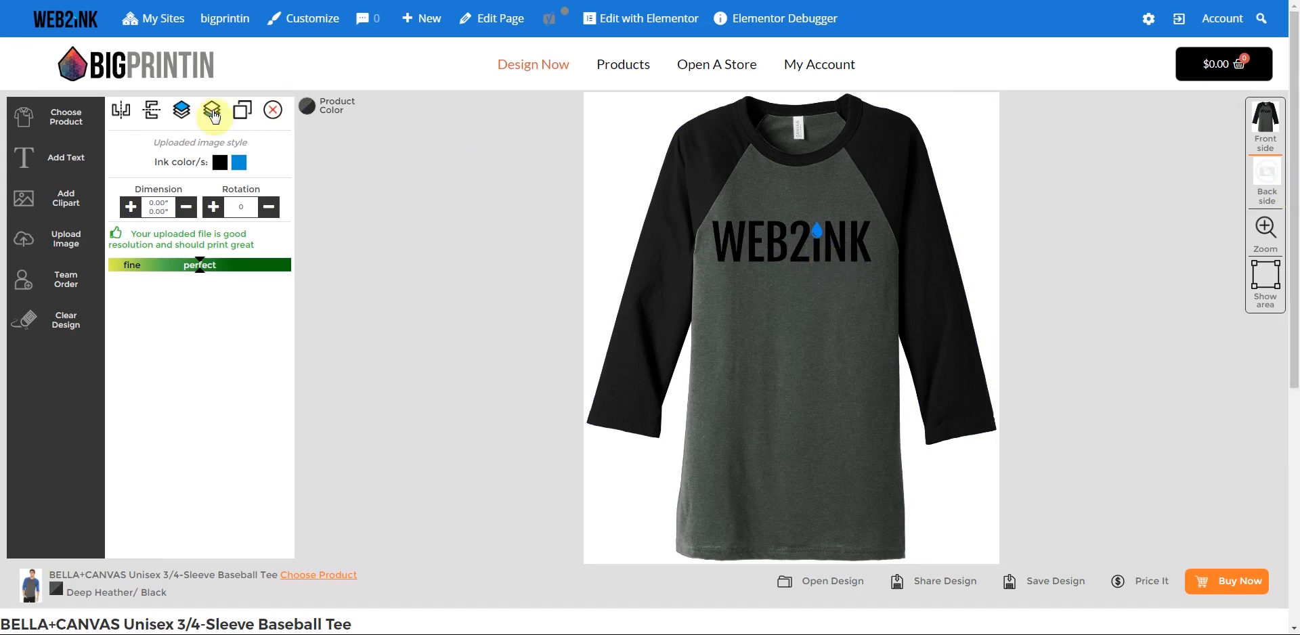
pyautogui.click(125, 66)
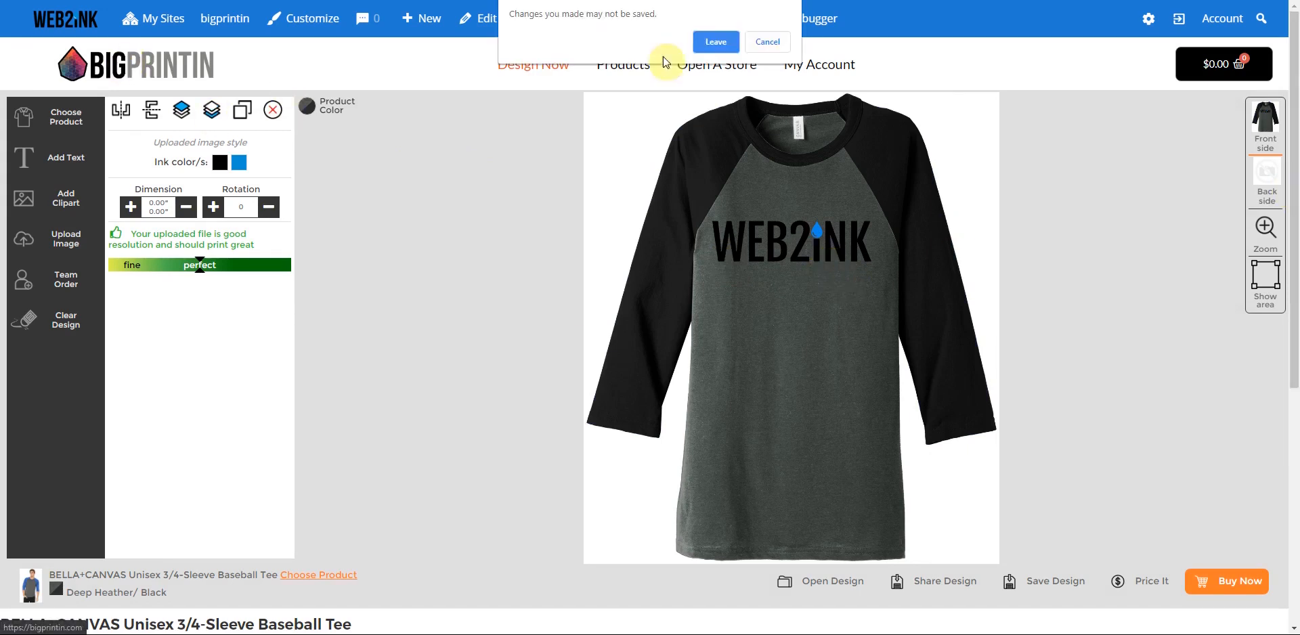
# - Confirm leaving and preview the Flexfit Snapback Cap in Heather, then Navy
pyautogui.click(726, 56)
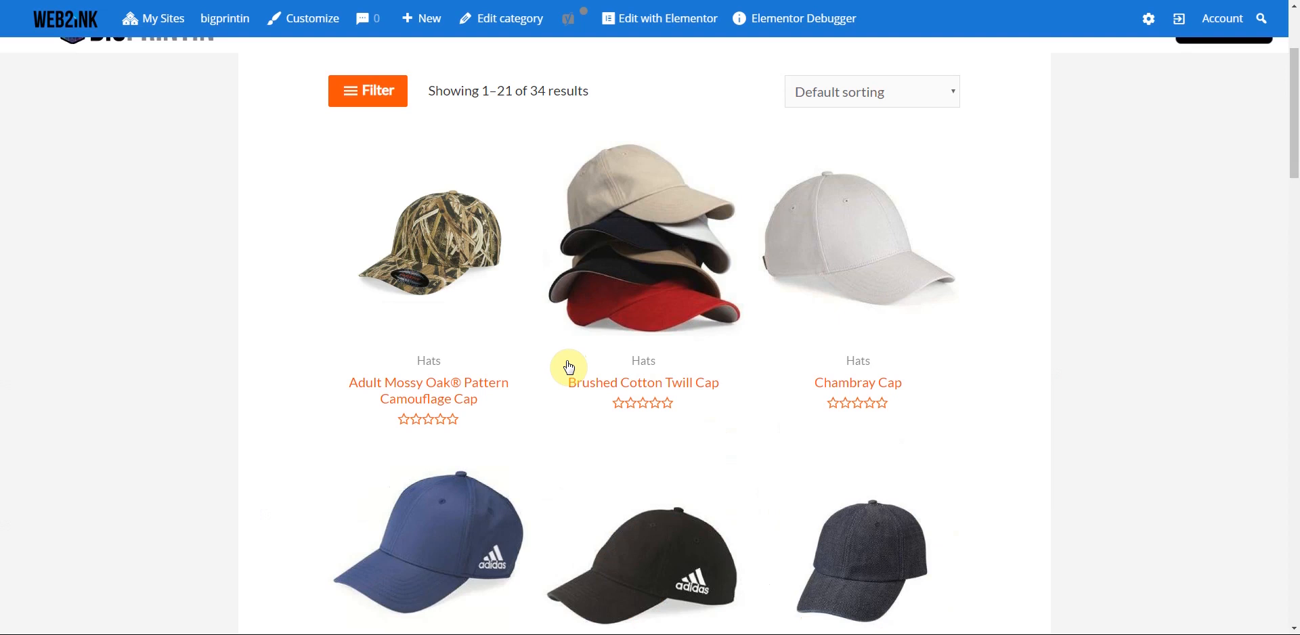
pyautogui.scroll(-5, 646, 433)
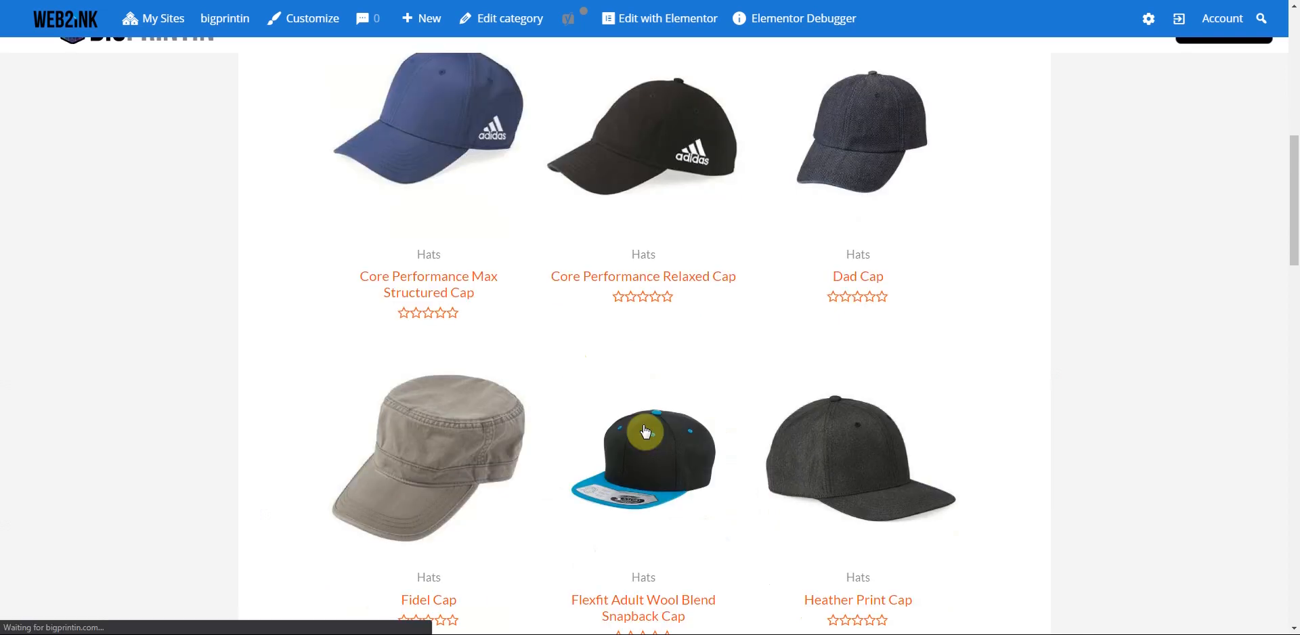
pyautogui.scroll(-3, 650, 423)
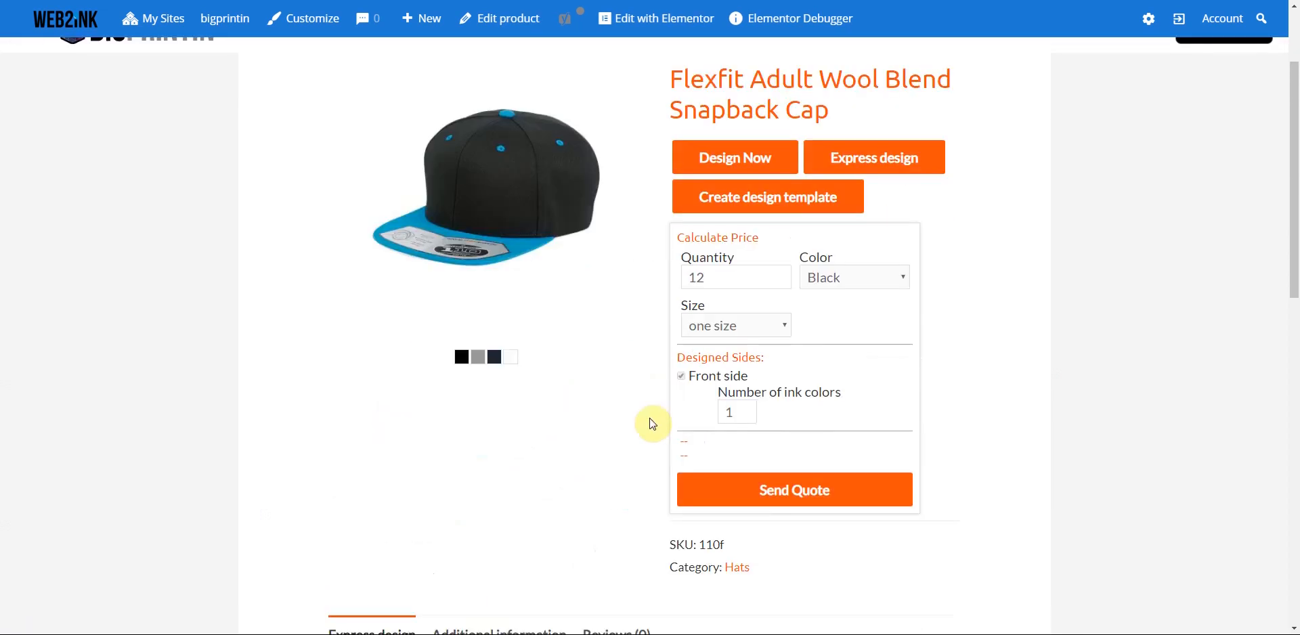
pyautogui.scroll(1, 653, 425)
pyautogui.click(482, 429)
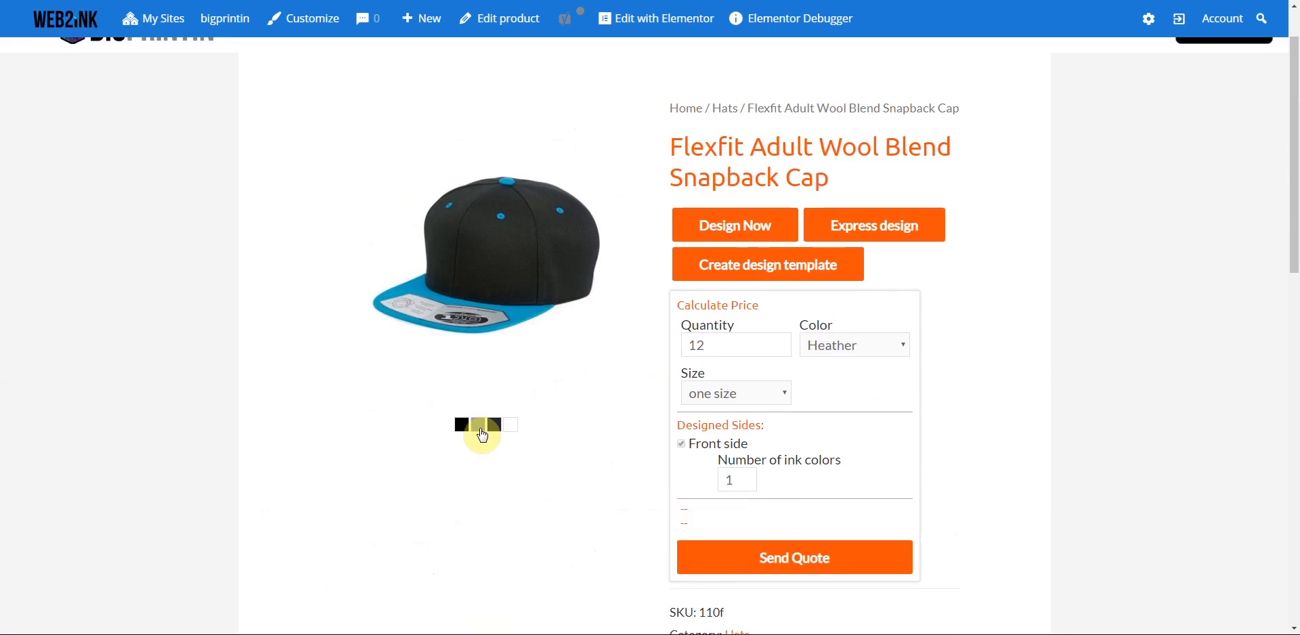
pyautogui.click(494, 429)
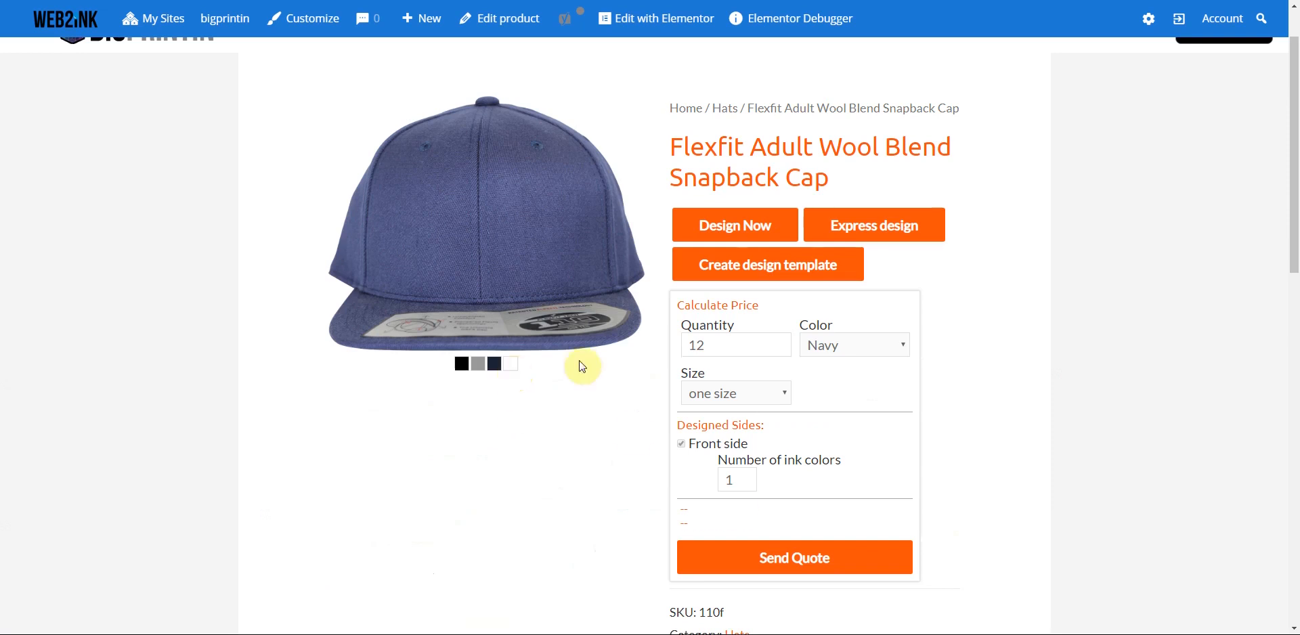
# - Check the Navy cap's price ($26.42 each, $317.04 total) and return to Hats
pyautogui.scroll(-6, 630, 431)
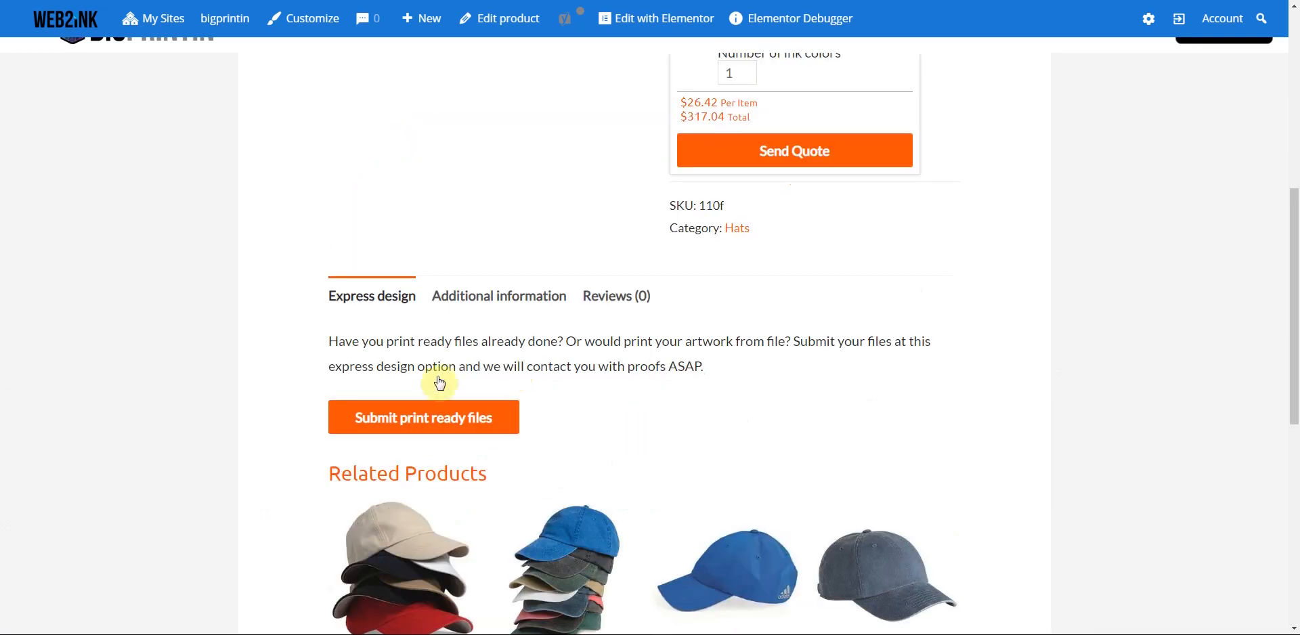
pyautogui.scroll(-8, 688, 458)
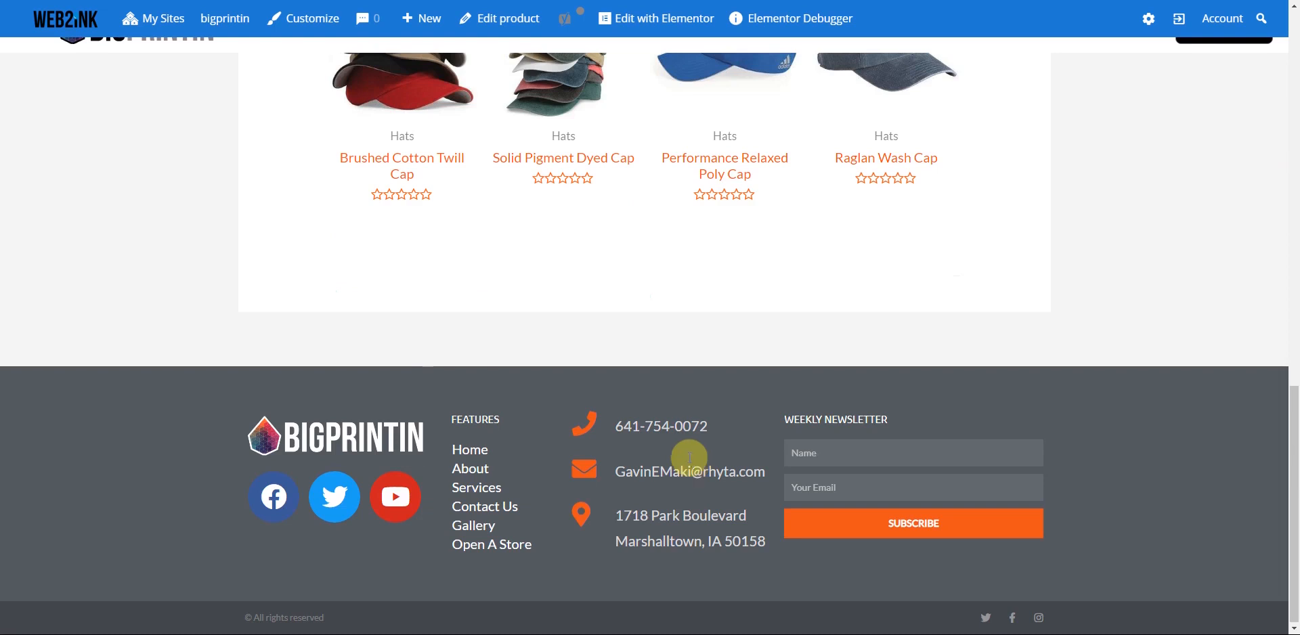
pyautogui.scroll(15, 688, 457)
pyautogui.click(730, 232)
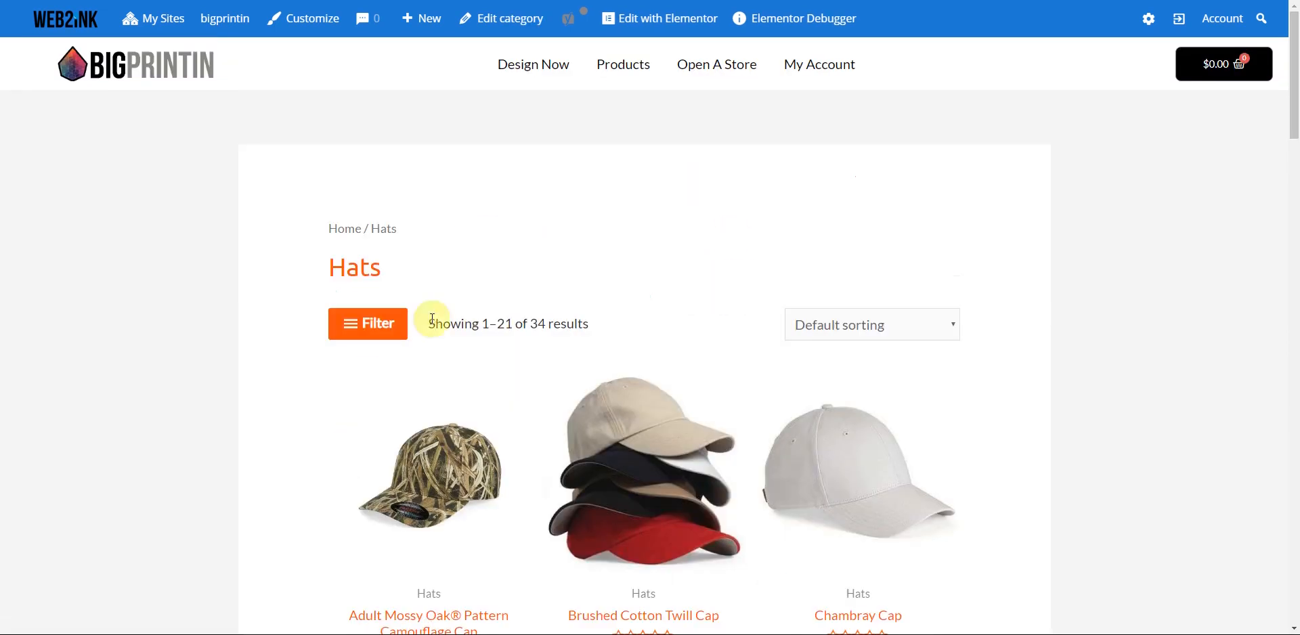
# - Open and close the category filter, then scroll through the storefront home page
pyautogui.click(368, 330)
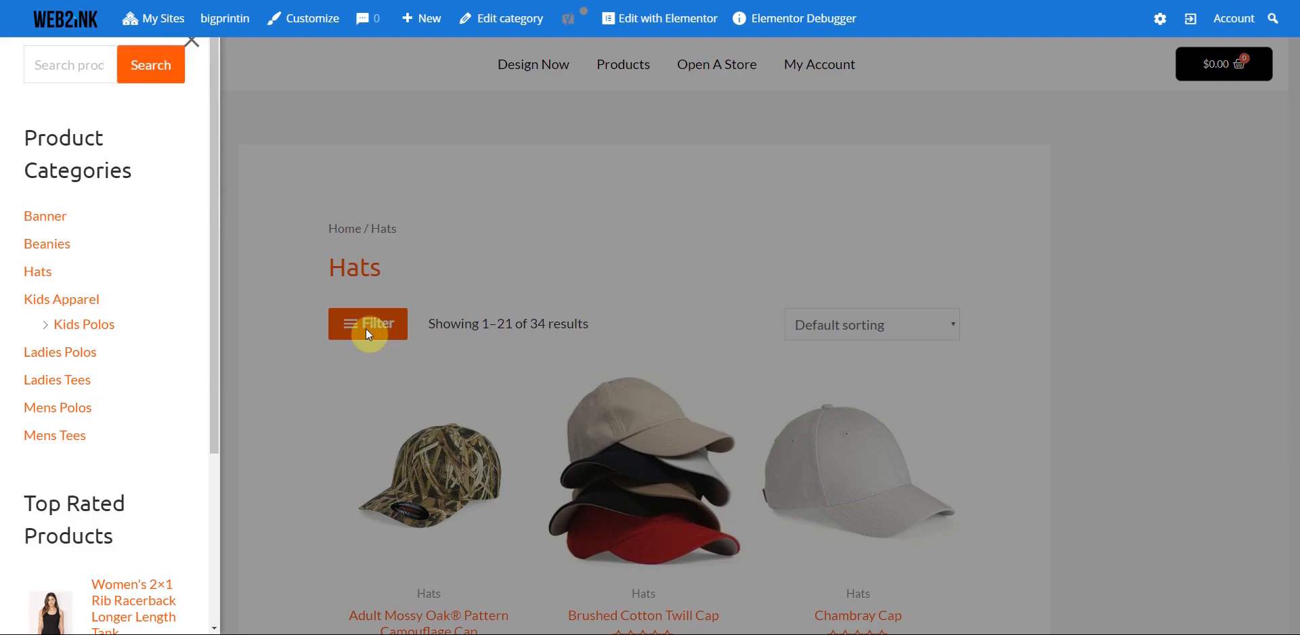
pyautogui.click(195, 43)
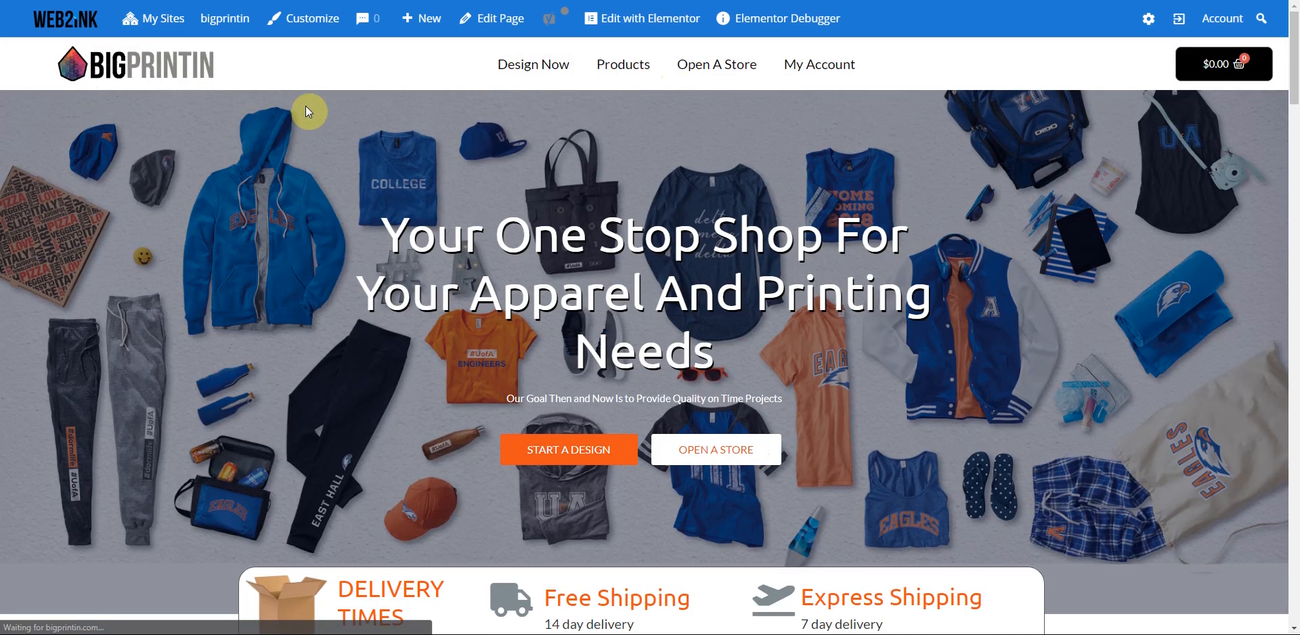
pyautogui.scroll(-3, 1099, 349)
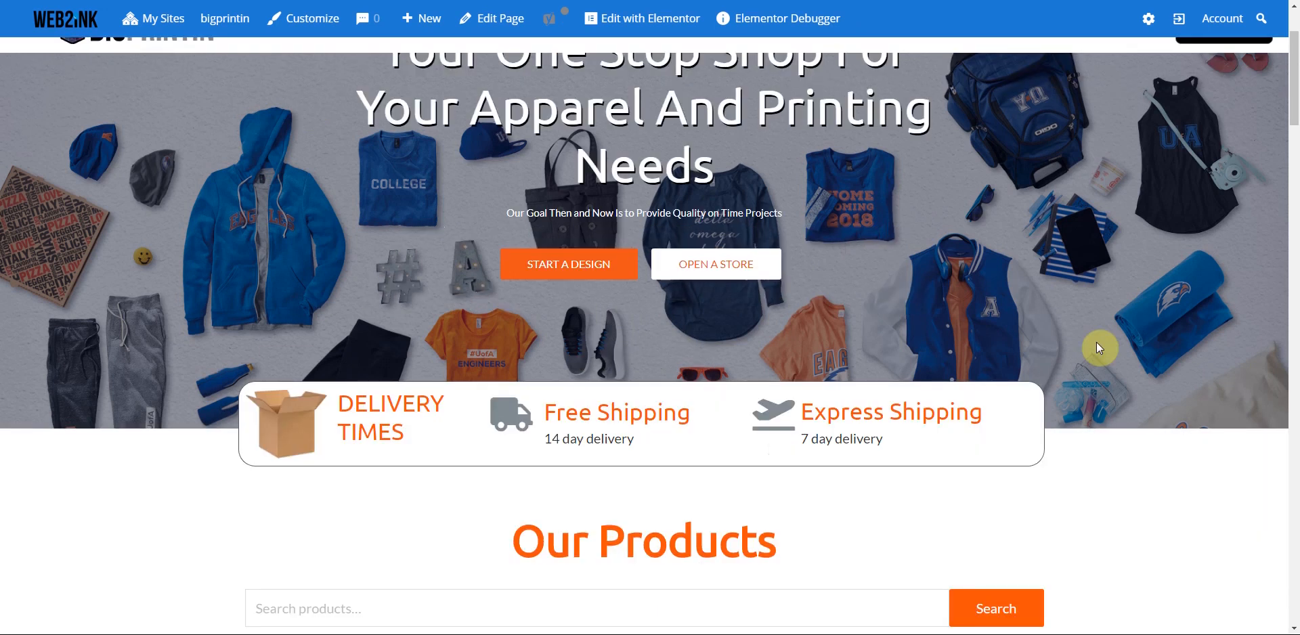
pyautogui.scroll(-20, 1099, 349)
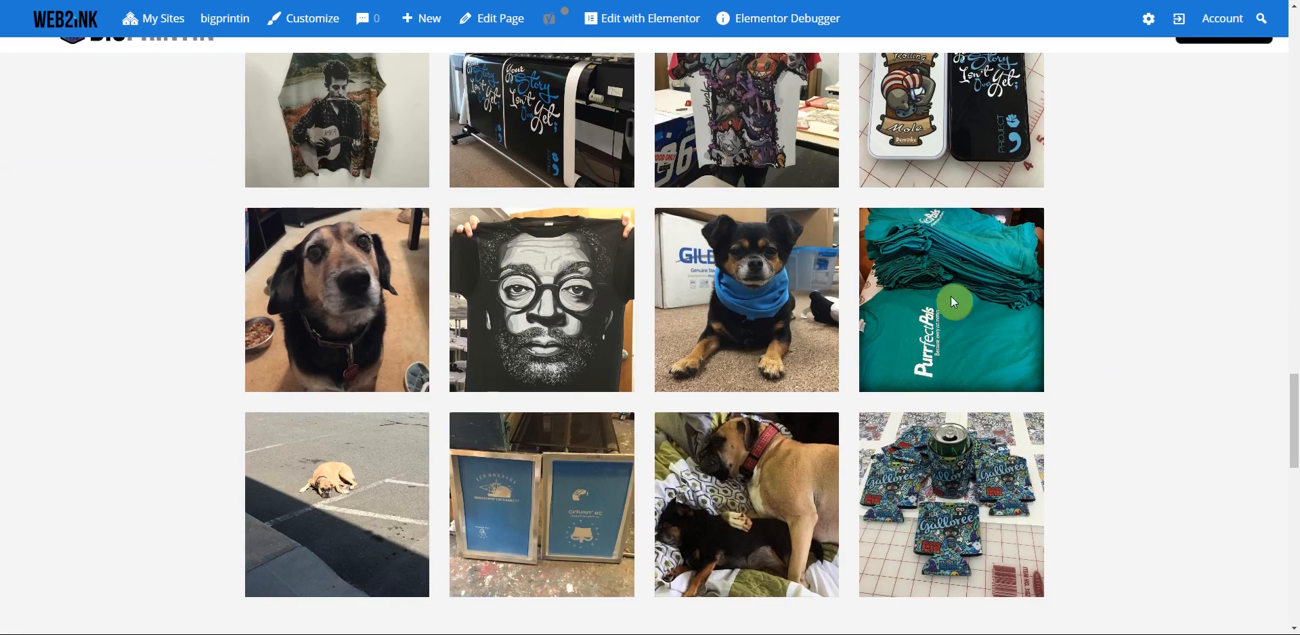
pyautogui.scroll(-10, 954, 299)
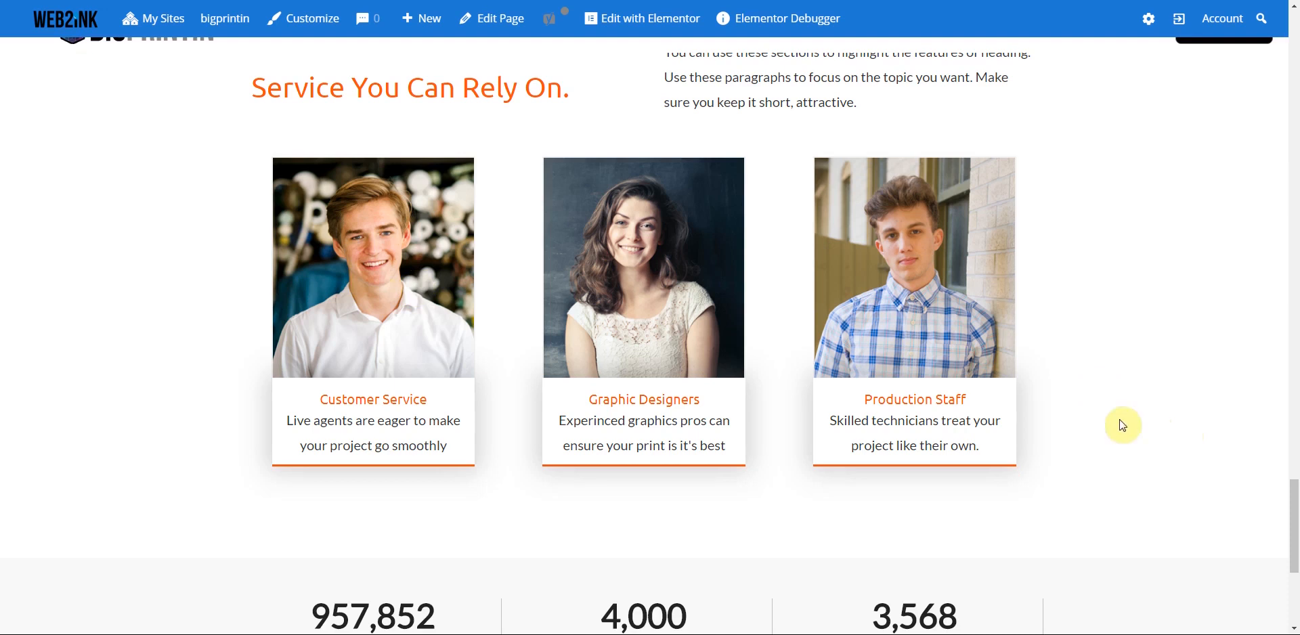
pyautogui.scroll(-5, 1169, 427)
pyautogui.scroll(1, 1170, 432)
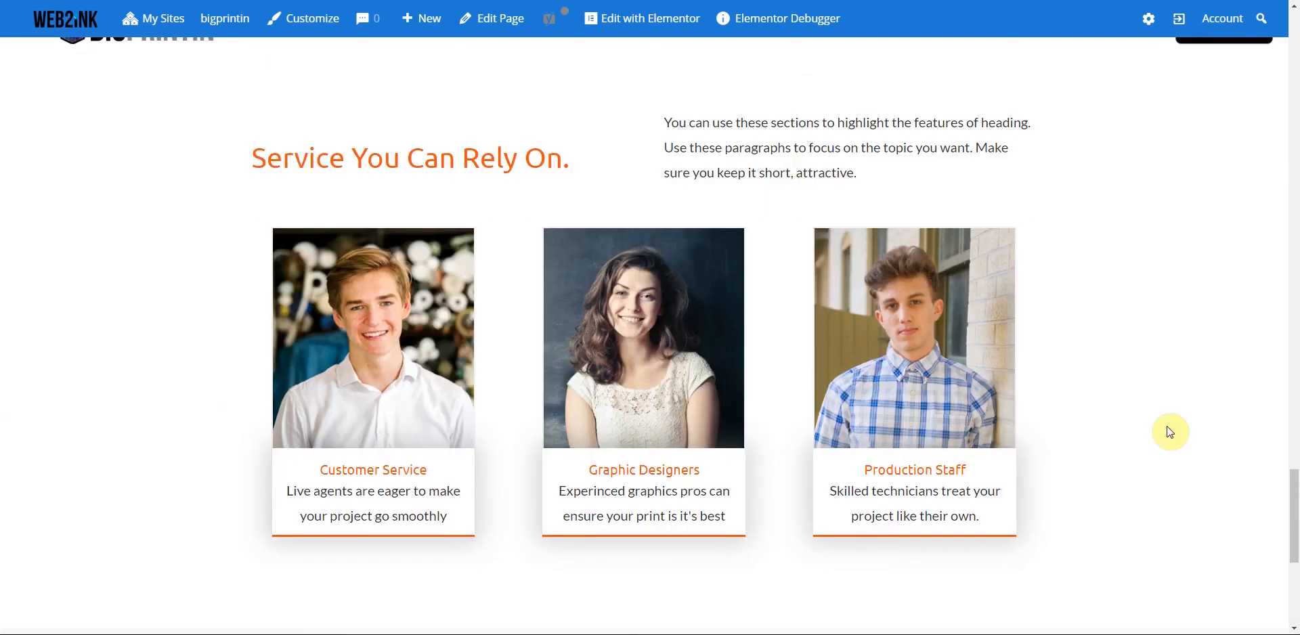
pyautogui.scroll(10, 1171, 431)
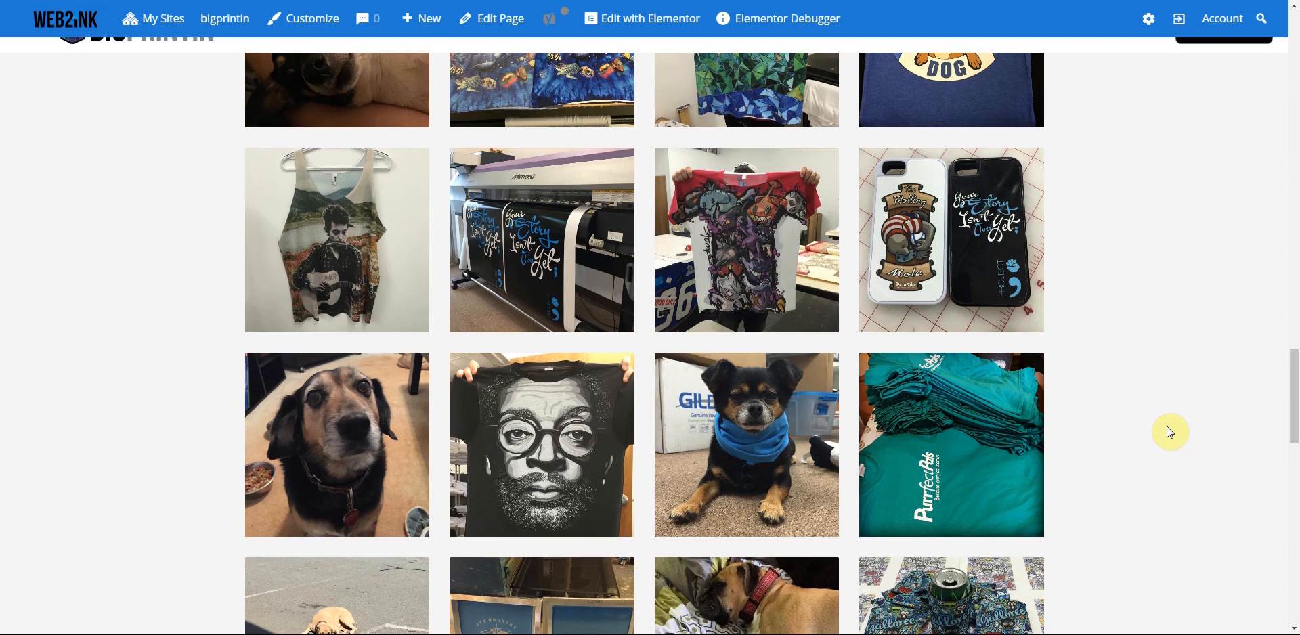
pyautogui.scroll(10, 1170, 432)
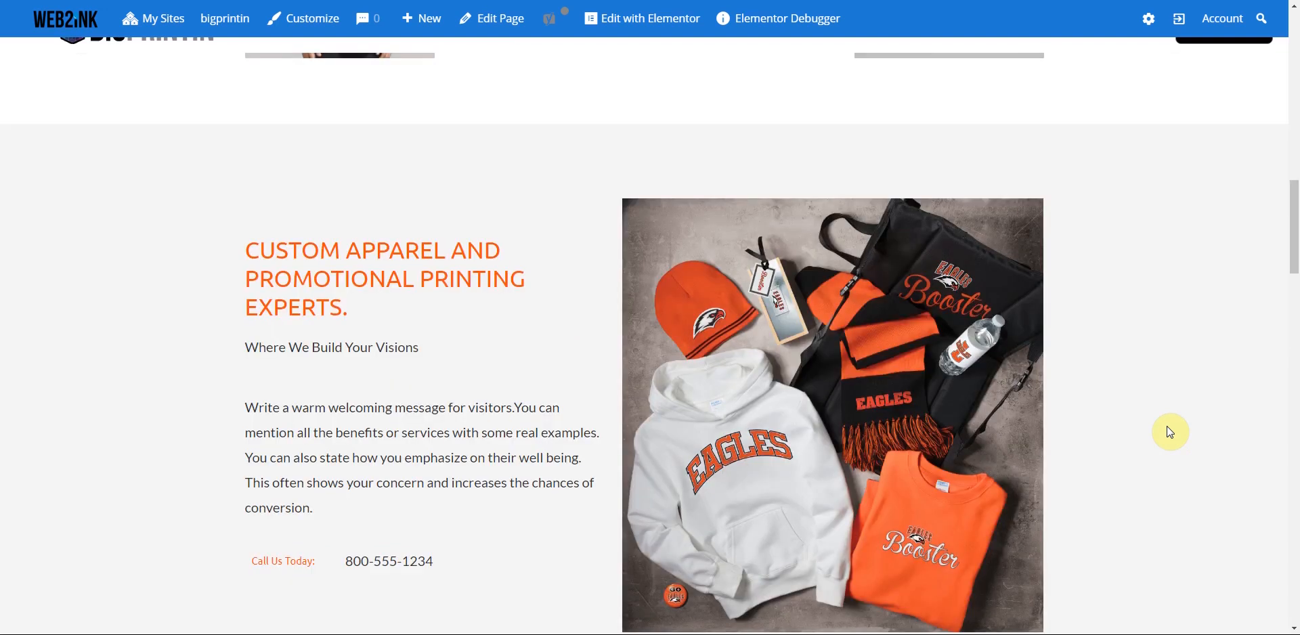
pyautogui.scroll(10, 1091, 419)
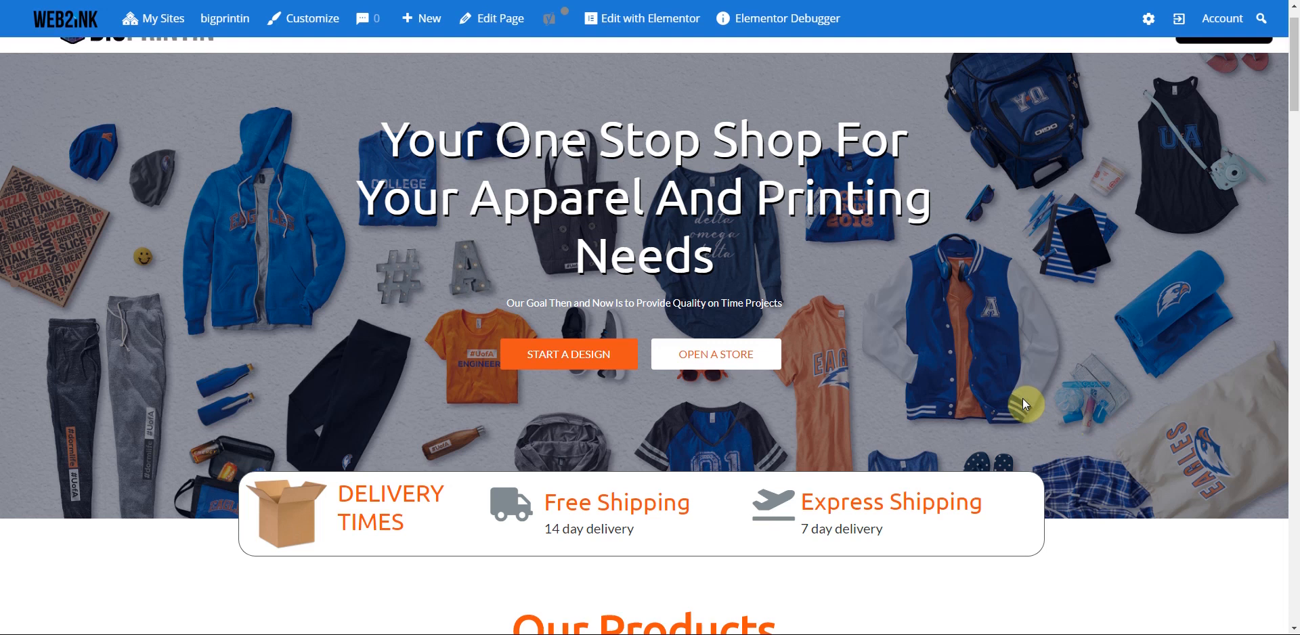
pyautogui.scroll(1, 1026, 404)
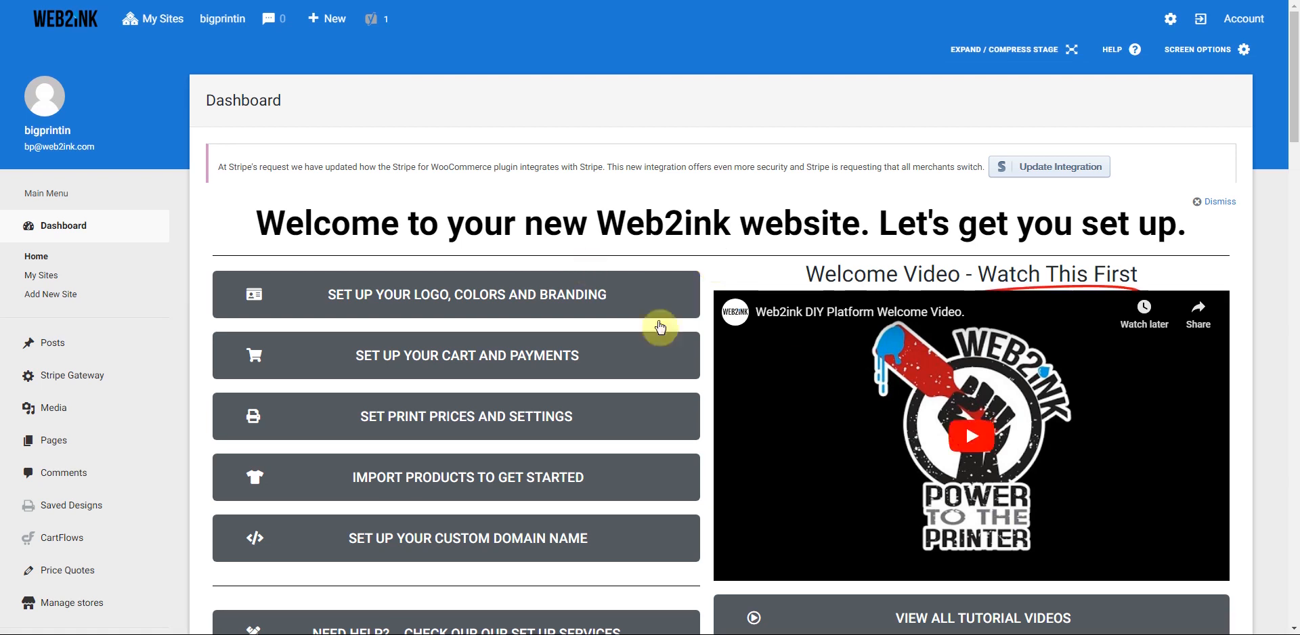
# - Dismiss the dashboard welcome panel, then re-enable the Welcome box in Screen Options and apply
pyautogui.scroll(-1, 760, 351)
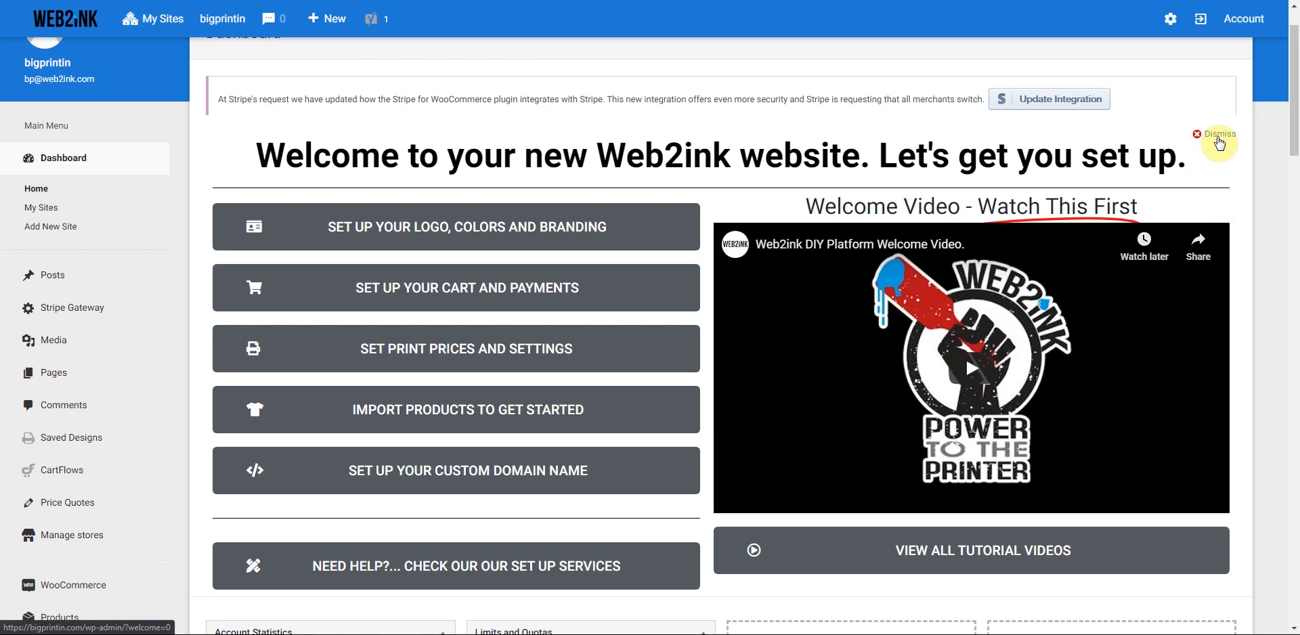
pyautogui.click(1216, 136)
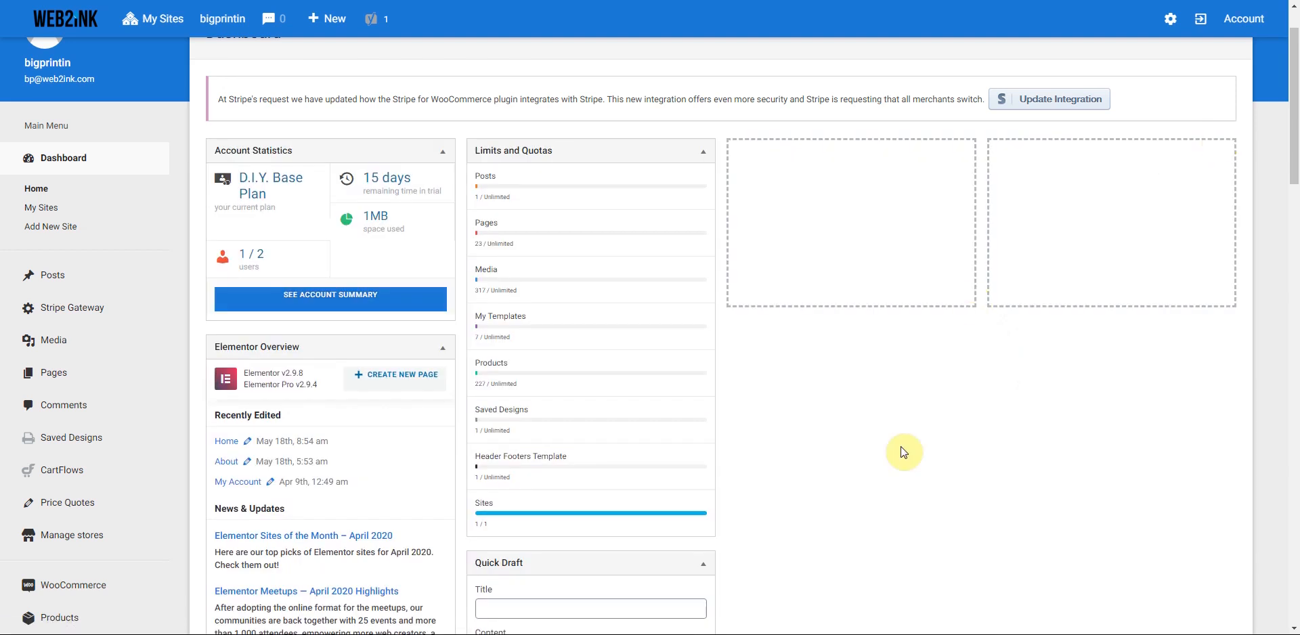
pyautogui.scroll(1, 903, 452)
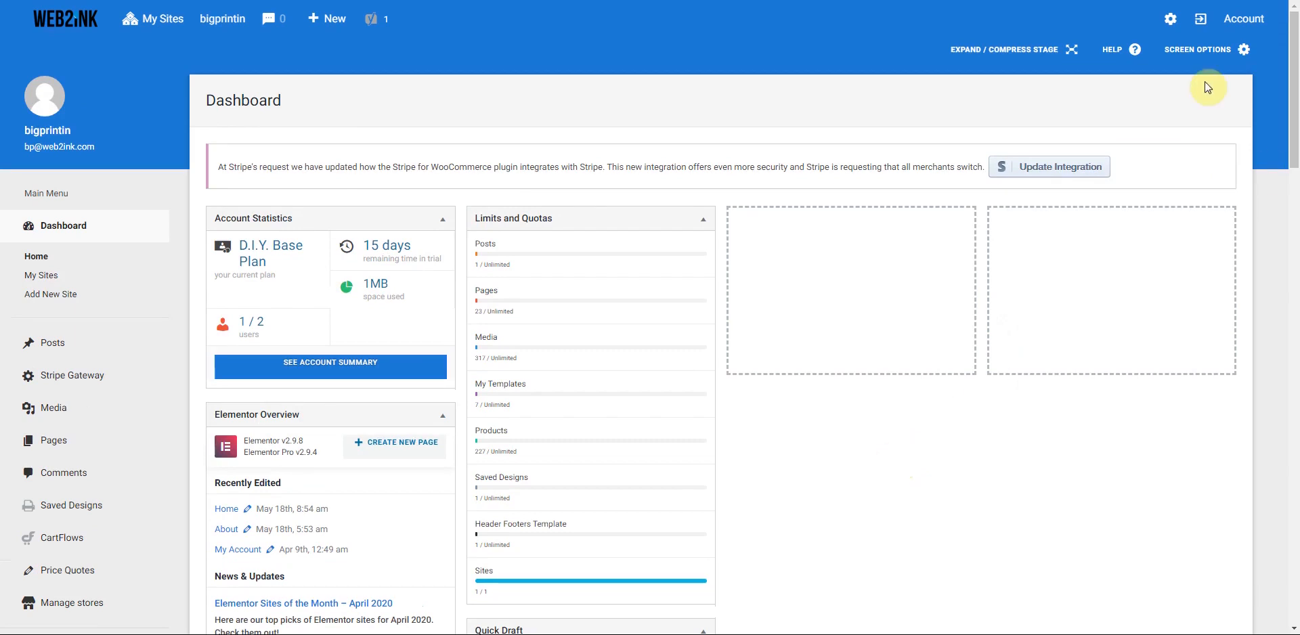
pyautogui.click(1199, 54)
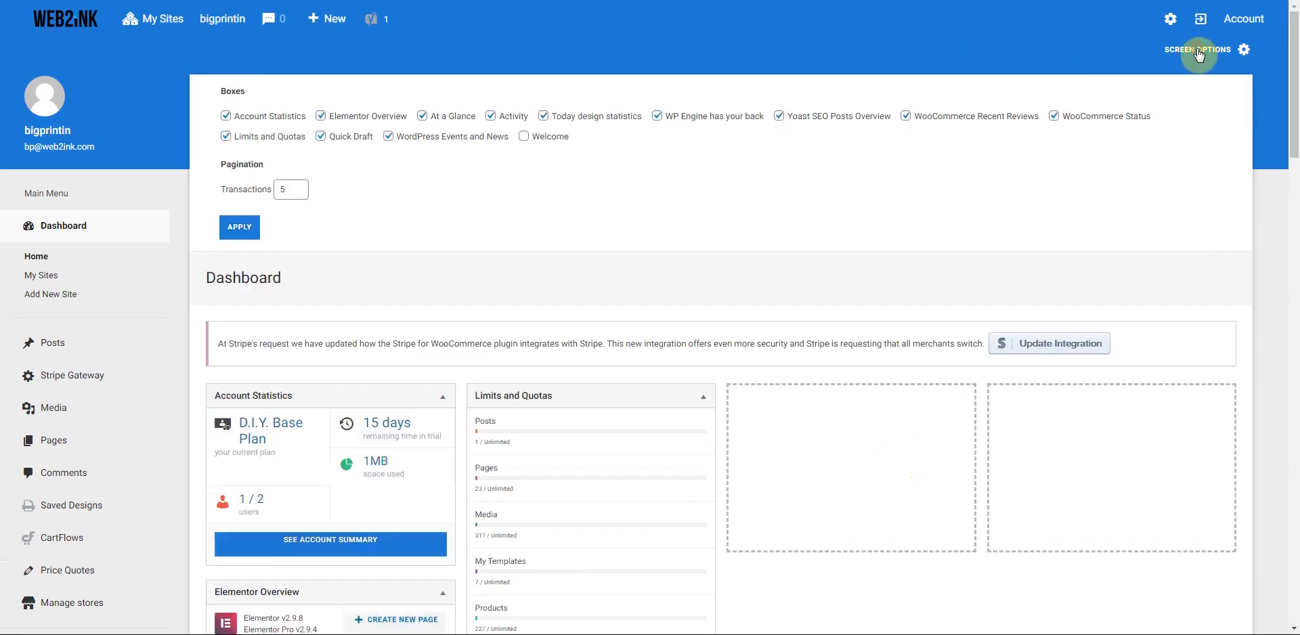
pyautogui.click(524, 136)
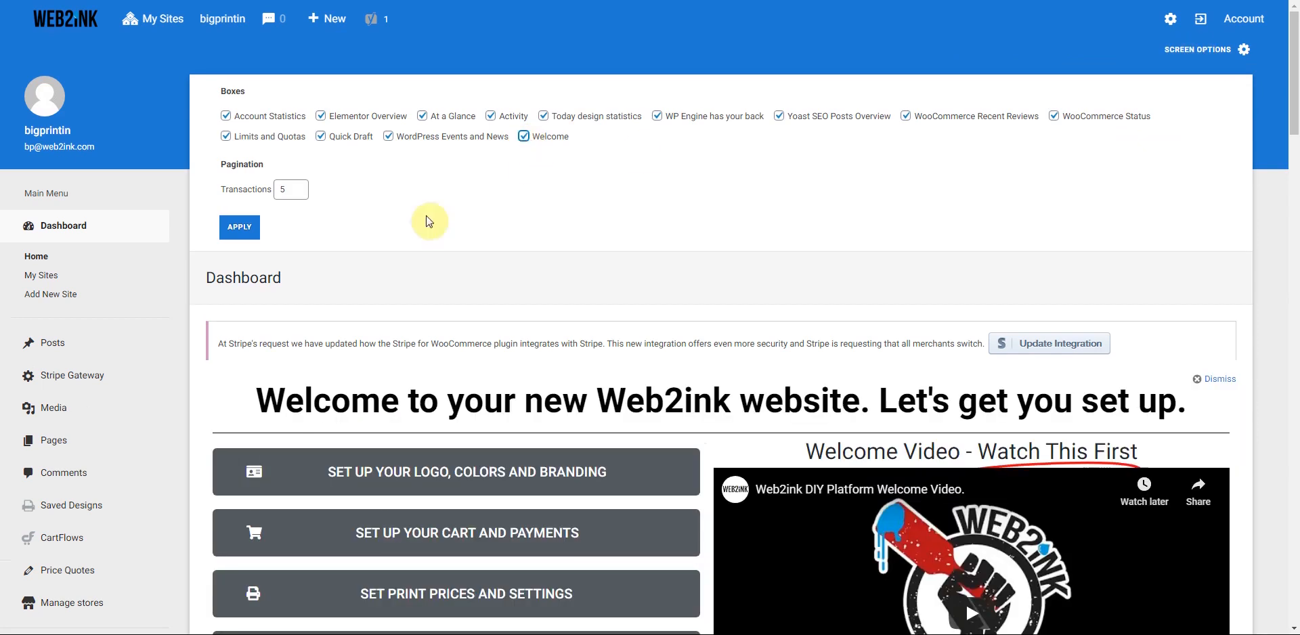
pyautogui.click(244, 228)
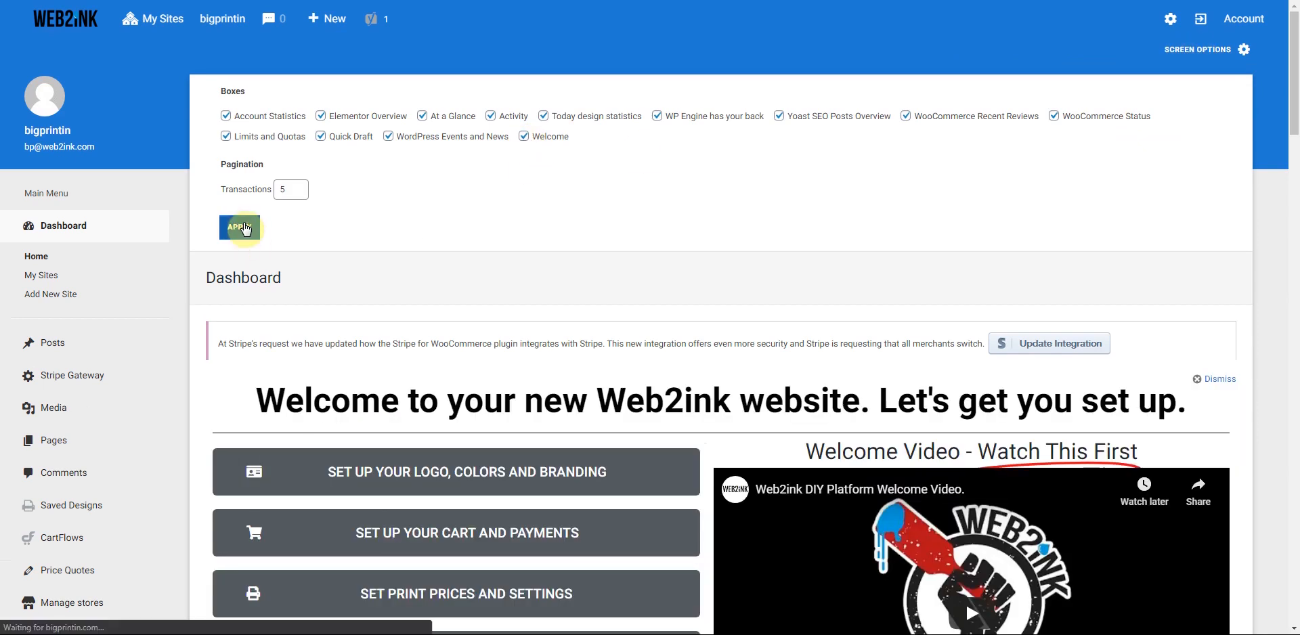